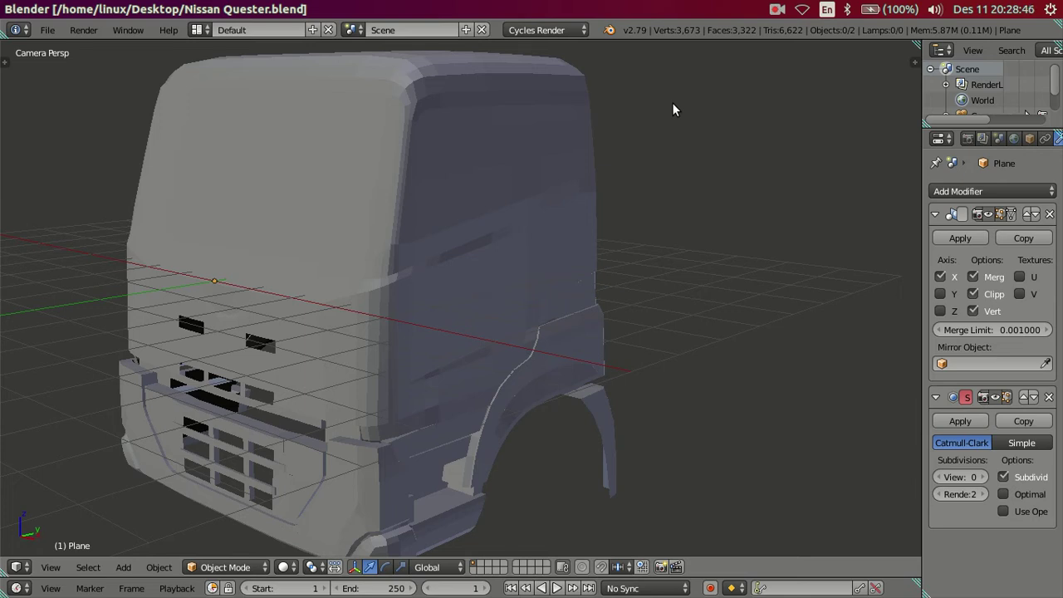
- Make the Blender window fullscreen and orbit in close on the truck cab
left_click(129, 30)
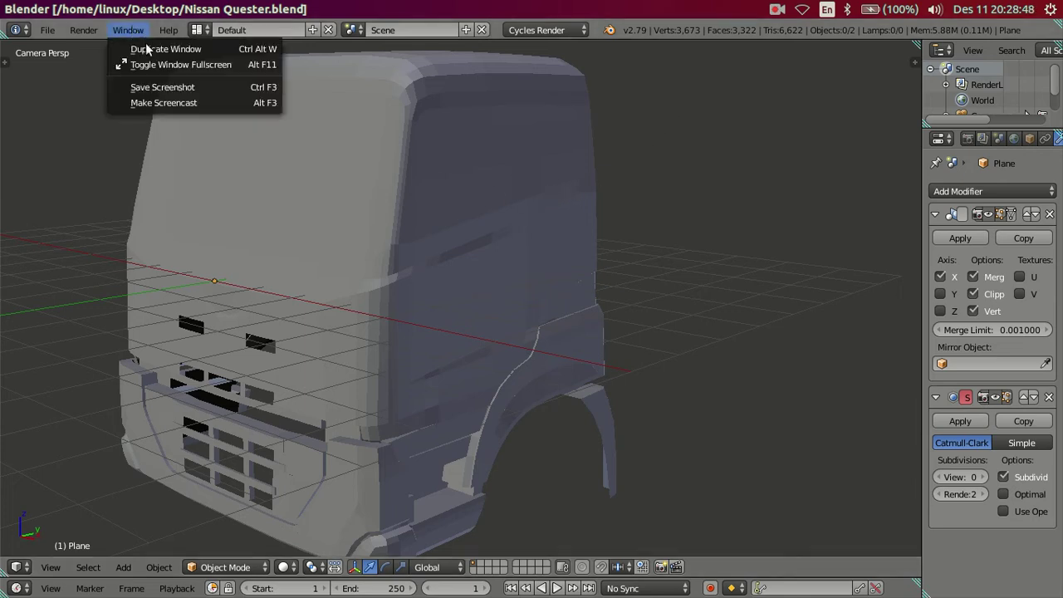
left_click(153, 64)
mouse_move(819, 334)
middle_mouse_down()
mouse_move(606, 272)
mouse_move(546, 268)
middle_mouse_up()
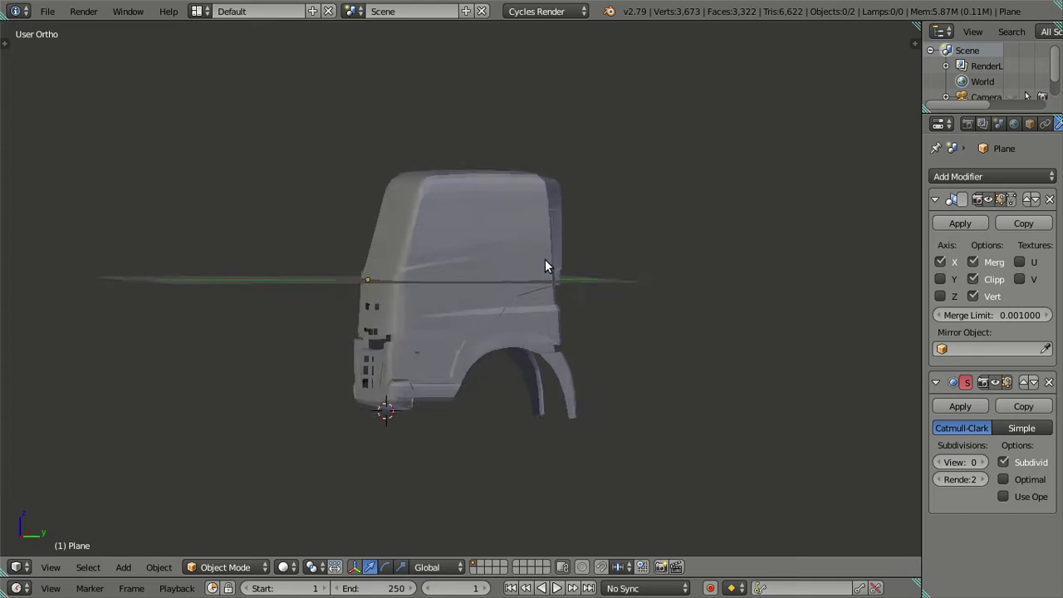
scroll(523, 396, "up", 2)
scroll(469, 314, "up", 2)
mouse_move(469, 314)
middle_mouse_down()
mouse_move(487, 295)
mouse_move(491, 360)
mouse_move(520, 316)
middle_mouse_up()
- In Edit Mode, select and clear linked mesh pieces to inspect the wheel arch and bumper
key("Tab")
scroll(533, 306, "up", 2)
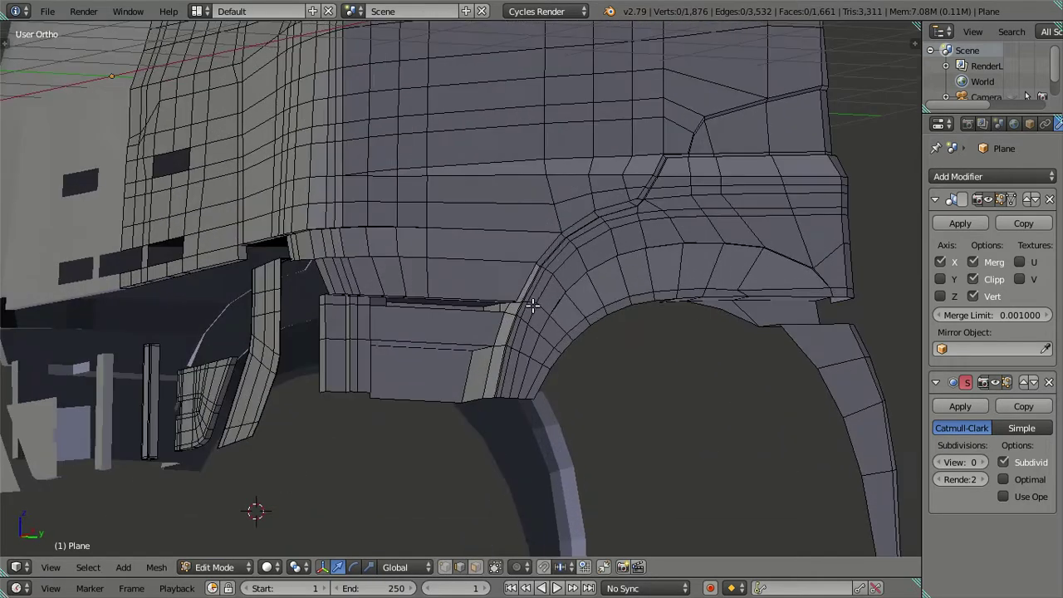
key("ctrl+l")
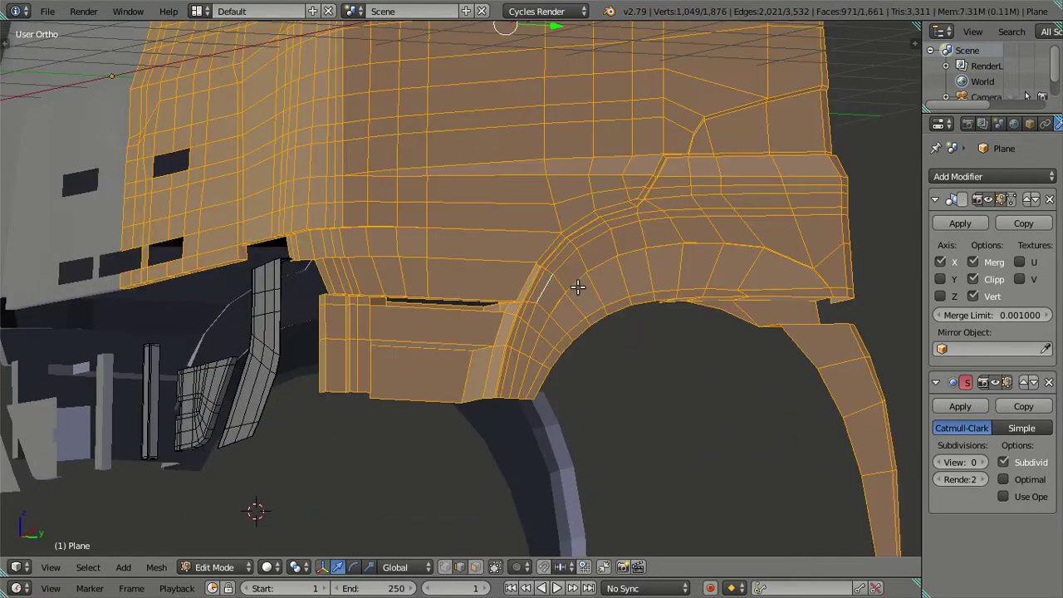
key("a")
mouse_move(578, 286)
middle_mouse_down()
mouse_move(546, 273)
mouse_move(429, 303)
mouse_move(478, 341)
mouse_move(459, 332)
mouse_move(520, 330)
mouse_move(625, 296)
middle_mouse_up()
mouse_move(320, 328)
middle_mouse_down()
mouse_move(438, 327)
mouse_move(426, 319)
middle_mouse_up()
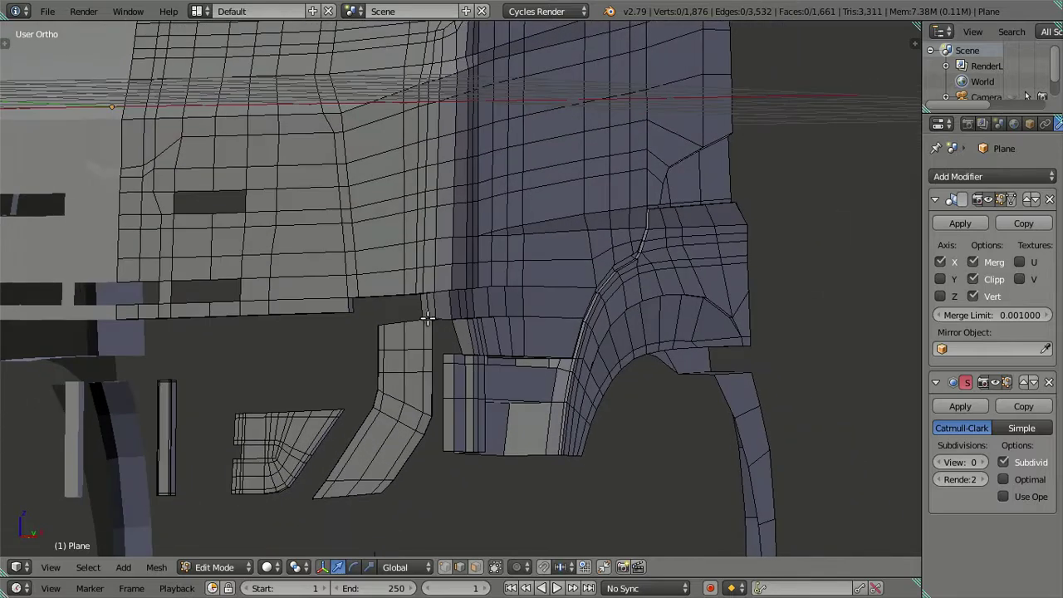
key("l")
key("shift+a")
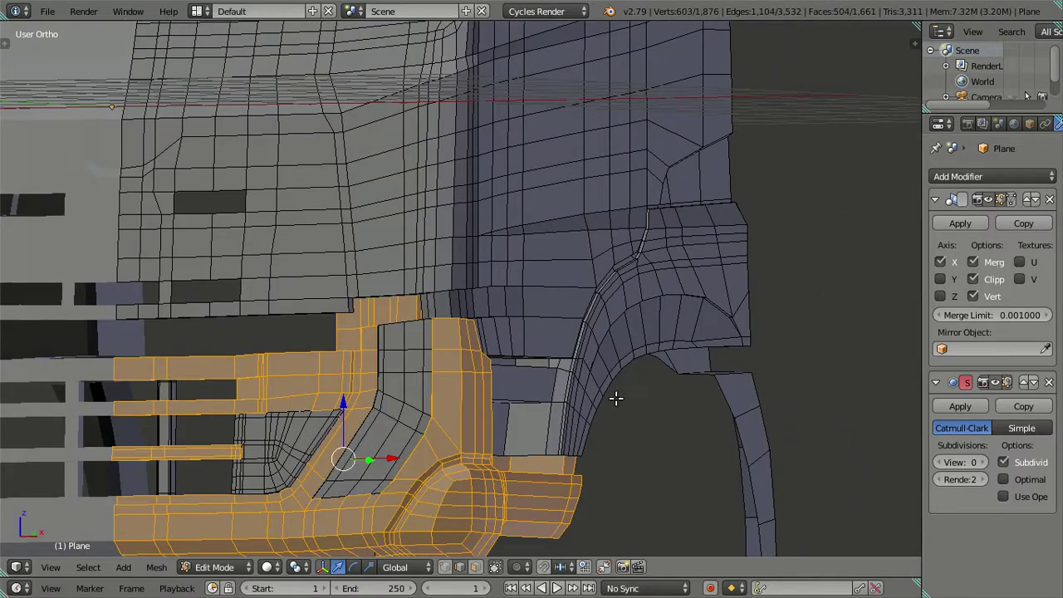
key("a")
- Zoom and pan in on the bumper's grille corner groove
scroll(499, 349, "up", 1)
scroll(494, 320, "up", 2)
scroll(484, 368, "up", 2)
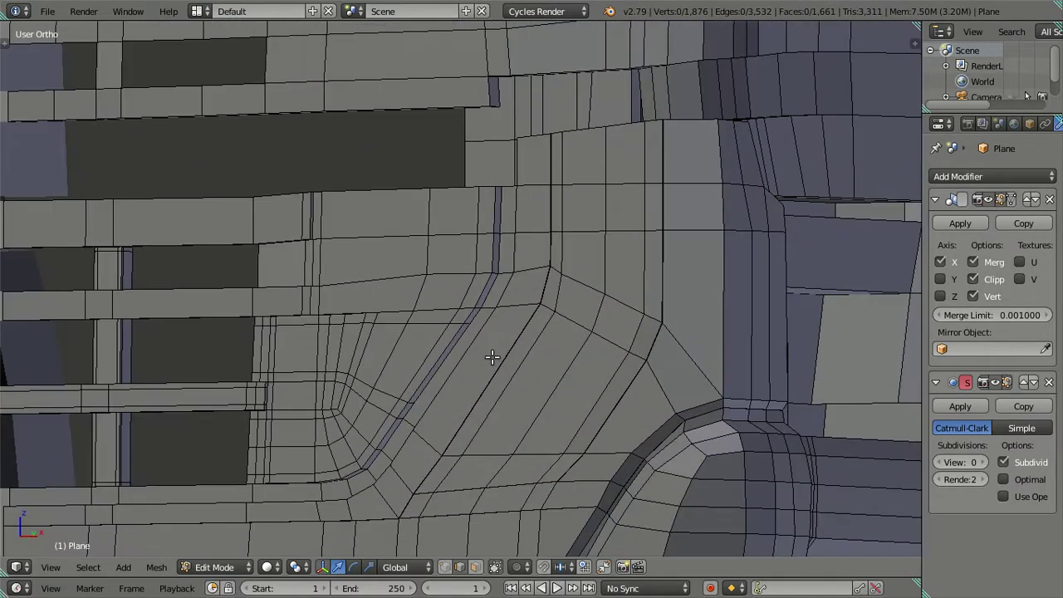
scroll(493, 355, "up", 2)
mouse_move(519, 317)
middle_mouse_down()
mouse_move(482, 337)
mouse_move(469, 330)
mouse_move(518, 297)
middle_mouse_up()
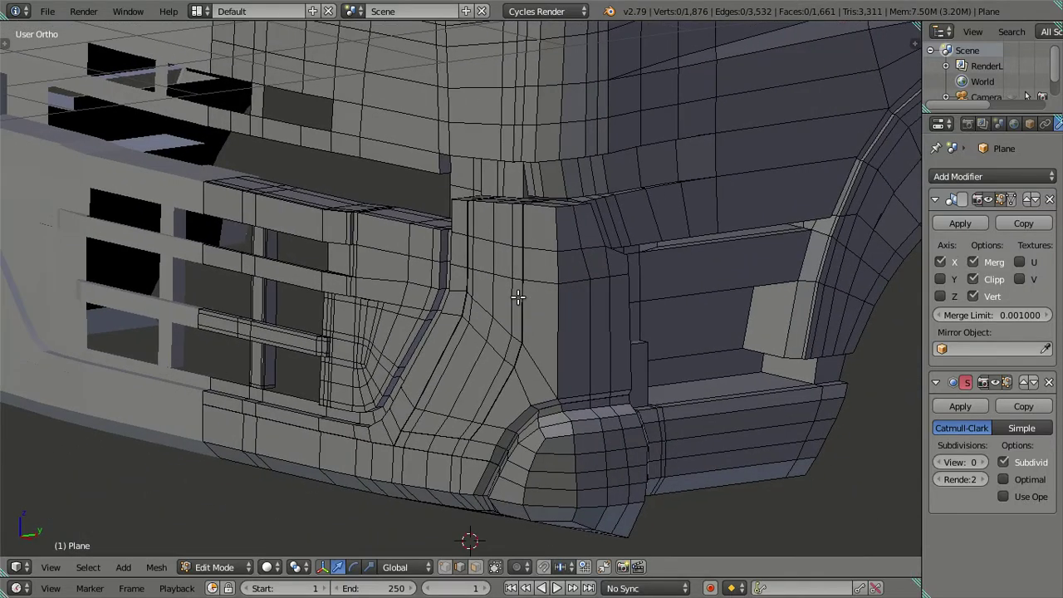
scroll(517, 297, "up", 2)
middle_click_drag(418, 290, 451, 235, "shift")
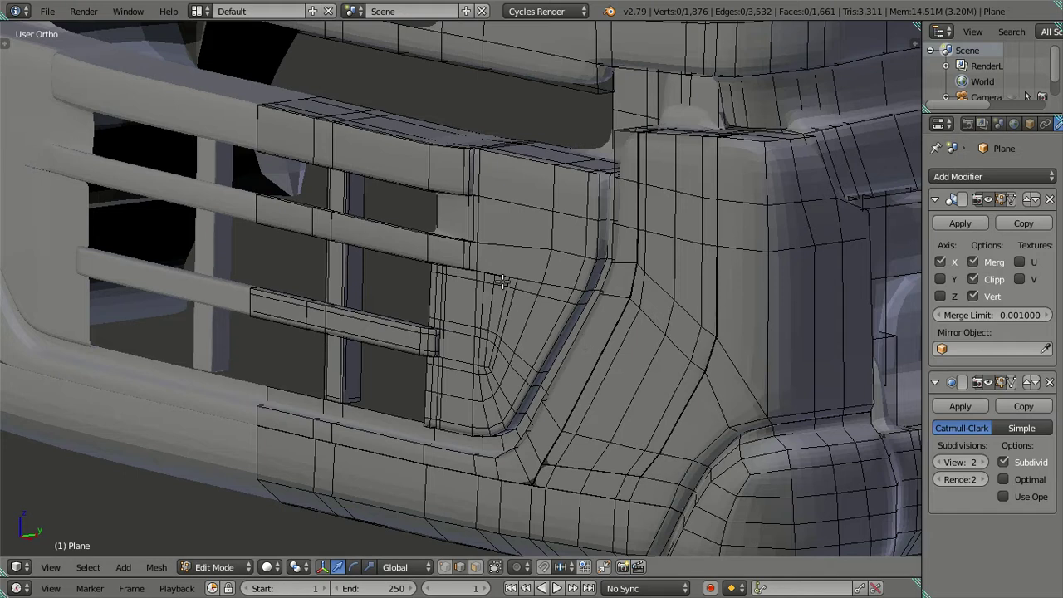
- Raise viewport subdivision to 2 and view the smoothed grille from the front
scroll(348, 323, "up", 3)
key("Tab")
key("ctrl+2")
mouse_move(348, 323)
middle_mouse_down()
mouse_move(477, 320)
mouse_move(356, 324)
mouse_move(468, 296)
mouse_move(444, 288)
mouse_move(330, 311)
mouse_move(325, 286)
mouse_move(348, 282)
middle_mouse_up()
scroll(413, 314, "down", 2)
scroll(444, 286, "down", 2)
scroll(396, 299, "up", 3)
- Back in Edit Mode, cut five edge loops across the bumper side panel
key("Tab")
scroll(374, 230, "up", 1)
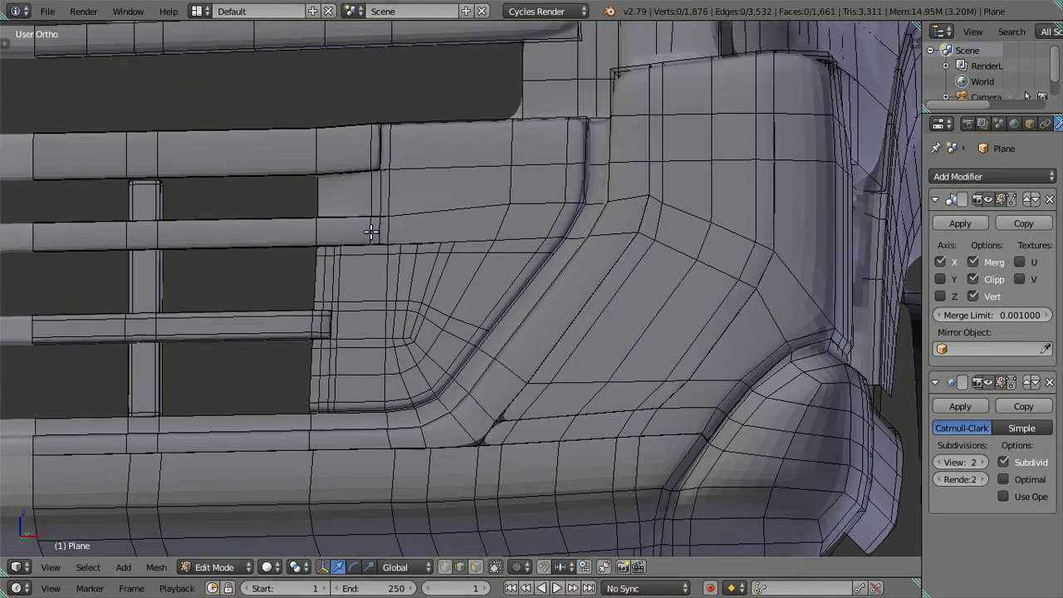
middle_click_drag(373, 230, 391, 250)
scroll(391, 250, "up", 2)
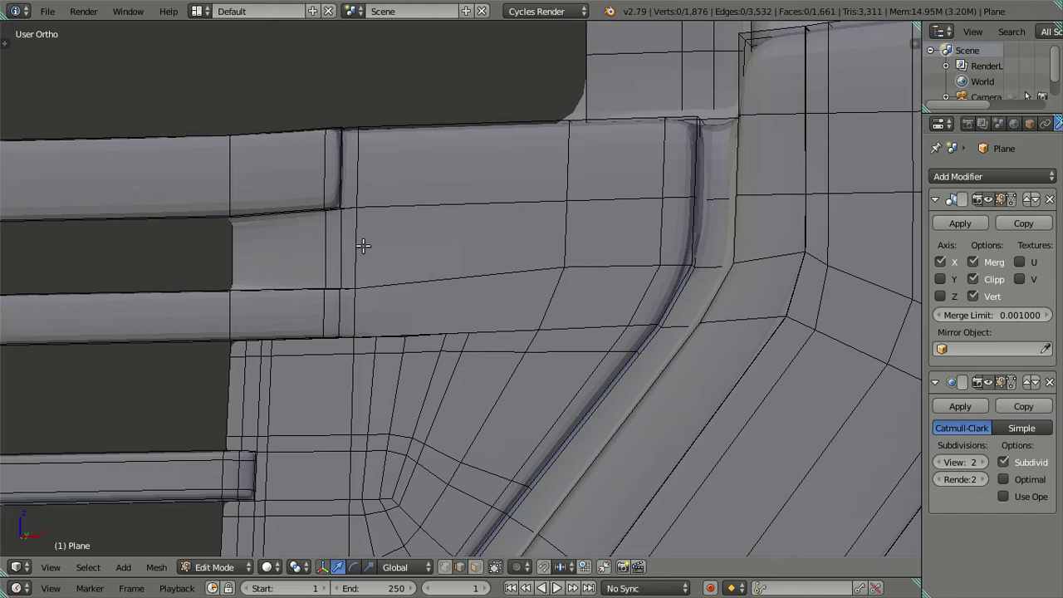
key("ctrl+r")
scroll(363, 246, "up", 4)
left_click(363, 245)
right_click(363, 246)
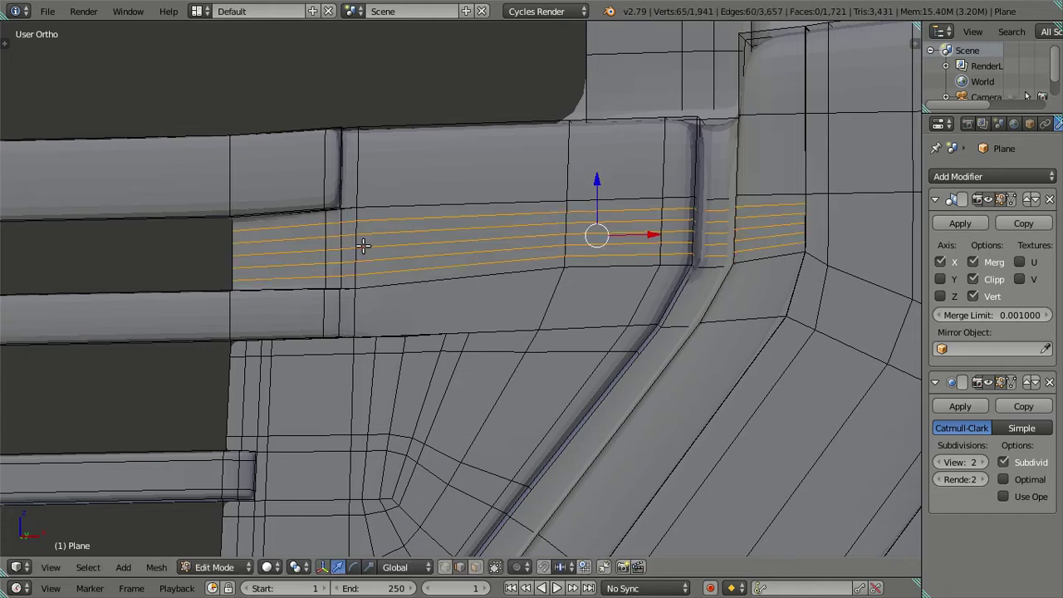
- Deselect the top and bottom new loops and dissolve the three middle loops
right_click(280, 226, "alt+shift")
right_click(278, 279, "alt+shift")
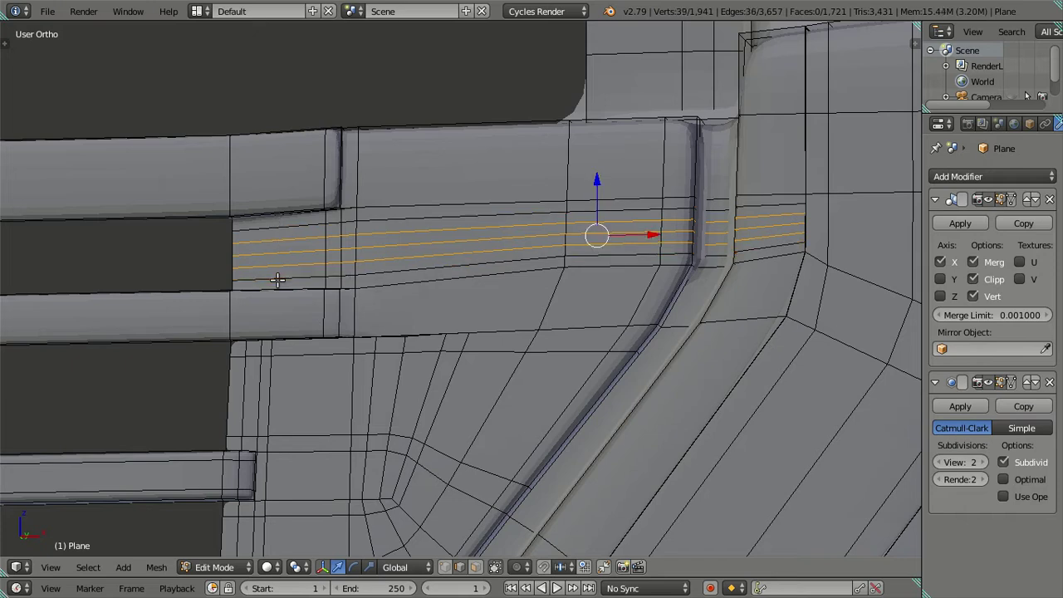
key("x")
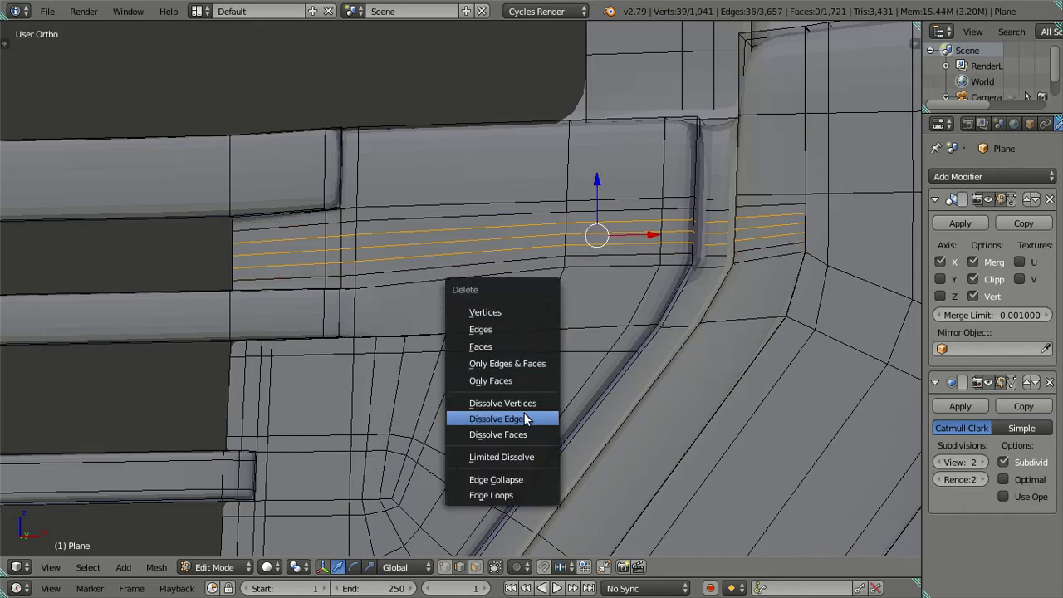
left_click(525, 418)
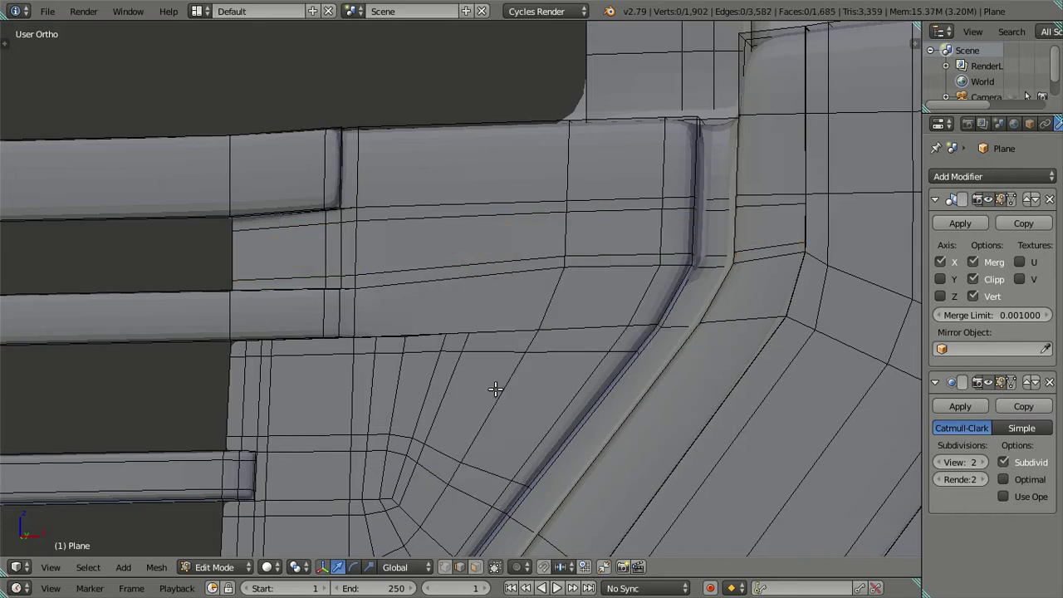
- Check the smoothed surface outside Edit Mode, then return and pan along the bumper panel
scroll(456, 368, "down", 2)
key("Tab")
mouse_move(465, 339)
middle_mouse_down("shift")
mouse_move(488, 363)
mouse_move(419, 333)
middle_mouse_up("shift")
key("Tab")
scroll(435, 288, "up", 3)
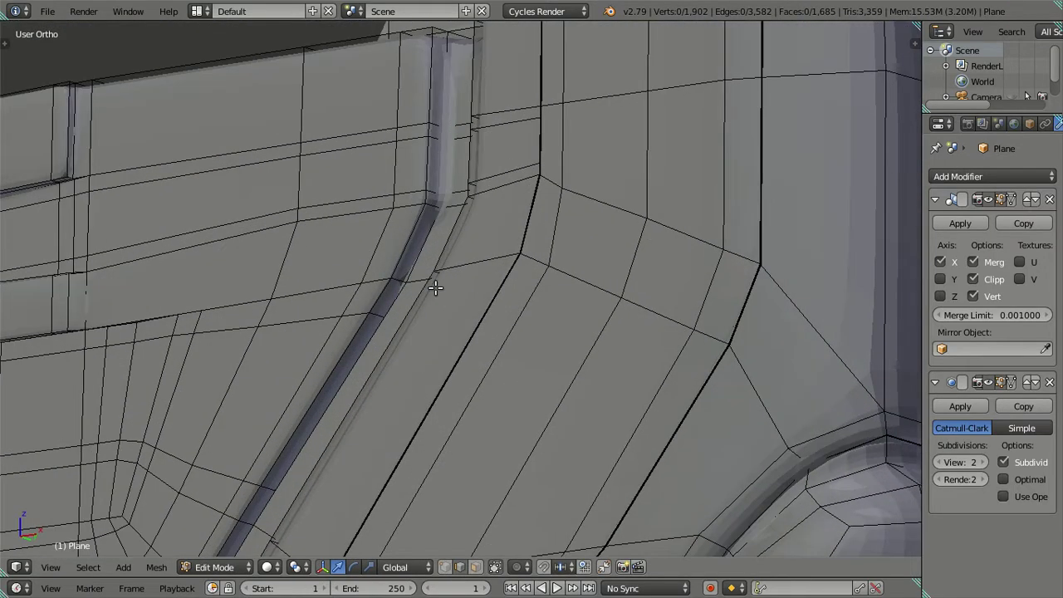
scroll(429, 275, "up", 1)
scroll(425, 270, "down", 2)
middle_click_drag(416, 269, 463, 270, "shift")
scroll(462, 267, "up", 3)
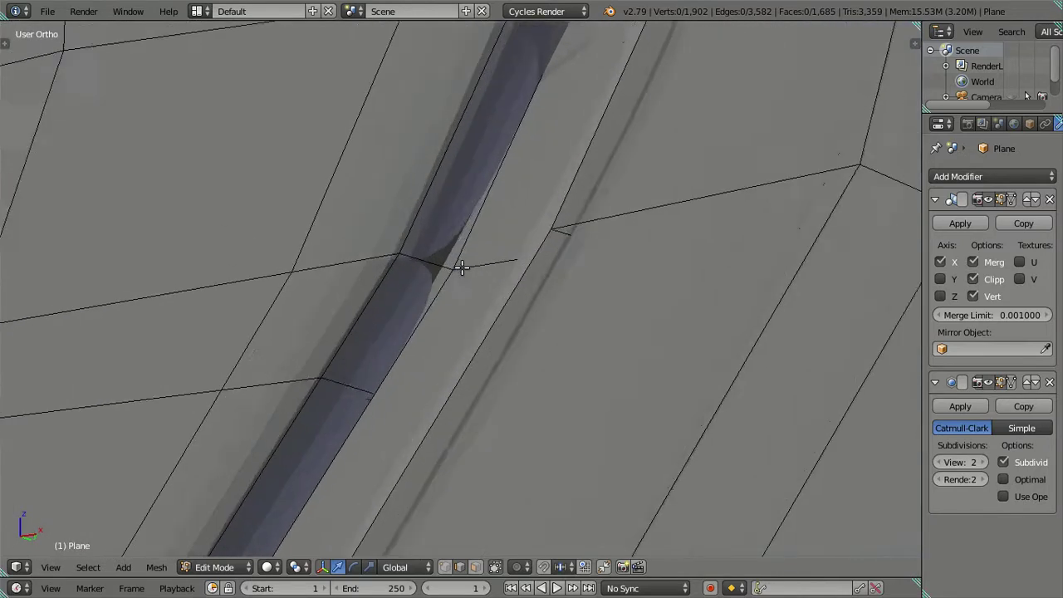
scroll(518, 269, "down", 1)
- Inspect the groove's upper end against the front reference and set Subsurf viewport level to 0
middle_click_drag(518, 268, 486, 390, "shift")
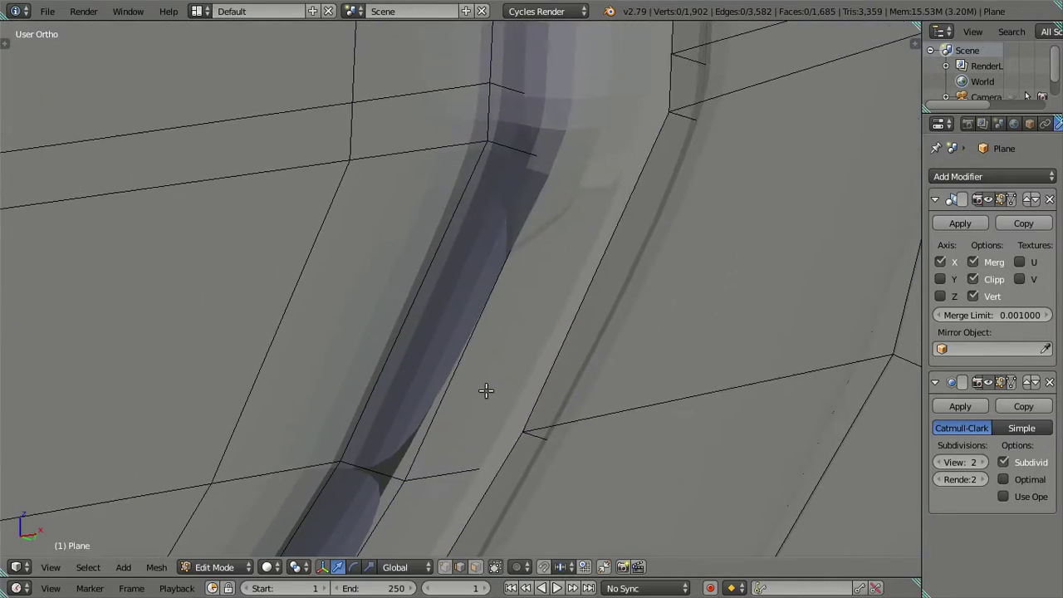
scroll(473, 360, "down", 3)
scroll(473, 360, "down", 2)
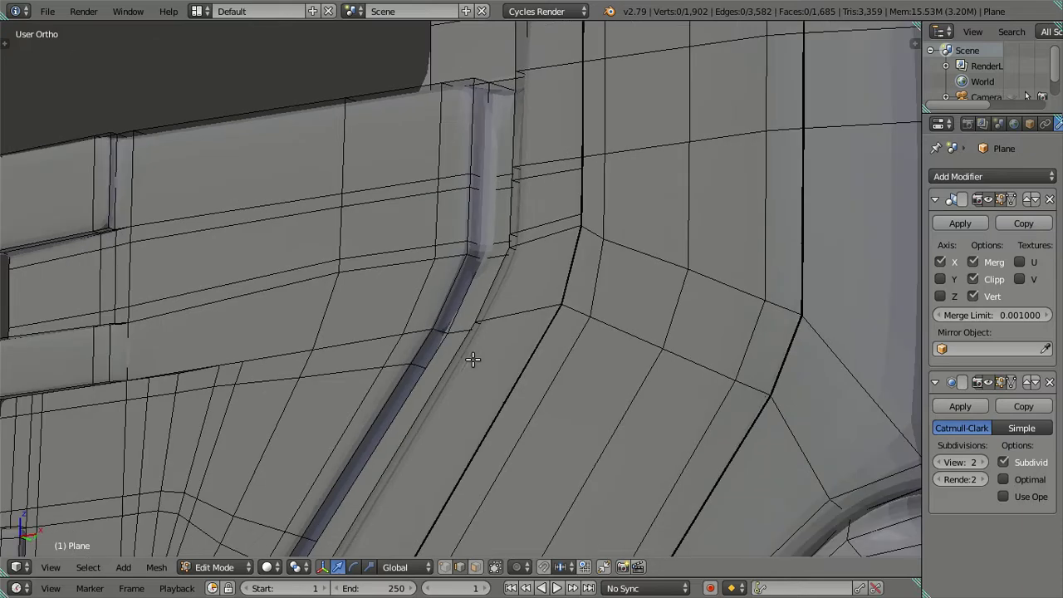
middle_click_drag(472, 362, 546, 349, "shift")
key("KP_1")
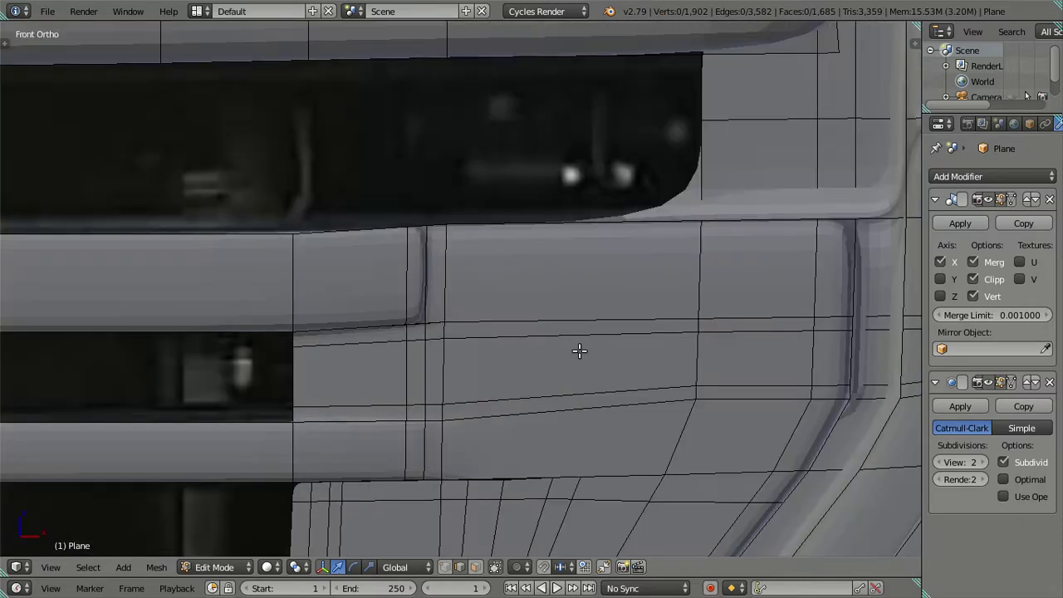
middle_click_drag(653, 386, 557, 348, "shift")
mouse_move(712, 398)
middle_mouse_down()
mouse_move(620, 356)
mouse_move(613, 482)
mouse_move(555, 435)
mouse_move(565, 380)
mouse_move(529, 414)
middle_mouse_up()
left_click_drag(957, 464, 939, 464)
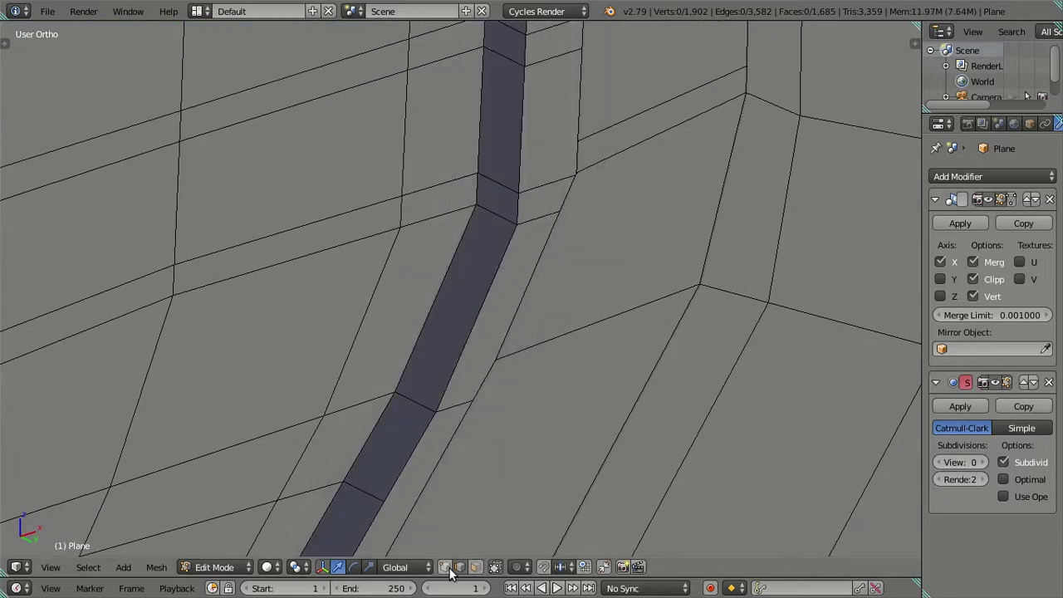
- Select and test-move the groove's bottom corner vertex and the upper groove vertex
middle_click_drag(442, 470, 441, 402)
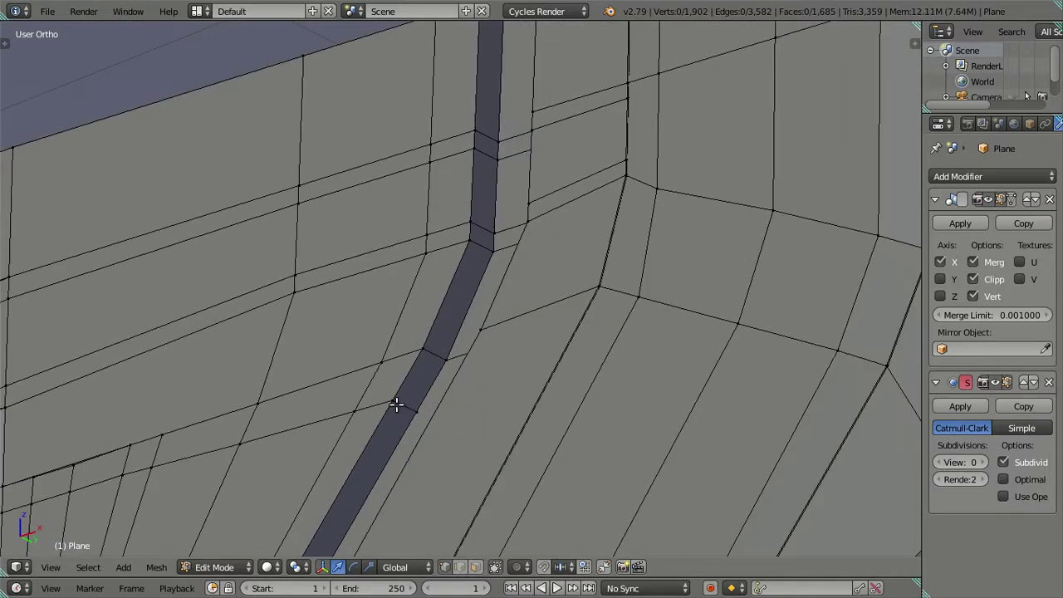
key("ctrl+l")
key("a")
scroll(396, 402, "down", 2)
mouse_move(397, 401)
middle_mouse_down()
mouse_move(485, 406)
mouse_move(553, 378)
middle_mouse_up()
right_click(567, 376)
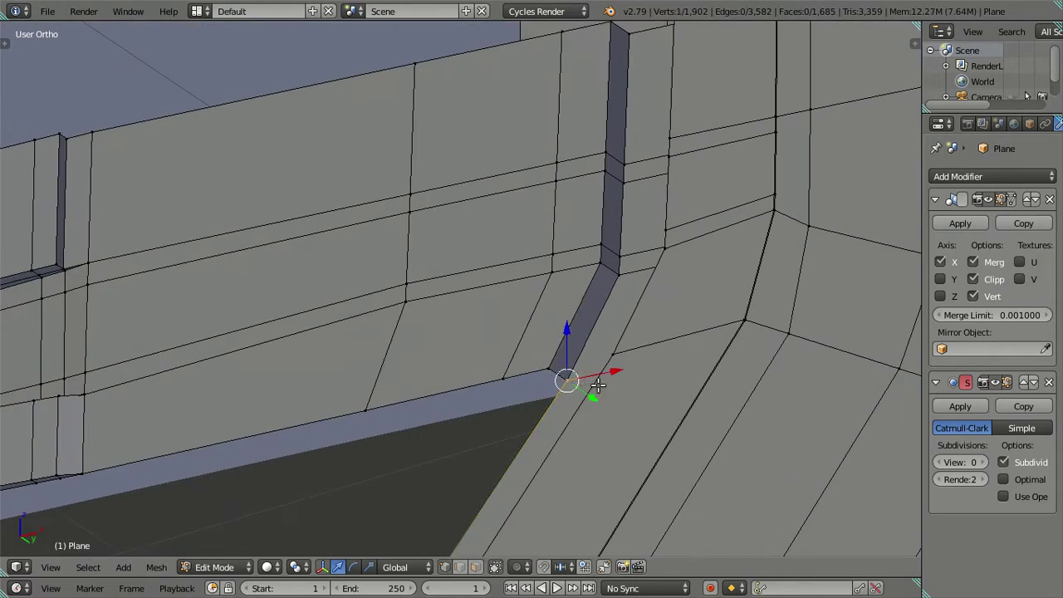
key("g")
key("Escape")
right_click(623, 271)
key("g")
key("Escape")
- In wireframe, merge the two groove-corner vertices At Last, then return to solid and reveal hidden geometry
scroll(613, 391, "up", 2)
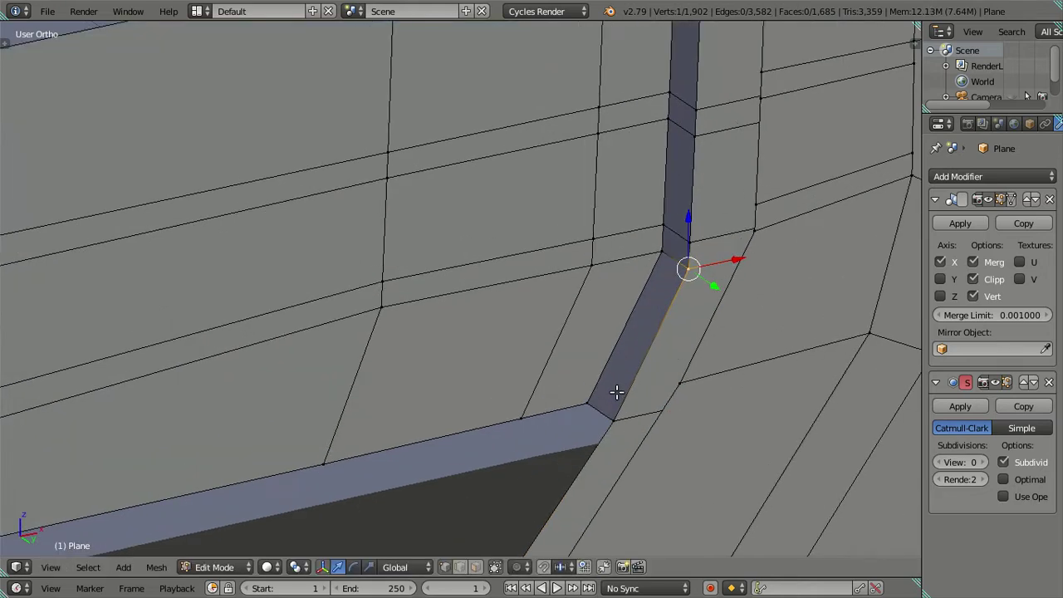
middle_click_drag(616, 392, 566, 338, "shift")
scroll(562, 361, "up", 1)
middle_click_drag(576, 387, 472, 337, "shift")
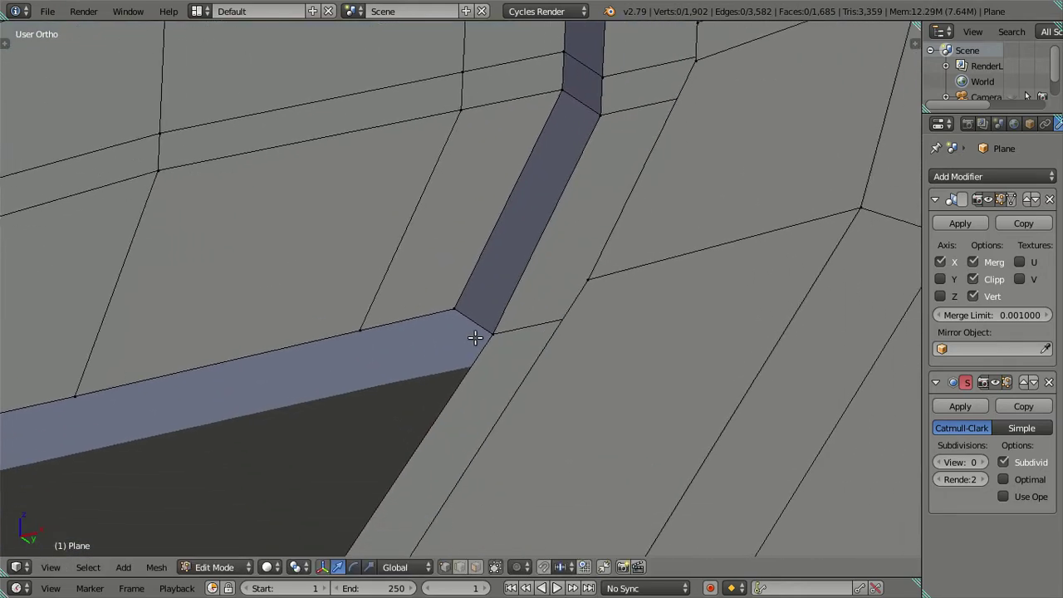
key("z")
right_click(494, 342)
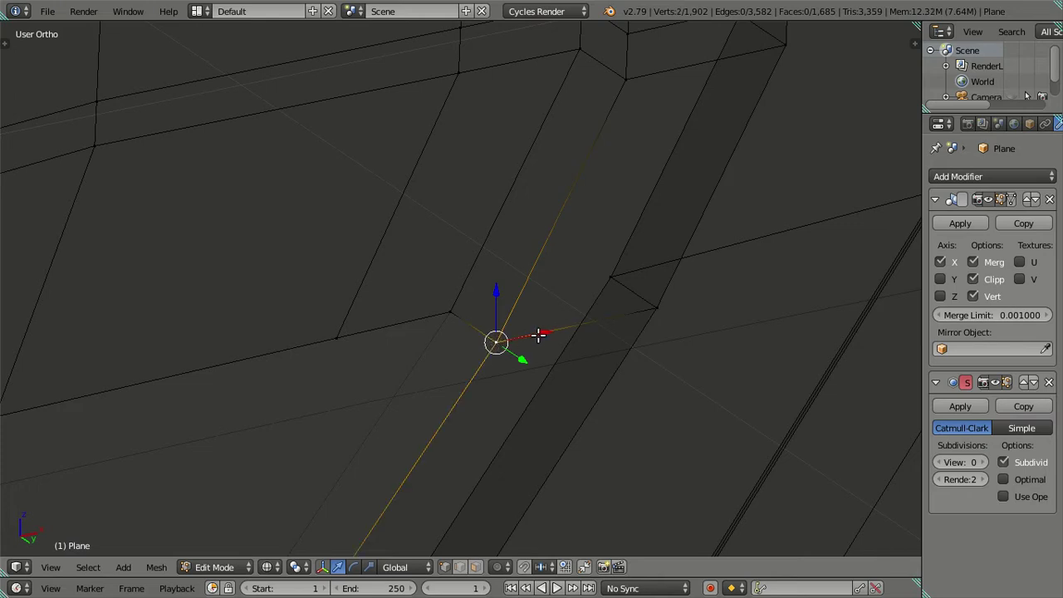
key("alt+m")
left_click(524, 353)
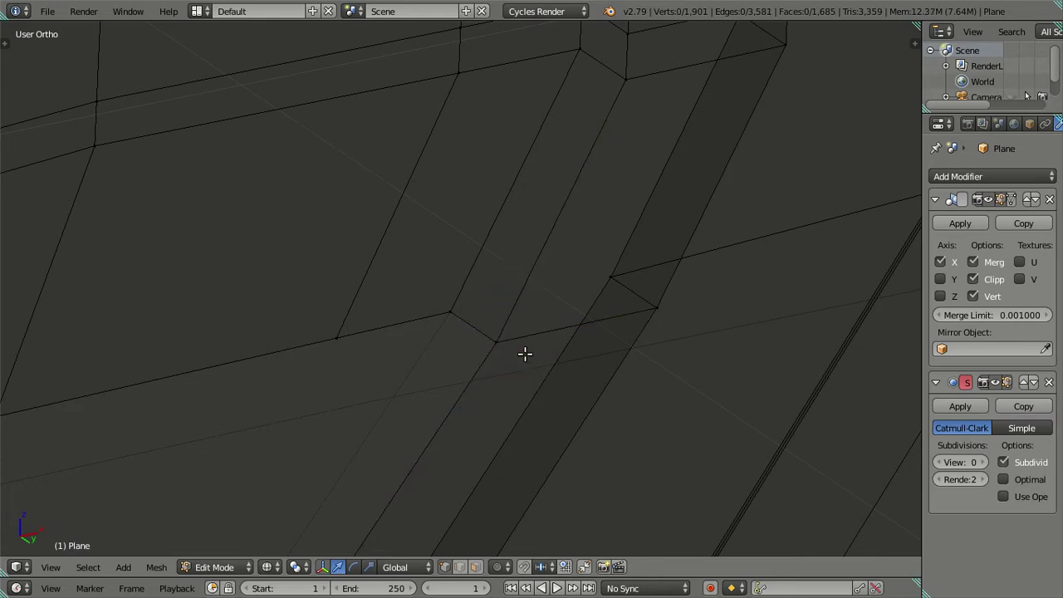
key("z")
key("alt+h")
- Clear the selection, set viewport subdivision back to 2, and view the smoothed grille front
key("a")
key("ctrl+2")
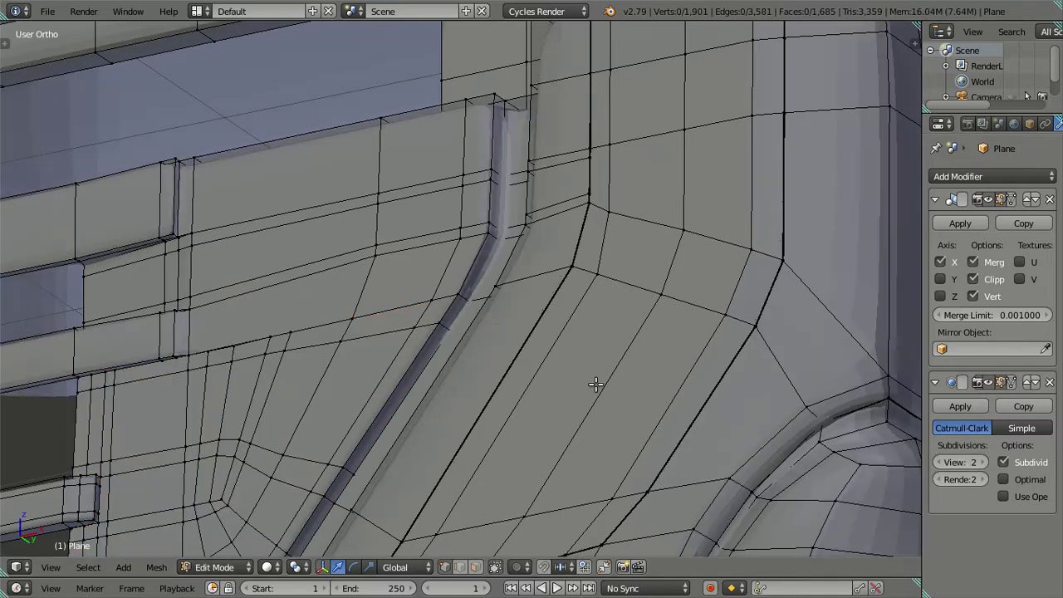
key("Tab")
scroll(486, 327, "down", 3)
mouse_move(486, 287)
middle_mouse_down()
mouse_move(539, 331)
mouse_move(615, 300)
middle_mouse_up()
scroll(514, 310, "up", 2)
mouse_move(514, 310)
middle_mouse_down()
mouse_move(496, 297)
mouse_move(468, 308)
mouse_move(480, 306)
middle_mouse_up()
scroll(393, 384, "up", 2)
mouse_move(410, 363)
middle_mouse_down()
mouse_move(493, 380)
mouse_move(443, 334)
mouse_move(465, 287)
middle_mouse_up()
scroll(491, 380, "down", 2)
scroll(444, 371, "up", 2)
- In front view Edit Mode, select the two existing panel edge loops and dissolve them
key("KP_1")
key("Tab")
middle_click_drag(422, 385, 496, 313, "shift")
scroll(496, 313, "up", 1)
scroll(497, 311, "up", 1)
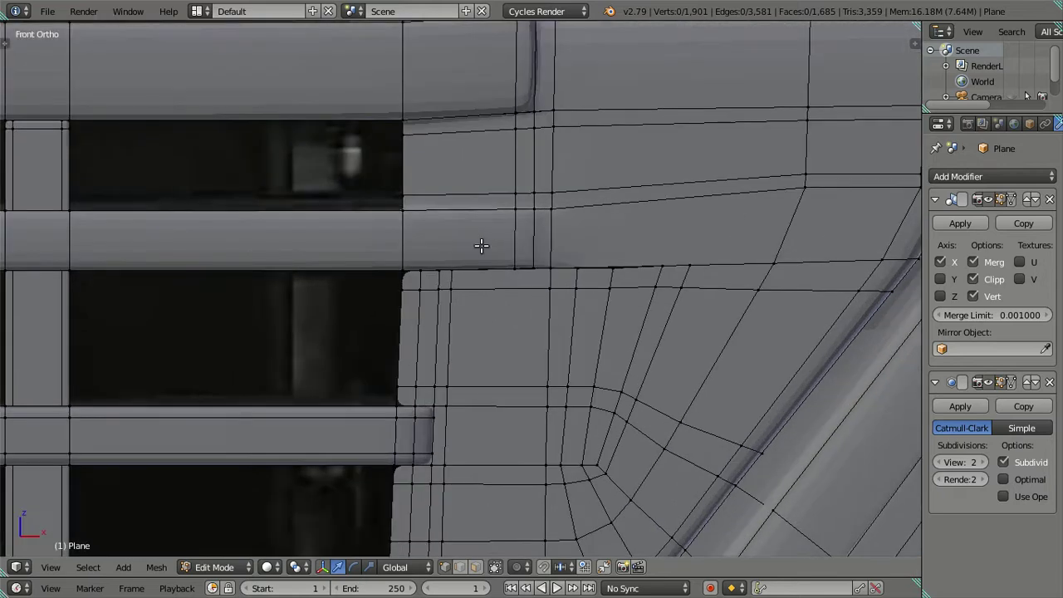
middle_click_drag(482, 246, 430, 316, "shift")
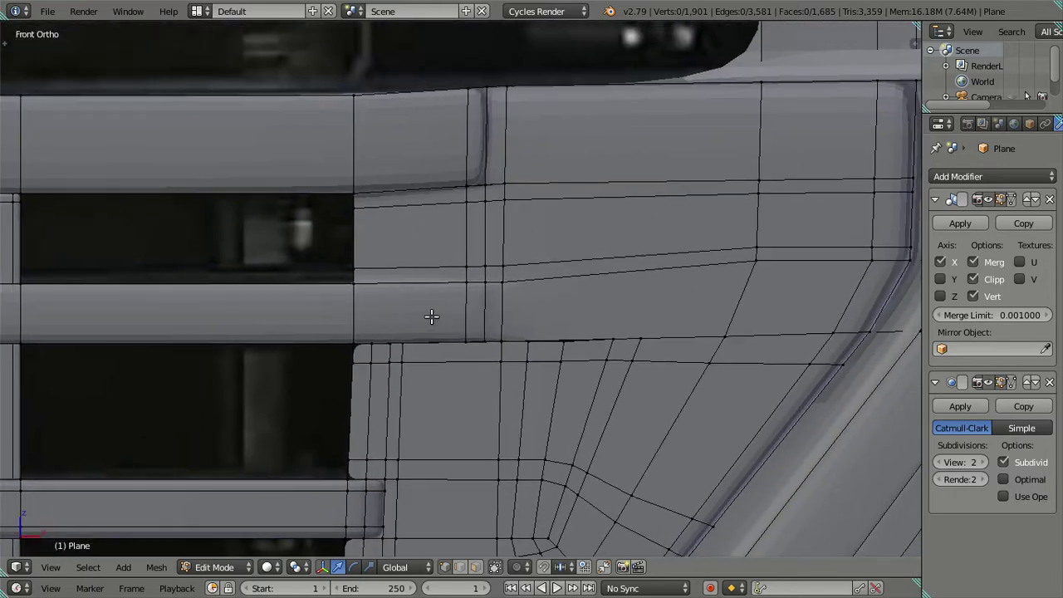
left_click(611, 262, "alt")
left_click(612, 200, "alt+shift")
key("x")
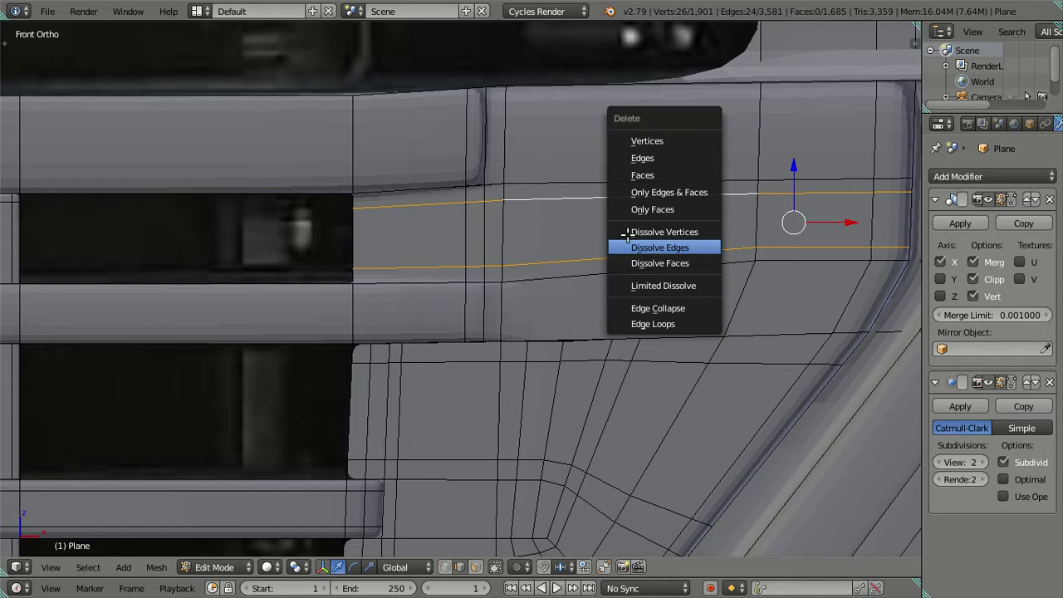
left_click(628, 246)
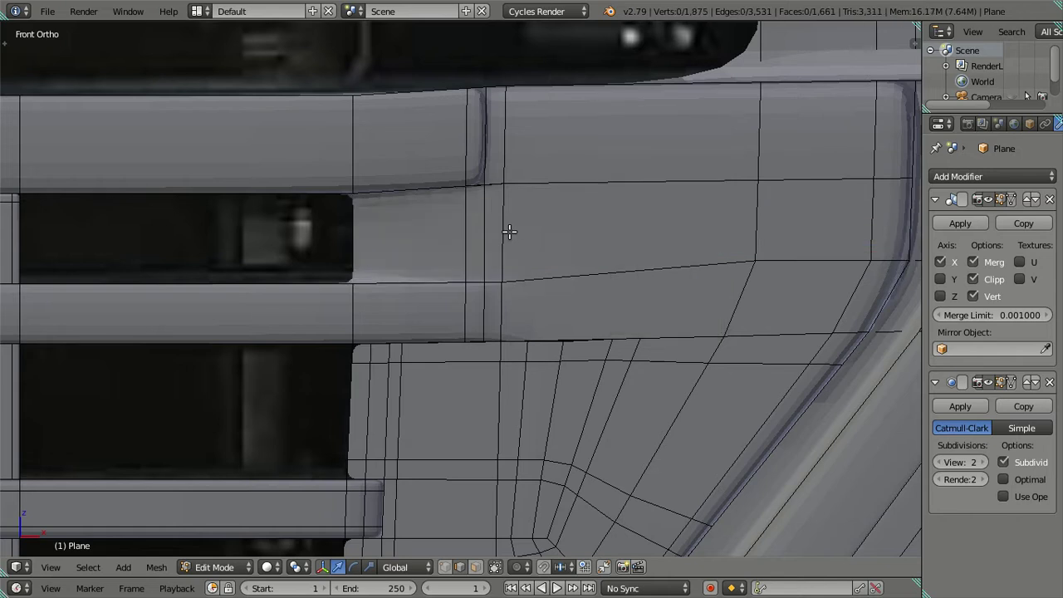
- Cut four edge loops across the panel and dissolve the middle two, keeping two new loops
key("ctrl+r")
type("4")
left_click(509, 232)
right_click(463, 234)
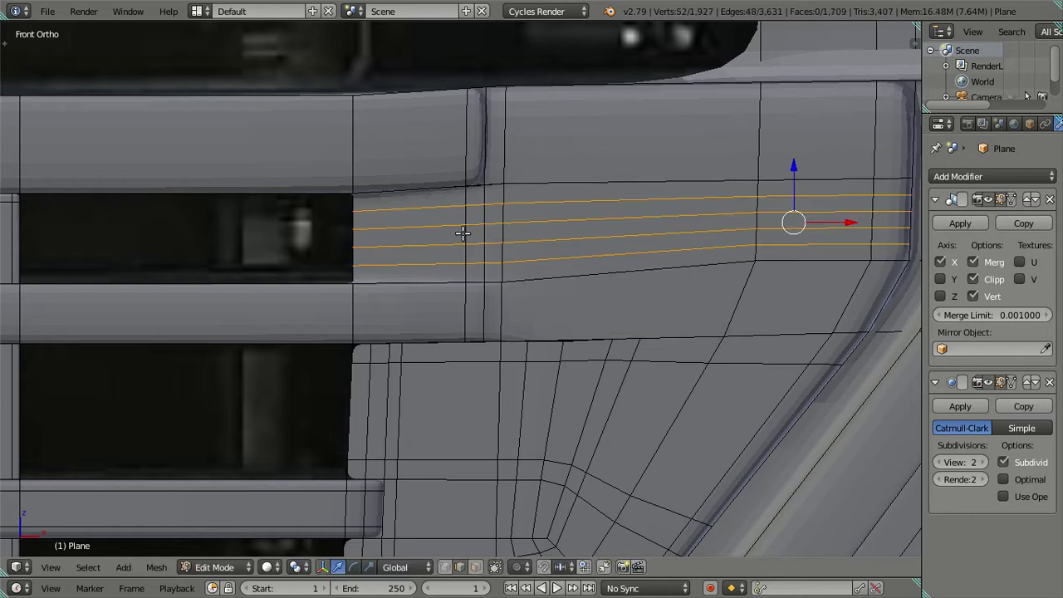
left_click(390, 227, "alt")
left_click(389, 249, "alt+shift")
key("x")
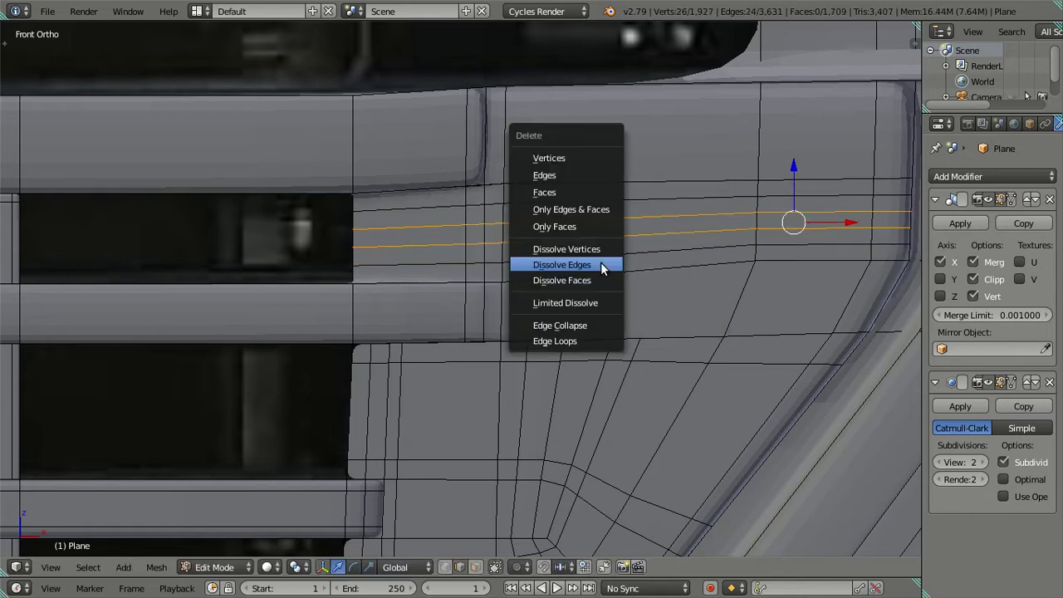
left_click(600, 264)
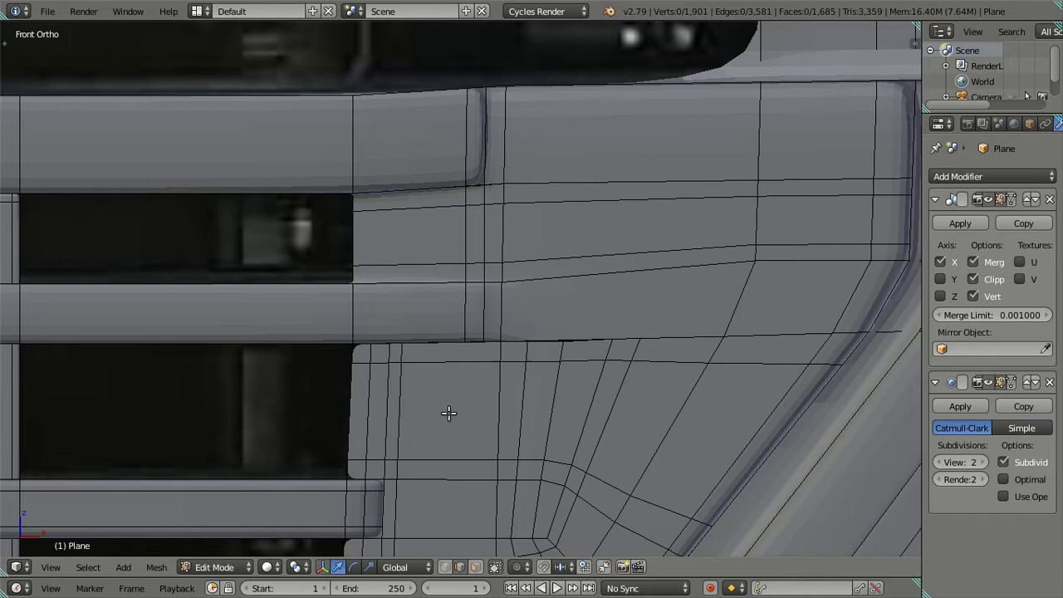
middle_click_drag(448, 413, 465, 300, "shift")
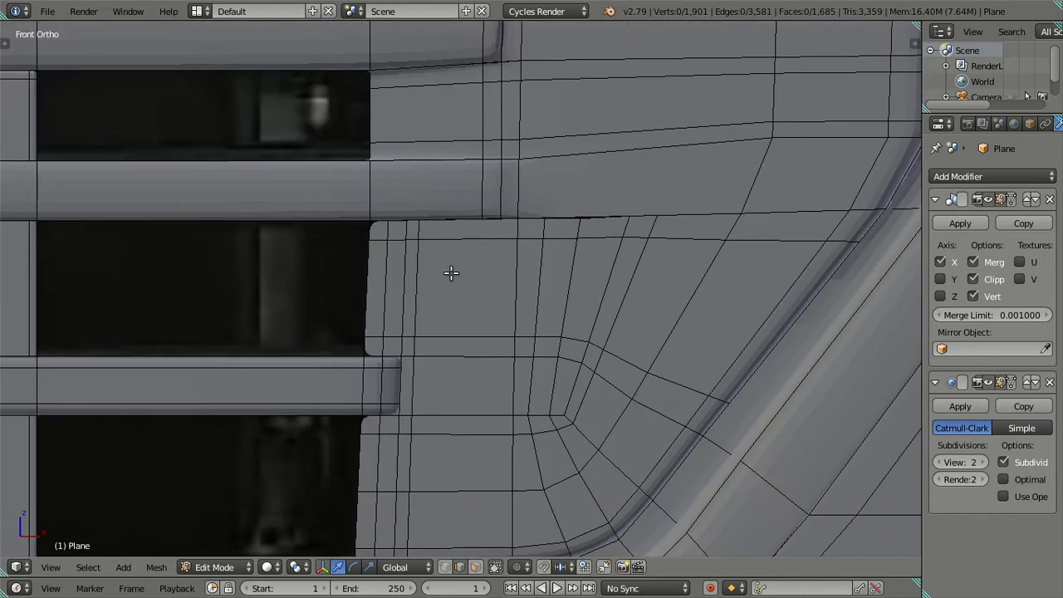
mouse_move(401, 137)
middle_mouse_down()
mouse_move(392, 207)
mouse_move(408, 230)
middle_mouse_up()
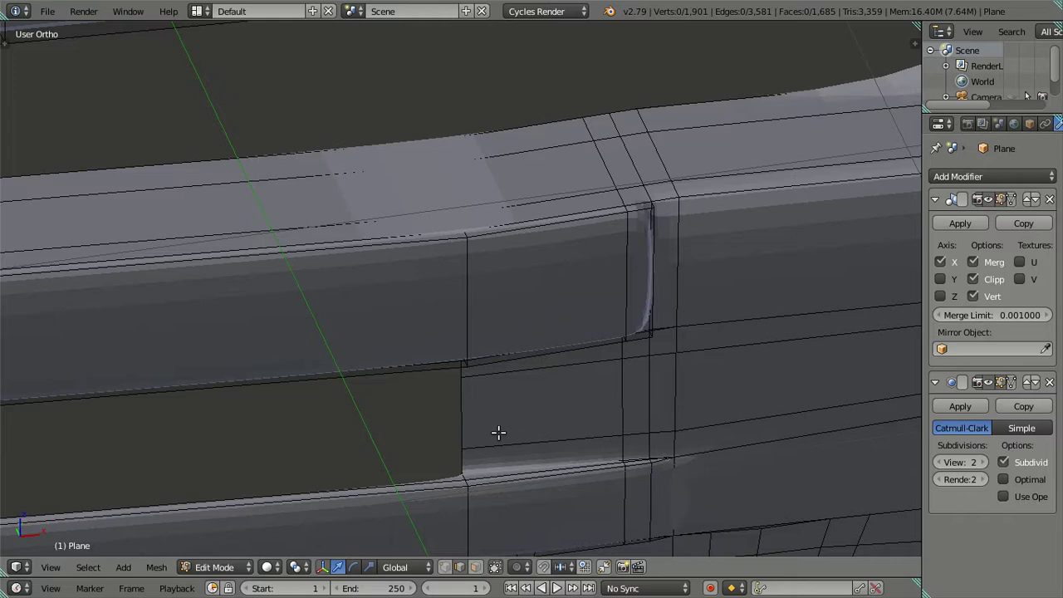
- Set the subdivision preview level to 0 and hide one whole grille bar
middle_click_drag(499, 432, 546, 346, "shift")
left_click(940, 462)
left_click(939, 462)
mouse_move(748, 429)
middle_mouse_down()
mouse_move(541, 372)
mouse_move(475, 377)
mouse_move(429, 329)
mouse_move(496, 368)
mouse_move(407, 330)
mouse_move(533, 252)
middle_mouse_up()
scroll(533, 252, "up", 1)
scroll(453, 261, "up", 1)
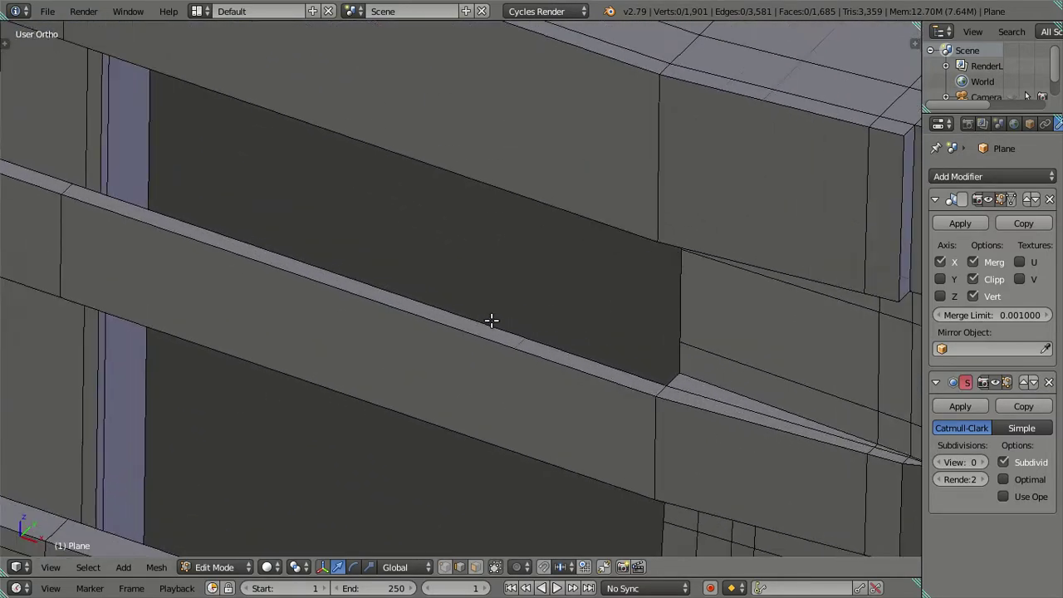
scroll(492, 316, "down", 3)
middle_click_drag(492, 315, 493, 313)
scroll(493, 313, "up", 2)
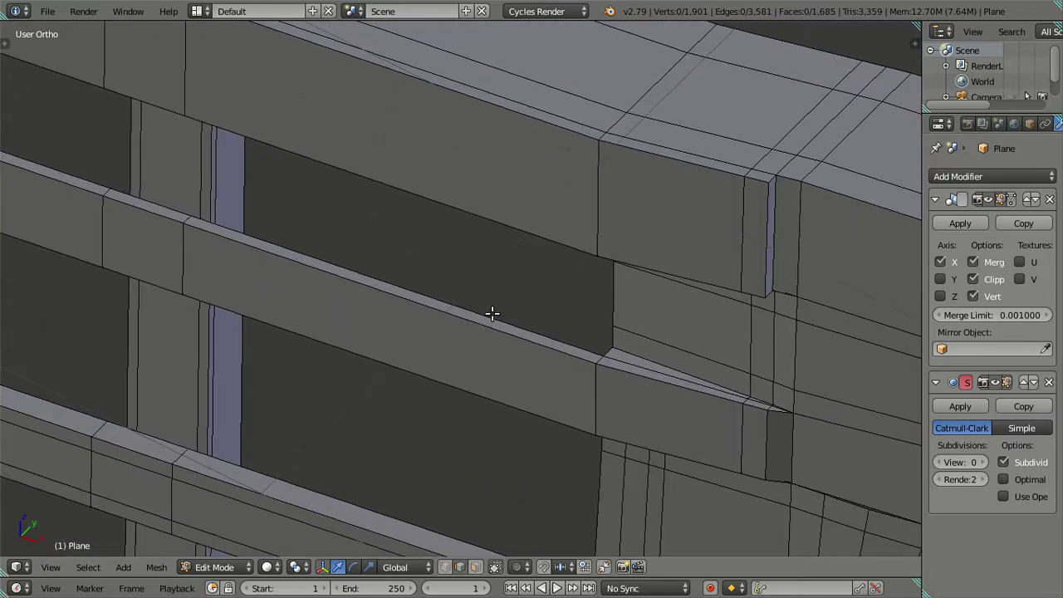
scroll(433, 291, "down", 4)
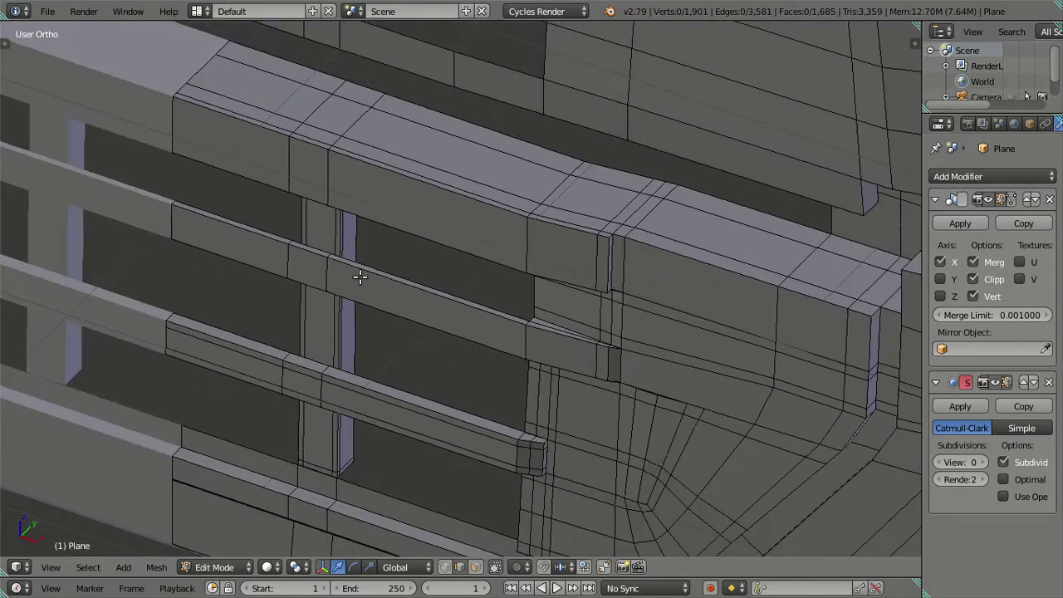
middle_click_drag(523, 359, 556, 373)
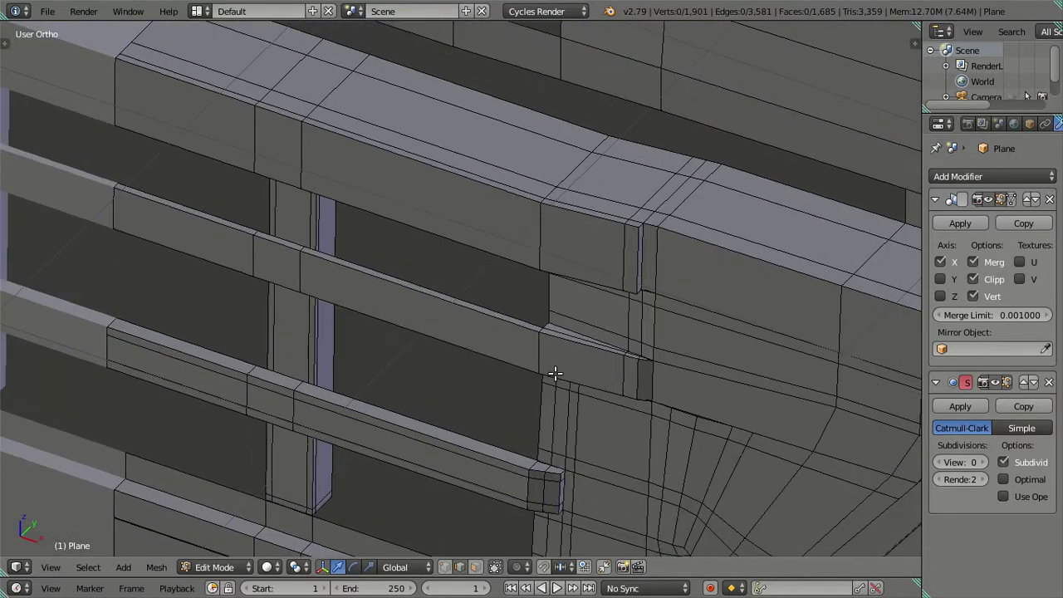
scroll(436, 293, "up", 3)
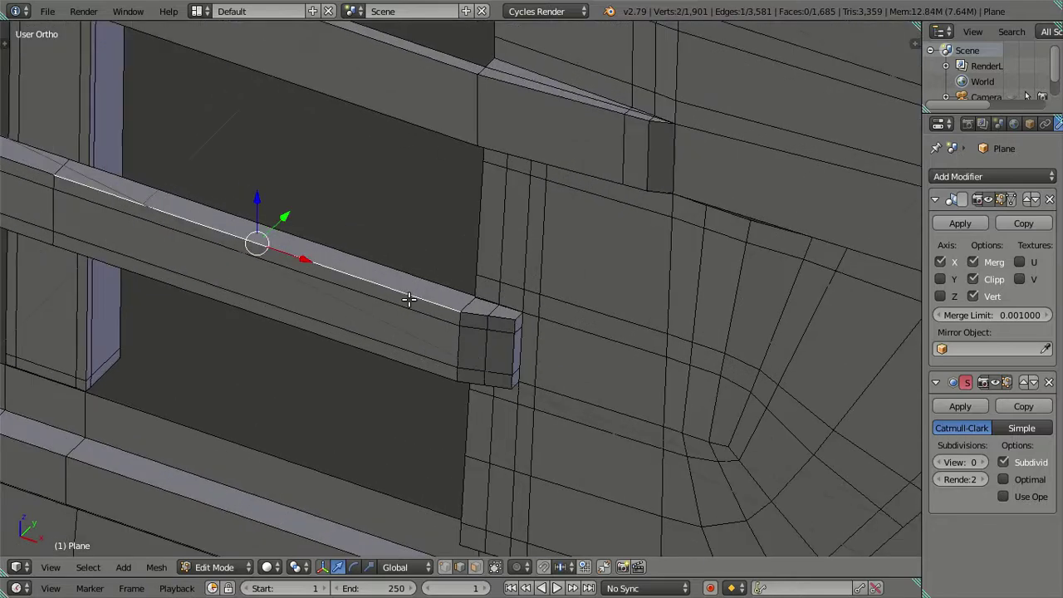
key("ctrl+l")
key("h")
- Select two grille rail edges and nudge them slightly along Y
mouse_move(409, 301)
middle_mouse_down()
mouse_move(396, 303)
mouse_move(411, 311)
mouse_move(487, 218)
mouse_move(474, 260)
mouse_move(423, 285)
mouse_move(521, 292)
mouse_move(577, 238)
mouse_move(510, 300)
mouse_move(454, 301)
mouse_move(408, 280)
mouse_move(393, 202)
mouse_move(418, 309)
mouse_move(404, 209)
mouse_move(408, 238)
mouse_move(498, 223)
mouse_move(492, 233)
mouse_move(486, 218)
mouse_move(474, 233)
mouse_move(466, 225)
mouse_move(478, 250)
mouse_move(518, 256)
mouse_move(504, 342)
mouse_move(457, 349)
mouse_move(377, 290)
middle_mouse_up()
key("KP_1")
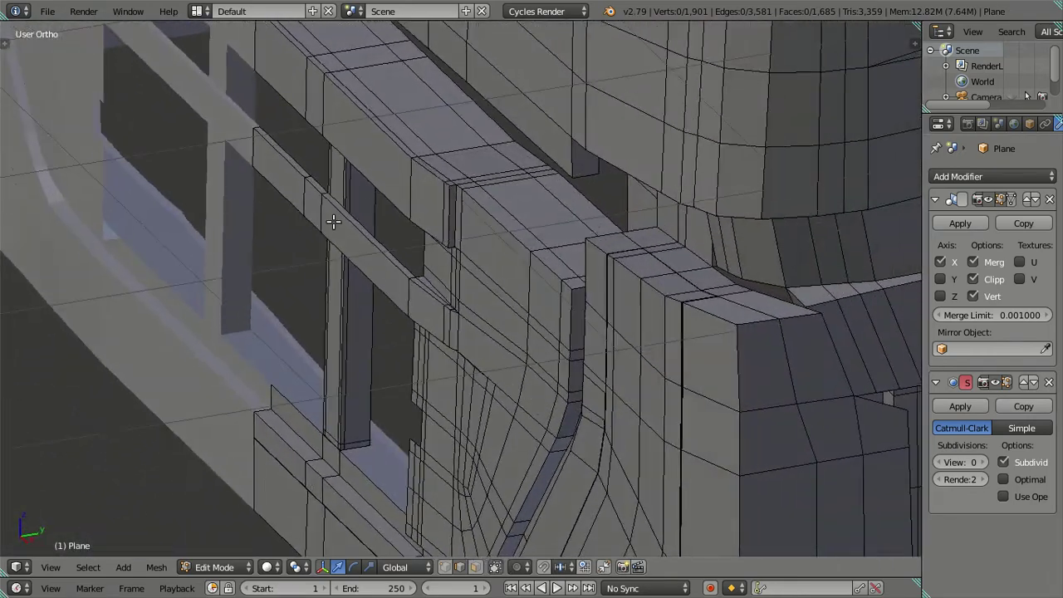
middle_click_drag(334, 222, 273, 158)
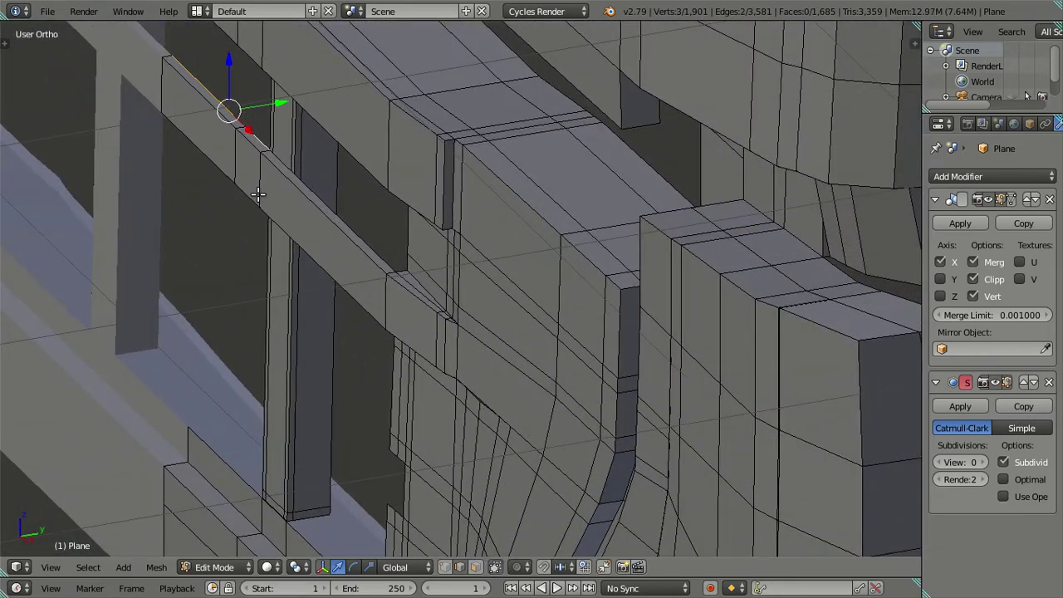
middle_click_drag(258, 194, 273, 150)
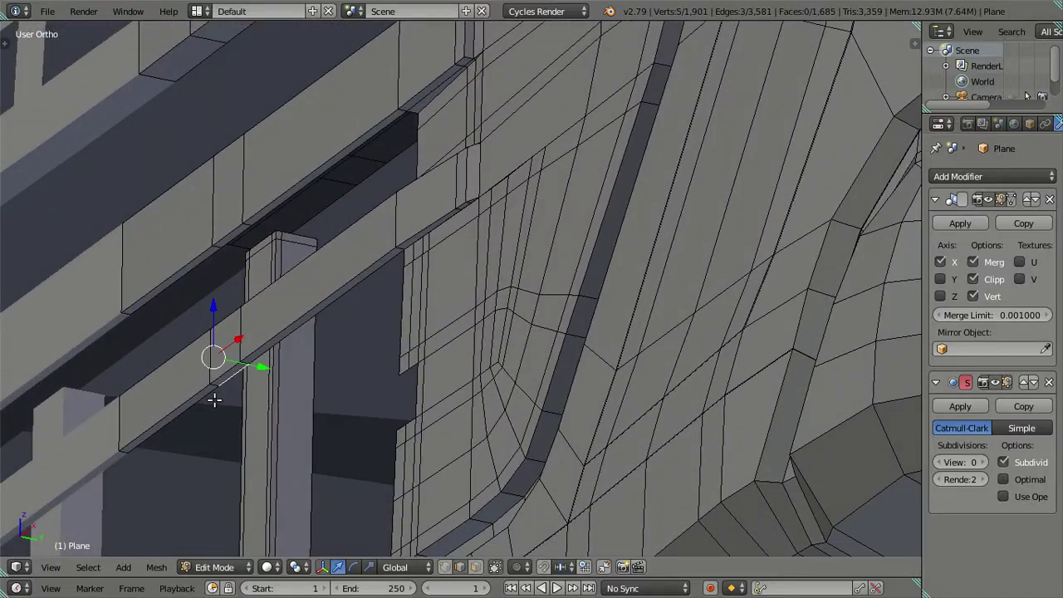
mouse_move(190, 407)
middle_mouse_down()
mouse_move(252, 415)
mouse_move(285, 332)
mouse_move(339, 332)
mouse_move(300, 415)
mouse_move(287, 318)
mouse_move(468, 308)
middle_mouse_up()
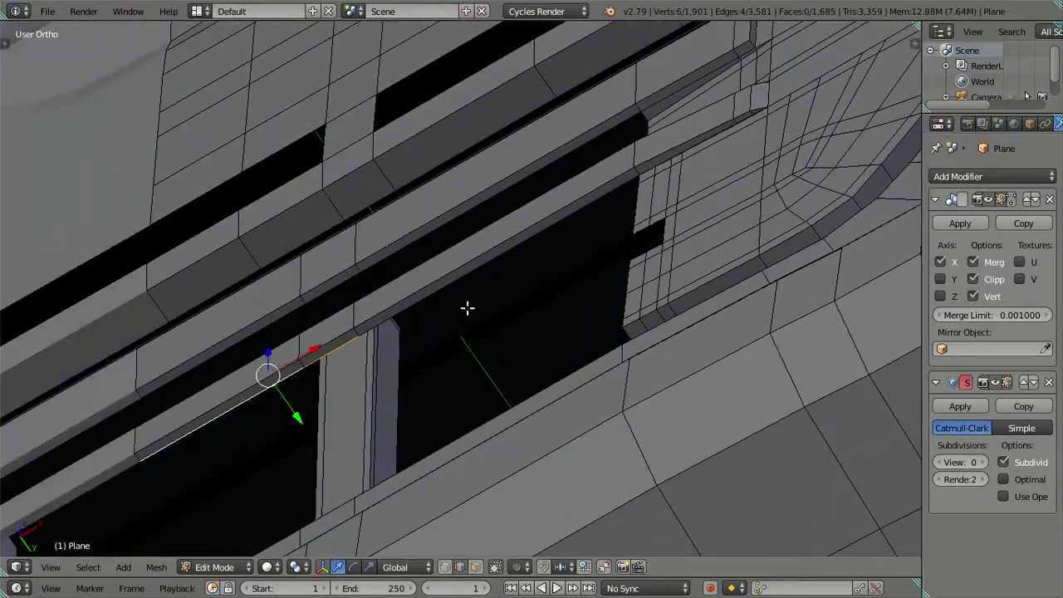
right_click(317, 305, "shift")
right_click(231, 355, "shift")
mouse_move(641, 247)
middle_mouse_down()
mouse_move(648, 368)
mouse_move(529, 241)
mouse_move(544, 157)
mouse_move(527, 211)
mouse_move(537, 290)
mouse_move(654, 347)
mouse_move(695, 315)
mouse_move(695, 266)
mouse_move(640, 249)
mouse_move(634, 268)
mouse_move(541, 290)
mouse_move(481, 323)
middle_mouse_up()
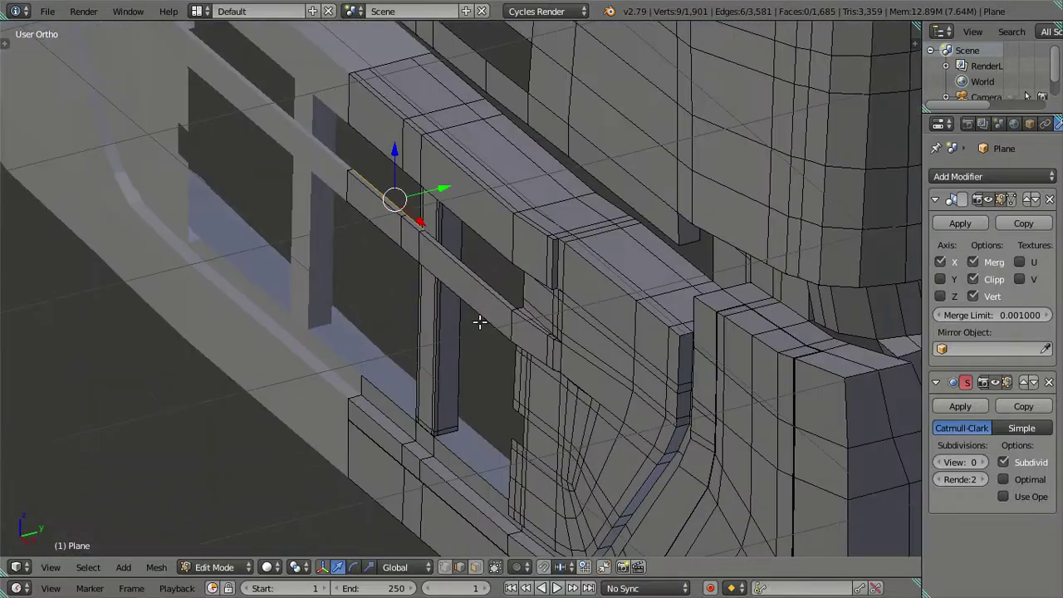
scroll(480, 322, "up", 1)
scroll(540, 357, "up", 2)
scroll(598, 332, "up", 1)
key("g")
key("Escape")
left_click_drag(550, 204, 564, 202)
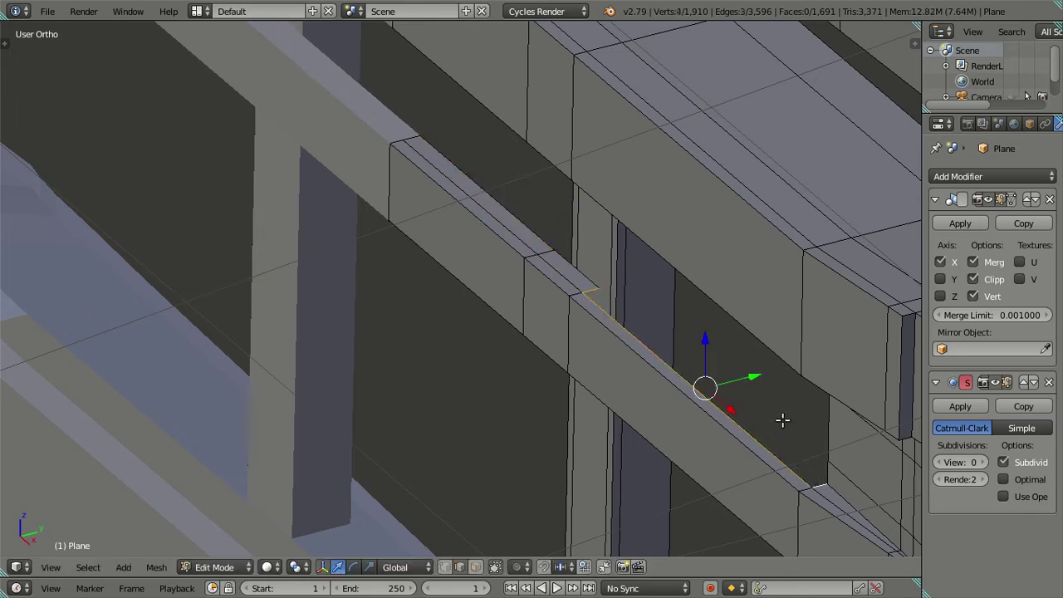
- Fill a face between the selected rail edges to close the groove
key("f")
key("a")
mouse_move(701, 380)
middle_mouse_down()
mouse_move(687, 351)
mouse_move(704, 285)
middle_mouse_up()
middle_click_drag(716, 242, 716, 250)
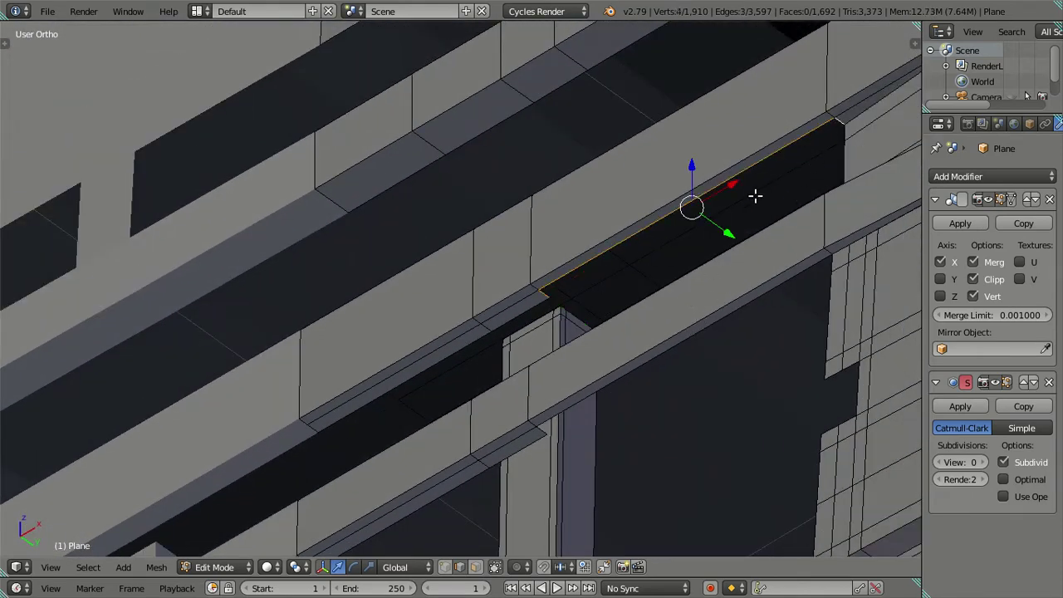
key("a")
mouse_move(750, 238)
middle_mouse_down()
mouse_move(667, 333)
mouse_move(473, 421)
middle_mouse_up()
scroll(388, 487, "up", 2)
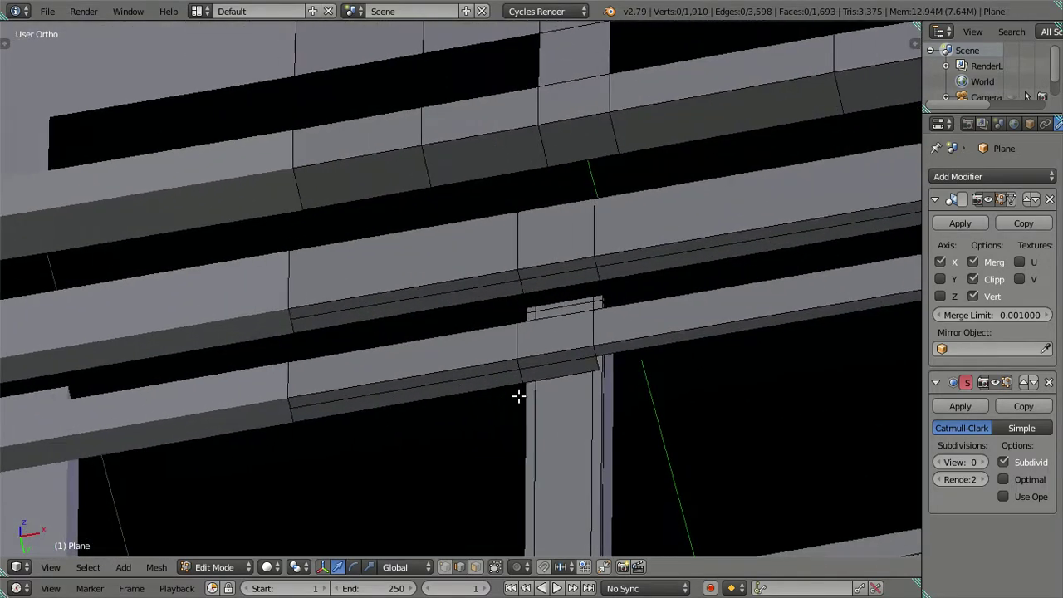
middle_click_drag(388, 487, 468, 418, "shift")
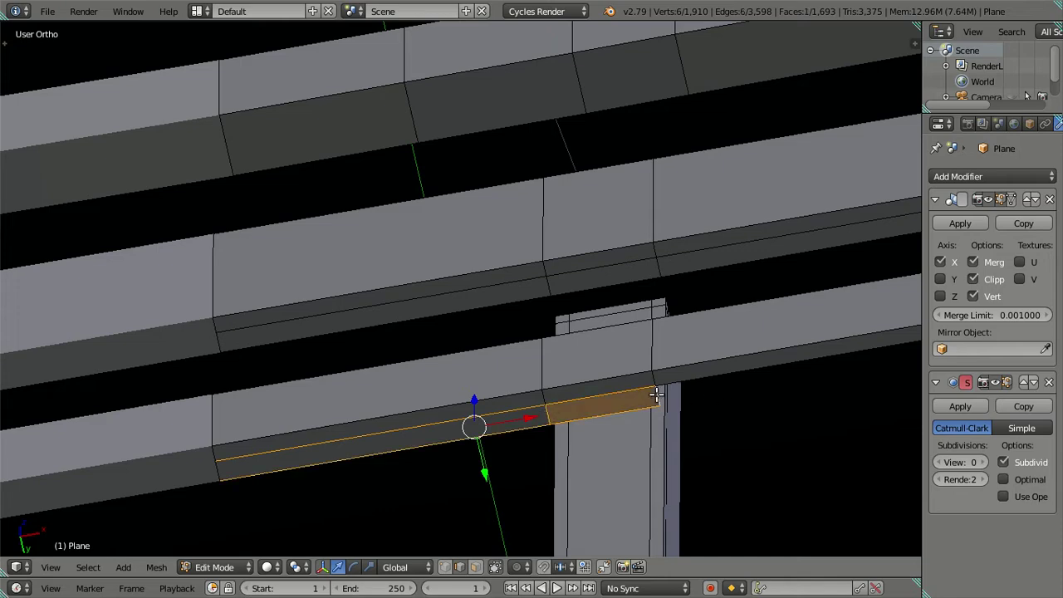
- Delete the two selected faces, including the long lower strip on the grille rail
right_click(228, 469, "shift")
key("x")
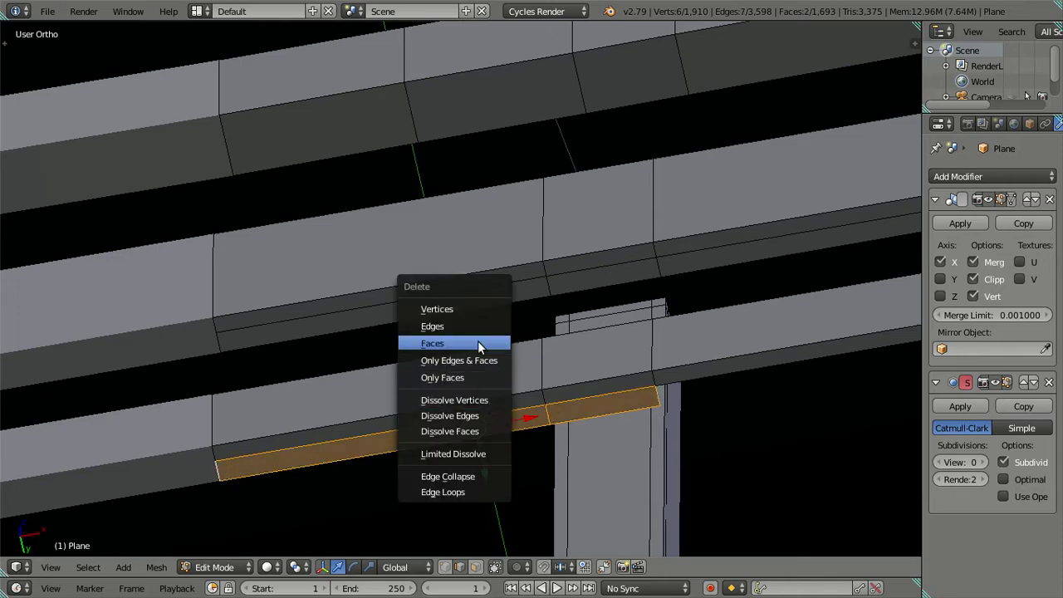
left_click(477, 343)
key("Tab")
key("Tab")
mouse_move(608, 330)
middle_mouse_down()
mouse_move(689, 393)
mouse_move(717, 374)
mouse_move(626, 394)
mouse_move(660, 361)
mouse_move(623, 413)
middle_mouse_up()
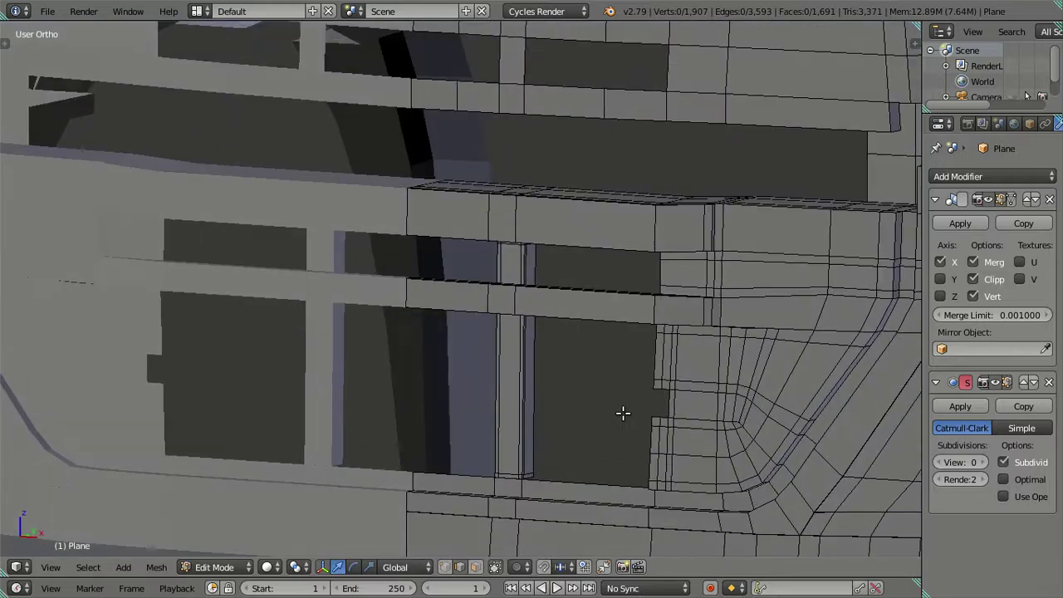
- Restore the subdivision preview level to 2 and check the smoothed mesh
left_click(980, 463)
left_click(981, 463)
mouse_move(517, 302)
middle_mouse_down()
mouse_move(542, 249)
mouse_move(559, 359)
middle_mouse_up()
key("Tab")
mouse_move(576, 324)
middle_mouse_down()
mouse_move(586, 313)
mouse_move(589, 369)
mouse_move(537, 361)
mouse_move(576, 332)
mouse_move(615, 375)
mouse_move(612, 356)
middle_mouse_up()
key("Tab")
- Set the subdivision preview to 0 and zoom in on the grille bars in front view
key("KP_1")
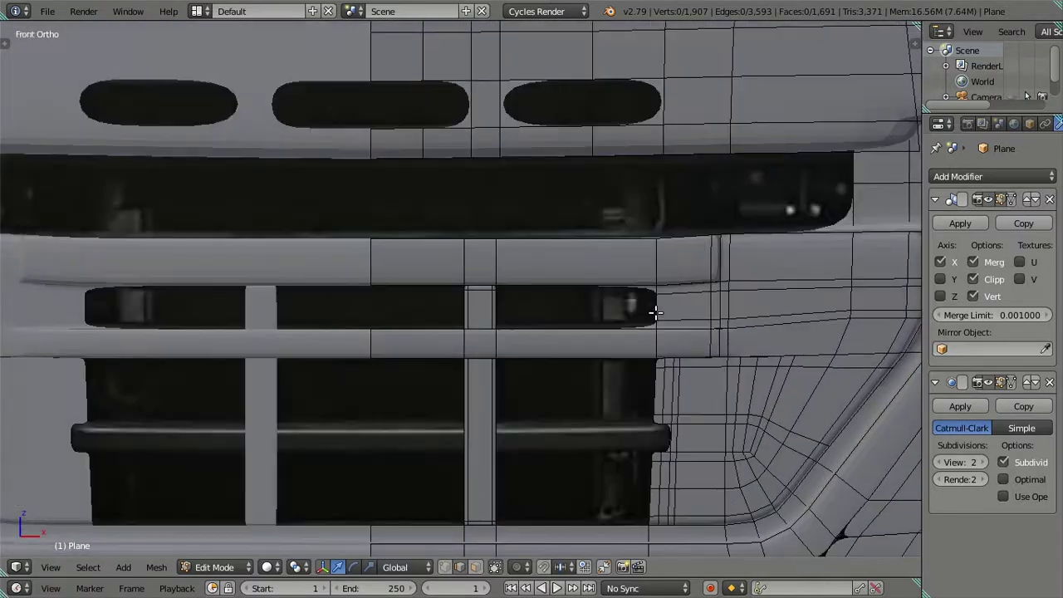
scroll(657, 310, "up", 3)
middle_click_drag(657, 311, 573, 315, "shift")
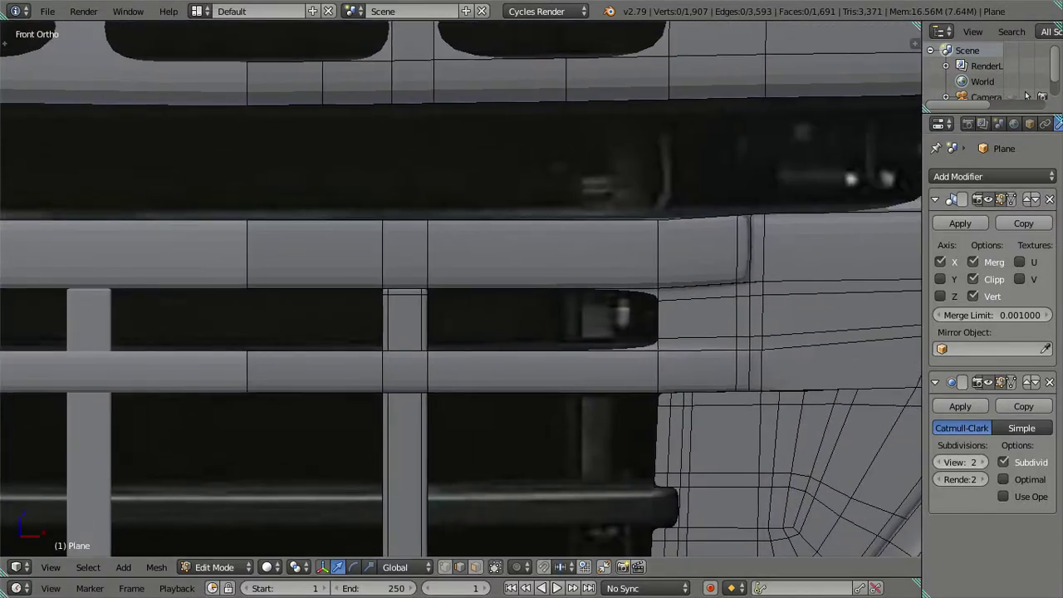
key("ctrl+0")
scroll(558, 277, "up", 2)
mouse_move(484, 218)
middle_mouse_down("shift")
mouse_move(487, 275)
mouse_move(480, 240)
middle_mouse_up("shift")
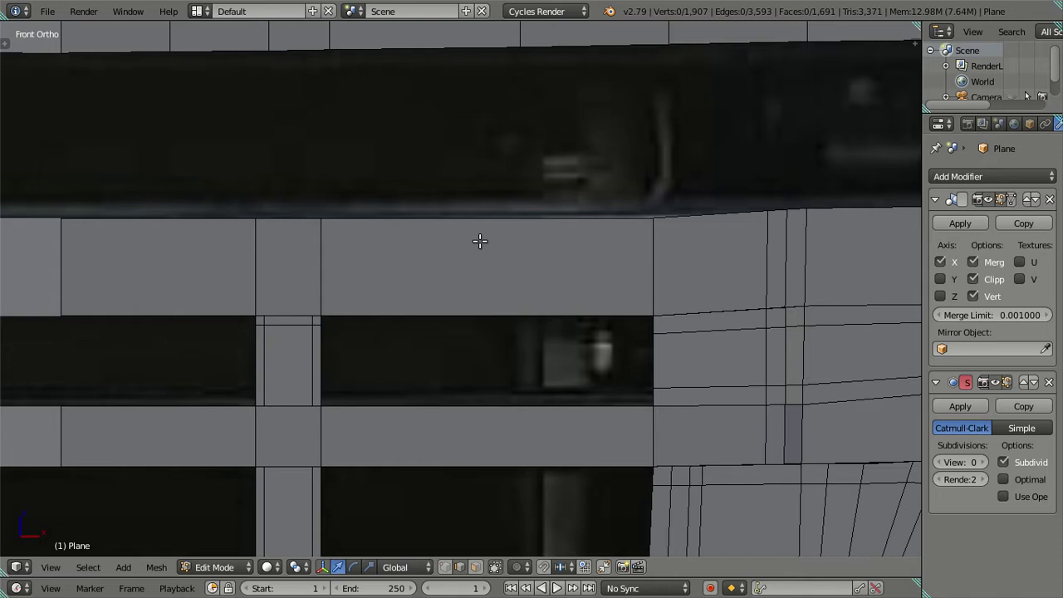
- Loop-cut the upper bar, dissolving all new loops except the one nearest the right end
key("ctrl+e")
key("Escape")
key("ctrl+r")
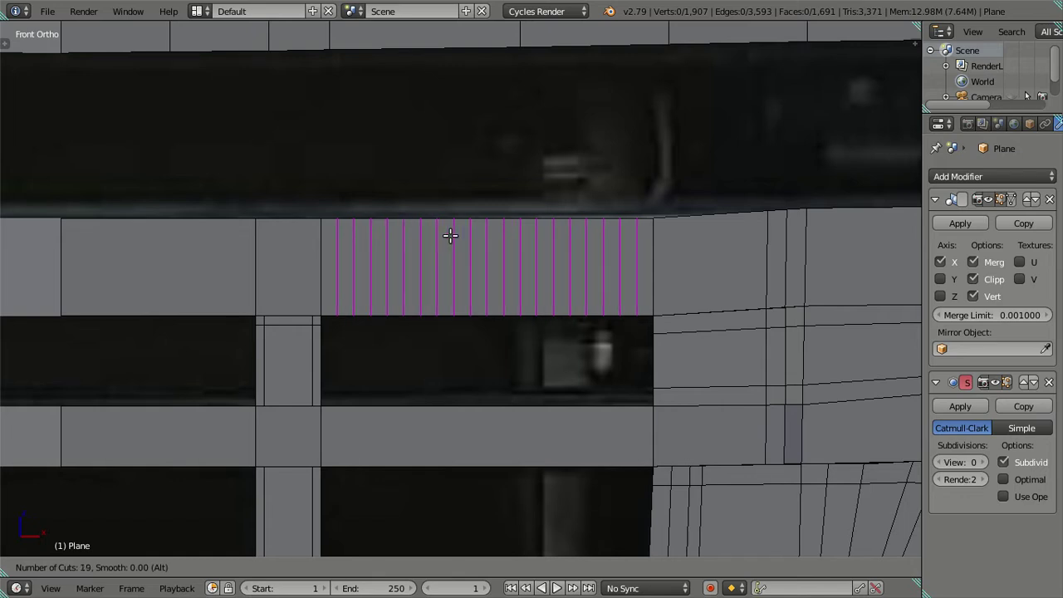
left_click(450, 236)
right_click(449, 236)
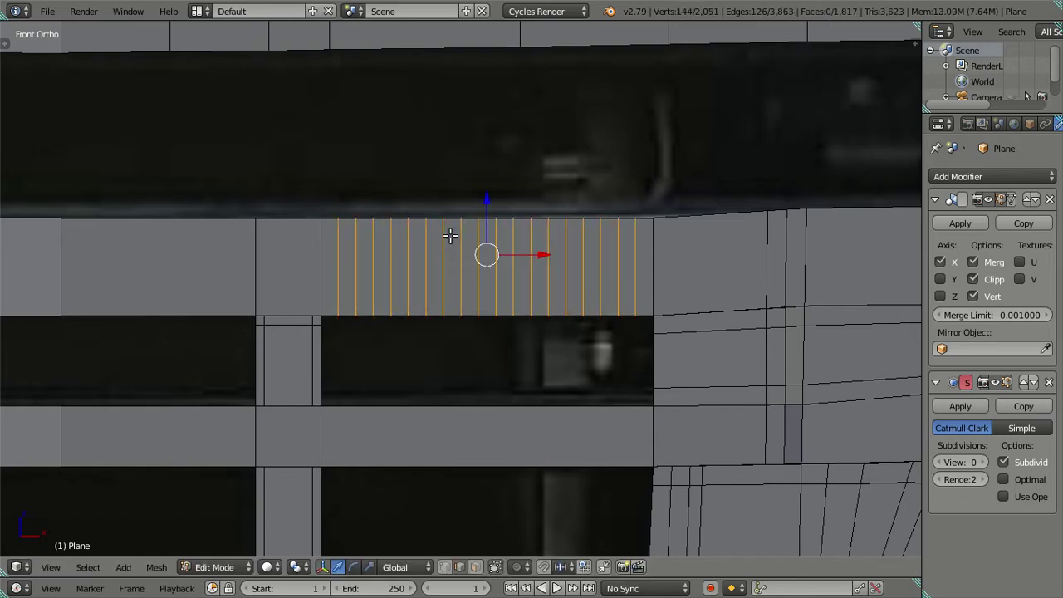
key("x")
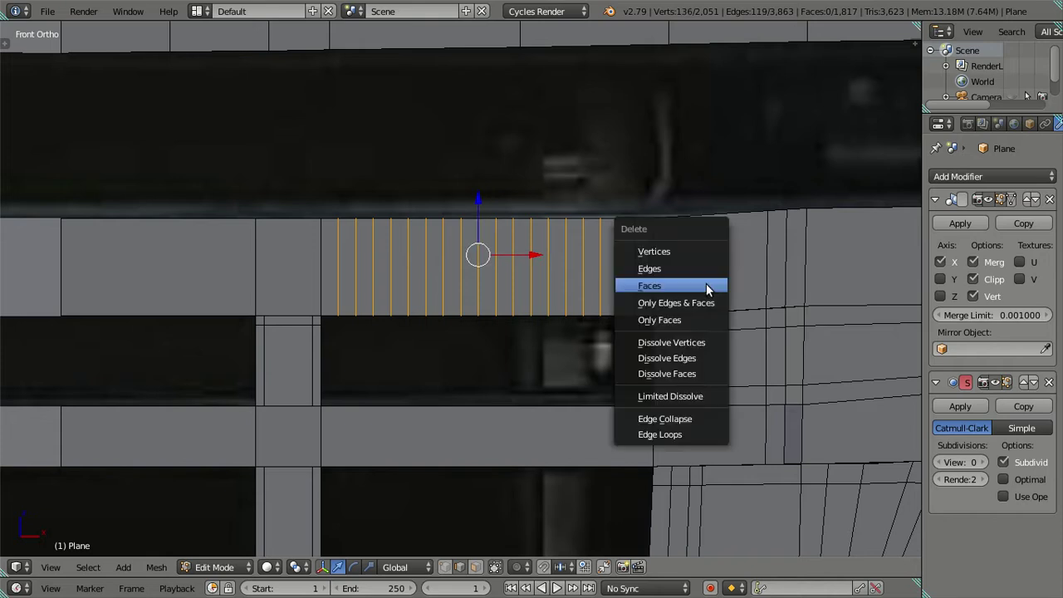
left_click(697, 344)
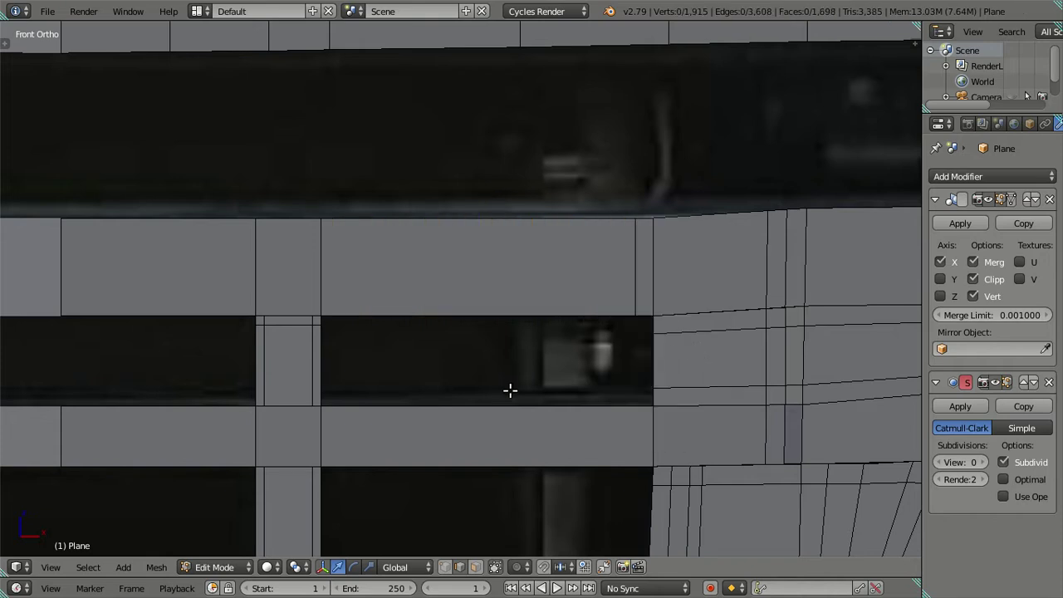
- Repeat on the lower bar, keeping only the rightmost loop, then restore subdivision level 2
key("ctrl+r")
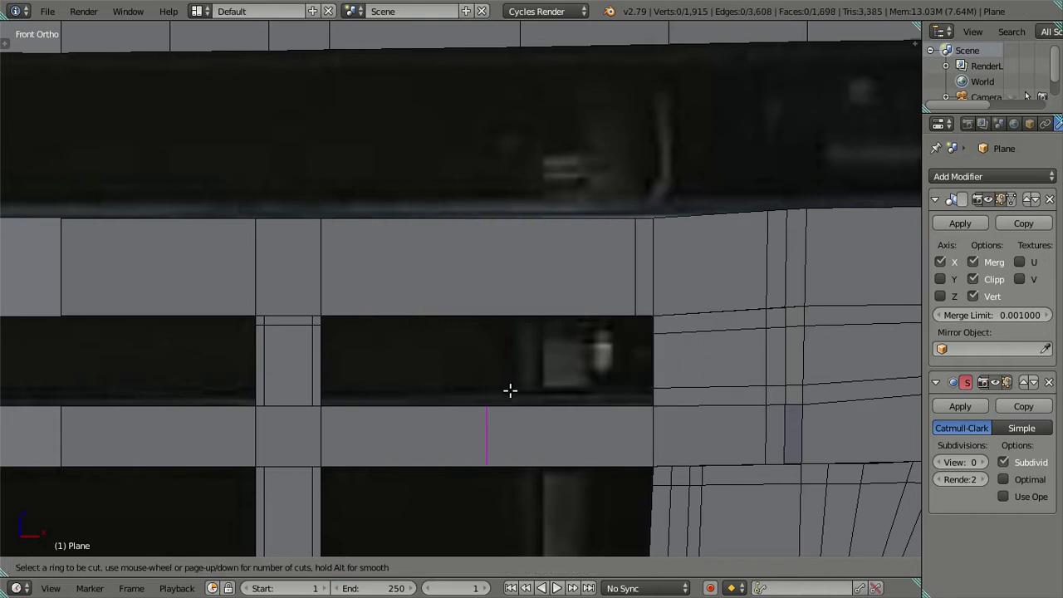
key("Return")
right_click(595, 420)
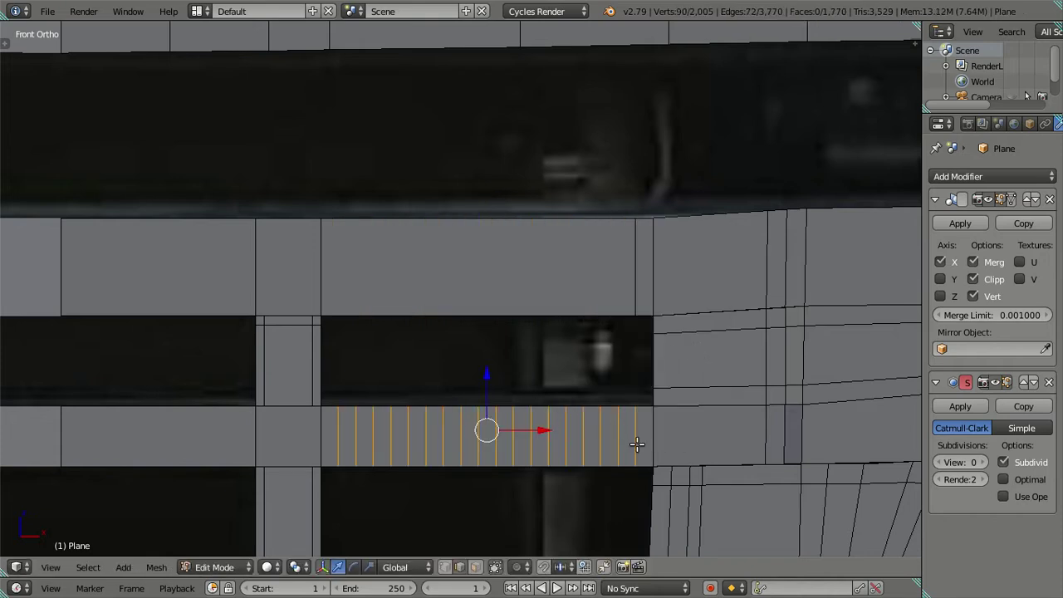
right_click(636, 445, "alt+shift")
key("x")
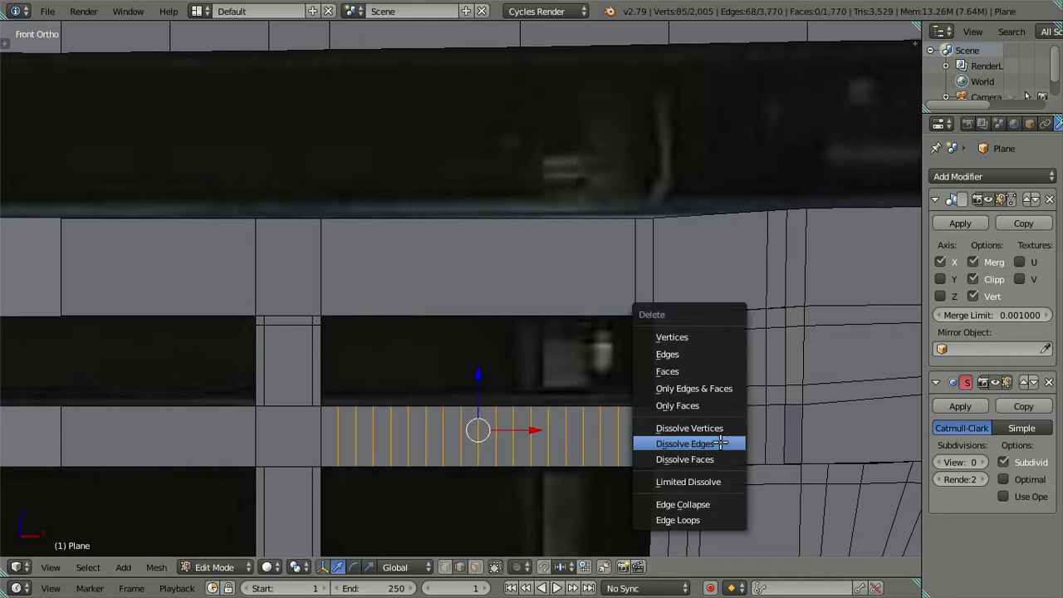
left_click(720, 444)
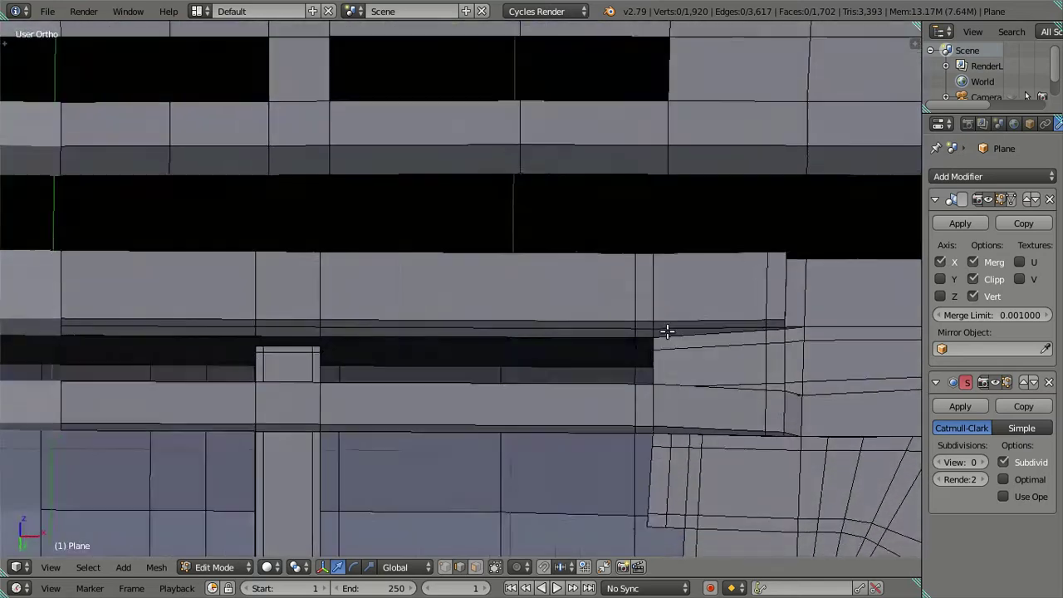
left_click(982, 463)
left_click(982, 463)
mouse_move(841, 419)
middle_mouse_down()
mouse_move(555, 307)
mouse_move(644, 349)
mouse_move(607, 298)
mouse_move(658, 336)
mouse_move(684, 331)
mouse_move(607, 306)
mouse_move(579, 387)
mouse_move(571, 367)
mouse_move(504, 373)
mouse_move(454, 354)
mouse_move(434, 385)
mouse_move(467, 346)
mouse_move(501, 254)
mouse_move(577, 340)
mouse_move(603, 349)
mouse_move(647, 330)
mouse_move(650, 304)
mouse_move(644, 269)
mouse_move(589, 278)
mouse_move(577, 308)
mouse_move(501, 318)
mouse_move(443, 349)
mouse_move(474, 356)
mouse_move(478, 406)
mouse_move(506, 346)
mouse_move(550, 319)
mouse_move(664, 328)
mouse_move(562, 363)
mouse_move(618, 323)
mouse_move(632, 332)
middle_mouse_up()
key("Tab")
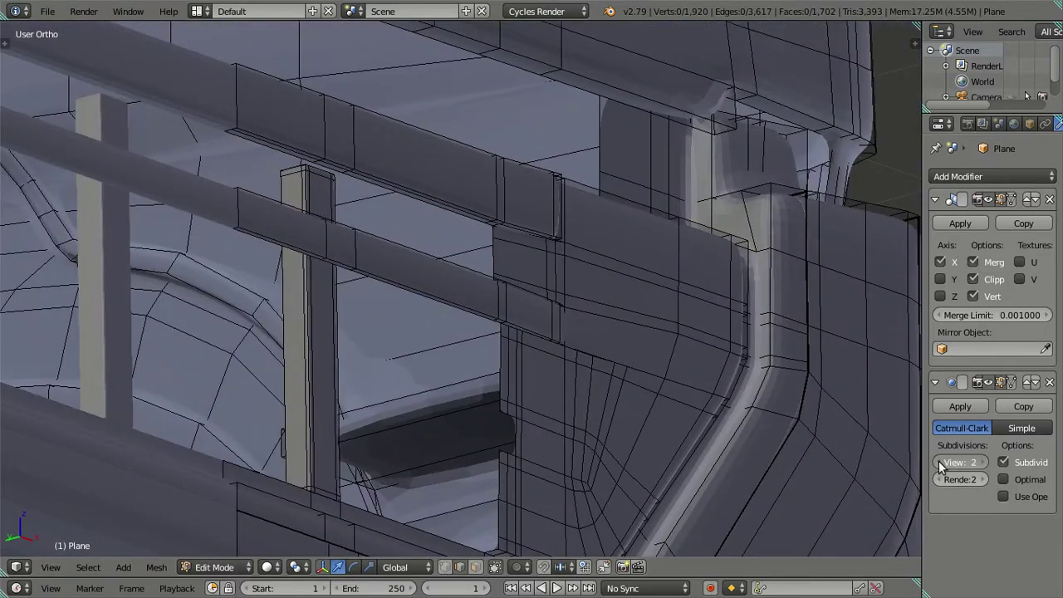
left_click(938, 463)
left_click(939, 463)
mouse_move(831, 451)
middle_mouse_down()
mouse_move(717, 370)
mouse_move(641, 363)
mouse_move(545, 393)
mouse_move(574, 460)
mouse_move(582, 430)
mouse_move(795, 403)
mouse_move(748, 398)
mouse_move(741, 371)
mouse_move(607, 314)
mouse_move(662, 315)
mouse_move(604, 349)
mouse_move(679, 320)
middle_mouse_up()
key("z")
key("z")
key("z")
key("z")
mouse_move(400, 413)
middle_mouse_down()
mouse_move(441, 537)
mouse_move(434, 462)
middle_mouse_up()
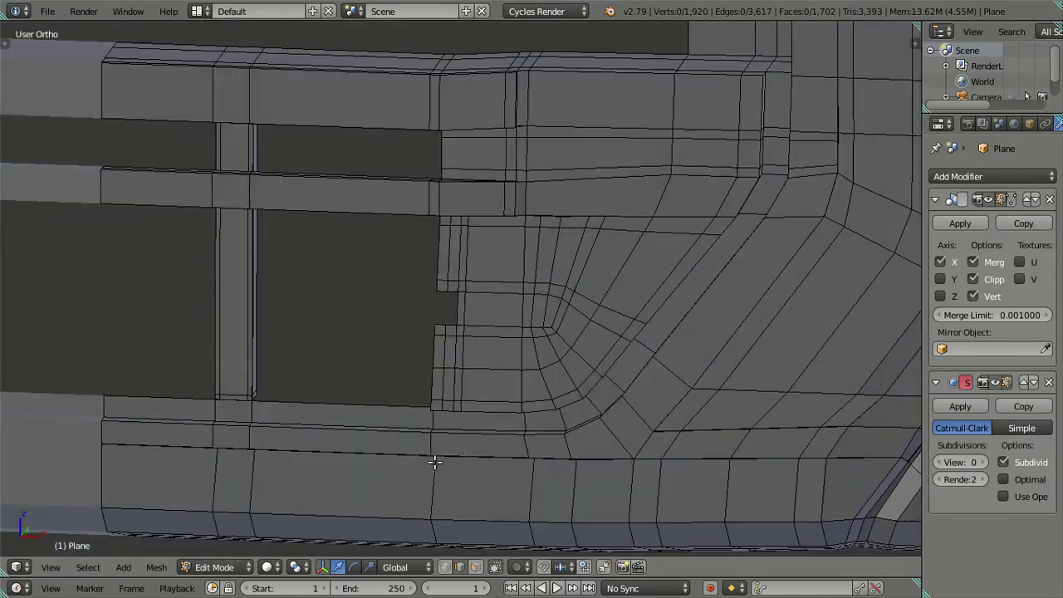
key("l")
mouse_move(538, 352)
middle_mouse_down()
mouse_move(506, 451)
mouse_move(514, 281)
middle_mouse_up()
key("a")
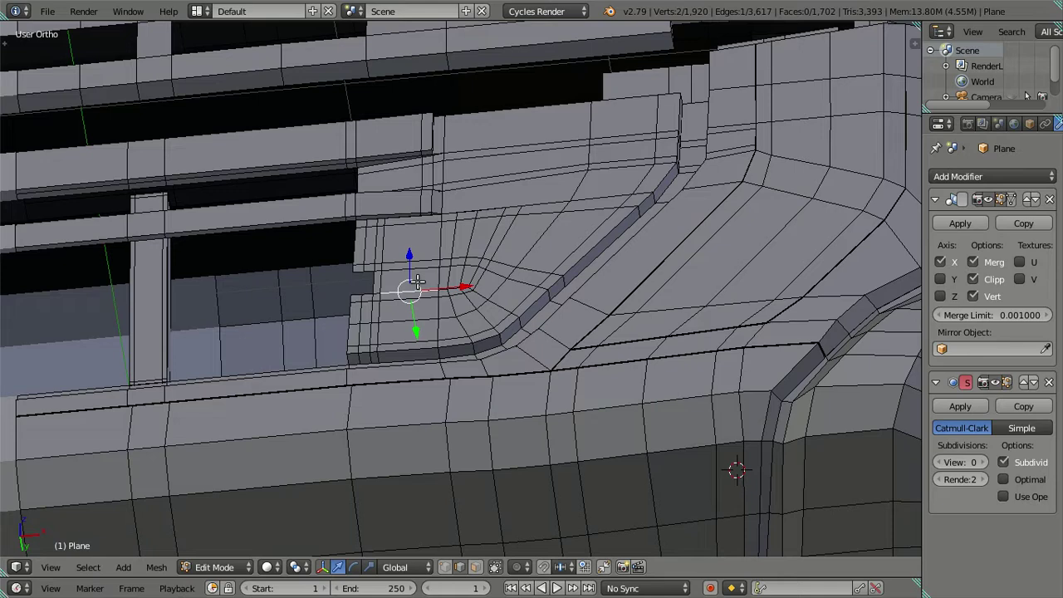
- Hide the corner faces, then reveal everything and hide the horizontal grille bar instead
key("ctrl+l")
key("h")
mouse_move(417, 282)
middle_mouse_down()
mouse_move(451, 266)
mouse_move(440, 294)
mouse_move(453, 243)
mouse_move(504, 184)
mouse_move(527, 268)
mouse_move(544, 269)
mouse_move(540, 252)
mouse_move(511, 261)
mouse_move(501, 244)
mouse_move(441, 278)
mouse_move(441, 299)
mouse_move(461, 262)
middle_mouse_up()
key("alt+h")
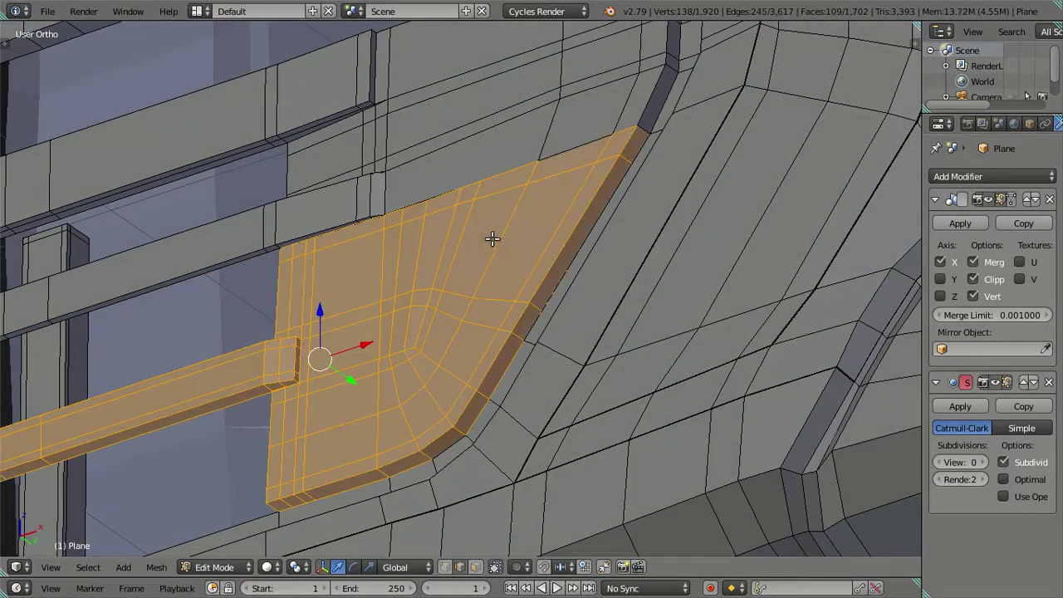
key("a")
key("l")
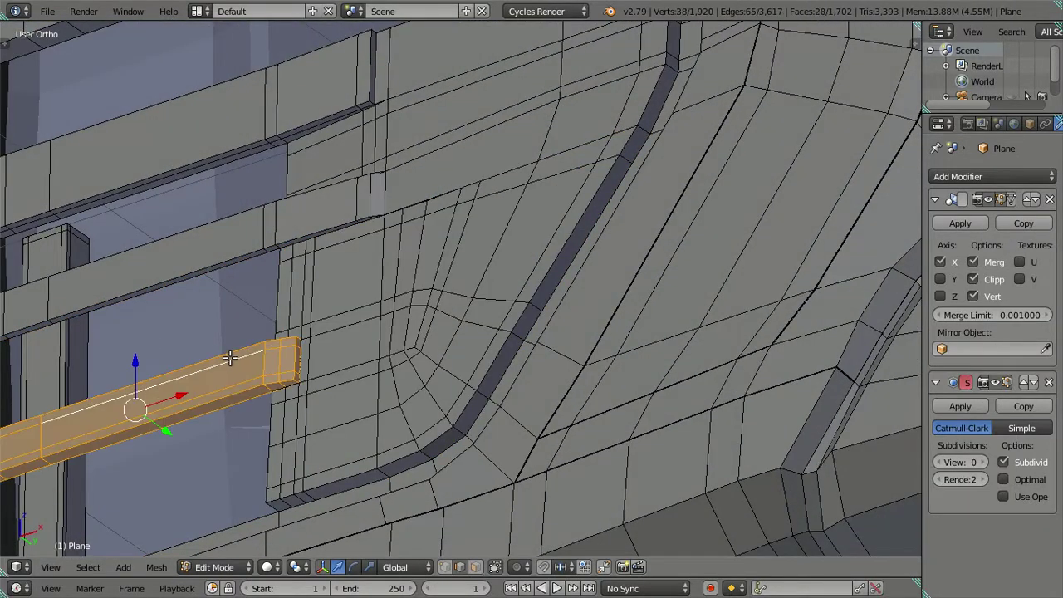
key("h")
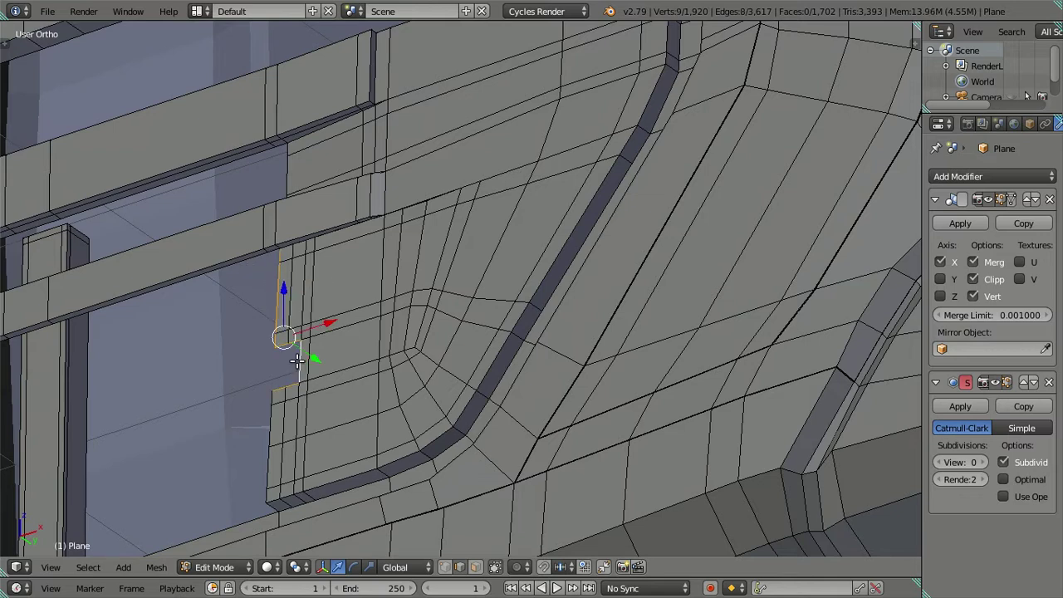
- Move the grille opening's edge loop so it follows the corner groove beside the bumper
key("z")
scroll(473, 397, "up", 2)
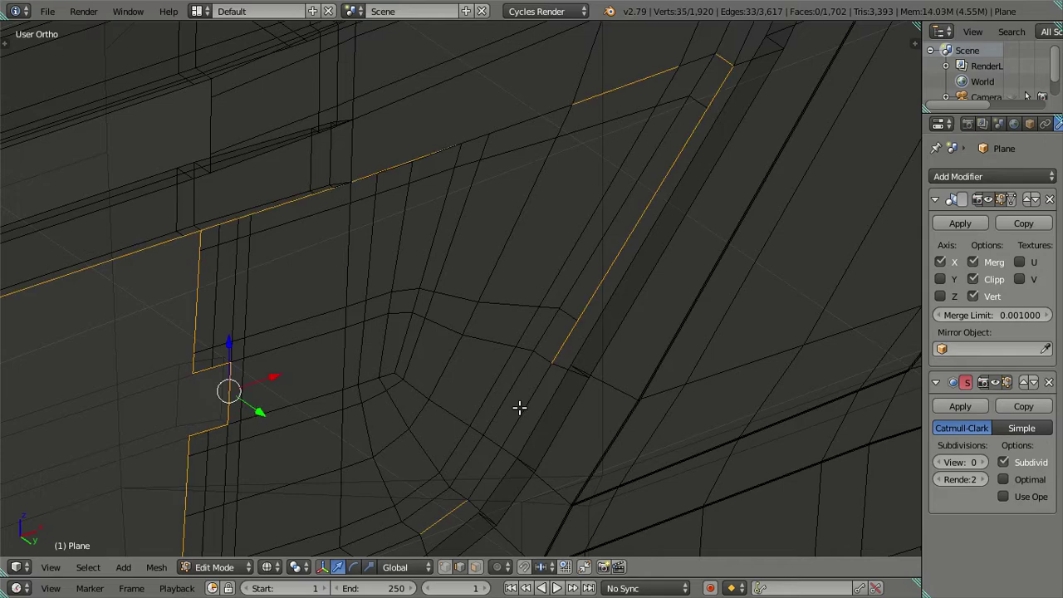
scroll(520, 405, "down", 3)
mouse_move(521, 315)
middle_mouse_down()
mouse_move(539, 423)
mouse_move(553, 331)
mouse_move(541, 349)
mouse_move(555, 321)
mouse_move(591, 346)
mouse_move(595, 328)
mouse_move(582, 330)
mouse_move(565, 408)
mouse_move(542, 304)
mouse_move(565, 324)
mouse_move(547, 316)
middle_mouse_up()
key("z")
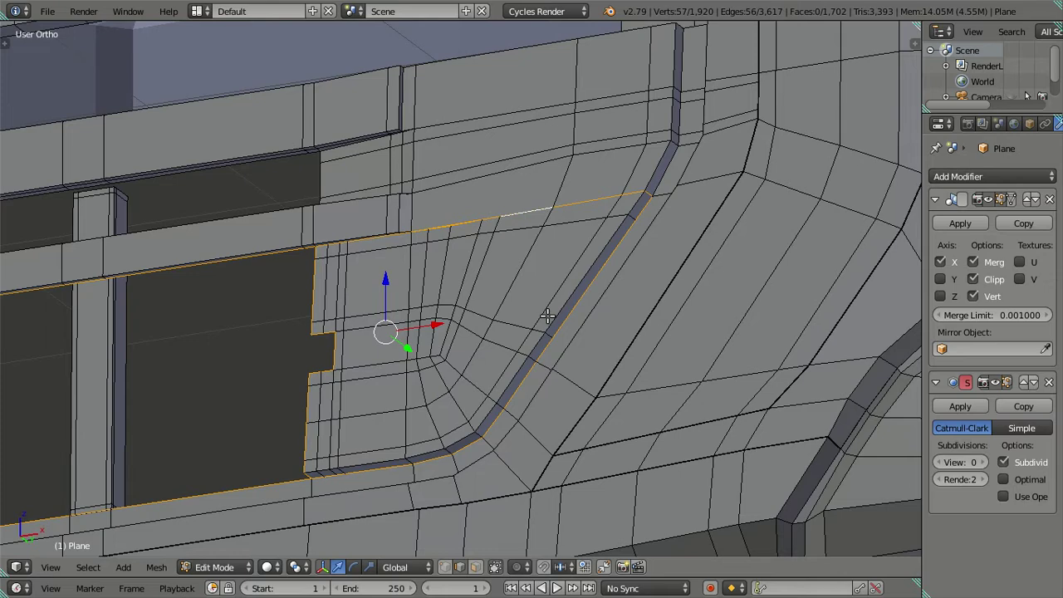
key("g")
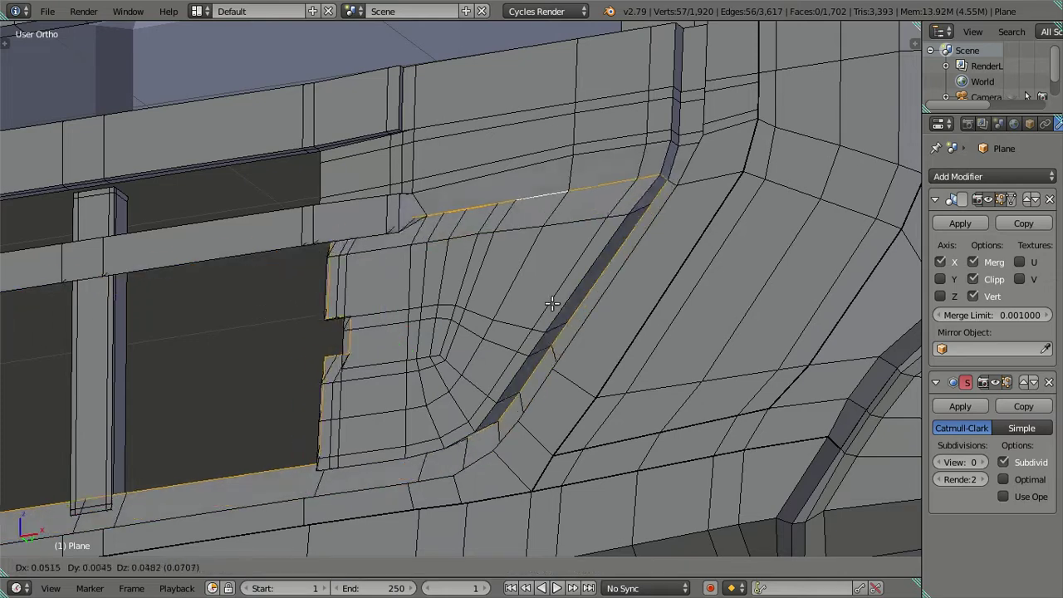
left_click(528, 310)
mouse_move(528, 310)
middle_mouse_down()
mouse_move(506, 351)
mouse_move(520, 315)
mouse_move(570, 330)
mouse_move(574, 304)
middle_mouse_up()
mouse_move(498, 343)
middle_mouse_down("shift")
mouse_move(515, 325)
mouse_move(441, 353)
mouse_move(461, 384)
mouse_move(498, 378)
mouse_move(537, 416)
mouse_move(498, 404)
mouse_move(418, 407)
middle_mouse_up("shift")
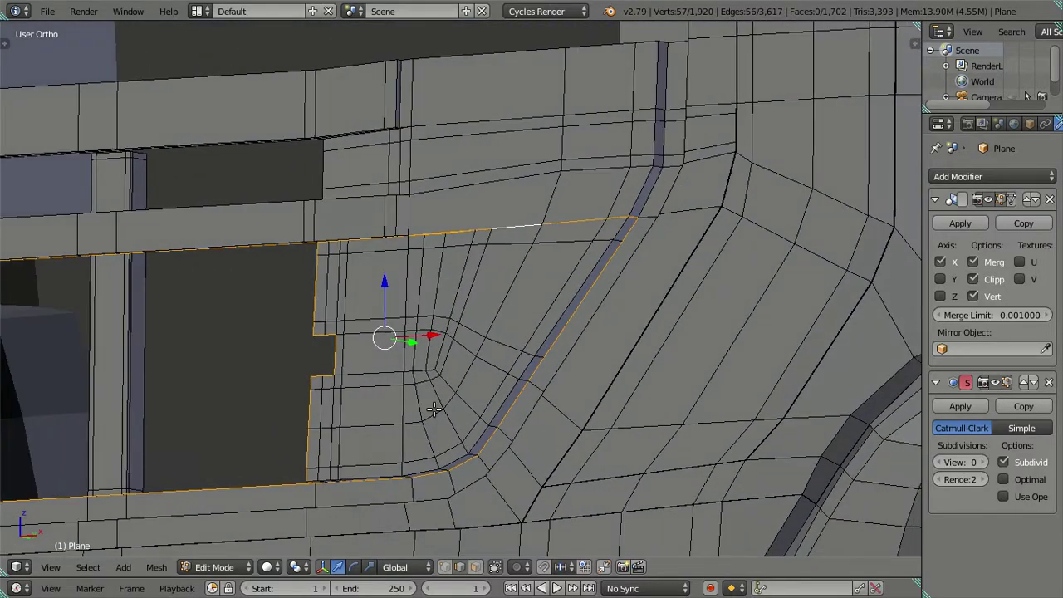
- Extrude the narrow side face and slide it along Y to align it
key("a")
middle_click_drag(438, 400, 454, 389)
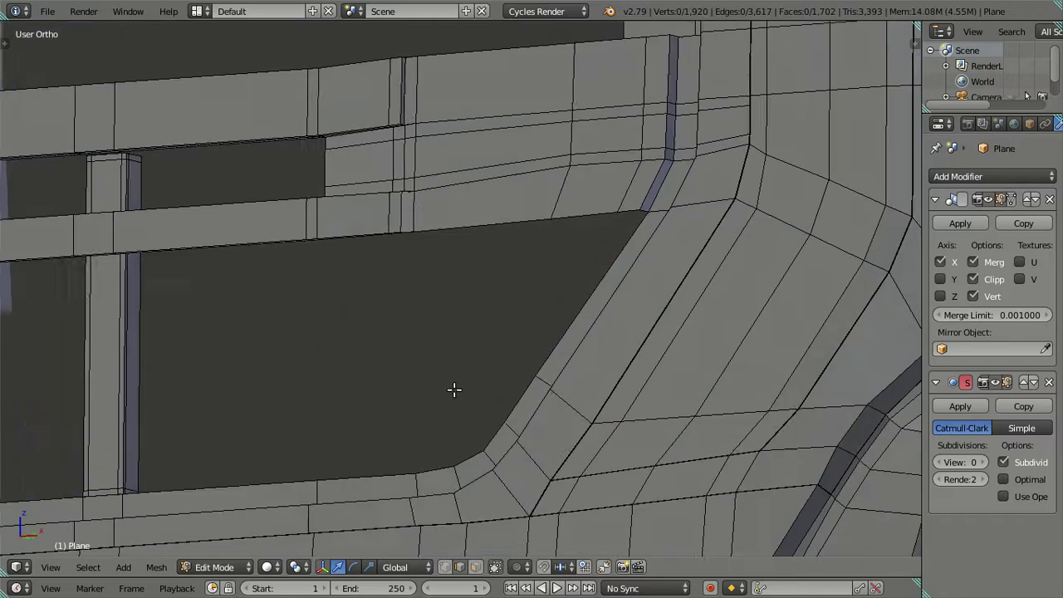
mouse_move(520, 399)
middle_mouse_down()
mouse_move(527, 344)
mouse_move(479, 399)
mouse_move(487, 373)
mouse_move(565, 408)
mouse_move(587, 388)
mouse_move(551, 349)
mouse_move(435, 403)
mouse_move(415, 395)
mouse_move(468, 284)
mouse_move(484, 329)
middle_mouse_up()
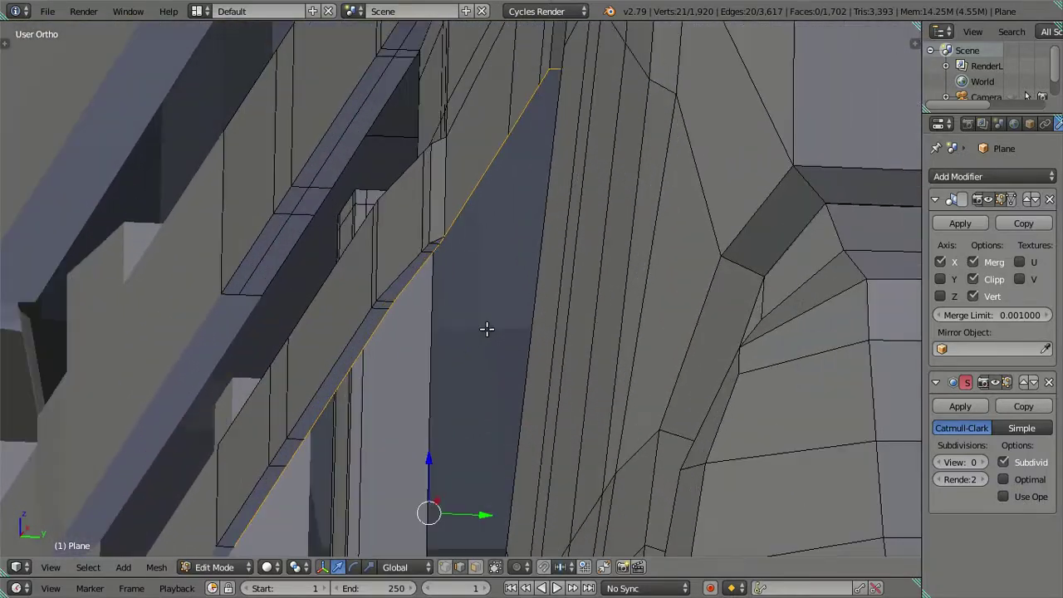
key("z")
scroll(510, 388, "up", 2)
scroll(491, 398, "up", 2)
scroll(492, 398, "up", 2)
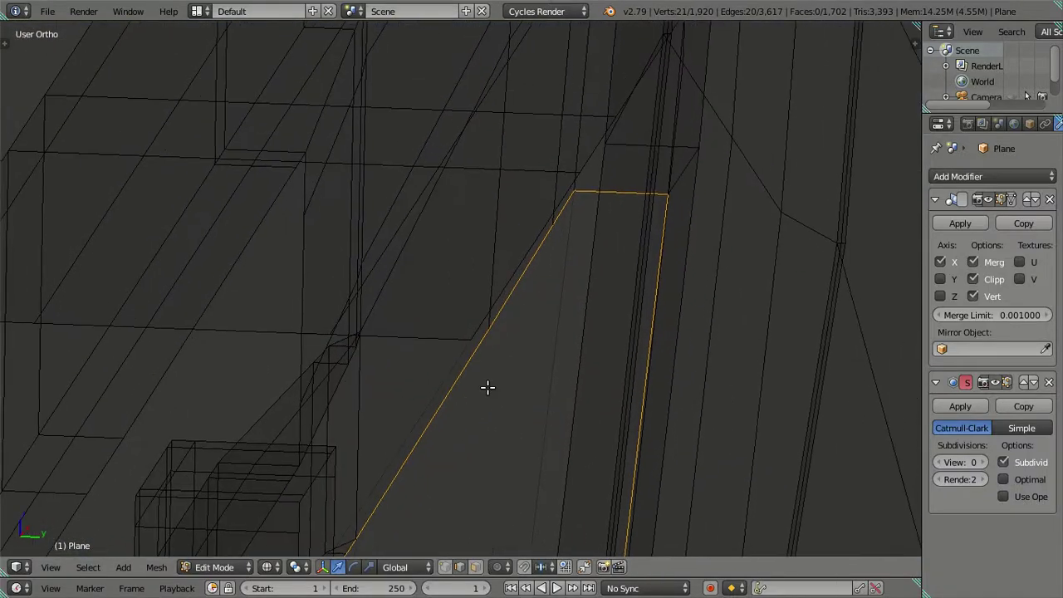
mouse_move(533, 412)
middle_mouse_down()
mouse_move(522, 414)
mouse_move(570, 444)
mouse_move(531, 316)
mouse_move(534, 361)
mouse_move(516, 320)
mouse_move(518, 335)
mouse_move(476, 378)
mouse_move(493, 235)
mouse_move(510, 334)
middle_mouse_up()
key("e")
left_click(559, 403)
scroll(503, 285, "up", 2)
scroll(503, 277, "up", 2)
scroll(546, 242, "up", 2)
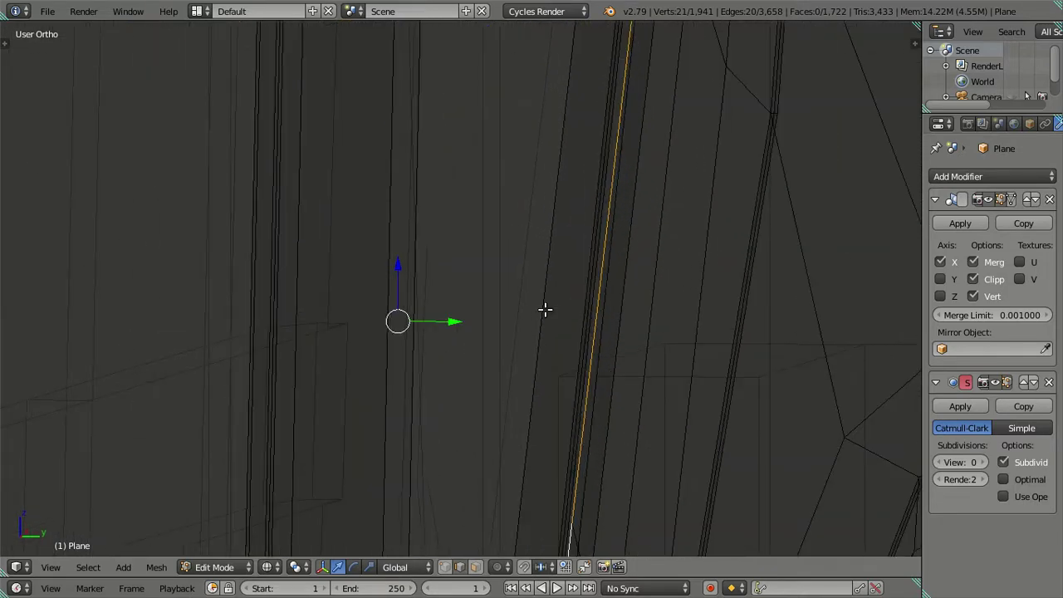
key("g")
key("y")
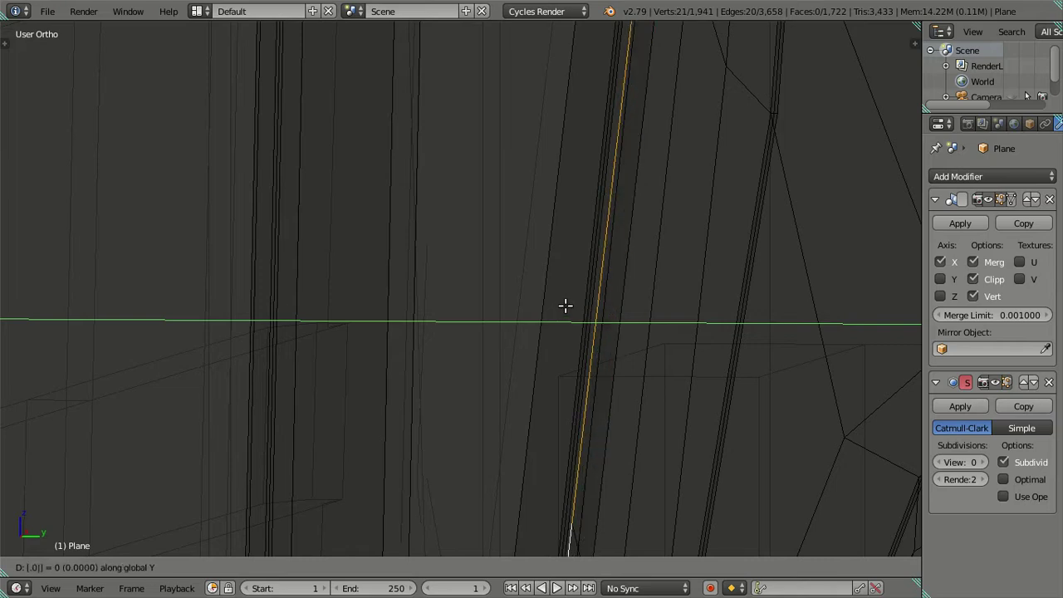
left_click(565, 306)
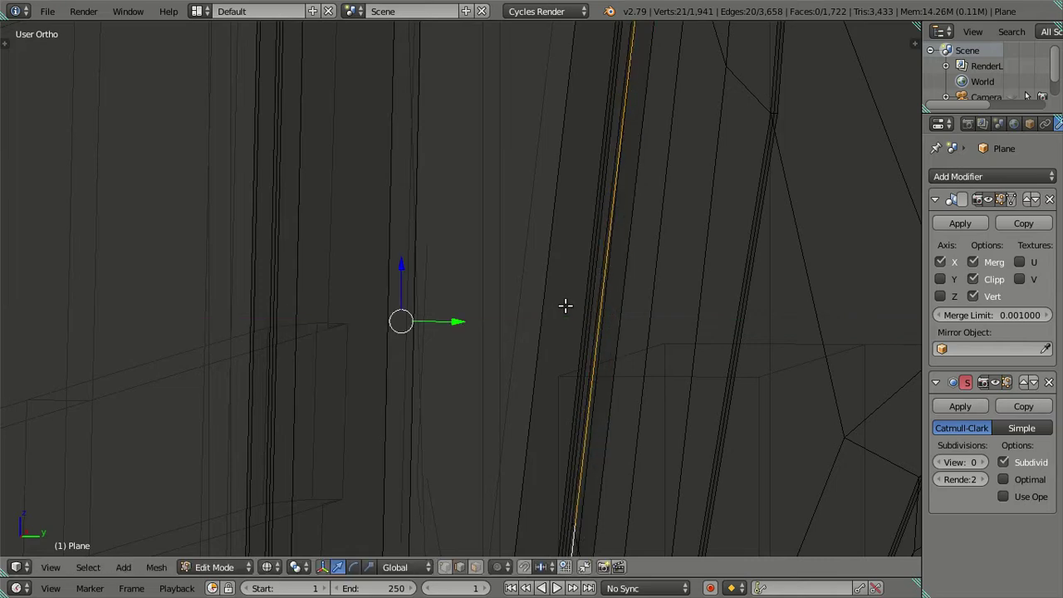
- Extrude the border edges 0.002 along Y to form the thin step lip
scroll(565, 304, "down", 2)
middle_click_drag(520, 172, 532, 329, "shift")
scroll(520, 310, "down", 2)
scroll(514, 253, "down", 2)
scroll(515, 266, "up", 2)
scroll(515, 287, "up", 2)
scroll(515, 290, "up", 1)
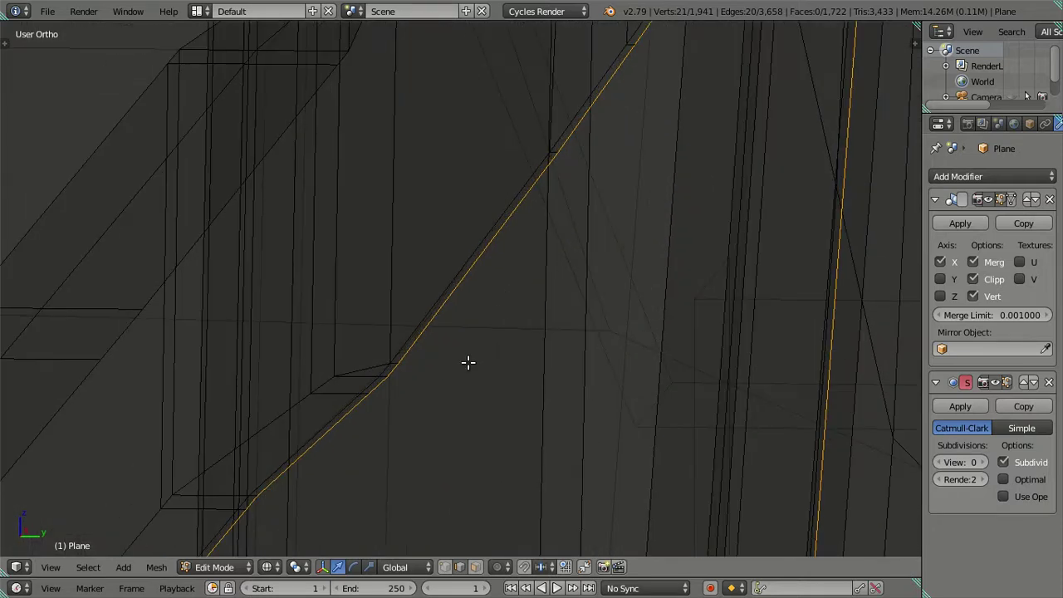
key("e")
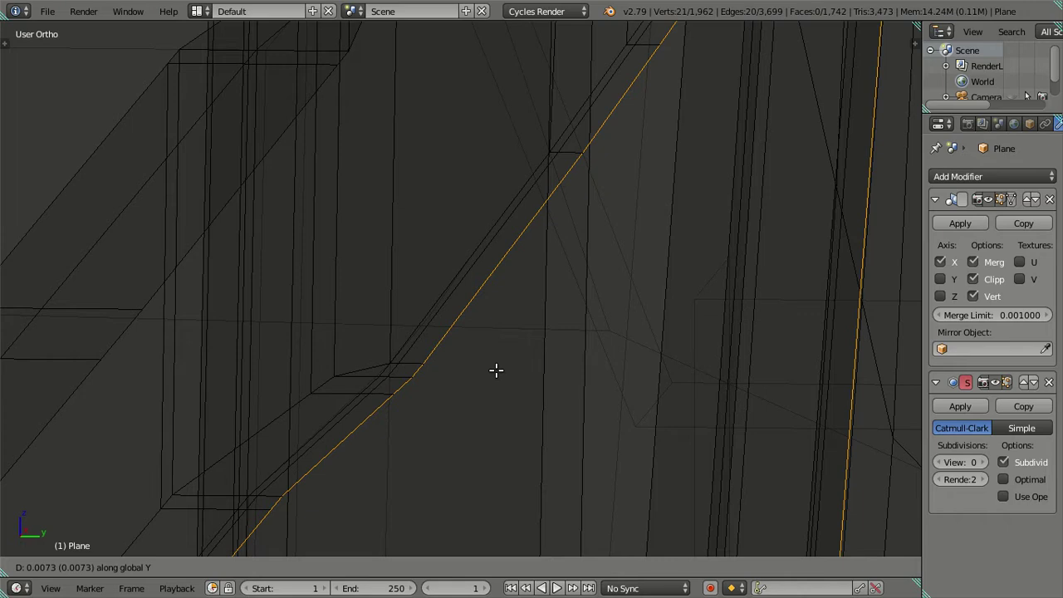
key("equal")
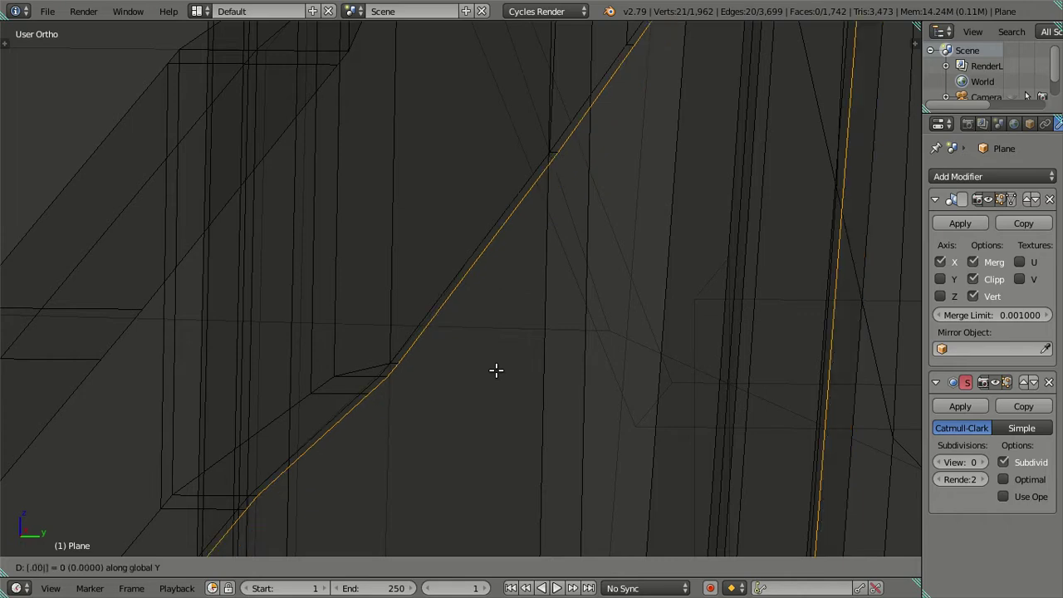
type("2")
key("Return")
scroll(498, 368, "down", 3)
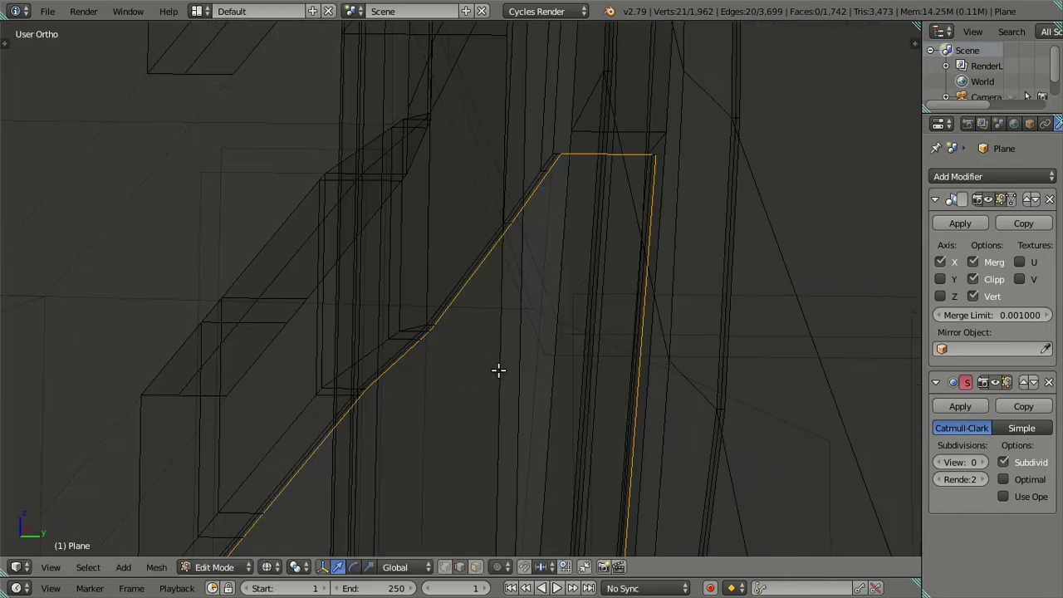
key("z")
middle_click_drag(501, 363, 634, 417)
key("Tab")
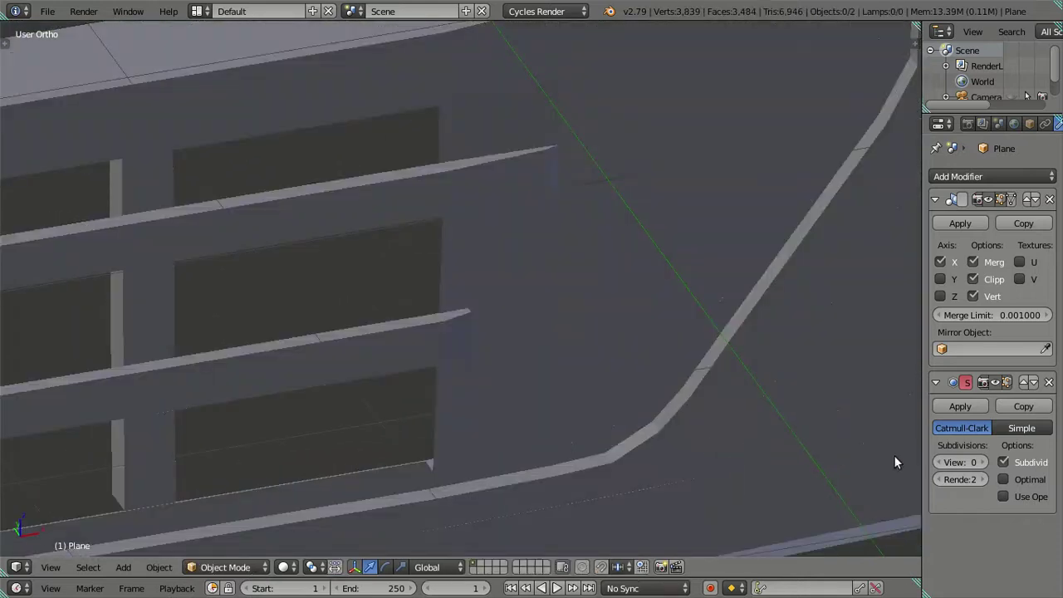
left_click(983, 463)
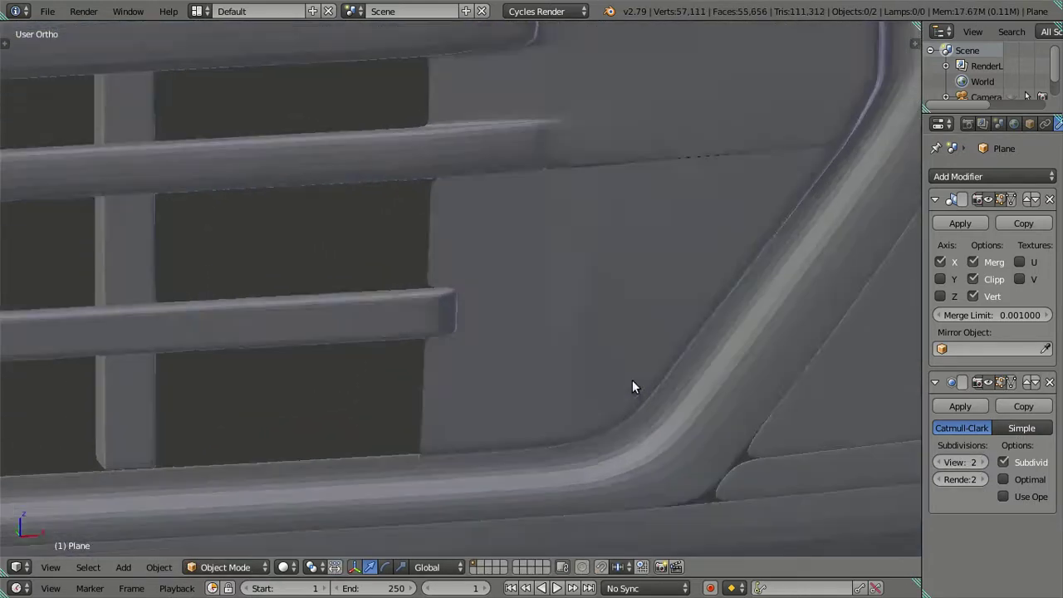
middle_click_drag(632, 380, 583, 338)
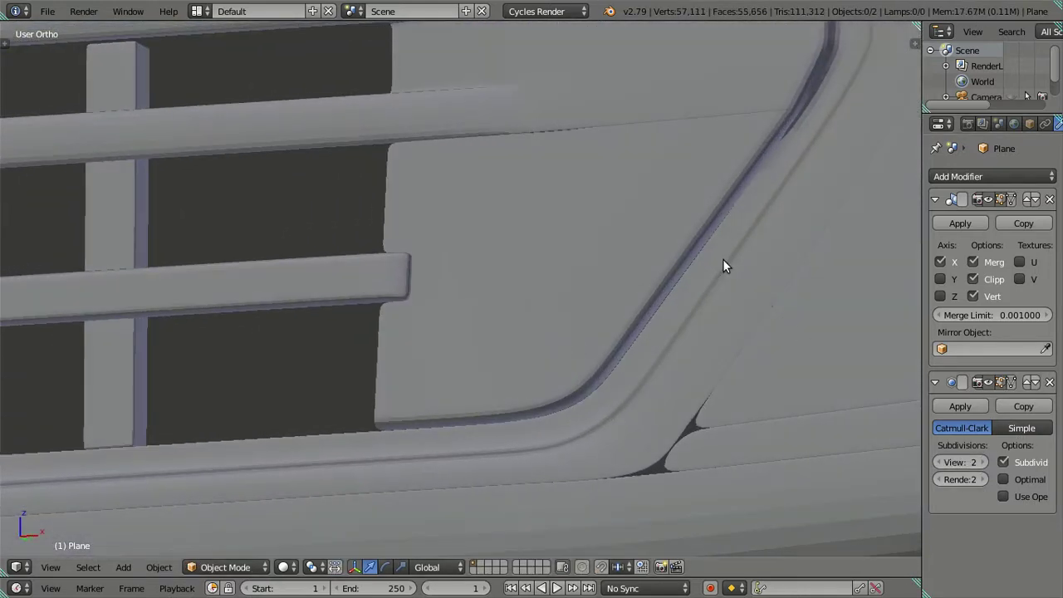
middle_click_drag(722, 260, 447, 401)
left_click(943, 464)
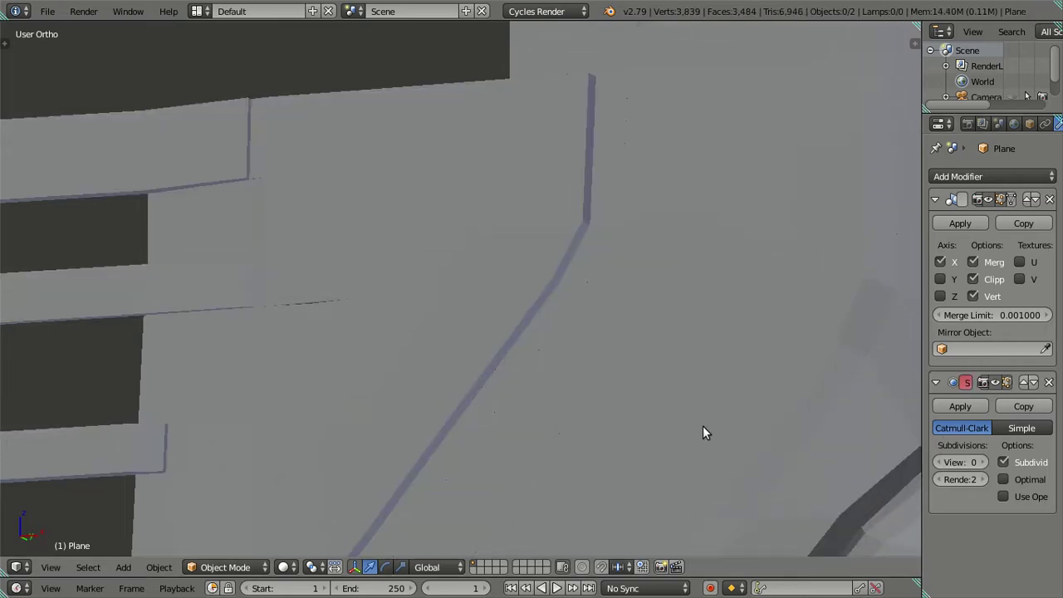
key("Tab")
mouse_move(413, 341)
middle_mouse_down()
mouse_move(448, 291)
mouse_move(487, 285)
mouse_move(434, 320)
middle_mouse_up()
scroll(543, 366, "up", 3)
scroll(569, 337, "up", 2)
middle_click_drag(569, 337, 451, 316)
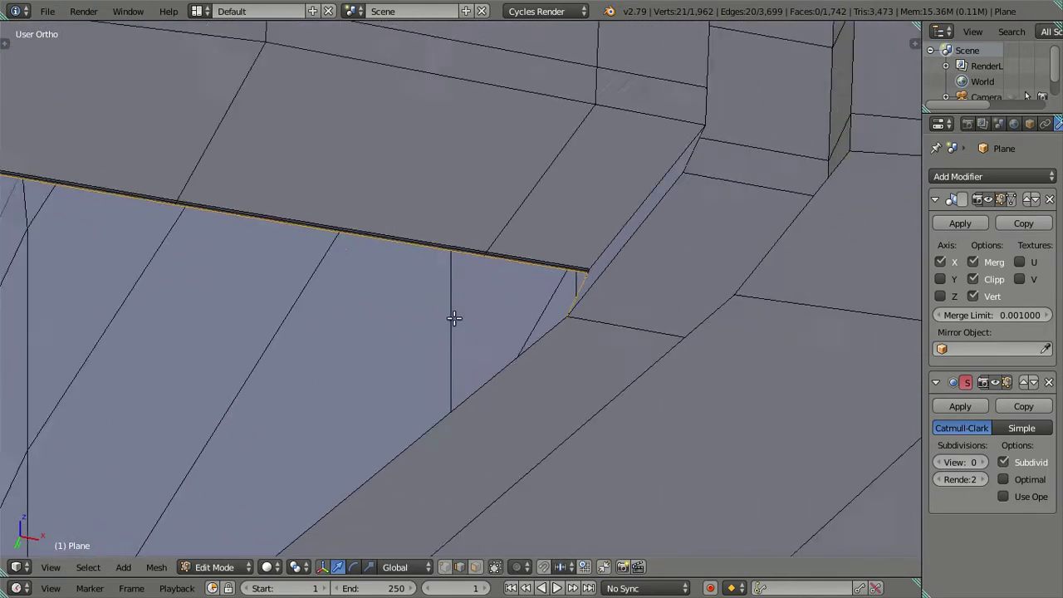
key("z")
mouse_move(582, 349)
middle_mouse_down()
mouse_move(603, 339)
mouse_move(586, 375)
middle_mouse_up()
- Circle-deselect the upper and lower edge loops at the step corner, abandoning a trial X move
scroll(585, 376, "up", 3)
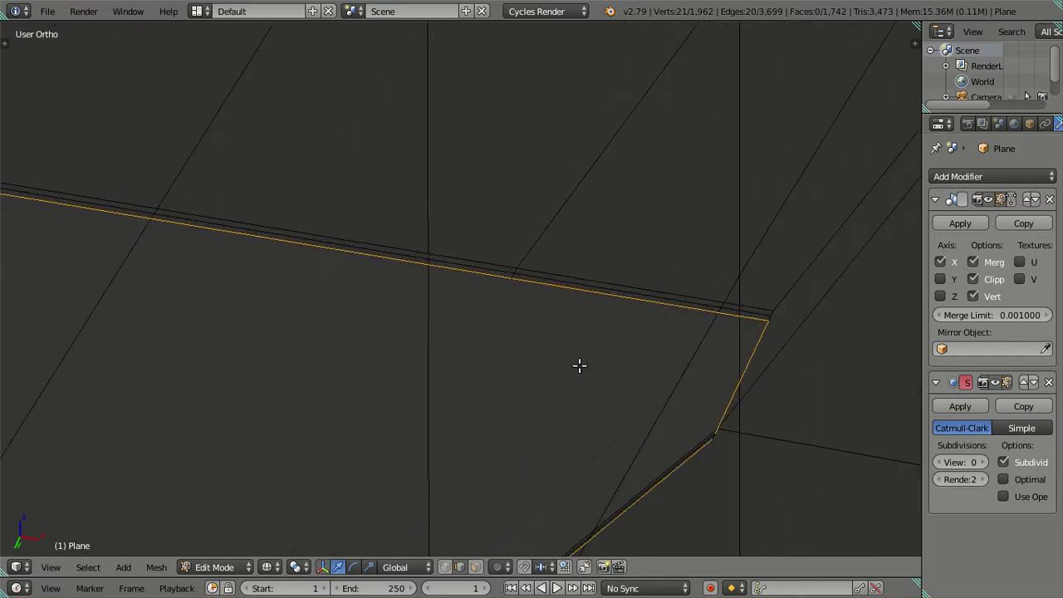
middle_click_drag(590, 327, 411, 245, "shift")
scroll(396, 231, "up", 3)
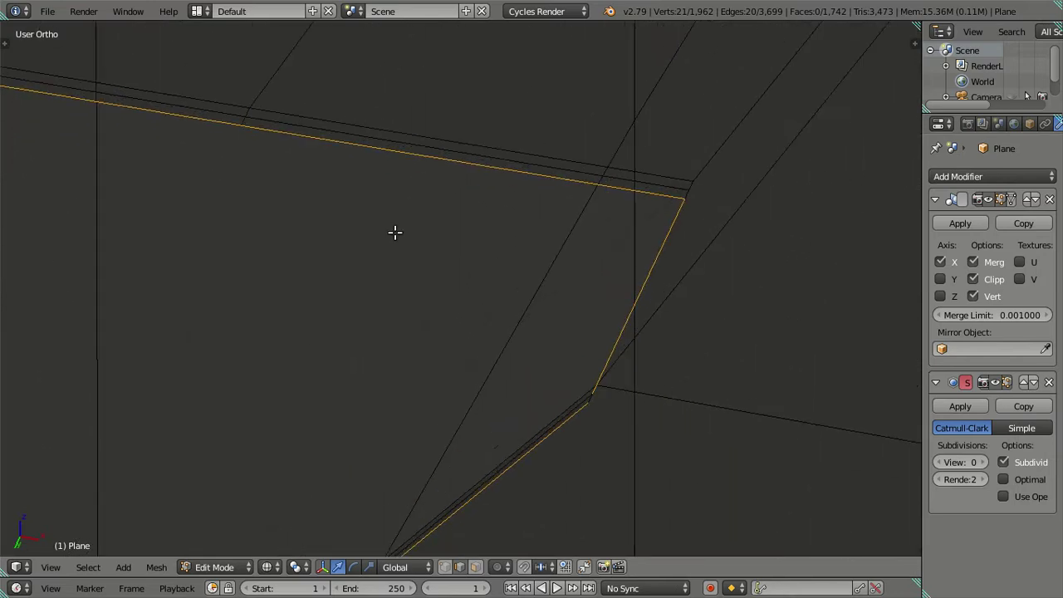
scroll(238, 116, "down", 6)
key("Escape")
mouse_move(473, 473)
middle_mouse_down()
mouse_move(415, 413)
mouse_move(427, 346)
mouse_move(536, 319)
mouse_move(460, 341)
mouse_move(443, 384)
mouse_move(539, 287)
middle_mouse_up()
key("c")
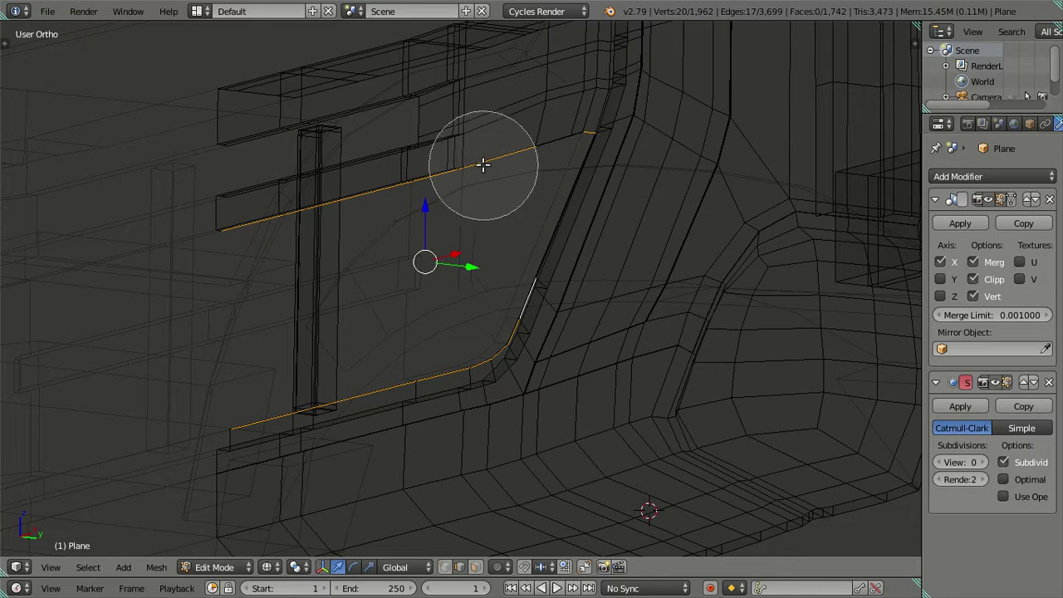
mouse_move(491, 155)
middle_mouse_down()
mouse_move(150, 255)
mouse_move(546, 280)
mouse_move(109, 431)
middle_mouse_up()
right_click(108, 431)
mouse_move(553, 219)
middle_mouse_down()
mouse_move(479, 304)
mouse_move(600, 294)
mouse_move(493, 401)
mouse_move(489, 361)
mouse_move(449, 424)
mouse_move(515, 277)
mouse_move(446, 266)
mouse_move(629, 299)
mouse_move(687, 297)
middle_mouse_up()
key("g")
key("x")
right_click(531, 263)
key("g")
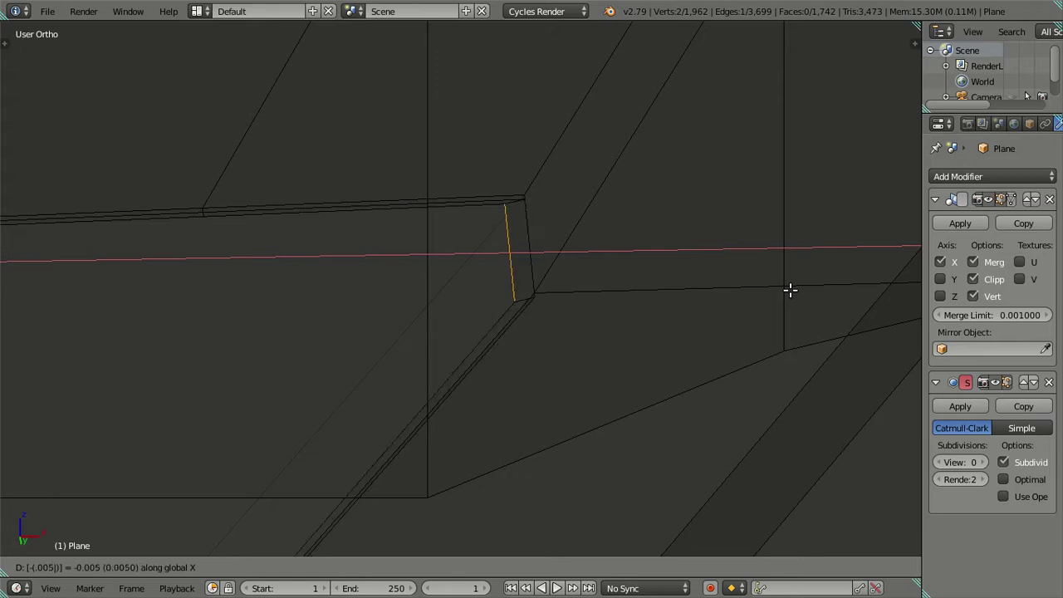
right_click(790, 289)
mouse_move(750, 290)
middle_mouse_down()
mouse_move(673, 263)
mouse_move(565, 316)
mouse_move(466, 213)
middle_mouse_up()
- Clear the selection and reframe the step corner, ending in wireframe shading
key("a")
scroll(466, 214, "up", 1)
middle_click_drag(446, 164, 442, 244)
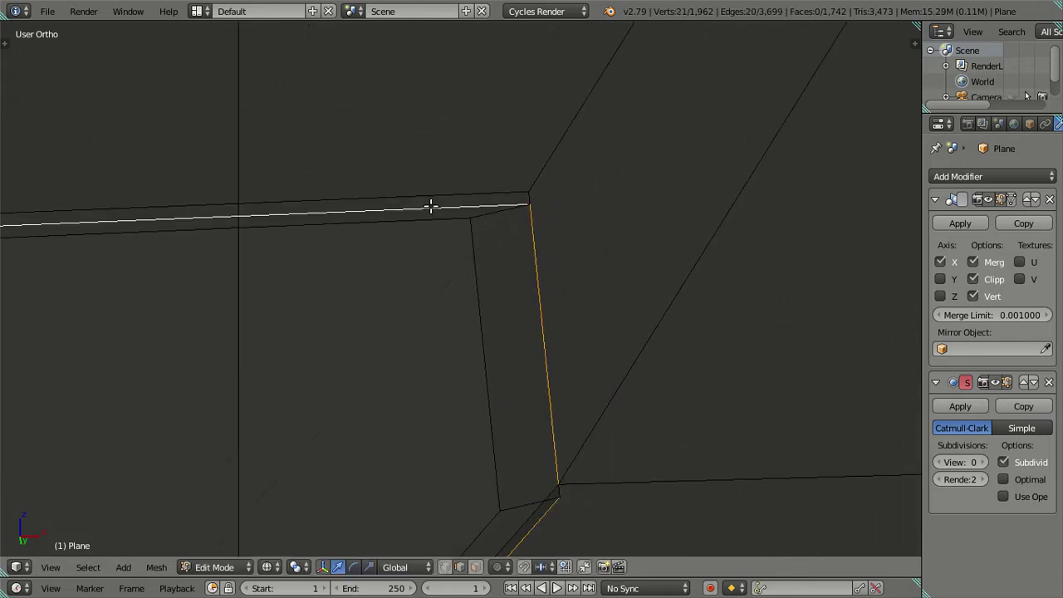
mouse_move(446, 209)
middle_mouse_down()
mouse_move(446, 247)
mouse_move(539, 178)
mouse_move(603, 226)
middle_mouse_up()
mouse_move(530, 170)
middle_mouse_down()
mouse_move(651, 346)
mouse_move(596, 352)
mouse_move(598, 299)
middle_mouse_up()
scroll(595, 351, "up", 1)
key("z")
scroll(592, 282, "up", 2)
scroll(584, 273, "down", 2)
key("z")
scroll(594, 251, "down", 2)
scroll(573, 255, "up", 2)
mouse_move(563, 255)
middle_mouse_down()
mouse_move(573, 266)
mouse_move(545, 332)
middle_mouse_up()
- Circle-deselect the top and diagonal edges so only the corner edge stays selected
key("c")
mouse_move(501, 212)
middle_mouse_down()
mouse_move(557, 392)
mouse_move(672, 393)
mouse_move(607, 428)
mouse_move(577, 526)
mouse_move(540, 245)
middle_mouse_up()
key("Escape")
scroll(548, 390, "down", 1)
scroll(547, 390, "down", 3)
key("c")
mouse_move(546, 169)
middle_mouse_down()
mouse_move(473, 180)
mouse_move(190, 408)
mouse_move(527, 302)
middle_mouse_up()
key("Escape")
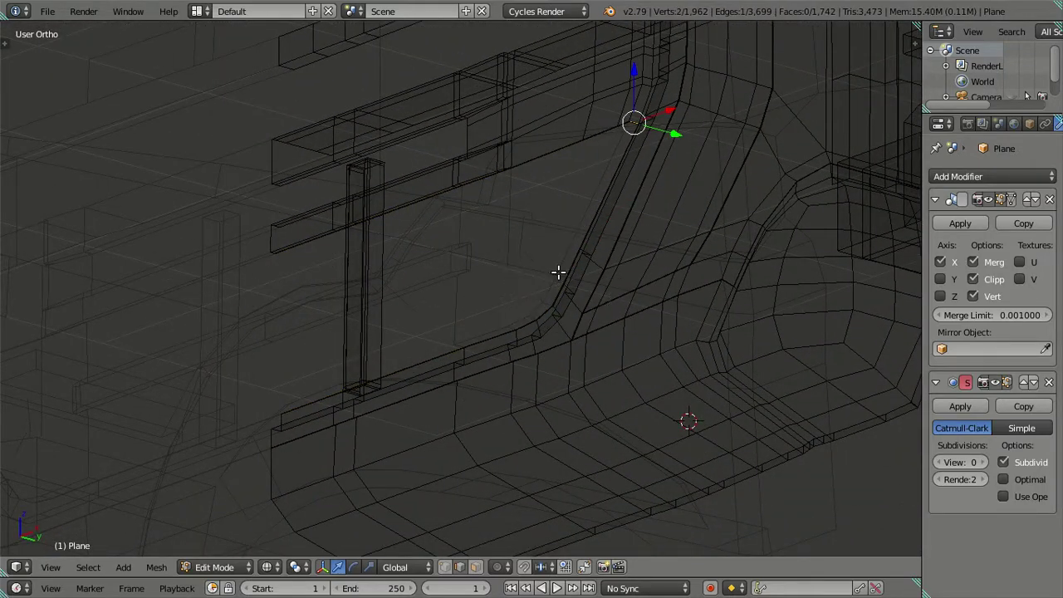
scroll(559, 272, "up", 3)
mouse_move(511, 387)
middle_mouse_down()
mouse_move(613, 344)
mouse_move(731, 352)
middle_mouse_up()
scroll(571, 356, "up", 2)
mouse_move(571, 355)
middle_mouse_down()
mouse_move(316, 373)
mouse_move(261, 347)
mouse_move(499, 377)
mouse_move(463, 406)
mouse_move(558, 352)
mouse_move(535, 347)
mouse_move(610, 334)
middle_mouse_up()
- Move the corner edge -0.005 along X, then a further -0.002
key("g")
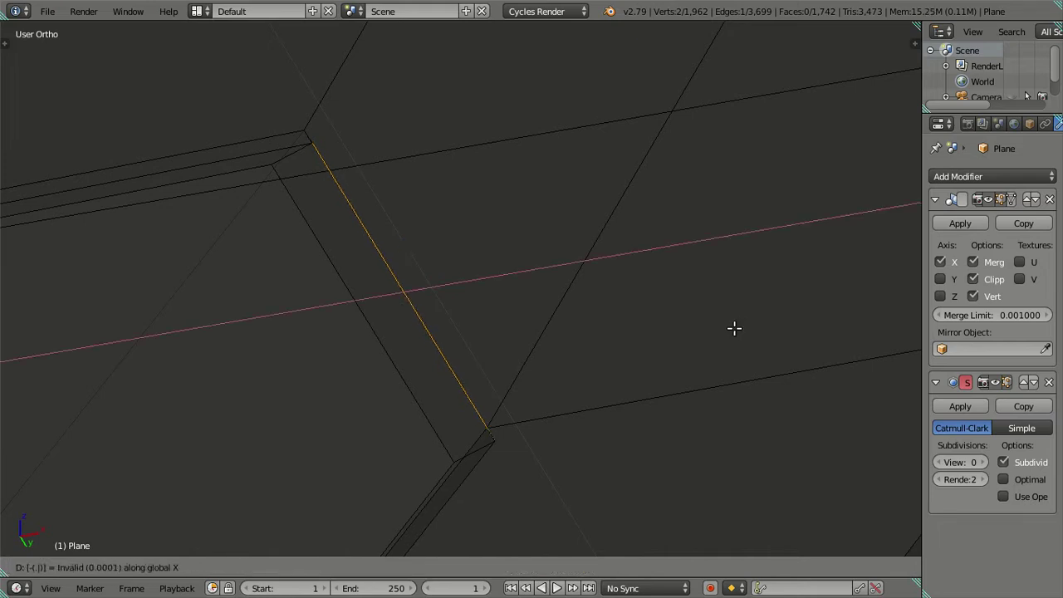
key("Return")
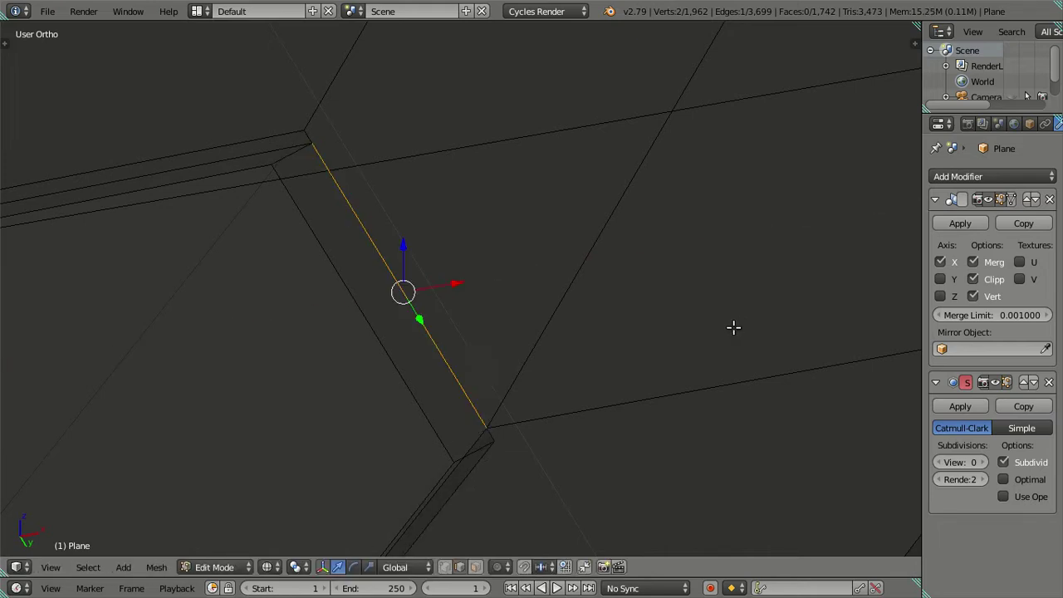
key("g")
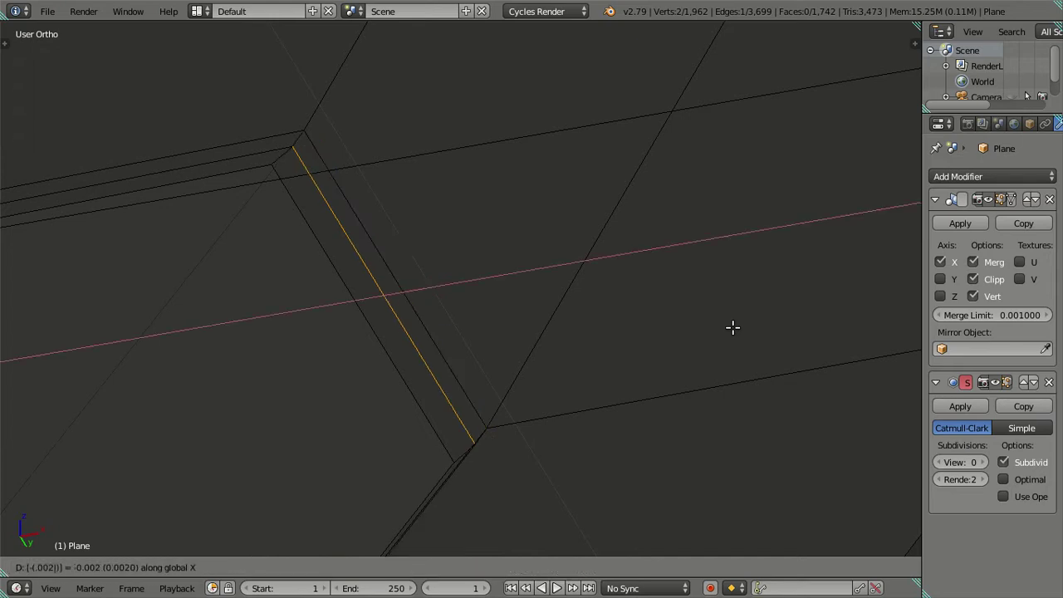
key("Return")
scroll(462, 352, "down", 4)
key("z")
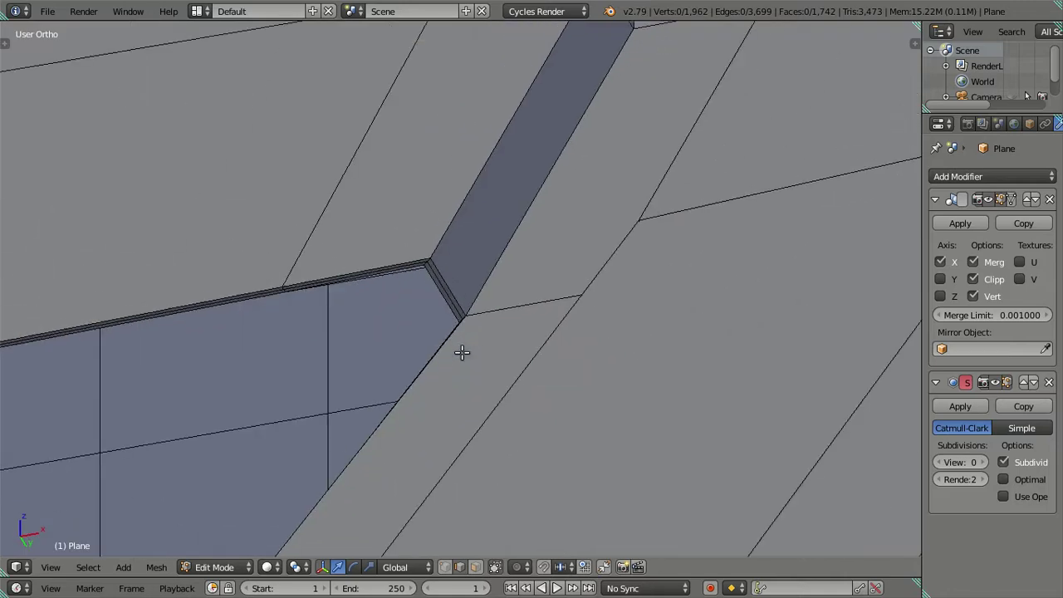
mouse_move(462, 353)
middle_mouse_down()
mouse_move(509, 337)
mouse_move(636, 335)
mouse_move(612, 351)
mouse_move(470, 344)
mouse_move(501, 318)
mouse_move(653, 352)
mouse_move(351, 317)
mouse_move(380, 337)
mouse_move(397, 330)
mouse_move(354, 308)
mouse_move(304, 313)
mouse_move(257, 337)
mouse_move(385, 330)
mouse_move(467, 352)
mouse_move(525, 321)
mouse_move(656, 366)
mouse_move(803, 357)
middle_mouse_up()
left_click(983, 462)
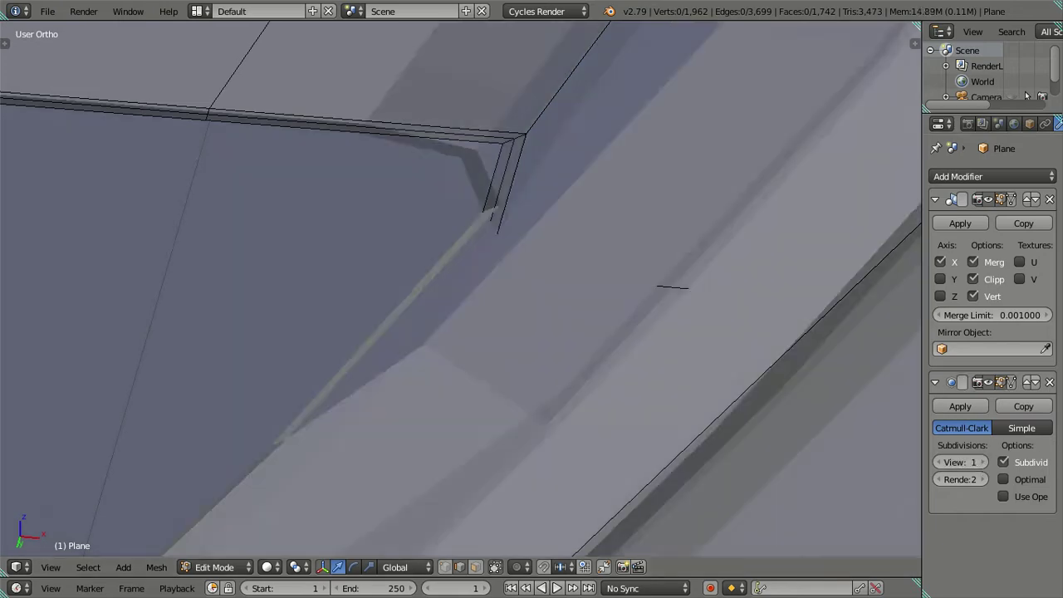
left_click(983, 462)
mouse_move(753, 393)
middle_mouse_down()
mouse_move(520, 335)
mouse_move(440, 366)
mouse_move(441, 330)
mouse_move(577, 294)
mouse_move(531, 305)
mouse_move(519, 327)
mouse_move(534, 330)
middle_mouse_up()
key("ctrl+0")
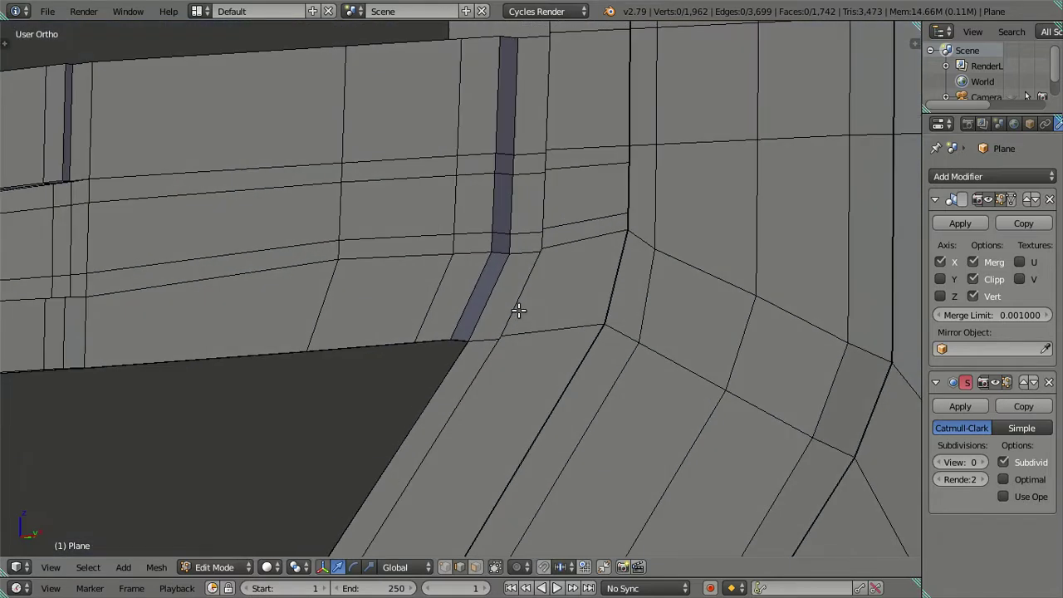
key("ctrl+r")
scroll(518, 311, "up", 2)
scroll(518, 311, "up", 1)
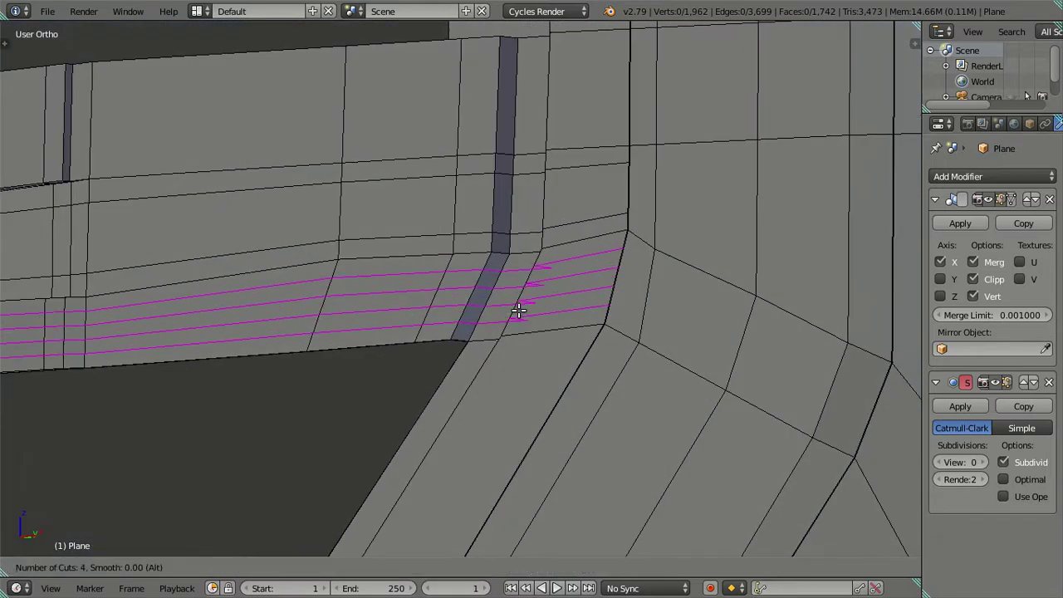
left_click(519, 311)
right_click(519, 311)
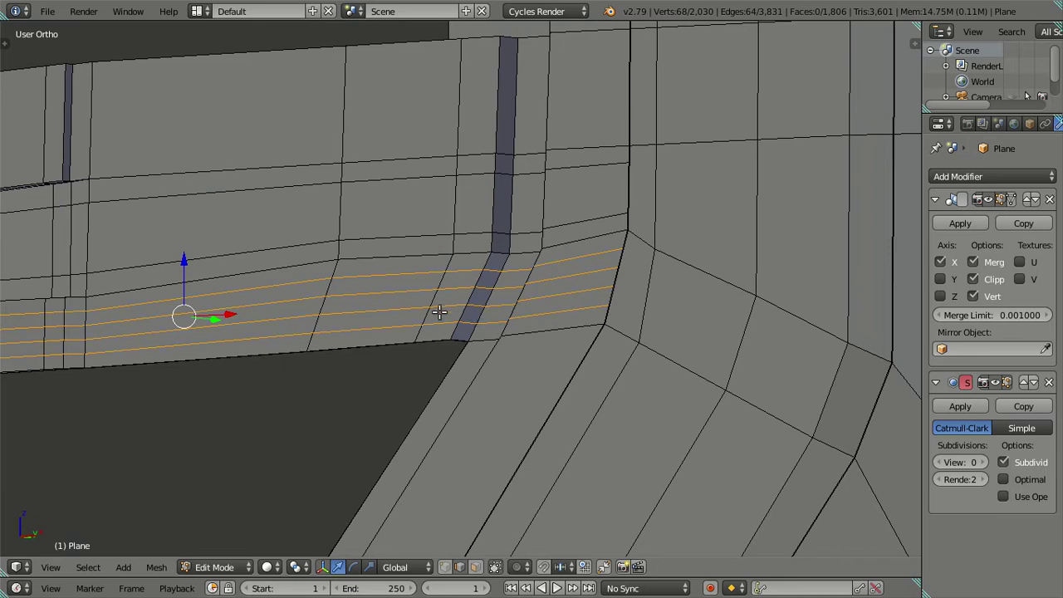
key("x")
left_click(610, 334)
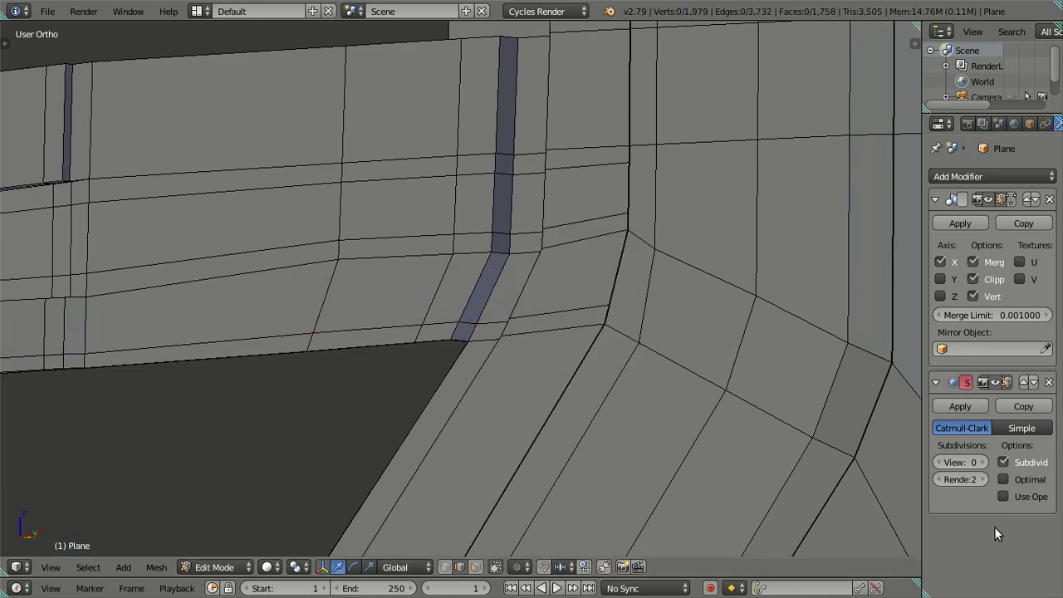
left_click(981, 463)
left_click(981, 462)
key("Tab")
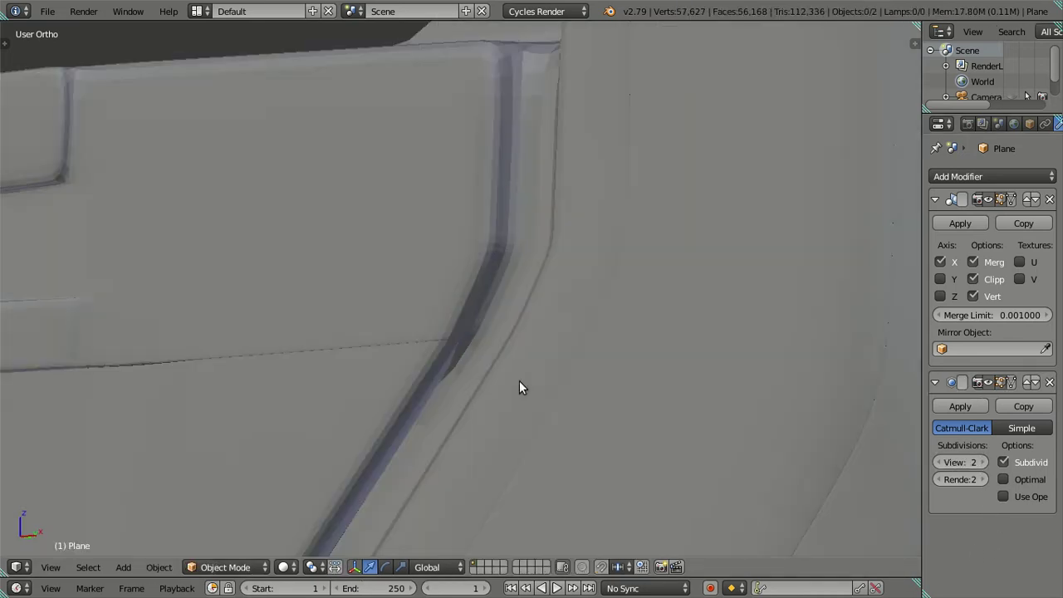
left_click(942, 461)
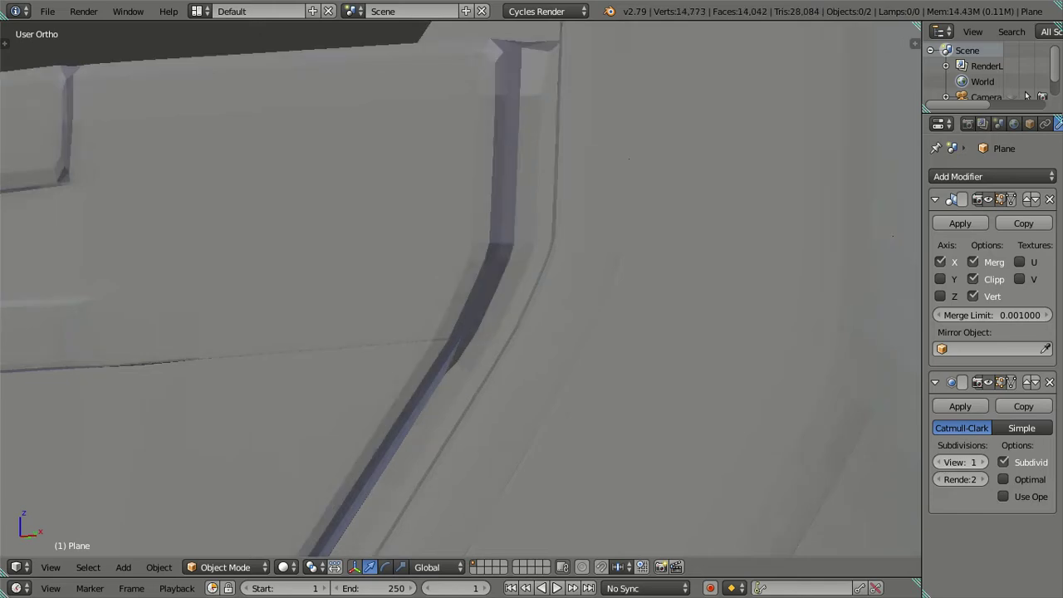
left_click(942, 461)
key("Tab")
mouse_move(567, 365)
middle_mouse_down()
mouse_move(617, 361)
mouse_move(629, 284)
middle_mouse_up()
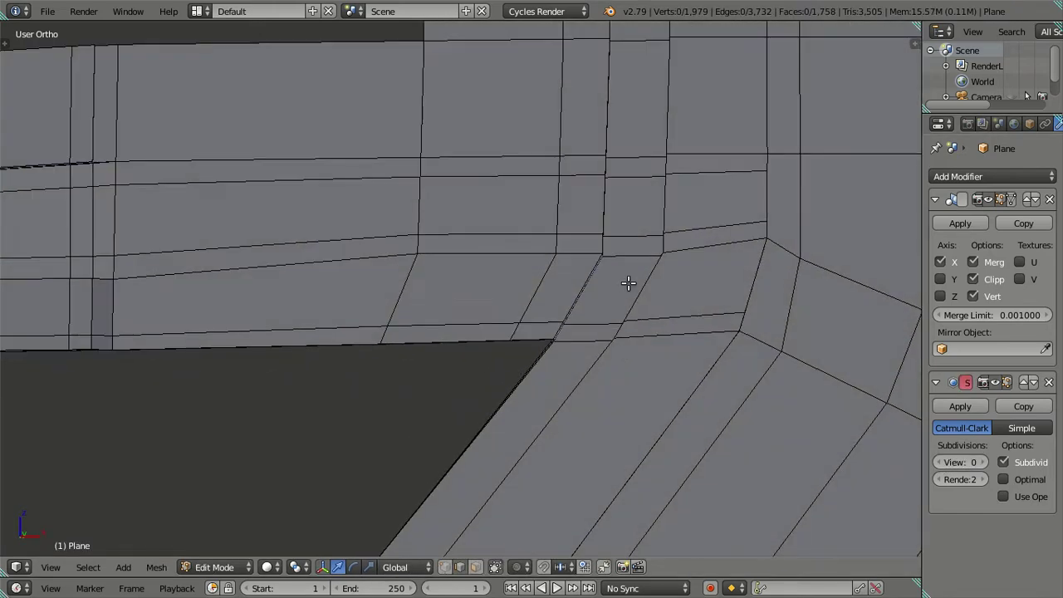
key("ctrl+r")
left_click(636, 249)
right_click(637, 249)
key("Tab")
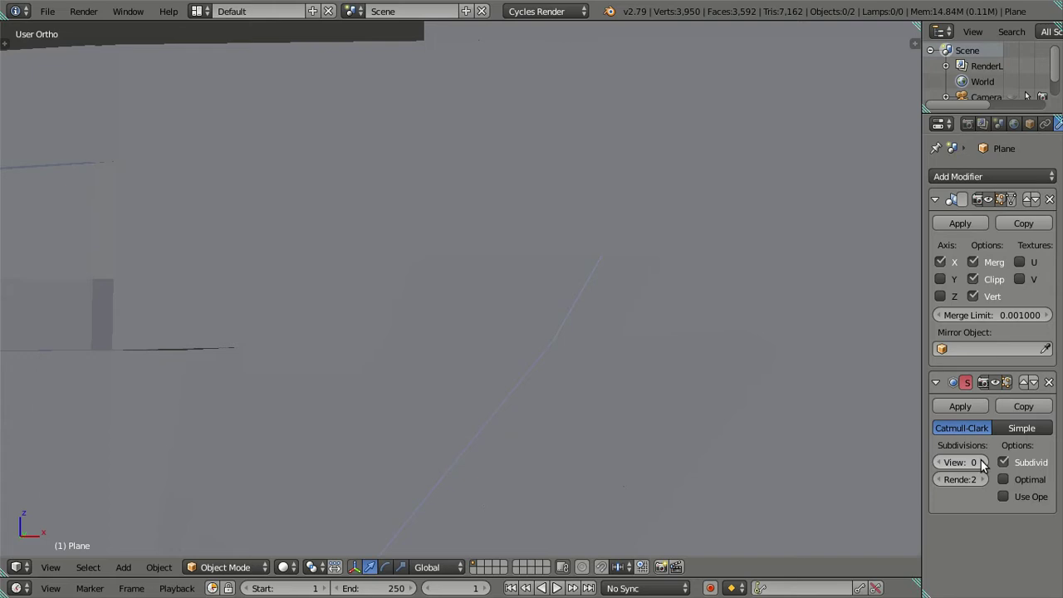
double_click(983, 463)
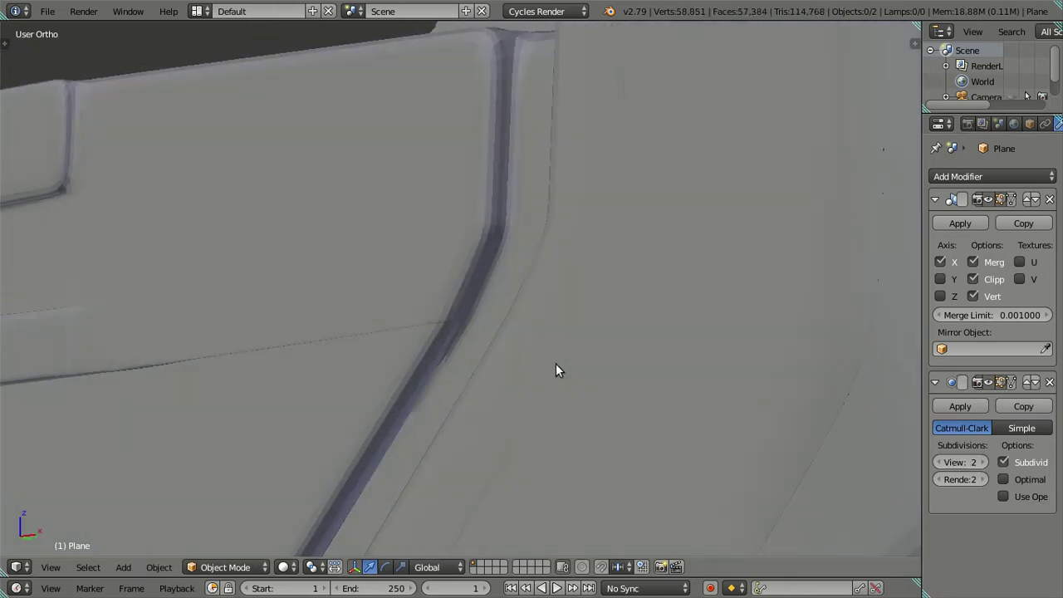
key("Tab")
scroll(517, 340, "up", 1)
scroll(469, 330, "up", 1)
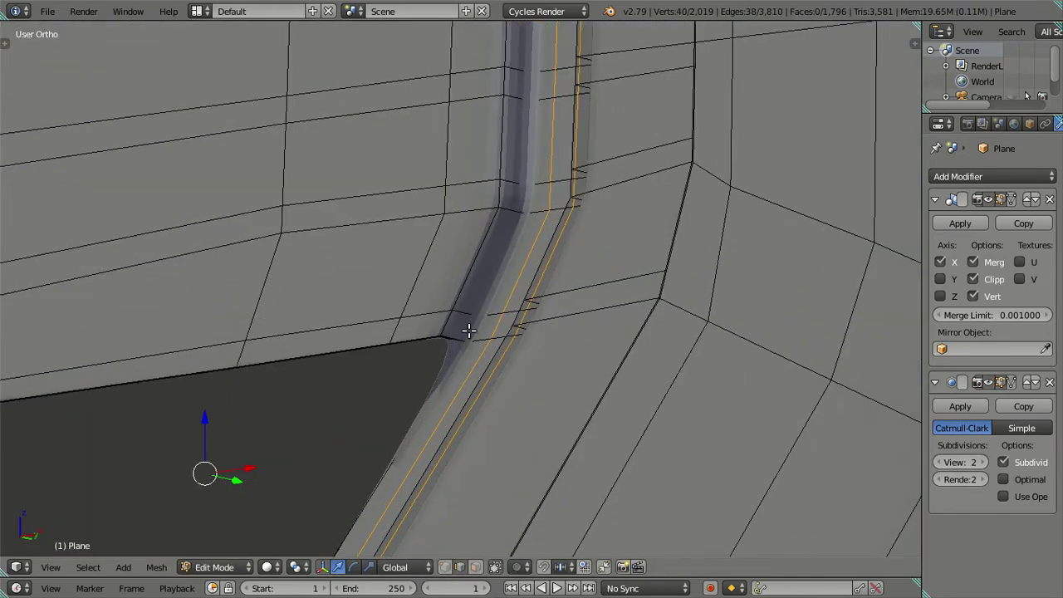
key("ctrl+r")
left_click(462, 314)
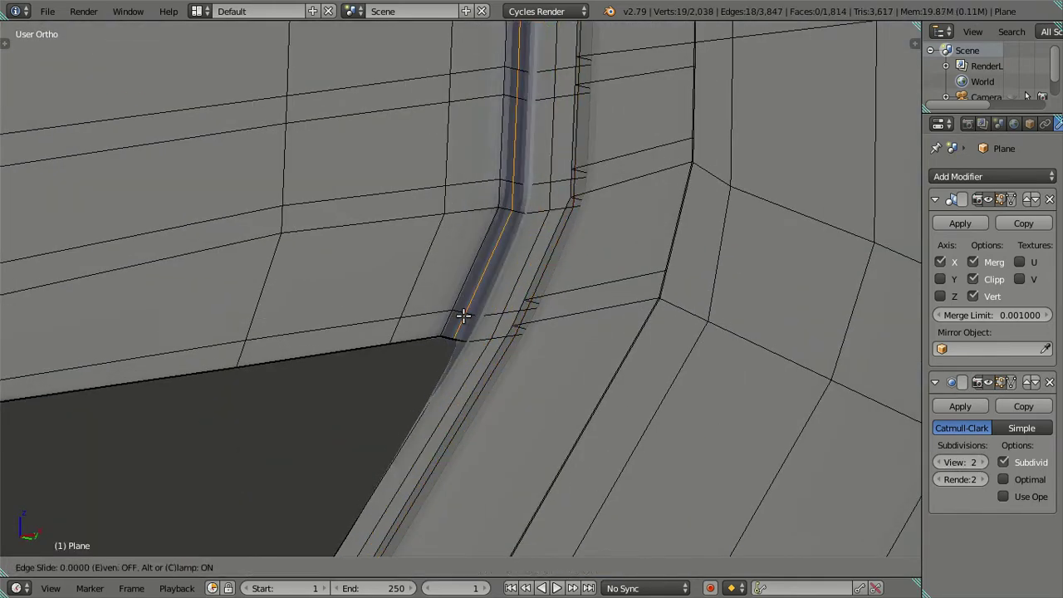
right_click(463, 315)
right_click(463, 315)
scroll(482, 334, "up", 1)
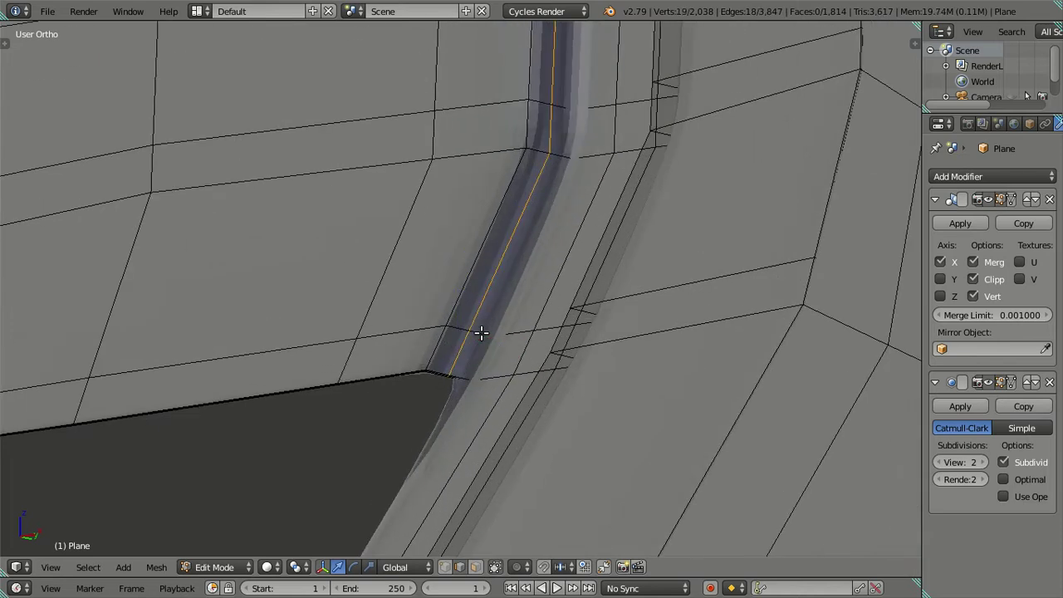
key("ctrl+z")
key("ctrl+e")
key("Escape")
key("ctrl+r")
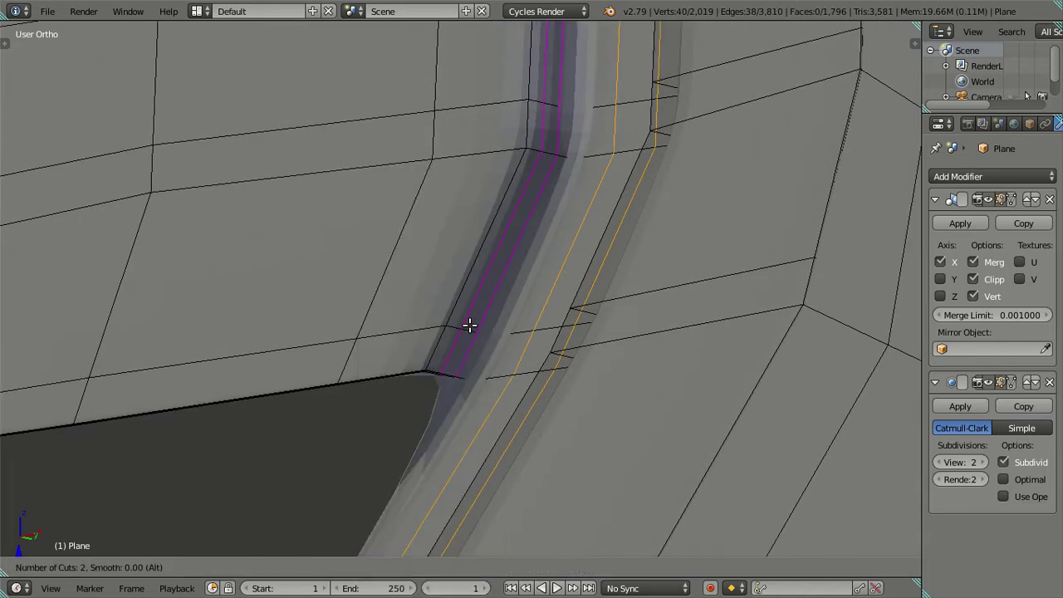
left_click(470, 323)
key("Tab")
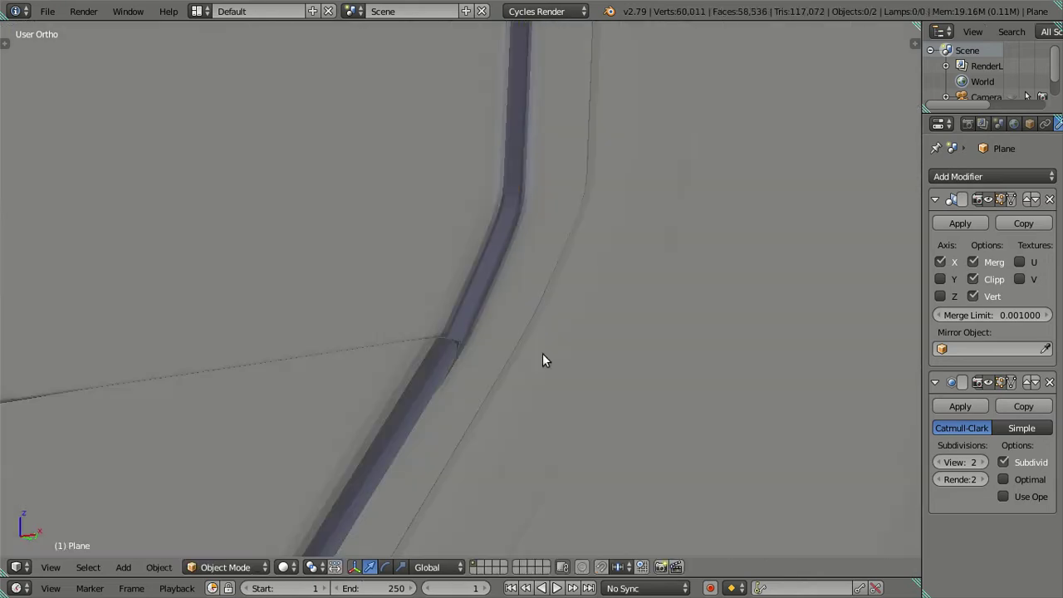
scroll(527, 353, "down", 4)
mouse_move(534, 360)
middle_mouse_down()
mouse_move(632, 371)
mouse_move(651, 356)
mouse_move(573, 418)
mouse_move(553, 393)
mouse_move(559, 308)
middle_mouse_up()
key("Tab")
key("ctrl+z")
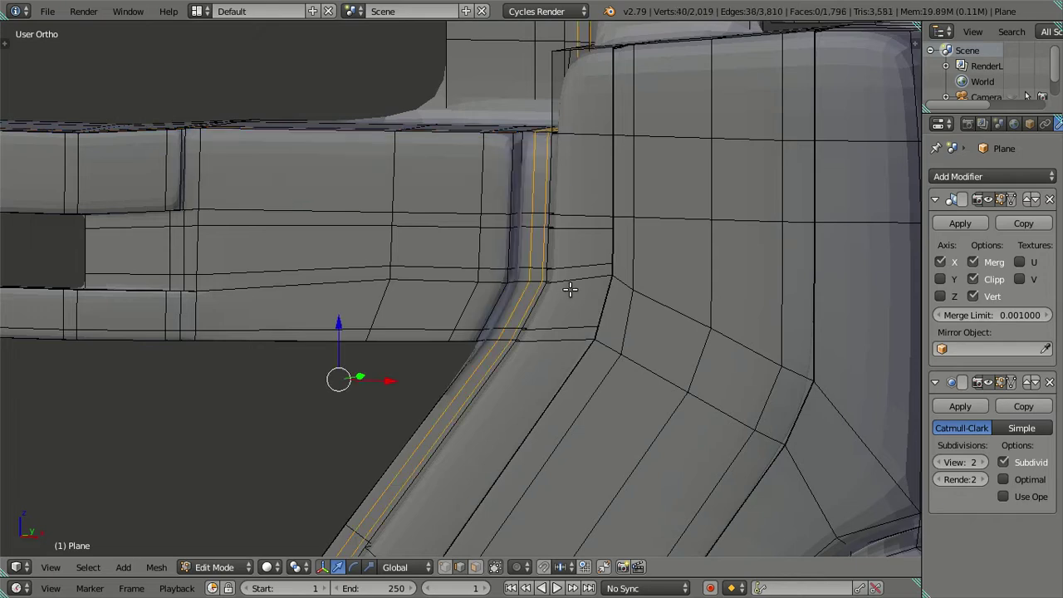
key("ctrl+z")
key("ctrl+shift+z")
key("ctrl+z")
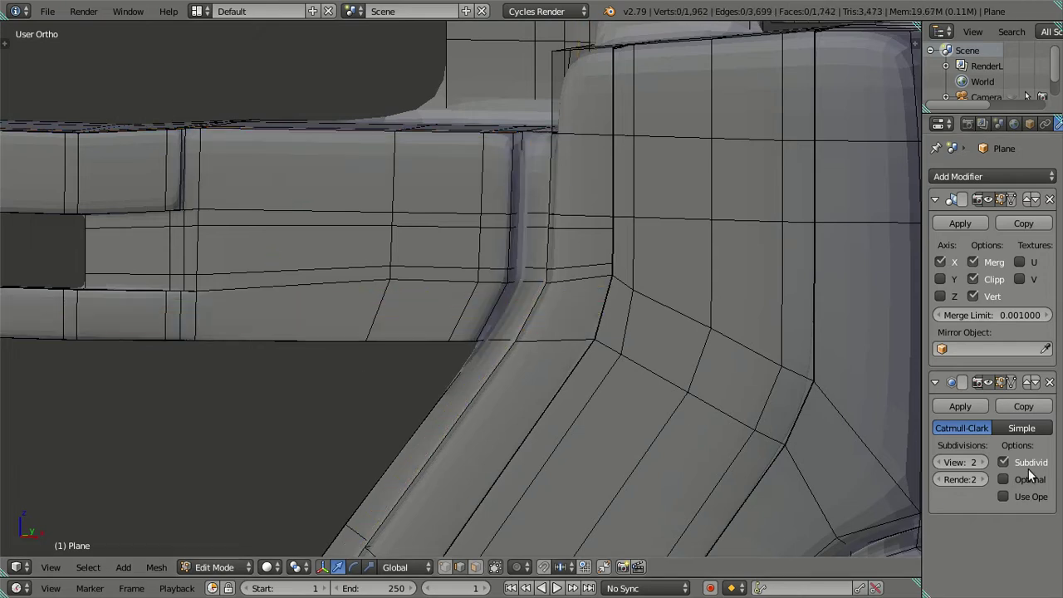
double_click(941, 463)
- Extrude a new edge beside the step's top edge and offset it 0.0025 along Y
mouse_move(408, 348)
middle_mouse_down()
mouse_move(520, 263)
mouse_move(457, 295)
mouse_move(410, 363)
mouse_move(622, 219)
mouse_move(537, 352)
mouse_move(520, 294)
mouse_move(660, 446)
mouse_move(703, 540)
mouse_move(427, 315)
mouse_move(453, 347)
mouse_move(420, 371)
mouse_move(372, 312)
middle_mouse_up()
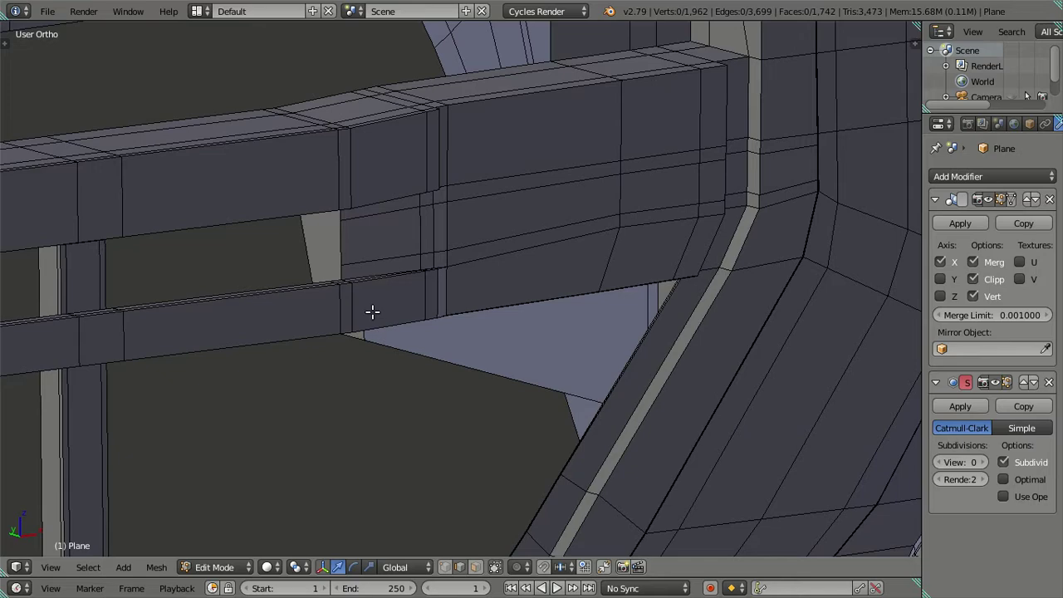
mouse_move(338, 244)
middle_mouse_down()
mouse_move(435, 304)
mouse_move(373, 261)
mouse_move(325, 259)
mouse_move(417, 330)
mouse_move(475, 316)
mouse_move(541, 324)
mouse_move(541, 349)
mouse_move(536, 299)
middle_mouse_up()
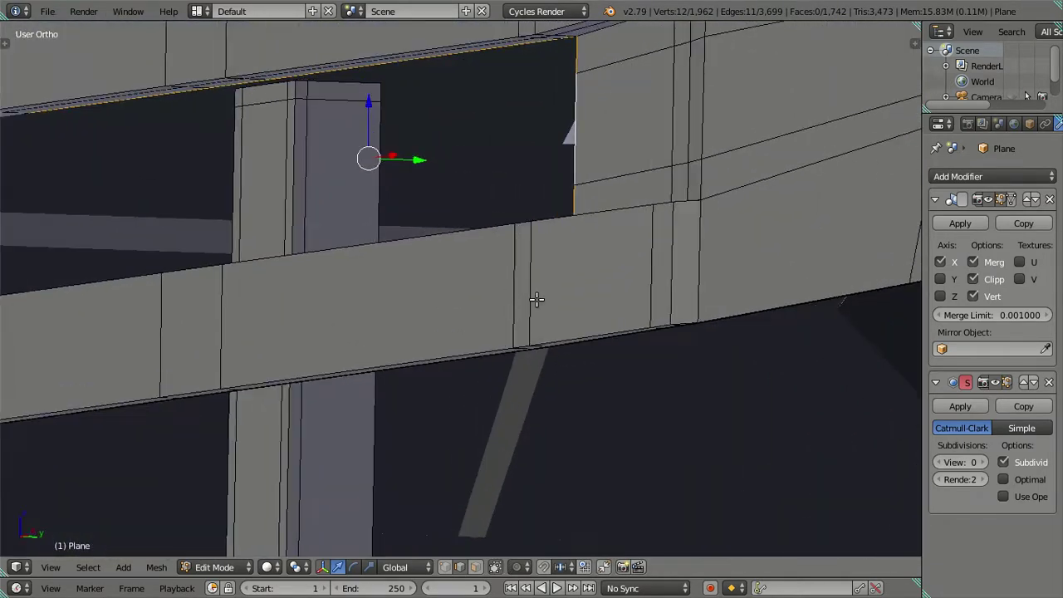
mouse_move(589, 248)
middle_mouse_down()
mouse_move(560, 366)
mouse_move(503, 342)
mouse_move(531, 356)
mouse_move(617, 339)
mouse_move(675, 350)
middle_mouse_up()
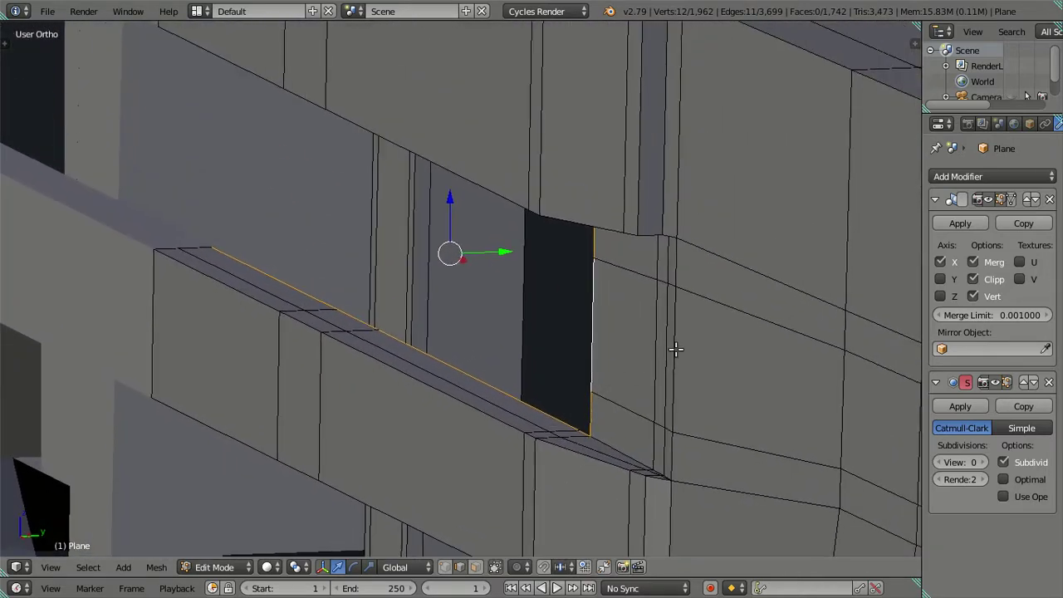
key("e")
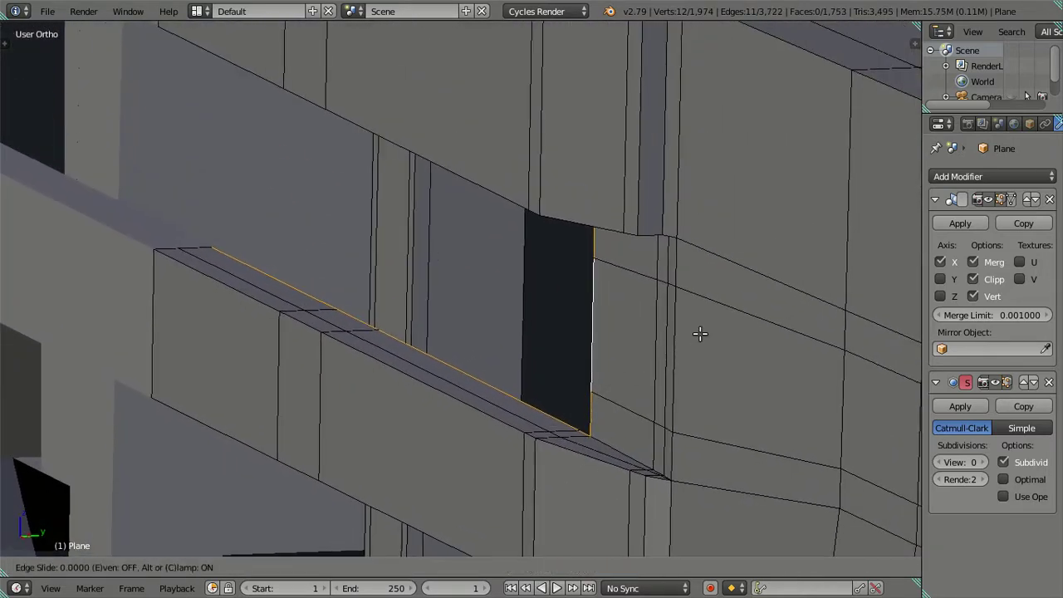
left_click(589, 347)
mouse_move(589, 348)
middle_mouse_down()
mouse_move(562, 309)
mouse_move(574, 304)
mouse_move(583, 311)
mouse_move(548, 328)
middle_mouse_up()
key("g")
left_click(550, 326)
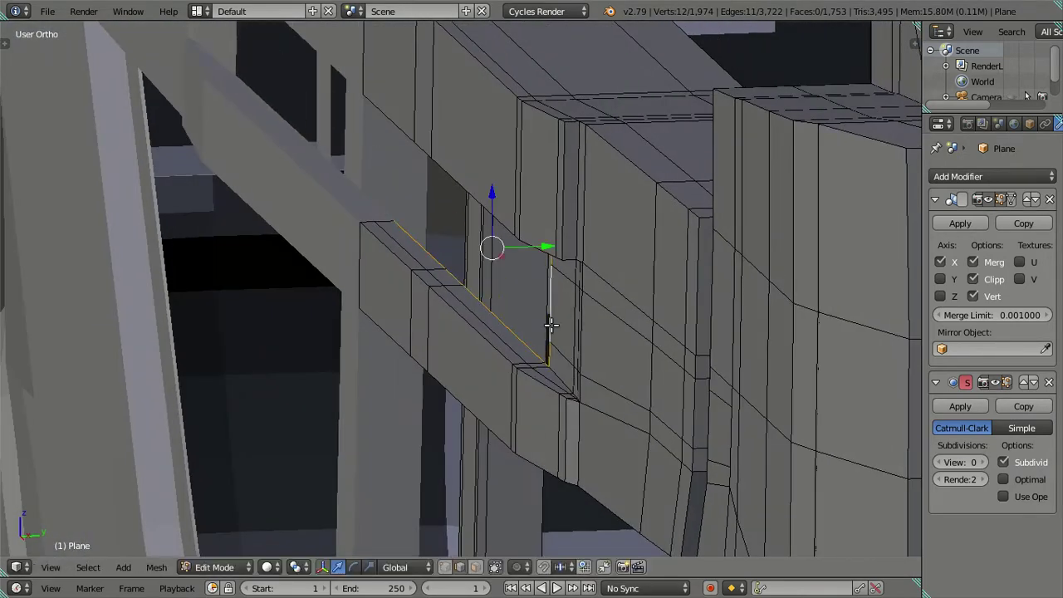
key("g")
key("y")
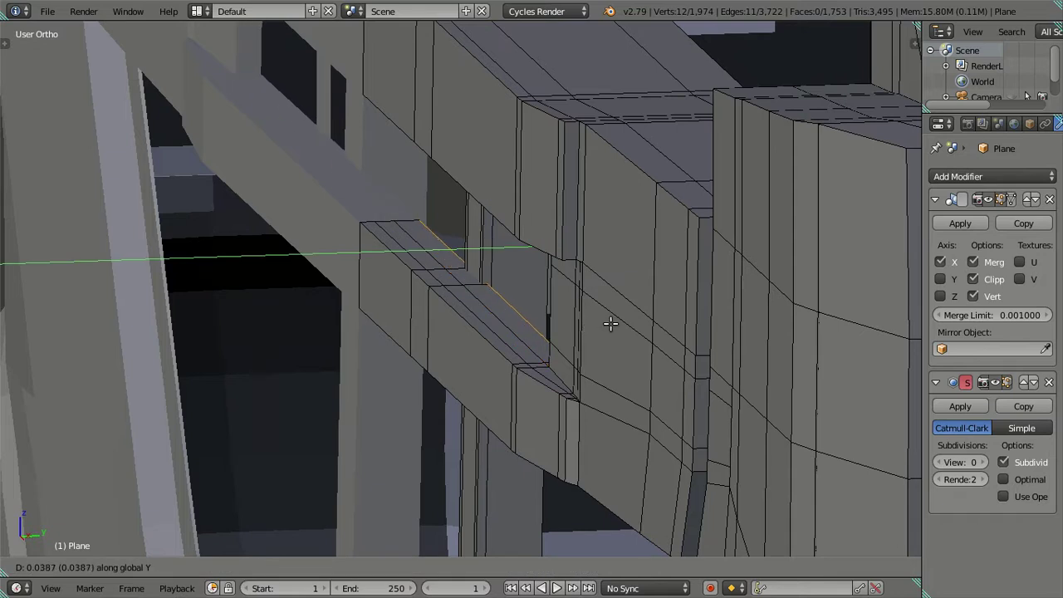
type("0025")
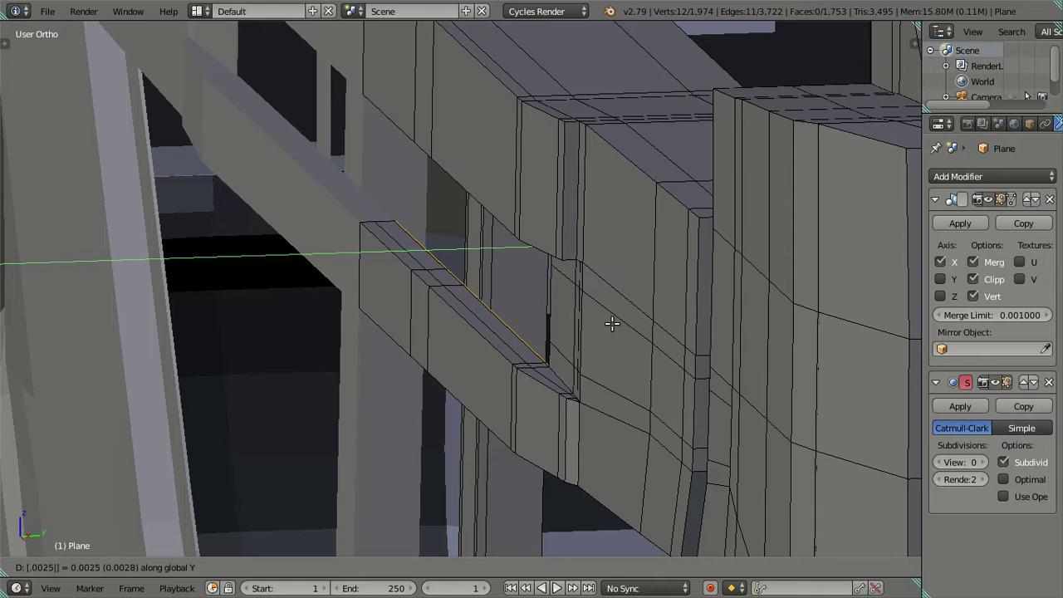
key("Return")
key("KP_Decimal")
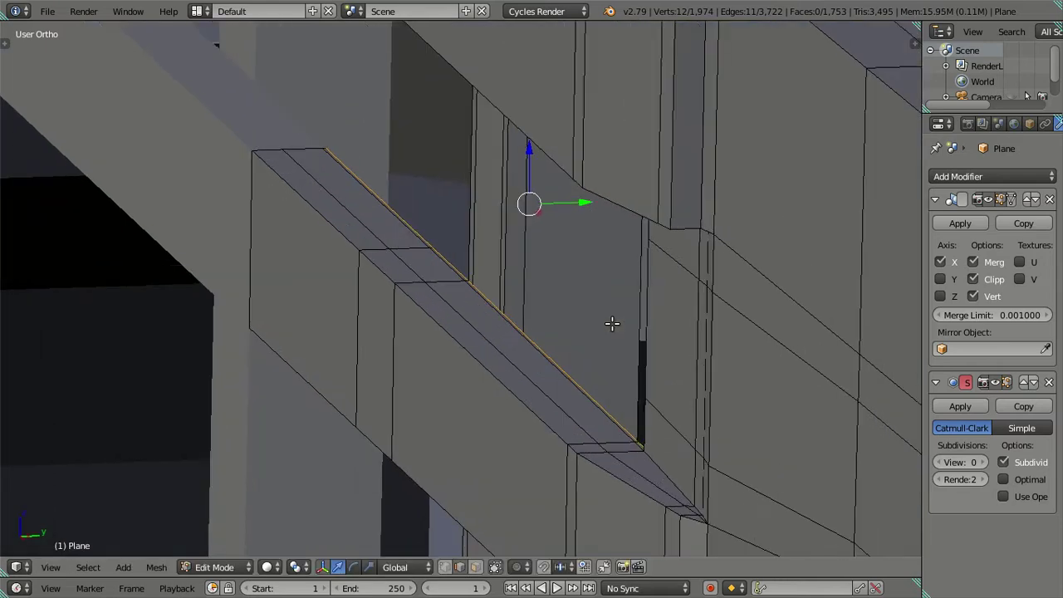
- Duplicate the edge and place the copy 0.0025 along Y
key("shift+d")
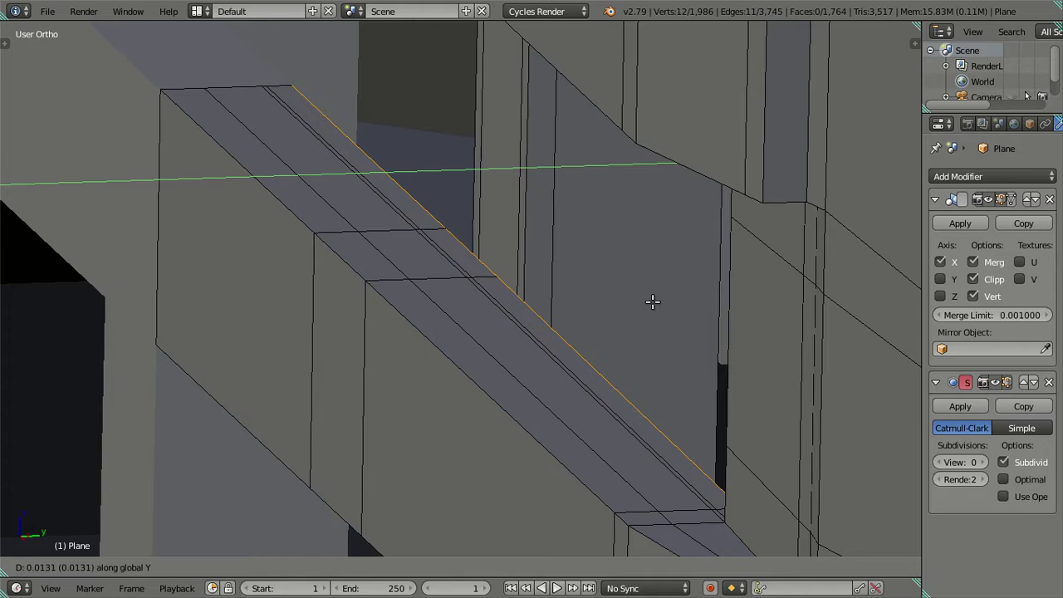
key("equal")
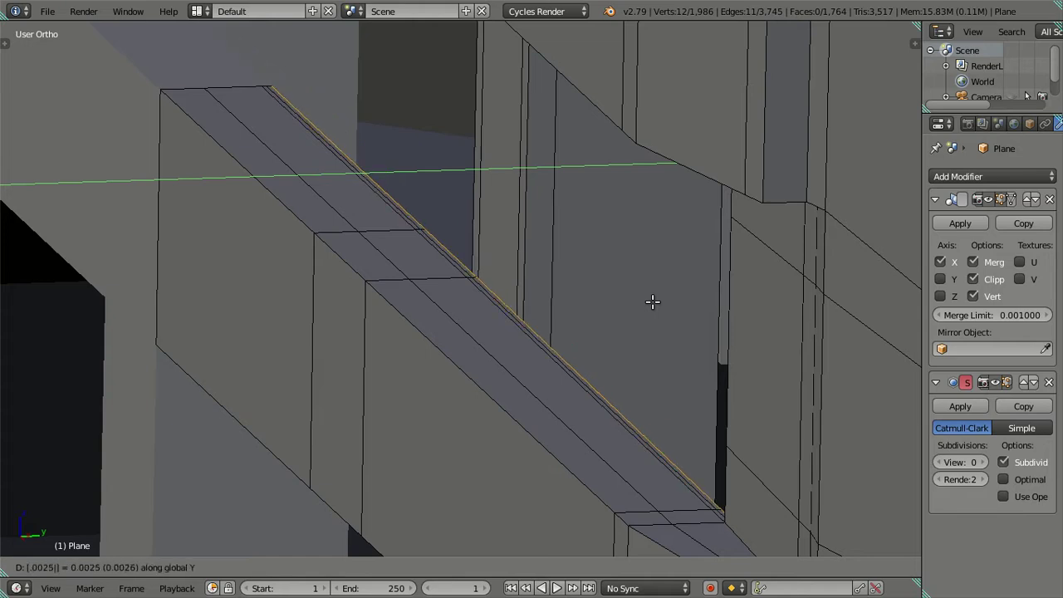
key("Return")
scroll(653, 302, "down", 5)
- Show the cab front in Object Mode with Subsurf viewport level 2
mouse_move(646, 308)
middle_mouse_down()
mouse_move(487, 360)
mouse_move(915, 446)
middle_mouse_up()
key("Tab")
left_click(983, 463)
- Back in Edit Mode, unhide all geometry and hide the linked grille region again
left_click(983, 464)
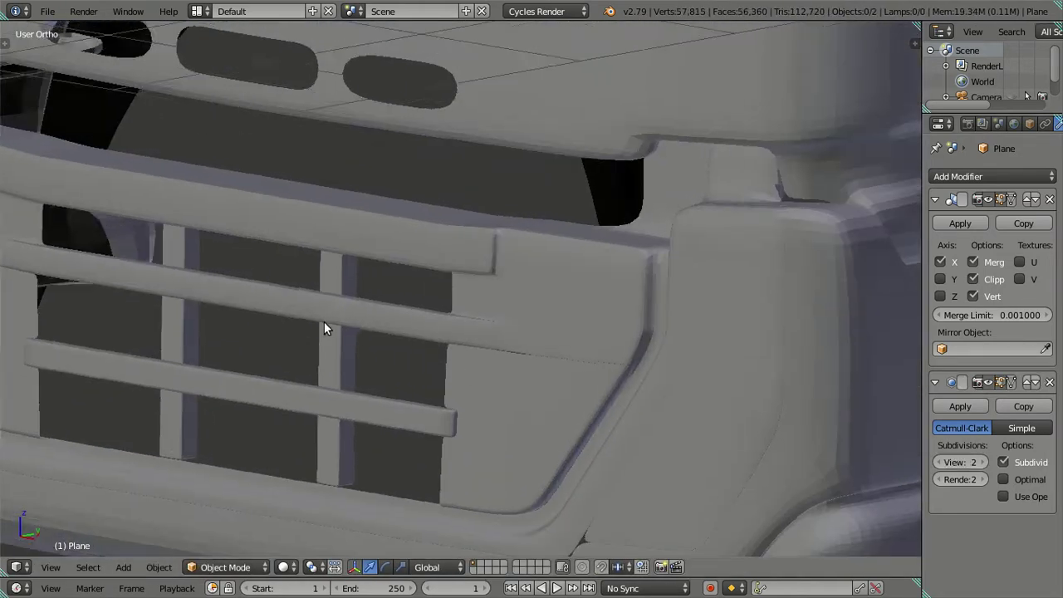
scroll(324, 322, "up", 2)
scroll(456, 336, "up", 2)
mouse_move(455, 335)
middle_mouse_down()
mouse_move(548, 335)
mouse_move(537, 309)
mouse_move(490, 306)
mouse_move(518, 292)
mouse_move(554, 304)
mouse_move(553, 408)
mouse_move(473, 304)
mouse_move(462, 334)
mouse_move(484, 324)
mouse_move(470, 294)
mouse_move(388, 288)
mouse_move(409, 272)
mouse_move(422, 349)
mouse_move(444, 300)
mouse_move(467, 281)
middle_mouse_up()
key("Tab")
key("alt+h")
key("a")
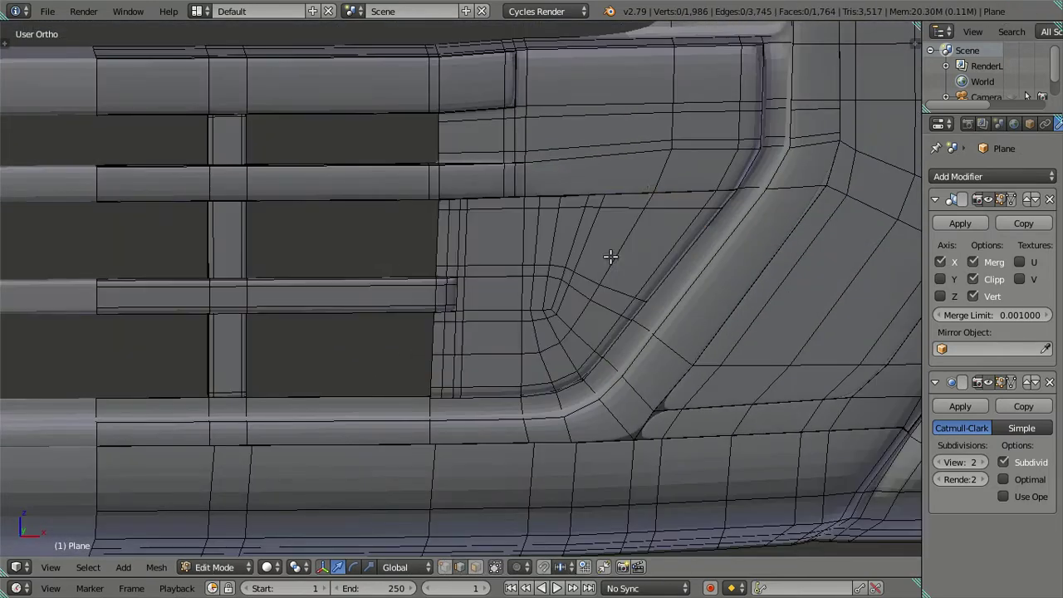
key("l")
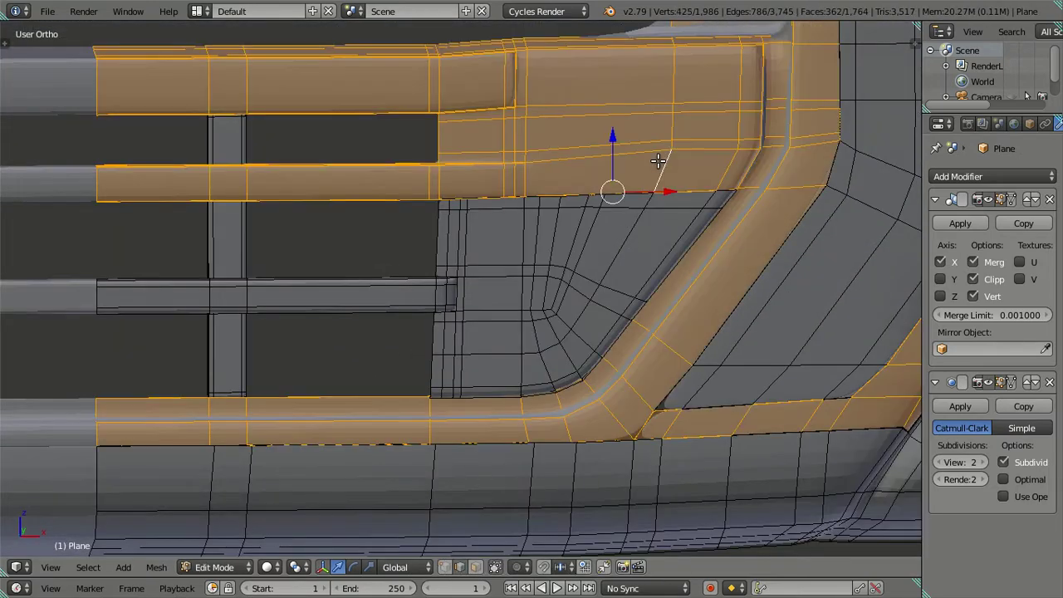
key("h")
- Select the horizontal grille bar's whole mesh and hide it
mouse_move(634, 297)
middle_mouse_down()
mouse_move(498, 349)
mouse_move(655, 300)
middle_mouse_up()
left_click(704, 329, "alt")
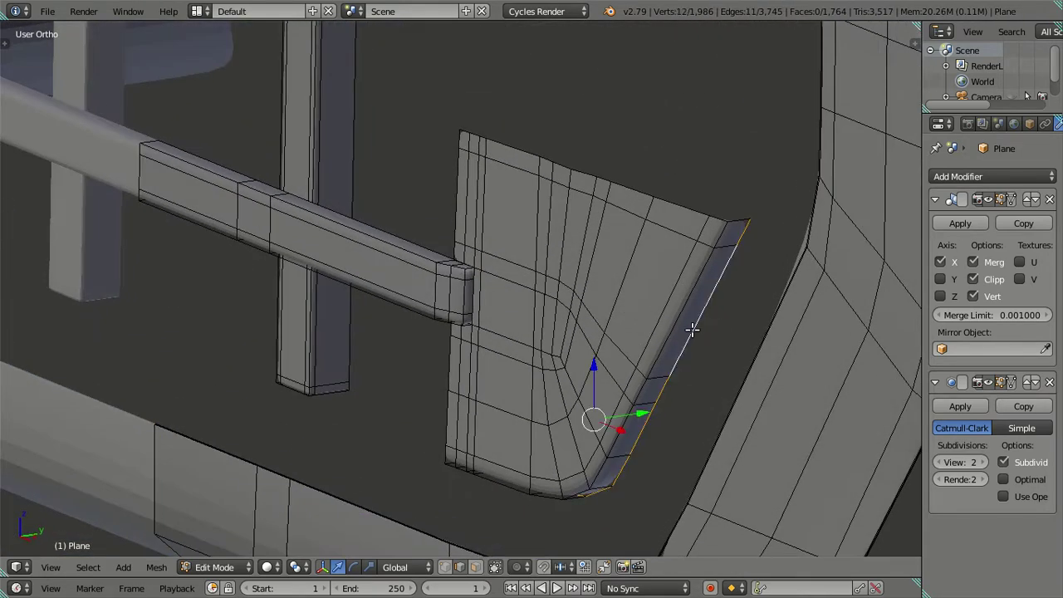
middle_click_drag(705, 329, 685, 305)
left_click(651, 139, "alt+shift")
mouse_move(582, 323)
middle_mouse_down()
mouse_move(645, 290)
mouse_move(577, 393)
middle_mouse_up()
left_click(410, 406, "alt+shift")
left_click(371, 308, "alt")
left_click(370, 295, "alt")
key("ctrl+l")
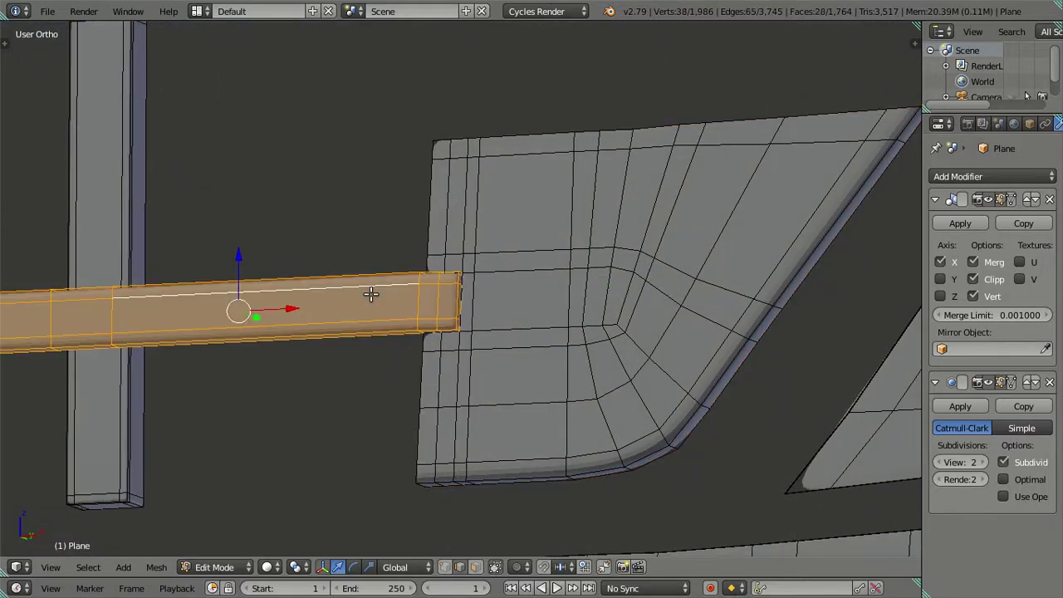
key("h")
- Set Subsurf viewport level to 0 and select the bumper panel's outer rim loop
left_click(939, 470)
left_click(939, 470)
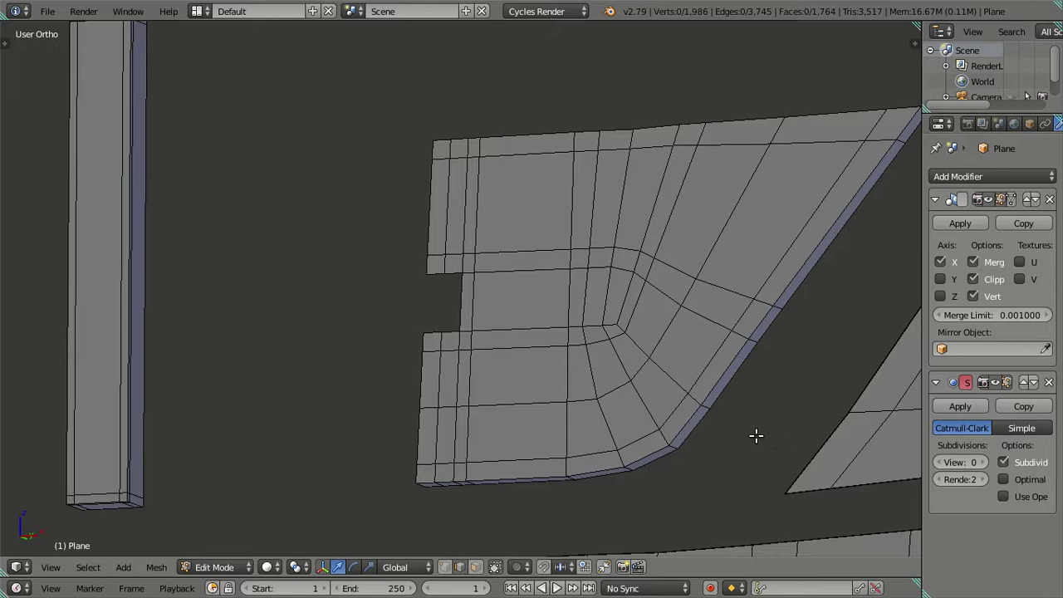
middle_click_drag(755, 435, 742, 408)
left_click(735, 372, "alt")
- Add the top edge loop, then extrude the rim twice along Y at zero distance
left_click(702, 121, "alt+shift")
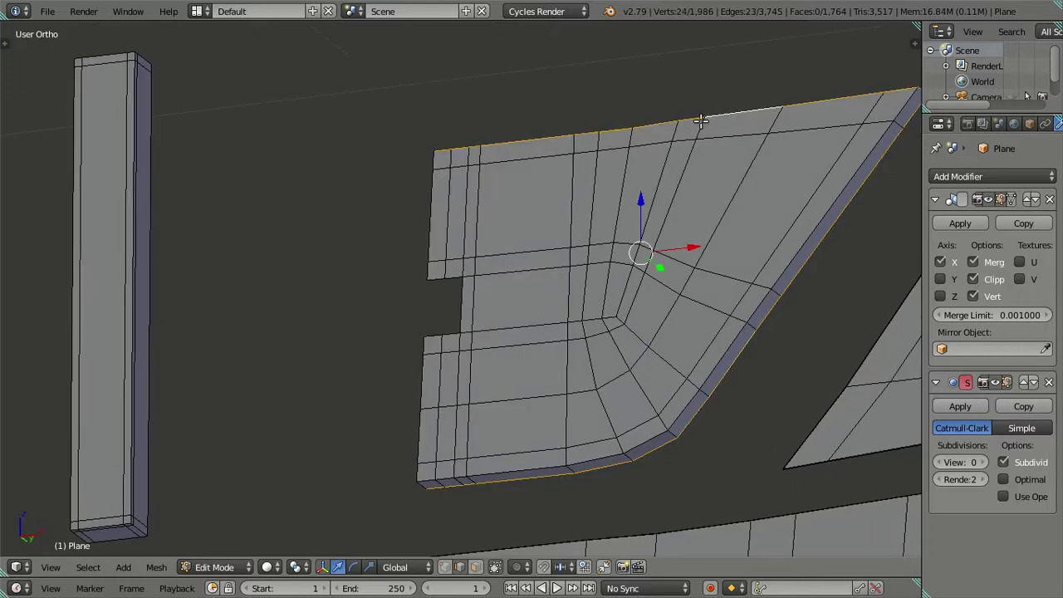
mouse_move(421, 379)
middle_mouse_down()
mouse_move(565, 373)
mouse_move(572, 287)
mouse_move(576, 326)
mouse_move(546, 310)
mouse_move(532, 319)
mouse_move(544, 244)
mouse_move(600, 228)
mouse_move(598, 282)
mouse_move(575, 325)
mouse_move(541, 328)
mouse_move(565, 282)
mouse_move(563, 423)
middle_mouse_up()
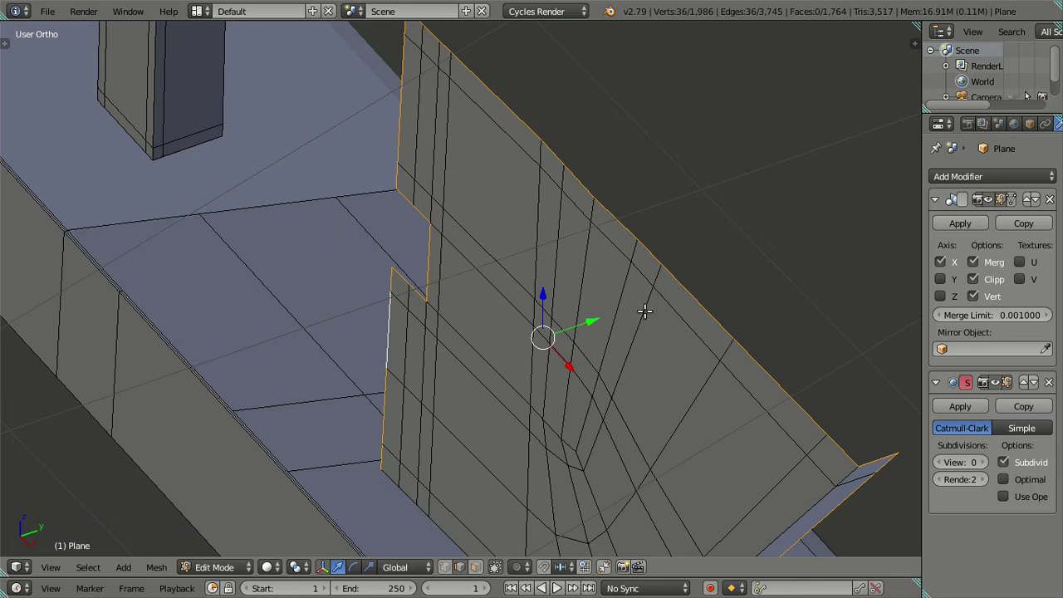
key("e")
key("y")
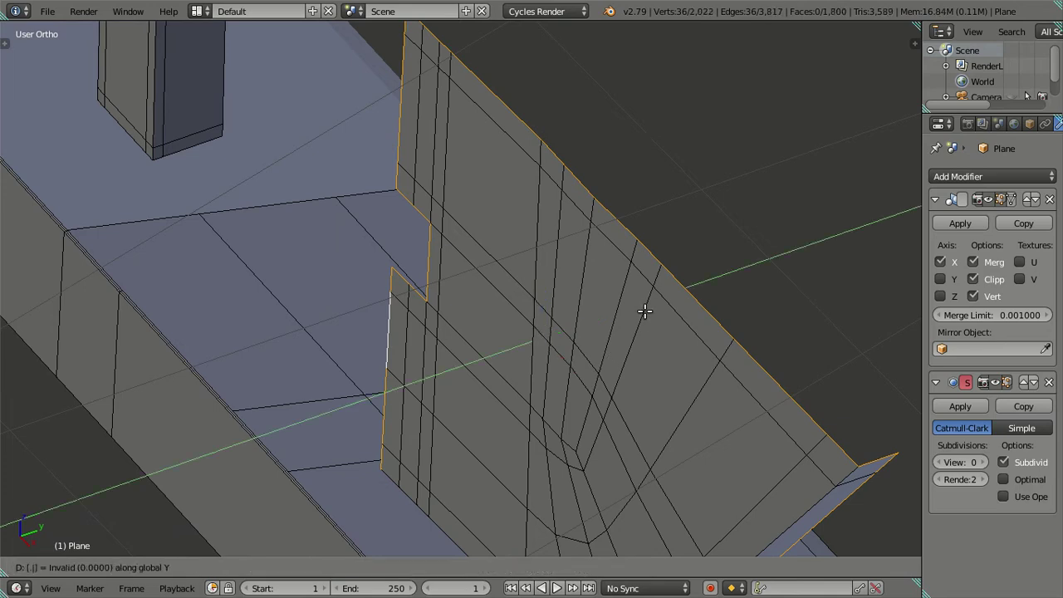
key("Escape")
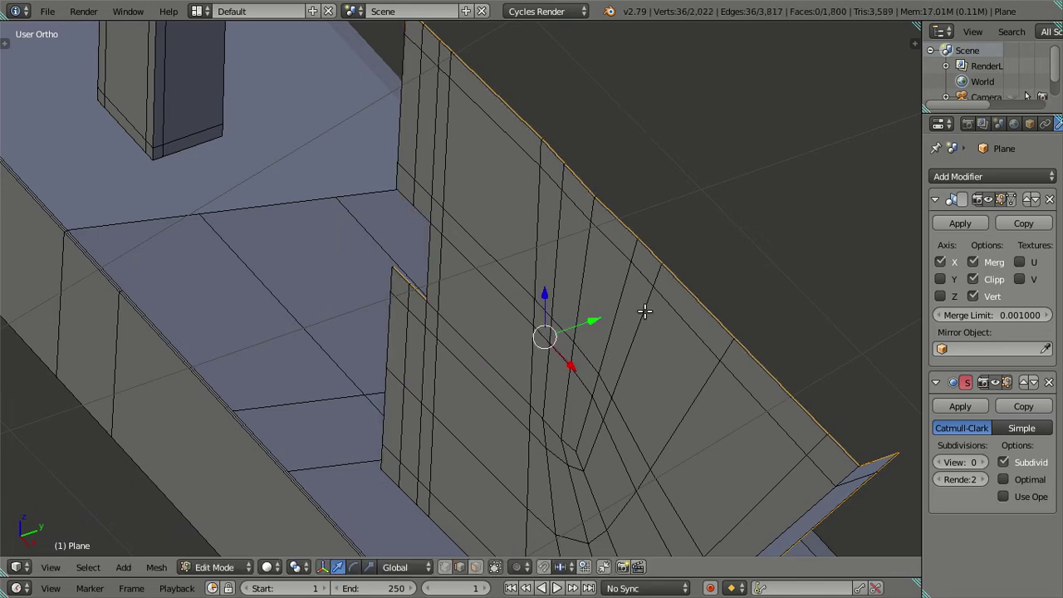
key("e")
key("y")
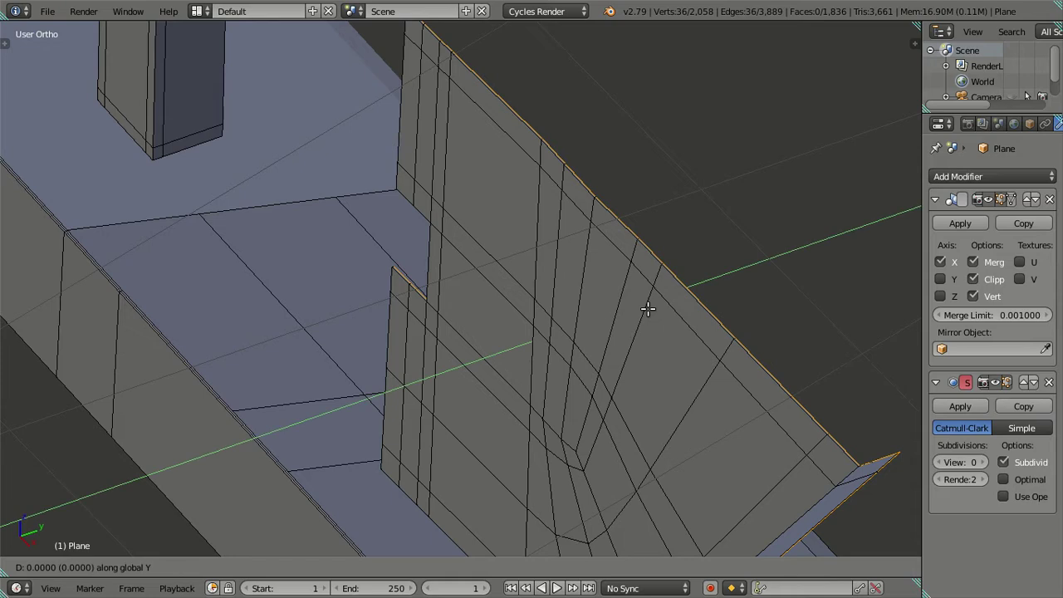
key("Escape")
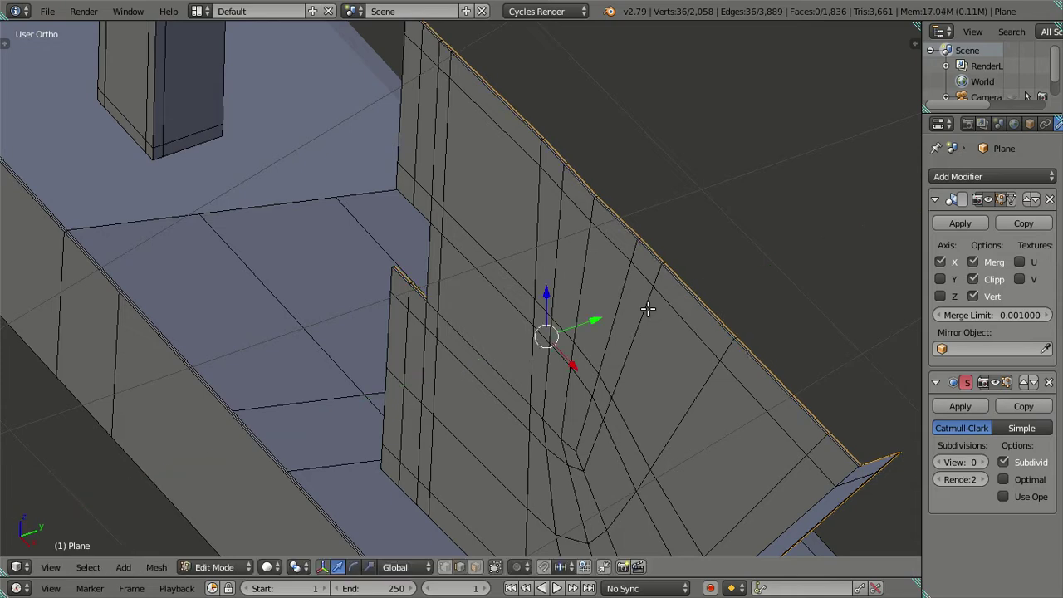
key("KP_4")
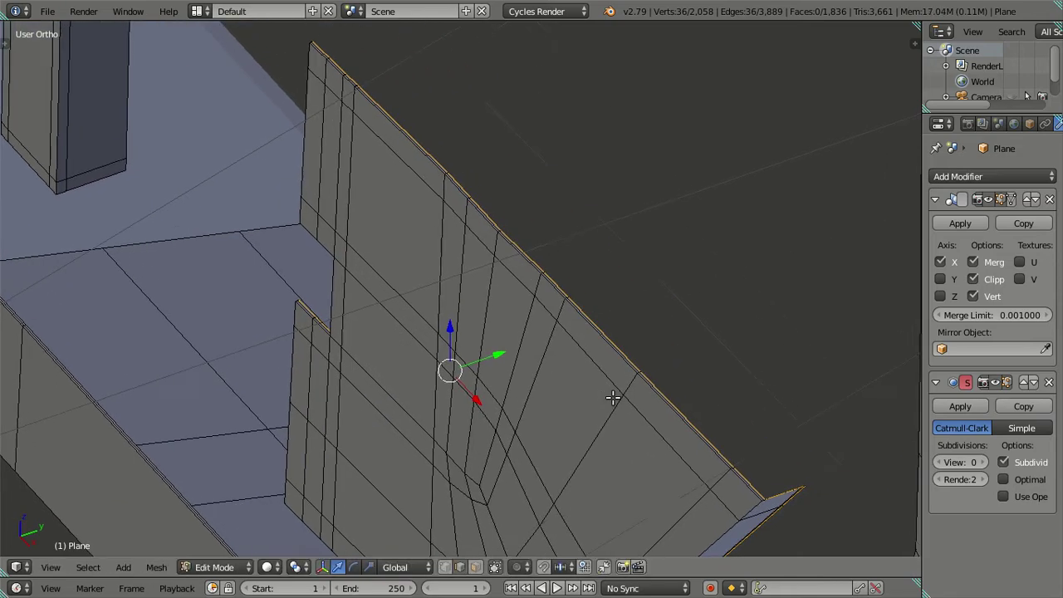
key("KP_4")
key("KP_4")
key("KP_4")
- Move the selected corner-tip edges -0.005 along X
mouse_move(613, 376)
middle_mouse_down()
mouse_move(621, 285)
mouse_move(605, 361)
mouse_move(629, 387)
mouse_move(577, 373)
middle_mouse_up()
scroll(576, 373, "up", 3)
scroll(624, 388, "up", 3)
mouse_move(353, 314)
middle_mouse_down()
mouse_move(499, 380)
mouse_move(544, 422)
middle_mouse_up()
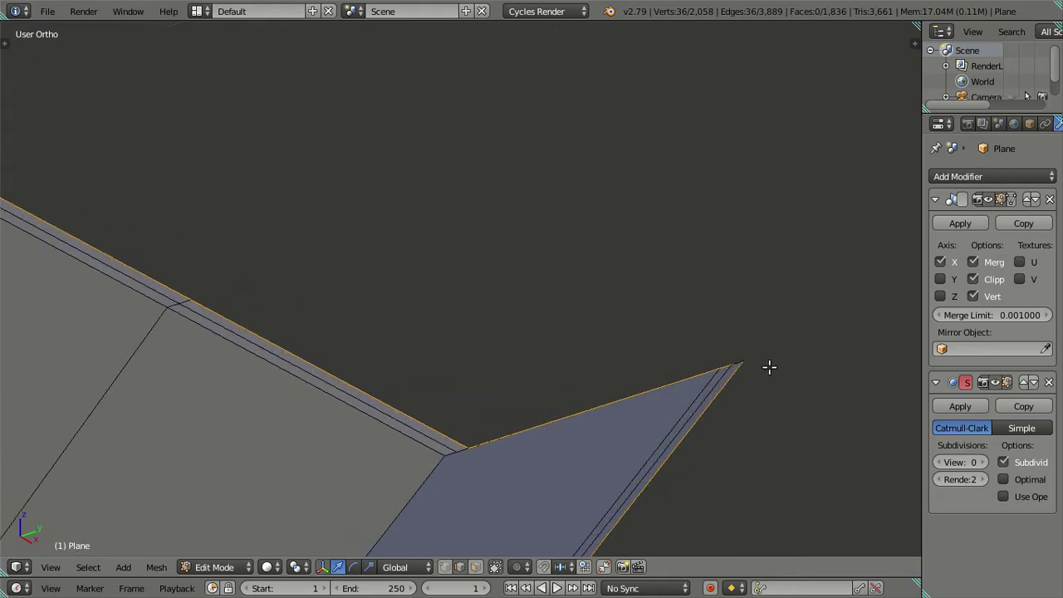
key("g")
key("x")
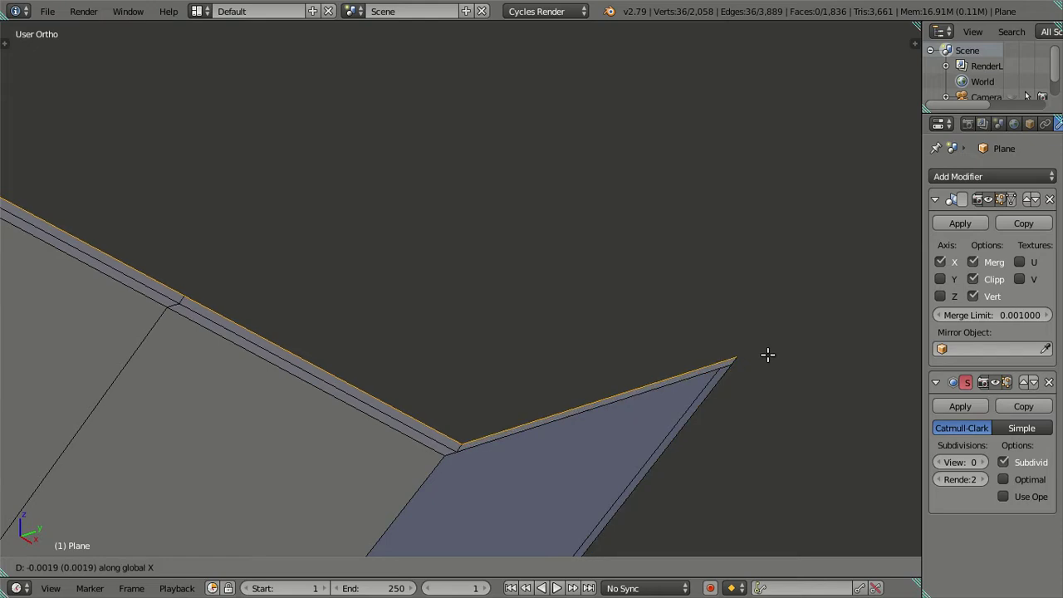
type("-.00")
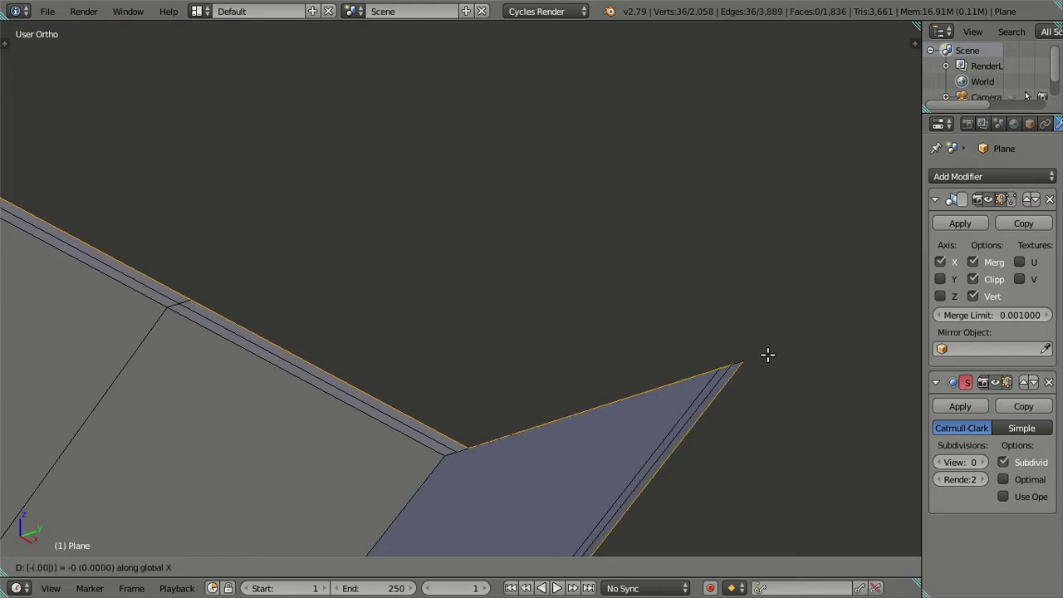
type("5")
key("Return")
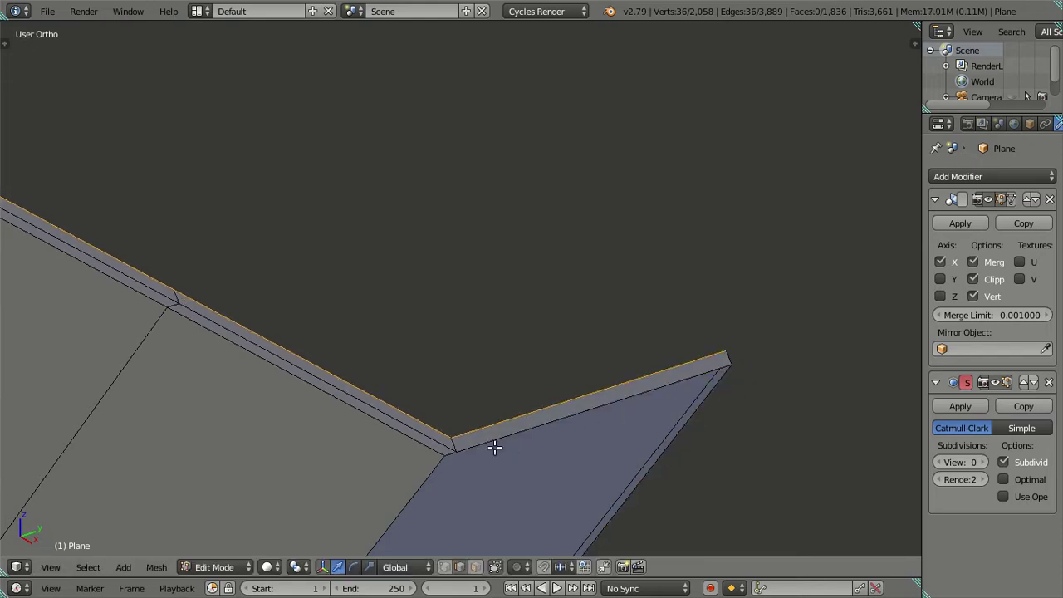
- Circle-deselect the flange rim edges in wireframe so only the tip edge stays selected
key("a")
right_click(429, 438, "alt")
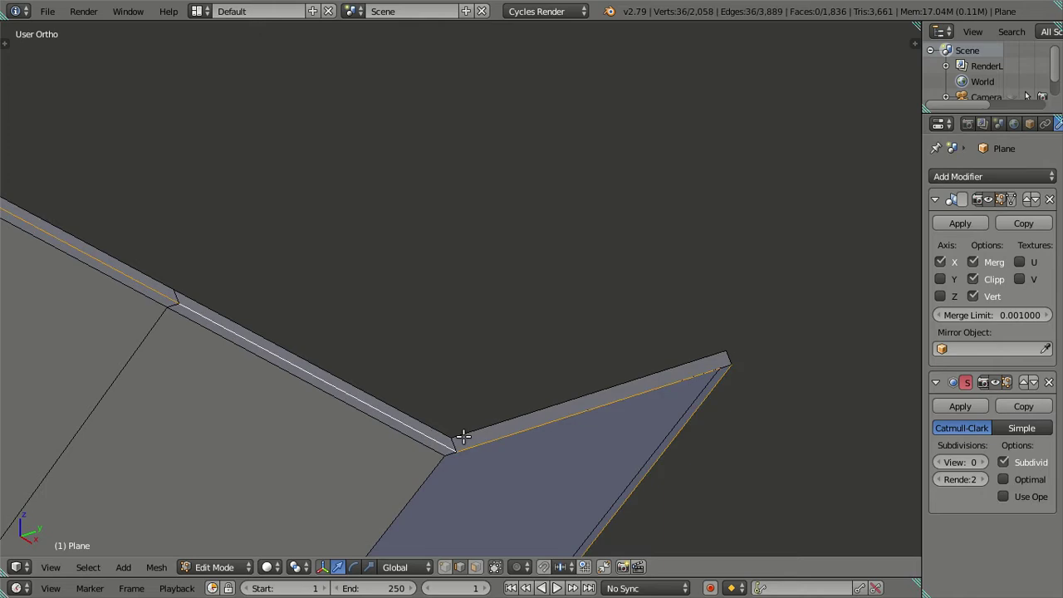
right_click(422, 429, "shift")
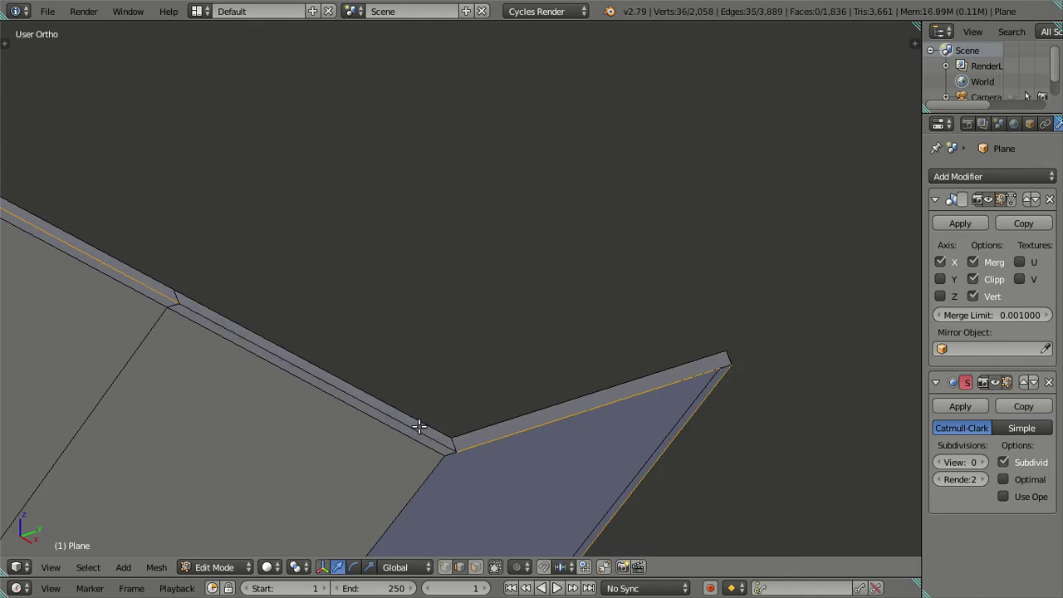
middle_click_drag(423, 430, 427, 427)
key("z")
key("c")
middle_click_drag(507, 435, 303, 284)
key("Escape")
scroll(304, 284, "down", 5)
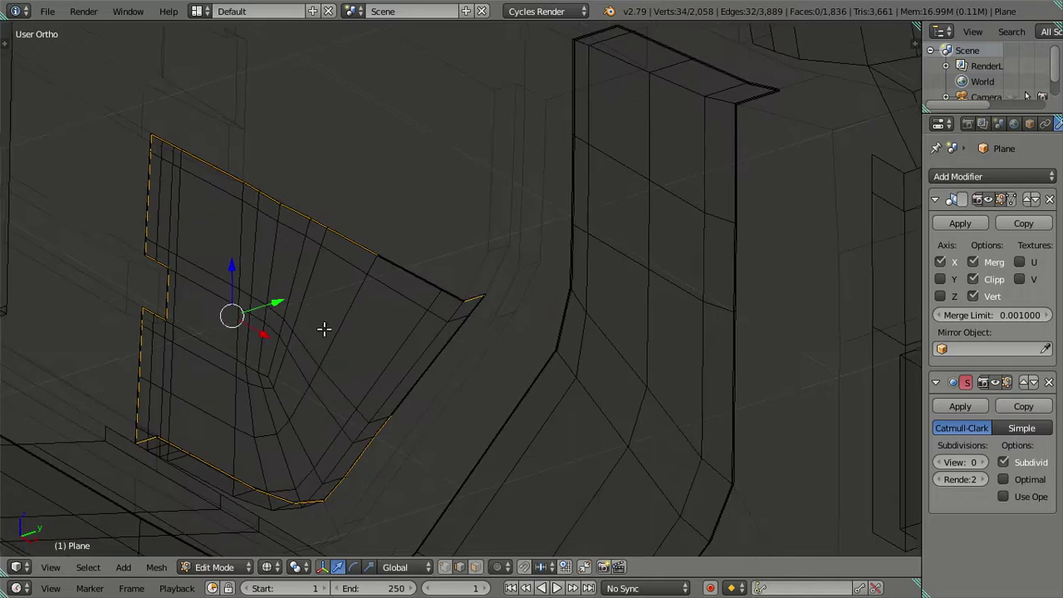
middle_click_drag(323, 330, 403, 323, "shift")
key("c")
mouse_move(411, 270)
middle_mouse_down()
mouse_move(395, 226)
mouse_move(244, 153)
mouse_move(178, 440)
mouse_move(357, 496)
mouse_move(229, 446)
mouse_move(441, 430)
mouse_move(621, 263)
middle_mouse_up()
key("Escape")
scroll(562, 401, "up", 3)
scroll(451, 470, "up", 3)
scroll(469, 453, "up", 3)
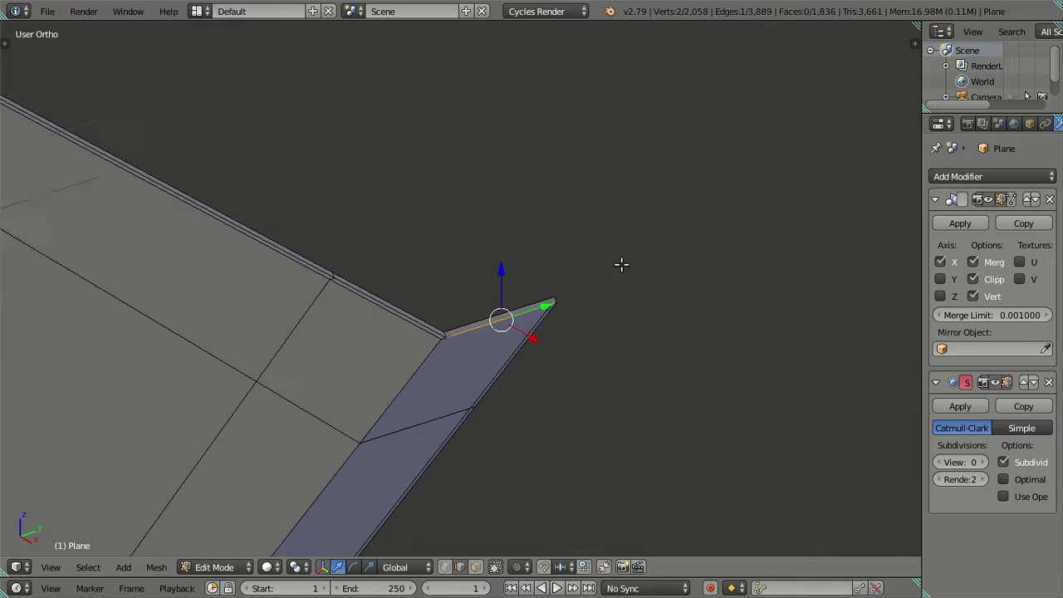
scroll(721, 373, "up", 3)
- Shift the tip edge a tiny negative amount along X, then clear the selection
key("g")
key("x")
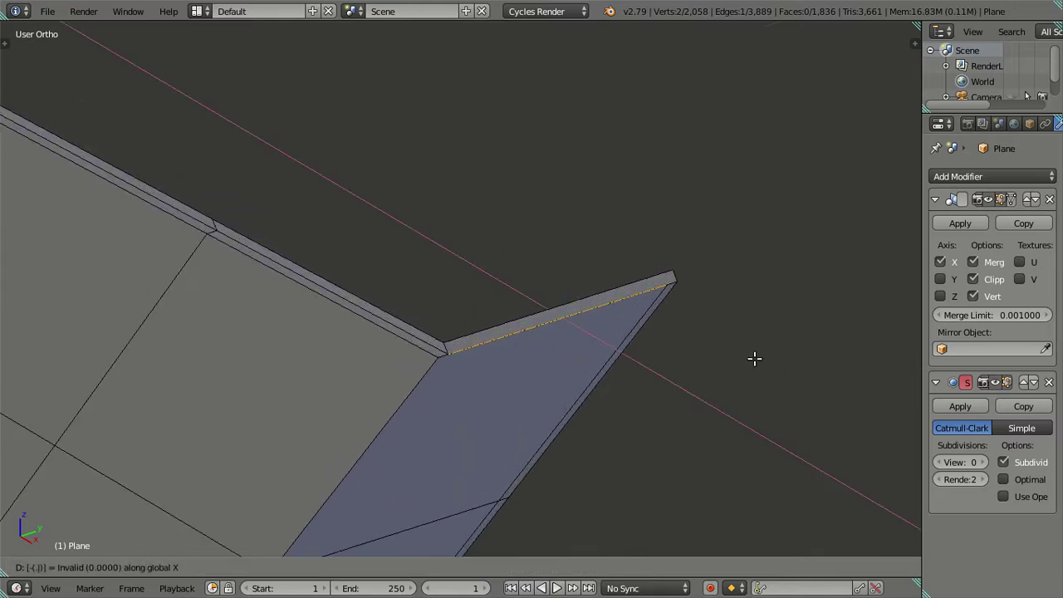
type("1")
key("Escape")
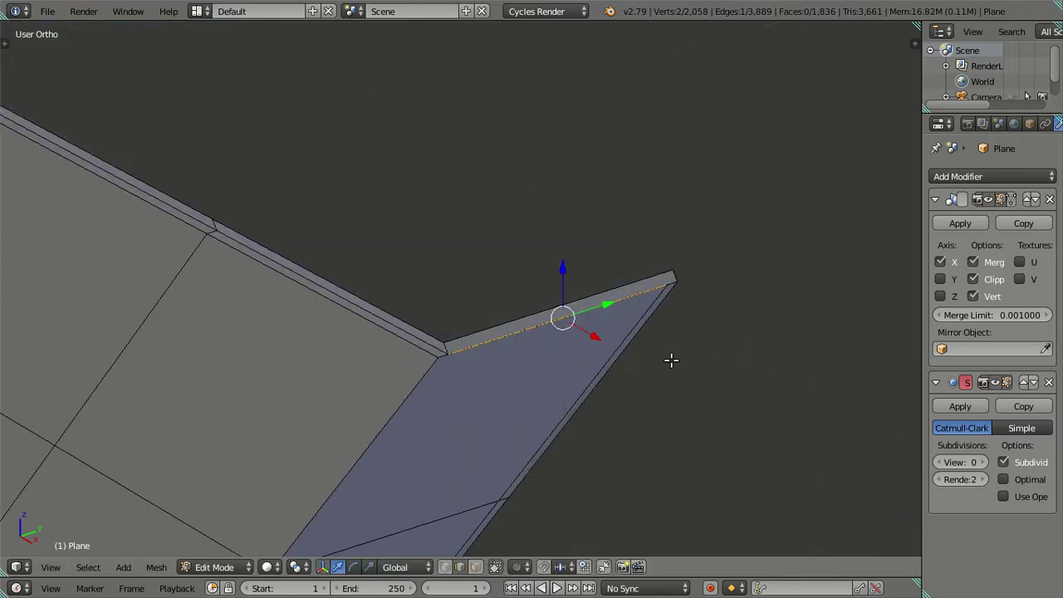
key("g")
key("x")
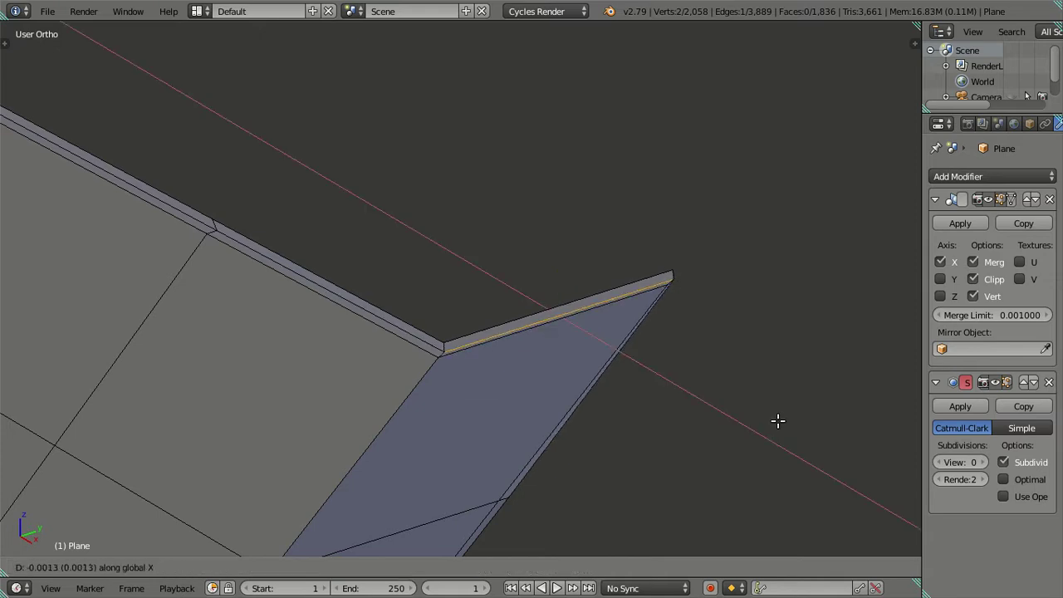
type("-(.00")
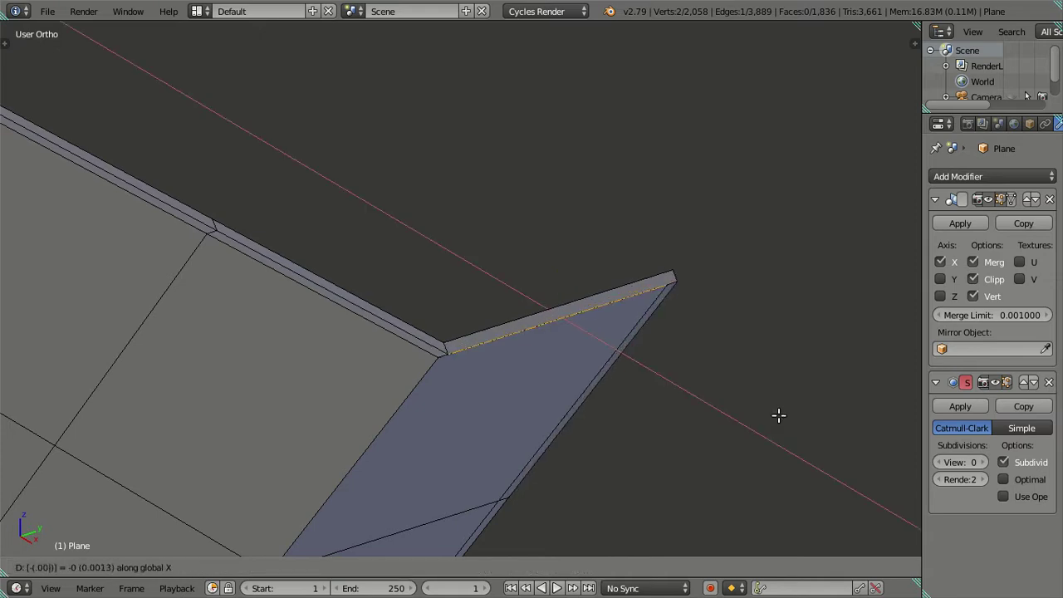
key("Return")
scroll(765, 396, "up", 1)
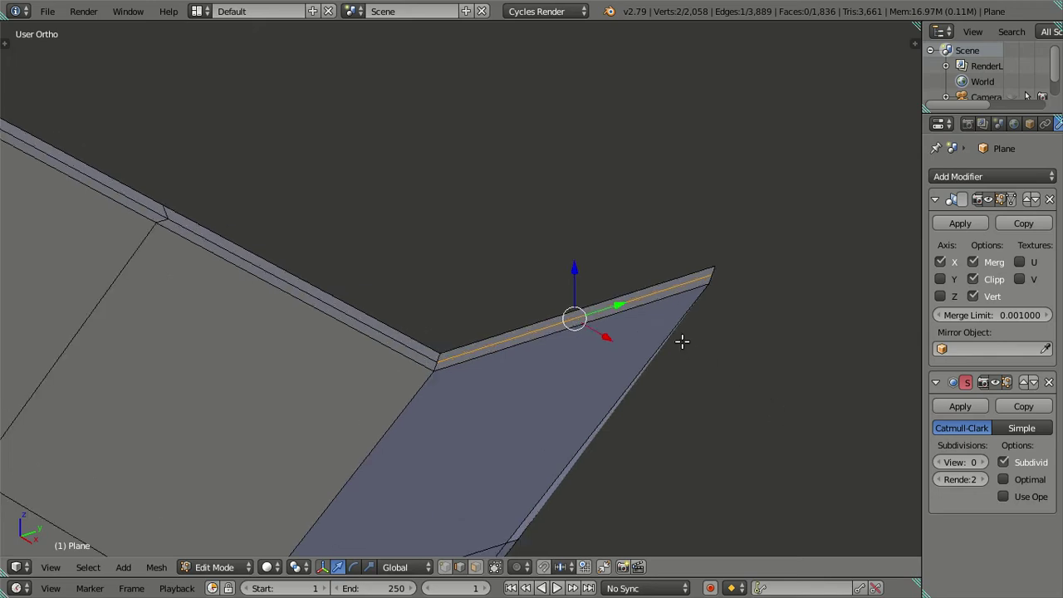
key("a")
scroll(681, 340, "down", 3, "ctrl")
scroll(650, 357, "down", 5, "ctrl")
- Return to Object Mode with subdivision level 2 and zoom in on the smoothed grille bars
mouse_move(376, 373)
middle_mouse_down()
mouse_move(590, 271)
mouse_move(504, 356)
mouse_move(469, 342)
mouse_move(491, 351)
mouse_move(480, 369)
mouse_move(661, 402)
middle_mouse_up()
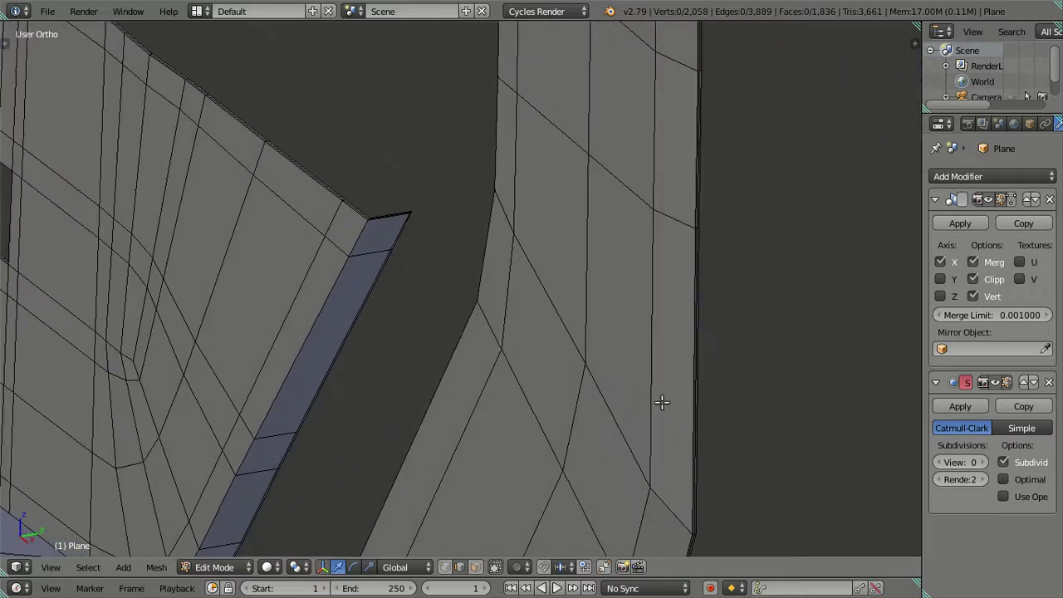
key("Tab")
key("ctrl+2")
mouse_move(516, 372)
middle_mouse_down()
mouse_move(484, 364)
mouse_move(507, 292)
mouse_move(529, 299)
mouse_move(575, 243)
mouse_move(593, 300)
mouse_move(623, 314)
mouse_move(543, 304)
mouse_move(527, 340)
mouse_move(532, 369)
mouse_move(582, 357)
mouse_move(615, 318)
mouse_move(378, 280)
mouse_move(396, 225)
mouse_move(455, 384)
middle_mouse_up()
scroll(491, 338, "up", 3)
scroll(398, 220, "up", 3)
scroll(440, 358, "up", 5)
- Briefly compare the raw mesh edges under the grille, then resume Edit Mode
key("Tab")
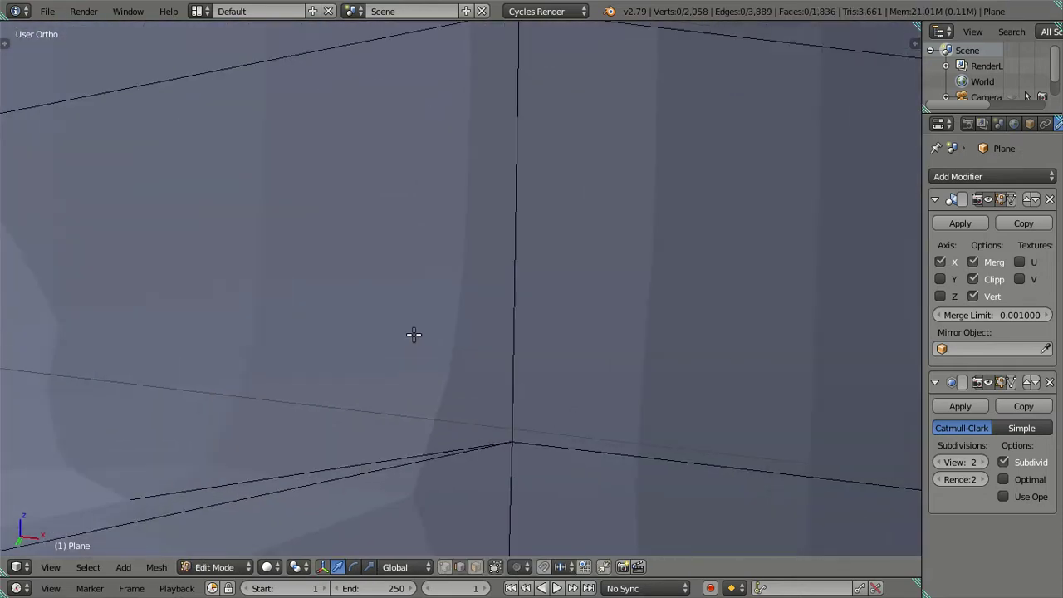
key("Tab")
scroll(389, 297, "down", 2)
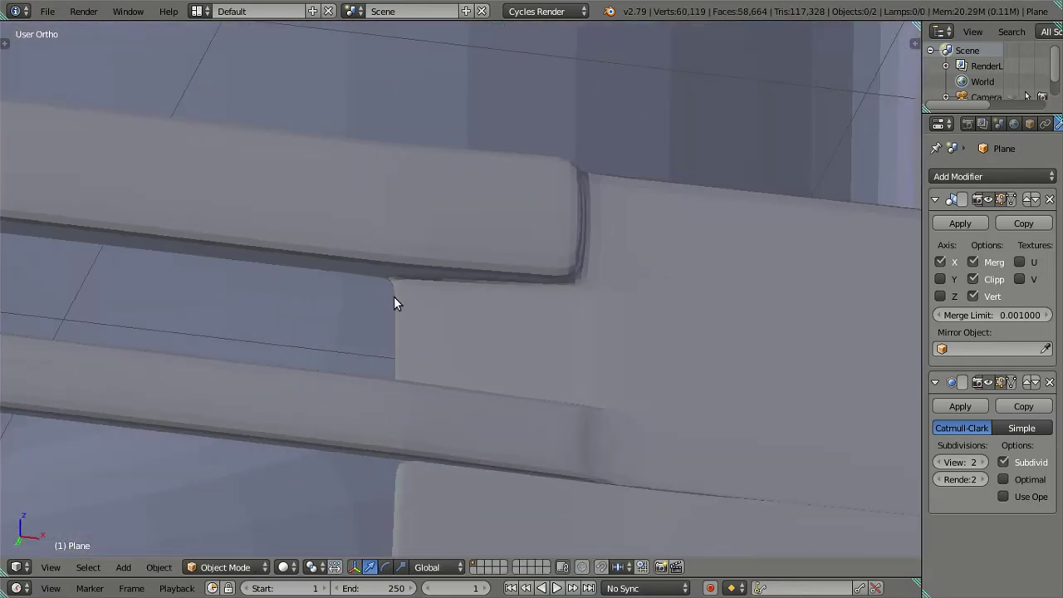
key("Tab")
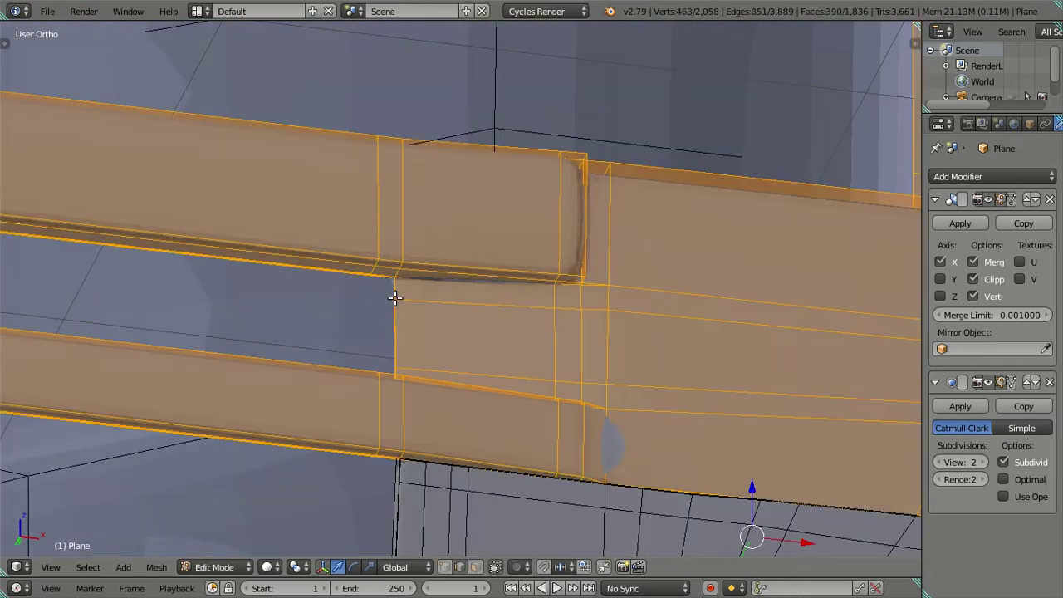
- Try two trial edge loops across the grille bar, undoing each one
key("a")
scroll(395, 297, "up", 2)
scroll(395, 298, "up", 2)
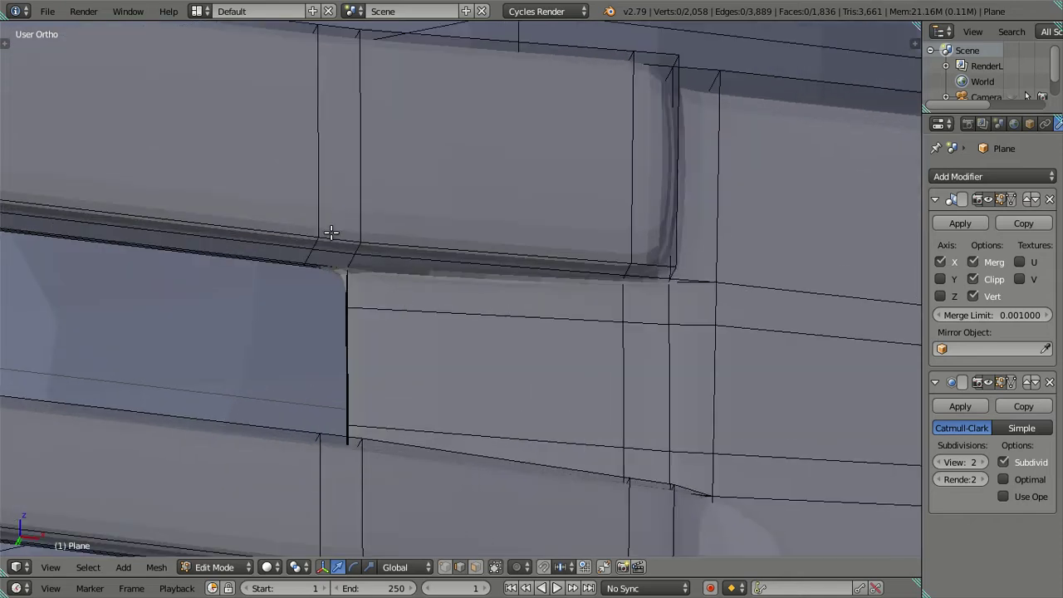
key("ctrl+r")
left_click(333, 236)
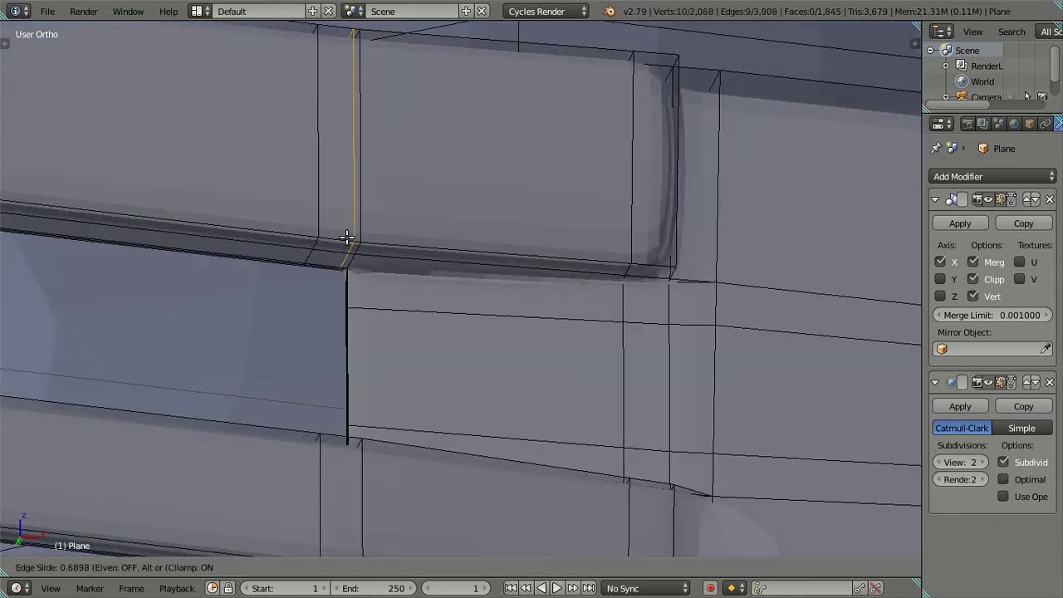
left_click(347, 238)
key("ctrl+z")
key("ctrl+r")
left_click(448, 266)
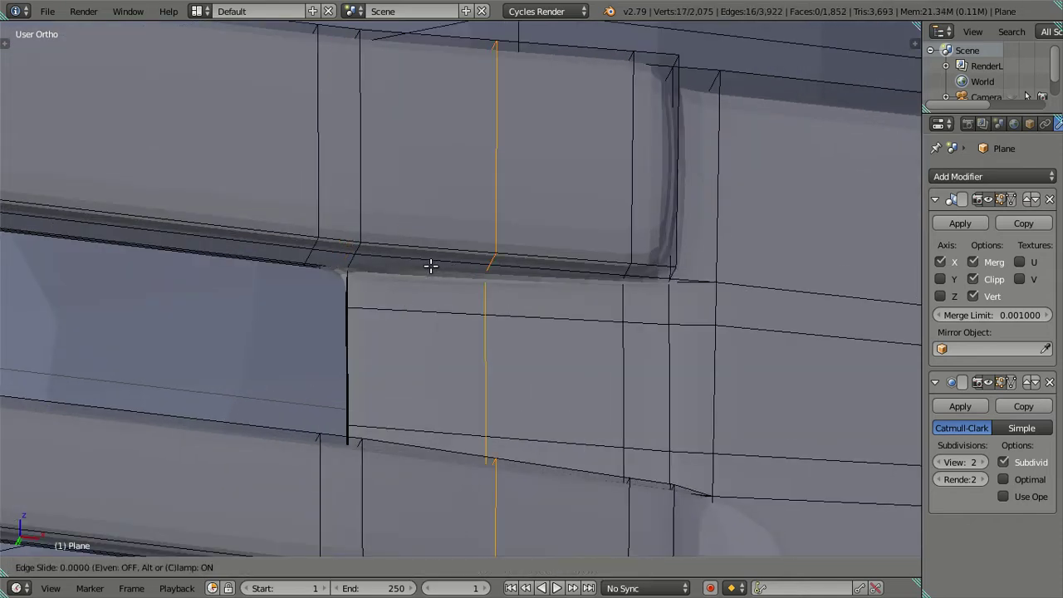
right_click(354, 264)
key("ctrl+z")
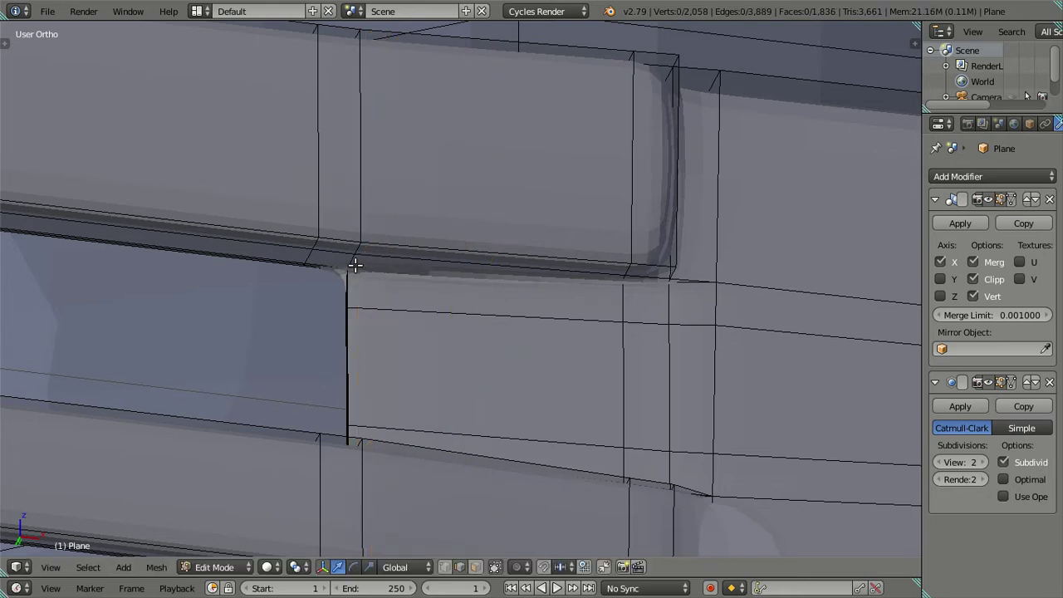
- Add centred edge loops on the upper and lower grille bars, then dissolve both
scroll(353, 262, "down", 2)
scroll(399, 282, "down", 2)
scroll(453, 334, "up", 4)
scroll(534, 266, "up", 1)
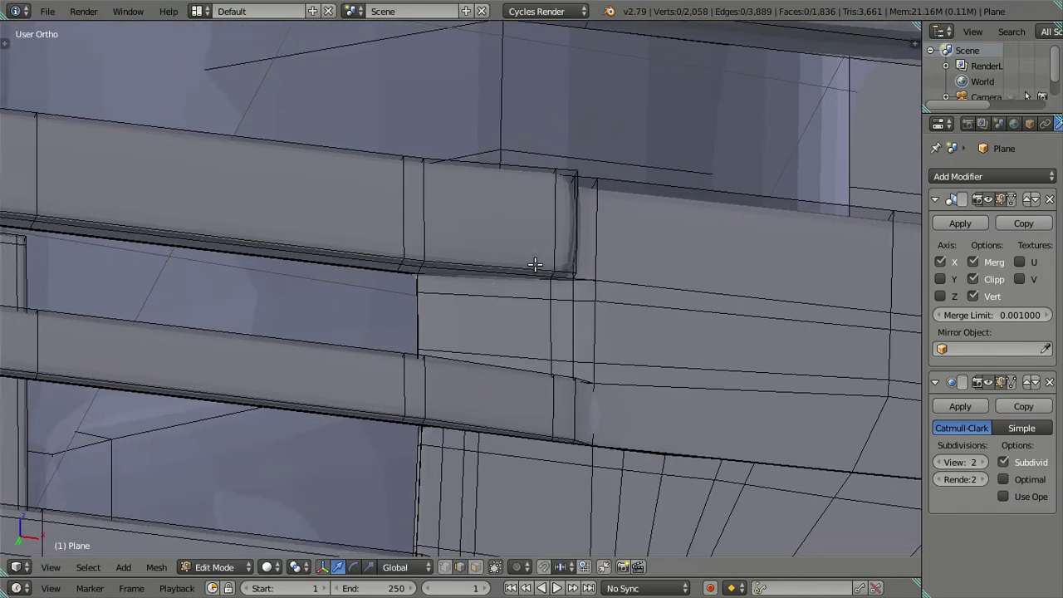
scroll(539, 259, "up", 1)
scroll(494, 268, "up", 1)
key("ctrl+r")
left_click(482, 93)
right_click(480, 94)
key("ctrl+r")
left_click(478, 291)
right_click(478, 291)
right_click(463, 87, "alt+shift")
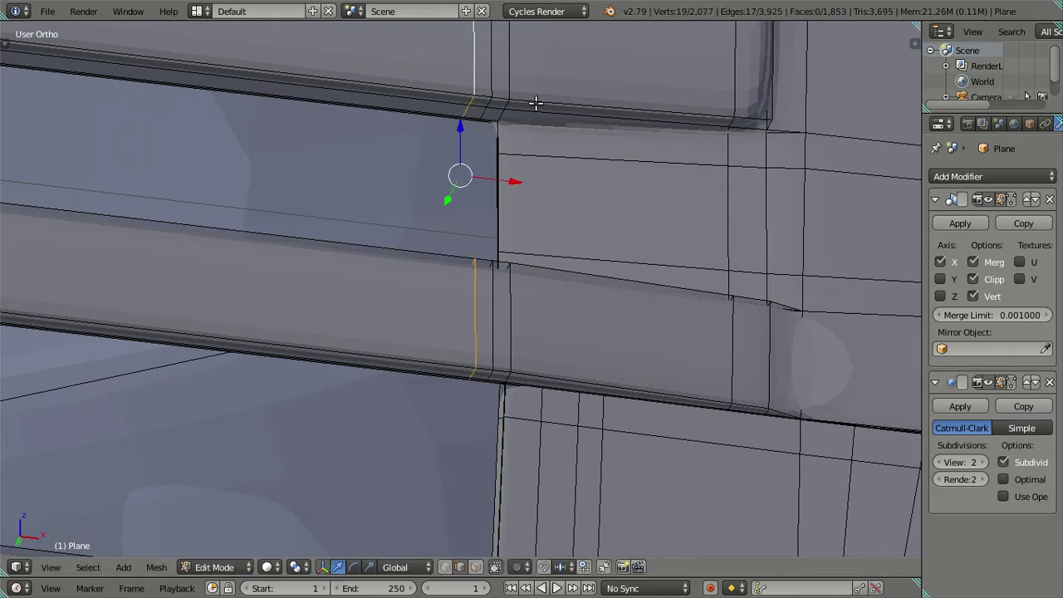
key("x")
left_click(568, 150)
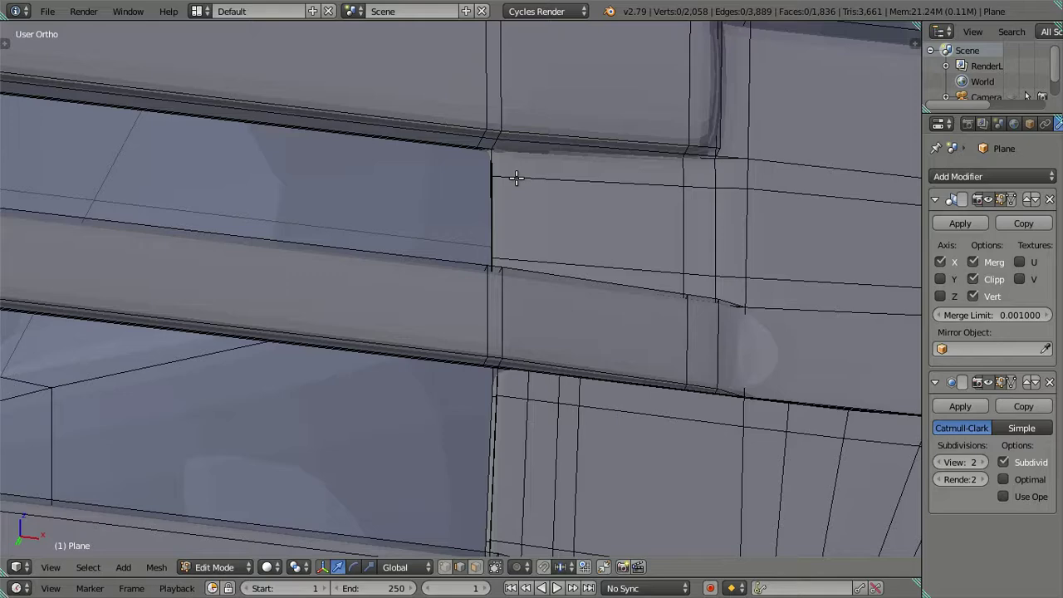
- Review the smoothed grille and lip panel in Object Mode
scroll(516, 178, "down", 5)
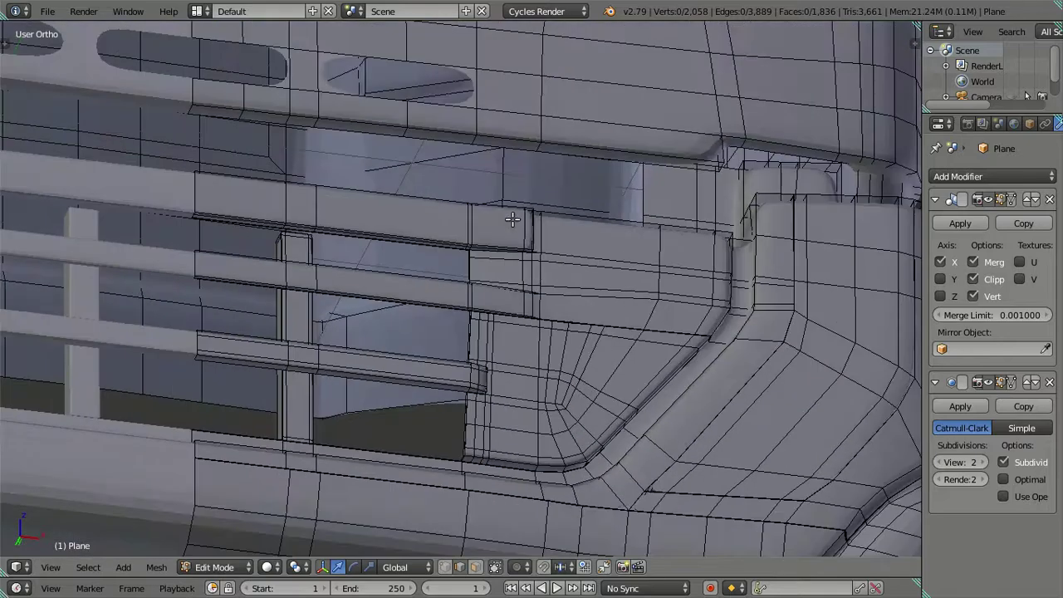
key("Tab")
scroll(507, 328, "up", 3)
scroll(490, 343, "up", 1)
mouse_move(486, 338)
middle_mouse_down()
mouse_move(432, 295)
mouse_move(425, 304)
mouse_move(465, 343)
middle_mouse_up()
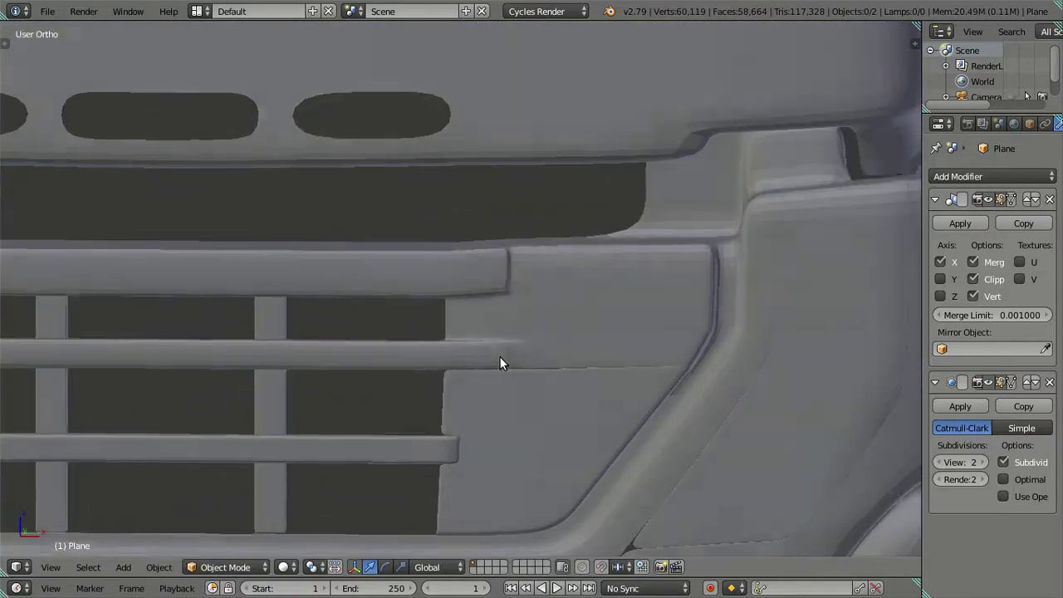
- Switch to the front view in wireframe over the reference photo, centred on the grille corner
key("KP_1")
key("z")
middle_click_drag(571, 286, 515, 310, "shift")
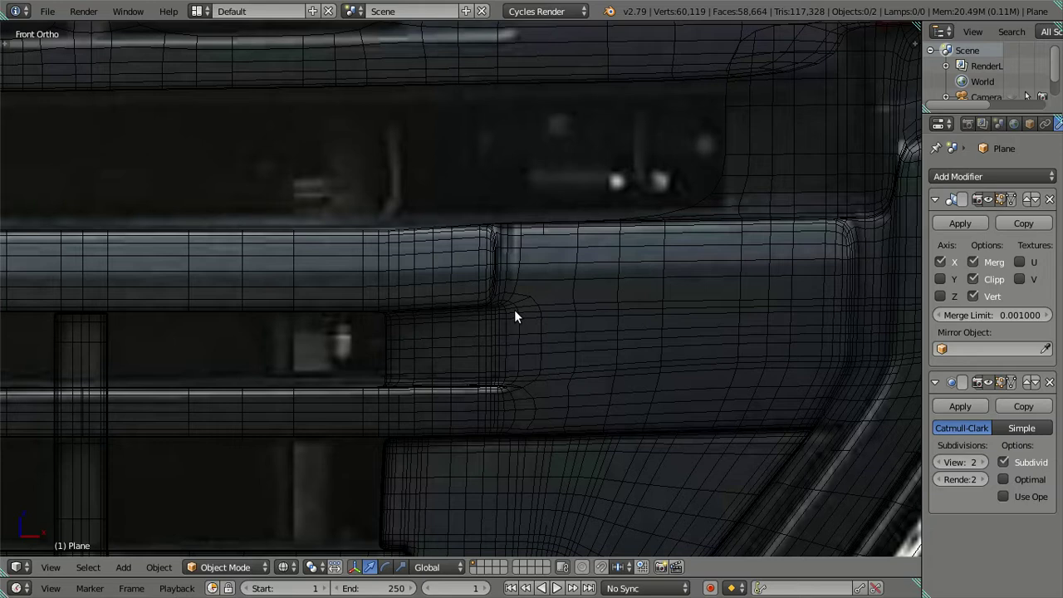
key("z")
key("z")
- Set the Subsurf View level to 0 and resume editing the mesh in solid shading
left_click(938, 462)
left_click(938, 462)
middle_click_drag(742, 373, 638, 379, "shift")
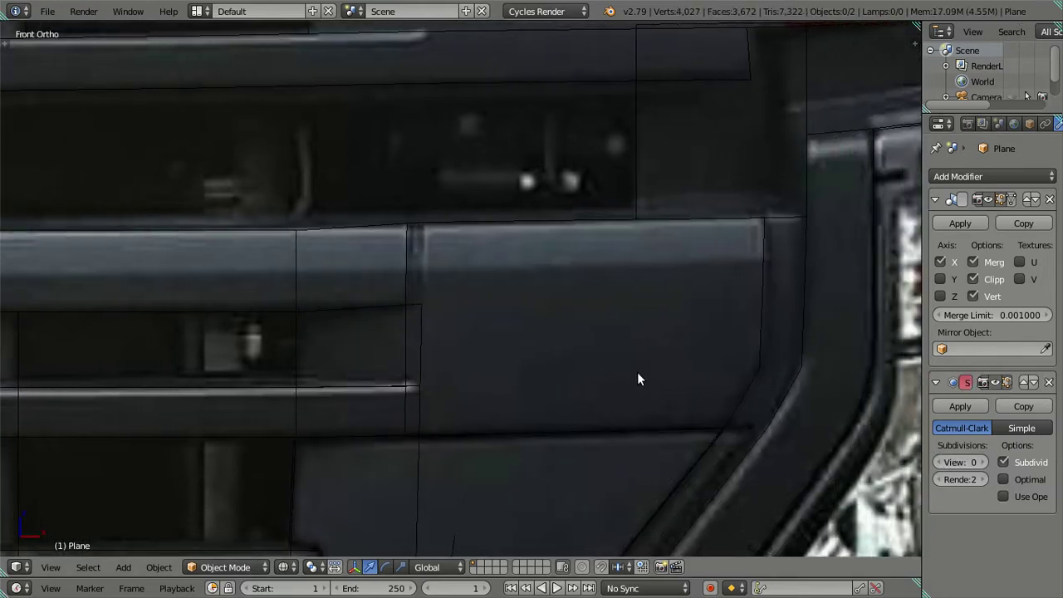
scroll(637, 379, "down", 1)
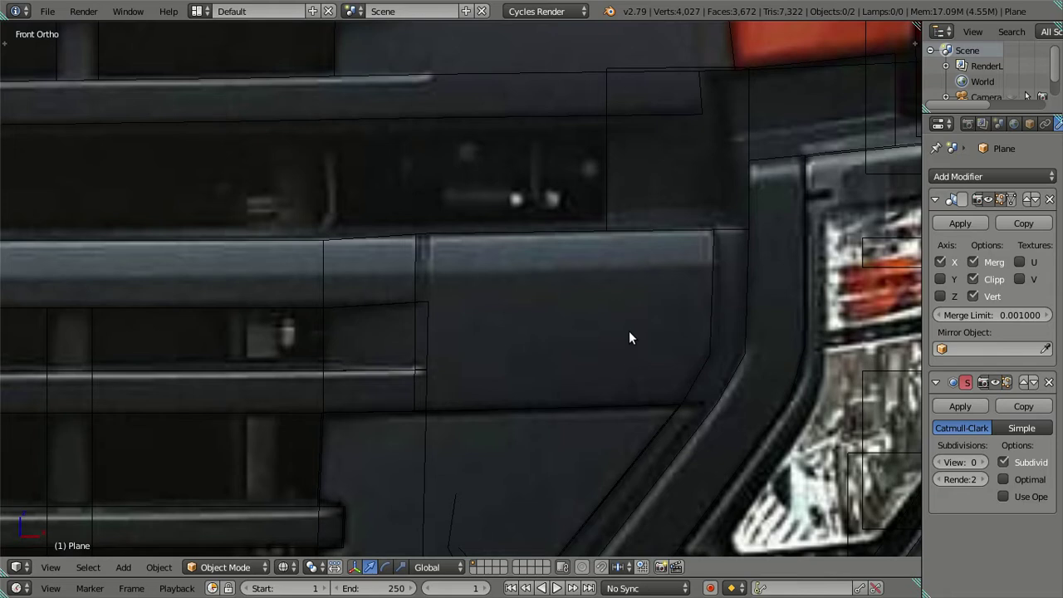
key("z")
key("Tab")
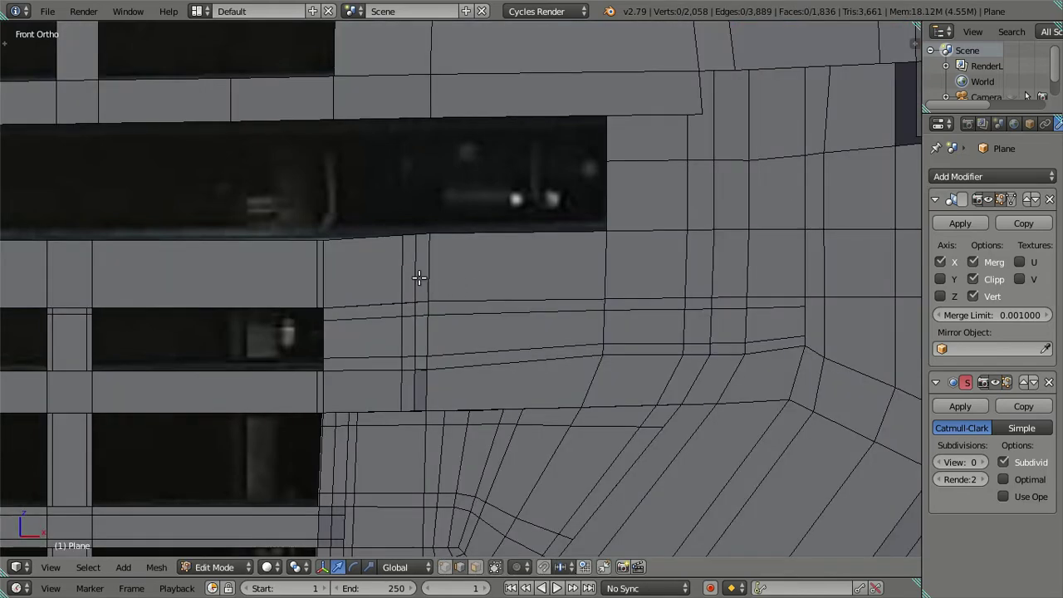
- Add a horizontal loop cut across the grille bar and lower its vertices slightly
key("ctrl+r")
left_click(422, 266)
left_click(493, 275)
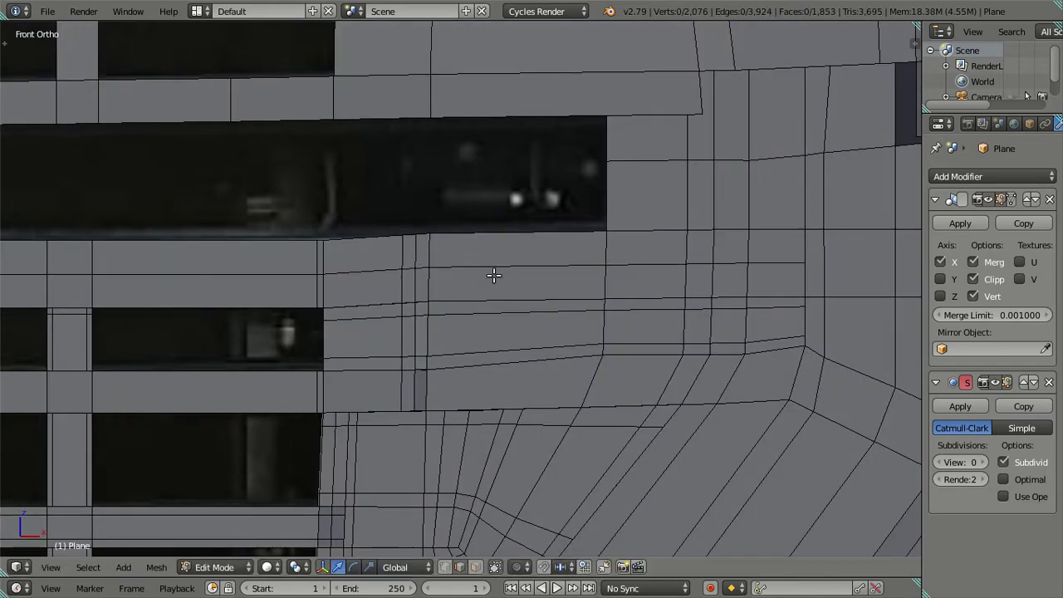
key("z")
scroll(464, 291, "up", 2)
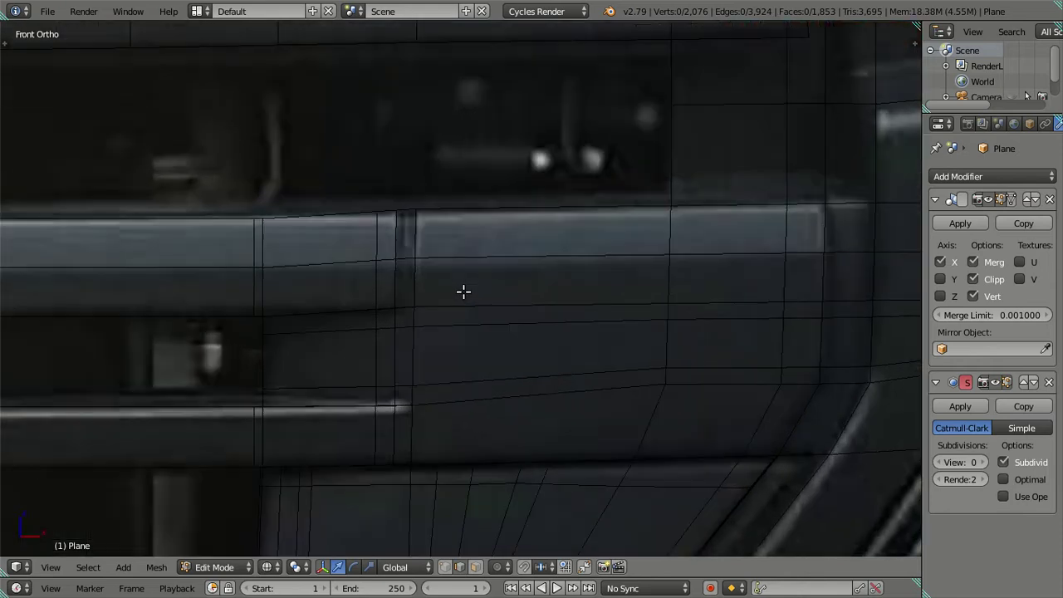
scroll(417, 295, "up", 1)
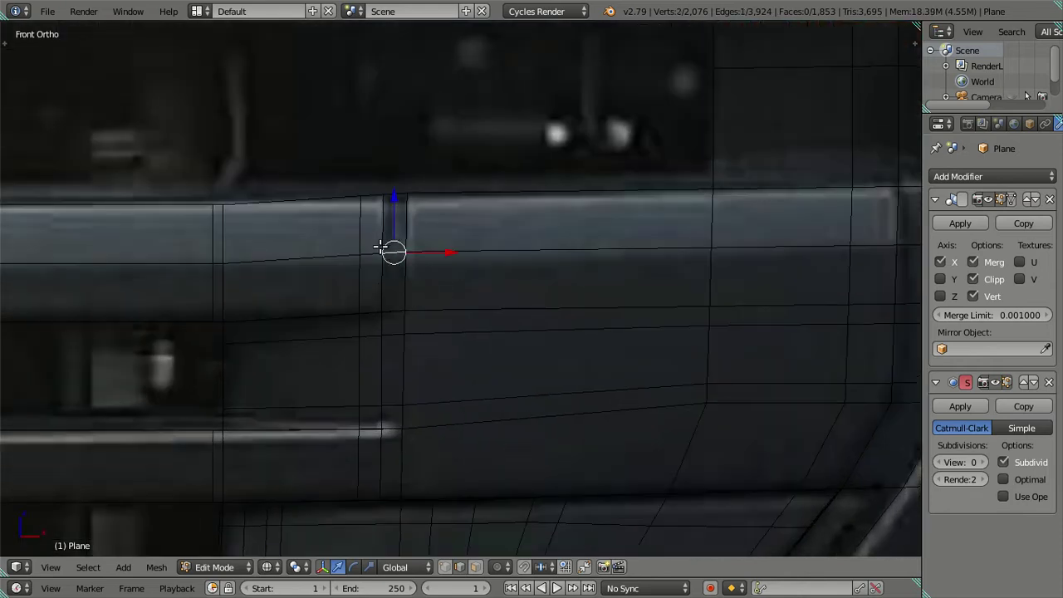
left_click_drag(386, 197, 392, 201)
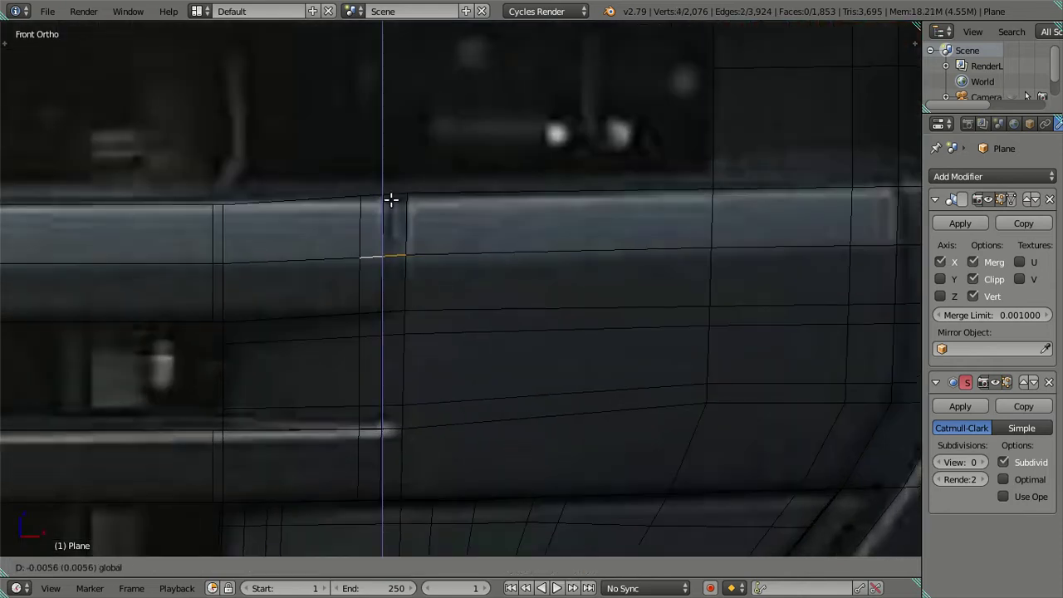
key("a")
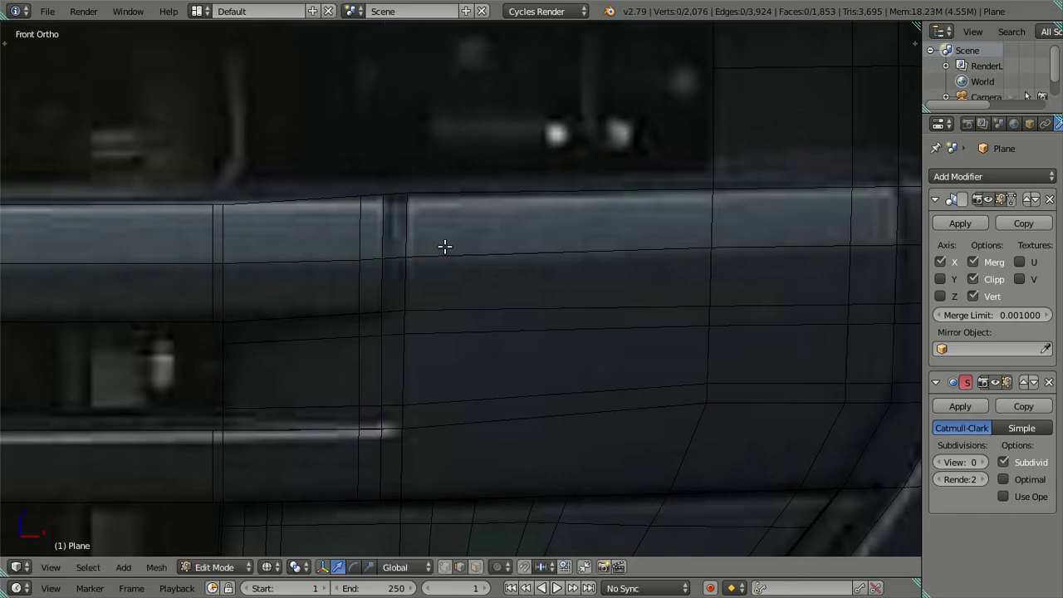
- Select two edges of the new loop near the bumper corner and drop them slightly
scroll(615, 280, "down", 2)
scroll(534, 294, "down", 1)
middle_click_drag(535, 294, 593, 290, "shift")
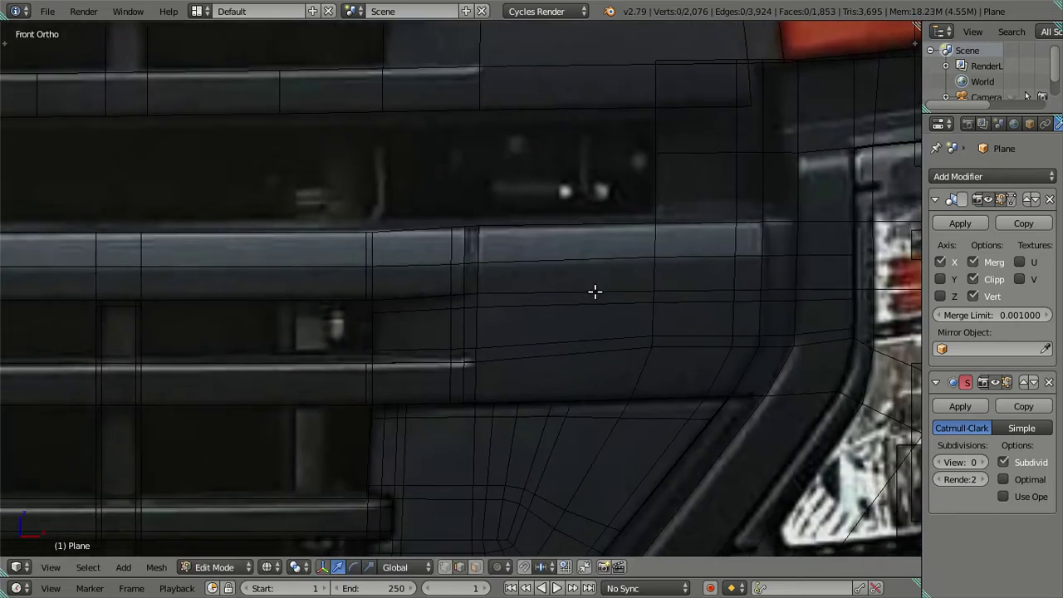
scroll(593, 290, "up", 3)
right_click(527, 238)
middle_click_drag(704, 238, 423, 312, "shift")
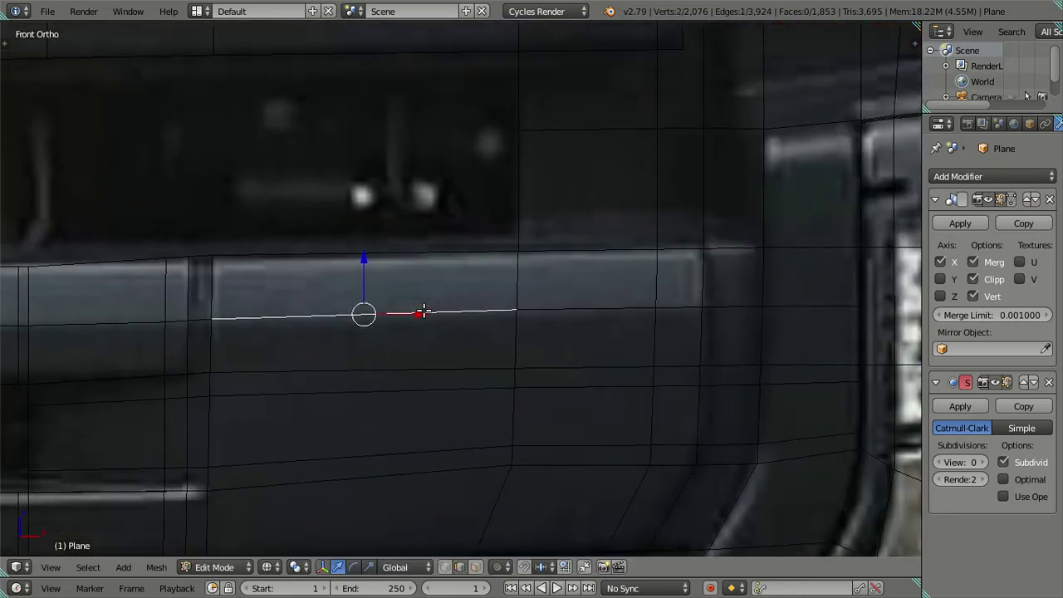
right_click(564, 302, "shift")
left_click_drag(457, 257, 461, 258)
key("a")
- Check the grille bar groove against the reference from the front and in 3D
mouse_move(461, 258)
middle_mouse_down()
mouse_move(398, 341)
mouse_move(452, 357)
mouse_move(537, 332)
middle_mouse_up()
key("KP_1")
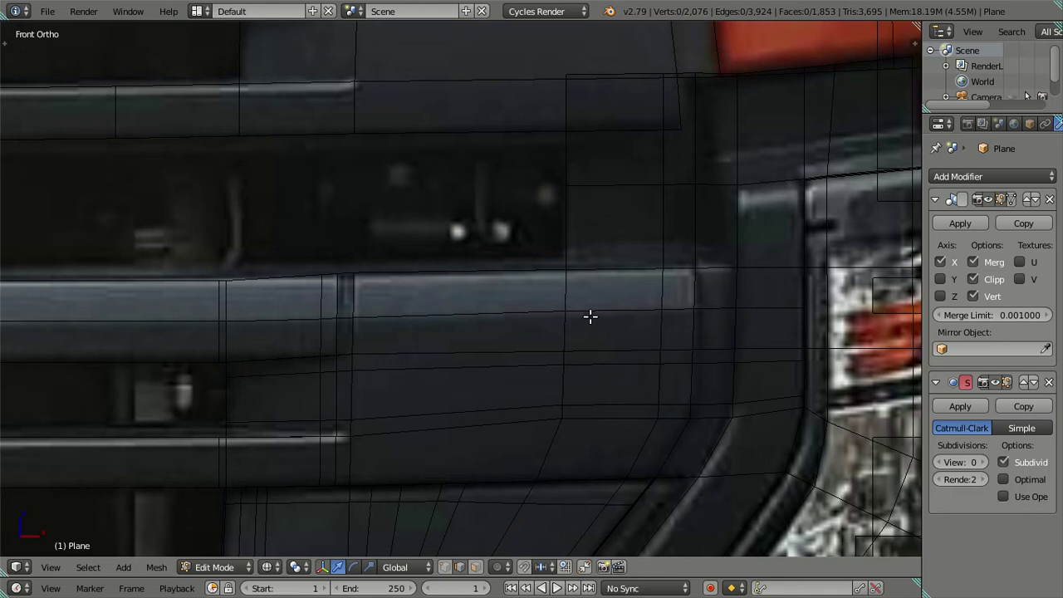
scroll(336, 346, "down", 3)
scroll(500, 352, "up", 2)
mouse_move(511, 340)
middle_mouse_down()
mouse_move(527, 368)
mouse_move(692, 351)
middle_mouse_up()
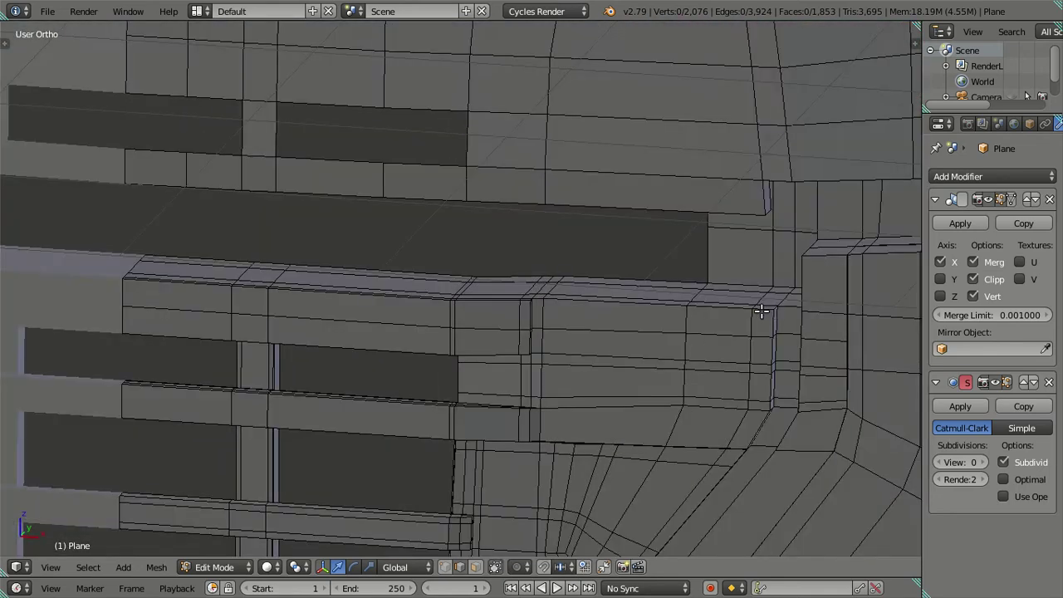
- Select the full edge loop along the grille bar's top edge
middle_click_drag(205, 290, 194, 352)
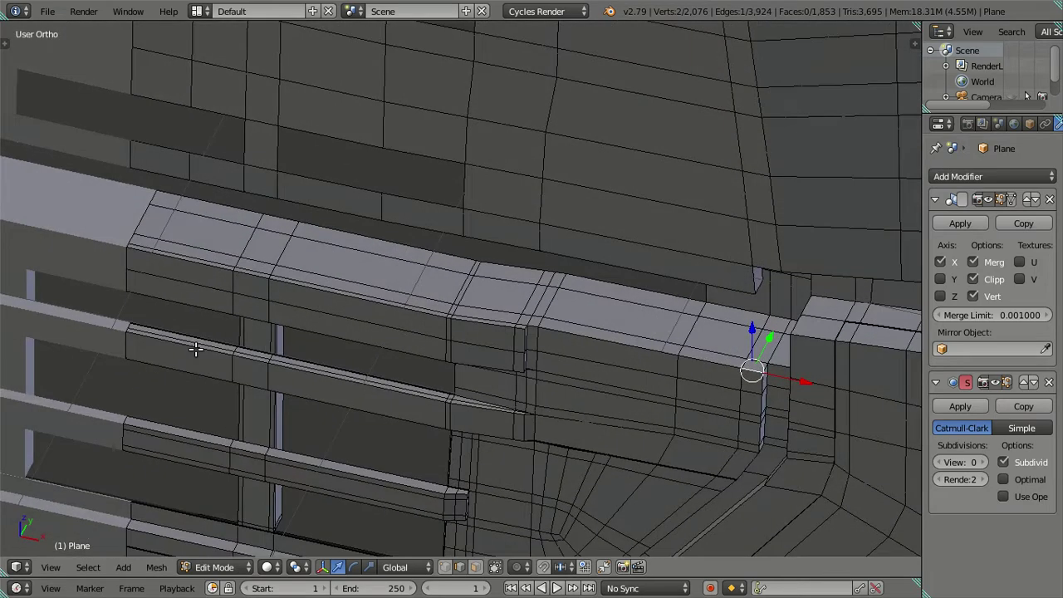
scroll(213, 368, "up", 3)
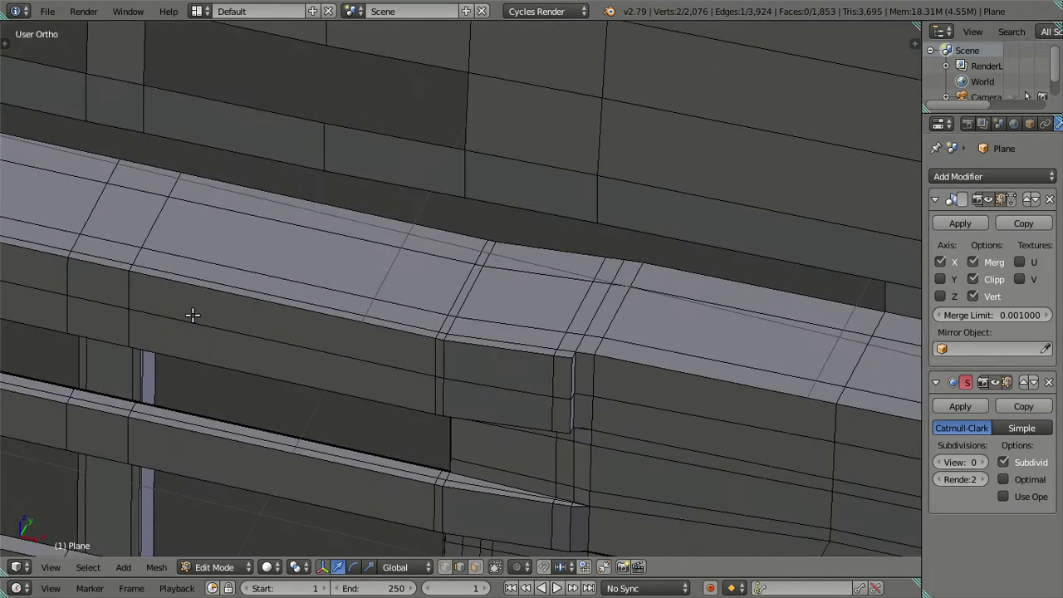
scroll(137, 265, "down", 2)
middle_click_drag(147, 269, 152, 276)
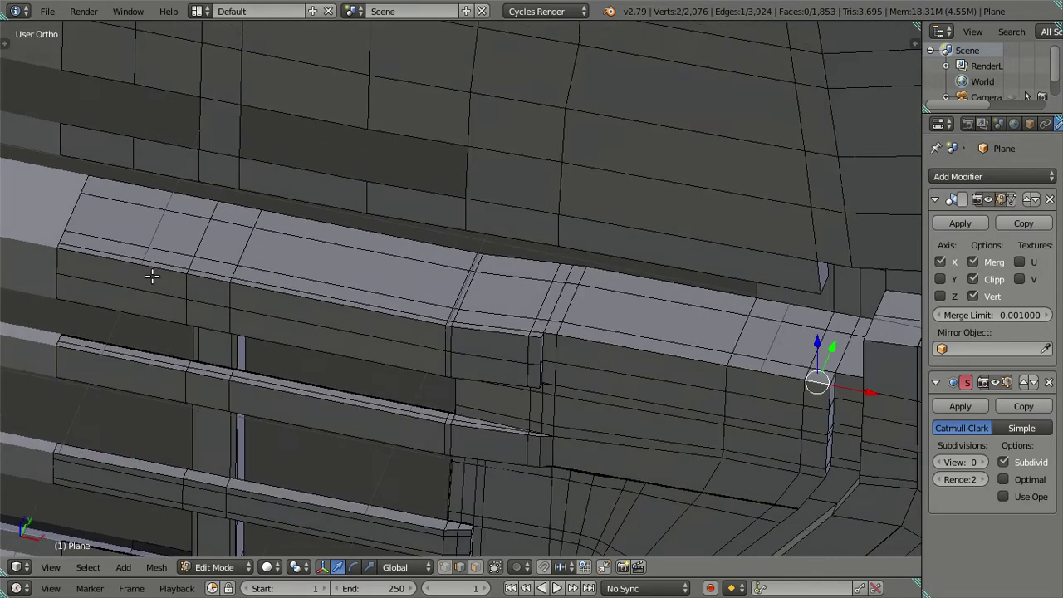
right_click(141, 258, "alt")
key("KP_Decimal")
right_click(612, 390, "shift")
right_click(388, 355, "shift")
scroll(325, 352, "down", 2)
right_click(151, 265, "alt+shift")
mouse_move(361, 325)
middle_mouse_down()
mouse_move(279, 296)
mouse_move(548, 357)
mouse_move(514, 321)
middle_mouse_up()
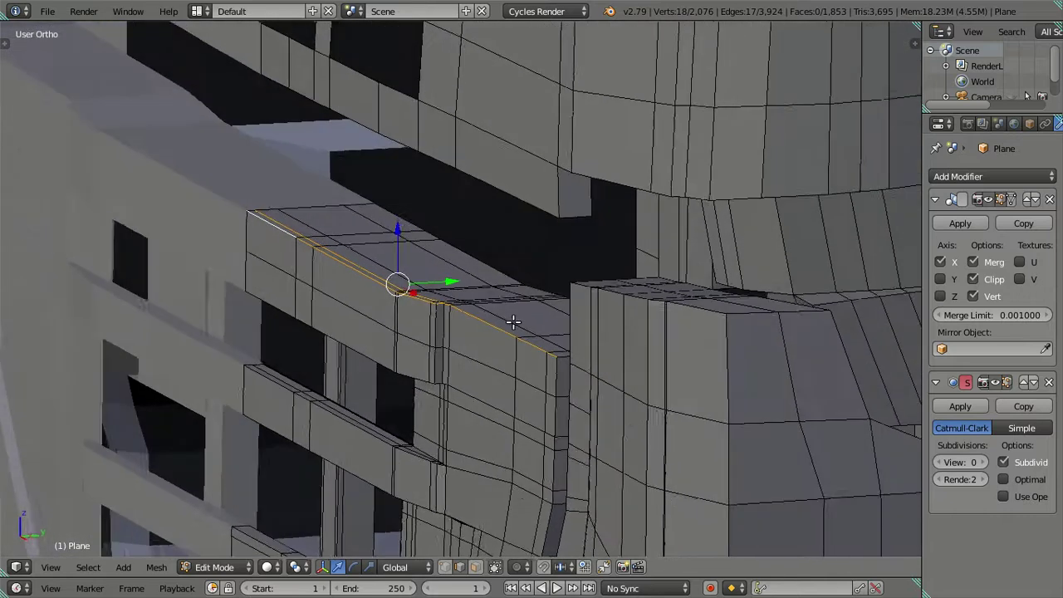
scroll(476, 310, "up", 3)
- Push the top edges back along Y and check the smoothed shape in Object Mode
key("g")
key("y")
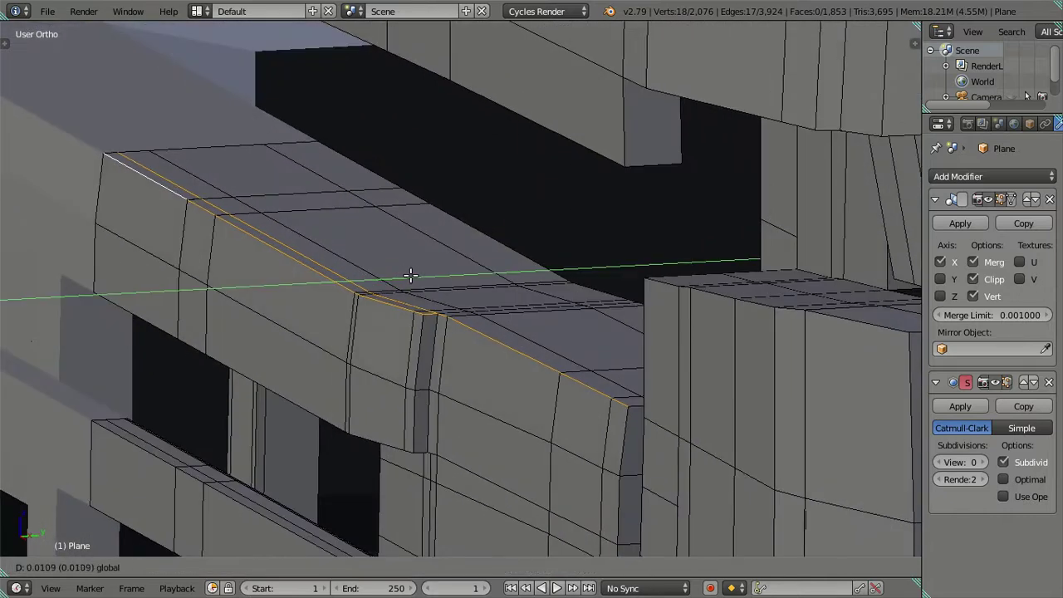
left_click(403, 275)
key("Tab")
mouse_move(432, 365)
middle_mouse_down()
mouse_move(512, 338)
mouse_move(595, 357)
middle_mouse_up()
middle_click_drag(699, 347, 482, 349)
key("Tab")
scroll(515, 333, "up", 2)
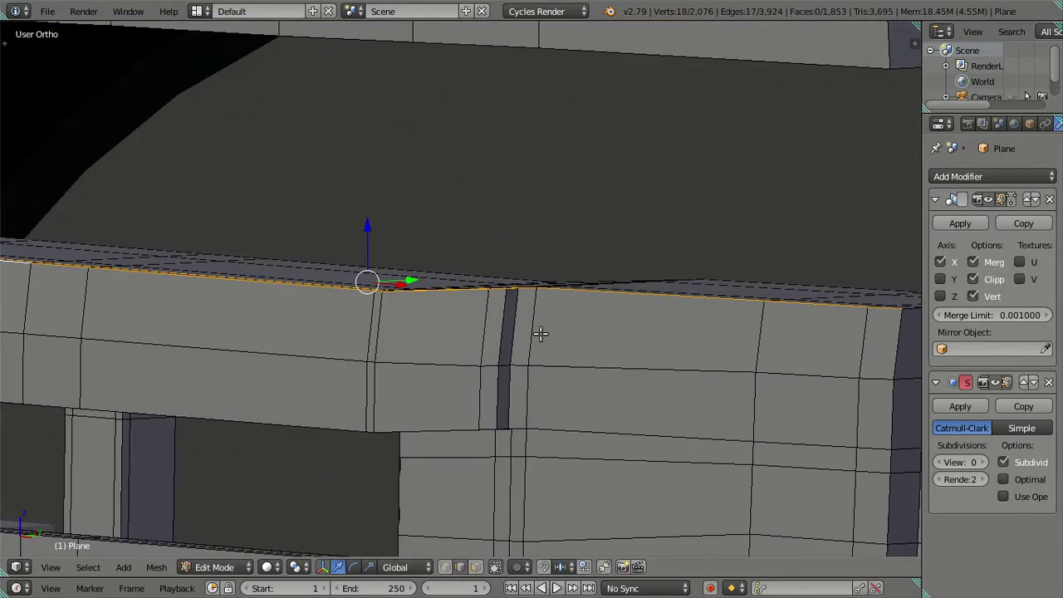
- Add a supporting loop cut lower on the bar face, redoing the misplaced first attempt
key("ctrl+r")
left_click(540, 340)
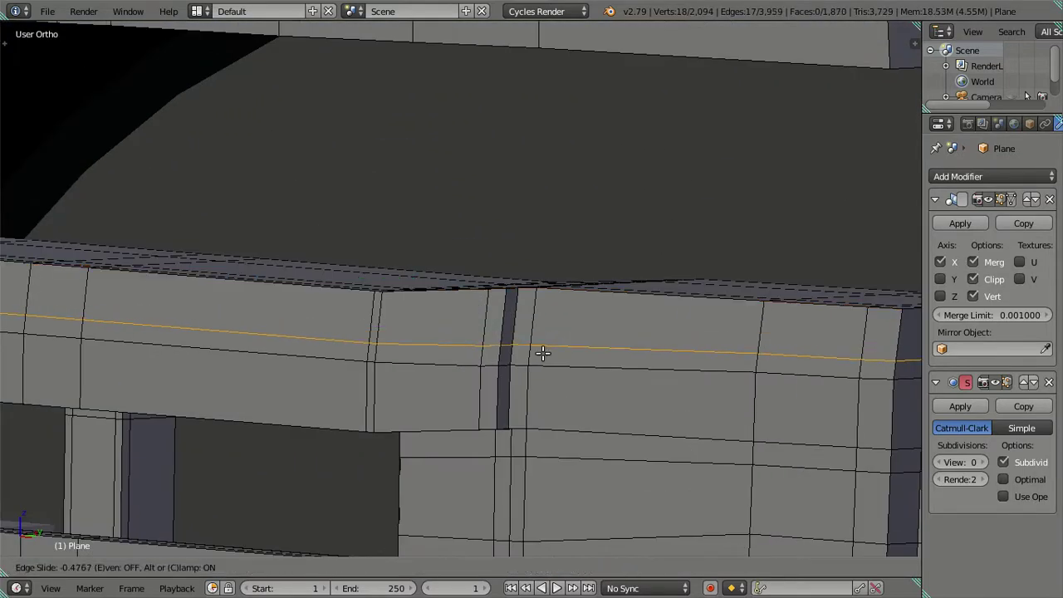
left_click(543, 353)
key("ctrl+z")
key("ctrl+r")
left_click(532, 406)
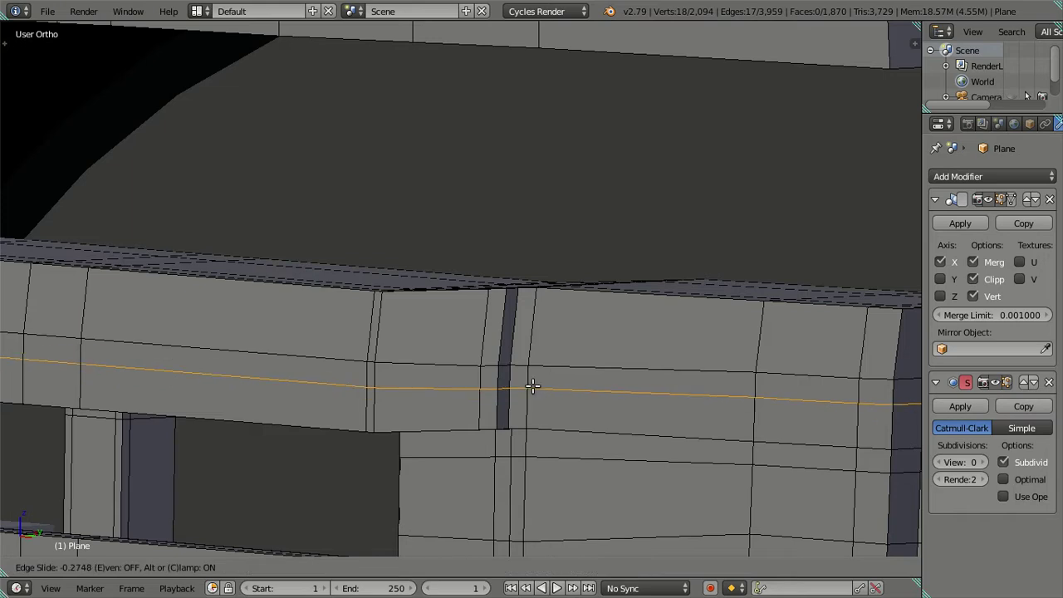
left_click(534, 378)
key("Tab")
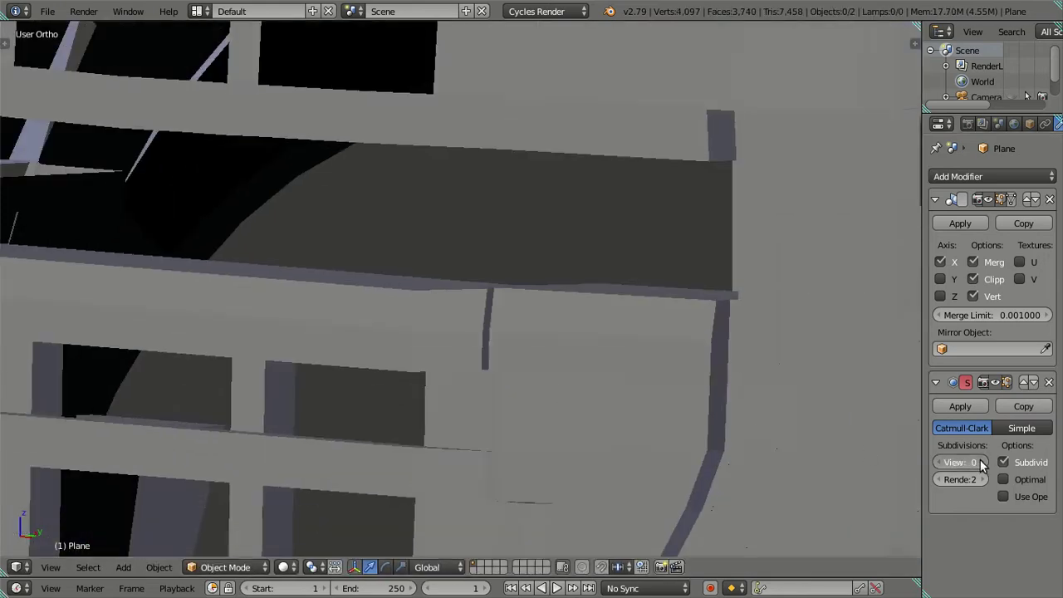
- Set the Subsurf View level to 2 and zoom onto the grille bar corner in Edit Mode
left_click(983, 463)
left_click(982, 463)
scroll(474, 384, "down", 3)
scroll(483, 381, "up", 2)
scroll(574, 361, "up", 2)
scroll(597, 356, "up", 1)
mouse_move(598, 356)
middle_mouse_down()
mouse_move(415, 387)
mouse_move(503, 334)
middle_mouse_up()
scroll(503, 335, "up", 2)
key("Tab")
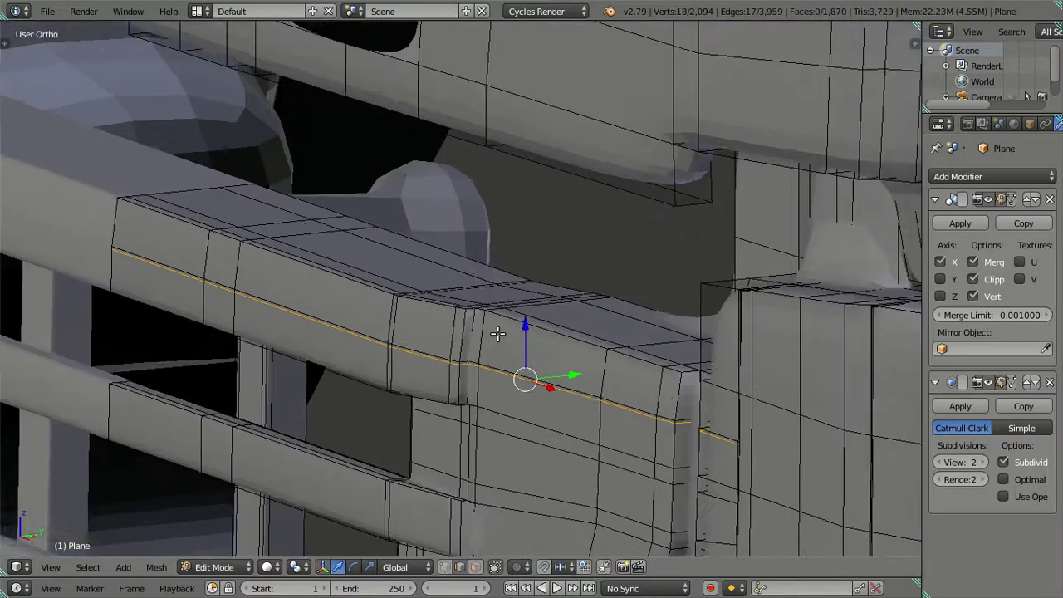
scroll(498, 333, "up", 1)
- Add a holding loop near the bar's top edge and check the smoothing
key("ctrl+r")
left_click(487, 335)
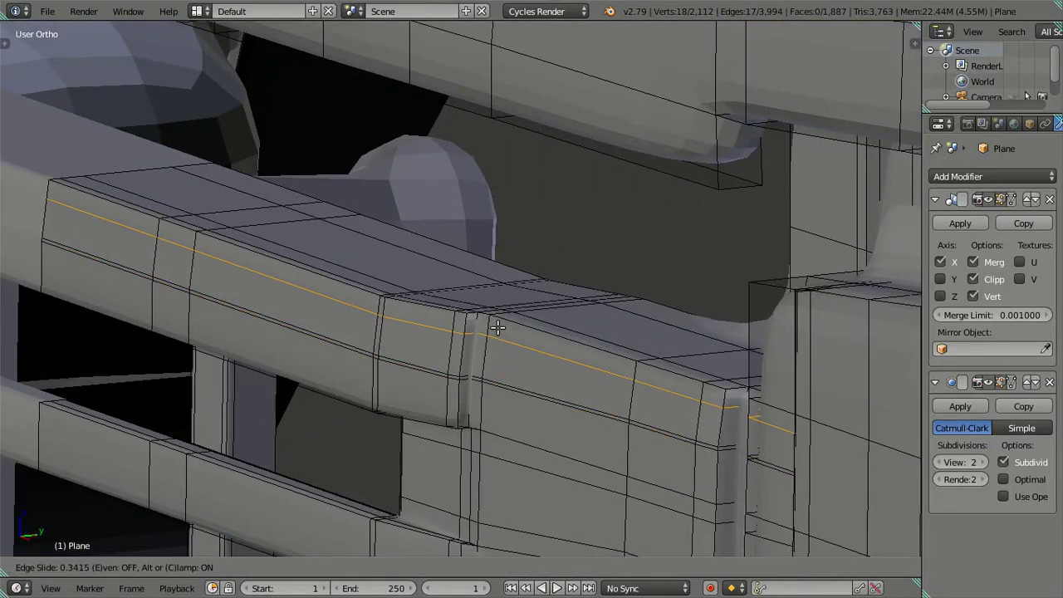
left_click(504, 319)
key("Tab")
mouse_move(499, 352)
middle_mouse_down()
mouse_move(474, 369)
mouse_move(575, 381)
mouse_move(647, 363)
mouse_move(566, 340)
mouse_move(498, 355)
mouse_move(499, 372)
middle_mouse_up()
scroll(497, 356, "up", 1)
key("Tab")
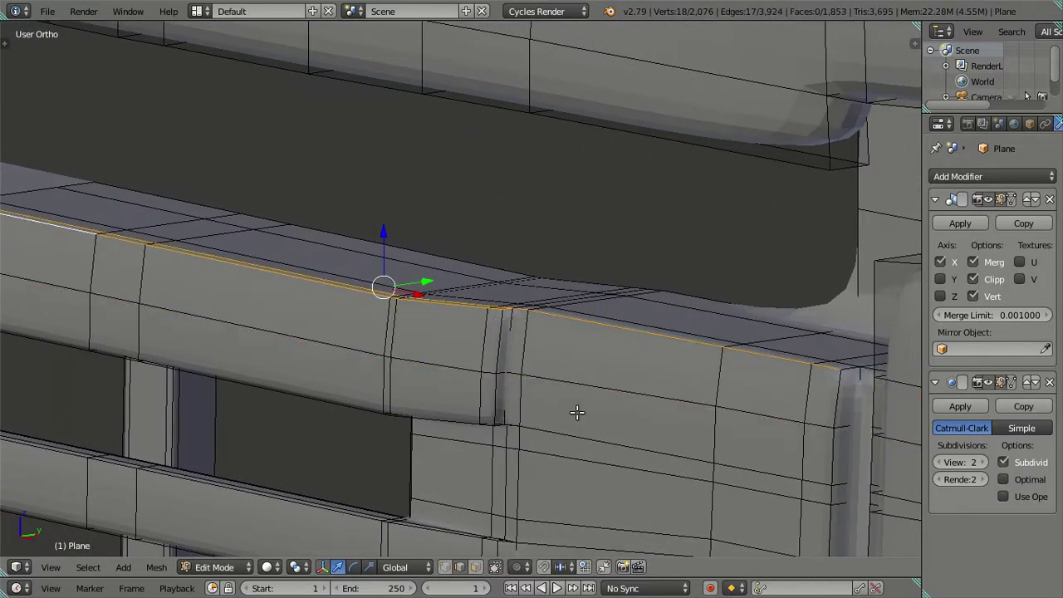
scroll(573, 407, "up", 2)
- Try a five-loop cut across the bar face, then remove those five loops
key("a")
key("ctrl+r")
scroll(565, 383, "up", 4)
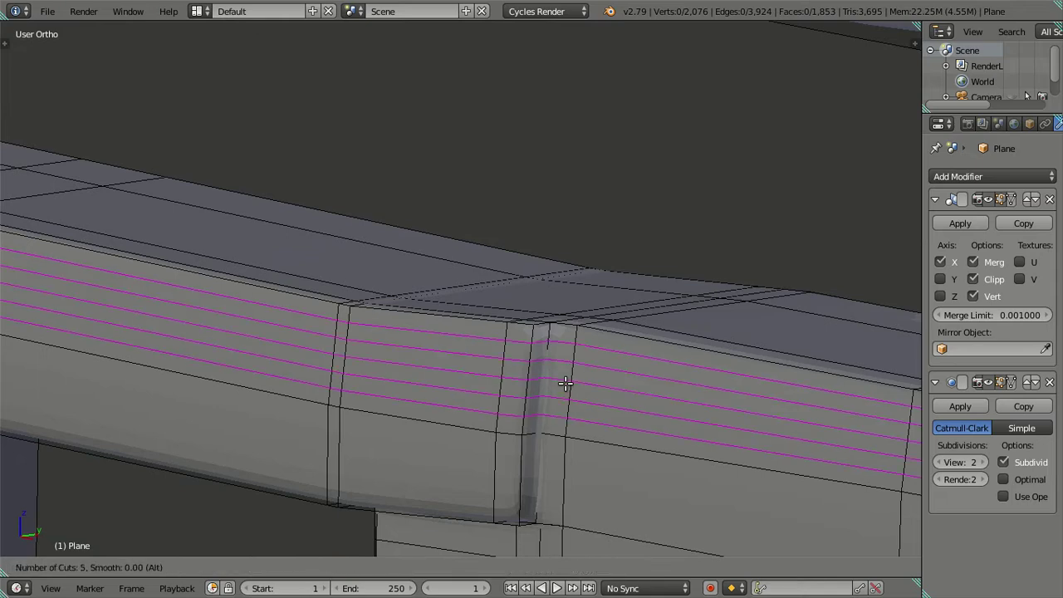
left_click(565, 383)
right_click(566, 388)
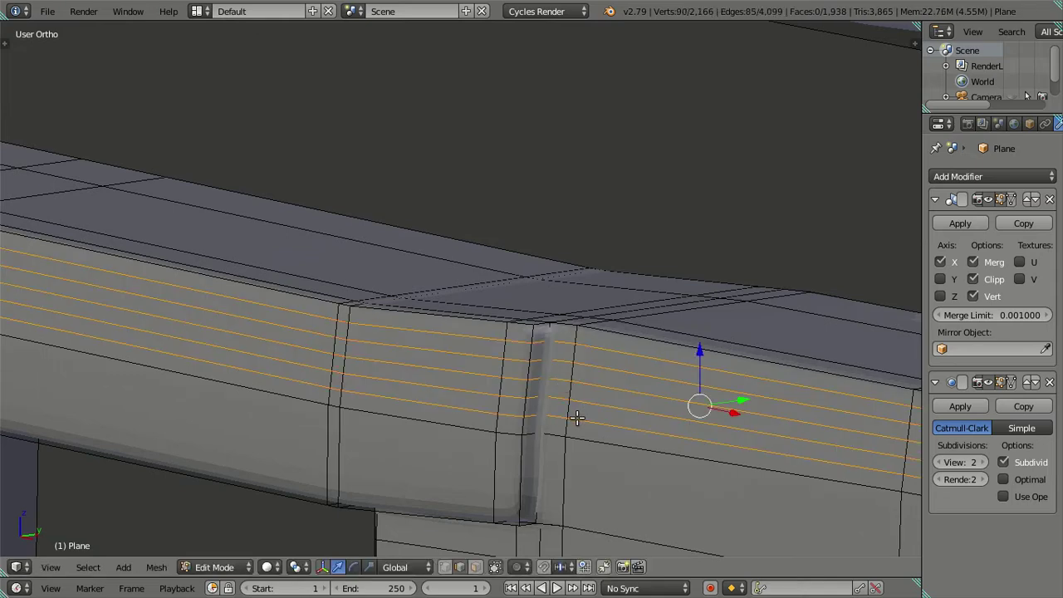
key("x")
left_click(602, 349)
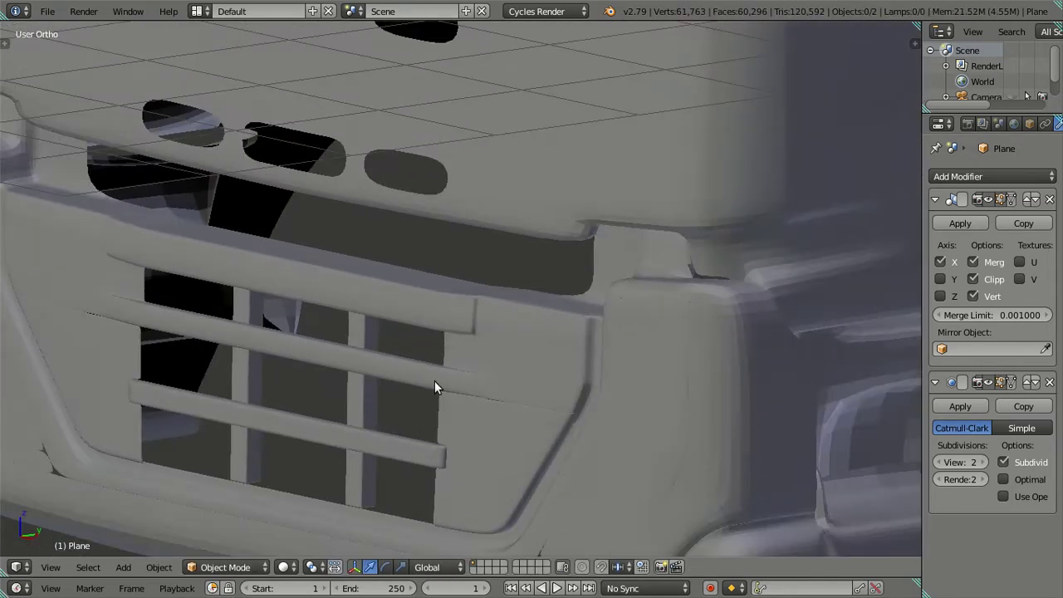
mouse_move(435, 381)
middle_mouse_down()
mouse_move(496, 402)
mouse_move(614, 368)
mouse_move(603, 320)
middle_mouse_up()
key("KP_1")
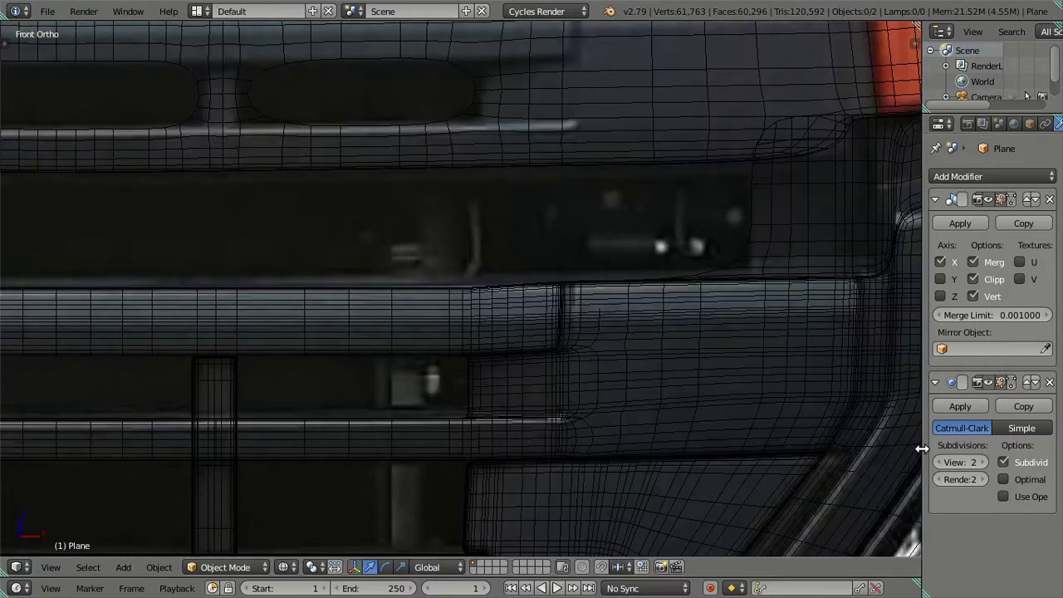
- Drop the subdivision preview to 0 and orbit around the mesh frame in Edit Mode with solid shading
double_click(939, 463)
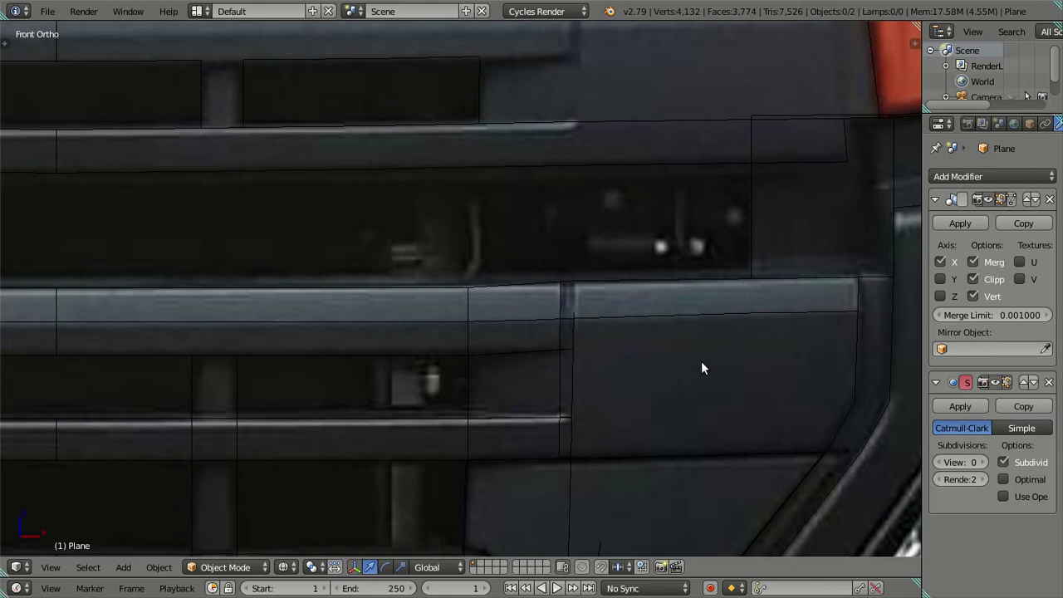
key("z")
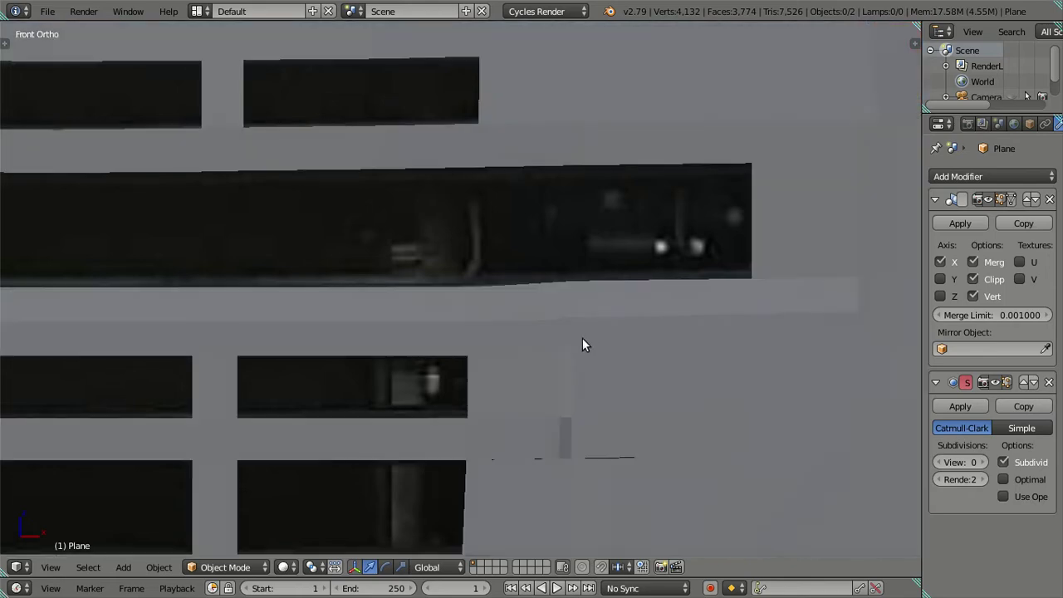
middle_click_drag(582, 344, 560, 368)
key("Tab")
mouse_move(556, 409)
middle_mouse_down()
mouse_move(532, 408)
mouse_move(527, 434)
mouse_move(525, 356)
middle_mouse_up()
scroll(525, 424, "up", 2)
scroll(525, 424, "up", 1)
mouse_move(546, 421)
middle_mouse_down()
mouse_move(558, 323)
mouse_move(576, 305)
mouse_move(601, 230)
mouse_move(631, 266)
mouse_move(487, 316)
mouse_move(524, 261)
mouse_move(472, 299)
mouse_move(634, 266)
mouse_move(566, 361)
mouse_move(532, 456)
mouse_move(451, 496)
mouse_move(424, 447)
mouse_move(416, 451)
mouse_move(427, 466)
mouse_move(487, 429)
mouse_move(589, 449)
mouse_move(637, 385)
mouse_move(653, 287)
mouse_move(653, 344)
mouse_move(676, 316)
mouse_move(657, 287)
mouse_move(456, 407)
middle_mouse_up()
scroll(486, 316, "up", 1)
scroll(456, 406, "down", 3)
- Check the grille at subdivision level 2 in Object Mode, then frame the grille corner in Front Ortho
key("Tab")
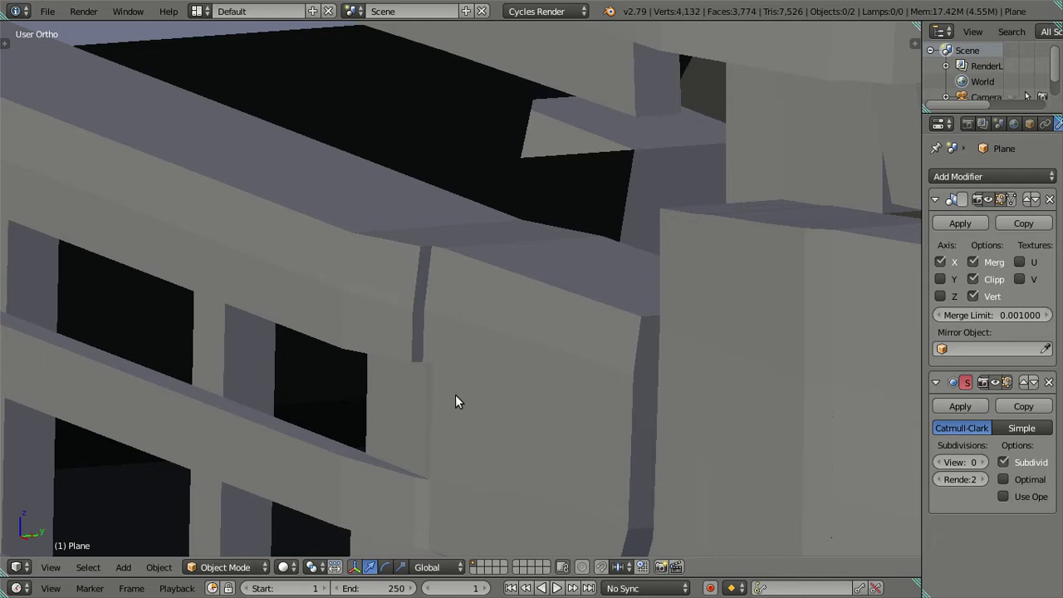
left_click(985, 462)
left_click(985, 462)
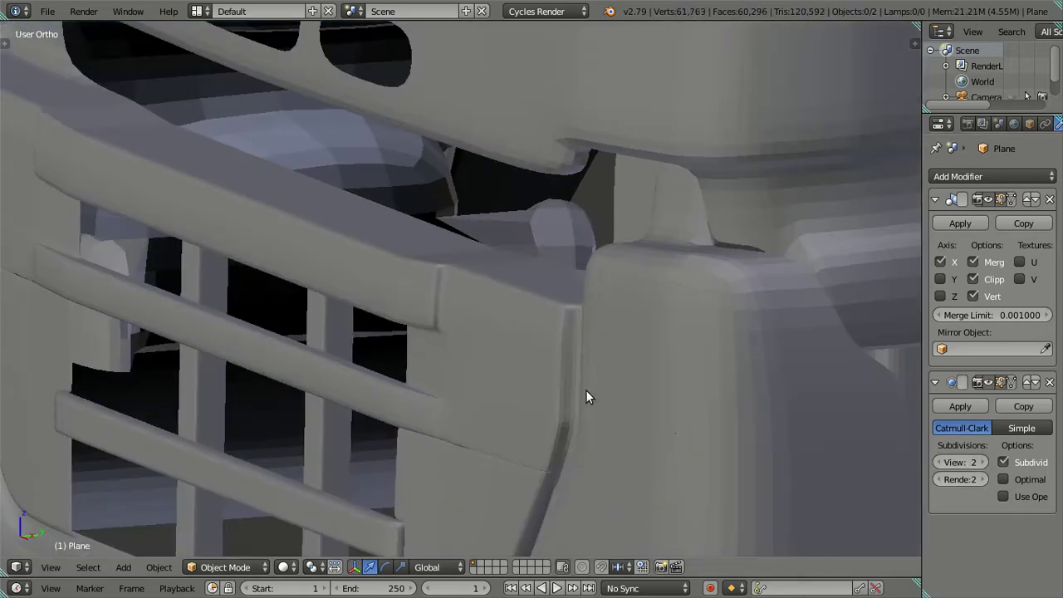
mouse_move(617, 424)
middle_mouse_down()
mouse_move(659, 431)
mouse_move(734, 374)
mouse_move(768, 365)
middle_mouse_up()
scroll(717, 359, "down", 3)
scroll(701, 371, "down", 2)
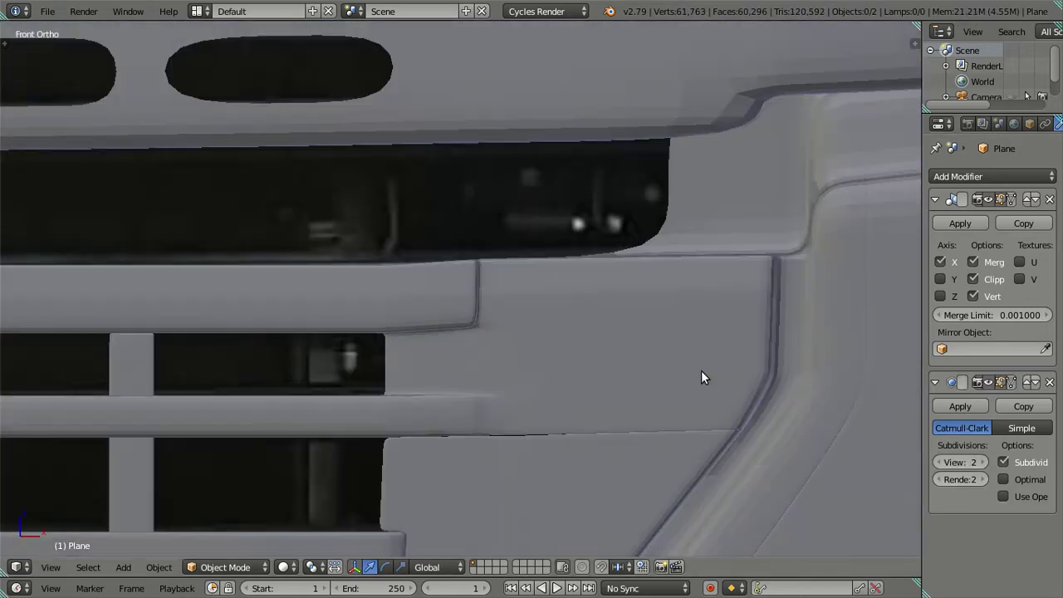
key("KP_1")
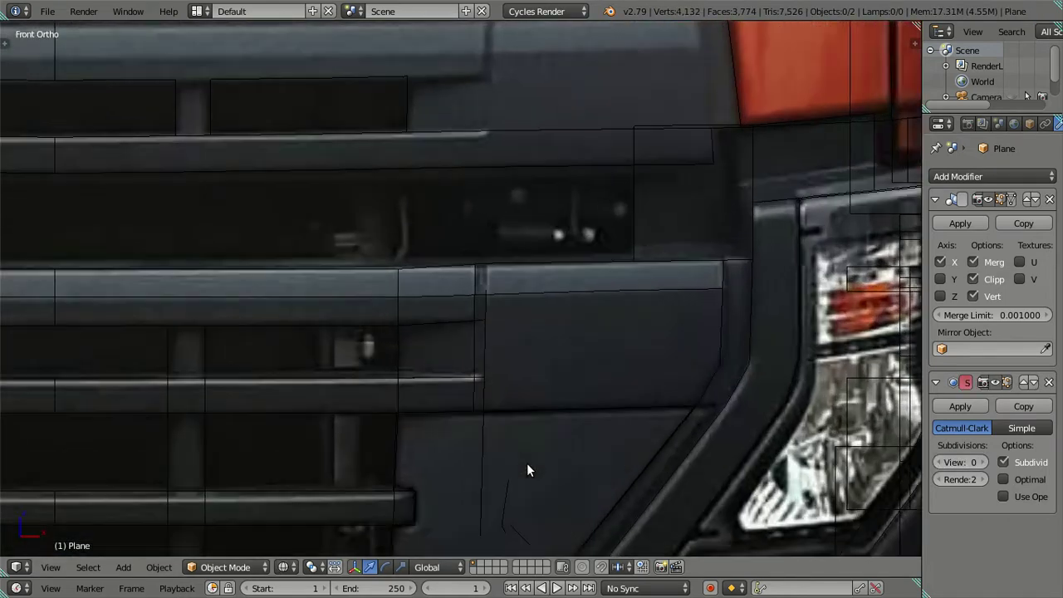
middle_click_drag(527, 463, 540, 424, "shift")
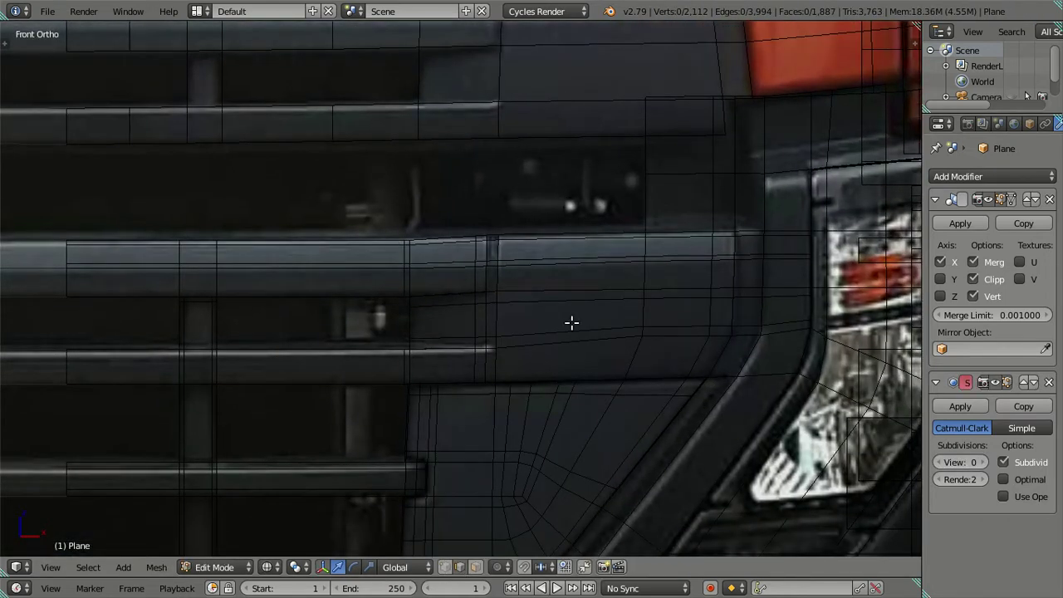
- Preview the lower bumper corner smoothed at subdivision level 2 in solid grey shading
scroll(571, 322, "down", 1)
scroll(498, 324, "down", 4)
scroll(437, 306, "up", 4)
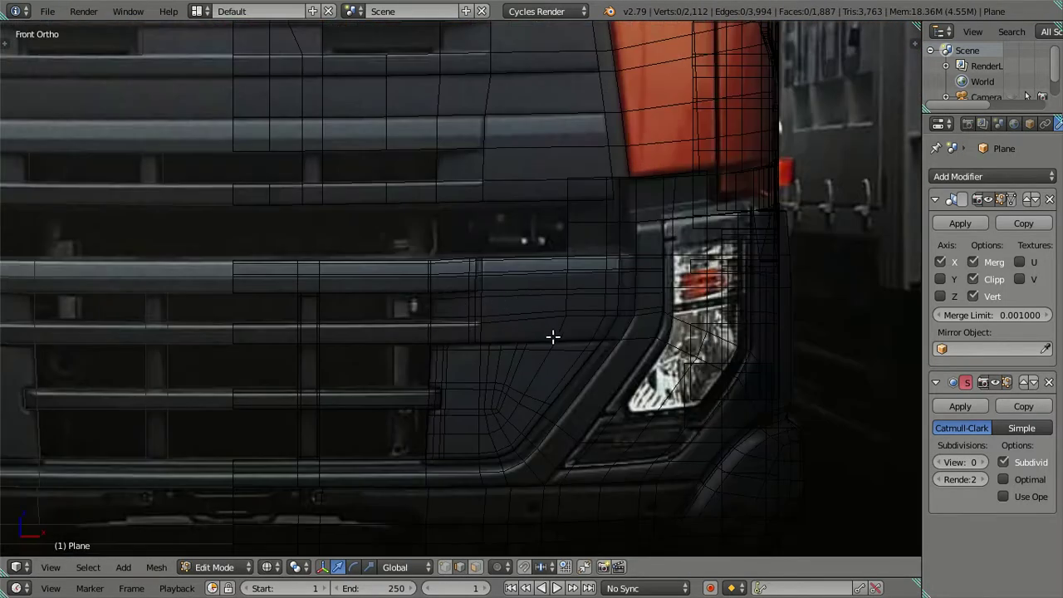
scroll(613, 390, "up", 2)
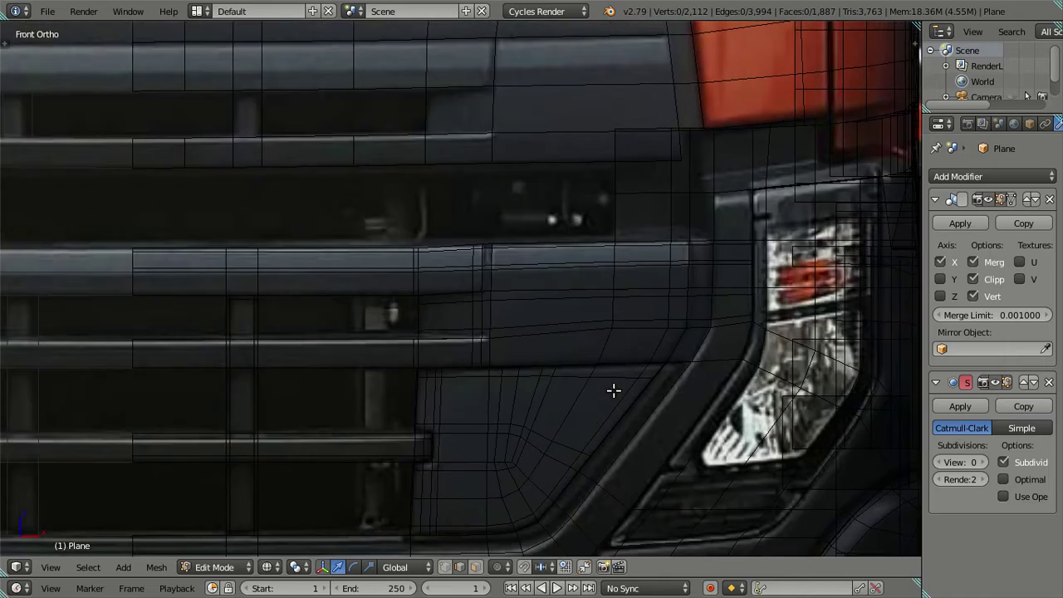
middle_click_drag(670, 397, 537, 311, "shift")
key("alt+z")
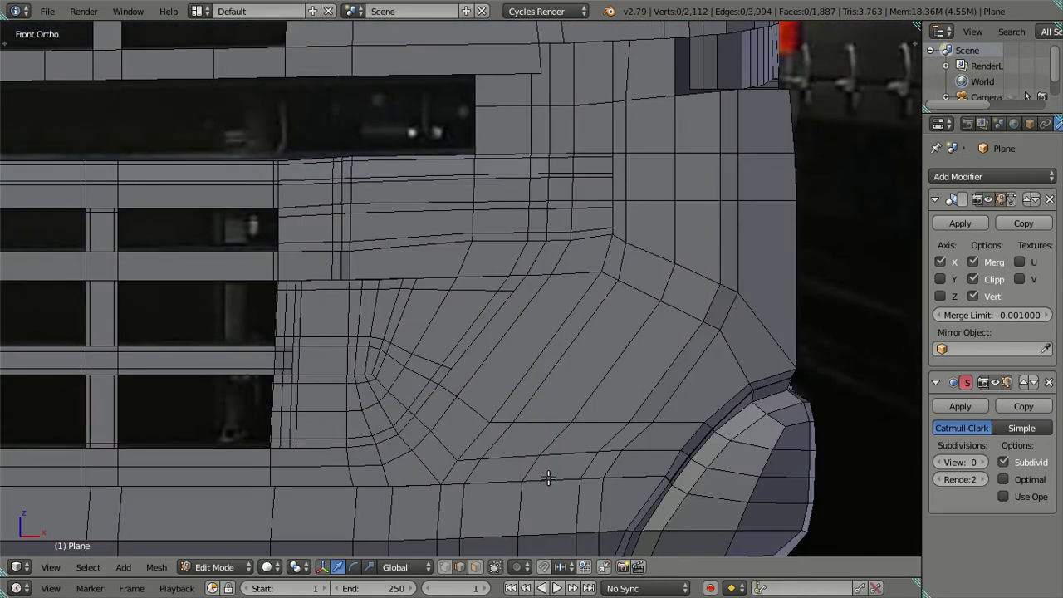
key("Tab")
scroll(540, 482, "up", 2)
middle_click_drag(530, 498, 575, 421, "shift")
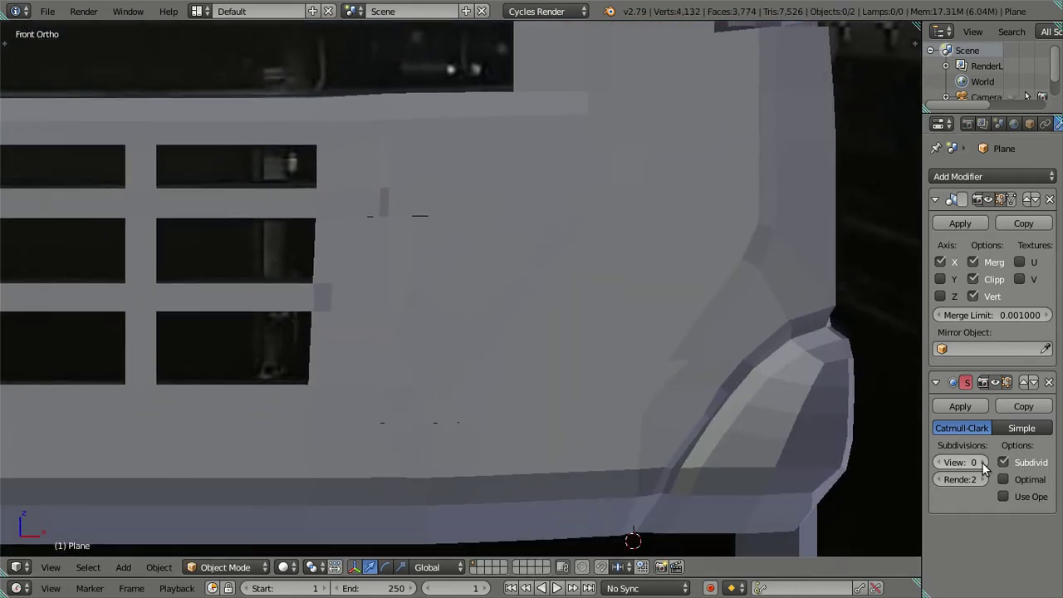
left_click(983, 463)
key("ctrl+2")
scroll(541, 373, "up", 1)
- Back in Edit Mode, select linked bumper regions to inspect them, then zoom onto the corner
key("Tab")
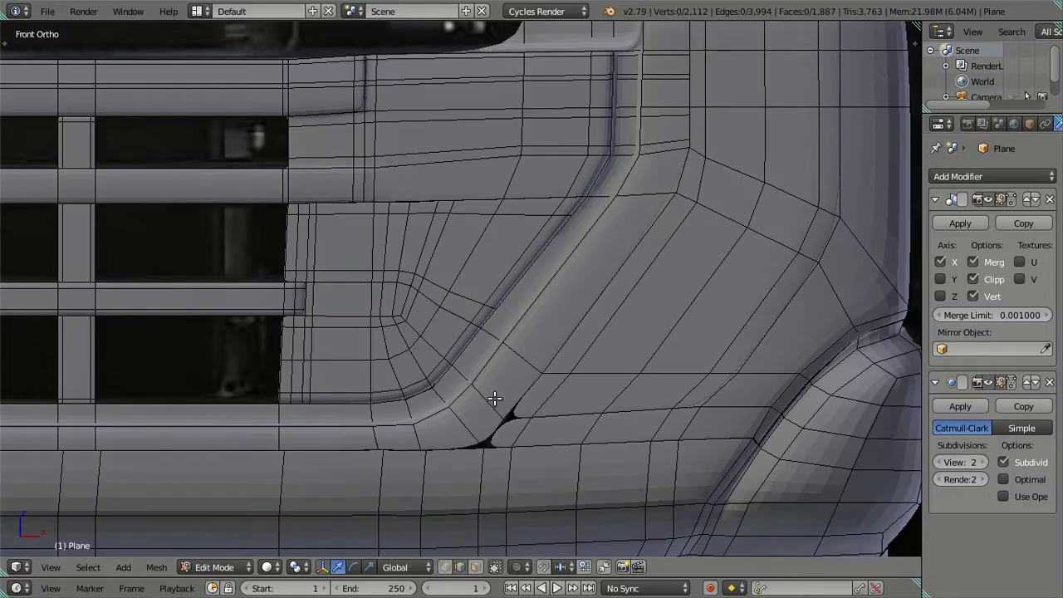
scroll(488, 398, "up", 1)
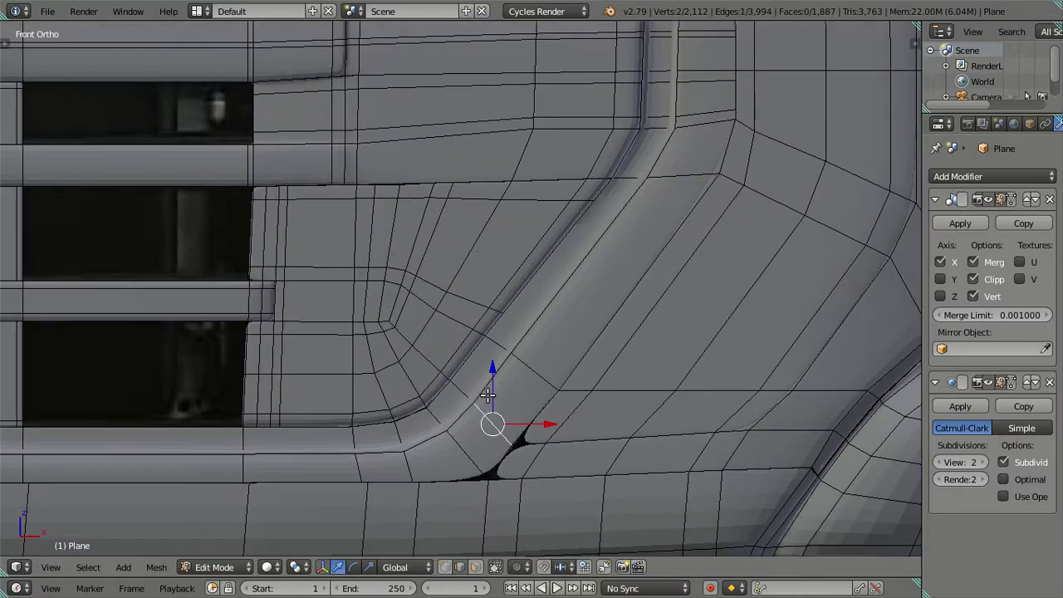
key("ctrl+l")
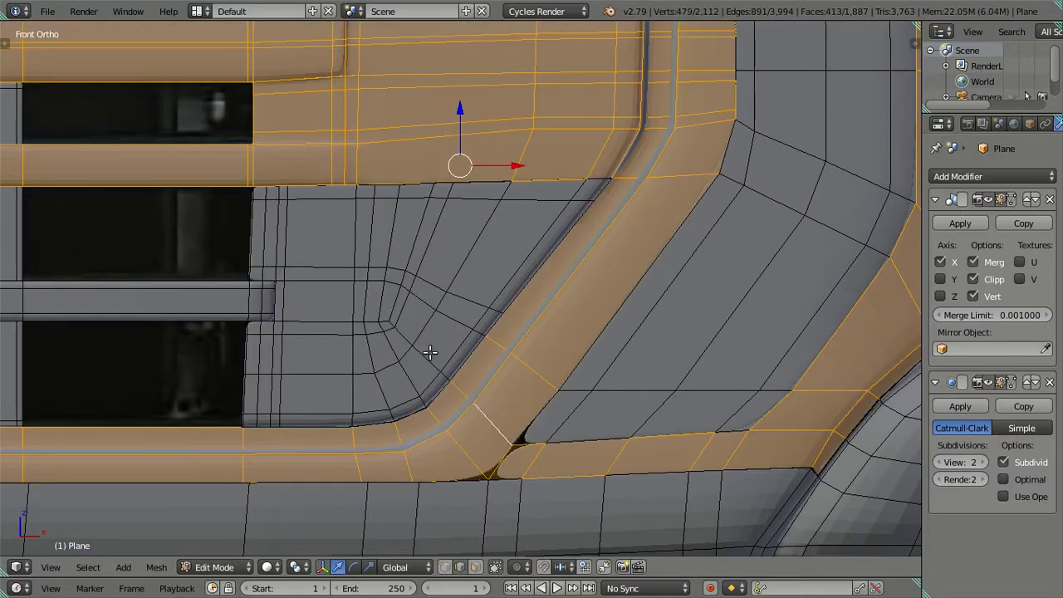
key("a")
middle_click_drag(557, 445, 567, 404, "shift")
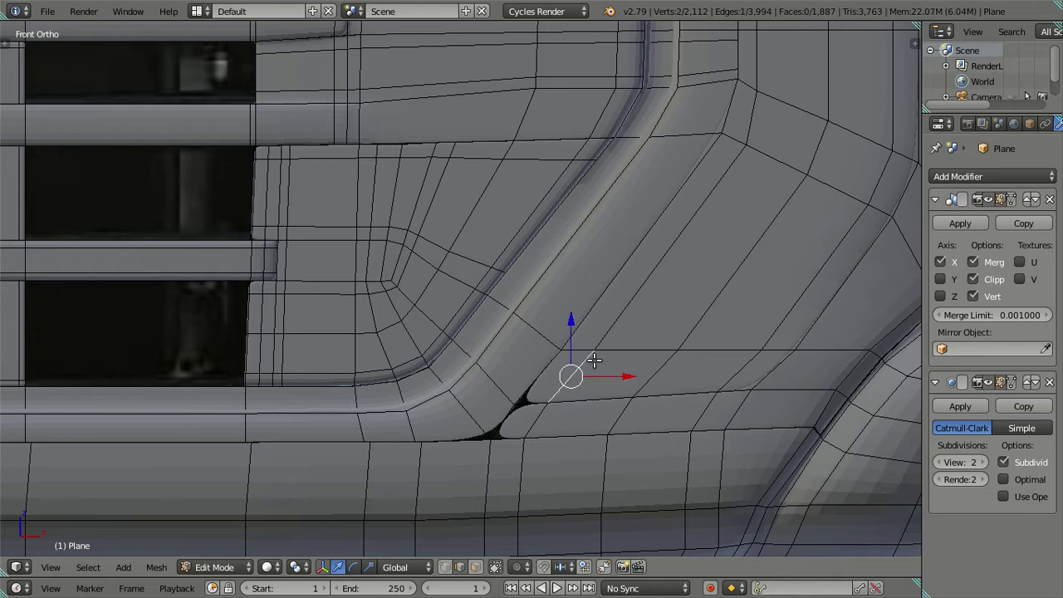
key("ctrl+l")
key("a")
scroll(588, 419, "up", 1)
scroll(588, 418, "up", 1)
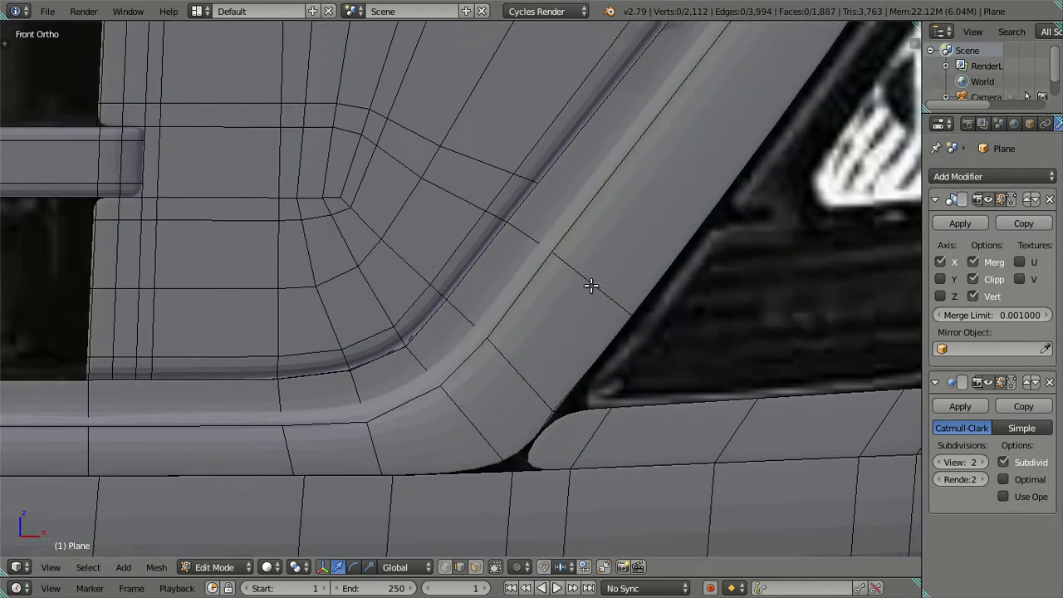
scroll(588, 419, "up", 2)
scroll(588, 419, "up", 2)
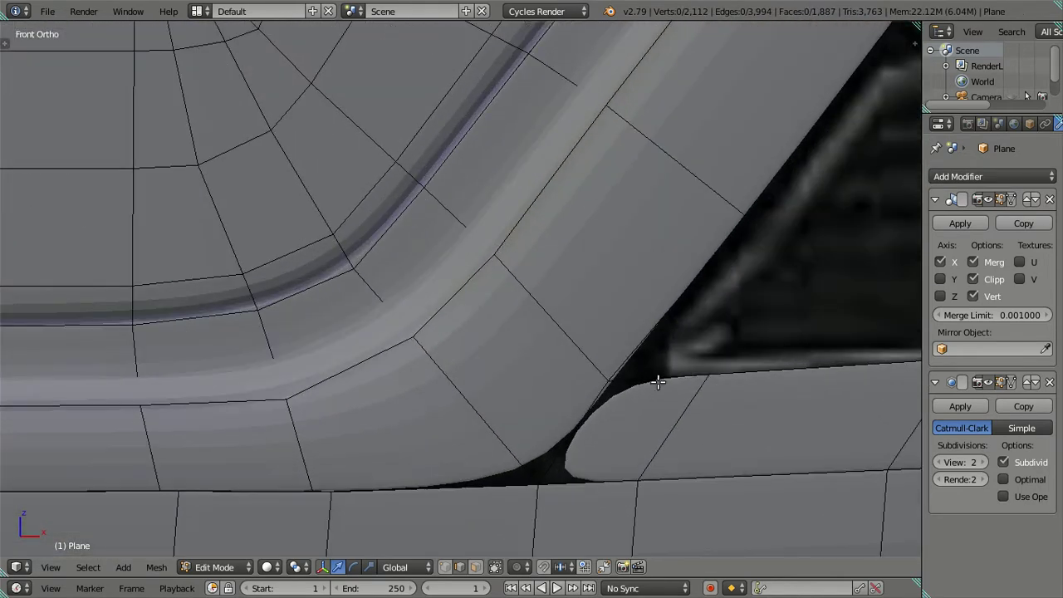
- Add five loop cuts across the bumper step, then dissolve them with Dissolve Edges
key("ctrl+r")
left_click(658, 382)
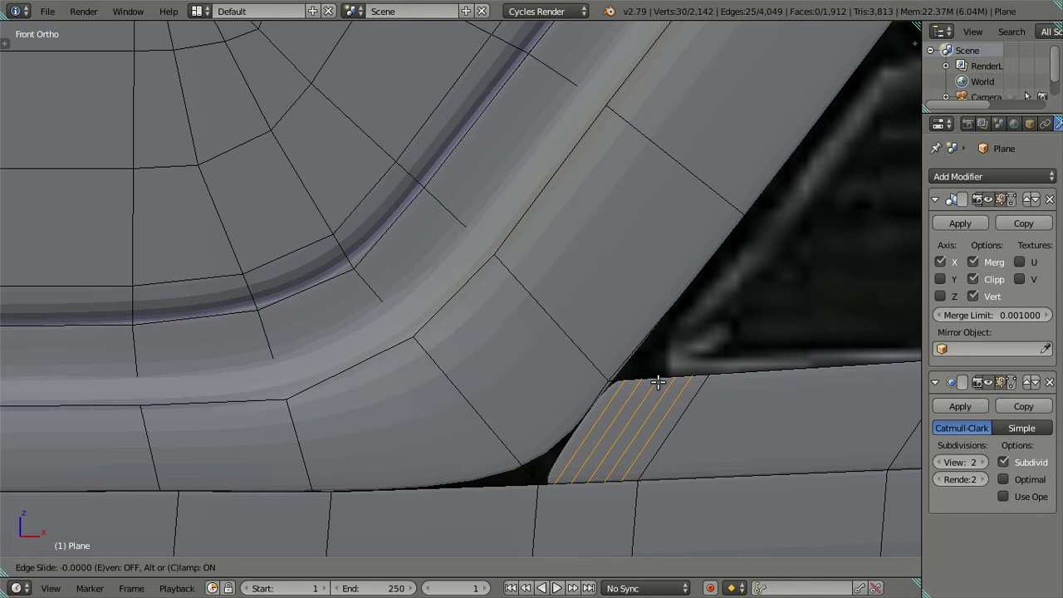
right_click(610, 427)
key("x")
left_click(697, 445)
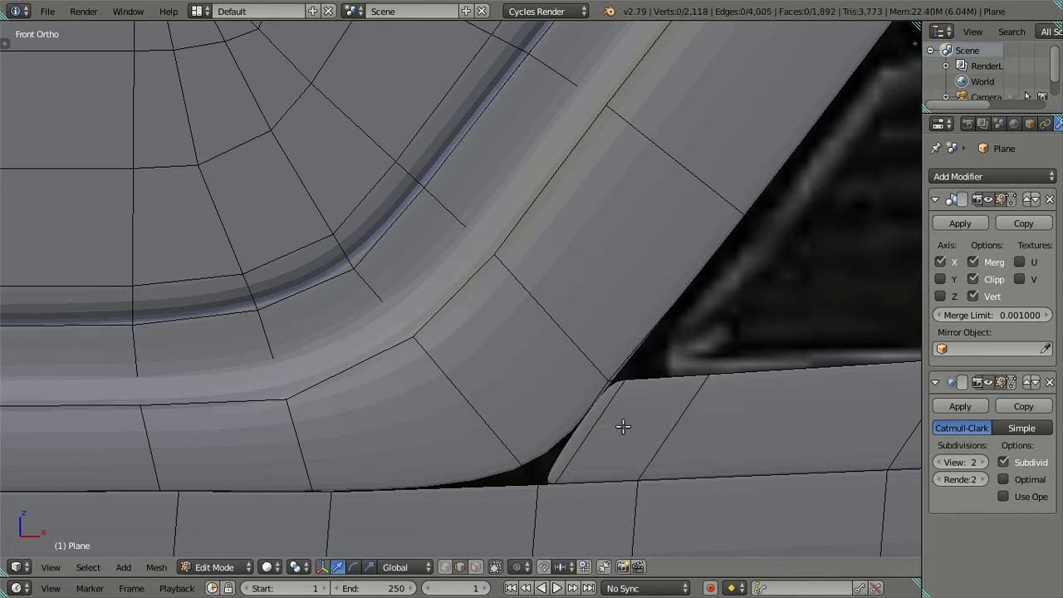
key("z")
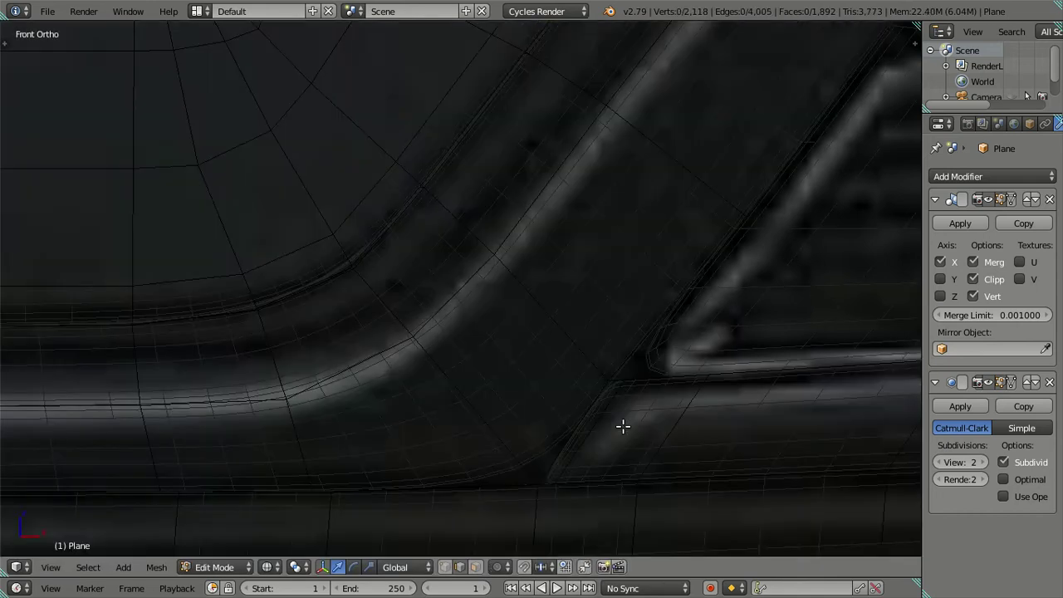
scroll(623, 426, "down", 3)
scroll(623, 427, "down", 2)
key("z")
mouse_move(623, 396)
middle_mouse_down()
mouse_move(494, 373)
mouse_move(480, 400)
mouse_move(549, 372)
mouse_move(654, 365)
mouse_move(658, 336)
mouse_move(477, 332)
mouse_move(566, 323)
middle_mouse_up()
- Return to the front view over the reference image and re-enter Edit Mode in solid shading
key("Tab")
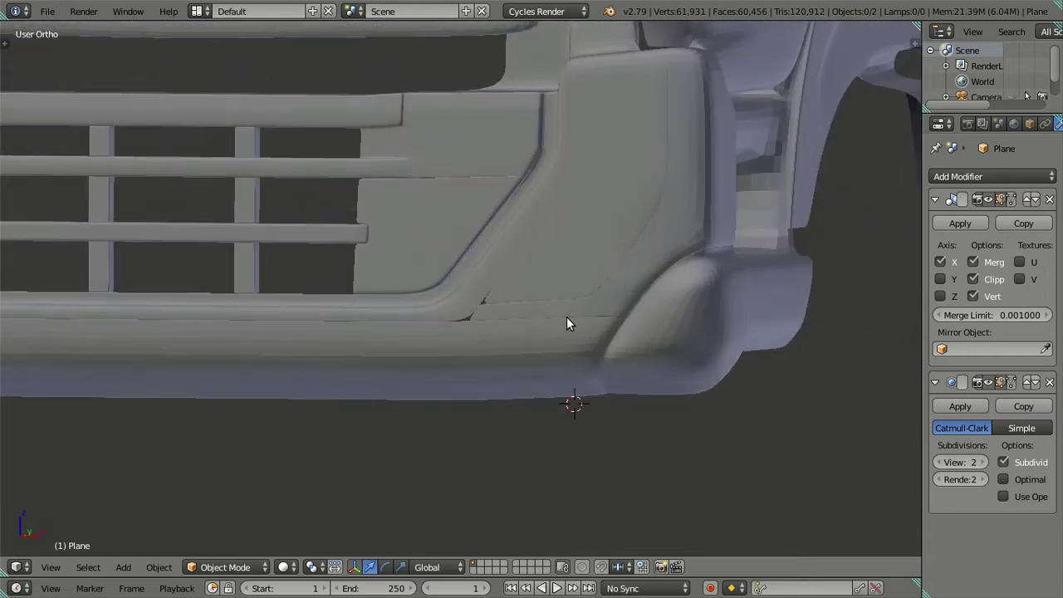
key("KP_1")
key("z")
scroll(540, 324, "up", 5)
scroll(539, 326, "up", 2)
key("Tab")
scroll(549, 340, "up", 2)
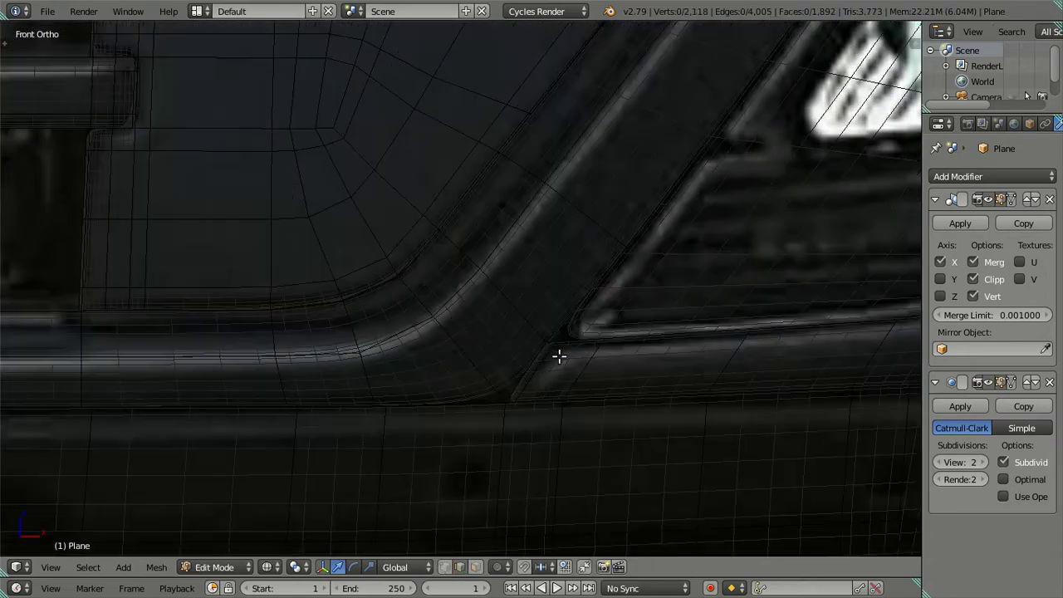
scroll(552, 374, "up", 2)
scroll(551, 382, "up", 2)
key("z")
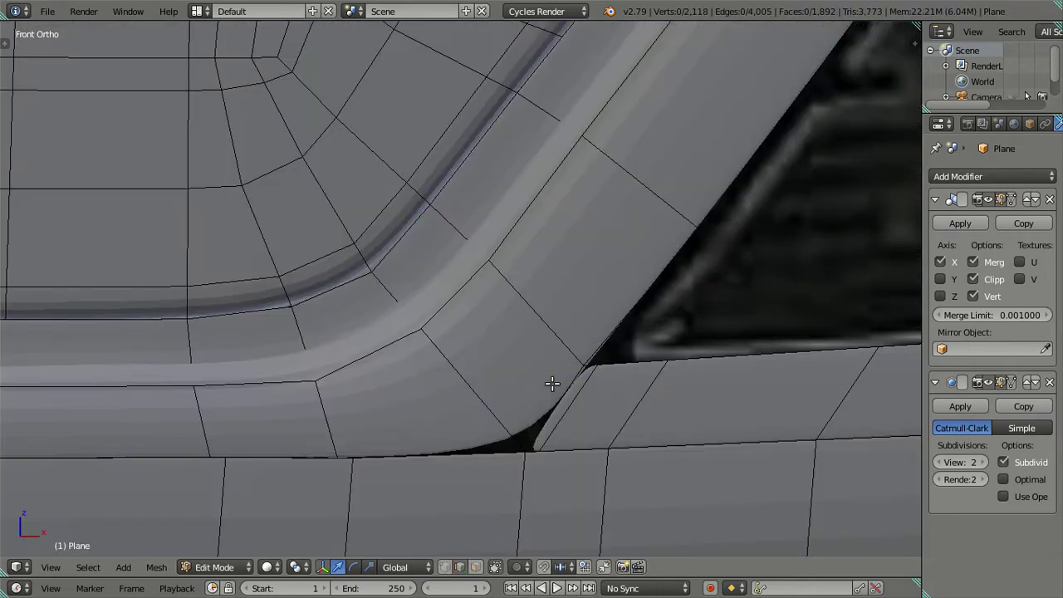
- Add one centred loop cut across the corner faces, undoing an unwanted first attempt
key("ctrl+r")
left_click(542, 313)
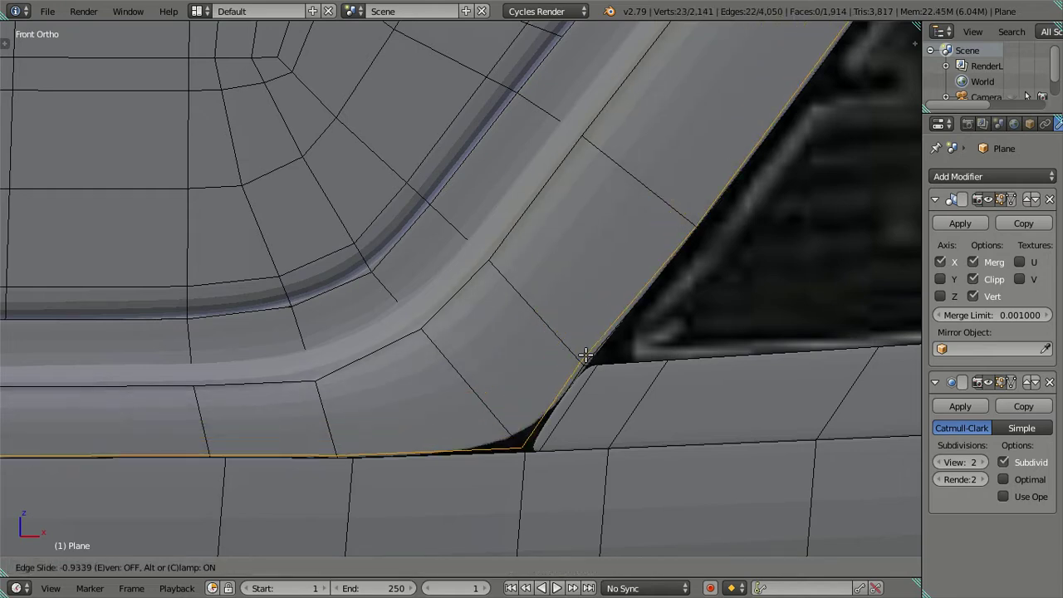
right_click(586, 356)
key("ctrl+z")
key("ctrl+r")
left_click(411, 353)
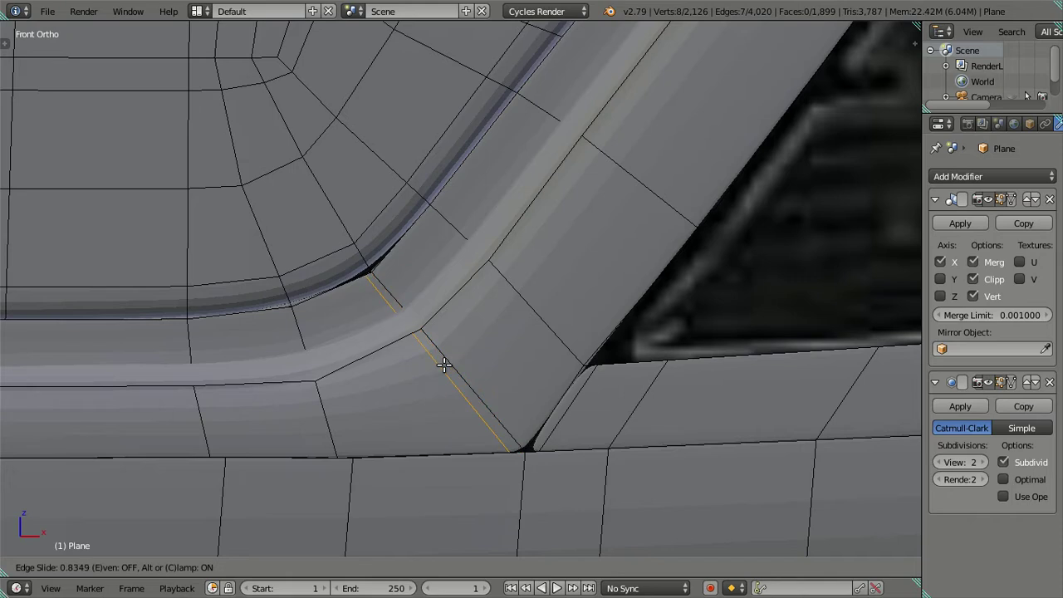
right_click(446, 364)
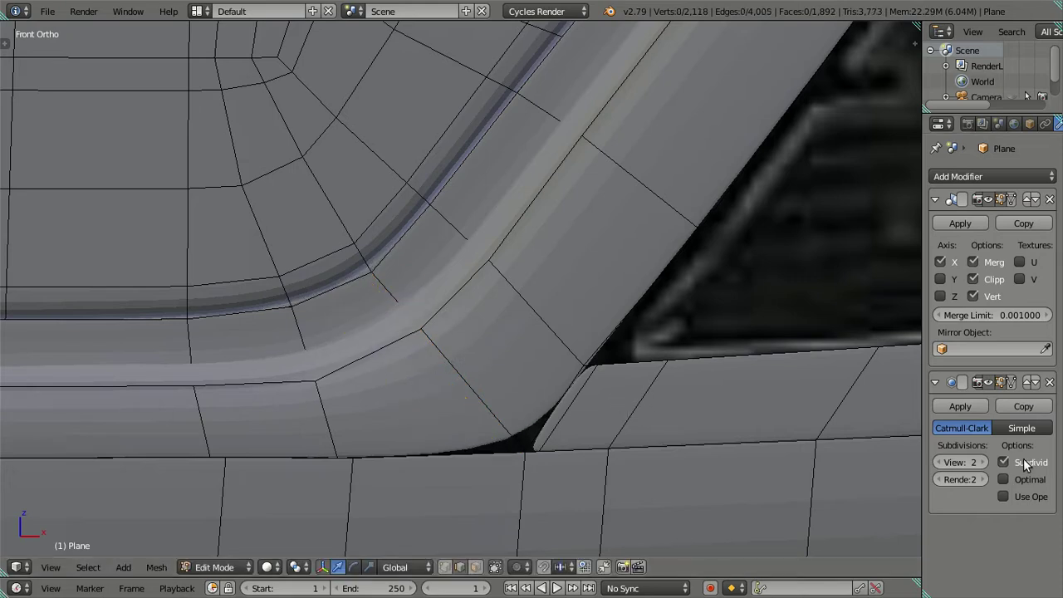
- Set the subdivision preview to 0 and go back into Edit Mode with solid shading
left_click(946, 465)
left_click(946, 465)
key("Tab")
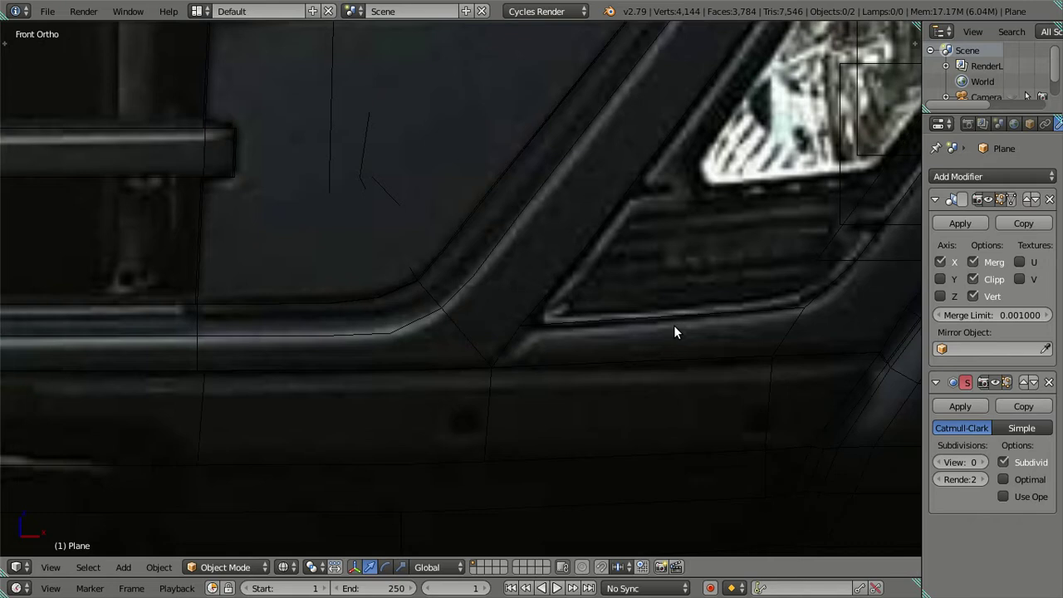
scroll(673, 329, "up", 2)
scroll(600, 345, "up", 2)
key("Tab")
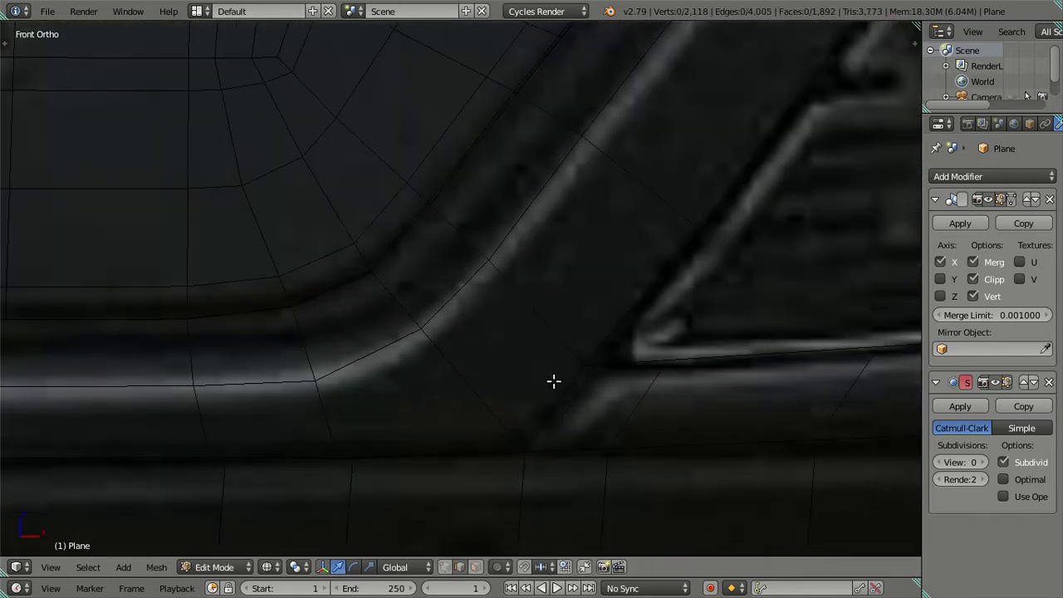
key("Tab")
key("Tab")
key("z")
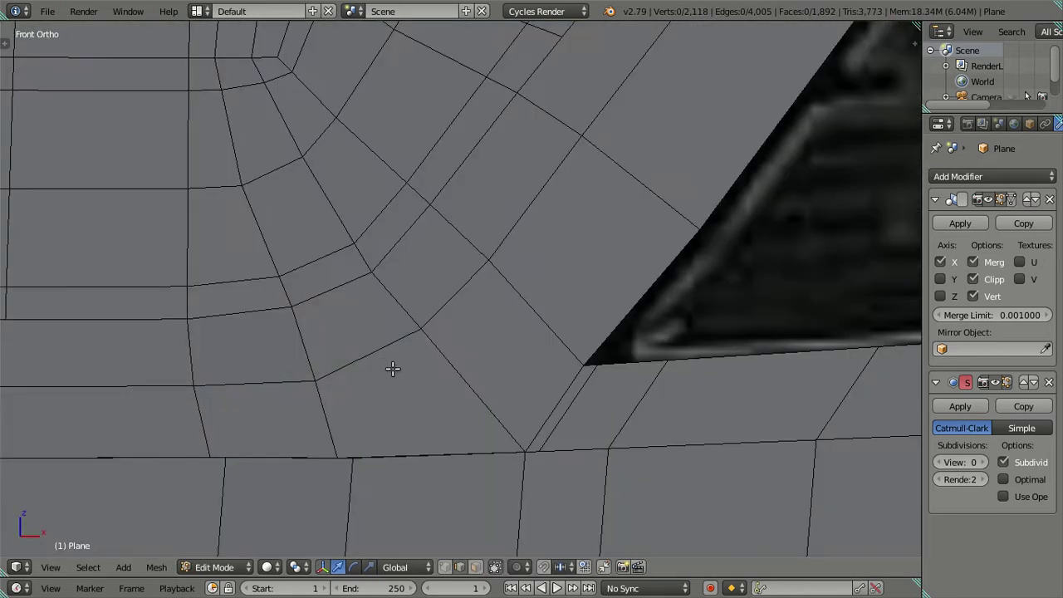
- Add eight loop cuts across the corner edge ring and dissolve them
key("ctrl+r")
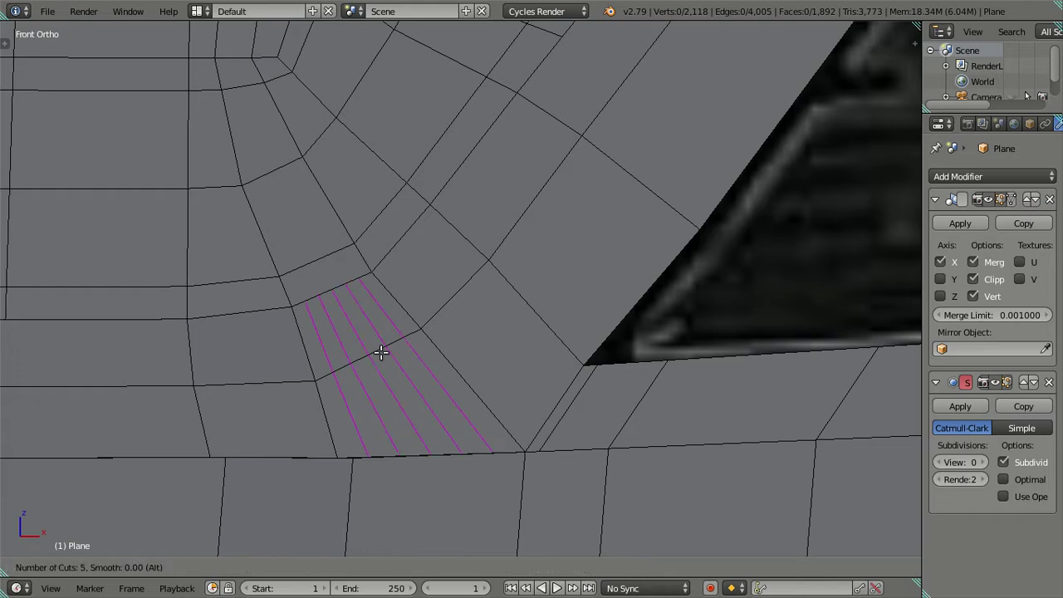
left_click(381, 352)
right_click(381, 352)
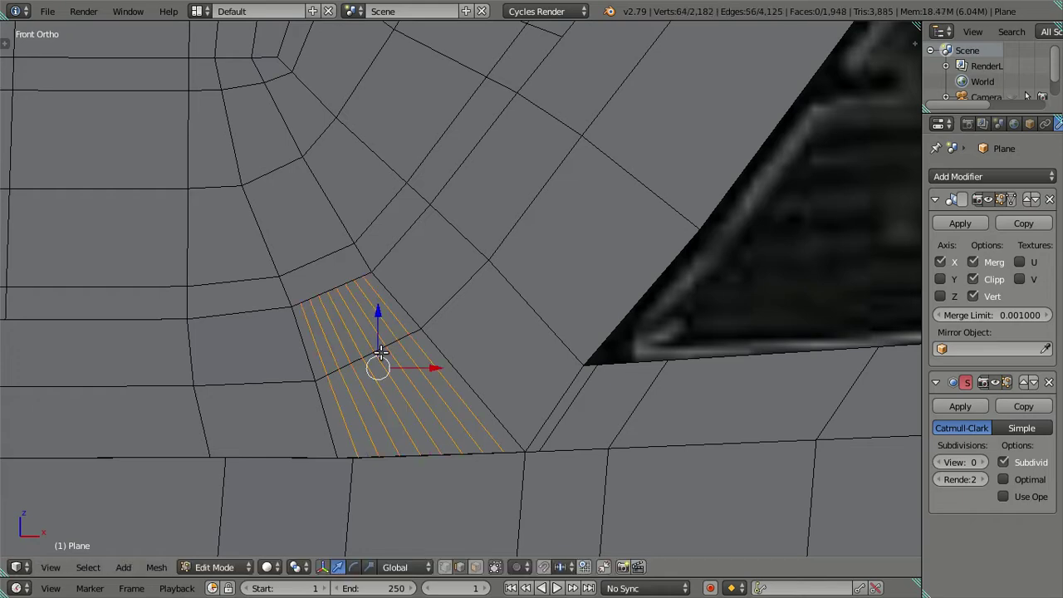
key("x")
left_click(564, 394)
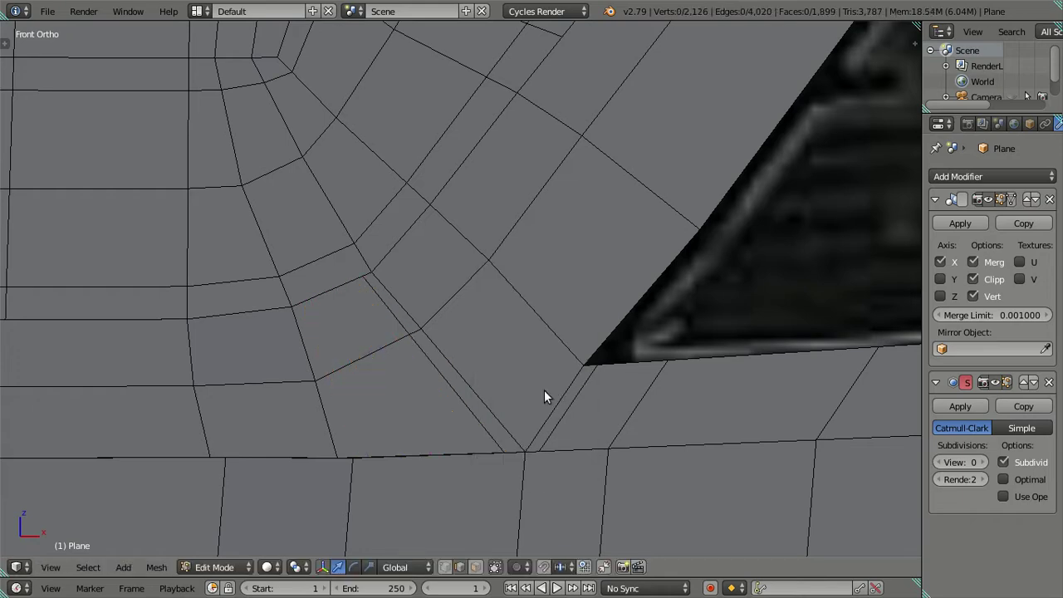
- Inspect the bumper corner at subdivision level 2, then resume editing from the front view
key("Tab")
key("Tab")
left_click(983, 462)
left_click(983, 462)
mouse_move(582, 374)
middle_mouse_down()
mouse_move(620, 399)
mouse_move(515, 465)
mouse_move(440, 478)
mouse_move(532, 473)
mouse_move(660, 423)
mouse_move(570, 482)
mouse_move(463, 450)
mouse_move(516, 459)
mouse_move(462, 435)
mouse_move(486, 324)
middle_mouse_up()
key("Tab")
key("KP_1")
- Reveal the hidden headlight-hole faces, deselect them, and select an edge near the lower grille corner
scroll(515, 332, "up", 2)
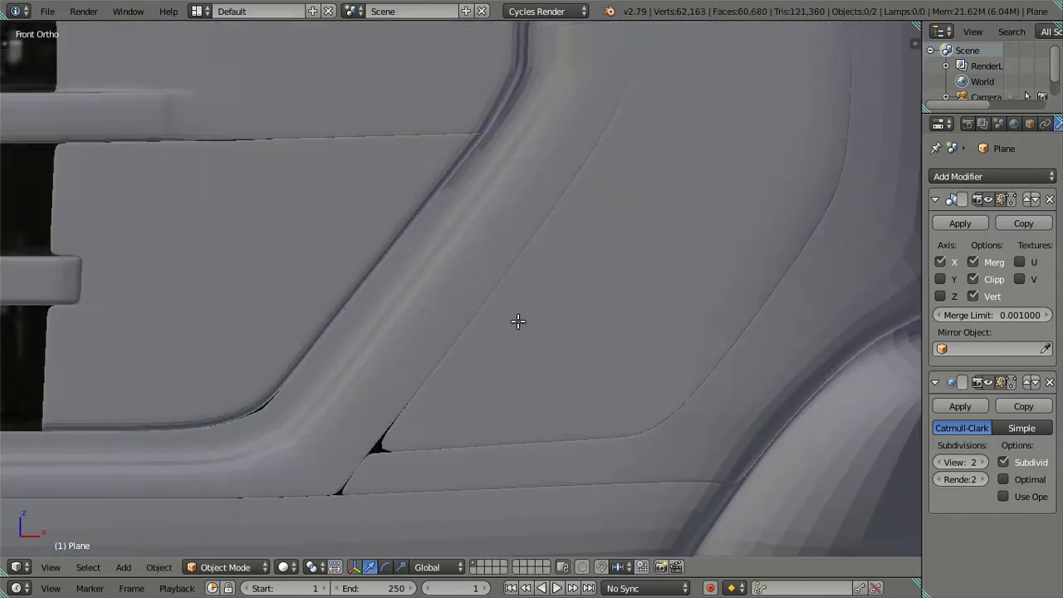
key("Tab")
key("alt+h")
key("a")
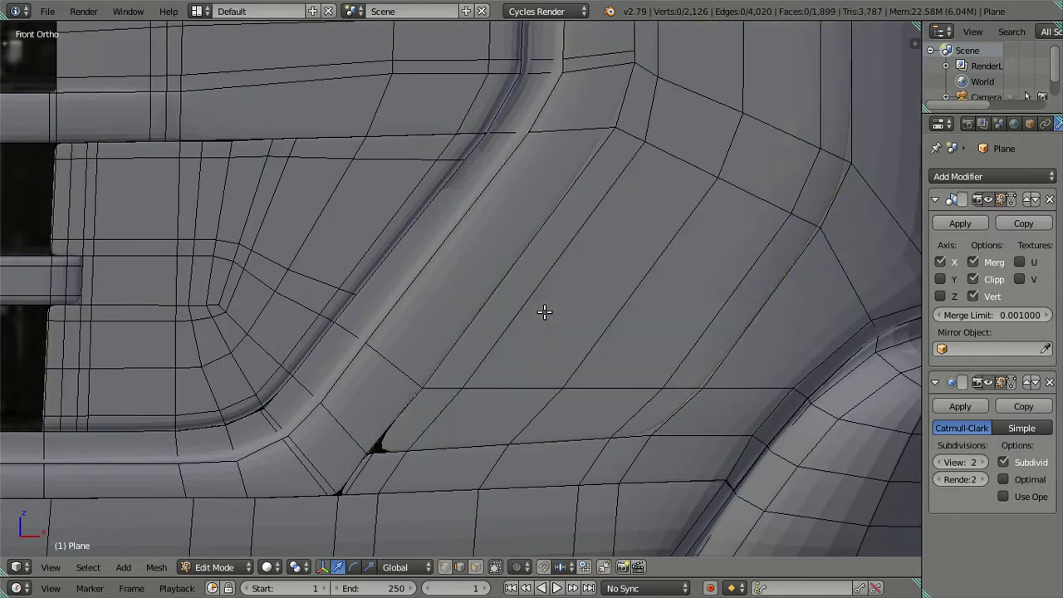
middle_click_drag(493, 377, 468, 404, "shift")
scroll(460, 429, "up", 1)
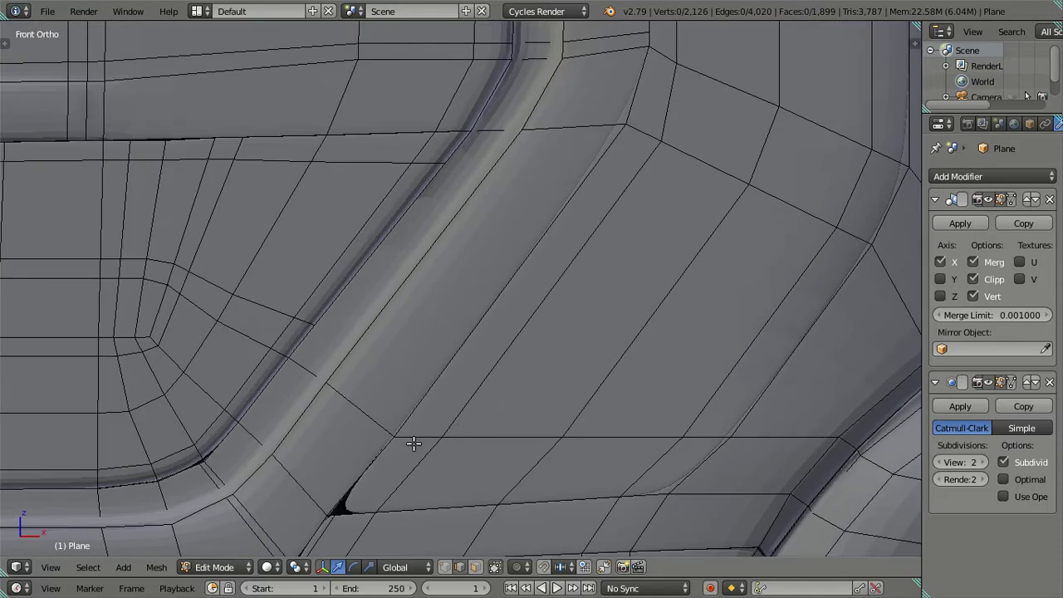
scroll(413, 444, "down", 2)
middle_click_drag(510, 339, 473, 435, "shift")
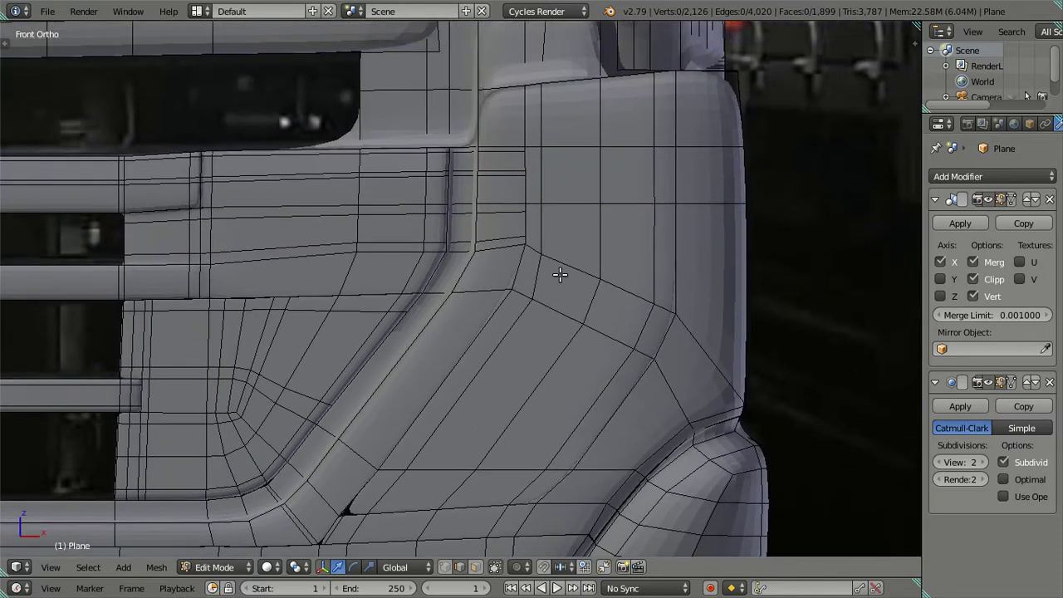
scroll(560, 275, "up", 1)
scroll(551, 329, "up", 1)
right_click(549, 316)
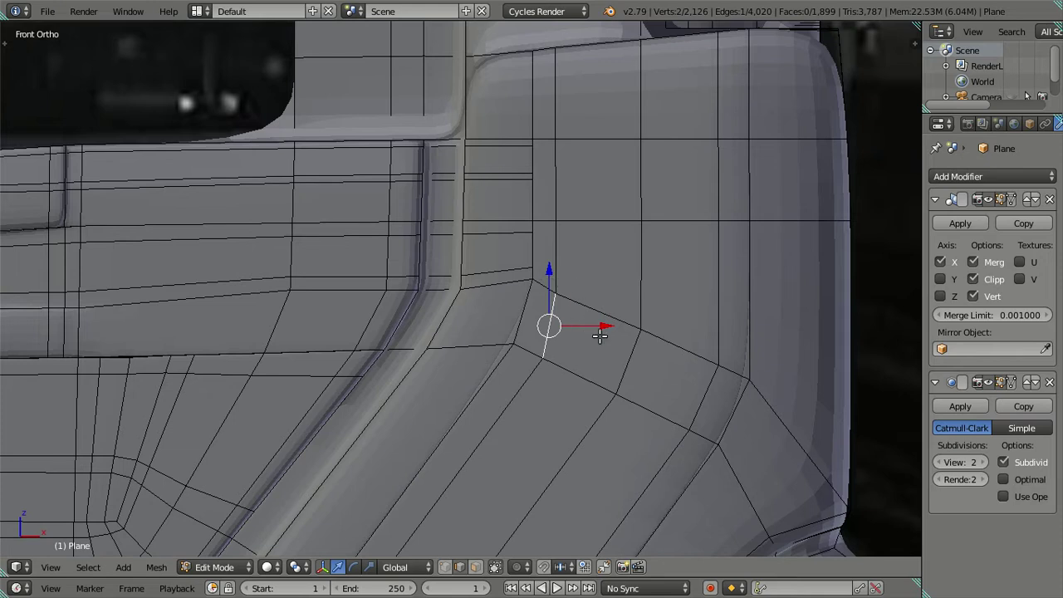
mouse_move(527, 417)
middle_mouse_down("shift")
mouse_move(562, 290)
mouse_move(581, 275)
middle_mouse_up("shift")
middle_click_drag(398, 465, 461, 363, "shift")
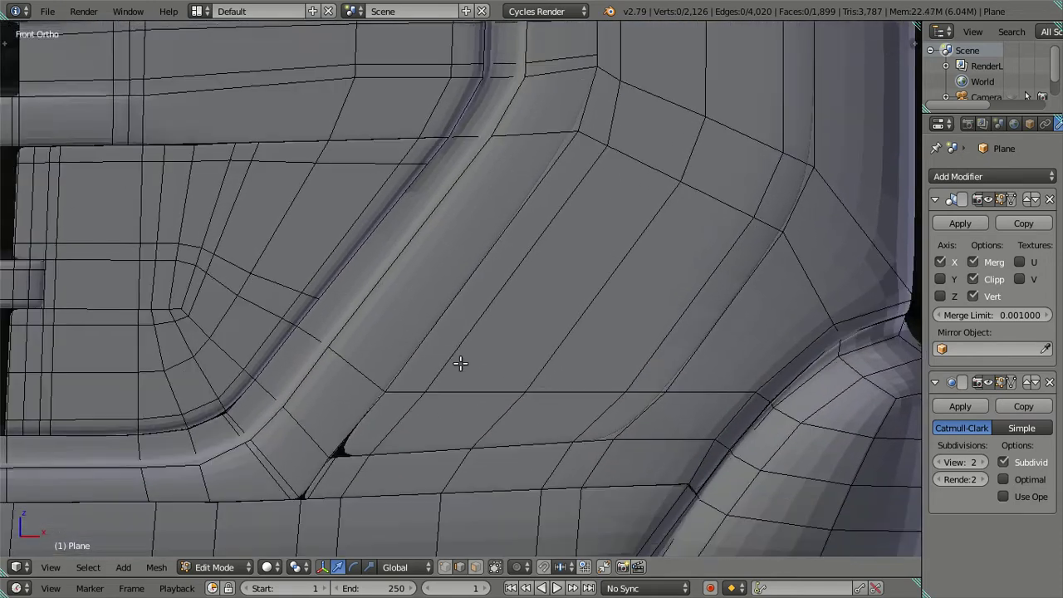
scroll(461, 363, "up", 2)
- Cut a loop along the diagonal groove, then five parallel loops, and dissolve them
key("ctrl+r")
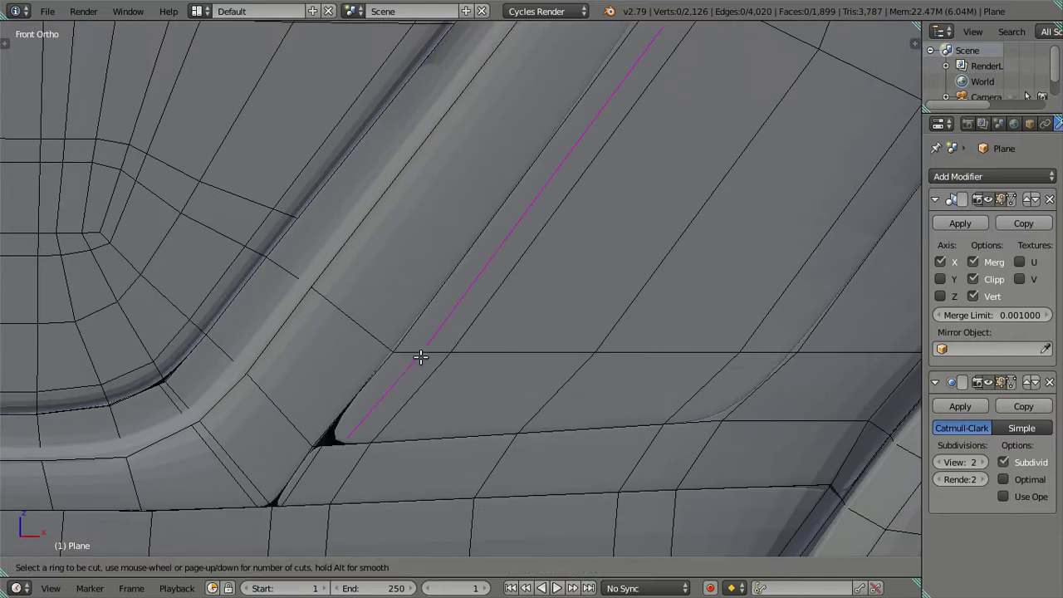
left_click(421, 357)
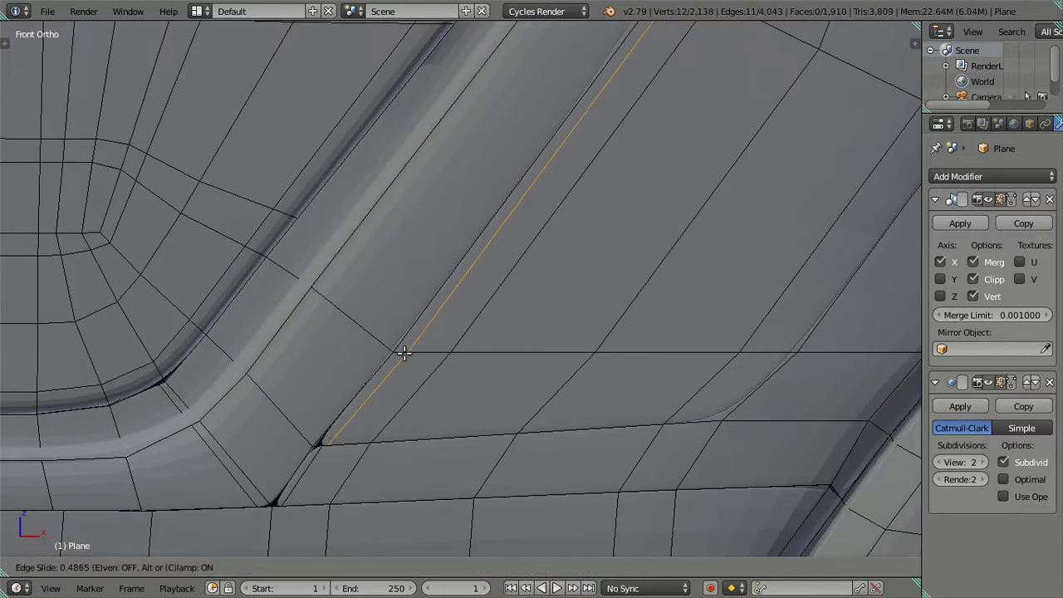
left_click(413, 362)
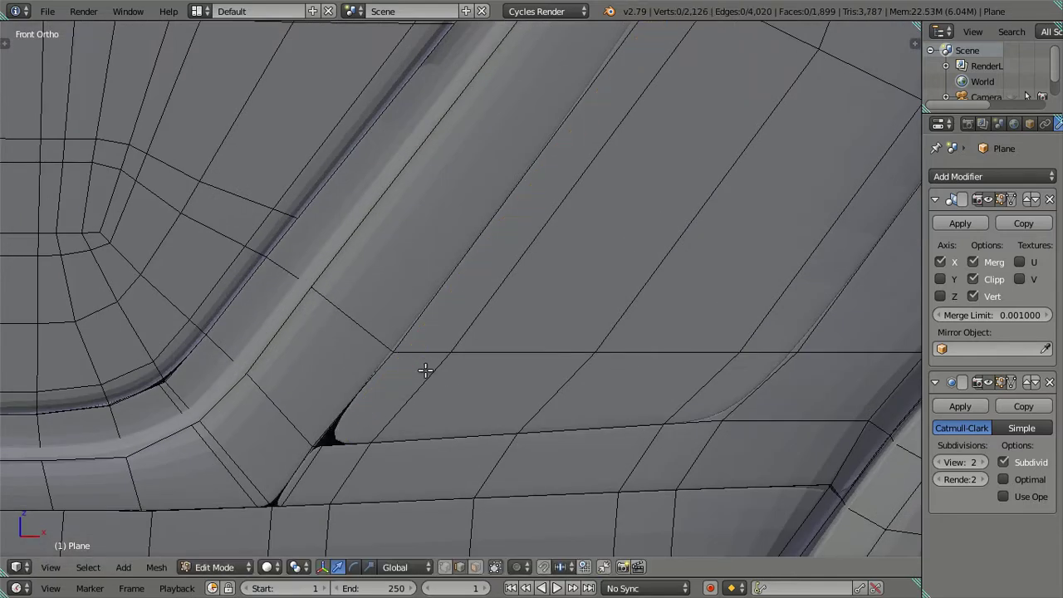
key("ctrl+r")
scroll(422, 355, "up", 1)
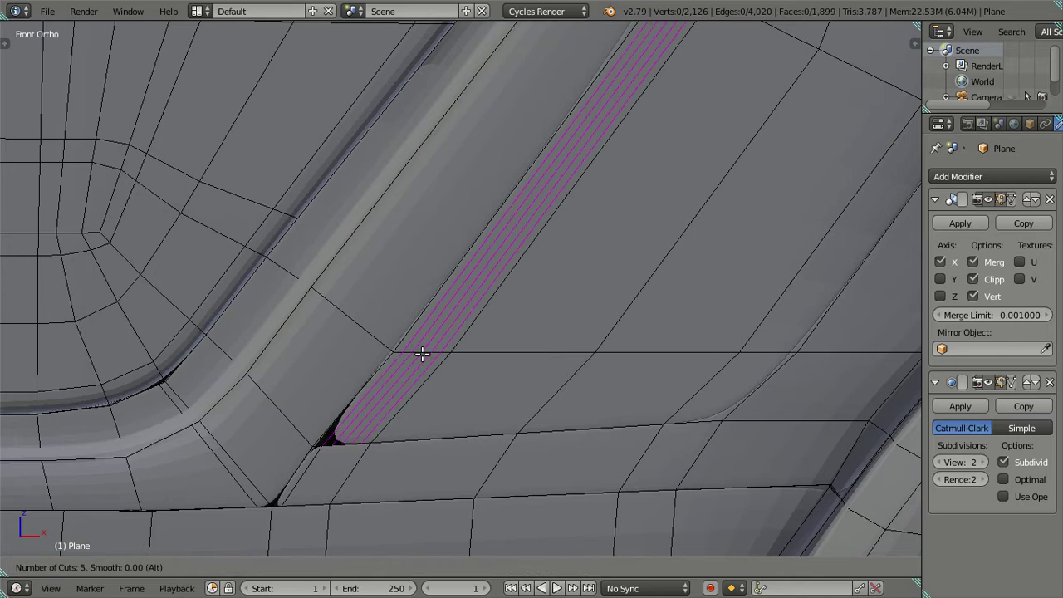
left_click(422, 354)
right_click(424, 349)
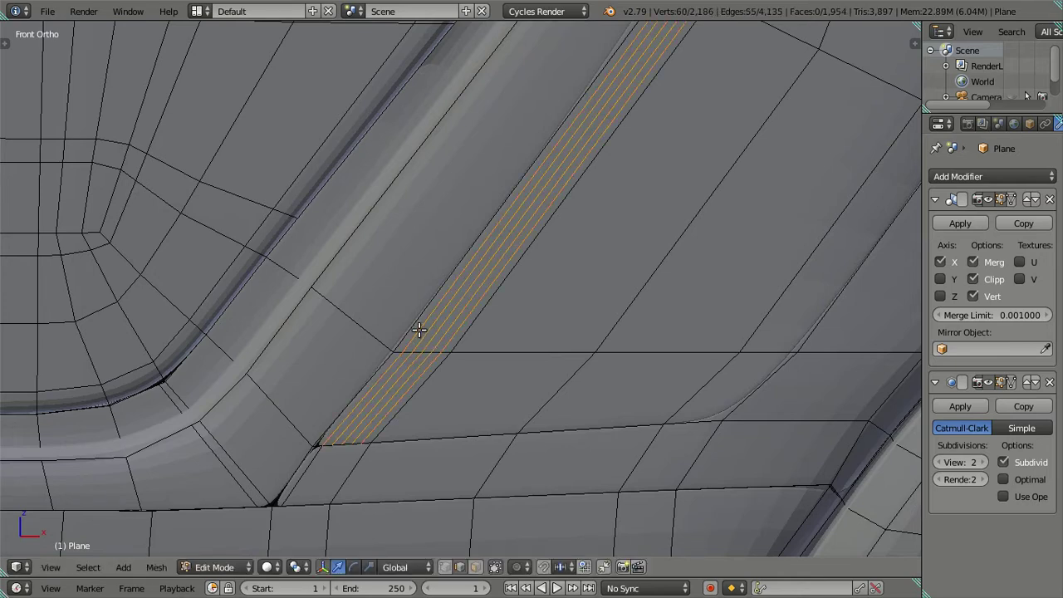
key("x")
left_click(673, 328)
- Inspect the smoothed diagonal groove from an angle in Object Mode, then return to editing
scroll(641, 323, "down", 4)
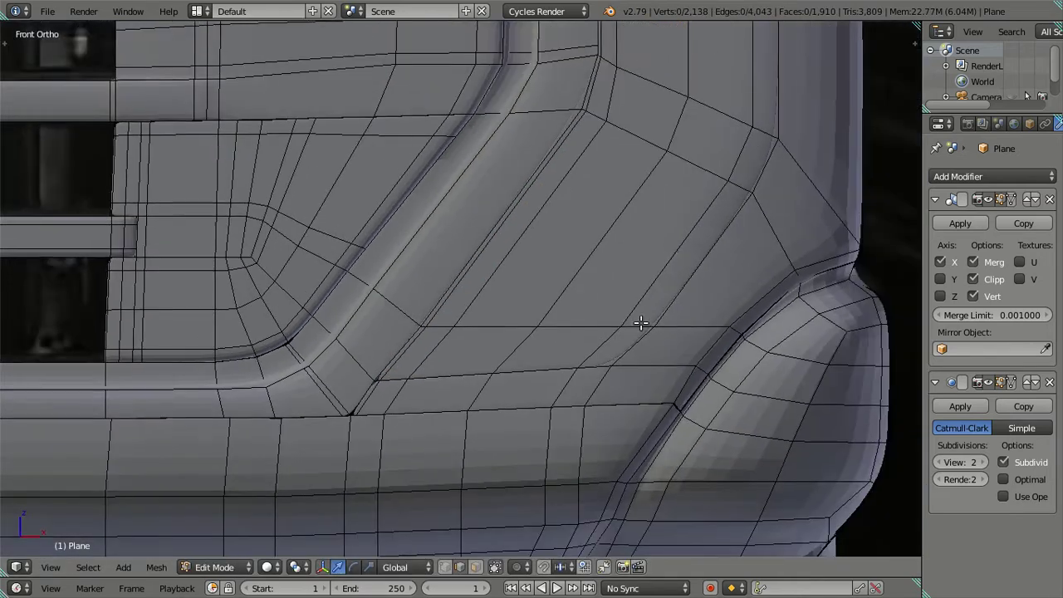
middle_click_drag(641, 324, 567, 382, "shift")
key("Tab")
mouse_move(572, 229)
middle_mouse_down()
mouse_move(565, 380)
mouse_move(533, 326)
mouse_move(531, 301)
mouse_move(584, 238)
mouse_move(593, 279)
mouse_move(560, 223)
mouse_move(633, 282)
mouse_move(622, 271)
mouse_move(627, 302)
mouse_move(530, 343)
mouse_move(520, 416)
mouse_move(470, 375)
mouse_move(553, 363)
mouse_move(487, 464)
mouse_move(534, 310)
mouse_move(385, 266)
middle_mouse_up()
key("Tab")
key("Tab")
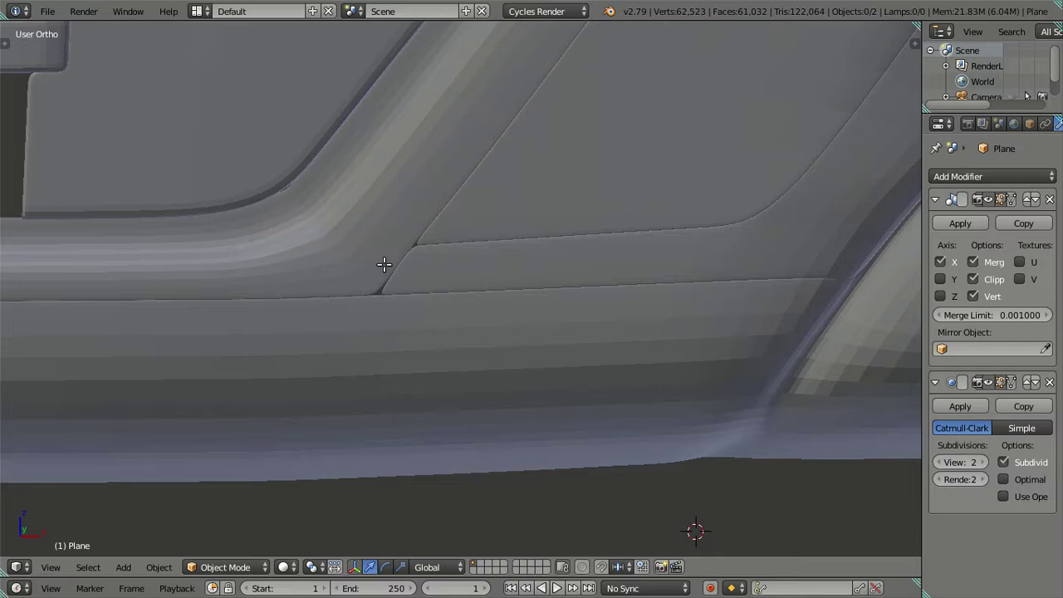
- Add five loops across the bumper step, dissolve them, and inspect the smoothed crease
key("Tab")
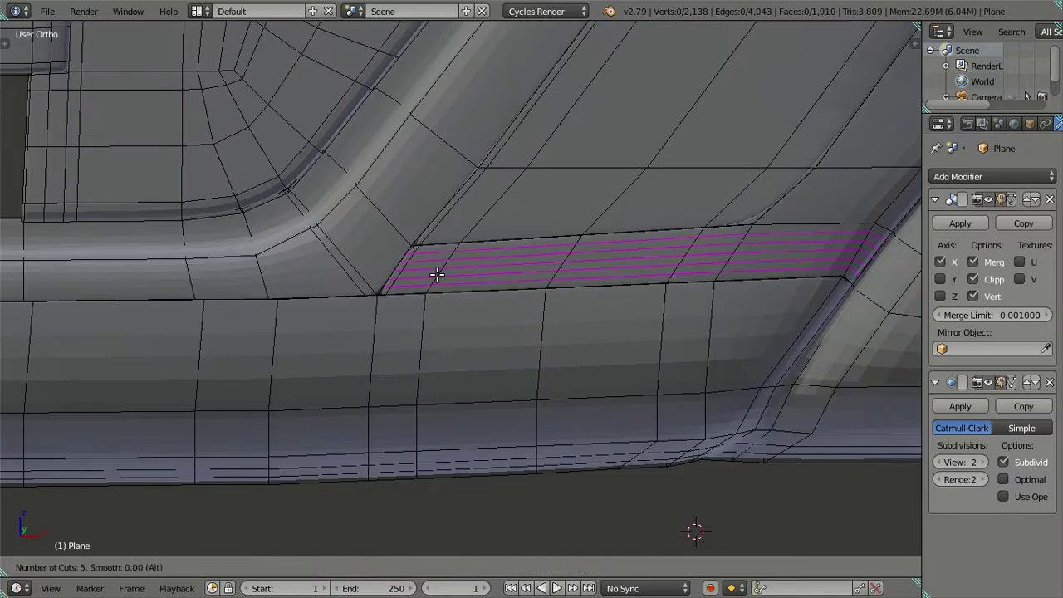
left_click(437, 275)
right_click(447, 274)
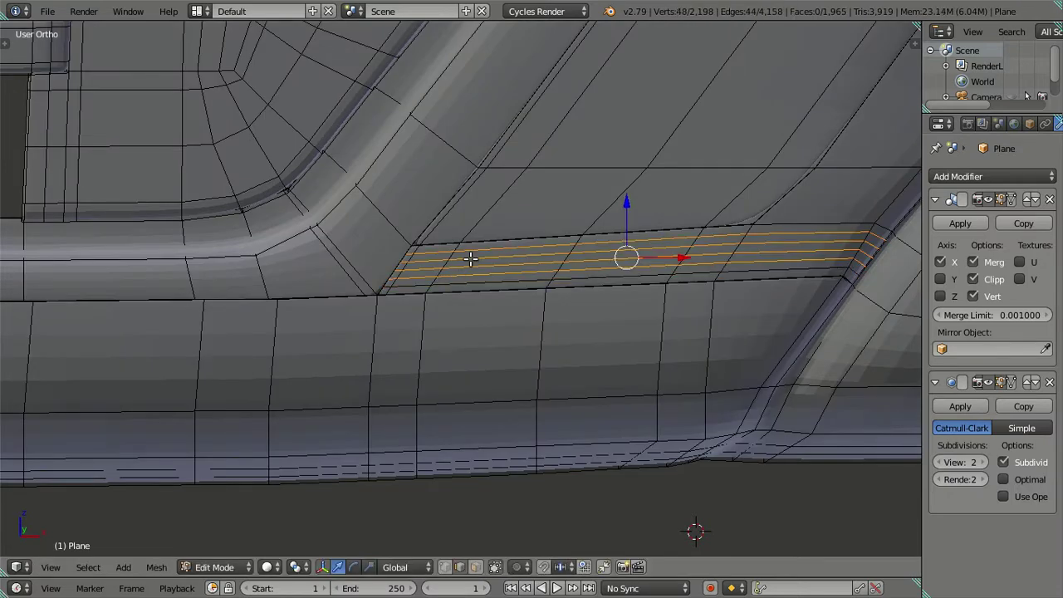
key("x")
left_click(702, 288)
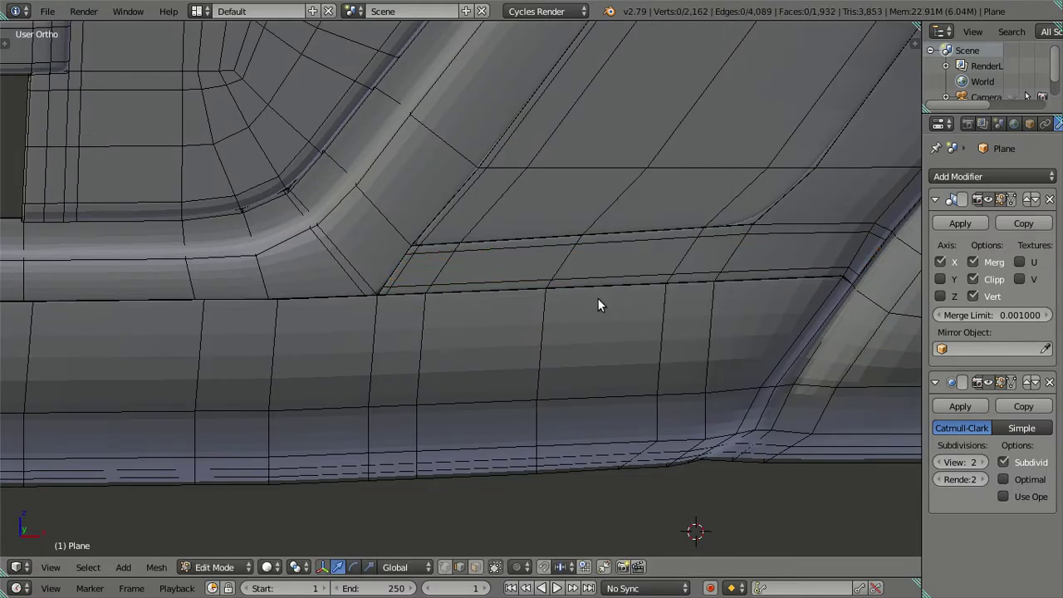
key("Tab")
mouse_move(598, 298)
middle_mouse_down()
mouse_move(684, 291)
mouse_move(745, 268)
mouse_move(700, 231)
mouse_move(605, 274)
mouse_move(672, 284)
mouse_move(695, 271)
mouse_move(393, 270)
mouse_move(432, 307)
middle_mouse_up()
scroll(432, 307, "up", 3)
- Dissolve a stray edge on the bumper step and recheck the smoothed crease
key("Tab")
key("Tab")
key("Tab")
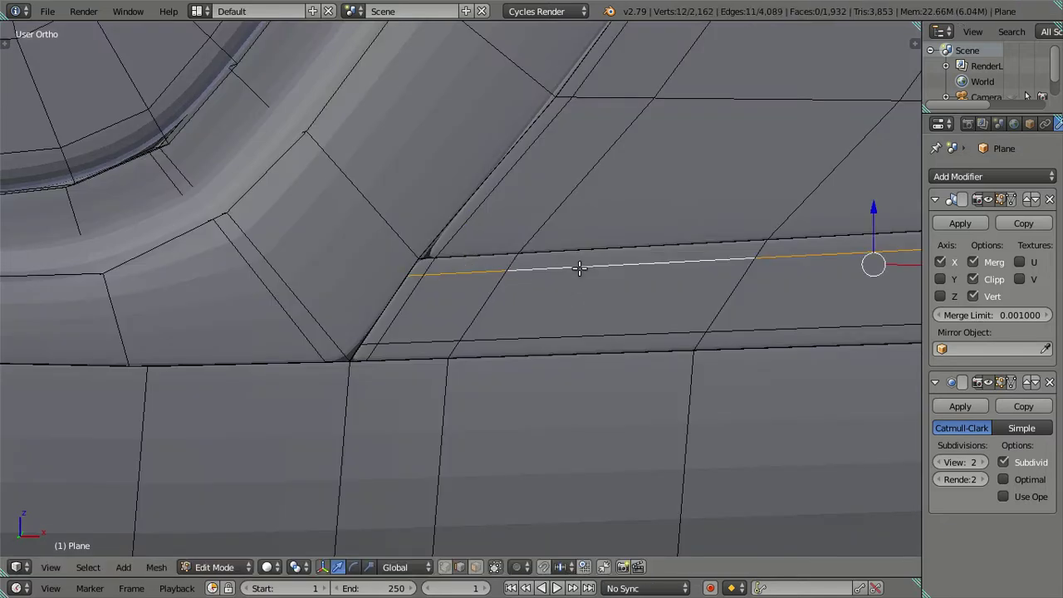
key("x")
left_click(607, 289)
key("Tab")
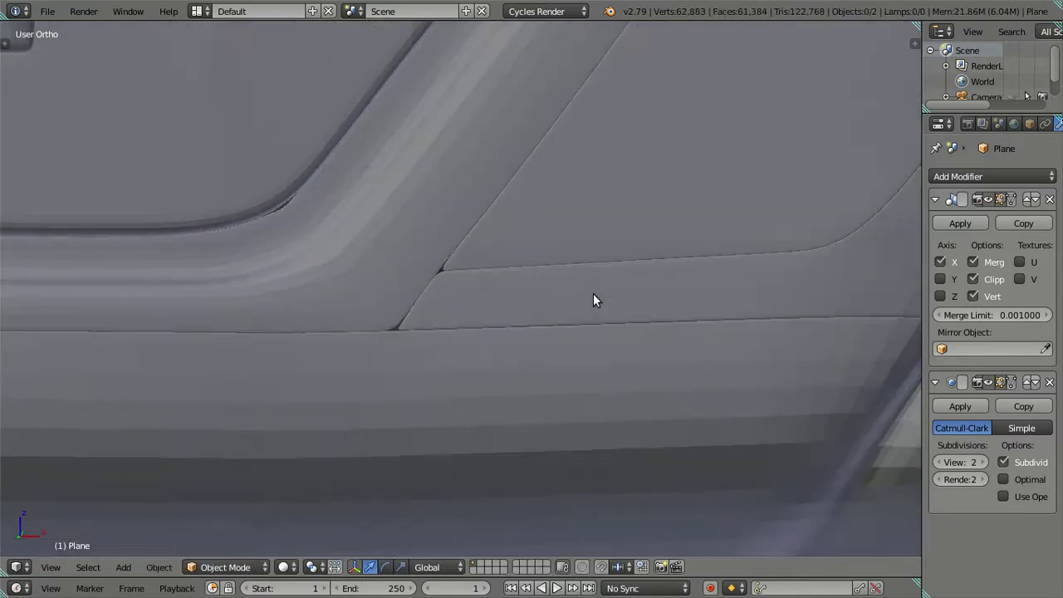
scroll(593, 300, "down", 3)
mouse_move(523, 317)
middle_mouse_down()
mouse_move(456, 324)
mouse_move(540, 301)
middle_mouse_up()
key("Tab")
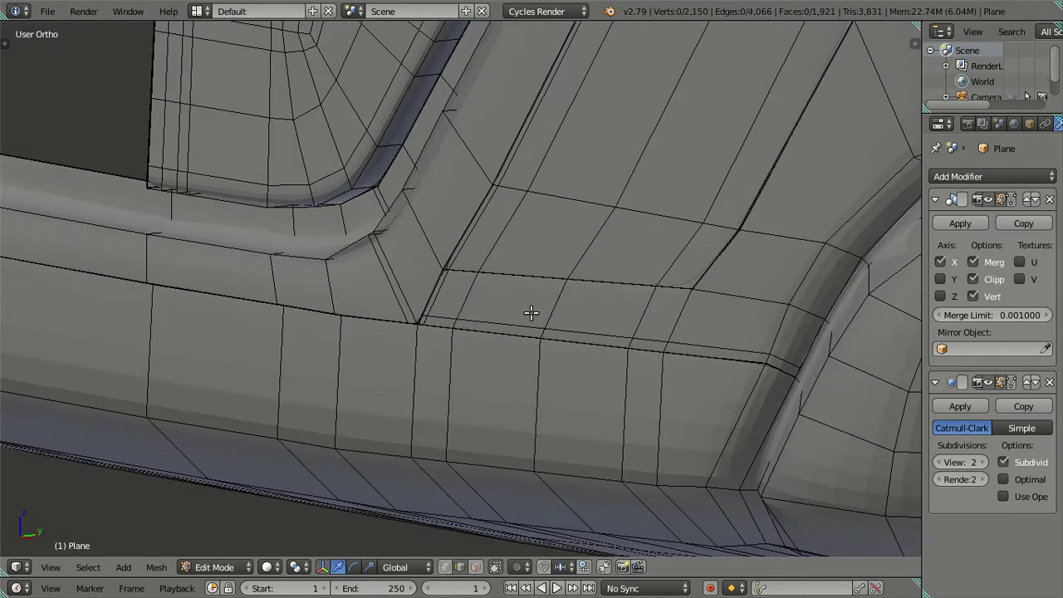
- Dissolve another edge, then inspect the smoothed wheel arch corner and side bumper step
key("x")
left_click(609, 317)
scroll(602, 315, "up", 2)
mouse_move(601, 315)
middle_mouse_down()
mouse_move(641, 306)
mouse_move(521, 377)
mouse_move(644, 330)
middle_mouse_up()
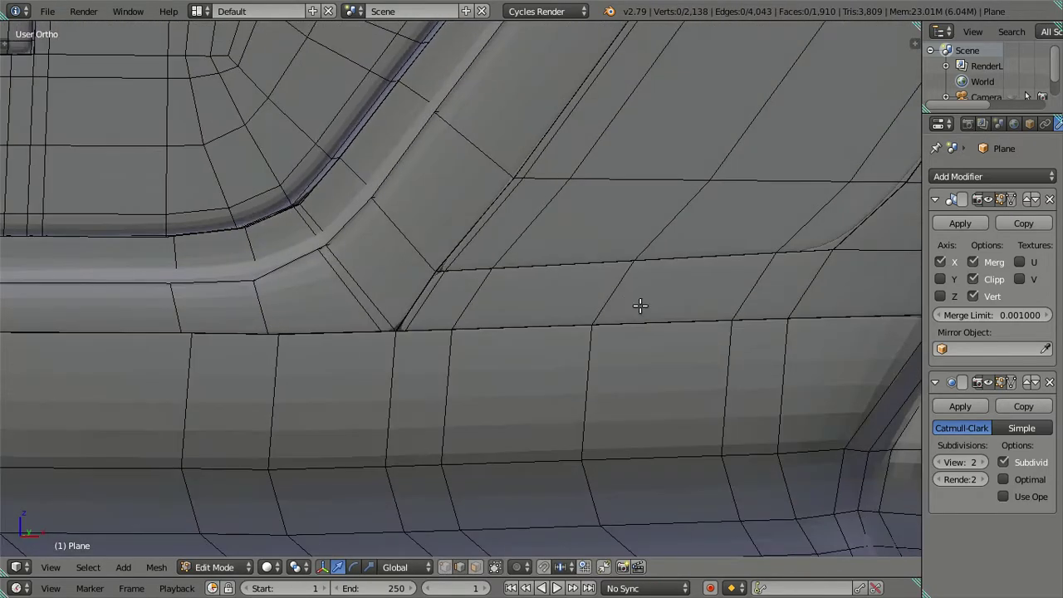
key("Tab")
scroll(631, 303, "down", 3)
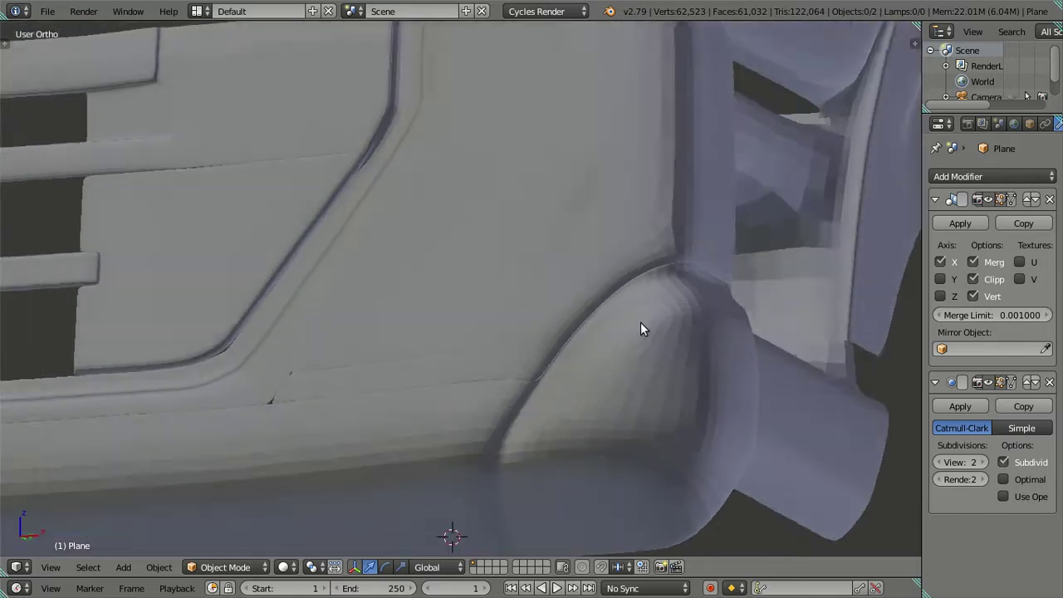
scroll(615, 336, "up", 2)
scroll(598, 343, "down", 3)
mouse_move(574, 355)
middle_mouse_down()
mouse_move(576, 346)
mouse_move(553, 387)
middle_mouse_up()
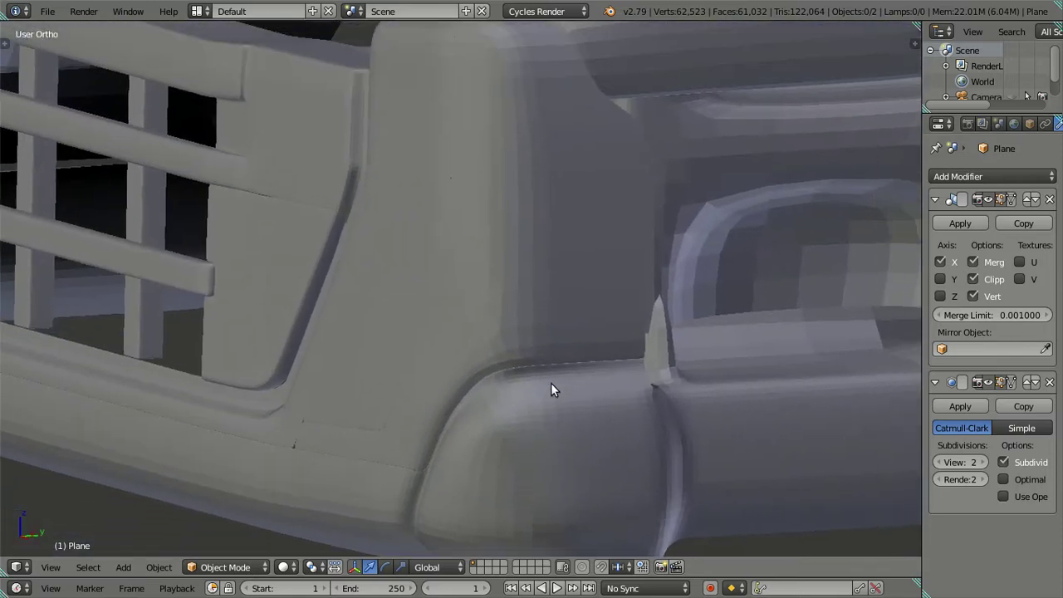
scroll(573, 332, "up", 3)
mouse_move(585, 291)
middle_mouse_down()
mouse_move(541, 291)
mouse_move(482, 333)
mouse_move(508, 355)
mouse_move(529, 354)
mouse_move(569, 300)
mouse_move(560, 278)
mouse_move(530, 256)
mouse_move(526, 227)
mouse_move(575, 240)
mouse_move(562, 294)
mouse_move(532, 310)
middle_mouse_up()
- Enter Edit Mode and set the Subdivision viewport level to 0 to show the raw cage
key("Tab")
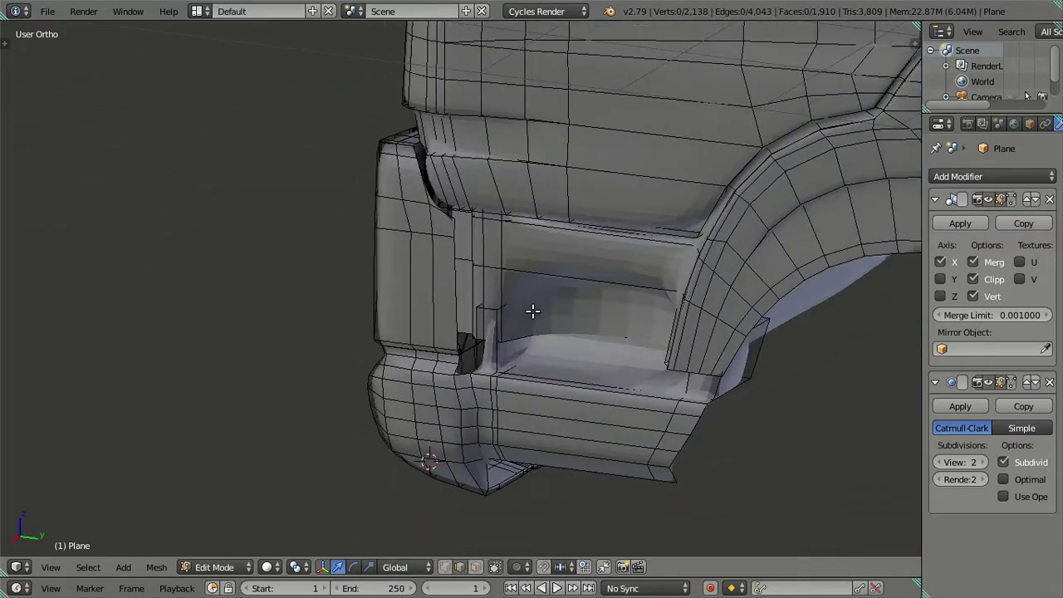
left_click_drag(939, 463, 923, 453)
scroll(750, 410, "up", 2)
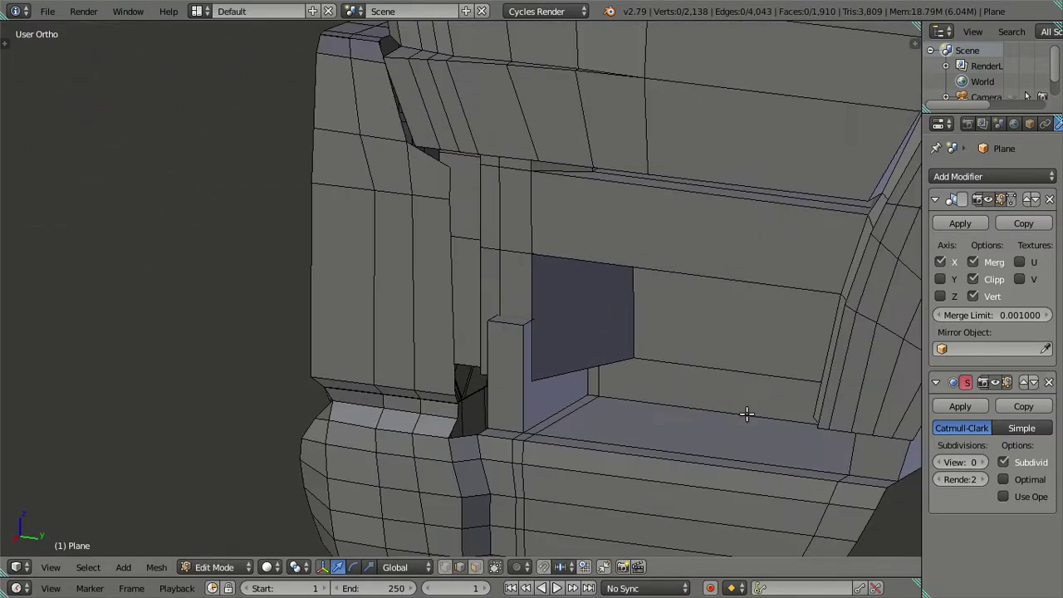
scroll(655, 311, "up", 2)
scroll(680, 307, "up", 1)
- Switch to Right view and toggle wireframe to inspect the side bumper step against the reference
mouse_move(679, 307)
middle_mouse_down()
mouse_move(584, 316)
mouse_move(646, 349)
mouse_move(682, 314)
middle_mouse_up()
key("KP_3")
key("x")
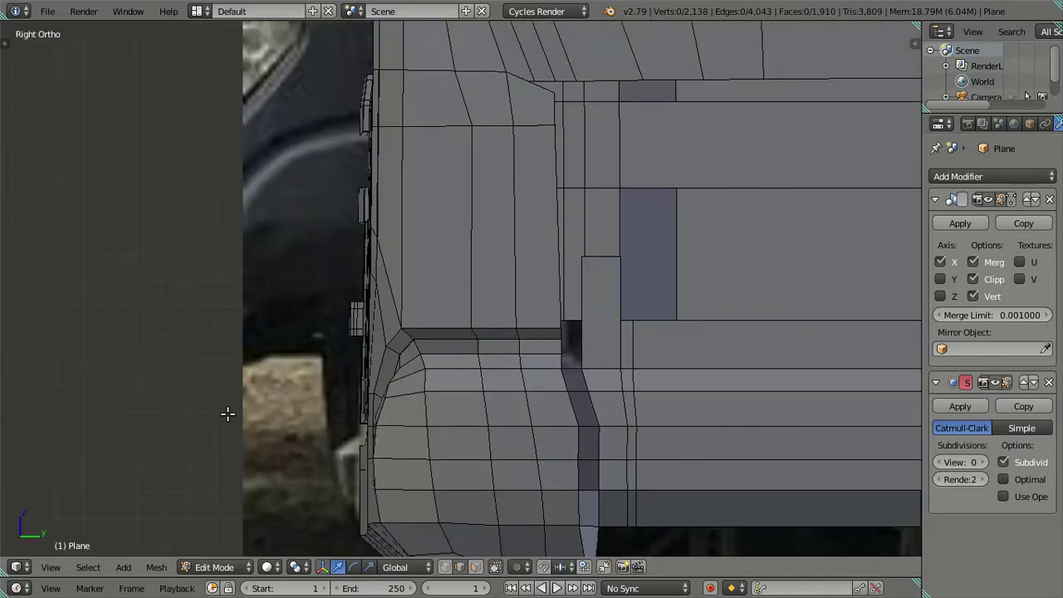
key("z")
mouse_move(674, 288)
middle_mouse_down("shift")
mouse_move(582, 358)
mouse_move(604, 284)
mouse_move(588, 540)
middle_mouse_up("shift")
key("z")
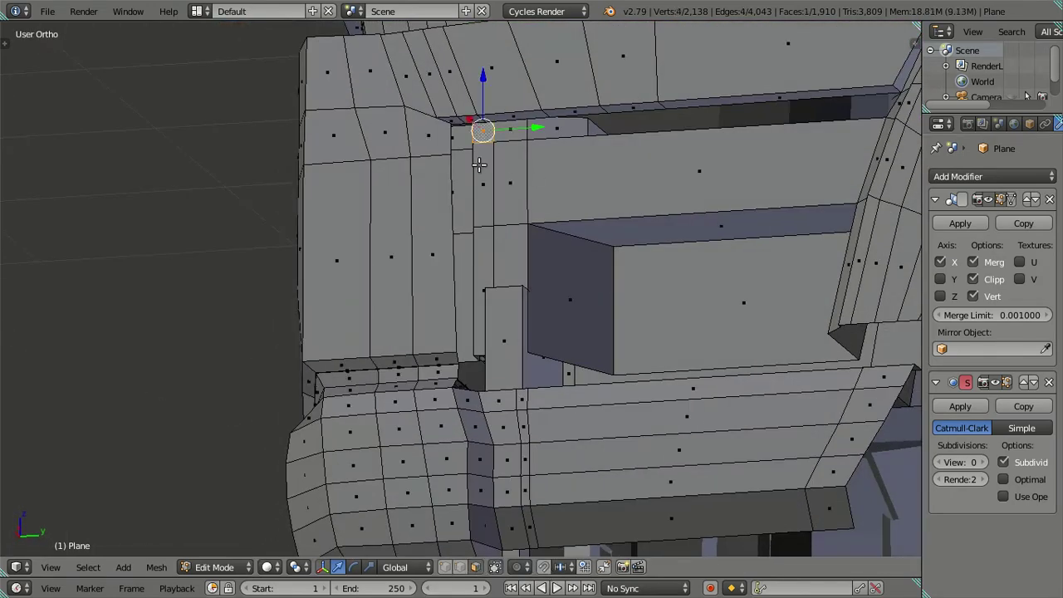
mouse_move(479, 249)
middle_mouse_down()
mouse_move(565, 252)
mouse_move(498, 379)
mouse_move(435, 434)
middle_mouse_up()
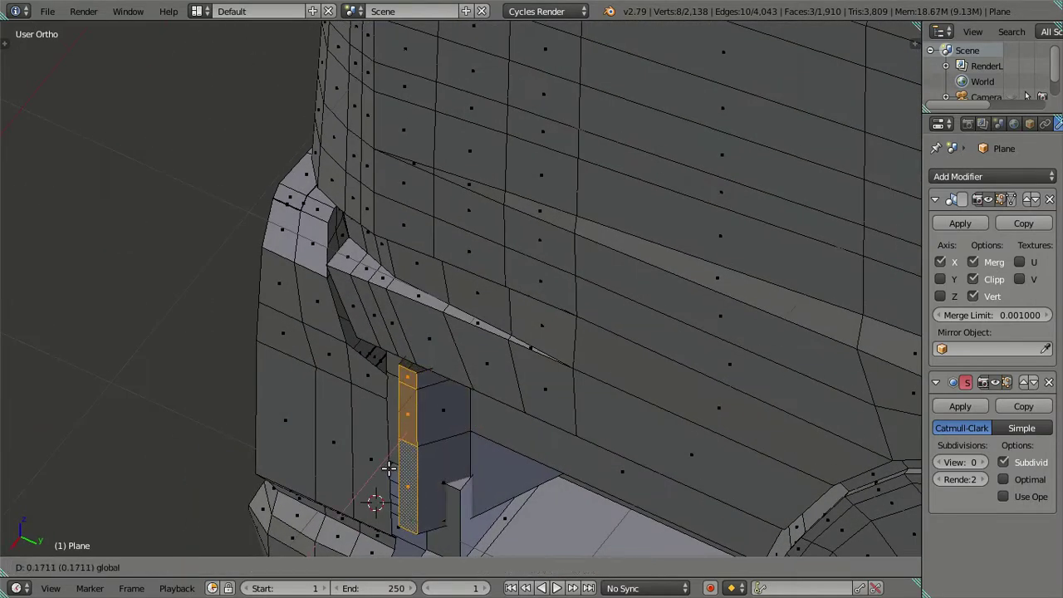
mouse_move(412, 468)
middle_mouse_down()
mouse_move(598, 396)
mouse_move(598, 373)
mouse_move(568, 334)
mouse_move(454, 337)
mouse_move(482, 313)
mouse_move(482, 278)
mouse_move(444, 279)
mouse_move(448, 349)
mouse_move(435, 332)
mouse_move(443, 319)
middle_mouse_up()
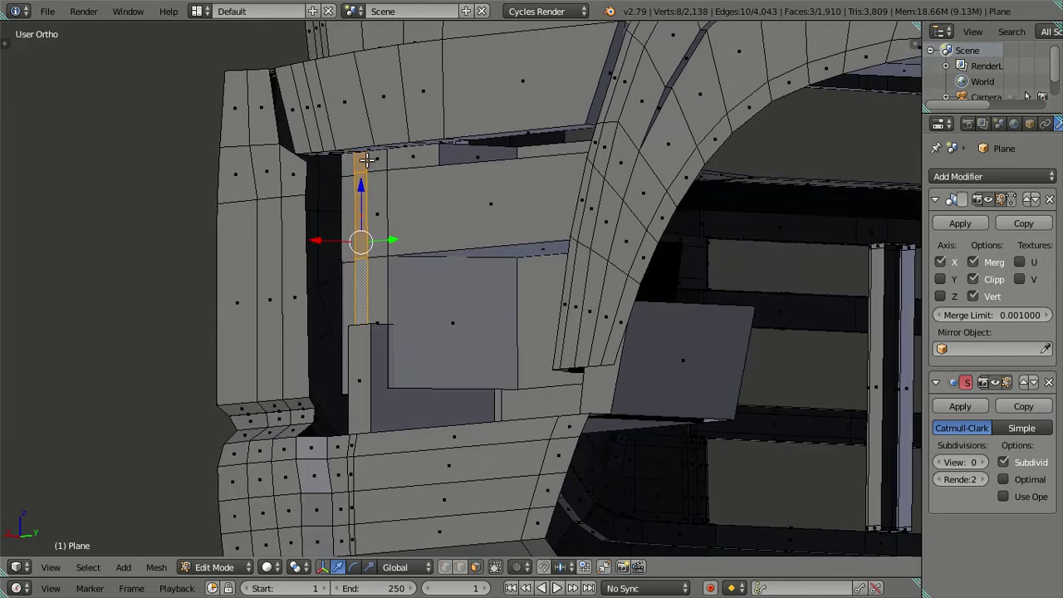
- Move the vertical strip along X about 0.0755 toward the groove and check its Transform values
mouse_move(358, 159)
middle_mouse_down()
mouse_move(280, 327)
mouse_move(541, 357)
middle_mouse_up()
key("g")
key("x")
left_click(247, 340)
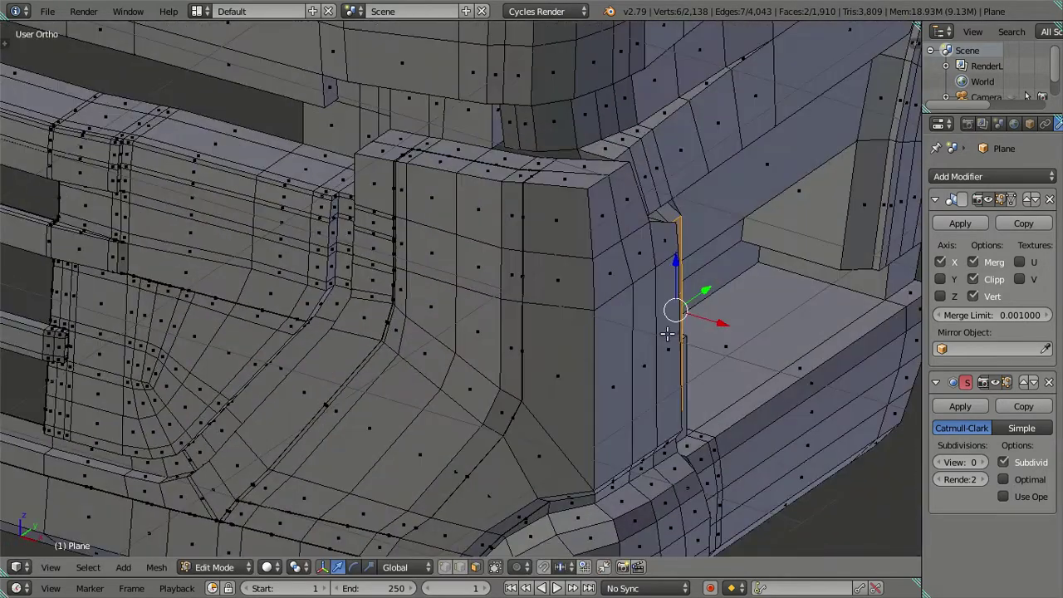
mouse_move(683, 330)
middle_mouse_down()
mouse_move(723, 368)
mouse_move(768, 304)
middle_mouse_up()
key("n")
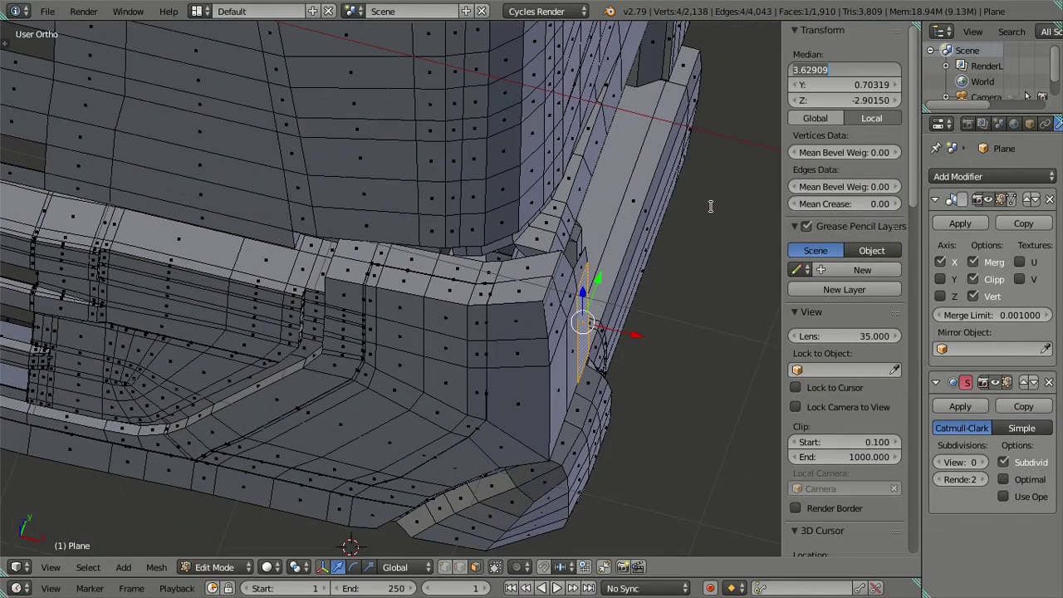
middle_click_drag(688, 245, 627, 212)
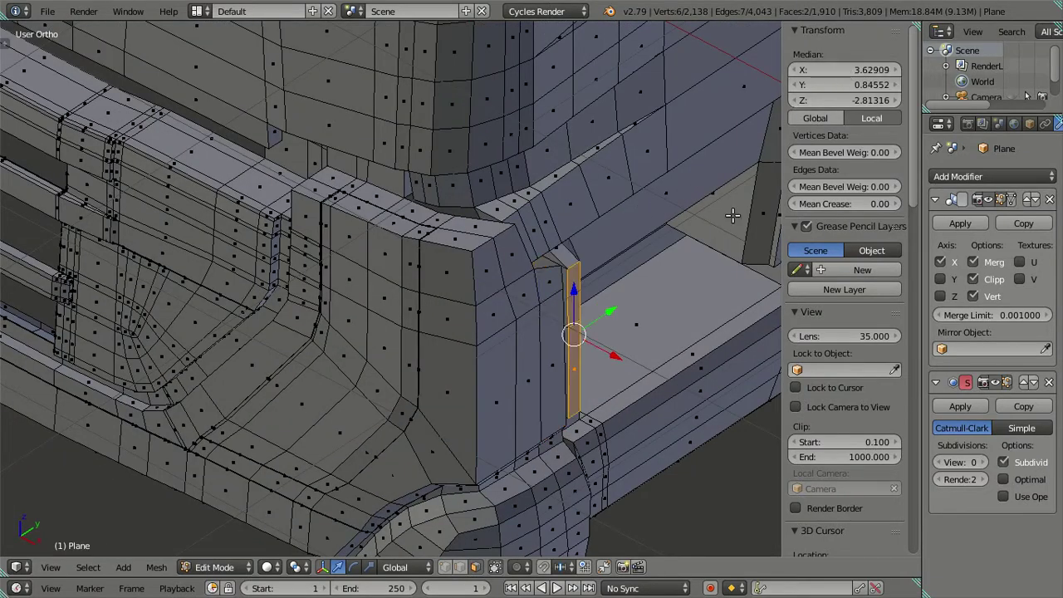
key("n")
- Select the small face in the step recess and slide it along Y
middle_click_drag(591, 279, 481, 225)
key("a")
mouse_move(463, 324)
middle_mouse_down()
mouse_move(511, 308)
mouse_move(510, 456)
mouse_move(525, 357)
mouse_move(485, 283)
middle_mouse_up()
right_click(485, 282)
key("g")
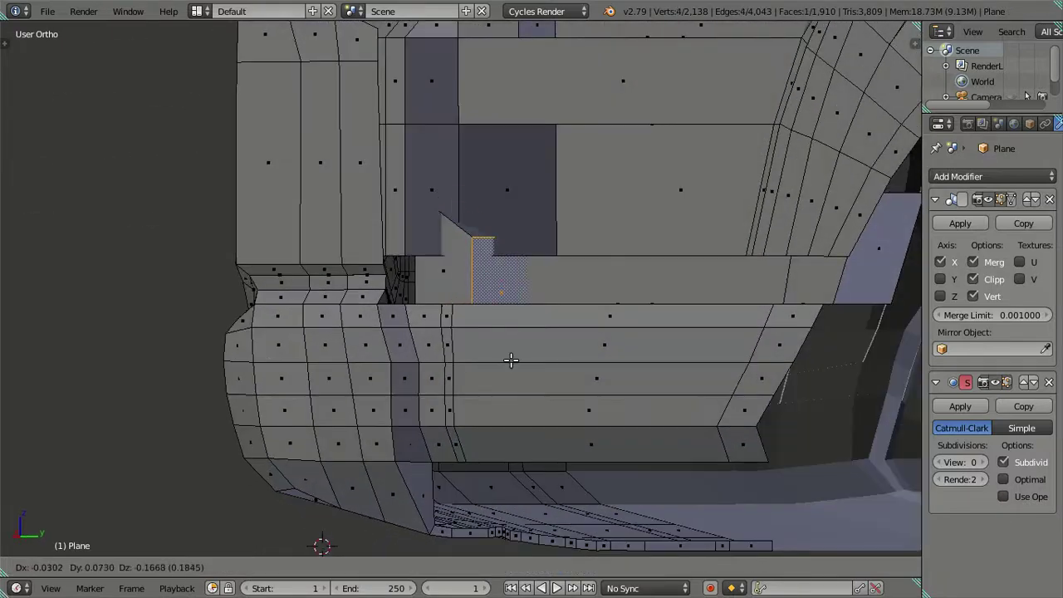
left_click(506, 338)
middle_click_drag(543, 341, 576, 400)
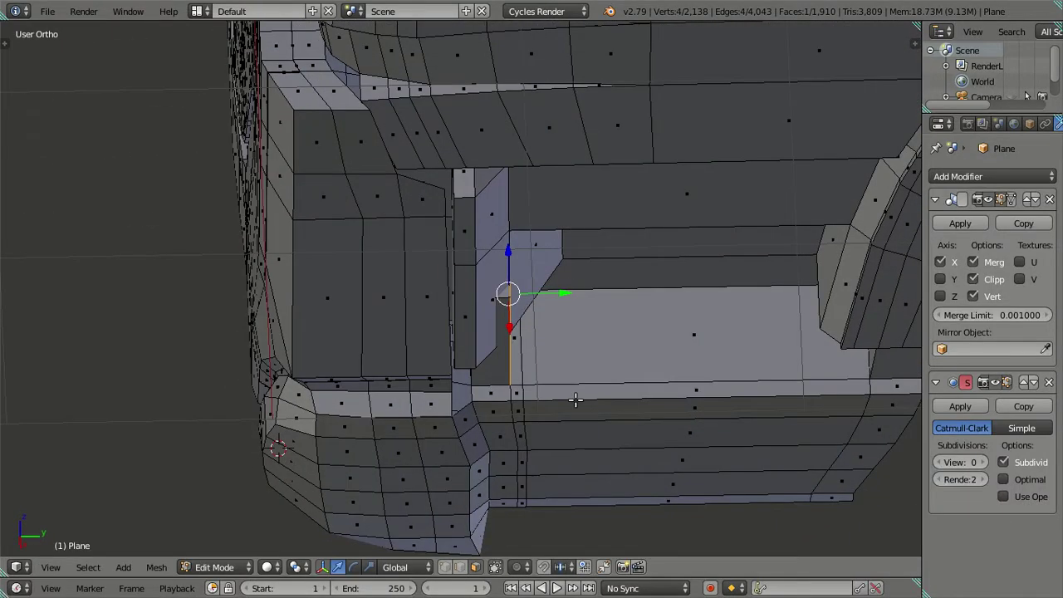
left_click_drag(561, 292, 538, 283)
middle_click_drag(538, 283, 510, 235)
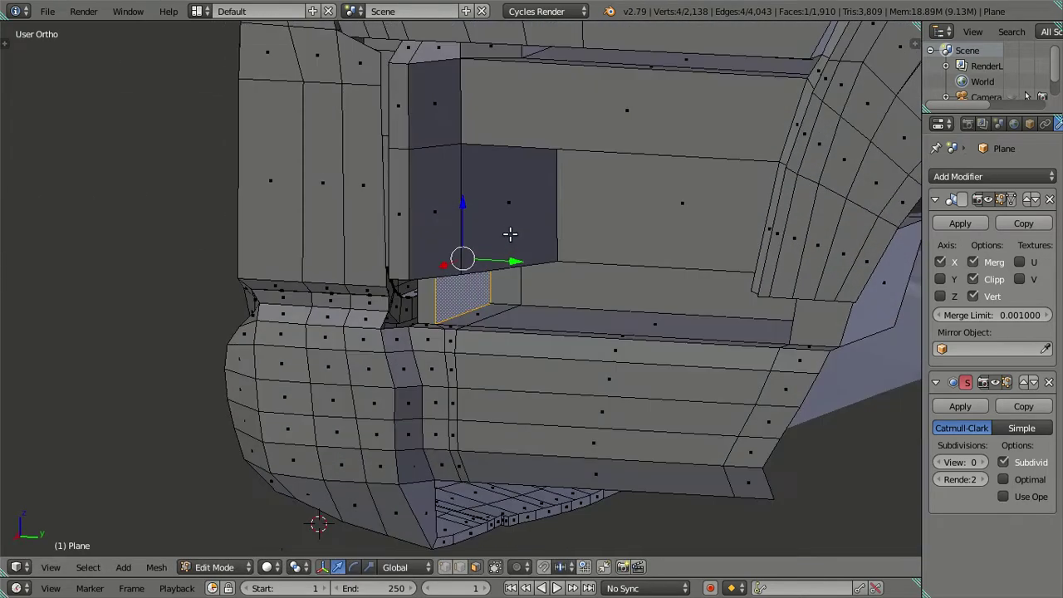
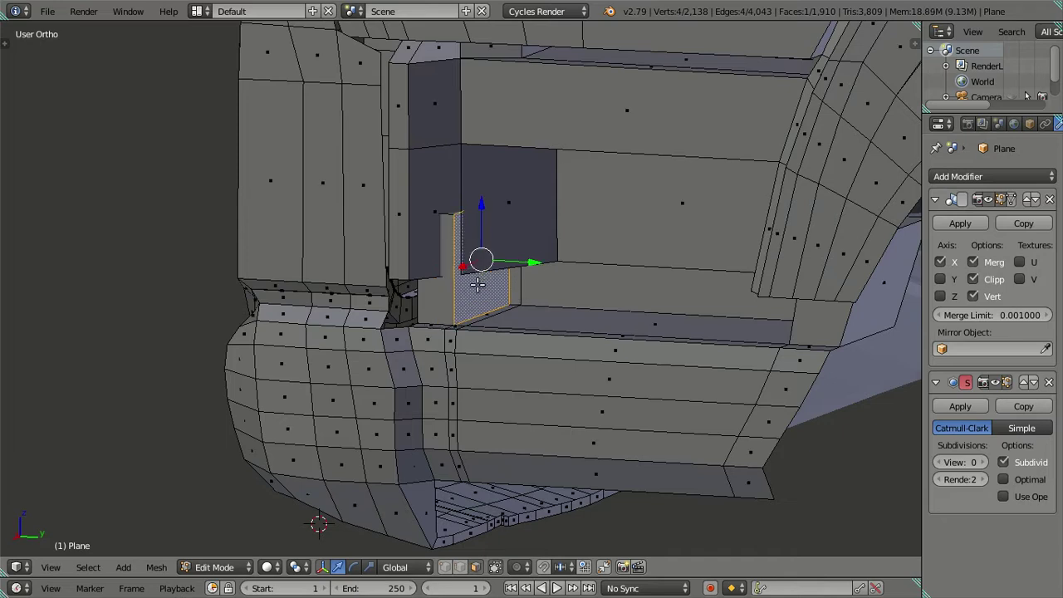
- Push the recess face beside the wheel arch back along the Y axis
middle_click_drag(458, 280, 545, 324)
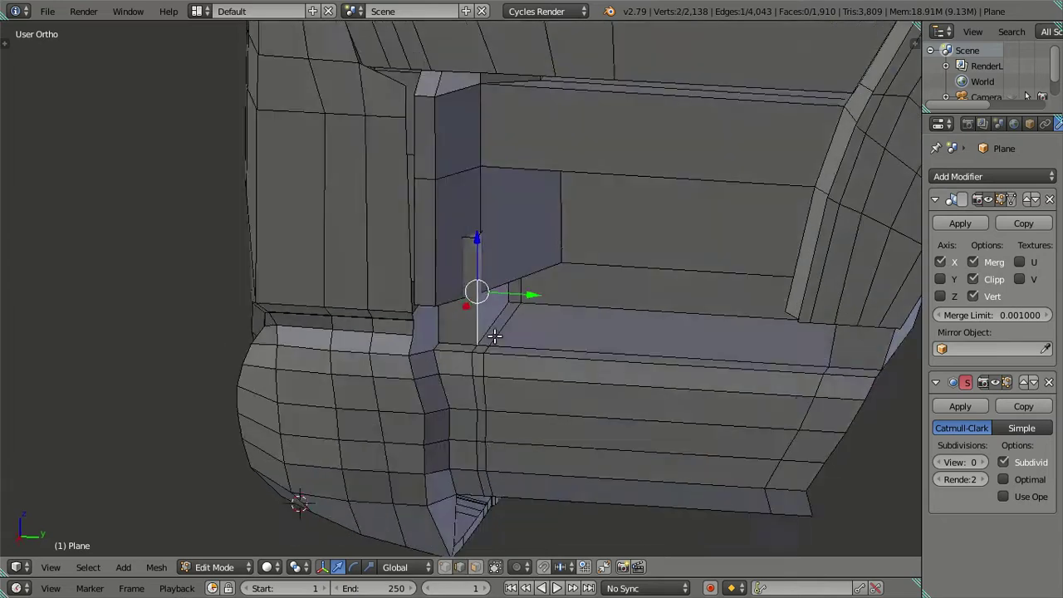
key("g")
key("y")
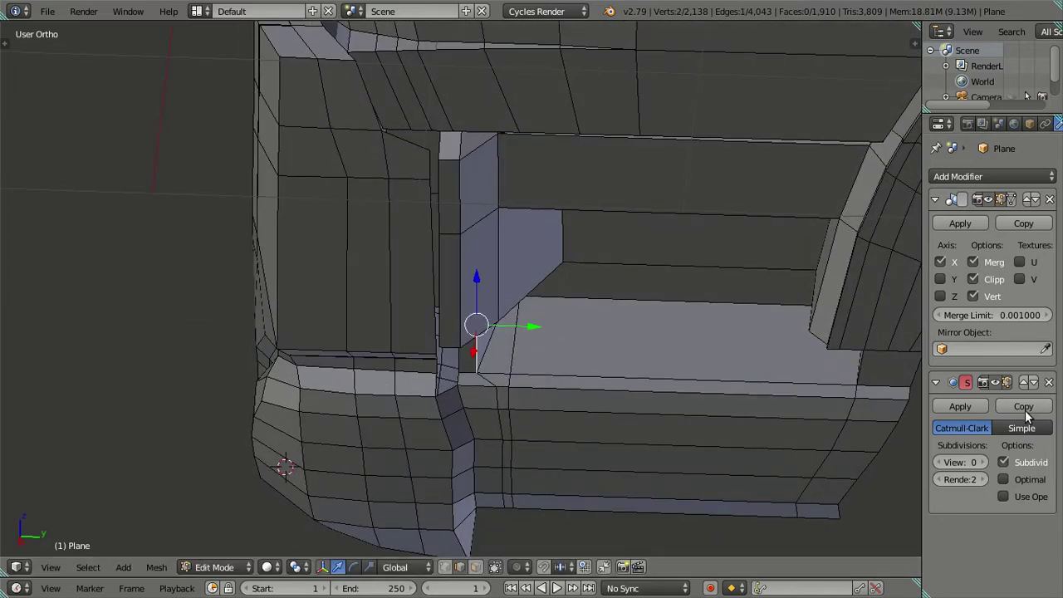
- Preview the smoothed recess in Object Mode, orbiting around the wheel arch
left_click(984, 463)
left_click(985, 462)
scroll(632, 291, "up", 2)
scroll(632, 292, "up", 2)
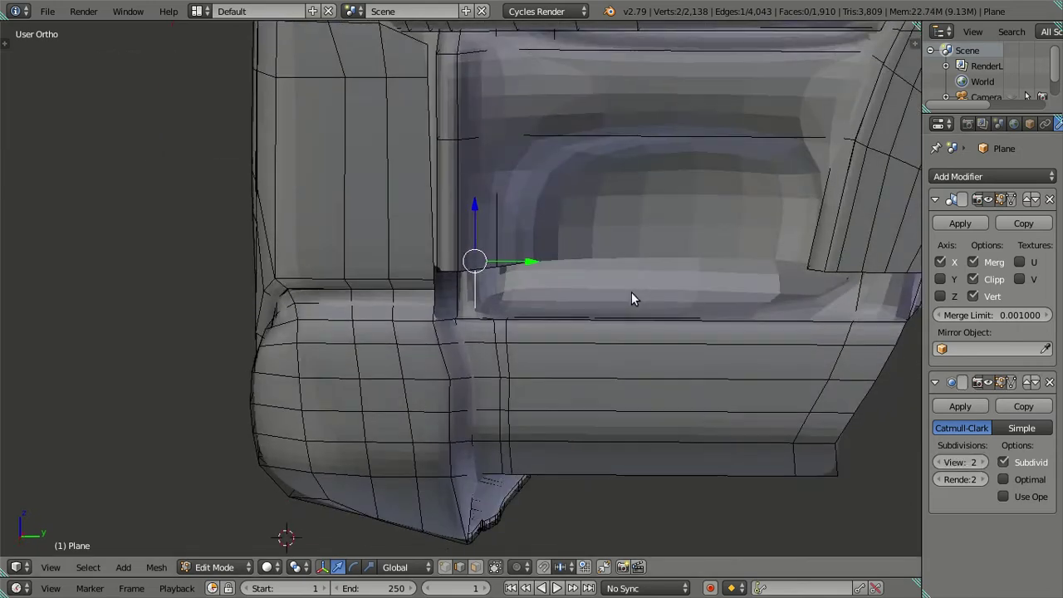
key("Tab")
scroll(590, 274, "down", 5)
mouse_move(576, 257)
middle_mouse_down()
mouse_move(504, 379)
mouse_move(534, 368)
middle_mouse_up()
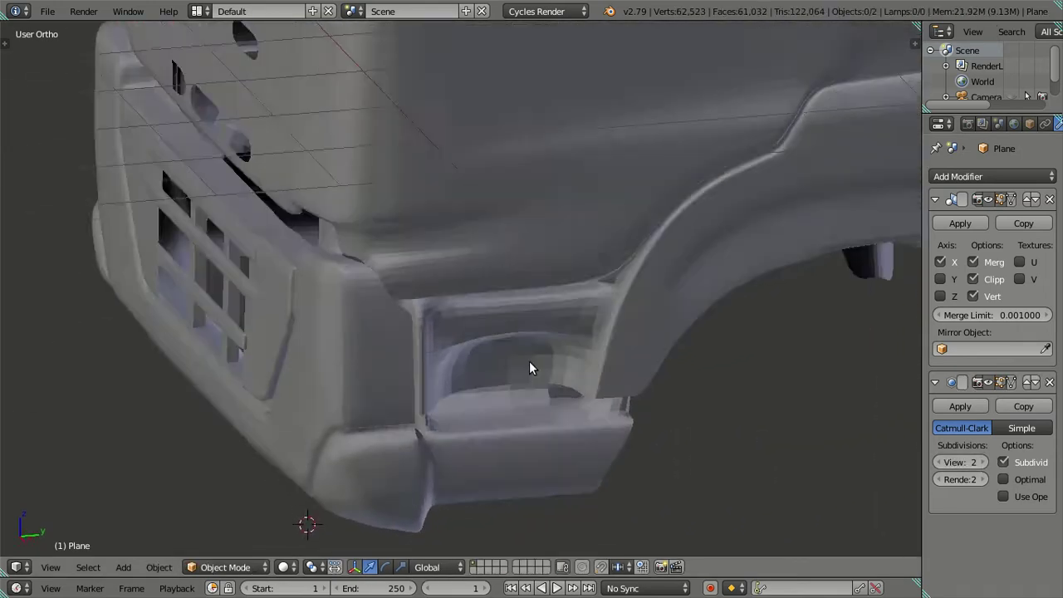
scroll(582, 330, "up", 5)
mouse_move(582, 331)
middle_mouse_down()
mouse_move(520, 351)
mouse_move(531, 326)
middle_mouse_up()
- Switch the subdivision preview off and go back to editing the mesh
left_click(939, 463)
left_click(938, 463)
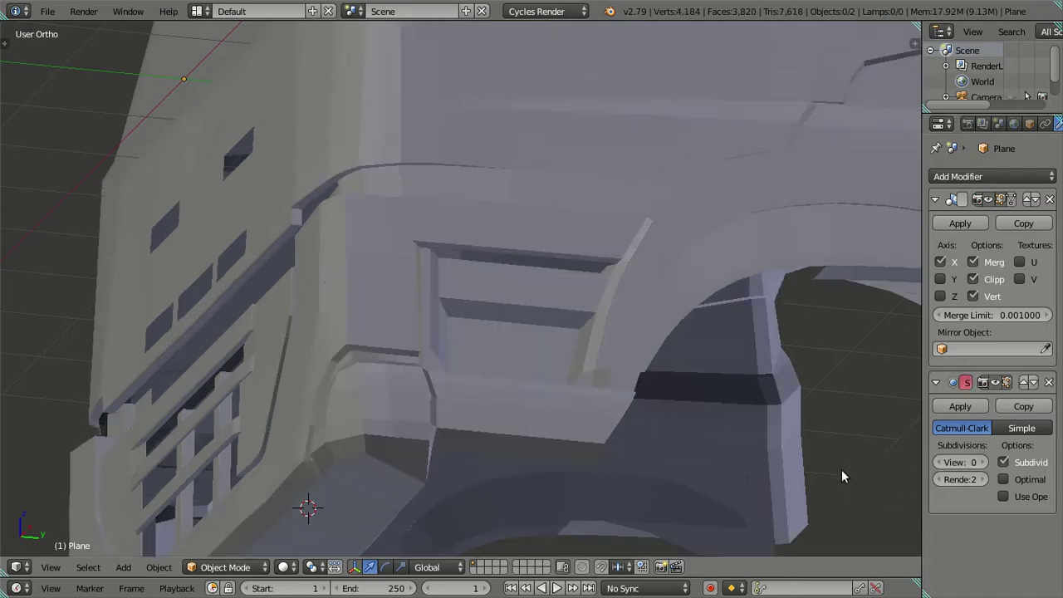
scroll(575, 372, "up", 2)
scroll(575, 371, "up", 2)
scroll(576, 335, "up", 2)
key("Tab")
mouse_move(577, 336)
middle_mouse_down()
mouse_move(582, 315)
mouse_move(540, 358)
mouse_move(506, 368)
mouse_move(543, 366)
mouse_move(610, 394)
mouse_move(644, 392)
mouse_move(622, 381)
mouse_move(572, 386)
middle_mouse_up()
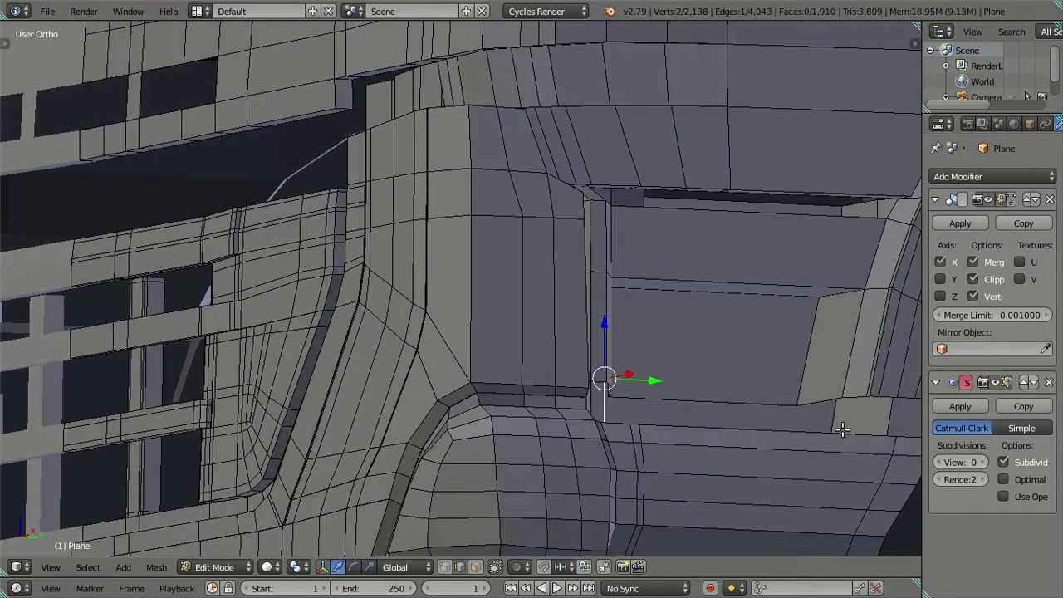
- Raise the viewport subdivision level to 2 and inspect the smoothed bumper corner
left_click(985, 462)
left_click(985, 462)
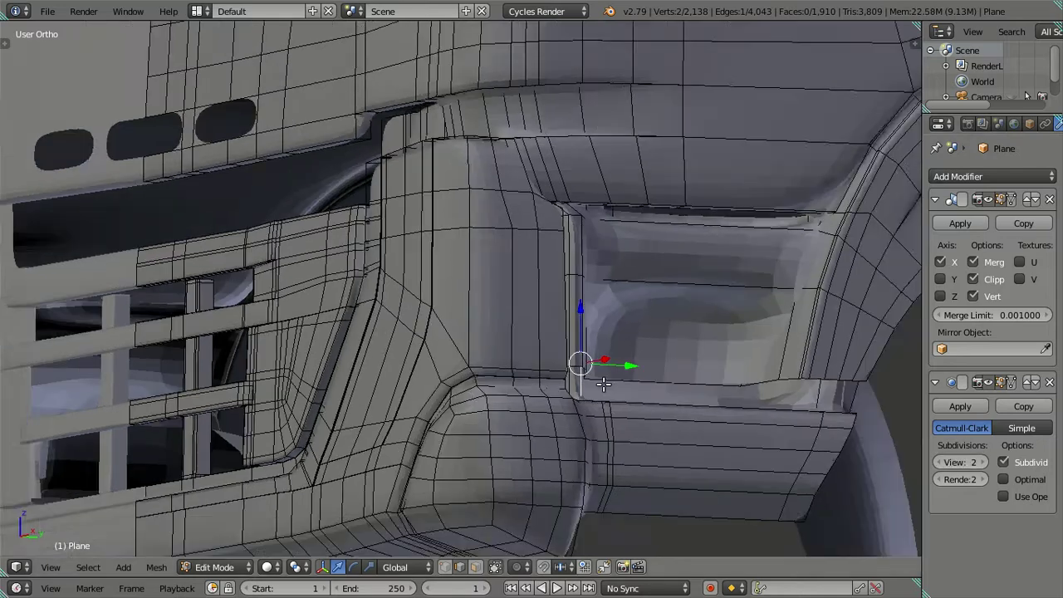
key("Tab")
mouse_move(579, 404)
middle_mouse_down()
mouse_move(663, 417)
mouse_move(693, 404)
mouse_move(657, 408)
mouse_move(583, 444)
mouse_move(735, 460)
middle_mouse_up()
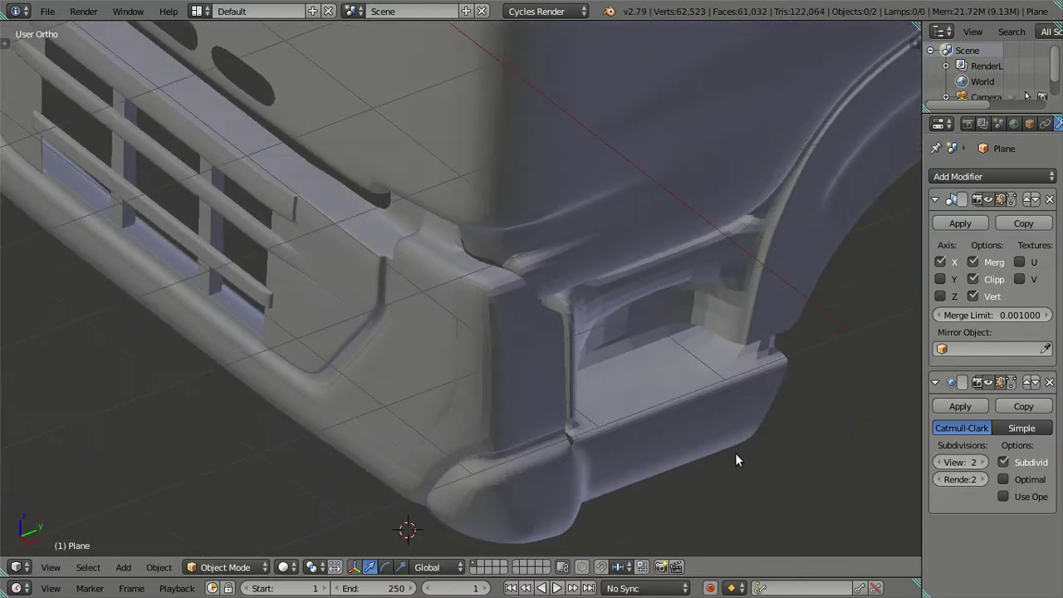
- Set viewport subdivision back to 0 and return to Edit Mode at the bumper corner
left_click(941, 462)
left_click(941, 462)
key("Tab")
scroll(659, 390, "up", 2)
scroll(659, 395, "up", 2)
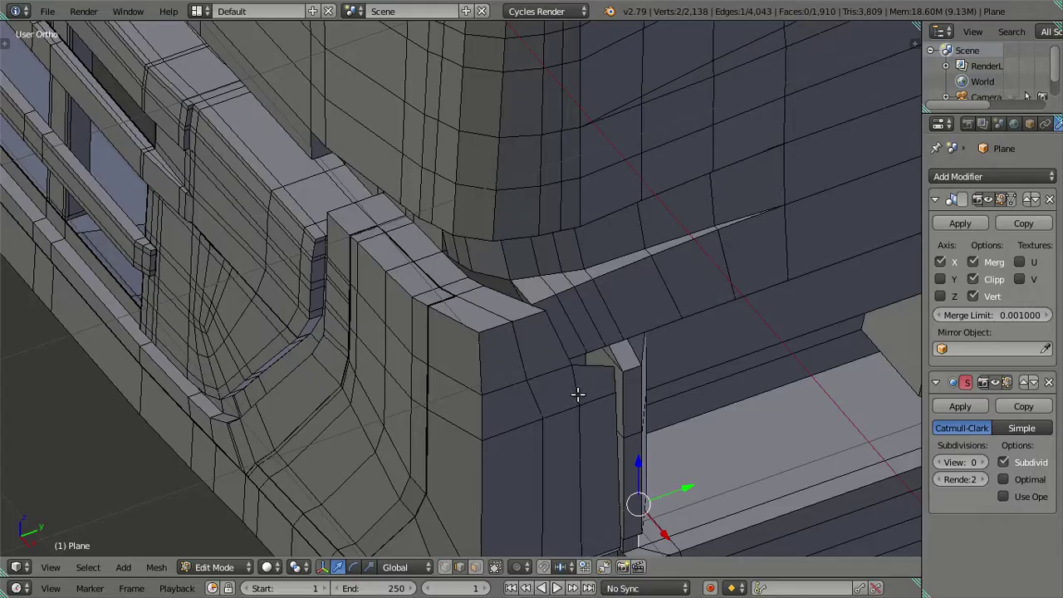
scroll(658, 401, "up", 2)
mouse_move(659, 401)
middle_mouse_down()
mouse_move(629, 449)
mouse_move(612, 446)
mouse_move(629, 370)
mouse_move(698, 334)
mouse_move(743, 333)
mouse_move(637, 374)
middle_mouse_up()
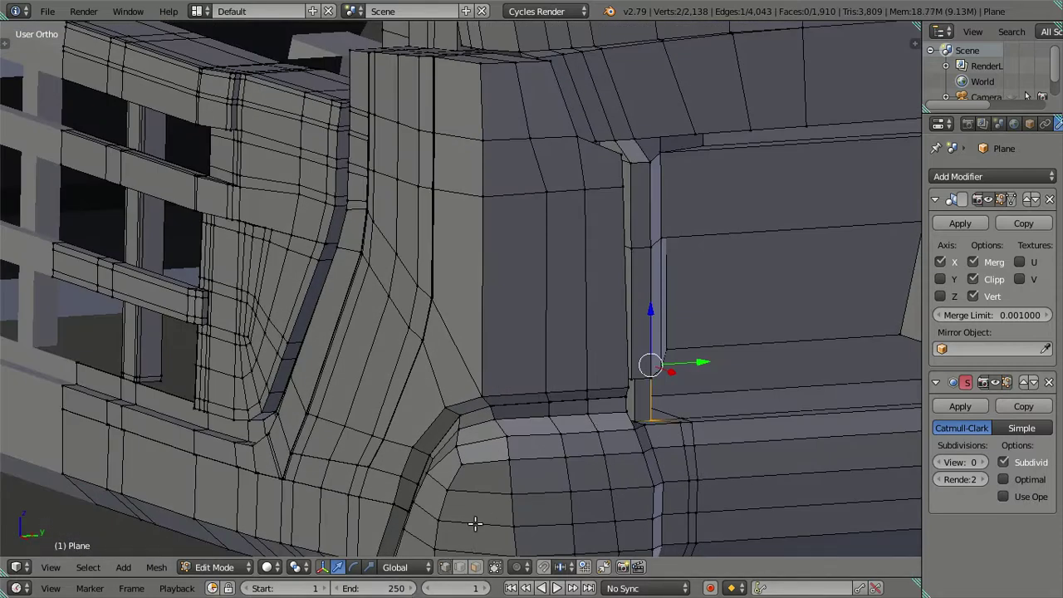
- Inspect the bumper corner's vertices in wireframe, then return to solid shading
key("z")
scroll(565, 458, "up", 2)
scroll(579, 434, "up", 2)
scroll(564, 388, "up", 2)
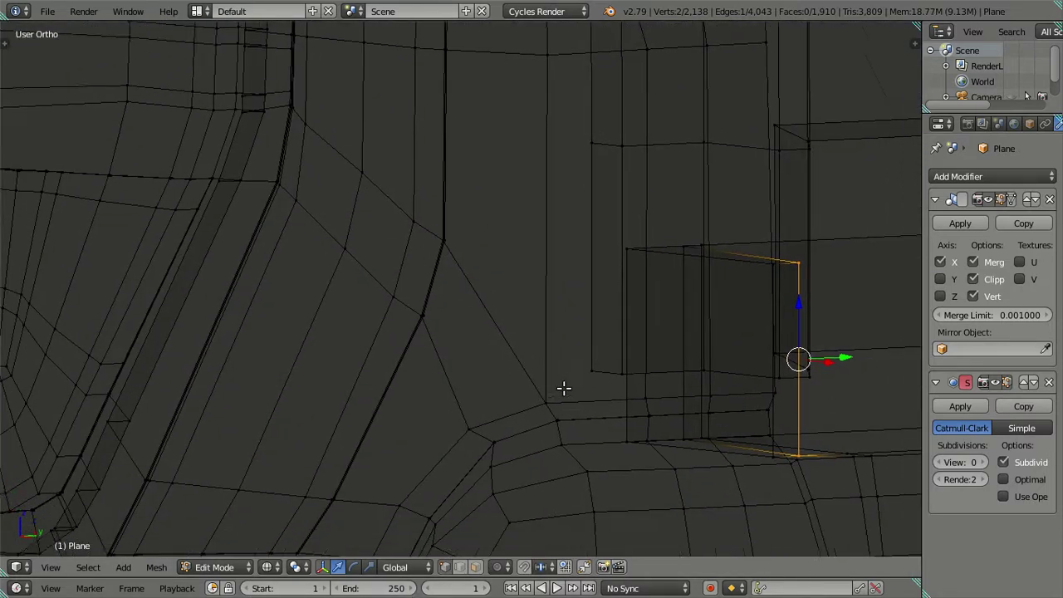
key("a")
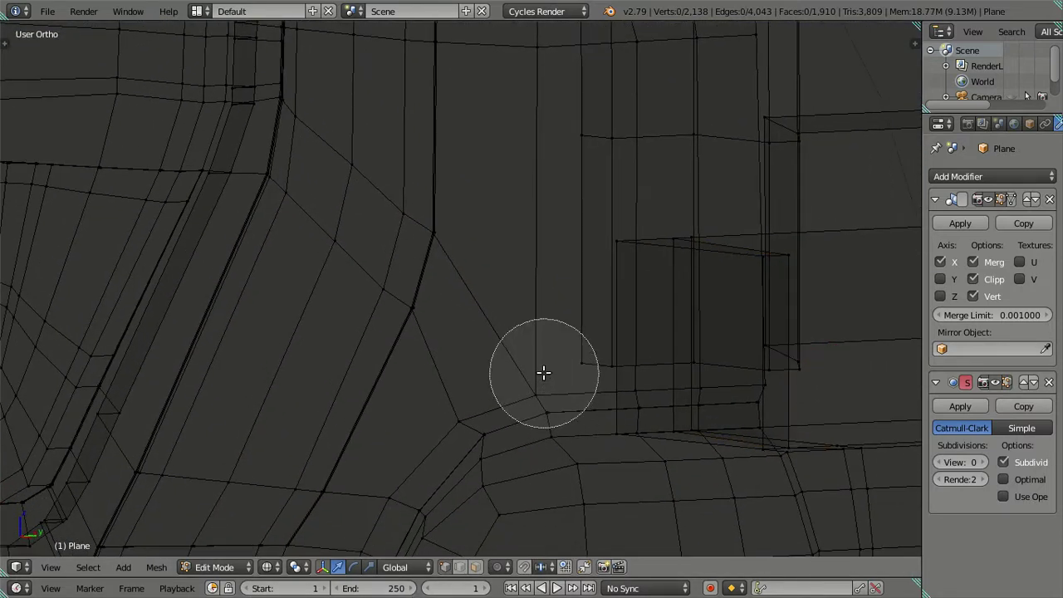
mouse_move(540, 402)
middle_mouse_down()
mouse_move(524, 346)
mouse_move(458, 446)
mouse_move(465, 408)
mouse_move(551, 392)
middle_mouse_up()
key("z")
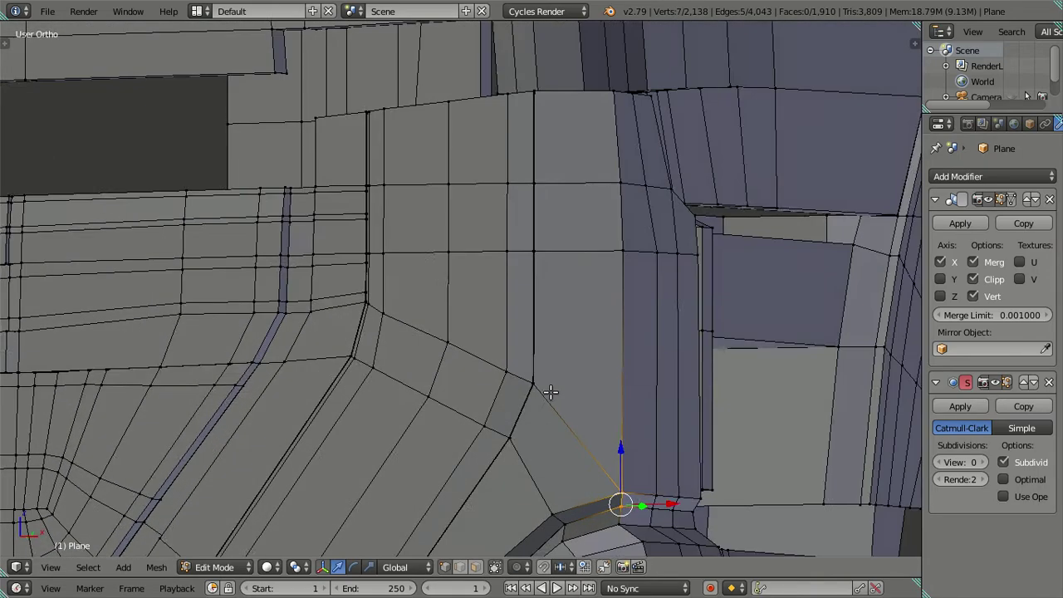
middle_click_drag(617, 218, 596, 409)
- In Front view, move the corner edge into line with the reference photo
key("KP_1")
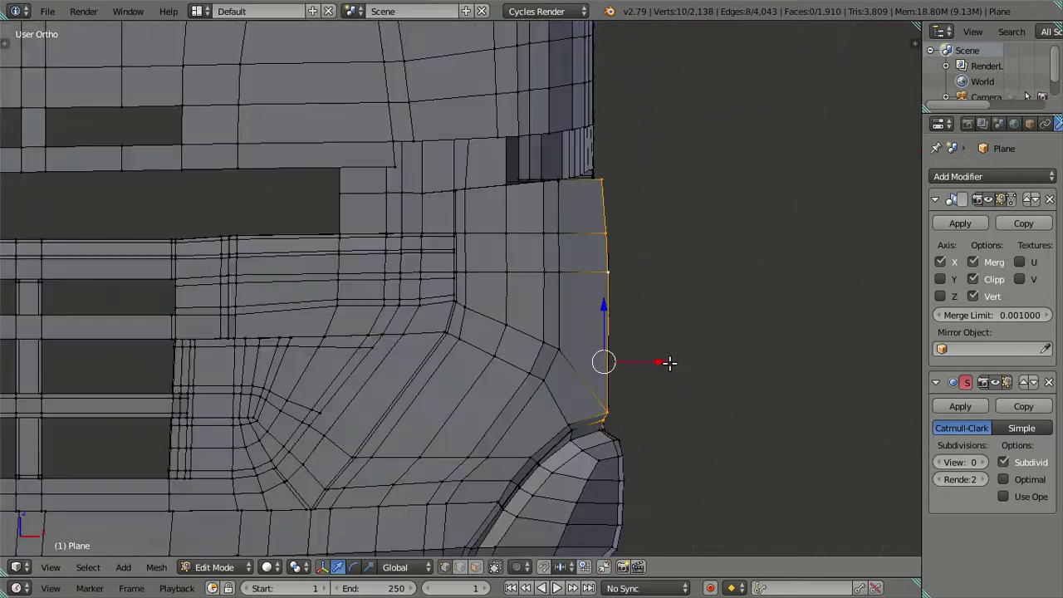
scroll(689, 391, "up", 2)
scroll(631, 333, "up", 2)
scroll(615, 254, "up", 1)
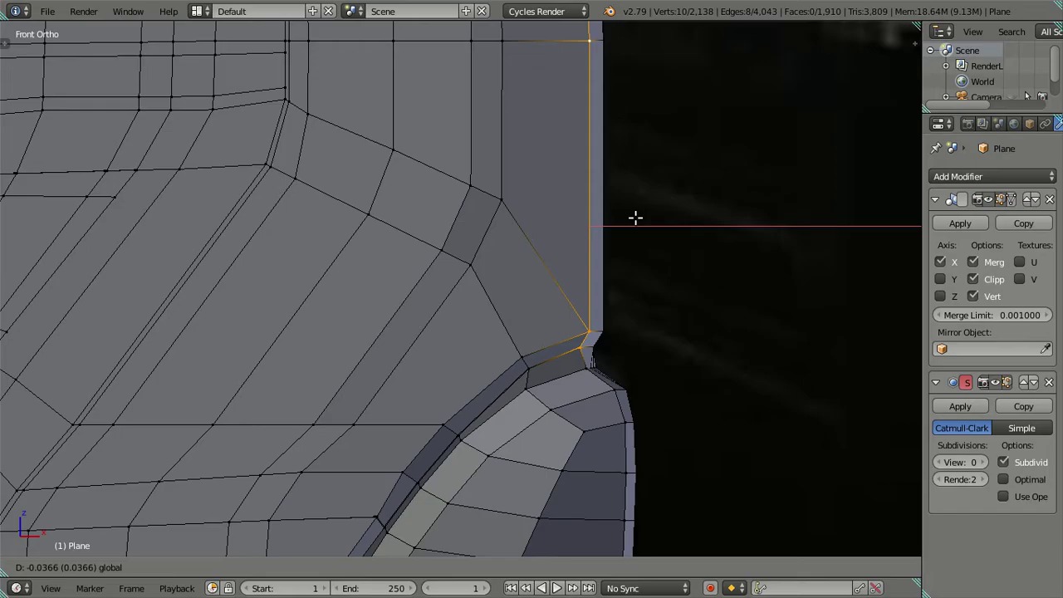
left_click(635, 218)
- Fine-tune the edge by 0.0313 units so it runs straight up the body's side
mouse_move(645, 199)
middle_mouse_down()
mouse_move(631, 294)
mouse_move(615, 282)
mouse_move(591, 328)
mouse_move(553, 408)
mouse_move(553, 446)
mouse_move(491, 338)
mouse_move(524, 358)
mouse_move(583, 450)
middle_mouse_up()
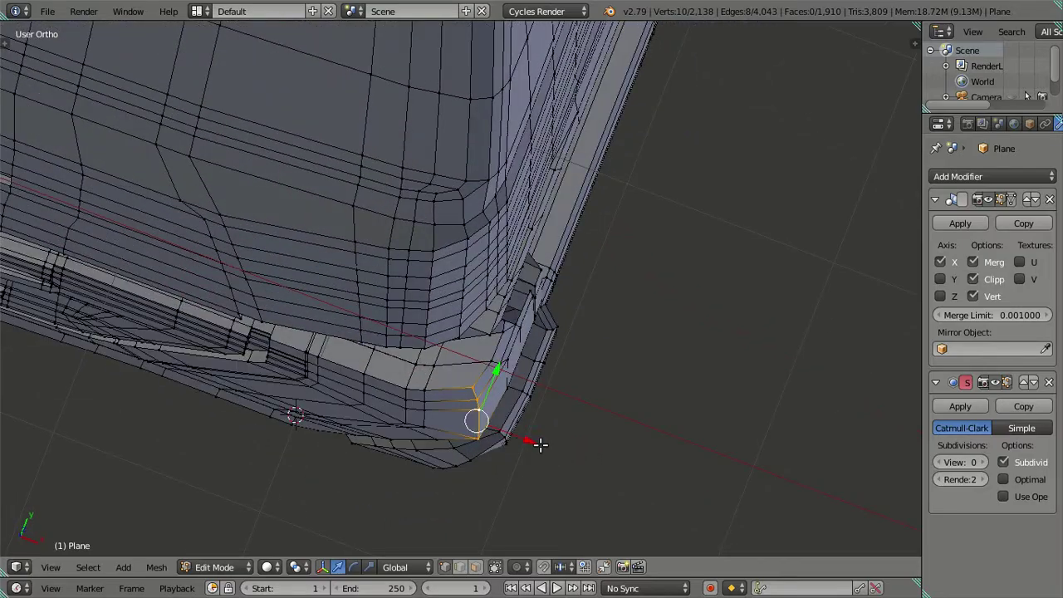
left_click(515, 434)
mouse_move(515, 433)
middle_mouse_down()
mouse_move(540, 411)
mouse_move(482, 299)
mouse_move(424, 333)
mouse_move(413, 357)
mouse_move(427, 407)
mouse_move(398, 272)
mouse_move(493, 275)
mouse_move(468, 275)
mouse_move(444, 351)
mouse_move(543, 327)
mouse_move(597, 353)
mouse_move(586, 294)
middle_mouse_up()
scroll(596, 353, "up", 1)
scroll(623, 371, "up", 2)
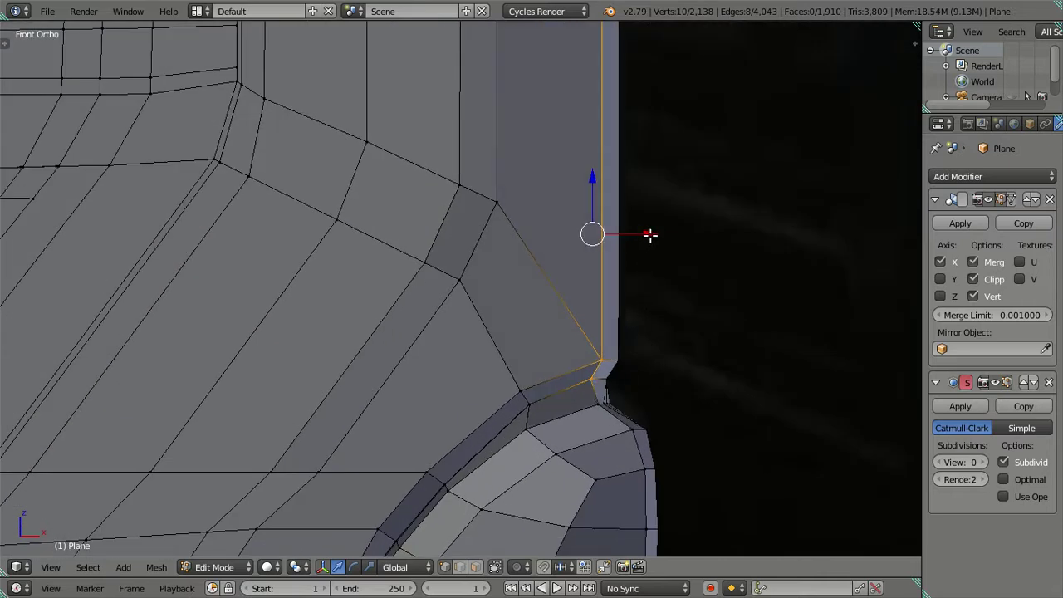
- Slide the selected corner vertices along X to match the reference photo
key("z")
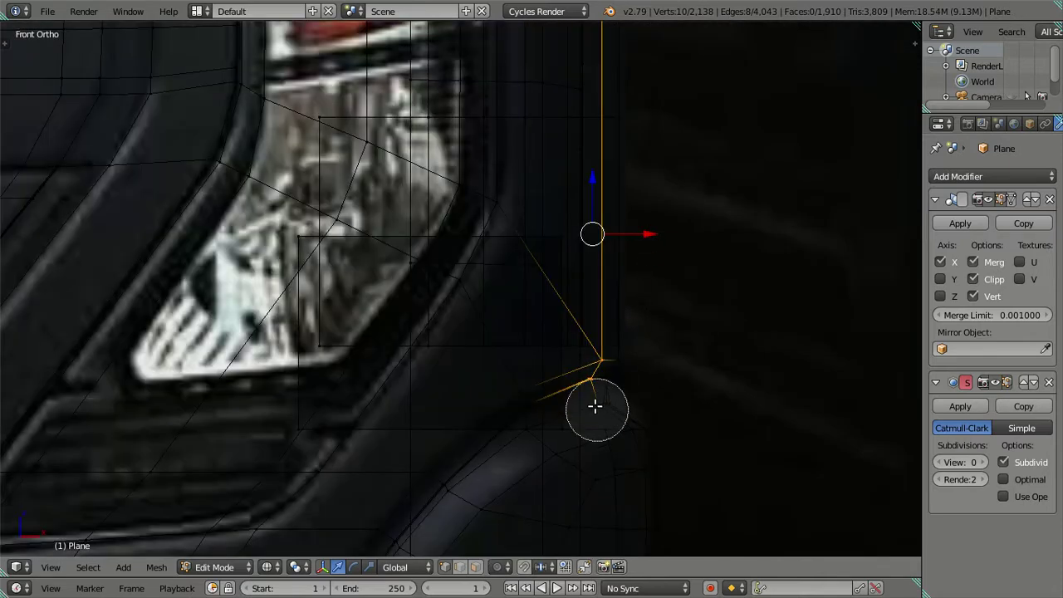
key("z")
mouse_move(693, 221)
middle_mouse_down("shift")
mouse_move(651, 171)
mouse_move(640, 349)
mouse_move(595, 262)
mouse_move(573, 357)
mouse_move(518, 351)
mouse_move(542, 339)
mouse_move(605, 249)
mouse_move(527, 301)
middle_mouse_up("shift")
key("g")
key("x")
key("a")
- In Front view, move the single corner vertex left and down onto the reference outline
scroll(523, 301, "up", 5)
key("z")
scroll(556, 326, "up", 3)
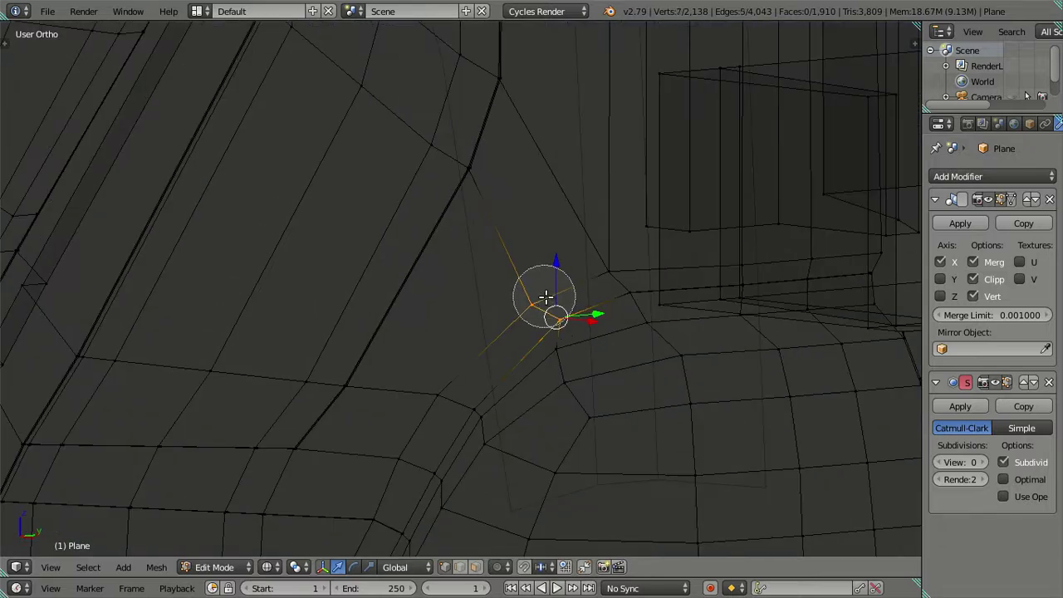
key("KP_1")
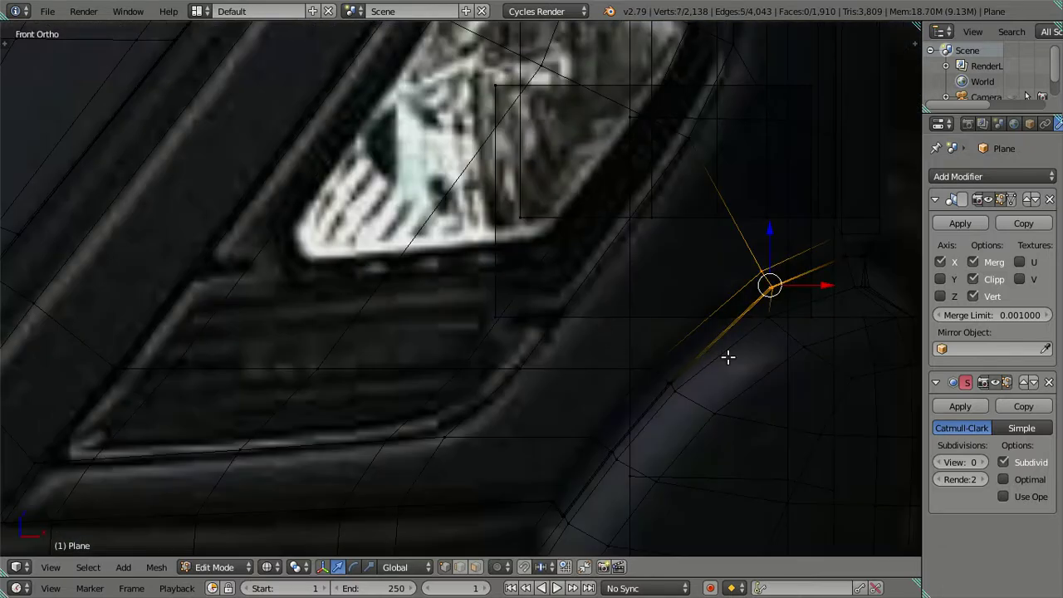
middle_click_drag(726, 357, 368, 384, "shift")
key("z")
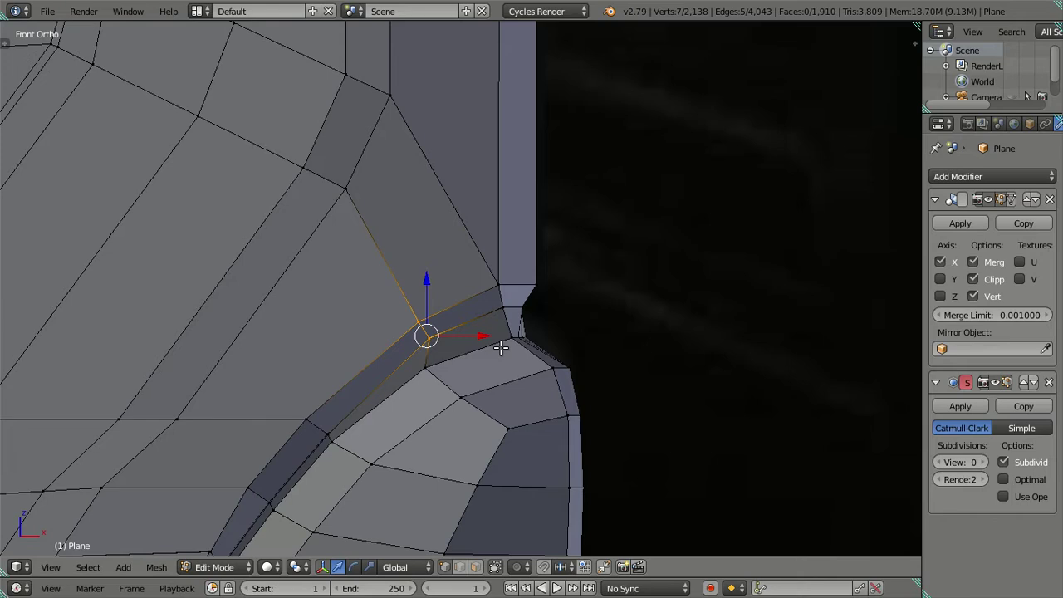
key("g")
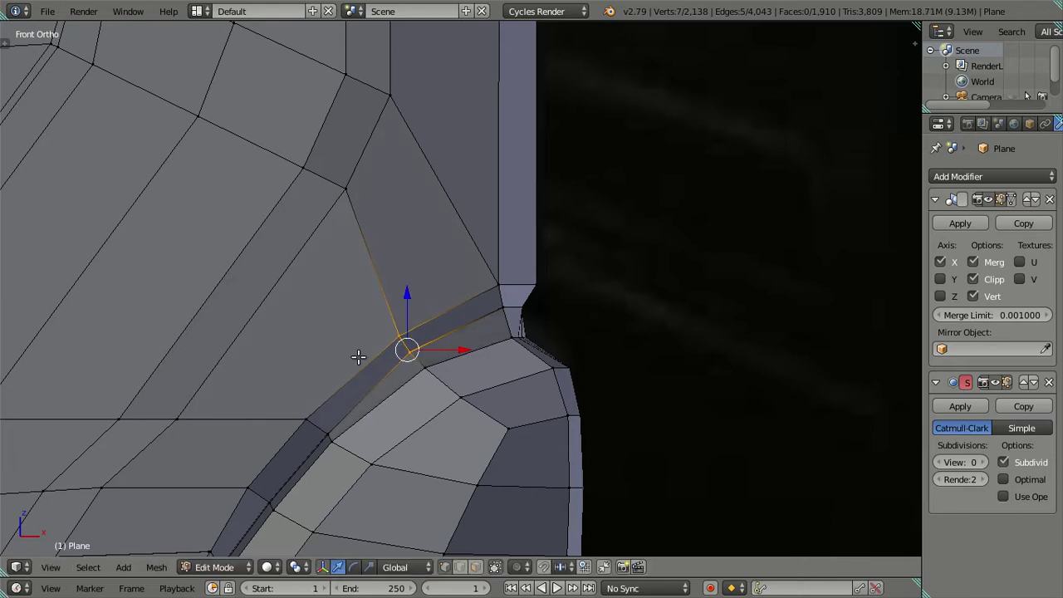
key("z")
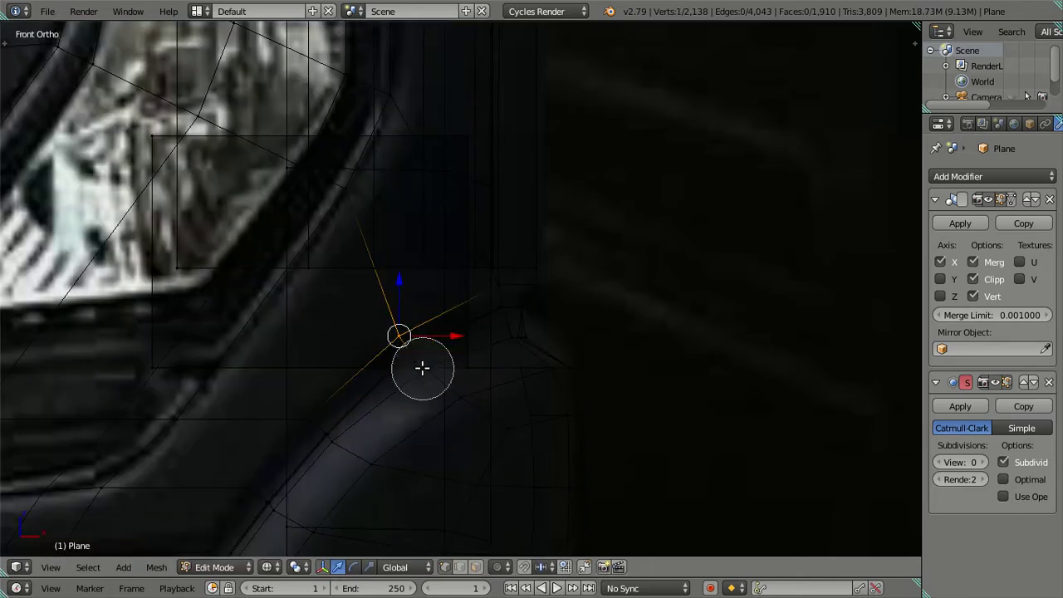
key("z")
key("a")
- Check the vertical corner edge loop from several angles in wireframe and solid shading
mouse_move(398, 289)
middle_mouse_down()
mouse_move(643, 356)
mouse_move(526, 369)
middle_mouse_up()
mouse_move(497, 402)
middle_mouse_down()
mouse_move(482, 333)
mouse_move(498, 327)
mouse_move(489, 316)
mouse_move(511, 315)
mouse_move(478, 293)
mouse_move(483, 354)
middle_mouse_up()
key("z")
key("z")
middle_click_drag(470, 300, 537, 441)
key("z")
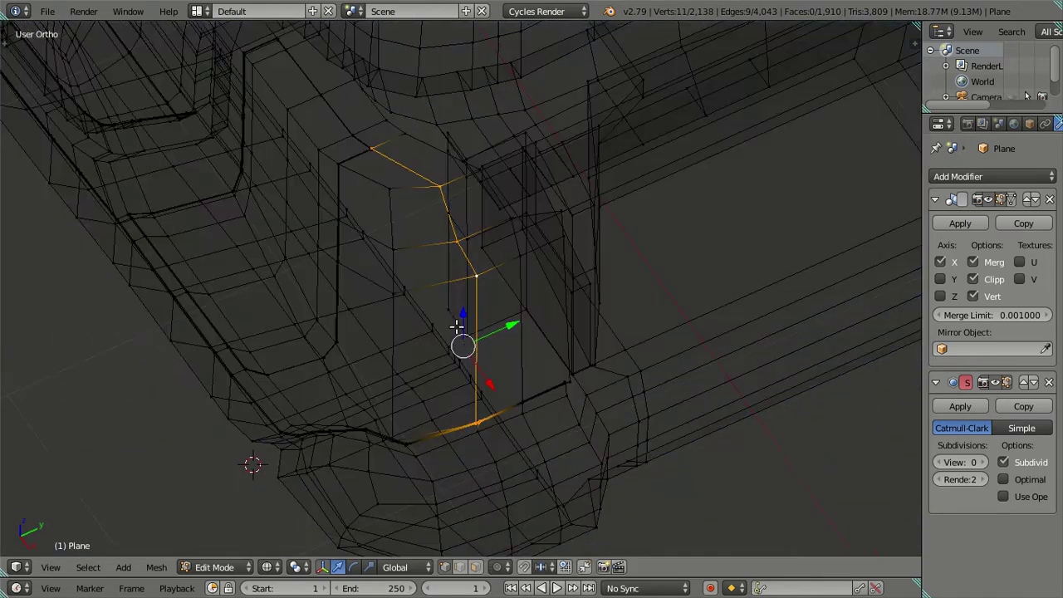
middle_click_drag(457, 325, 511, 438, "shift")
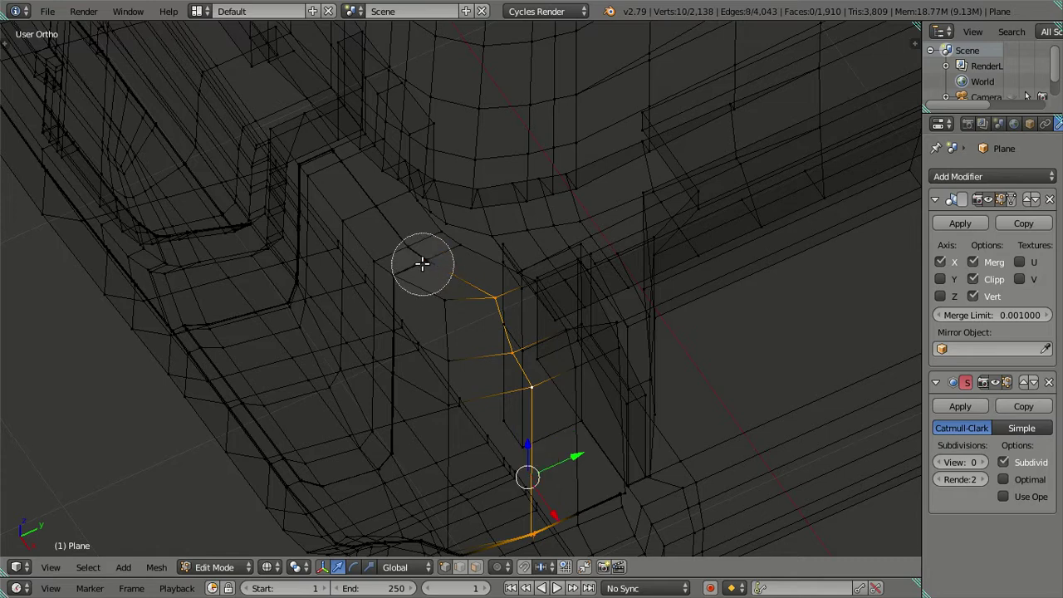
key("z")
middle_click_drag(579, 407, 532, 253)
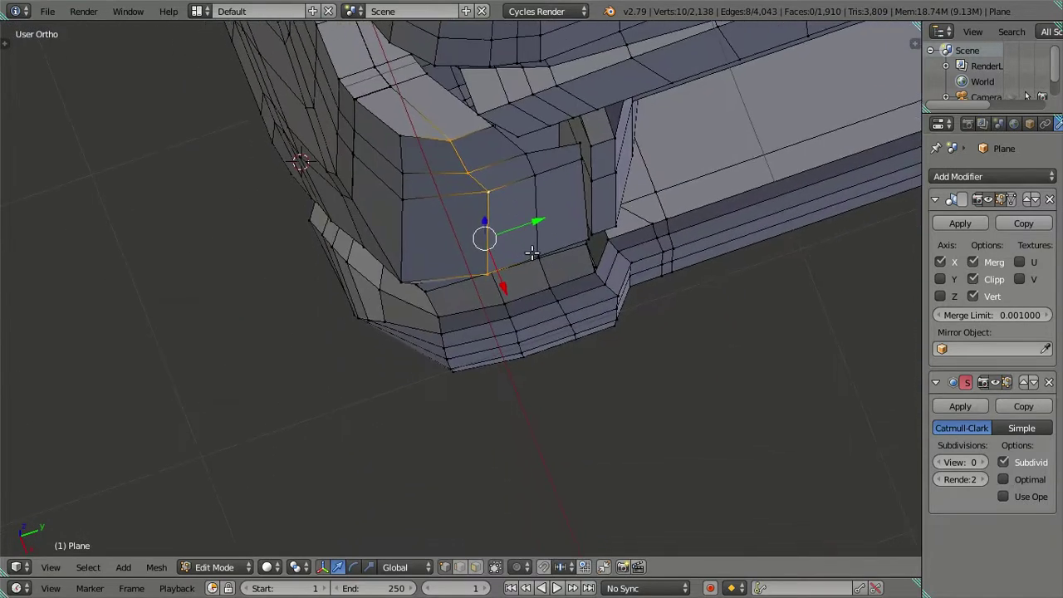
- From the right-side view, slide the corner edge loop along Y
key("KP_3")
middle_click_drag(570, 349, 582, 308, "shift")
scroll(574, 324, "up", 2)
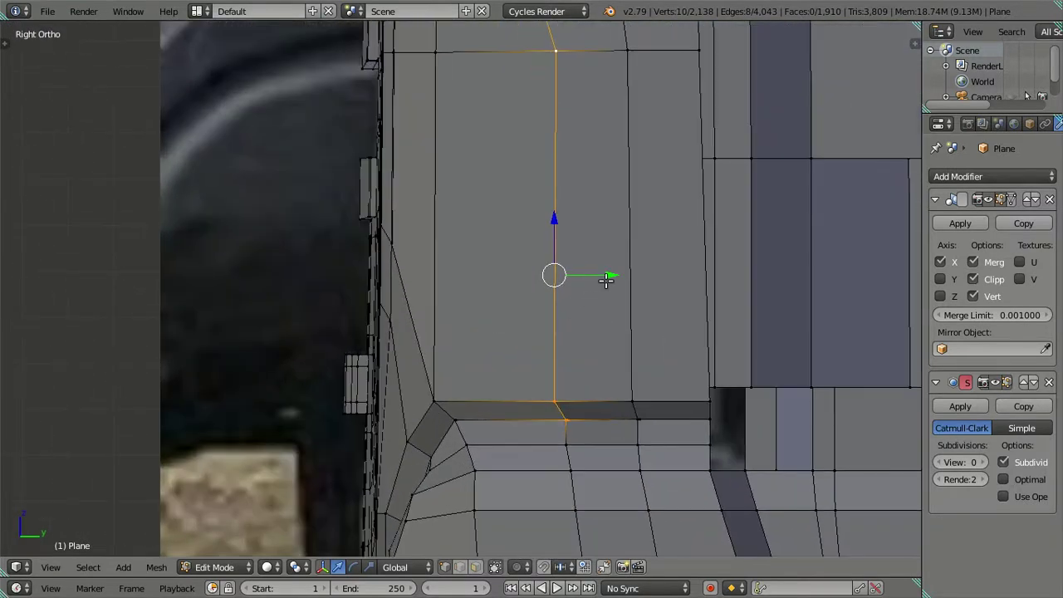
left_click_drag(607, 280, 596, 276)
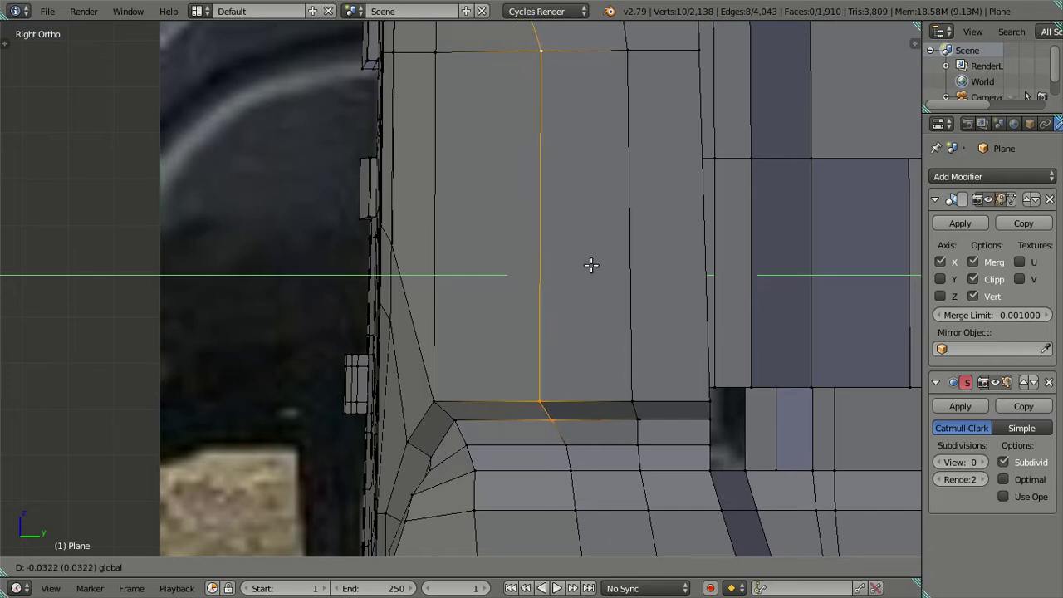
left_click(591, 265)
mouse_move(568, 245)
middle_mouse_down()
mouse_move(584, 263)
mouse_move(528, 254)
mouse_move(465, 403)
mouse_move(561, 417)
middle_mouse_up()
- Set the Subdivision Surface viewport level to 2, then re-enter Edit Mode with nothing selected
key("Tab")
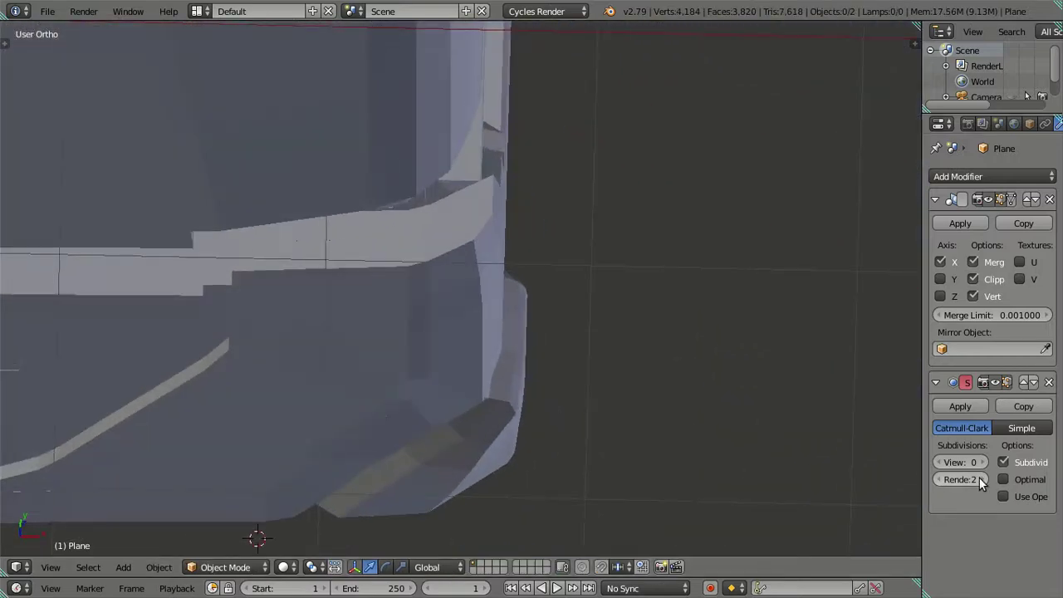
left_click(985, 461)
left_click(985, 461)
mouse_move(662, 417)
middle_mouse_down()
mouse_move(587, 288)
mouse_move(514, 270)
mouse_move(468, 340)
mouse_move(515, 418)
mouse_move(537, 379)
mouse_move(567, 387)
mouse_move(606, 376)
mouse_move(556, 294)
mouse_move(527, 311)
mouse_move(515, 362)
mouse_move(479, 317)
mouse_move(481, 327)
mouse_move(592, 368)
mouse_move(602, 360)
mouse_move(523, 297)
mouse_move(557, 362)
mouse_move(535, 258)
mouse_move(593, 275)
mouse_move(415, 391)
mouse_move(368, 370)
mouse_move(499, 368)
mouse_move(541, 394)
mouse_move(577, 371)
mouse_move(601, 403)
mouse_move(545, 351)
mouse_move(552, 382)
mouse_move(551, 346)
mouse_move(503, 309)
mouse_move(541, 304)
mouse_move(573, 387)
mouse_move(584, 361)
mouse_move(624, 330)
mouse_move(480, 355)
mouse_move(562, 346)
mouse_move(551, 335)
middle_mouse_up()
key("Tab")
key("a")
- Toggle between Object and Edit Mode to compare the smoothed cab with its cage
key("Tab")
scroll(556, 363, "up", 3)
key("Tab")
scroll(547, 294, "up", 3)
key("Tab")
scroll(500, 368, "down", 2)
scroll(601, 404, "up", 2)
key("Tab")
scroll(541, 304, "up", 1)
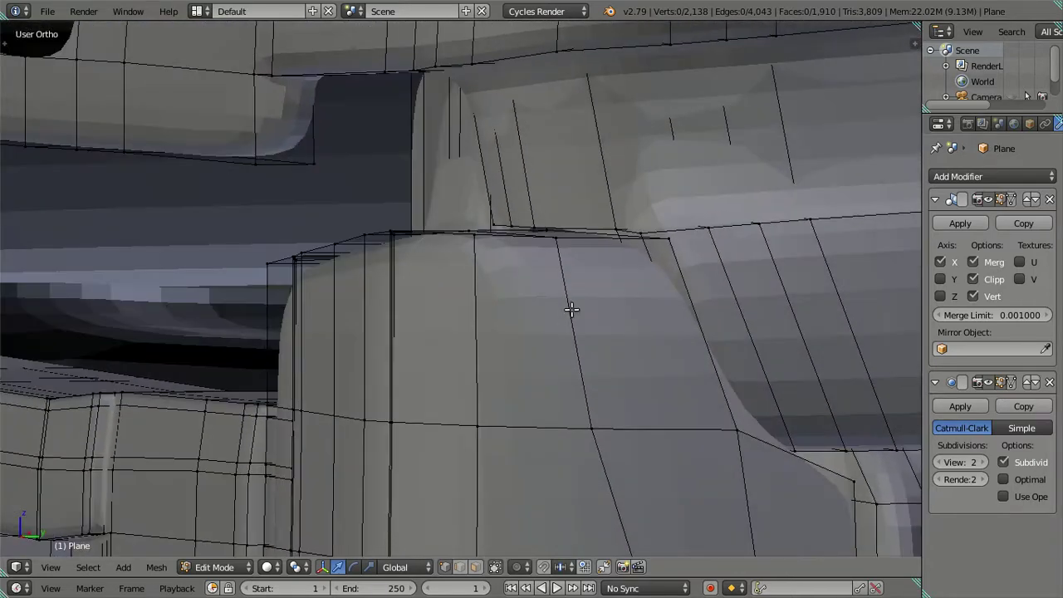
- Line up the bumper corner over the reference photo in Front Ortho view
key("KP_1")
mouse_move(767, 294)
middle_mouse_down("shift")
mouse_move(510, 385)
mouse_move(641, 363)
mouse_move(598, 384)
middle_mouse_up("shift")
scroll(574, 376, "up", 2)
- Move the bumper's corner vertex level with the horizontal edge, fine-tuning along Z
right_click(551, 372)
key("KP_1")
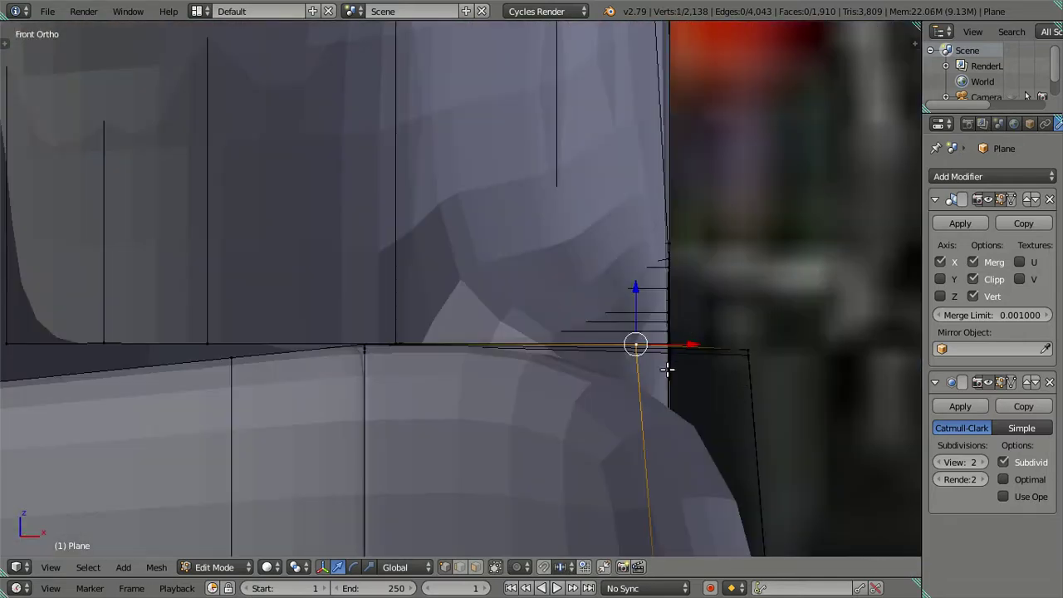
scroll(668, 371, "up", 2)
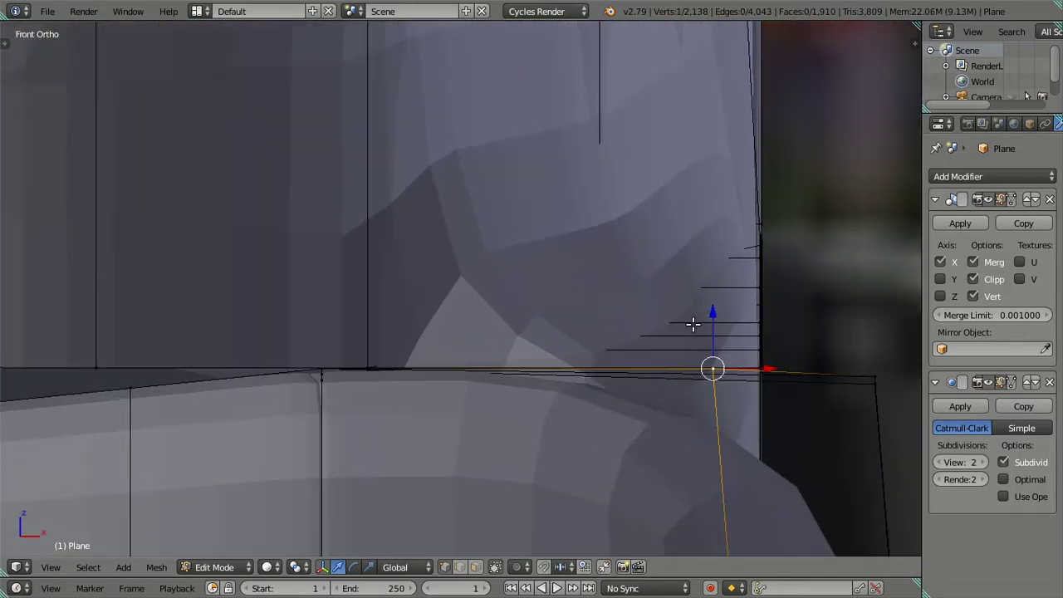
left_click(717, 375)
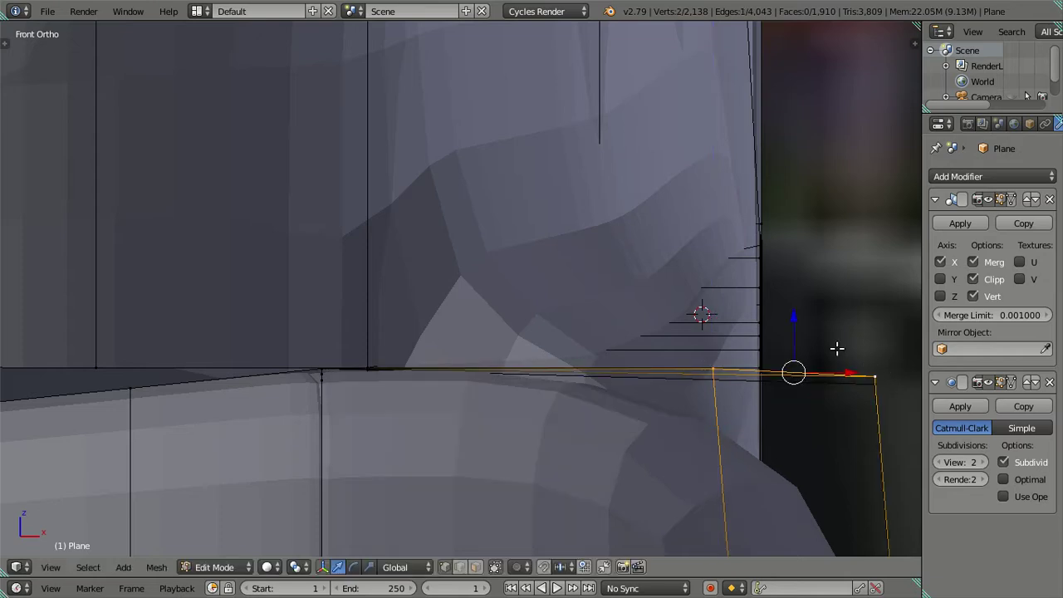
left_click_drag(796, 317, 799, 325)
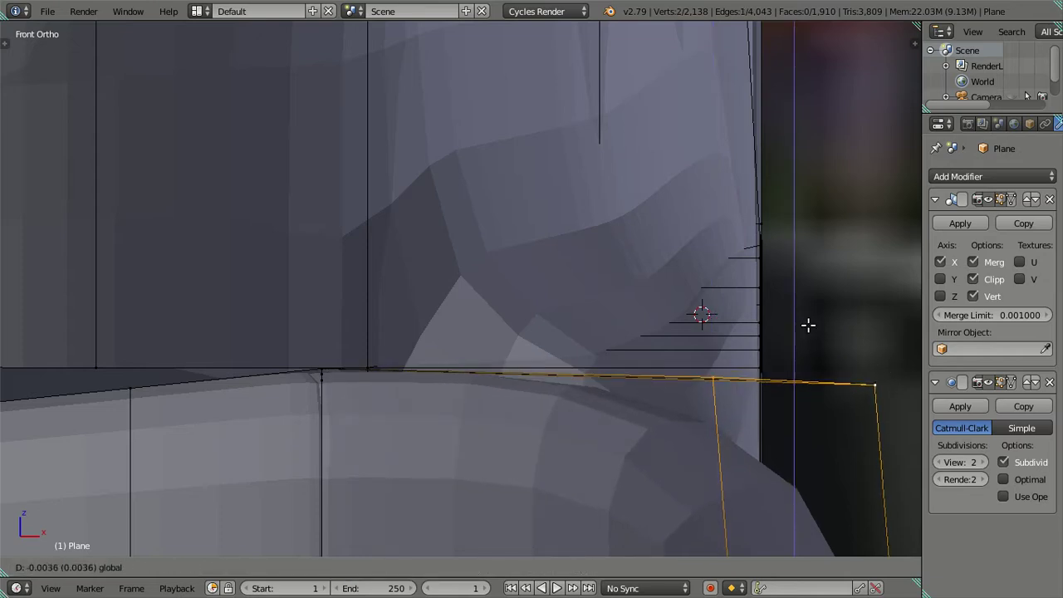
left_click(809, 323)
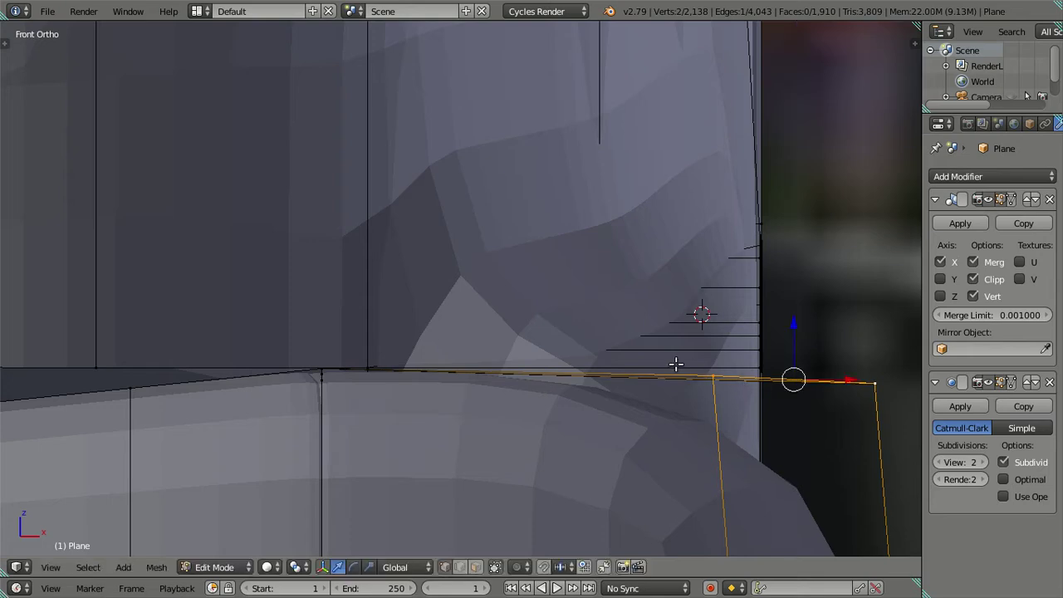
left_click_drag(713, 324, 712, 321)
mouse_move(712, 321)
middle_mouse_down()
mouse_move(684, 387)
mouse_move(531, 445)
middle_mouse_up()
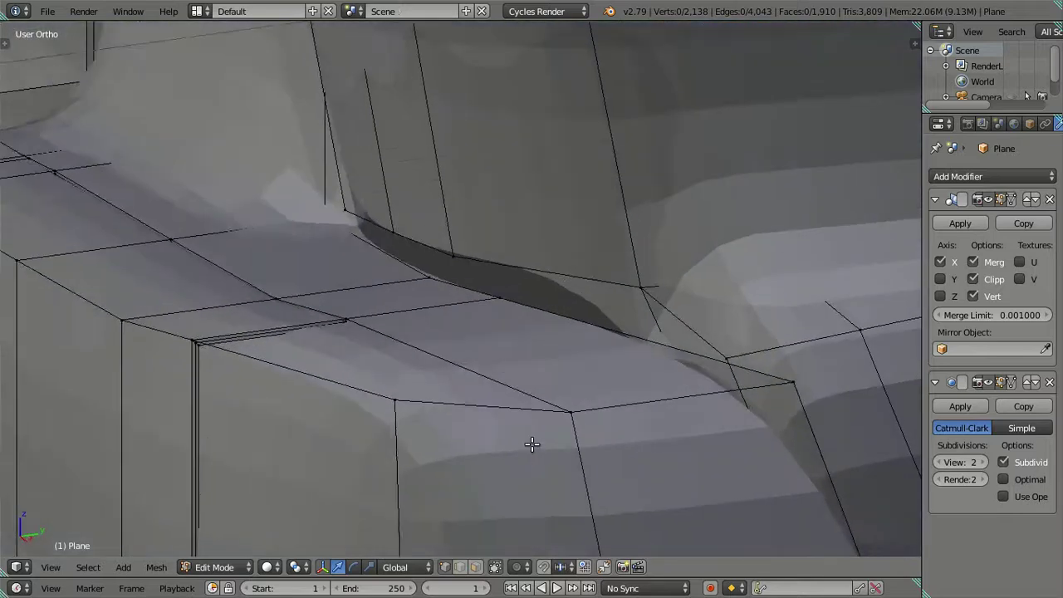
- Return to Object Mode and zoom out to the whole smoothed cab front
scroll(502, 427, "down", 2)
key("Tab")
scroll(502, 427, "down", 2)
scroll(502, 427, "down", 3)
- Check the grille in front orthographic view, toggling wireframe to compare with the reference photo
scroll(485, 424, "down", 2)
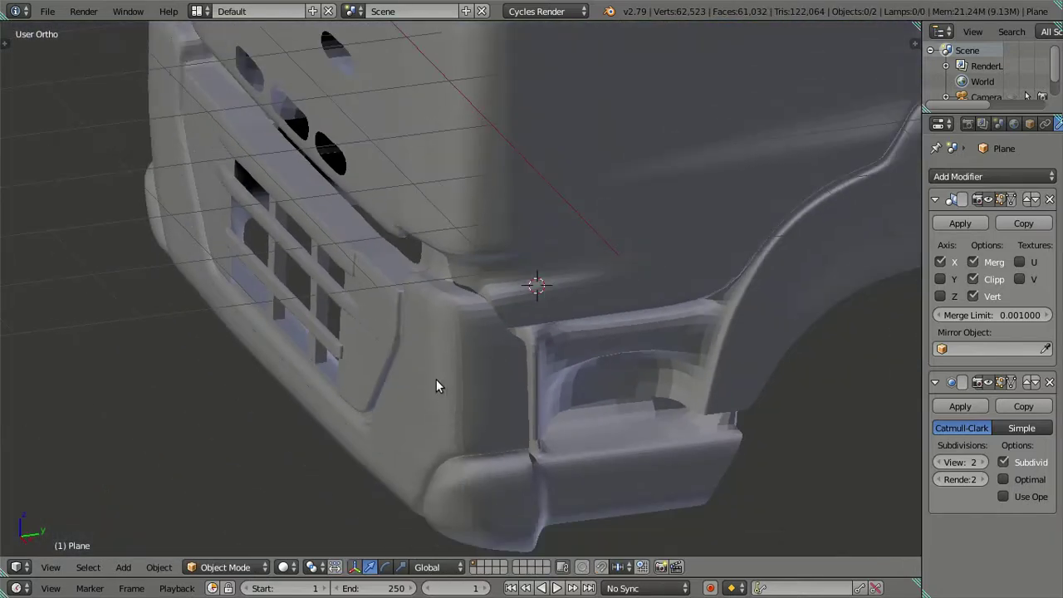
middle_click_drag(436, 379, 487, 451)
scroll(504, 361, "up", 3)
mouse_move(503, 360)
middle_mouse_down()
mouse_move(562, 408)
mouse_move(653, 313)
mouse_move(573, 344)
mouse_move(627, 337)
middle_mouse_up()
scroll(606, 324, "up", 3)
scroll(665, 325, "up", 3)
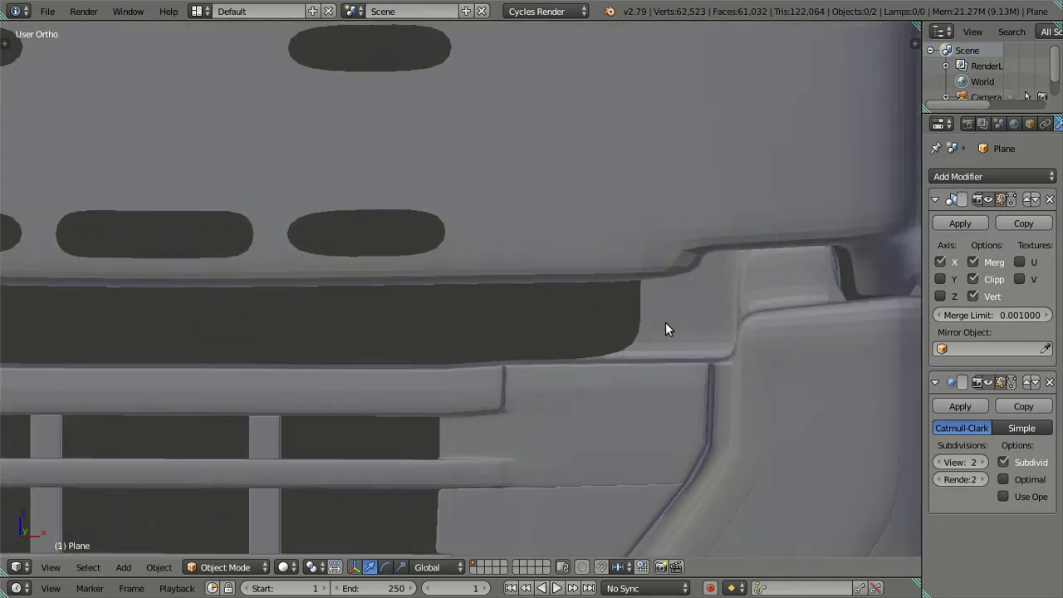
scroll(665, 329, "down", 4)
mouse_move(570, 396)
middle_mouse_down()
mouse_move(577, 325)
mouse_move(601, 358)
mouse_move(661, 386)
middle_mouse_up()
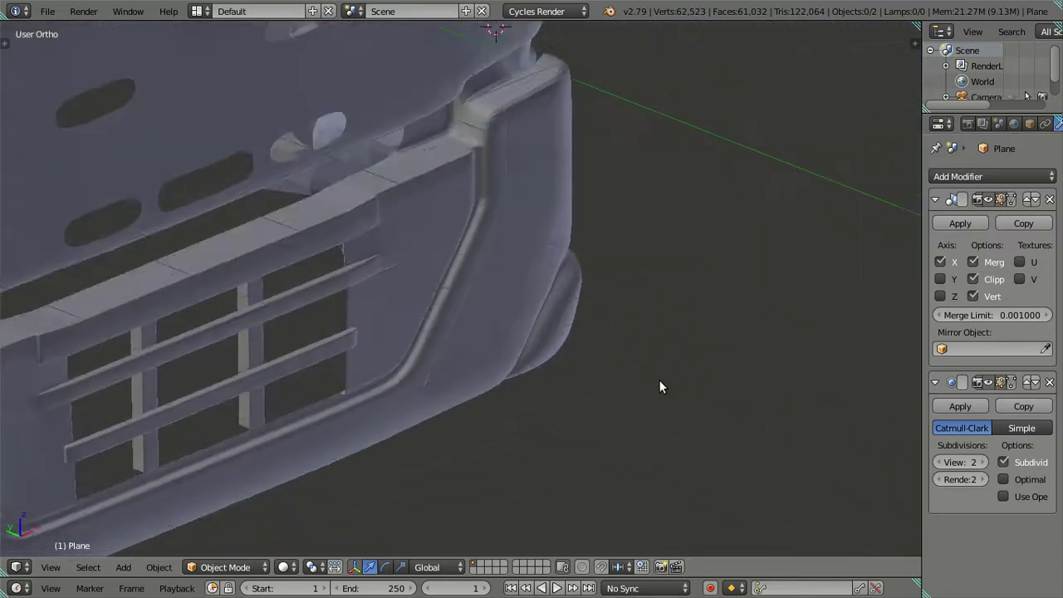
scroll(661, 387, "down", 2)
mouse_move(440, 352)
middle_mouse_down()
mouse_move(556, 397)
mouse_move(496, 352)
mouse_move(510, 407)
mouse_move(570, 357)
middle_mouse_up()
scroll(531, 416, "up", 4)
scroll(490, 346, "up", 2)
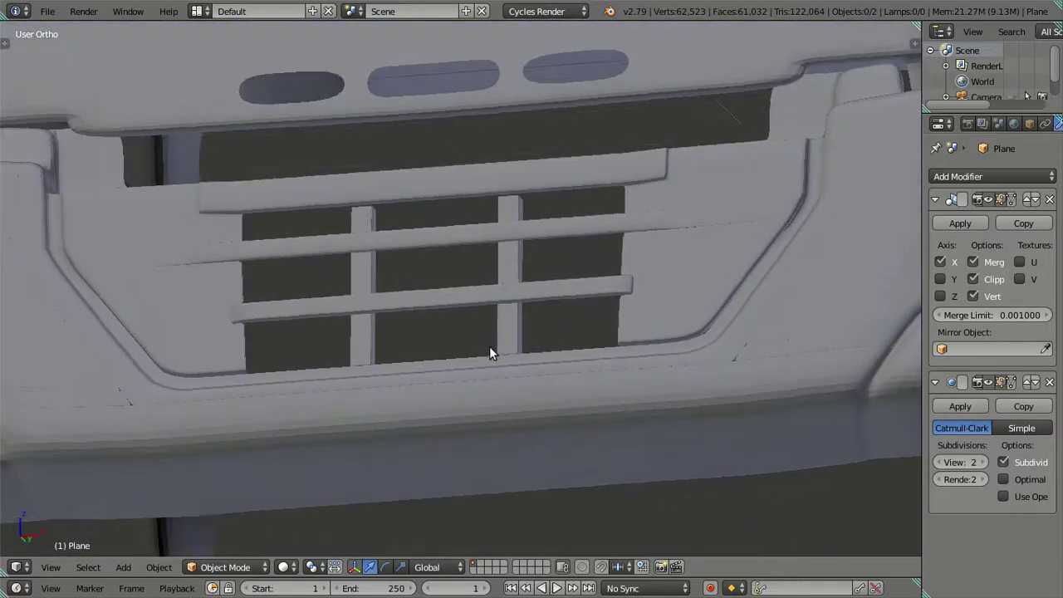
key("KP_1")
scroll(459, 368, "up", 1)
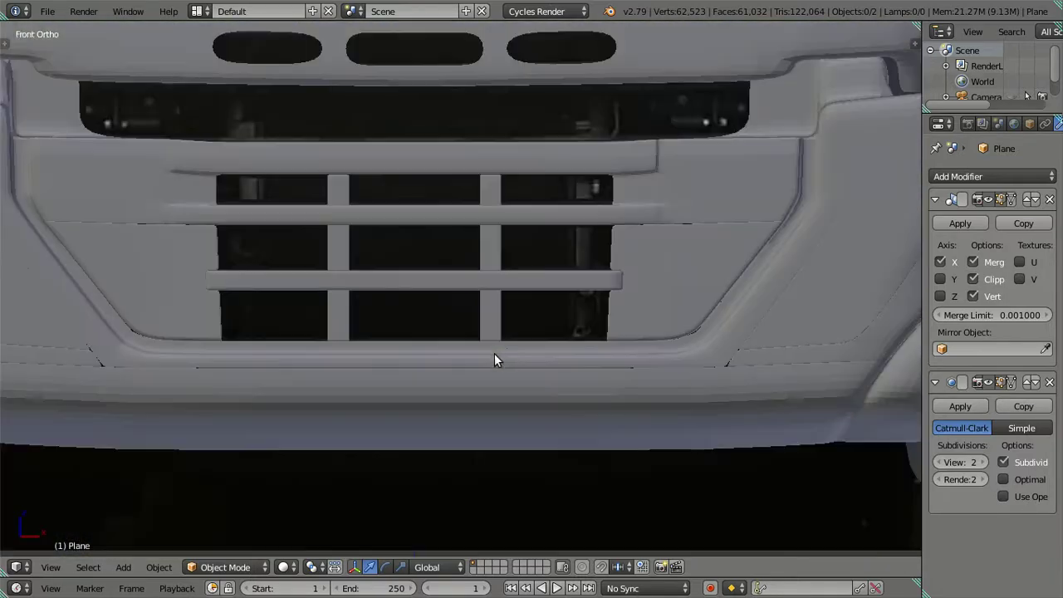
key("z")
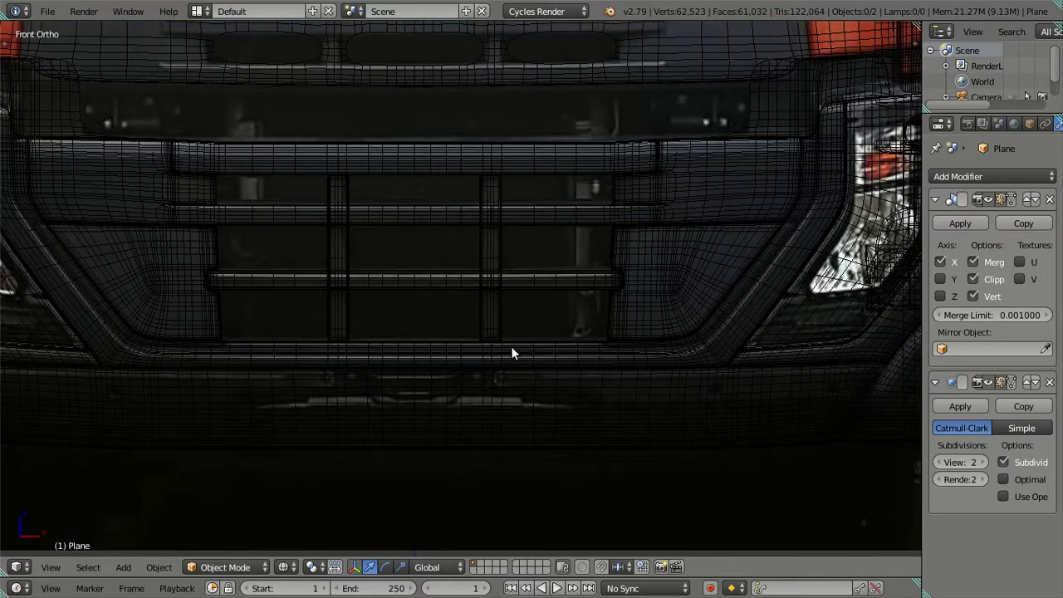
key("z")
- Zoom onto the lower grille rail and enter Edit Mode to show its edges
middle_click_drag(543, 383, 573, 377)
scroll(573, 377, "up", 3)
middle_click_drag(509, 335, 565, 400)
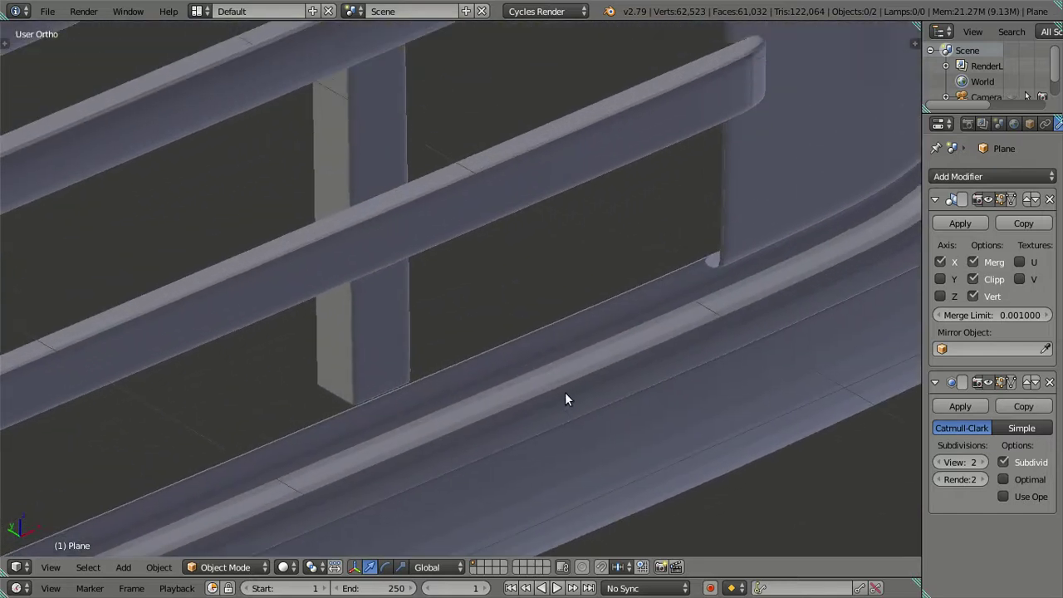
scroll(565, 394, "up", 3)
key("Tab")
scroll(682, 354, "down", 2)
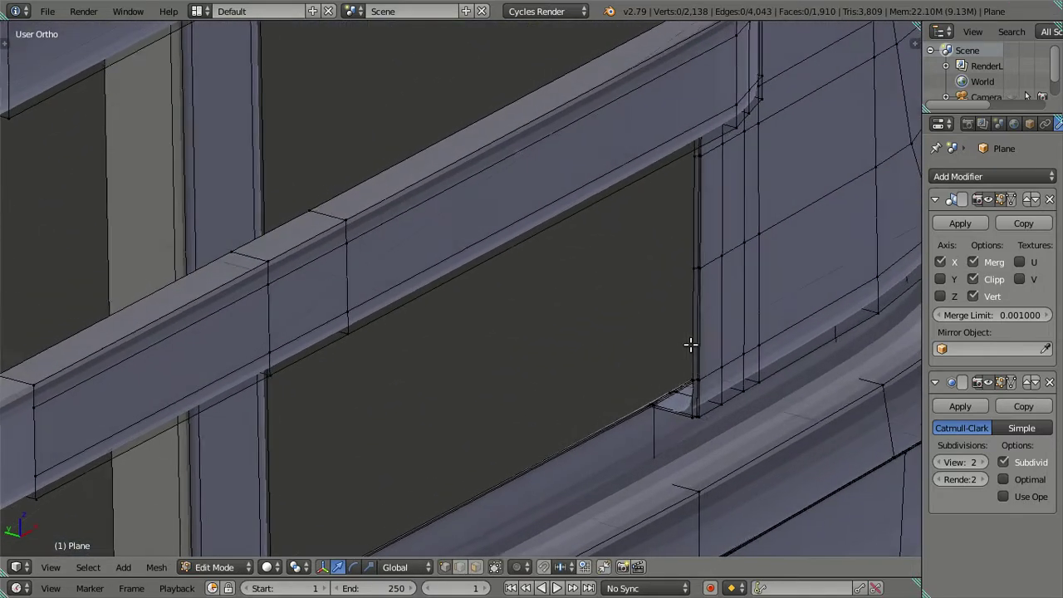
scroll(665, 365, "down", 1)
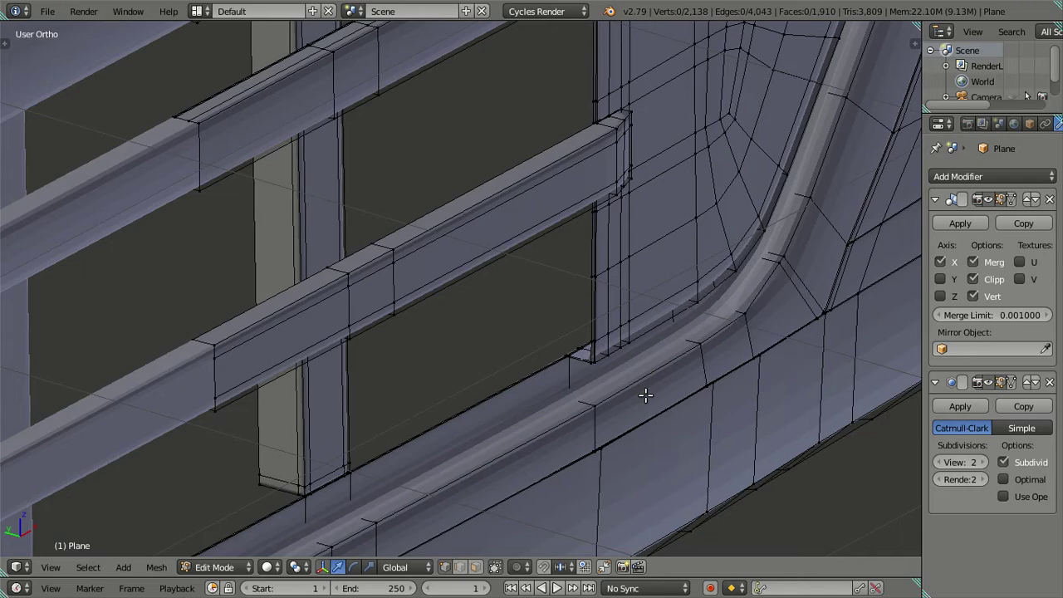
mouse_move(655, 389)
middle_mouse_down()
mouse_move(693, 354)
mouse_move(707, 370)
mouse_move(446, 380)
mouse_move(437, 269)
mouse_move(511, 301)
mouse_move(565, 300)
mouse_move(527, 327)
mouse_move(650, 299)
mouse_move(396, 349)
mouse_move(536, 290)
mouse_move(608, 242)
middle_mouse_up()
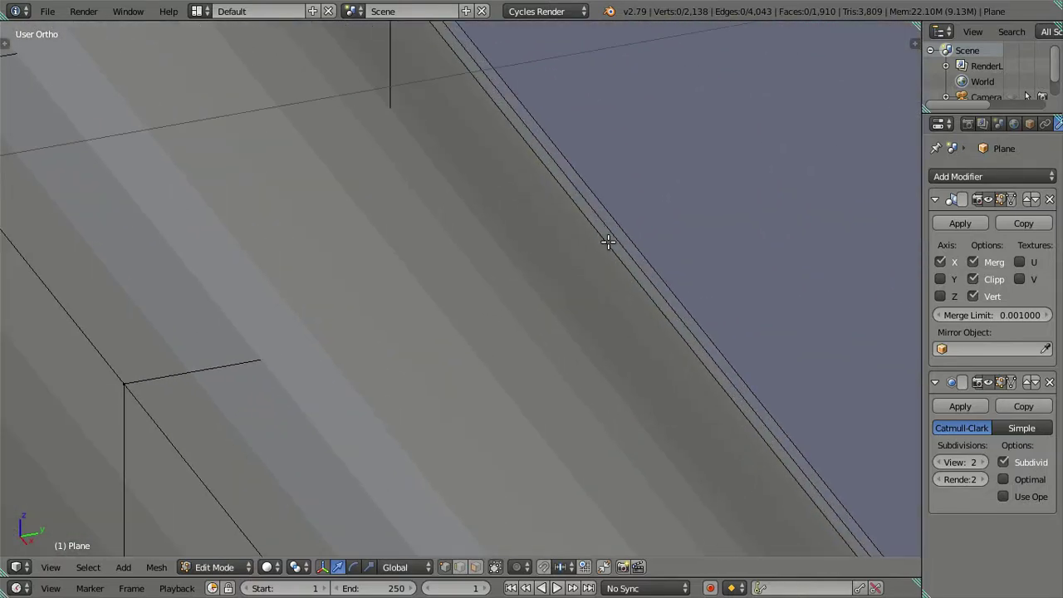
scroll(611, 268, "down", 2)
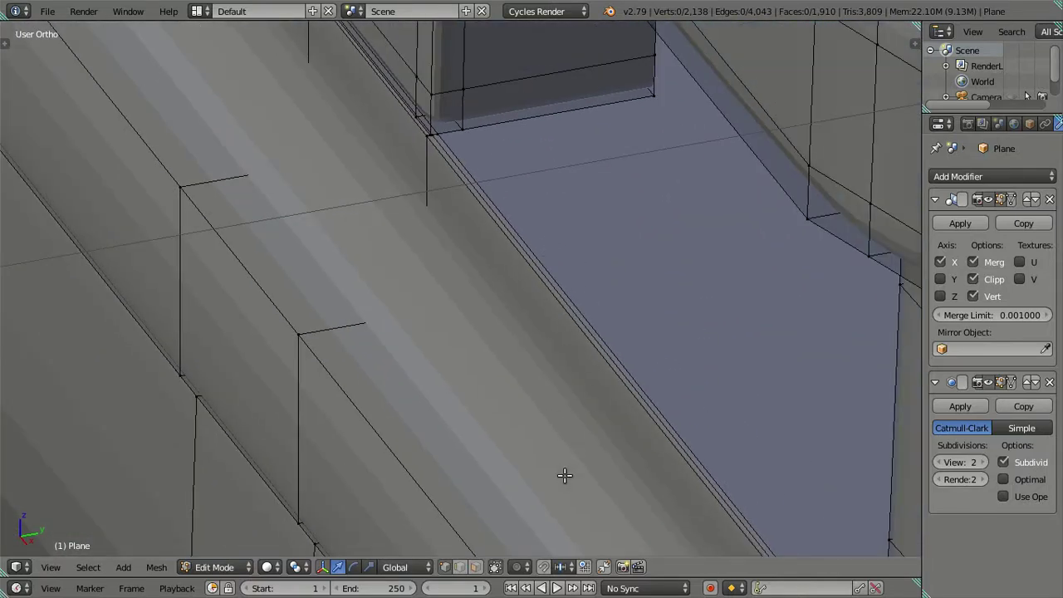
scroll(657, 275, "up", 2)
scroll(623, 279, "up", 1)
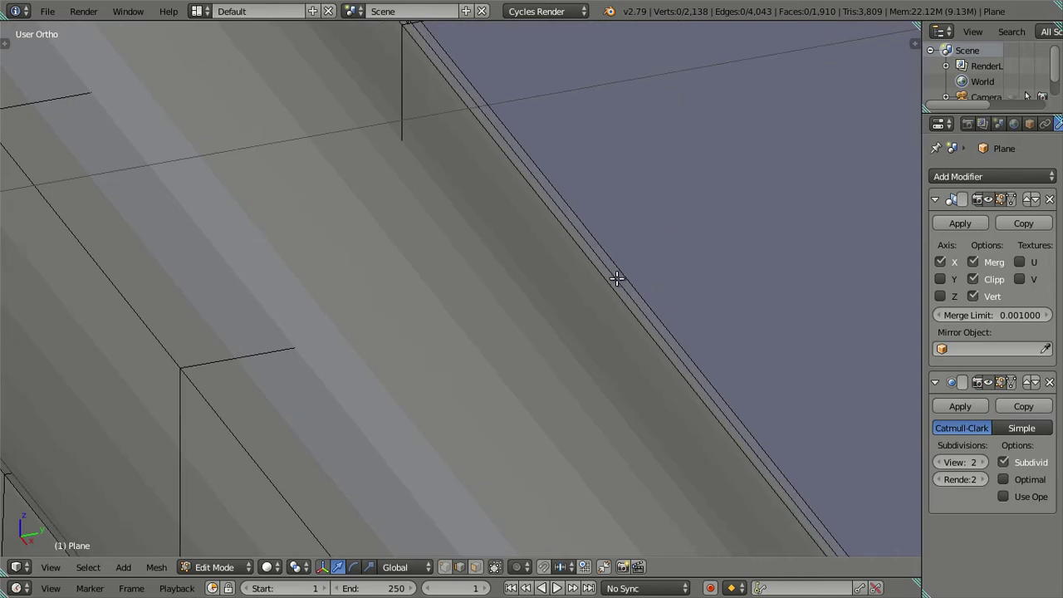
- Add a second edge loop along the lower sill to the selection, checking it in wireframe
right_click(627, 274, "alt+shift")
scroll(623, 274, "down", 3)
key("z")
mouse_move(619, 273)
middle_mouse_down()
mouse_move(579, 348)
mouse_move(684, 329)
mouse_move(545, 387)
mouse_move(509, 419)
middle_mouse_up()
scroll(479, 334, "down", 4)
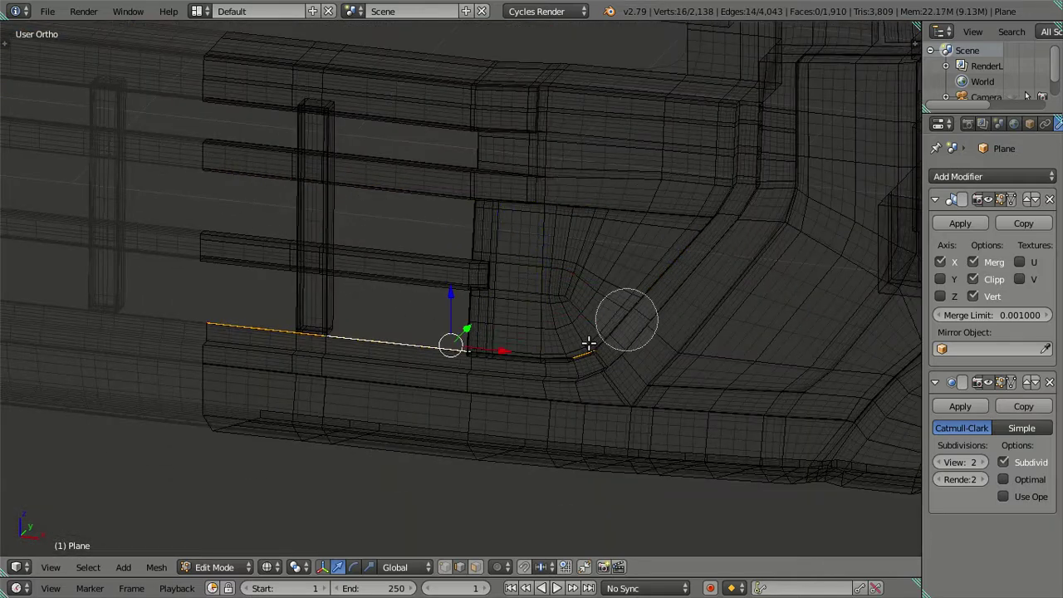
key("Escape")
scroll(507, 361, "up", 2)
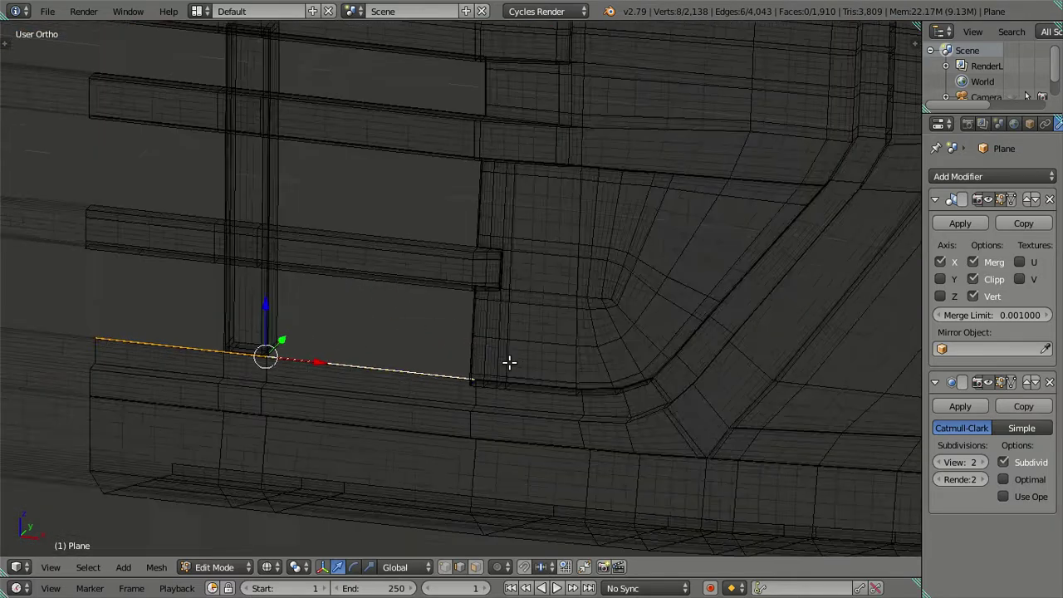
key("z")
scroll(541, 373, "up", 2)
mouse_move(541, 373)
middle_mouse_down()
mouse_move(472, 404)
mouse_move(606, 375)
mouse_move(591, 297)
mouse_move(541, 261)
mouse_move(483, 302)
mouse_move(448, 349)
mouse_move(278, 318)
middle_mouse_up()
- Trial-move the selected sill edge along Y and preview it, then undo the move
left_click_drag(274, 267, 306, 264)
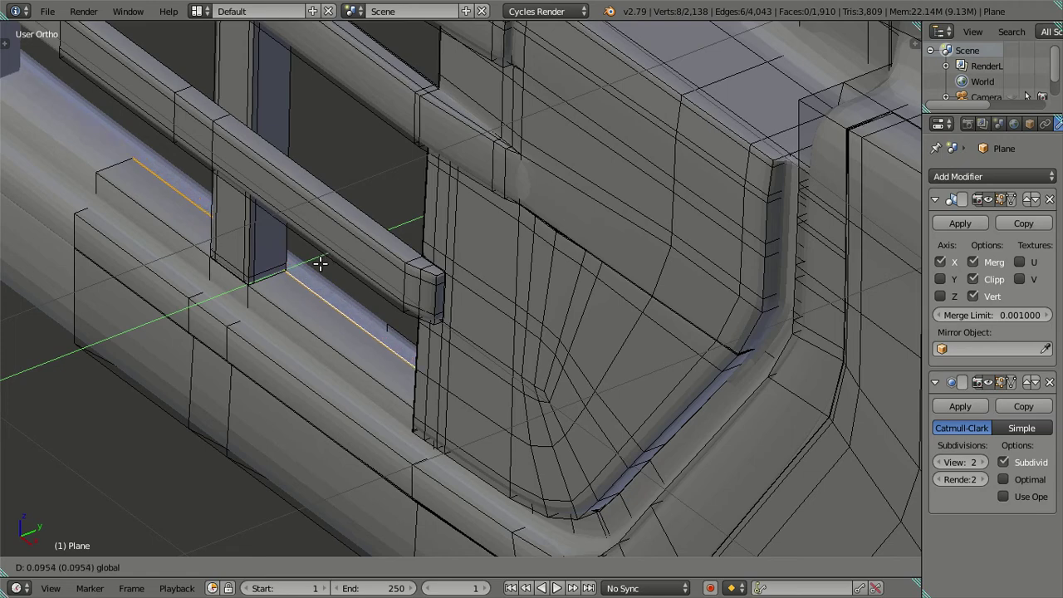
mouse_move(344, 288)
middle_mouse_down()
mouse_move(487, 228)
mouse_move(538, 332)
mouse_move(512, 304)
mouse_move(532, 302)
mouse_move(572, 400)
middle_mouse_up()
key("Tab")
key("Tab")
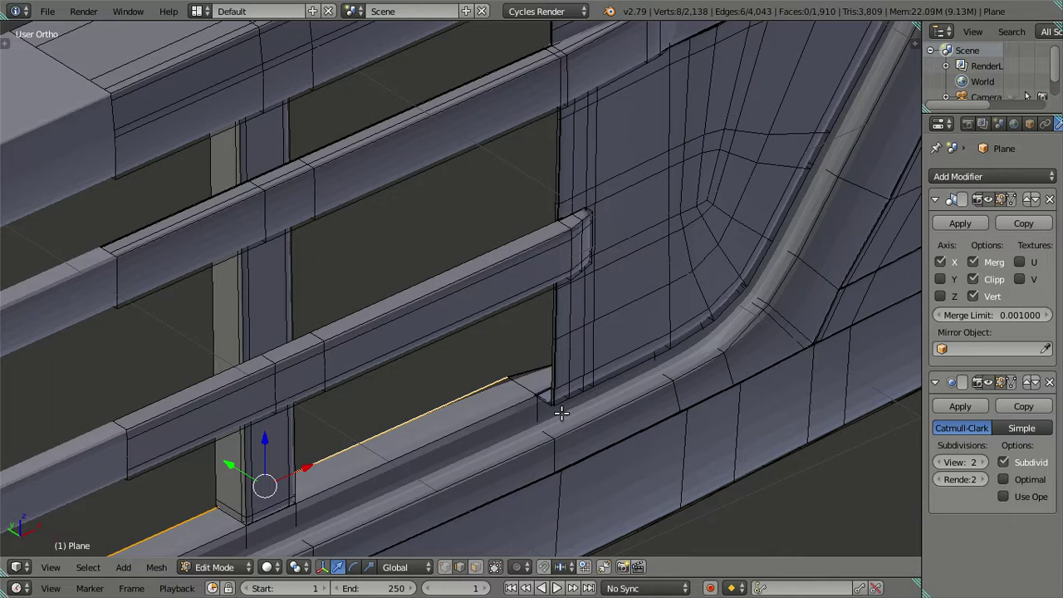
key("ctrl+z")
key("z")
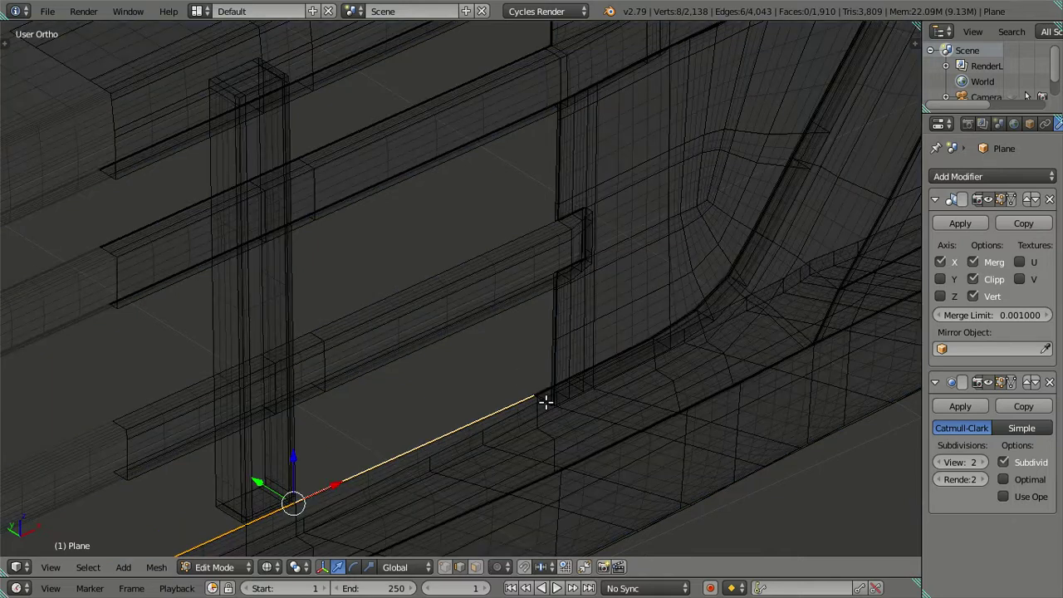
key("z")
middle_click_drag(539, 402, 451, 373)
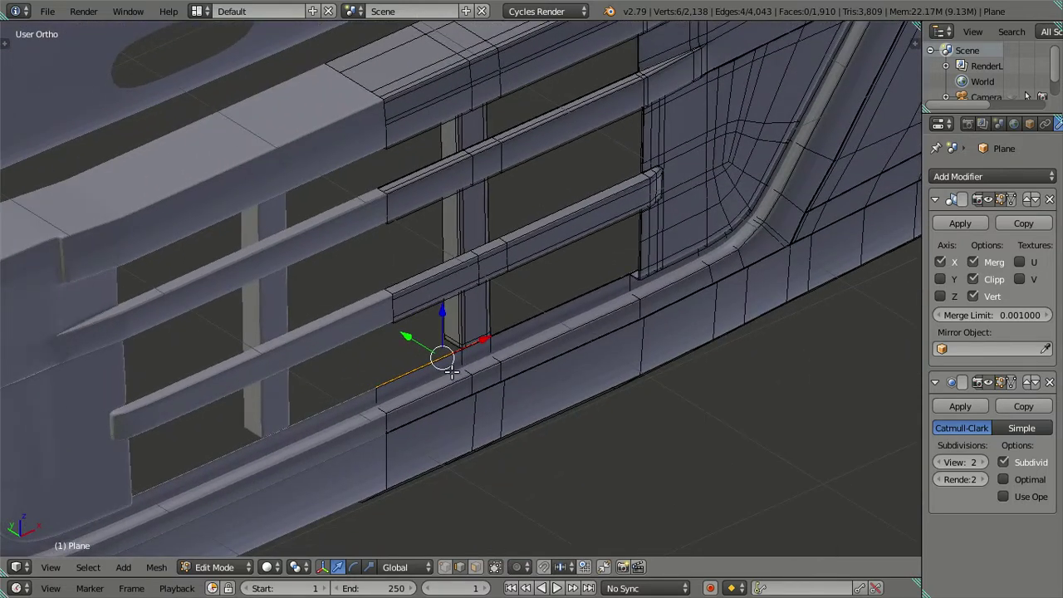
scroll(496, 367, "up", 2)
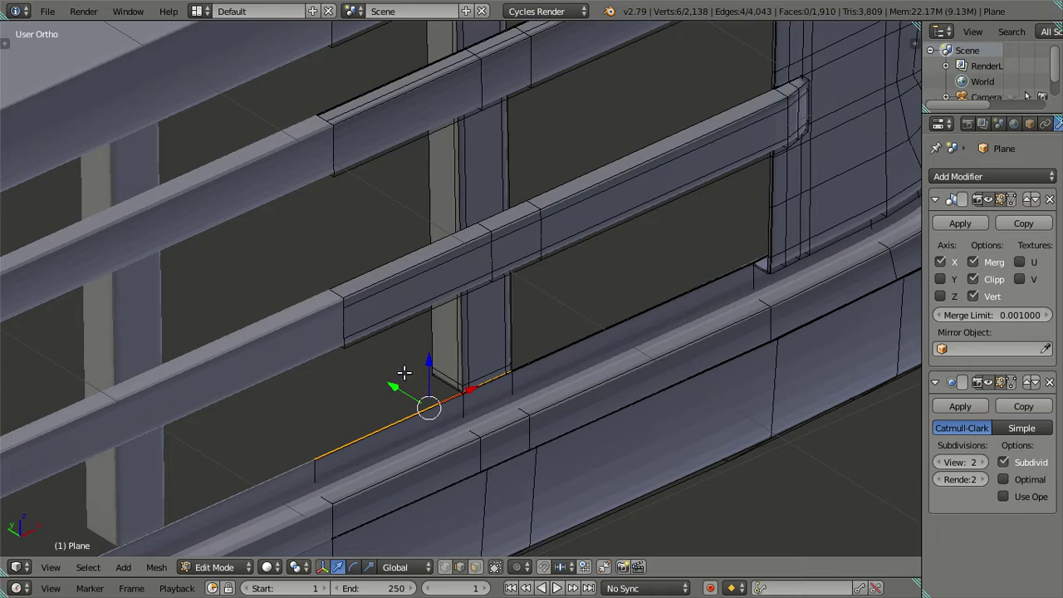
key("g")
key("y")
left_click(372, 361)
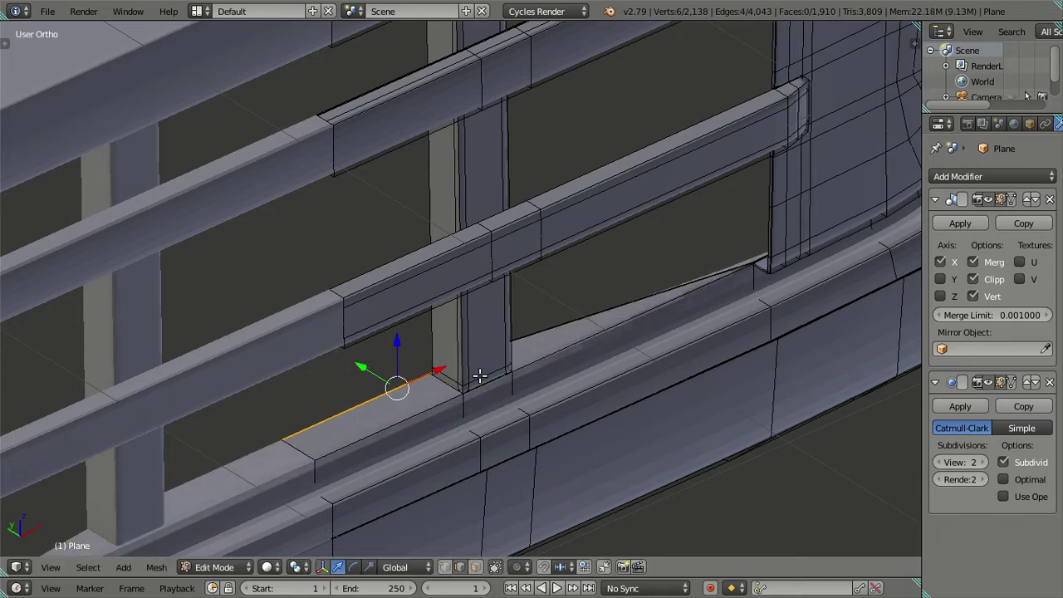
key("ctrl+z")
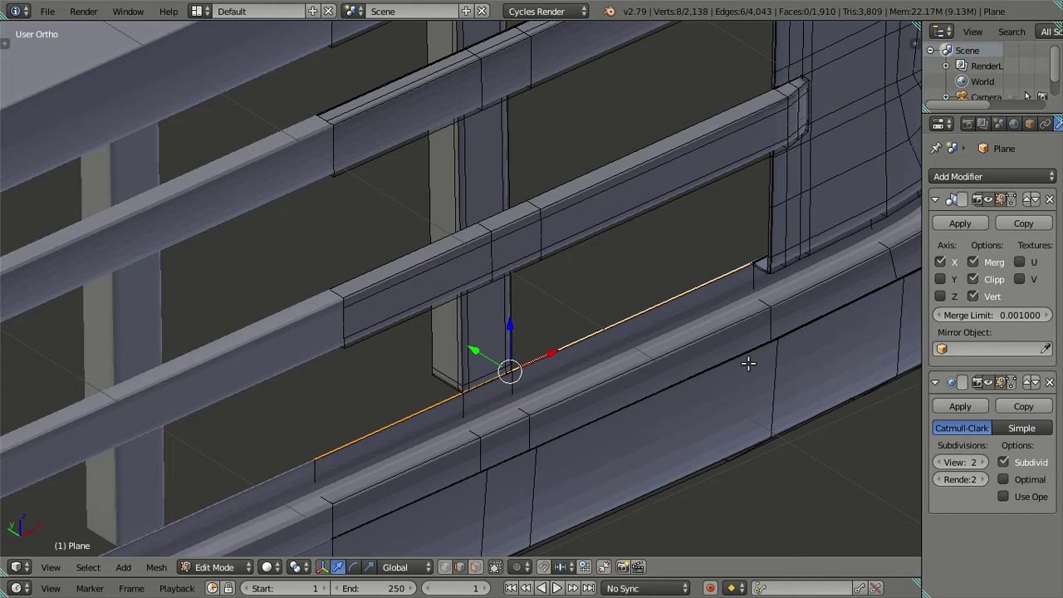
- Zoom and orbit along the selected sill edge to inspect the rail and post
scroll(644, 371, "up", 1)
scroll(627, 429, "up", 2)
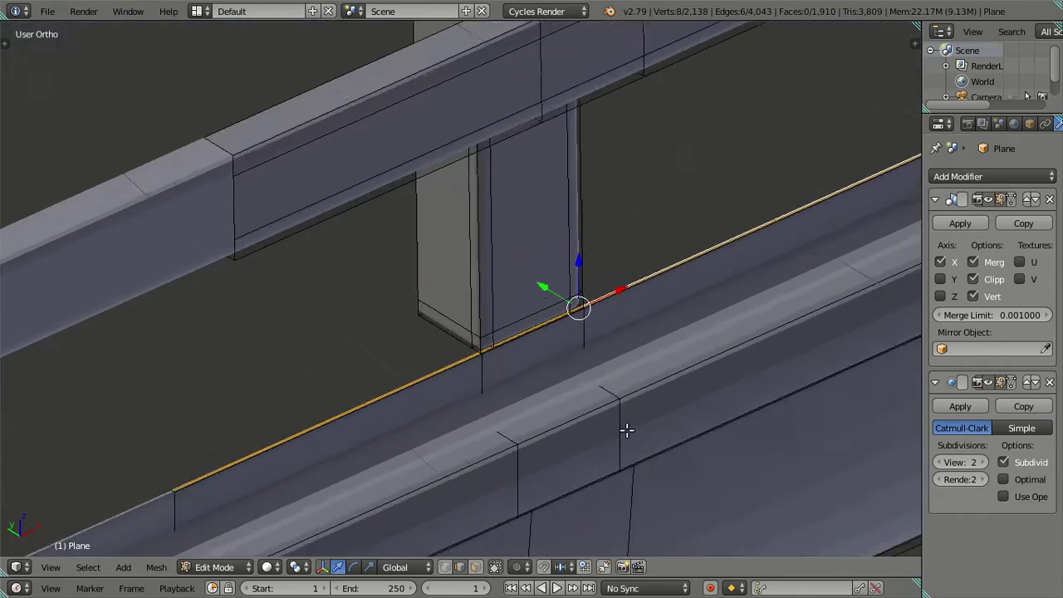
scroll(626, 429, "up", 1)
scroll(524, 315, "up", 1)
scroll(525, 315, "up", 4)
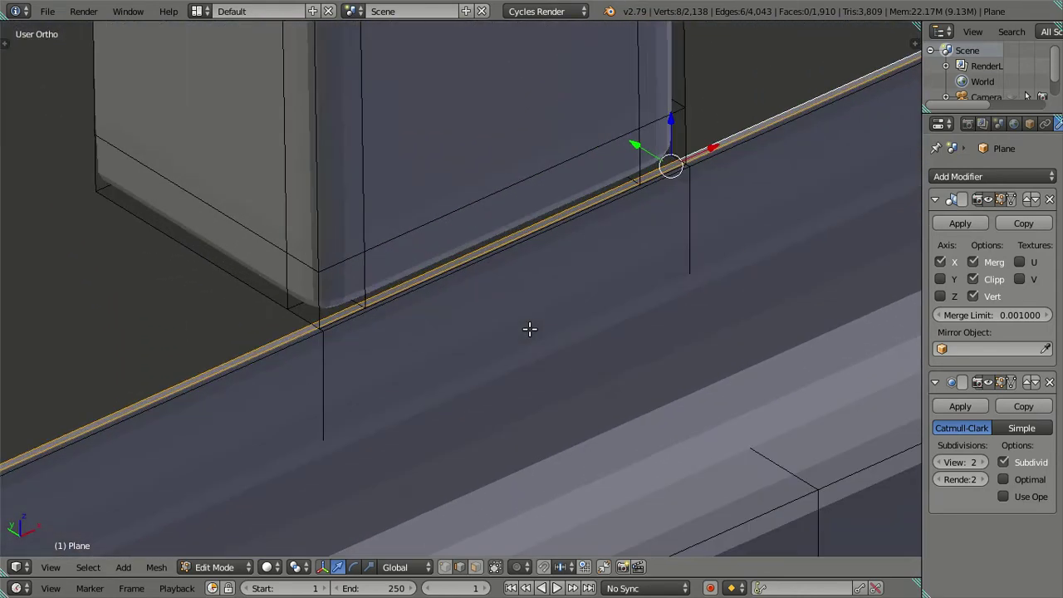
scroll(458, 429, "up", 2)
scroll(434, 479, "up", 2)
scroll(411, 457, "up", 2)
scroll(507, 412, "up", 1)
scroll(712, 340, "down", 1)
scroll(382, 473, "up", 1)
scroll(602, 365, "down", 3)
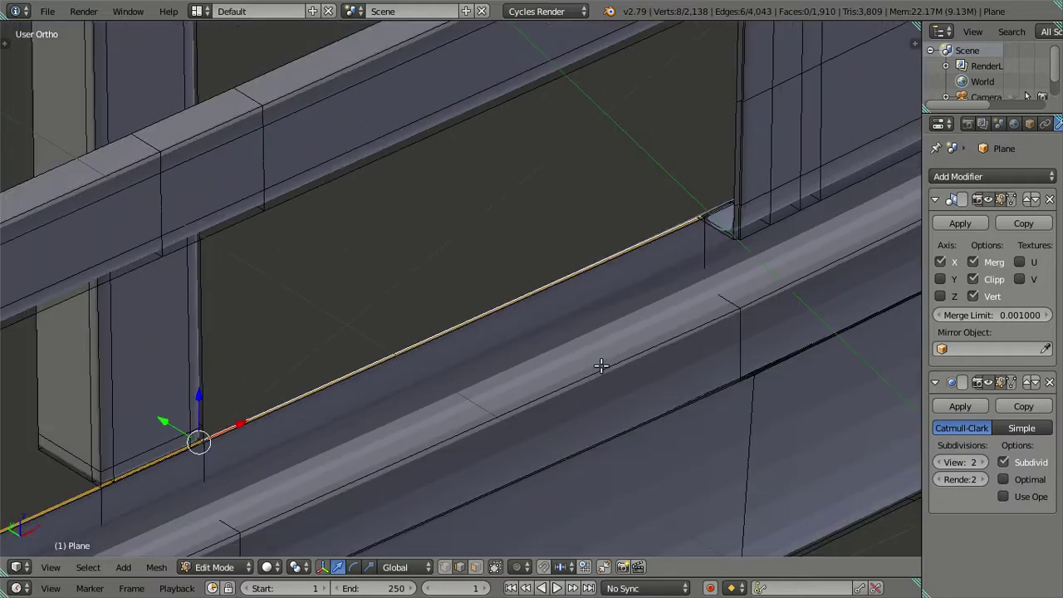
mouse_move(680, 306)
middle_mouse_down("shift")
mouse_move(594, 384)
mouse_move(773, 240)
middle_mouse_up("shift")
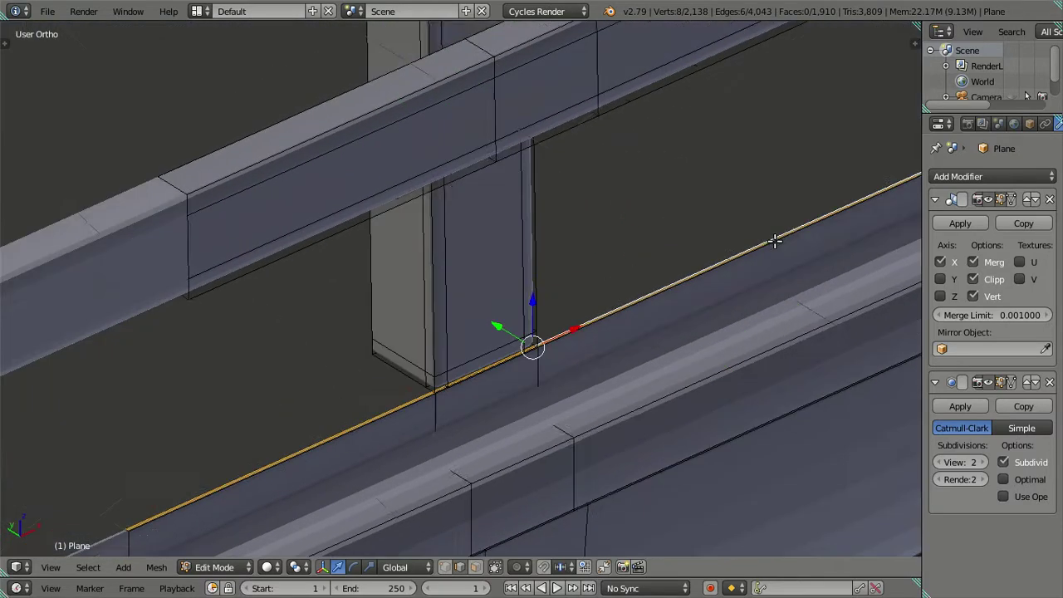
scroll(707, 356, "up", 2)
scroll(709, 357, "up", 1)
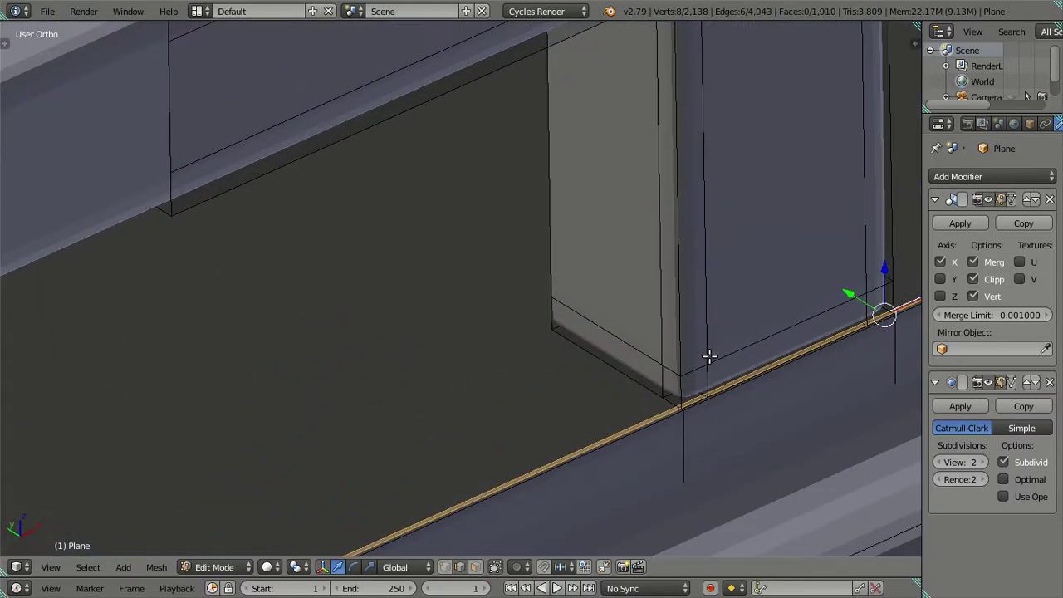
scroll(709, 356, "down", 2)
mouse_move(707, 351)
middle_mouse_down()
mouse_move(729, 357)
mouse_move(541, 373)
mouse_move(440, 421)
mouse_move(487, 285)
middle_mouse_up()
scroll(439, 421, "up", 1)
scroll(427, 391, "up", 1)
scroll(470, 340, "up", 3)
scroll(466, 371, "up", 2)
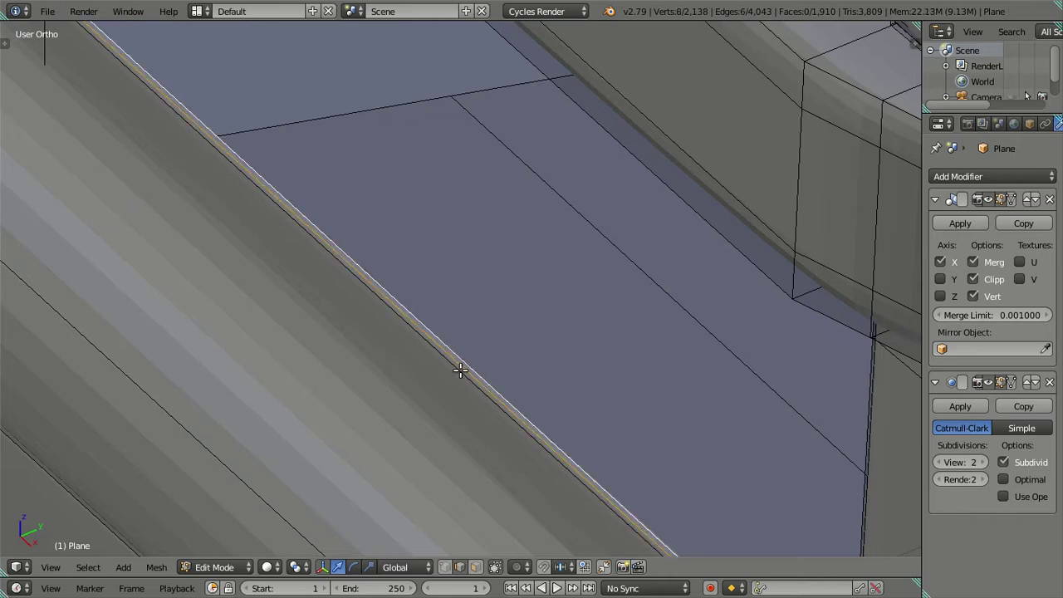
scroll(466, 369, "down", 4)
scroll(466, 369, "down", 2)
key("z")
key("z")
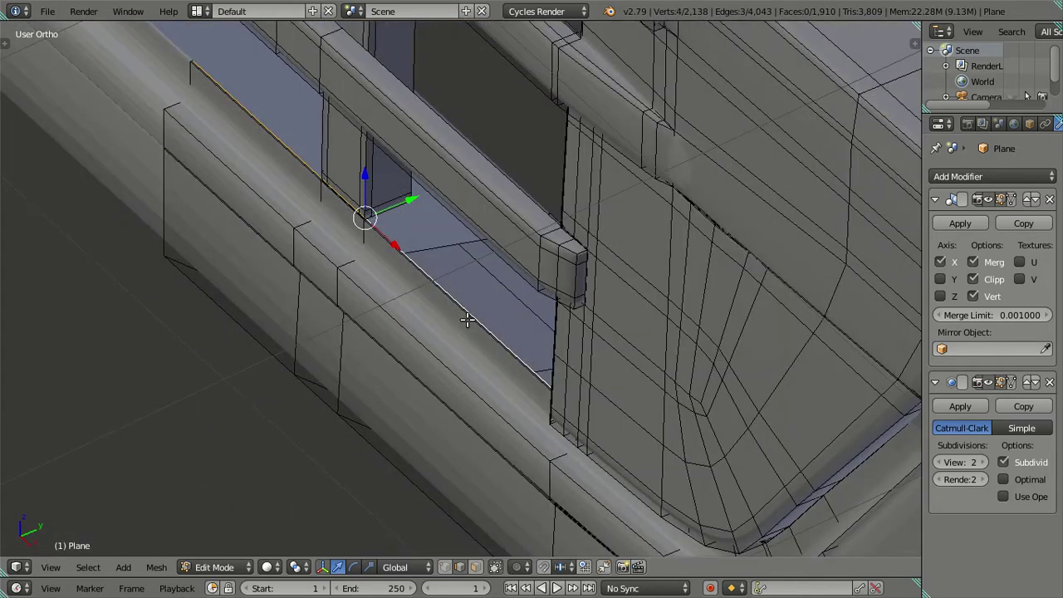
scroll(536, 406, "down", 1)
- Extrude the sill edge in place, shift it 0.0506 along Y, and preview the smoothed grille
key("e")
key("Escape")
key("g")
key("y")
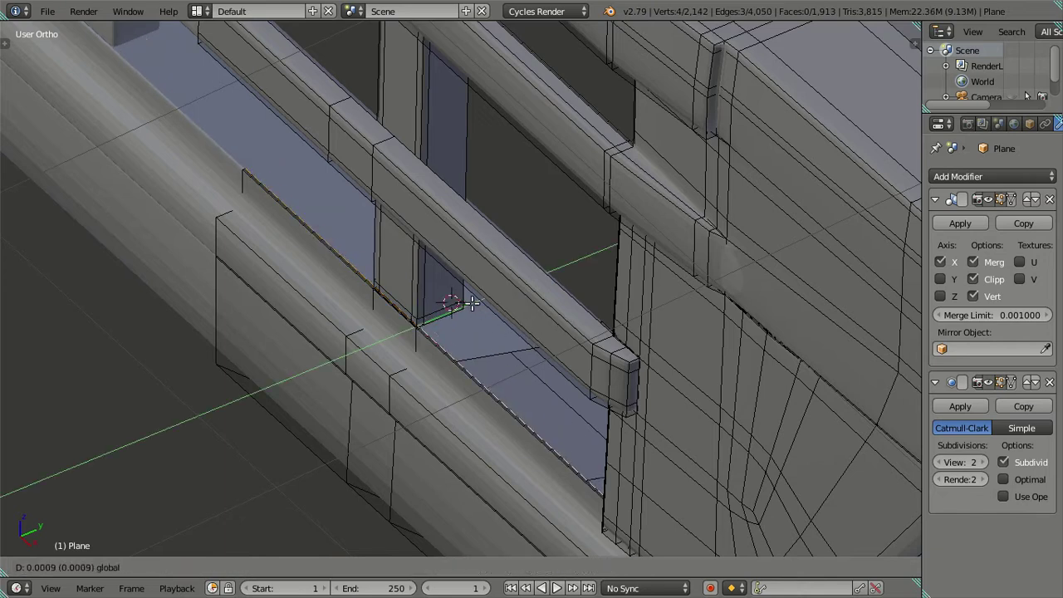
left_click(513, 290)
key("Tab")
mouse_move(464, 326)
middle_mouse_down()
mouse_move(517, 342)
mouse_move(684, 314)
middle_mouse_up()
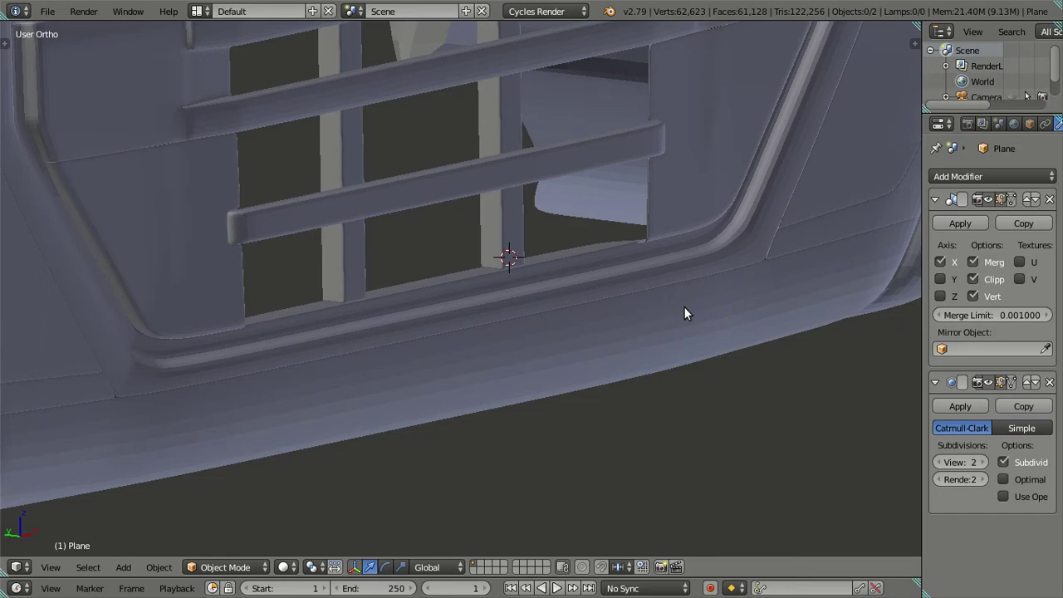
- Compare the rails in Edit Mode and smoothed preview, then centre the selected slat edge
key("Tab")
middle_click_drag(755, 238, 527, 432)
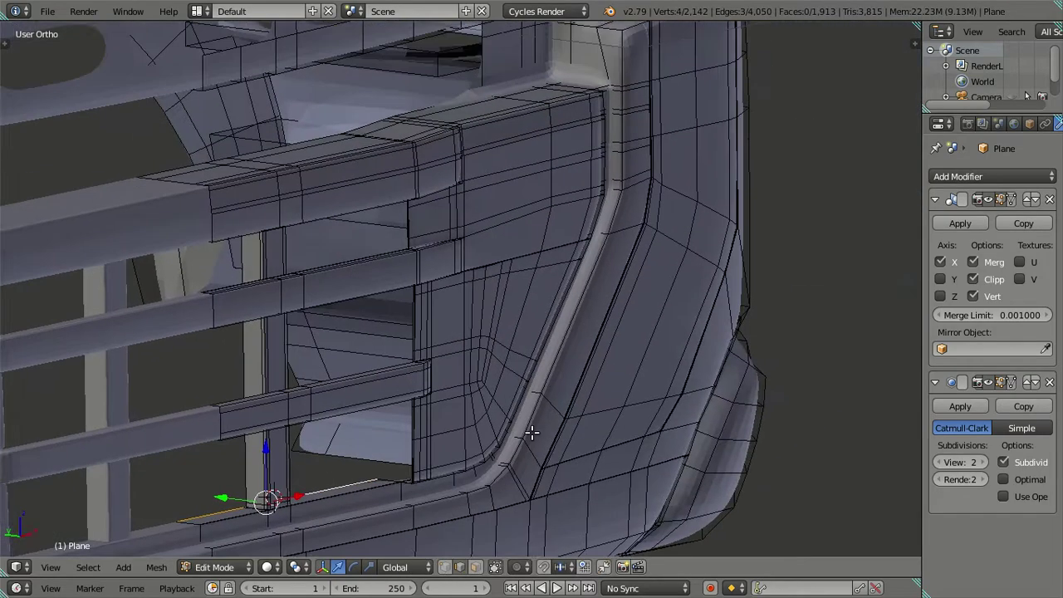
scroll(584, 411, "up", 3)
scroll(585, 382, "down", 3)
mouse_move(587, 352)
middle_mouse_down()
mouse_move(551, 344)
mouse_move(604, 315)
mouse_move(655, 404)
mouse_move(572, 441)
mouse_move(577, 465)
mouse_move(461, 454)
middle_mouse_up()
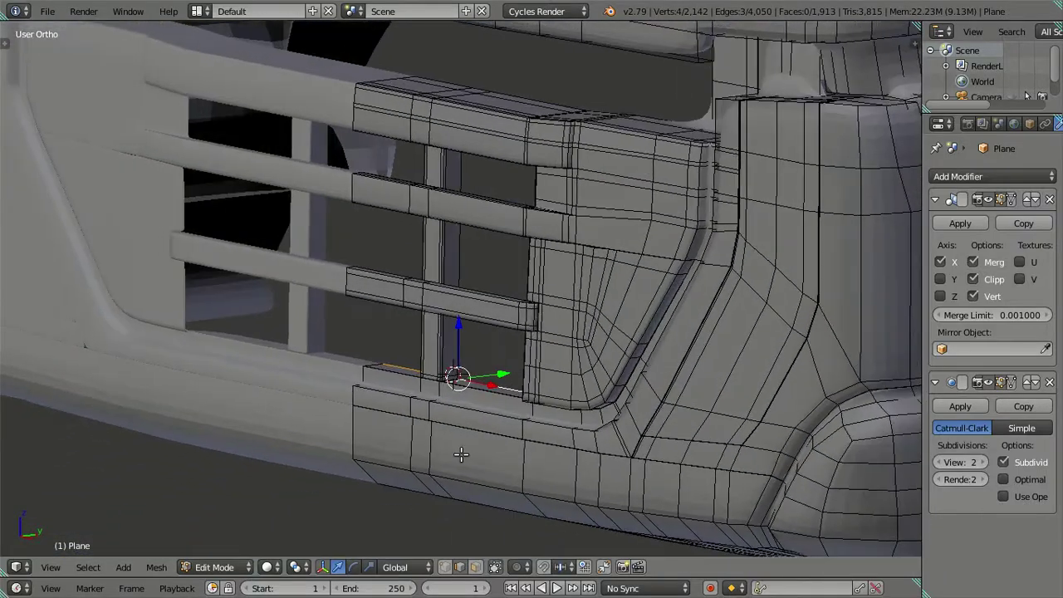
key("Tab")
mouse_move(458, 407)
middle_mouse_down()
mouse_move(535, 426)
mouse_move(578, 396)
mouse_move(598, 292)
mouse_move(268, 379)
middle_mouse_up()
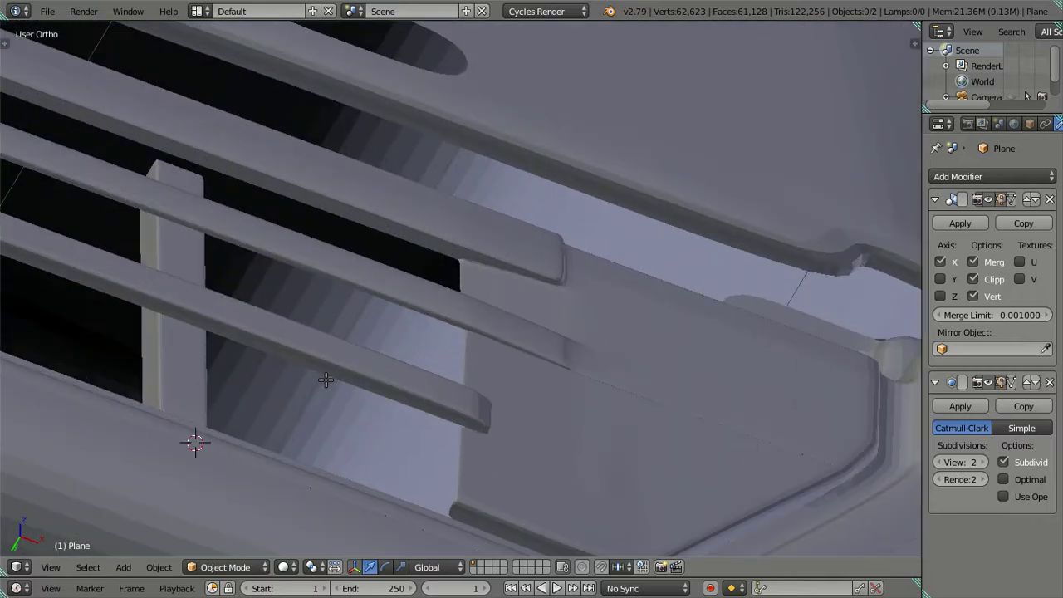
key("Tab")
scroll(320, 391, "up", 2)
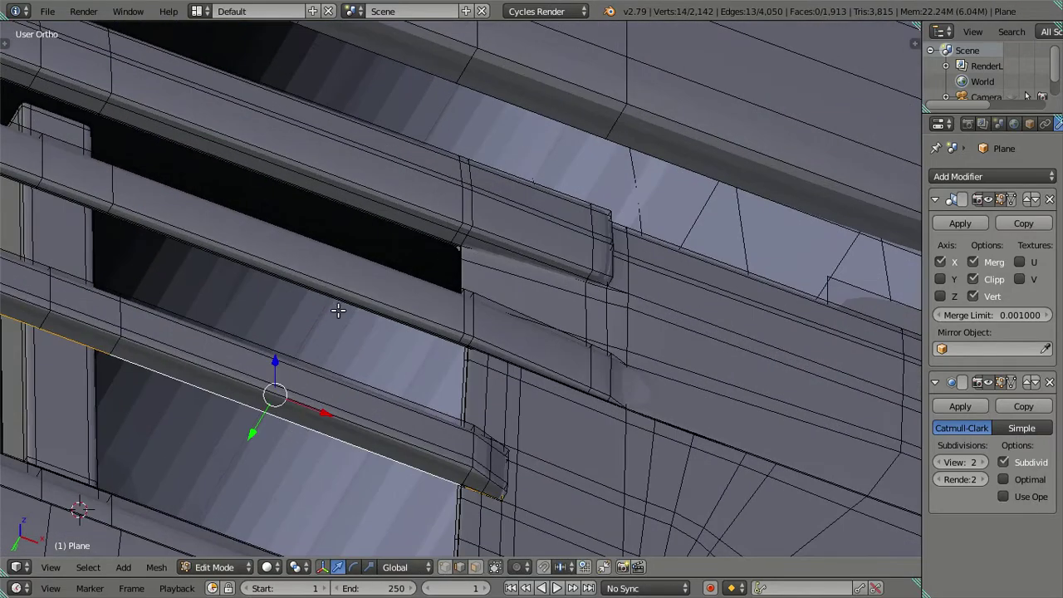
scroll(347, 336, "up", 2)
middle_click_drag(379, 327, 379, 322)
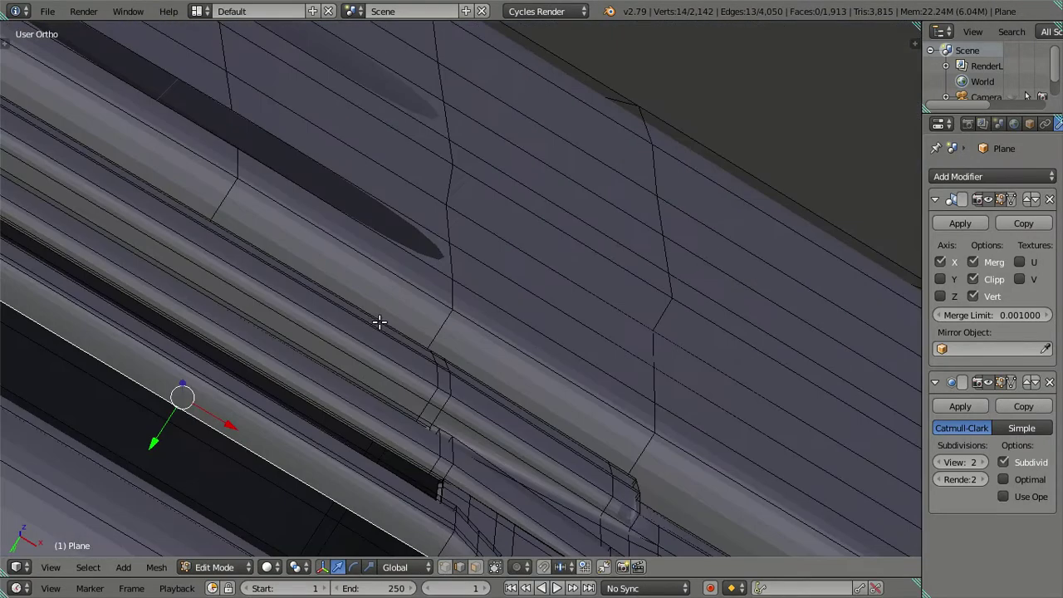
scroll(476, 364, "down", 4)
middle_click_drag(408, 451, 516, 5)
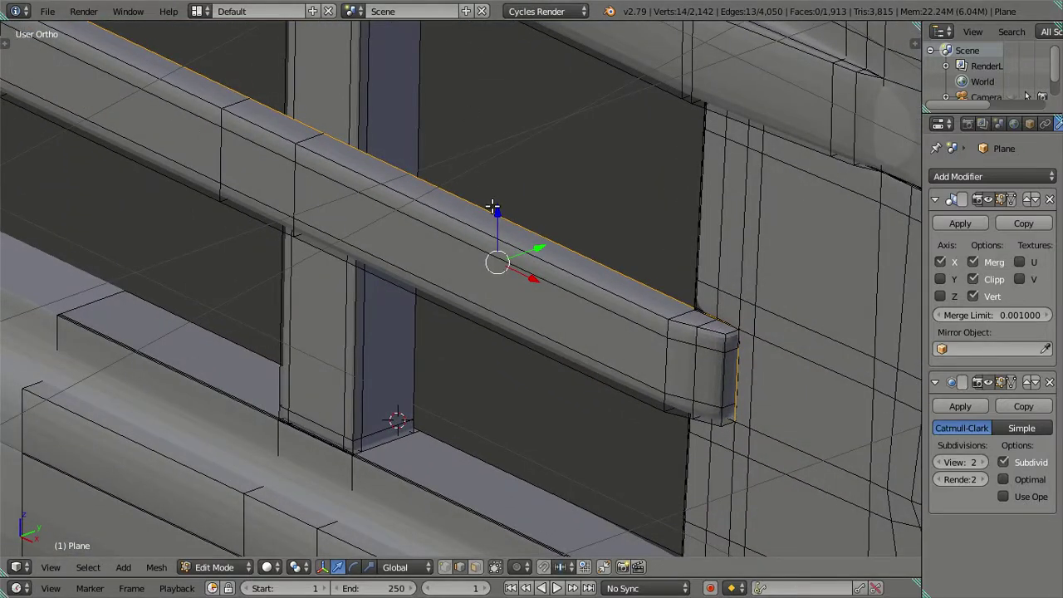
- Extrude the slat's top edge in place and push it back 0.0591 along Y
key("e")
right_click(558, 230)
left_click_drag(532, 240, 563, 238)
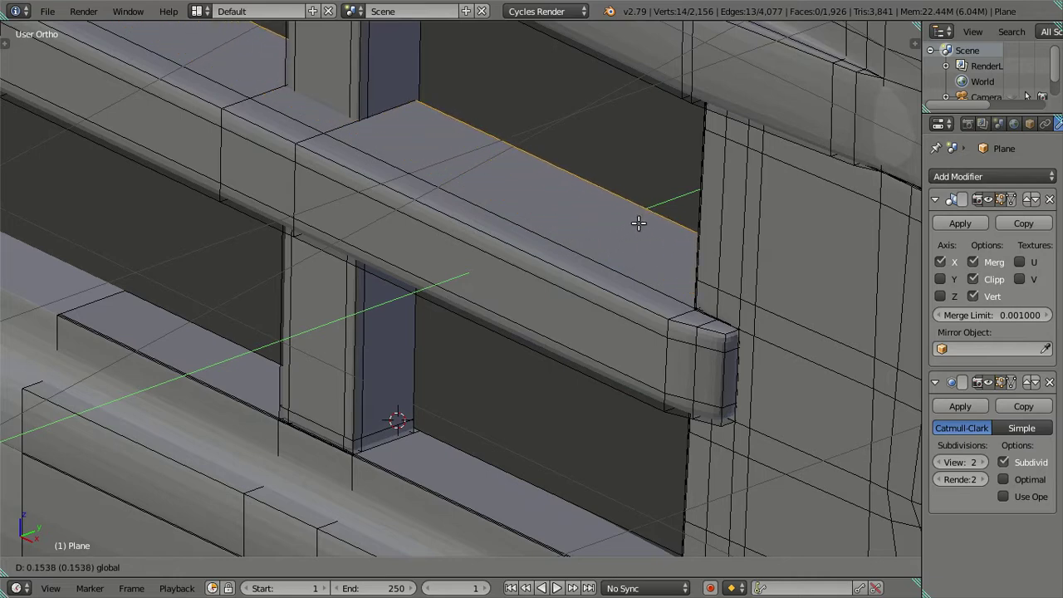
left_click(638, 223)
key("a")
- Deselect and survey the slats and window slots in solid and wireframe shading
mouse_move(574, 214)
middle_mouse_down()
mouse_move(501, 186)
mouse_move(599, 161)
mouse_move(518, 191)
mouse_move(368, 332)
mouse_move(387, 306)
mouse_move(425, 282)
mouse_move(386, 349)
middle_mouse_up()
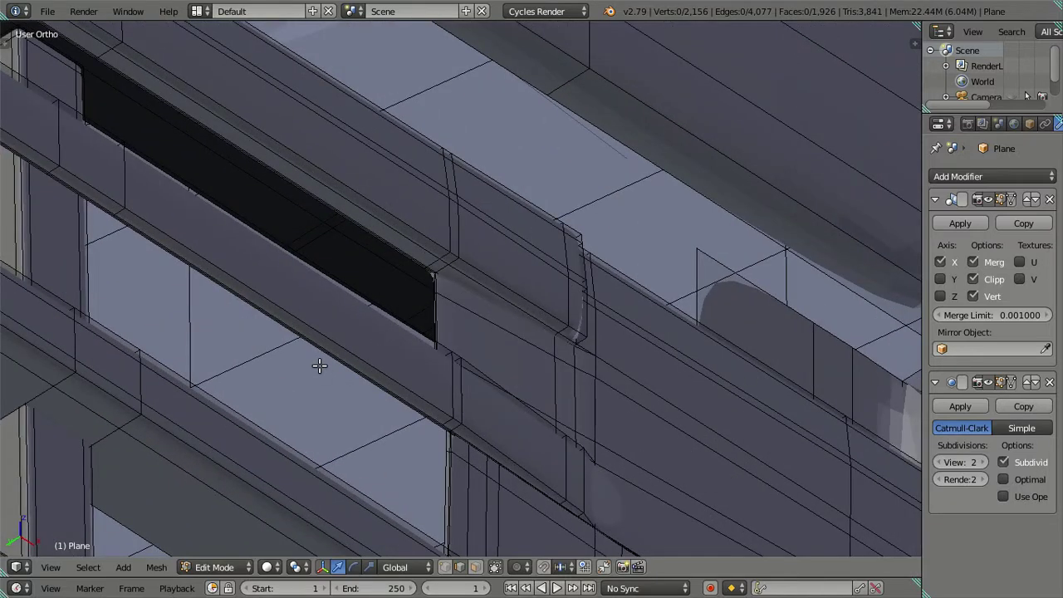
middle_click_drag(337, 372, 411, 324, "shift")
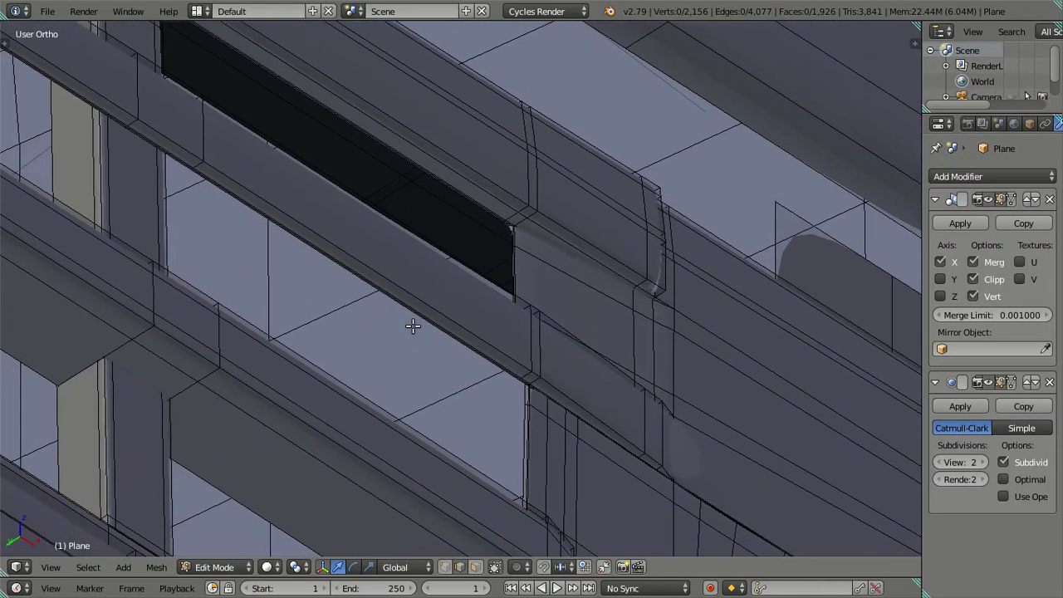
scroll(405, 355, "up", 3)
scroll(384, 363, "down", 3)
key("a")
scroll(384, 363, "up", 3)
middle_click_drag(458, 312, 388, 351)
scroll(334, 380, "down", 2)
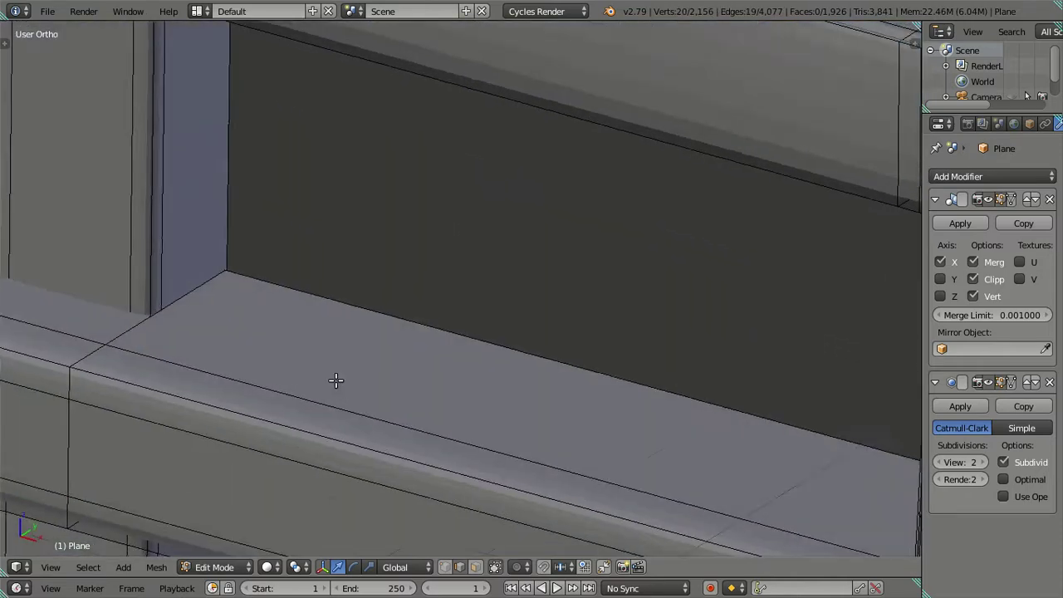
scroll(463, 257, "down", 2)
middle_click_drag(462, 257, 522, 334)
scroll(522, 334, "up", 5)
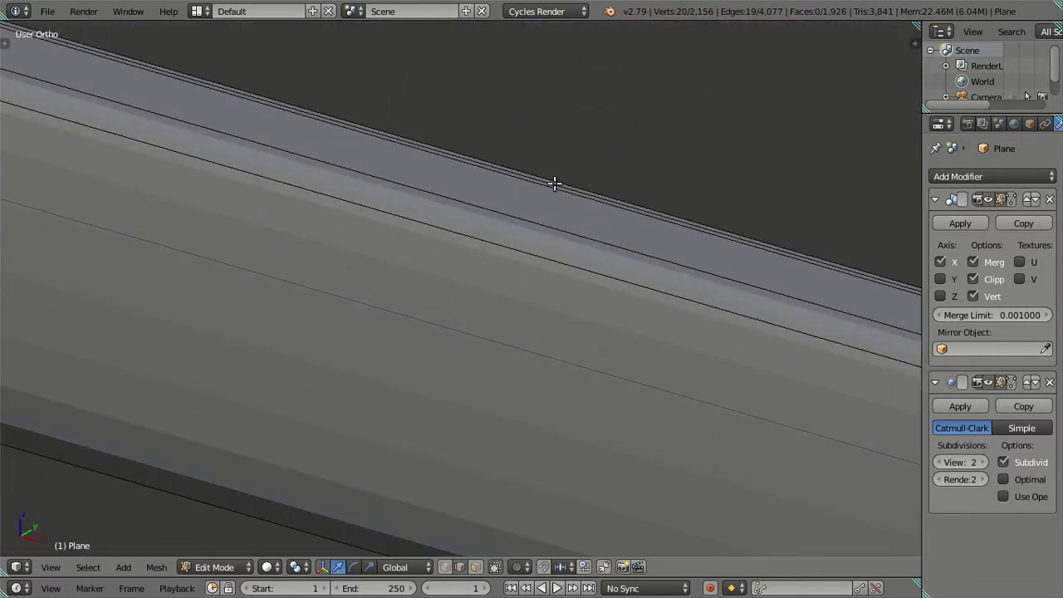
scroll(559, 171, "down", 4)
mouse_move(556, 168)
middle_mouse_down()
mouse_move(470, 304)
mouse_move(629, 172)
middle_mouse_up()
key("z")
mouse_move(543, 208)
middle_mouse_down()
mouse_move(477, 199)
mouse_move(484, 350)
mouse_move(637, 398)
mouse_move(602, 391)
middle_mouse_up()
scroll(526, 352, "up", 2)
key("z")
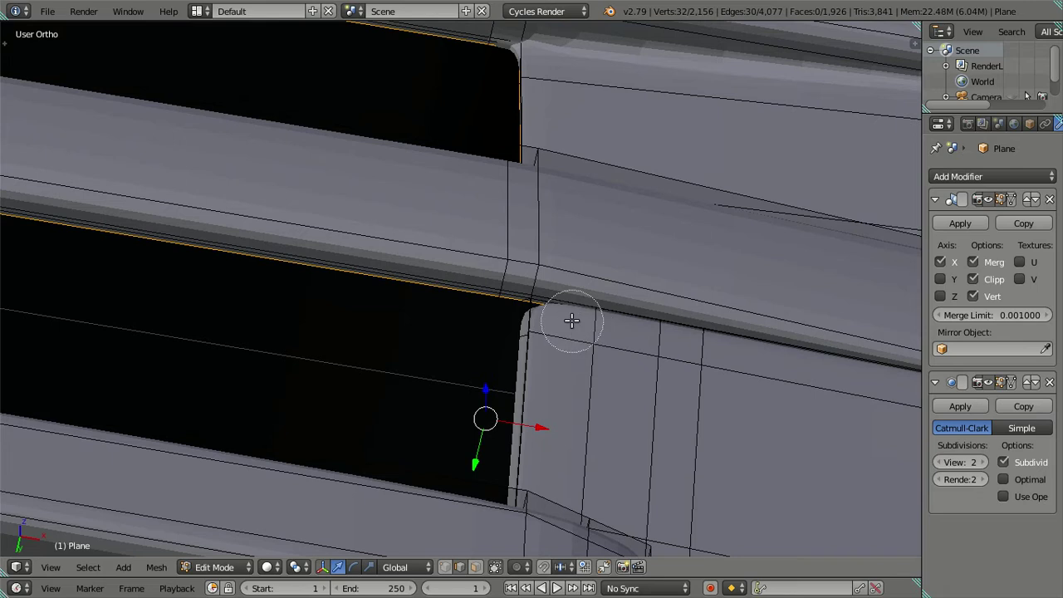
- Narrow the selection to the slat's top edge and preview the smoothed stepped lip
key("z")
middle_click_drag(579, 316, 571, 316)
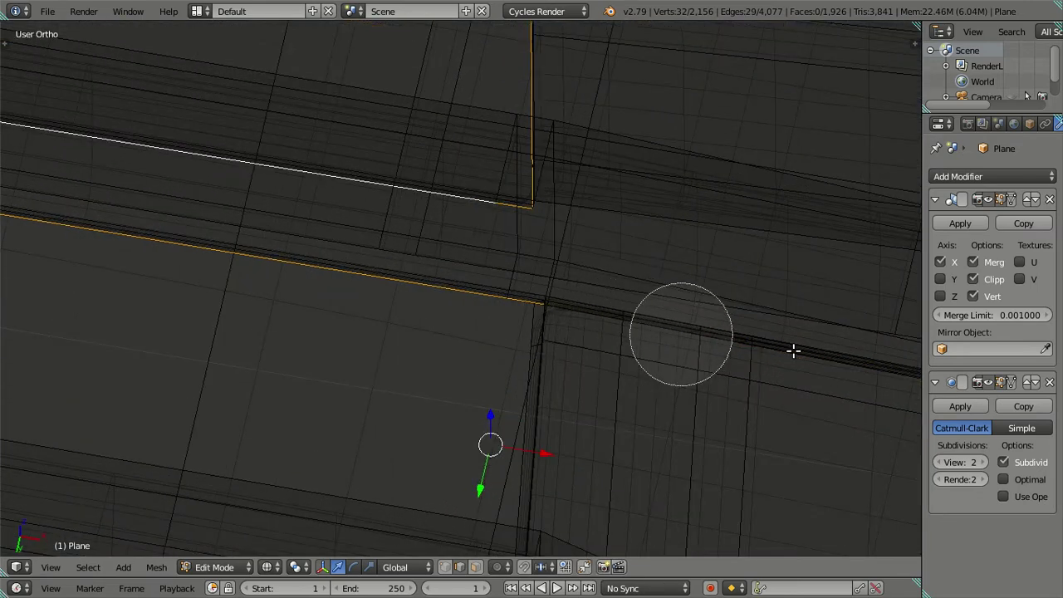
key("Escape")
scroll(762, 344, "down", 2)
scroll(671, 368, "down", 2)
scroll(654, 316, "down", 1)
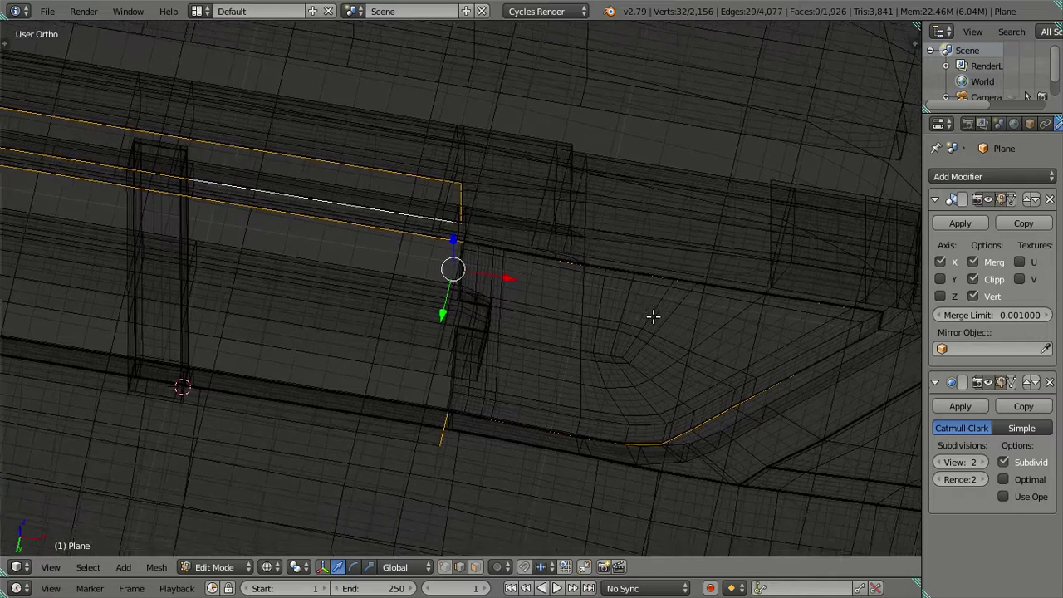
scroll(593, 300, "down", 2)
mouse_move(572, 277)
middle_mouse_down()
mouse_move(739, 310)
mouse_move(589, 374)
mouse_move(204, 357)
middle_mouse_up()
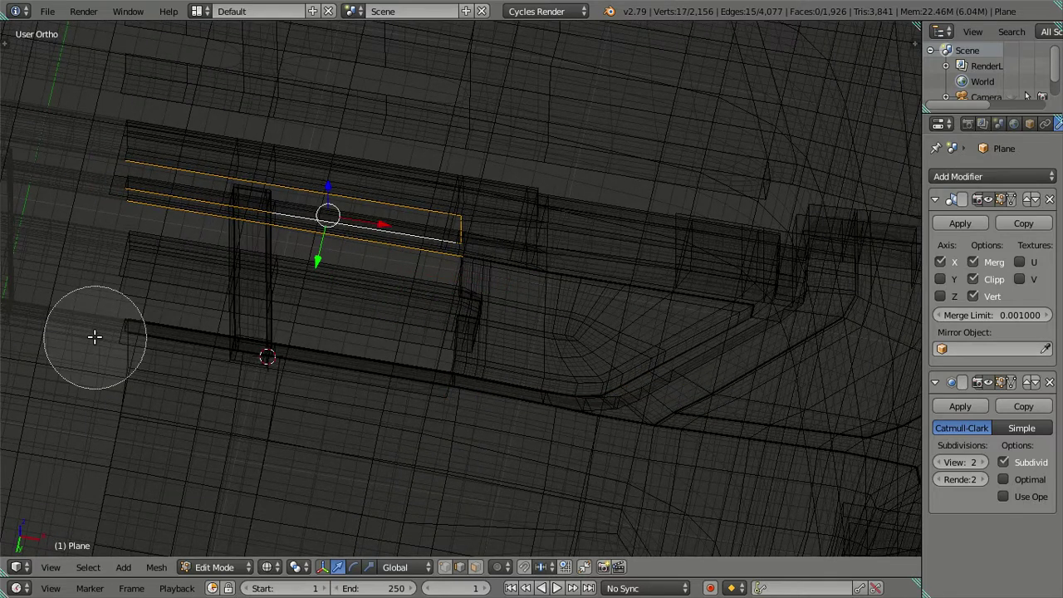
mouse_move(404, 328)
middle_mouse_down()
mouse_move(346, 335)
mouse_move(385, 349)
mouse_move(463, 247)
mouse_move(439, 337)
middle_mouse_up()
key("z")
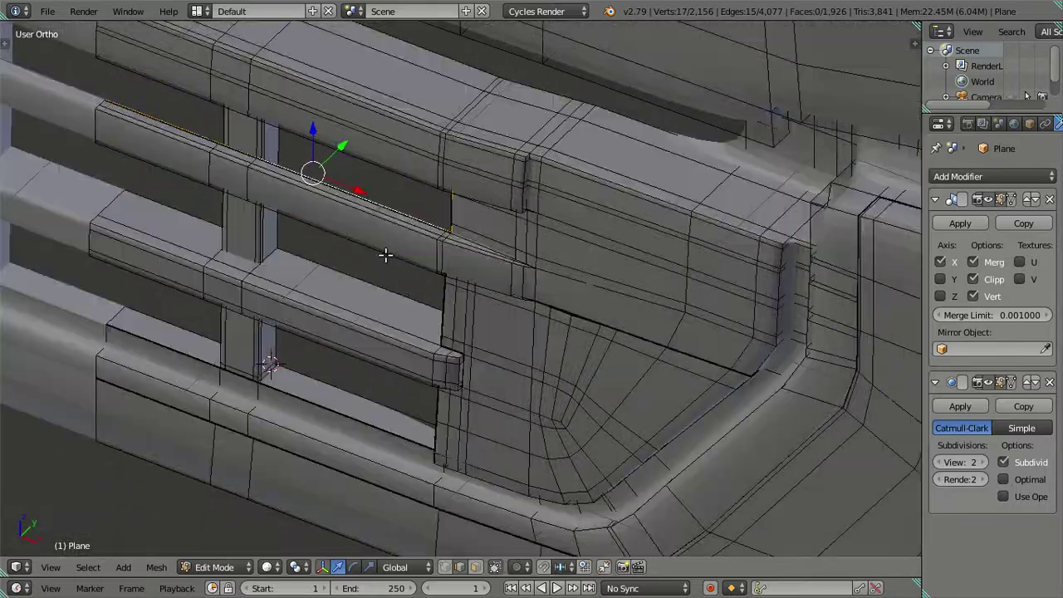
scroll(385, 254, "up", 2)
scroll(477, 361, "up", 2)
key("Tab")
key("Tab")
middle_click_drag(446, 349, 379, 282)
left_click_drag(379, 281, 451, 270)
- Nudge the selected grille vertex along the X axis and preview the smoothed grille
key("Tab")
scroll(376, 315, "down", 3)
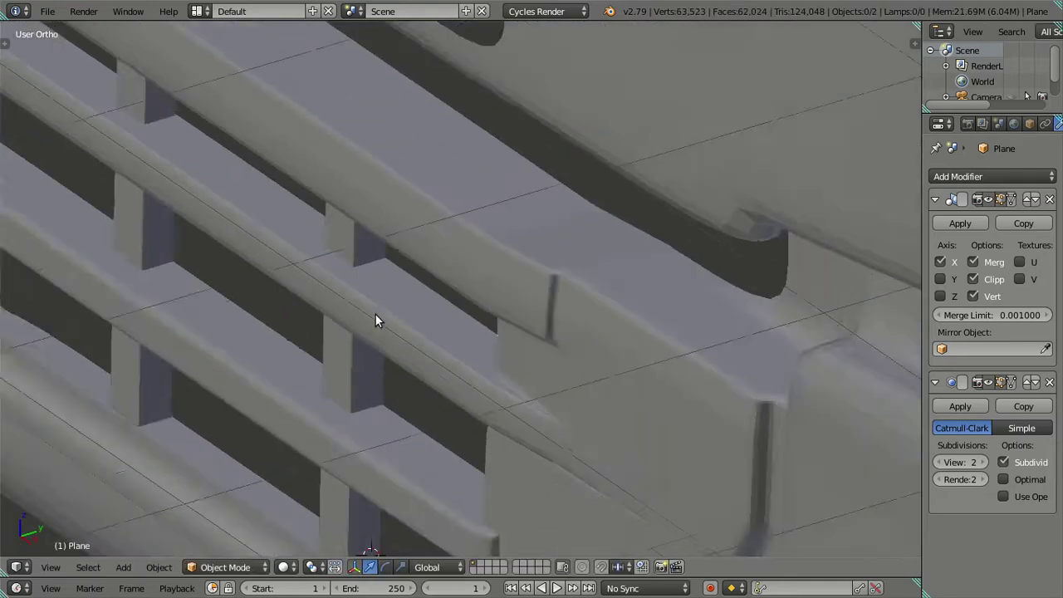
scroll(376, 315, "down", 3)
mouse_move(375, 340)
middle_mouse_down()
mouse_move(437, 370)
mouse_move(388, 334)
mouse_move(358, 331)
mouse_move(380, 364)
mouse_move(603, 371)
mouse_move(565, 347)
mouse_move(537, 396)
mouse_move(538, 422)
mouse_move(546, 391)
mouse_move(574, 368)
mouse_move(580, 333)
mouse_move(526, 290)
mouse_move(504, 288)
mouse_move(415, 340)
mouse_move(423, 381)
mouse_move(461, 349)
mouse_move(449, 294)
mouse_move(468, 321)
mouse_move(513, 334)
mouse_move(486, 374)
mouse_move(492, 322)
mouse_move(489, 344)
mouse_move(716, 338)
mouse_move(720, 413)
middle_mouse_up()
key("Tab")
scroll(717, 338, "up", 4)
scroll(716, 339, "up", 2)
scroll(556, 374, "up", 2)
scroll(580, 383, "up", 2)
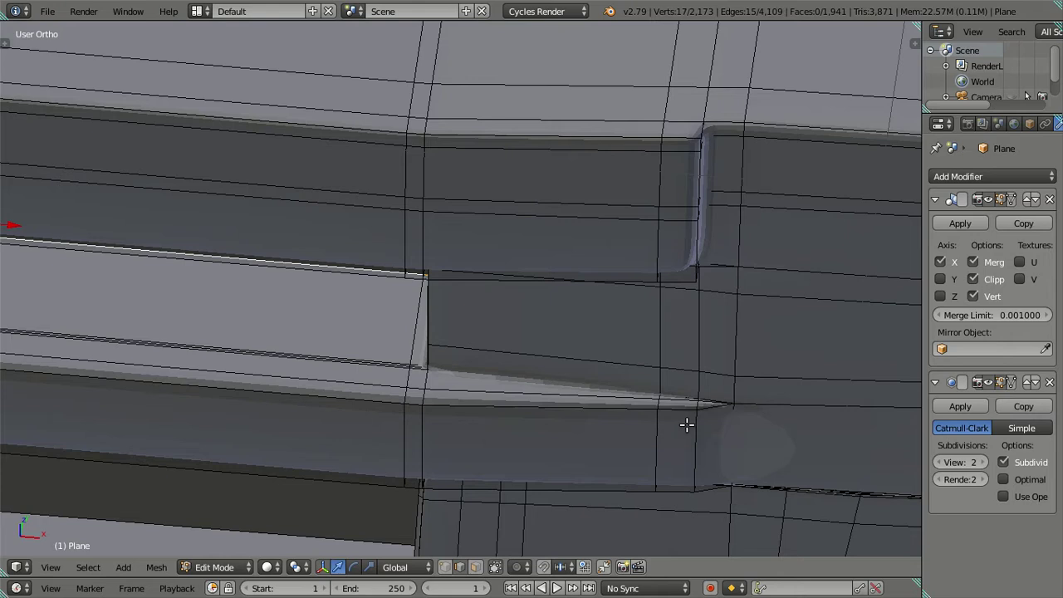
key("g")
key("x")
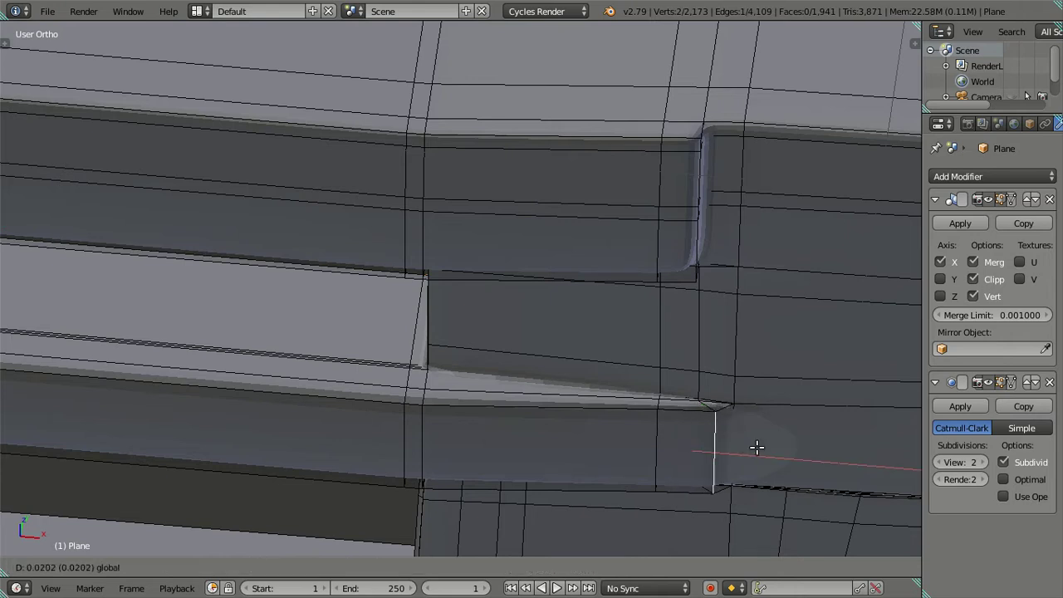
left_click(755, 441)
key("Tab")
scroll(655, 369, "up", 3)
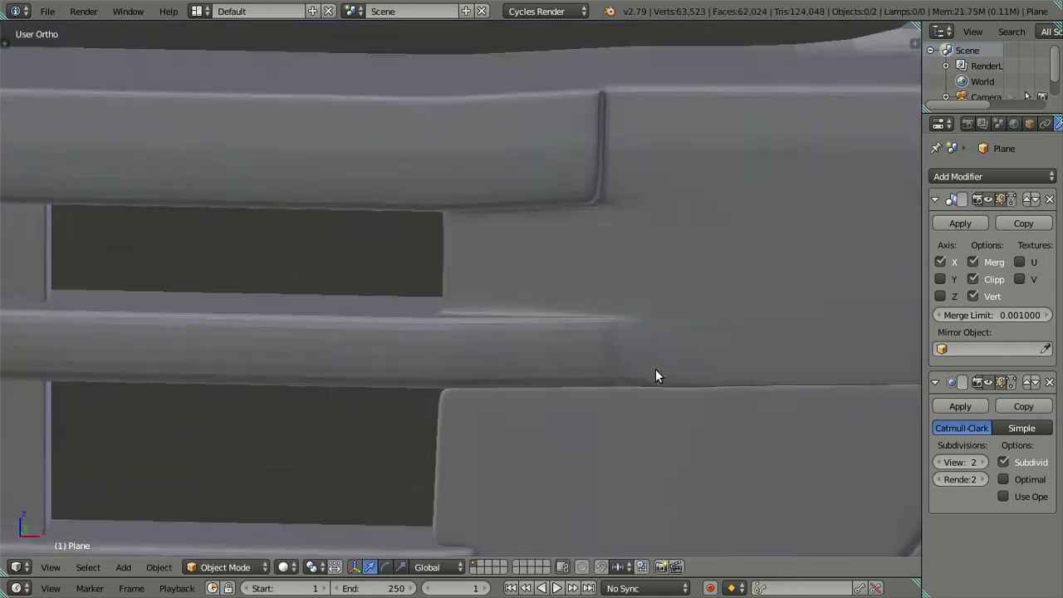
- Add a supporting edge loop beside the recess, slide it, and check it in front wireframe view
key("Tab")
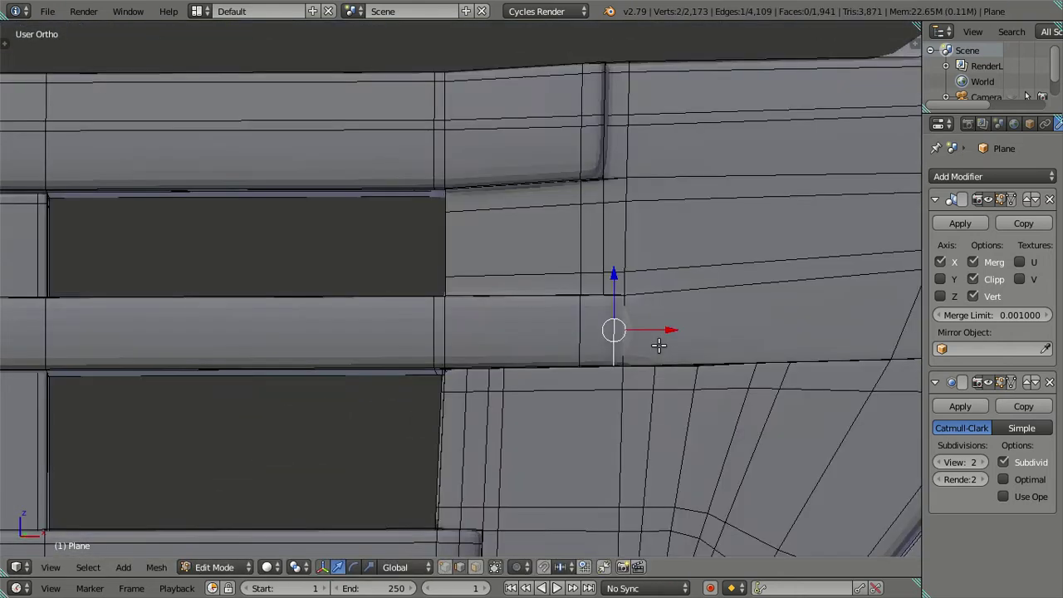
left_click(657, 291)
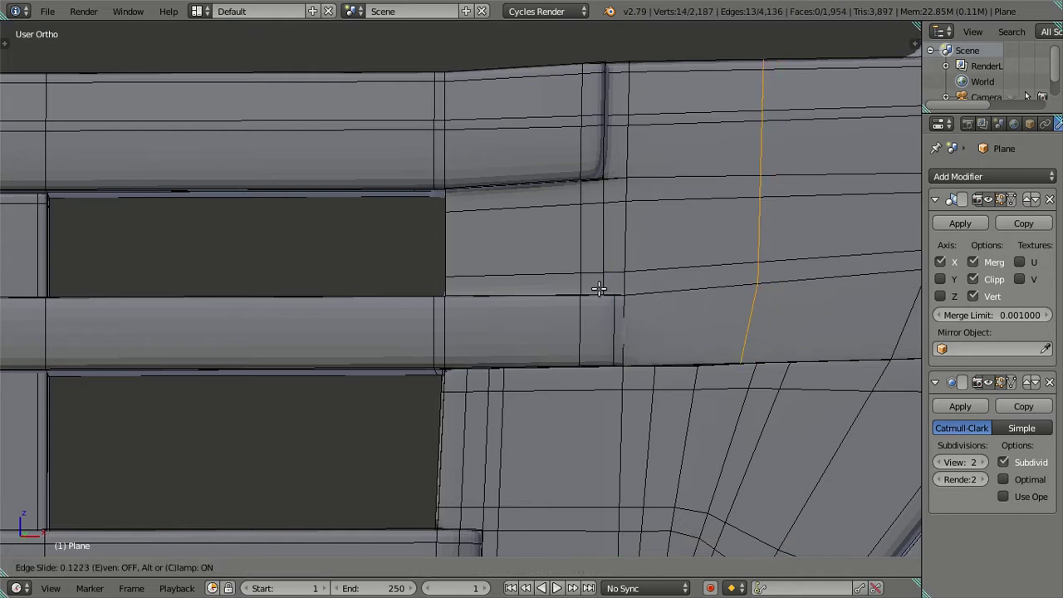
left_click(543, 288)
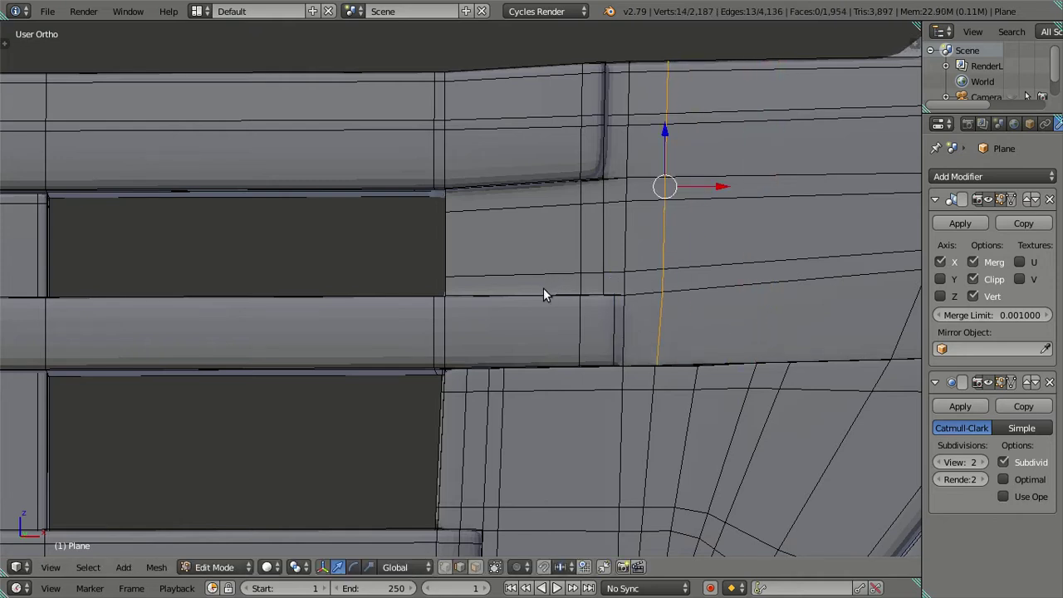
key("Tab")
scroll(532, 307, "down", 2)
mouse_move(520, 328)
middle_mouse_down()
mouse_move(604, 420)
mouse_move(604, 334)
middle_mouse_up()
key("KP_1")
key("z")
scroll(704, 391, "up", 1)
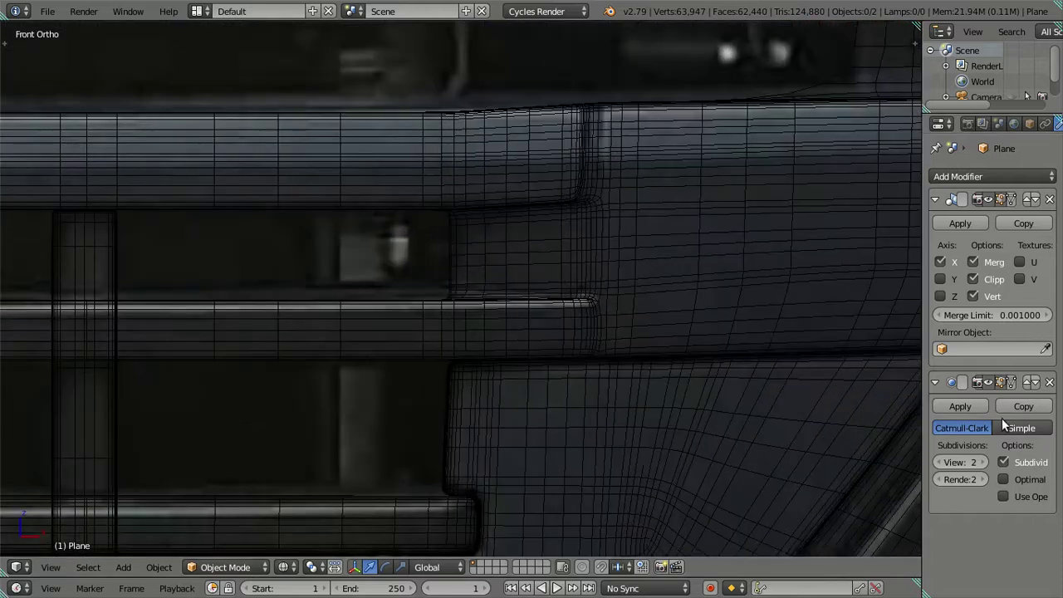
- Drop viewport subdivision to 0, test seven loop cuts across the panel, then dissolve them
left_click(939, 463)
key("z")
left_click(938, 463)
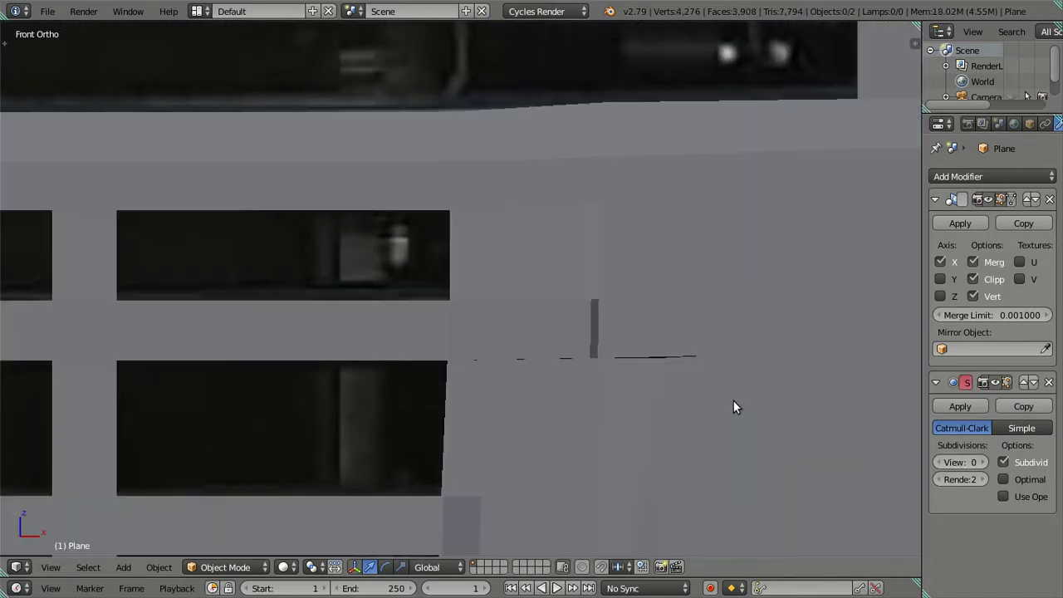
key("Tab")
mouse_move(671, 380)
middle_mouse_down()
mouse_move(671, 401)
mouse_move(534, 427)
mouse_move(574, 368)
middle_mouse_up()
key("KP_1")
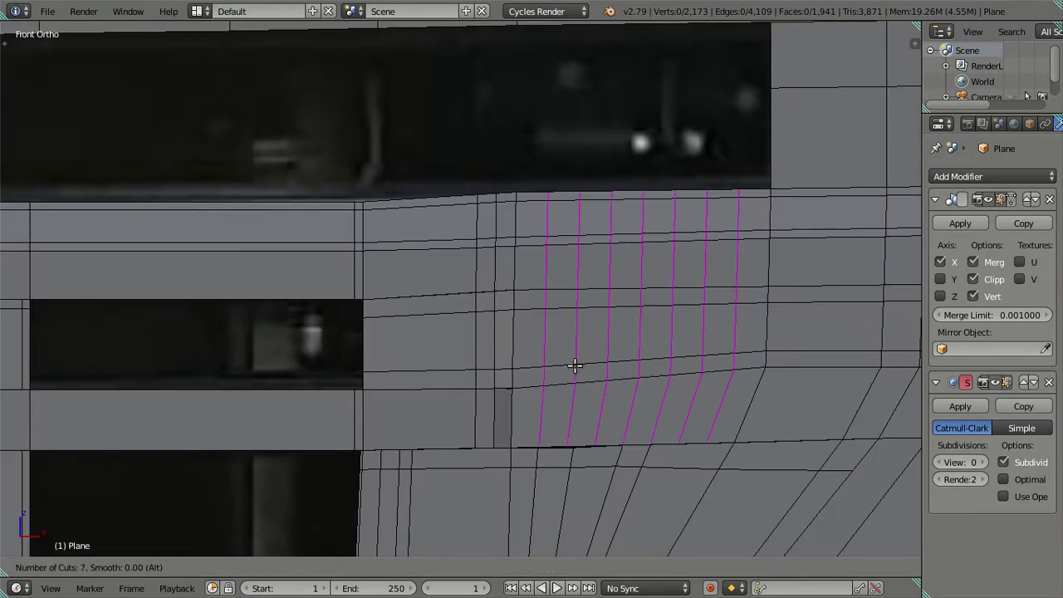
left_click(574, 366)
right_click(574, 364)
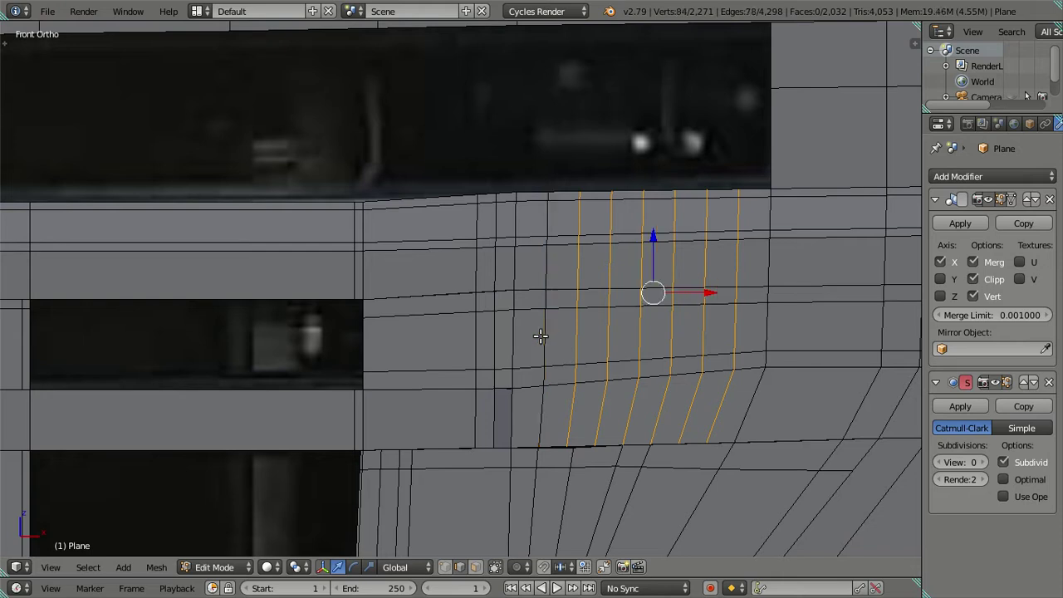
key("x")
left_click(646, 346)
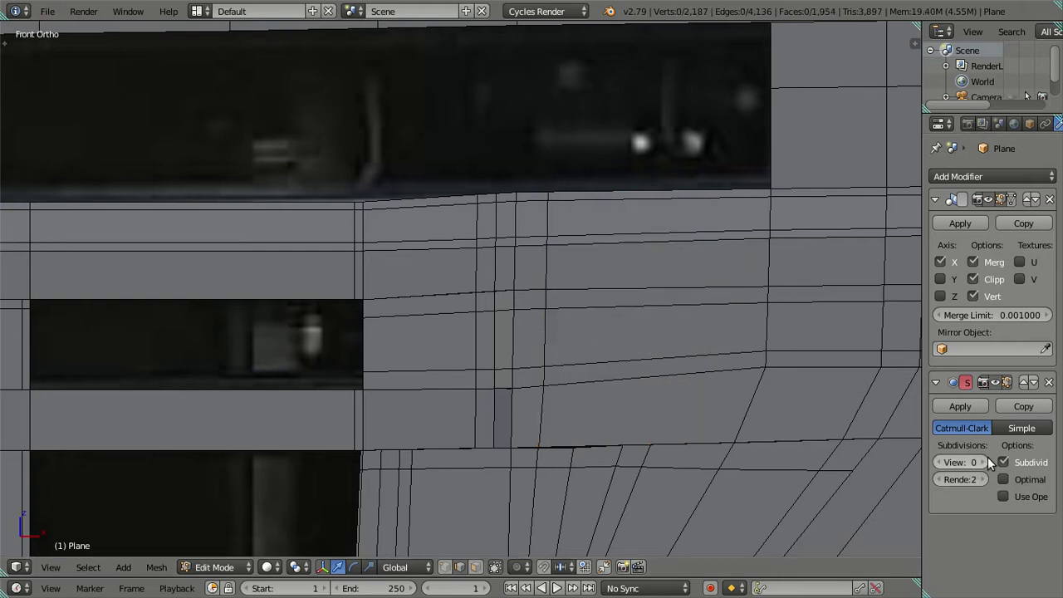
- Restore the smoothed subdivision preview to level 2 and inspect the grille
scroll(581, 355, "down", 1)
key("Tab")
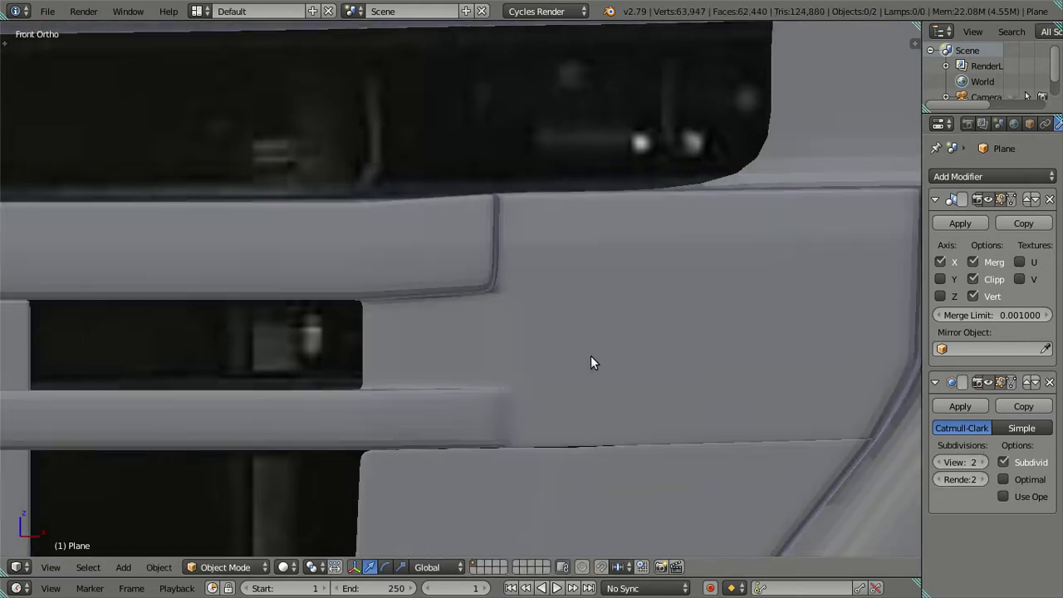
key("ctrl+2")
mouse_move(576, 349)
middle_mouse_down()
mouse_move(575, 395)
mouse_move(593, 329)
mouse_move(478, 362)
mouse_move(475, 349)
mouse_move(541, 360)
mouse_move(543, 299)
mouse_move(512, 301)
mouse_move(501, 317)
mouse_move(590, 296)
middle_mouse_up()
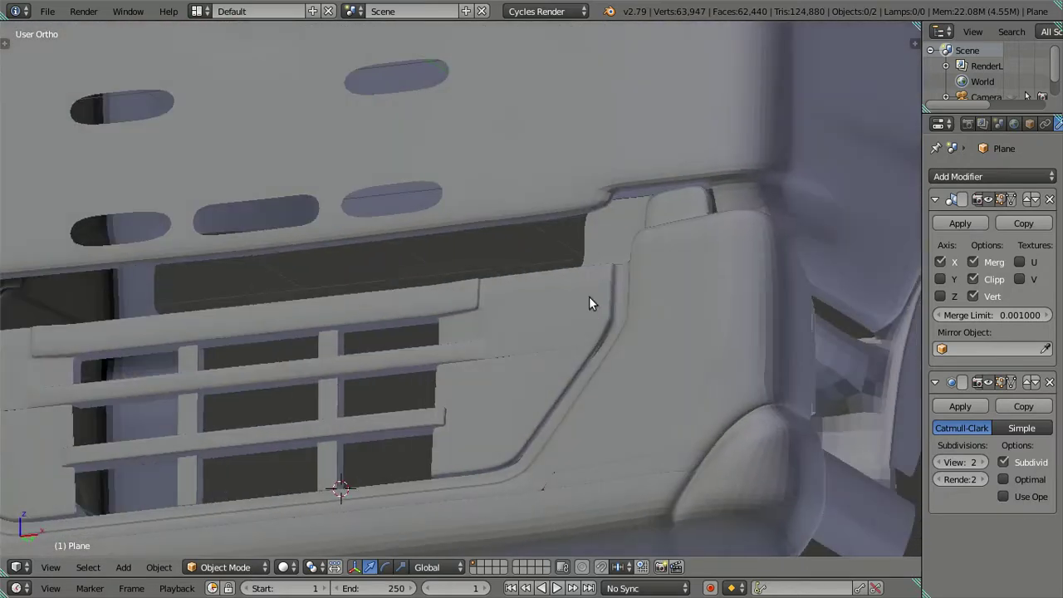
- Slide the edge along the bumper notch and preview the smoothed notch
key("Tab")
mouse_move(629, 225)
middle_mouse_down()
mouse_move(527, 340)
mouse_move(637, 265)
middle_mouse_up()
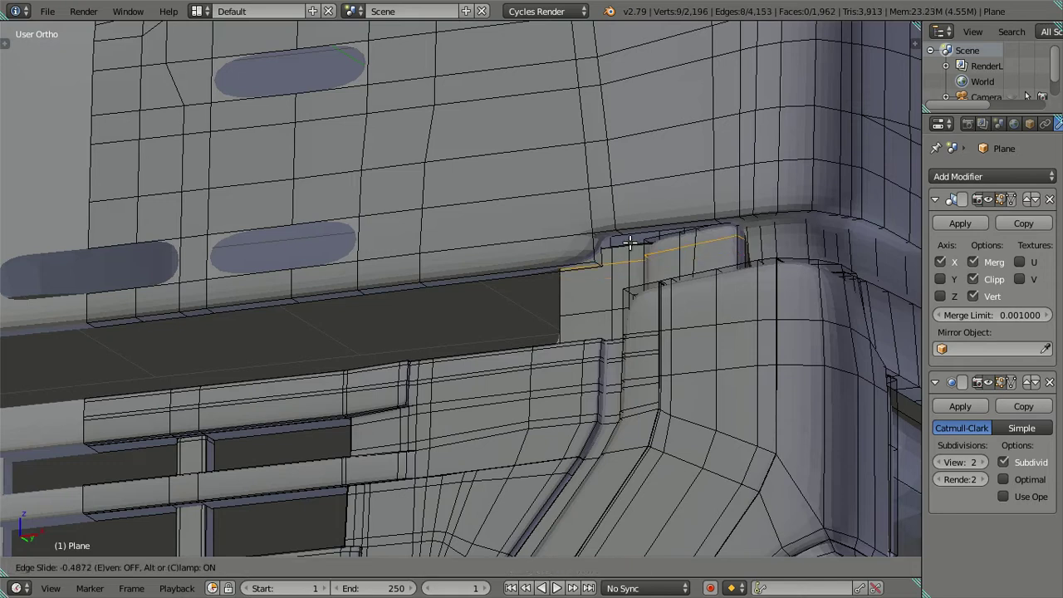
left_click(630, 237)
key("Tab")
middle_click_drag(628, 258, 634, 311)
scroll(662, 334, "up", 3)
scroll(541, 368, "up", 3)
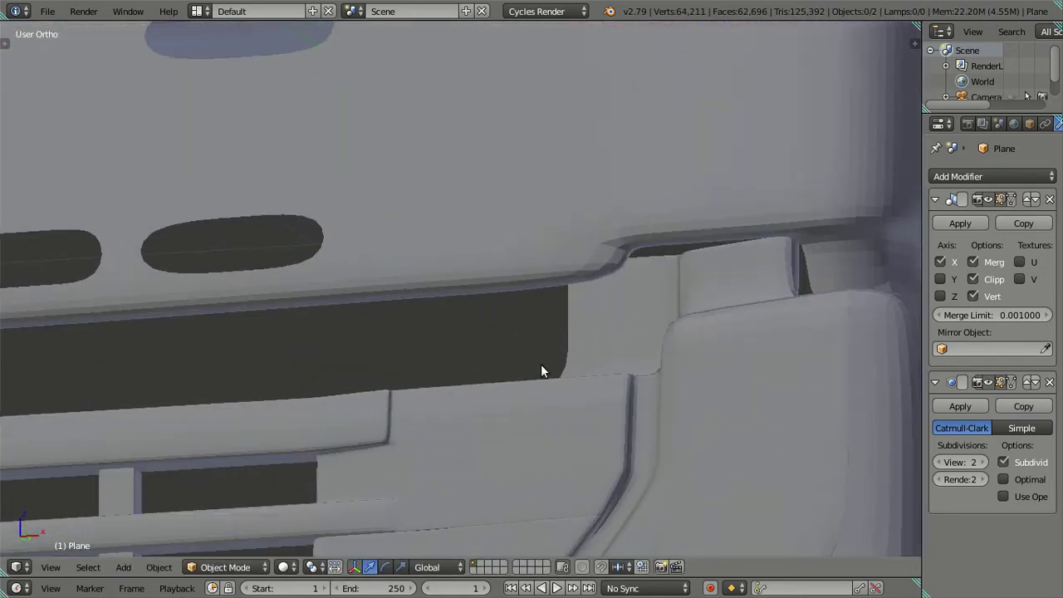
scroll(527, 385, "up", 3)
- Test loop cuts across the bumper insert, then dissolve them and check the smoothed bumper
key("Tab")
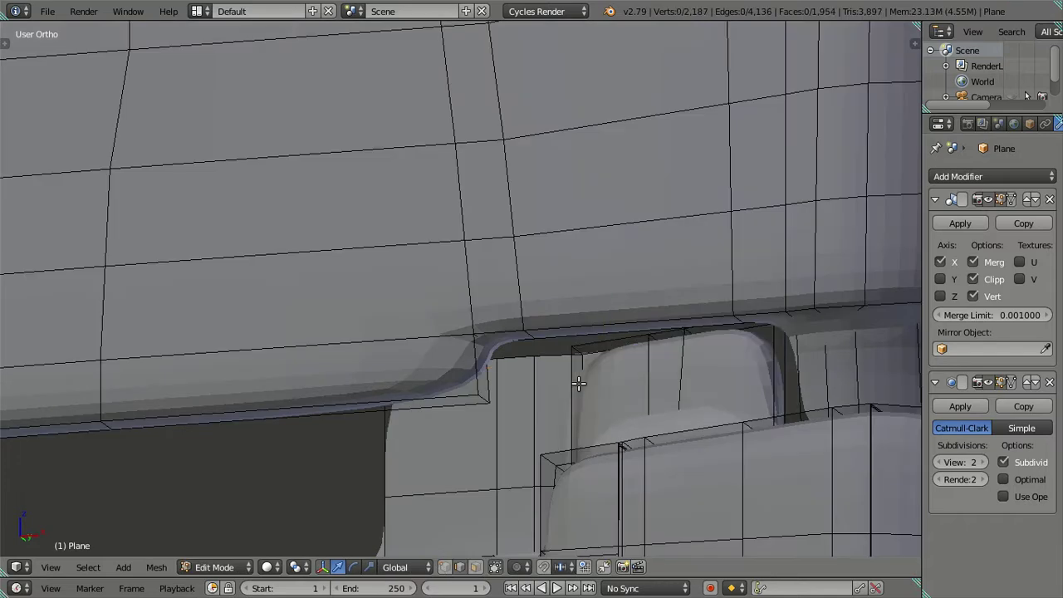
key("ctrl+r")
scroll(575, 384, "up", 8)
left_click(575, 384)
right_click(575, 385)
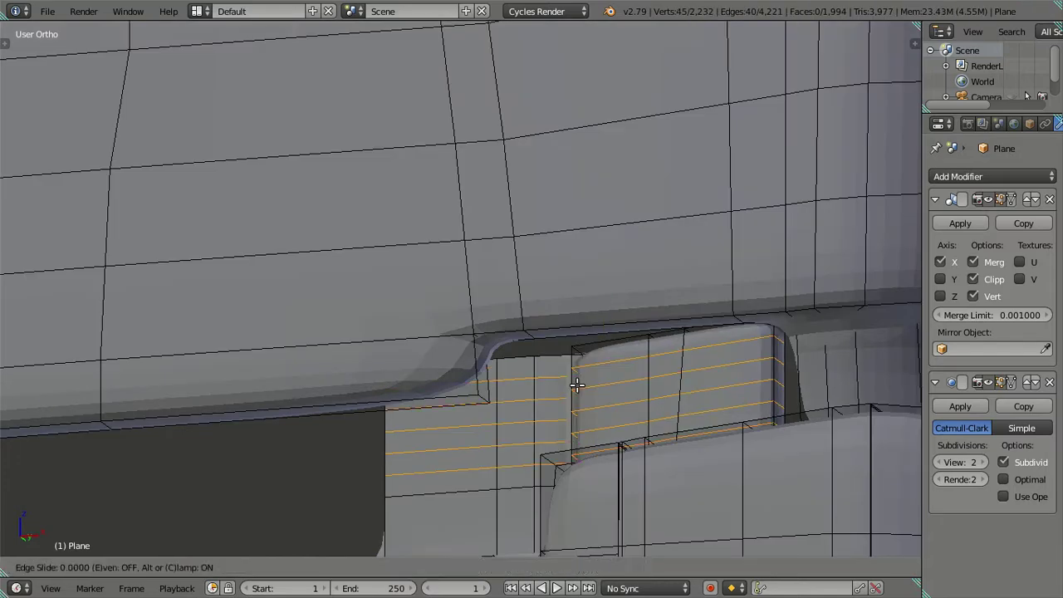
key("x")
left_click(641, 385)
key("Tab")
mouse_move(589, 394)
middle_mouse_down()
mouse_move(516, 388)
mouse_move(573, 421)
mouse_move(504, 444)
mouse_move(539, 423)
middle_mouse_up()
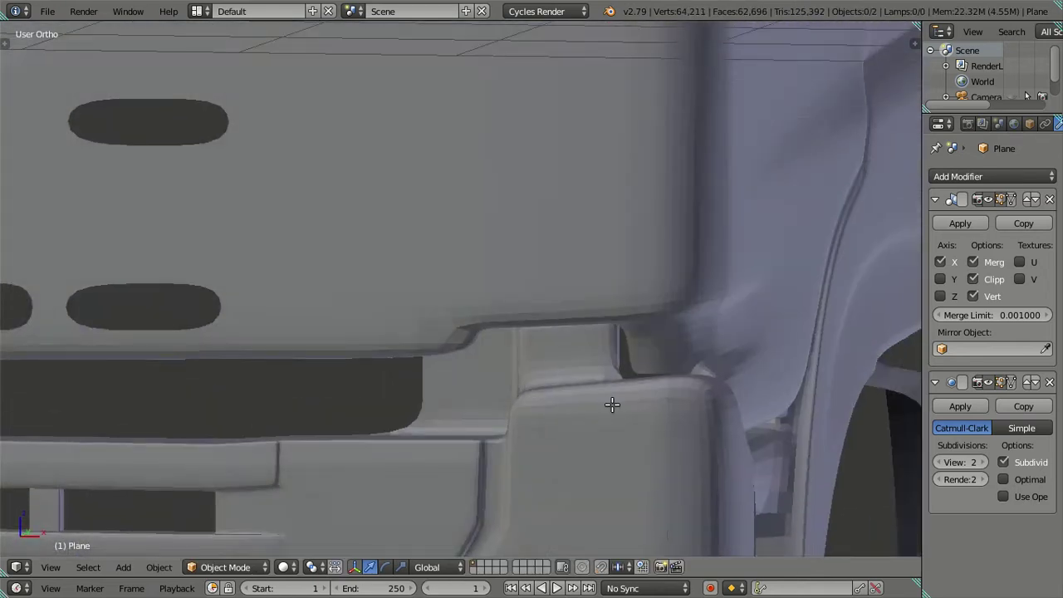
- Dissolve the selected loops, then try six loop cuts across the notch insert and dissolve them
key("Tab")
mouse_move(629, 404)
middle_mouse_down()
mouse_move(584, 363)
mouse_move(646, 385)
middle_mouse_up()
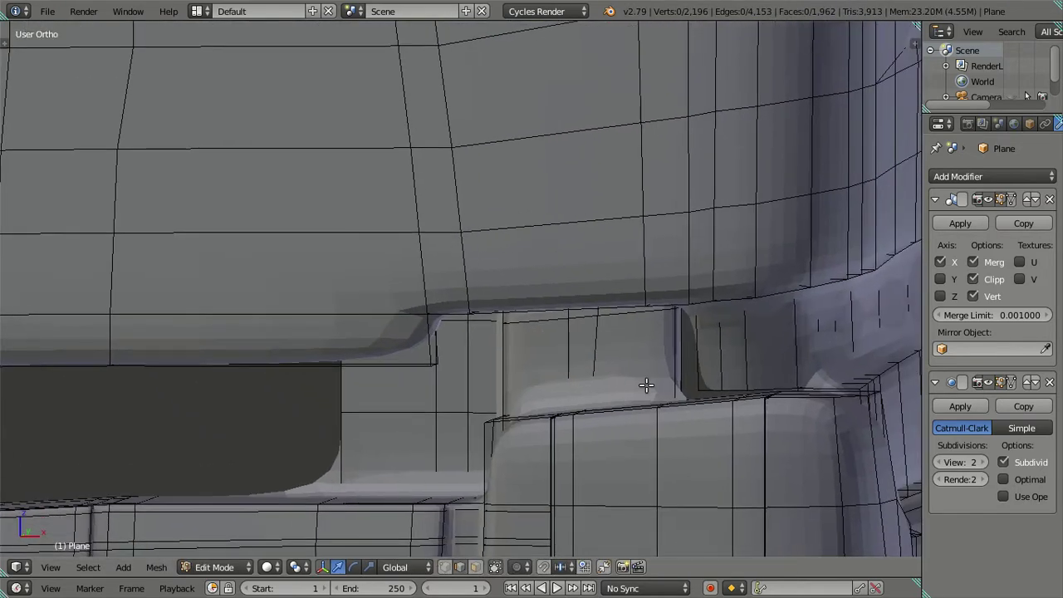
key("x")
left_click(646, 385)
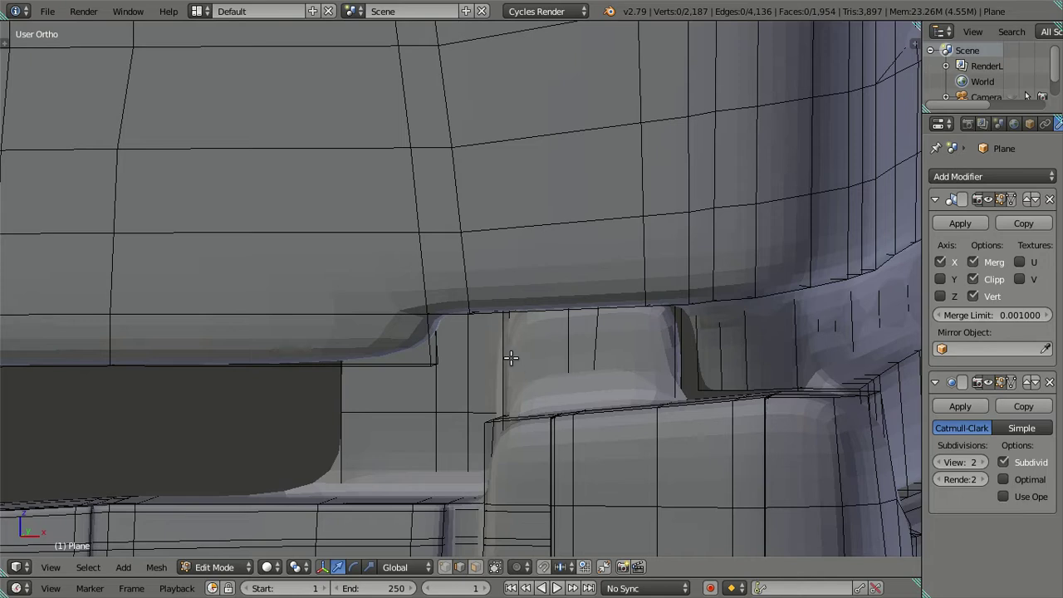
left_click(511, 357)
right_click(499, 382)
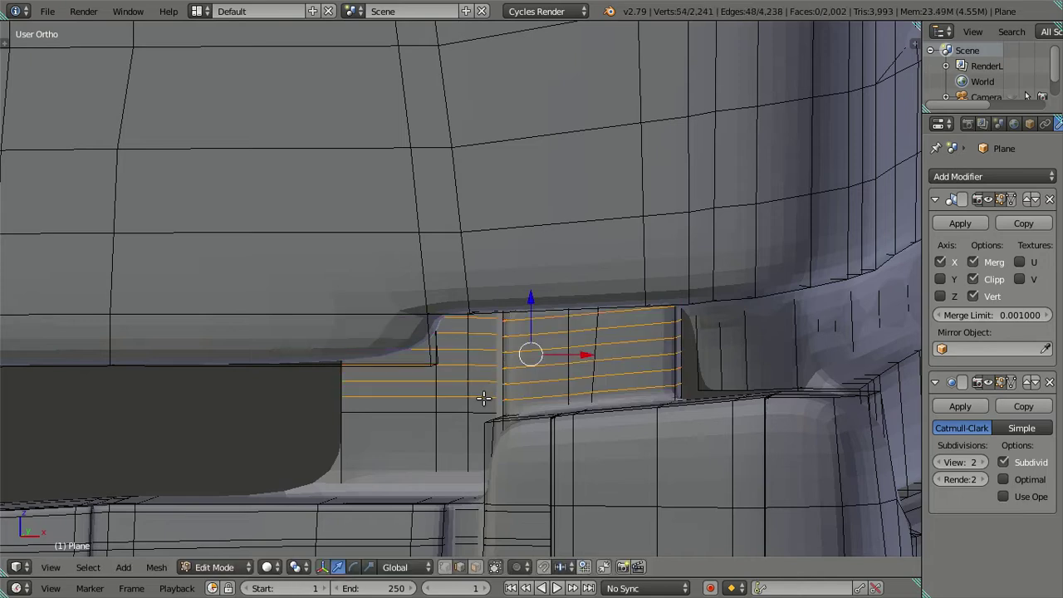
key("x")
left_click(597, 385)
- Try five loops along the upper wheel-arch panel strip, dissolve them, and preview the panel
mouse_move(598, 385)
middle_mouse_down()
mouse_move(659, 370)
mouse_move(574, 368)
mouse_move(705, 420)
mouse_move(308, 506)
mouse_move(425, 413)
mouse_move(477, 508)
mouse_move(528, 366)
middle_mouse_up()
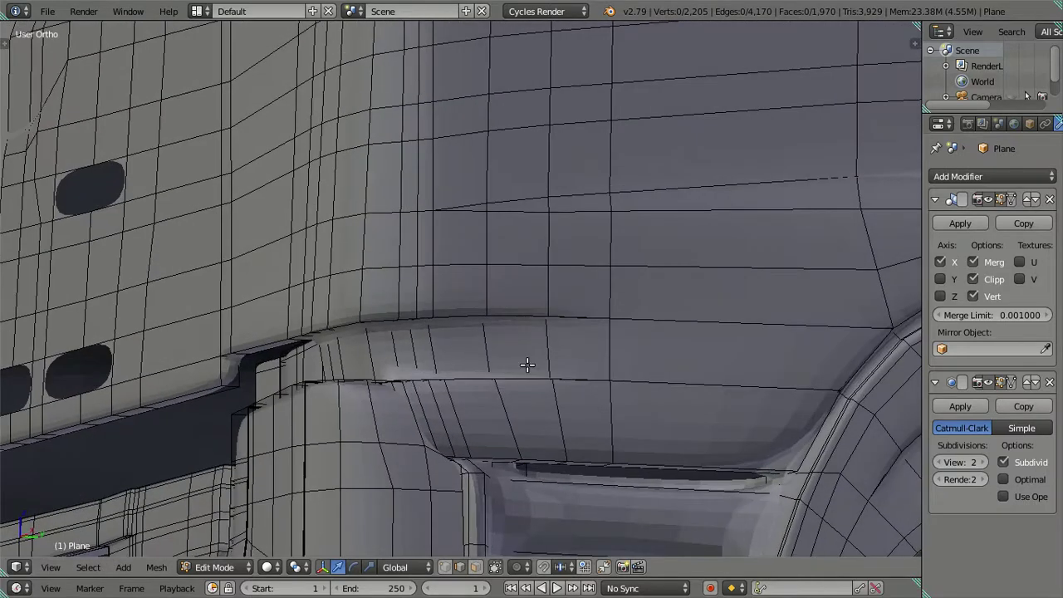
left_click(612, 347)
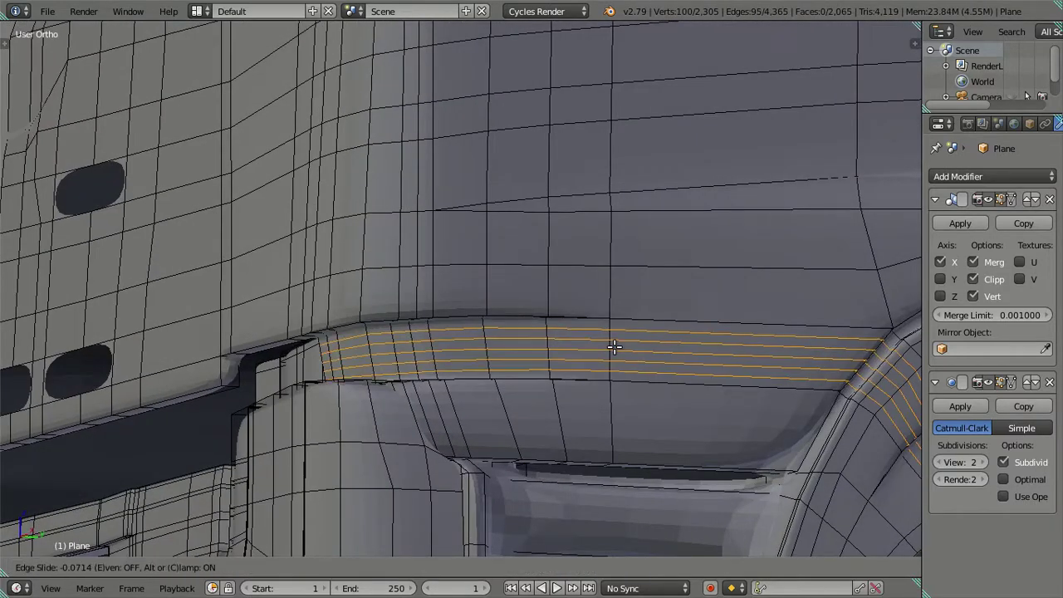
right_click(611, 346)
scroll(609, 346, "up", 3)
key("x")
left_click(648, 414)
scroll(439, 415, "down", 2)
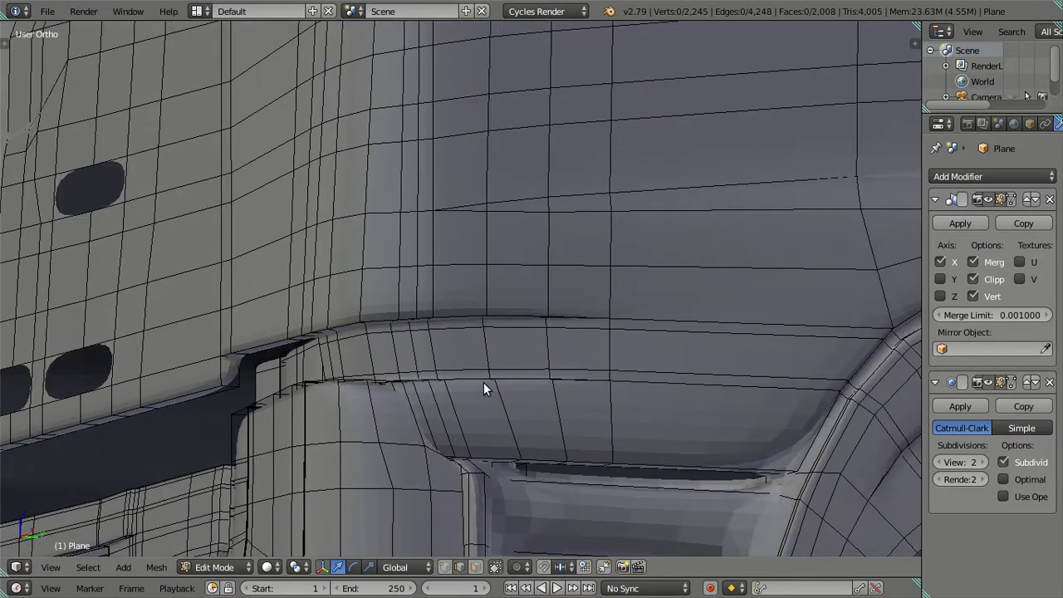
key("Tab")
mouse_move(496, 396)
middle_mouse_down()
mouse_move(449, 397)
mouse_move(527, 366)
mouse_move(505, 370)
middle_mouse_up()
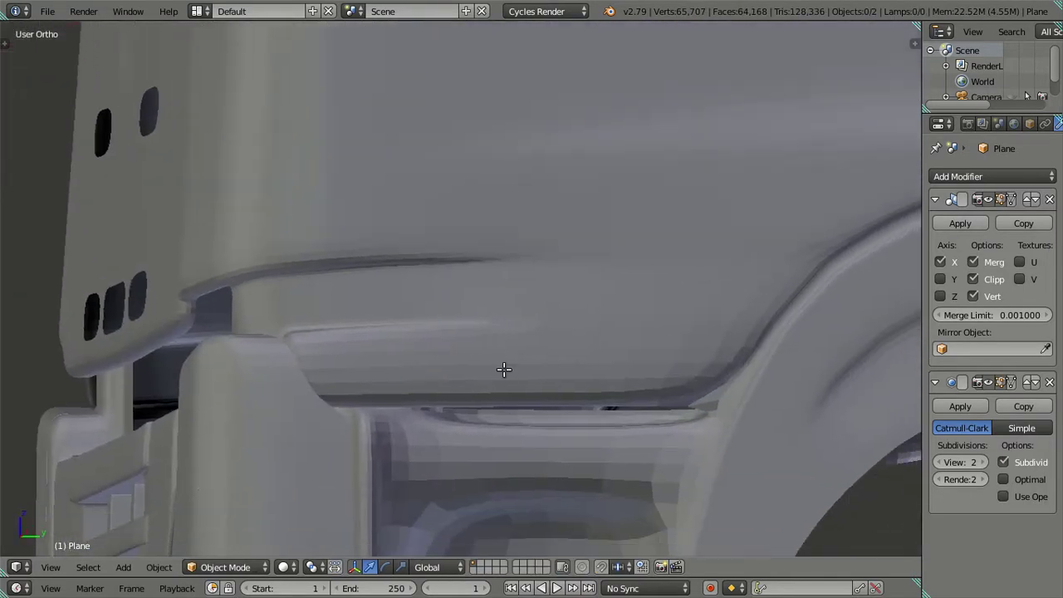
- Test five loop cuts across the lower recess, dissolve them, and view the smoothed cab side
key("Tab")
key("ctrl+r")
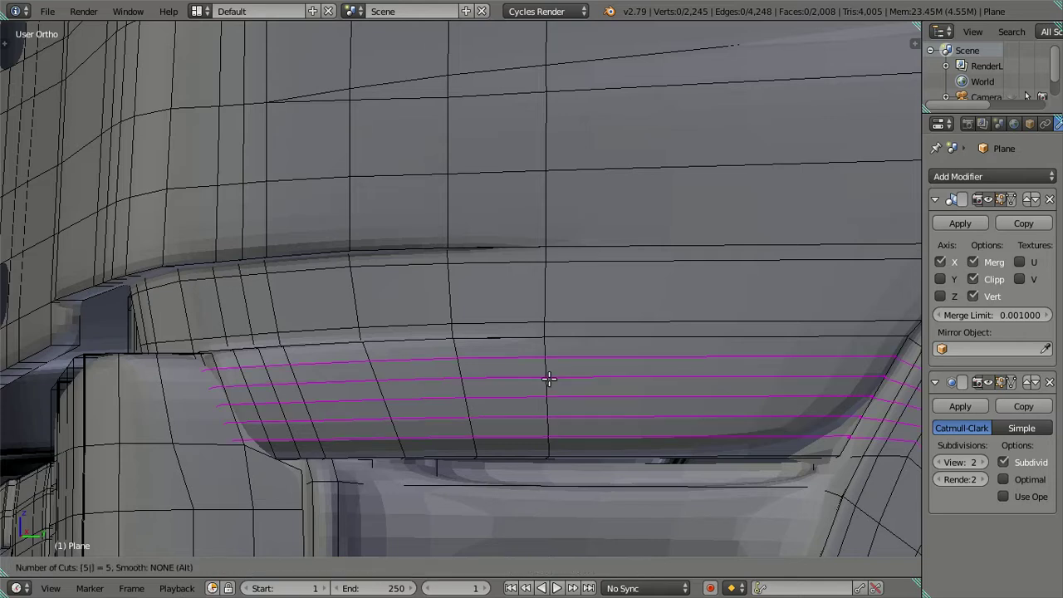
left_click(548, 379)
right_click(548, 380)
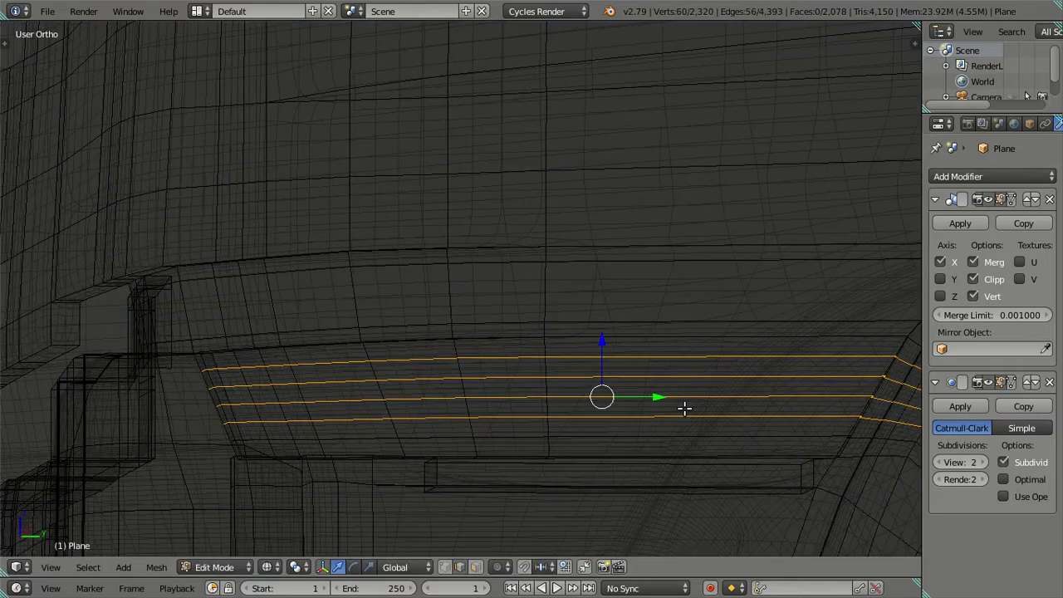
key("x")
left_click(685, 405)
scroll(430, 413, "down", 3)
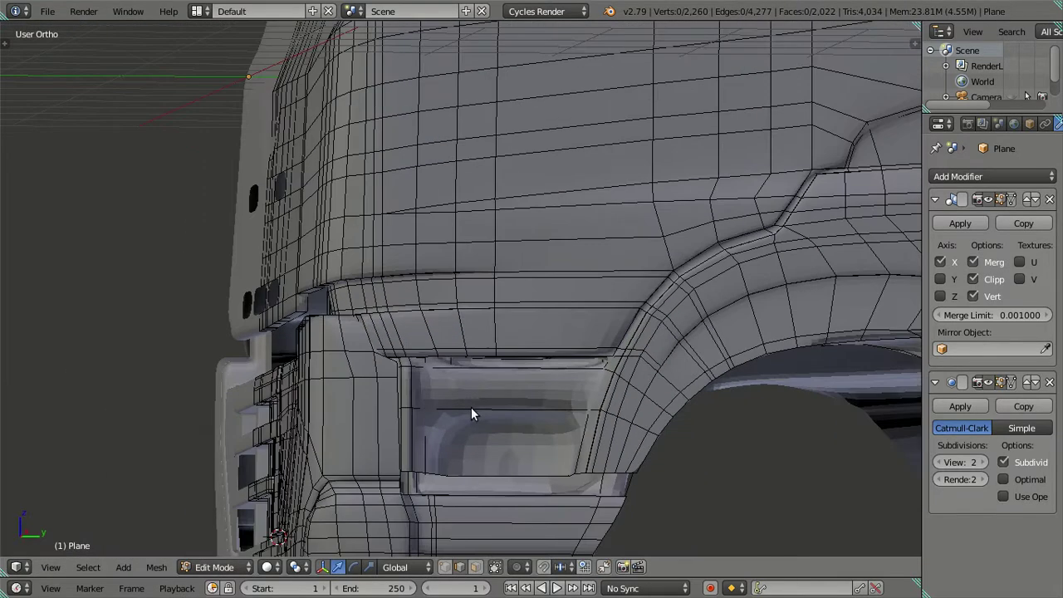
key("Tab")
mouse_move(535, 326)
middle_mouse_down()
mouse_move(497, 334)
mouse_move(546, 304)
mouse_move(389, 347)
mouse_move(426, 376)
mouse_move(389, 314)
middle_mouse_up()
scroll(501, 335, "down", 2)
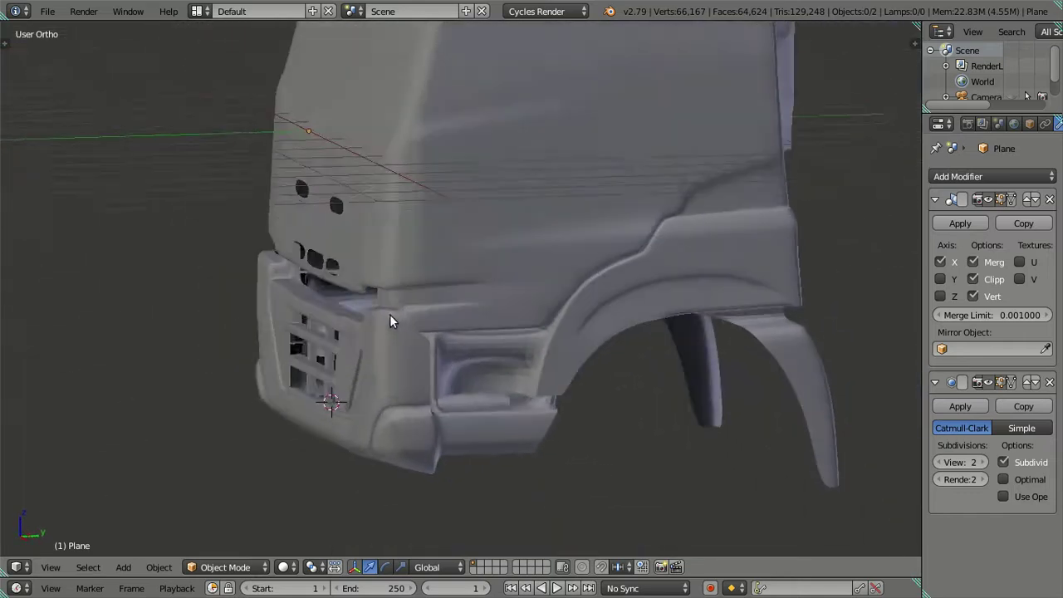
- Switch to the right side view over the reference photo with viewport subdivision at 0
scroll(387, 353, "up", 2)
middle_click_drag(388, 357, 526, 274)
key("KP_3")
key("z")
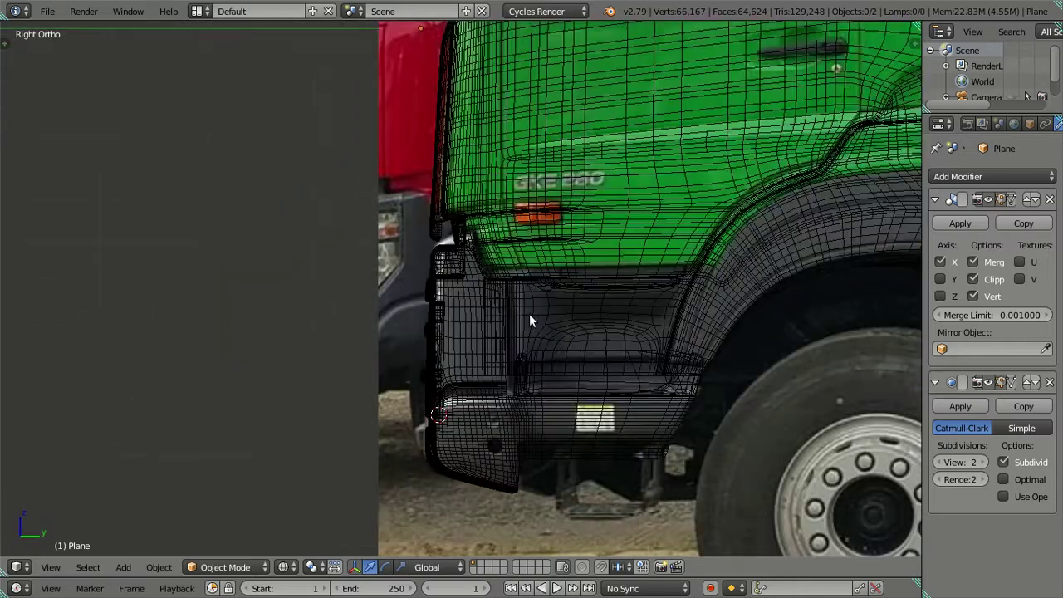
scroll(540, 328, "up", 2)
scroll(599, 340, "up", 1)
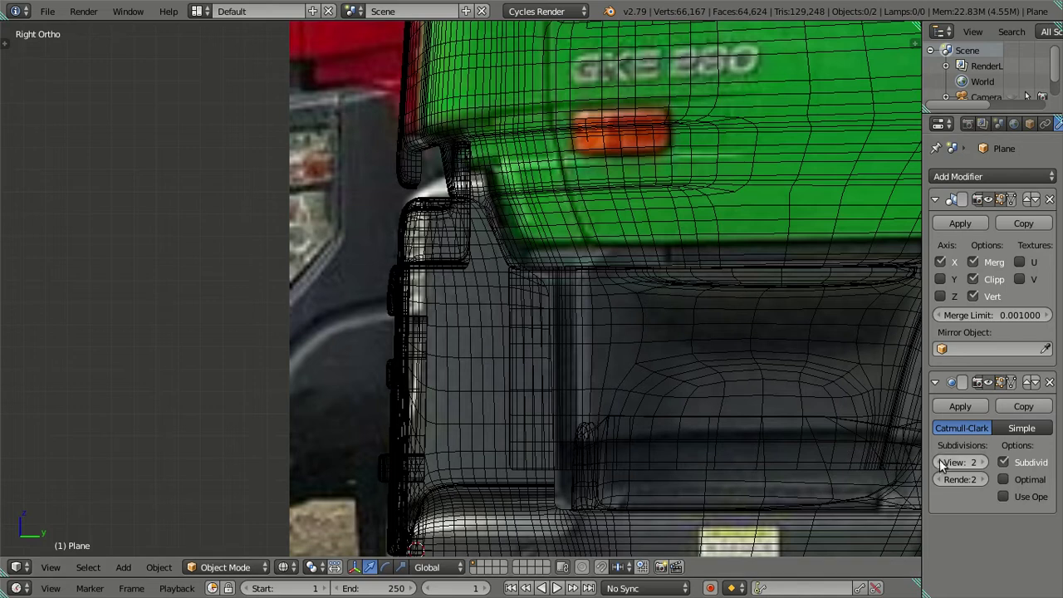
left_click(940, 462)
left_click(939, 462)
scroll(572, 323, "up", 1)
key("z")
scroll(570, 315, "up", 2)
scroll(547, 286, "up", 1)
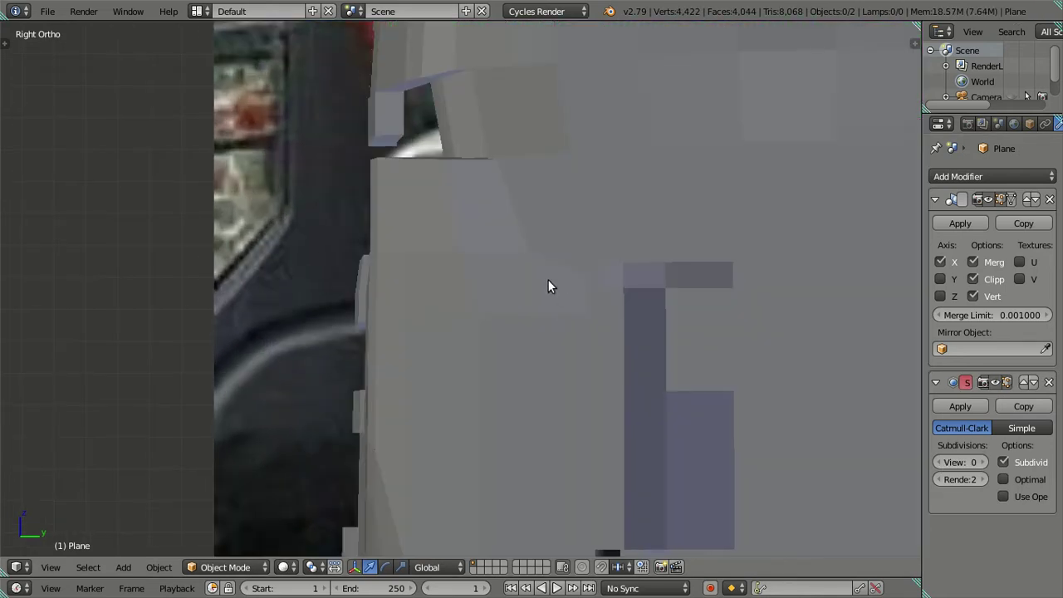
scroll(531, 308, "down", 1)
- Move the cab corner vertex to match the side reference photo
key("Tab")
scroll(521, 306, "up", 1)
key("z")
key("z")
key("z")
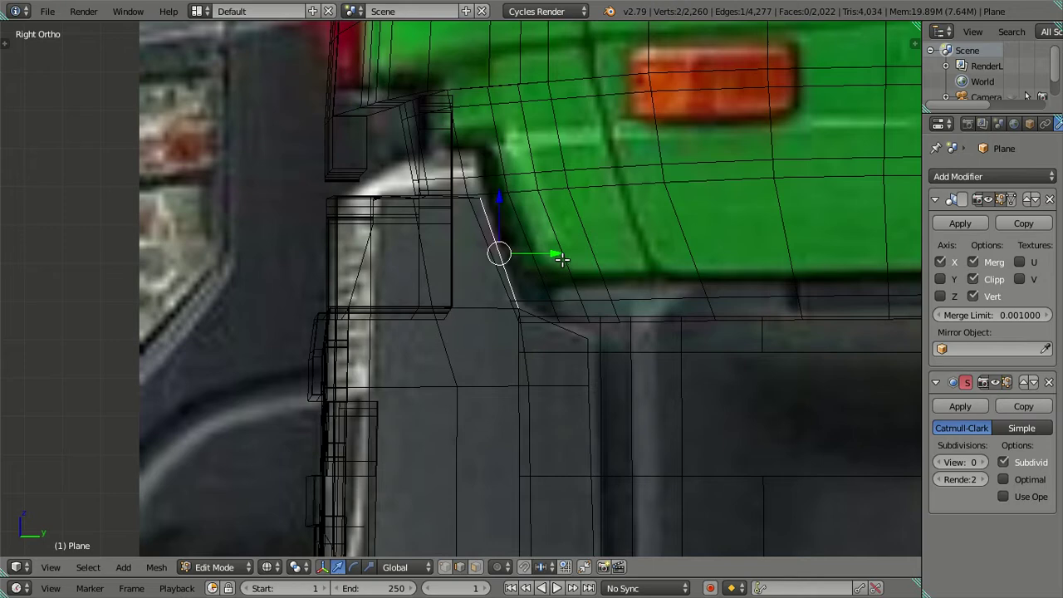
left_click_drag(562, 253, 546, 274)
key("z")
mouse_move(546, 274)
middle_mouse_down()
mouse_move(560, 327)
mouse_move(544, 368)
mouse_move(535, 343)
middle_mouse_up()
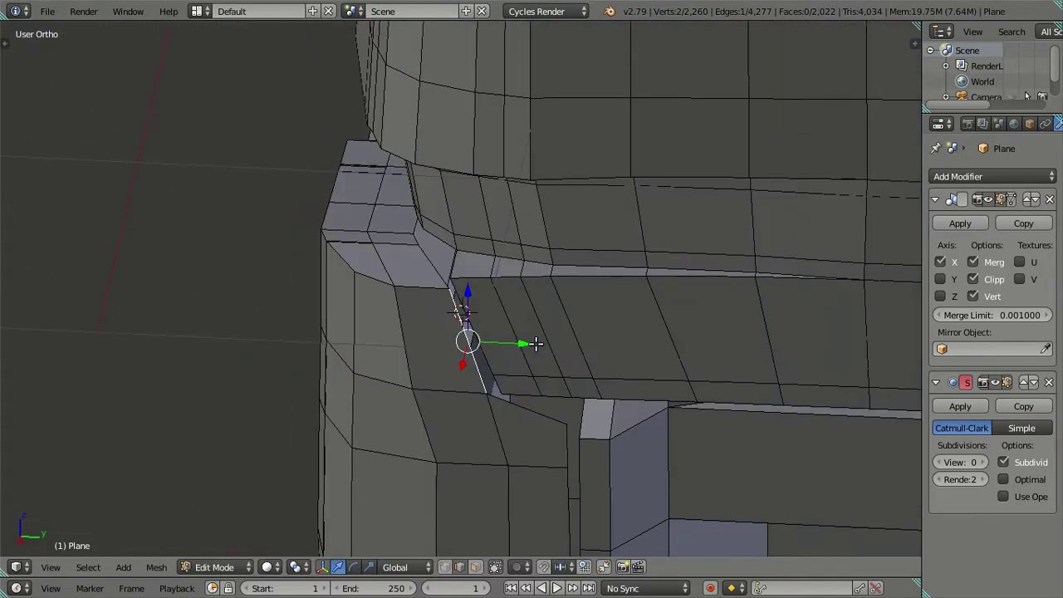
- Place and slide a vertical edge loop beside the wheel-arch recess
mouse_move(527, 384)
middle_mouse_down()
mouse_move(545, 382)
mouse_move(546, 408)
mouse_move(507, 333)
middle_mouse_up()
scroll(530, 402, "down", 3)
scroll(530, 402, "up", 2)
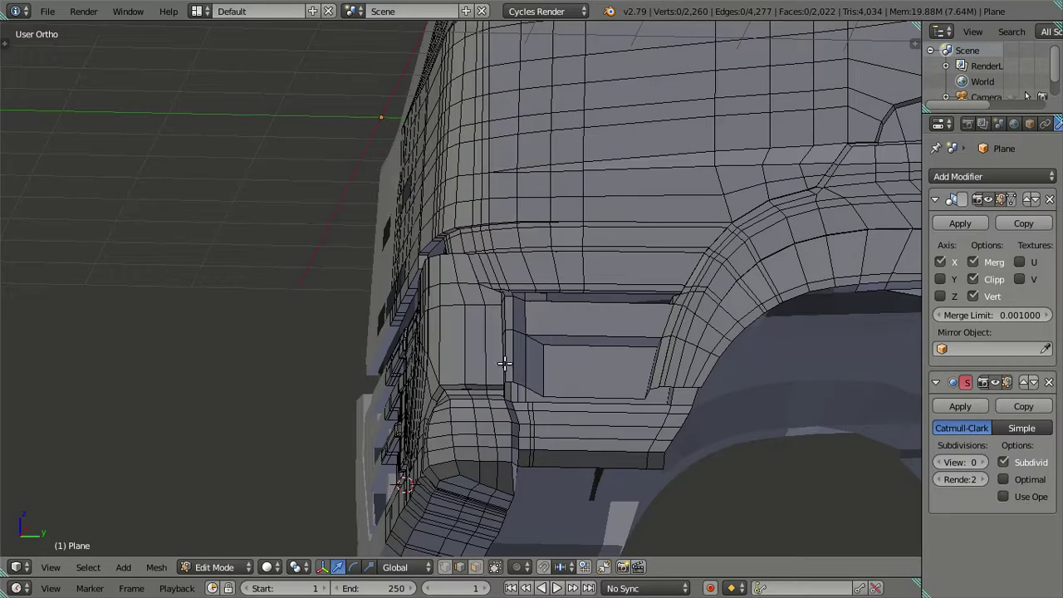
scroll(503, 318, "up", 2)
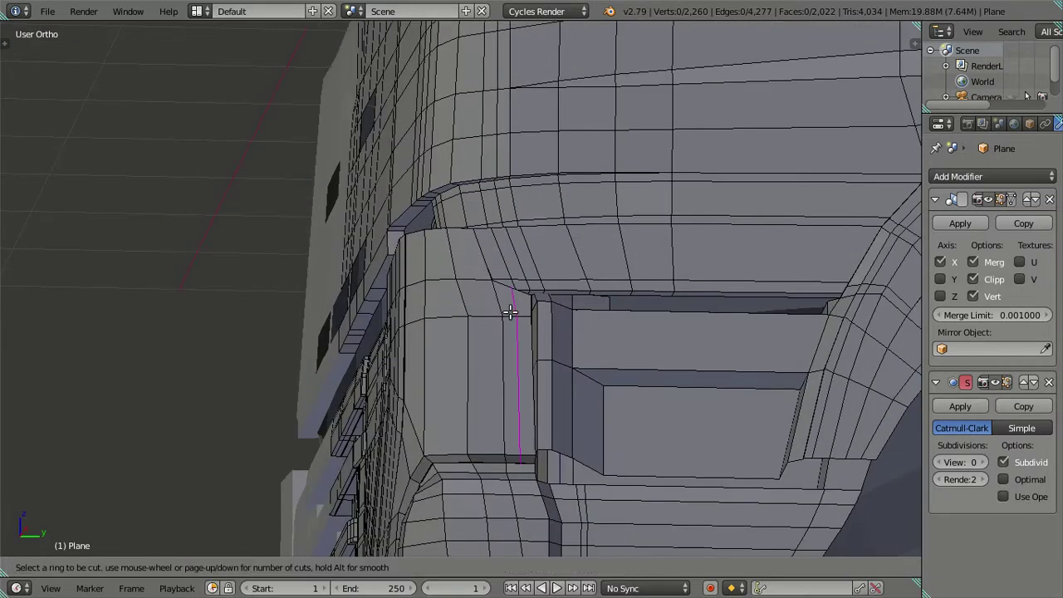
left_click(499, 312)
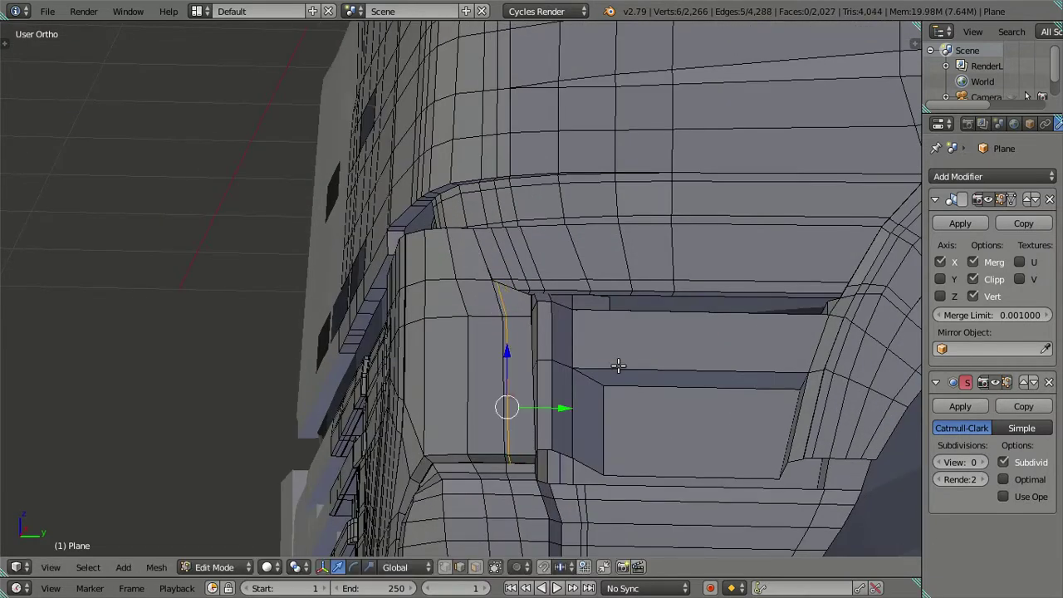
- Raise the Subdivision viewport level to 2, check the smoothed cab, then return to side view
left_click(984, 464)
left_click(985, 464)
key("Tab")
mouse_move(592, 360)
middle_mouse_down()
mouse_move(581, 407)
mouse_move(532, 408)
mouse_move(511, 428)
mouse_move(508, 396)
mouse_move(596, 430)
mouse_move(683, 442)
mouse_move(747, 487)
mouse_move(765, 387)
mouse_move(619, 387)
mouse_move(605, 315)
mouse_move(494, 335)
mouse_move(496, 349)
mouse_move(537, 357)
mouse_move(665, 327)
mouse_move(486, 328)
mouse_move(562, 316)
mouse_move(631, 219)
mouse_move(643, 246)
mouse_move(633, 328)
middle_mouse_up()
mouse_move(455, 359)
middle_mouse_down()
mouse_move(541, 338)
mouse_move(593, 240)
mouse_move(573, 311)
mouse_move(503, 346)
mouse_move(572, 322)
mouse_move(518, 330)
middle_mouse_up()
key("KP_3")
scroll(523, 337, "up", 3)
- Back in edit mode, try an evenly spaced ring of loop cuts across the recess, then undo it
key("Tab")
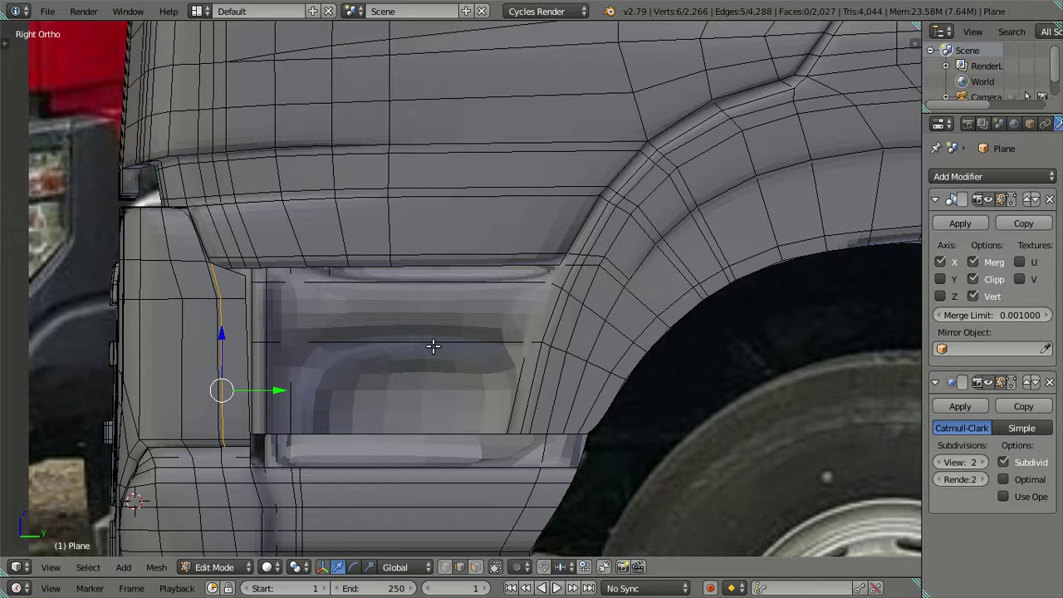
scroll(419, 349, "up", 2)
key("ctrl+r")
scroll(412, 355, "up", 6)
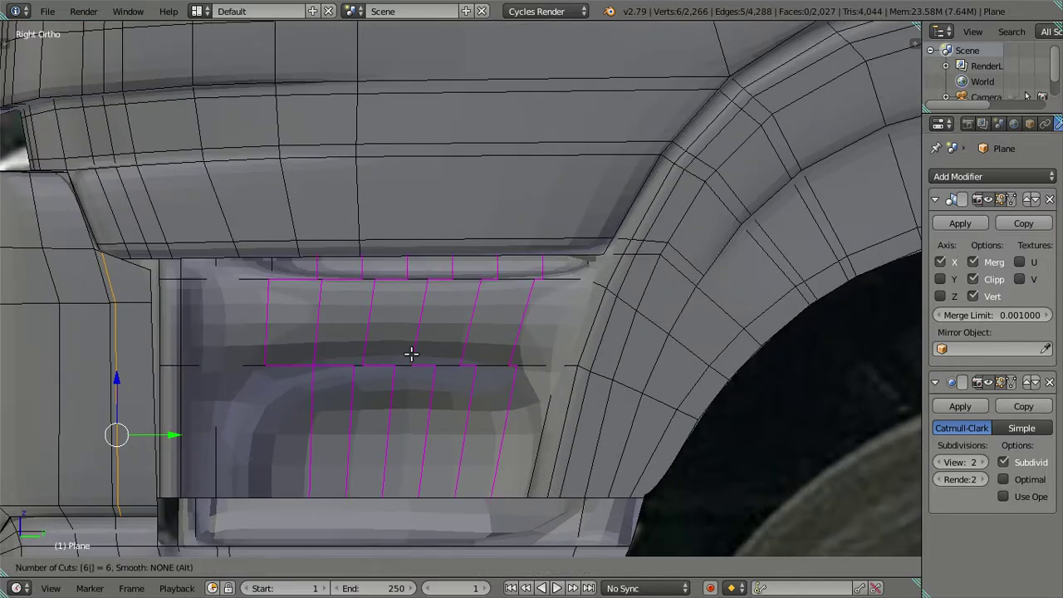
left_click(412, 354)
right_click(409, 353)
key("ctrl+z")
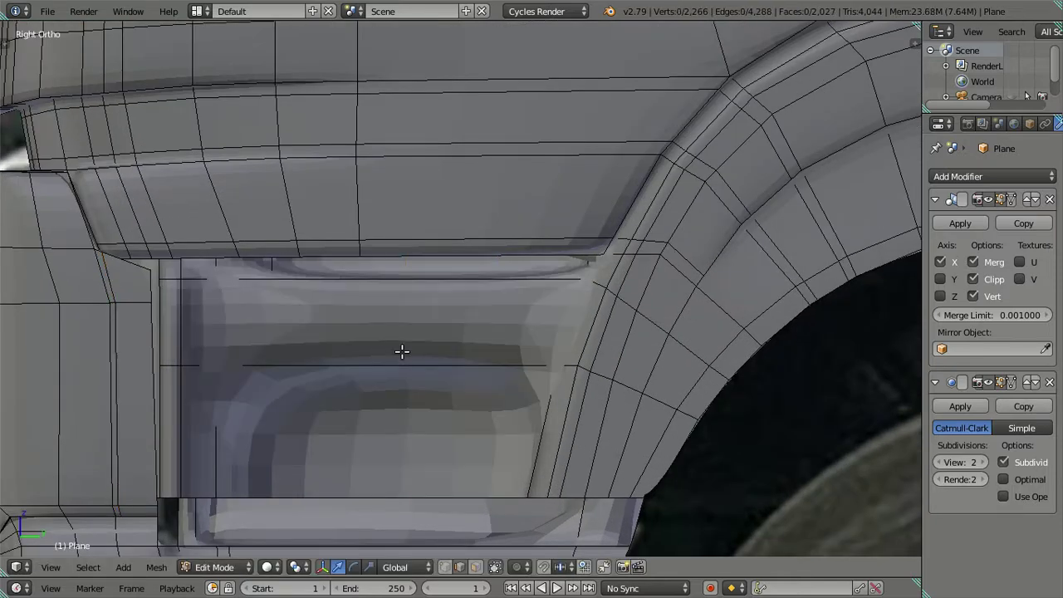
- Preview 18 loop cuts and cancel, then add 20 cuts and undo them
key("ctrl+r")
scroll(401, 350, "up", 5)
scroll(401, 349, "up", 5)
scroll(401, 349, "up", 5)
scroll(401, 349, "up", 2)
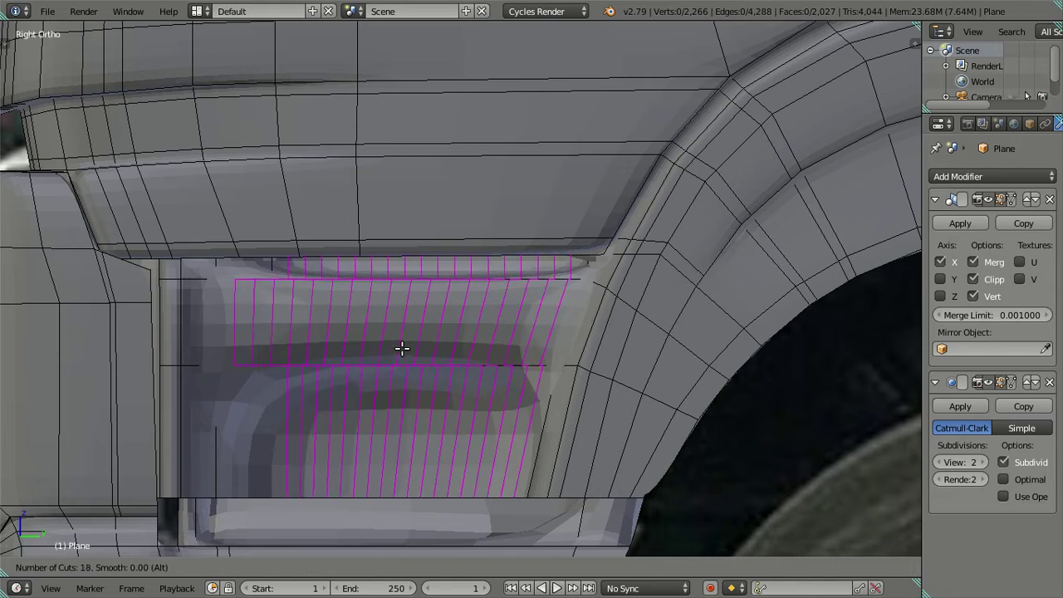
key("Escape")
key("ctrl+r")
type("20")
key("Return")
key("Escape")
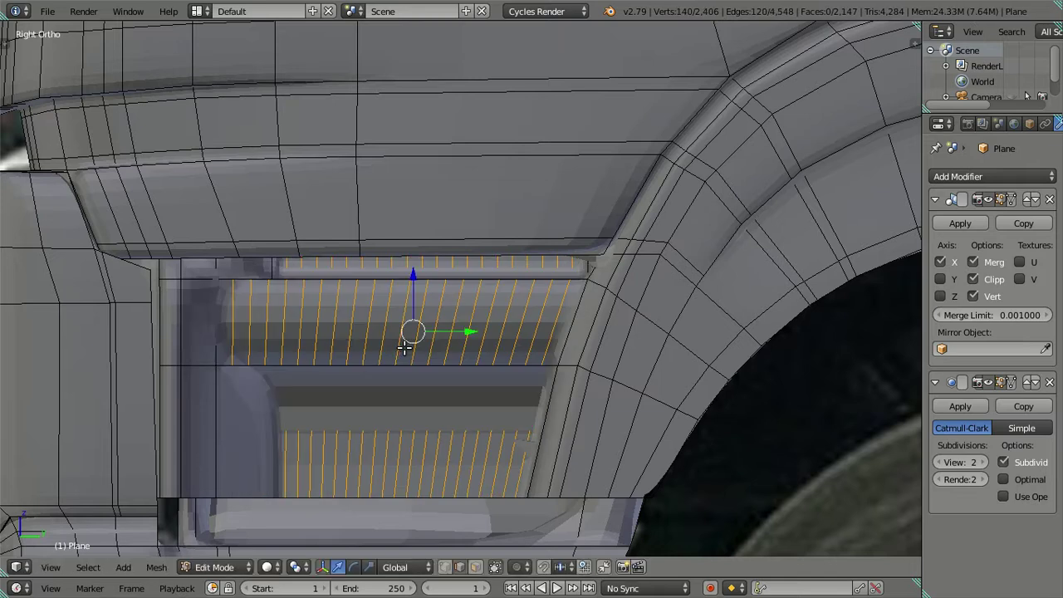
key("ctrl+z")
- Add six loop cuts across the recess and remove them with Dissolve Edges
key("ctrl+r")
type("6")
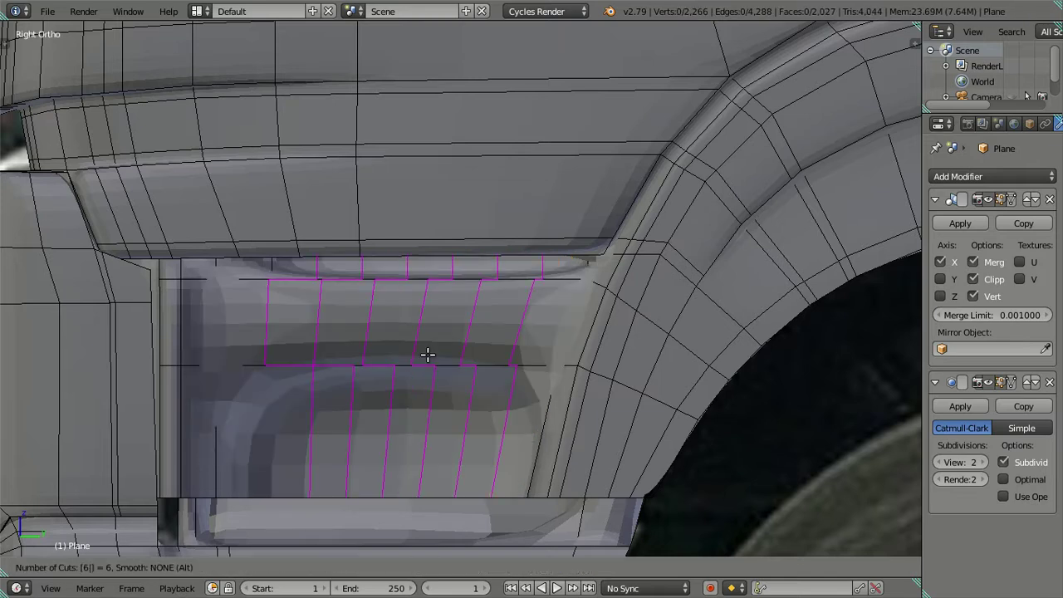
key("Return")
key("Escape")
key("x")
left_click(554, 341)
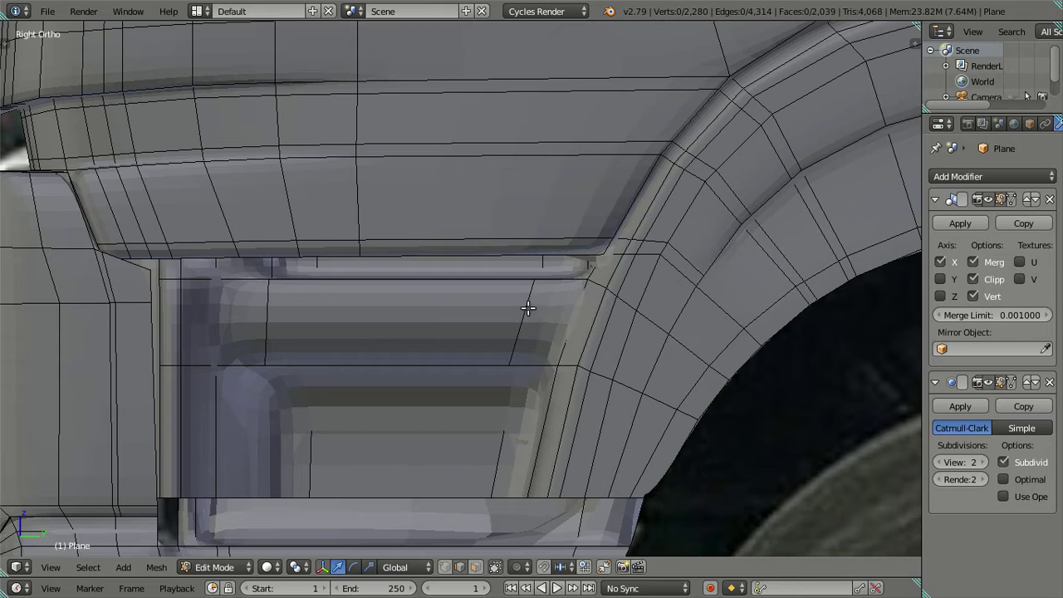
- Add four horizontal loop cuts in the recess and dissolve them with Dissolve Edges
key("ctrl+r")
type("4")
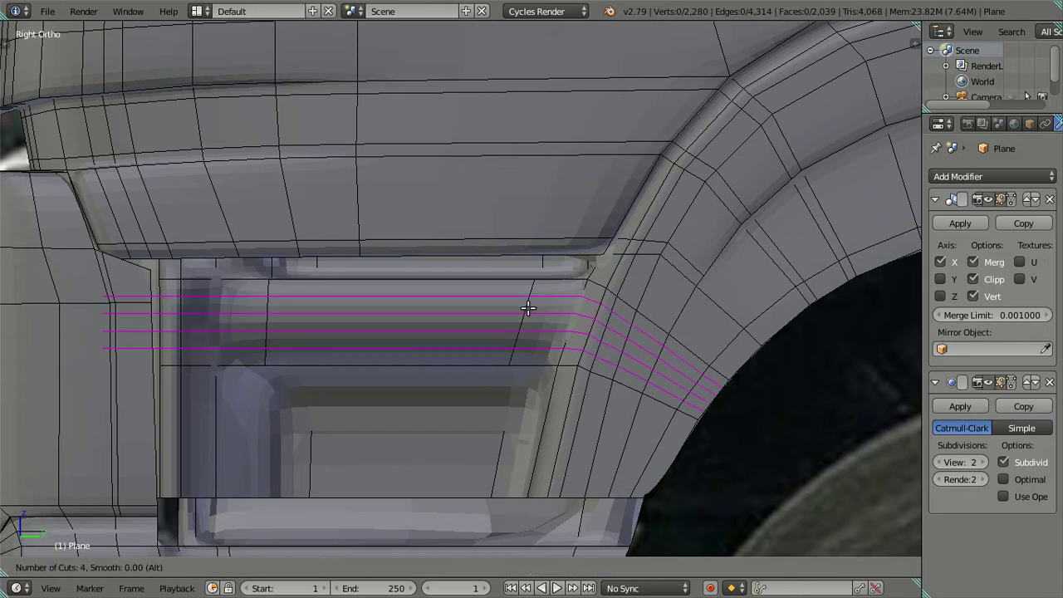
key("Return")
key("Escape")
key("x")
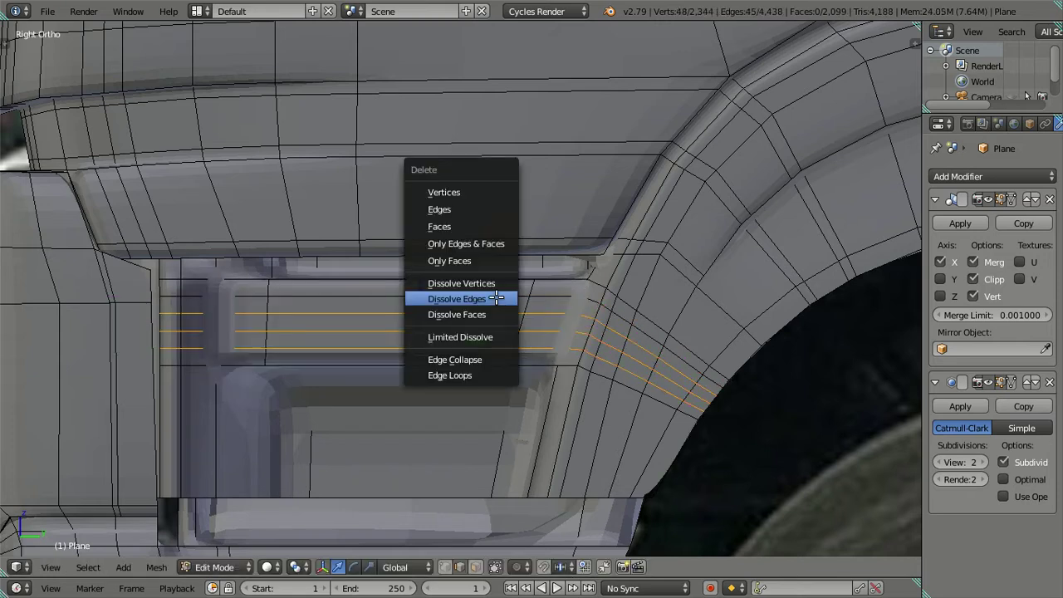
left_click(496, 296)
- Check the cab in object mode, then return to edit mode facing the step below the wheel arch
key("Tab")
mouse_move(474, 315)
middle_mouse_down()
mouse_move(517, 312)
mouse_move(589, 328)
mouse_move(618, 359)
mouse_move(518, 341)
mouse_move(470, 378)
middle_mouse_up()
scroll(515, 309, "down", 5)
scroll(582, 344, "up", 3)
key("Tab")
middle_click_drag(411, 426, 510, 406)
- Try two loop cuts across the bumper step and cancel both
scroll(510, 407, "up", 3)
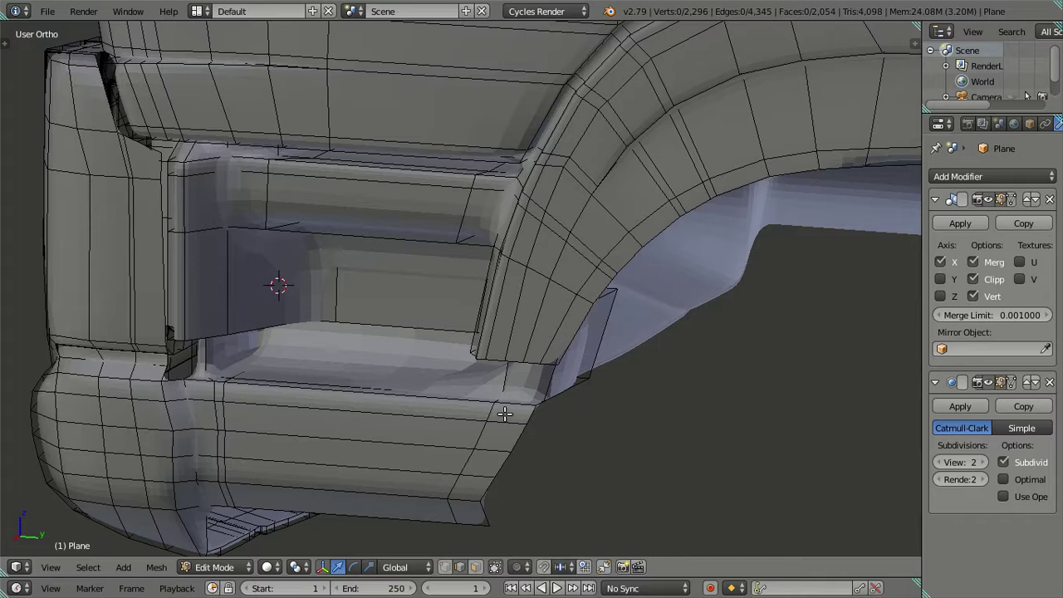
scroll(510, 387, "up", 2)
scroll(328, 327, "up", 1)
key("ctrl+r")
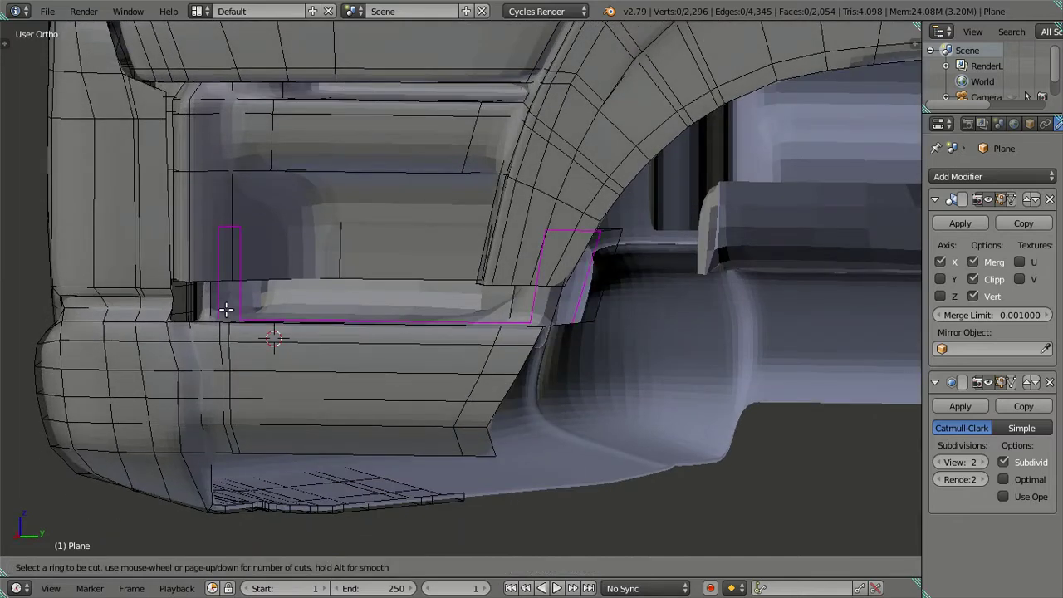
scroll(215, 302, "up", 1)
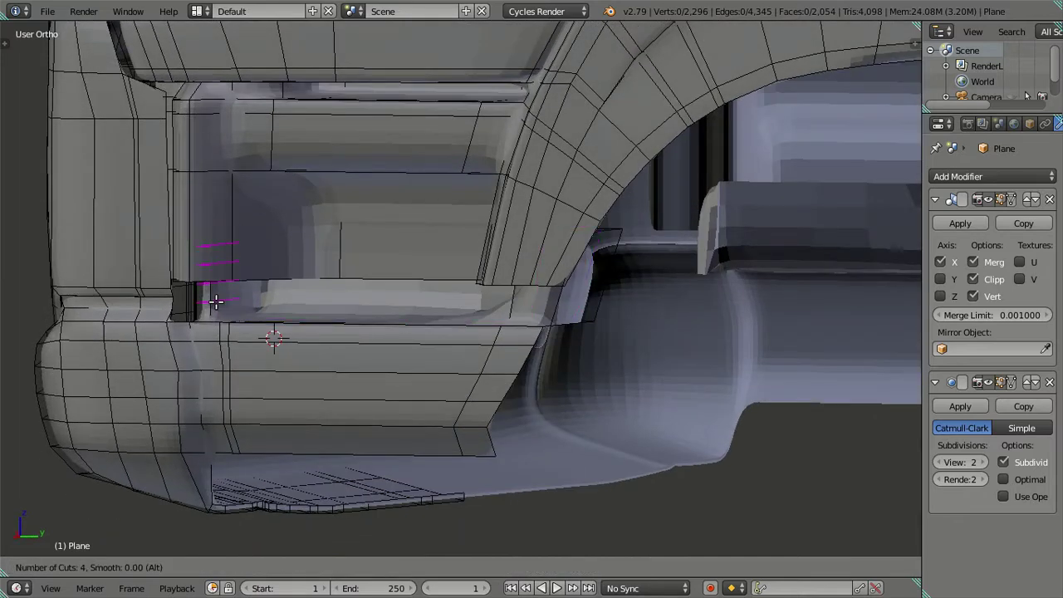
key("Escape")
key("ctrl+r")
key("Escape")
- Set the Subdivision Surface view level to 0 and close in on the recess
key("z")
key("z")
left_click(940, 461)
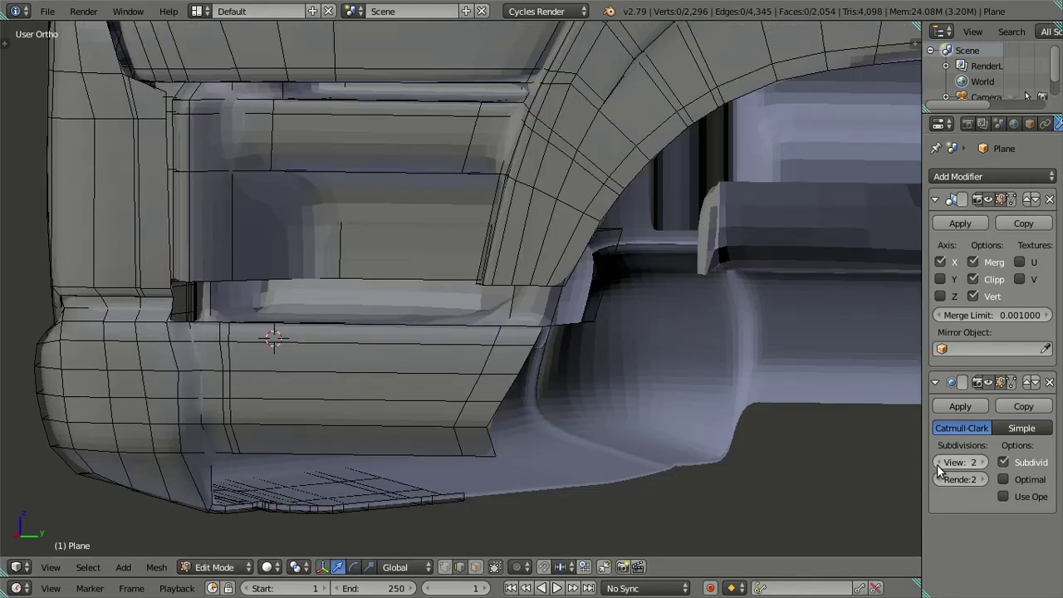
left_click(939, 462)
scroll(477, 308, "up", 2)
mouse_move(476, 308)
middle_mouse_down("shift")
mouse_move(445, 370)
mouse_move(468, 361)
mouse_move(523, 368)
mouse_move(293, 375)
middle_mouse_up("shift")
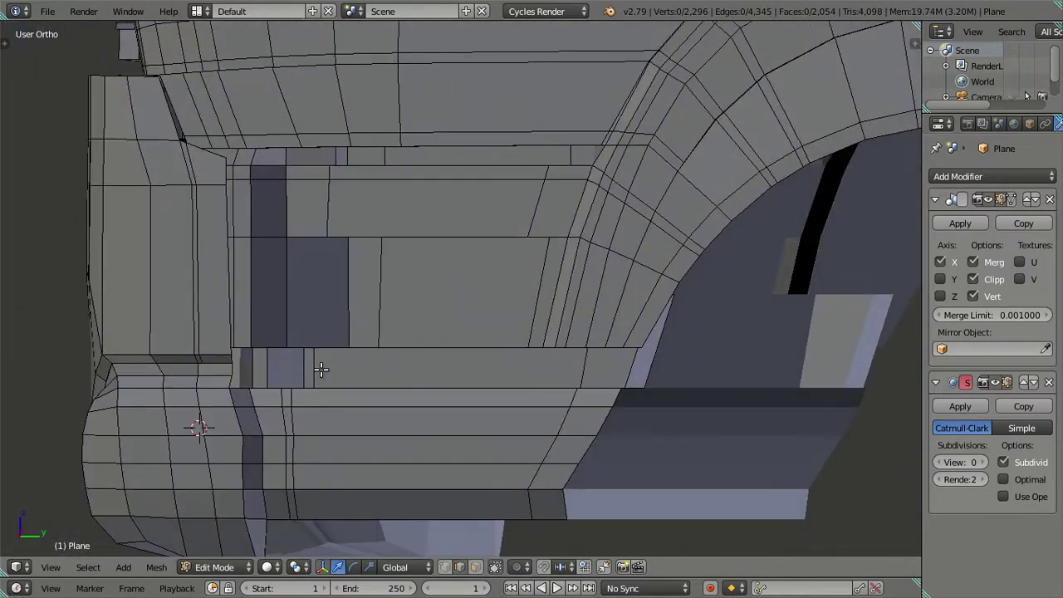
- Inspect the recess in wireframe, cancelling trial loop cuts, then return to solid shading
key("ctrl+r")
key("Escape")
key("z")
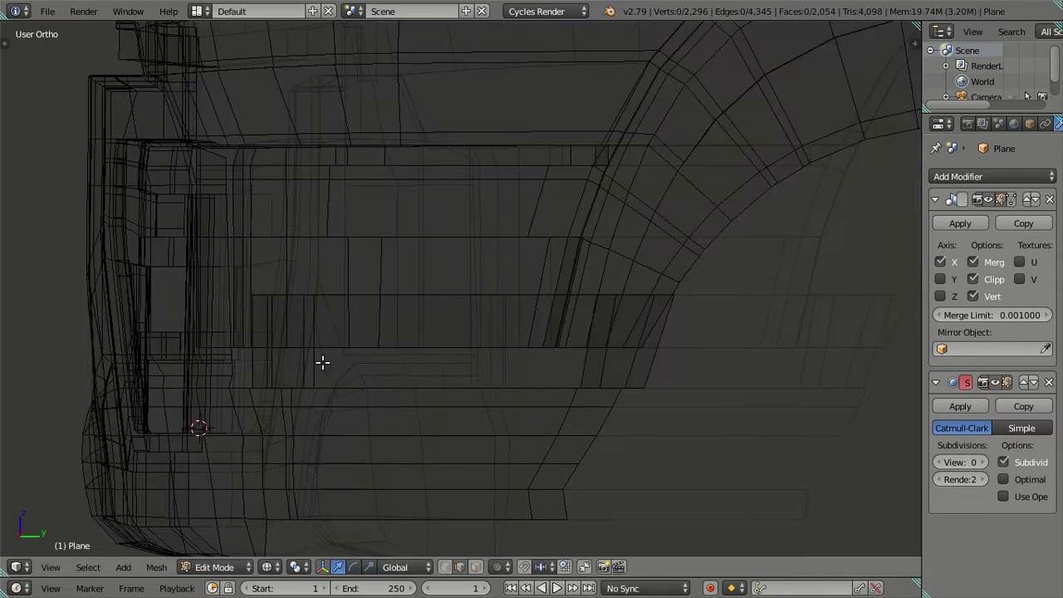
key("ctrl+r")
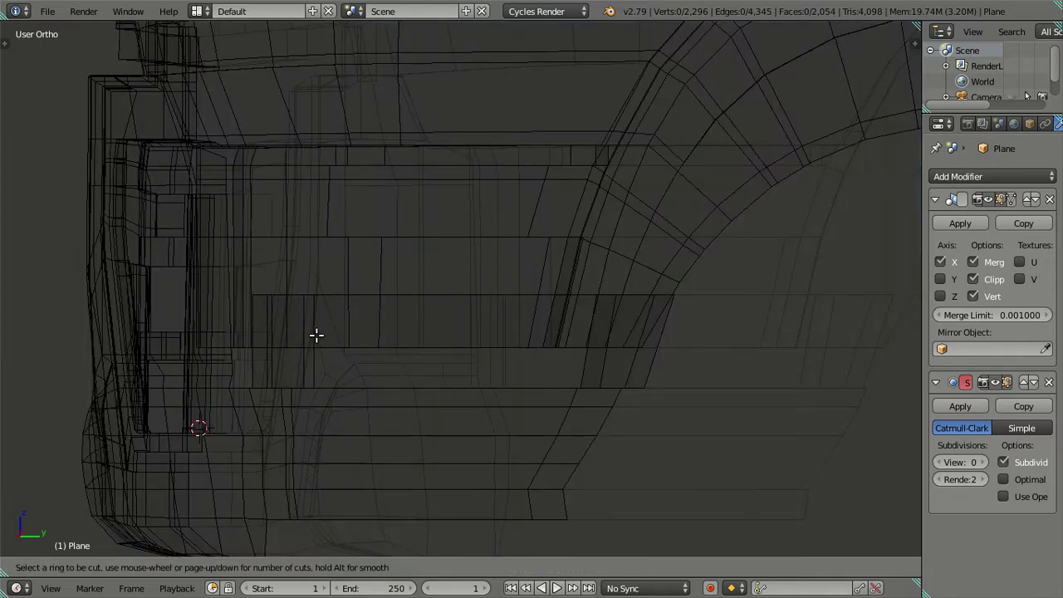
key("Escape")
mouse_move(404, 375)
middle_mouse_down()
mouse_move(496, 401)
mouse_move(285, 365)
mouse_move(320, 392)
mouse_move(360, 390)
mouse_move(334, 387)
middle_mouse_up()
key("z")
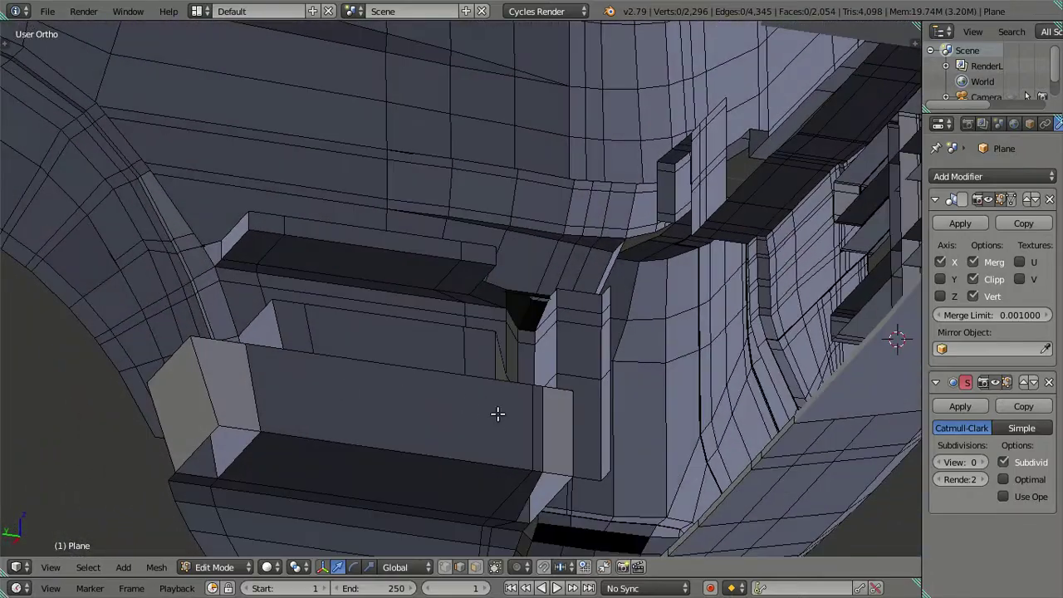
- Cancel a trial cut on the box and view under the wheel arch and channel corner
key("ctrl+r")
key("Escape")
mouse_move(499, 425)
middle_mouse_down()
mouse_move(308, 420)
mouse_move(363, 490)
mouse_move(328, 496)
mouse_move(254, 463)
mouse_move(290, 445)
mouse_move(368, 440)
mouse_move(501, 484)
mouse_move(479, 472)
mouse_move(286, 483)
middle_mouse_up()
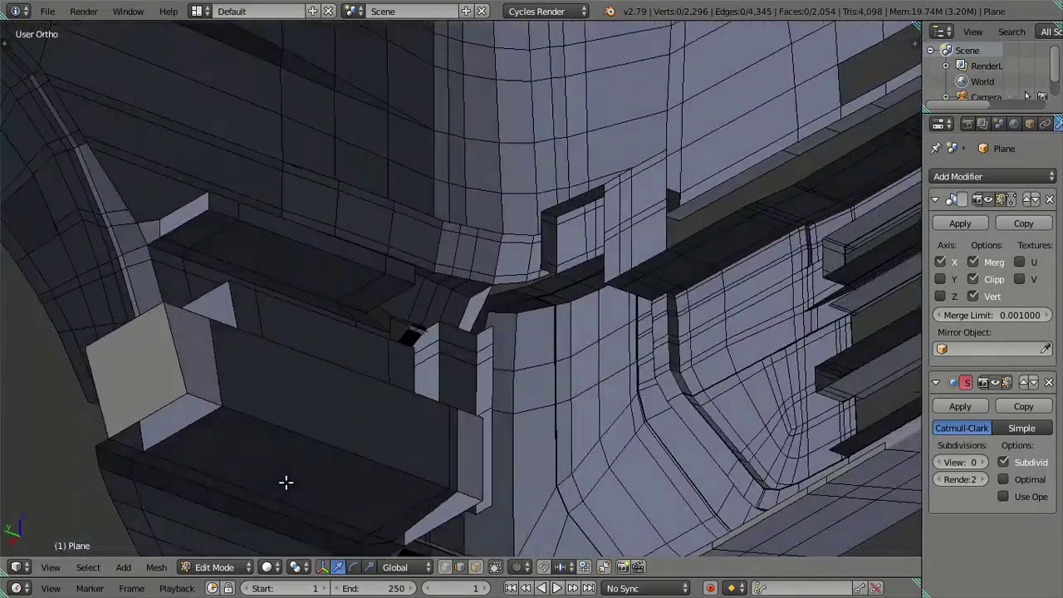
mouse_move(212, 380)
middle_mouse_down()
mouse_move(246, 394)
mouse_move(248, 463)
mouse_move(268, 506)
mouse_move(269, 491)
mouse_move(352, 470)
mouse_move(461, 470)
mouse_move(589, 368)
mouse_move(192, 346)
middle_mouse_up()
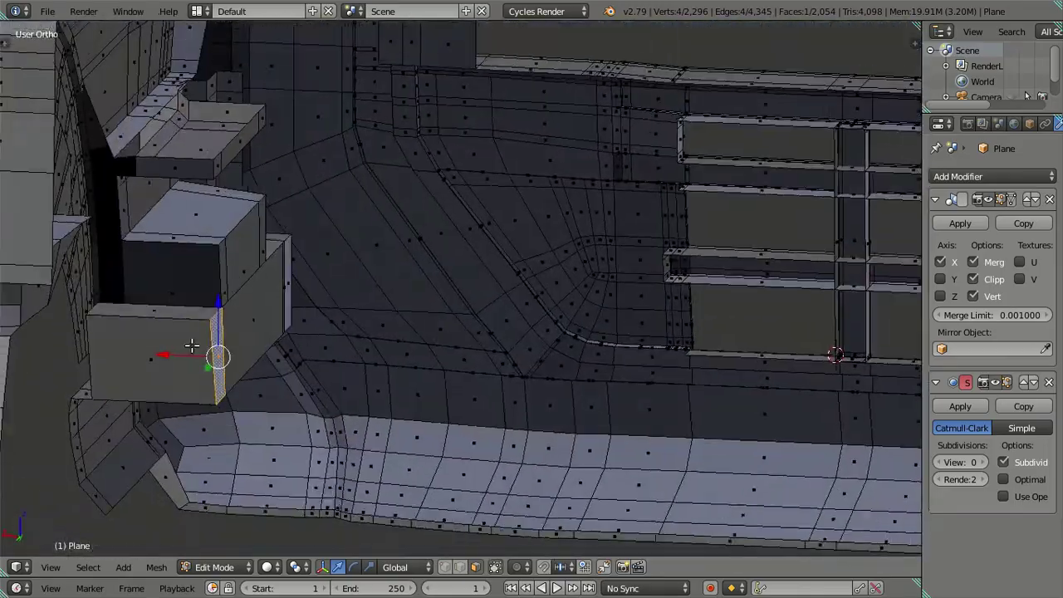
- Select the connected grille section with L and hide it, leaving the lower bumper visible
mouse_move(177, 309)
middle_mouse_down()
mouse_move(187, 344)
mouse_move(235, 371)
mouse_move(83, 306)
mouse_move(116, 301)
mouse_move(534, 375)
middle_mouse_up()
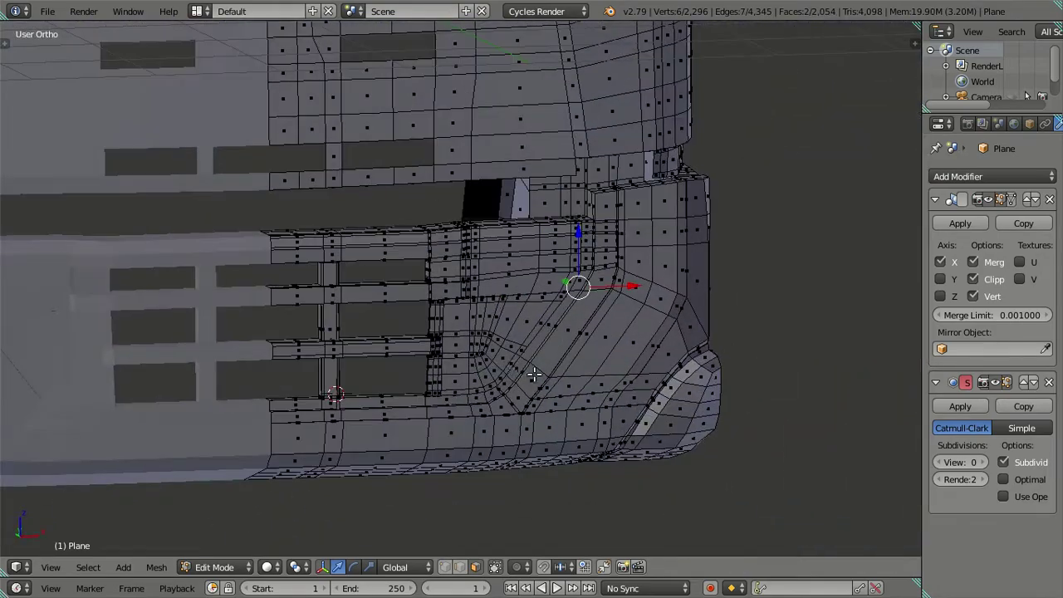
key("l")
mouse_move(586, 402)
middle_mouse_down()
mouse_move(518, 397)
mouse_move(551, 393)
middle_mouse_up()
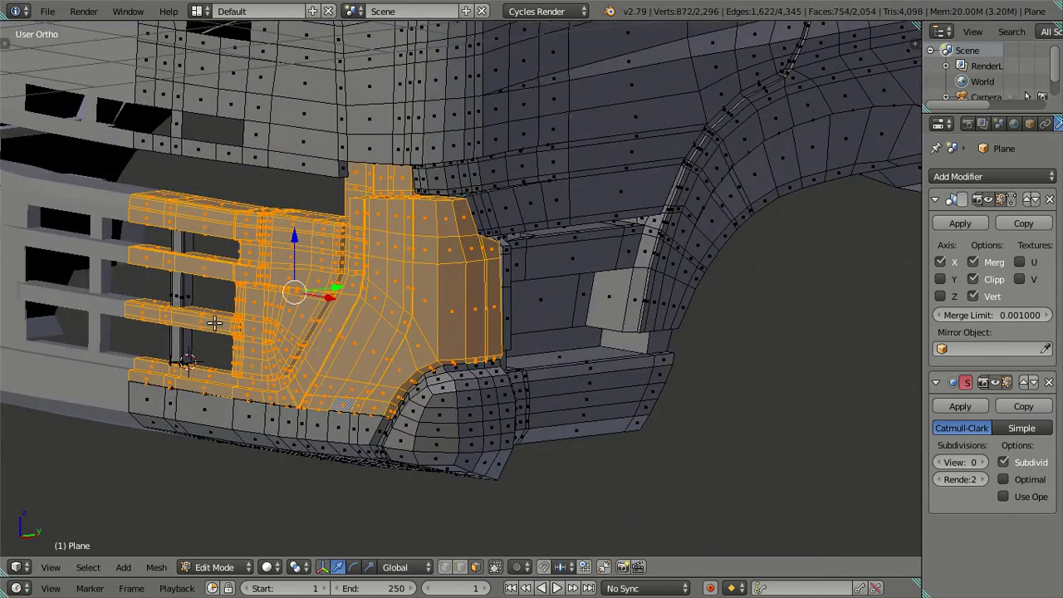
middle_click_drag(236, 383, 272, 426)
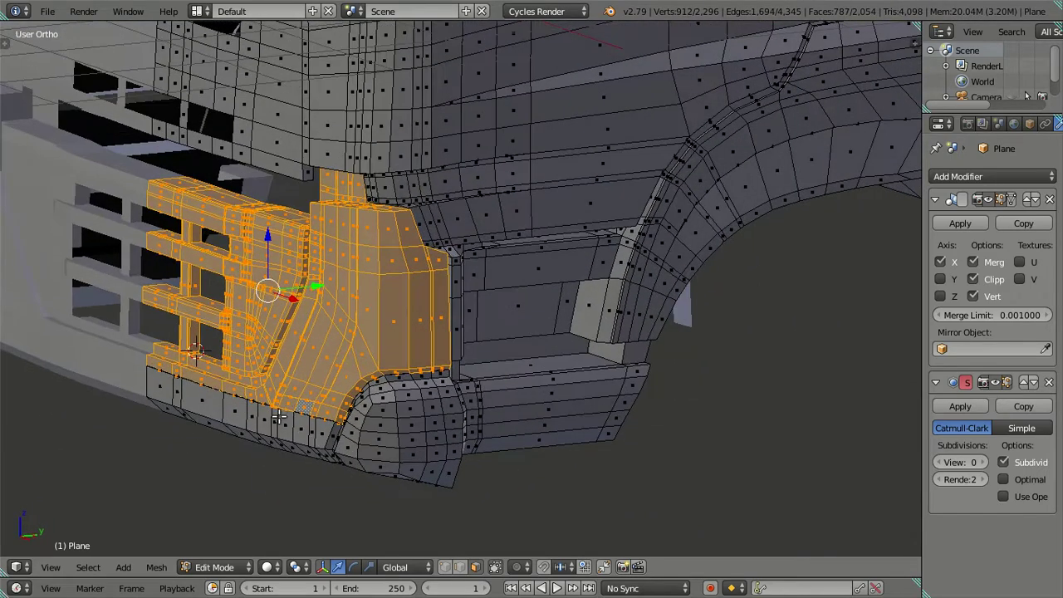
key("l")
key("ctrl+z")
key("h")
- Select the recessed end face of the box behind the hidden grille
mouse_move(316, 397)
middle_mouse_down()
mouse_move(589, 351)
mouse_move(612, 383)
mouse_move(589, 316)
mouse_move(591, 211)
mouse_move(576, 285)
mouse_move(620, 335)
mouse_move(640, 341)
mouse_move(665, 316)
mouse_move(645, 549)
mouse_move(549, 6)
mouse_move(505, 291)
mouse_move(676, 294)
mouse_move(548, 333)
mouse_move(500, 251)
mouse_move(427, 332)
mouse_move(399, 247)
middle_mouse_up()
right_click(468, 339)
mouse_move(468, 339)
middle_mouse_down()
mouse_move(767, 441)
mouse_move(773, 460)
mouse_move(761, 446)
mouse_move(752, 462)
mouse_move(742, 423)
mouse_move(674, 347)
mouse_move(643, 328)
mouse_move(589, 320)
mouse_move(447, 227)
mouse_move(477, 254)
mouse_move(446, 165)
mouse_move(482, 259)
mouse_move(426, 121)
mouse_move(631, 150)
mouse_move(361, 310)
mouse_move(390, 302)
middle_mouse_up()
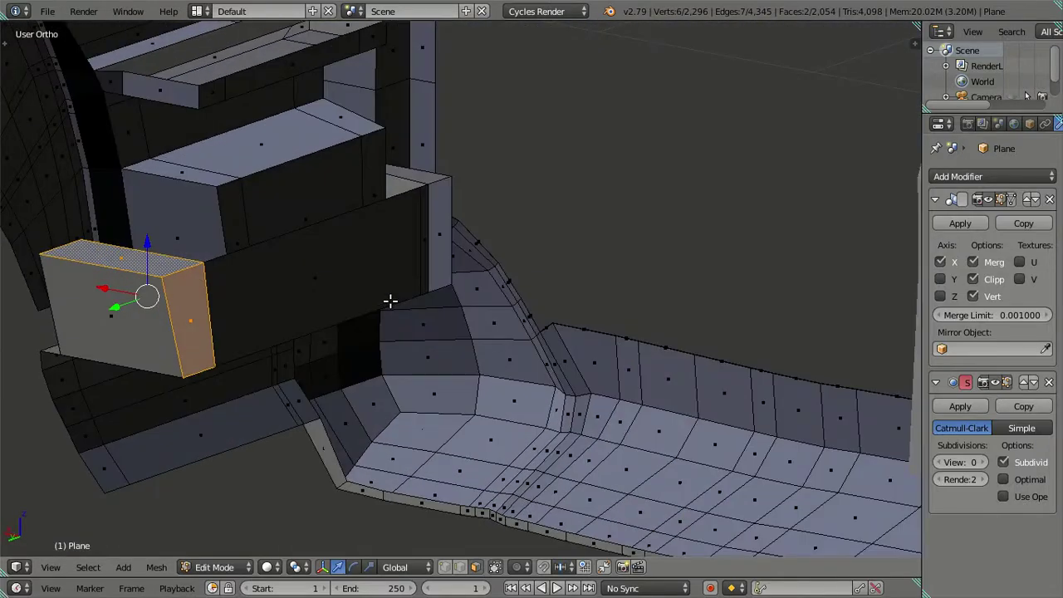
- Delete the box's recessed end face and narrow side face
right_click(443, 204, "shift")
key("x")
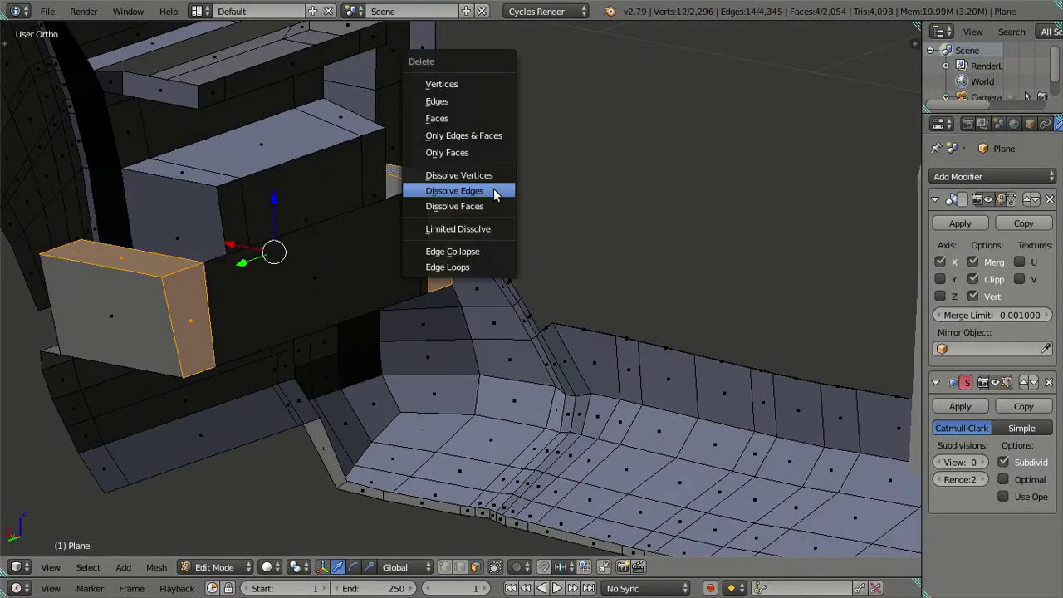
left_click(467, 125)
mouse_move(427, 149)
middle_mouse_down()
mouse_move(318, 266)
mouse_move(330, 233)
mouse_move(201, 246)
mouse_move(254, 290)
mouse_move(499, 299)
mouse_move(473, 294)
mouse_move(340, 329)
middle_mouse_up()
- Add one horizontal edge loop inside the side recess, then deselect it
key("ctrl+r")
key("Escape")
key("ctrl+r")
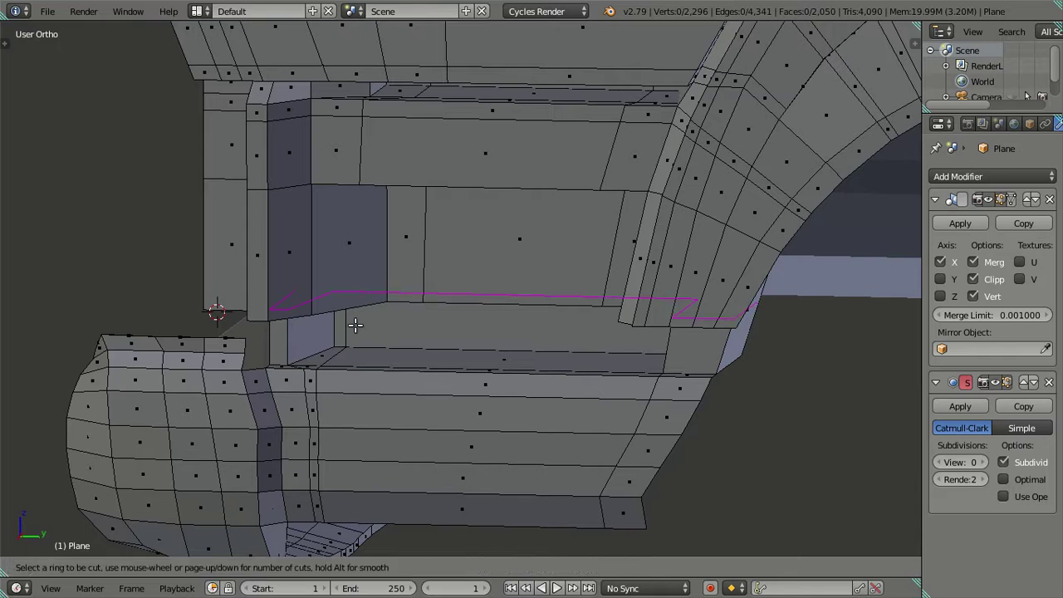
scroll(355, 326, "up", 2)
scroll(354, 325, "up", 1)
left_click(355, 326)
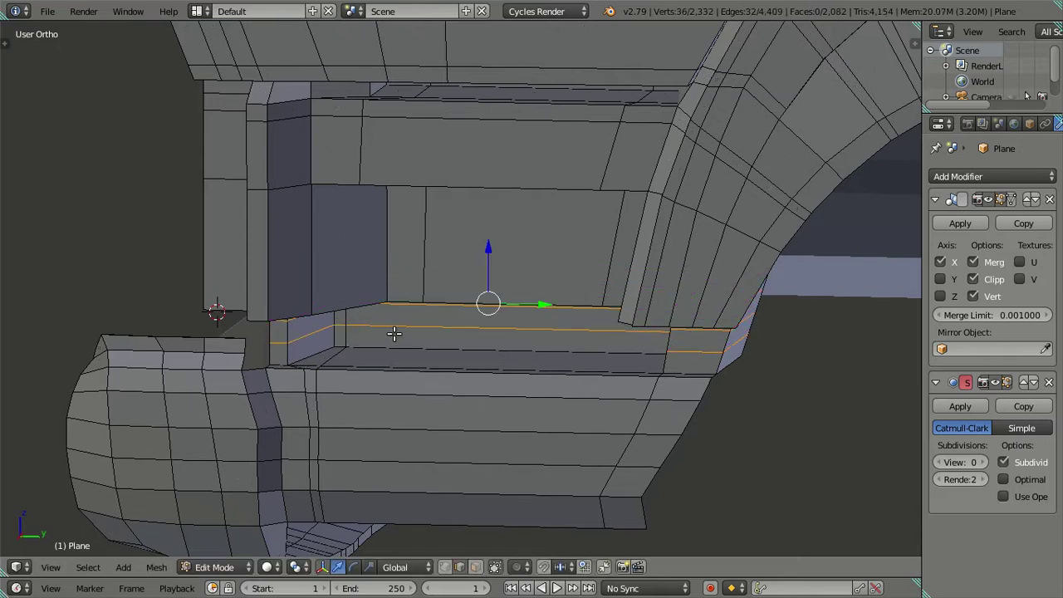
key("x")
key("a")
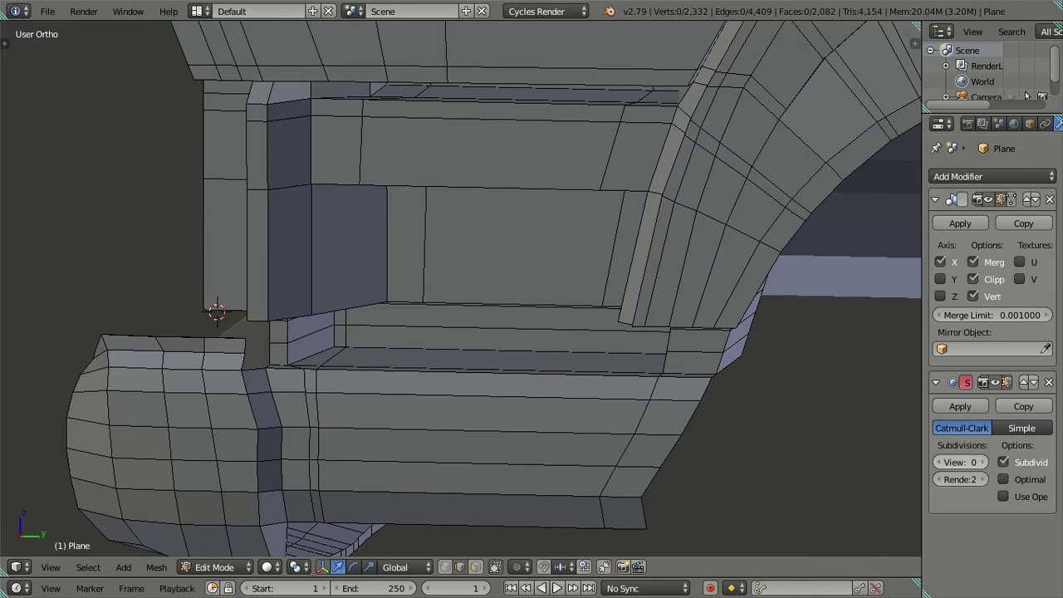
- Preview subdivision level 2 with Ctrl+2, then add and dissolve six loops below the recess
key("ctrl+2")
mouse_move(664, 435)
middle_mouse_down()
mouse_move(714, 424)
mouse_move(650, 409)
middle_mouse_up()
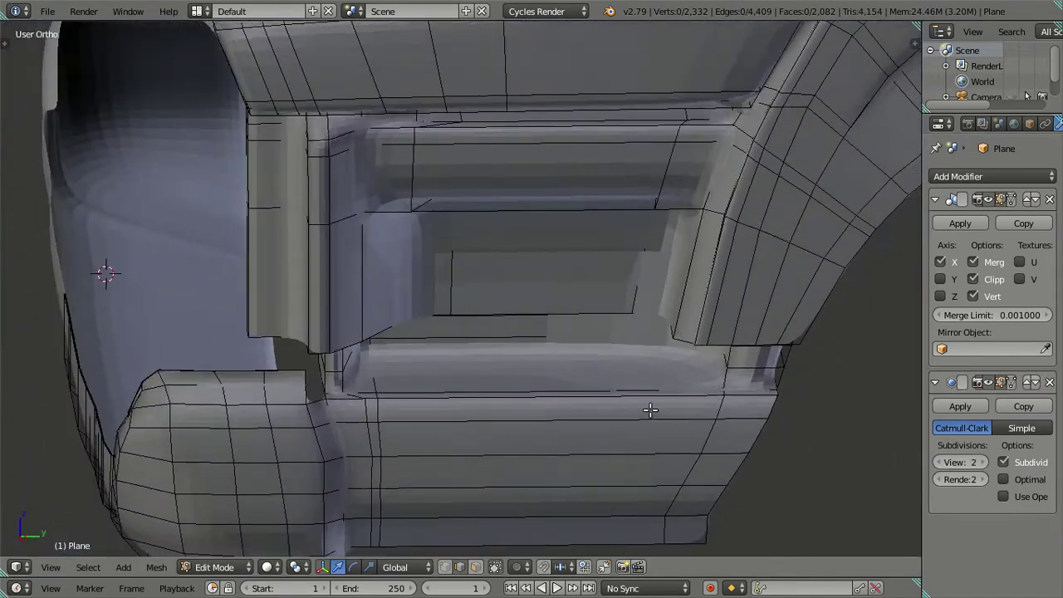
key("ctrl+r")
scroll(604, 406, "up", 5)
left_click(603, 407)
right_click(658, 428)
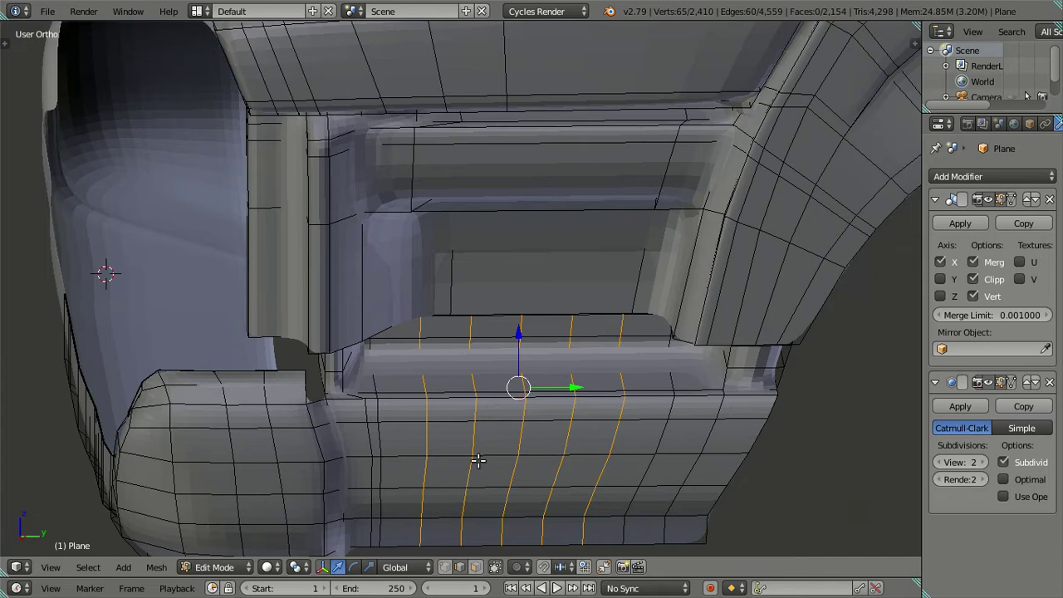
key("x")
scroll(499, 432, "down", 3)
middle_click_drag(499, 432, 546, 506)
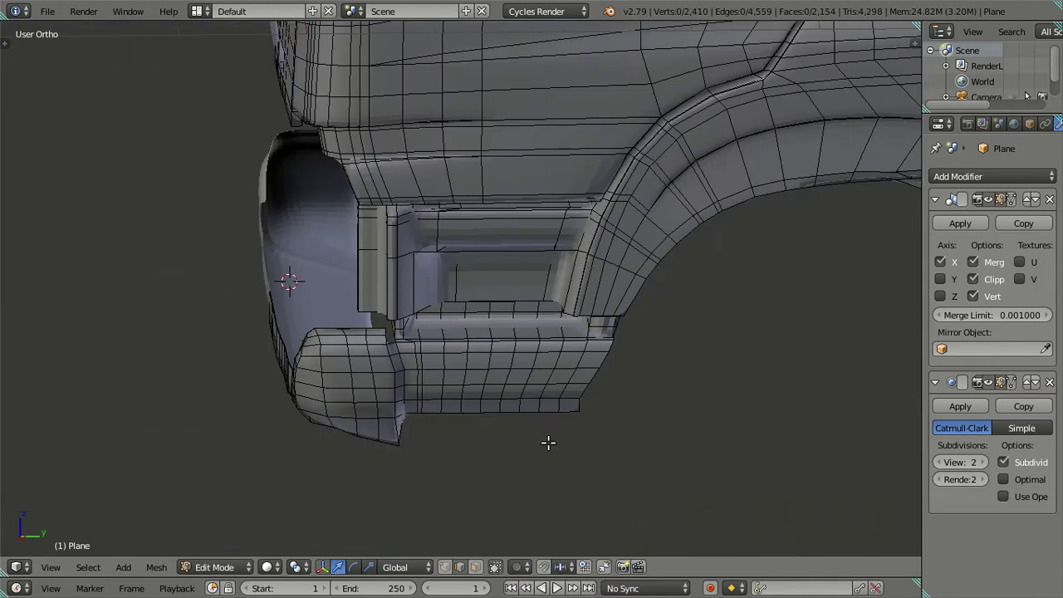
key("x")
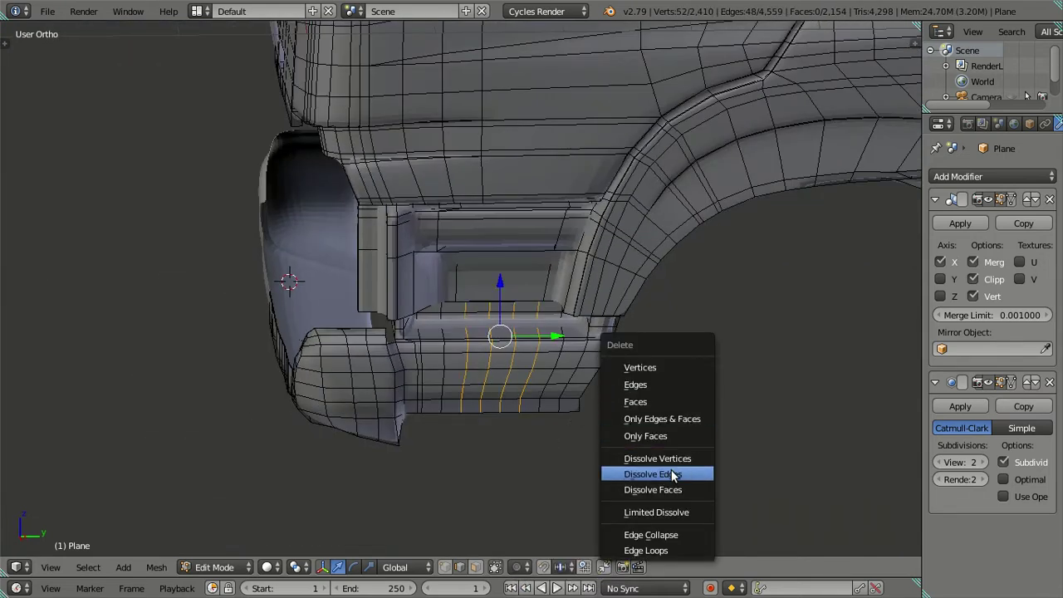
left_click(619, 471)
scroll(565, 436, "up", 2)
- Return to Object Mode and select the smoothed cab object
key("Tab")
mouse_move(541, 408)
middle_mouse_down()
mouse_move(612, 396)
mouse_move(613, 360)
mouse_move(540, 362)
mouse_move(529, 217)
mouse_move(404, 287)
mouse_move(498, 272)
mouse_move(354, 320)
mouse_move(356, 332)
middle_mouse_up()
scroll(539, 363, "down", 3)
scroll(529, 216, "down", 2)
right_click(354, 319)
- Apply Smooth shading to the cab from the Tool Shelf
key("t")
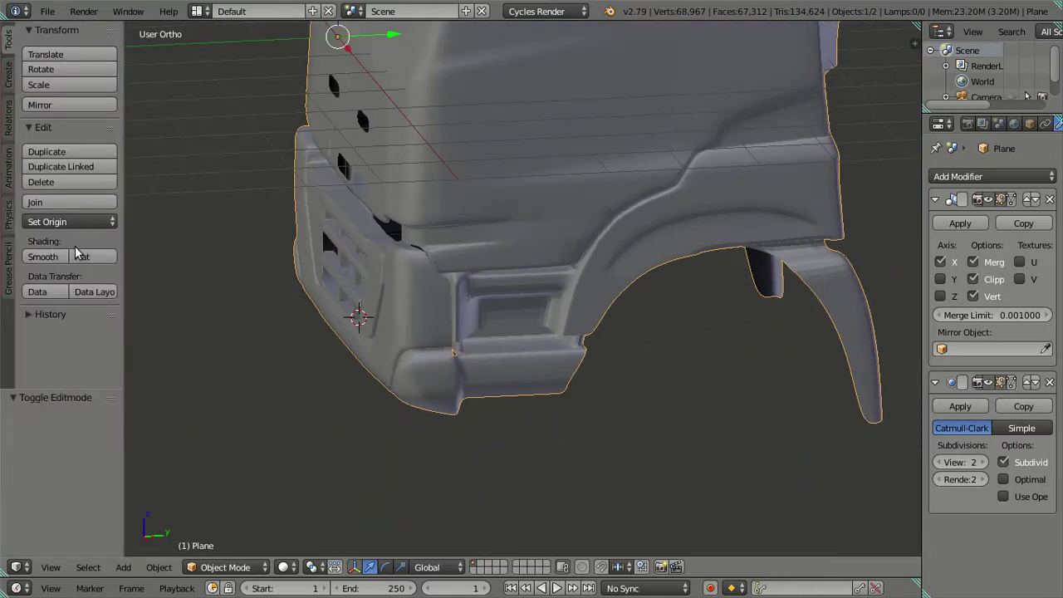
scroll(507, 333, "up", 2)
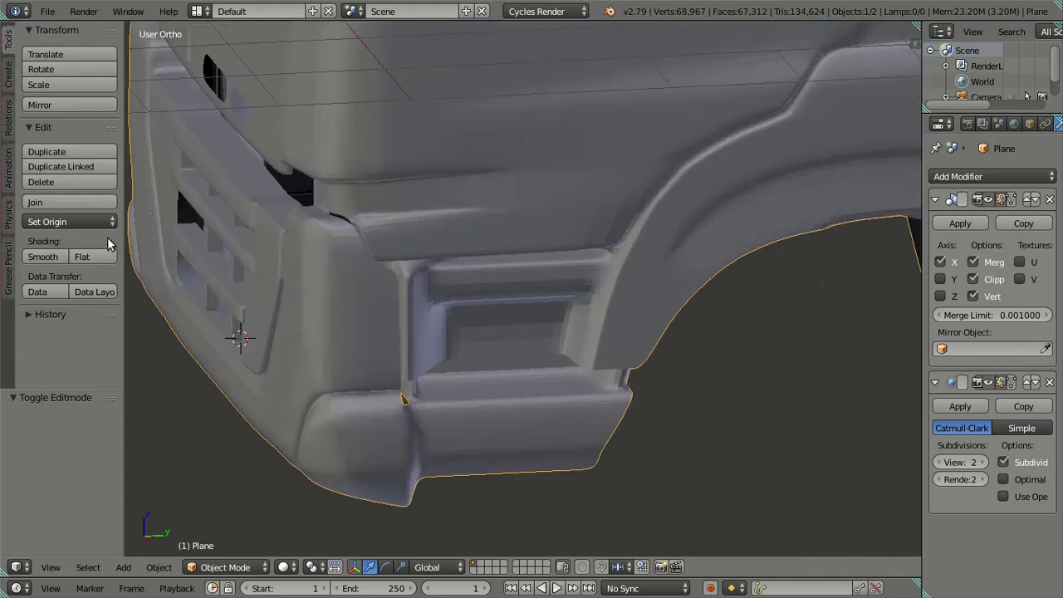
left_click(51, 257)
mouse_move(342, 288)
middle_mouse_down()
mouse_move(394, 277)
mouse_move(448, 315)
mouse_move(410, 341)
mouse_move(371, 285)
mouse_move(418, 273)
mouse_move(475, 294)
mouse_move(507, 322)
mouse_move(516, 285)
mouse_move(432, 295)
mouse_move(562, 324)
mouse_move(679, 320)
mouse_move(674, 279)
middle_mouse_up()
key("a")
key("t")
- Compare the smoothed cab against the reference photo, including Front view (Numpad 1)
scroll(366, 280, "down", 4)
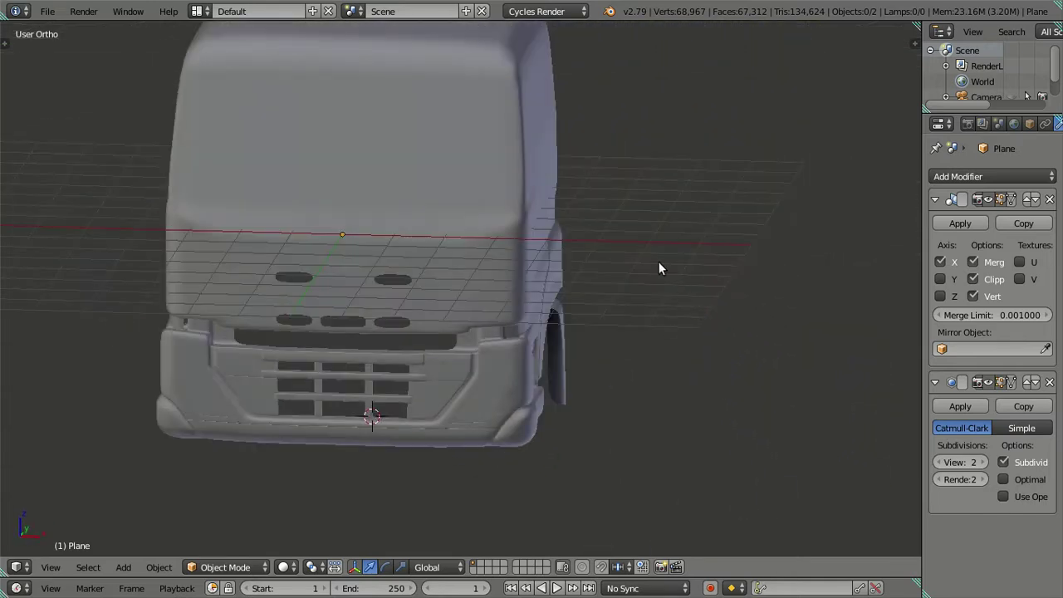
mouse_move(514, 67)
middle_mouse_down()
mouse_move(523, 232)
mouse_move(750, 192)
mouse_move(803, 230)
mouse_move(757, 254)
mouse_move(659, 230)
middle_mouse_up()
middle_click_drag(659, 299, 579, 238)
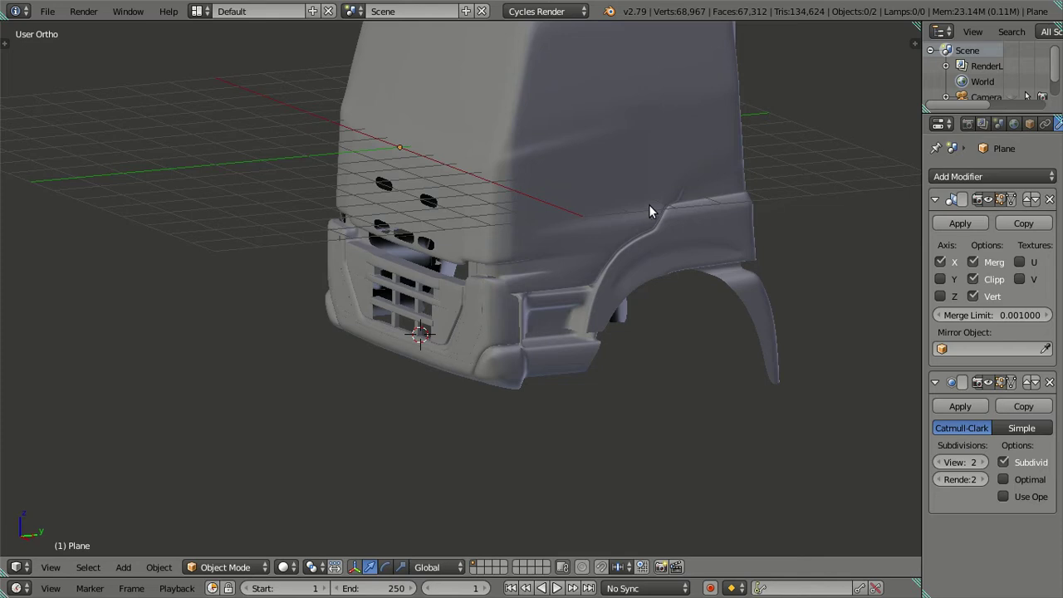
mouse_move(517, 187)
middle_mouse_down()
mouse_move(476, 204)
mouse_move(529, 199)
middle_mouse_up()
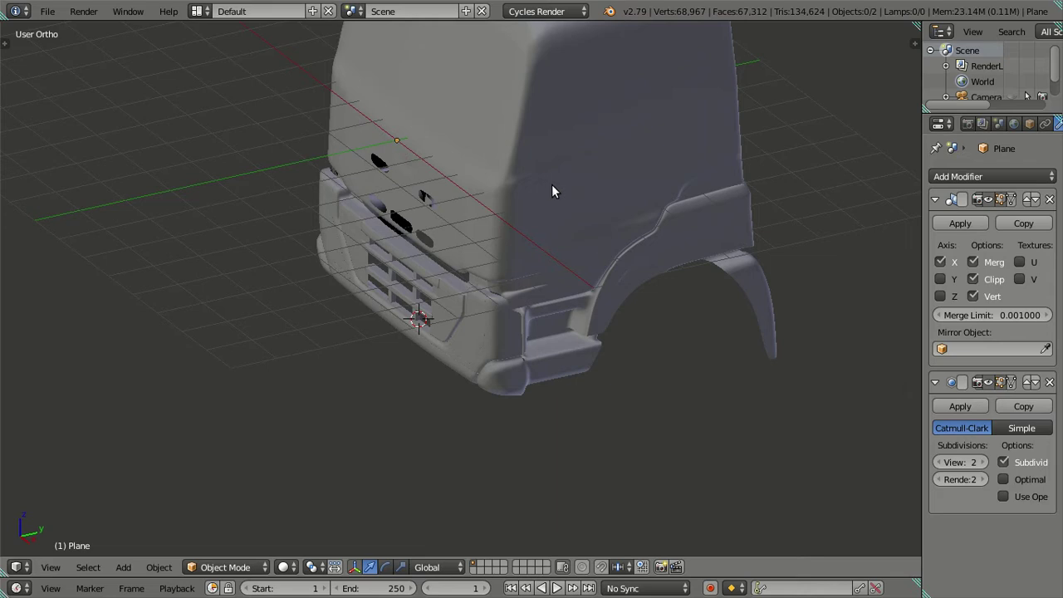
mouse_move(554, 200)
middle_mouse_down()
mouse_move(496, 268)
mouse_move(437, 280)
mouse_move(515, 250)
middle_mouse_up()
key("KP_1")
scroll(462, 314, "up", 3)
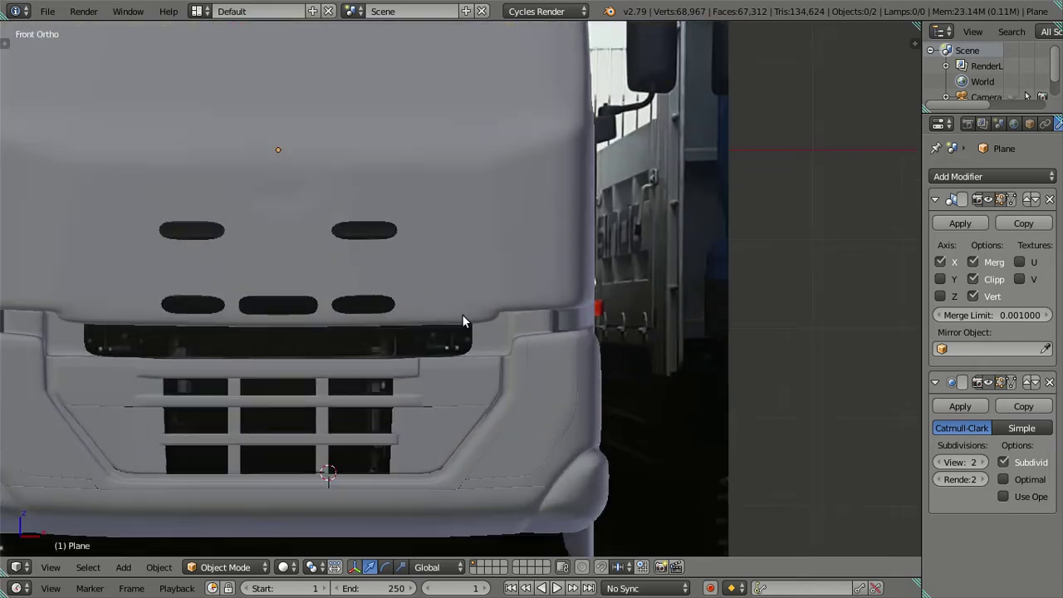
mouse_move(677, 405)
middle_mouse_down()
mouse_move(577, 334)
mouse_move(519, 335)
mouse_move(499, 309)
mouse_move(315, 342)
mouse_move(592, 331)
mouse_move(583, 358)
mouse_move(547, 360)
middle_mouse_up()
- Set the whole cab back to Flat shading and enter Edit Mode
key("a")
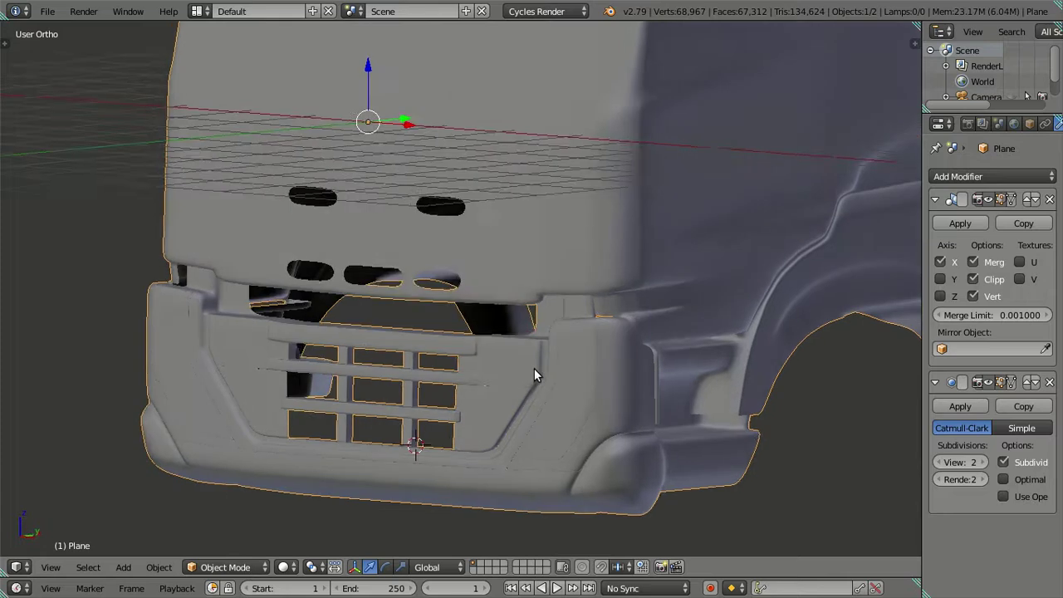
key("t")
left_click(98, 257)
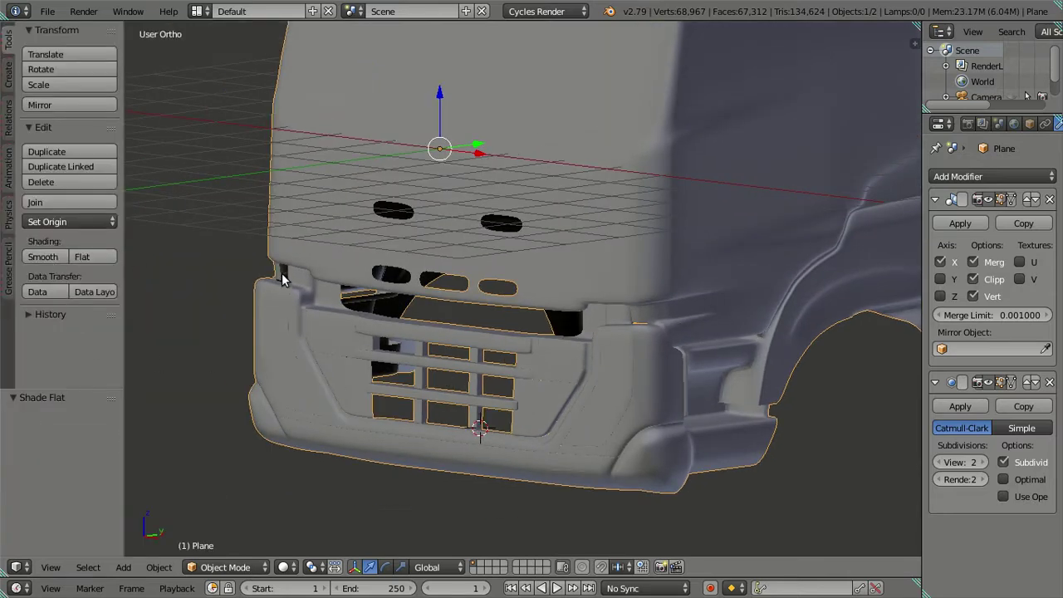
key("t")
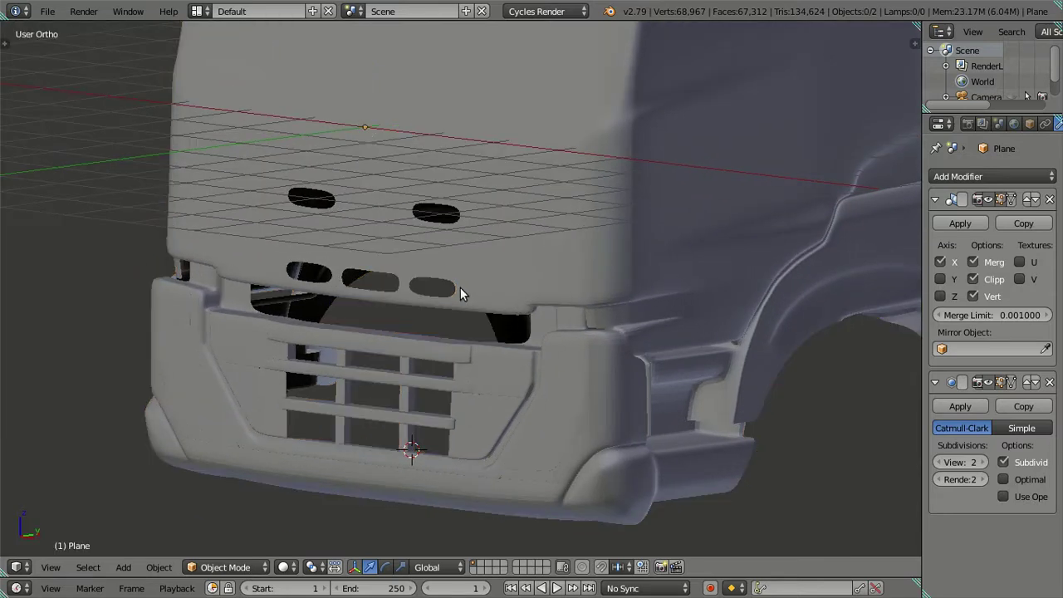
key("Tab")
- Face the cab front and drop the viewport subdivision preview level to 0
scroll(458, 285, "up", 2)
scroll(449, 345, "up", 2)
scroll(448, 346, "up", 1)
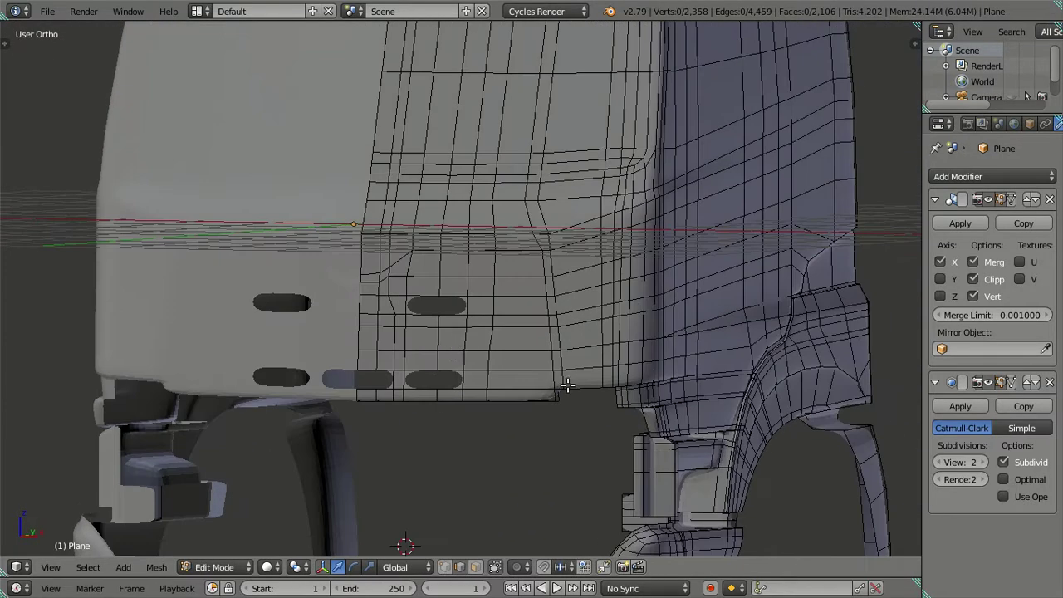
scroll(565, 385, "up", 1)
scroll(613, 373, "up", 2)
scroll(527, 356, "up", 1)
mouse_move(557, 340)
middle_mouse_down()
mouse_move(562, 290)
mouse_move(631, 225)
mouse_move(577, 346)
middle_mouse_up()
scroll(577, 346, "up", 1)
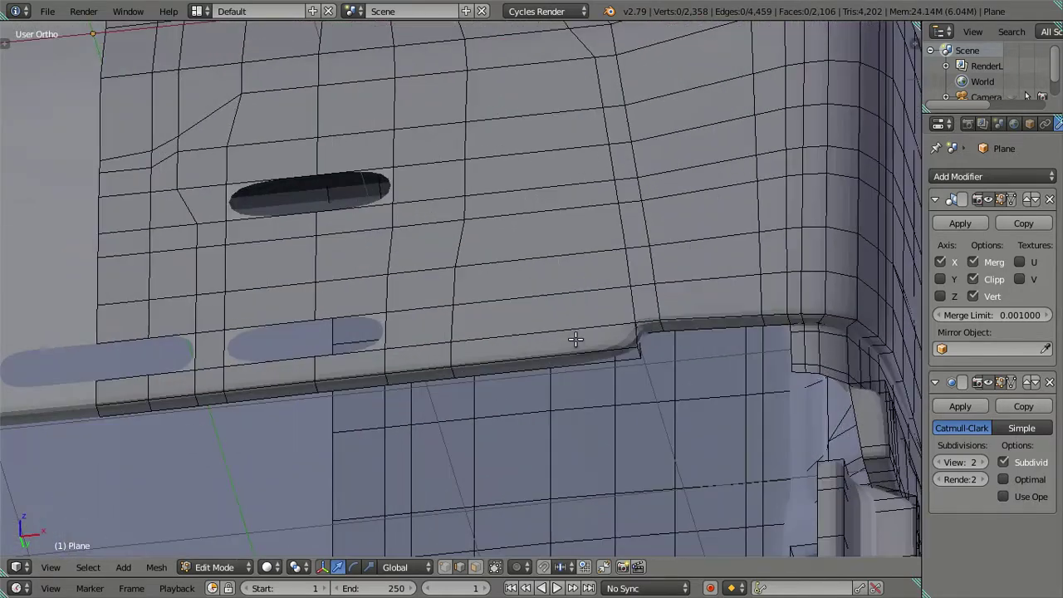
scroll(653, 332, "up", 1)
left_click(940, 462)
left_click(940, 462)
- Select the grille's side and top outline loops and extrude them in place as a band
right_click(751, 342)
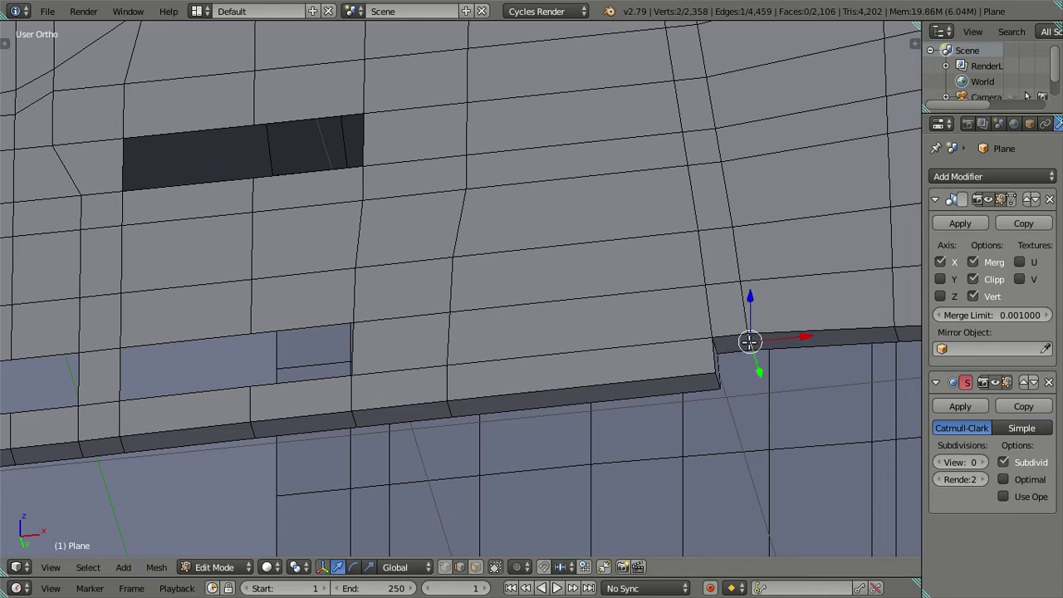
scroll(748, 341, "down", 2)
middle_click_drag(693, 249, 653, 357)
right_click(607, 236, "alt")
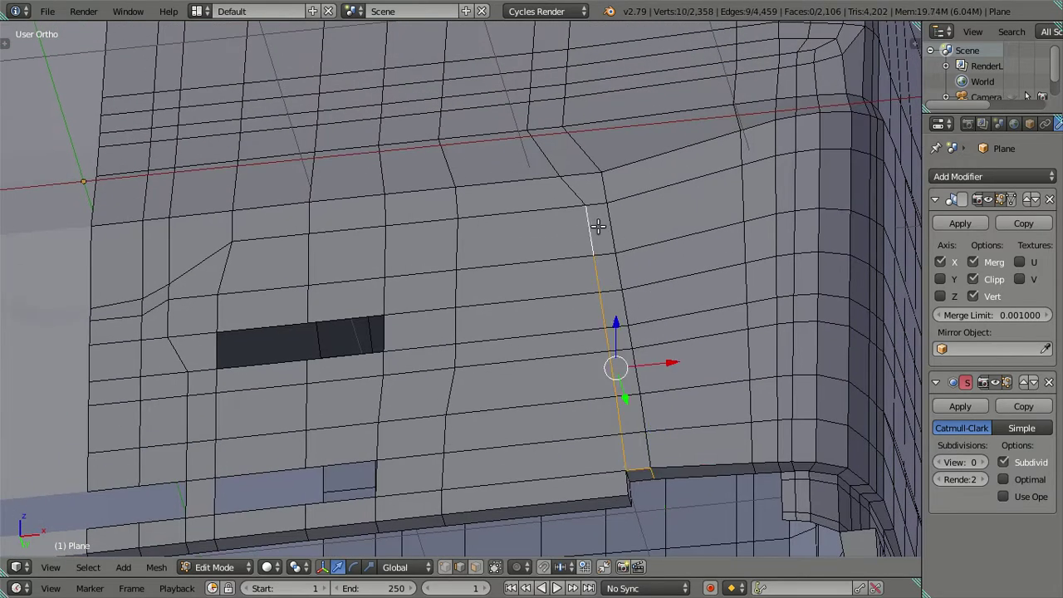
key("ctrl+z")
right_click(613, 232, "alt")
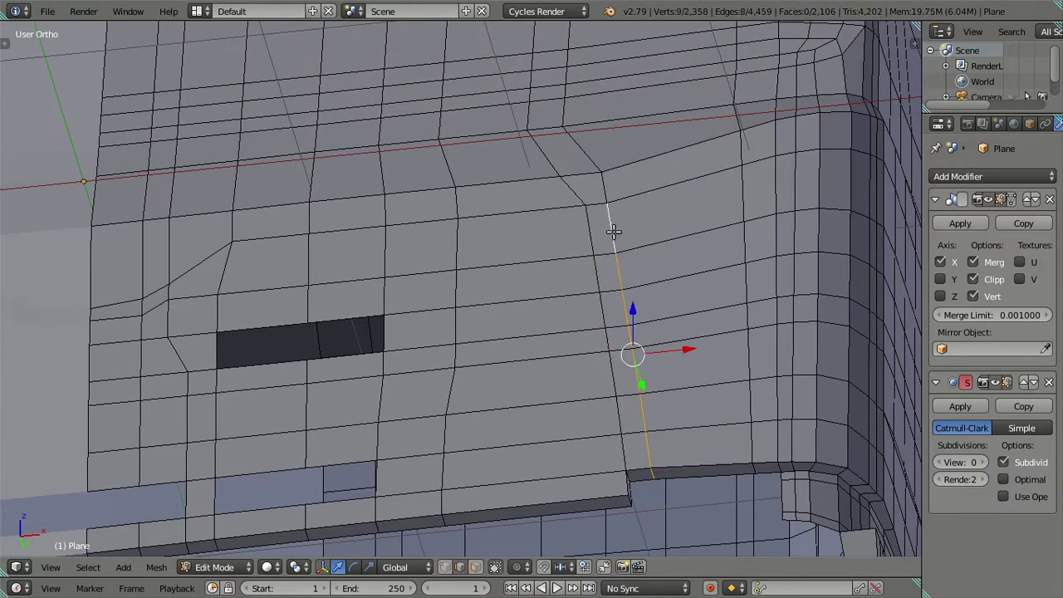
key("KP_1")
middle_click_drag(660, 453, 422, 356, "shift")
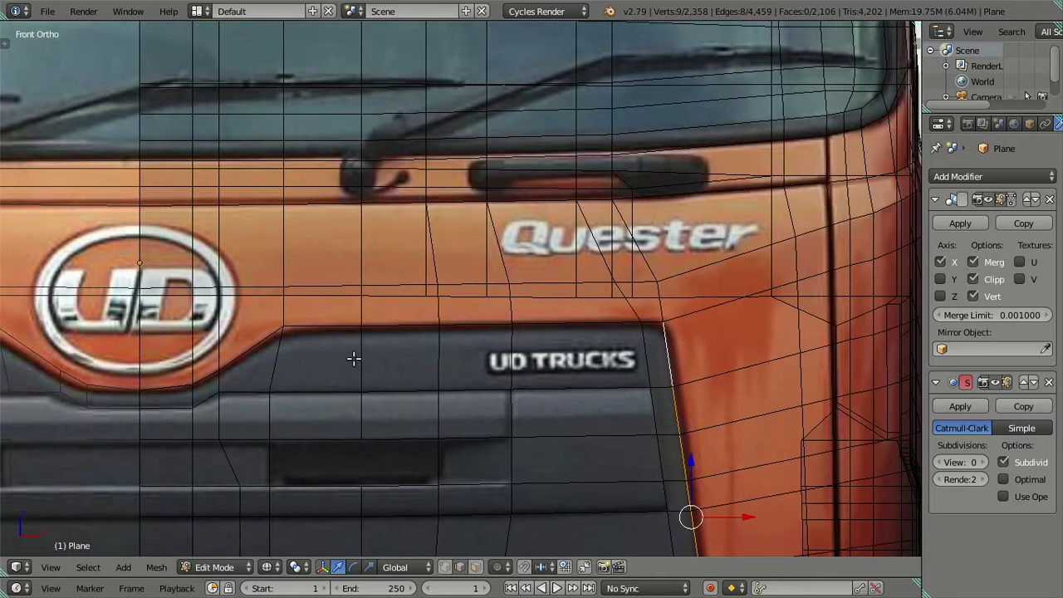
right_click(175, 385, "alt+shift")
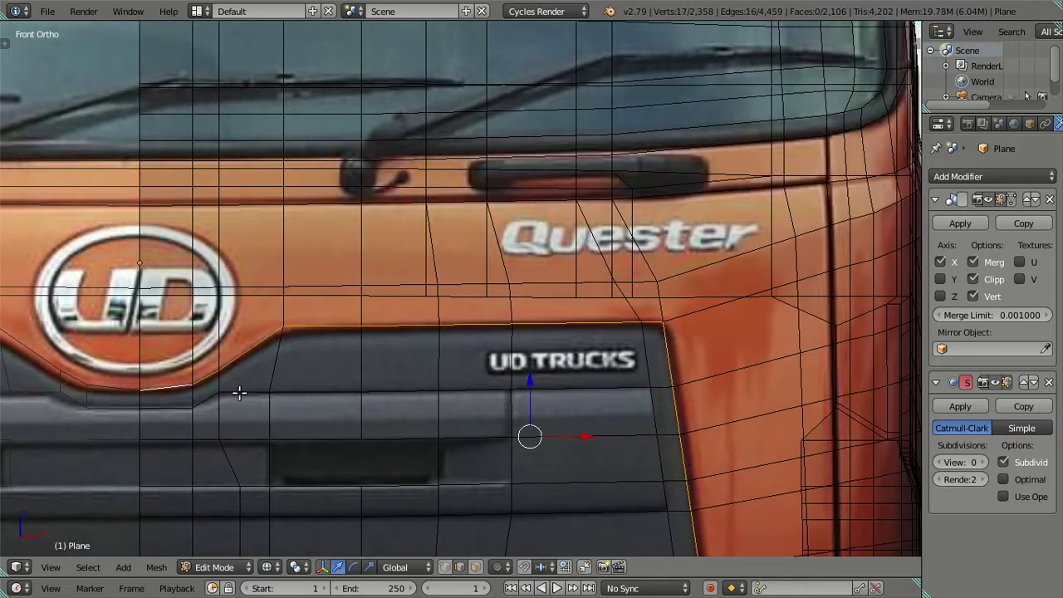
scroll(351, 280, "down", 2, "shift")
scroll(352, 266, "down", 3, "shift")
key("z")
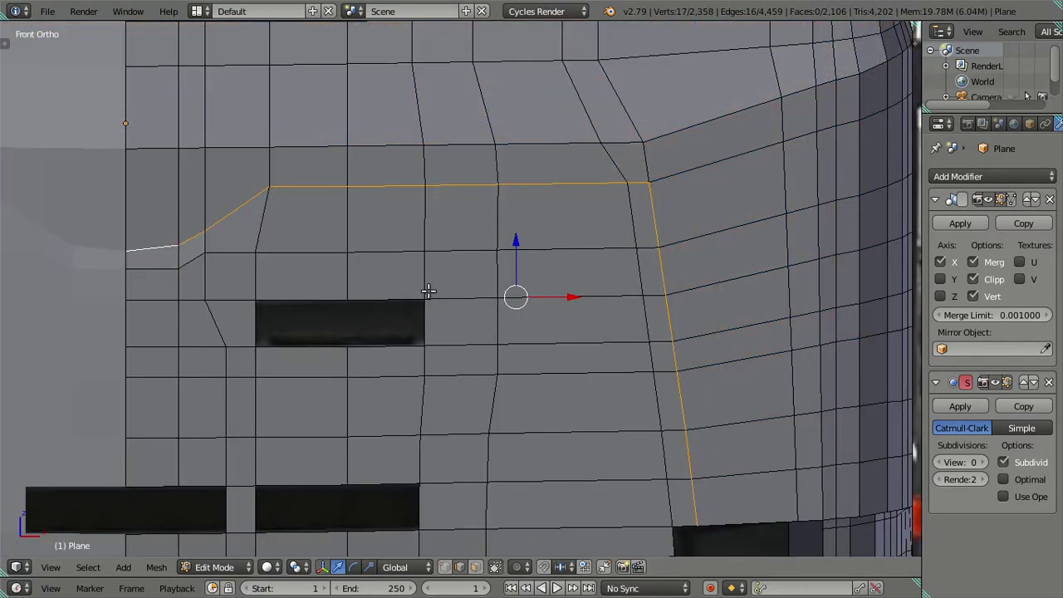
key("v")
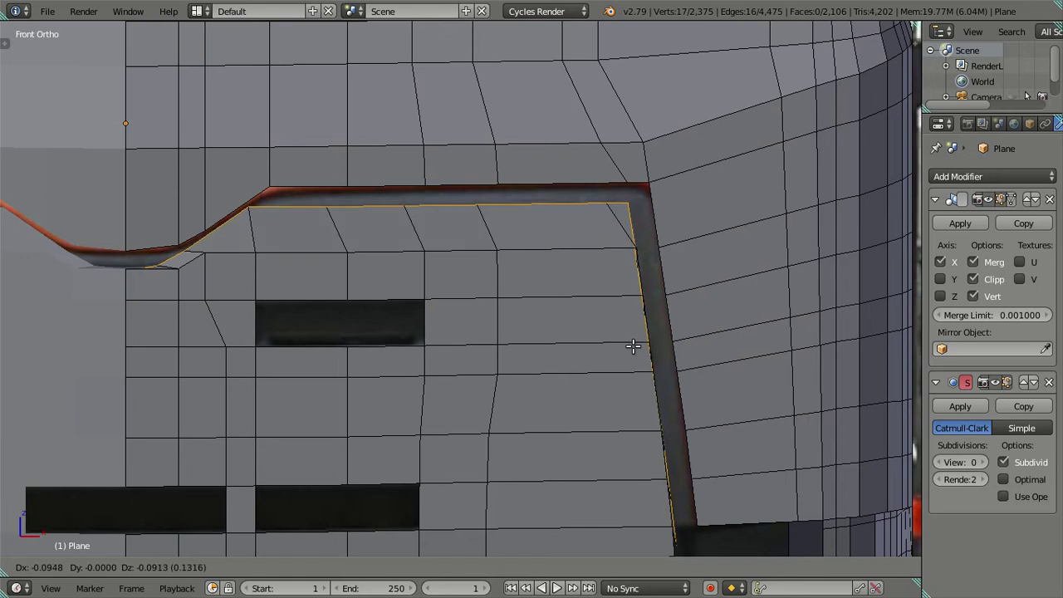
key("Escape")
- Deselect and check the bumper and headlight area against the reference in see-through view
key("a")
key("z")
scroll(638, 329, "down", 4)
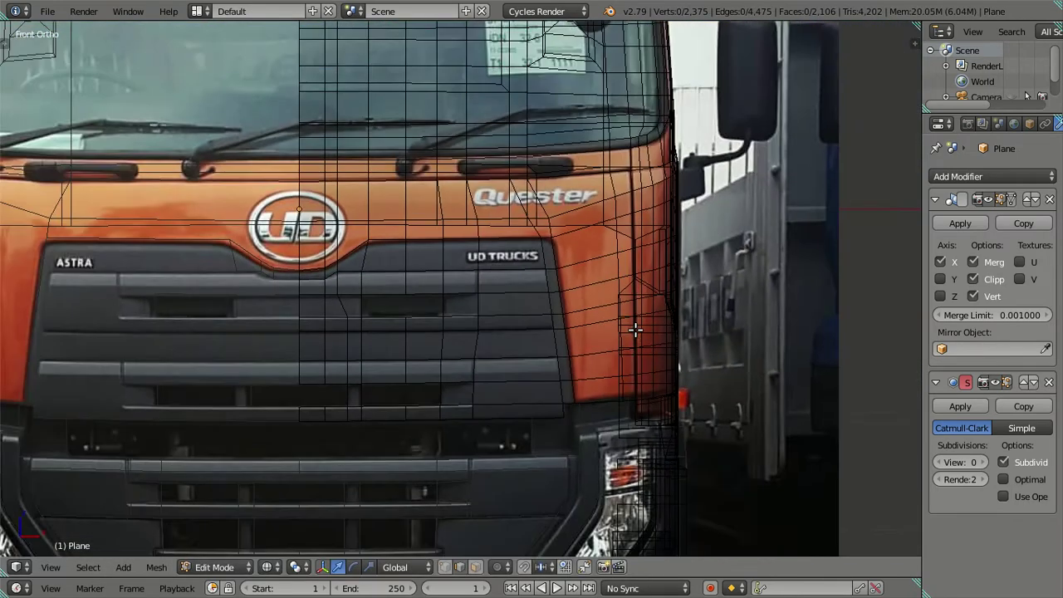
key("z")
middle_click_drag(670, 326, 616, 263, "shift")
key("z")
key("z")
mouse_move(596, 358)
middle_mouse_down("shift")
mouse_move(594, 212)
mouse_move(518, 244)
mouse_move(541, 261)
mouse_move(520, 261)
mouse_move(505, 240)
mouse_move(439, 231)
mouse_move(451, 257)
mouse_move(504, 284)
mouse_move(570, 257)
mouse_move(505, 198)
mouse_move(479, 272)
middle_mouse_up("shift")
key("l")
key("a")
- Temporarily hide the grille panel to inspect the bumper underneath, then reveal it again
scroll(505, 198, "up", 3)
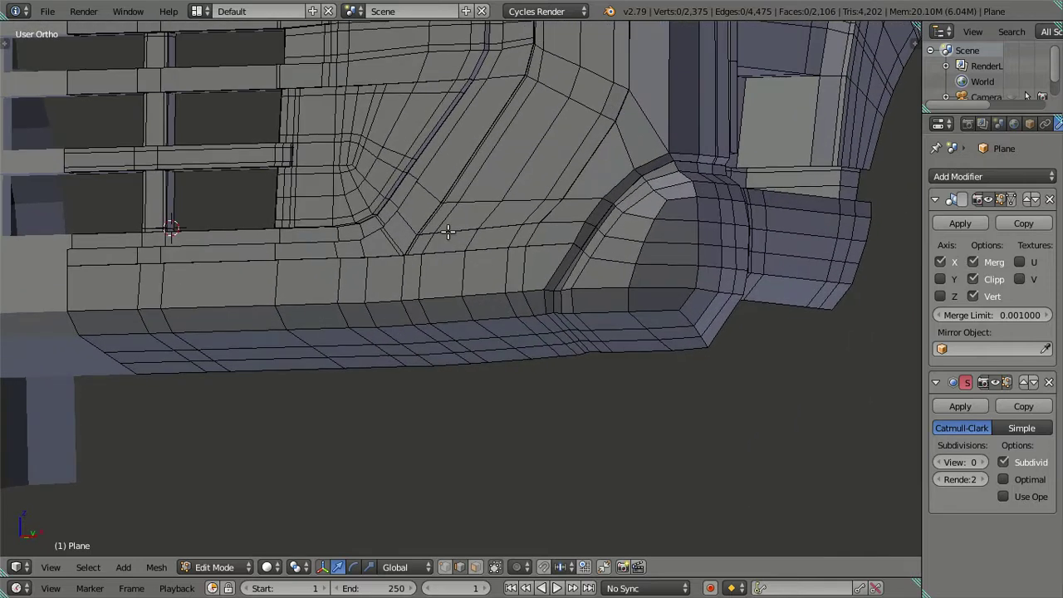
middle_click_drag(448, 233, 383, 251)
key("l")
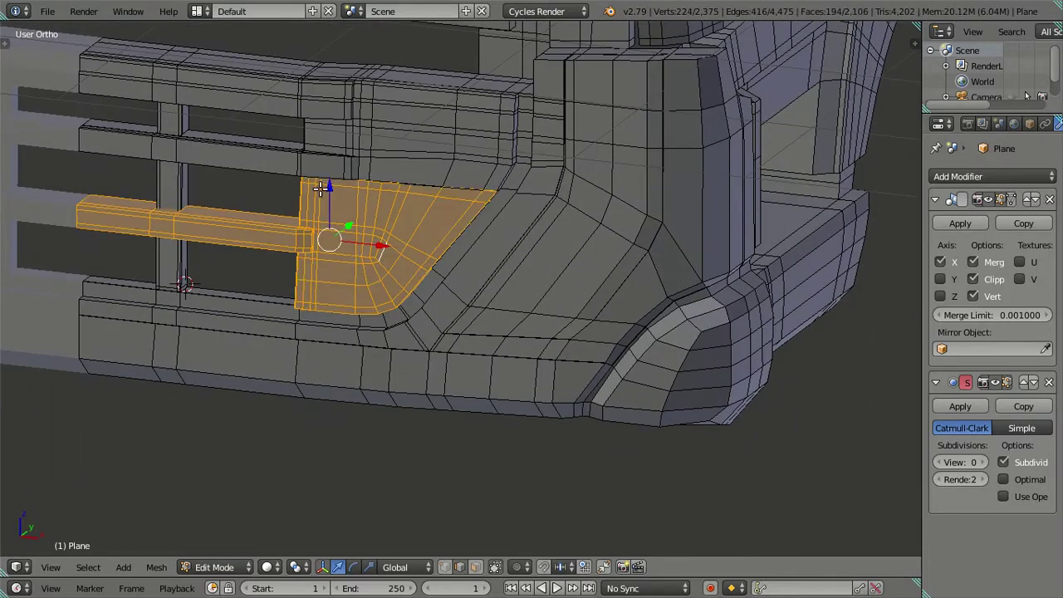
key("l")
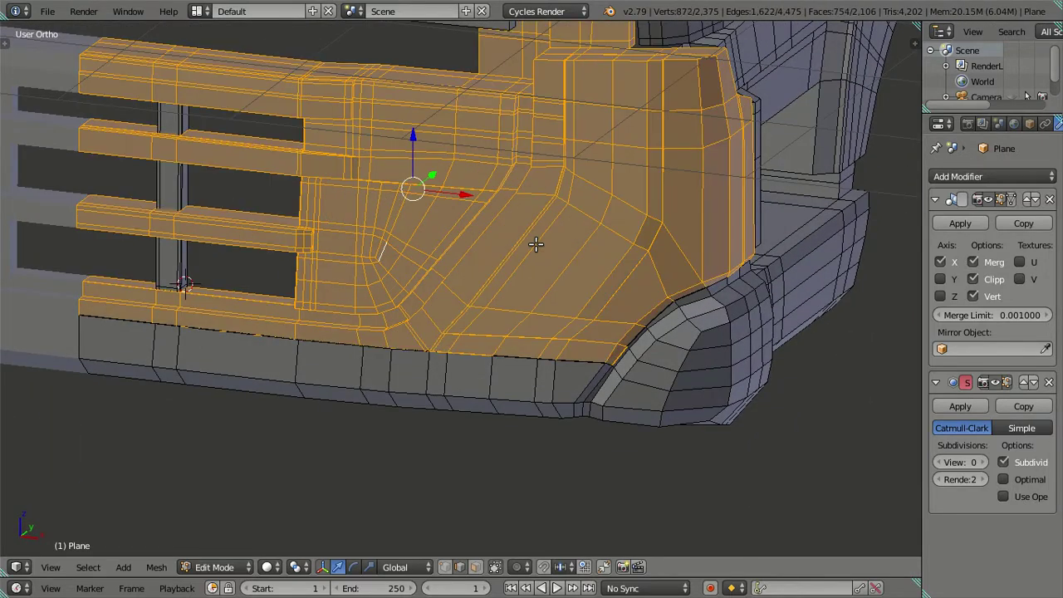
key("h")
mouse_move(541, 266)
middle_mouse_down()
mouse_move(506, 306)
mouse_move(515, 235)
middle_mouse_up()
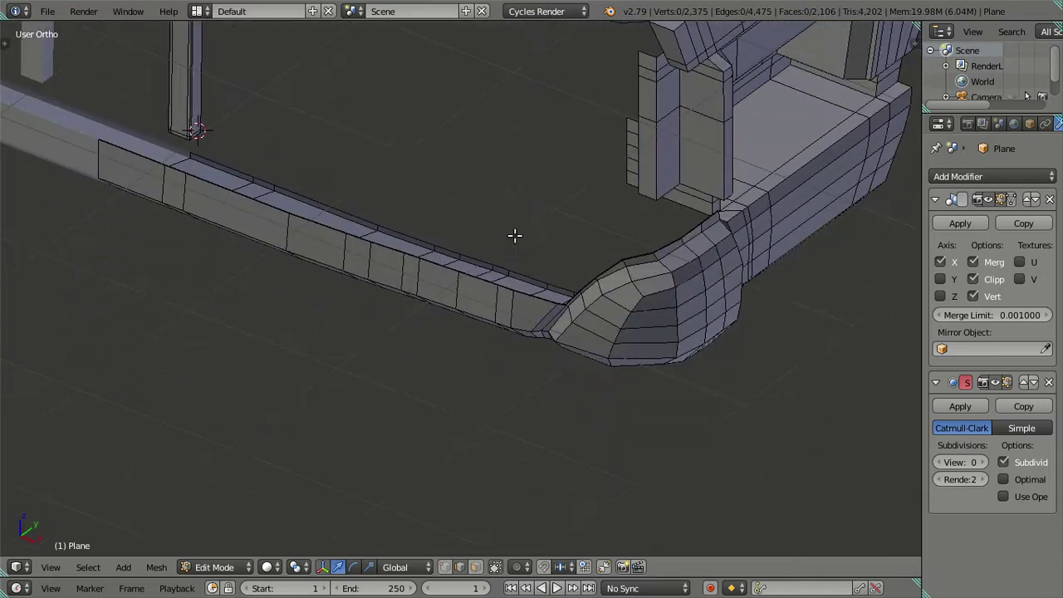
scroll(494, 287, "up", 4)
mouse_move(495, 287)
middle_mouse_down()
mouse_move(532, 254)
mouse_move(516, 390)
mouse_move(555, 331)
mouse_move(586, 328)
mouse_move(596, 313)
mouse_move(546, 321)
mouse_move(540, 334)
mouse_move(573, 343)
mouse_move(584, 332)
mouse_move(629, 337)
mouse_move(631, 314)
mouse_move(629, 358)
mouse_move(487, 350)
mouse_move(394, 294)
mouse_move(490, 334)
mouse_move(541, 440)
middle_mouse_up()
scroll(535, 255, "down", 4)
key("alt+h")
key("a")
- Select the right half of the cab and hide it
scroll(507, 366, "down", 2)
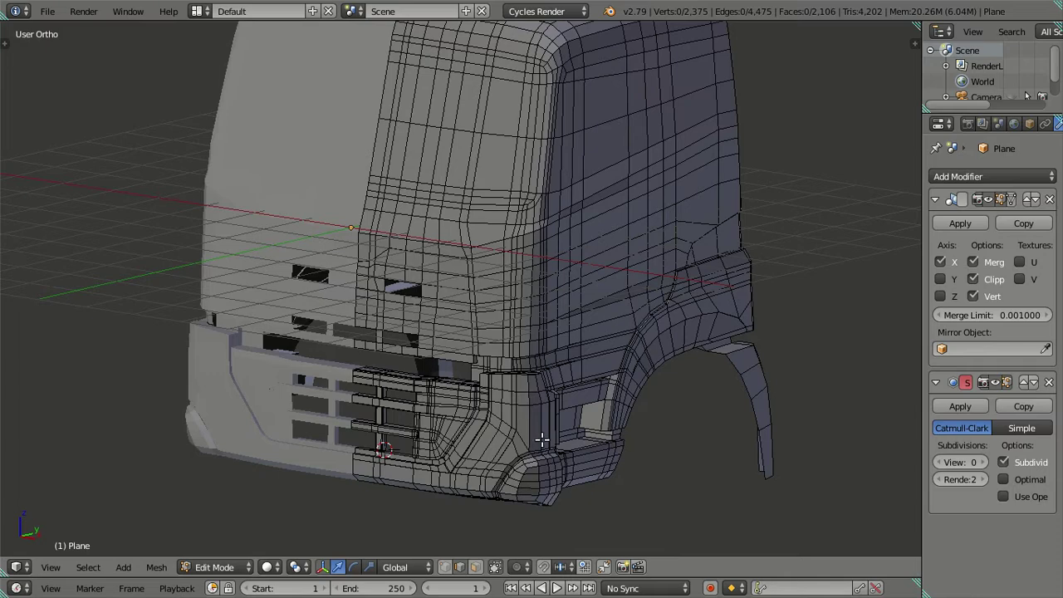
key("l")
key("h")
mouse_move(589, 197)
middle_mouse_down()
mouse_move(498, 274)
mouse_move(513, 281)
middle_mouse_up()
scroll(444, 313, "up", 4)
scroll(476, 293, "up", 2)
mouse_move(630, 391)
middle_mouse_down()
mouse_move(580, 388)
mouse_move(629, 411)
mouse_move(587, 404)
middle_mouse_up()
right_click(616, 479)
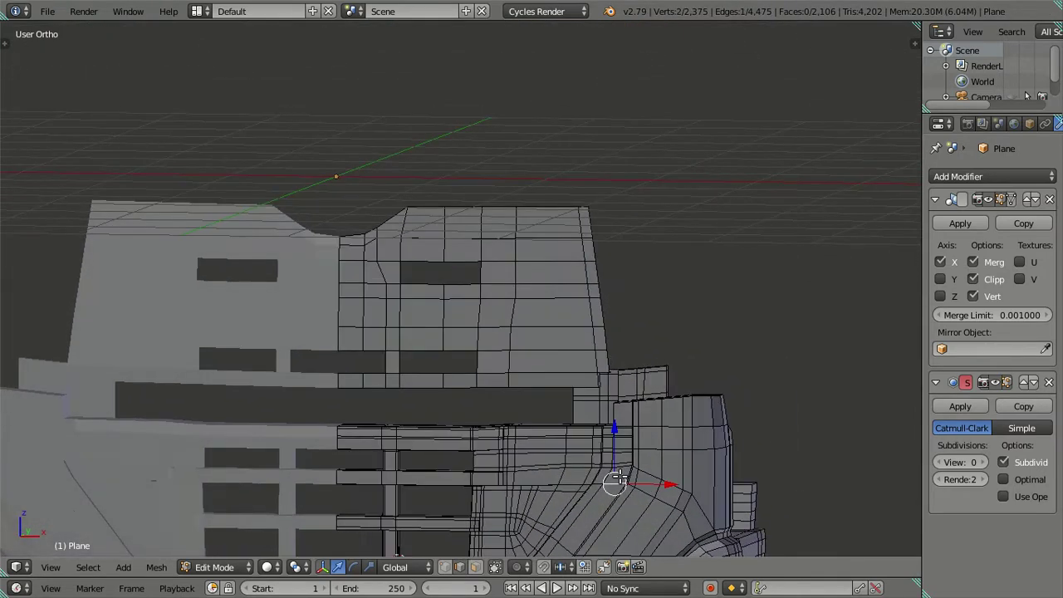
key("l")
key("l")
key("l")
scroll(666, 460, "down", 4)
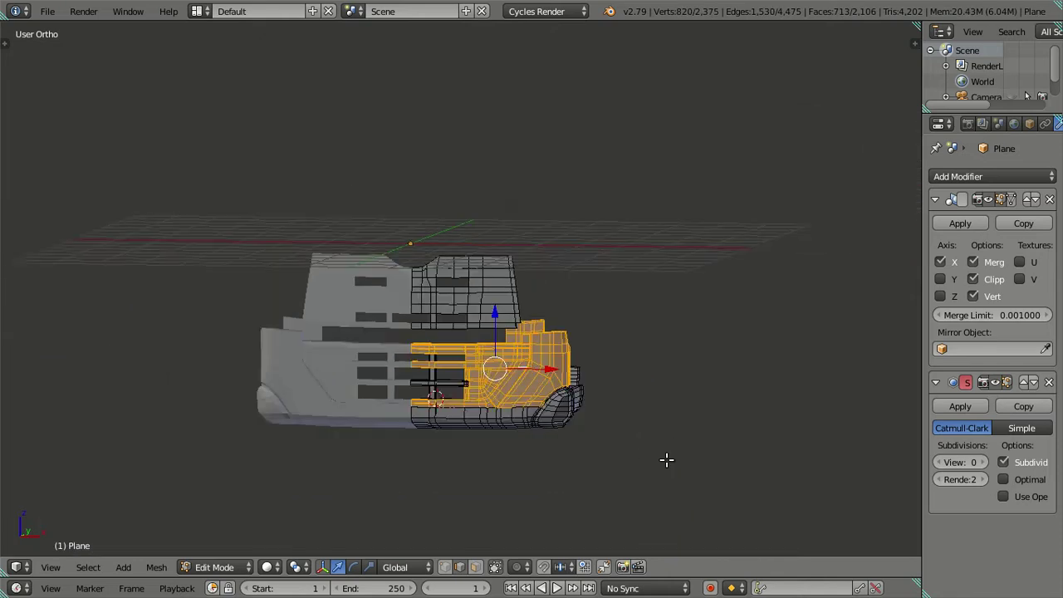
key("l")
key("l")
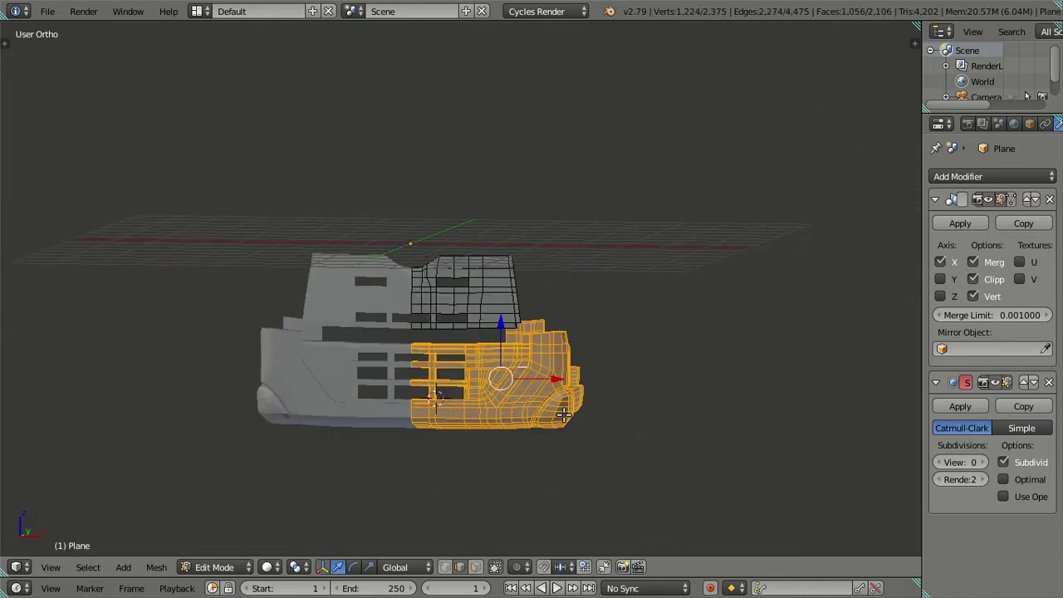
middle_click_drag(509, 421, 494, 413)
key("h")
- In front view, select the grille's vertical edge path and slide it along X to match the reference
key("KP_1")
scroll(493, 411, "up", 2)
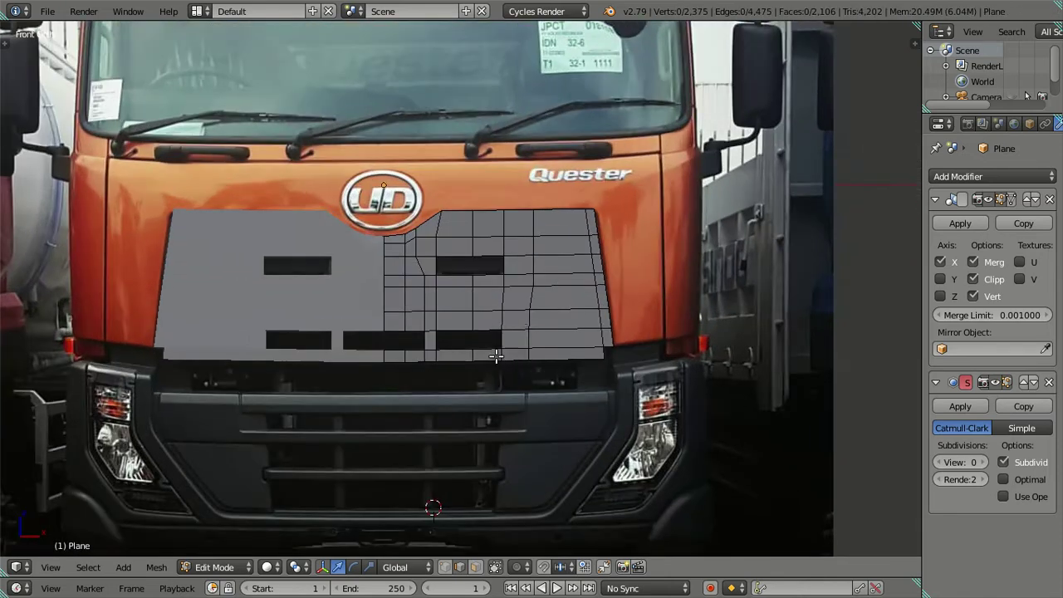
scroll(499, 356, "up", 2)
scroll(526, 315, "up", 1)
scroll(530, 315, "up", 2)
middle_click_drag(555, 276, 520, 314, "shift")
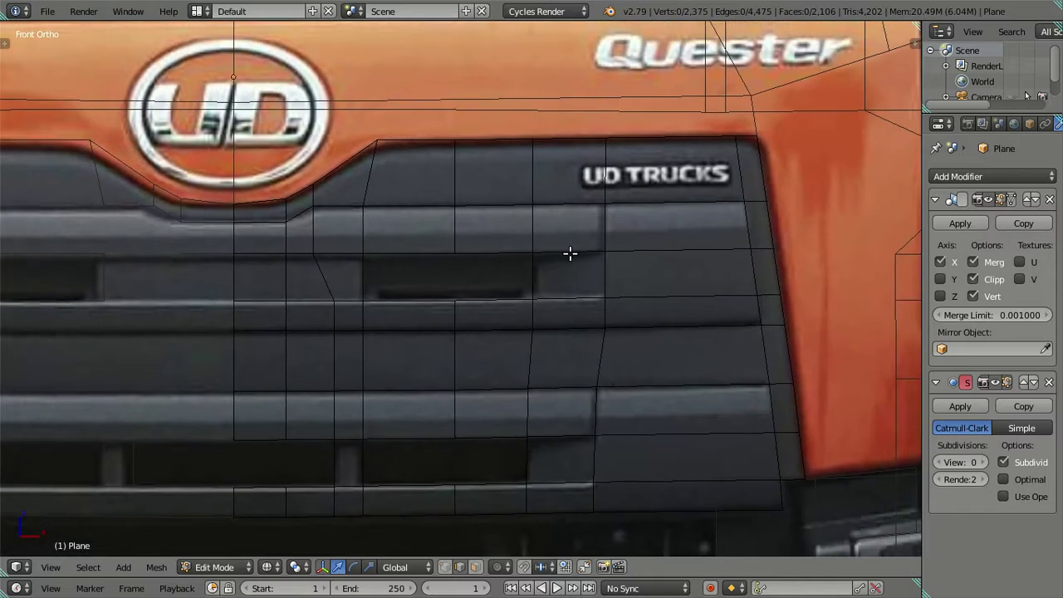
key("Tab")
key("Tab")
right_click(605, 231)
right_click(602, 174, "ctrl")
right_click(593, 495, "ctrl")
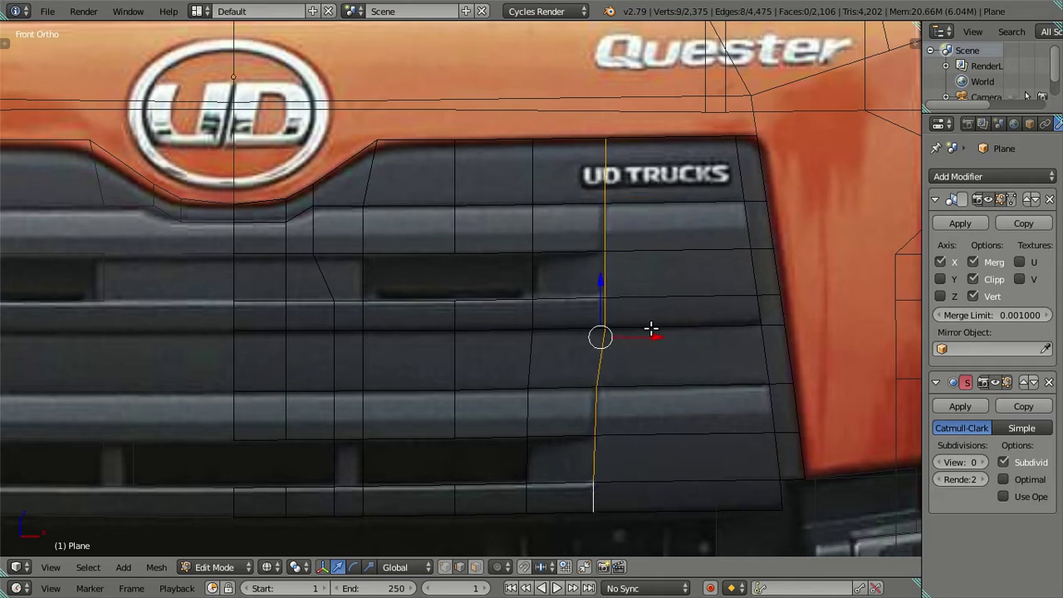
key("g")
key("x")
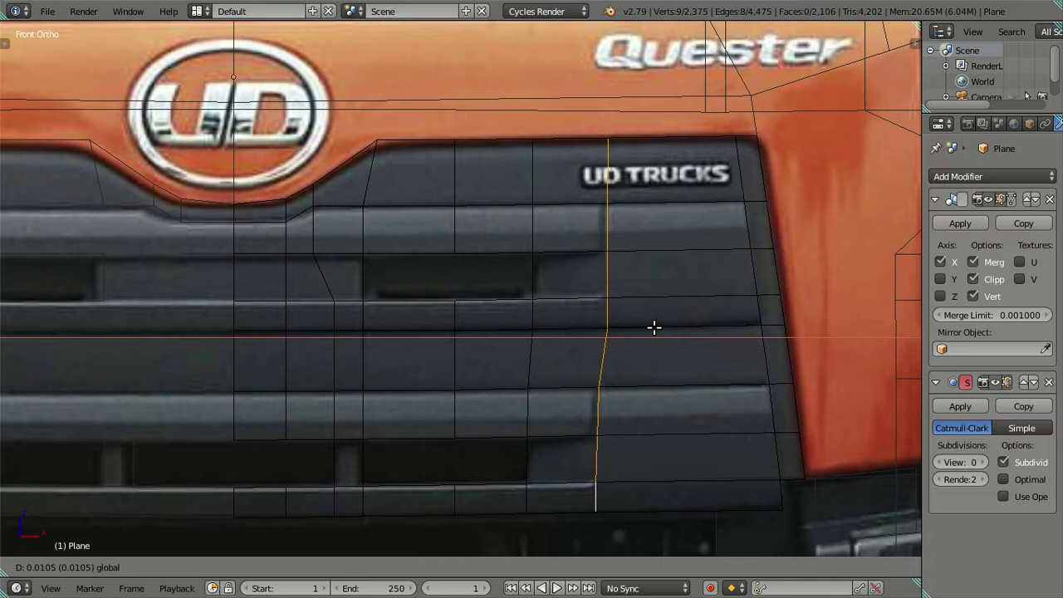
left_click(655, 327)
- Loop cut a vertical loop across the grille and slide it along X beside the centre seam
key("ctrl+r")
left_click(576, 242)
left_click(681, 265)
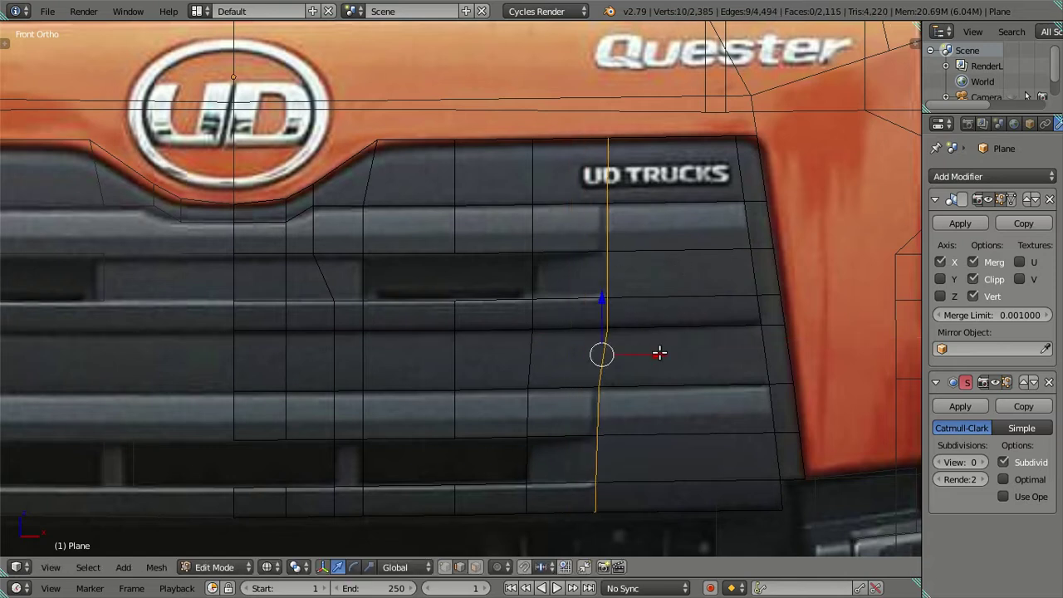
key("g")
key("x")
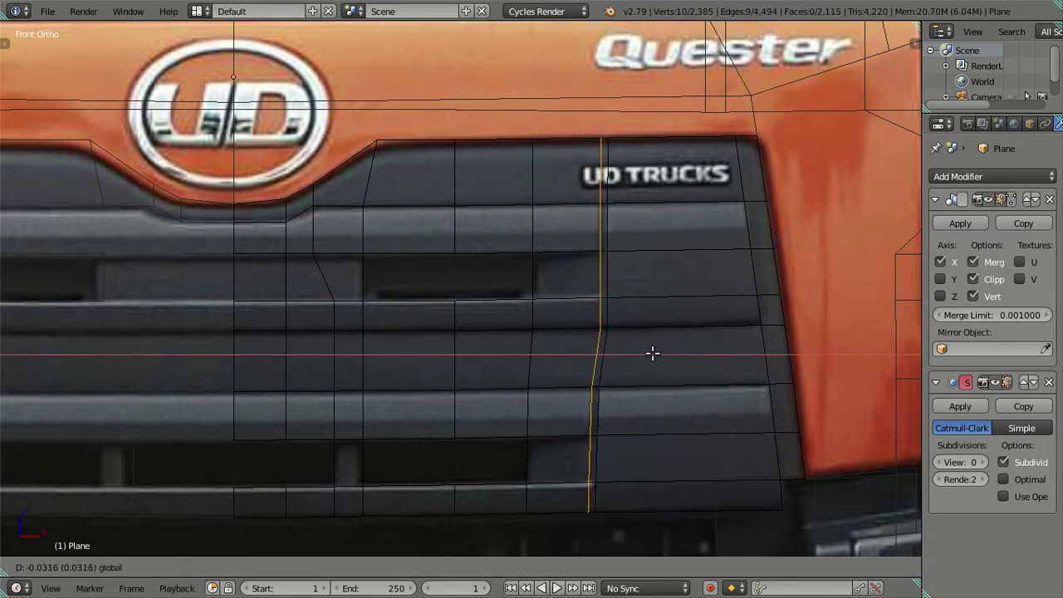
left_click(653, 353)
key("a")
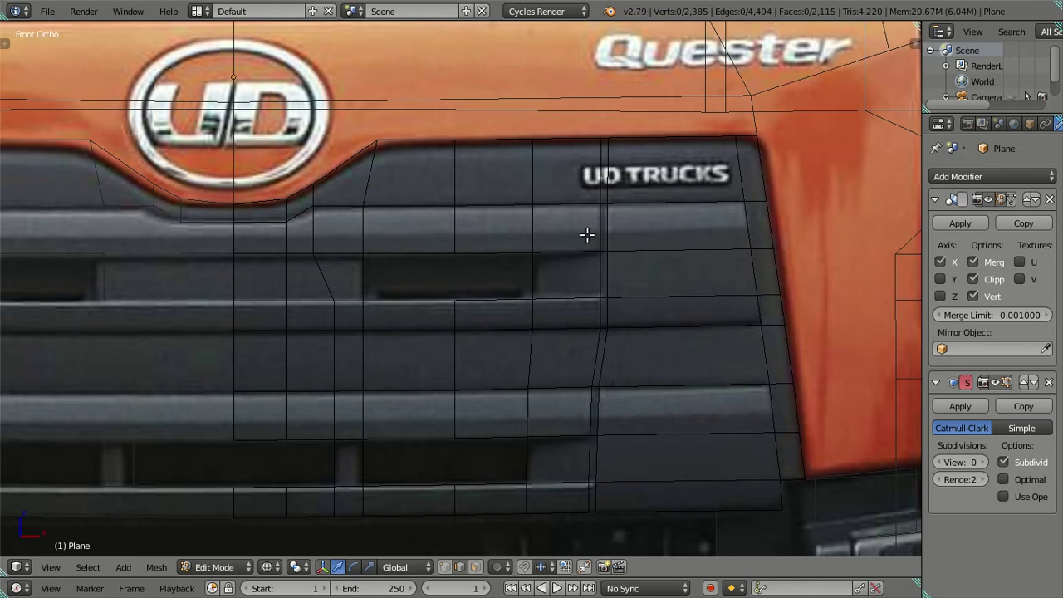
- In face select mode, select the lower and bottom slat rows of faces
left_click(476, 567)
right_click(266, 415)
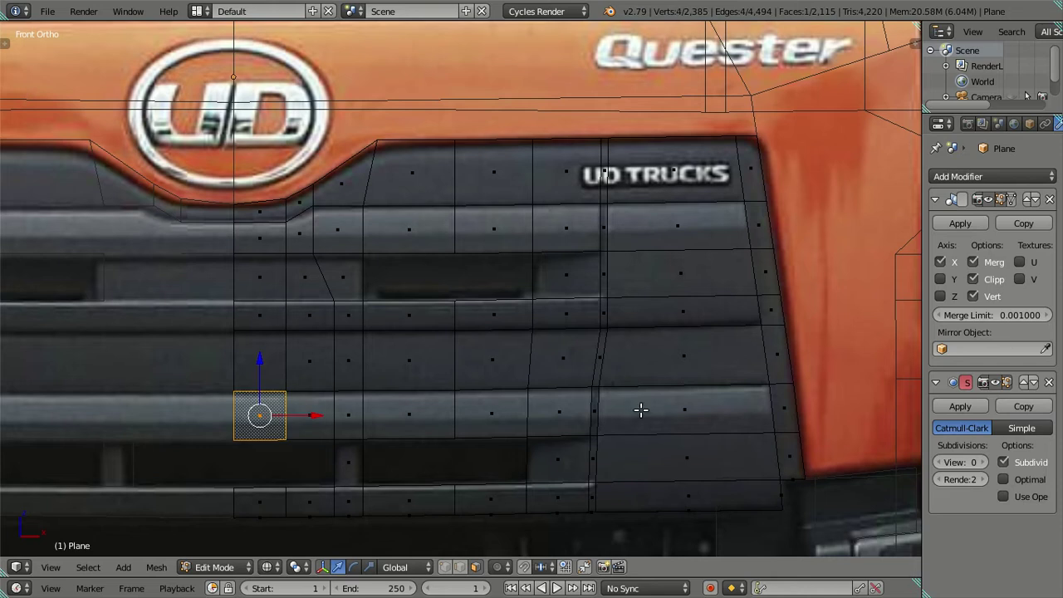
right_click(667, 413, "alt")
right_click(651, 457, "shift")
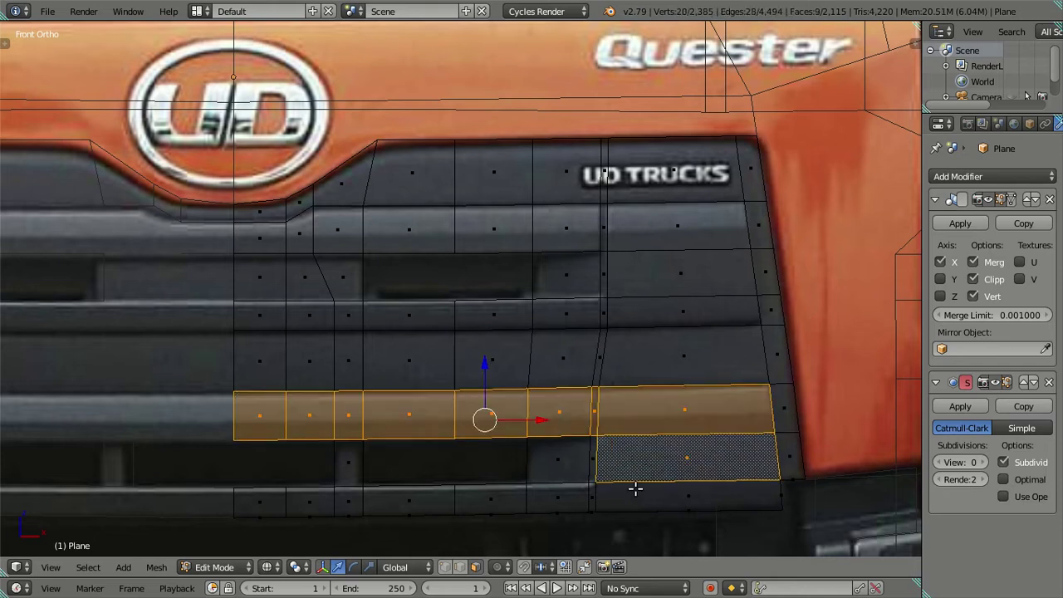
right_click(571, 461, "shift")
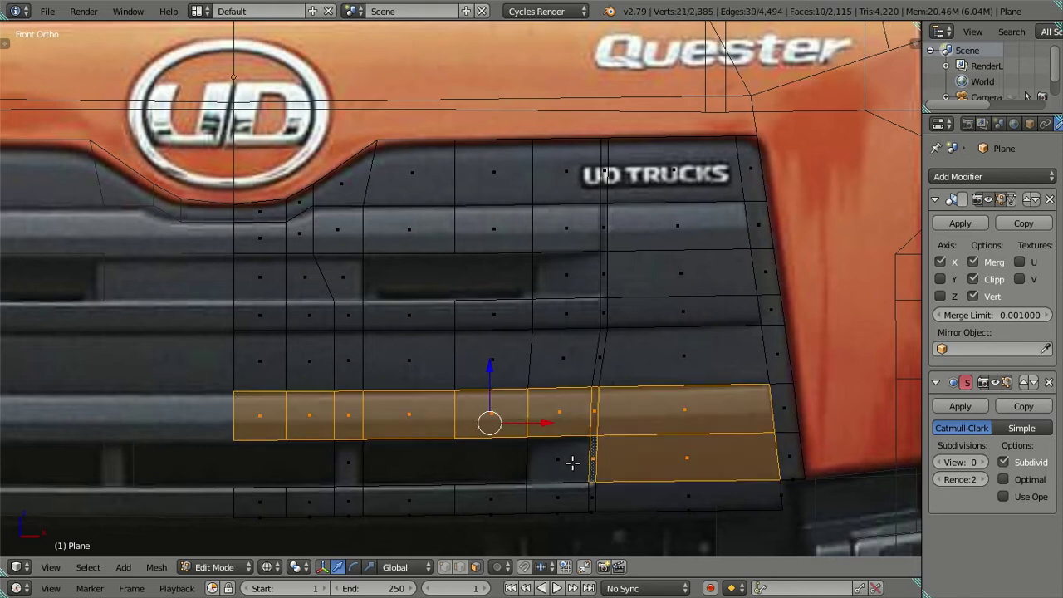
right_click(246, 503, "shift")
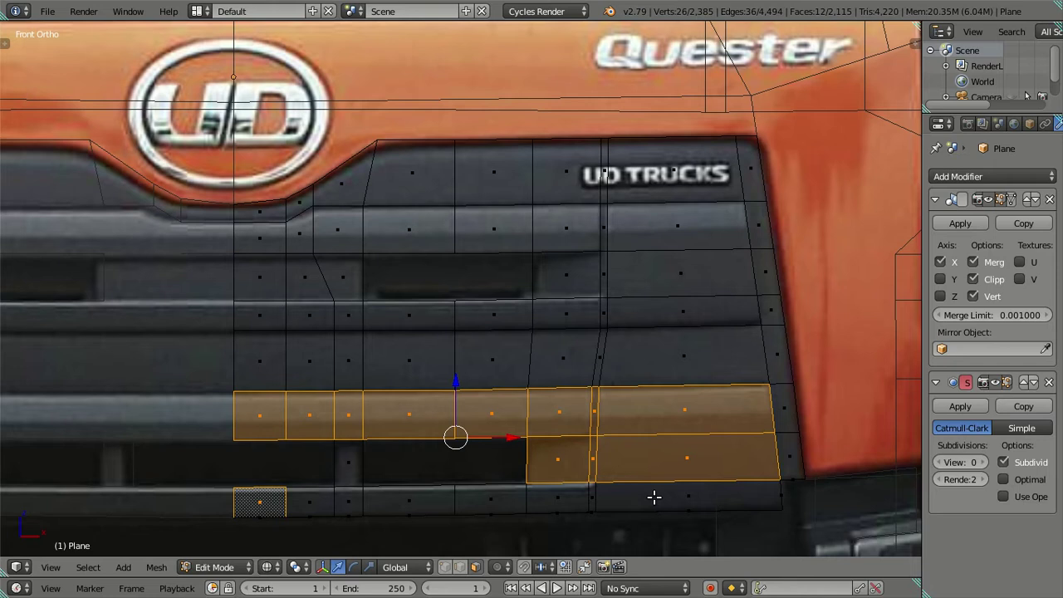
right_click(655, 497, "ctrl")
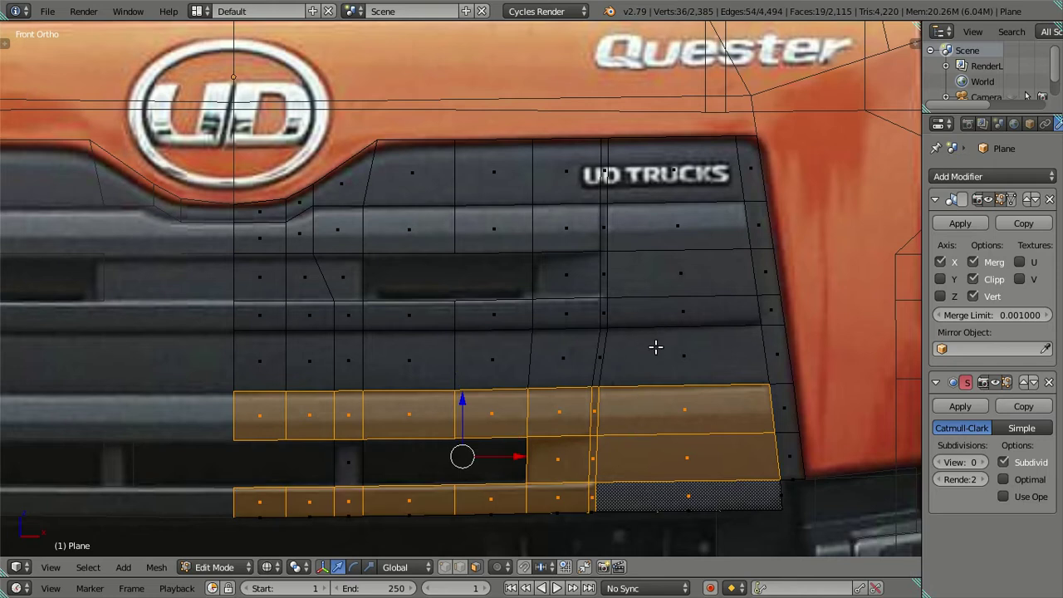
- Add the middle and top slat rows, including the thin faces, to the selection
right_click(653, 316, "shift")
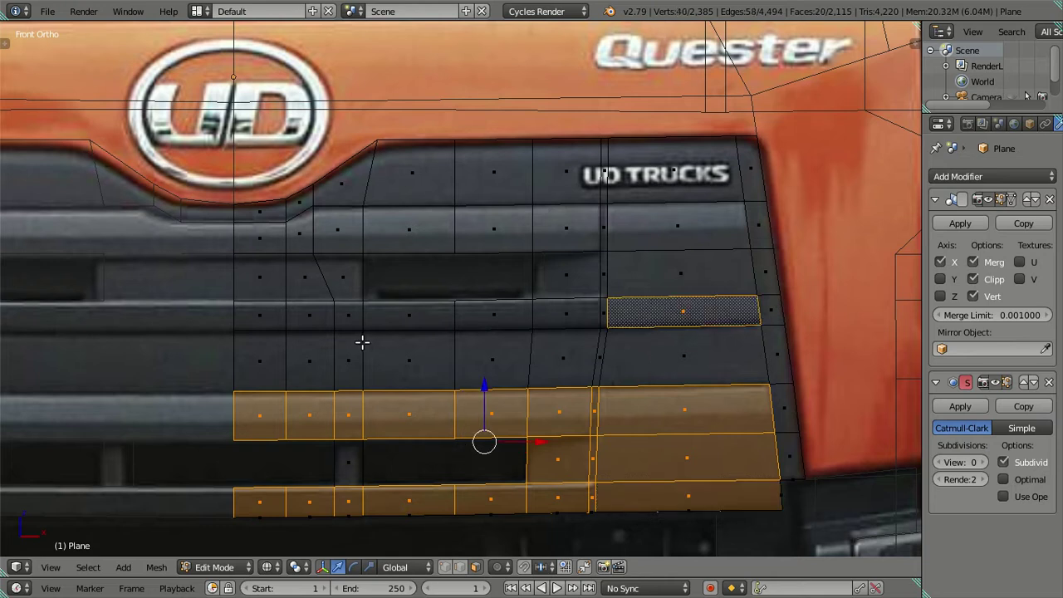
right_click(270, 310, "ctrl")
right_click(603, 273, "shift")
right_click(592, 272, "shift")
right_click(570, 278, "shift")
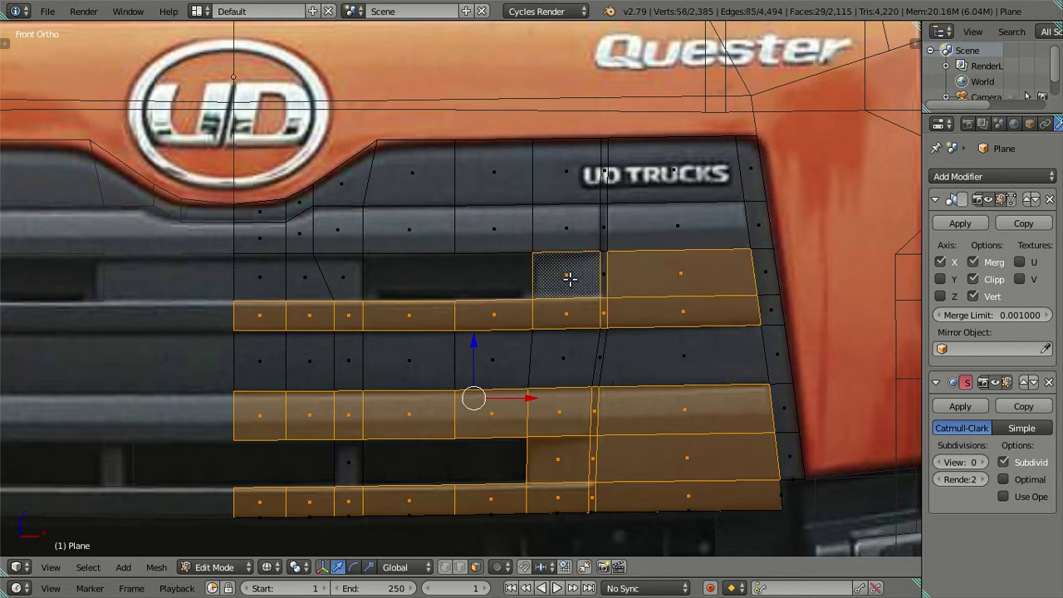
right_click(602, 272, "shift")
right_click(635, 237, "shift")
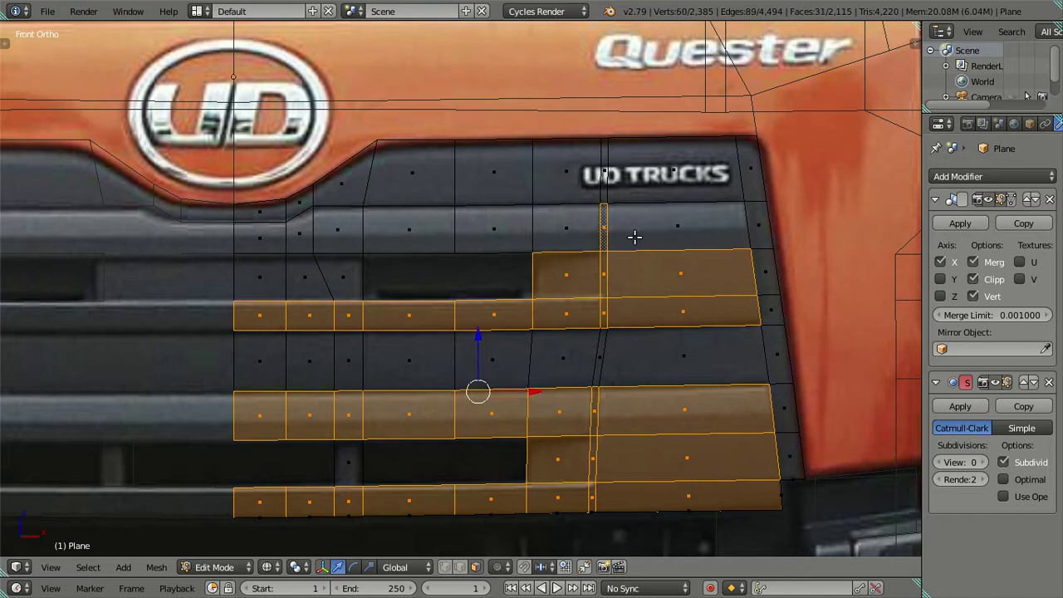
right_click(669, 229, "shift")
right_click(268, 239, "ctrl")
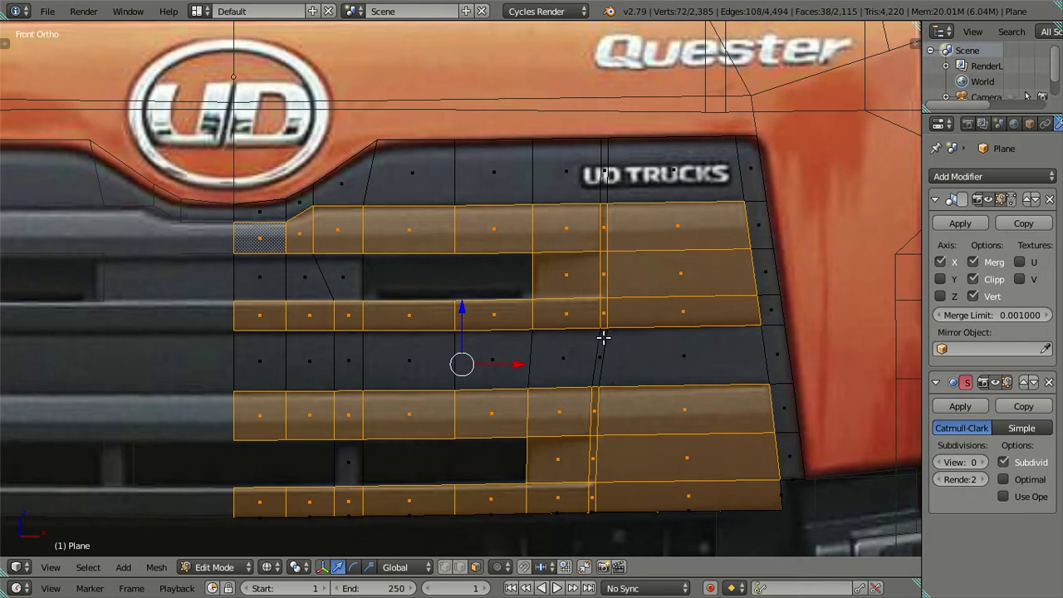
mouse_move(616, 353)
middle_mouse_down()
mouse_move(554, 385)
mouse_move(527, 352)
mouse_move(539, 343)
mouse_move(340, 365)
mouse_move(466, 332)
middle_mouse_up()
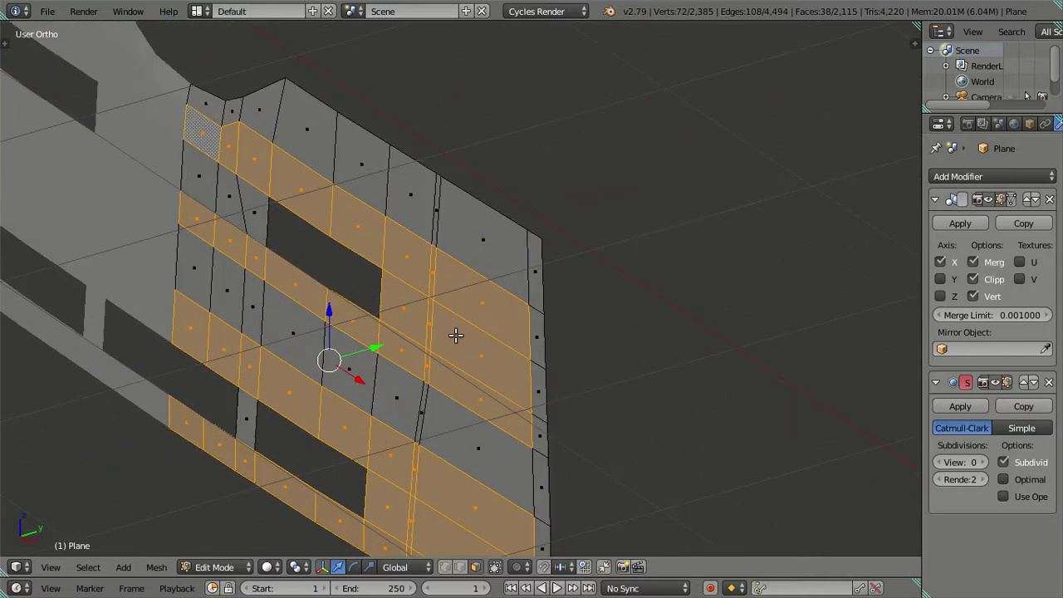
- Extrude the selected slat faces outward by 0.0268 units and return to the front reference view
key("e")
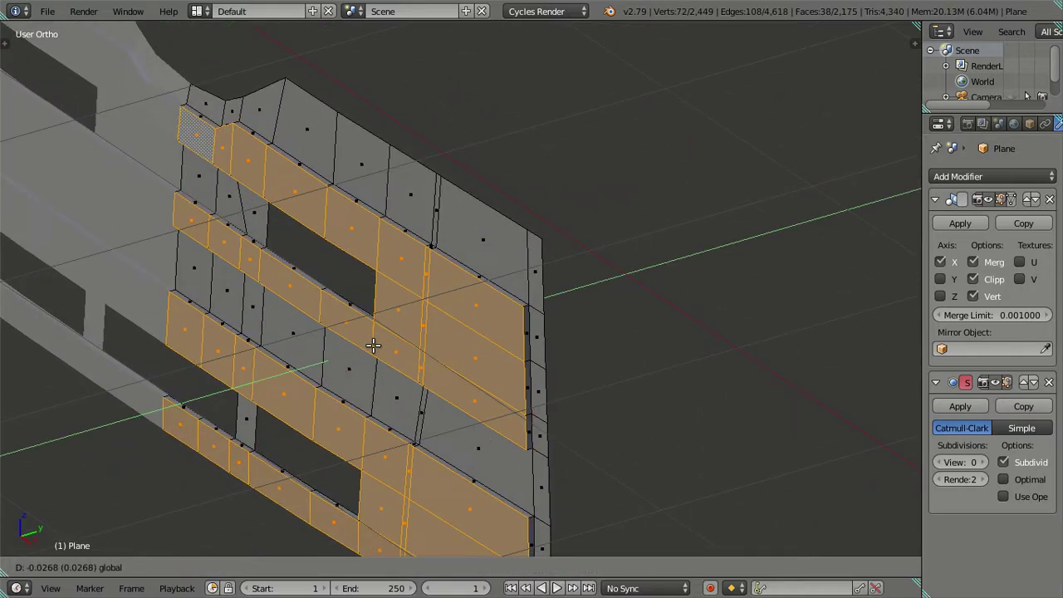
left_click(371, 348)
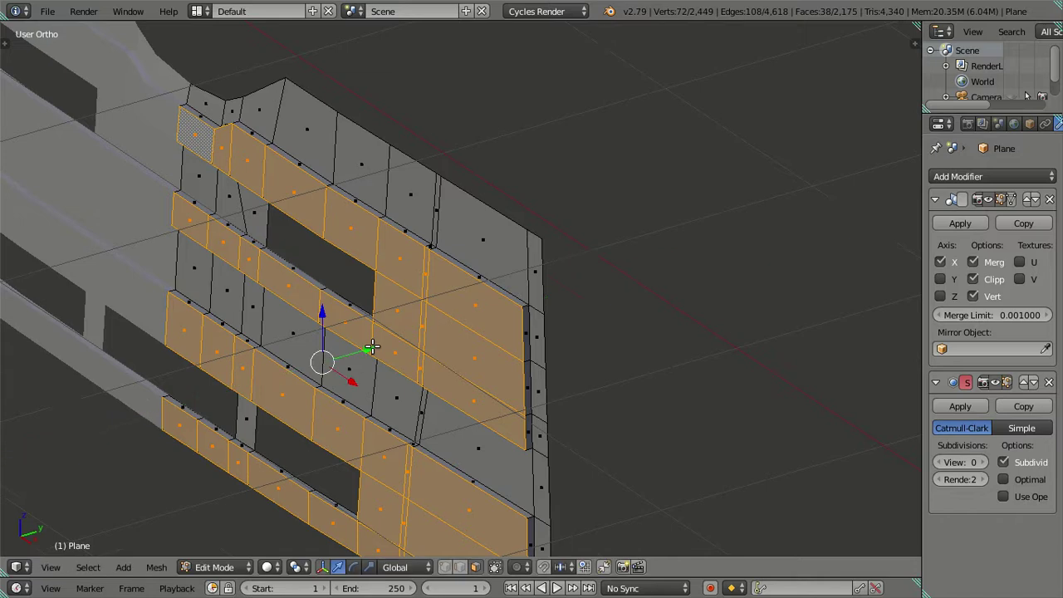
scroll(372, 347, "down", 3)
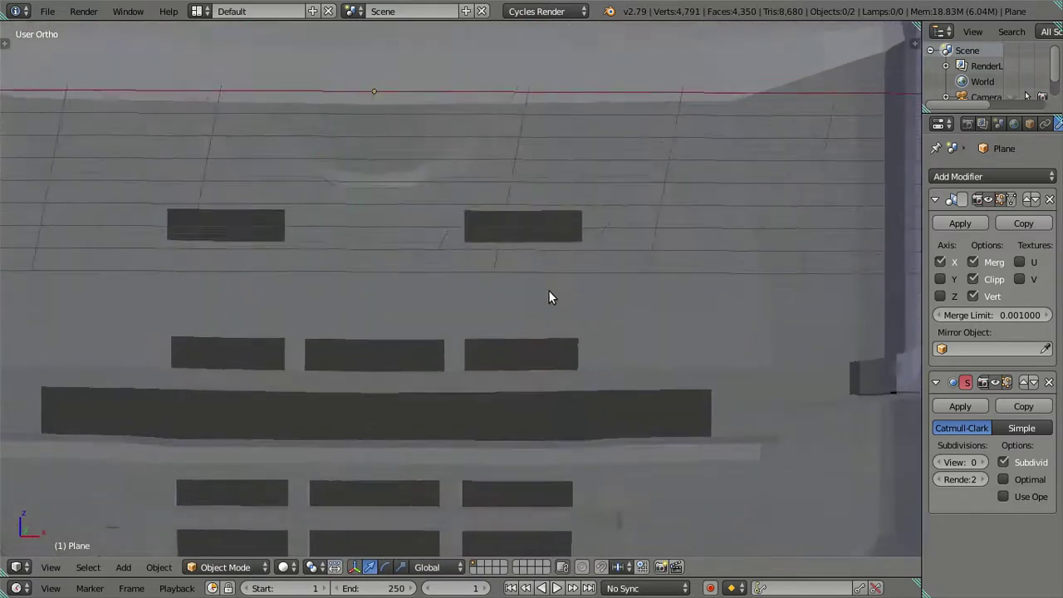
key("KP_1")
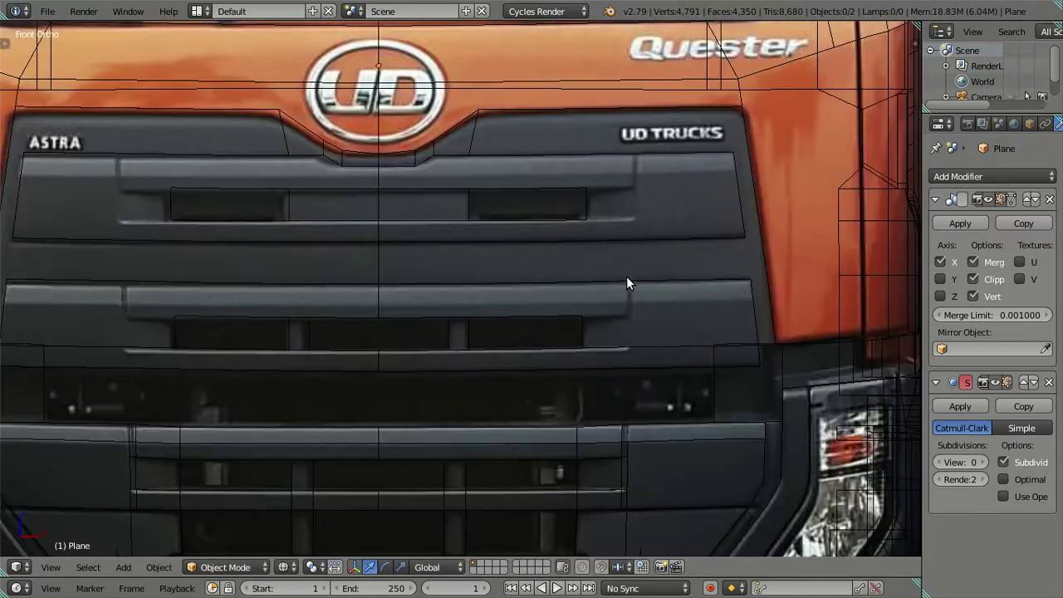
scroll(626, 276, "up", 2)
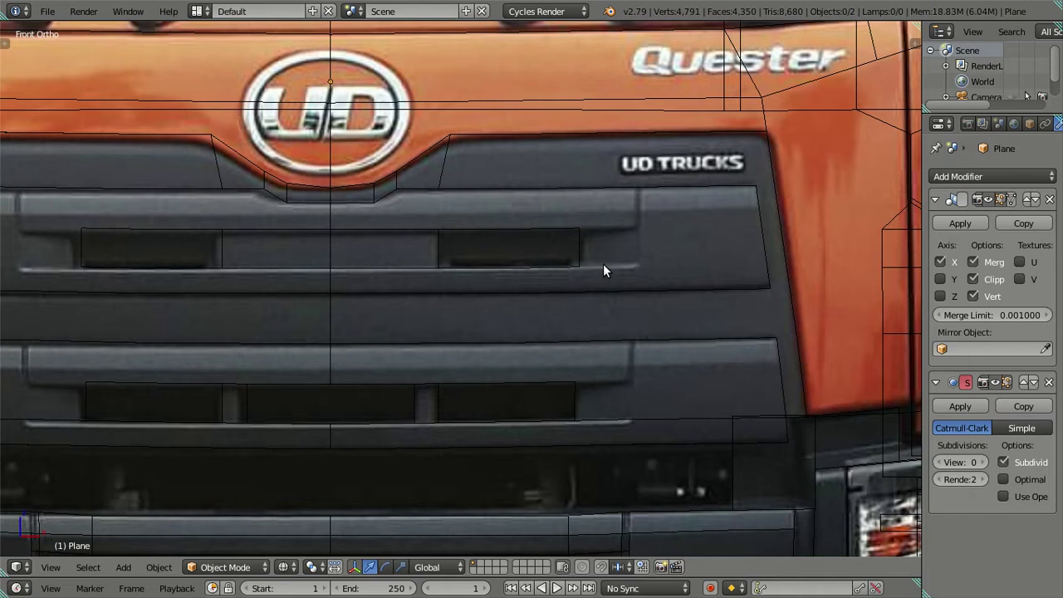
key("Tab")
key("a")
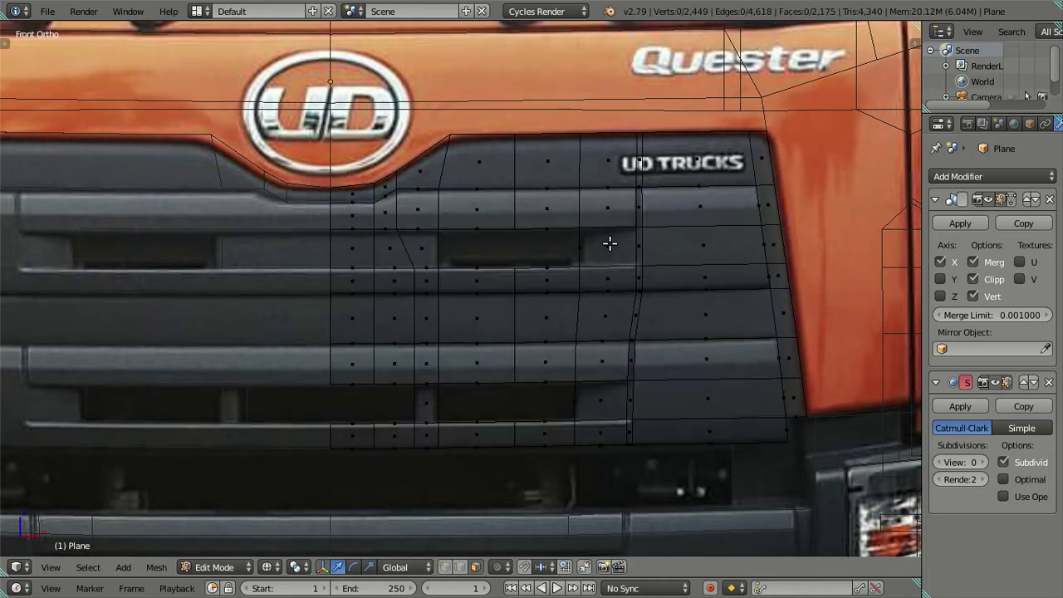
right_click(633, 212)
right_click(357, 218, "ctrl")
right_click(606, 284, "shift")
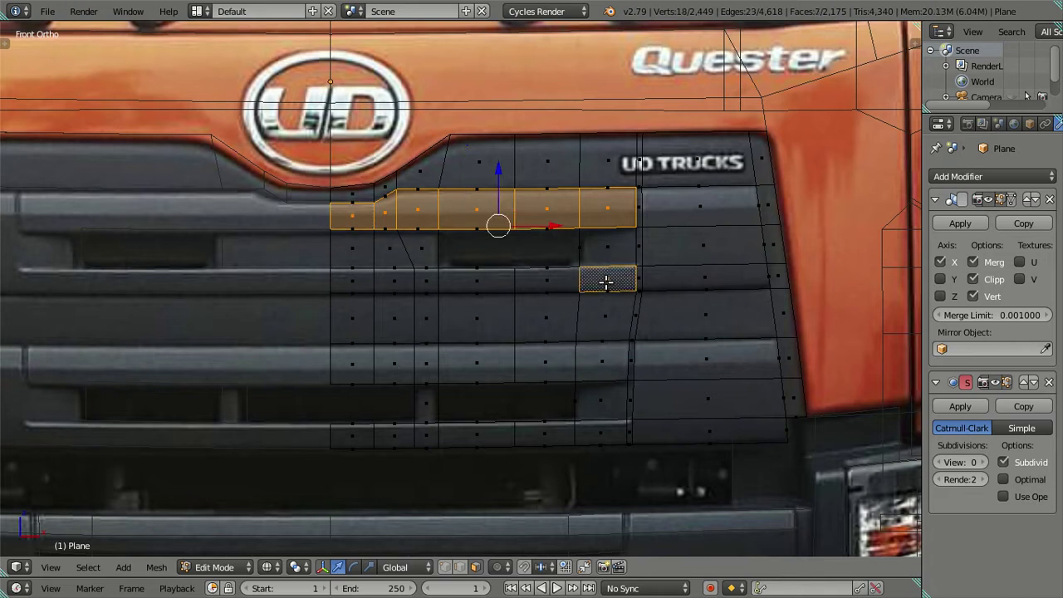
right_click(354, 281, "ctrl")
mouse_move(354, 281)
middle_mouse_down()
mouse_move(592, 392)
mouse_move(570, 421)
mouse_move(576, 399)
mouse_move(560, 374)
mouse_move(579, 363)
middle_mouse_up()
key("KP_1")
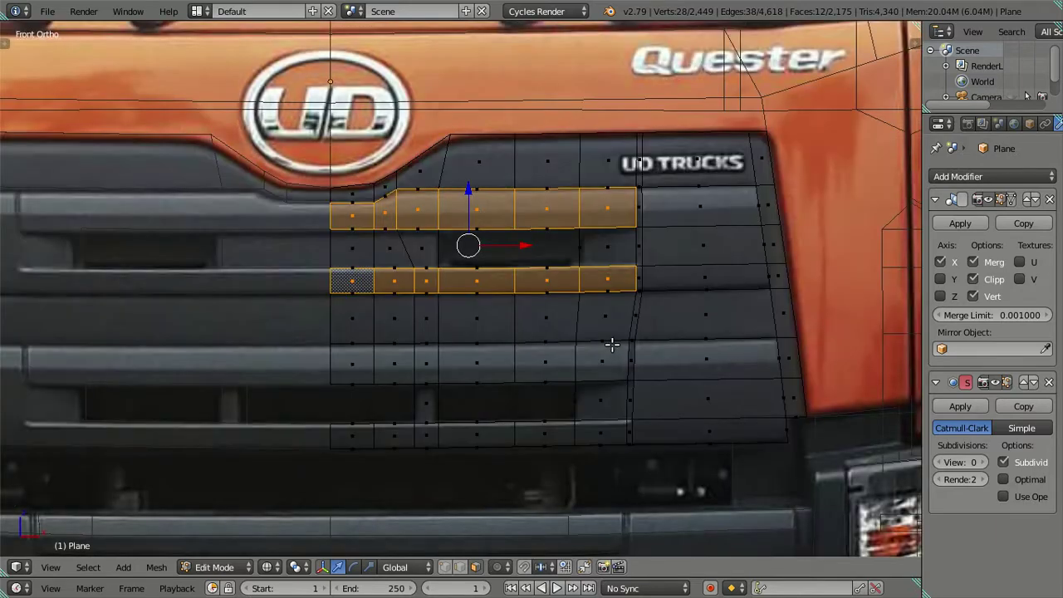
key("a")
mouse_move(612, 341)
middle_mouse_down()
mouse_move(586, 427)
mouse_move(552, 460)
mouse_move(519, 416)
mouse_move(506, 363)
mouse_move(579, 358)
mouse_move(618, 316)
mouse_move(648, 244)
mouse_move(717, 284)
mouse_move(693, 387)
mouse_move(653, 444)
mouse_move(596, 418)
mouse_move(588, 386)
middle_mouse_up()
key("KP_1")
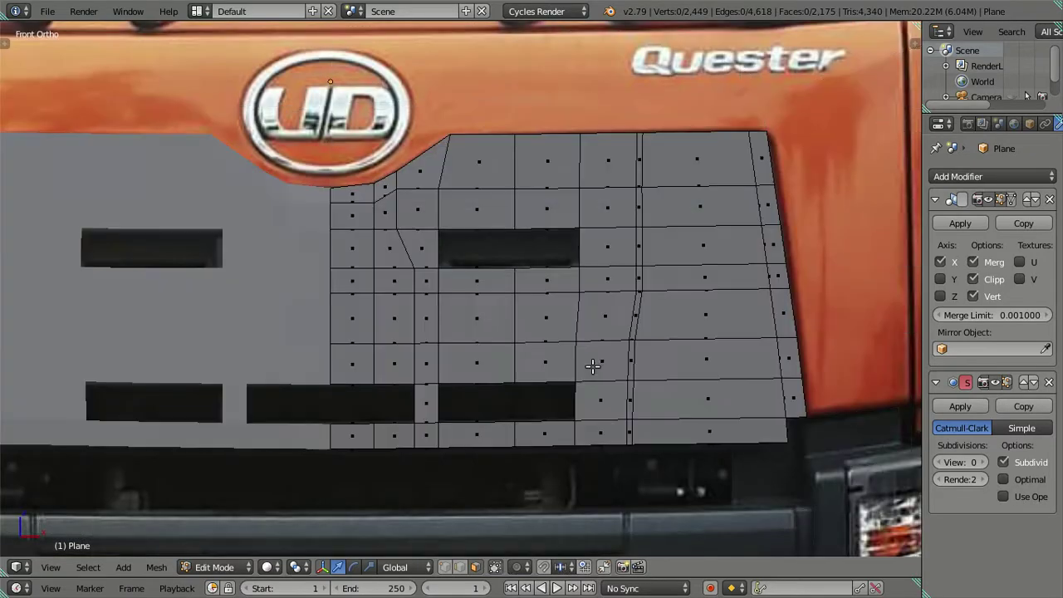
- Zoom in on the grille at an angle and hide the face centre dots
mouse_move(601, 428)
middle_mouse_down()
mouse_move(624, 451)
mouse_move(703, 391)
mouse_move(721, 420)
mouse_move(632, 399)
mouse_move(513, 408)
mouse_move(541, 445)
middle_mouse_up()
scroll(648, 415, "up", 2)
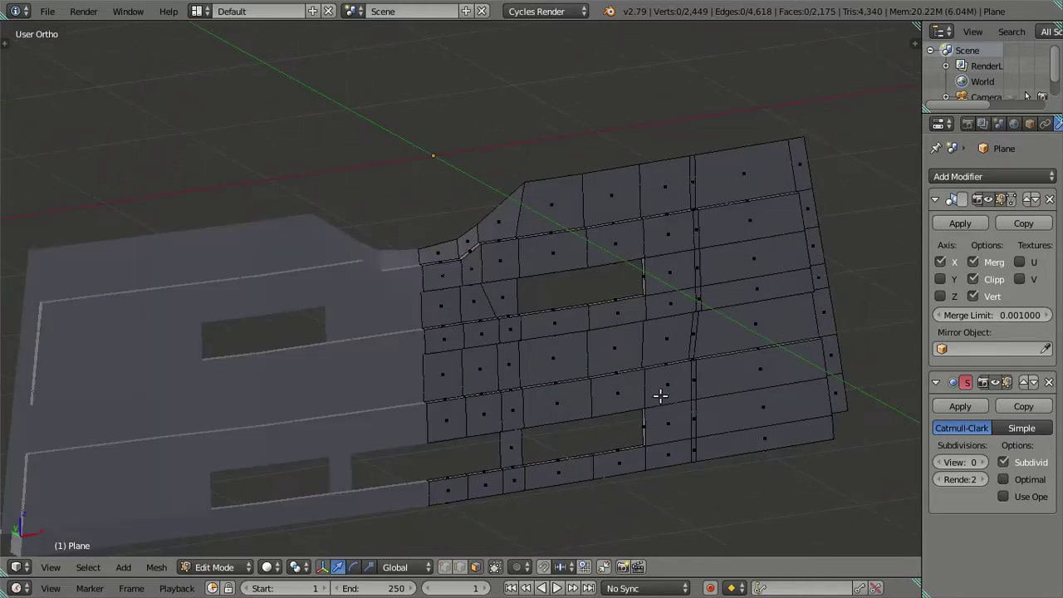
scroll(534, 257, "up", 2)
scroll(534, 274, "up", 2)
scroll(540, 333, "up", 2)
scroll(552, 374, "up", 1)
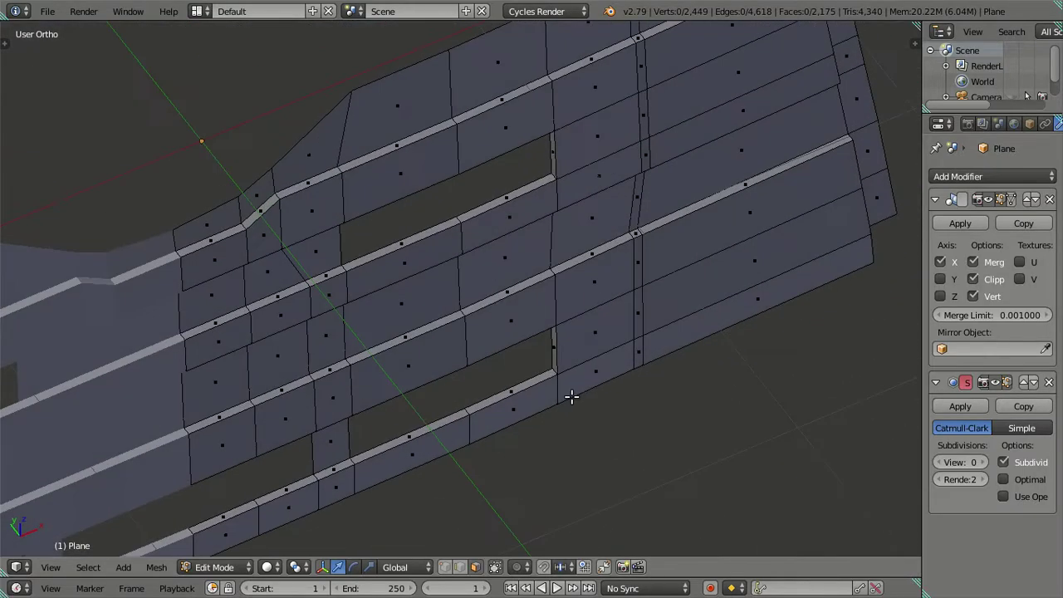
scroll(570, 399, "up", 1)
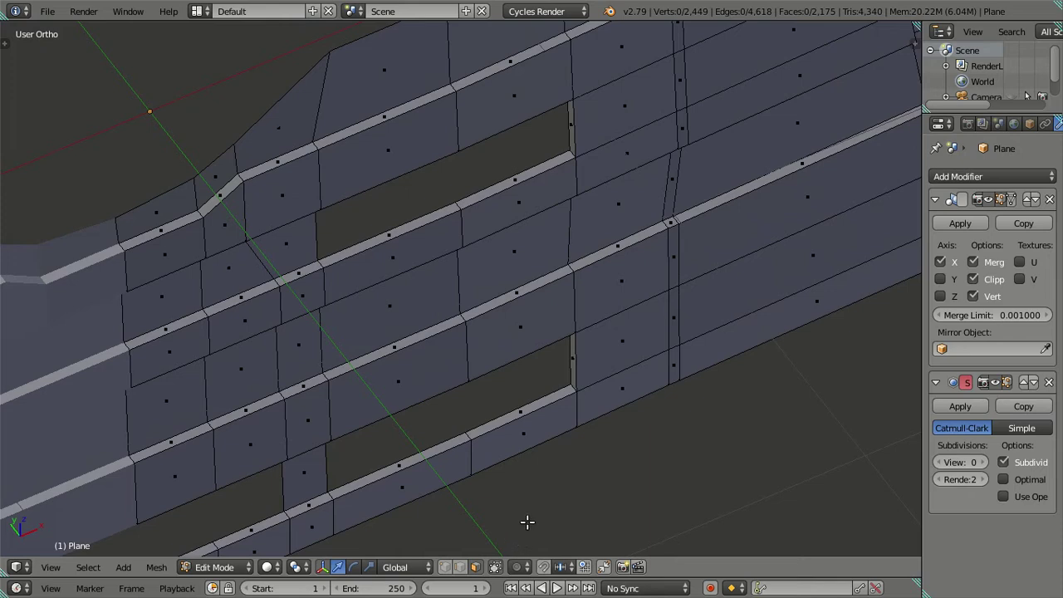
left_click(456, 570)
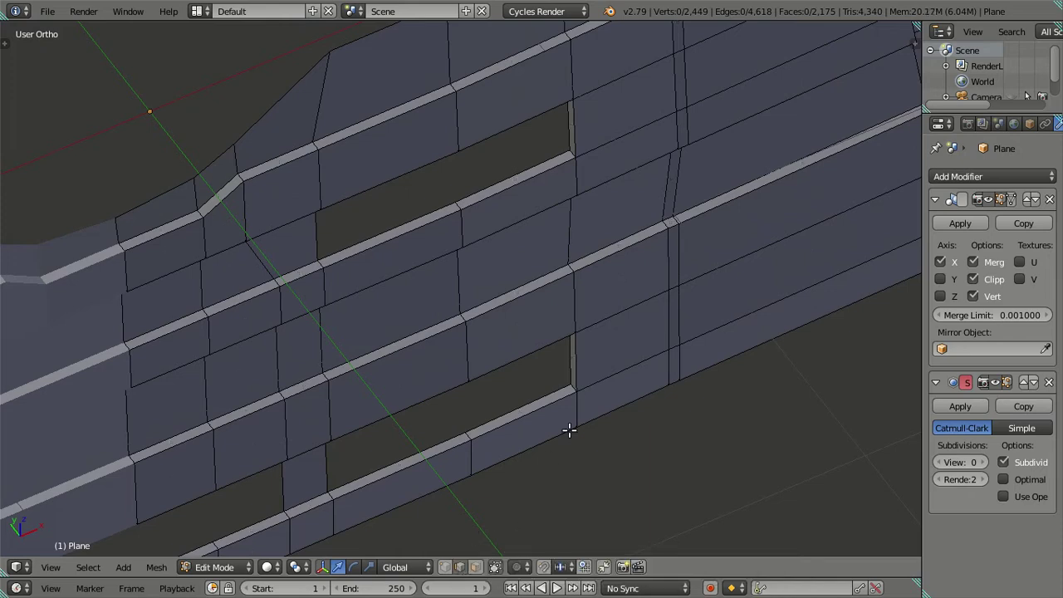
scroll(573, 419, "up", 1)
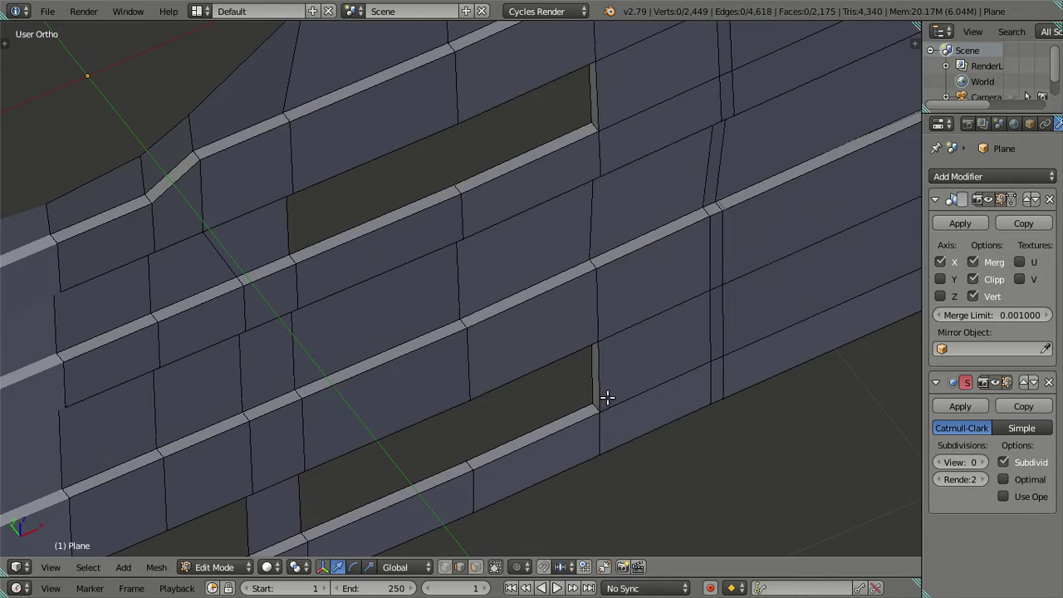
mouse_move(608, 396)
middle_mouse_down()
mouse_move(620, 365)
mouse_move(549, 125)
mouse_move(549, 285)
mouse_move(549, 245)
middle_mouse_up()
- Select the two recess end faces, delete them to open the slots, and return to front view
key("3")
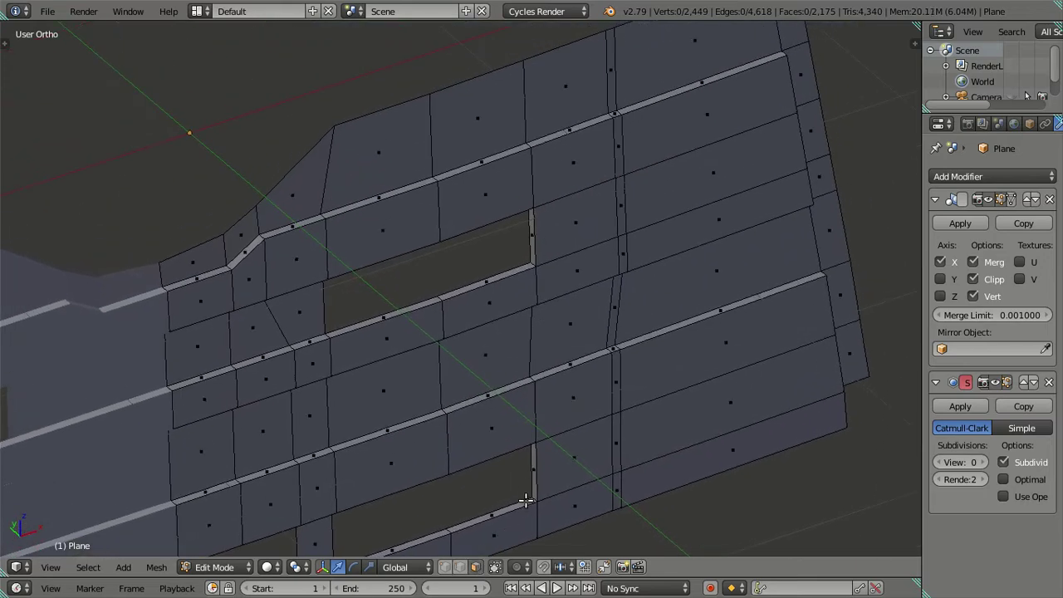
right_click(555, 455)
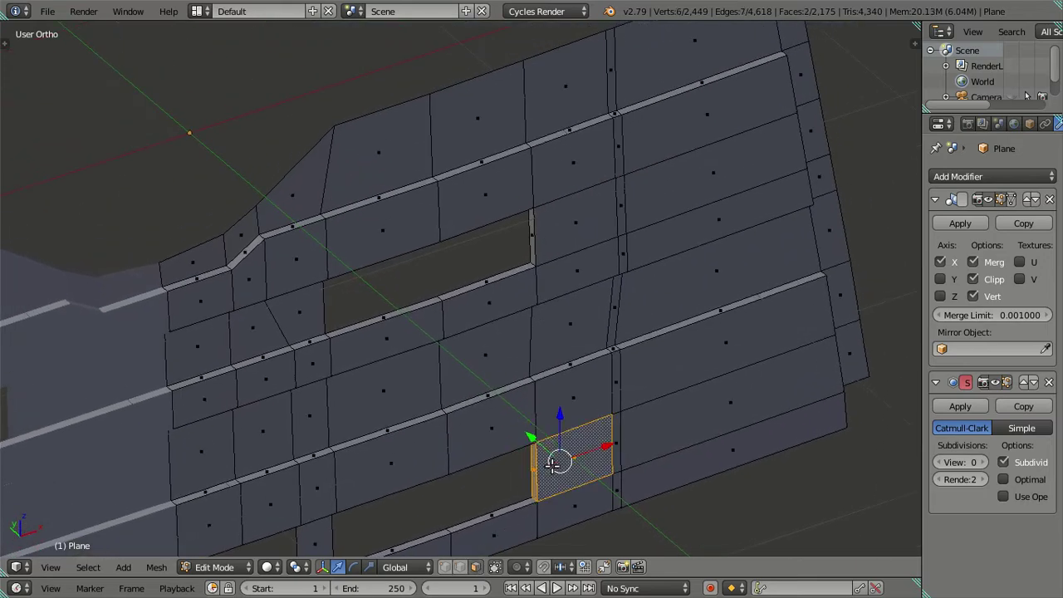
right_click(532, 237, "shift")
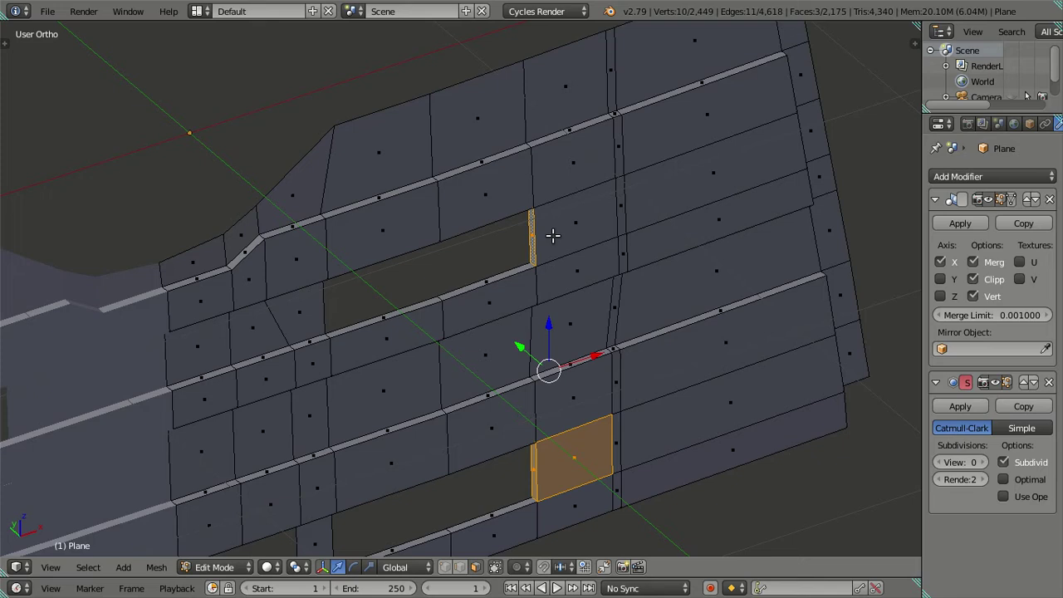
right_click(552, 235)
right_click(560, 440, "shift")
key("x")
left_click(672, 197)
scroll(600, 274, "up", 2)
mouse_move(598, 256)
middle_mouse_down()
mouse_move(504, 230)
mouse_move(481, 263)
mouse_move(527, 282)
mouse_move(527, 391)
mouse_move(510, 291)
mouse_move(570, 332)
mouse_move(523, 356)
mouse_move(526, 440)
middle_mouse_up()
key("KP_1")
- Zoom in on the recess corner and fill its gap with a new face, redoing a misplaced fill
scroll(570, 332, "up", 3)
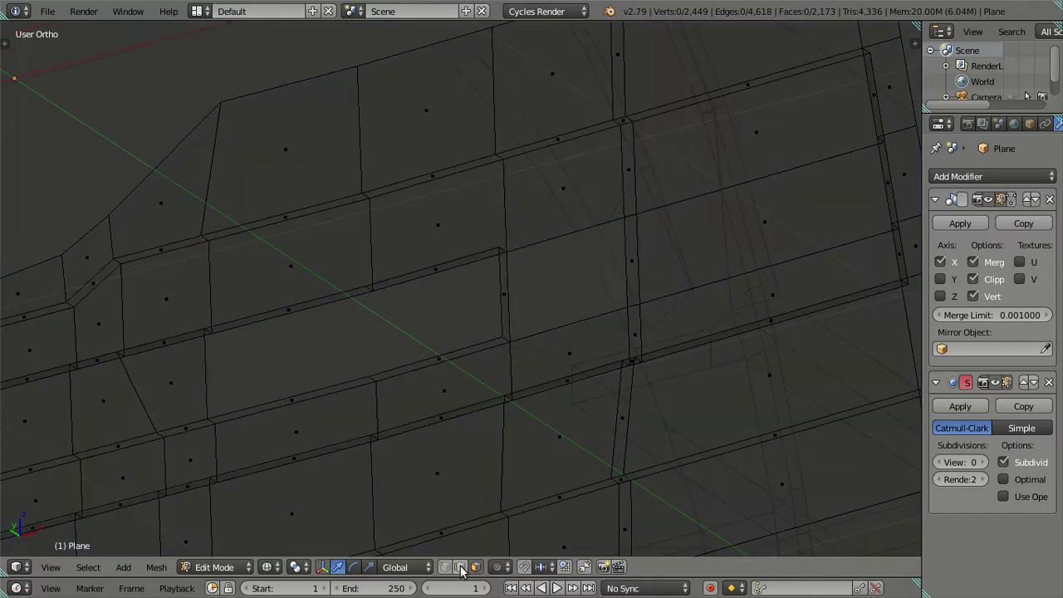
scroll(467, 517, "up", 2)
middle_click_drag(565, 327, 458, 244, "shift")
right_click(459, 243)
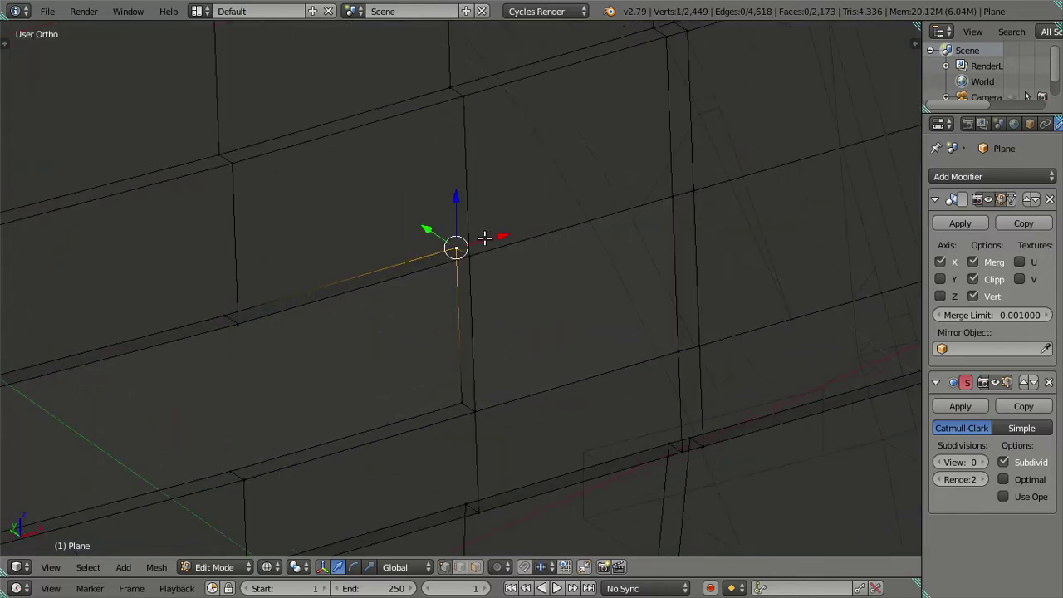
right_click(665, 194, "ctrl")
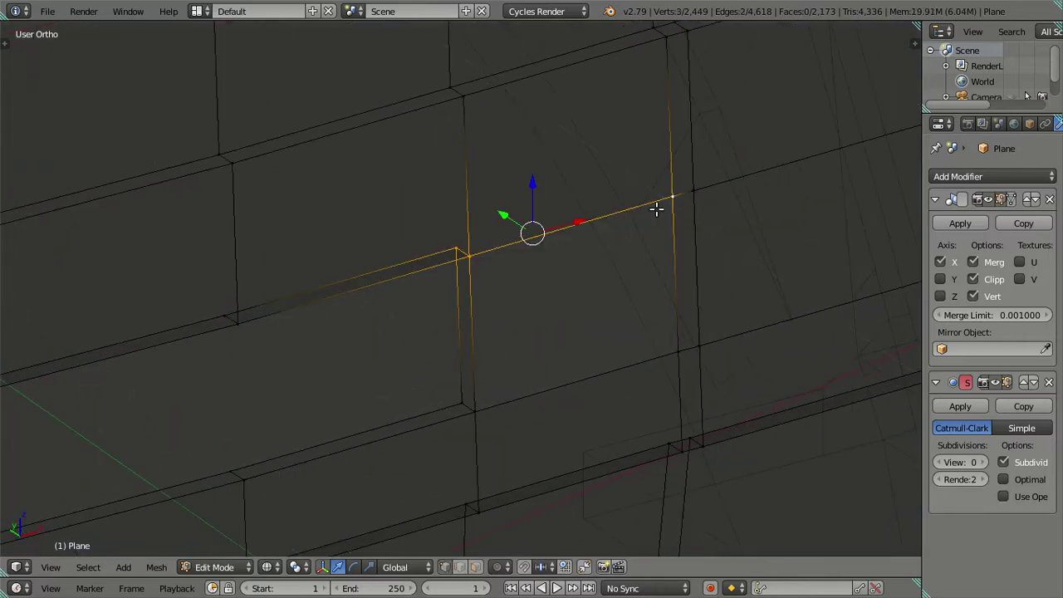
key("f")
key("ctrl+z")
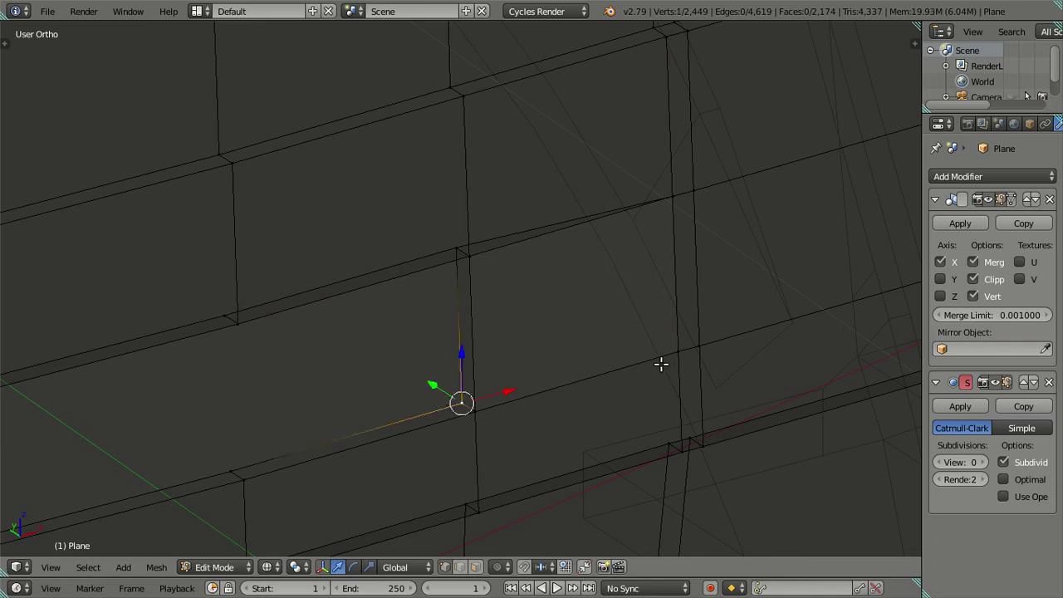
key("f")
- Delete the unwanted face in the grille recess
key("a")
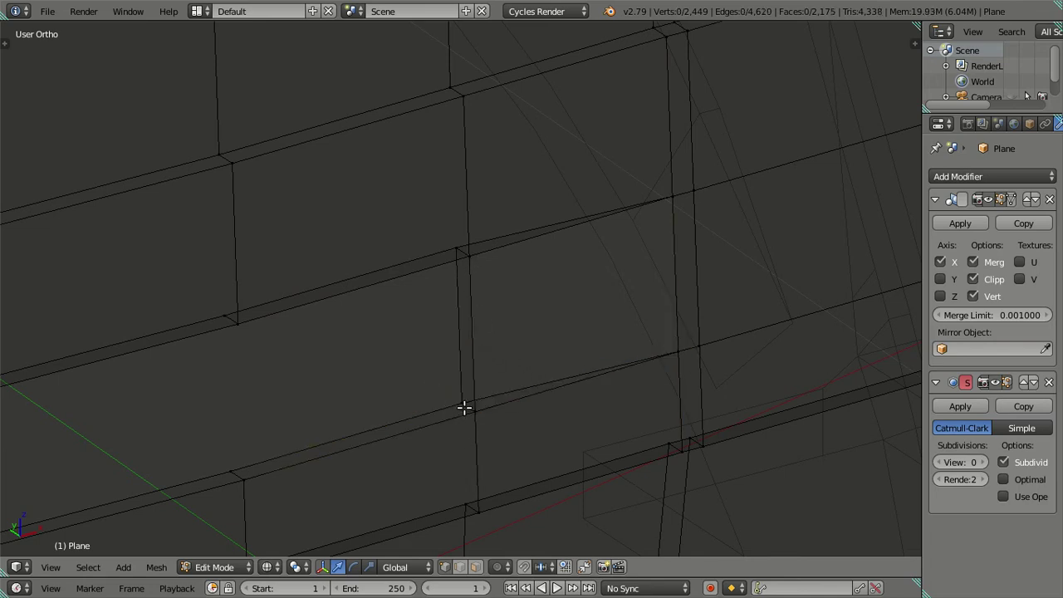
left_click(475, 567)
right_click(460, 346)
key("x")
left_click(503, 320)
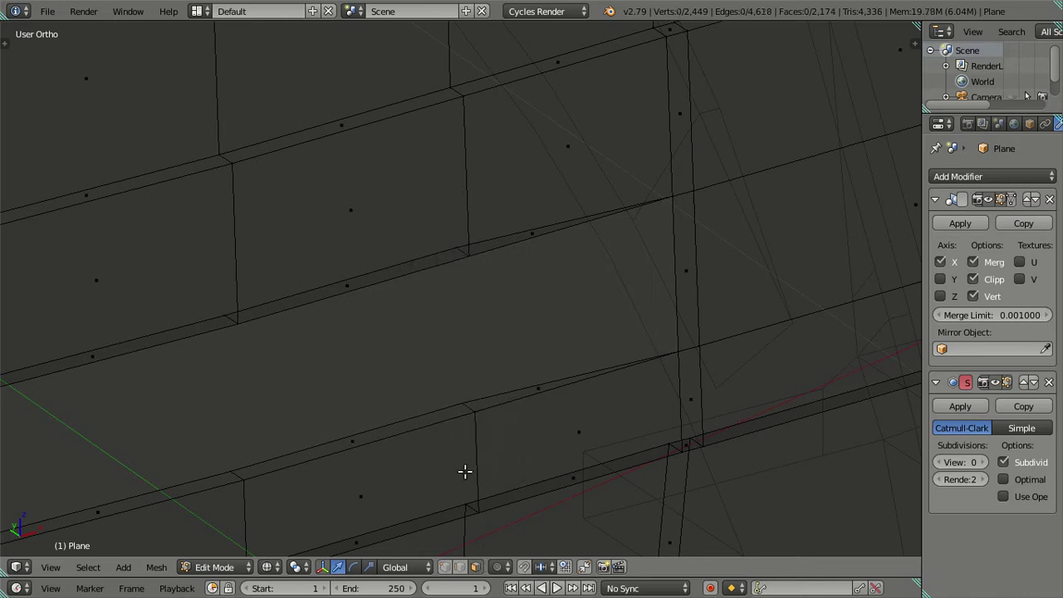
- Fill the gap between the recess's lower and upper corner vertices with a face
left_click(446, 567)
right_click(456, 380)
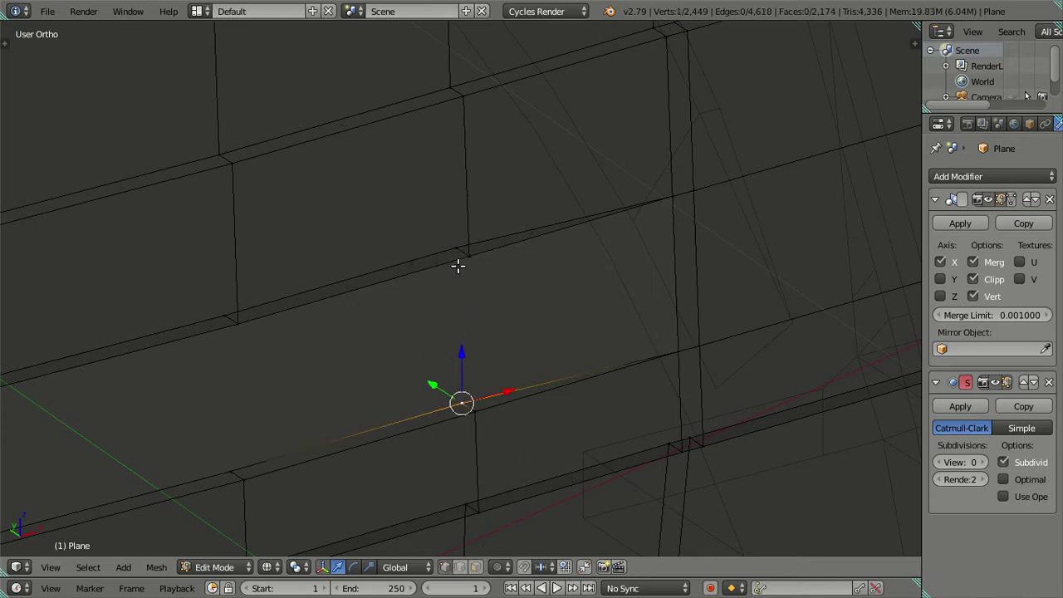
right_click(450, 239, "ctrl")
key("f")
key("a")
- Fill the next two side-wall gaps with new faces
mouse_move(465, 242)
middle_mouse_down()
mouse_move(510, 487)
mouse_move(511, 221)
mouse_move(502, 355)
mouse_move(523, 297)
mouse_move(454, 387)
middle_mouse_up()
right_click(454, 388)
right_click(684, 341, "ctrl")
key("f")
right_click(466, 205)
right_click(672, 156, "ctrl")
key("f")
key("a")
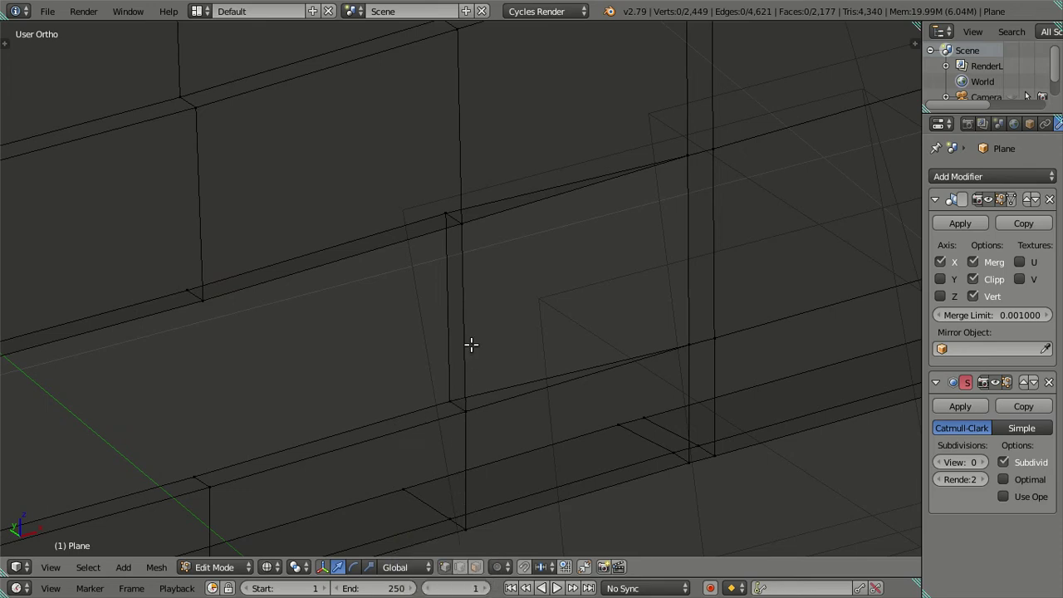
- Delete the unwanted thin face in the recess
key("ctrl+Tab")
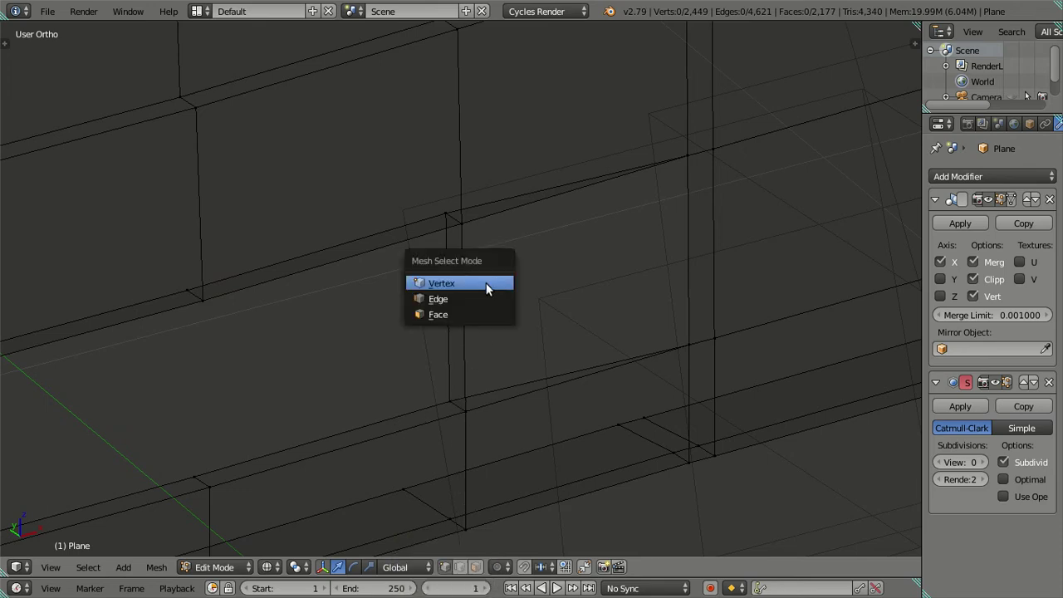
left_click(463, 309)
right_click(487, 307)
key("x")
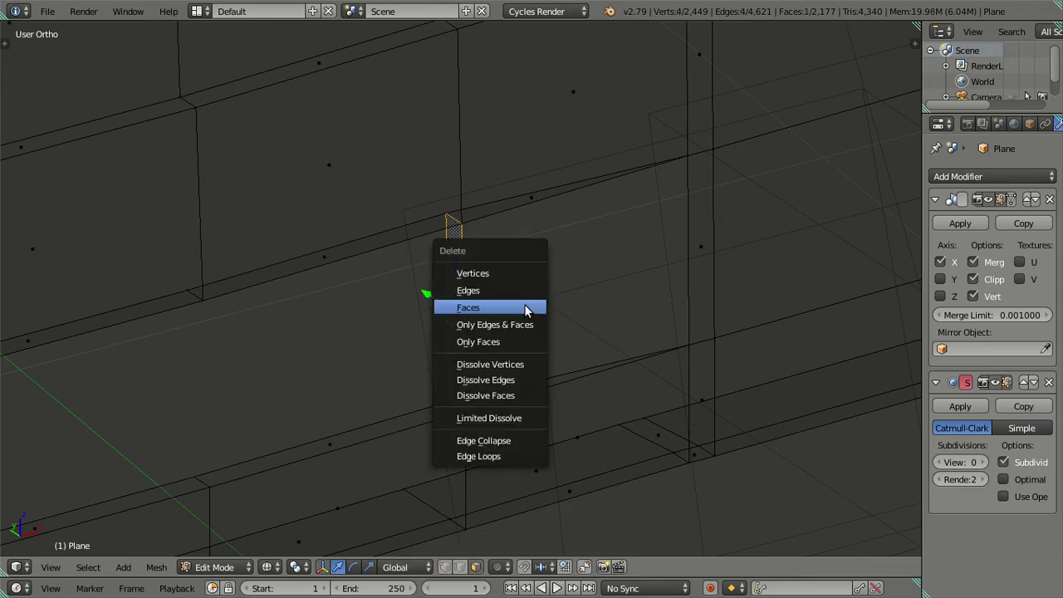
left_click(525, 306)
- Fill the remaining four-vertex gap, then check the closed edges in solid shading from the front view
key("ctrl+Tab")
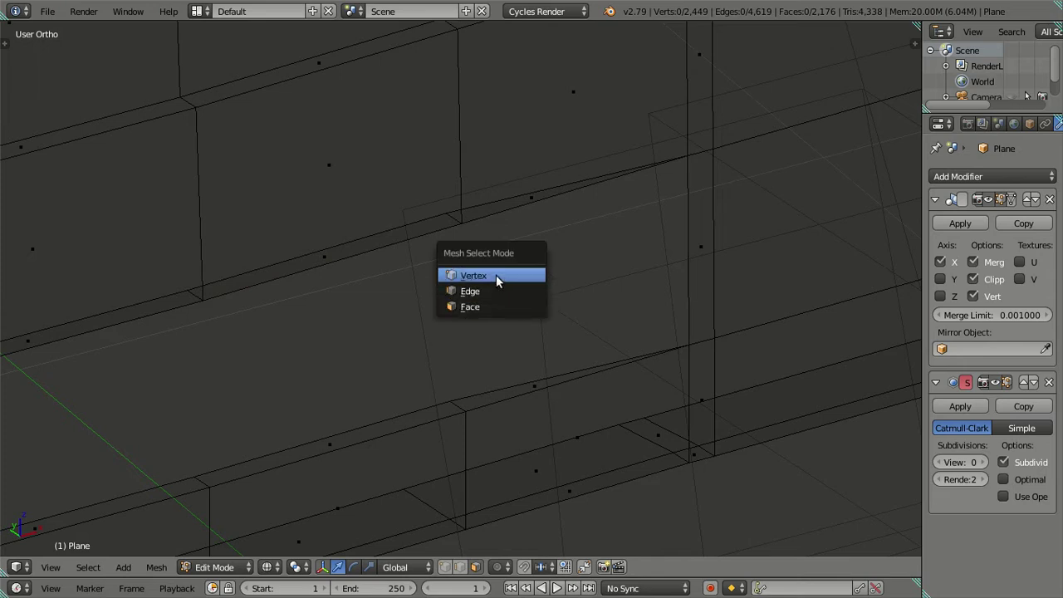
left_click(496, 275)
right_click(463, 400)
right_click(463, 384, "shift")
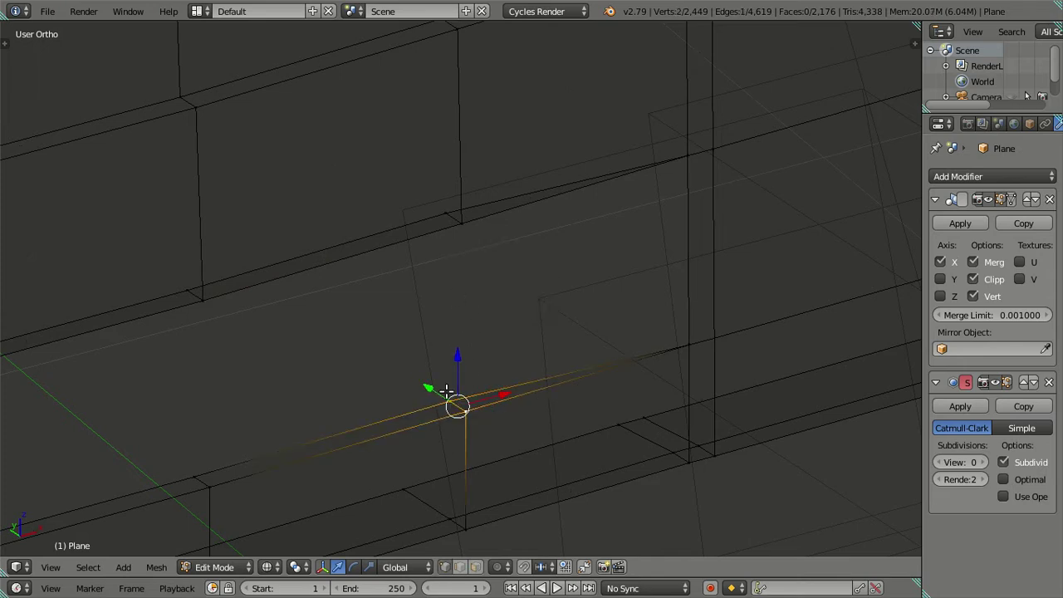
right_click(447, 205, "ctrl")
key("f")
key("a")
key("z")
mouse_move(520, 222)
middle_mouse_down()
mouse_move(587, 356)
mouse_move(626, 371)
mouse_move(563, 346)
mouse_move(473, 340)
mouse_move(461, 408)
mouse_move(482, 367)
mouse_move(541, 325)
mouse_move(562, 335)
mouse_move(629, 306)
mouse_move(605, 360)
middle_mouse_up()
key("KP_1")
- In wireframe, loop-cut a horizontal edge loop across the top grille slat below the UD TRUCKS lettering
key("z")
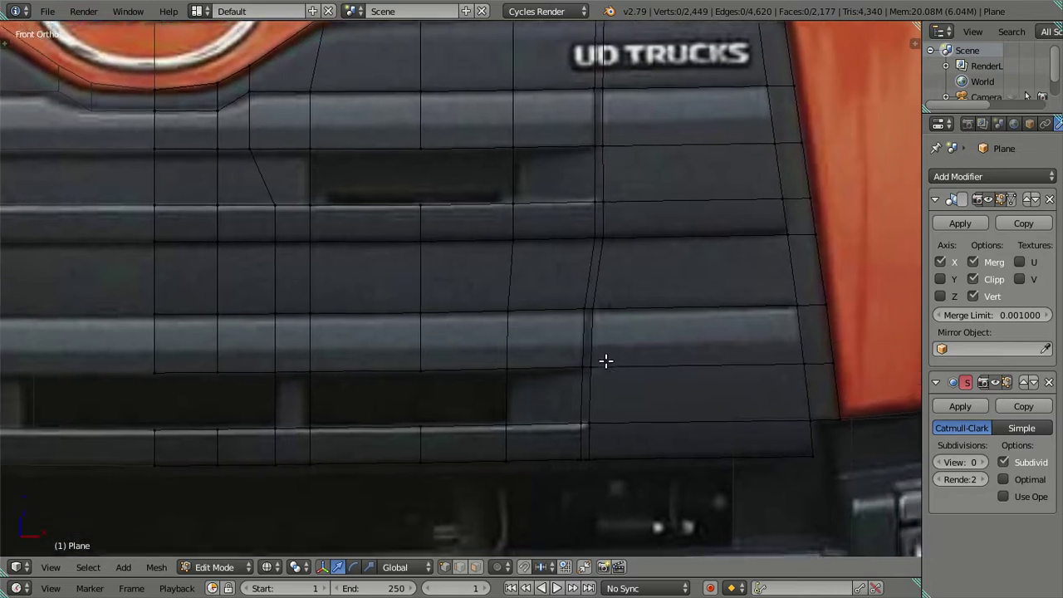
key("ctrl+r")
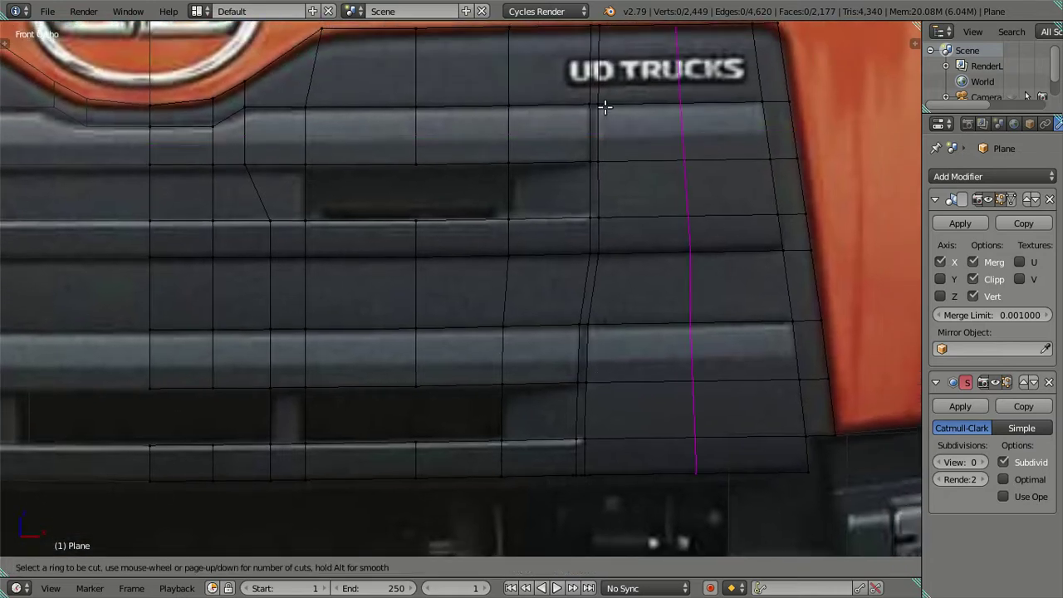
left_click(603, 124)
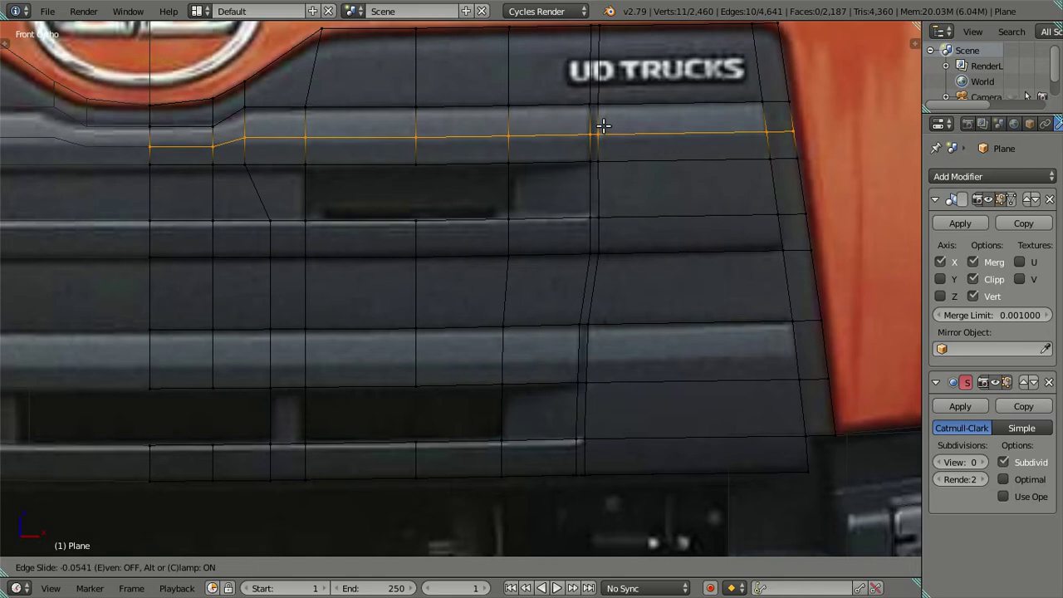
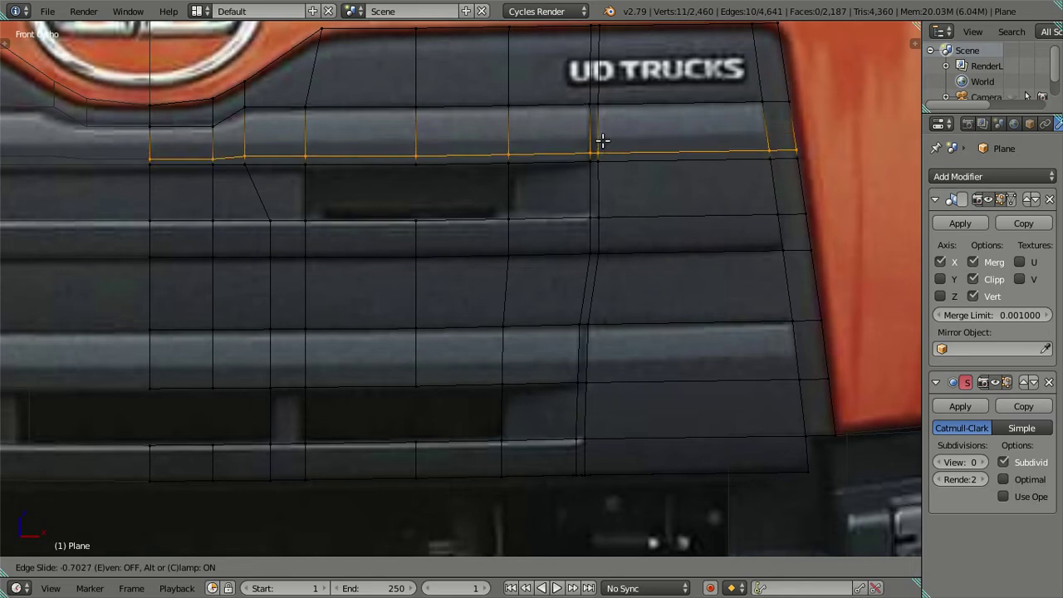
- Confirm the edge slide and lower the selected grille edges along Z onto the reference slat
left_click(599, 125)
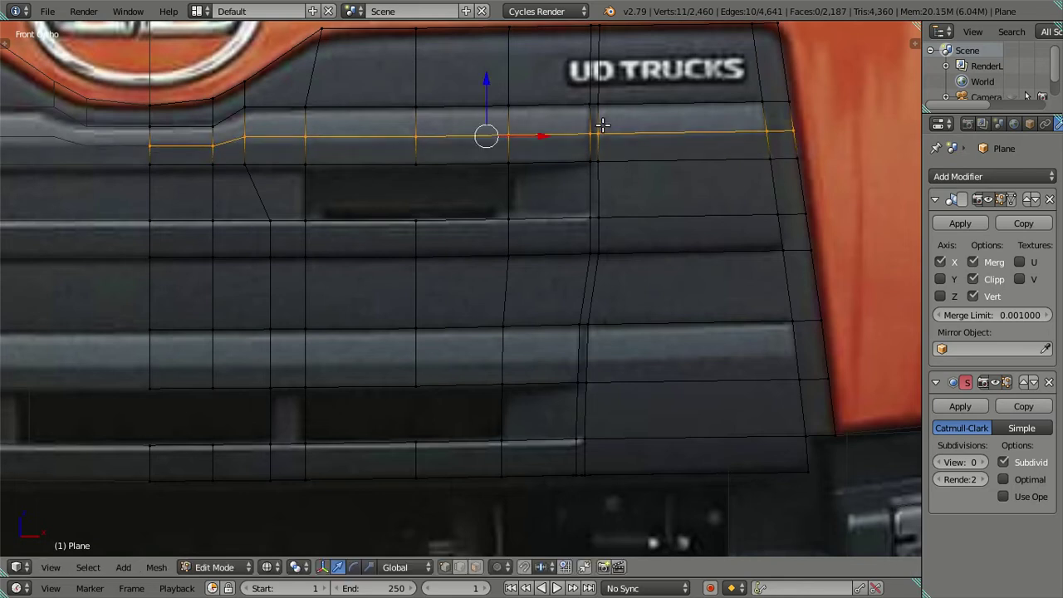
scroll(487, 199, "up", 2)
scroll(422, 269, "up", 2)
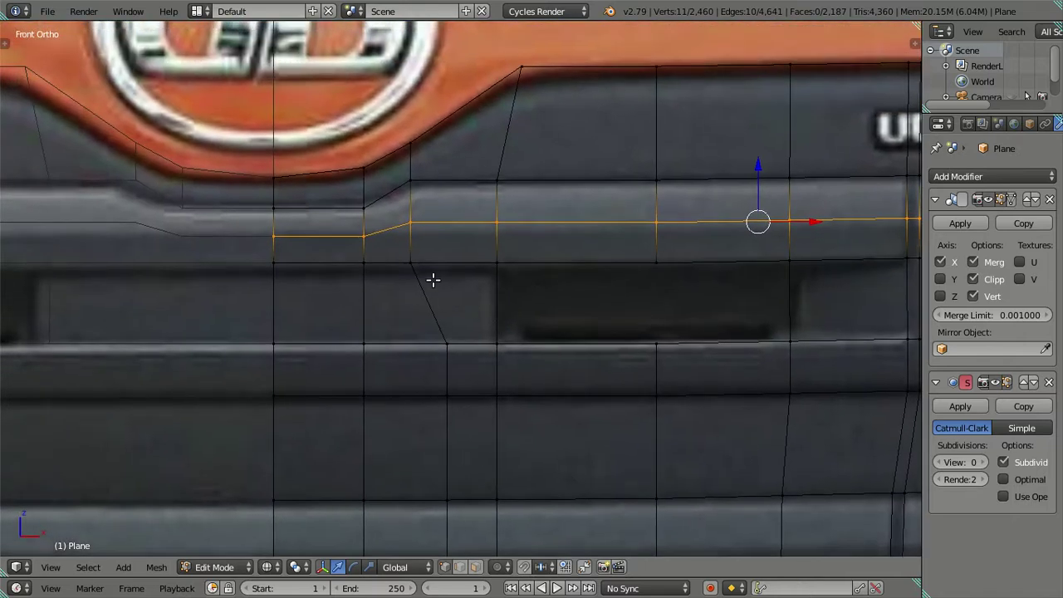
right_click(328, 236)
right_click(310, 240, "shift")
right_click(410, 223)
middle_click_drag(564, 233, 471, 271, "shift")
right_click(697, 259, "ctrl")
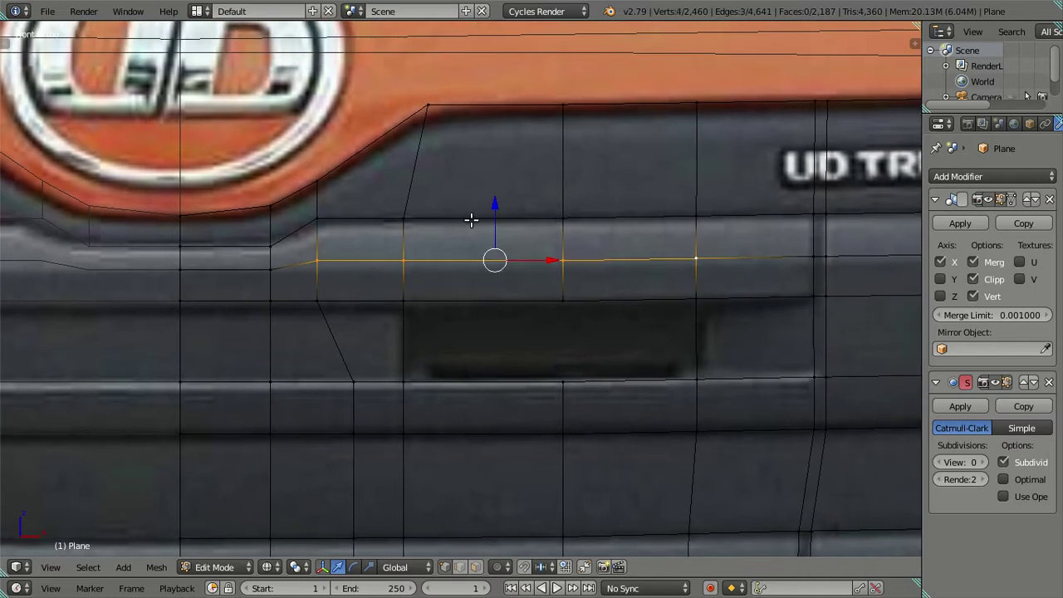
key("g")
key("z")
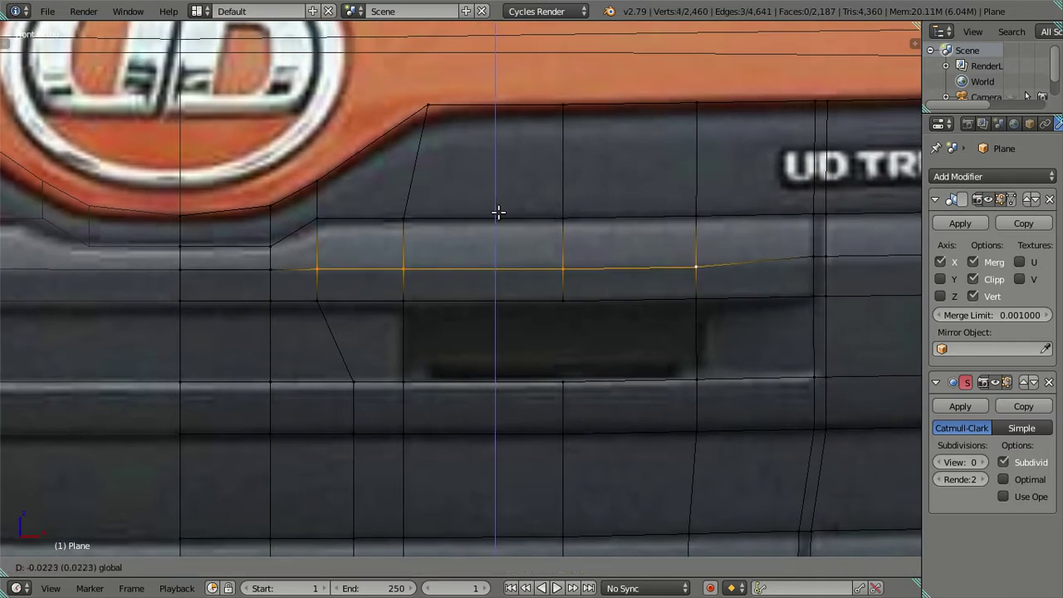
left_click(499, 213)
- Select one slat edge further along and nudge it down onto the slat line
middle_click_drag(689, 261, 522, 292, "shift")
right_click(565, 286)
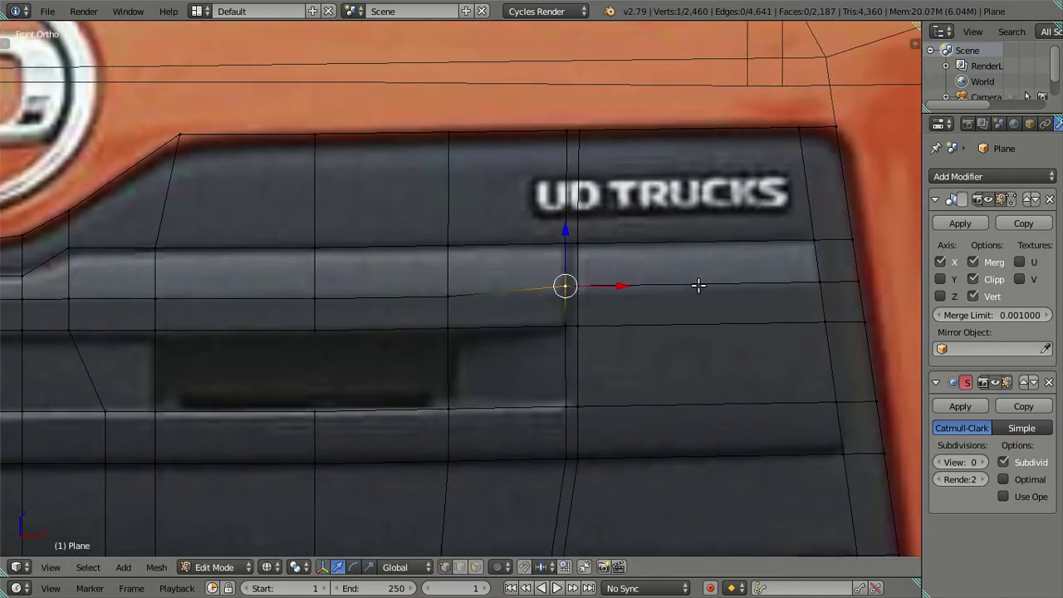
middle_click_drag(699, 285, 622, 290, "shift")
right_click(732, 289, "ctrl")
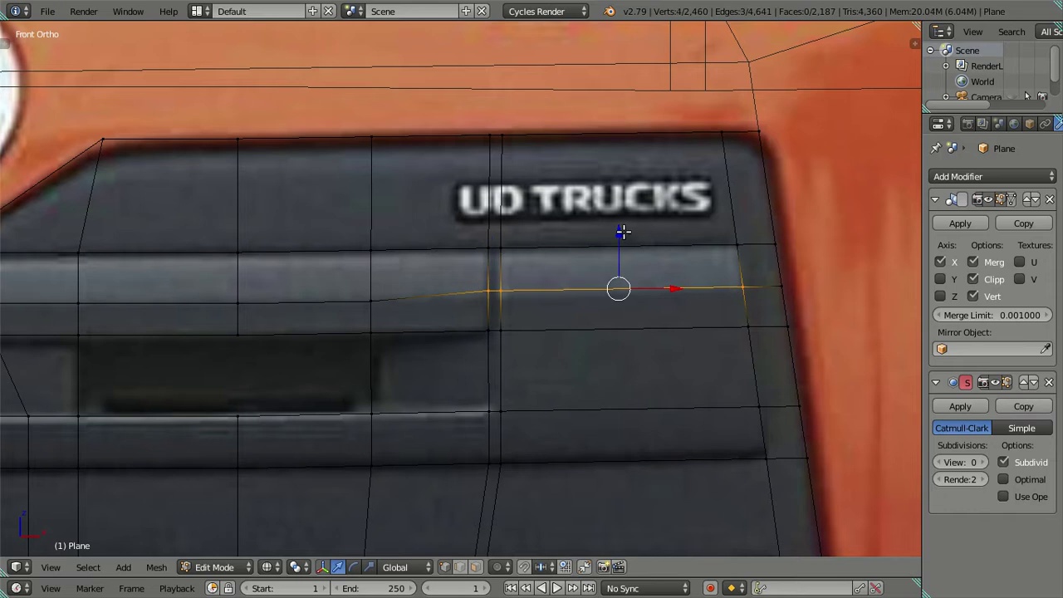
right_click(738, 290)
right_click(490, 290)
right_click(501, 289, "shift")
left_click_drag(494, 239, 497, 244)
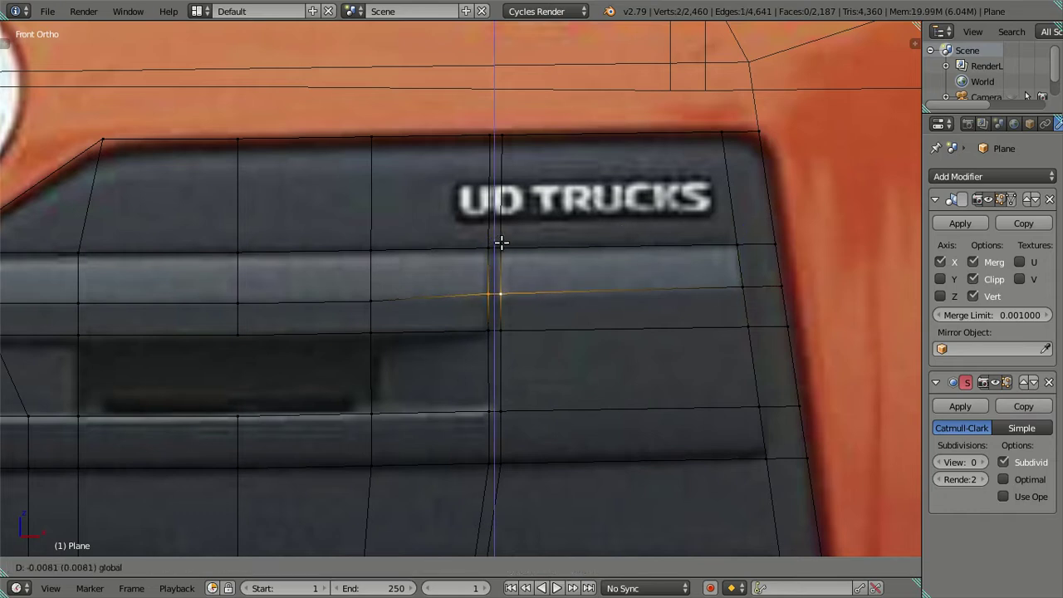
- Raise the left-hand vertex and edge slightly to align with the reference slat
right_click(371, 302)
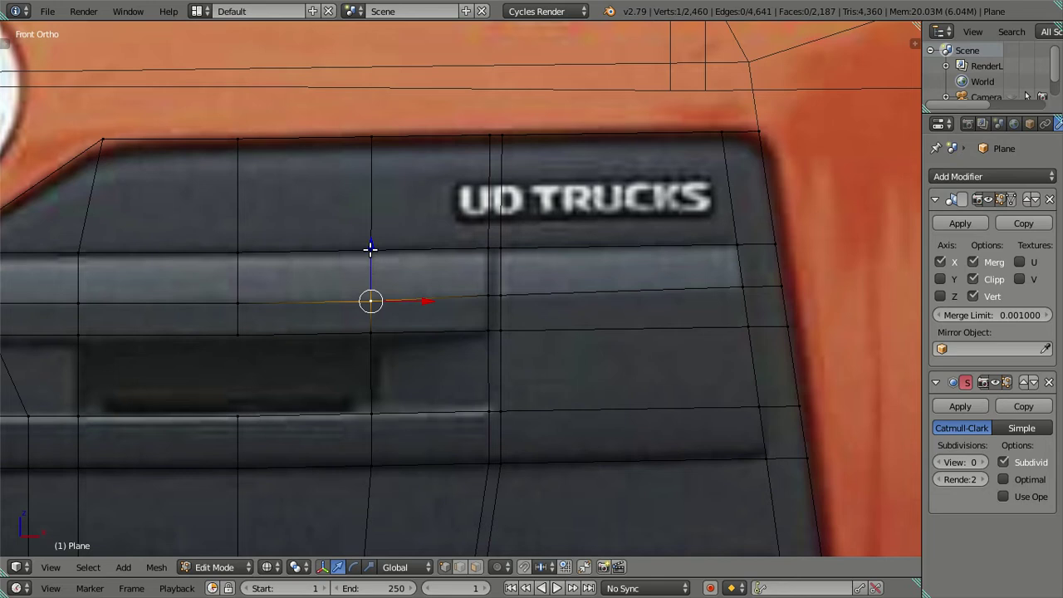
left_click_drag(370, 247, 370, 245)
left_click(371, 245)
right_click(239, 303, "shift")
scroll(340, 295, "up", 6, "ctrl")
right_click(410, 310)
right_click(277, 301, "shift")
left_click_drag(350, 253, 350, 252)
left_click(350, 252)
key("a")
- Loop-cut a new edge loop across the lower grille bar and check it in solid shading
scroll(368, 271, "down", 3)
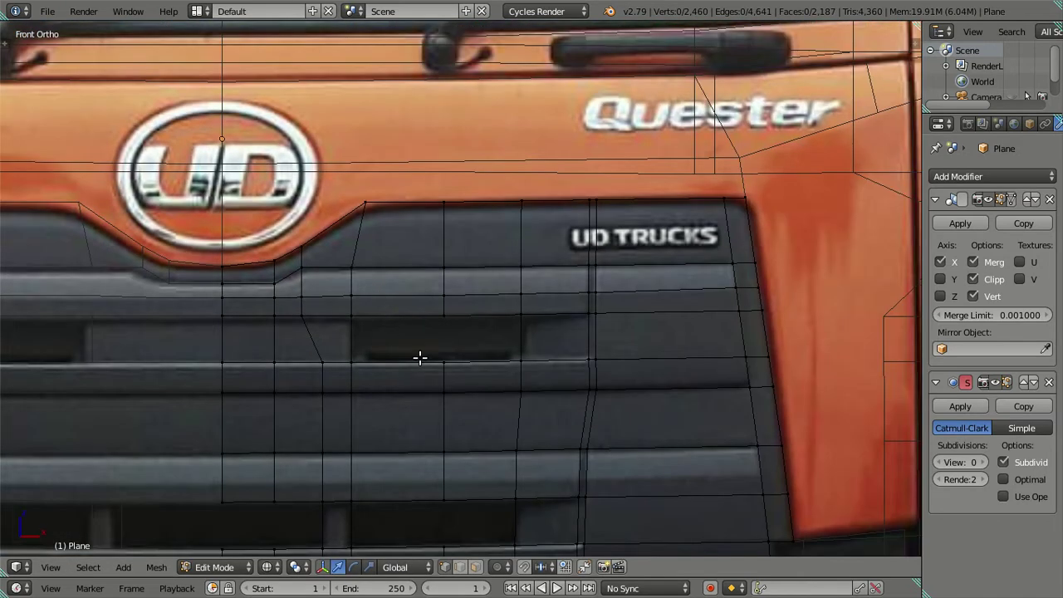
scroll(423, 377, "down", 3, "shift")
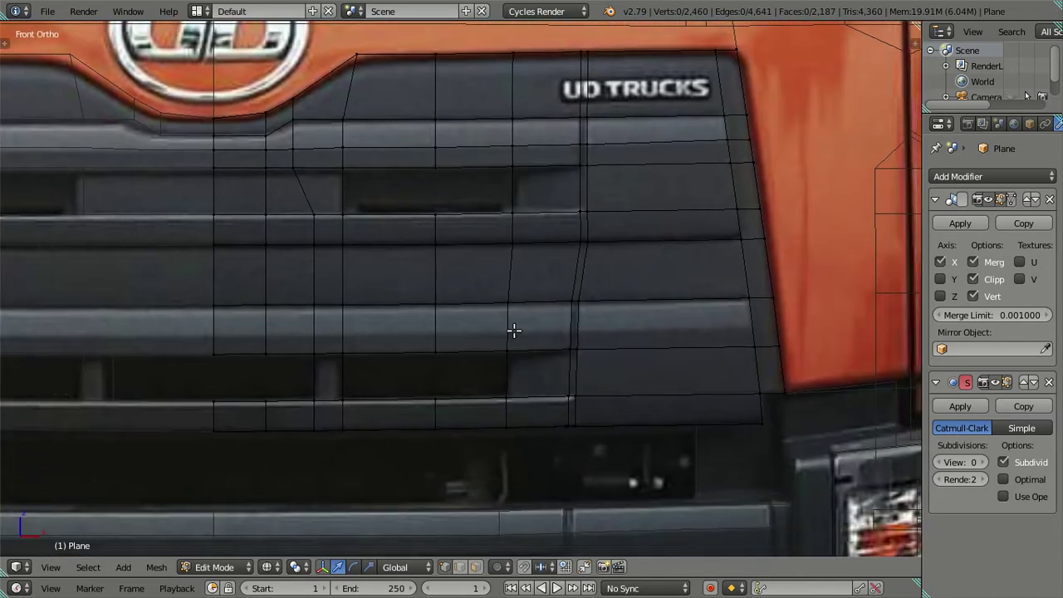
key("ctrl+r")
left_click(581, 329)
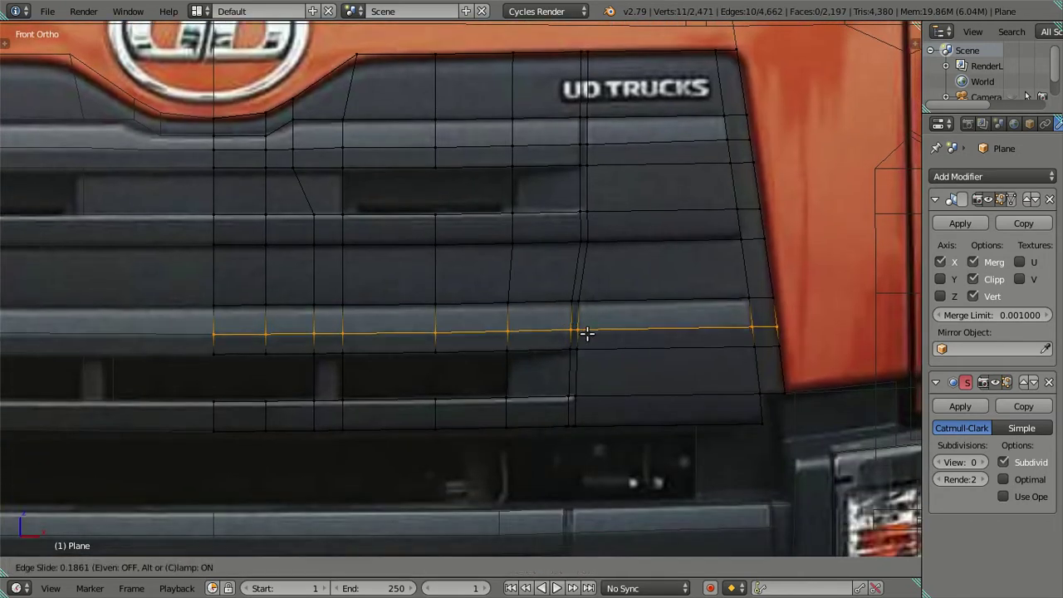
left_click(587, 333)
key("a")
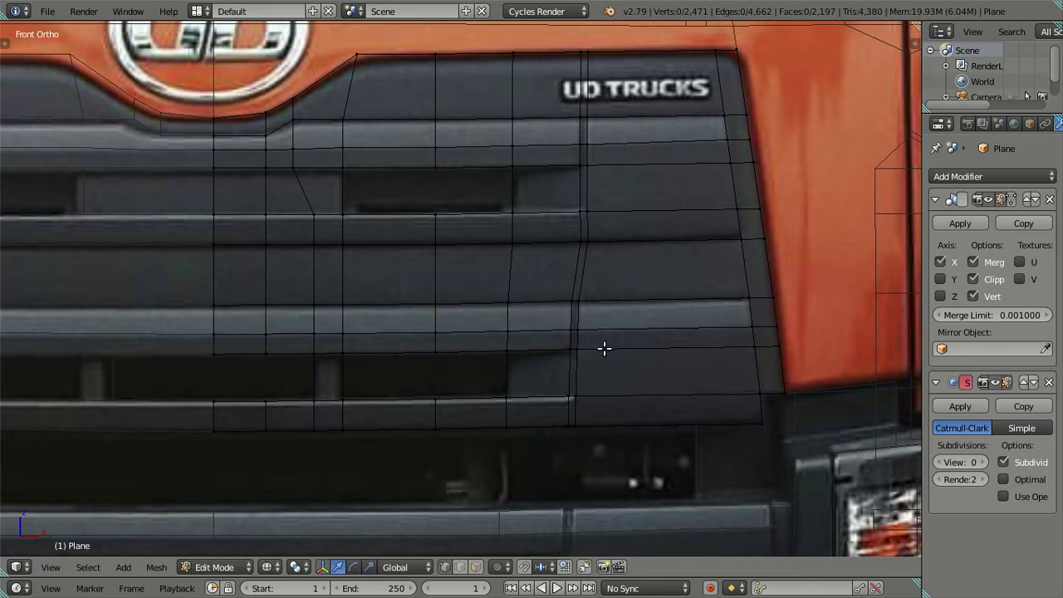
key("z")
key("z")
mouse_move(587, 353)
middle_mouse_down()
mouse_move(468, 373)
mouse_move(457, 349)
mouse_move(427, 384)
mouse_move(397, 382)
mouse_move(428, 325)
mouse_move(441, 348)
middle_mouse_up()
key("z")
- Select the grille bar edges and shift them slightly in depth
left_click(495, 422)
left_click(274, 130, "alt")
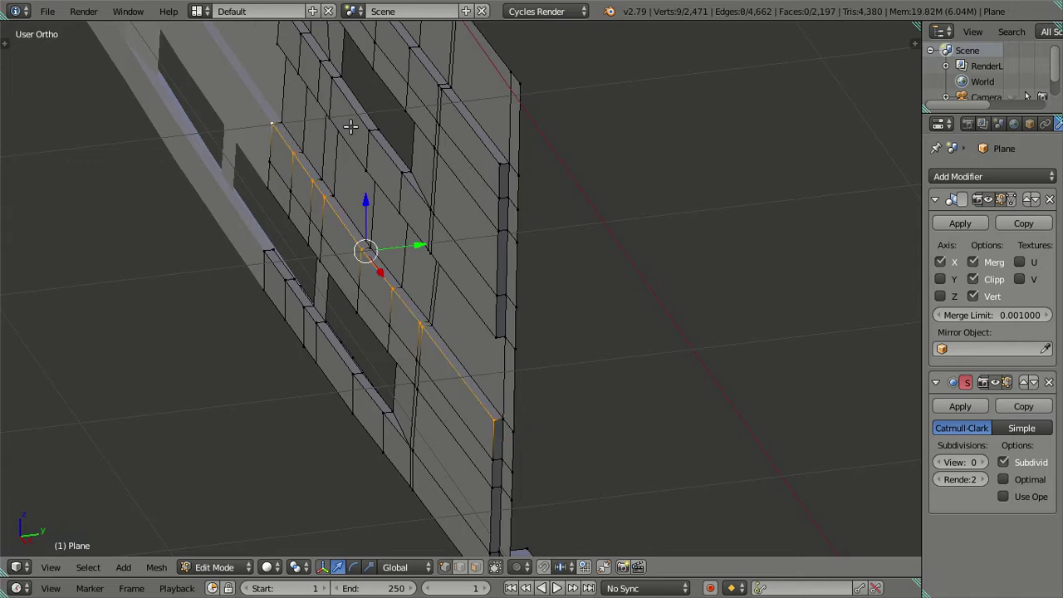
middle_click_drag(351, 125, 384, 298)
left_click(512, 317, "shift")
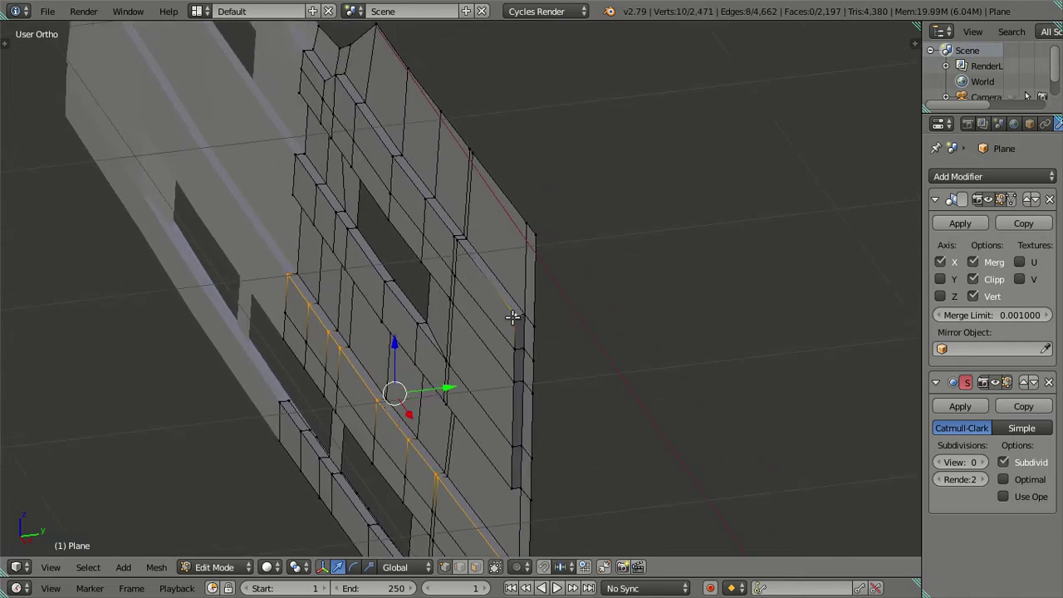
left_click(304, 53, "ctrl")
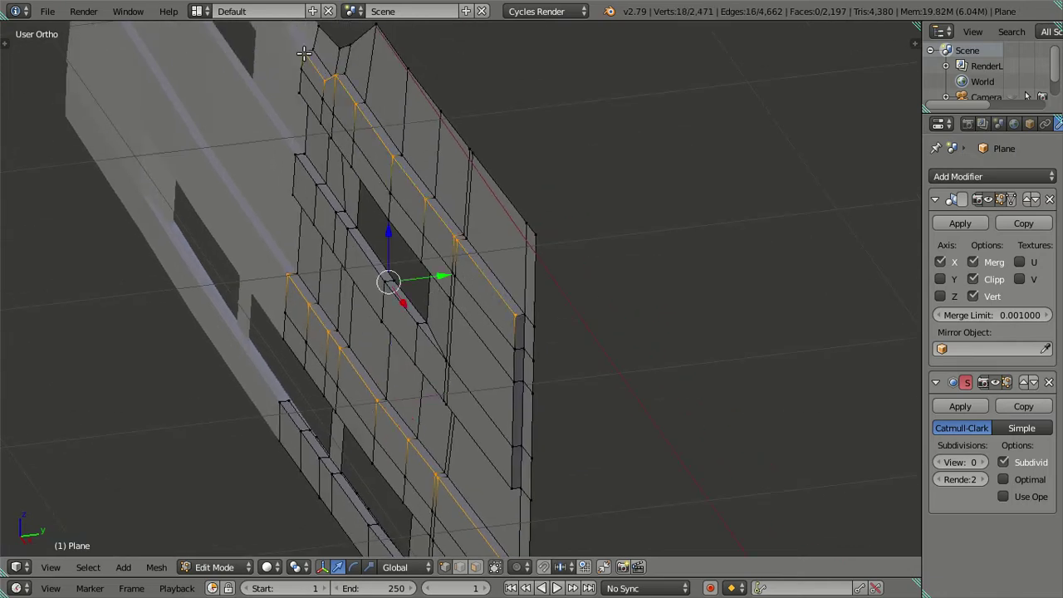
left_click_drag(438, 275, 441, 276)
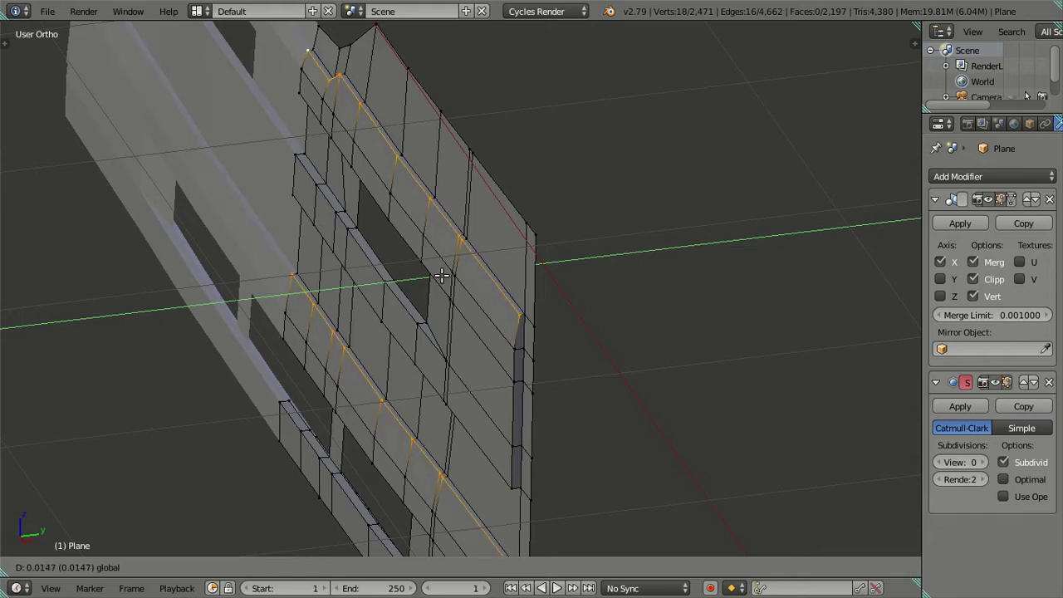
left_click(441, 276)
- In edge mode, cut four edge loops along the upper grille bar and dissolve the extras
scroll(435, 286, "up", 3)
scroll(434, 287, "up", 3)
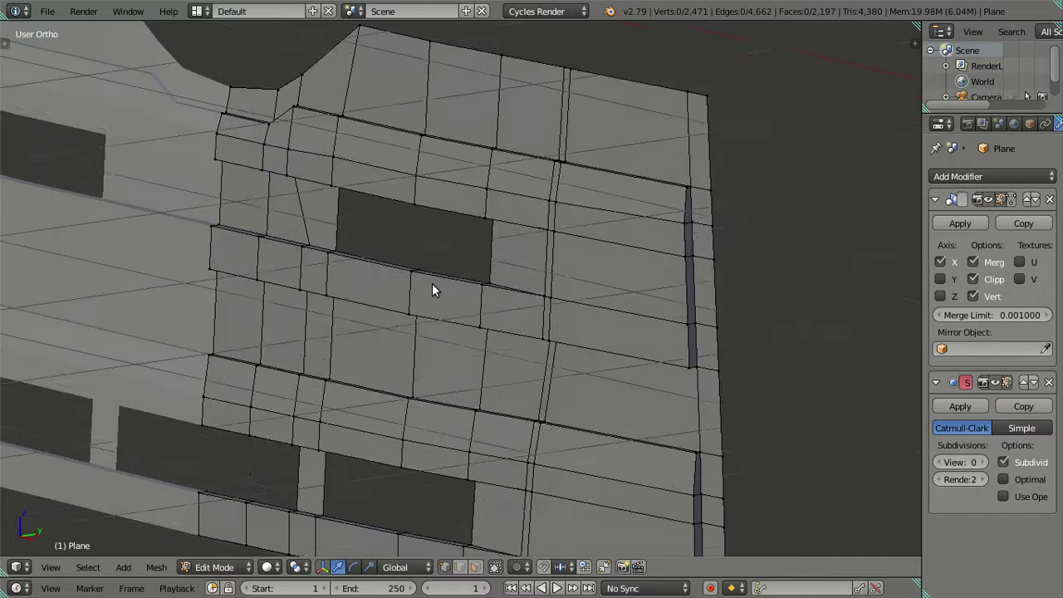
key("Tab")
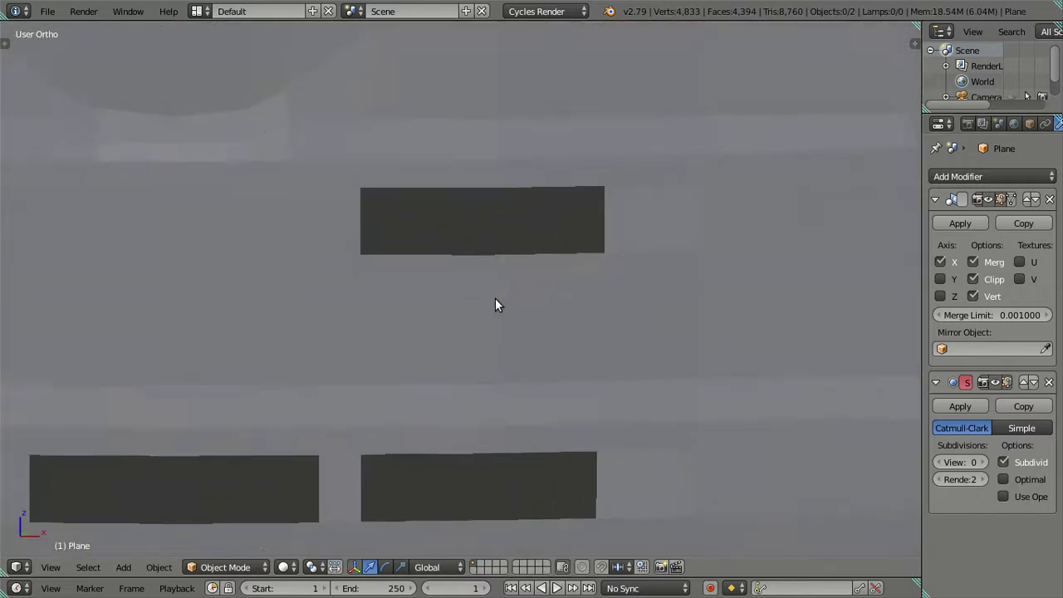
key("Tab")
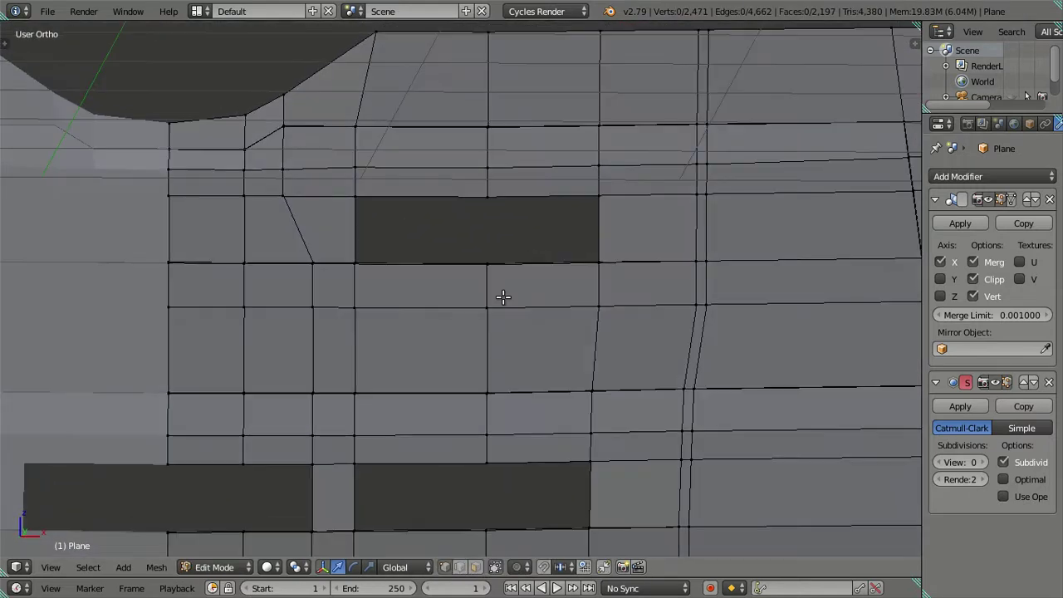
key("ctrl+Tab")
left_click(495, 302)
mouse_move(570, 288)
middle_mouse_down()
mouse_move(629, 218)
mouse_move(554, 257)
mouse_move(580, 234)
middle_mouse_up()
key("ctrl+r")
key("4")
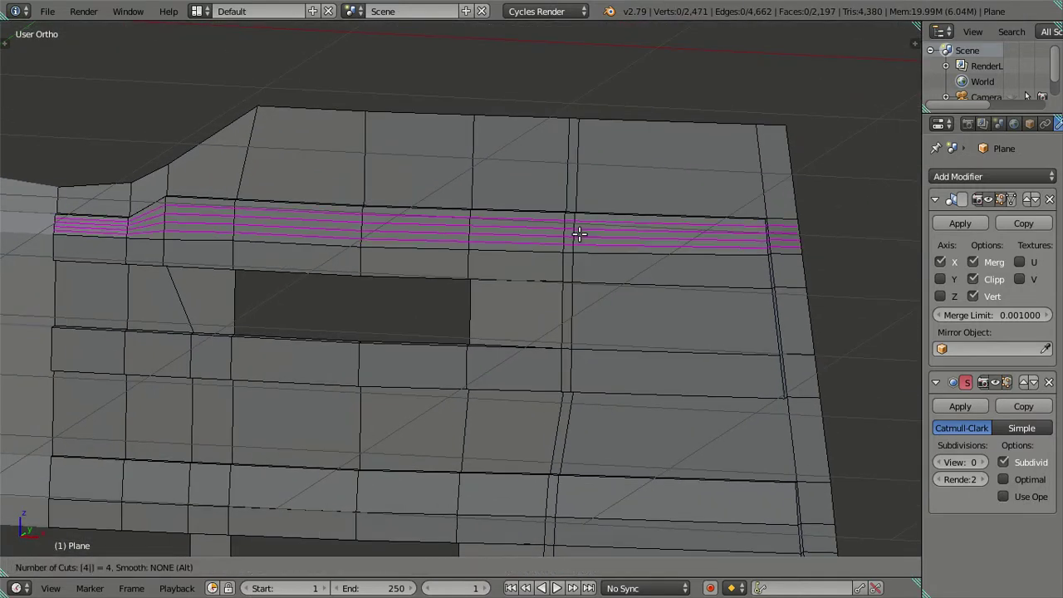
left_click(579, 235)
right_click(579, 234)
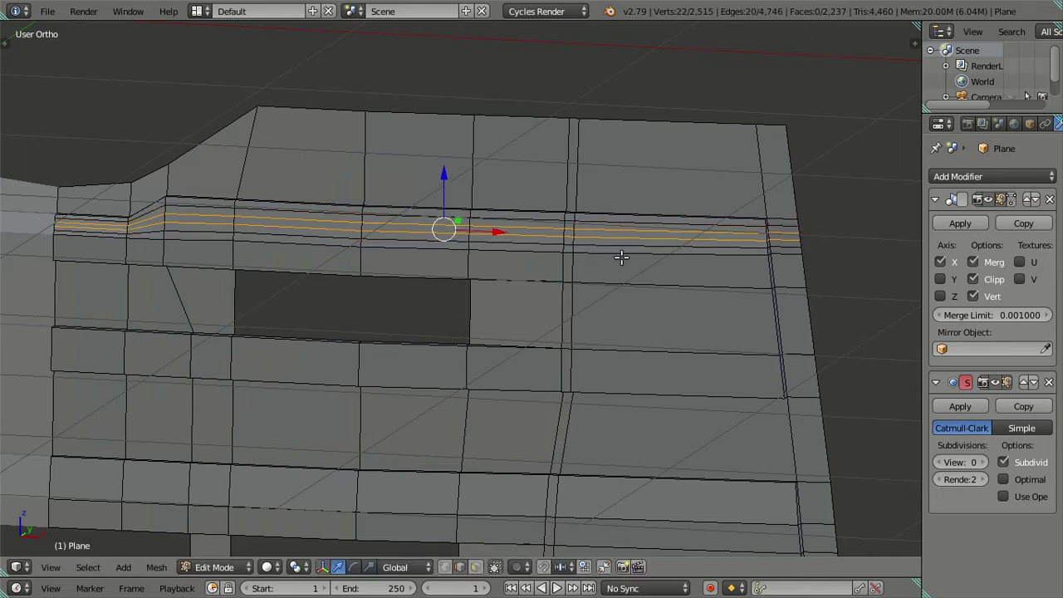
key("x")
left_click(612, 333)
- Add three support loops along the lower grille bar and dissolve the unneeded edges
middle_click_drag(543, 387, 577, 356)
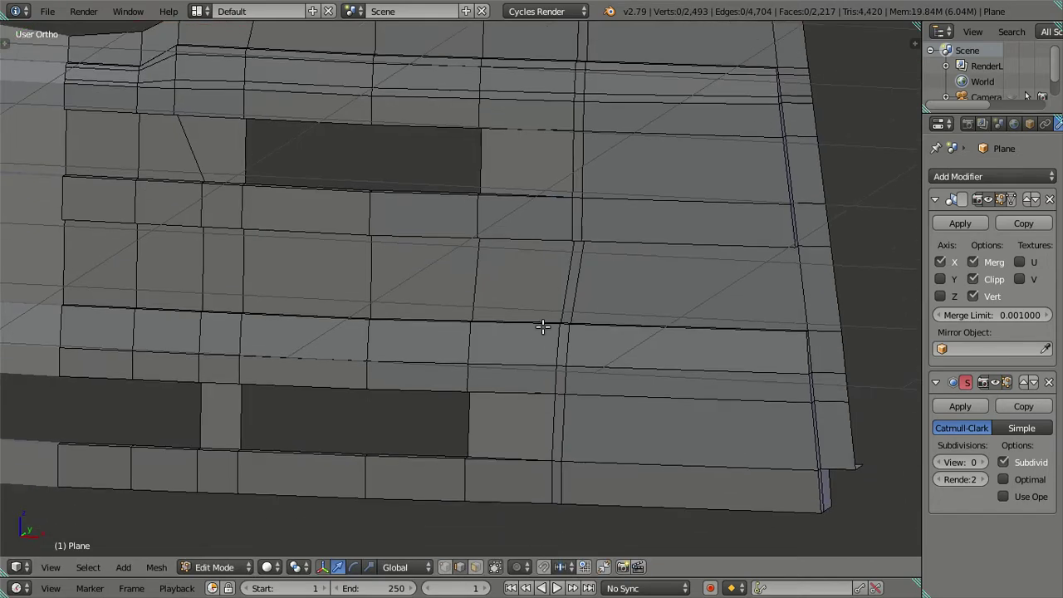
key("ctrl+r")
key("Escape")
key("ctrl+r")
scroll(561, 343, "up", 2)
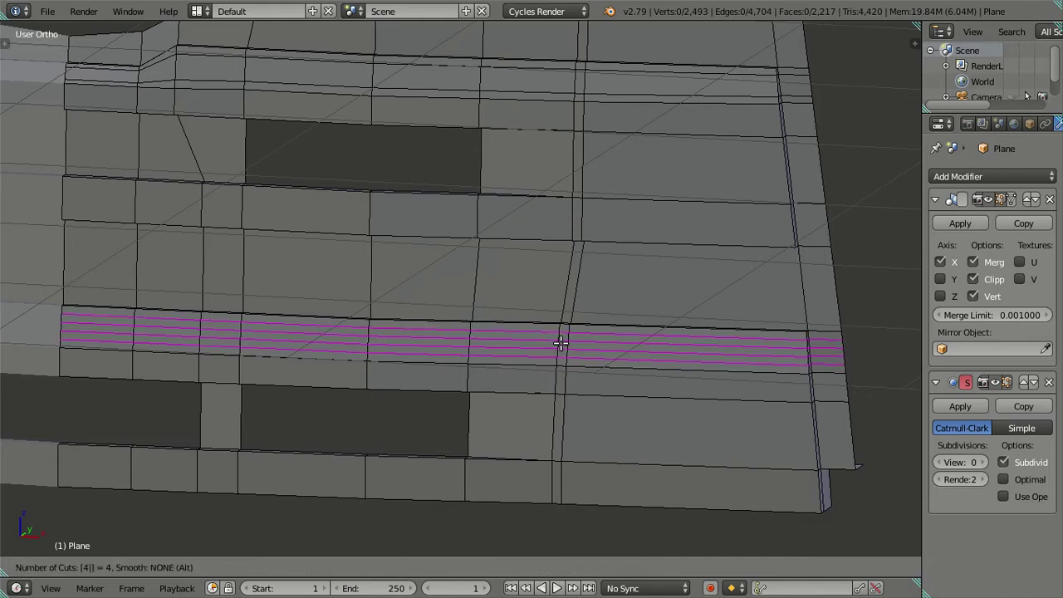
left_click(558, 342)
right_click(544, 340)
key("x")
left_click(623, 349)
scroll(615, 347, "down", 3)
- Preview the grille at viewport subdivision level 2, then set it back to 0
key("Tab")
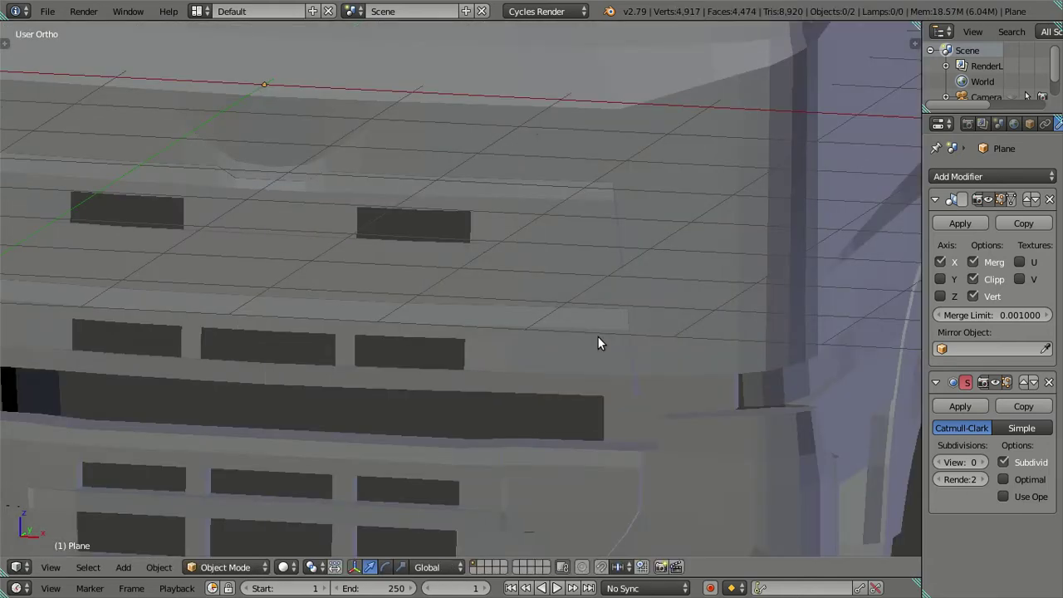
mouse_move(599, 343)
middle_mouse_down()
mouse_move(634, 316)
mouse_move(706, 308)
mouse_move(642, 319)
middle_mouse_up()
left_click(984, 462)
left_click(984, 462)
key("KP_1")
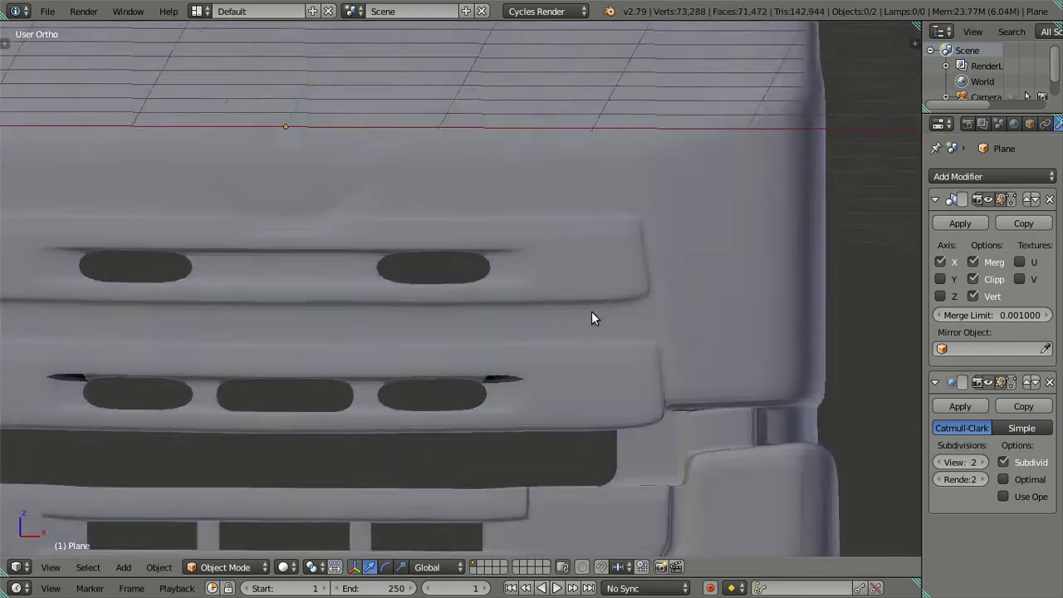
left_click(946, 463)
left_click(945, 463)
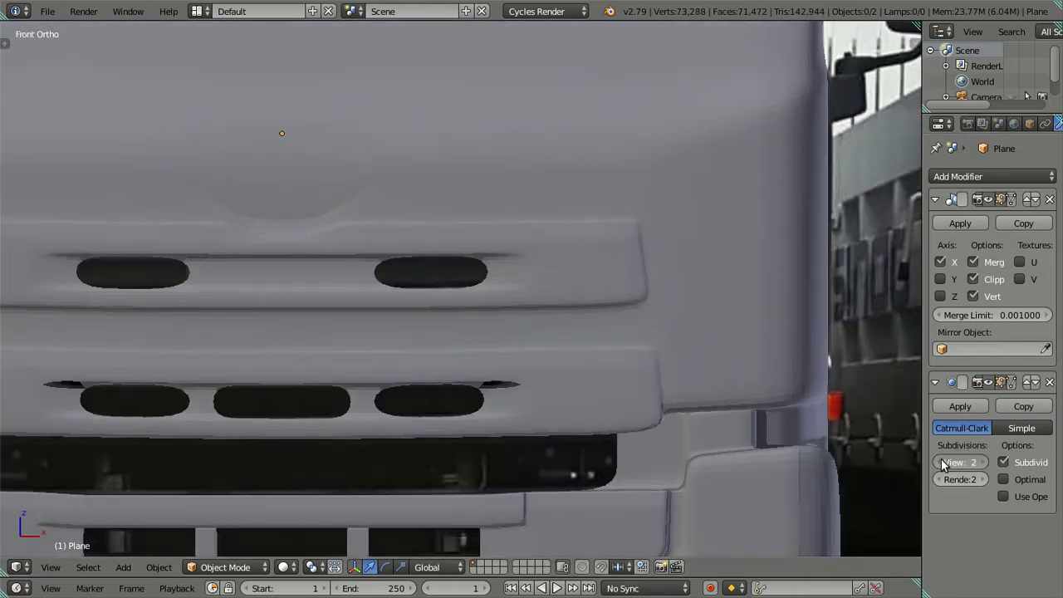
key("z")
scroll(619, 354, "up", 2)
key("Tab")
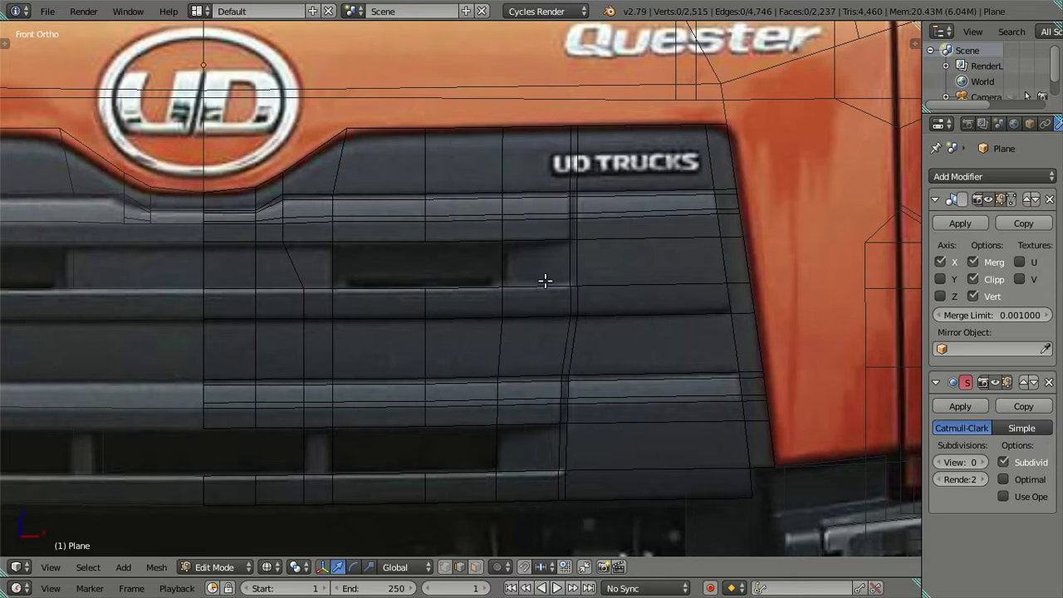
- In solid shading, try four vertical loop cuts in the grille's upper bar, then dissolve them
key("z")
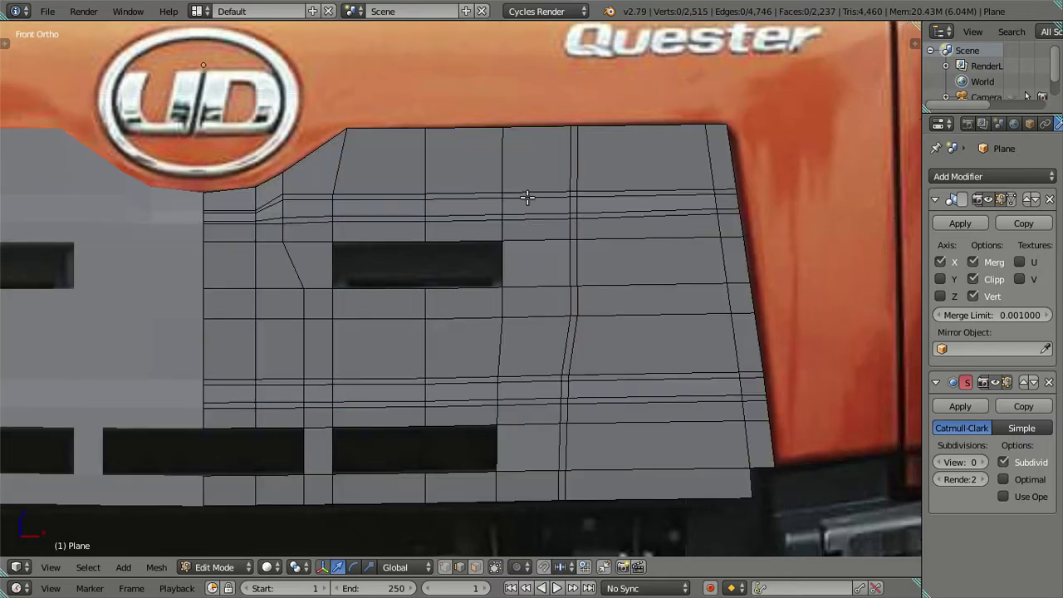
key("ctrl+r")
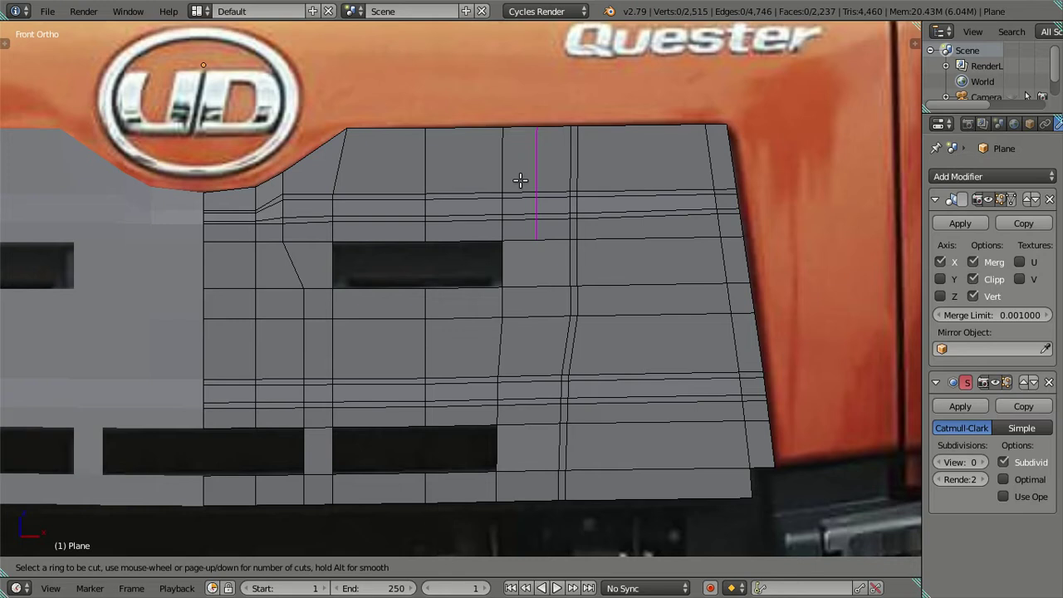
scroll(528, 183, "up", 3)
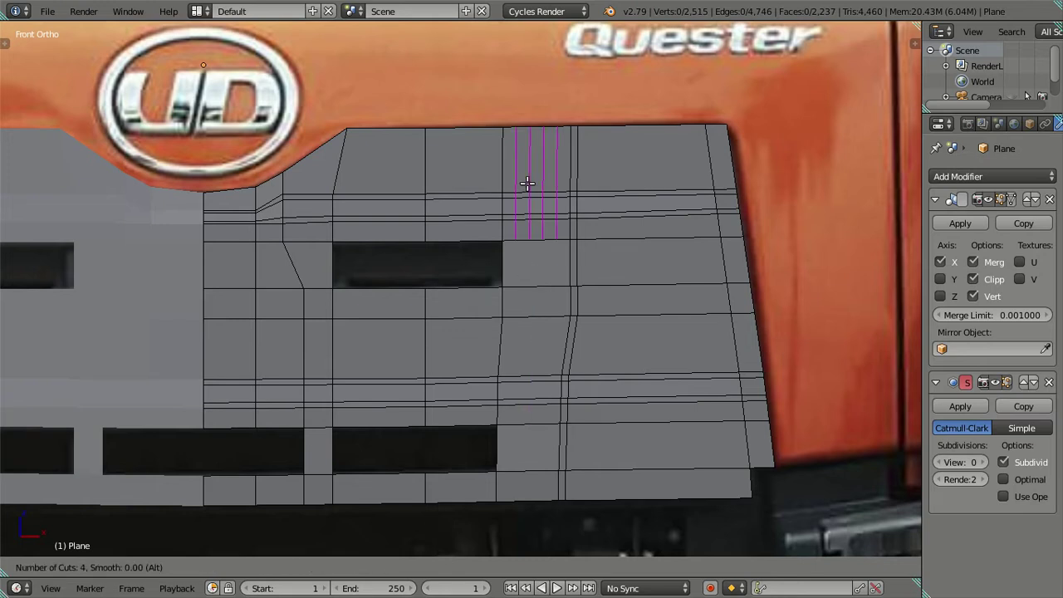
left_click(528, 184)
right_click(528, 184)
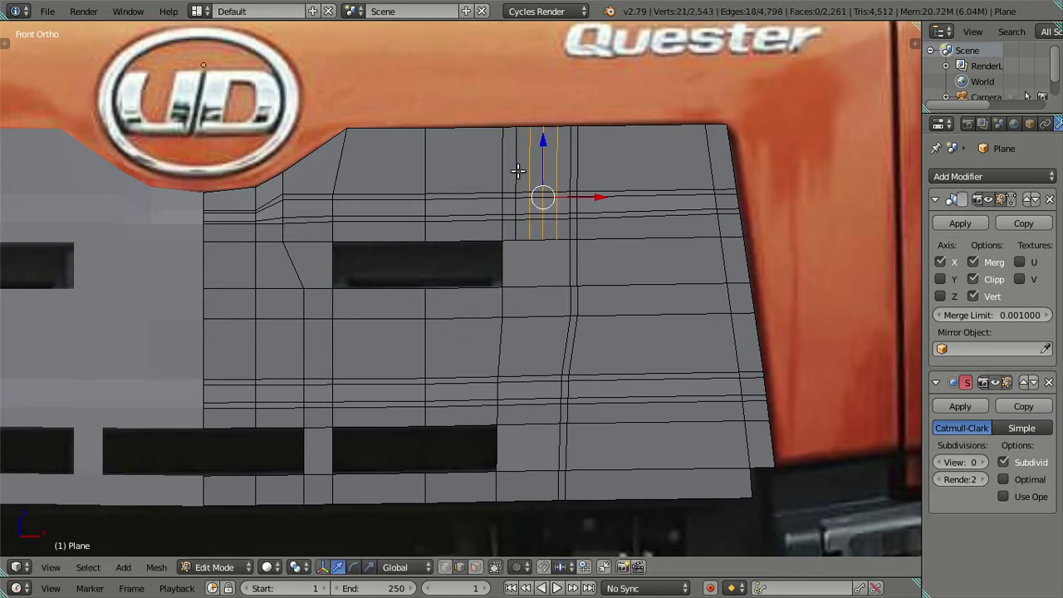
key("x")
left_click(581, 221)
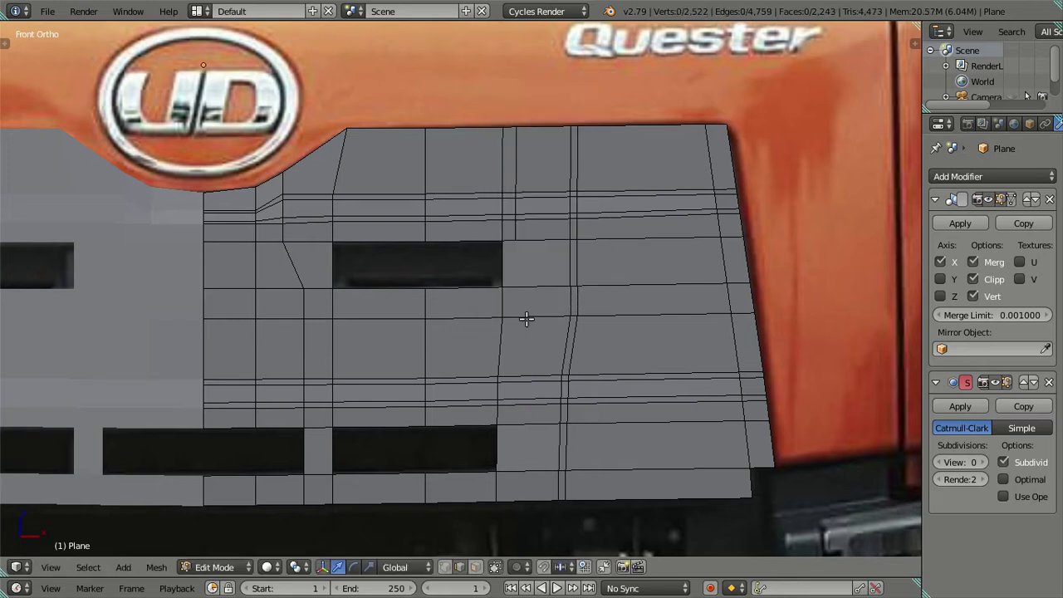
- Try a three-cut loop across the middle face row and dissolve it
key("ctrl+r")
scroll(527, 319, "up", 2)
left_click(526, 319)
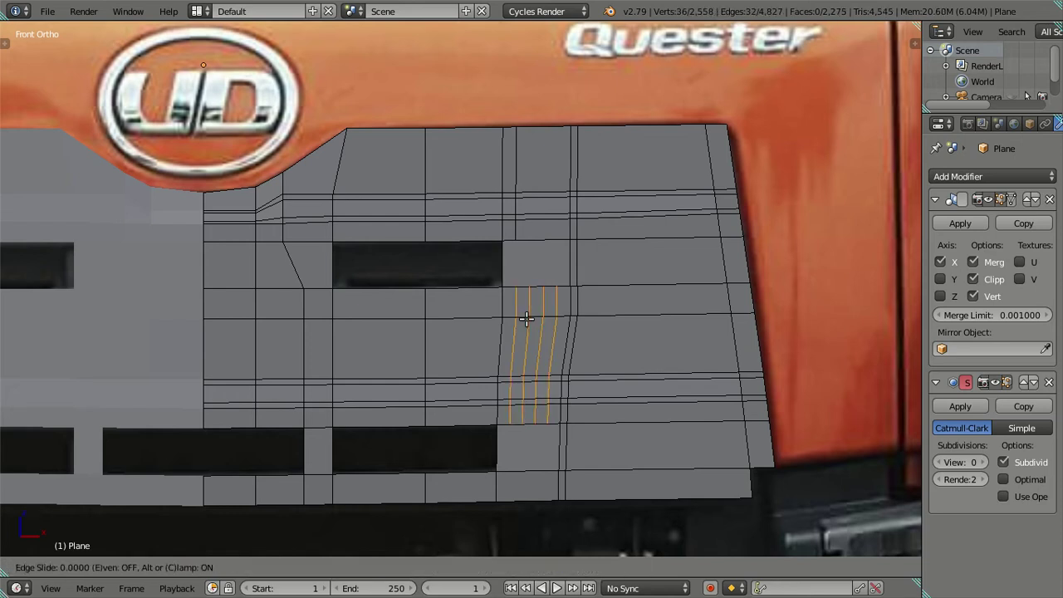
right_click(540, 354)
key("x")
left_click(545, 360)
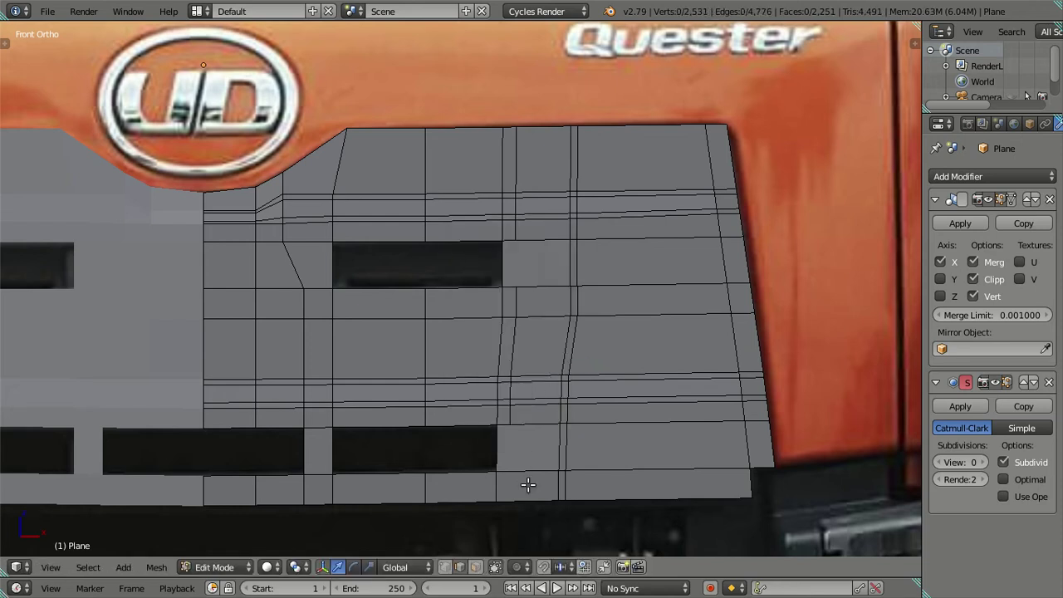
- Try four vertical loop cuts in the bottom strip and dissolve them
key("ctrl+r")
scroll(526, 480, "up", 1)
left_click(526, 480)
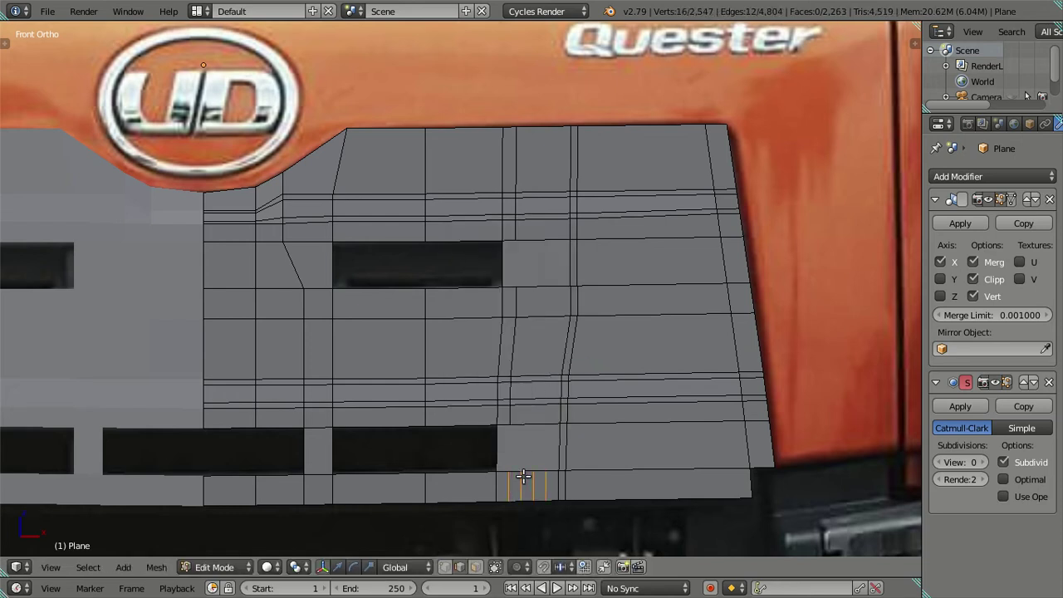
key("x")
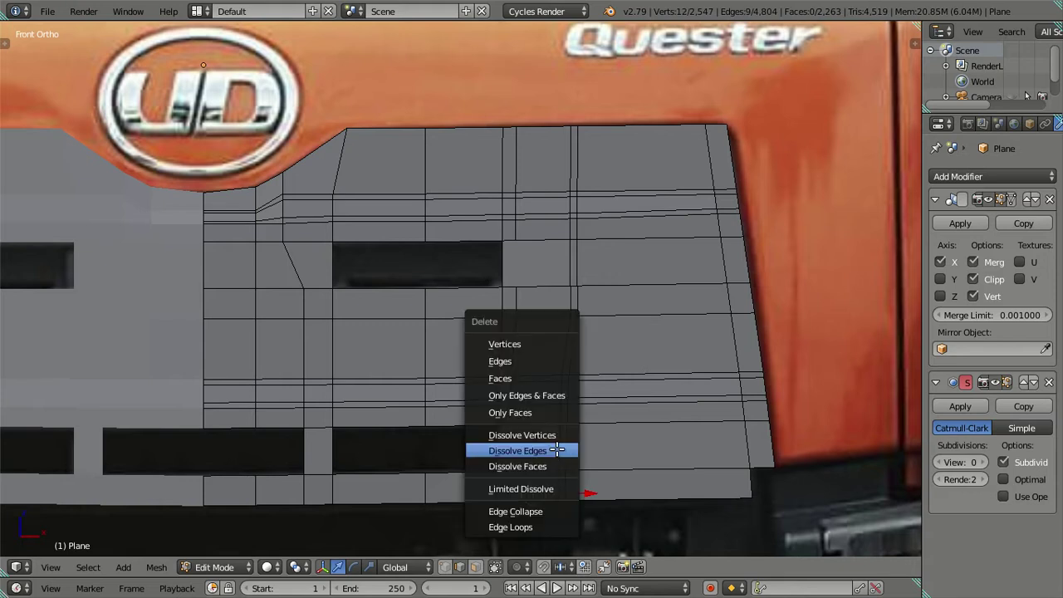
left_click(557, 449)
- Test four-cut loops beside the lower slot and beside the upper slot, dissolving both
key("ctrl+r")
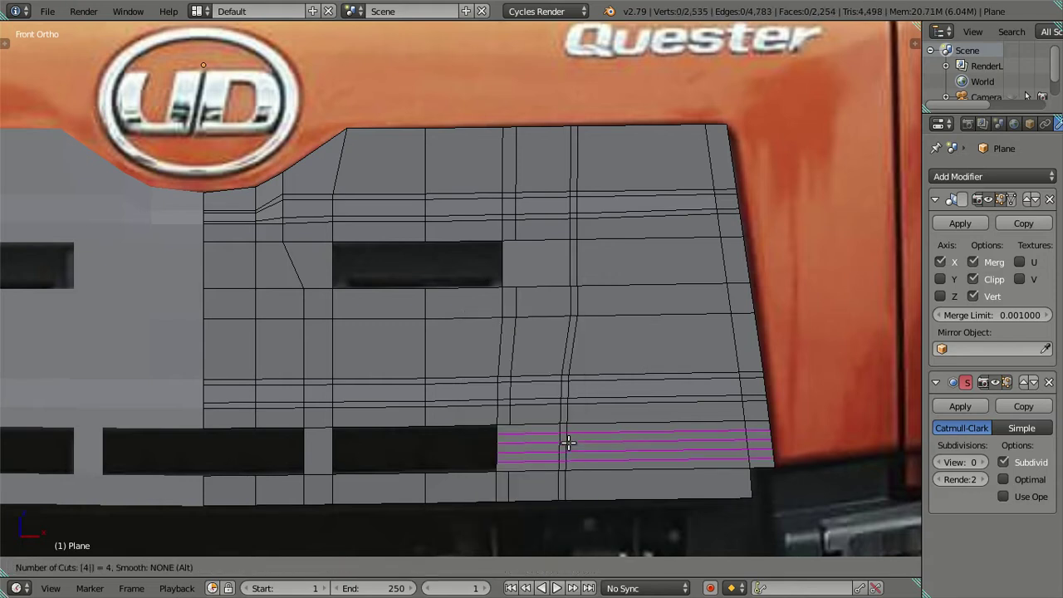
left_click(568, 443)
key("x")
left_click(565, 451)
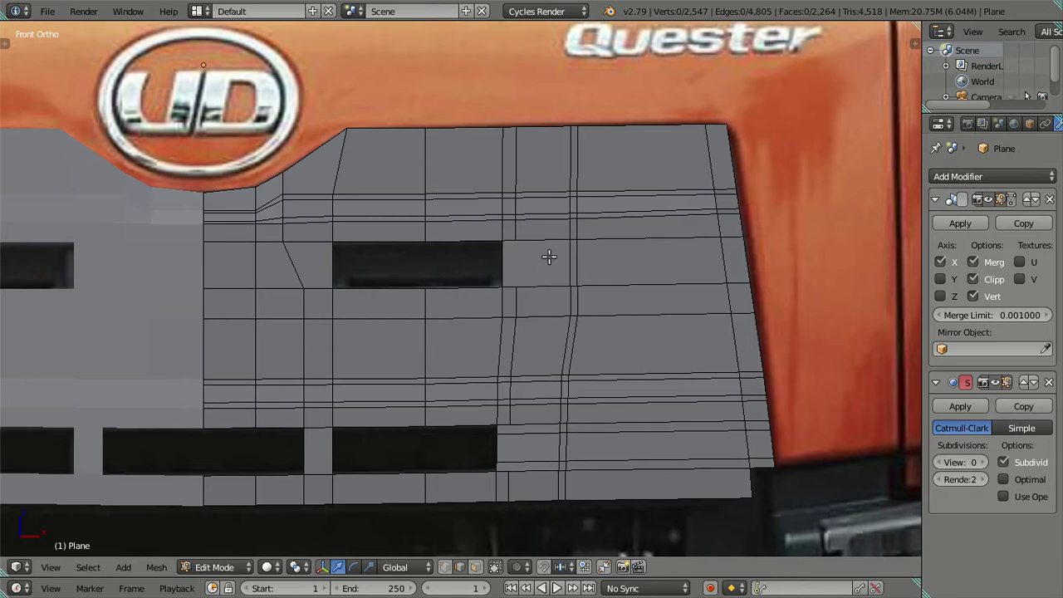
key("ctrl+r")
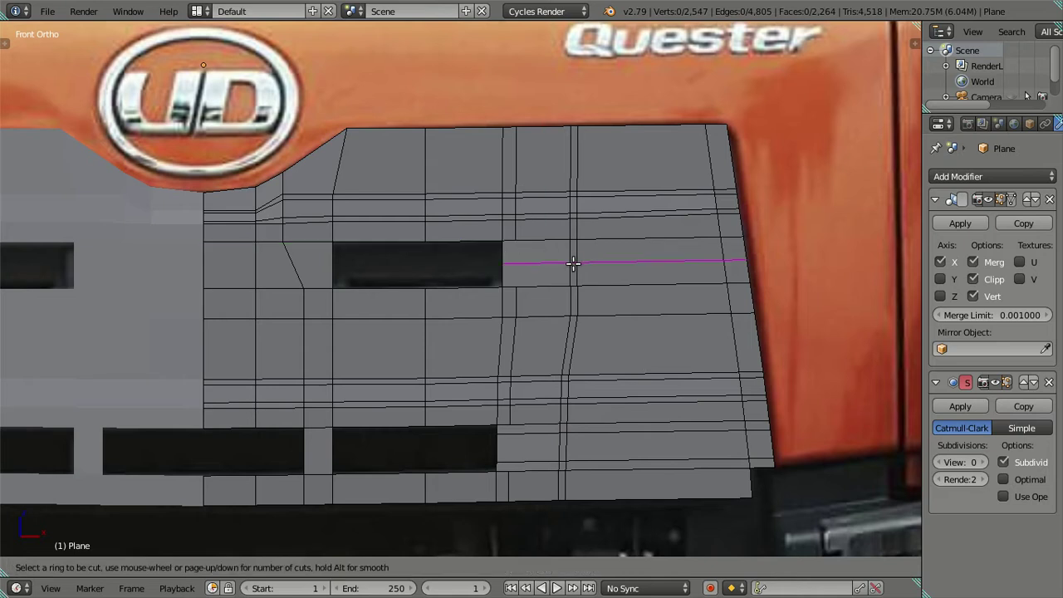
scroll(574, 263, "up", 3)
left_click(574, 263)
right_click(573, 263)
key("x")
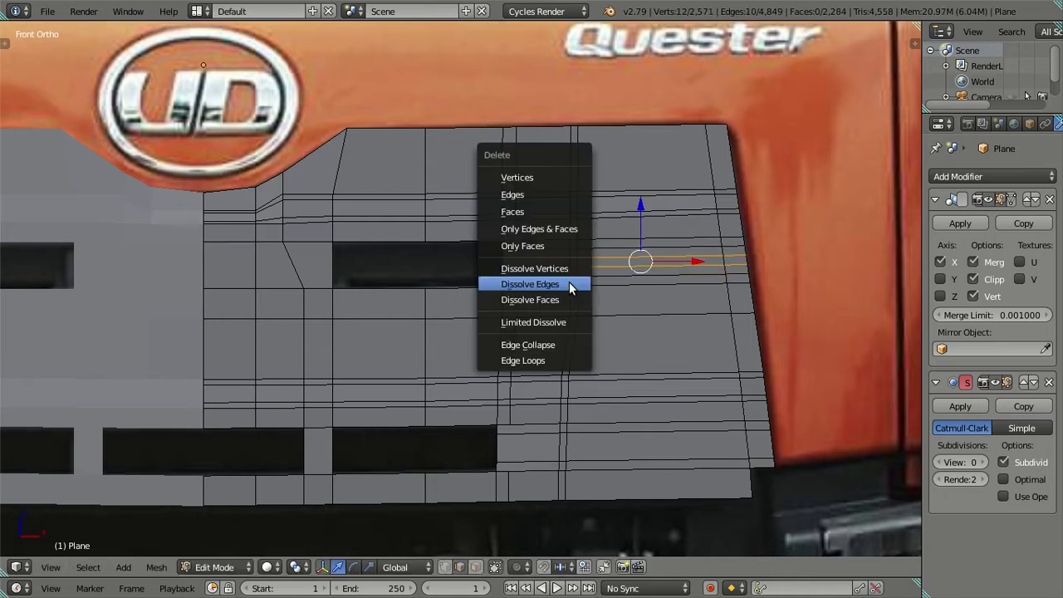
left_click(570, 283)
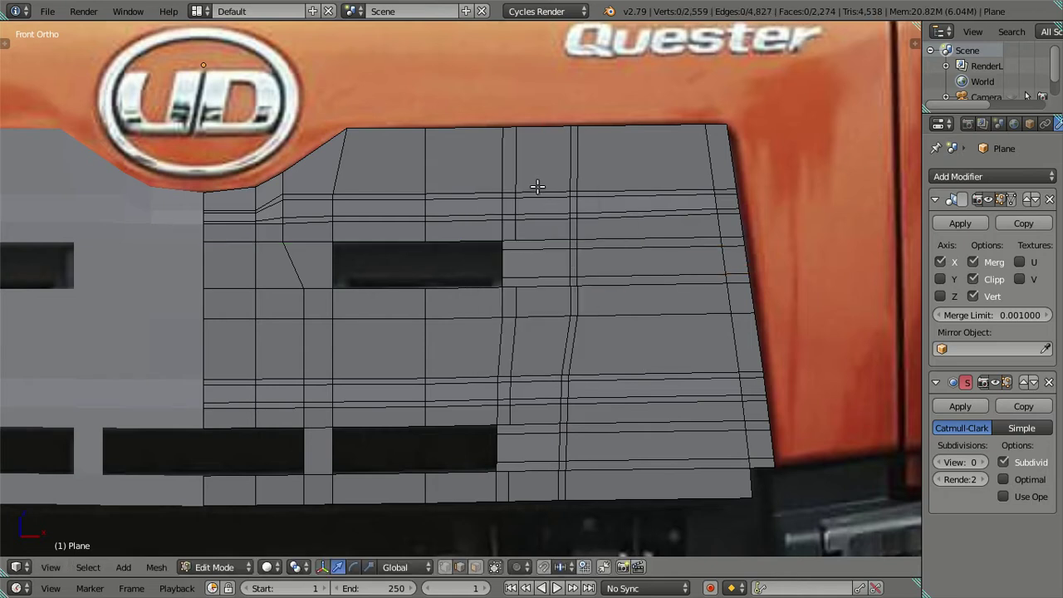
- Try five vertical loop cuts across the panel and dissolve them
key("ctrl+r")
scroll(472, 217, "up", 4)
left_click(472, 217)
right_click(472, 217)
key("x")
left_click(489, 238)
- Try vertical loop cuts below the upper slot and dissolve them
key("ctrl+r")
scroll(475, 286, "up", 4)
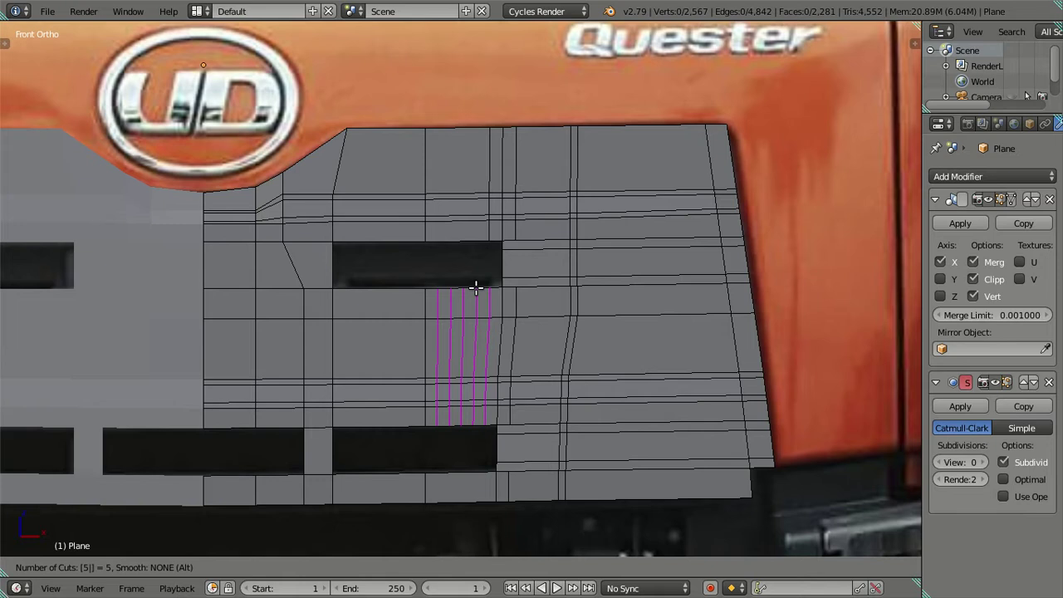
left_click(478, 287)
right_click(491, 291)
key("x")
left_click(498, 307)
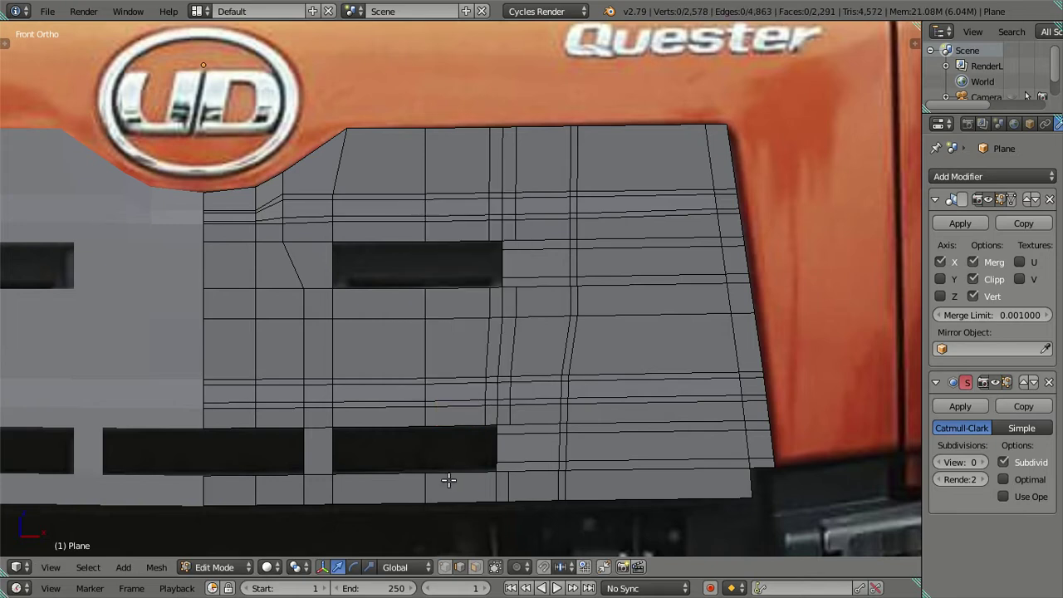
- Try a single loop cut in the bottom strip and dissolve it
key("ctrl+r")
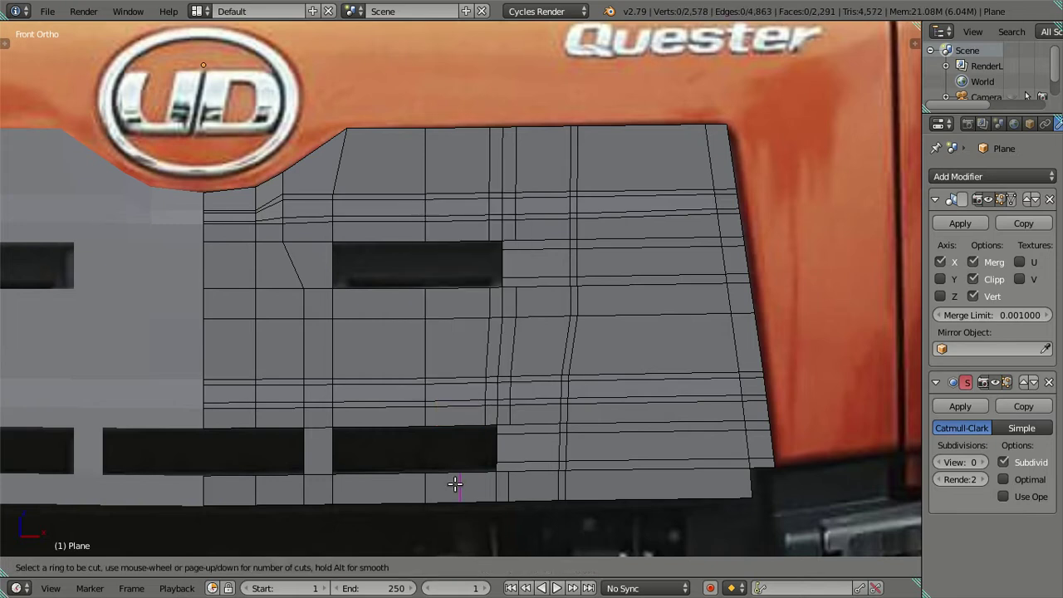
left_click(455, 484)
right_click(457, 485)
key("x")
left_click(518, 487)
middle_click_drag(381, 414, 397, 413, "shift")
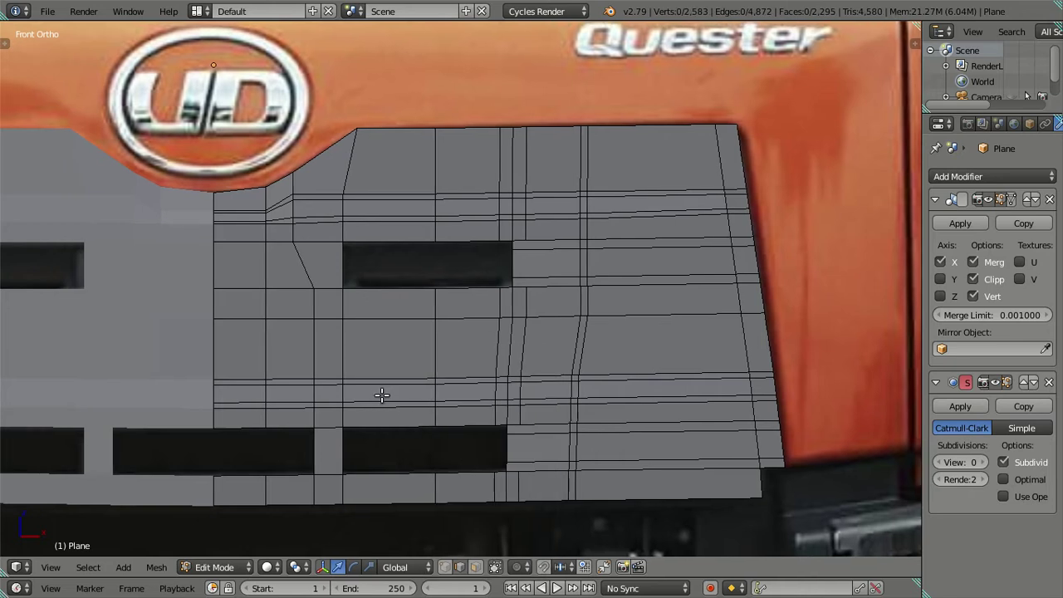
- Cut seven vertical loops below the upper slot, then dissolve them
key("ctrl+r")
scroll(380, 387, "up", 7)
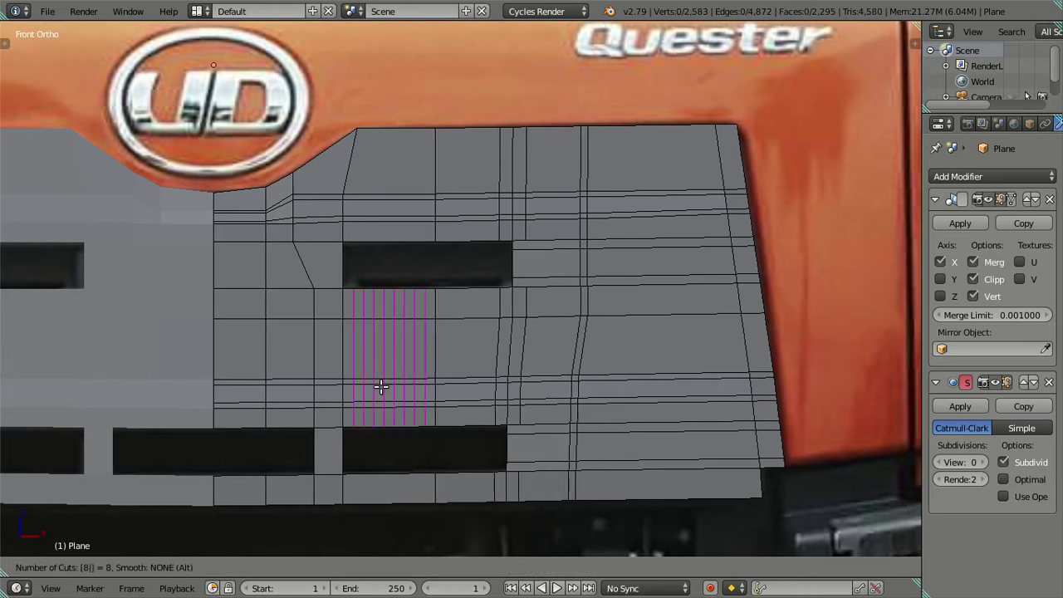
right_click(380, 386)
key("ctrl+r")
key("7")
key("Escape")
key("ctrl+r")
key("7")
left_click(381, 387)
right_click(361, 357)
key("x")
left_click(446, 342)
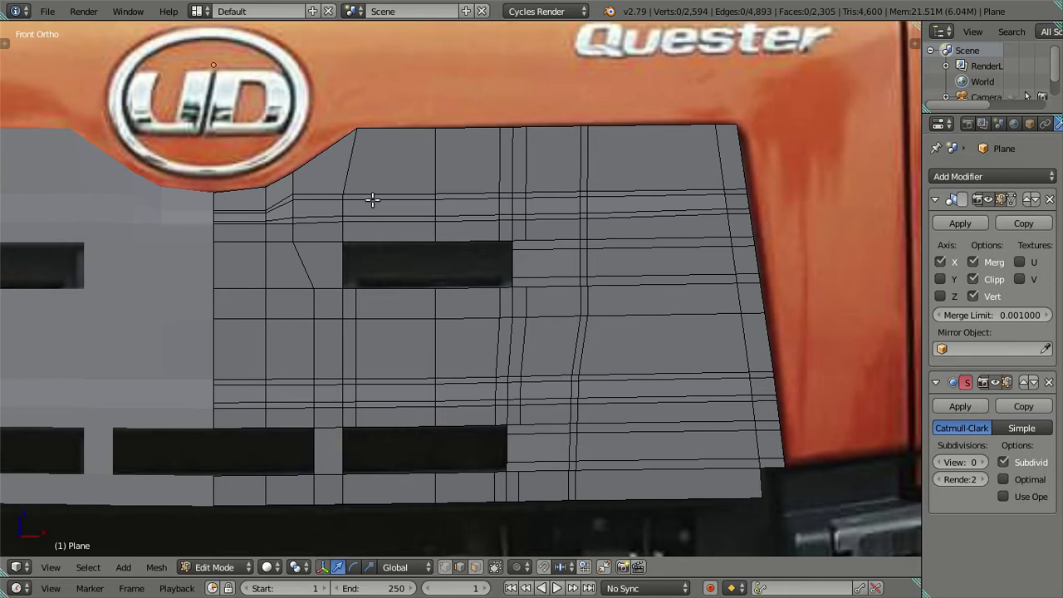
- Try five vertical loop cuts near the slot, dissolve them, and return to front view
key("ctrl+r")
key("5")
left_click(374, 200)
right_click(378, 202)
key("x")
left_click(387, 204)
middle_click_drag(390, 311, 458, 274, "shift")
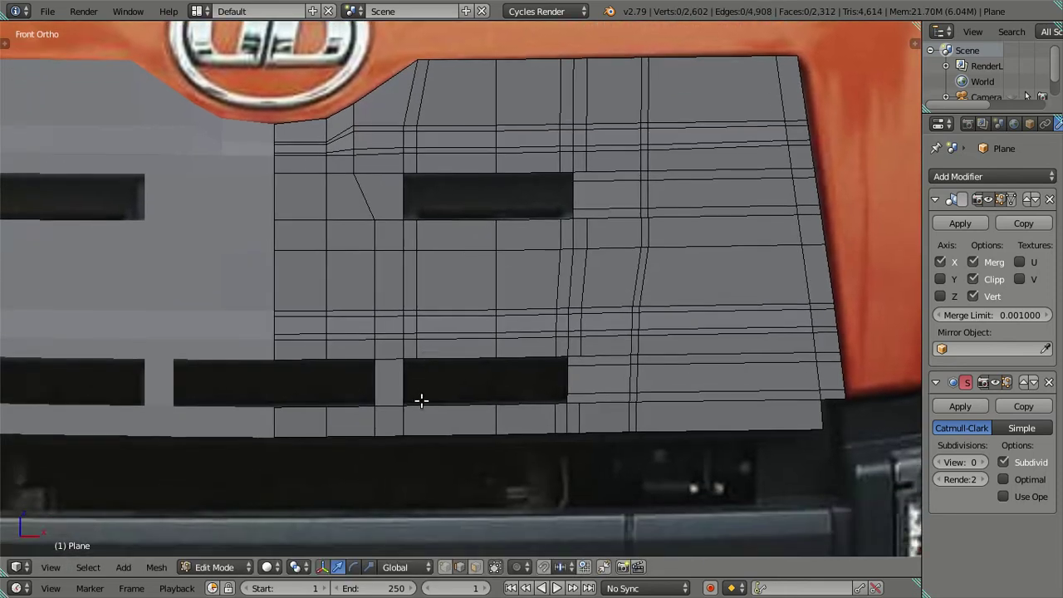
key("KP_4")
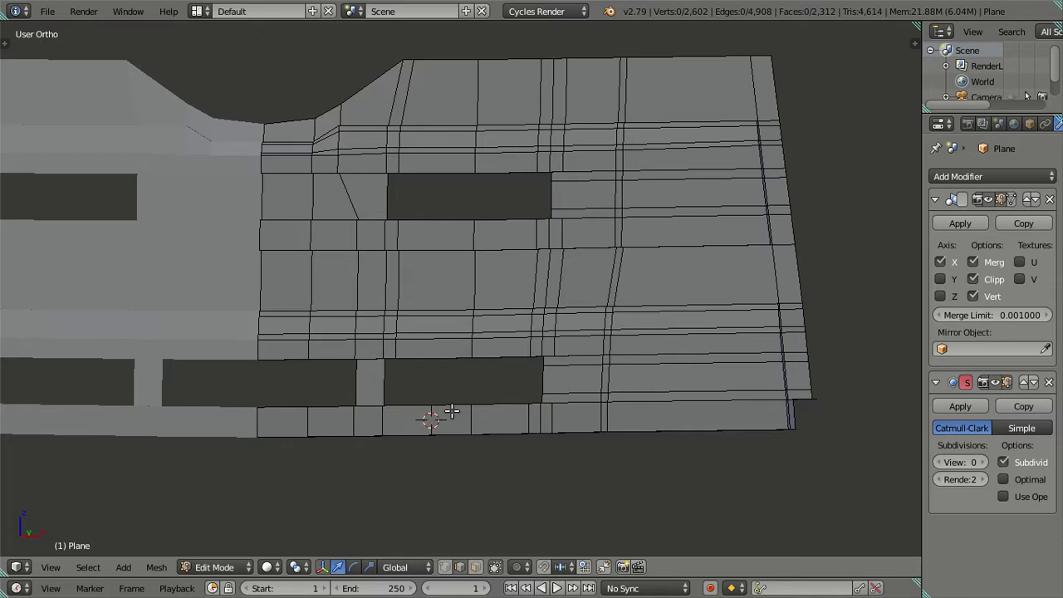
key("KP_1")
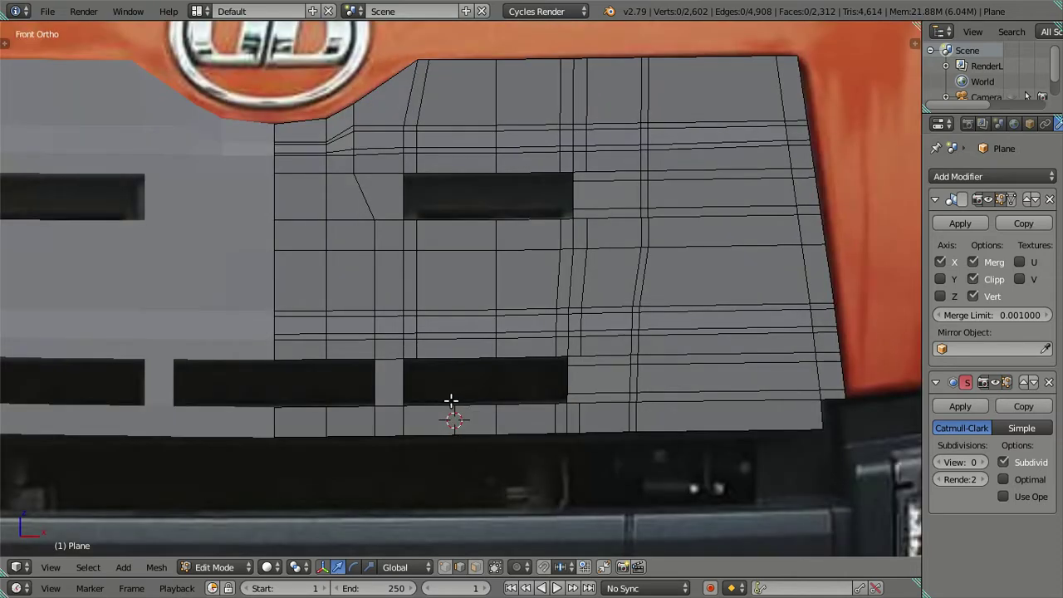
- Inspect the mesh from above, then try a loop cut in the bottom strip and dissolve it
scroll(451, 401, "down", 4)
scroll(451, 401, "down", 2)
mouse_move(451, 402)
middle_mouse_down()
mouse_move(462, 404)
mouse_move(386, 349)
mouse_move(397, 327)
middle_mouse_up()
scroll(385, 348, "down", 2)
key("KP_1")
scroll(445, 333, "up", 3)
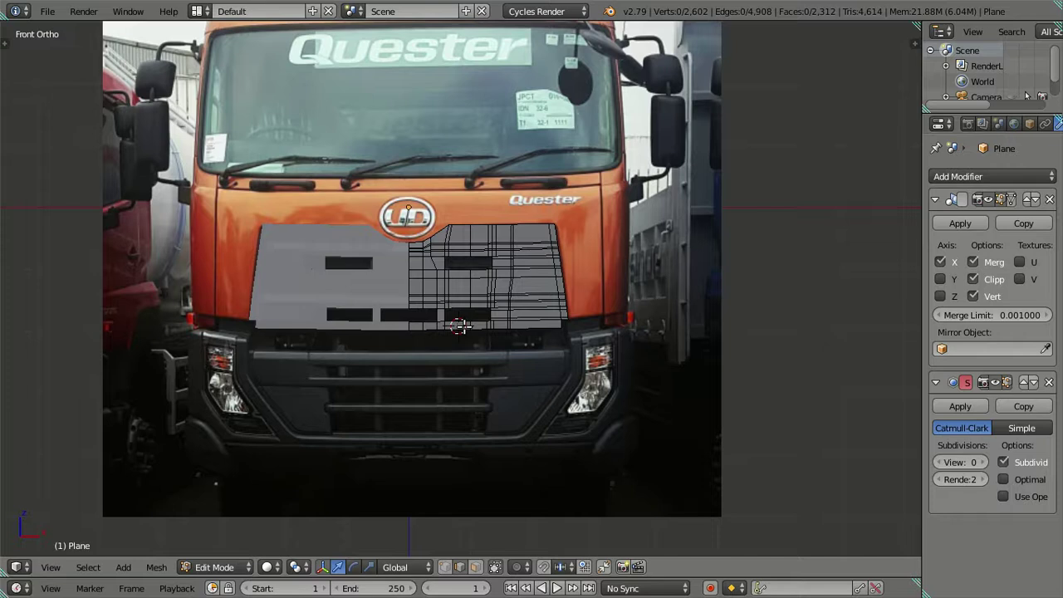
scroll(458, 325, "up", 3)
key("ctrl+r")
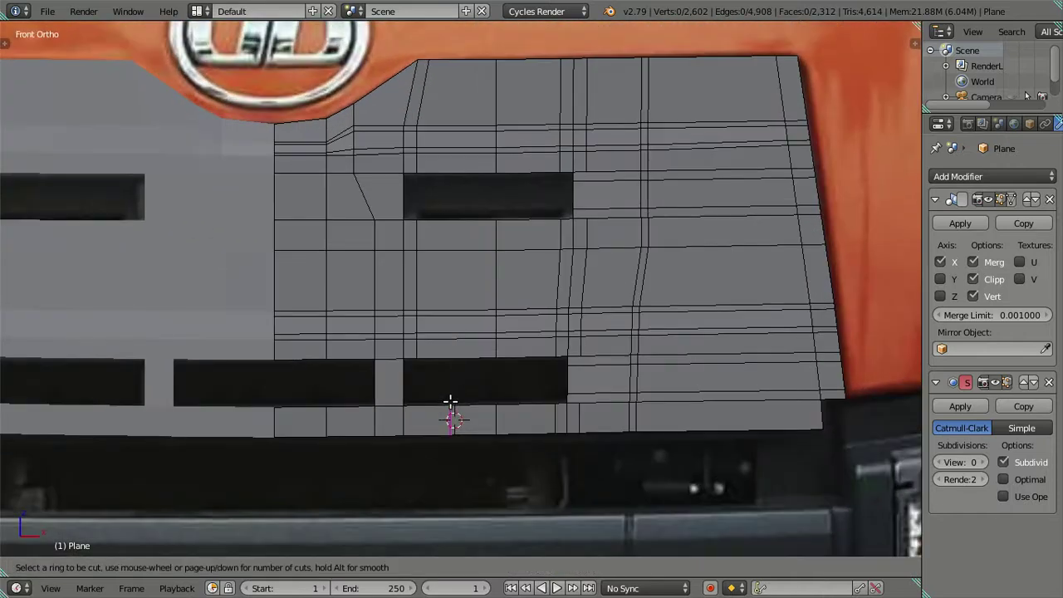
left_click(452, 415)
right_click(451, 415)
key("x")
left_click(456, 411)
- Compare the grille against the reference photo using textured shading
scroll(440, 415, "up", 3, "ctrl")
scroll(485, 399, "up", 2, "ctrl")
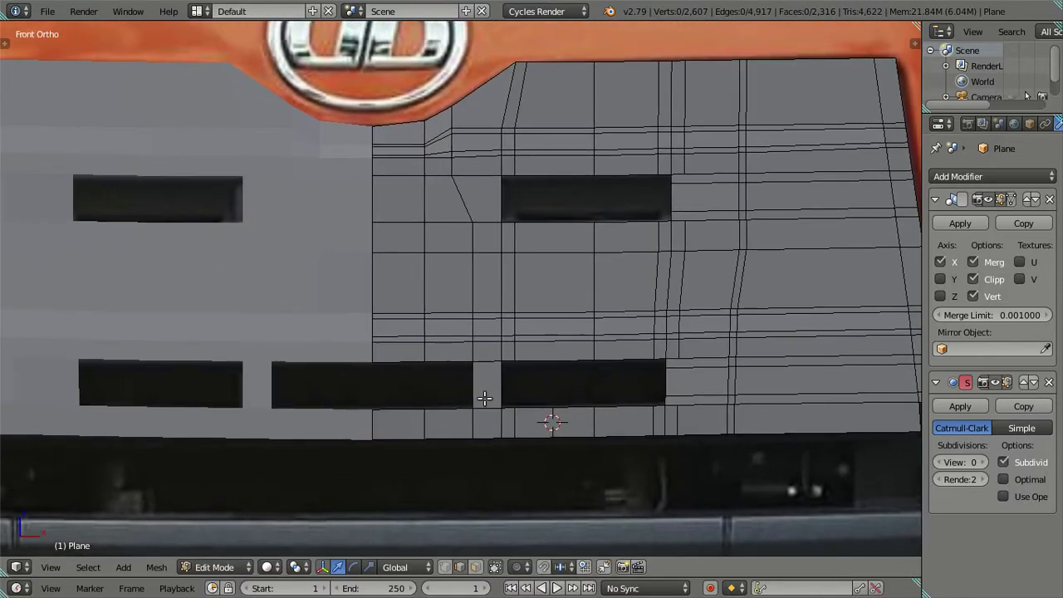
key("alt+z")
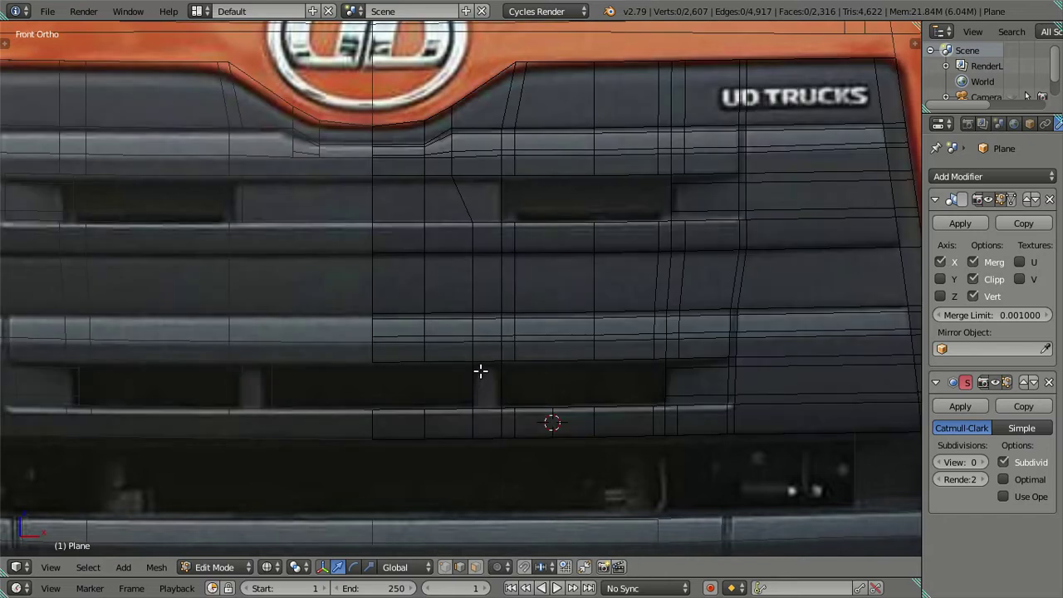
key("alt+z")
mouse_move(508, 388)
middle_mouse_down()
mouse_move(485, 444)
mouse_move(504, 395)
middle_mouse_up()
key("KP_1")
- With the reference texture shown, cut a loop across the divider strip and dissolve it
key("alt+z")
scroll(523, 407, "up", 2)
scroll(544, 391, "down", 1, "shift")
scroll(540, 382, "down", 1, "shift")
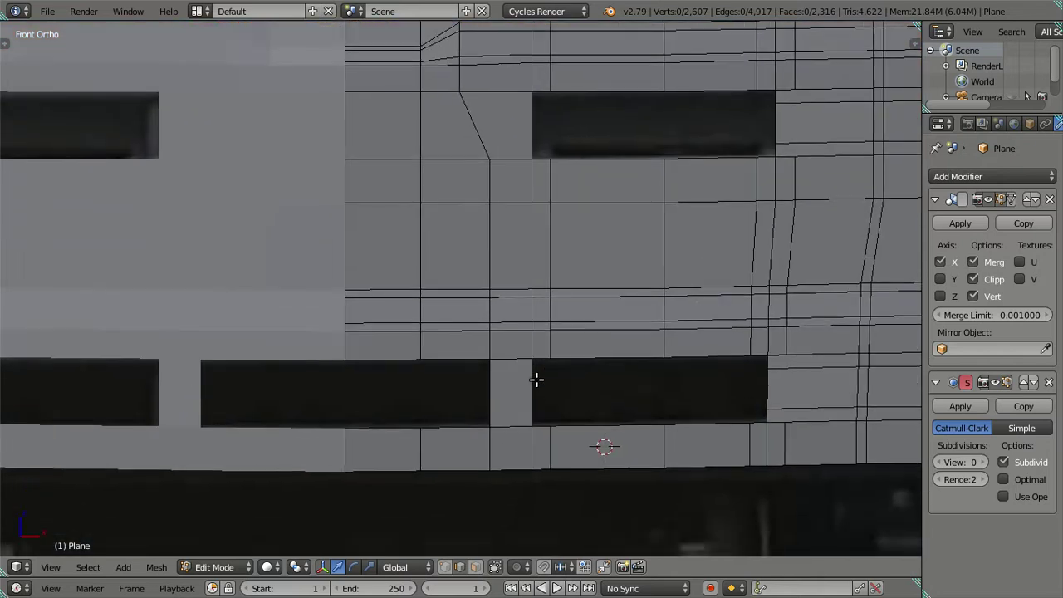
key("ctrl+r")
left_click(533, 383)
right_click(534, 381)
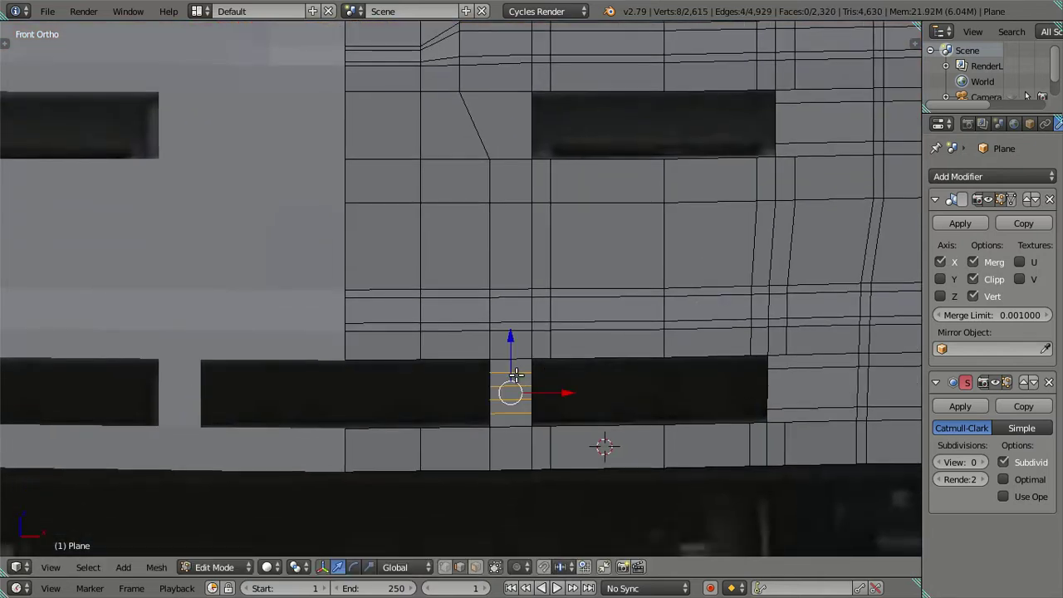
key("x")
left_click(539, 418)
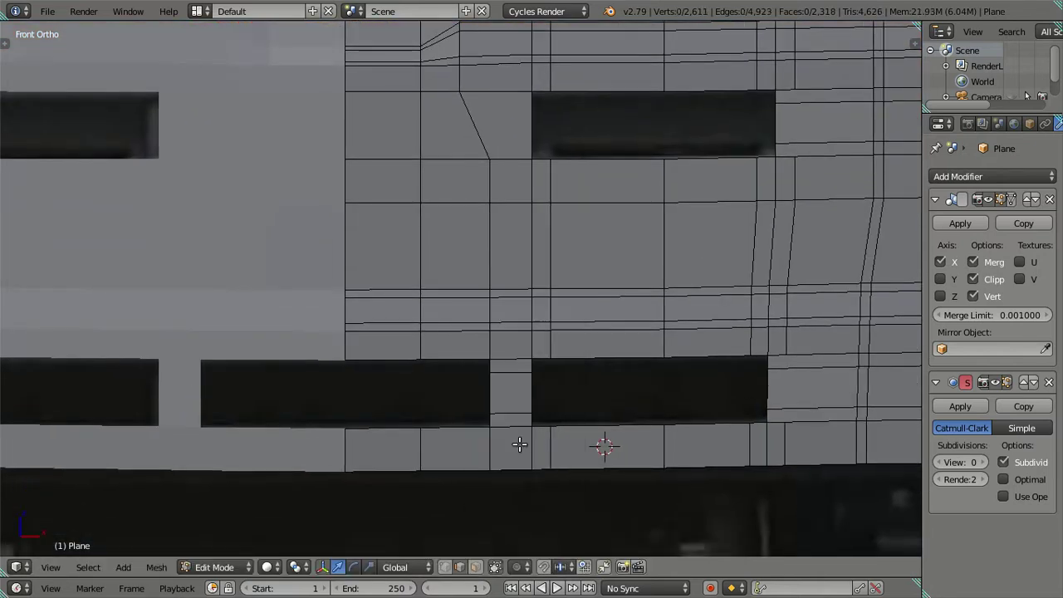
scroll(516, 415, "down", 2, "shift")
scroll(510, 373, "up", 3, "shift")
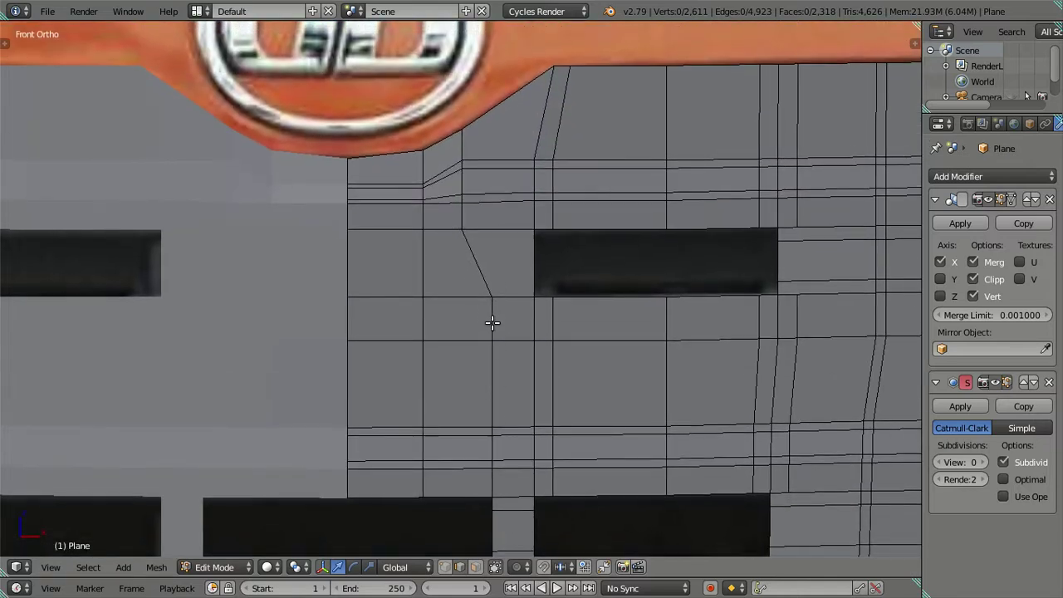
scroll(492, 320, "down", 3)
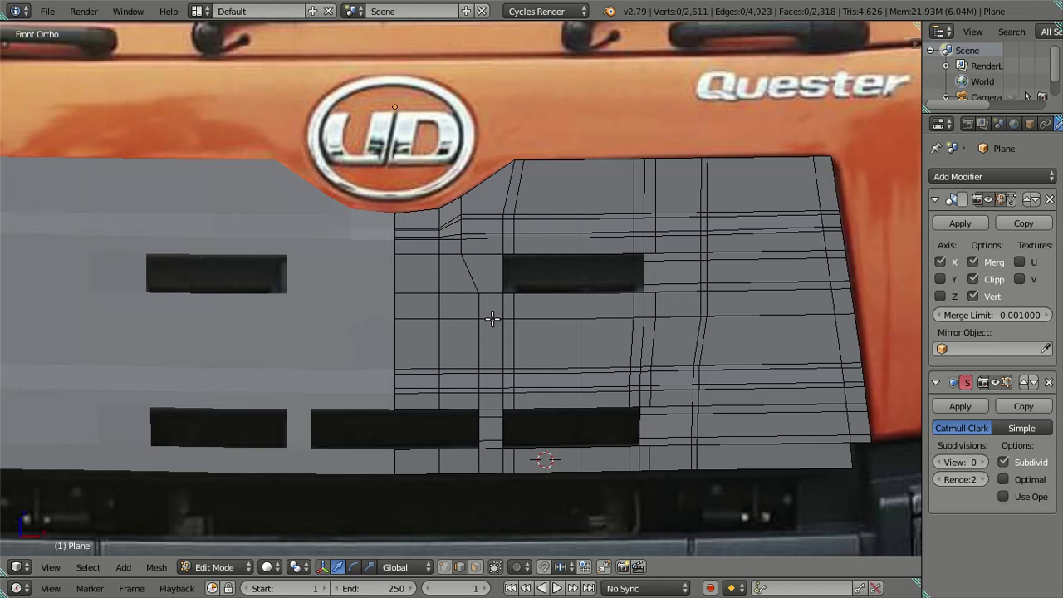
- Select a divider-strip edge and the lower ledge edge, and duplicate them in place
mouse_move(520, 436)
middle_mouse_down()
mouse_move(523, 375)
mouse_move(539, 379)
middle_mouse_up()
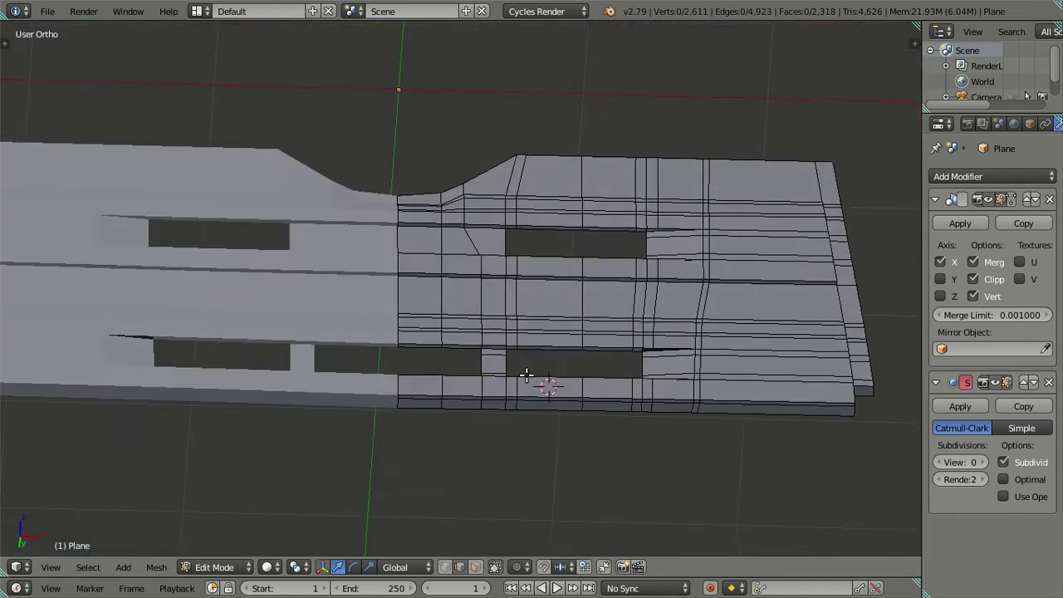
scroll(527, 385, "up", 2)
scroll(472, 284, "up", 2)
scroll(472, 285, "up", 1)
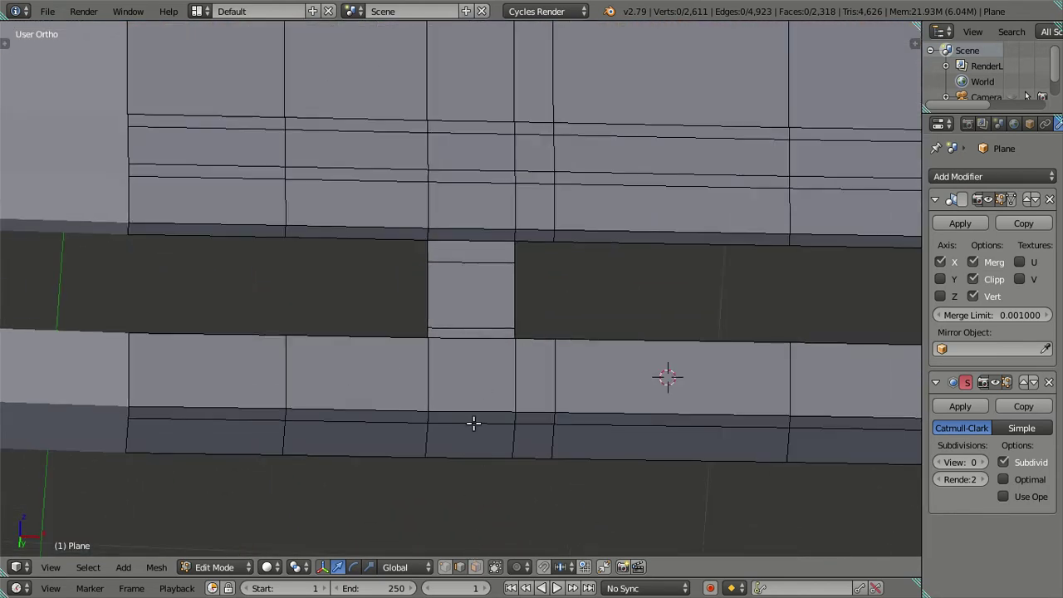
left_click(478, 239)
scroll(478, 241, "down", 3)
middle_click_drag(482, 249, 512, 453)
scroll(515, 498, "up", 2)
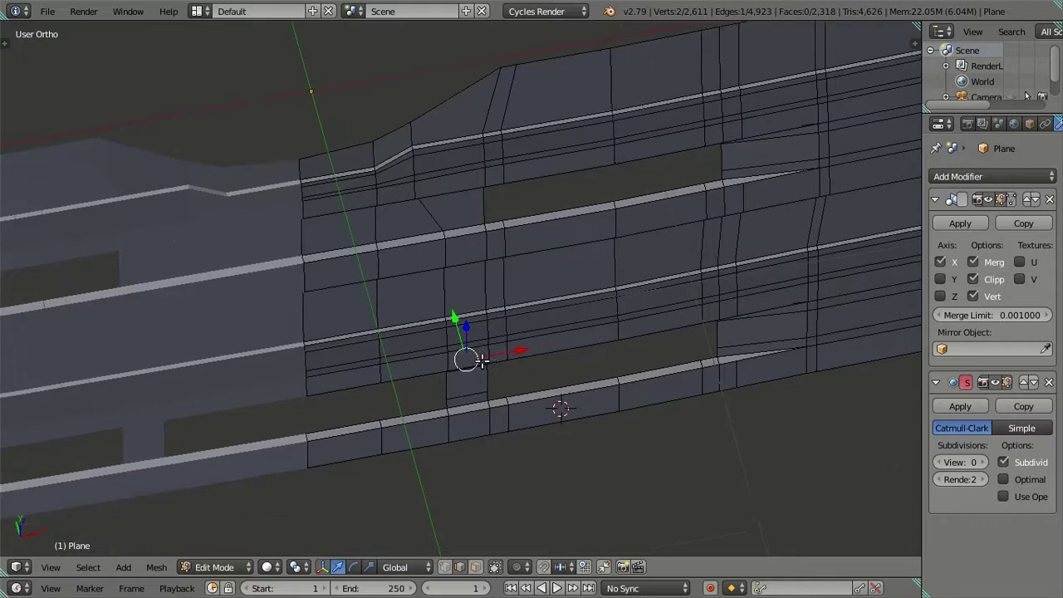
scroll(490, 467, "up", 2)
left_click(470, 455, "shift")
key("shift+d")
key("Escape")
key("a")
- Select two edge loops on the grille and duplicate them into a new position
mouse_move(522, 396)
middle_mouse_down()
mouse_move(553, 340)
mouse_move(502, 258)
middle_mouse_up()
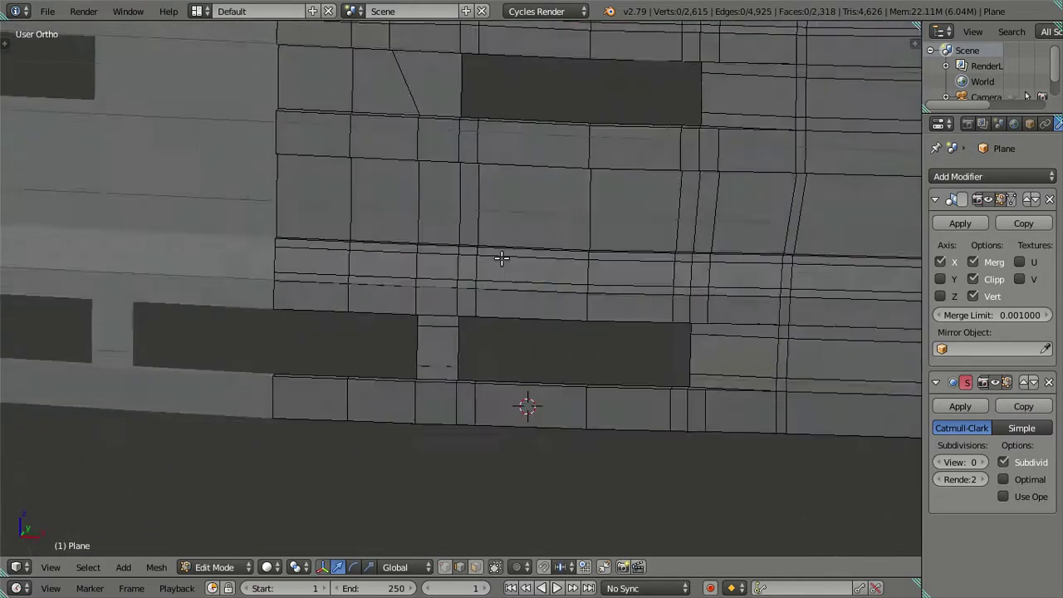
key("KP_1")
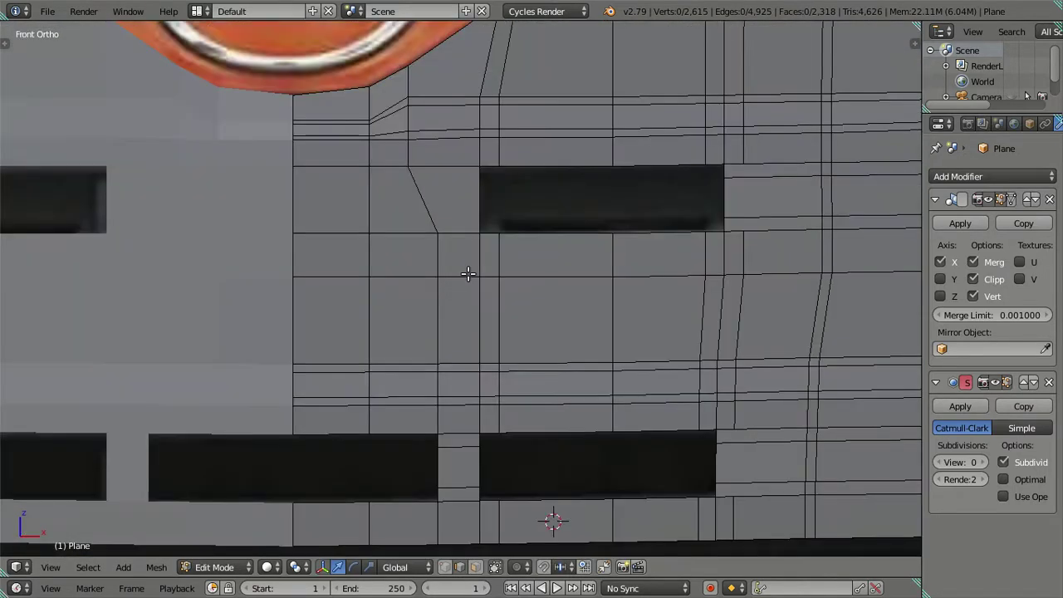
key("alt+z")
key("alt+z")
mouse_move(441, 242)
middle_mouse_down()
mouse_move(454, 306)
mouse_move(418, 299)
mouse_move(454, 225)
mouse_move(463, 150)
middle_mouse_up()
right_click(409, 281, "alt")
key("alt+z")
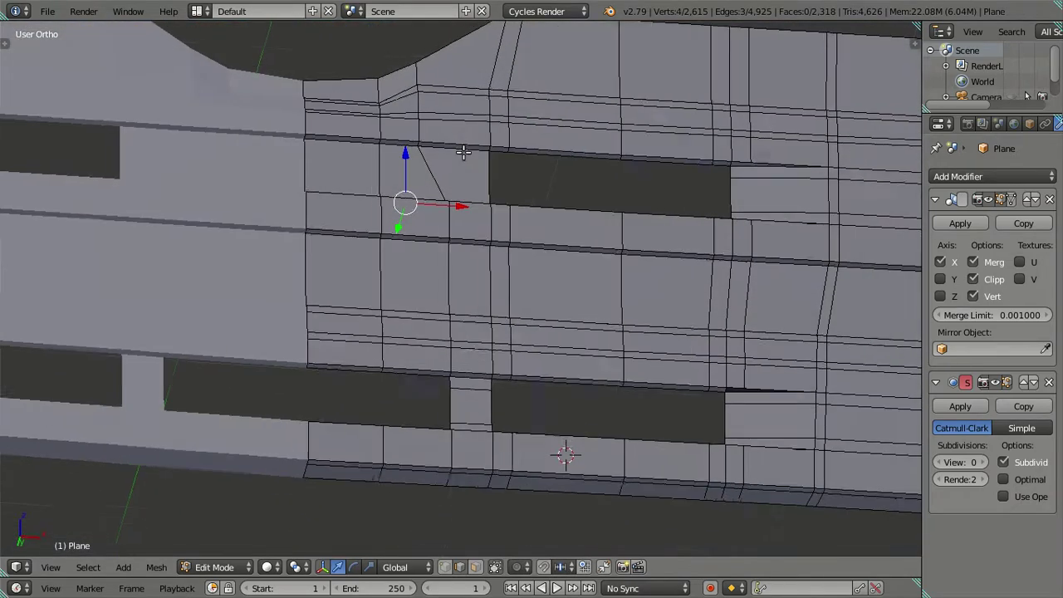
right_click(457, 148, "alt+shift")
mouse_move(466, 214)
middle_mouse_down()
mouse_move(374, 283)
mouse_move(387, 308)
mouse_move(404, 277)
mouse_move(443, 280)
mouse_move(463, 251)
middle_mouse_up()
key("shift+d")
left_click(403, 262)
key("a")
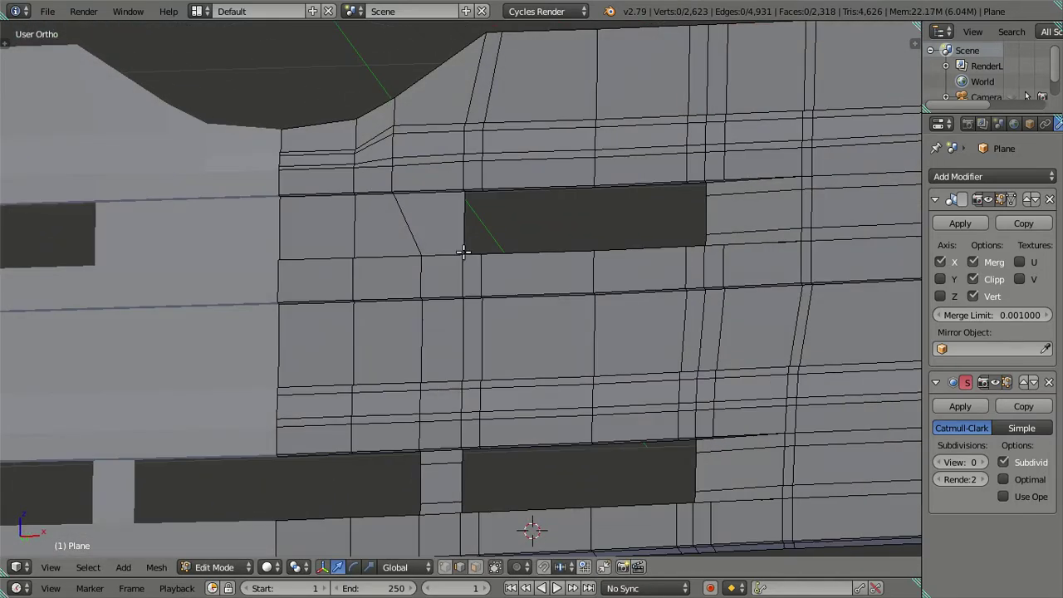
- Cut four loops left of the upper slot, then dissolve them with the strip's bottom loop
key("ctrl+r")
left_click(467, 228)
right_click(468, 227)
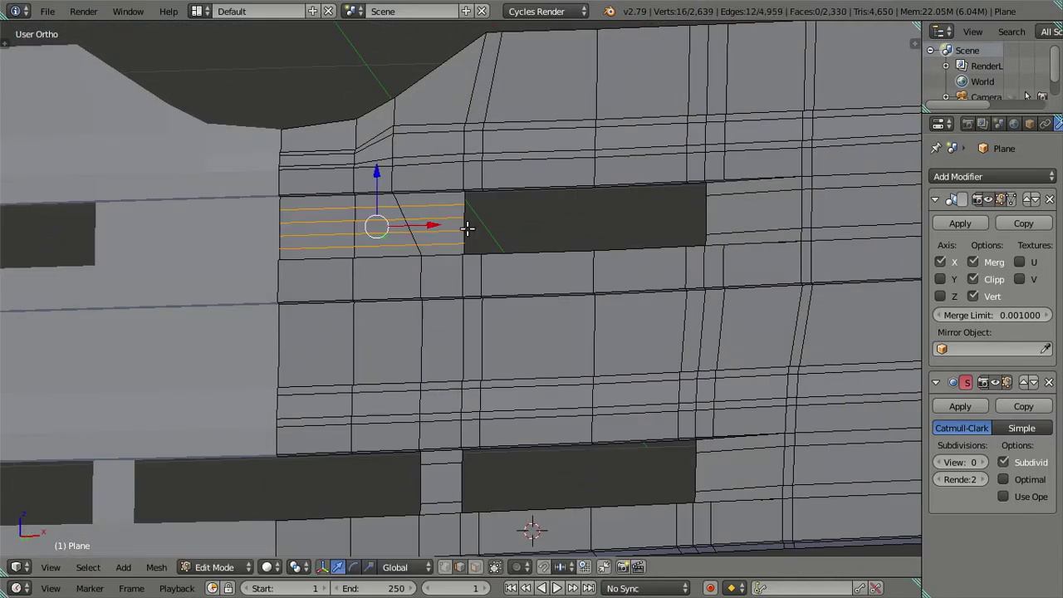
right_click(491, 247, "alt+shift")
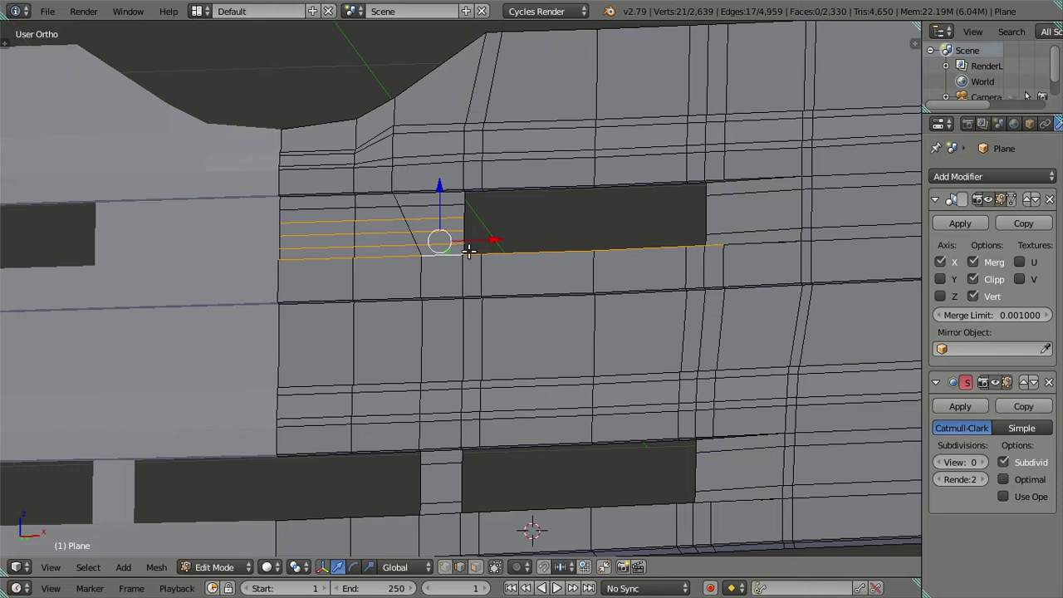
key("x")
left_click(499, 239)
mouse_move(487, 240)
middle_mouse_down()
mouse_move(527, 285)
mouse_move(508, 304)
mouse_move(434, 248)
middle_mouse_up()
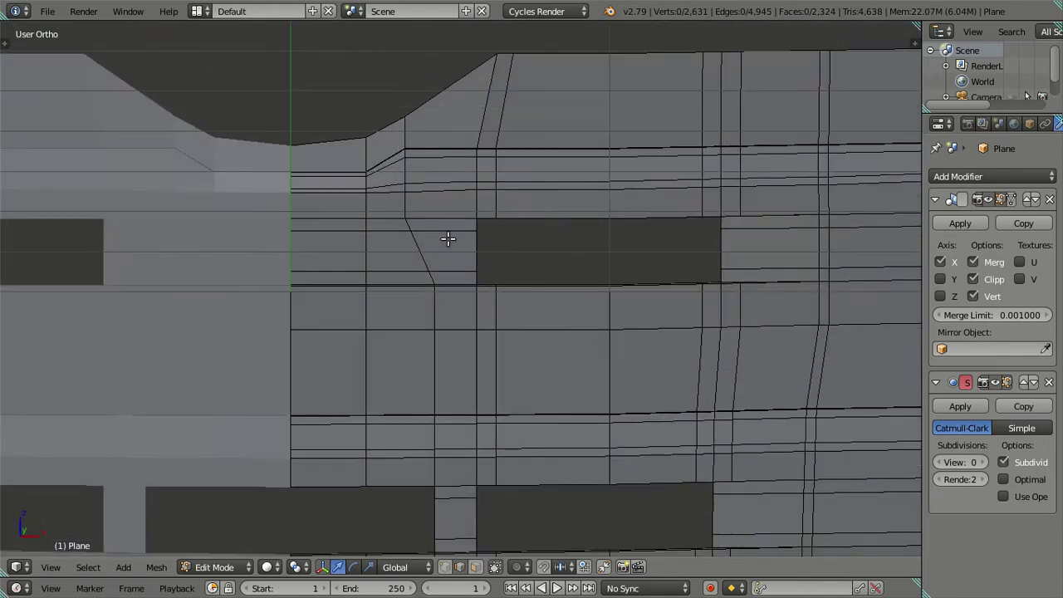
- Try three loop cuts beside the upper slot and dissolve them
key("ctrl+r")
scroll(448, 239, "up", 2)
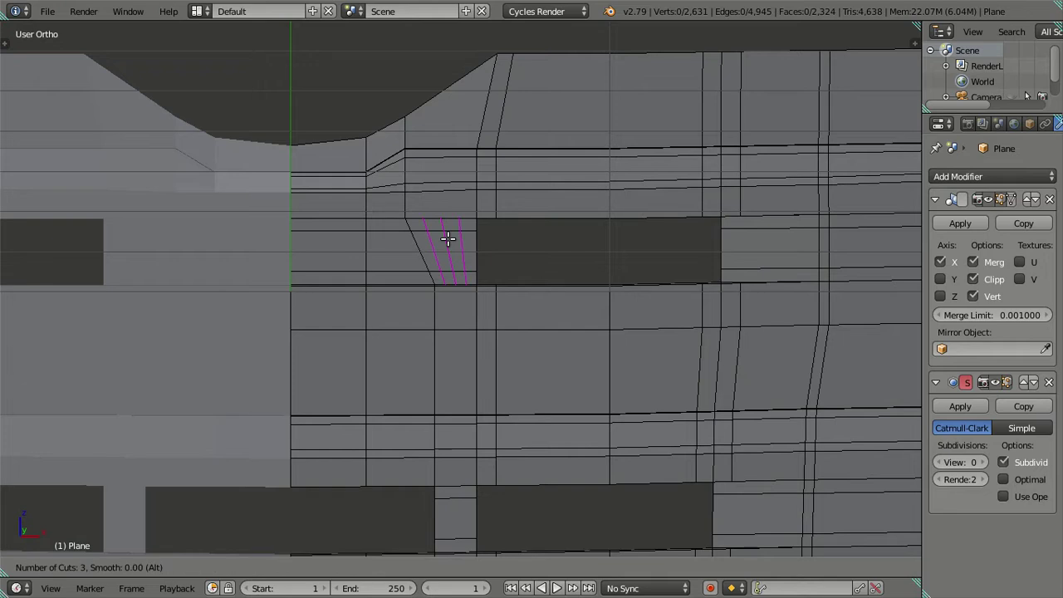
left_click(448, 239)
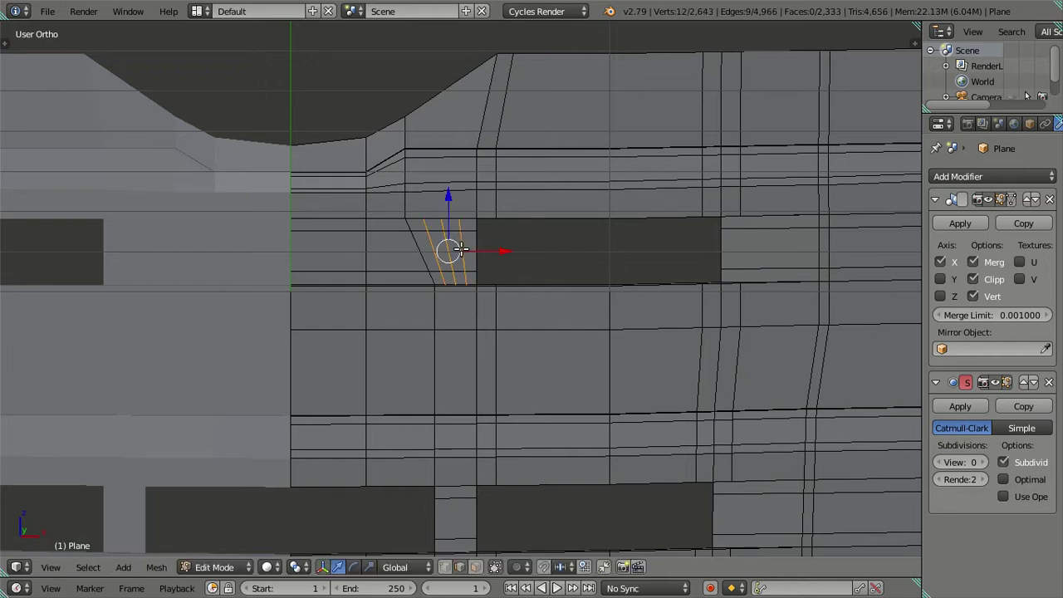
key("x")
left_click(547, 264)
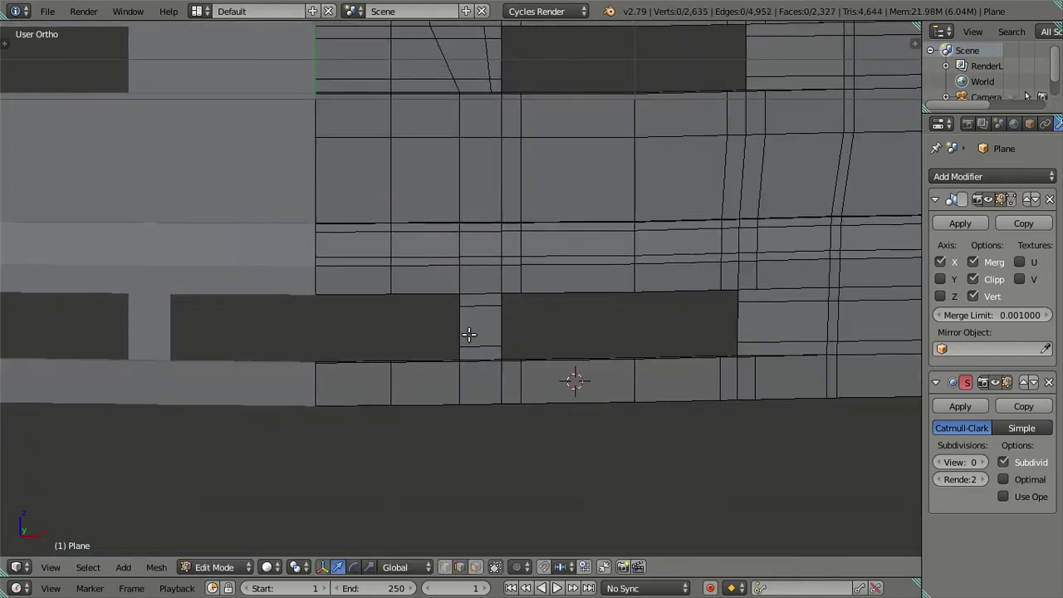
- Add two vertical edge loops through the lower divider between the slots
key("ctrl+r")
scroll(487, 314, "up", 1)
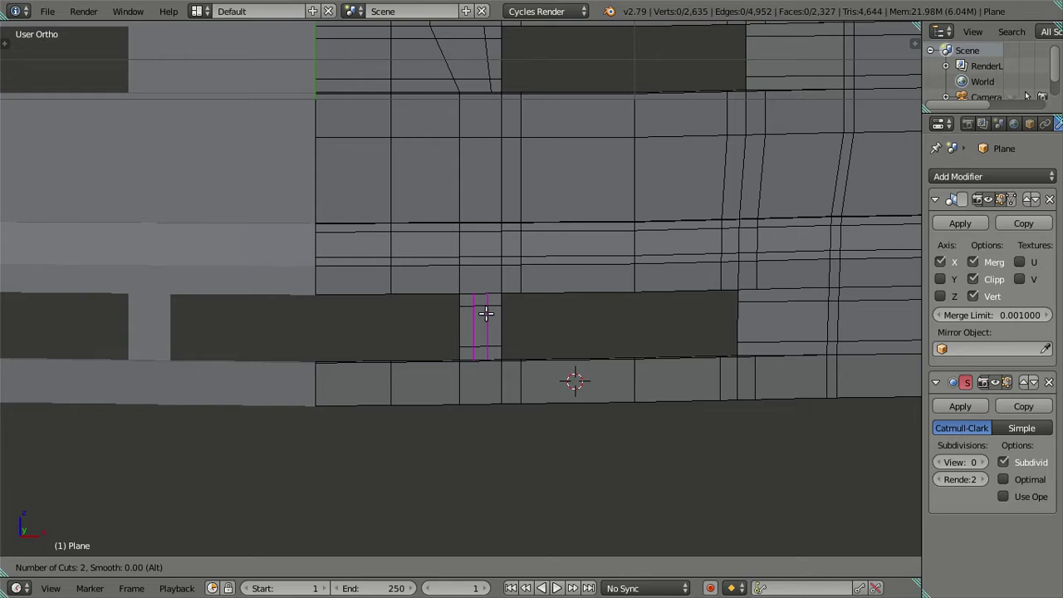
left_click(486, 313)
middle_click_drag(487, 311, 485, 316)
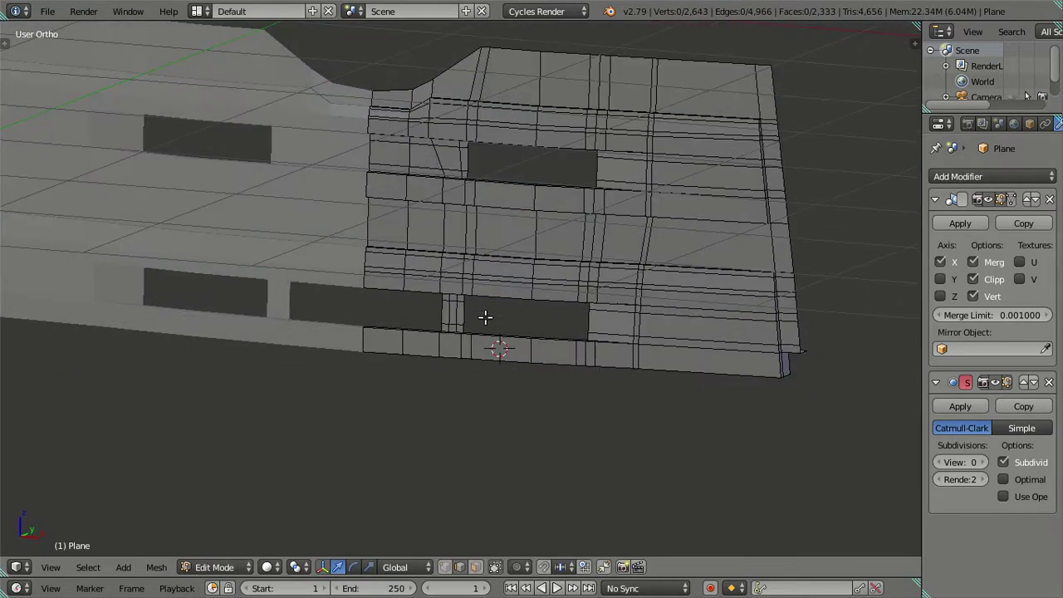
scroll(485, 316, "up", 1)
middle_click_drag(442, 270, 499, 237)
key("Tab")
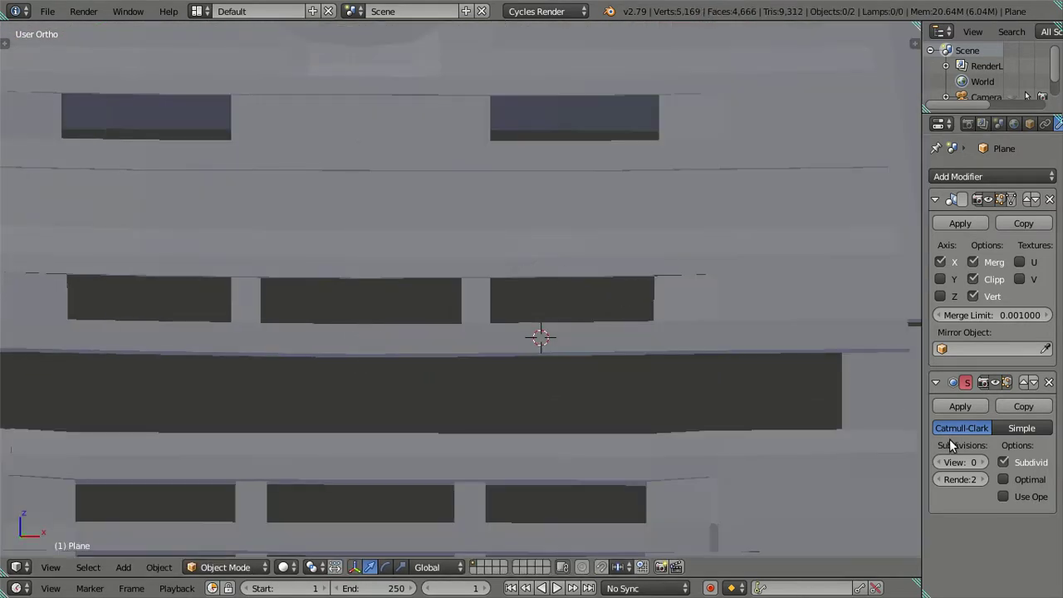
left_click(986, 462)
left_click(986, 462)
mouse_move(593, 261)
middle_mouse_down()
mouse_move(625, 276)
mouse_move(623, 223)
mouse_move(599, 198)
mouse_move(638, 269)
middle_mouse_up()
scroll(476, 331, "up", 2)
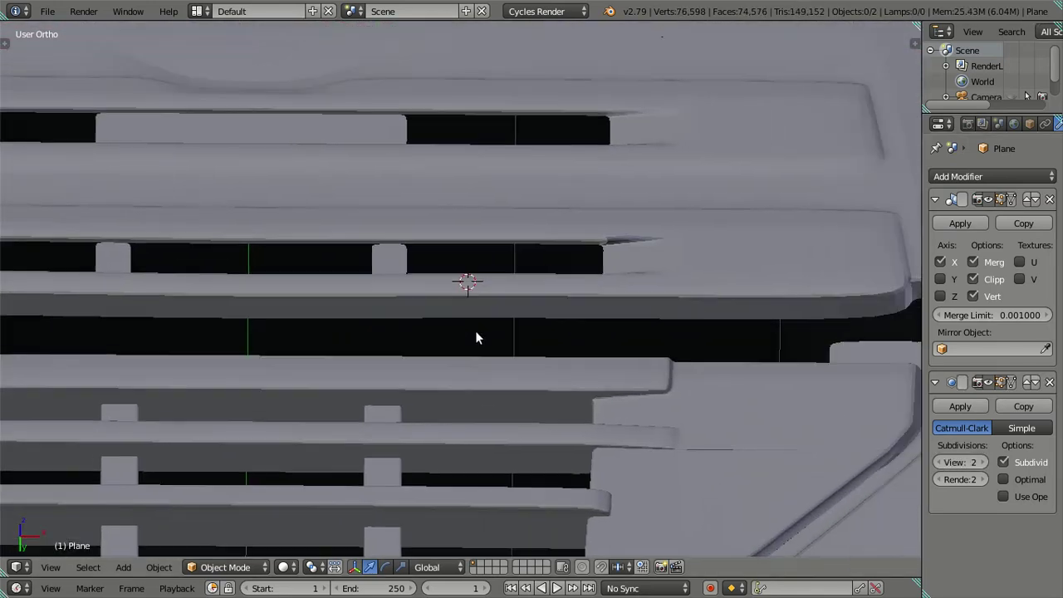
scroll(511, 332, "up", 3)
key("Tab")
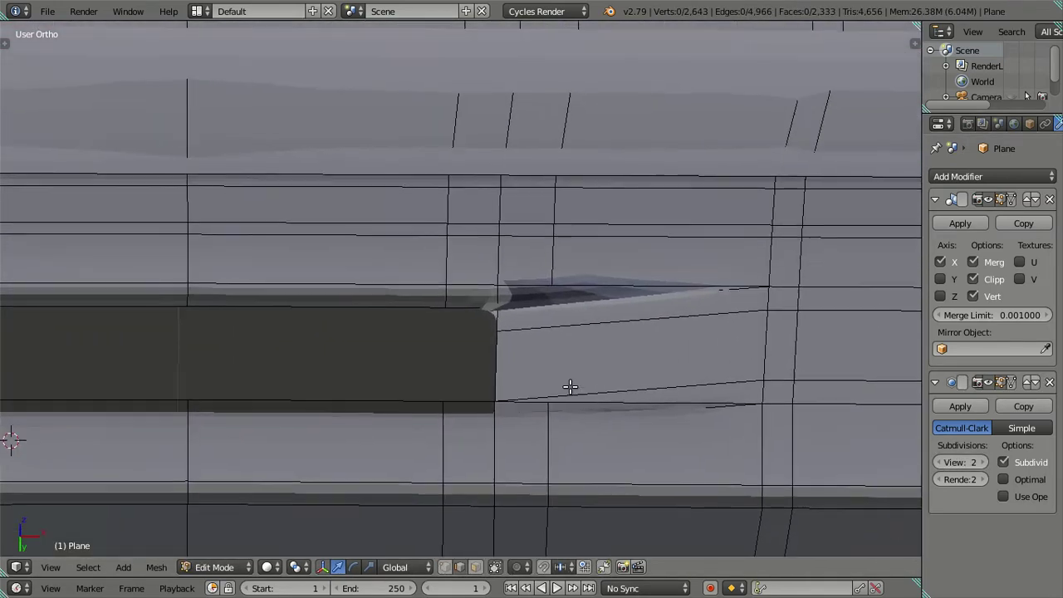
right_click(560, 298)
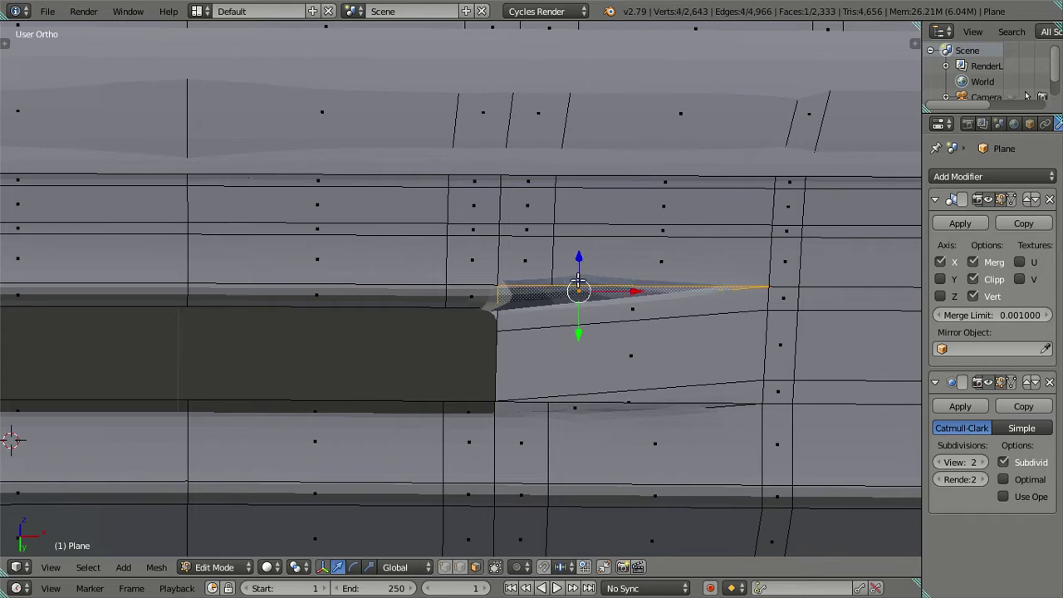
key("ctrl+f")
left_click(587, 170)
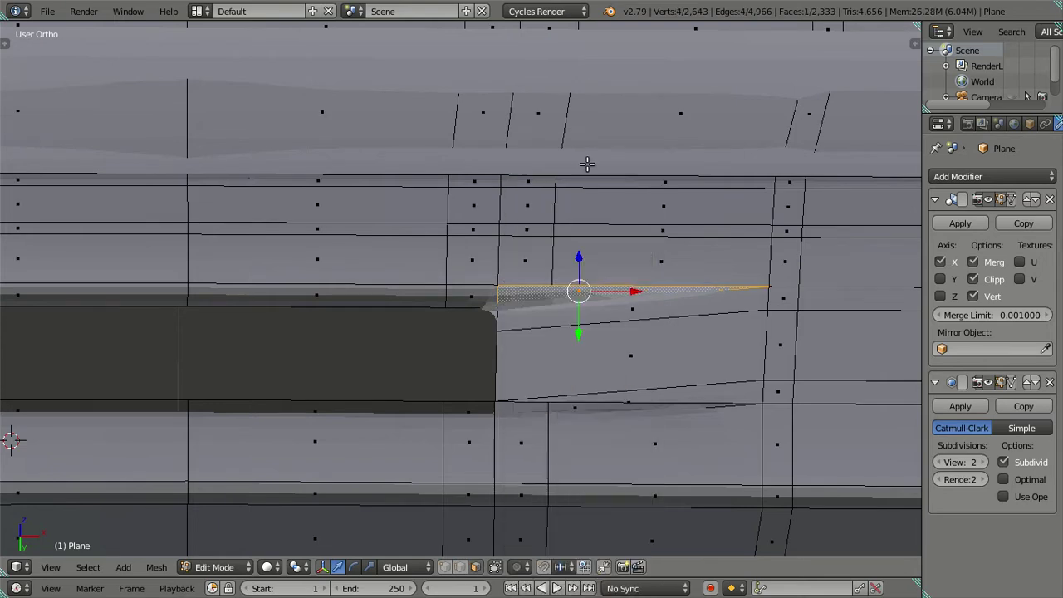
key("a")
scroll(556, 201, "down", 2)
middle_click_drag(556, 201, 550, 341)
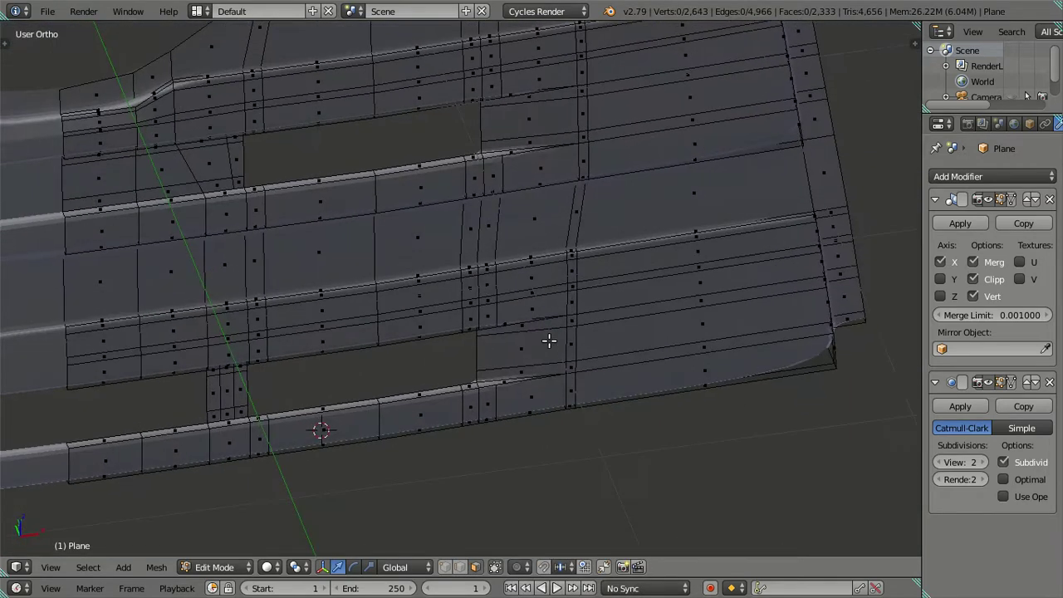
key("Tab")
mouse_move(539, 208)
middle_mouse_down()
mouse_move(543, 396)
mouse_move(563, 268)
mouse_move(591, 278)
mouse_move(475, 339)
mouse_move(461, 302)
mouse_move(524, 296)
mouse_move(515, 276)
mouse_move(754, 441)
middle_mouse_up()
scroll(516, 276, "down", 4)
key("Tab")
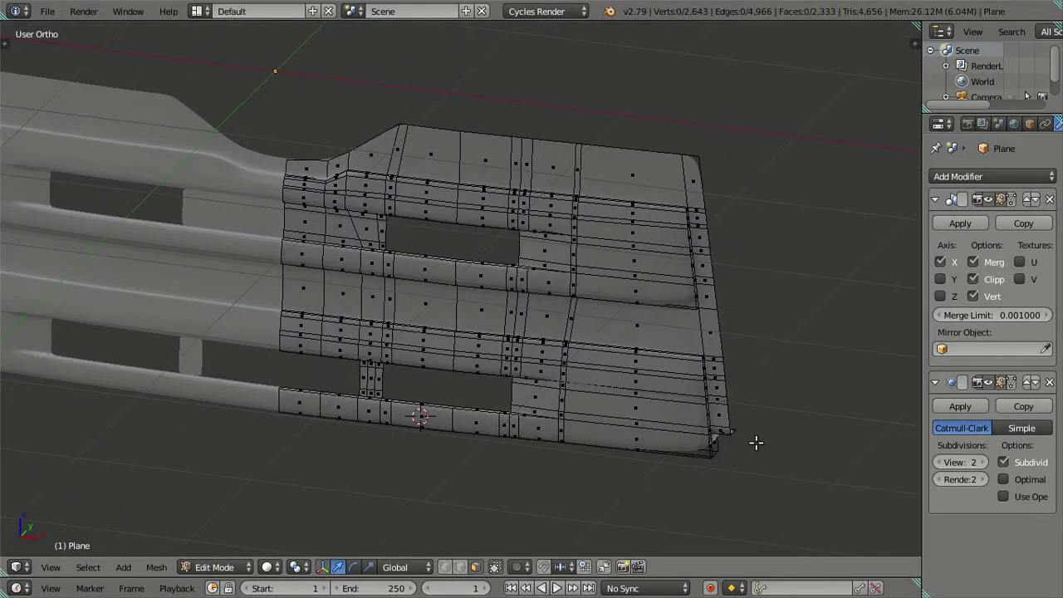
left_click(938, 462)
left_click(939, 461)
middle_click_drag(465, 332, 496, 160)
scroll(496, 159, "up", 3)
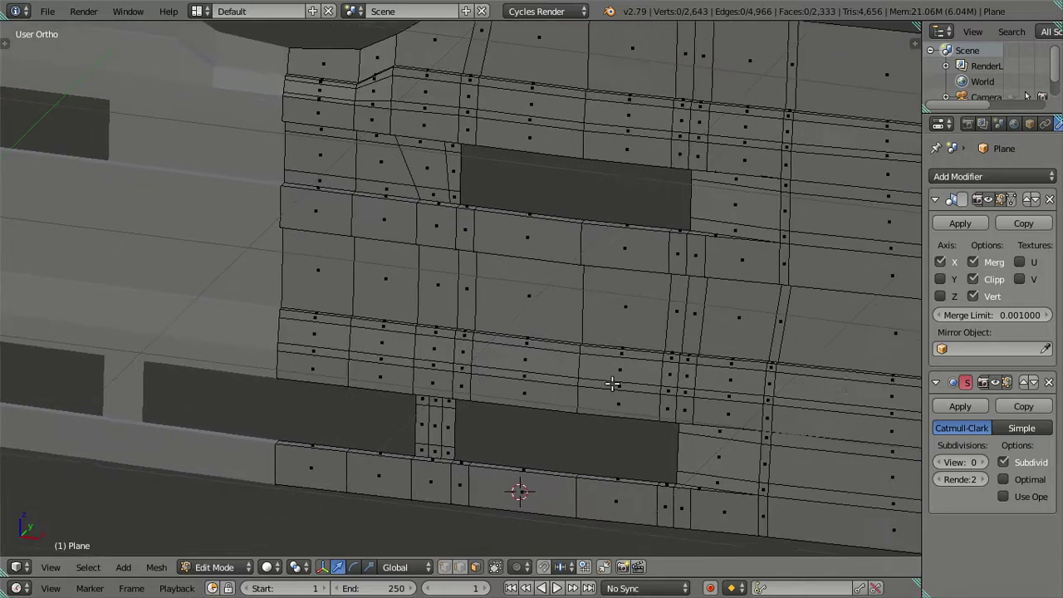
right_click(492, 173)
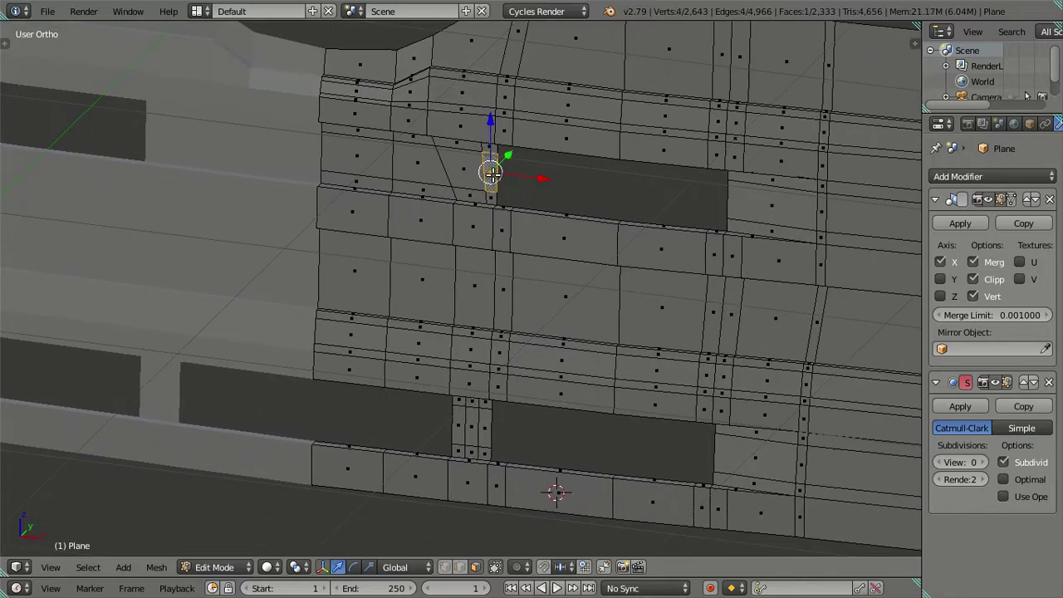
key("ctrl+l")
- Hide the selected face strips and the large connected grille region to isolate the slot borders
key("l")
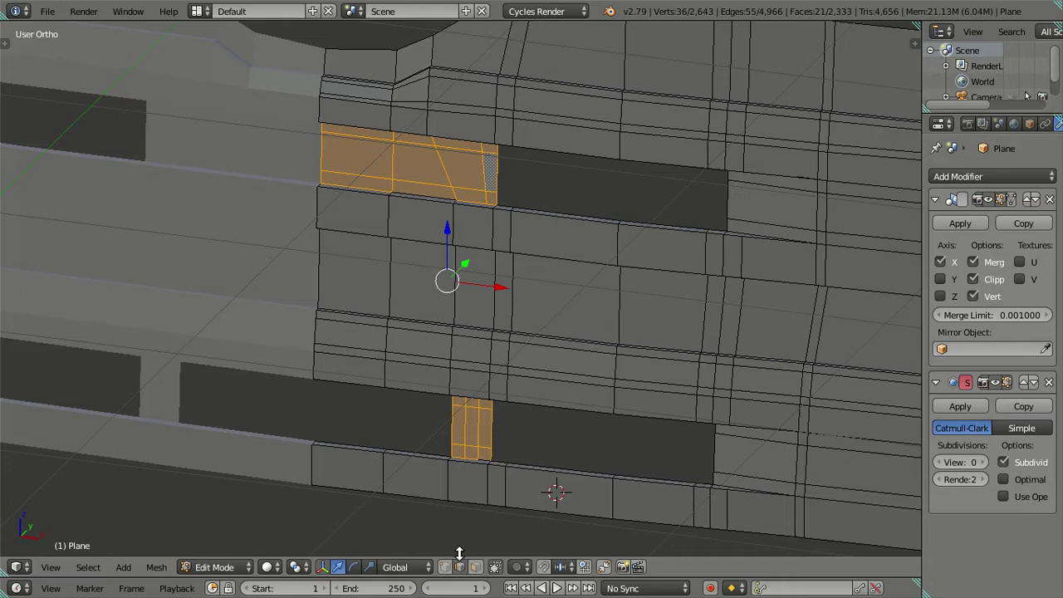
key("h")
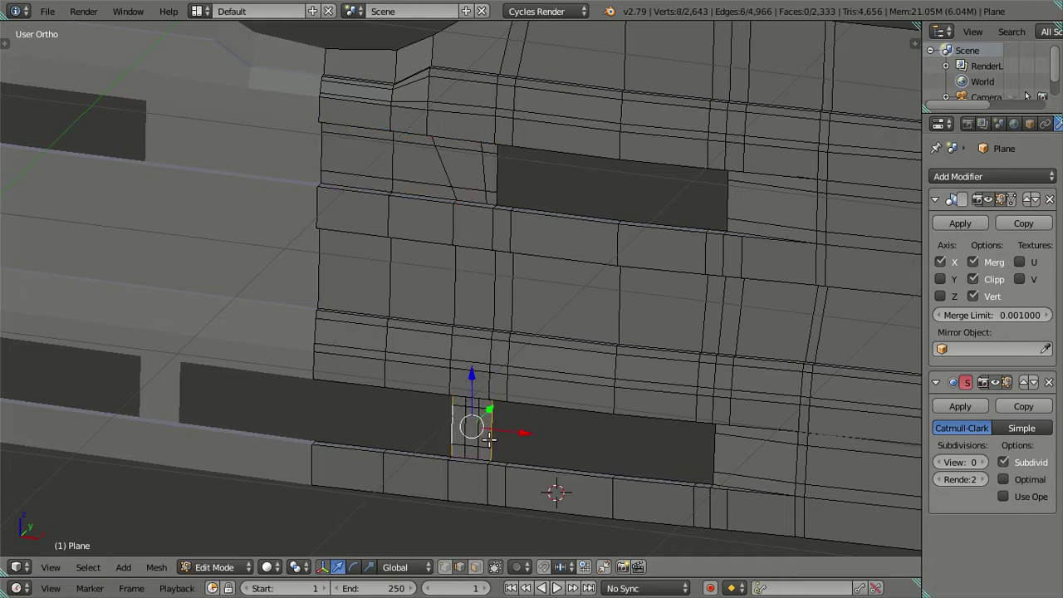
middle_click_drag(451, 421, 525, 355)
right_click(525, 355)
key("l")
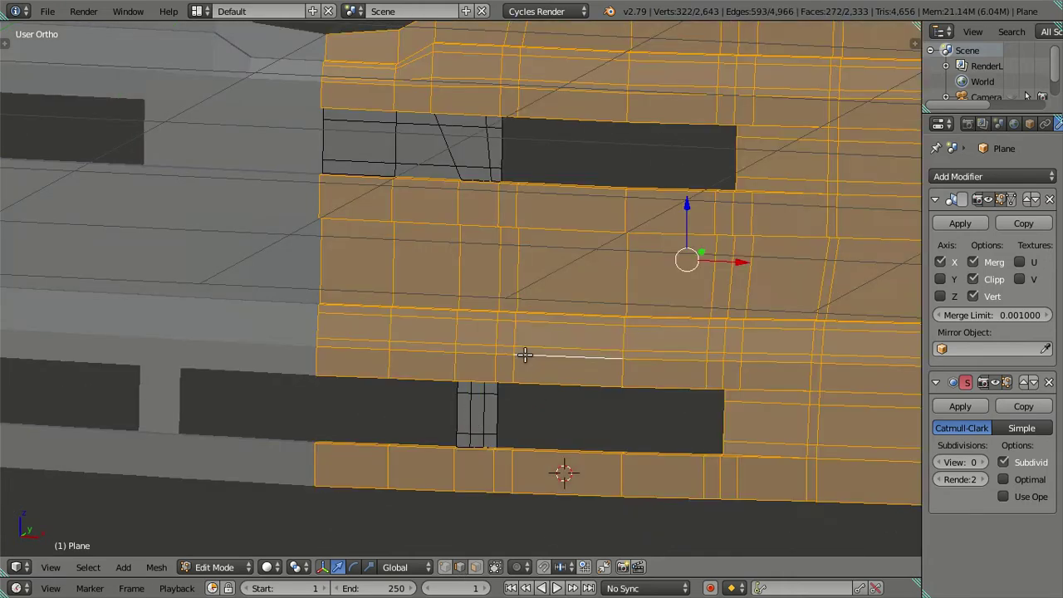
key("h")
- Select the border edges of the small divider piece and the upper strip
right_click(471, 378)
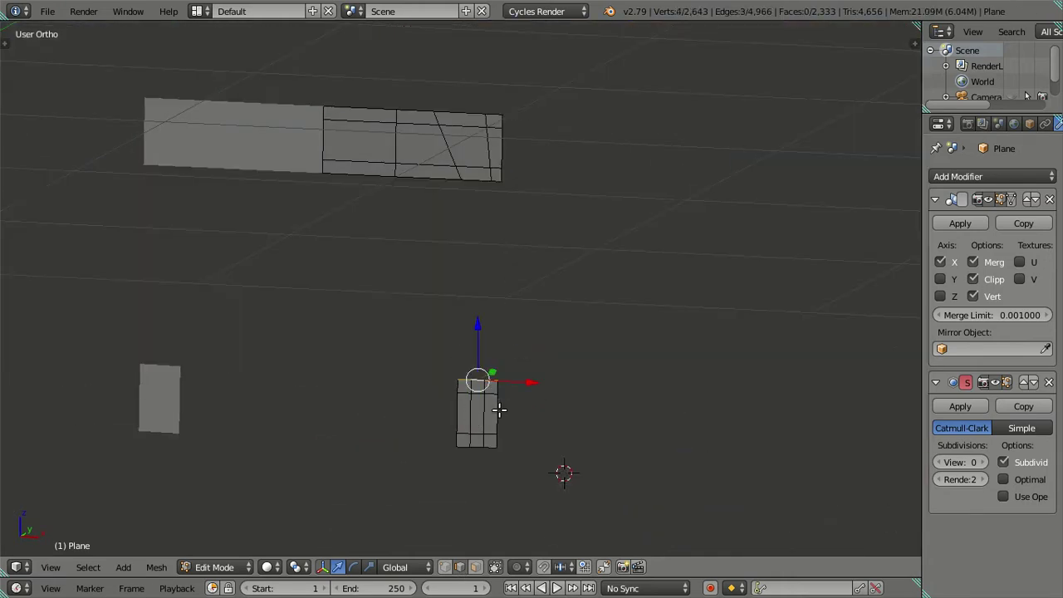
right_click(457, 420, "alt")
right_click(454, 104, "alt+shift")
right_click(503, 163, "alt+shift")
right_click(450, 179, "alt+shift")
mouse_move(452, 185)
middle_mouse_down()
mouse_move(507, 261)
mouse_move(446, 238)
mouse_move(434, 313)
middle_mouse_up()
- Extrude the border edges back along Y into boxes, then widen them along Y
key("e")
right_click(490, 342)
left_click_drag(458, 362, 493, 355)
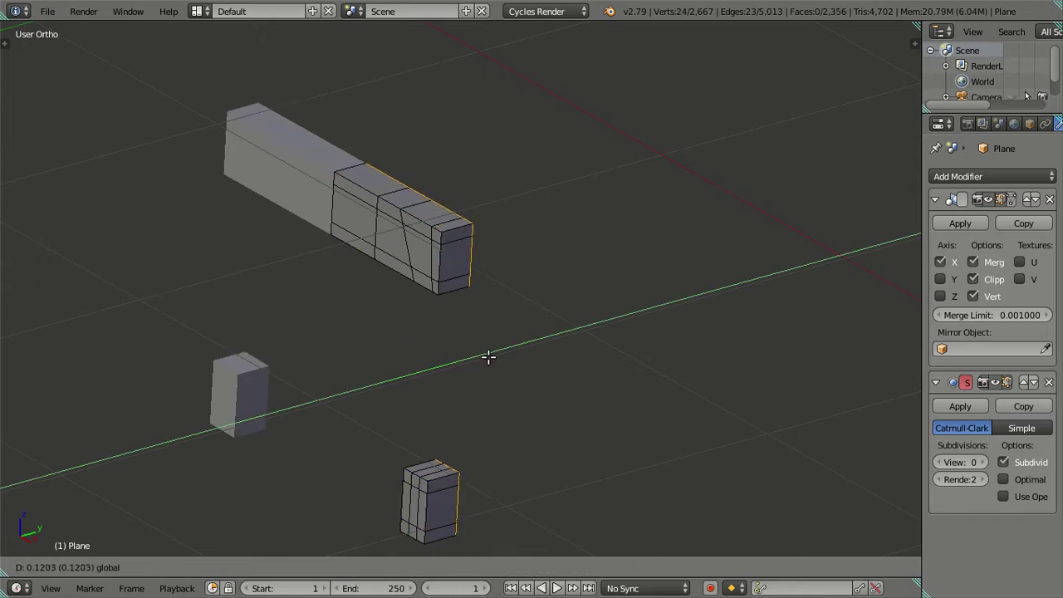
left_click(494, 354)
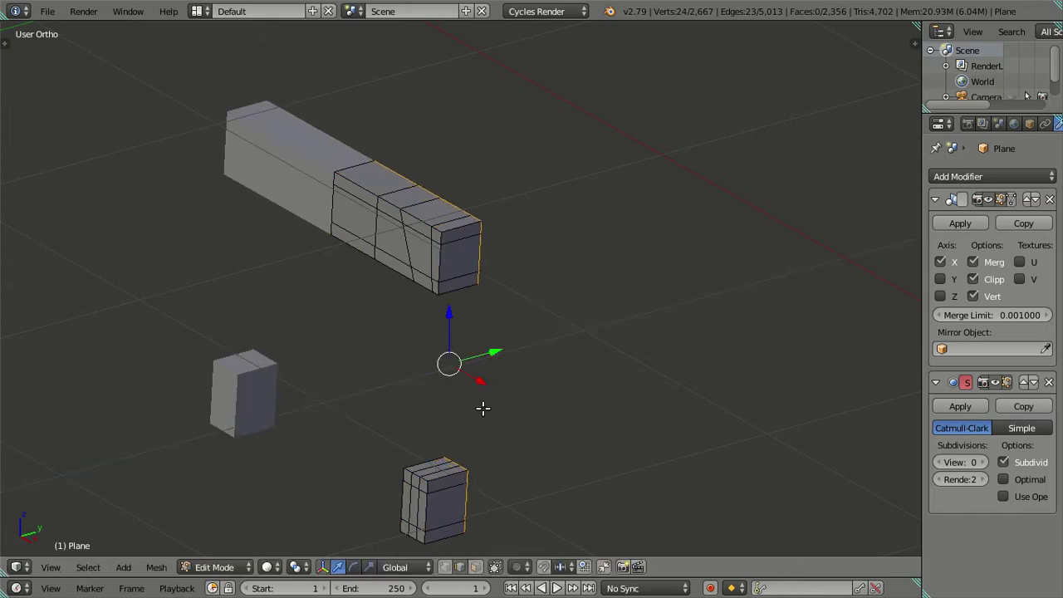
middle_click_drag(484, 409, 484, 364, "shift")
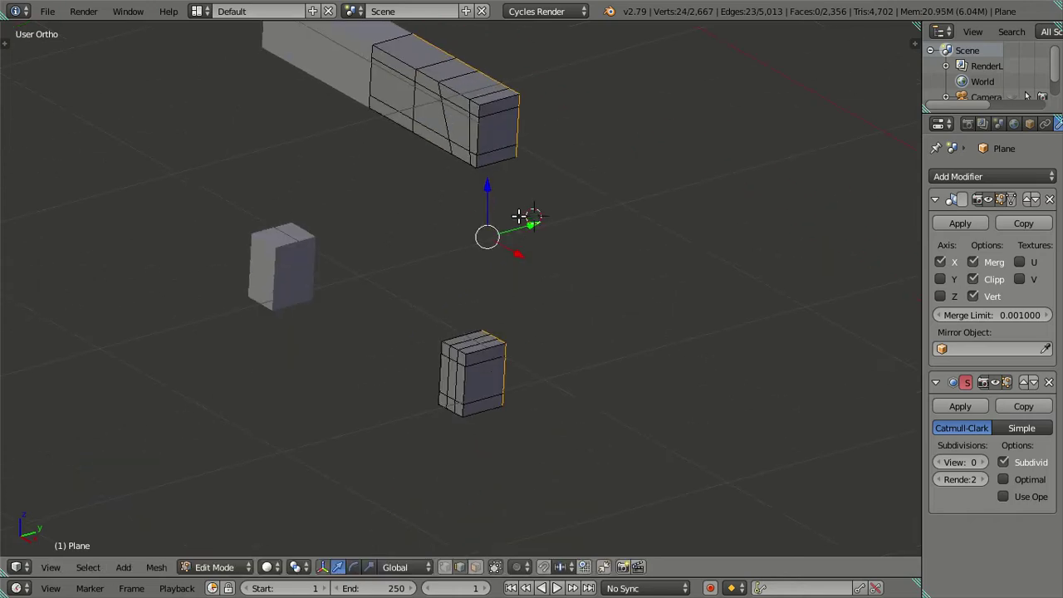
key("g")
key("y")
left_click(527, 312)
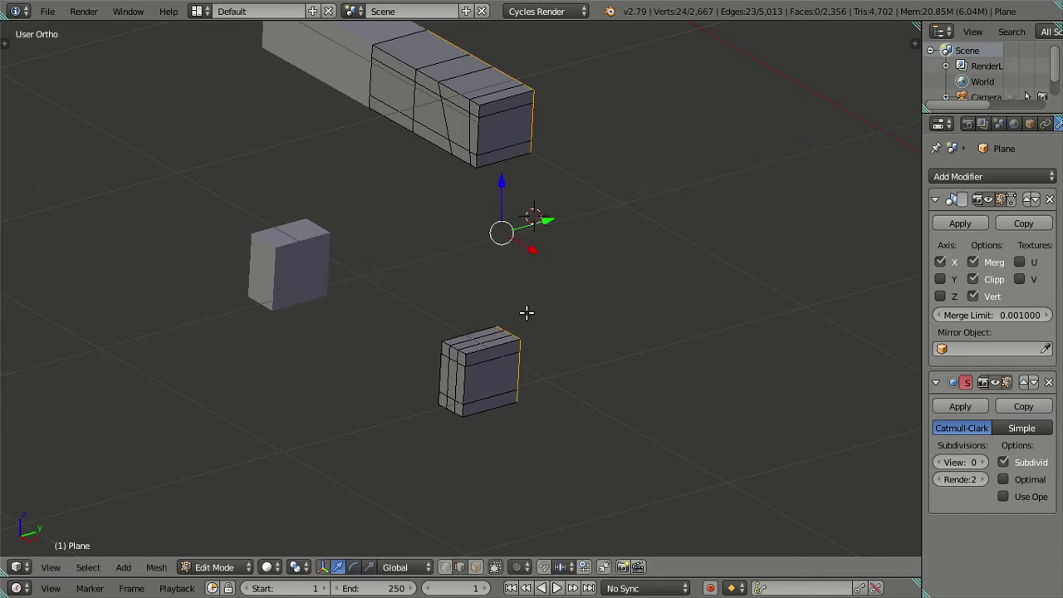
- Test loop cuts on the small box, then dissolve those edge loops
key("ctrl+r")
scroll(495, 343, "up", 2)
left_click(494, 343)
right_click(494, 343)
middle_click_drag(490, 353, 460, 390)
key("x")
left_click(515, 385)
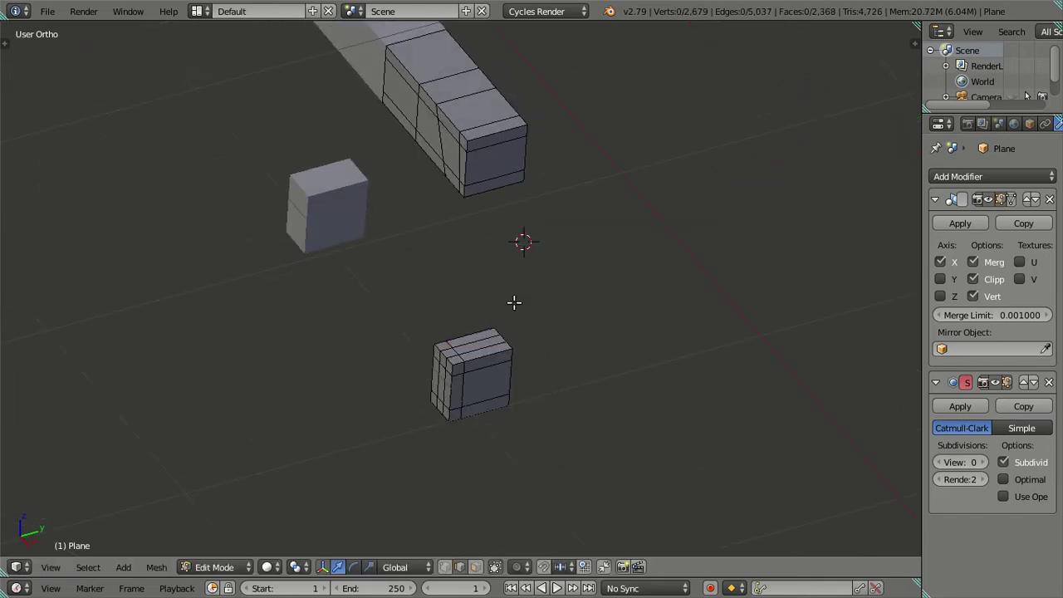
- Add four loop cuts to the long box and dissolve them again
key("ctrl+r")
left_click(493, 137)
right_click(494, 138)
key("x")
left_click(576, 179)
middle_click_drag(482, 315, 539, 290)
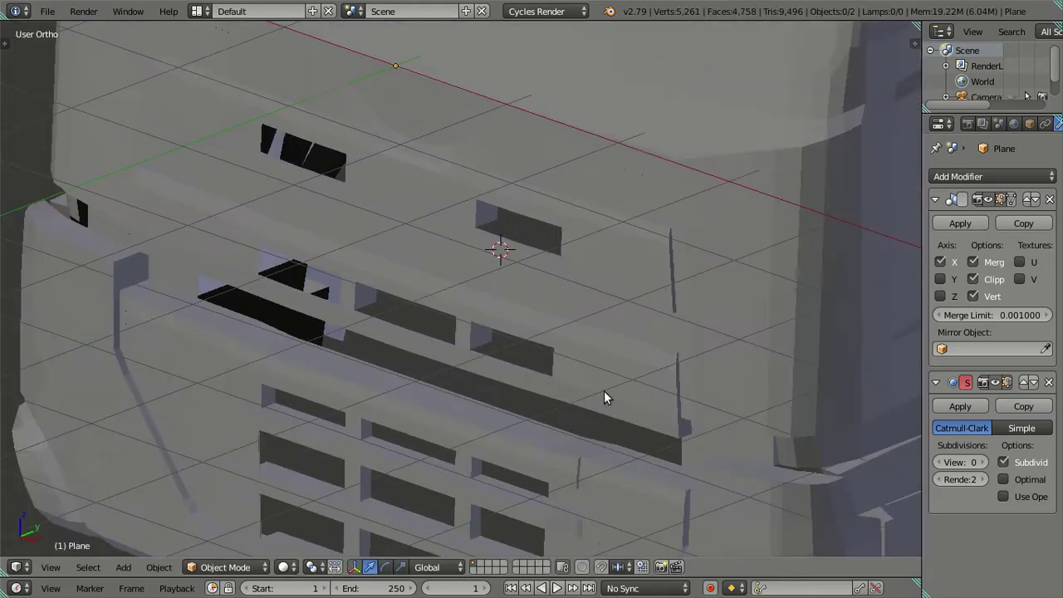
- Preview the grille at viewport smoothing level 2, then drop smoothing back to 0
left_click(982, 462)
left_click(983, 462)
mouse_move(638, 334)
middle_mouse_down()
mouse_move(720, 300)
mouse_move(773, 335)
mouse_move(682, 303)
mouse_move(635, 304)
mouse_move(655, 327)
mouse_move(712, 321)
middle_mouse_up()
left_click(939, 462)
left_click(940, 462)
middle_click_drag(726, 373, 557, 380, "shift")
- In Edit Mode, add support loop cuts near the bar's bottom and top
key("Tab")
mouse_move(482, 330)
middle_mouse_down()
mouse_move(452, 268)
mouse_move(408, 301)
middle_mouse_up()
scroll(440, 288, "up", 3)
scroll(549, 385, "up", 3)
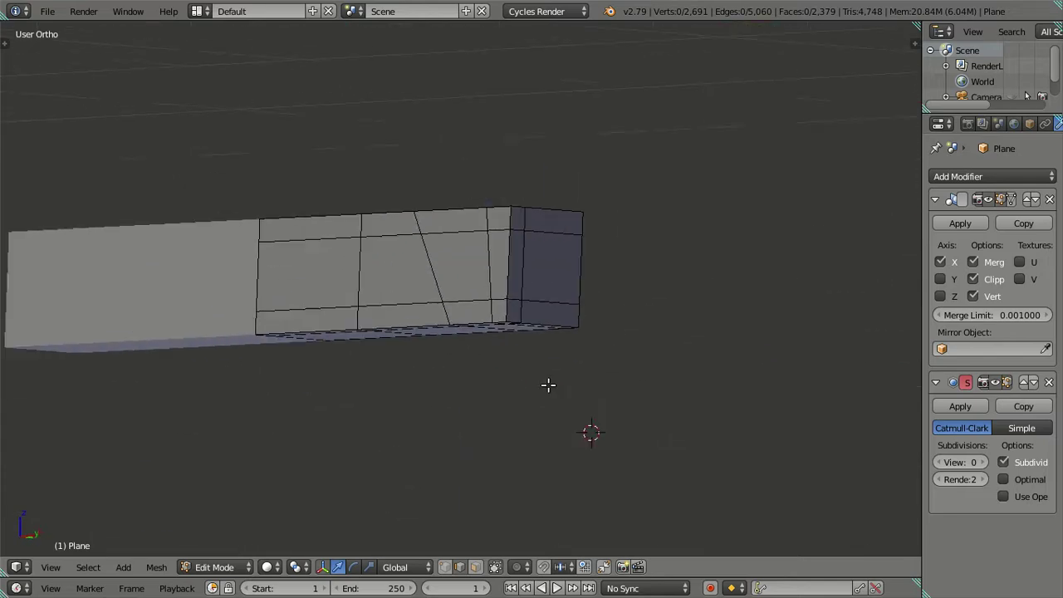
scroll(542, 349, "up", 3)
key("ctrl+r")
left_click(561, 318)
right_click(561, 319)
key("ctrl+r")
left_click(565, 170)
right_click(565, 170)
- Select the two new edge loops on the bar and dissolve them
right_click(499, 191, "alt")
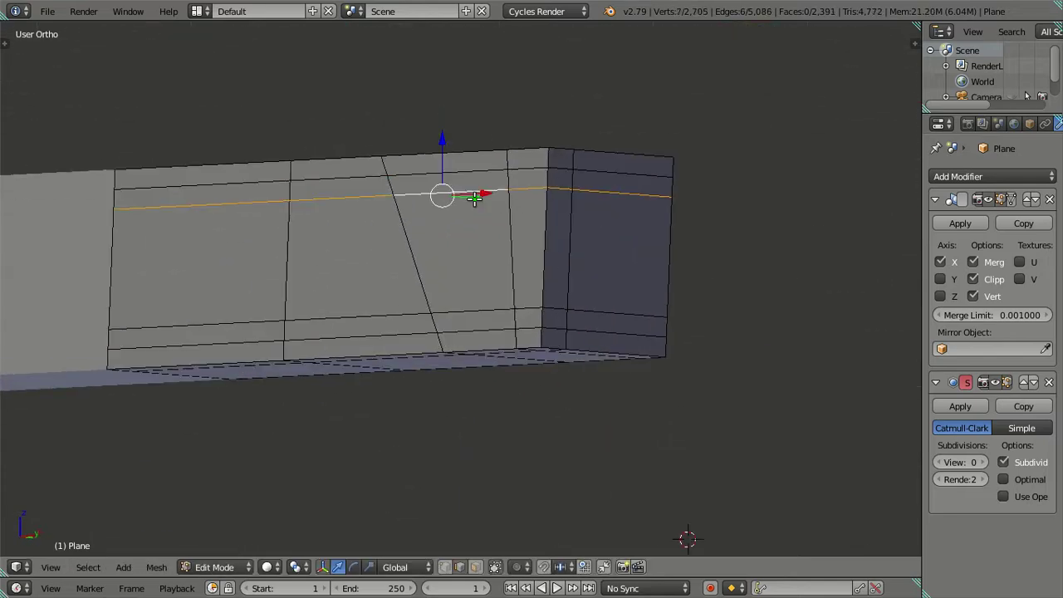
right_click(485, 310, "alt+shift")
key("x")
left_click(657, 316)
- Preview the object at subdivision level 2 in front wireframe view over the reference photo
key("Tab")
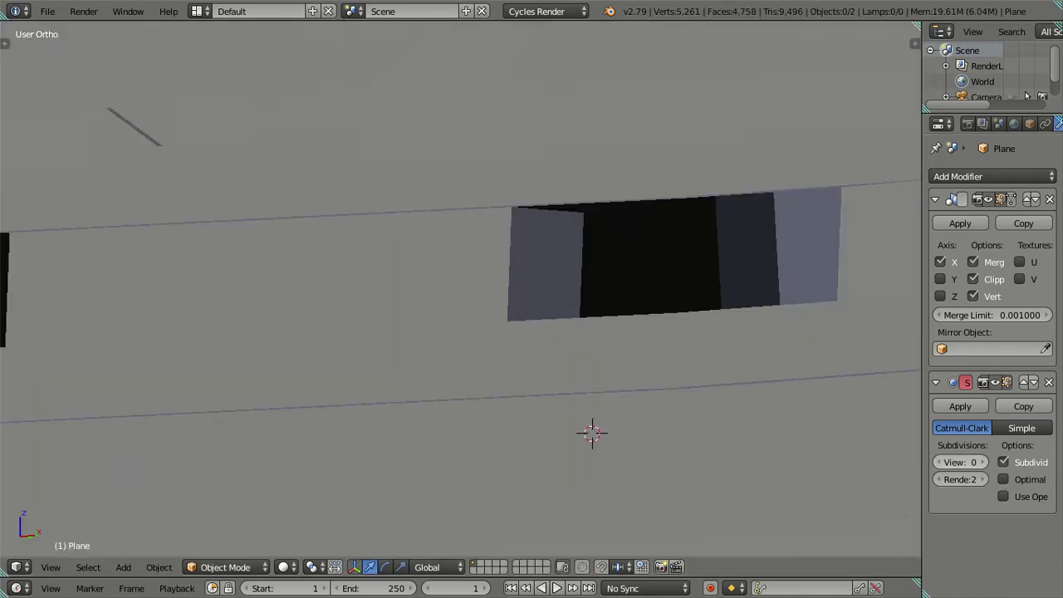
key("ctrl+2")
mouse_move(657, 387)
middle_mouse_down()
mouse_move(486, 333)
mouse_move(601, 348)
mouse_move(635, 328)
mouse_move(568, 320)
mouse_move(493, 356)
mouse_move(619, 354)
mouse_move(488, 371)
middle_mouse_up()
key("KP_1")
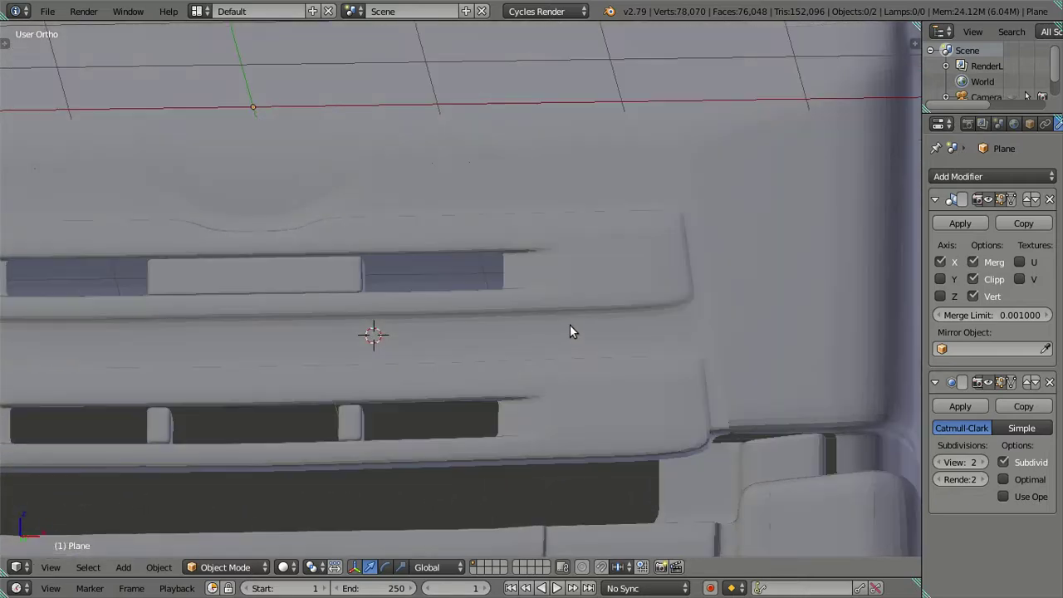
key("z")
middle_click_drag(674, 337, 614, 361, "shift")
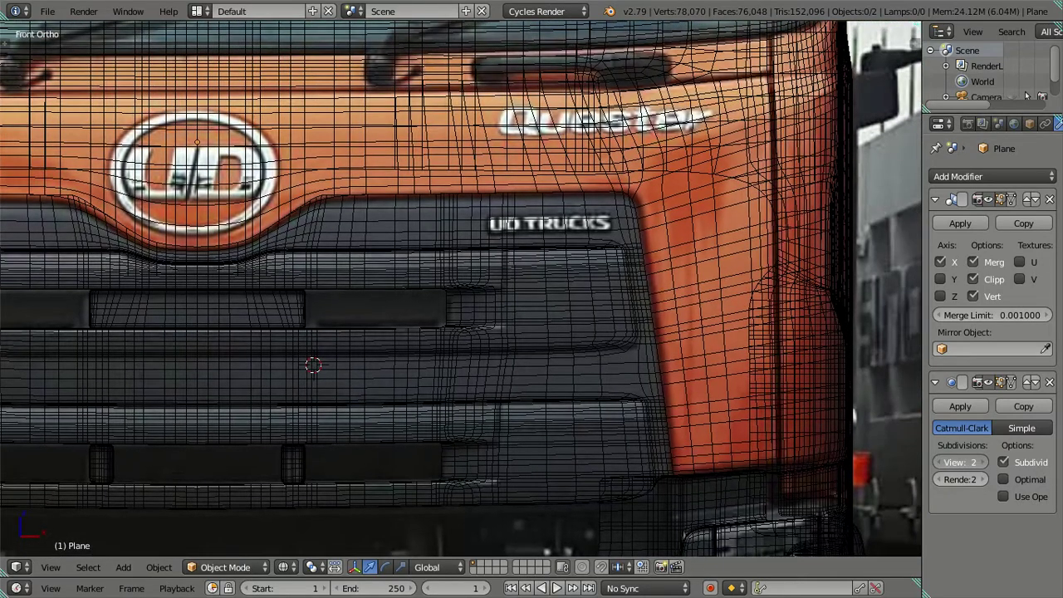
- Drop smoothing to level 0 and slide a new vertical loop to the panel's right edge
key("ctrl+0")
scroll(902, 452, "up", 2)
scroll(739, 382, "down", 1)
scroll(698, 384, "down", 1)
scroll(639, 370, "up", 1)
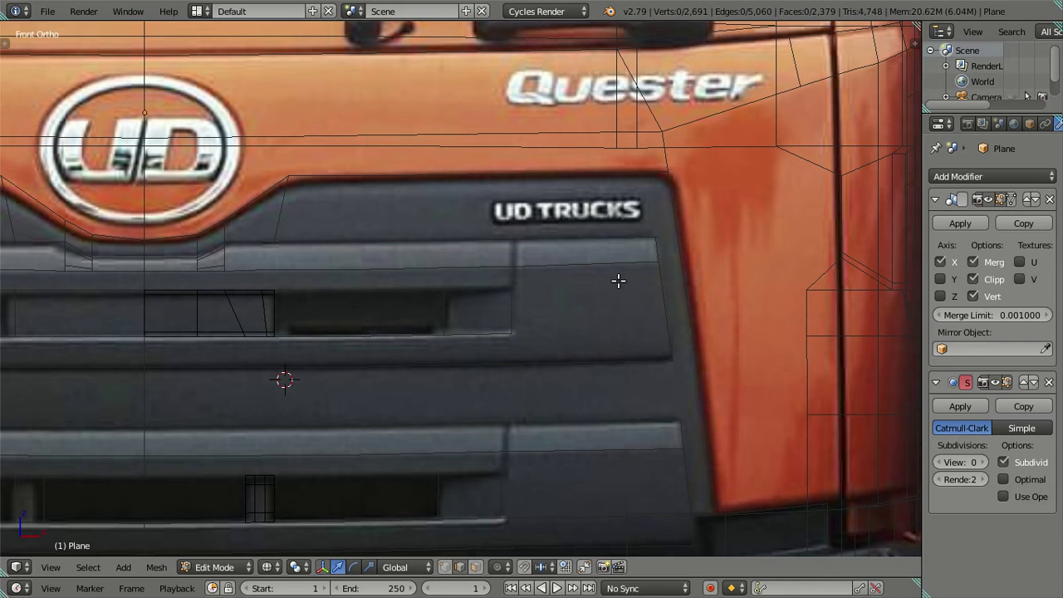
middle_click_drag(521, 325, 617, 272, "shift")
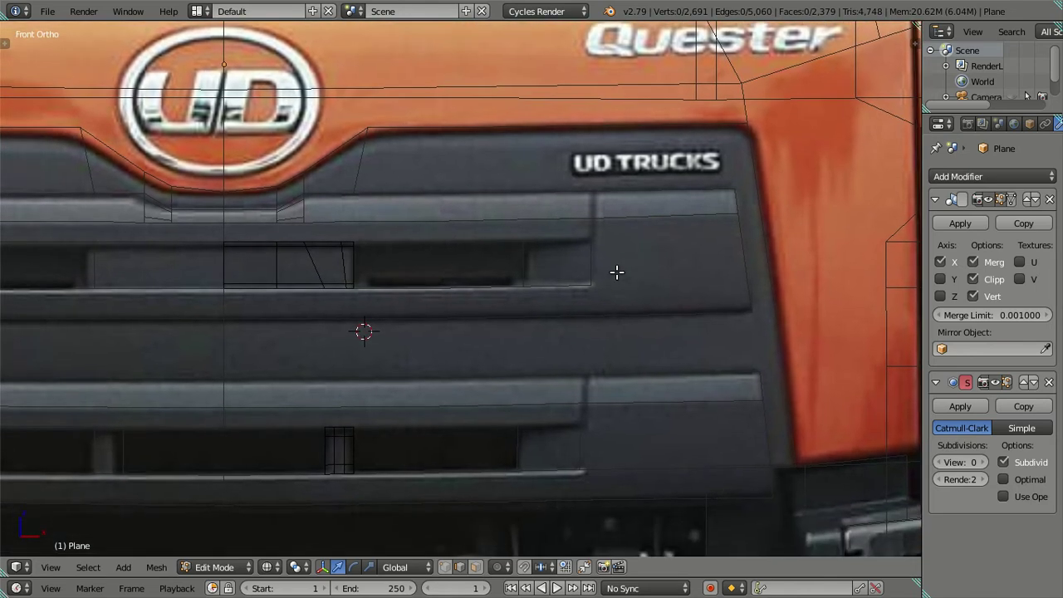
key("a")
key("a")
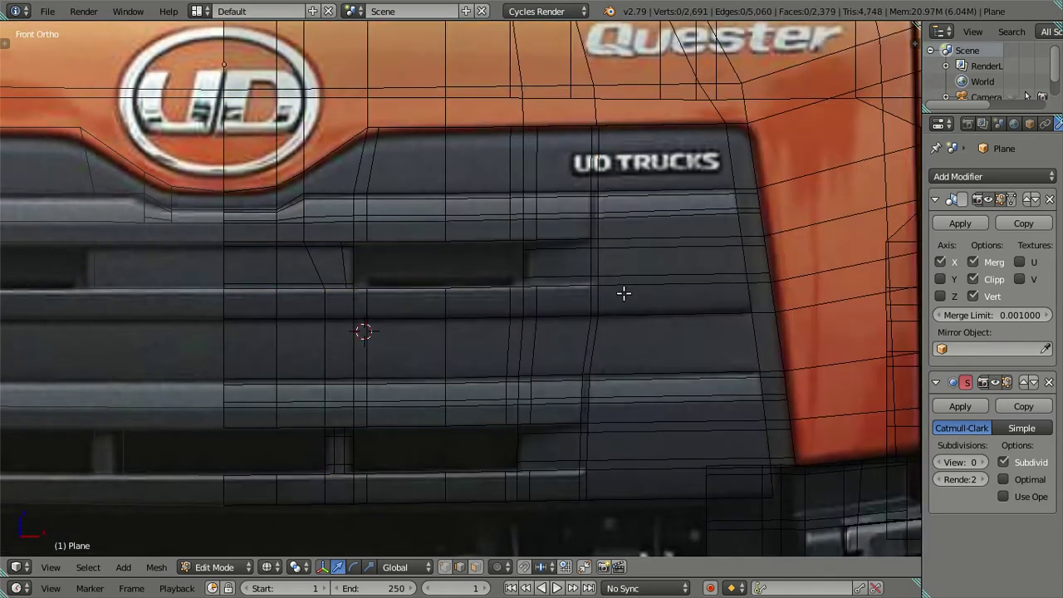
key("ctrl+r")
left_click(679, 211)
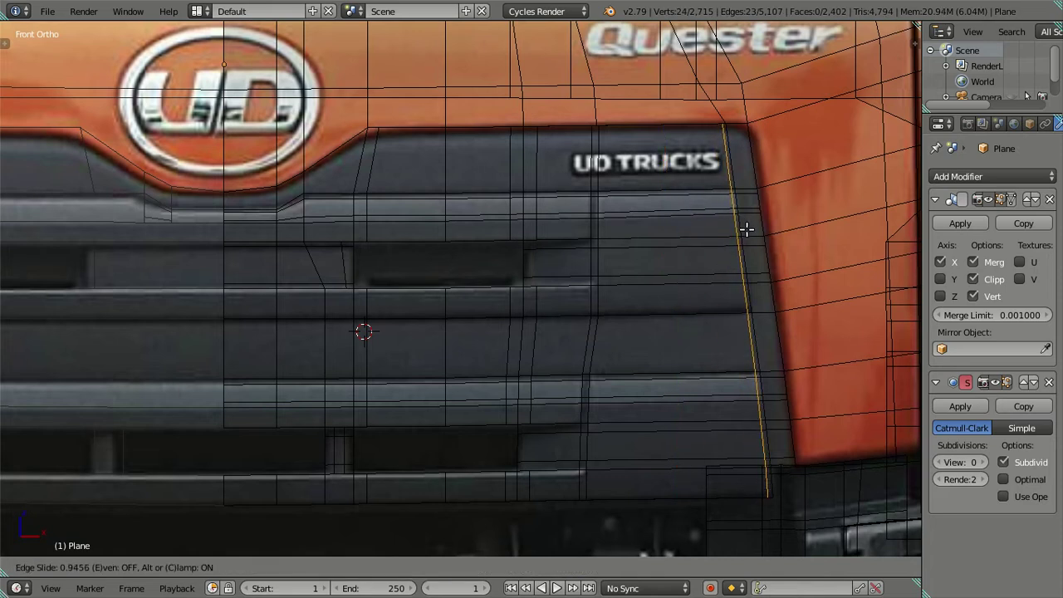
left_click(747, 229)
- Cut three horizontal loops across the slat and dissolve them
key("a")
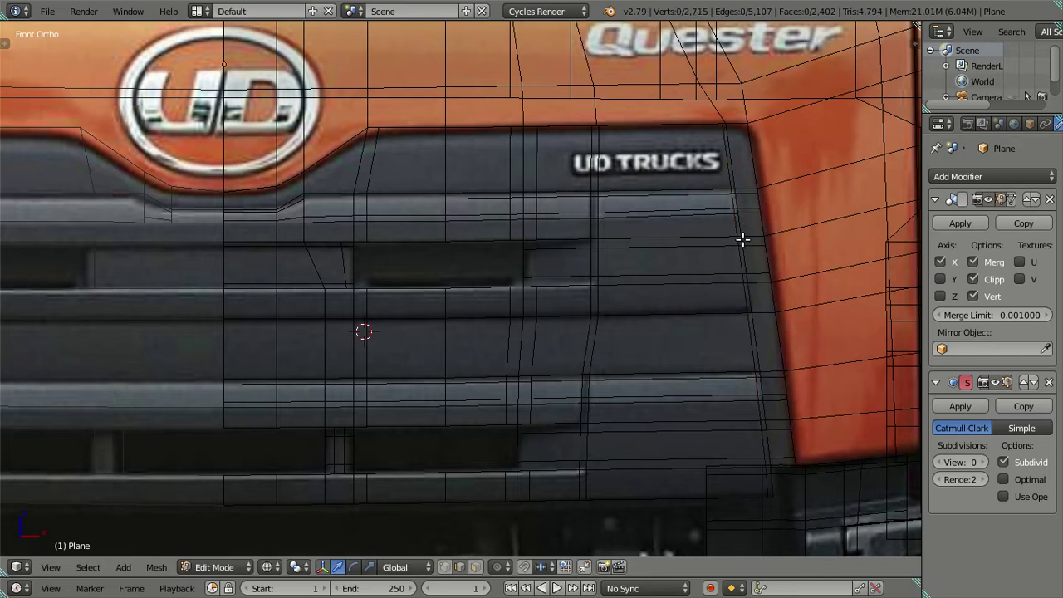
scroll(702, 323, "up", 1)
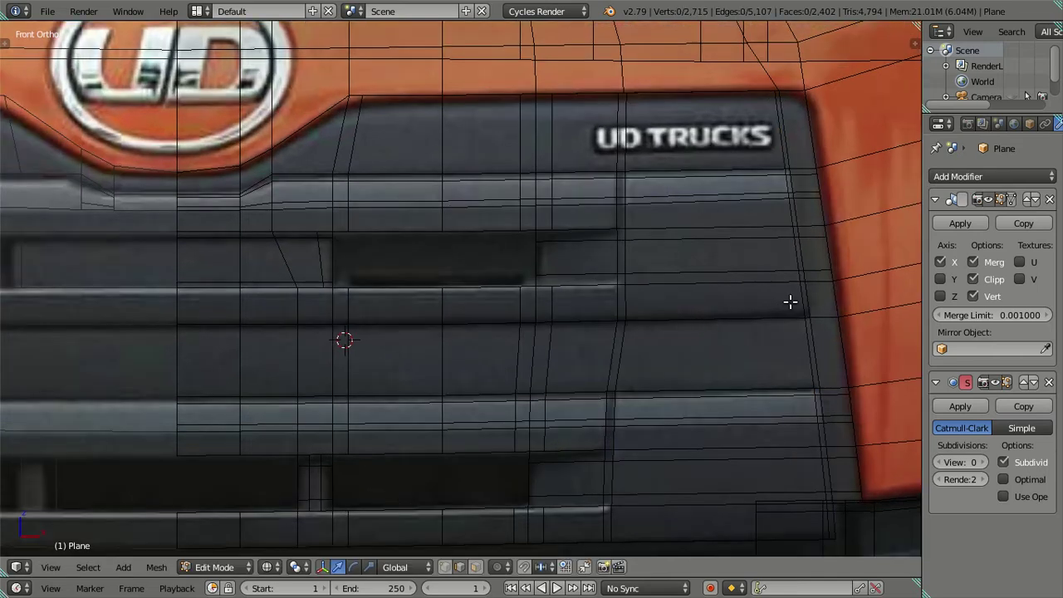
key("ctrl+r")
scroll(633, 299, "up", 2)
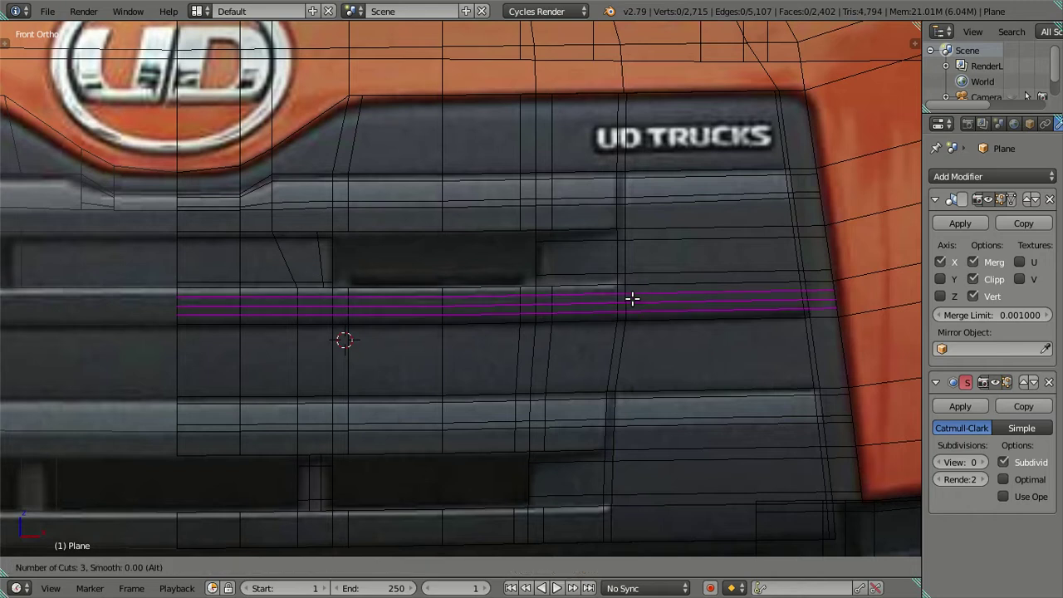
right_click(632, 308)
key("x")
left_click(640, 339)
middle_click_drag(620, 323, 608, 349, "shift")
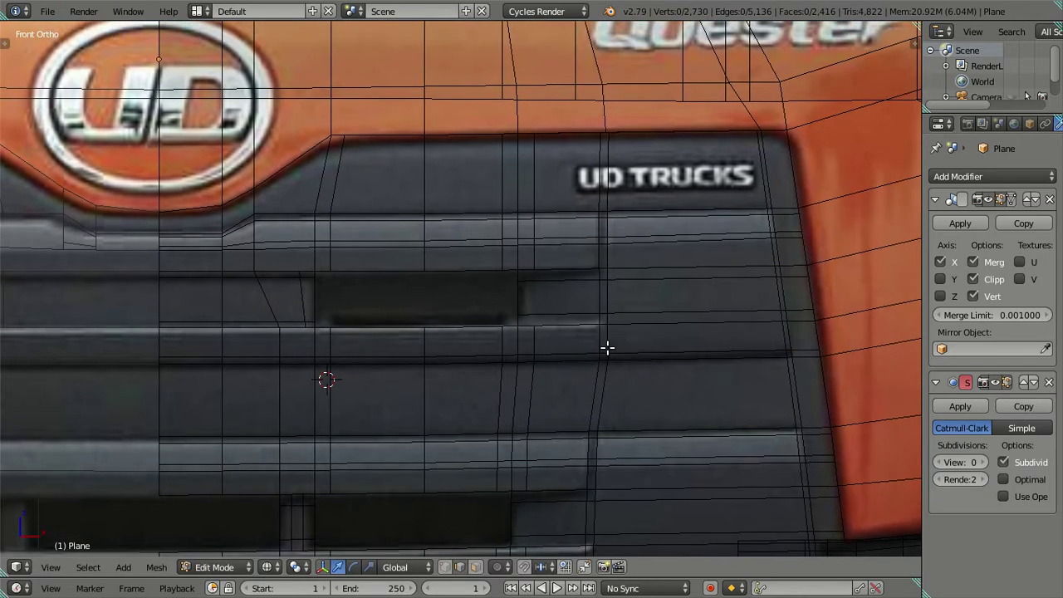
key("ctrl+z")
scroll(582, 349, "up", 1)
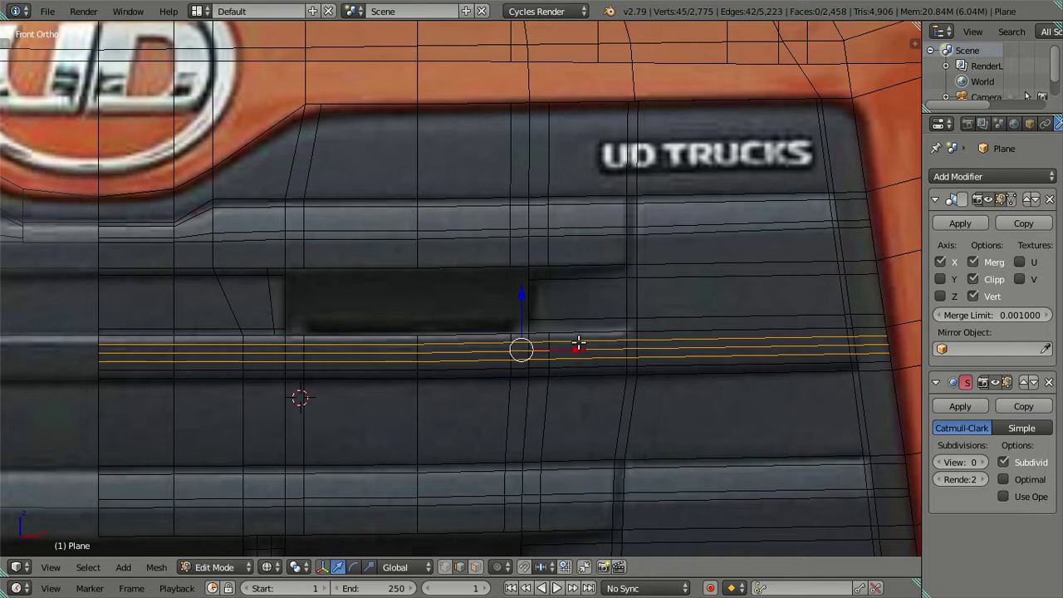
key("x")
left_click(685, 360)
middle_click_drag(660, 285, 639, 352, "shift")
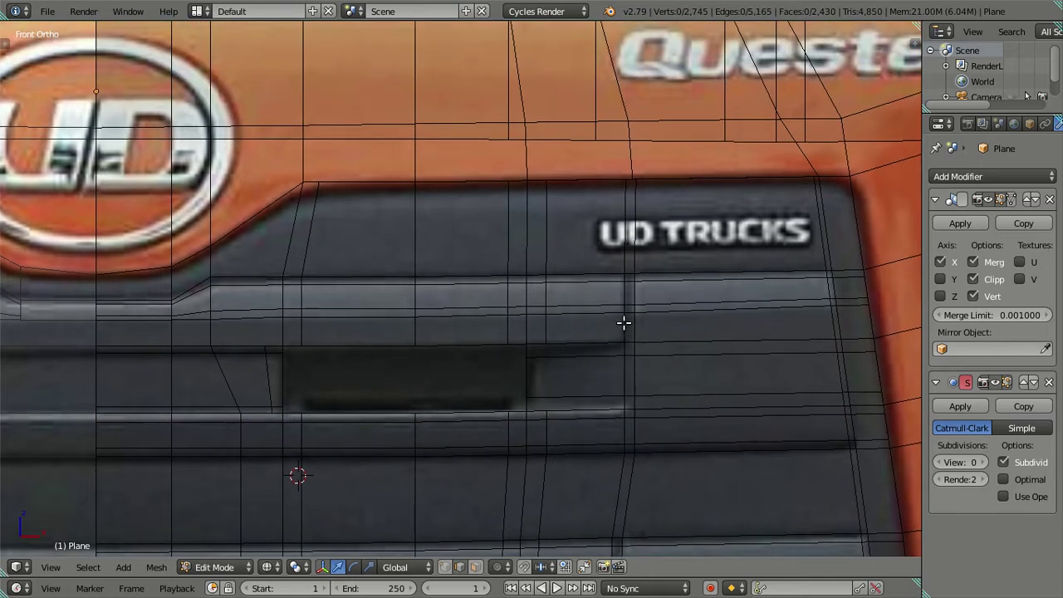
- Cut three loops along the slat edge, keeping one and dissolving the other two
key("ctrl+r")
scroll(624, 323, "up", 2)
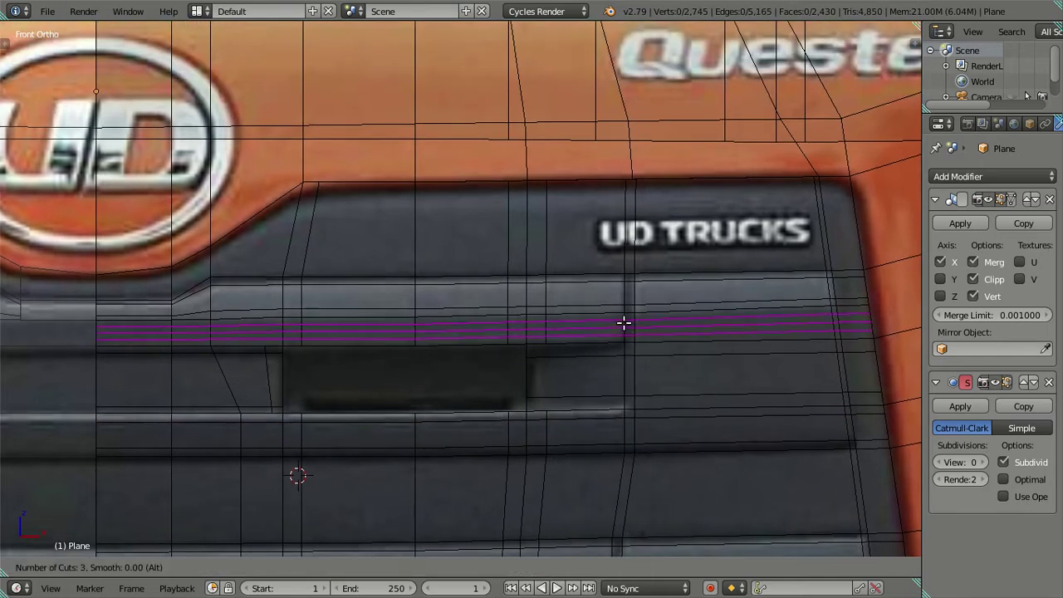
left_click(624, 323)
right_click(607, 331)
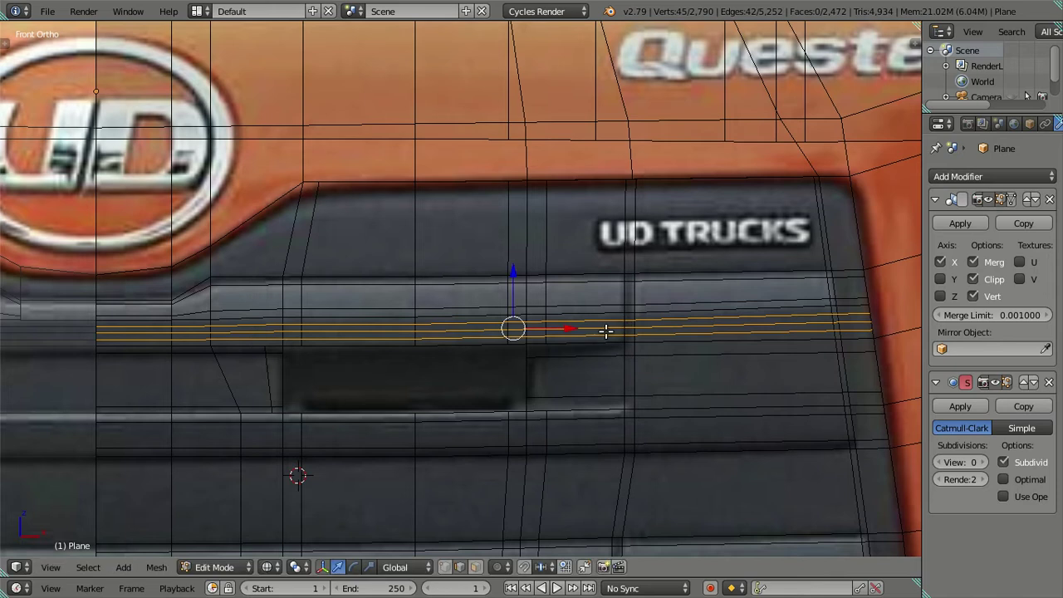
right_click(598, 335, "alt+shift")
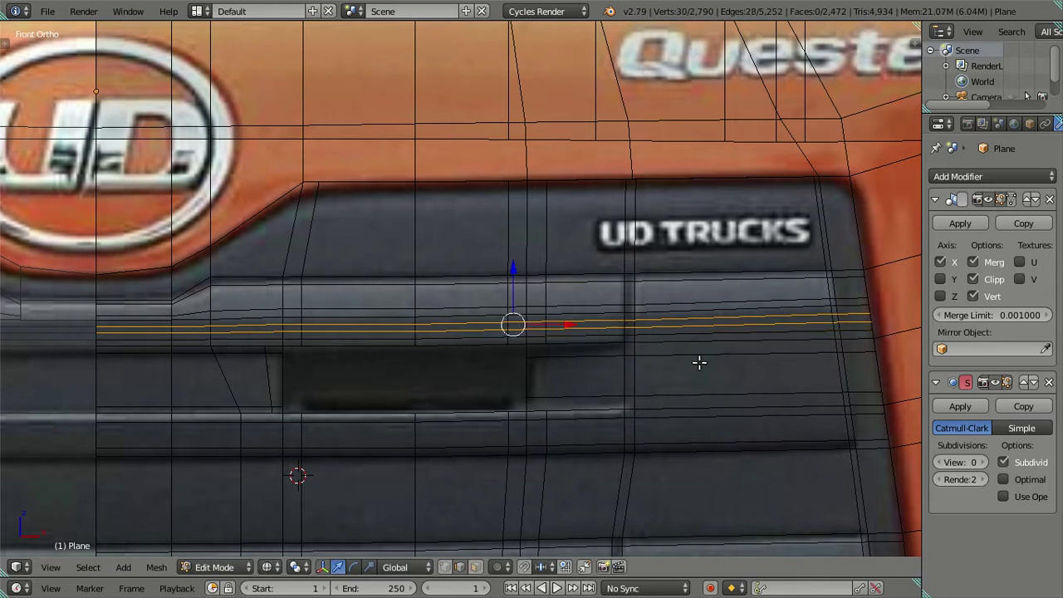
key("x")
left_click(696, 364)
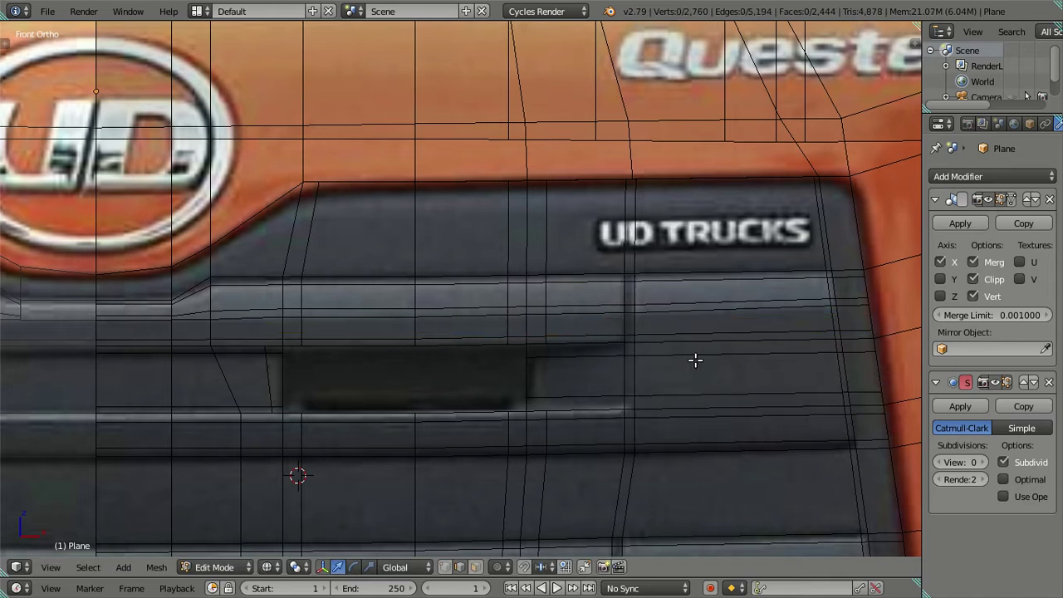
- Add two loop cuts on the lower slat, leaving the upper one selected for removal
scroll(660, 376, "down", 2)
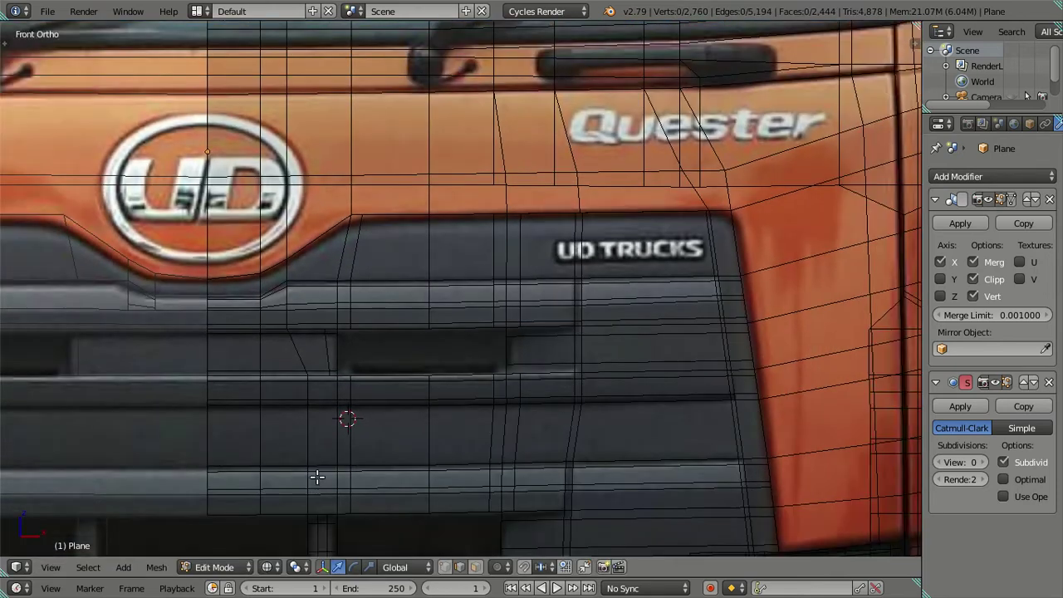
middle_click_drag(317, 477, 403, 434, "shift")
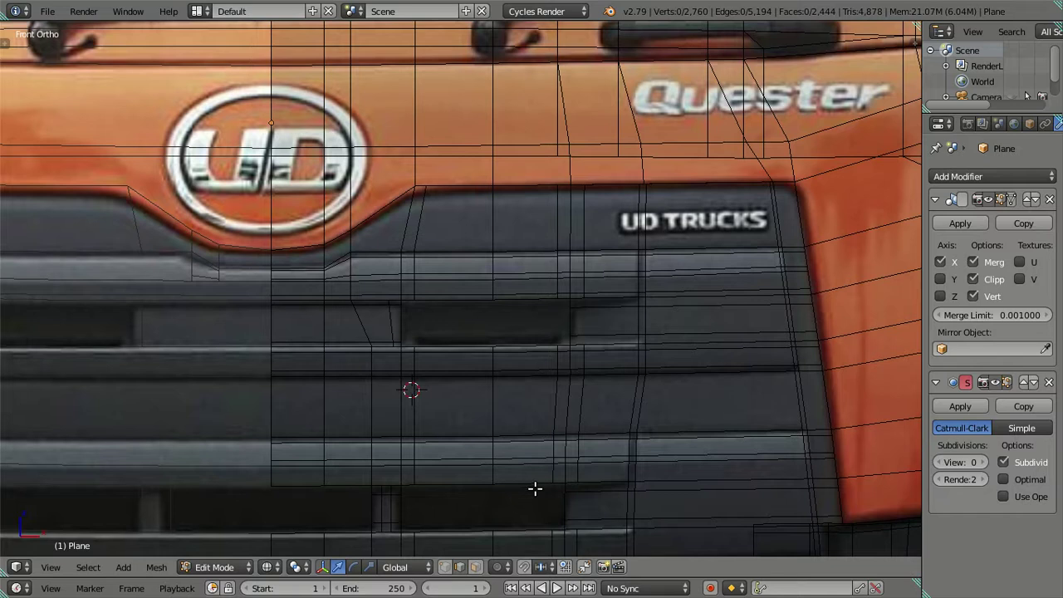
middle_click_drag(535, 489, 541, 379, "shift")
scroll(661, 374, "up", 2)
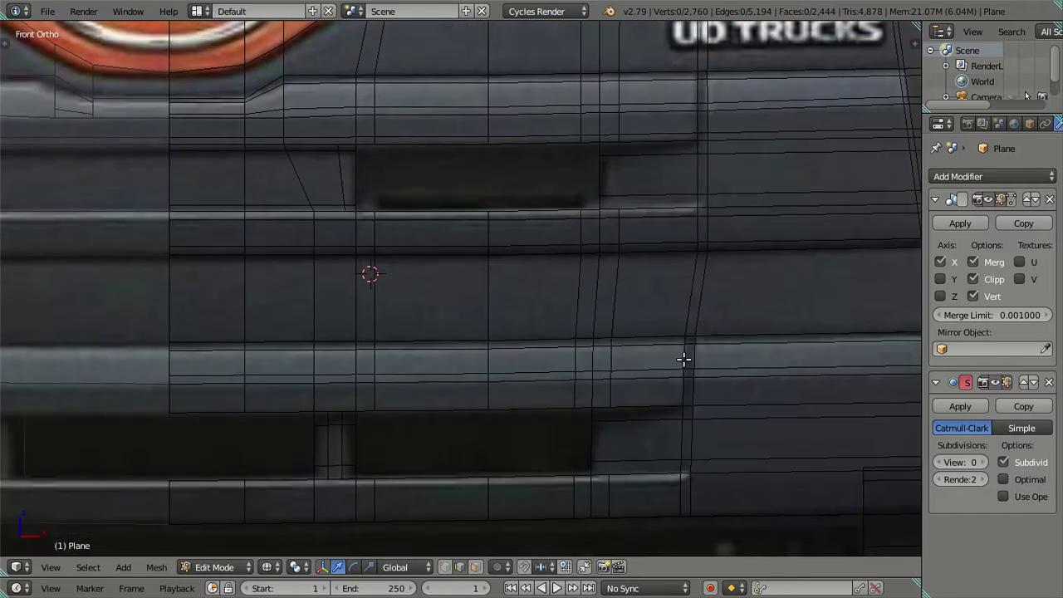
key("ctrl+r")
scroll(684, 395, "up", 1)
left_click(685, 395)
right_click(653, 402)
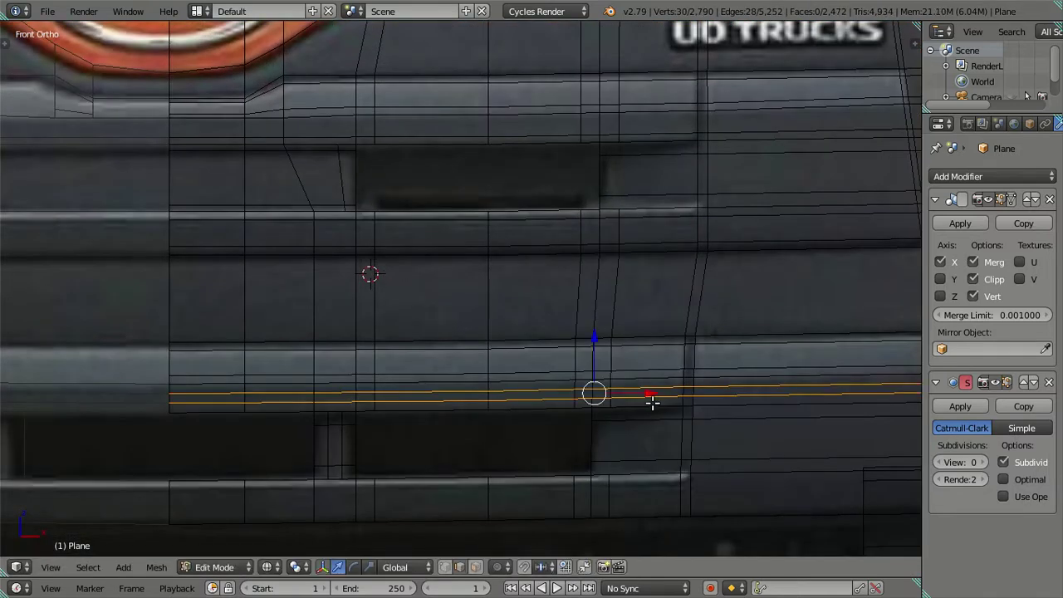
right_click(655, 397, "alt")
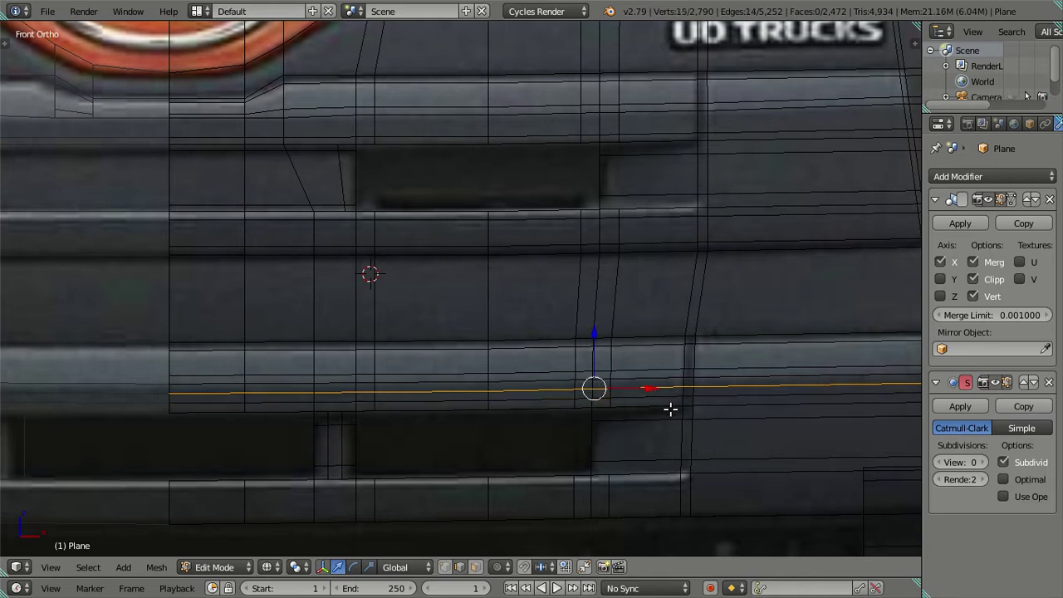
key("alt+z")
- Dissolve the extra upper loop on the lower slat, keeping a single support loop
key("x")
left_click(673, 410)
scroll(620, 418, "down", 2)
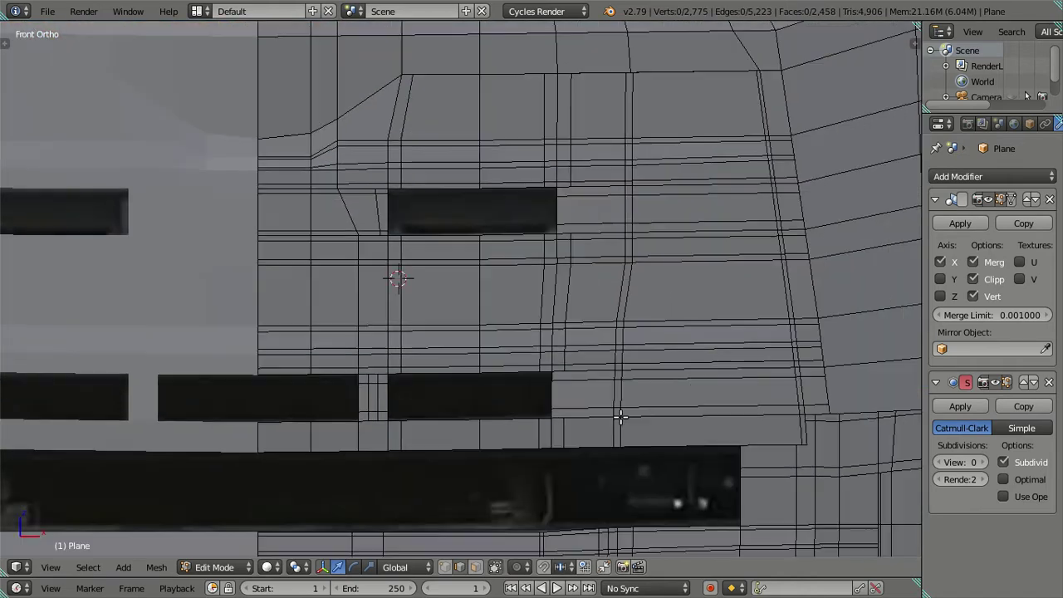
middle_click_drag(621, 418, 580, 404, "shift")
key("alt+z")
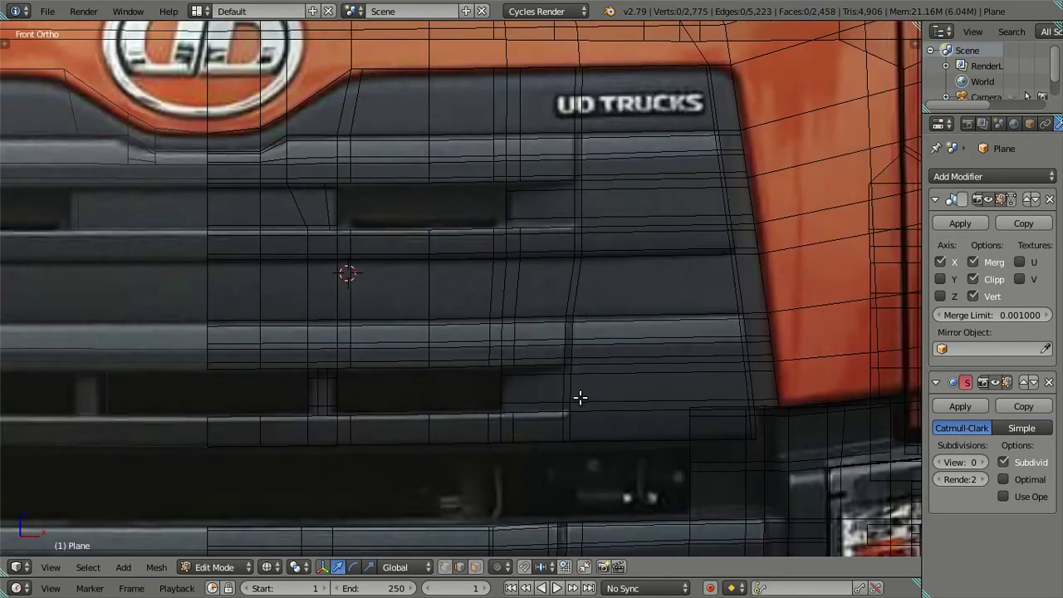
key("alt+z")
- Inspect the grille's side edge at an angle and from the straight front view
mouse_move(541, 390)
middle_mouse_down()
mouse_move(573, 387)
mouse_move(522, 413)
mouse_move(523, 392)
mouse_move(487, 376)
middle_mouse_up()
scroll(488, 375, "up", 1)
scroll(498, 357, "up", 2)
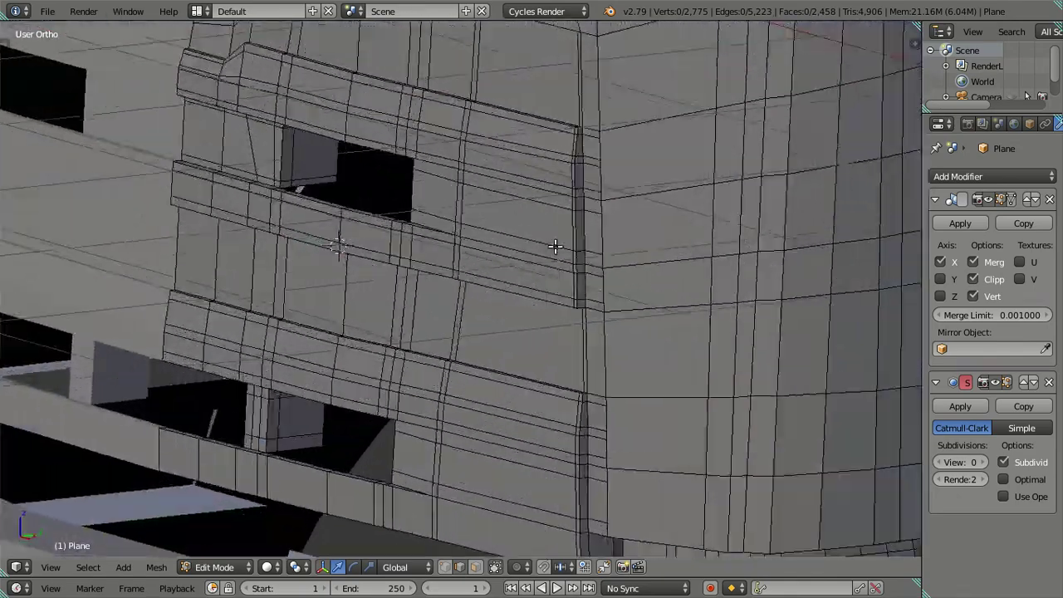
scroll(501, 349, "up", 2)
scroll(517, 328, "up", 2)
mouse_move(517, 329)
middle_mouse_down()
mouse_move(458, 384)
mouse_move(445, 332)
middle_mouse_up()
scroll(429, 311, "down", 4)
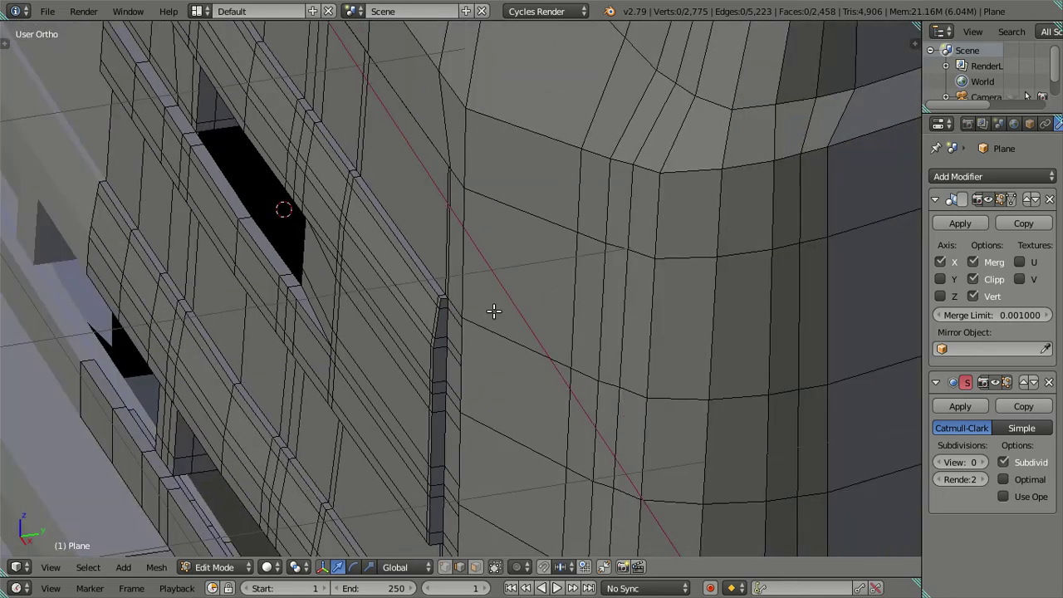
key("KP_1")
scroll(656, 301, "down", 3)
middle_click_drag(683, 303, 540, 357, "shift")
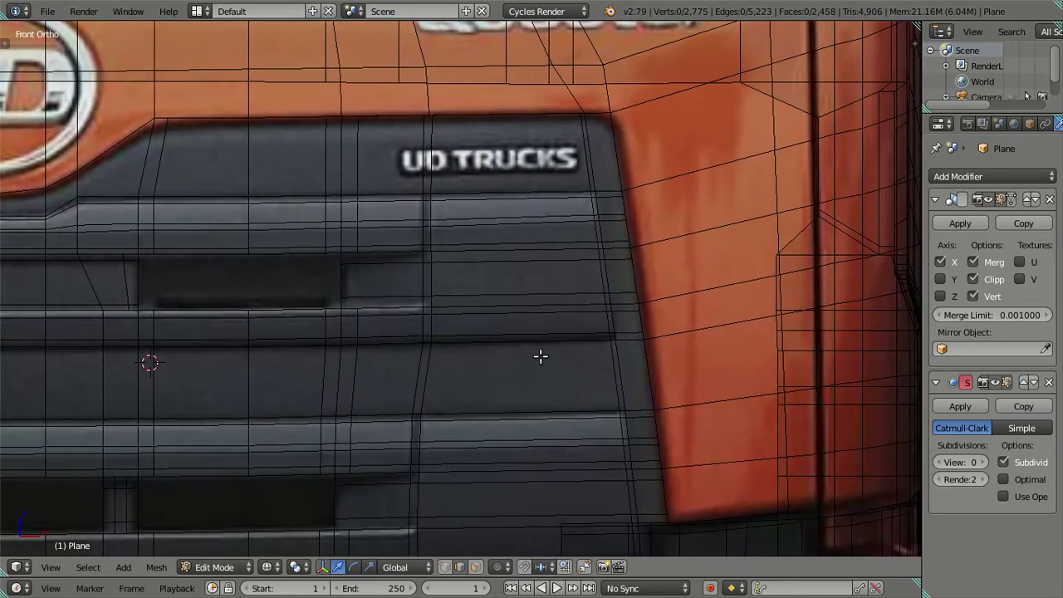
scroll(632, 293, "up", 2)
key("ctrl+r")
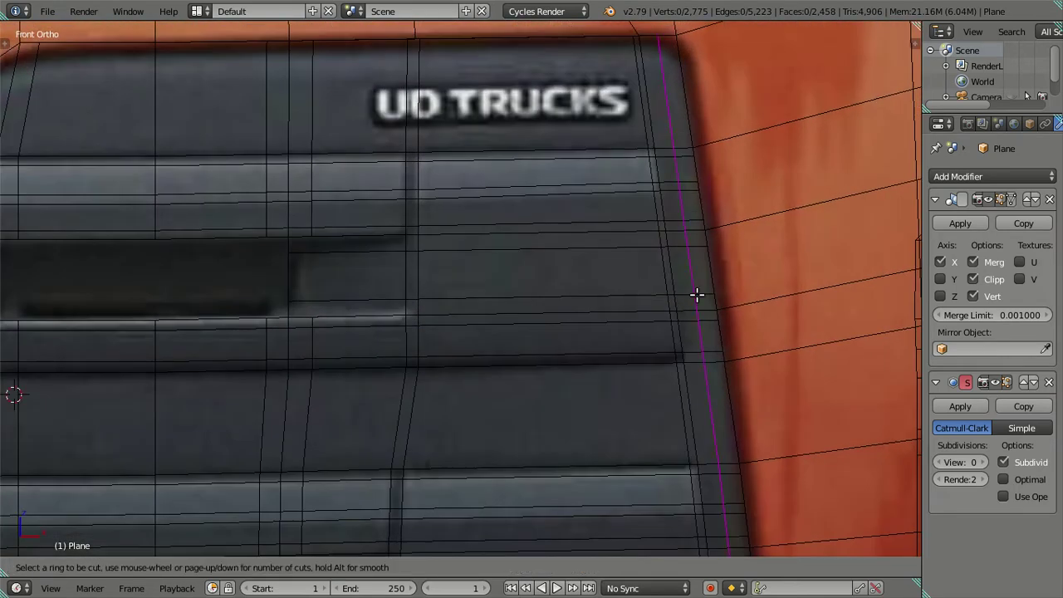
right_click(698, 295)
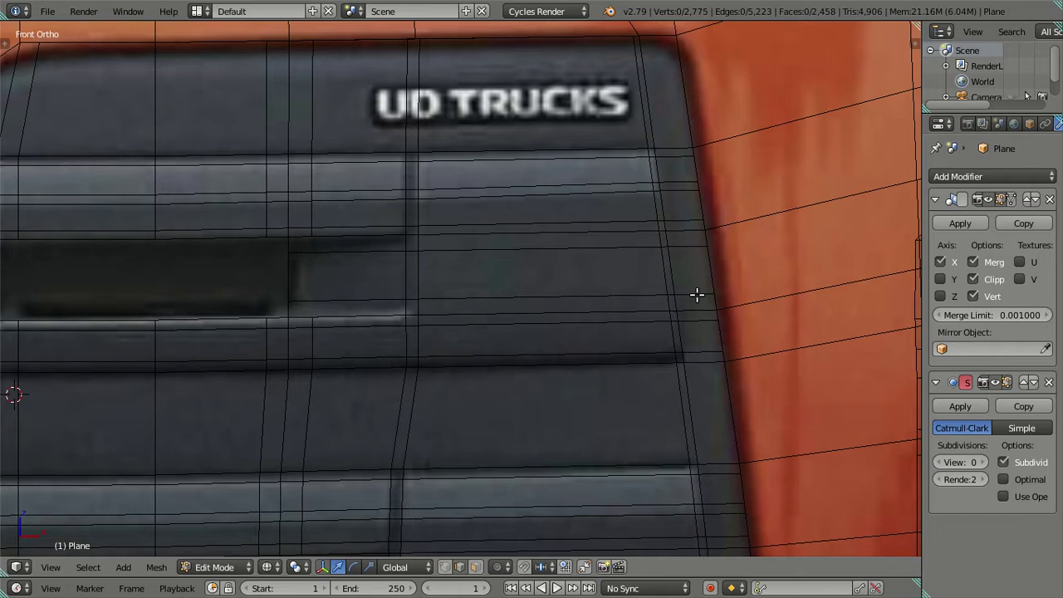
- Raise the smoothing preview to level 2 and view the smoothed grille at an angle
left_click(984, 462)
left_click(983, 462)
key("alt+z")
scroll(803, 242, "up", 3)
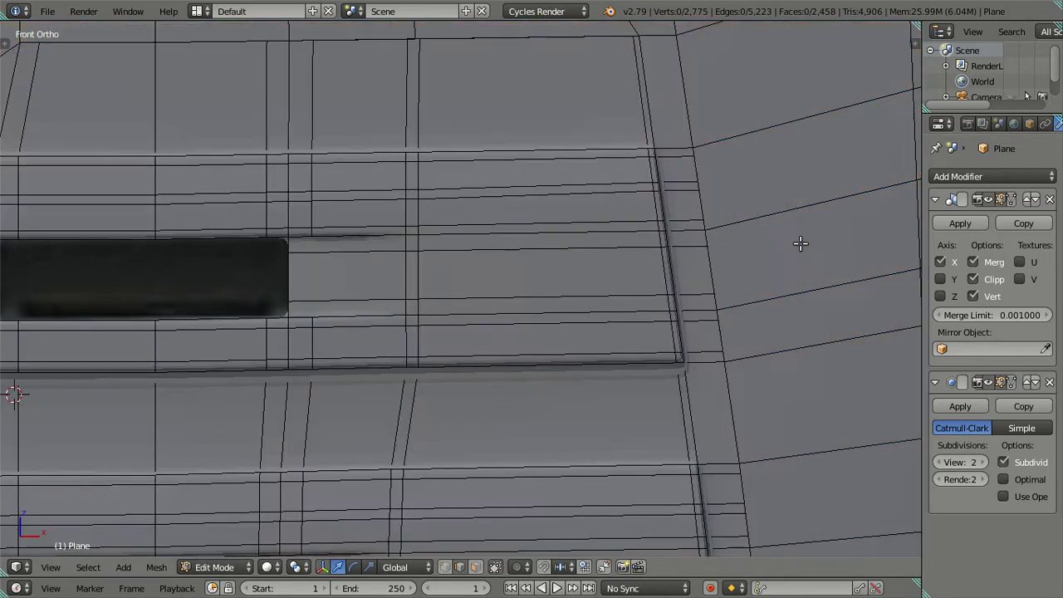
middle_click_drag(677, 280, 660, 349, "shift")
scroll(660, 349, "down", 3)
key("Tab")
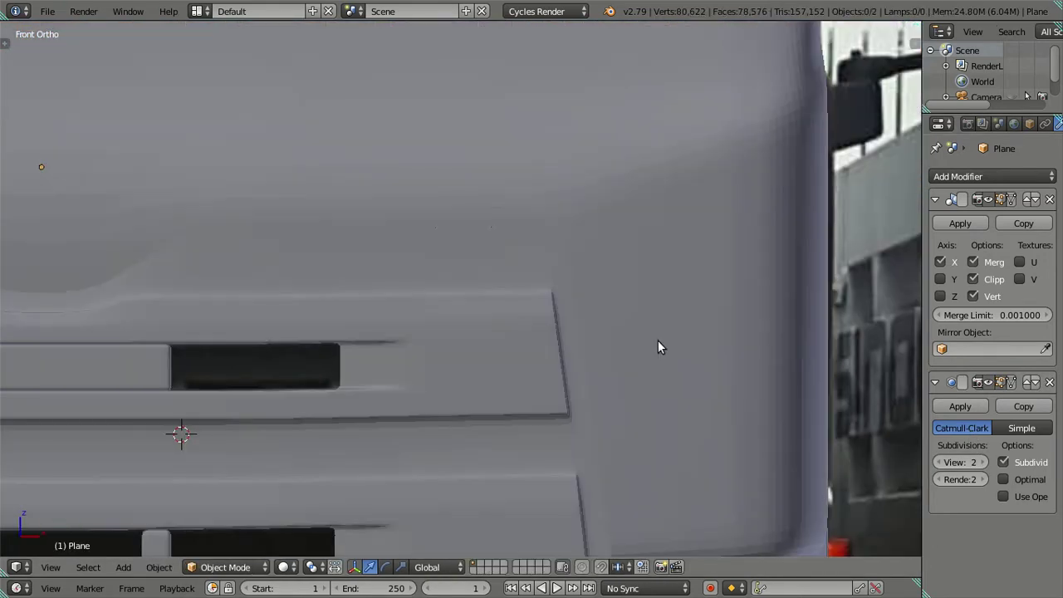
key("Tab")
key("Tab")
mouse_move(641, 333)
middle_mouse_down()
mouse_move(509, 344)
mouse_move(501, 323)
mouse_move(475, 356)
mouse_move(548, 223)
mouse_move(633, 332)
mouse_move(736, 242)
mouse_move(703, 323)
mouse_move(614, 315)
middle_mouse_up()
key("Tab")
- Drop the smoothing preview to 0 and select the loop along the slat's lower edge
scroll(407, 374, "up", 3)
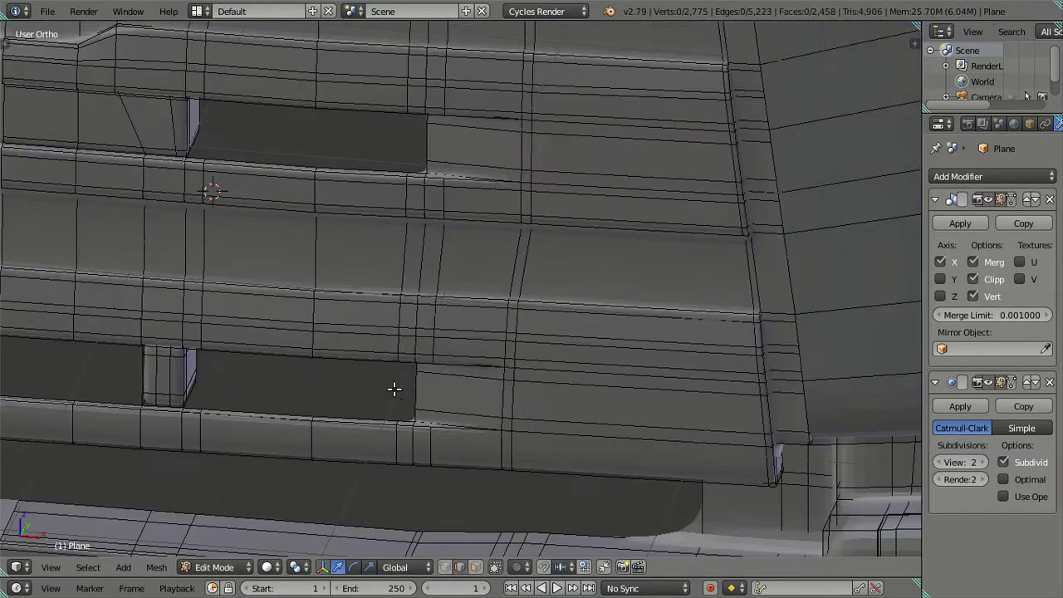
middle_click_drag(394, 387, 527, 368, "shift")
left_click(940, 462)
left_click(939, 462)
mouse_move(577, 394)
middle_mouse_down()
mouse_move(490, 411)
mouse_move(489, 384)
middle_mouse_up()
right_click(488, 384, "alt")
- Extrude the two selected grille slat loops back along Y by an exact distance
right_click(481, 90, "alt+shift")
mouse_move(487, 135)
middle_mouse_down()
mouse_move(563, 238)
mouse_move(648, 192)
mouse_move(446, 240)
mouse_move(437, 266)
mouse_move(459, 334)
middle_mouse_up()
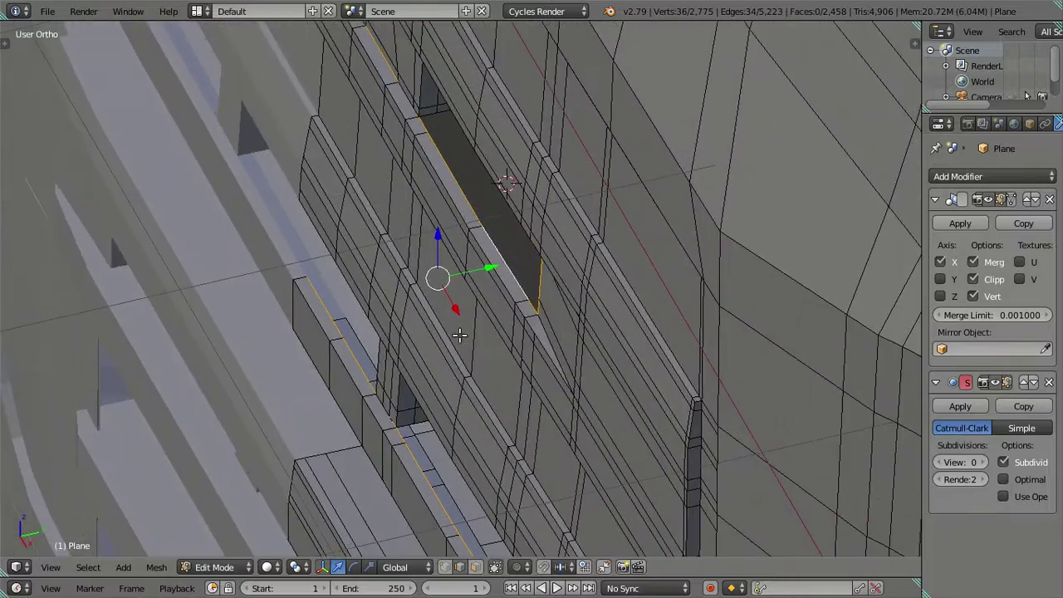
scroll(474, 329, "up", 5)
scroll(493, 320, "up", 1)
scroll(498, 349, "up", 1)
key("e")
key("y")
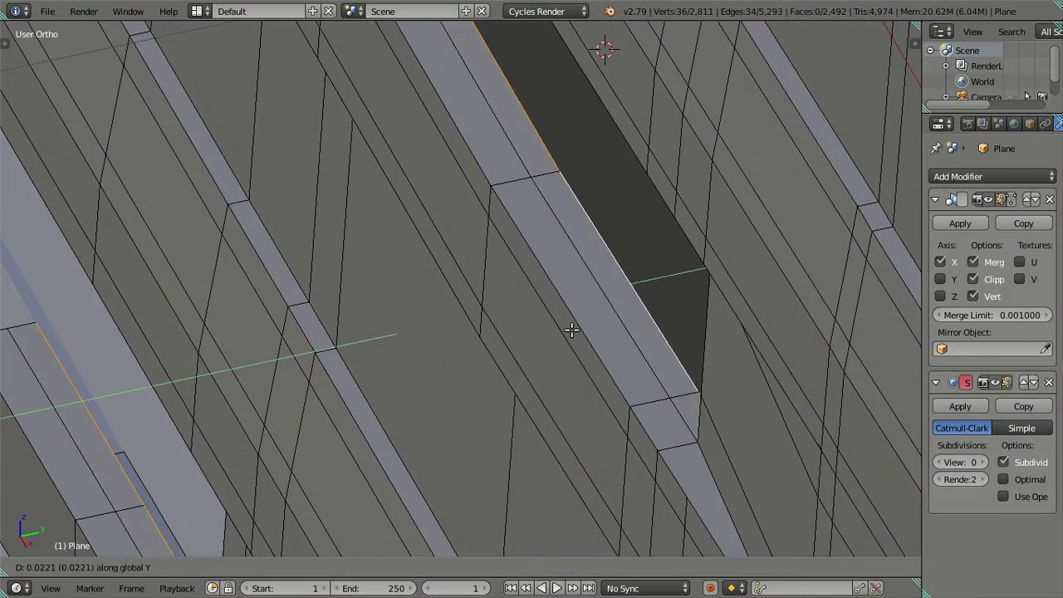
key("equal")
key("Return")
- Extrude the edge loop along the slat strip's right edge back along Y
right_click(572, 325)
right_click(595, 321, "alt")
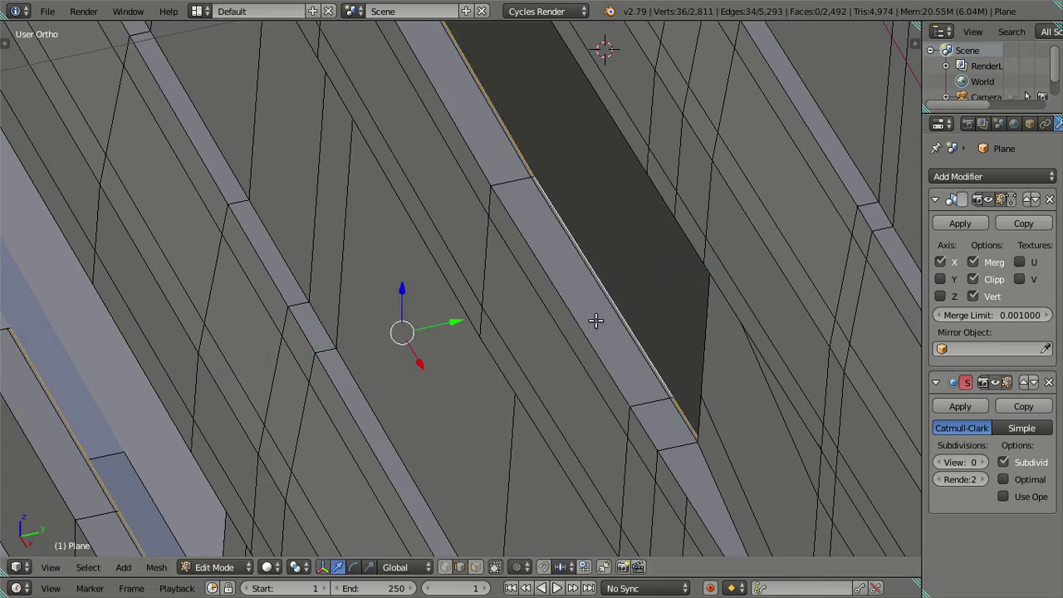
key("e")
key("y")
key("equal")
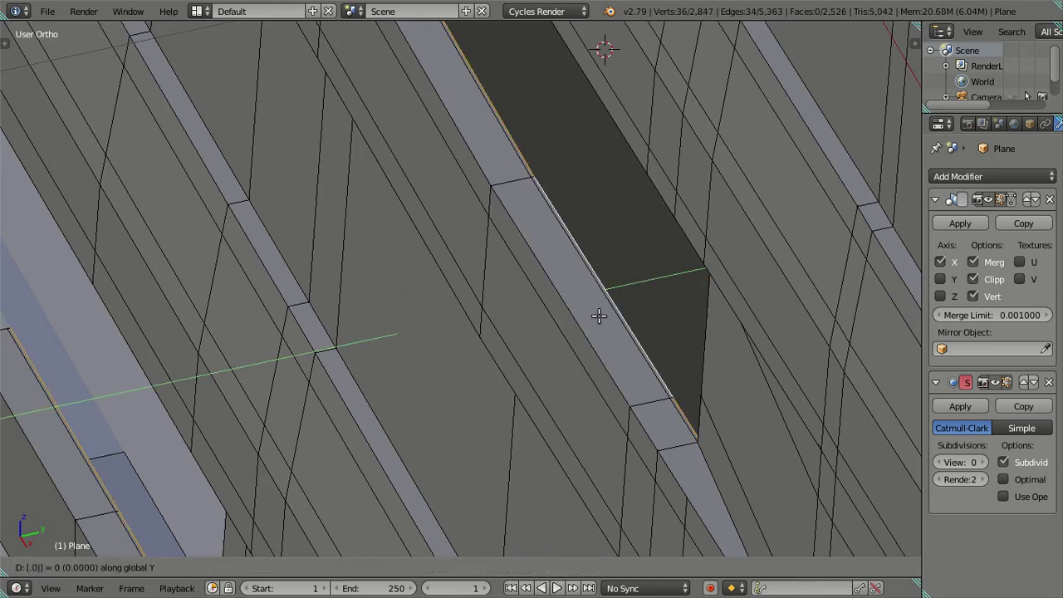
key("Return")
- Preview the extruded slat in Object Mode at viewport smoothing level 2, then resume mesh editing
mouse_move(598, 308)
middle_mouse_down()
mouse_move(563, 363)
mouse_move(586, 366)
mouse_move(613, 351)
mouse_move(577, 349)
mouse_move(617, 357)
middle_mouse_up()
key("Tab")
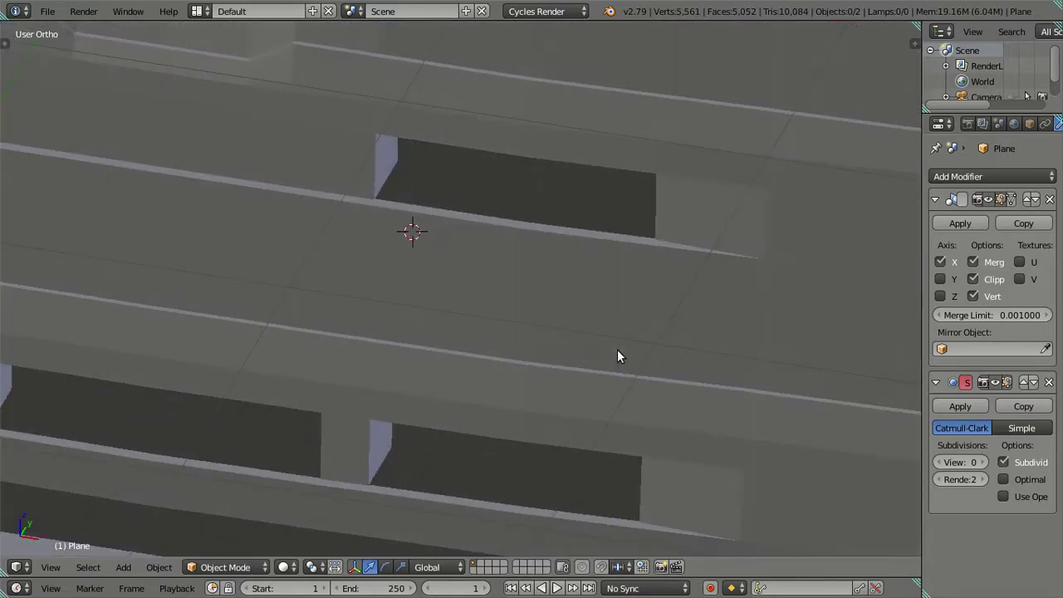
left_click(984, 462)
left_click(984, 462)
mouse_move(729, 438)
middle_mouse_down()
mouse_move(597, 401)
mouse_move(660, 379)
mouse_move(687, 324)
mouse_move(629, 312)
mouse_move(614, 314)
mouse_move(619, 323)
middle_mouse_up()
key("KP_1")
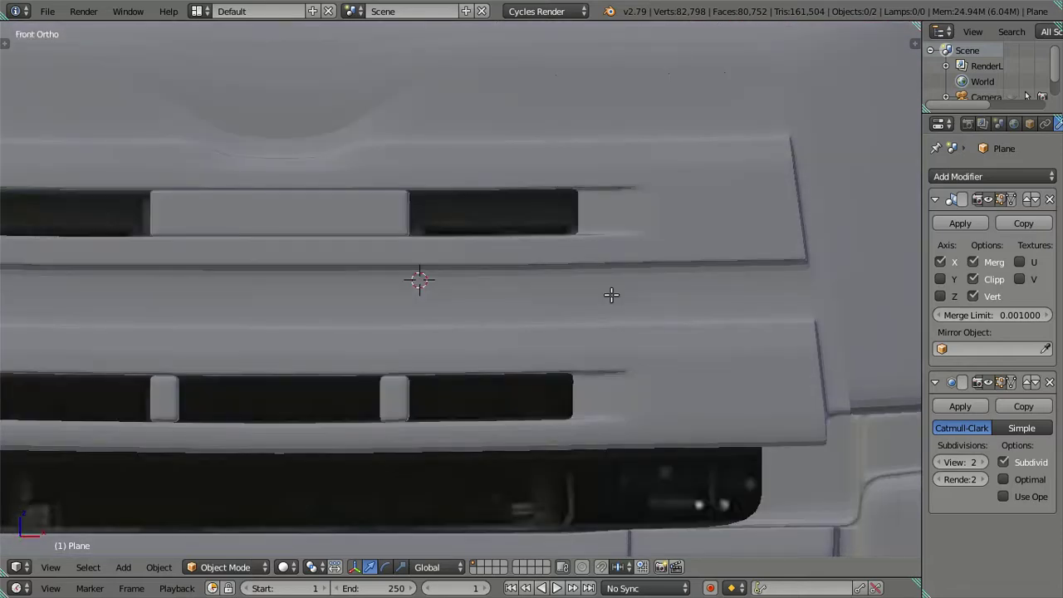
key("Tab")
middle_click_drag(603, 268, 518, 388, "shift")
- Try an edge loop near the slot, undo it, and lower viewport smoothing to level 1
scroll(523, 343, "up", 3)
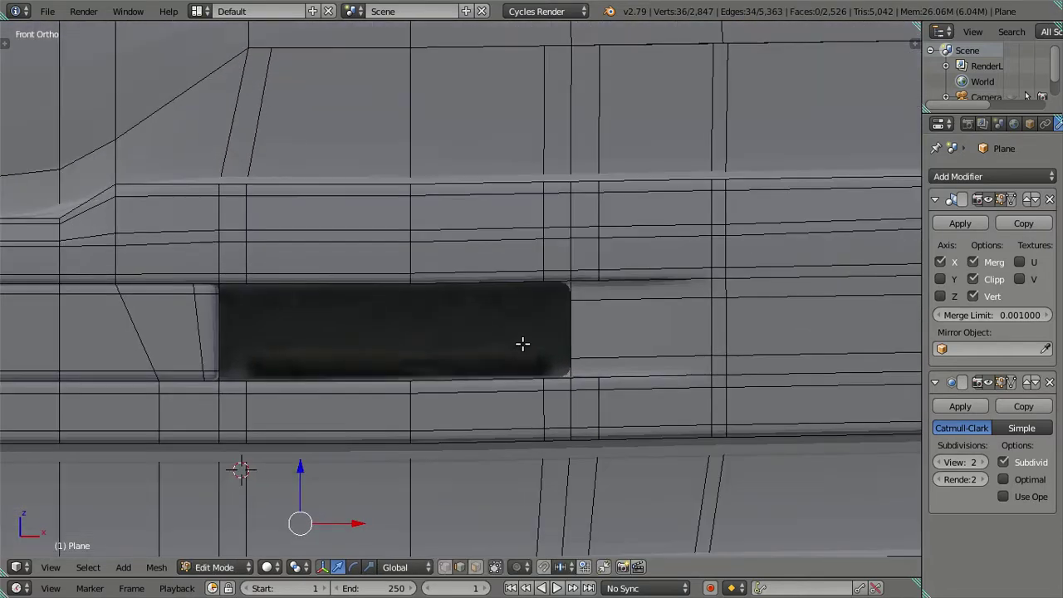
key("ctrl+r")
left_click(556, 230)
right_click(570, 254)
scroll(571, 254, "up", 1)
key("ctrl+z")
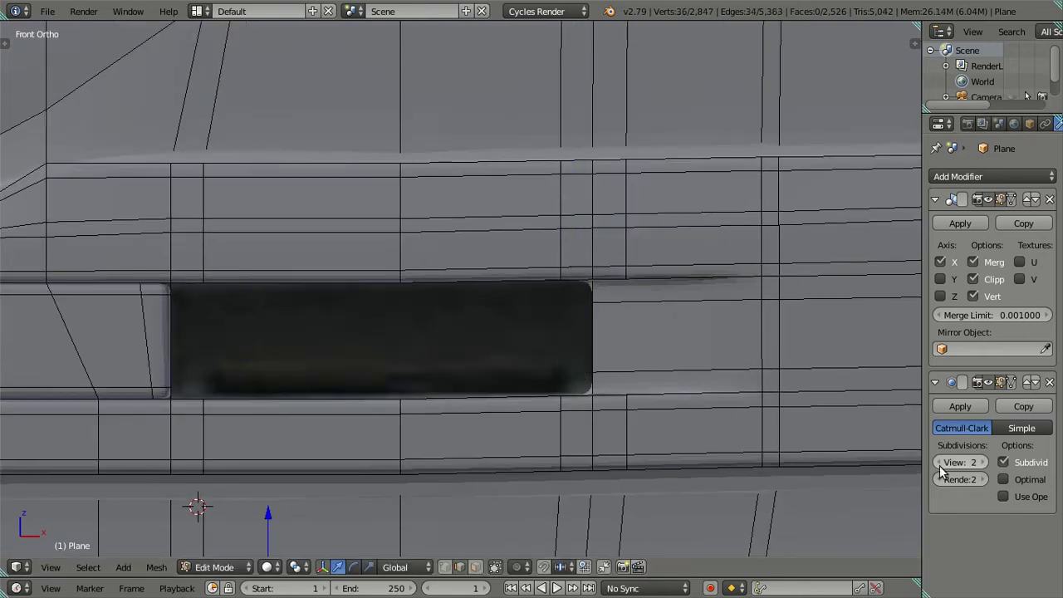
middle_click_drag(761, 389, 659, 366, "shift")
scroll(660, 365, "up", 1)
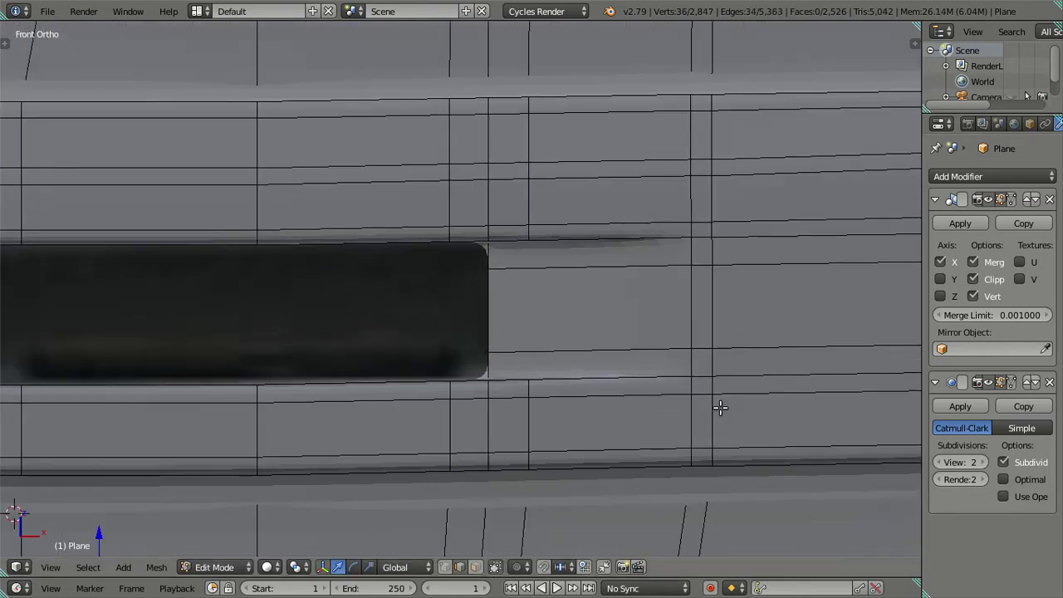
left_click(937, 462)
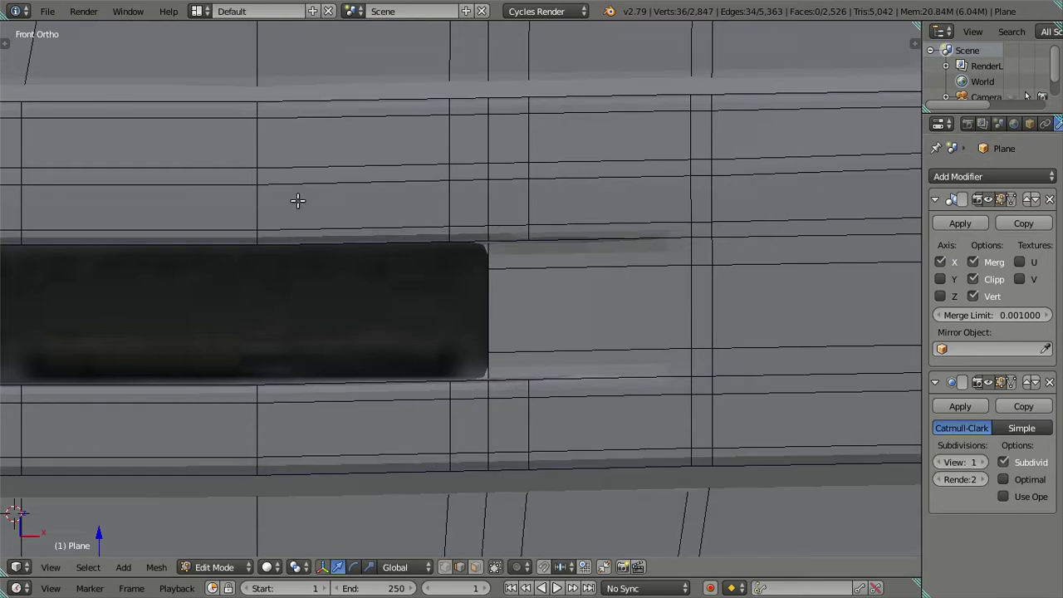
- Cut two loops near the slot's end, then dissolve the neighbouring edge loops
key("ctrl+r")
scroll(469, 228, "up", 1)
left_click(469, 228)
right_click(469, 228)
right_click(449, 200, "alt+shift")
right_click(475, 202, "alt+shift")
key("x")
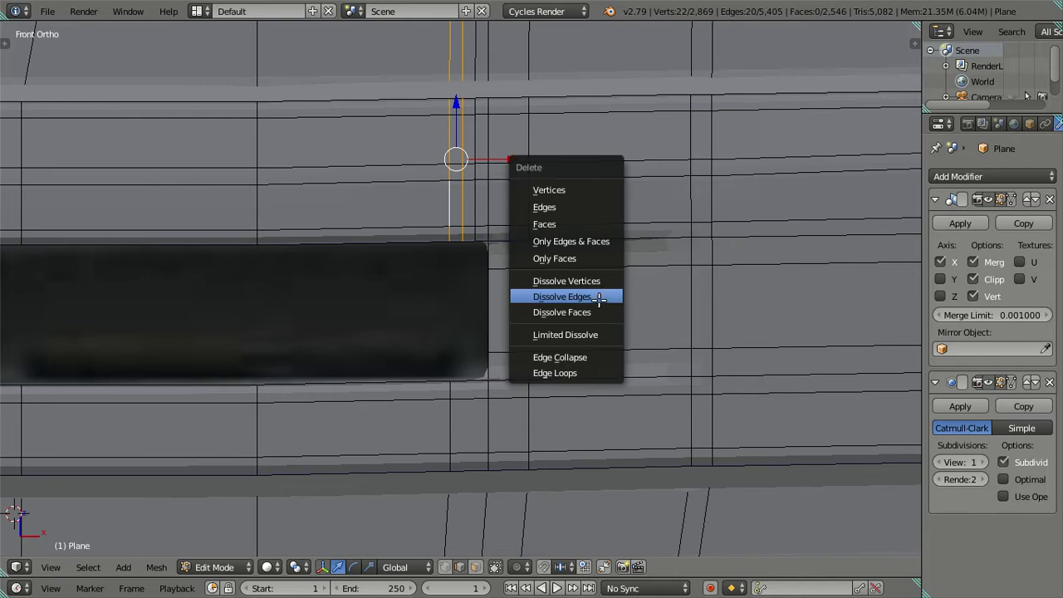
left_click(599, 299)
- Add a vertical edge loop below the slot and dissolve it again
middle_click_drag(529, 458, 474, 278, "shift")
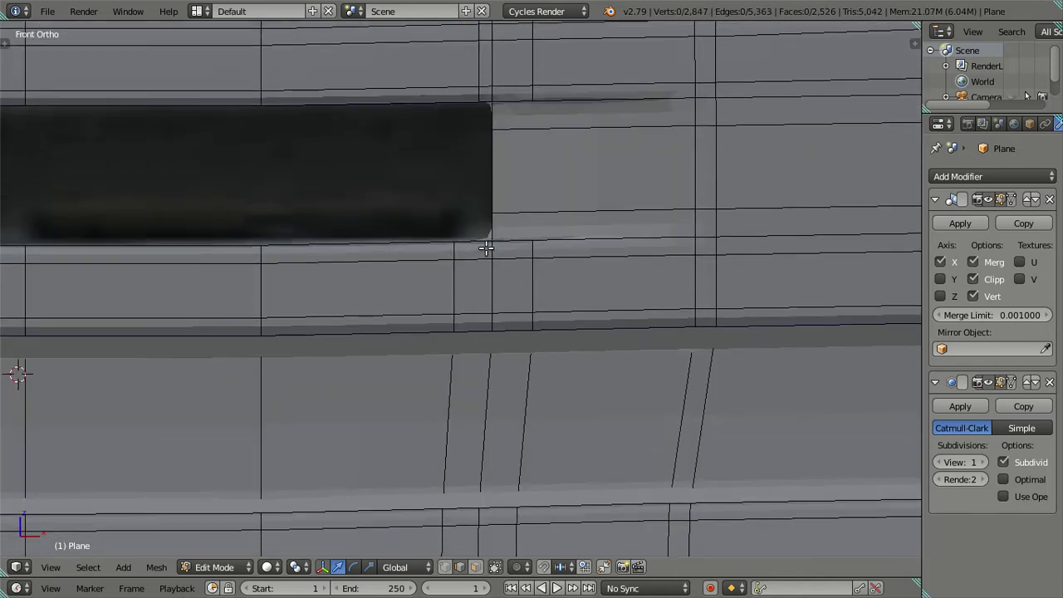
key("ctrl+r")
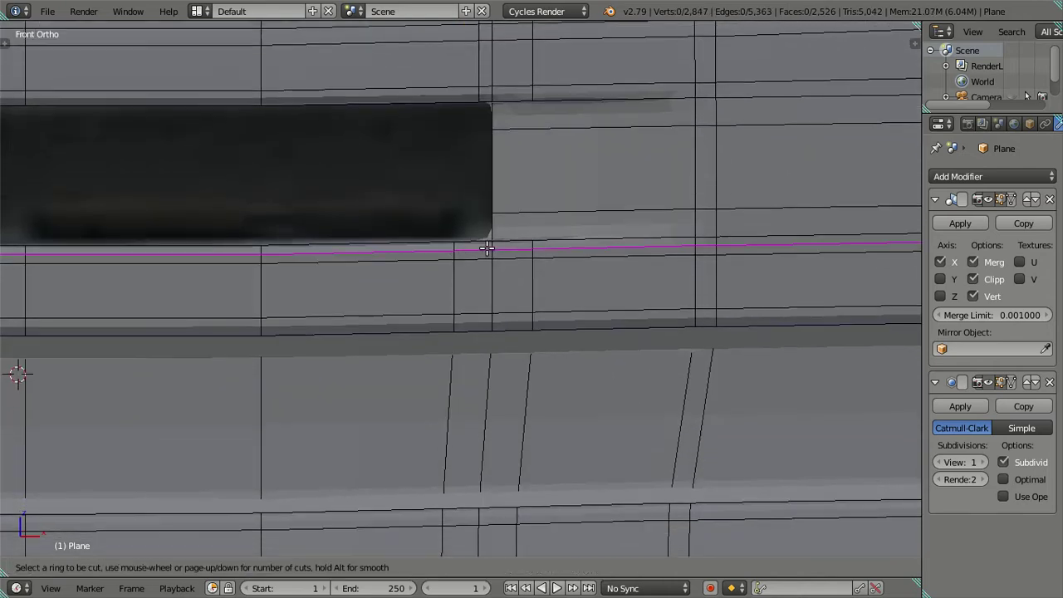
left_click(480, 240)
left_click(479, 239)
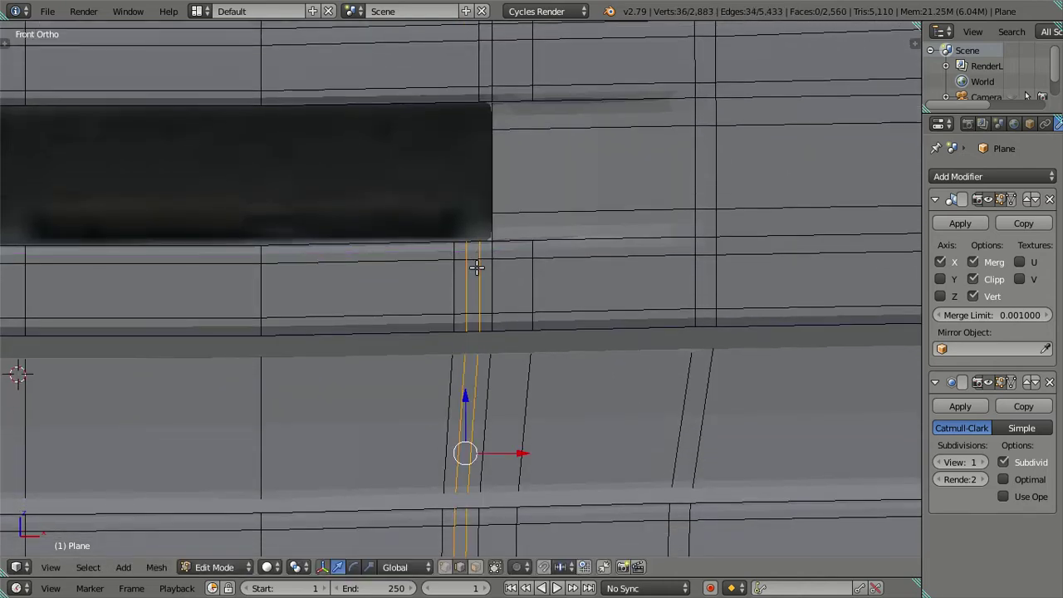
key("x")
left_click(598, 292)
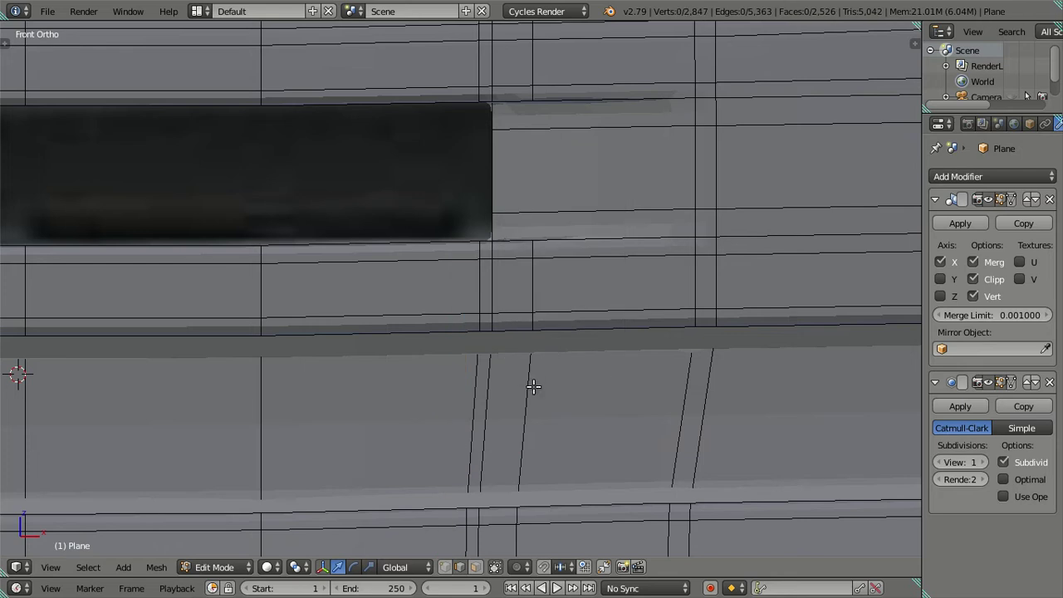
- Cut an edge loop directly under the slot, then dissolve it
scroll(532, 391, "down", 3)
middle_click_drag(528, 417, 541, 208, "shift")
scroll(507, 374, "up", 2)
mouse_move(487, 387)
middle_mouse_down("shift")
mouse_move(499, 301)
mouse_move(480, 283)
middle_mouse_up("shift")
key("ctrl+r")
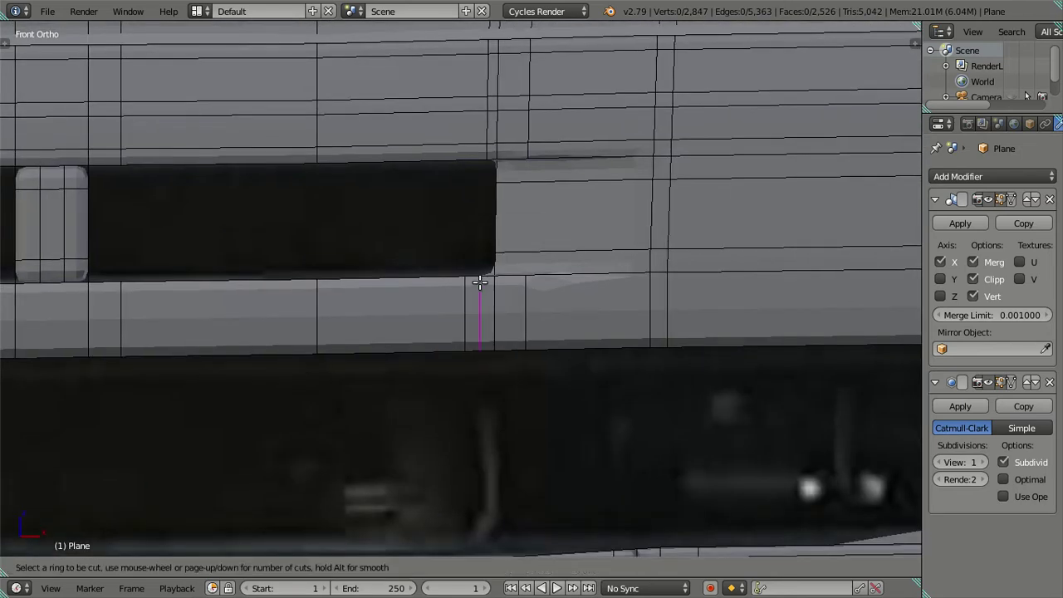
left_click(479, 281)
left_click(476, 295)
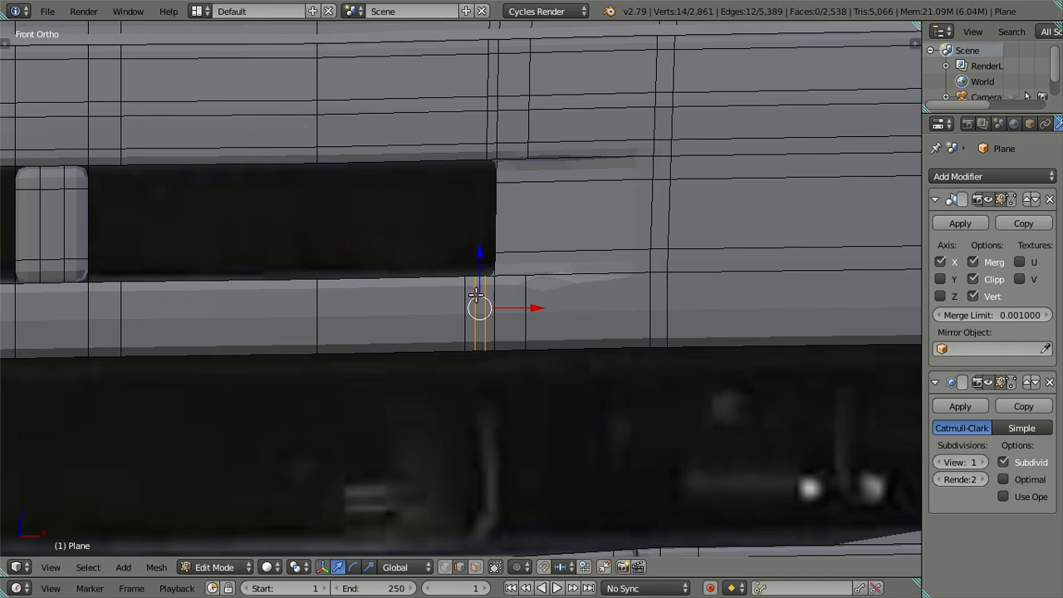
right_click(480, 304, "alt")
key("x")
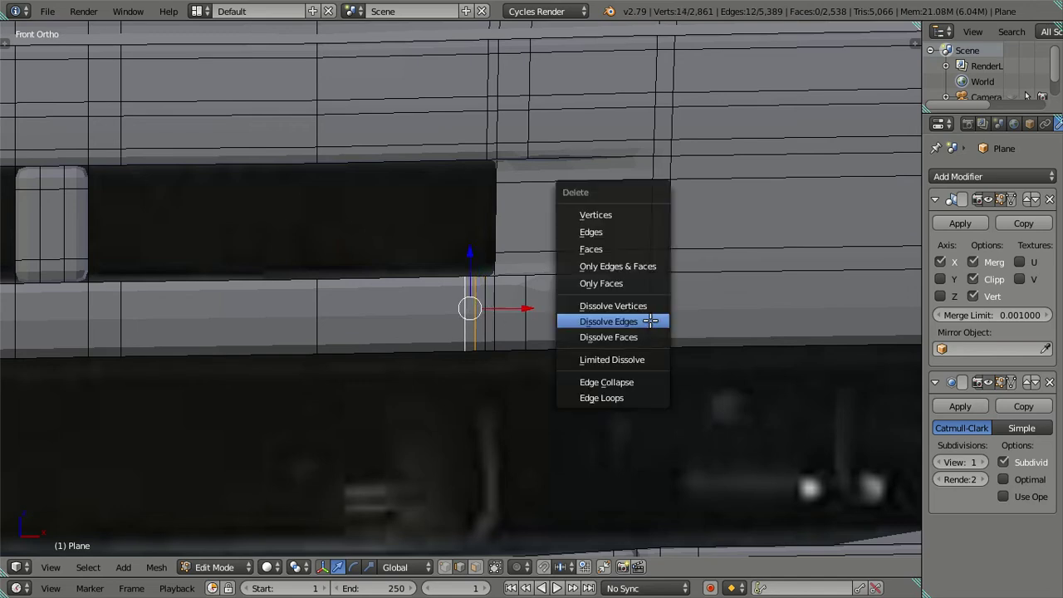
left_click(650, 322)
scroll(598, 312, "down", 4)
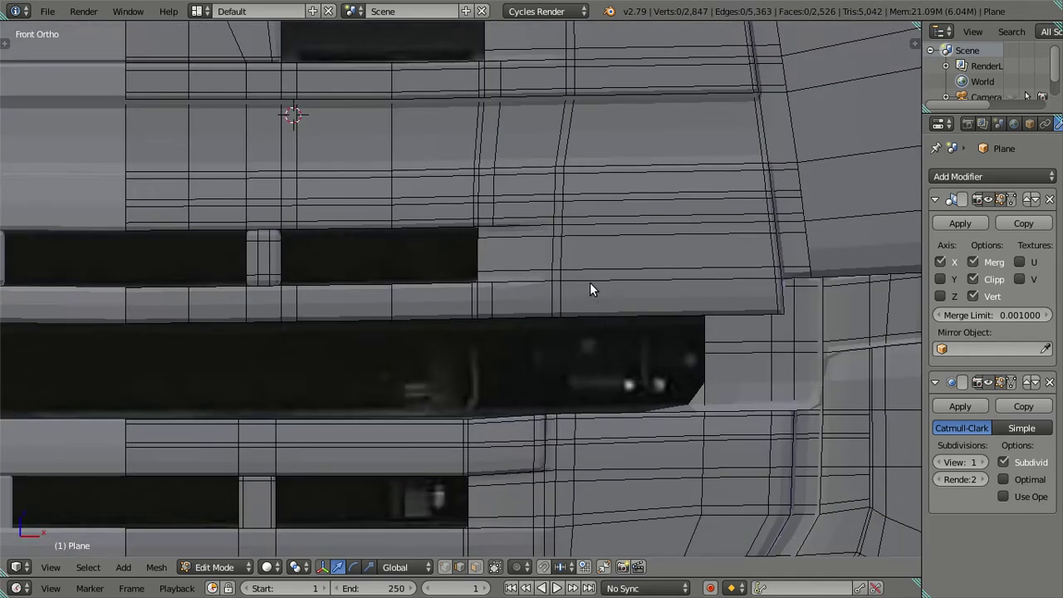
- Check the smoothed truck cab's grille shading in Object Mode from several angles
key("Tab")
mouse_move(556, 225)
middle_mouse_down()
mouse_move(321, 363)
mouse_move(462, 536)
mouse_move(443, 479)
mouse_move(508, 400)
mouse_move(439, 402)
middle_mouse_up()
key("Tab")
scroll(400, 428, "down", 3)
scroll(399, 429, "down", 2)
mouse_move(399, 430)
middle_mouse_down()
mouse_move(410, 373)
mouse_move(447, 316)
mouse_move(510, 325)
mouse_move(586, 297)
mouse_move(468, 289)
mouse_move(432, 349)
mouse_move(460, 309)
mouse_move(518, 309)
mouse_move(513, 373)
mouse_move(499, 396)
middle_mouse_up()
key("Tab")
scroll(462, 329, "up", 3)
scroll(462, 328, "up", 3)
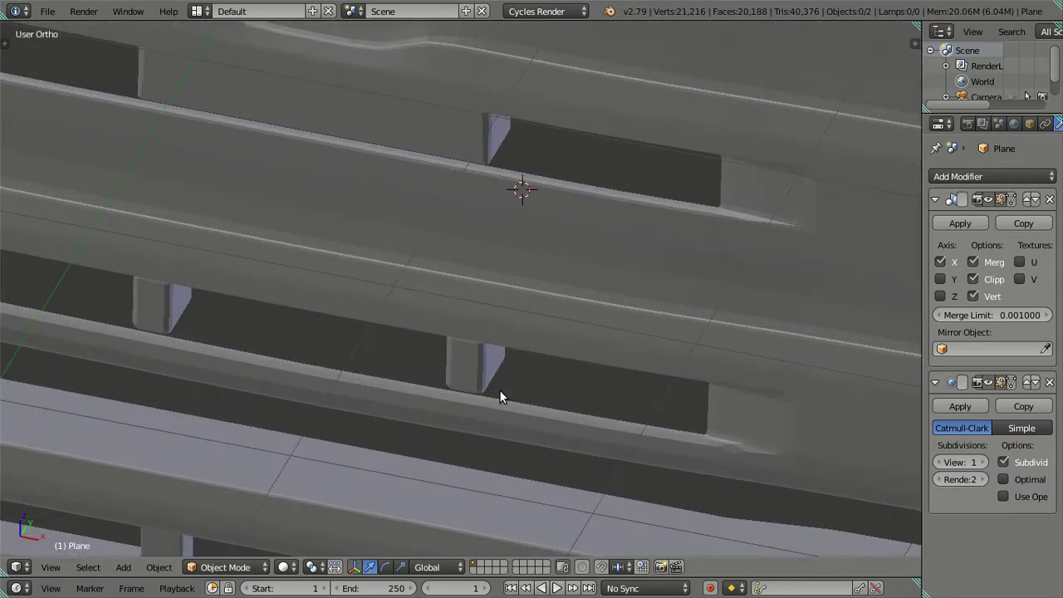
- Add loop cuts across the slat block's top and bottom, then dissolve both
scroll(493, 366, "up", 2)
key("Tab")
middle_click_drag(526, 432, 527, 327)
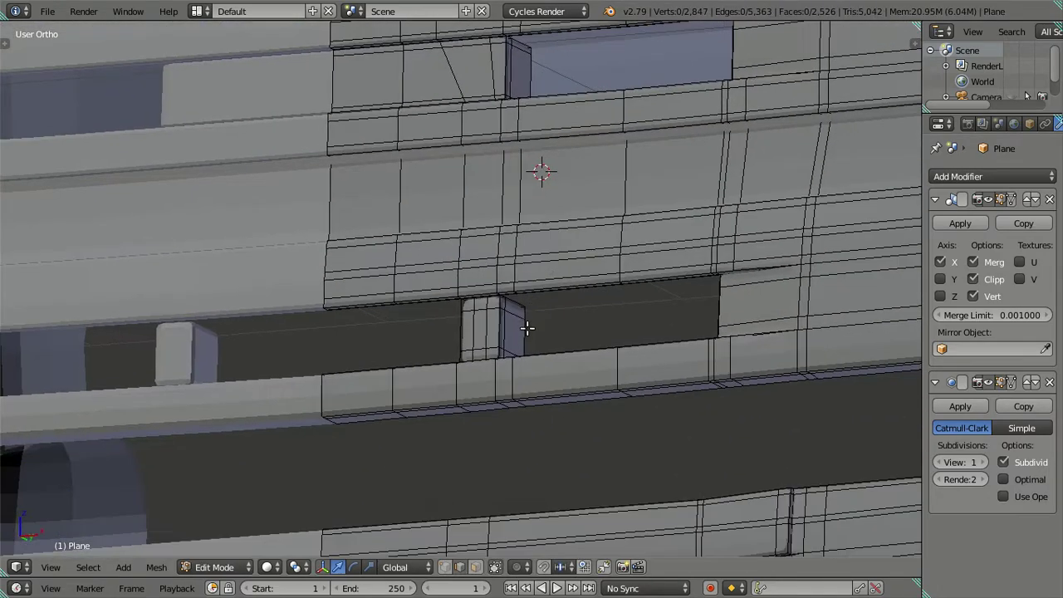
scroll(526, 325, "up", 4)
scroll(450, 234, "up", 2)
key("ctrl+r")
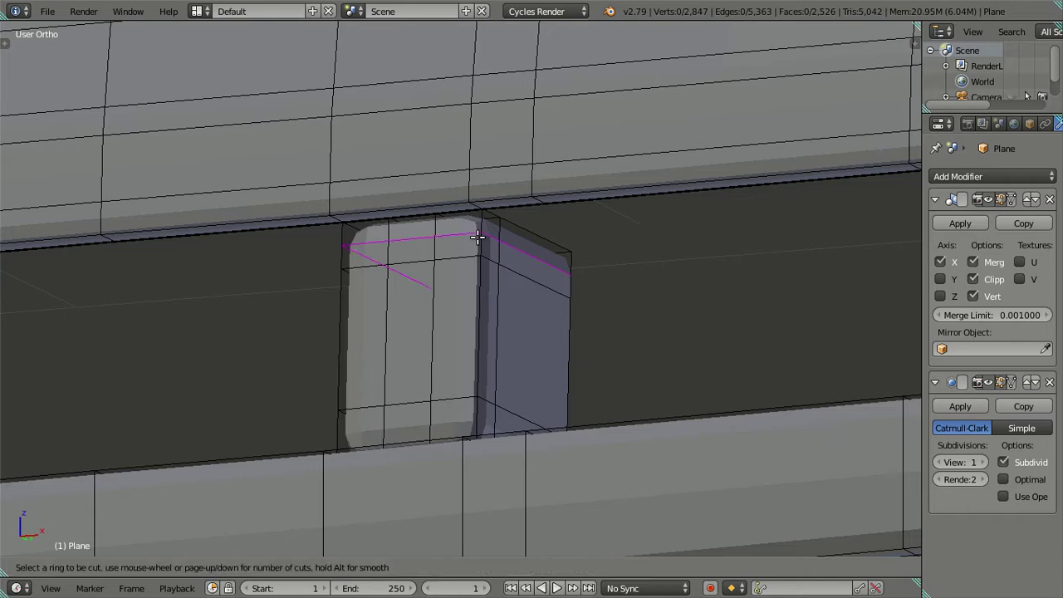
left_click(478, 240)
right_click(479, 242)
key("ctrl+r")
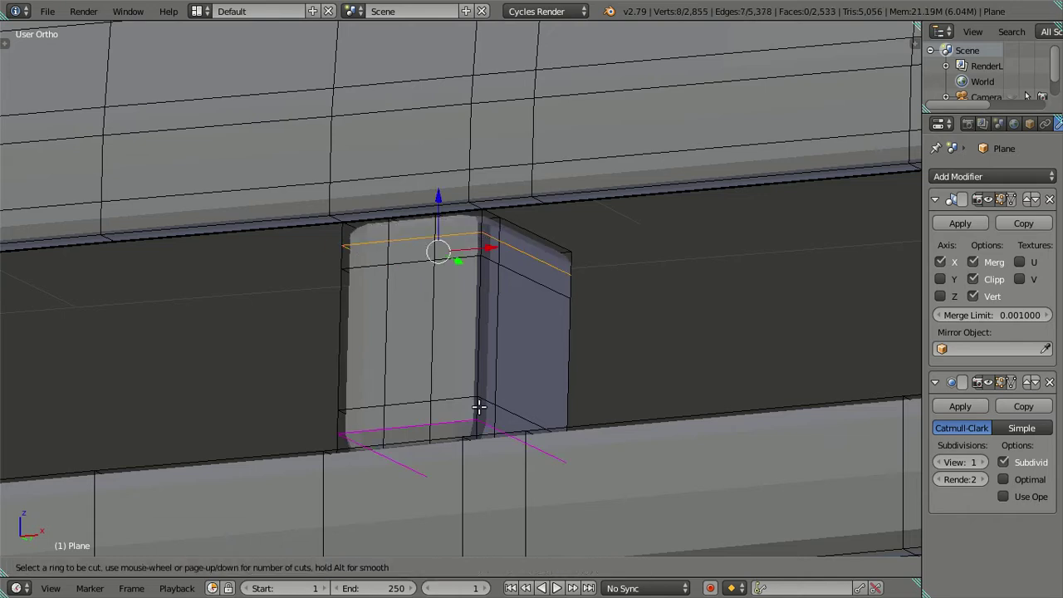
left_click(480, 408)
right_click(479, 408)
right_click(462, 248, "alt+shift")
key("x")
left_click(575, 285)
scroll(568, 270, "down", 4)
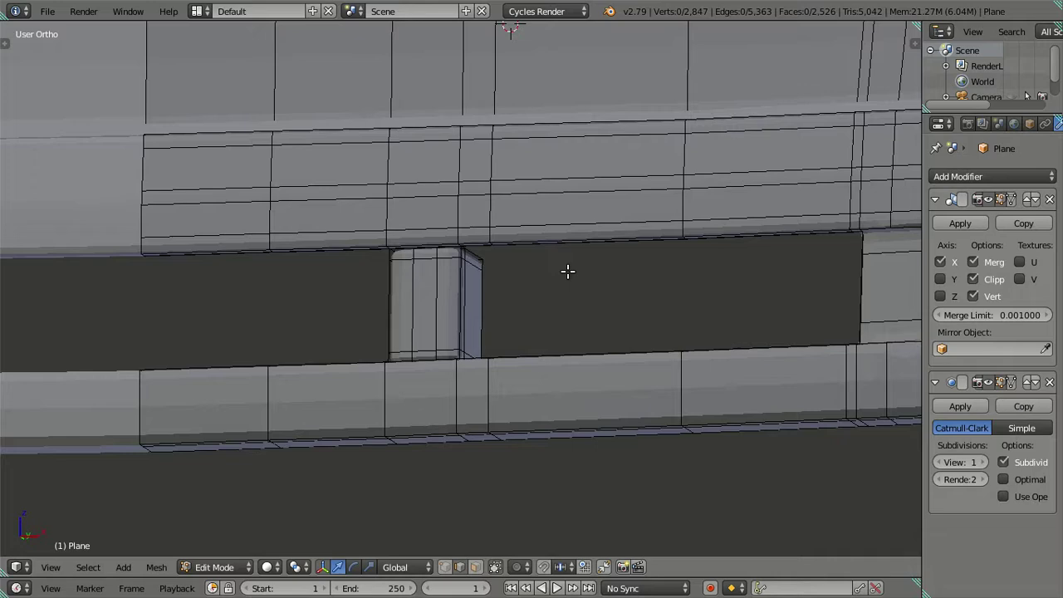
- Select the edge loop along the slot's top edge plus a second slot loop
mouse_move(567, 271)
middle_mouse_down()
mouse_move(658, 207)
mouse_move(537, 301)
mouse_move(575, 302)
mouse_move(619, 280)
mouse_move(627, 351)
mouse_move(554, 424)
middle_mouse_up()
scroll(555, 424, "up", 3)
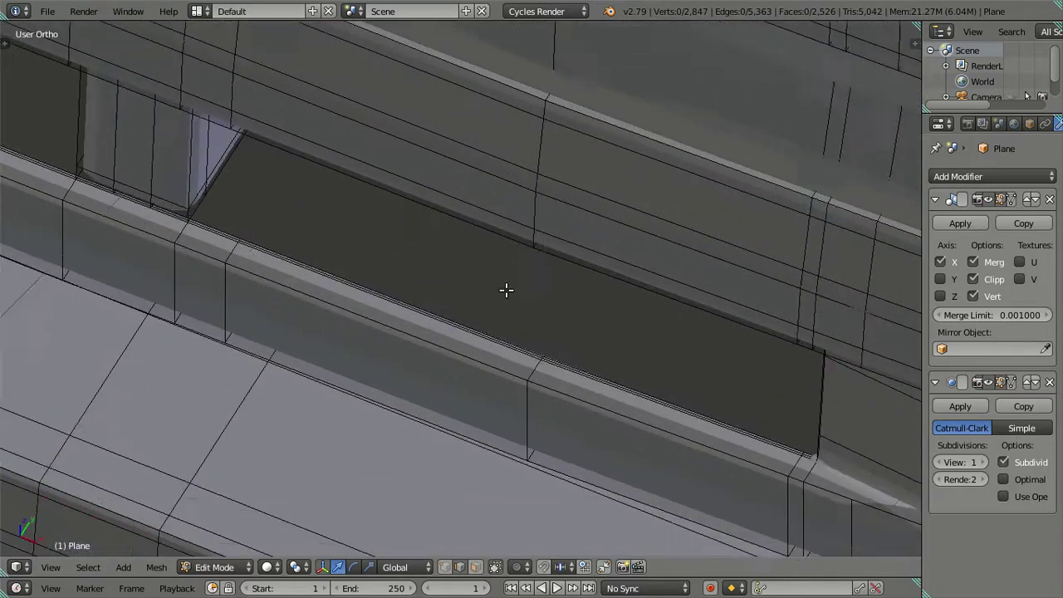
scroll(506, 290, "up", 3)
scroll(507, 280, "up", 2)
right_click(567, 244, "alt")
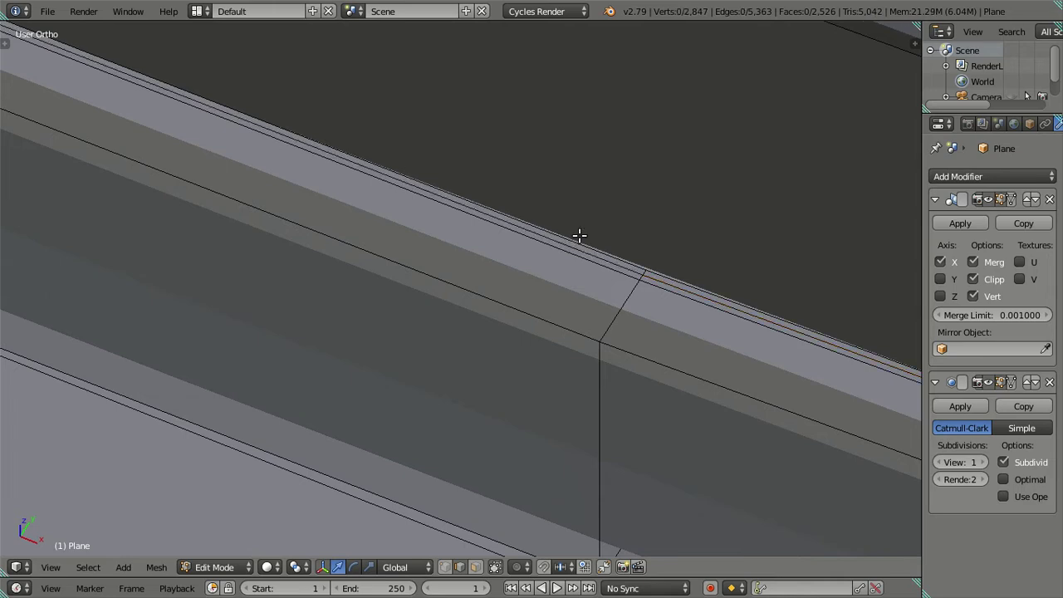
scroll(579, 236, "down", 2)
scroll(610, 154, "down", 4)
scroll(549, 390, "down", 2)
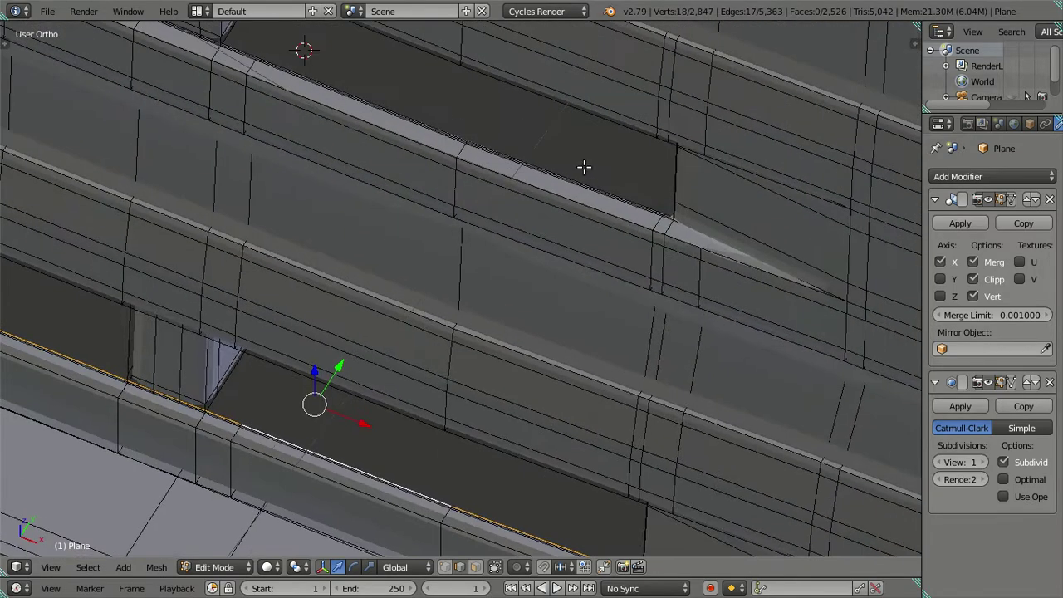
scroll(584, 167, "up", 2)
scroll(532, 382, "up", 2)
scroll(531, 312, "up", 2)
right_click(474, 252, "alt+shift")
scroll(467, 250, "down", 2)
scroll(458, 257, "down", 2)
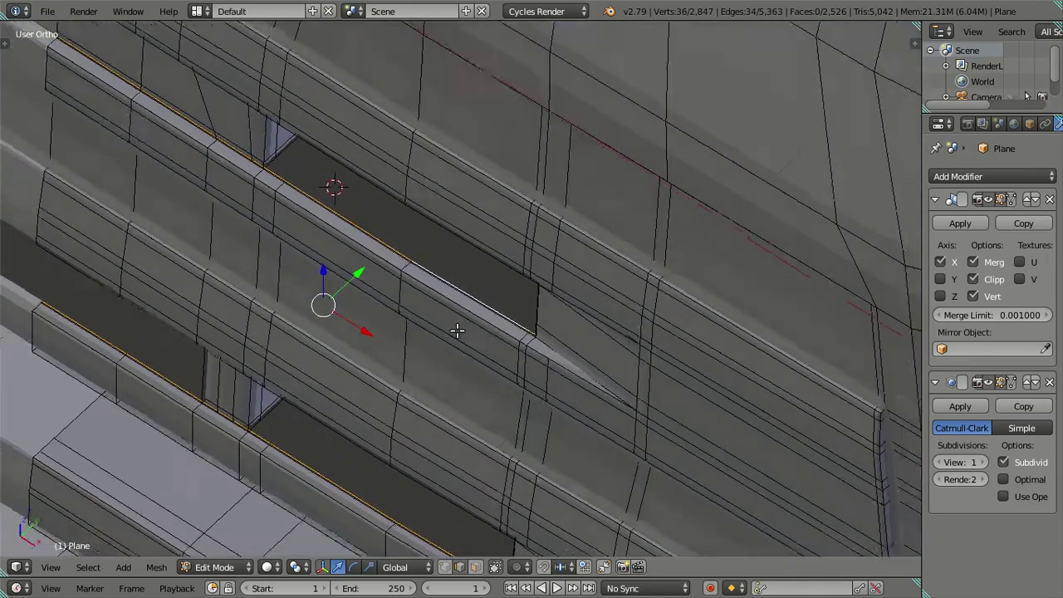
middle_click_drag(457, 331, 384, 278)
- Extrude the two slot loops back along Y to form the inset lip
key("g")
key("Escape")
key("e")
key("y")
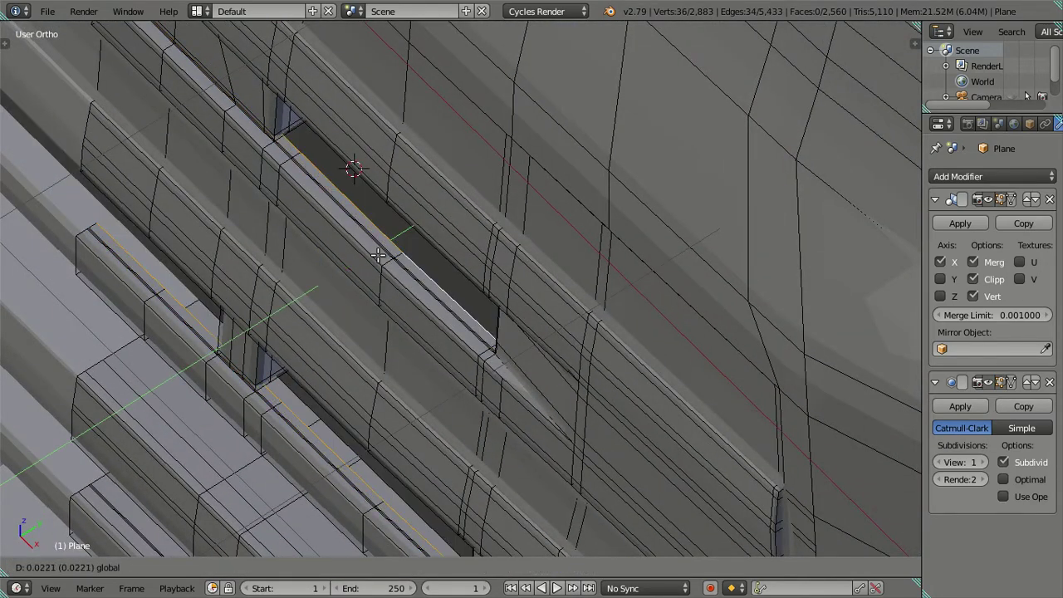
left_click(408, 247)
mouse_move(408, 247)
middle_mouse_down()
mouse_move(382, 280)
mouse_move(388, 241)
mouse_move(393, 264)
mouse_move(416, 267)
middle_mouse_up()
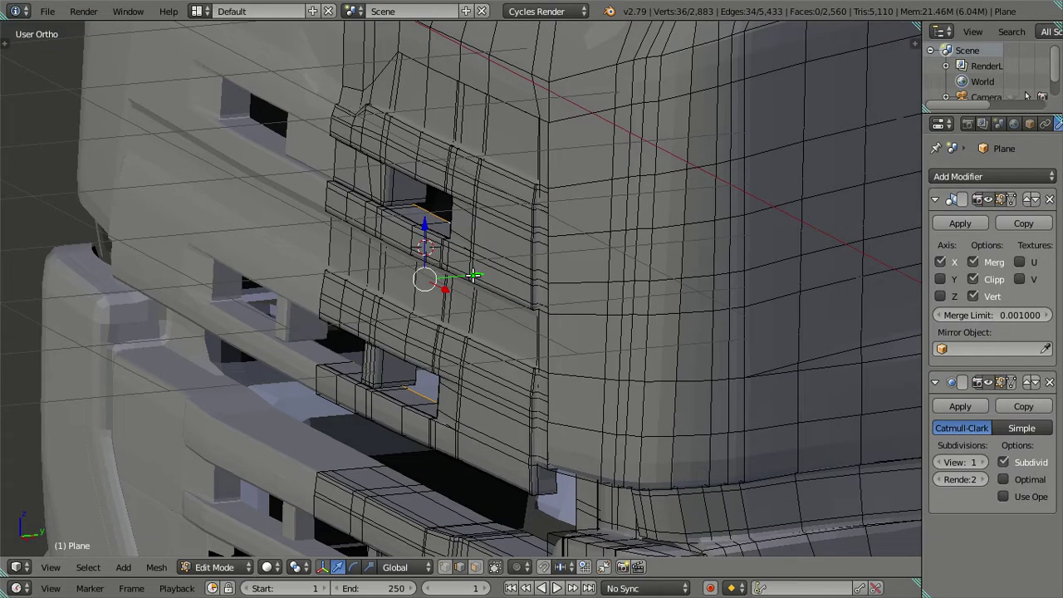
key("a")
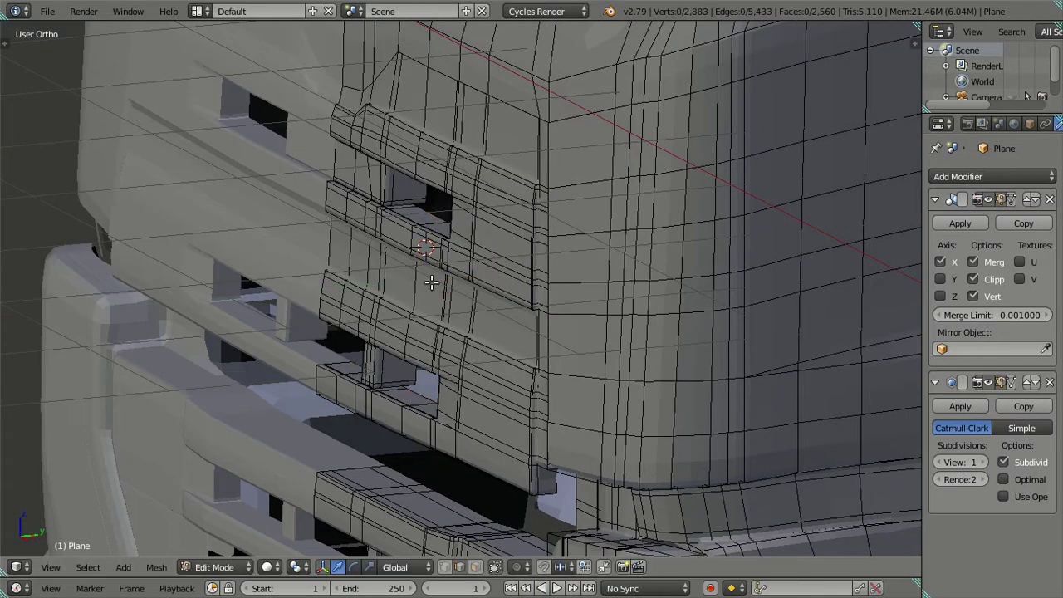
middle_click_drag(473, 275, 463, 280)
scroll(583, 272, "up", 3)
scroll(583, 272, "down", 3)
- Check the lip in Object Mode with viewport smoothing at level 2, then reopen the mesh for editing
key("Tab")
mouse_move(603, 263)
middle_mouse_down()
mouse_move(560, 290)
mouse_move(522, 262)
mouse_move(437, 311)
mouse_move(432, 330)
middle_mouse_up()
left_click(983, 463)
mouse_move(677, 356)
middle_mouse_down()
mouse_move(593, 280)
mouse_move(634, 290)
mouse_move(437, 366)
middle_mouse_up()
scroll(668, 263, "up", 3)
scroll(661, 326, "up", 3)
scroll(676, 215, "down", 3)
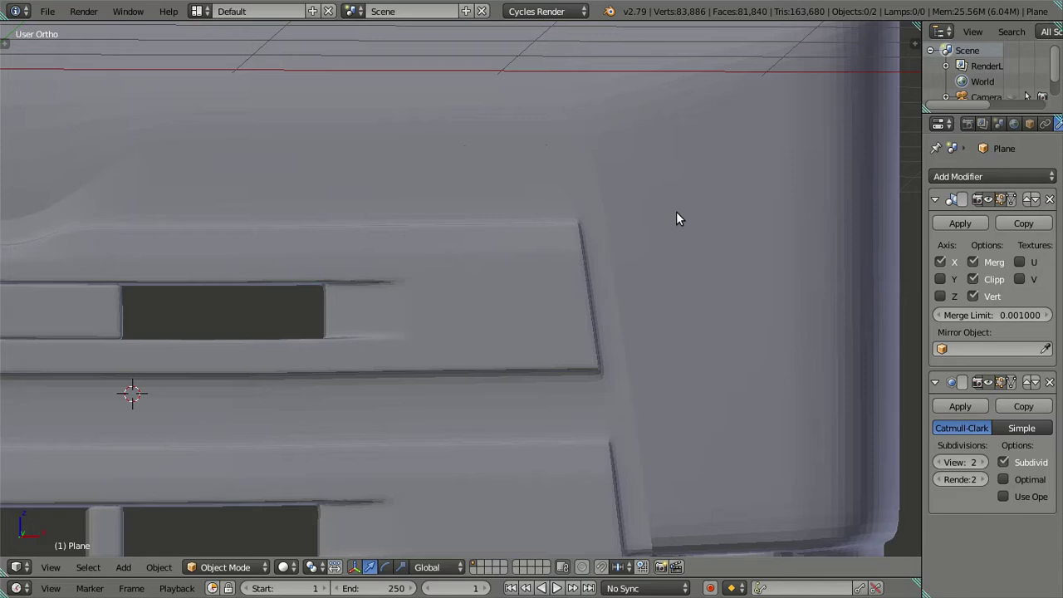
middle_click_drag(676, 211, 969, 496)
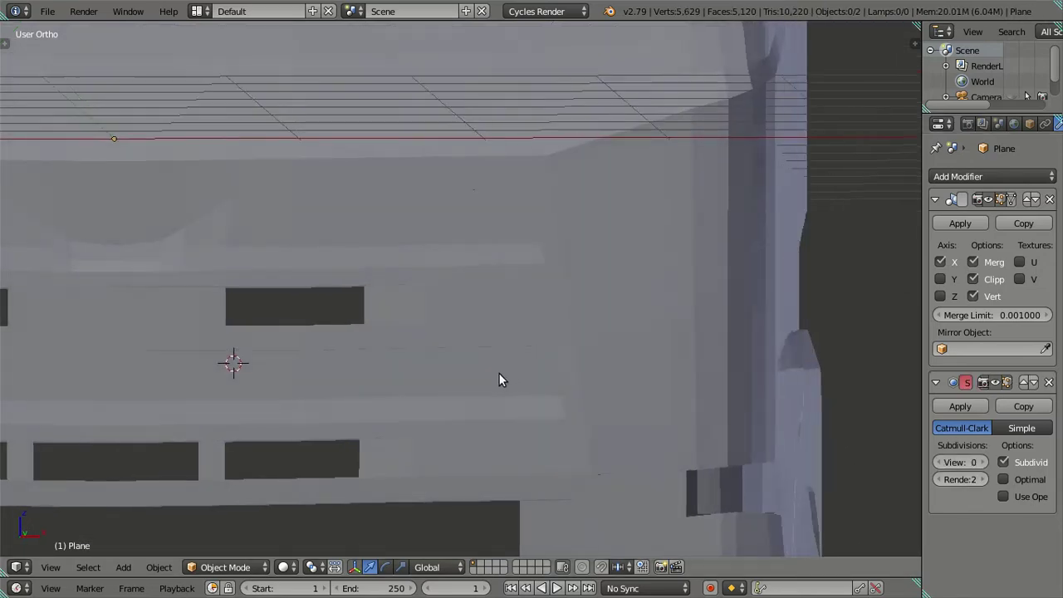
key("Tab")
middle_click_drag(521, 353, 497, 355)
- Hide the connected cab body and lower grille pieces to isolate the grille
scroll(619, 306, "down", 3)
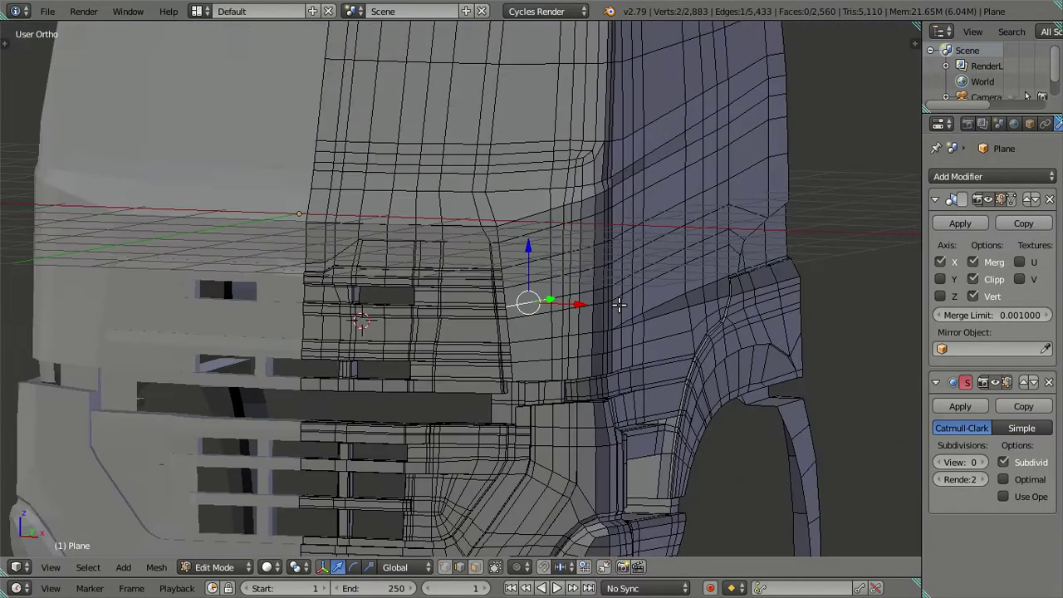
key("ctrl+l")
scroll(527, 404, "down", 3)
key("l")
key("l")
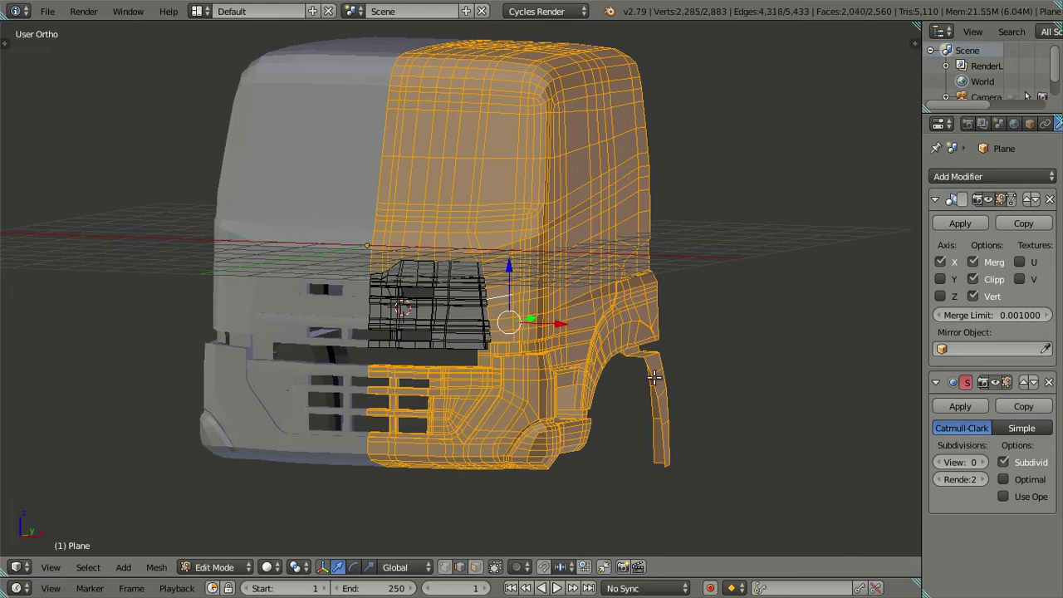
key("h")
- Inspect the grille panel's edge, then snap to Front Ortho over the reference photo
scroll(575, 328, "up", 2)
scroll(577, 307, "up", 3)
scroll(569, 304, "up", 2)
mouse_move(563, 312)
middle_mouse_down()
mouse_move(541, 288)
mouse_move(612, 223)
middle_mouse_up()
scroll(554, 197, "down", 2)
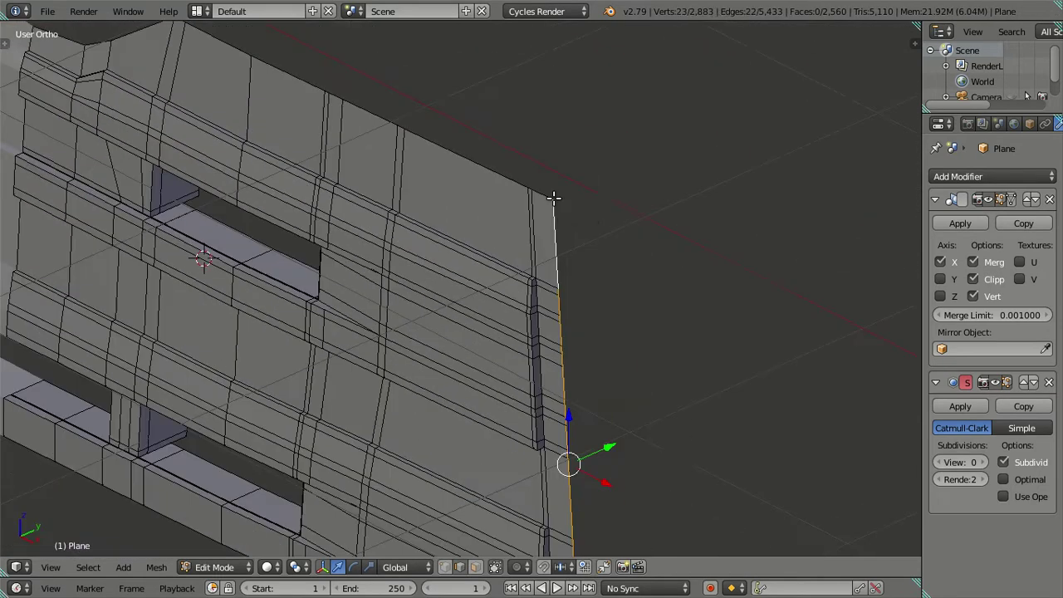
scroll(475, 174, "down", 2)
middle_click_drag(469, 422, 498, 356)
mouse_move(482, 425)
middle_mouse_down()
mouse_move(520, 380)
mouse_move(548, 441)
mouse_move(532, 393)
mouse_move(510, 479)
mouse_move(521, 481)
mouse_move(560, 401)
mouse_move(455, 455)
middle_mouse_up()
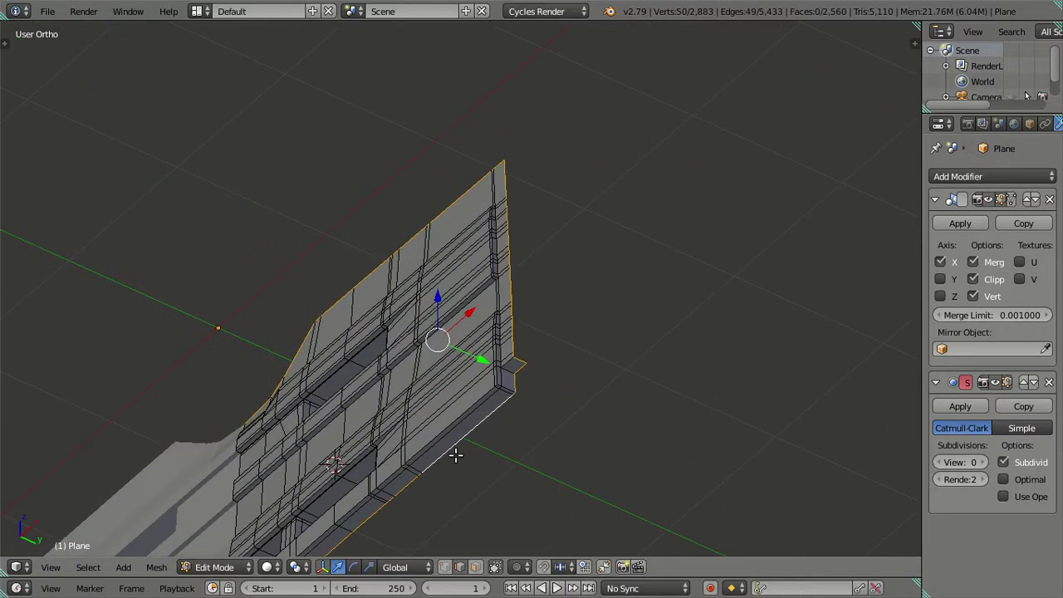
mouse_move(455, 455)
middle_mouse_down()
mouse_move(427, 462)
mouse_move(376, 388)
mouse_move(490, 362)
mouse_move(514, 375)
middle_mouse_up()
key("KP_1")
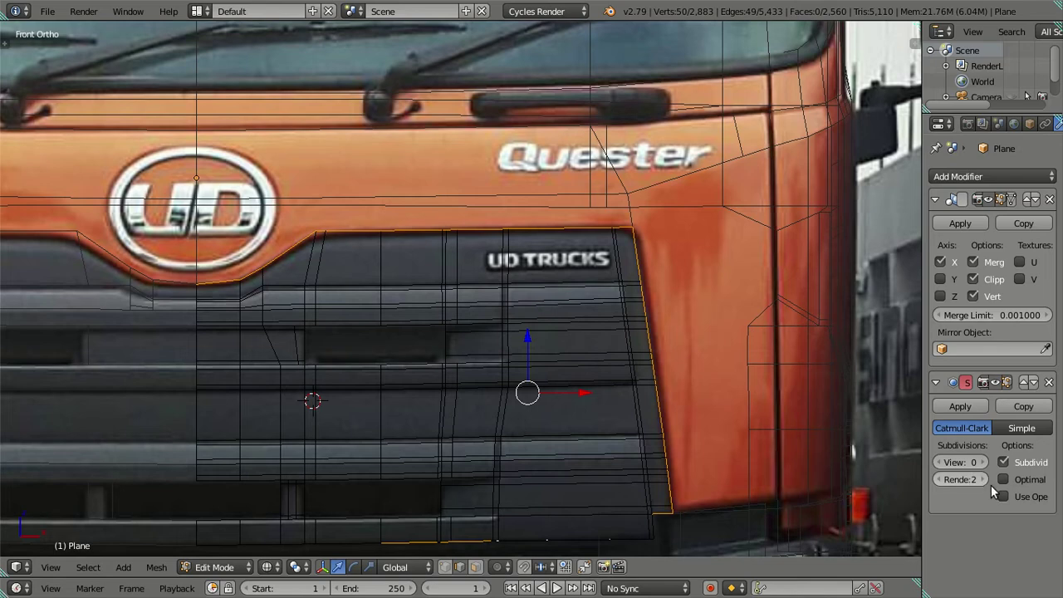
- Preview the mesh at subdivision level 2, then set the preview back to 0
left_click(985, 463)
left_click(985, 463)
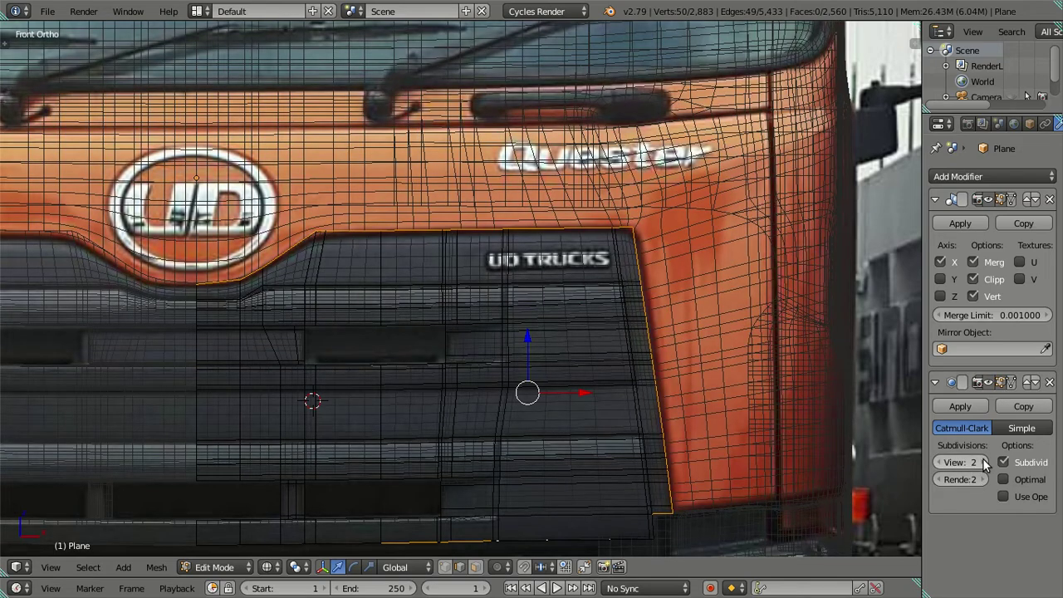
scroll(480, 308, "up", 2)
scroll(653, 375, "up", 1)
scroll(647, 375, "up", 3)
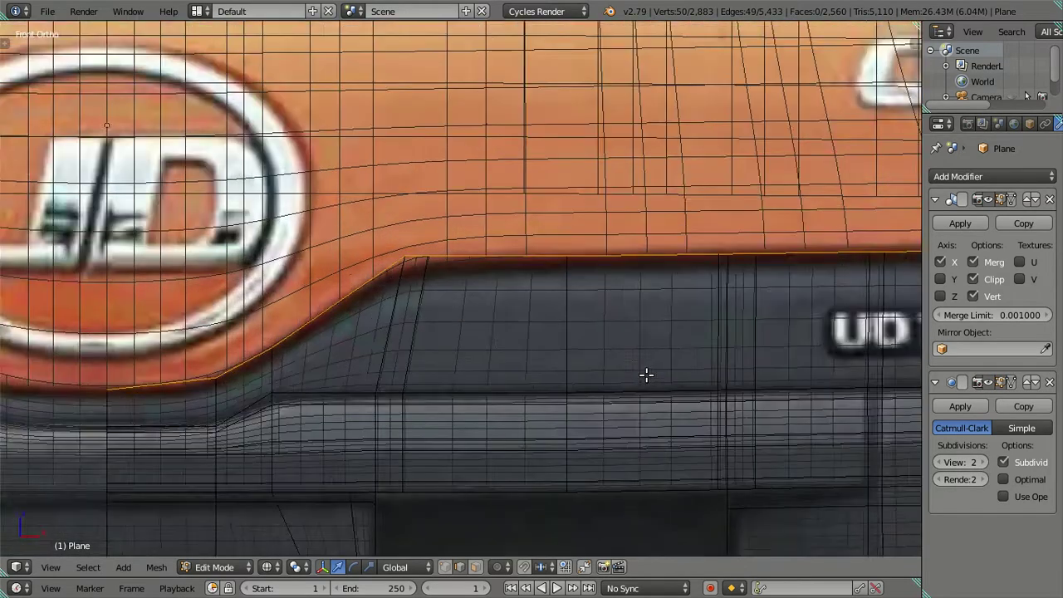
scroll(646, 375, "up", 1)
scroll(625, 335, "up", 1)
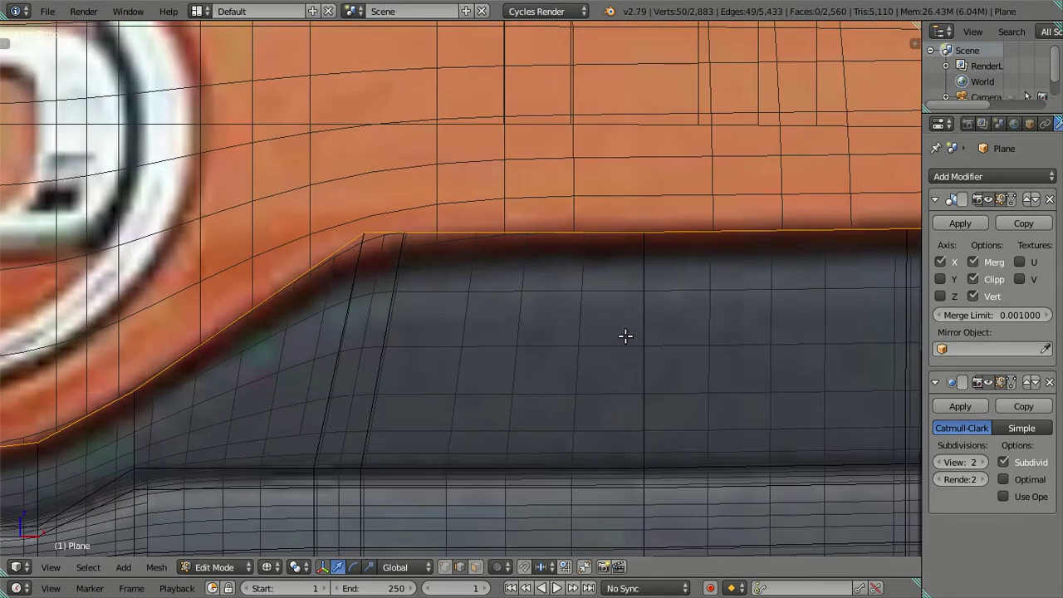
scroll(626, 335, "down", 1)
left_click(939, 463)
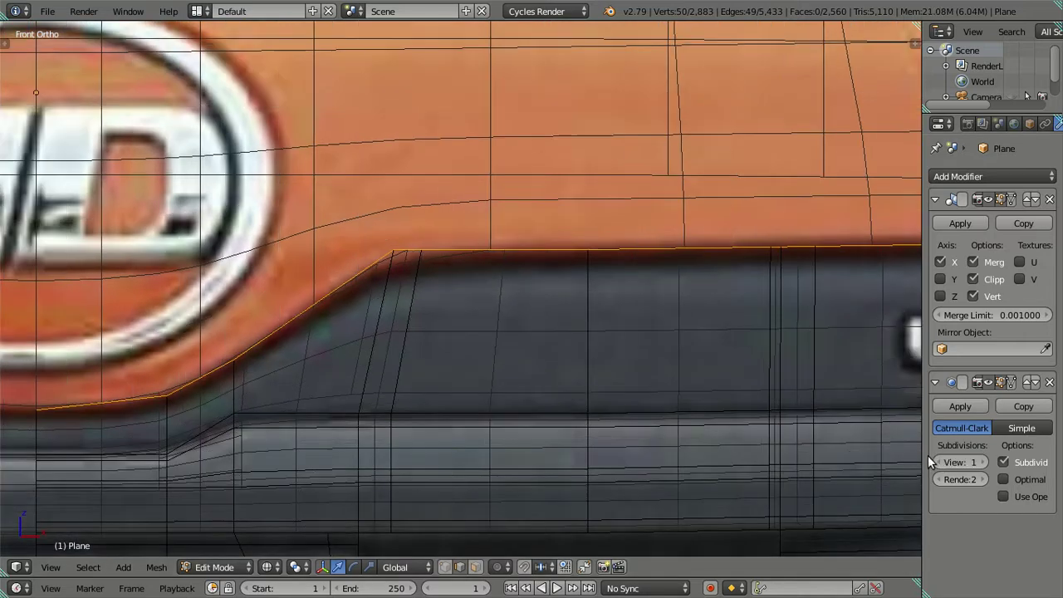
left_click(939, 463)
scroll(640, 399, "down", 1)
scroll(636, 392, "down", 2)
scroll(635, 376, "down", 1)
- Extrude the grille panel's outer edge in place and push it back 0.0025 along Y
mouse_move(635, 376)
middle_mouse_down()
mouse_move(465, 420)
mouse_move(537, 368)
mouse_move(496, 375)
mouse_move(445, 332)
middle_mouse_up()
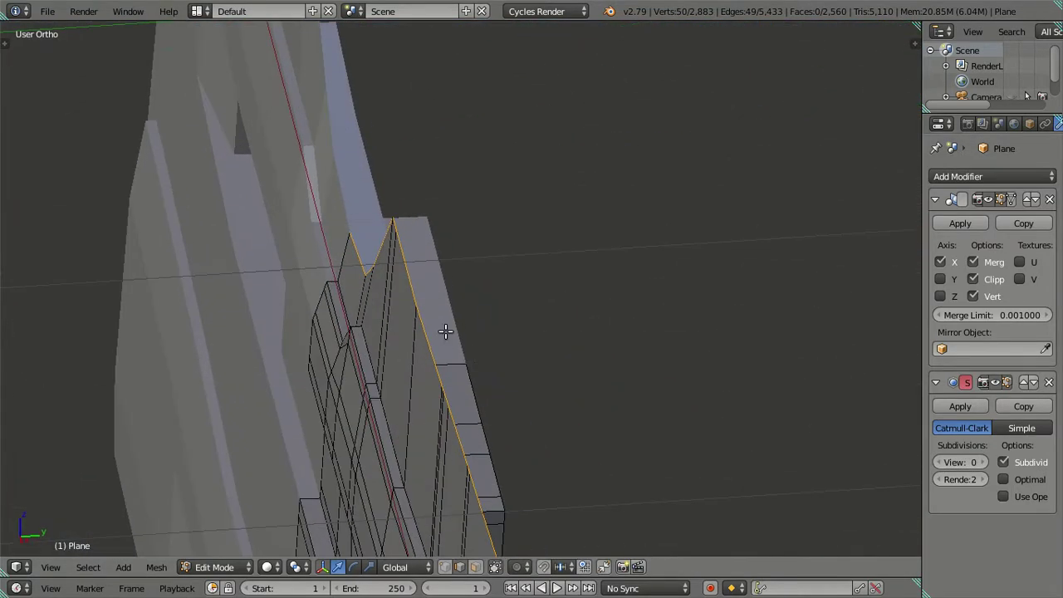
key("e")
right_click(503, 349)
middle_click_drag(503, 349, 505, 356)
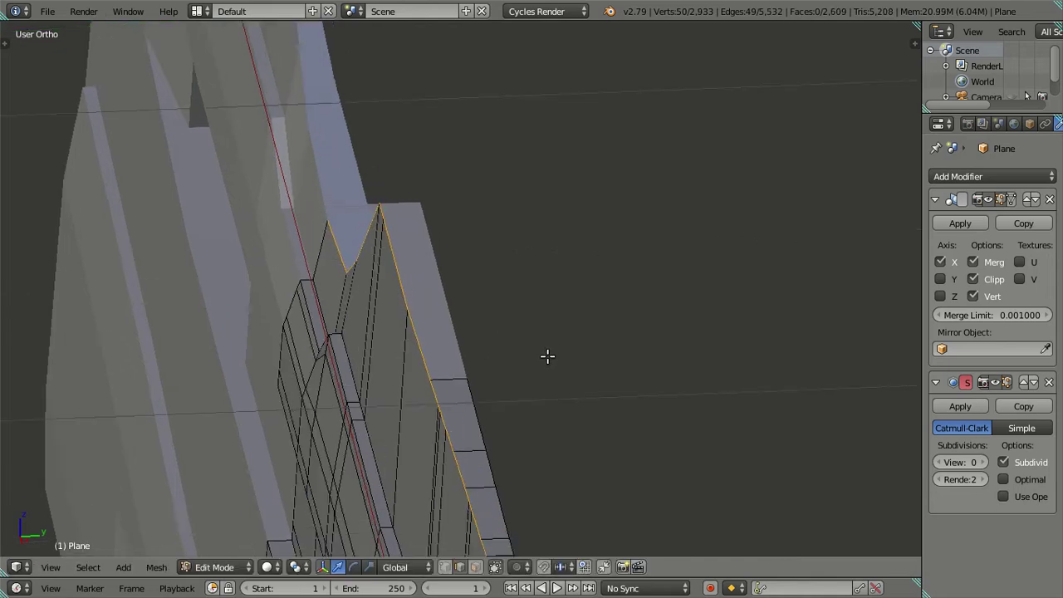
key("g")
key("y")
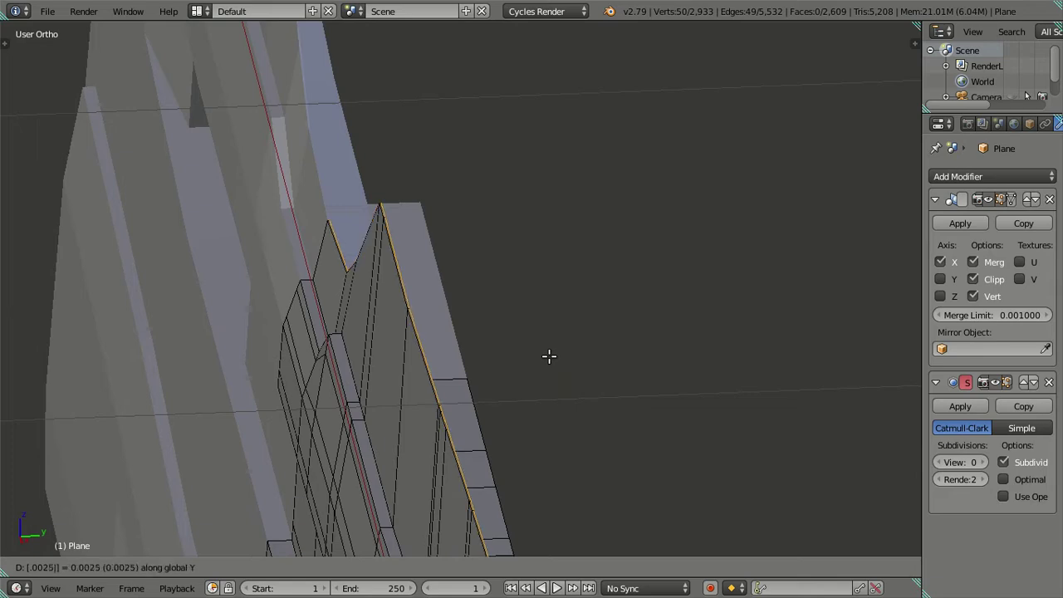
left_click(550, 356)
scroll(551, 356, "up", 4)
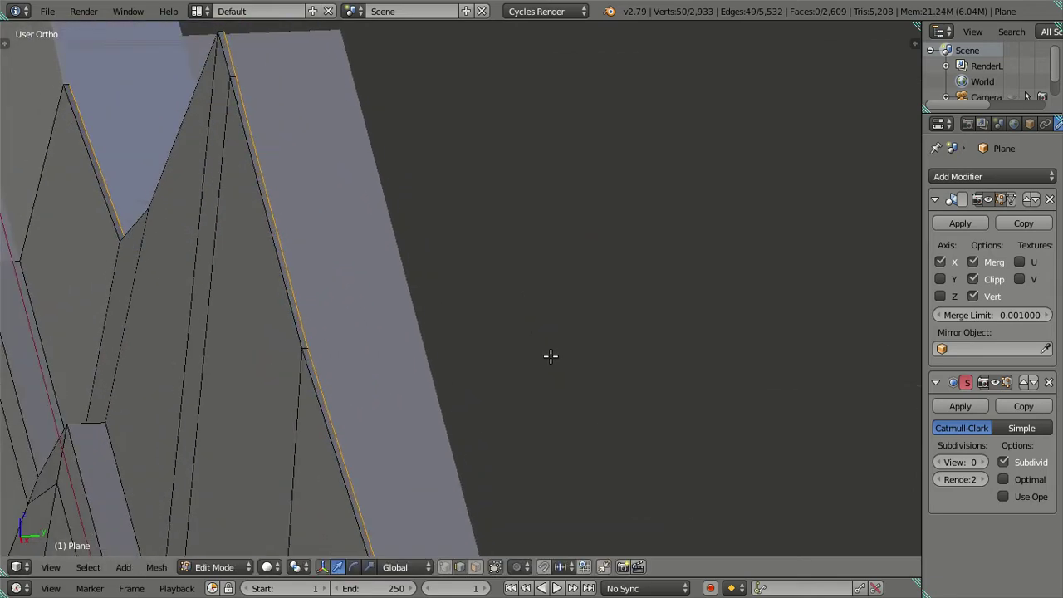
- Extrude the outer edge a second time along Y and return to Object Mode
key("e")
key("y")
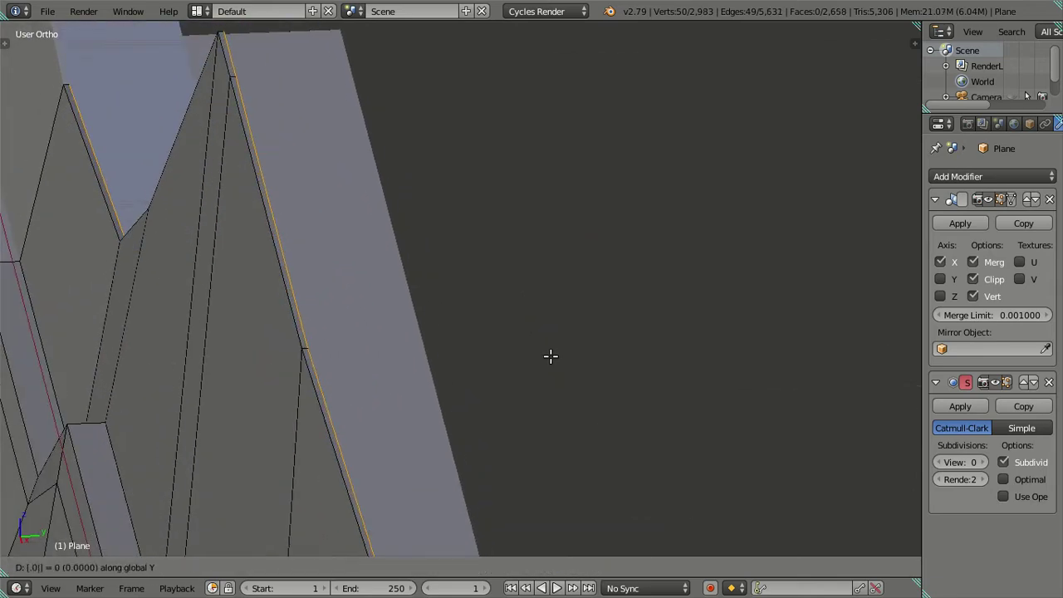
key("Return")
scroll(551, 357, "down", 3)
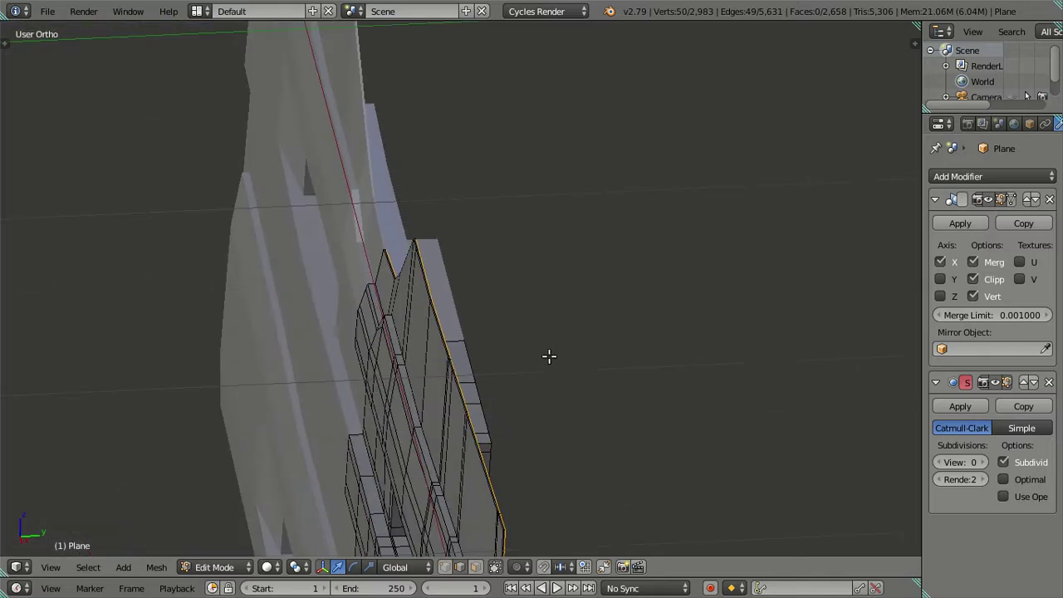
key("Tab")
middle_click_drag(545, 375, 621, 359)
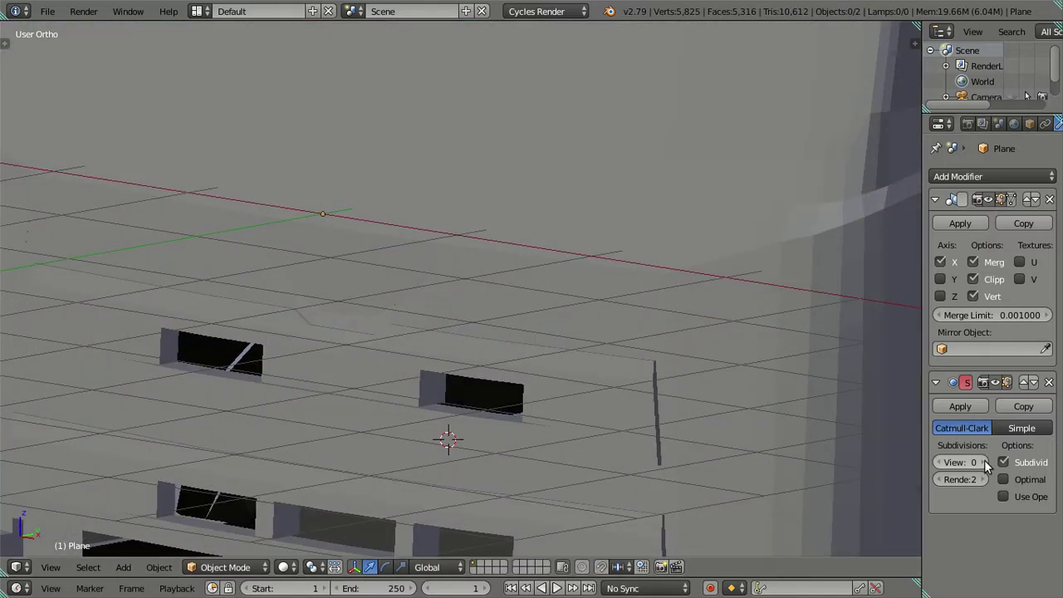
- Set the subdivision preview to level 2 and view the smoothed cab's grille head-on
left_click(984, 463)
left_click(985, 463)
mouse_move(691, 442)
middle_mouse_down()
mouse_move(752, 413)
mouse_move(821, 408)
mouse_move(774, 435)
mouse_move(766, 411)
mouse_move(776, 406)
mouse_move(510, 368)
mouse_move(580, 375)
middle_mouse_up()
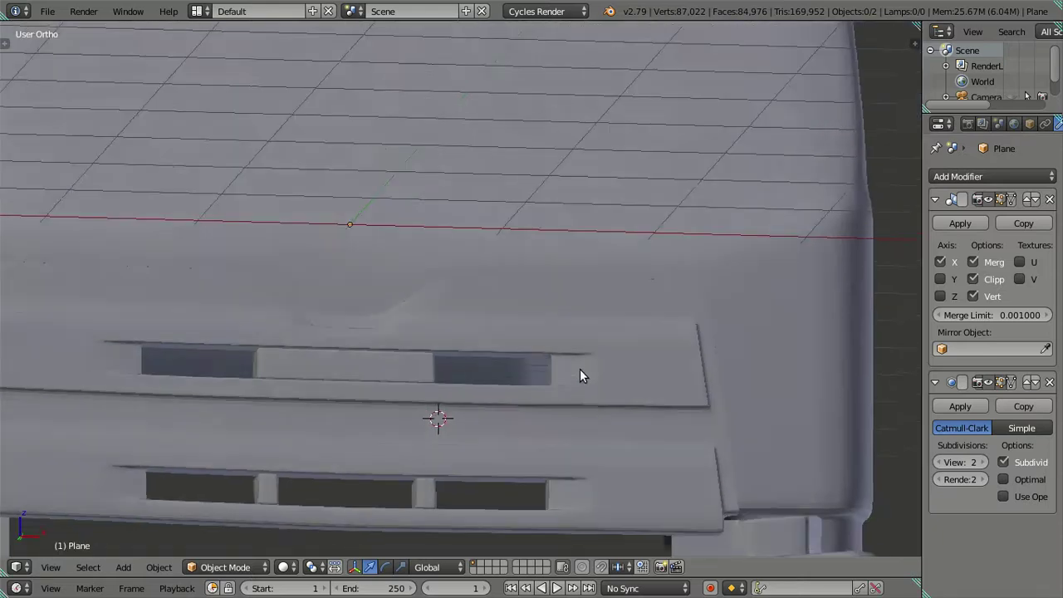
scroll(580, 375, "down", 3)
scroll(618, 374, "down", 2)
scroll(622, 386, "down", 2)
middle_click_drag(537, 418, 458, 444)
scroll(458, 358, "up", 2)
mouse_move(458, 359)
middle_mouse_down()
mouse_move(505, 375)
mouse_move(586, 359)
middle_mouse_up()
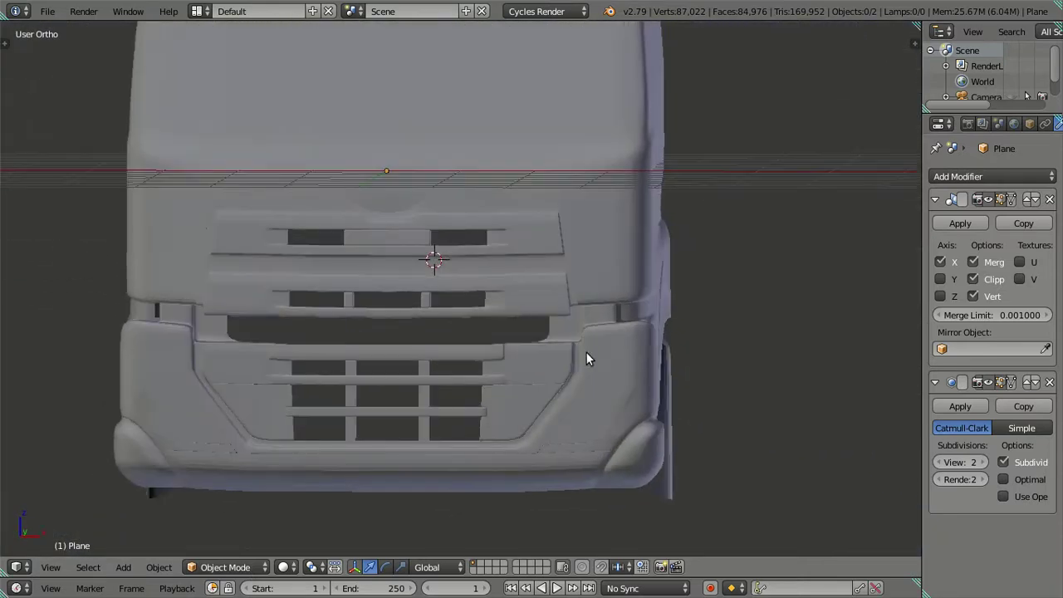
scroll(586, 359, "up", 3)
- In Edit Mode, reveal all hidden geometry, deselect everything and switch to front view
key("Tab")
key("alt+h")
key("a")
key("KP_1")
scroll(621, 391, "up", 2)
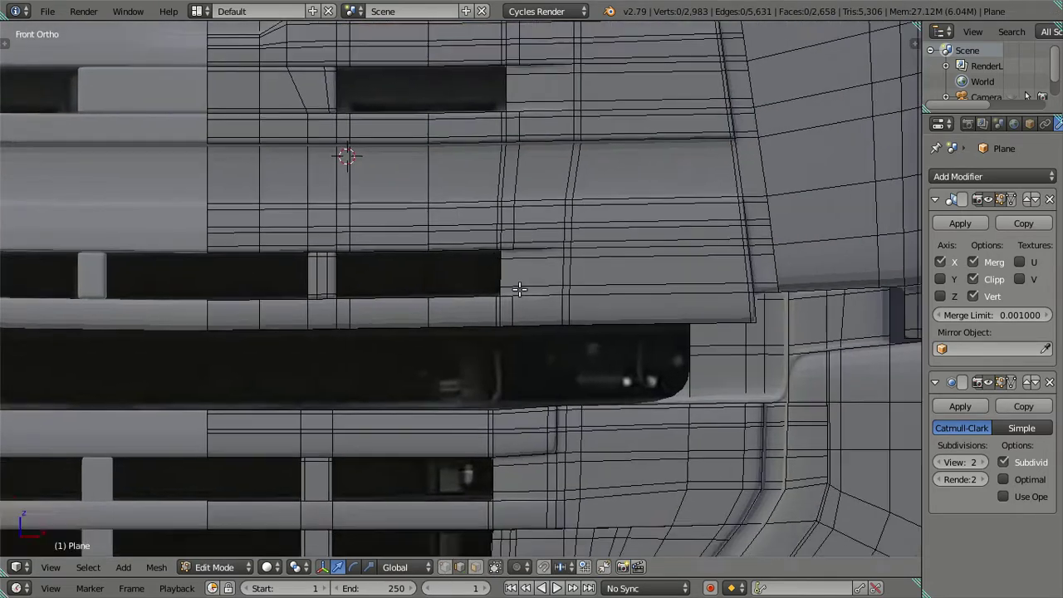
scroll(622, 374, "up", 2)
- Add loop cuts beneath the wide grille opening, then dissolve them to leave extra vertices
key("ctrl+r")
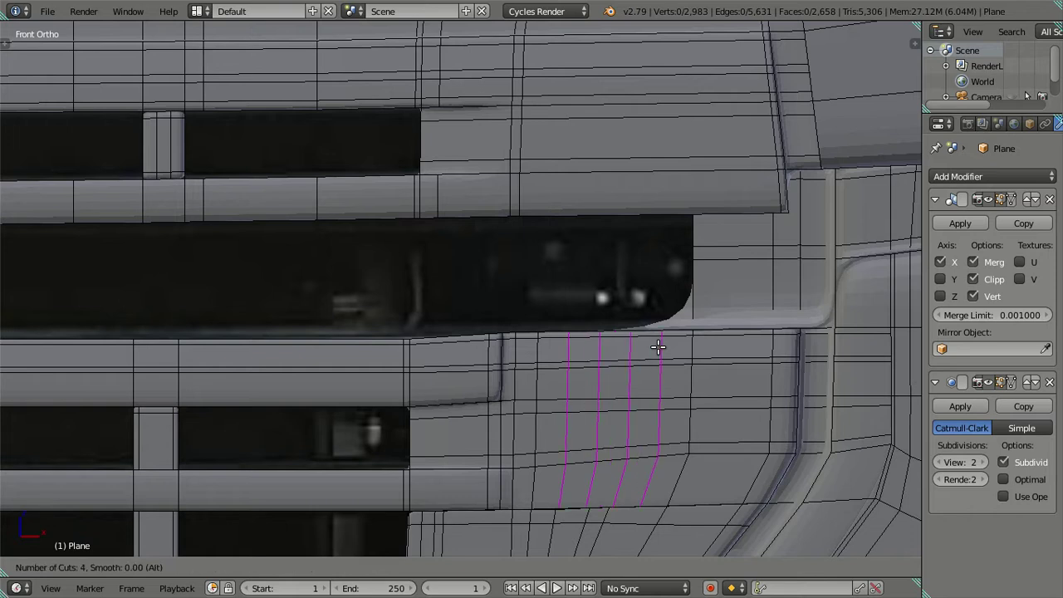
scroll(658, 347, "up", 1)
scroll(658, 347, "up", 2)
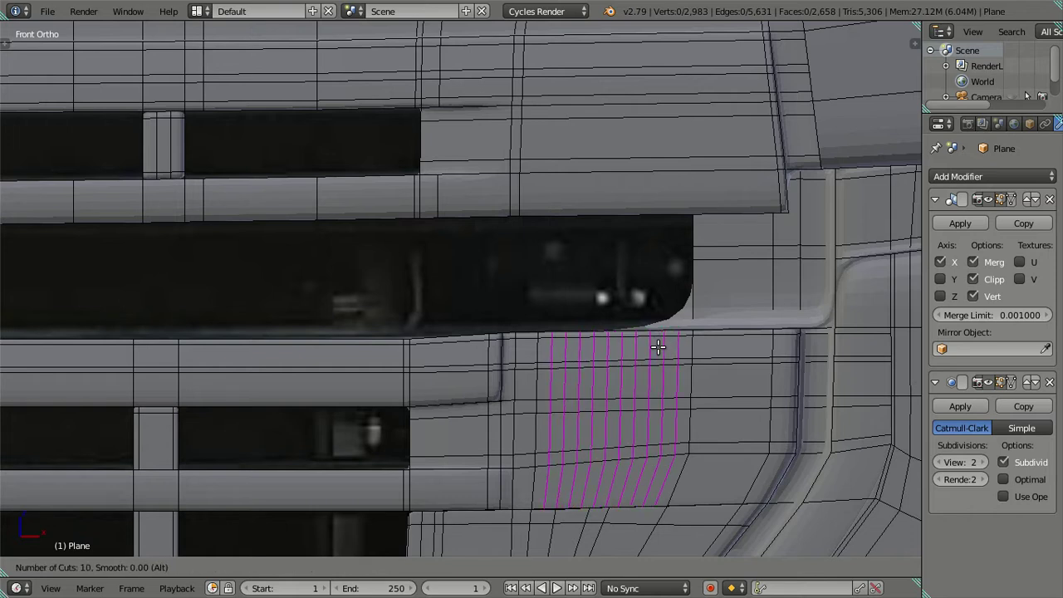
scroll(659, 348, "up", 1)
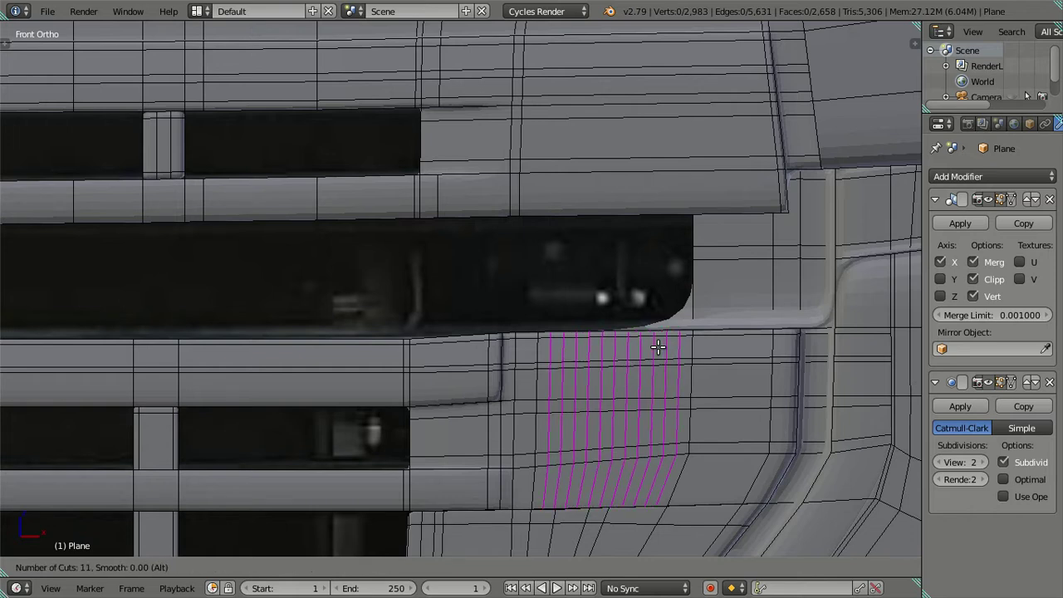
scroll(658, 347, "up", 2)
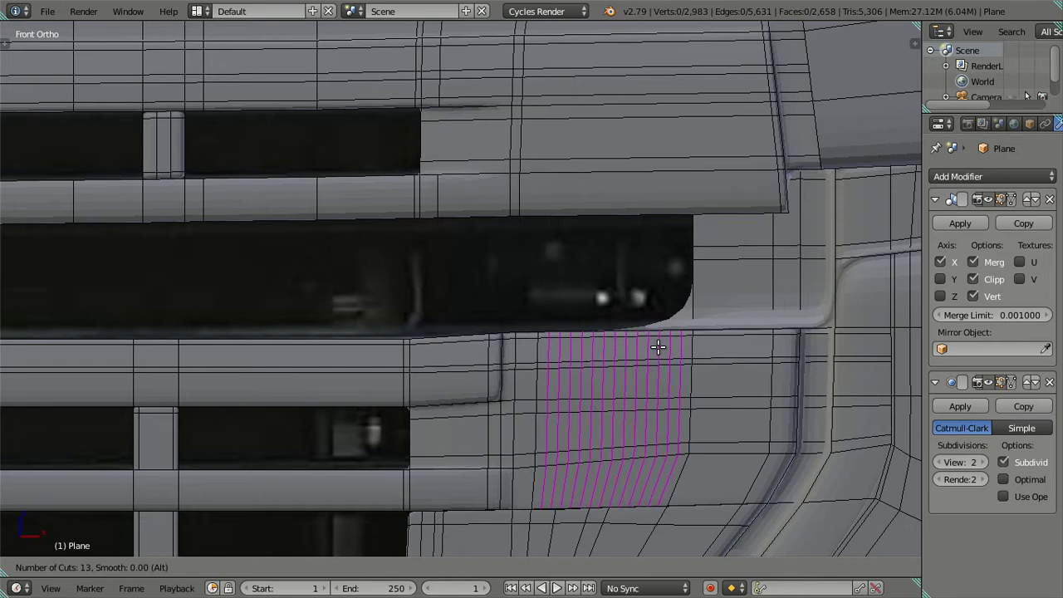
scroll(658, 348, "up", 1)
scroll(658, 347, "up", 1)
left_click(658, 347)
right_click(658, 348)
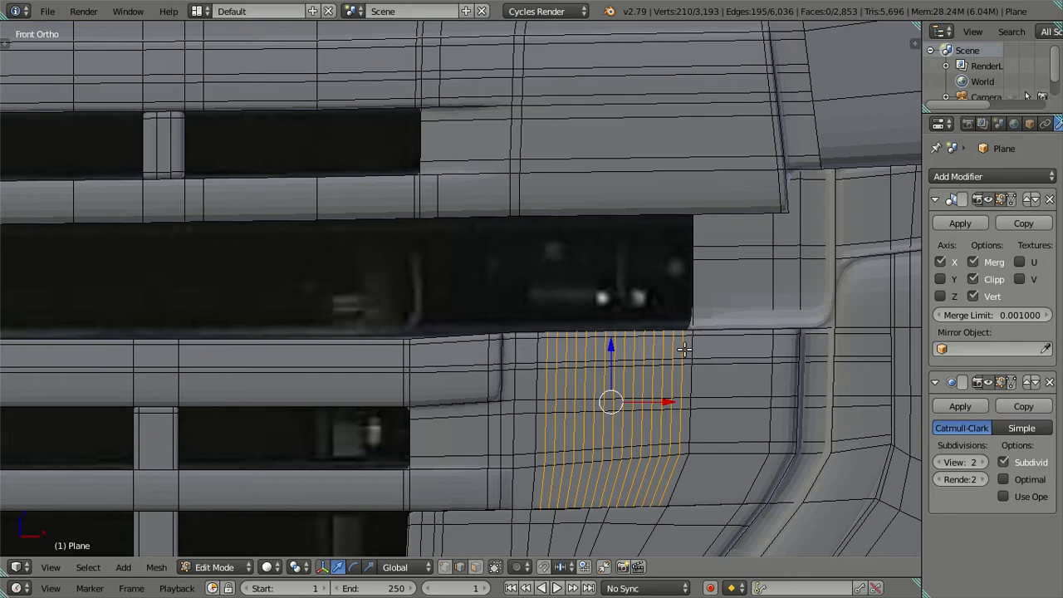
key("x")
left_click(755, 369)
- Add five loop cuts beside the opening's end and dissolve them, keeping their vertices
middle_click_drag(747, 331, 570, 403, "shift")
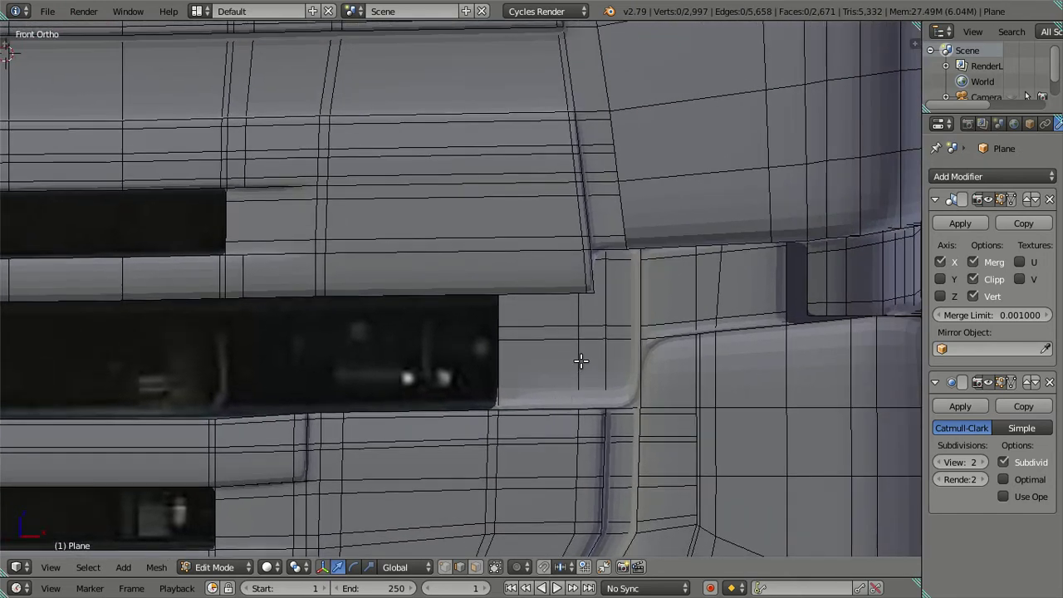
key("ctrl+r")
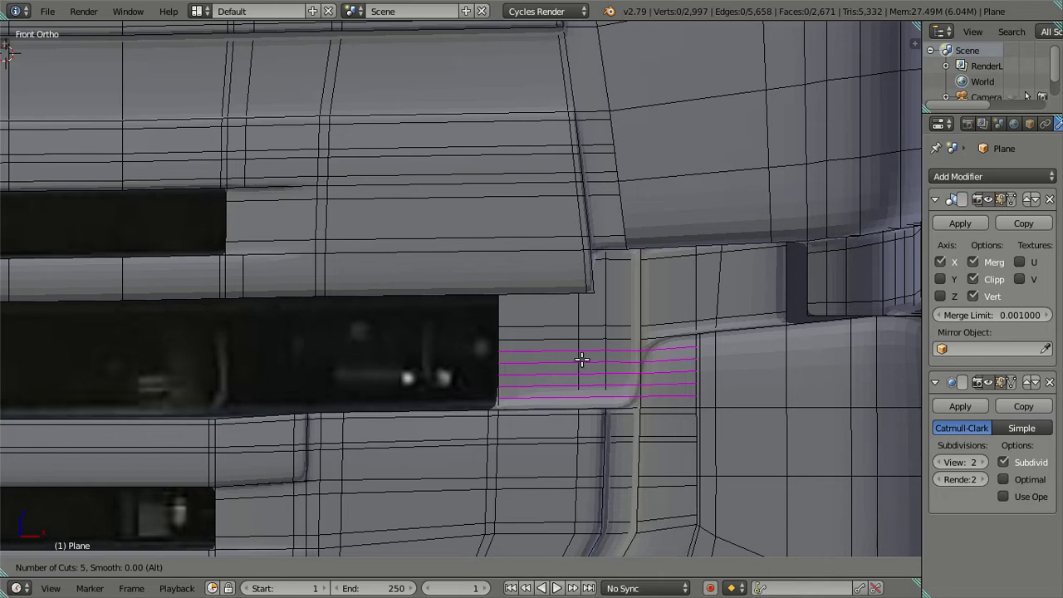
left_click(582, 359)
right_click(582, 358)
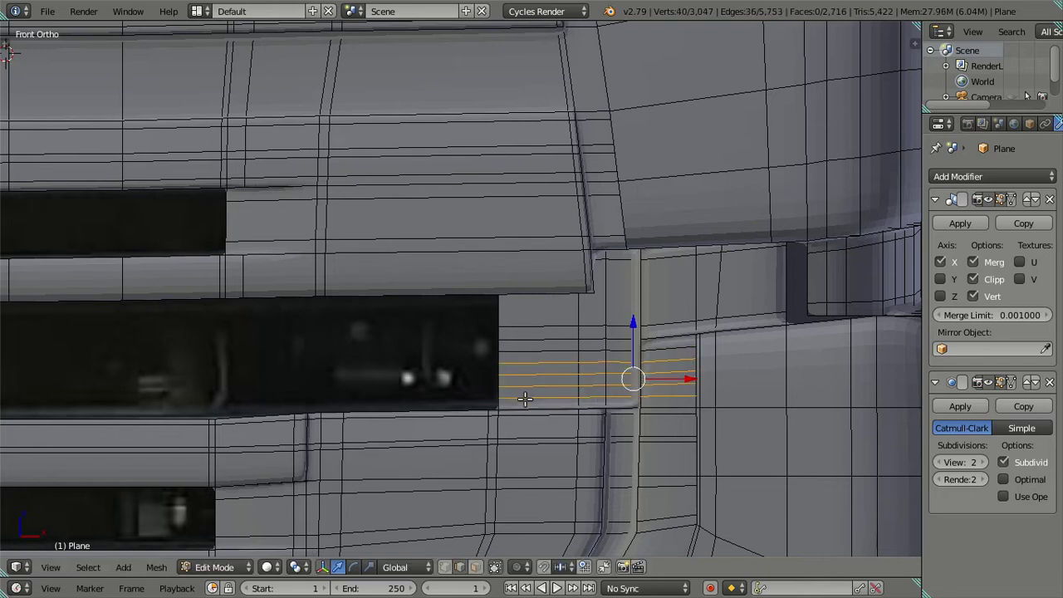
key("x")
left_click(599, 397)
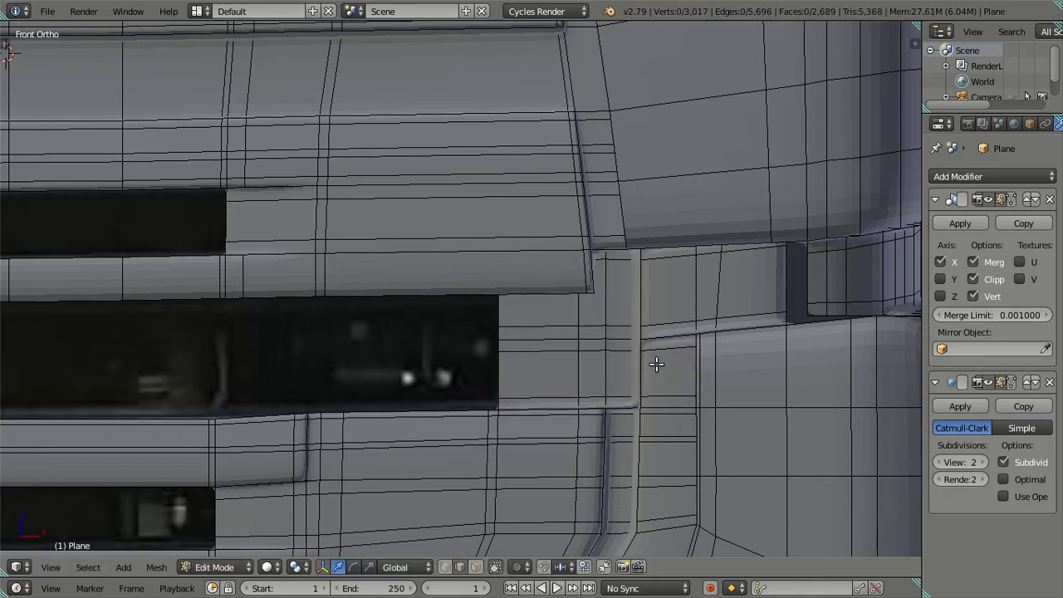
scroll(660, 337, "down", 3)
scroll(660, 349, "down", 3)
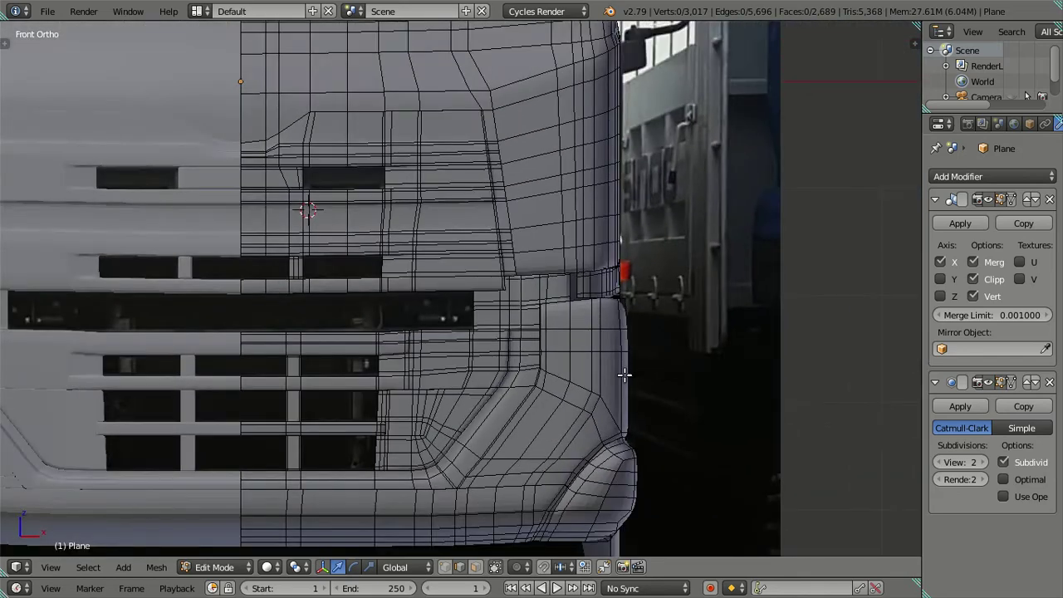
- Check the smoothed bumper corner in Object Mode from a closer frontal view
mouse_move(597, 389)
middle_mouse_down()
mouse_move(623, 447)
mouse_move(596, 423)
middle_mouse_up()
key("Tab")
mouse_move(592, 386)
middle_mouse_down()
mouse_move(600, 358)
mouse_move(579, 342)
middle_mouse_up()
scroll(574, 349, "up", 2)
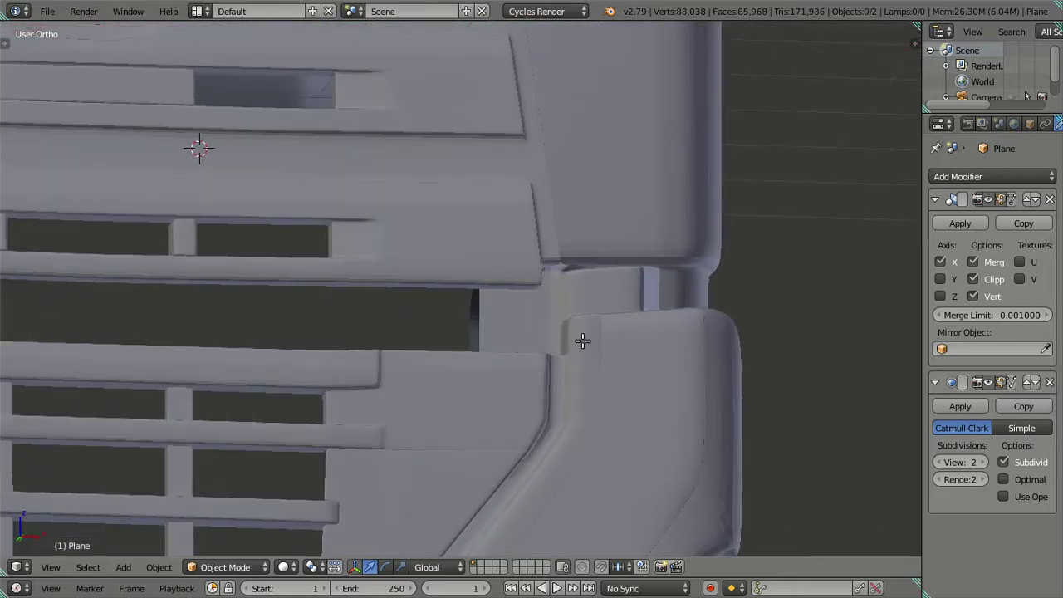
- Add four loop cuts along the bumper's inner edge and dissolve them
key("Tab")
key("ctrl+r")
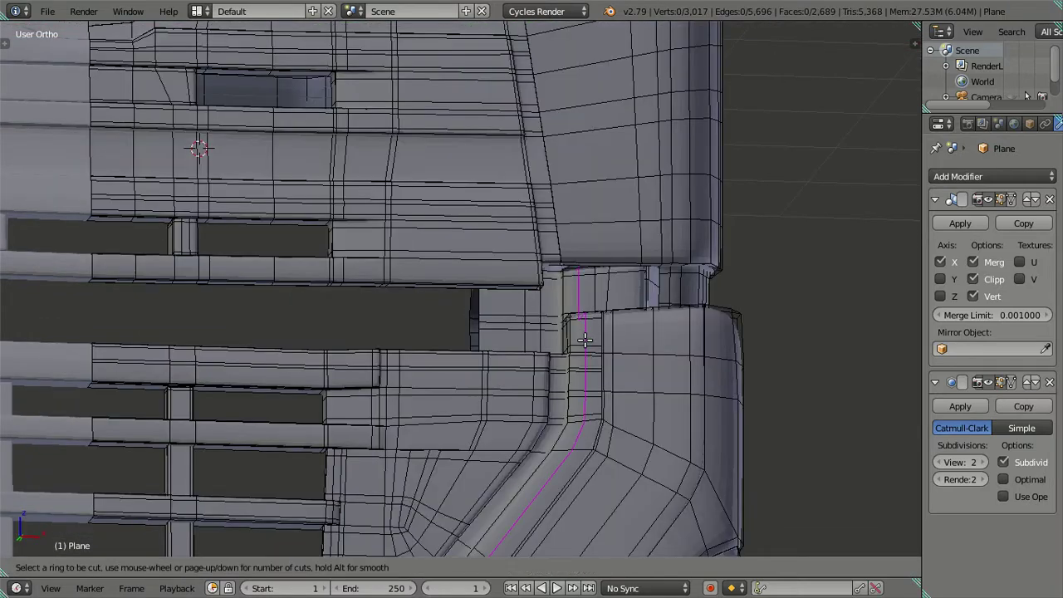
left_click(585, 340)
right_click(585, 340)
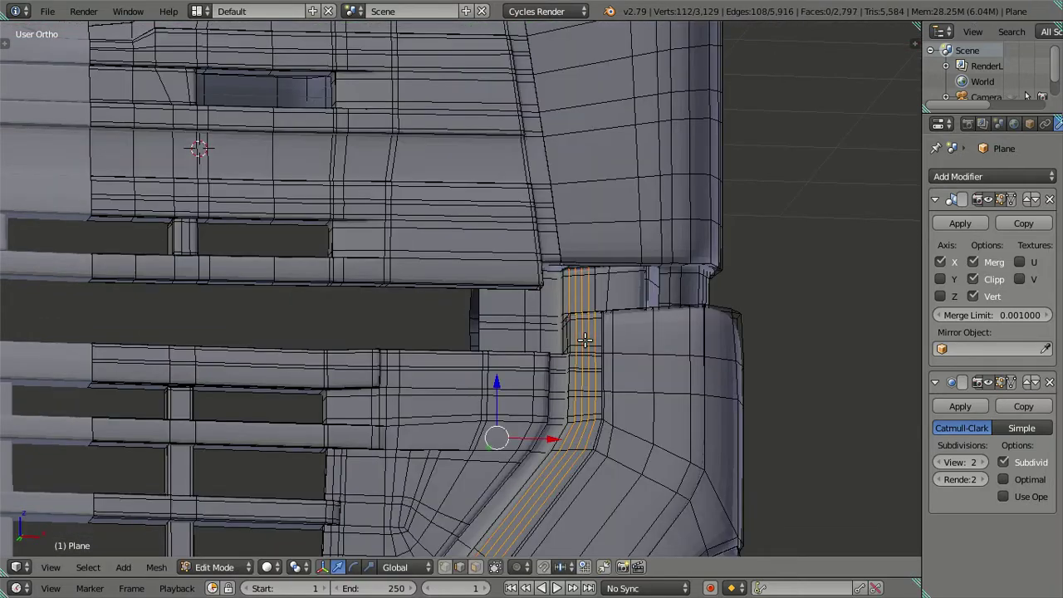
key("x")
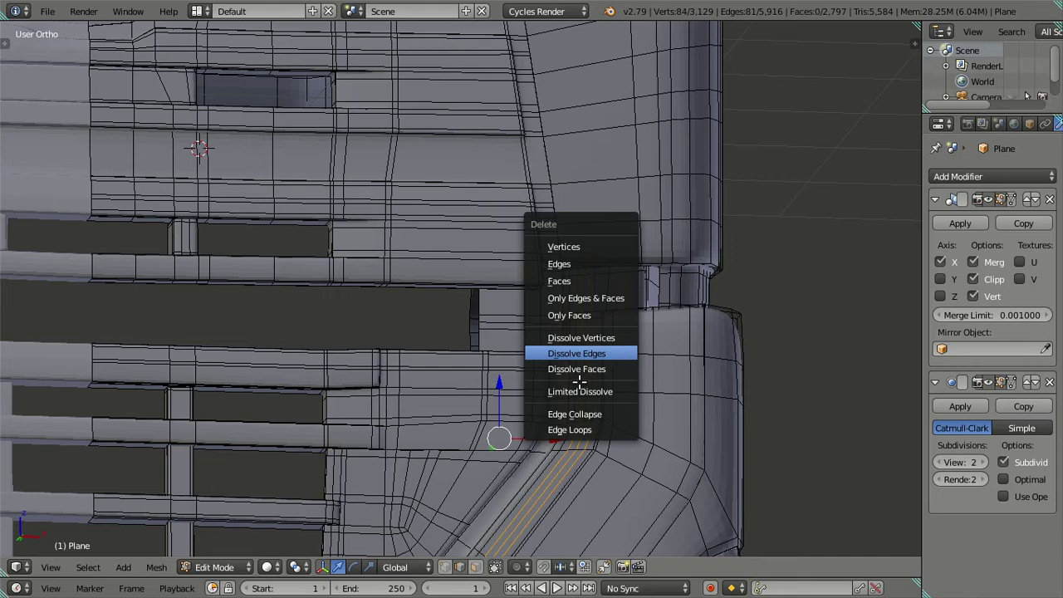
key("Return")
- Inspect the smoothed bumper corner in Object Mode from an angled view
mouse_move(579, 381)
middle_mouse_down()
mouse_move(539, 379)
mouse_move(631, 352)
mouse_move(589, 310)
mouse_move(520, 358)
mouse_move(470, 427)
mouse_move(407, 416)
mouse_move(520, 393)
mouse_move(588, 345)
mouse_move(607, 346)
mouse_move(620, 414)
mouse_move(602, 378)
mouse_move(516, 344)
mouse_move(468, 362)
middle_mouse_up()
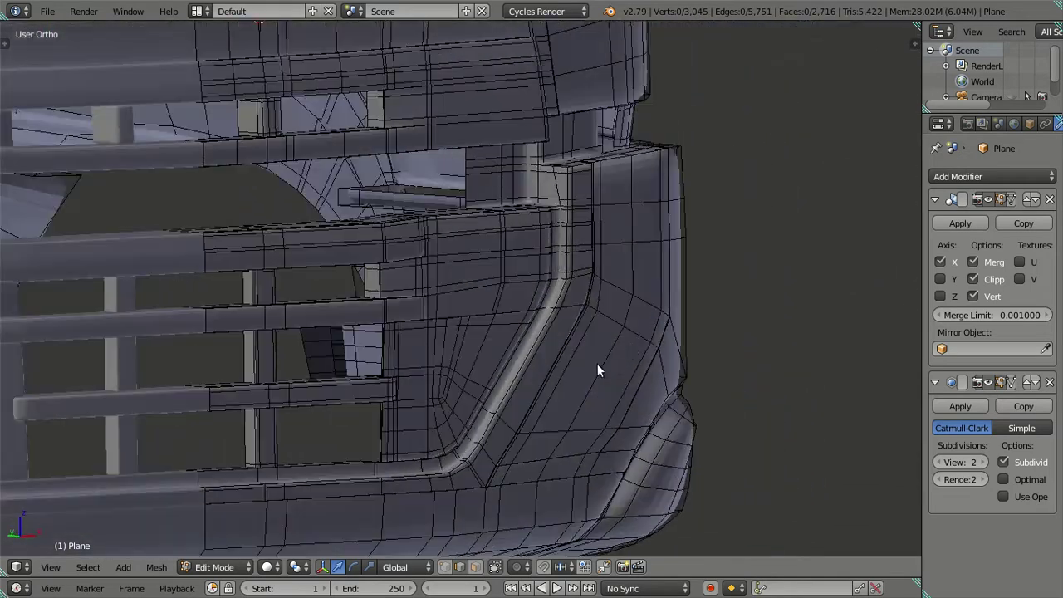
key("Tab")
scroll(603, 350, "down", 3)
scroll(620, 413, "up", 2)
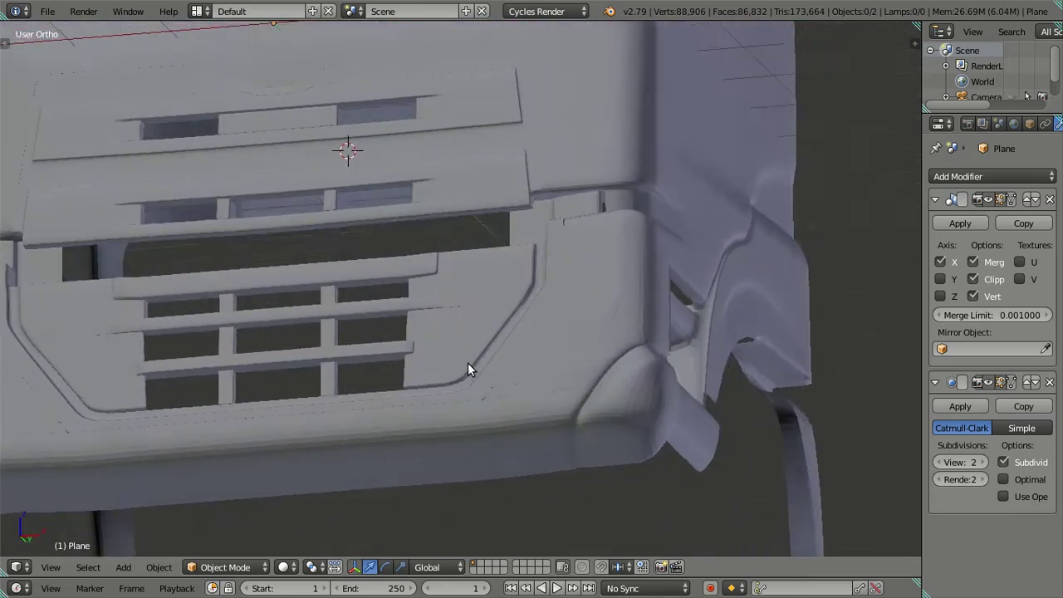
scroll(428, 403, "down", 4)
mouse_move(439, 320)
middle_mouse_down()
mouse_move(536, 306)
mouse_move(538, 289)
mouse_move(563, 352)
mouse_move(562, 404)
middle_mouse_up()
scroll(570, 408, "up", 3)
scroll(488, 334, "up", 2)
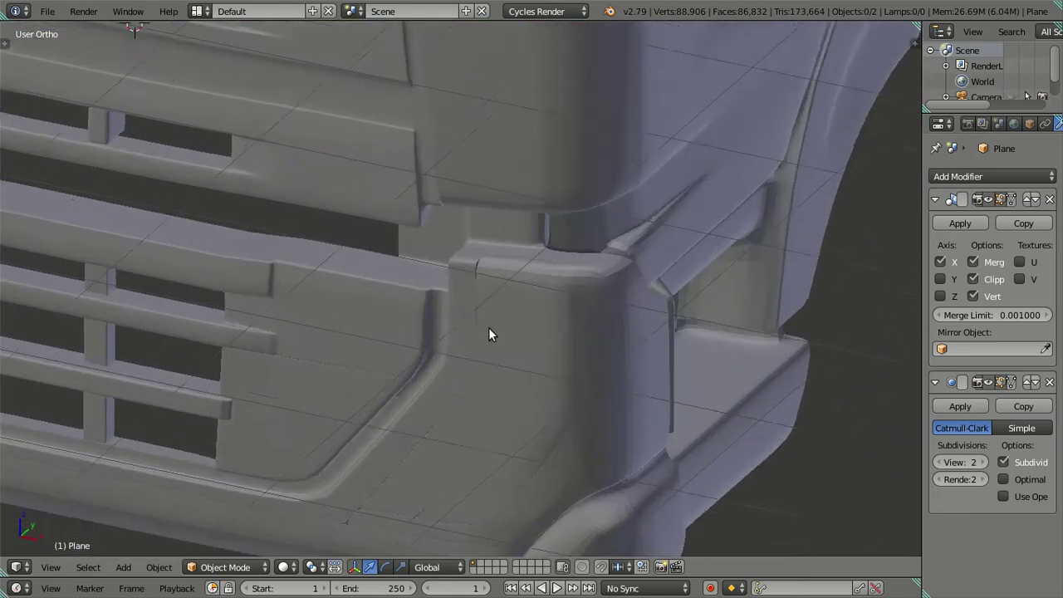
scroll(495, 329, "up", 2)
- Add edge loops across the bumper corner in Edit Mode and dissolve them
key("Tab")
mouse_move(515, 265)
middle_mouse_down()
mouse_move(557, 275)
mouse_move(585, 218)
middle_mouse_up()
key("ctrl+r")
scroll(583, 218, "up", 1)
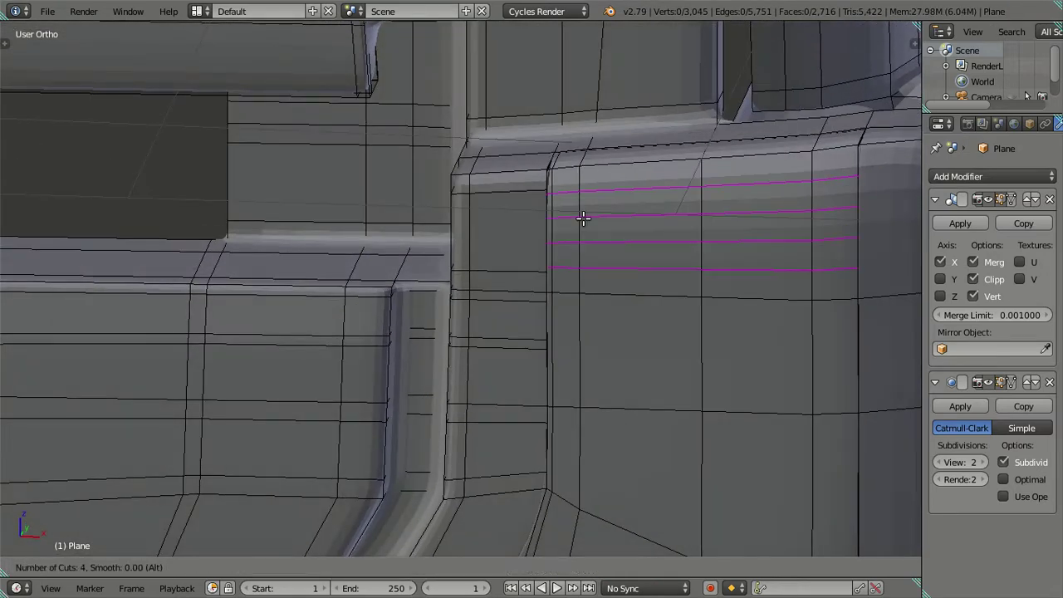
left_click(583, 217)
key("x")
left_click(712, 231)
- Dissolve one more edge loop at the bumper corner and view the smoothed result
mouse_move(712, 230)
middle_mouse_down()
mouse_move(615, 280)
mouse_move(617, 268)
middle_mouse_up()
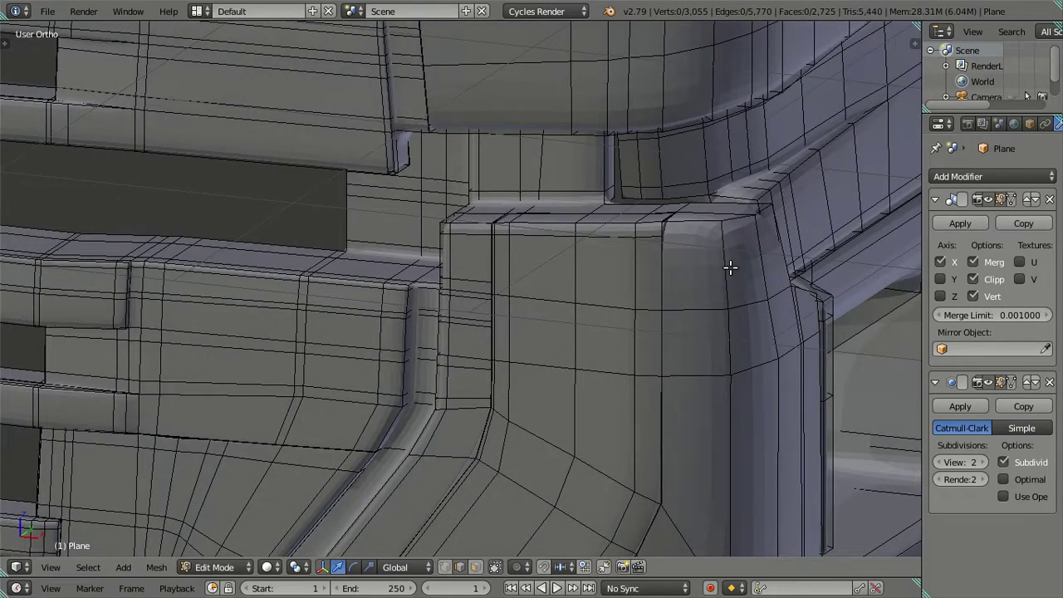
middle_click_drag(730, 266, 745, 264)
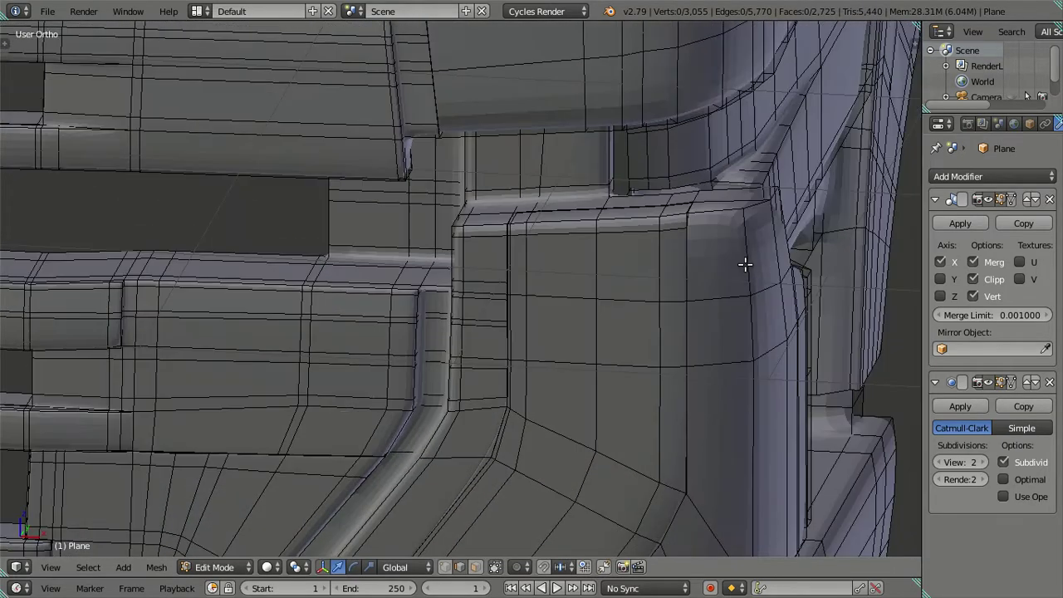
mouse_move(556, 276)
middle_mouse_down()
mouse_move(603, 238)
mouse_move(523, 234)
middle_mouse_up()
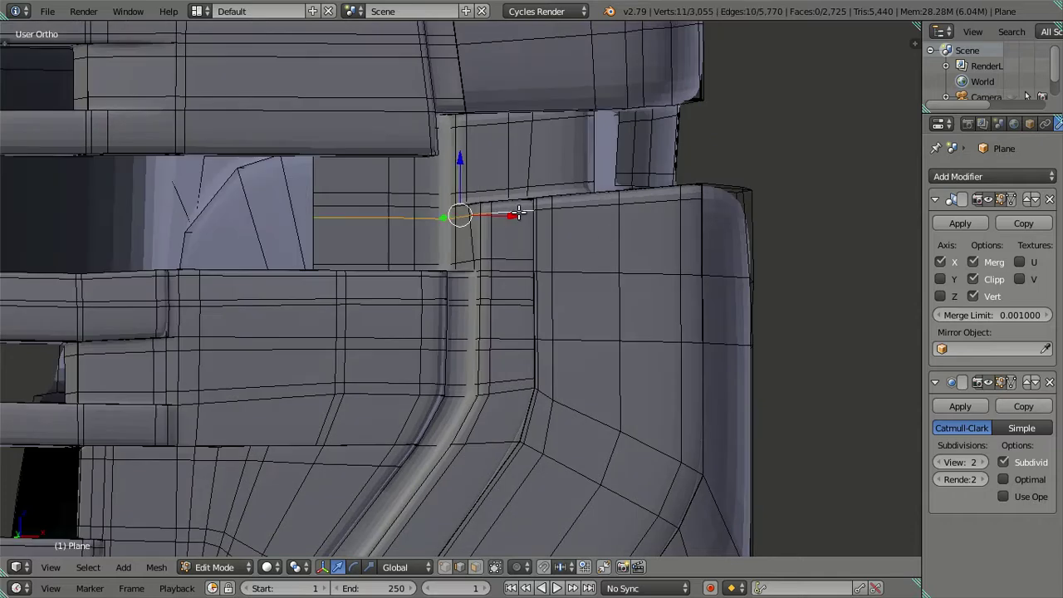
key("x")
left_click(619, 245)
mouse_move(601, 256)
middle_mouse_down()
mouse_move(607, 273)
mouse_move(622, 271)
mouse_move(539, 279)
mouse_move(513, 346)
mouse_move(548, 287)
mouse_move(448, 307)
mouse_move(579, 282)
mouse_move(408, 333)
mouse_move(344, 305)
mouse_move(493, 273)
mouse_move(434, 332)
middle_mouse_up()
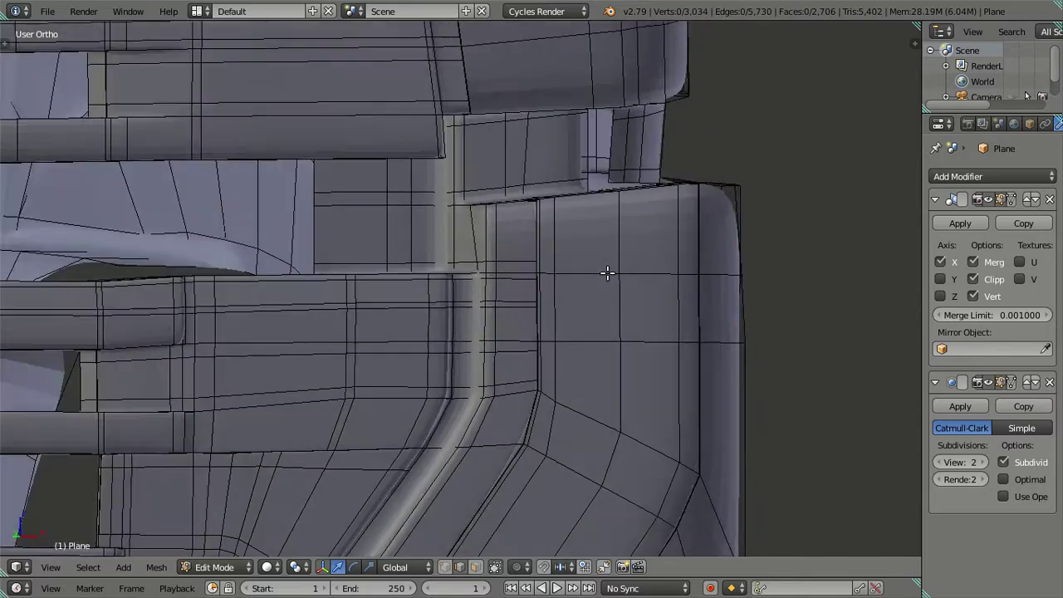
key("Tab")
scroll(577, 282, "down", 3)
scroll(408, 332, "up", 3)
scroll(408, 332, "down", 3)
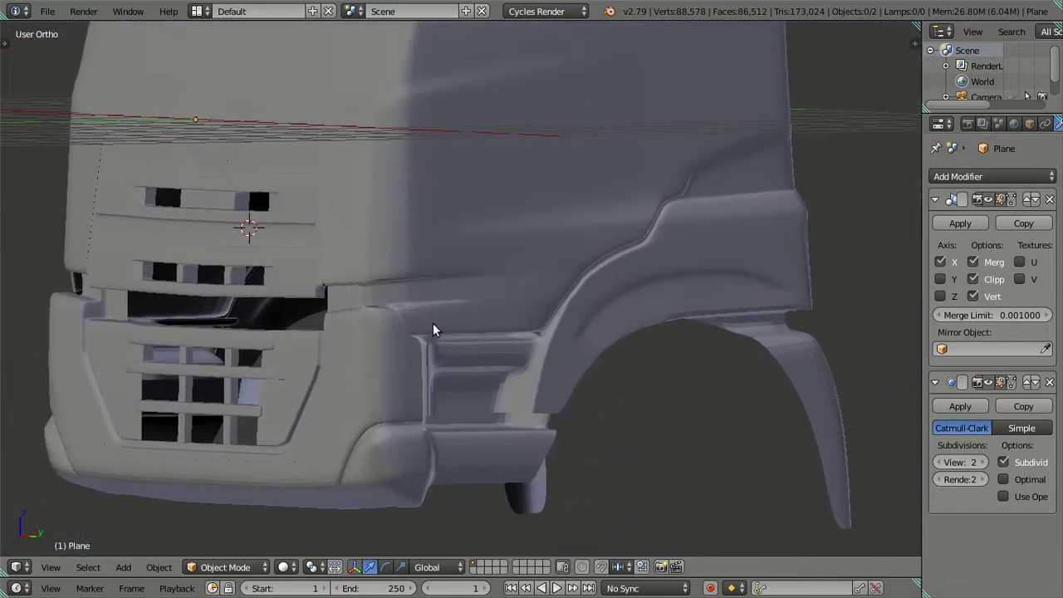
- Inspect the door-step area in Edit Mode, then preview the smoothed cab
scroll(370, 316, "up", 3)
mouse_move(370, 316)
middle_mouse_down()
mouse_move(373, 351)
mouse_move(411, 334)
mouse_move(411, 396)
middle_mouse_up()
scroll(410, 334, "up", 2)
key("Tab")
scroll(361, 355, "up", 1)
scroll(365, 355, "down", 2)
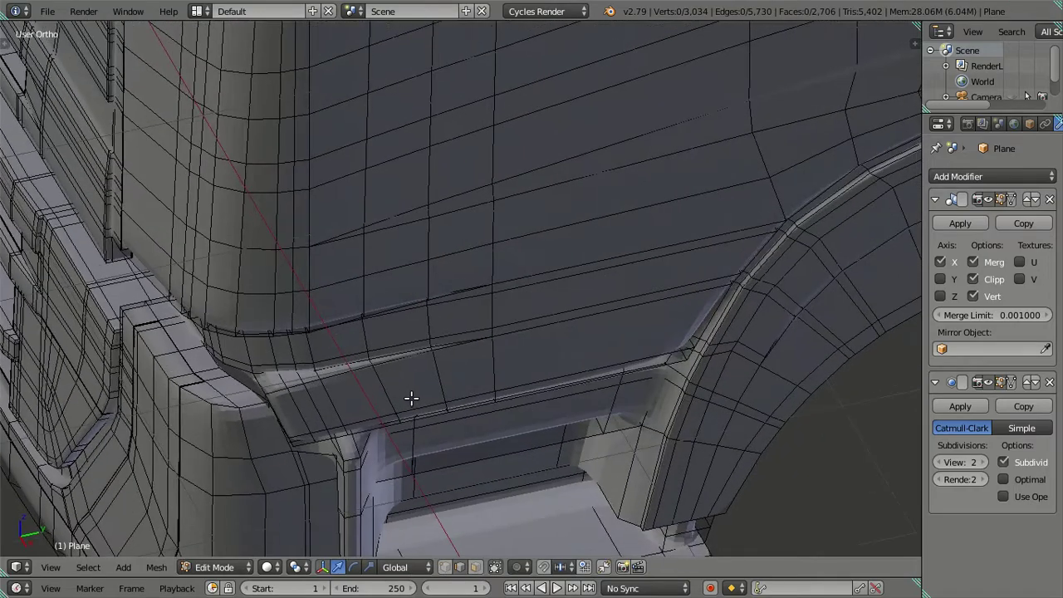
scroll(408, 366, "up", 1)
scroll(408, 358, "up", 1)
mouse_move(408, 357)
middle_mouse_down()
mouse_move(530, 364)
mouse_move(482, 328)
mouse_move(560, 311)
mouse_move(397, 306)
mouse_move(499, 282)
mouse_move(399, 268)
middle_mouse_up()
scroll(401, 353, "down", 2)
key("Tab")
scroll(407, 311, "up", 2)
- Hide the grille part in Edit Mode to expose the panel behind it
key("Tab")
scroll(488, 266, "up", 2)
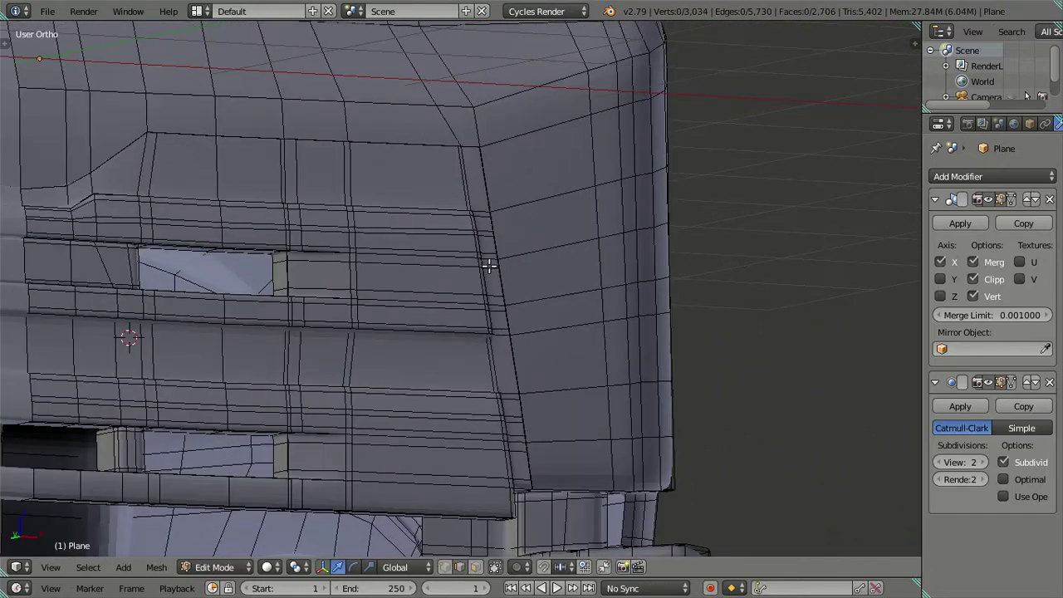
key("l")
key("h")
middle_click_drag(444, 237, 556, 235)
scroll(556, 235, "up", 2)
- Select the edge loop bordering the opening behind the grille
left_click(648, 172, "alt")
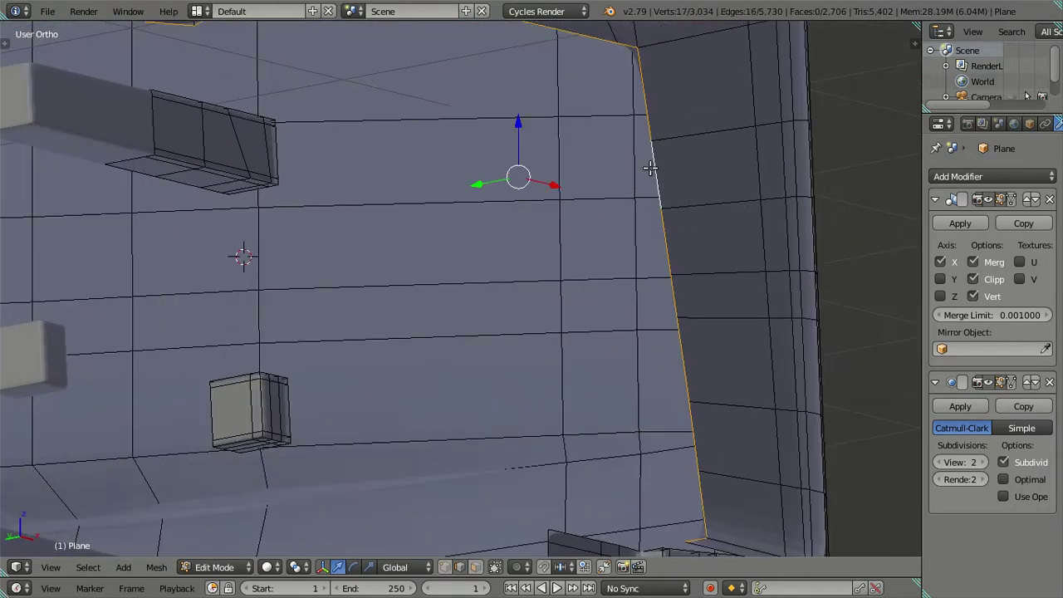
scroll(648, 173, "down", 2)
scroll(604, 258, "up", 1, "shift")
scroll(604, 259, "up", 1, "shift")
scroll(653, 285, "up", 1)
mouse_move(622, 290)
middle_mouse_down()
mouse_move(691, 320)
mouse_move(686, 337)
middle_mouse_up()
scroll(696, 296, "up", 1)
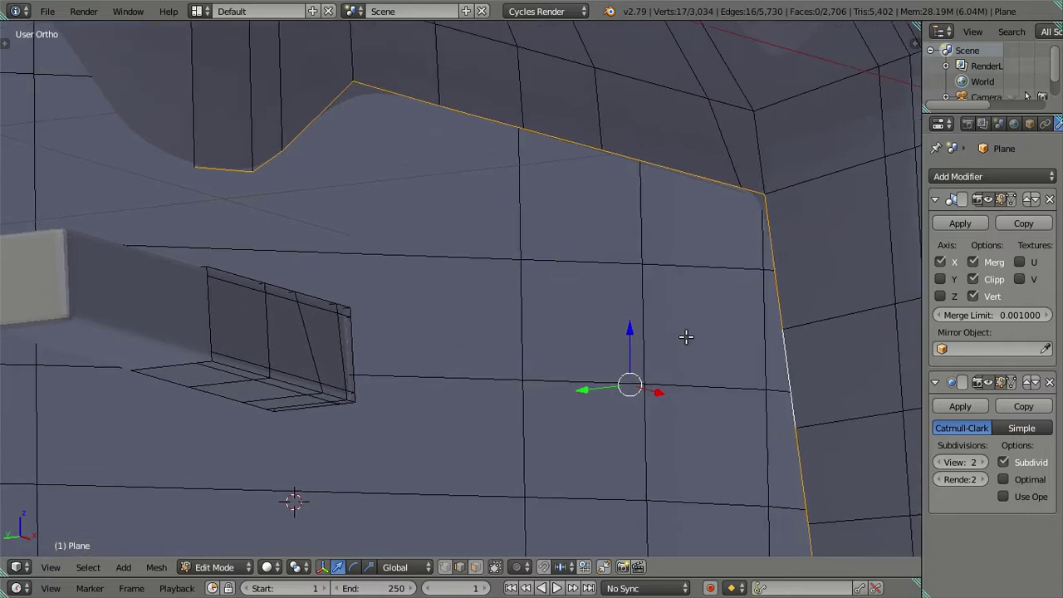
- Push the border loop back twice along Y by 0.0025, then return to Object Mode
key("e")
key("y")
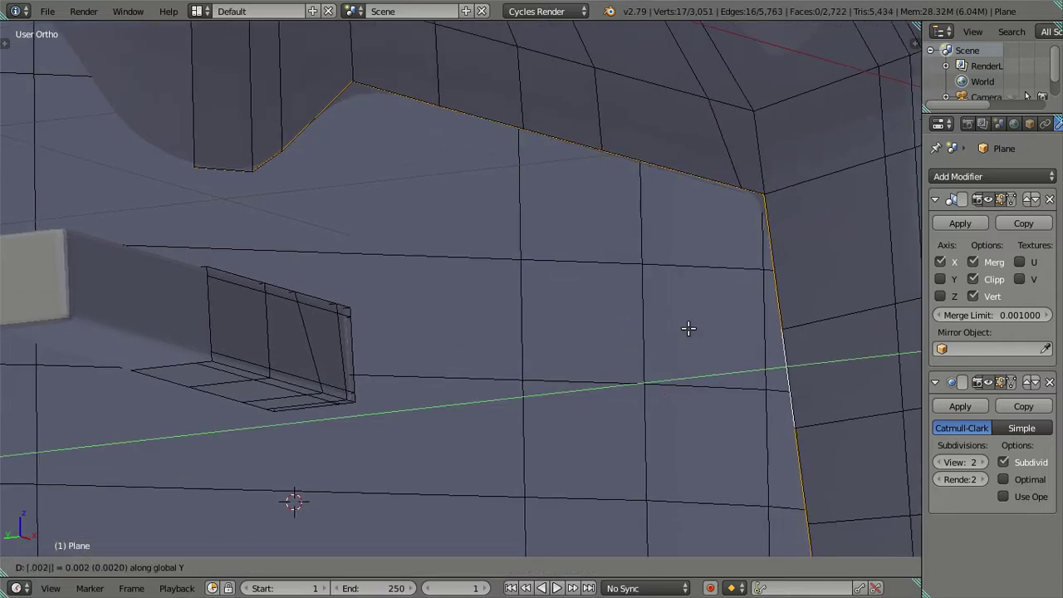
left_click(688, 329)
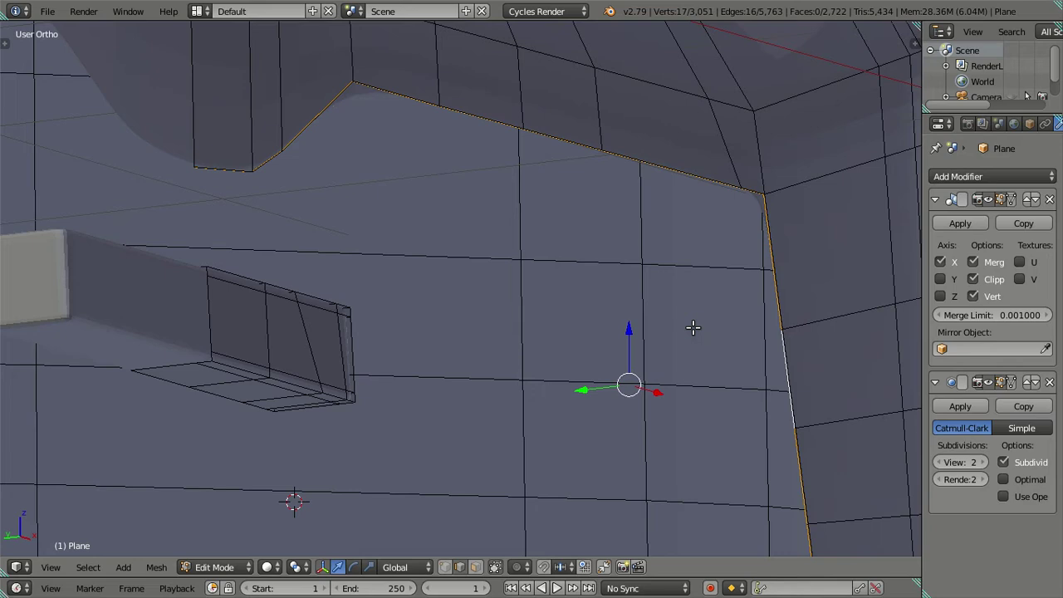
key("g")
key("y")
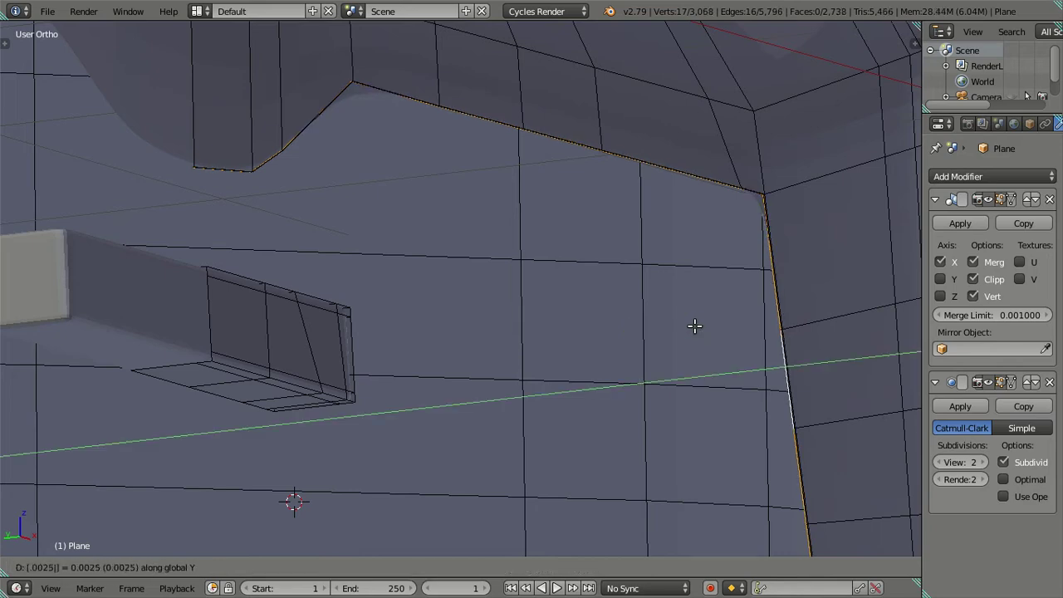
left_click(694, 326)
scroll(693, 322, "down", 3)
scroll(697, 320, "down", 1)
key("Tab")
mouse_move(697, 319)
middle_mouse_down()
mouse_move(628, 345)
mouse_move(578, 332)
mouse_move(541, 386)
mouse_move(521, 395)
mouse_move(530, 381)
middle_mouse_up()
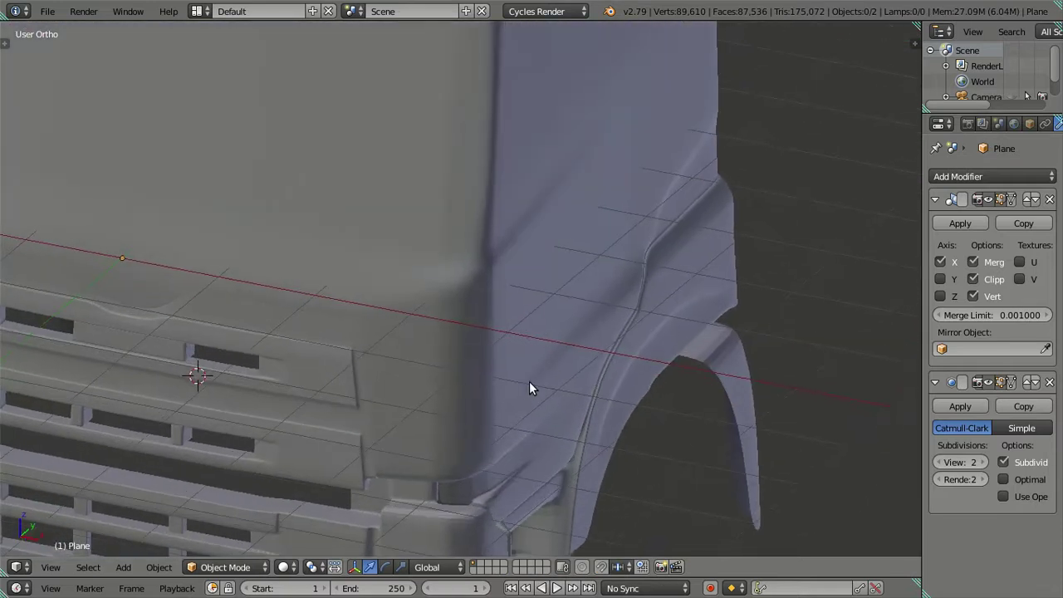
- Switch to front view and lower the cab's subdivision viewport level to 0
key("KP_1")
left_click(939, 462)
left_click(939, 462)
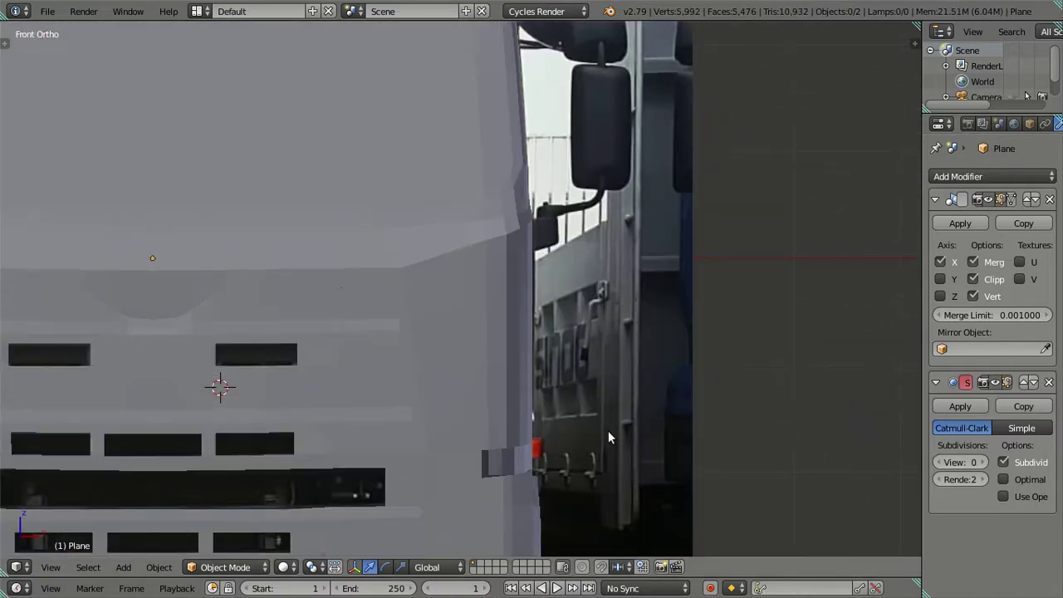
key("Tab")
middle_click_drag(503, 374, 589, 374, "shift")
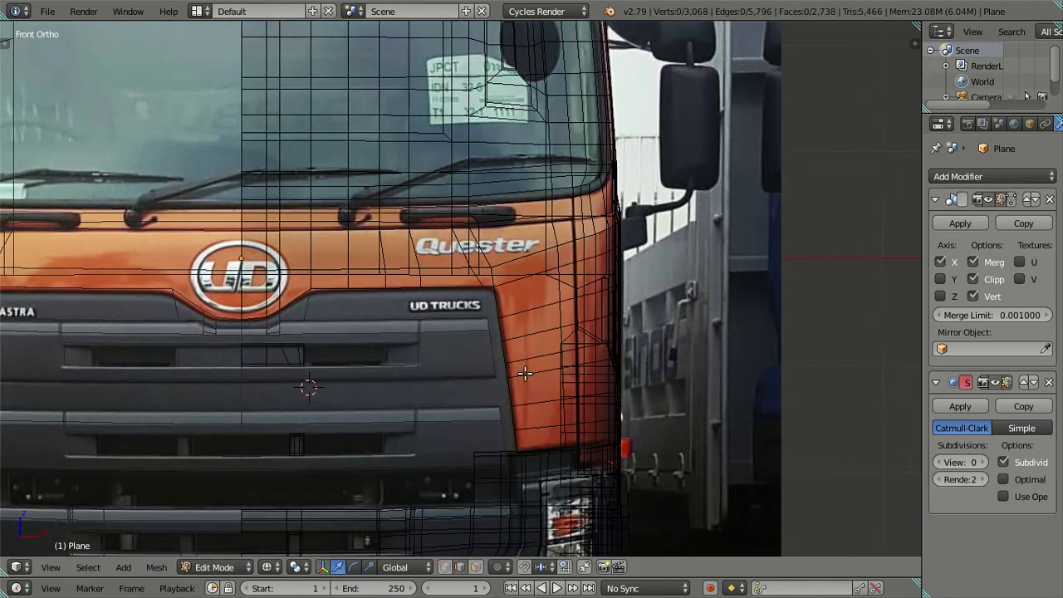
middle_click_drag(511, 376, 554, 387)
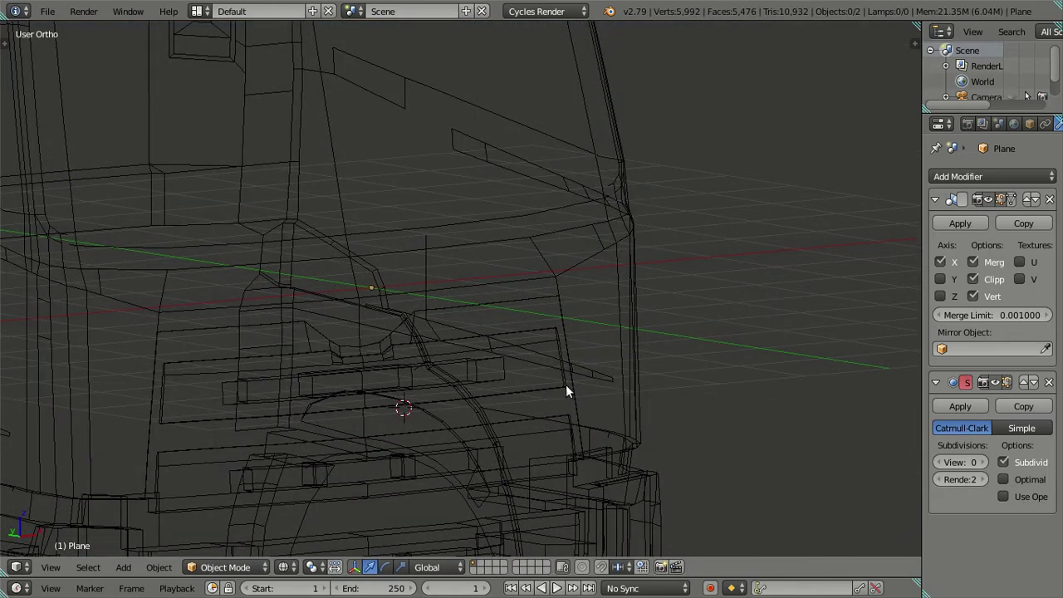
- Frame the whole model in view and select the truck cab object
key("Tab")
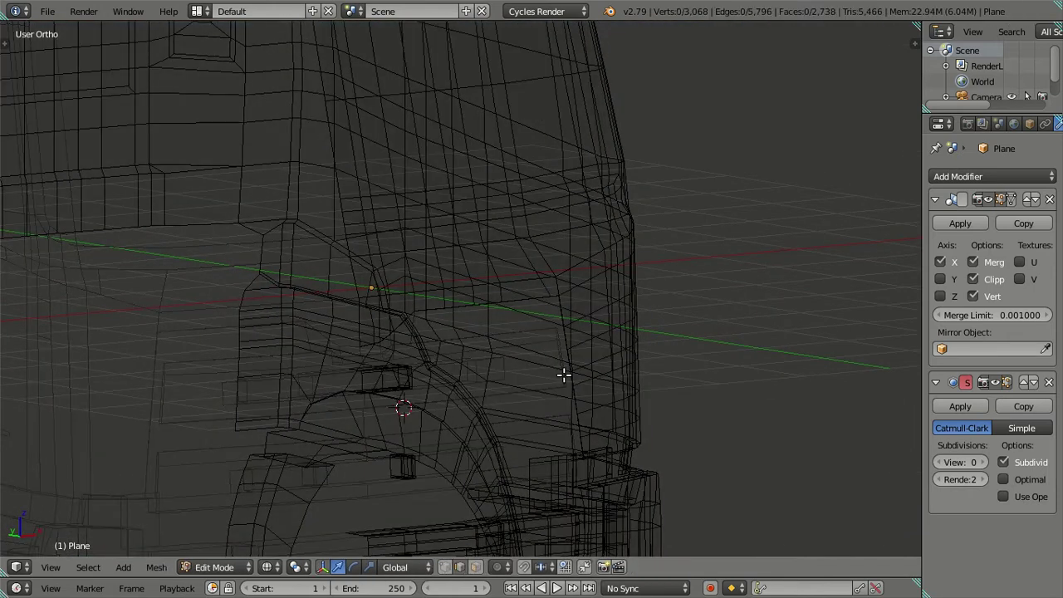
key("l")
key("a")
key("Home")
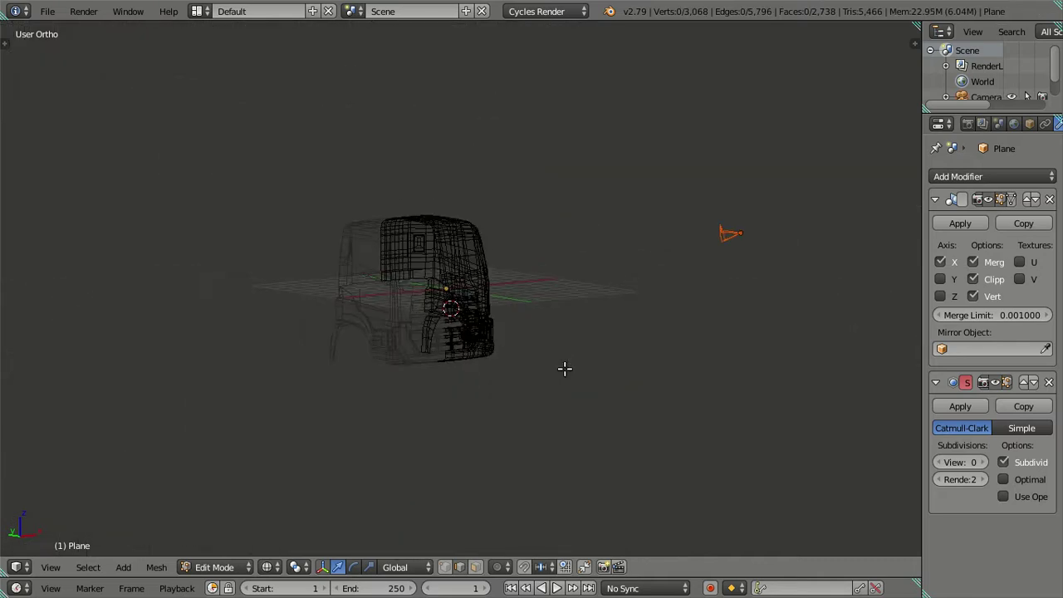
key("Tab")
right_click(731, 234)
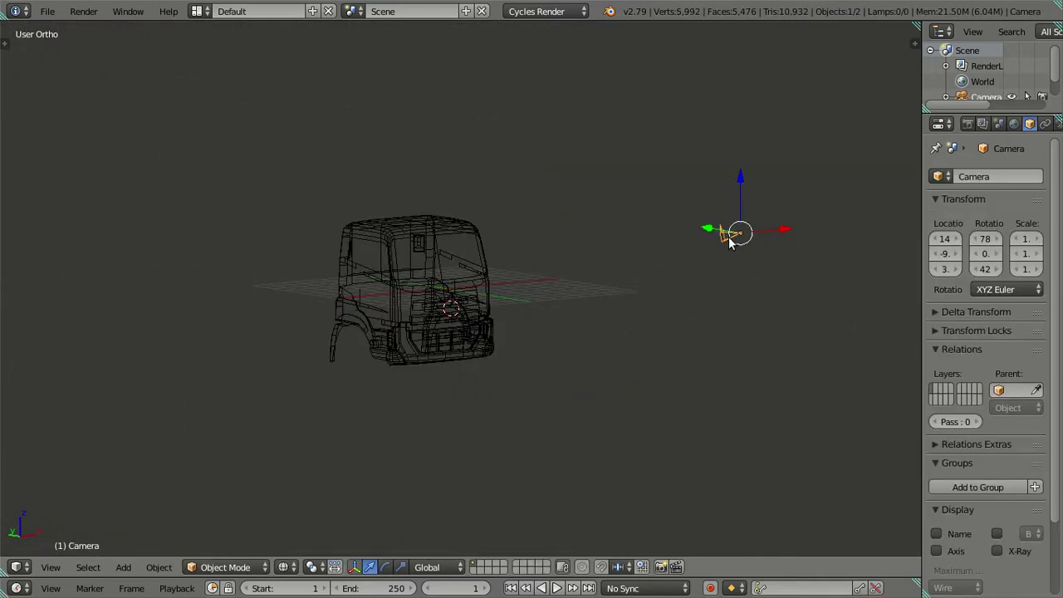
scroll(437, 346, "up", 3)
right_click(438, 343)
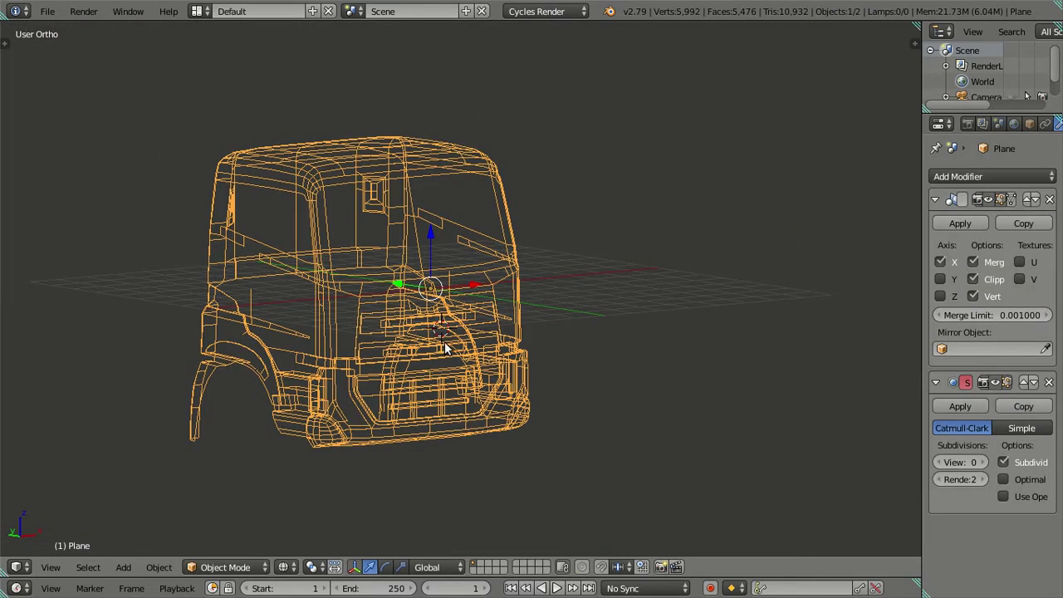
- In Edit Mode with solid shading, select the entire grille part with L
key("Tab")
key("z")
mouse_move(510, 352)
middle_mouse_down()
mouse_move(501, 333)
mouse_move(535, 233)
mouse_move(439, 321)
mouse_move(493, 310)
middle_mouse_up()
scroll(501, 329, "up", 4)
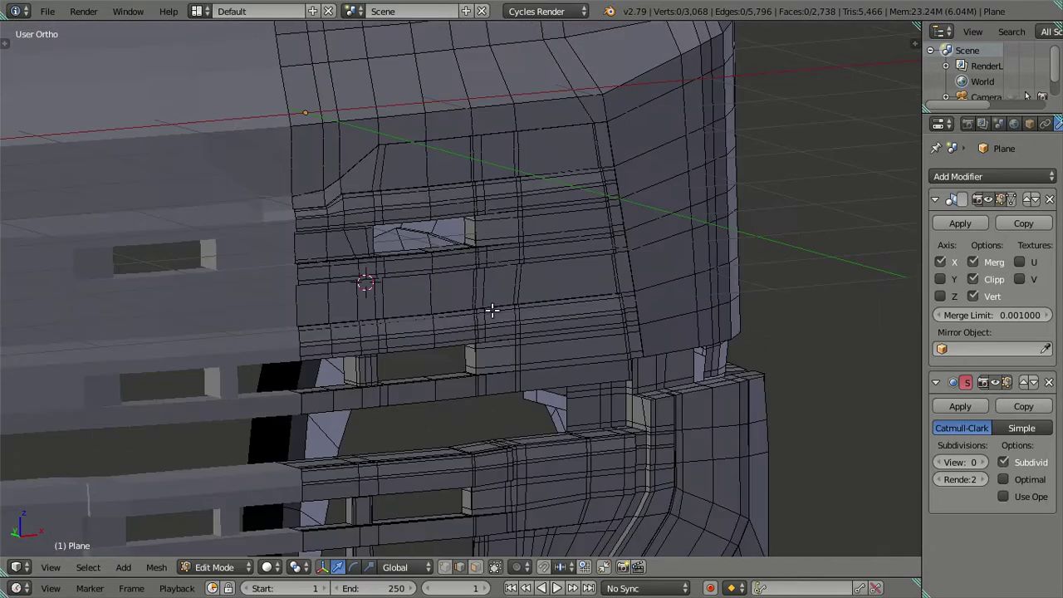
scroll(493, 310, "up", 2)
key("l")
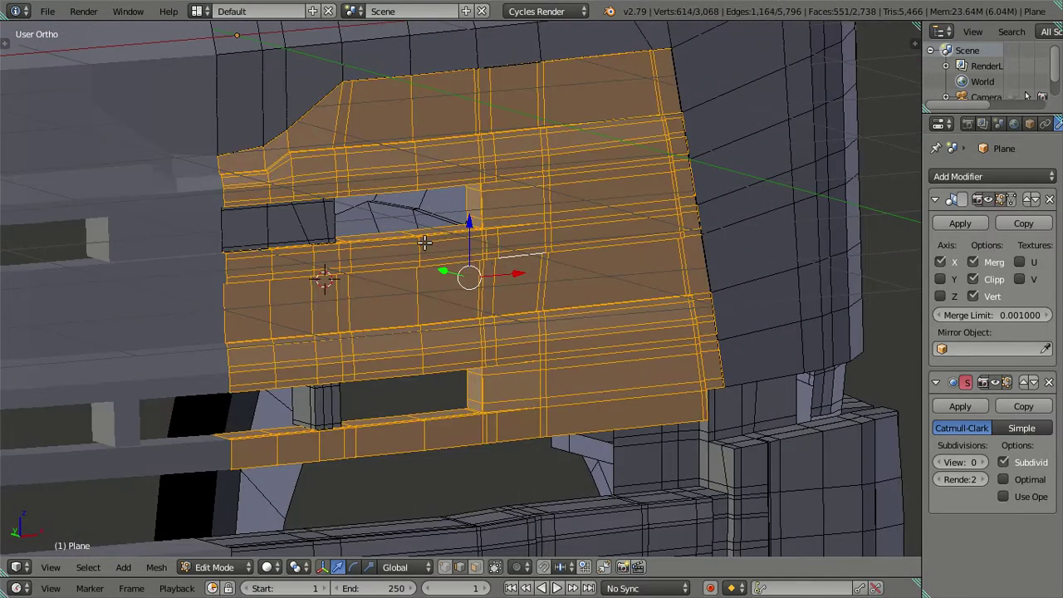
mouse_move(327, 403)
middle_mouse_down()
mouse_move(429, 389)
mouse_move(498, 440)
mouse_move(536, 444)
middle_mouse_up()
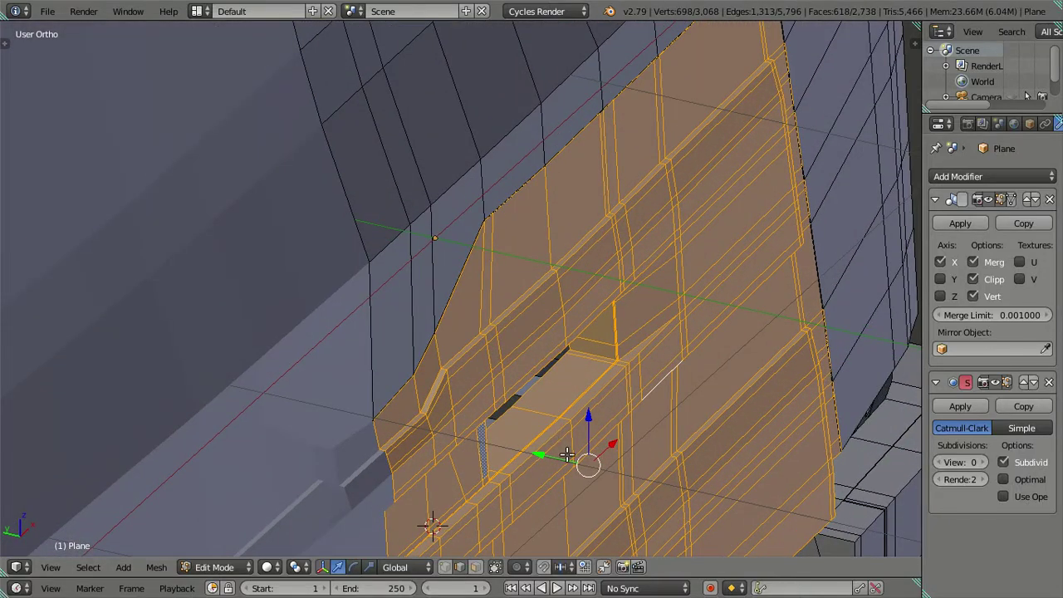
- Move the grille back along the Y axis and leave Edit Mode
key("g")
key("y")
type(".005")
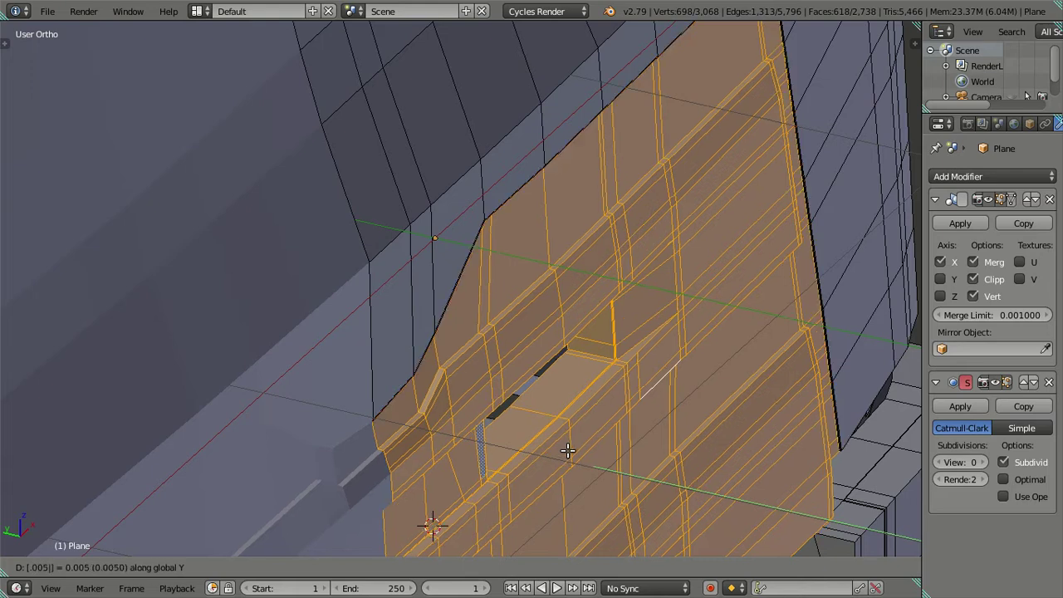
left_click(568, 449)
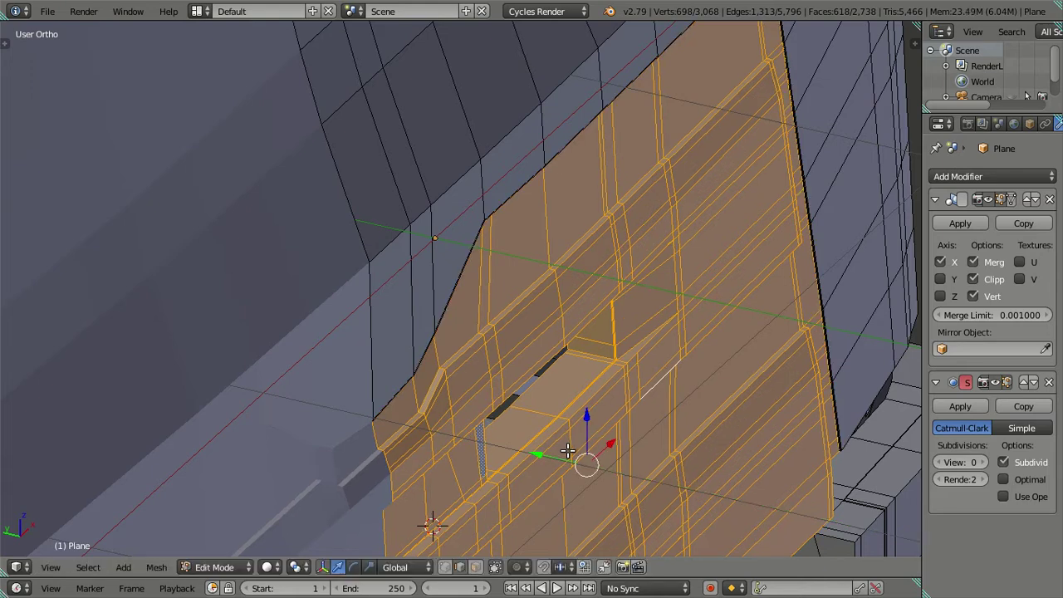
key("Tab")
mouse_move(567, 446)
middle_mouse_down()
mouse_move(601, 430)
mouse_move(574, 375)
mouse_move(908, 404)
middle_mouse_up()
- Raise the subdivision viewport level to 2 and inspect the smoothed grille from the front
left_click(985, 463)
left_click(985, 463)
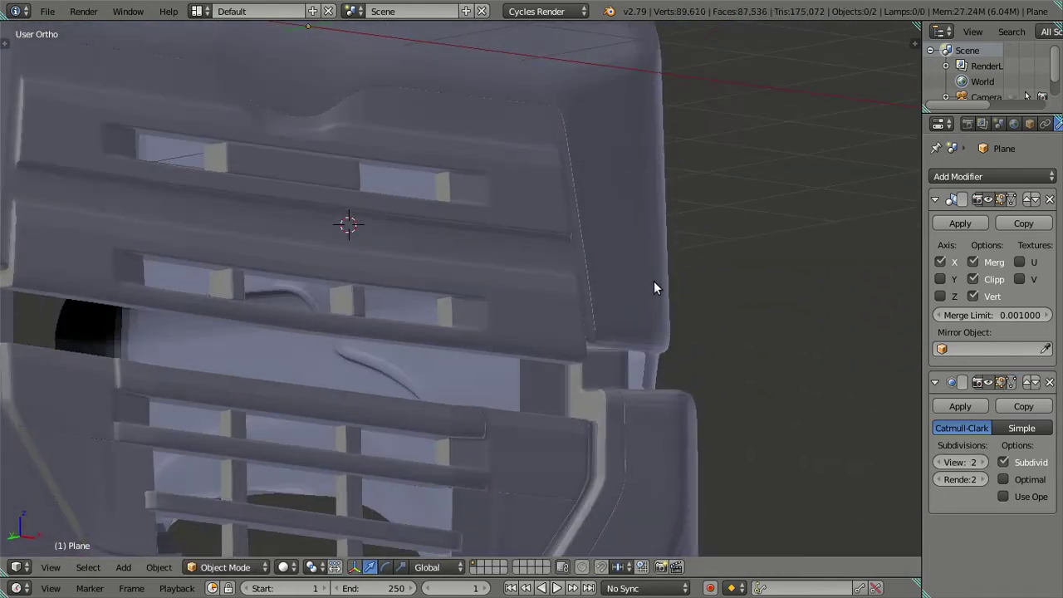
mouse_move(654, 281)
middle_mouse_down()
mouse_move(554, 317)
mouse_move(620, 329)
mouse_move(645, 348)
mouse_move(570, 302)
mouse_move(558, 368)
mouse_move(496, 379)
mouse_move(415, 360)
mouse_move(486, 363)
middle_mouse_up()
key("KP_1")
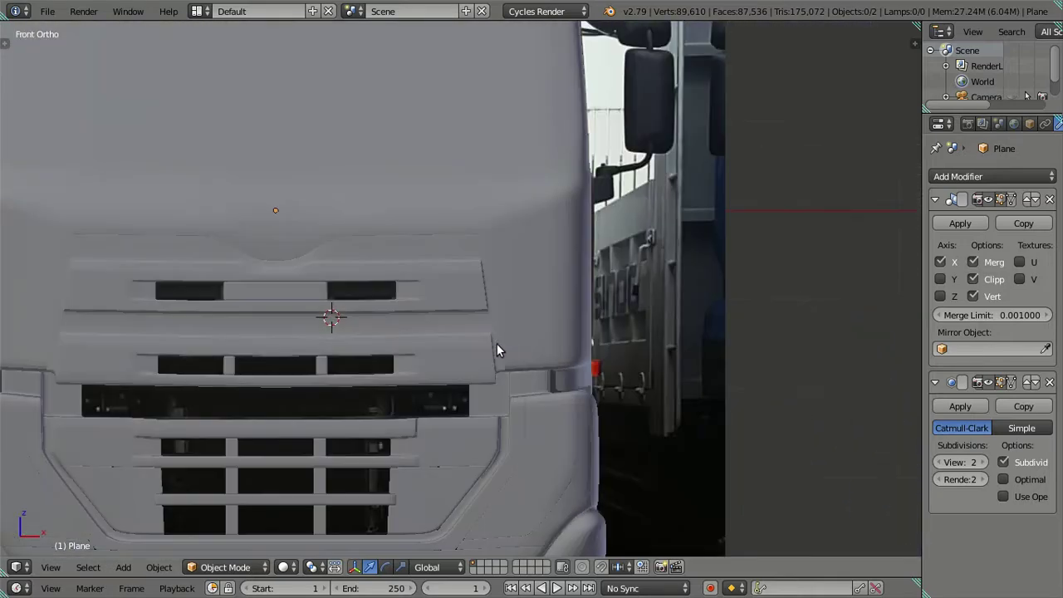
- Show the cab as wireframe, drop subdivision preview to 0, and frame the whole cab front
key("z")
scroll(415, 363, "up", 2)
scroll(871, 441, "up", 2)
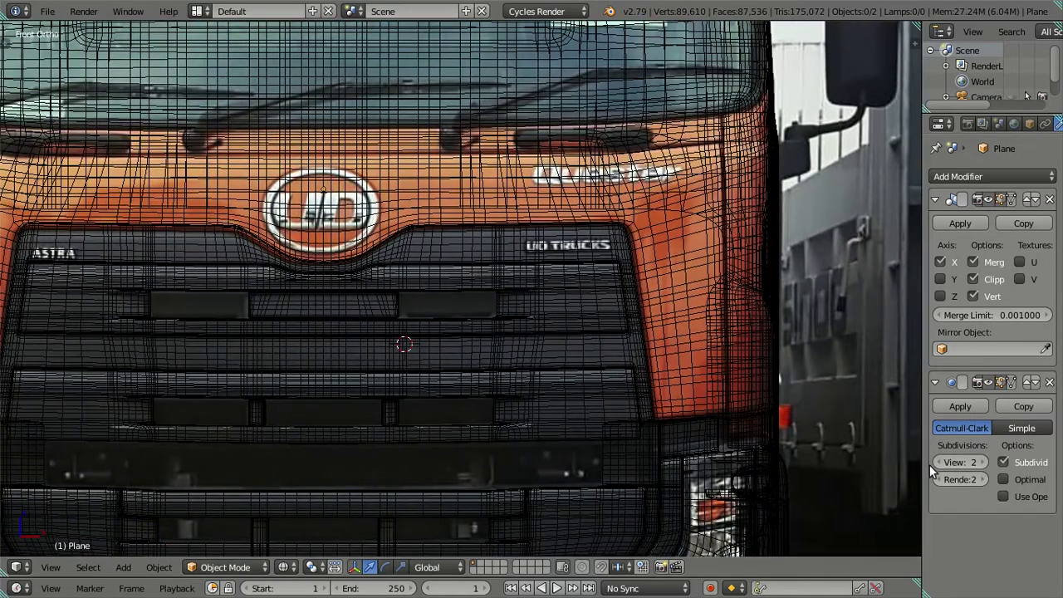
left_click_drag(961, 461, 936, 462)
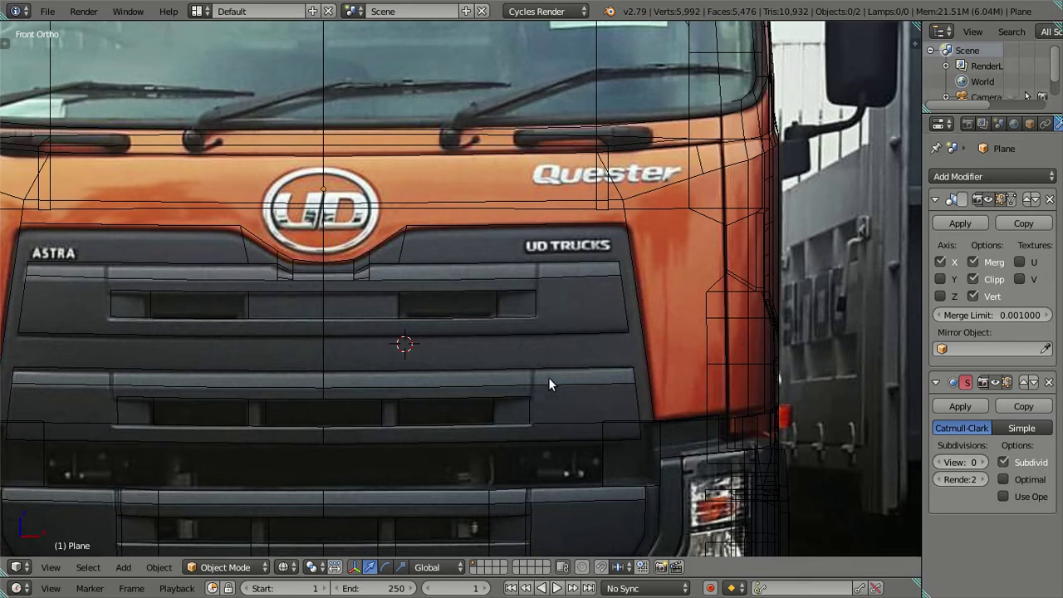
scroll(541, 378, "up", 1)
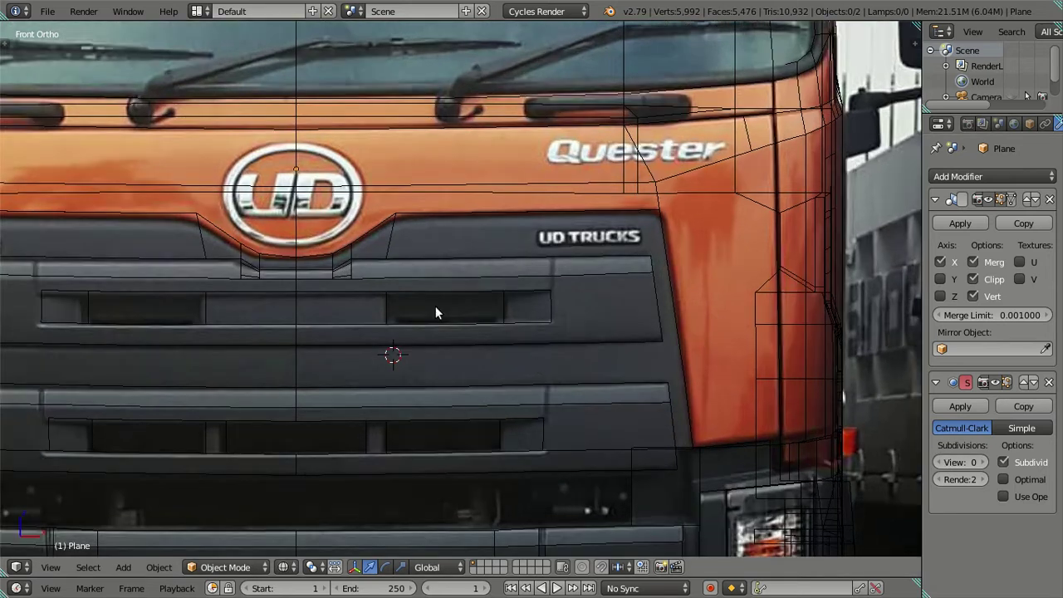
middle_click_drag(443, 290, 513, 296, "shift")
scroll(507, 295, "down", 3)
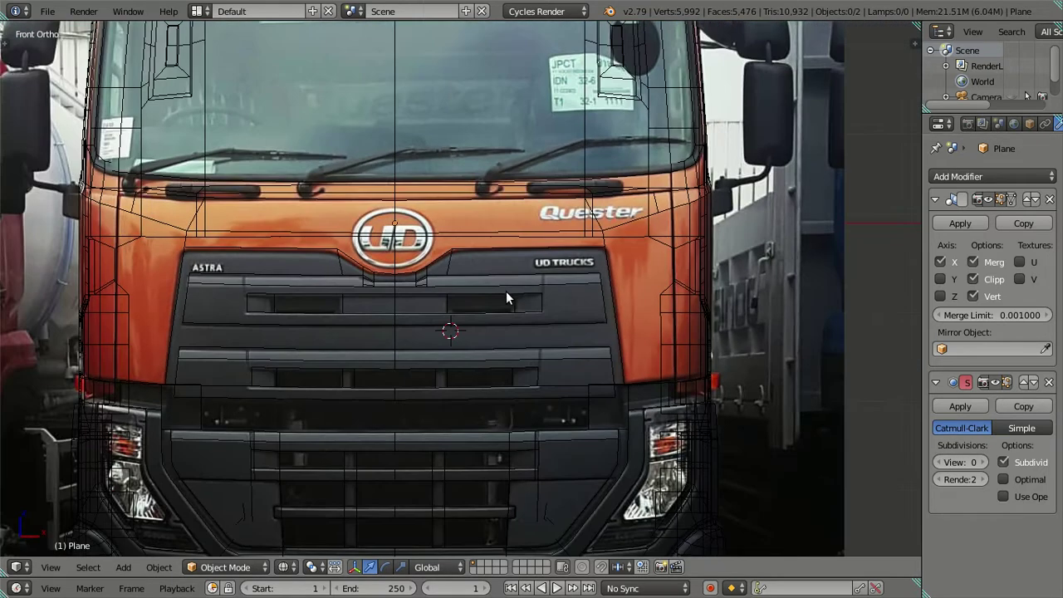
middle_click_drag(620, 257, 556, 293, "shift")
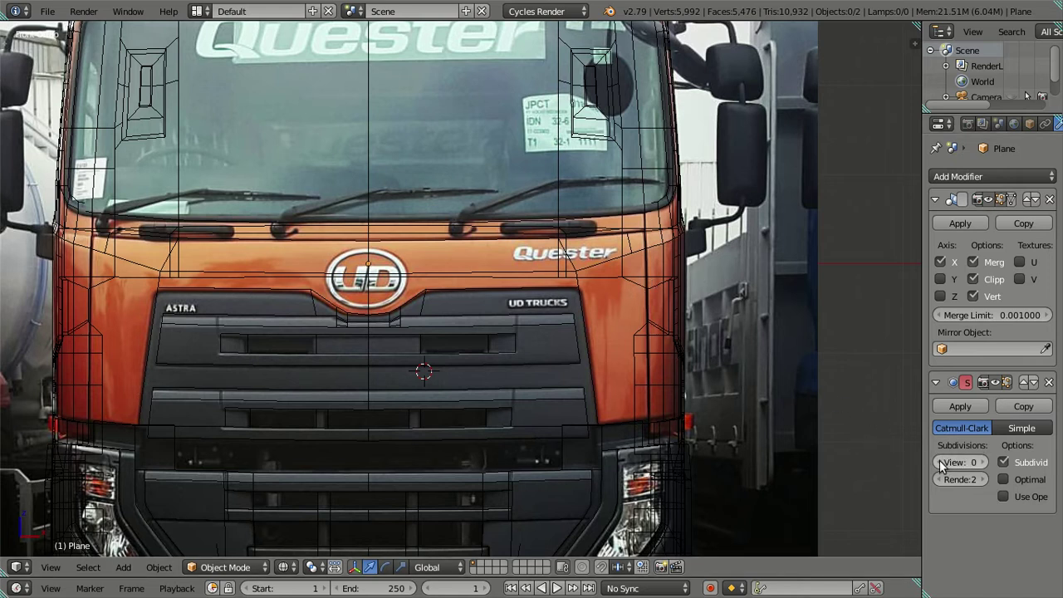
- In Edit Mode, select the vertical edge loop along the cab's side and deselect its upper part
key("z")
key("Tab")
scroll(767, 373, "up", 2)
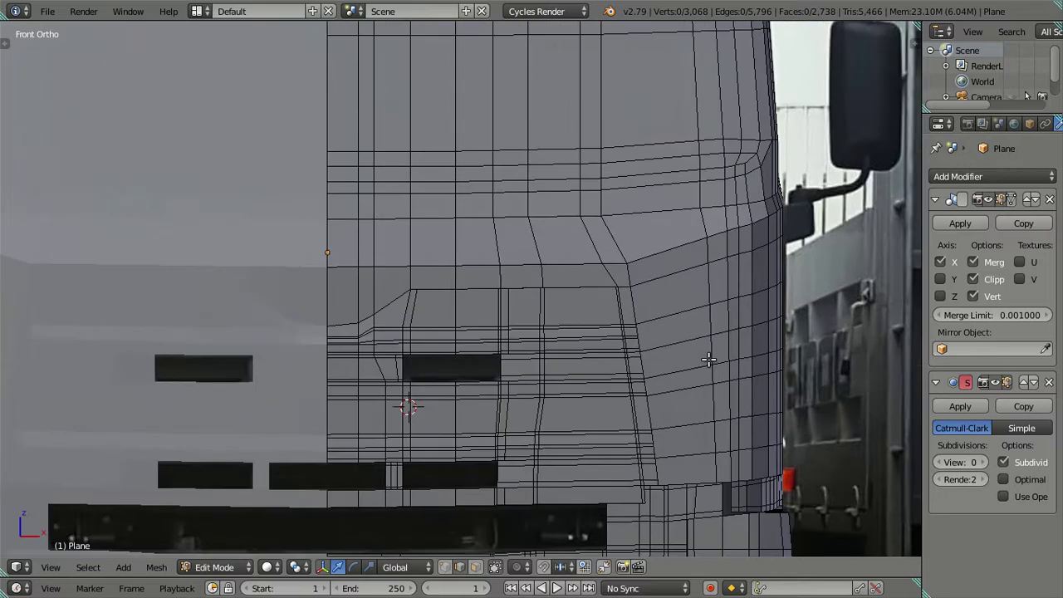
key("z")
right_click(635, 348, "alt")
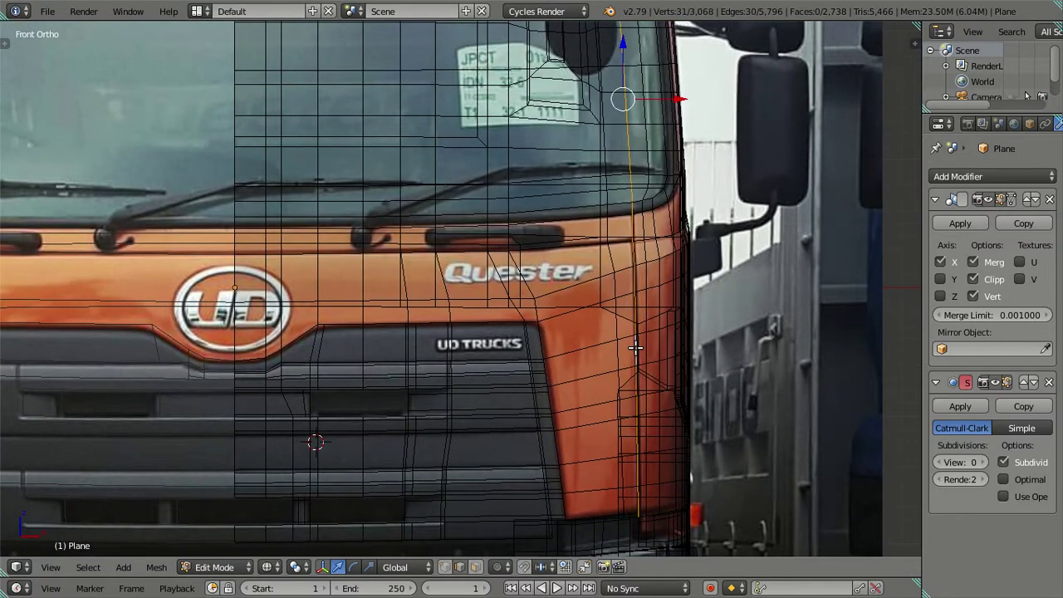
middle_click_drag(632, 277, 568, 410, "shift")
scroll(568, 410, "down", 3)
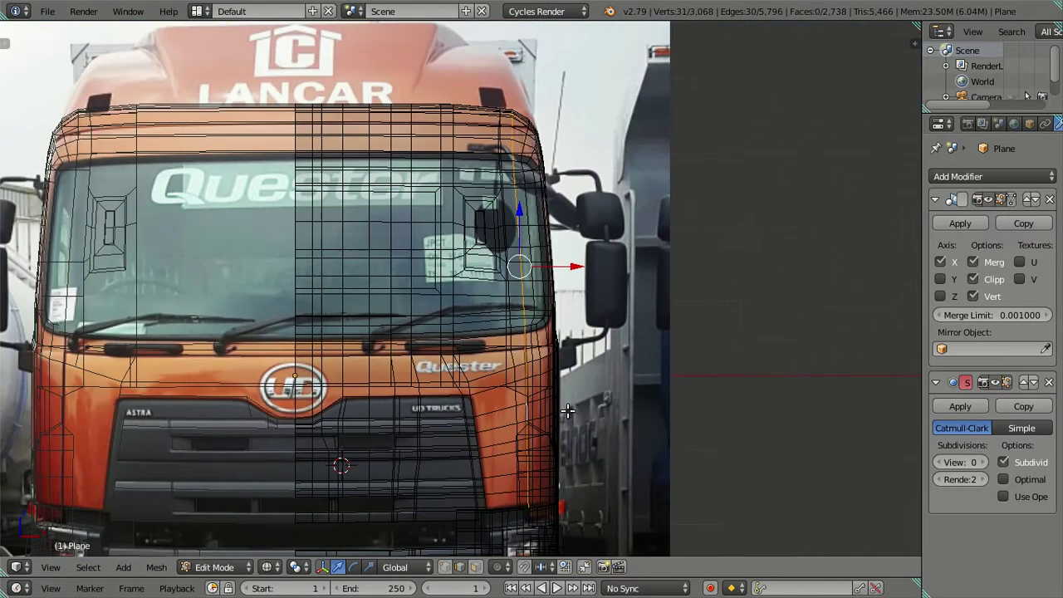
scroll(540, 352, "up", 3, "shift")
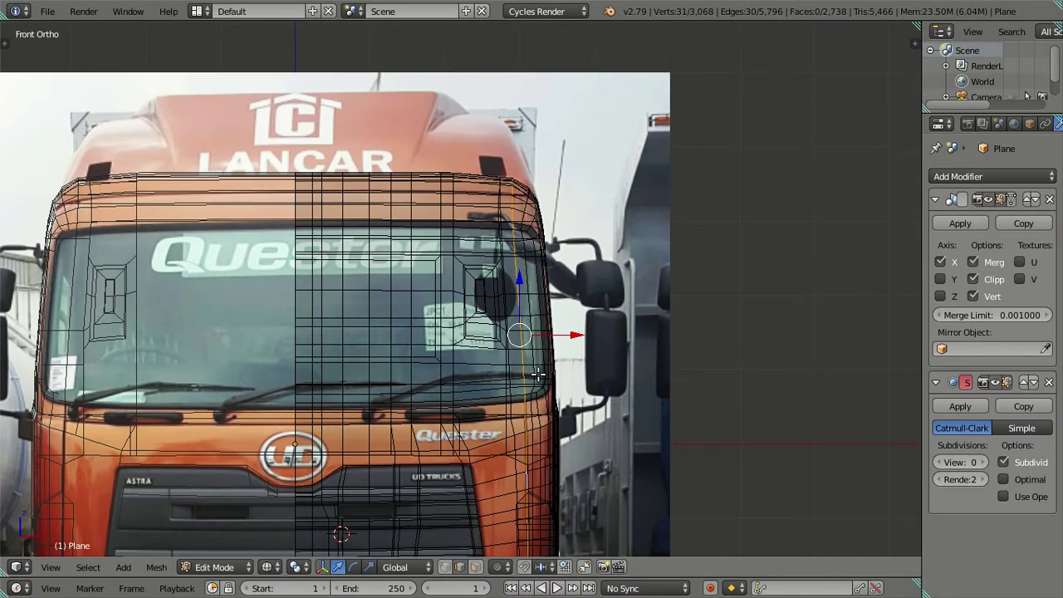
middle_click_drag(535, 350, 499, 194)
- Circle-select to deselect the stray edge running along the cab side
mouse_move(615, 333)
middle_mouse_down()
mouse_move(632, 373)
mouse_move(559, 384)
middle_mouse_up()
middle_click_drag(522, 417, 541, 359, "shift")
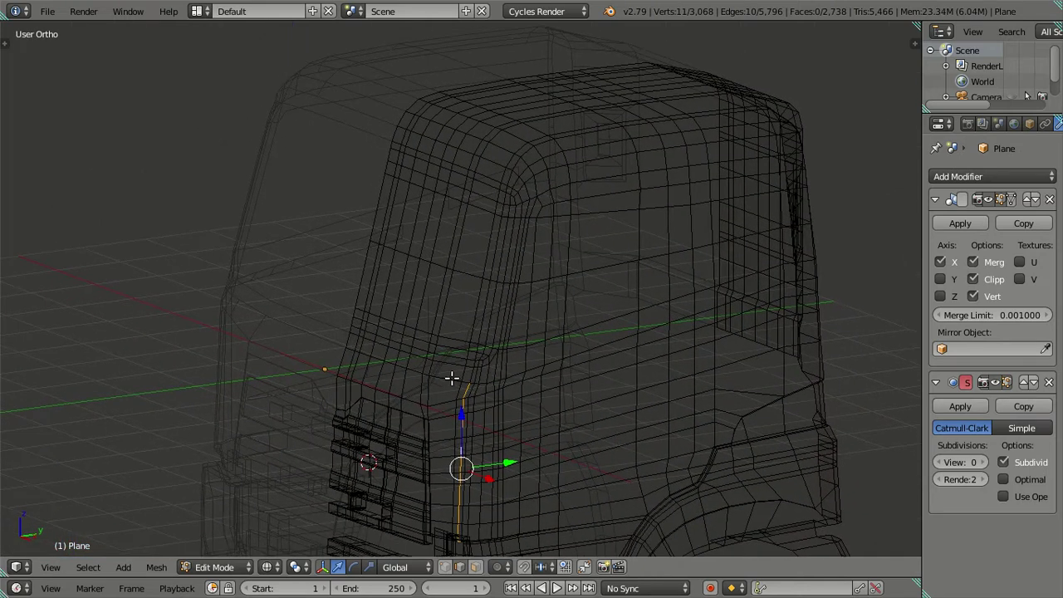
scroll(513, 383, "up", 1)
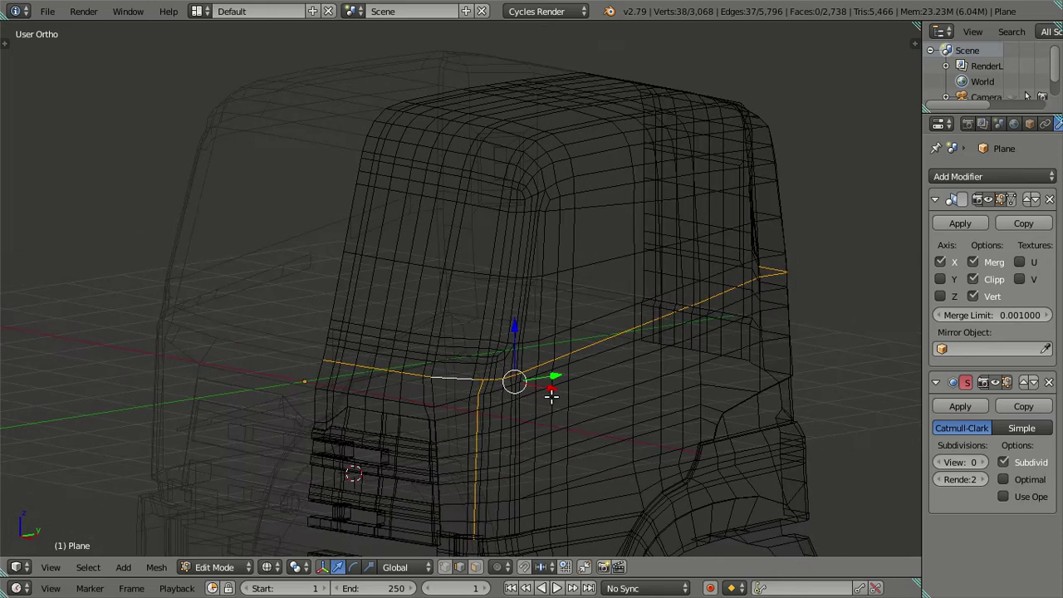
scroll(507, 379, "up", 2)
scroll(446, 346, "up", 2)
scroll(392, 360, "up", 1)
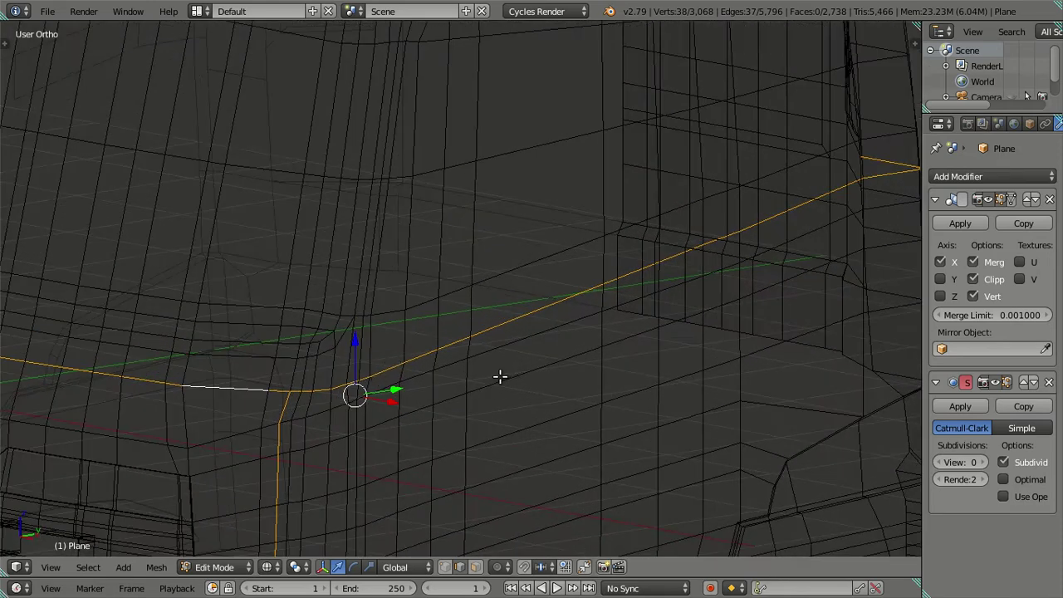
middle_click_drag(500, 376, 363, 375, "shift")
key("c")
middle_click_drag(214, 396, 847, 133)
right_click(752, 180)
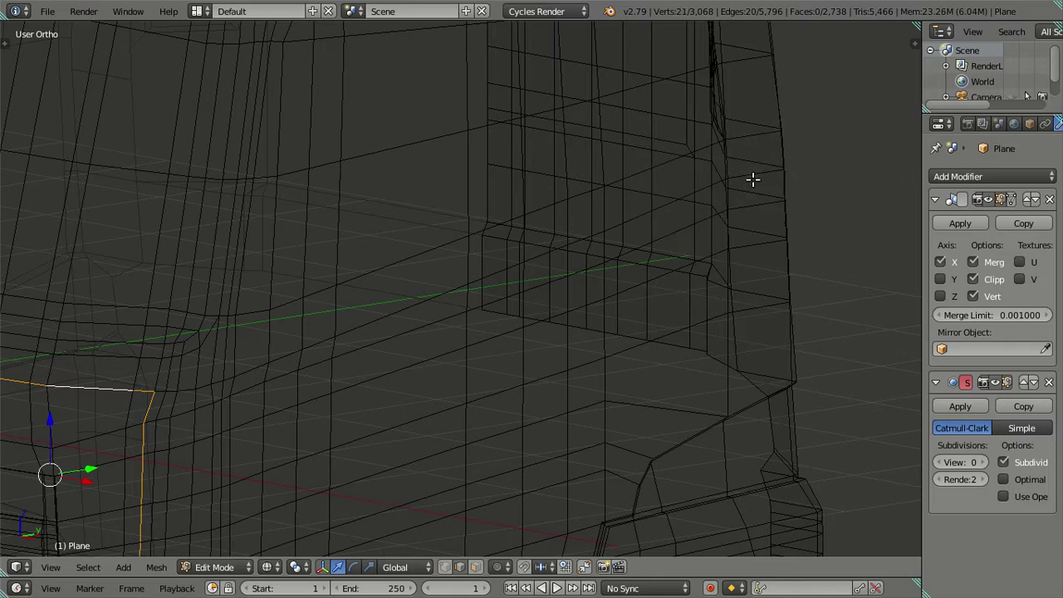
- Back in front view, add the loop along the windshield's lower edge to the selection
scroll(487, 332, "down", 5)
mouse_move(487, 332)
middle_mouse_down()
mouse_move(491, 301)
mouse_move(551, 288)
mouse_move(577, 299)
middle_mouse_up()
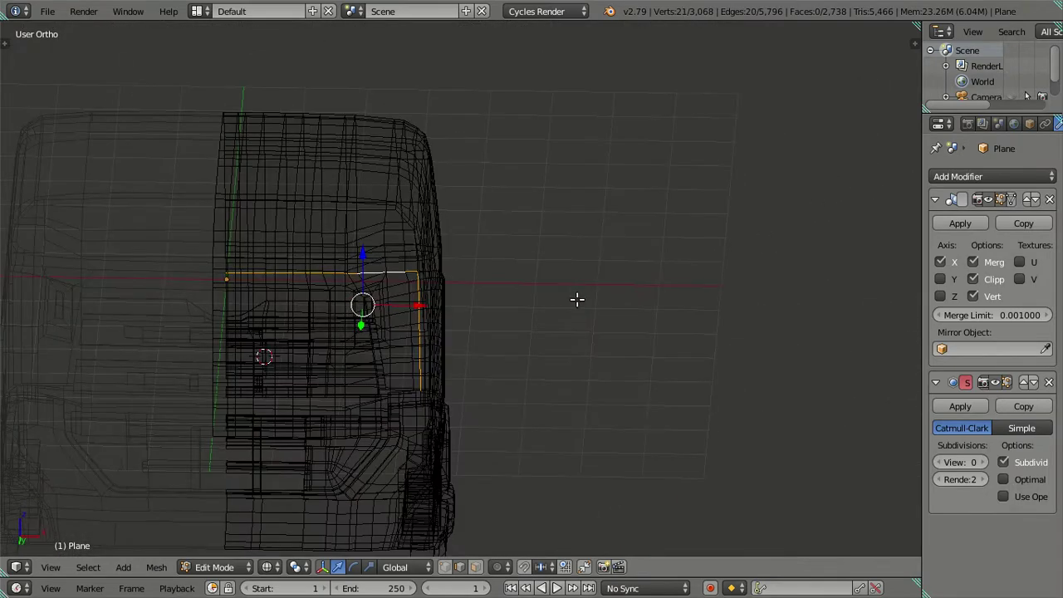
key("KP_1")
scroll(553, 368, "up", 5)
middle_click_drag(554, 368, 790, 327, "shift")
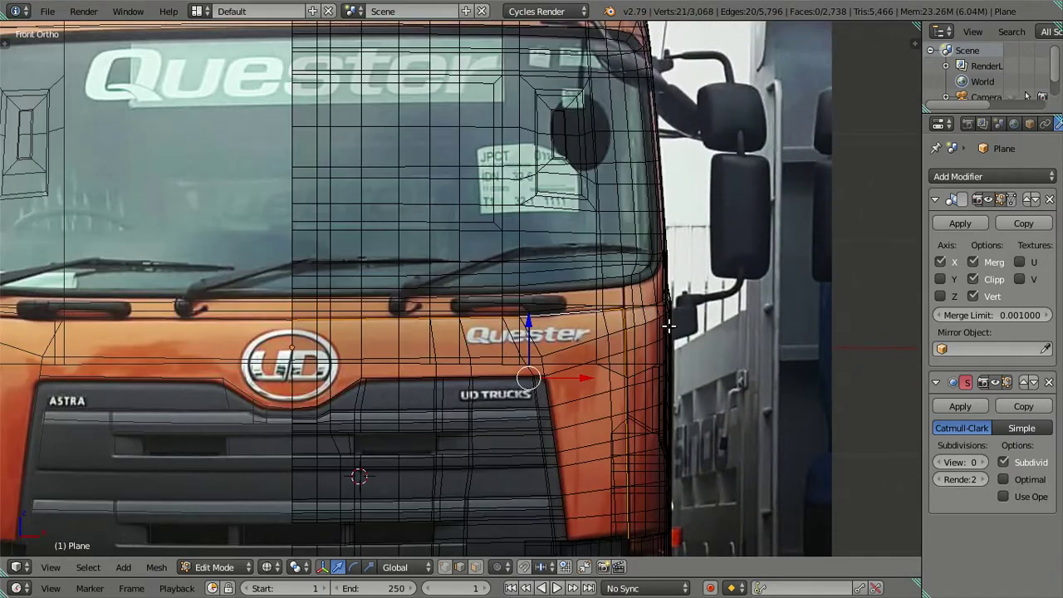
middle_click_drag(668, 326, 618, 344, "shift")
scroll(629, 347, "up", 3)
scroll(678, 352, "up", 3)
key("z")
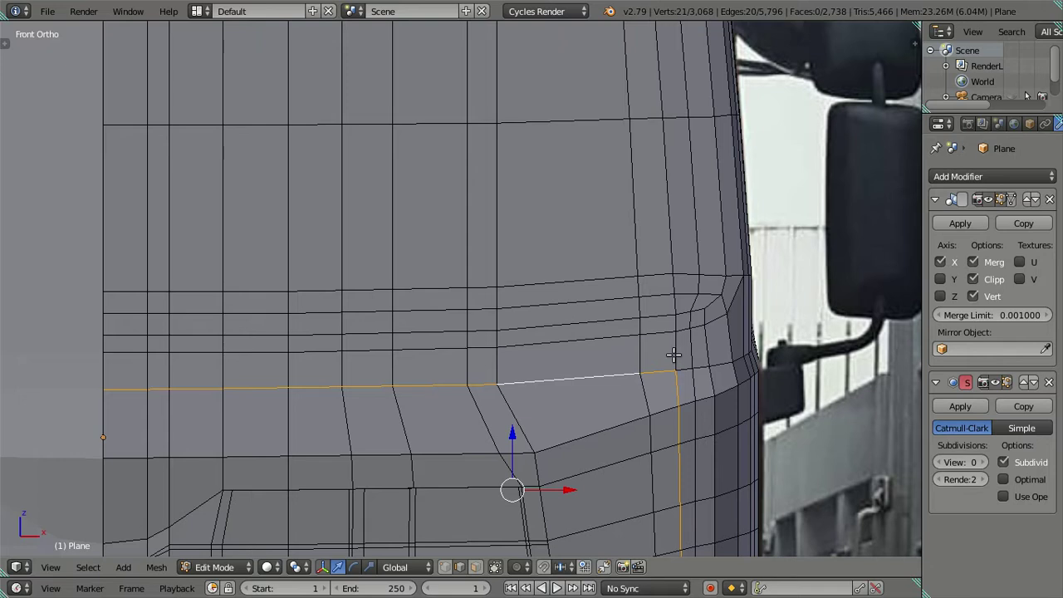
key("z")
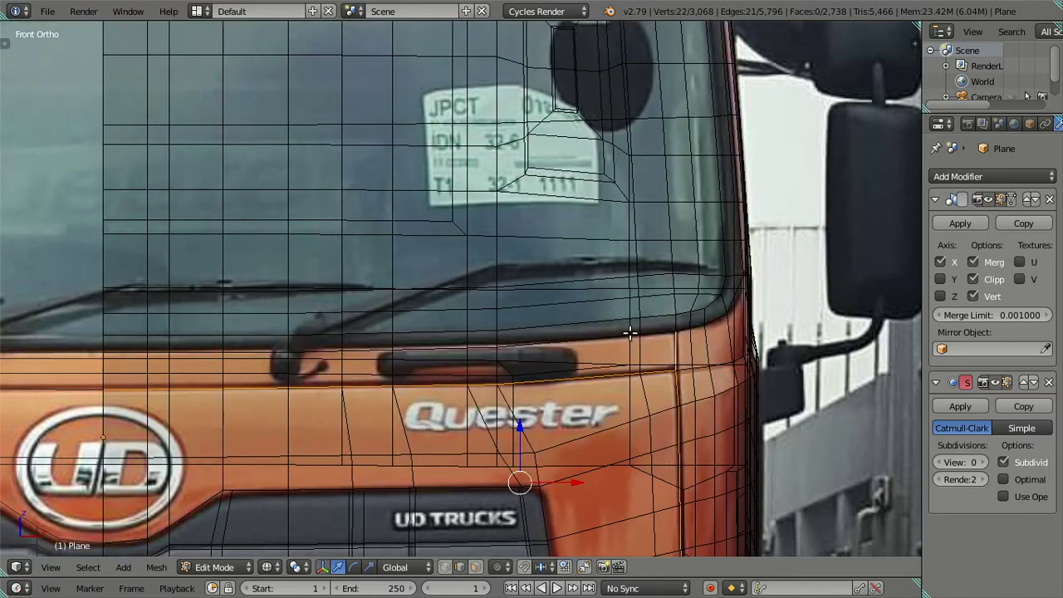
middle_click_drag(675, 343, 620, 344, "shift")
left_click(619, 340, "alt+shift")
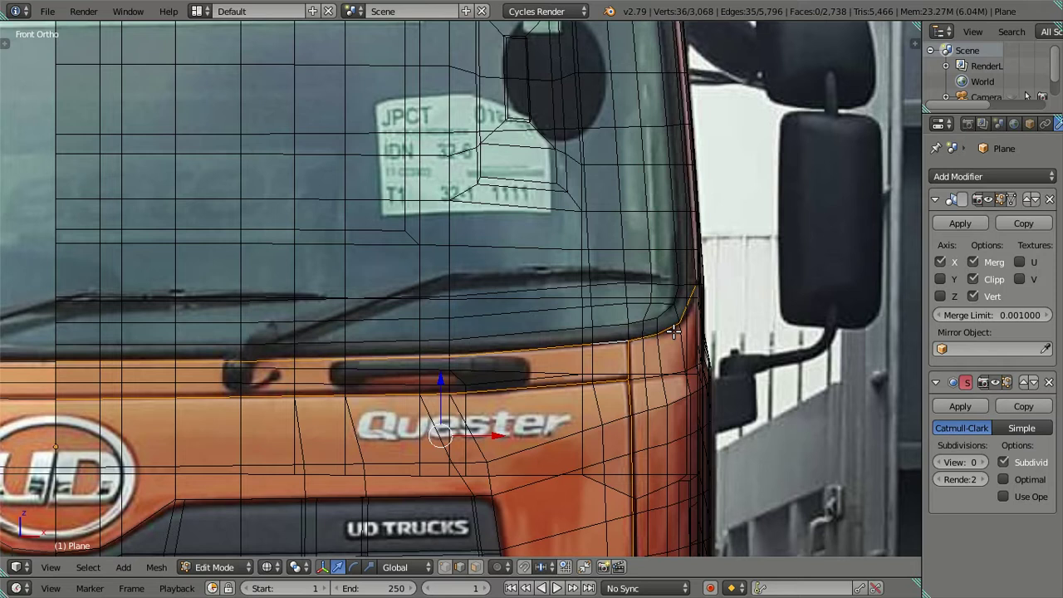
- Add the windshield's top-and-right loop and another horizontal loop below it to the selection
key("z")
middle_click_drag(675, 331, 635, 406, "shift")
left_click(630, 361, "alt+shift")
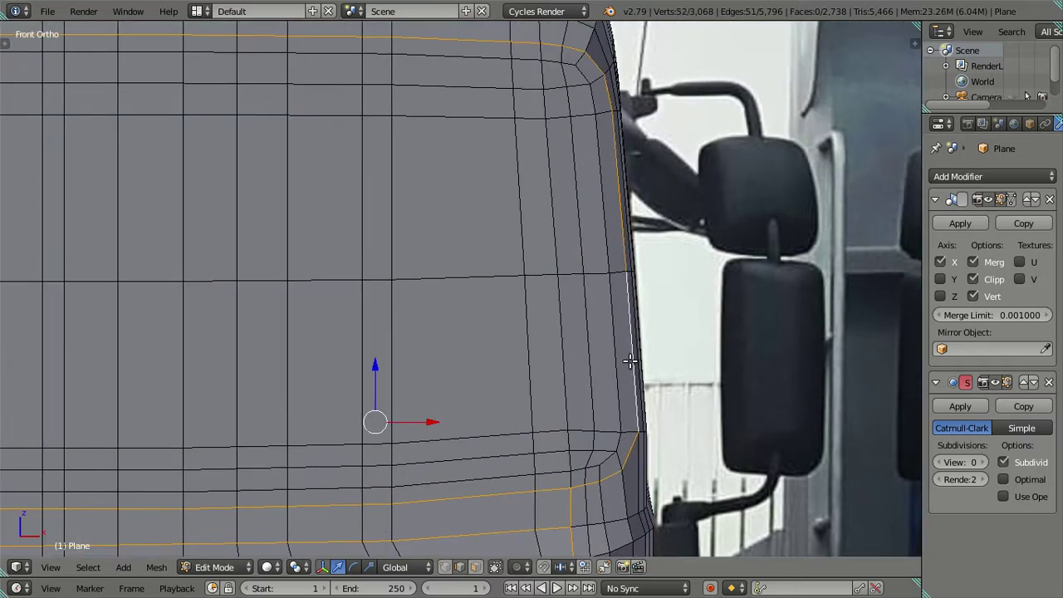
scroll(593, 301, "down", 5)
middle_click_drag(576, 346, 594, 331, "shift")
scroll(555, 394, "up", 4)
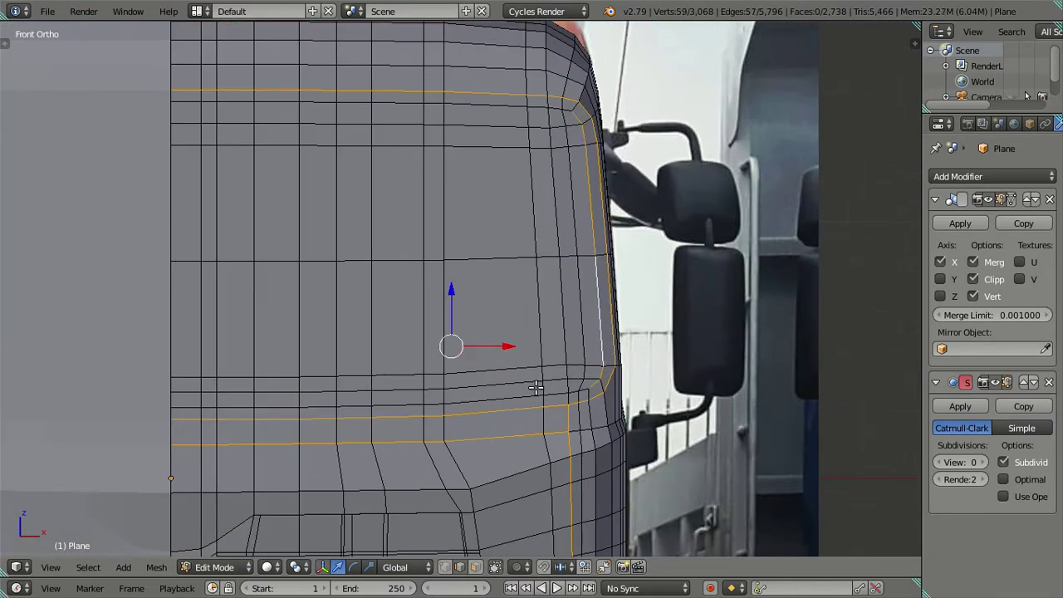
left_click(515, 397, "alt+shift")
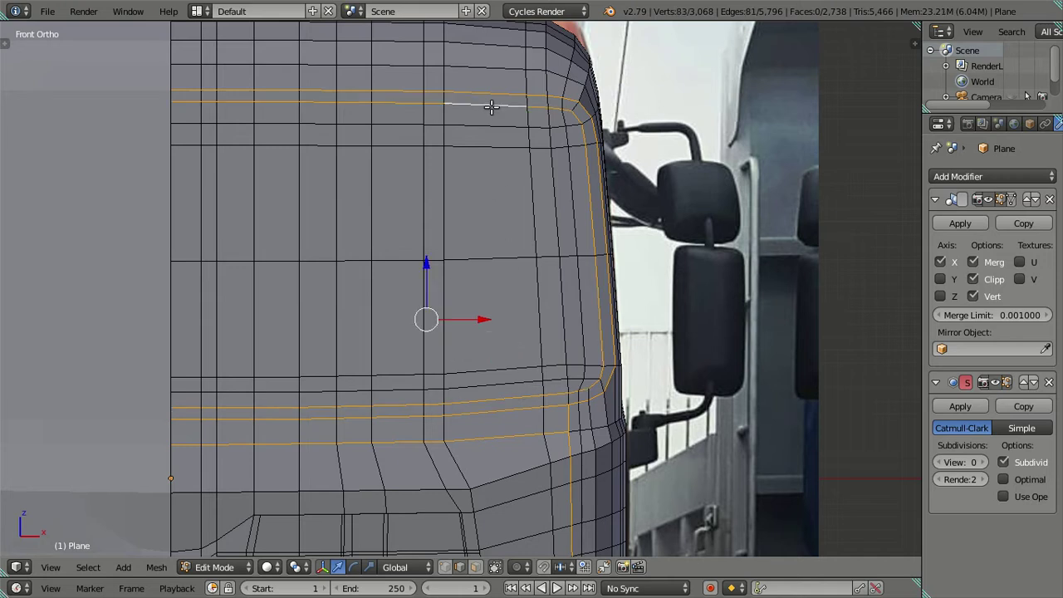
key("z")
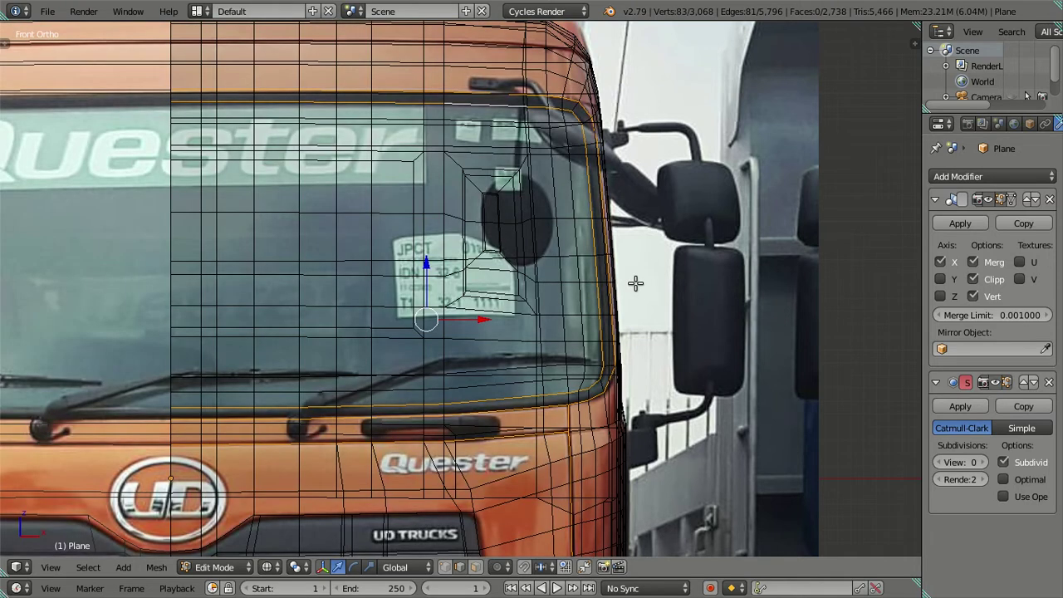
- Compare the windshield area against the side reference photo, then return to front view
key("z")
mouse_move(629, 318)
middle_mouse_down()
mouse_move(554, 340)
mouse_move(515, 302)
mouse_move(441, 322)
mouse_move(447, 333)
mouse_move(393, 294)
mouse_move(458, 304)
mouse_move(465, 350)
mouse_move(489, 302)
mouse_move(504, 354)
mouse_move(518, 297)
mouse_move(527, 290)
mouse_move(538, 303)
mouse_move(523, 308)
mouse_move(525, 340)
mouse_move(506, 330)
mouse_move(510, 315)
mouse_move(551, 263)
mouse_move(574, 257)
middle_mouse_up()
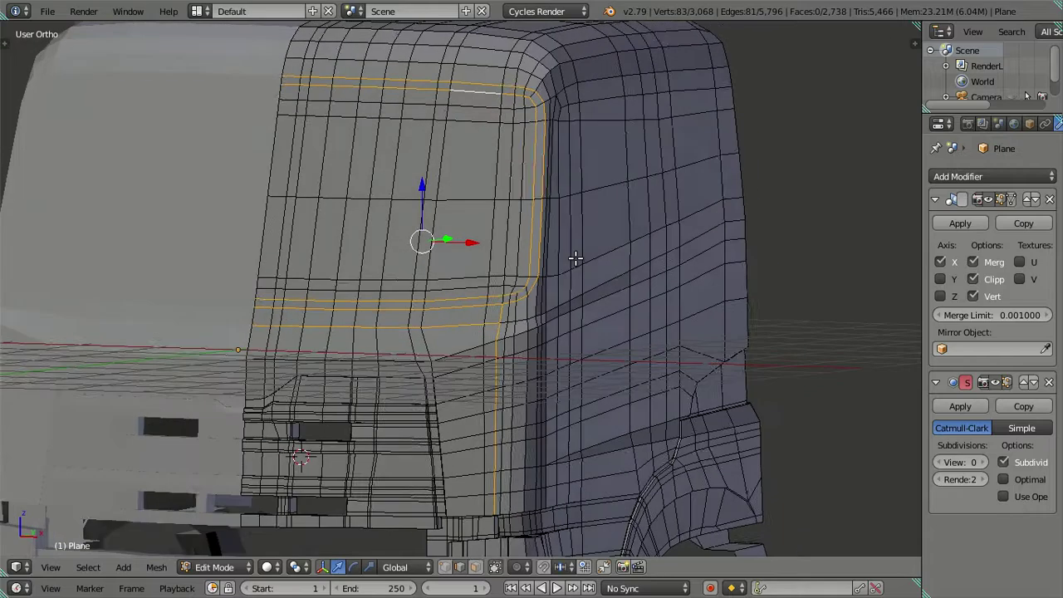
key("KP_3")
scroll(575, 284, "up", 2)
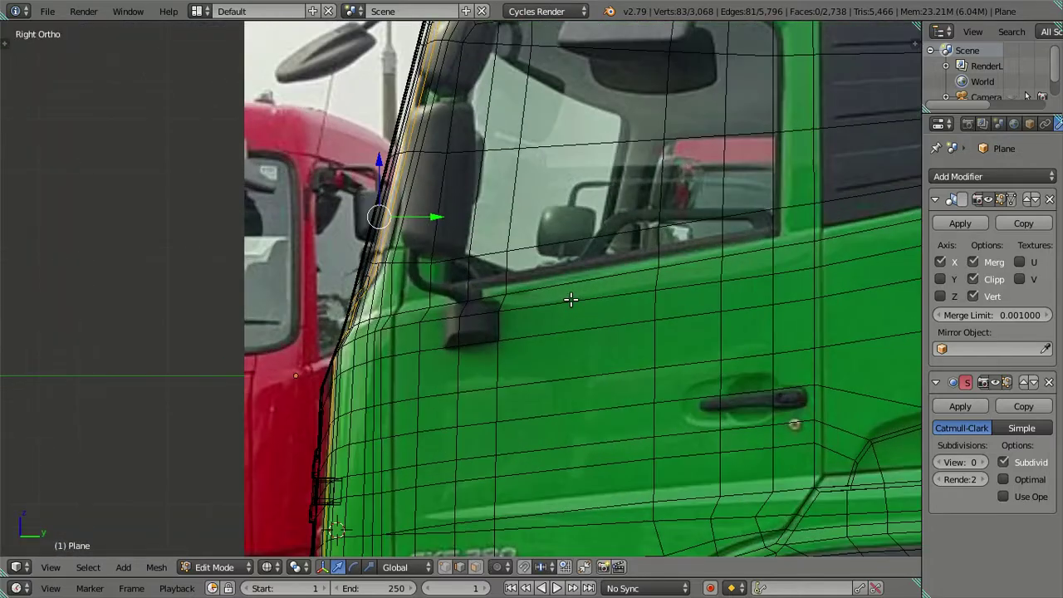
key("z")
key("z")
key("KP_1")
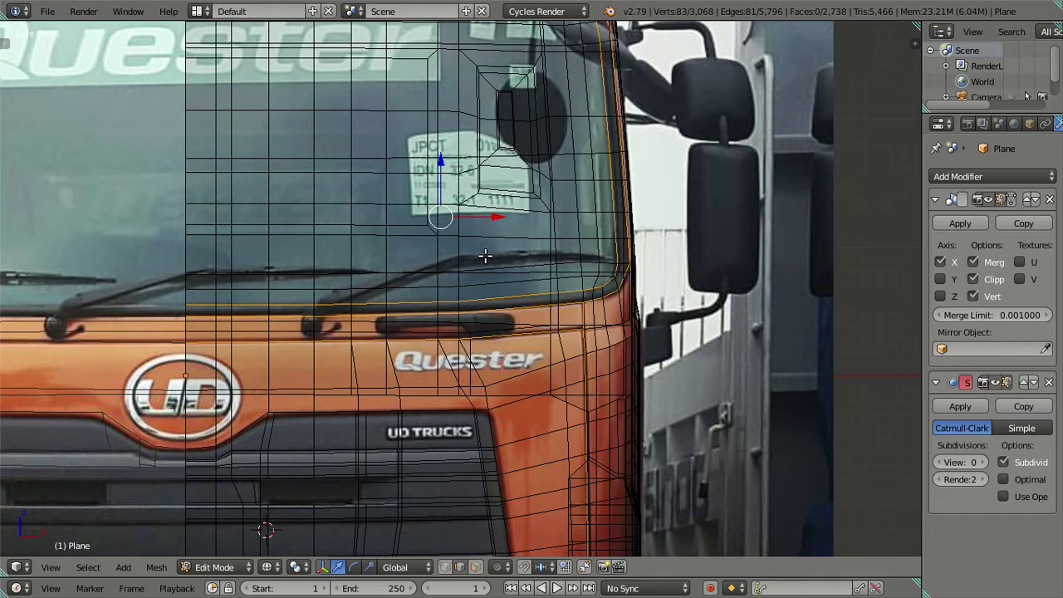
- Extrude the windshield outline loops, cancel the first attempt, and extrude them inward again
mouse_move(552, 270)
middle_mouse_down()
mouse_move(653, 290)
mouse_move(539, 355)
mouse_move(513, 357)
middle_mouse_up()
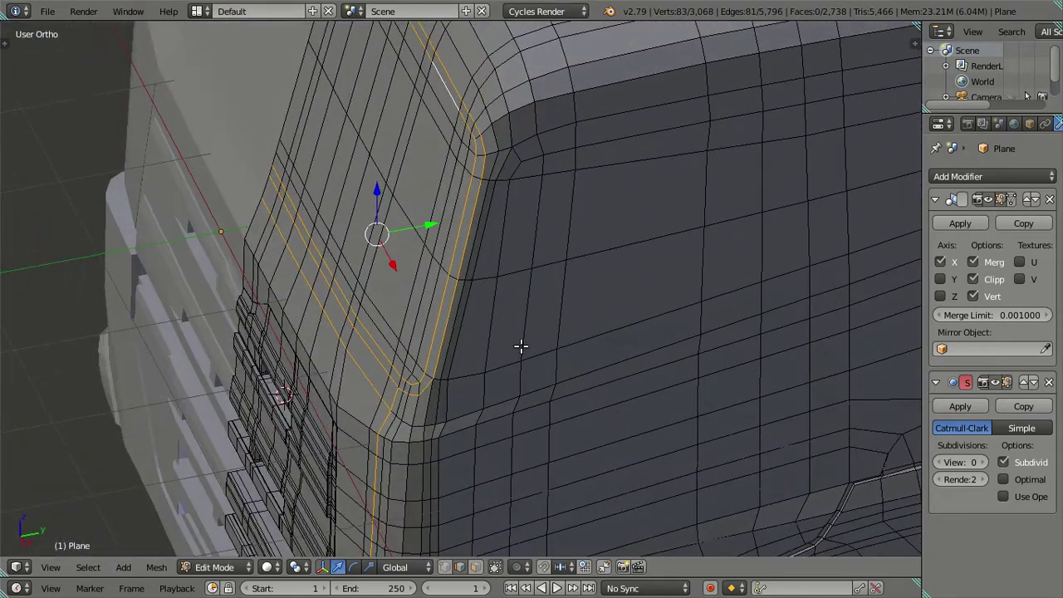
key("e")
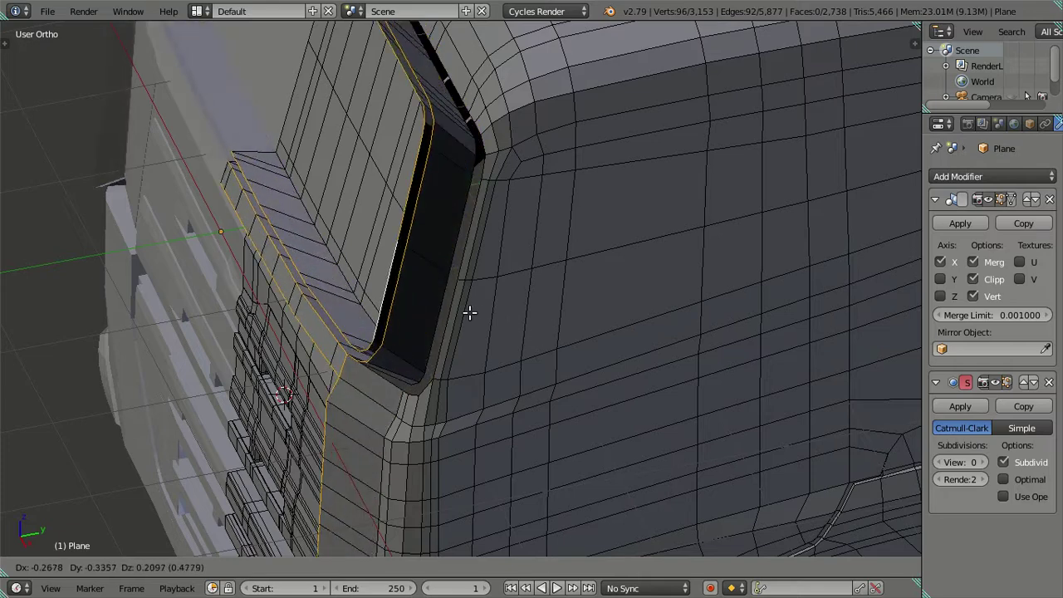
right_click(469, 312)
key("ctrl+z")
mouse_move(470, 313)
middle_mouse_down()
mouse_move(501, 330)
mouse_move(524, 315)
mouse_move(518, 352)
mouse_move(537, 354)
mouse_move(480, 381)
middle_mouse_up()
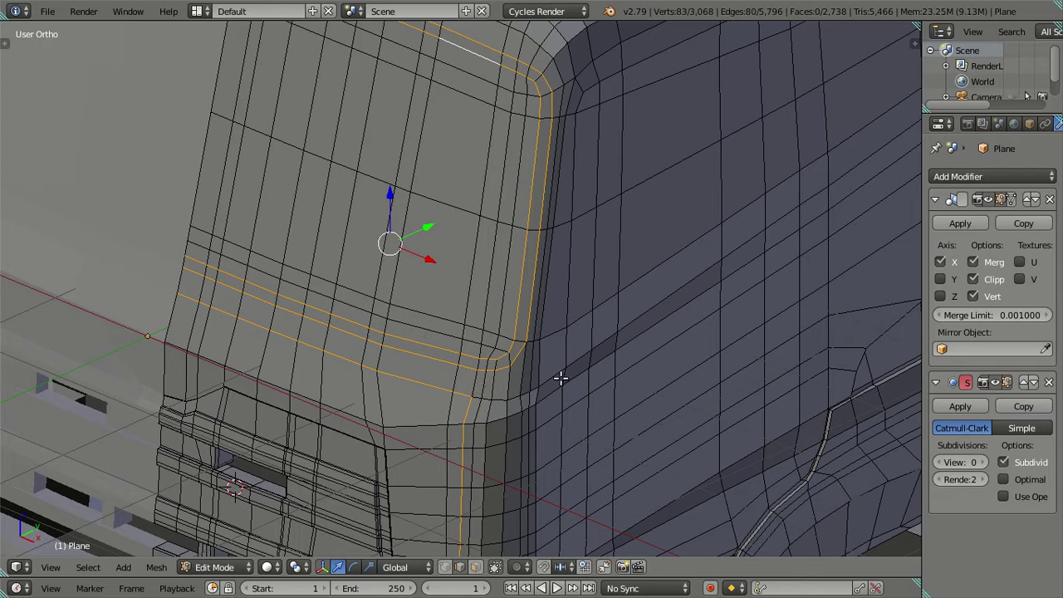
key("e")
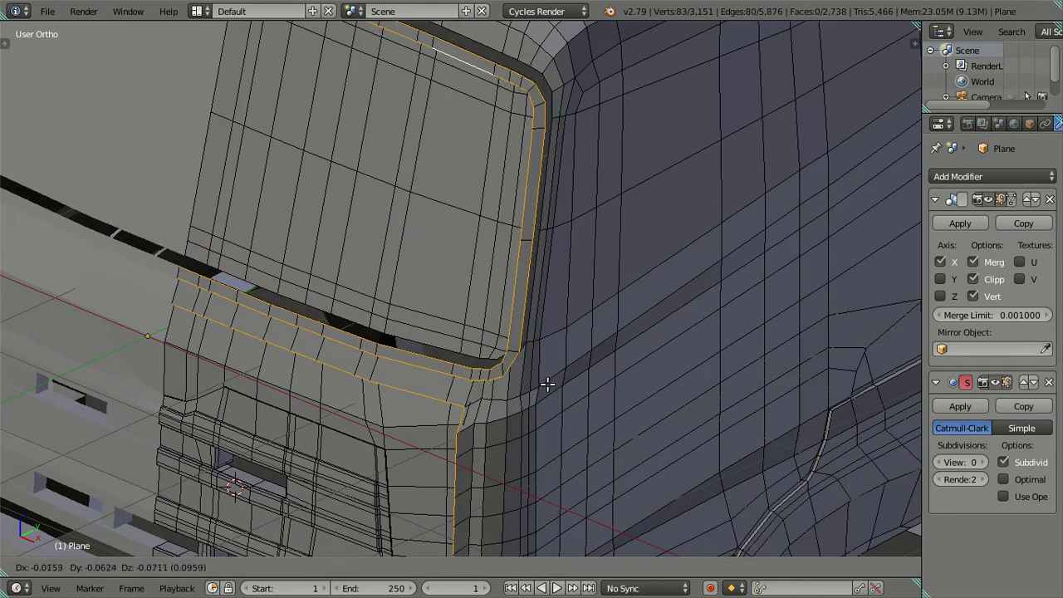
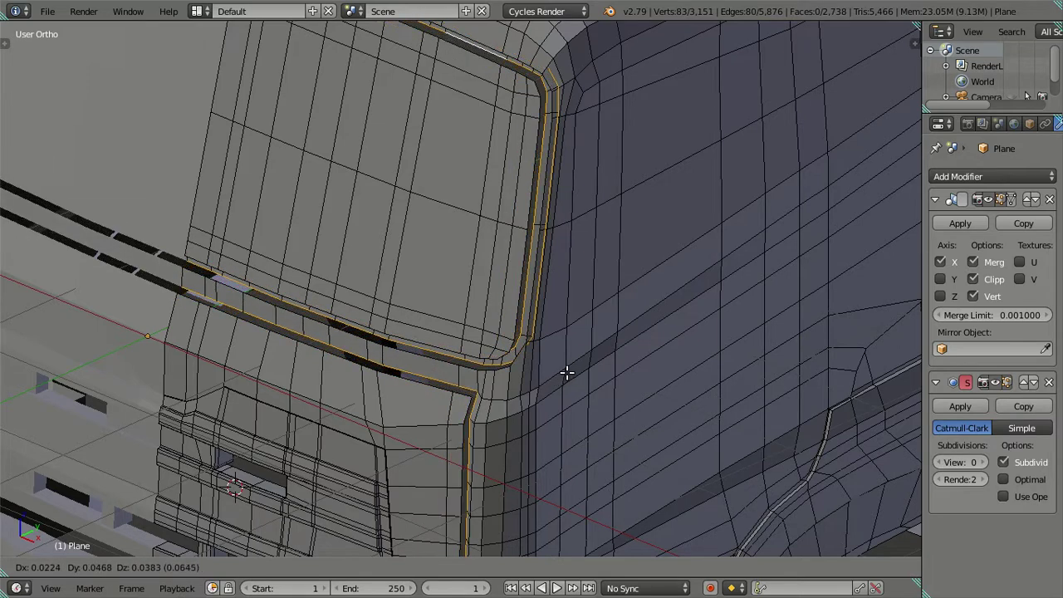
- Cancel the extrusion, add a vertical edge loop at the cab's upper corner and slide the loops along Y
key("Escape")
scroll(498, 365, "up", 2)
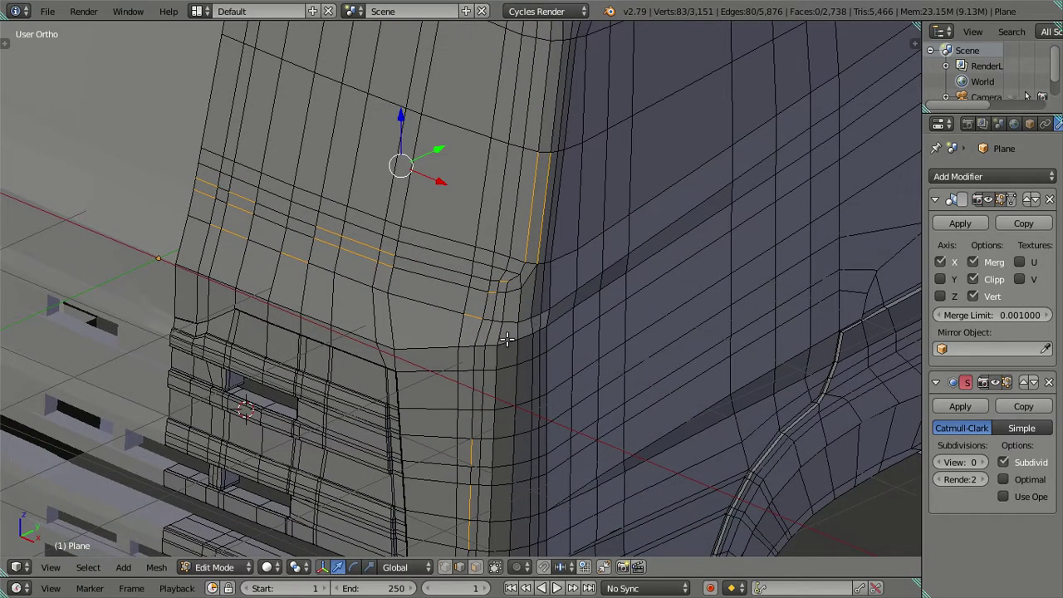
right_click(481, 383, "alt+shift")
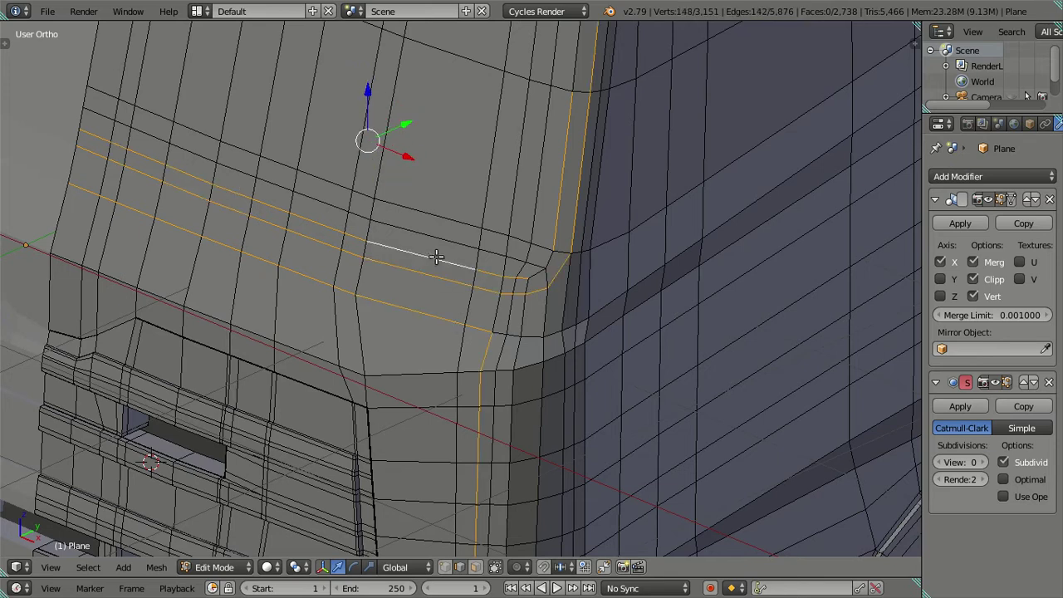
middle_click_drag(522, 253, 544, 246)
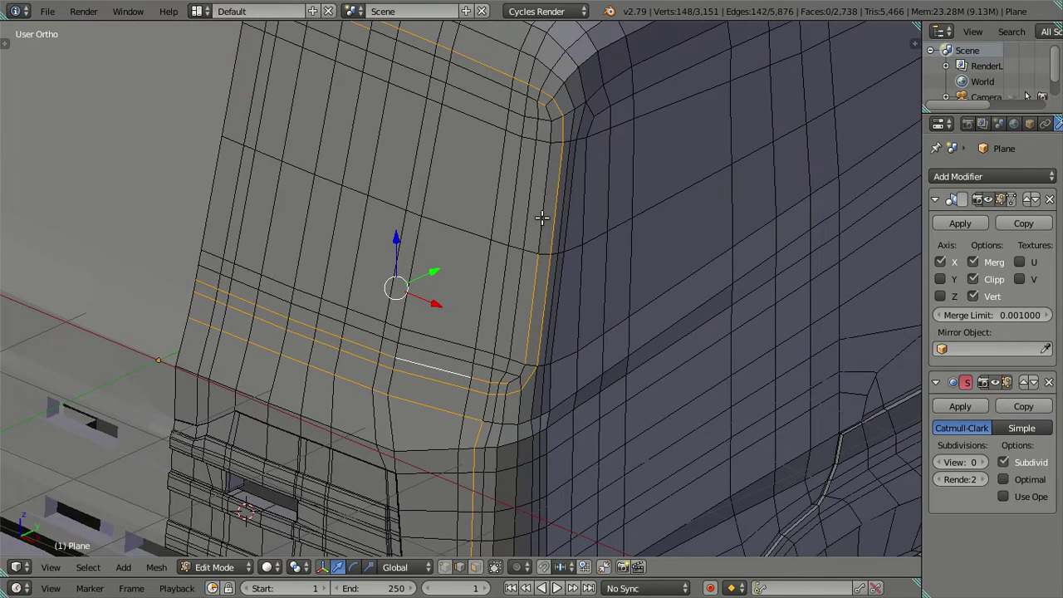
mouse_move(517, 118)
middle_mouse_down()
mouse_move(588, 370)
mouse_move(558, 362)
middle_mouse_up()
left_click_drag(465, 325, 420, 333)
mouse_move(421, 333)
middle_mouse_down()
mouse_move(546, 391)
mouse_move(664, 337)
mouse_move(670, 302)
mouse_move(522, 357)
mouse_move(491, 423)
mouse_move(485, 396)
middle_mouse_up()
scroll(486, 421, "up", 5)
mouse_move(486, 349)
middle_mouse_down()
mouse_move(498, 415)
mouse_move(515, 392)
mouse_move(493, 506)
mouse_move(505, 442)
mouse_move(487, 489)
mouse_move(477, 439)
mouse_move(537, 363)
mouse_move(542, 381)
mouse_move(546, 299)
mouse_move(560, 329)
middle_mouse_up()
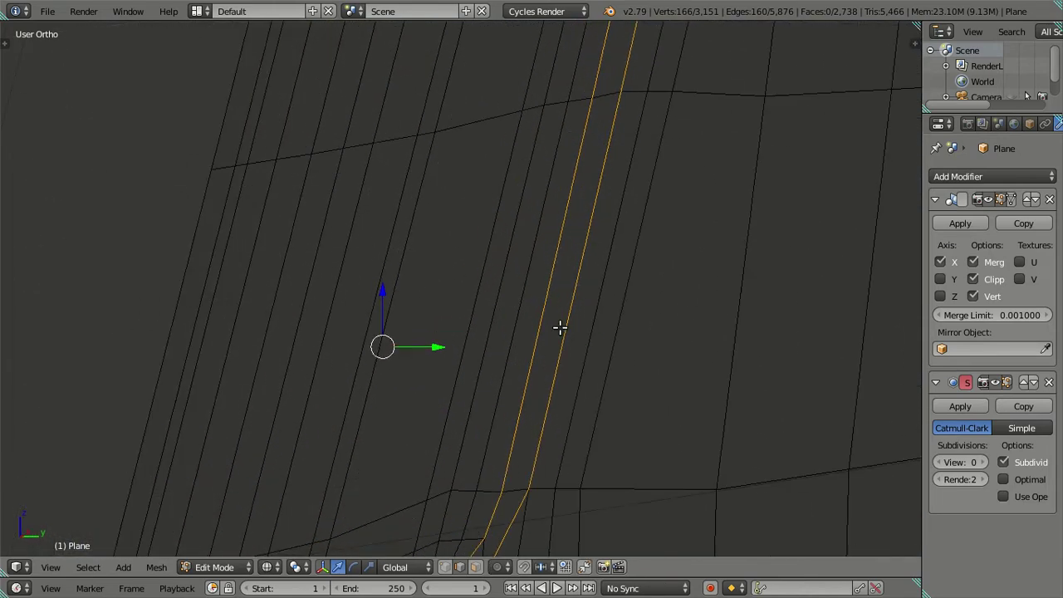
- Nudge the edge loops along Y, then duplicate them 0.0025 along Y to form the groove
key("g")
key("y")
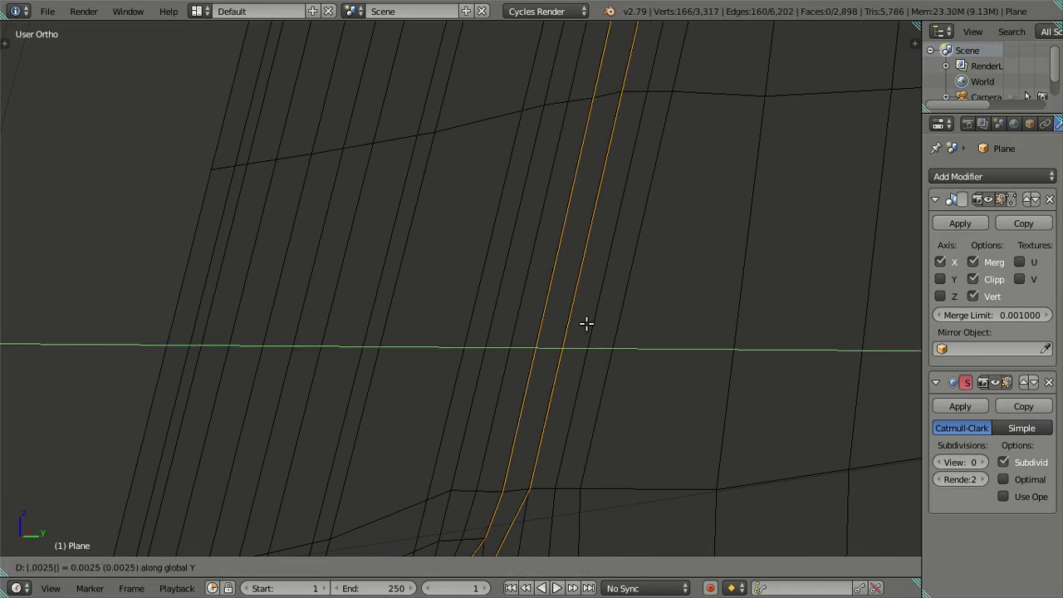
key("Return")
key("shift+d")
key("y")
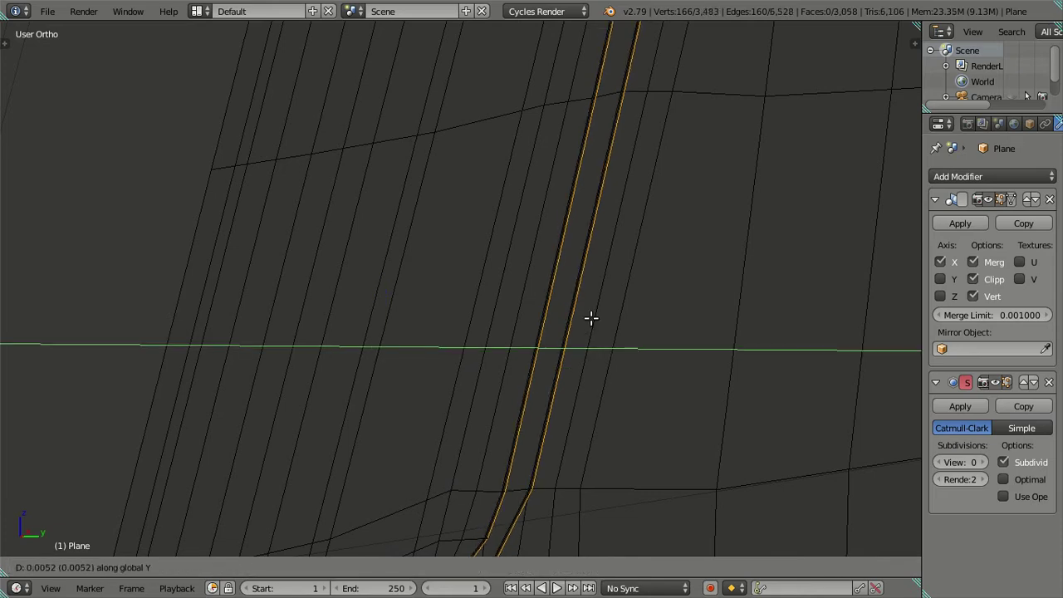
type("25")
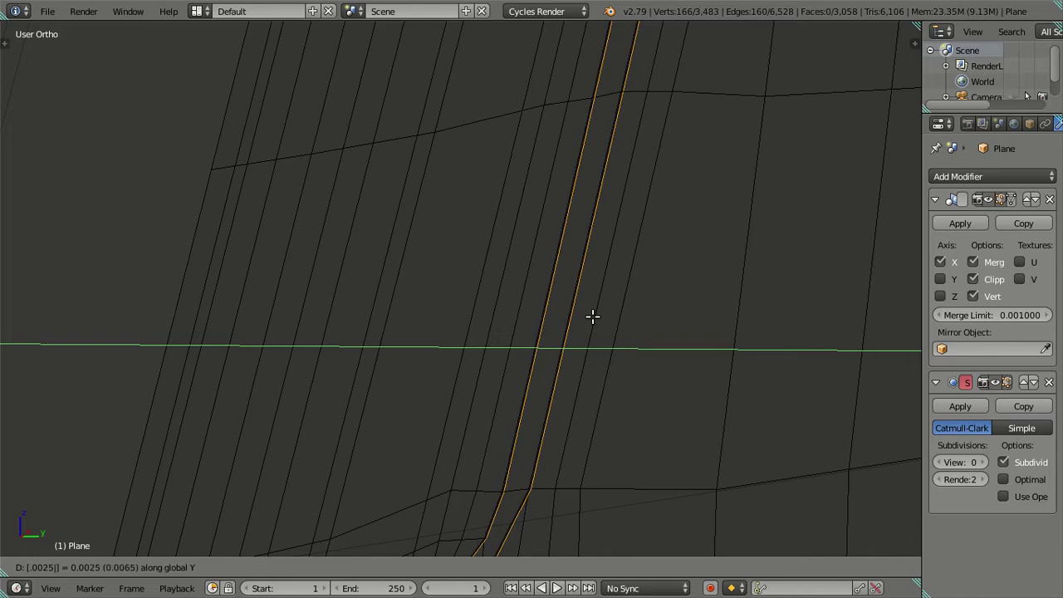
key("Return")
scroll(588, 325, "down", 2)
scroll(540, 351, "down", 3)
mouse_move(541, 351)
middle_mouse_down()
mouse_move(608, 424)
mouse_move(966, 449)
middle_mouse_up()
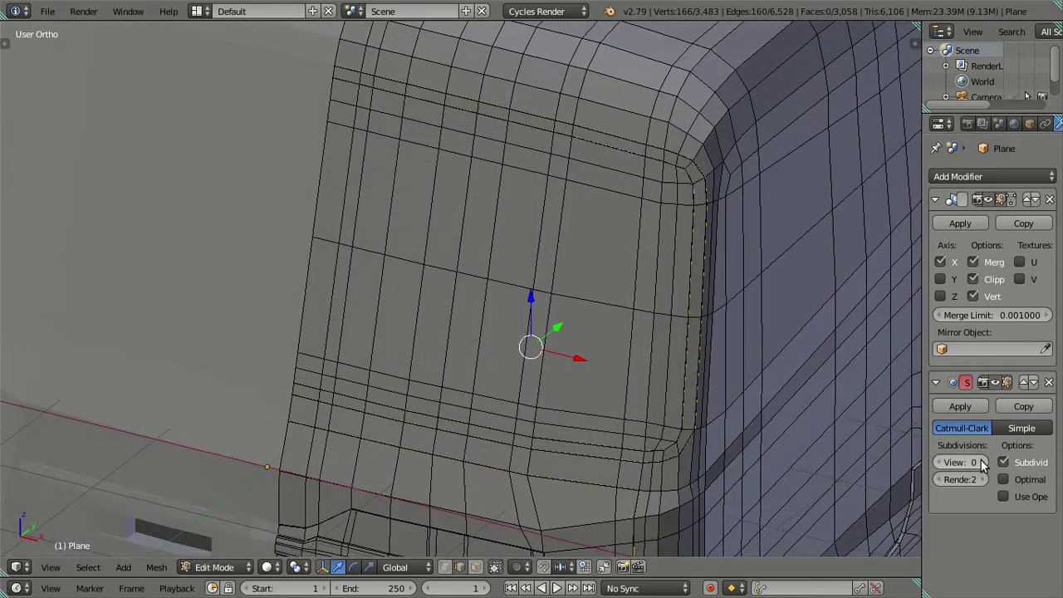
- Preview the cab at viewport subdivision level 2, then set it back to 0 and resume editing
left_click(983, 463)
left_click(983, 463)
mouse_move(724, 368)
middle_mouse_down()
mouse_move(729, 353)
mouse_move(712, 327)
mouse_move(742, 304)
mouse_move(645, 351)
middle_mouse_up()
key("Tab")
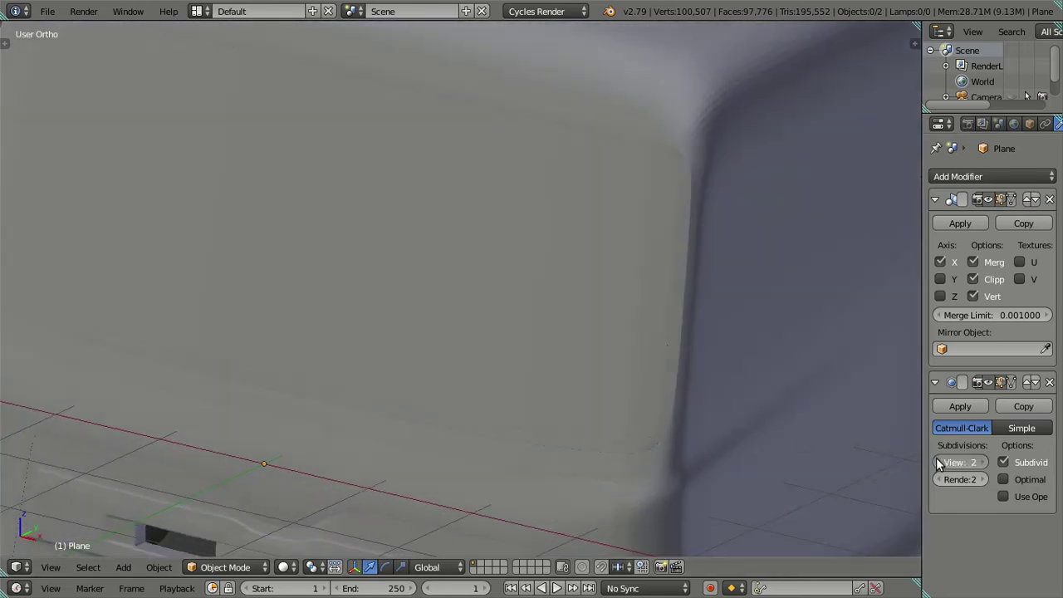
left_click(938, 463)
left_click(939, 463)
mouse_move(881, 458)
middle_mouse_down()
mouse_move(707, 391)
mouse_move(693, 368)
middle_mouse_up()
key("Tab")
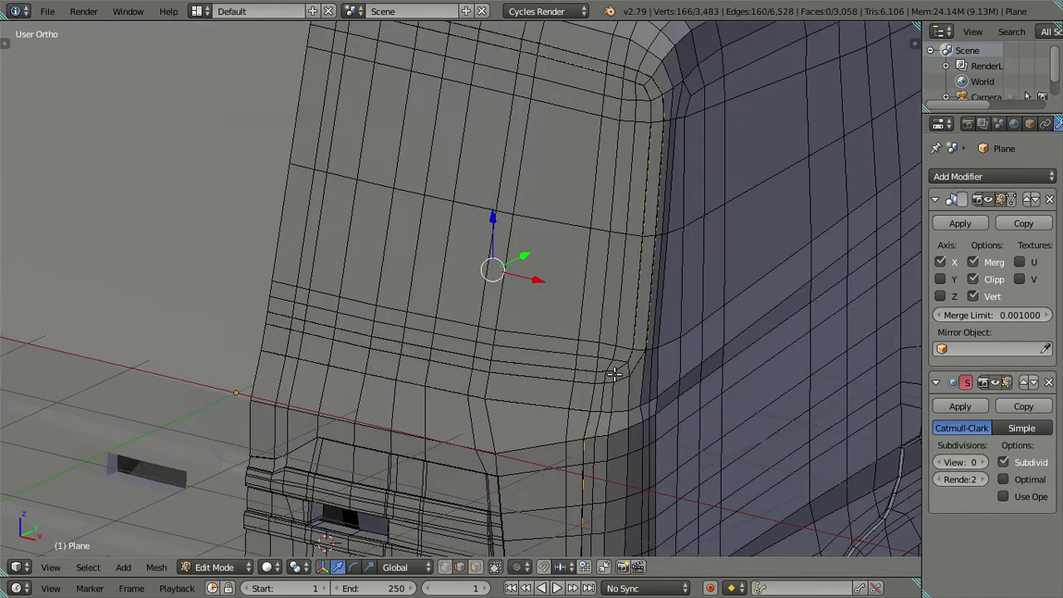
- Inspect the linked face regions below the window and the grille pieces, then clear the selection
scroll(614, 374, "up", 3)
scroll(581, 379, "up", 2)
key("a")
middle_click_drag(470, 438, 511, 432)
key("ctrl+l")
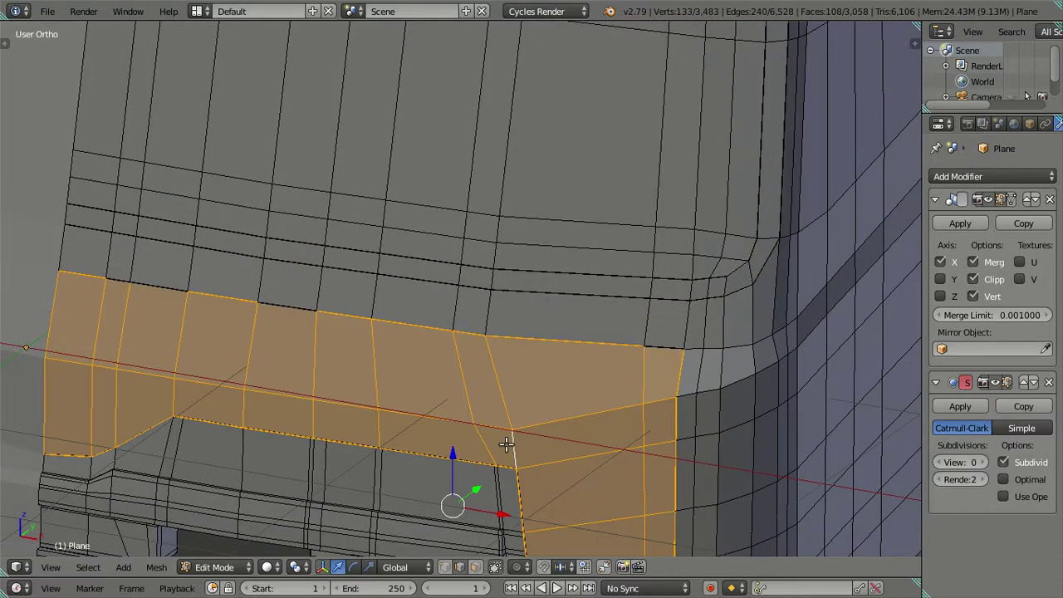
scroll(466, 486, "down", 3)
key("l")
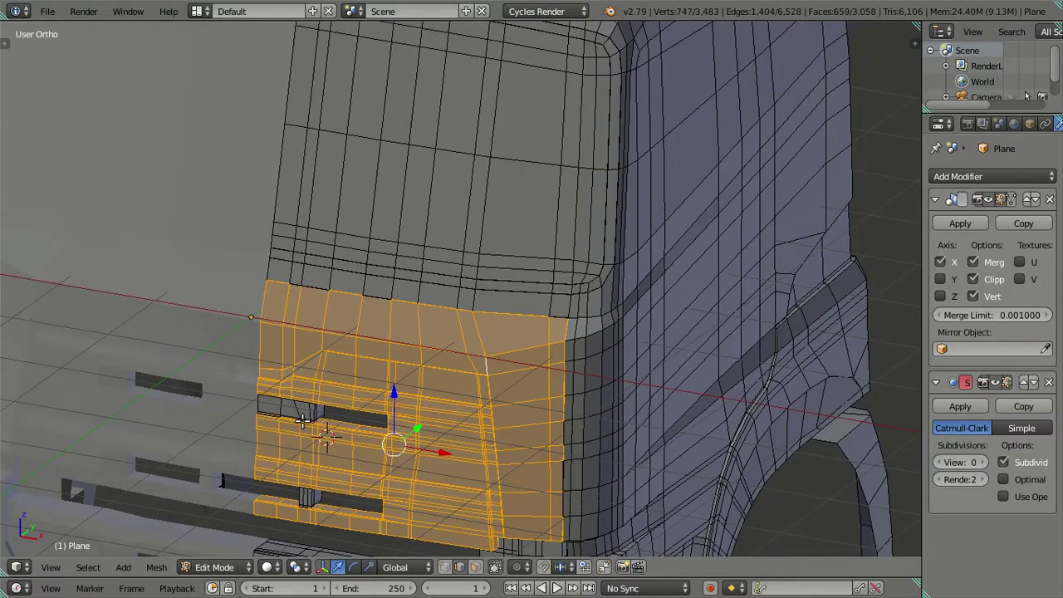
key("l")
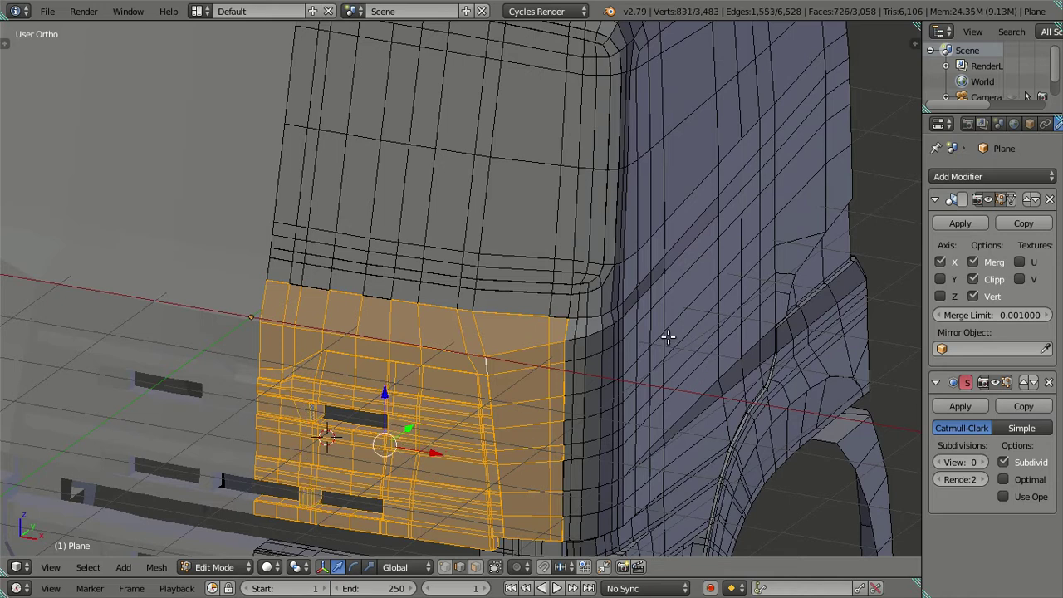
key("a")
scroll(565, 213, "up", 2)
scroll(567, 291, "down", 2)
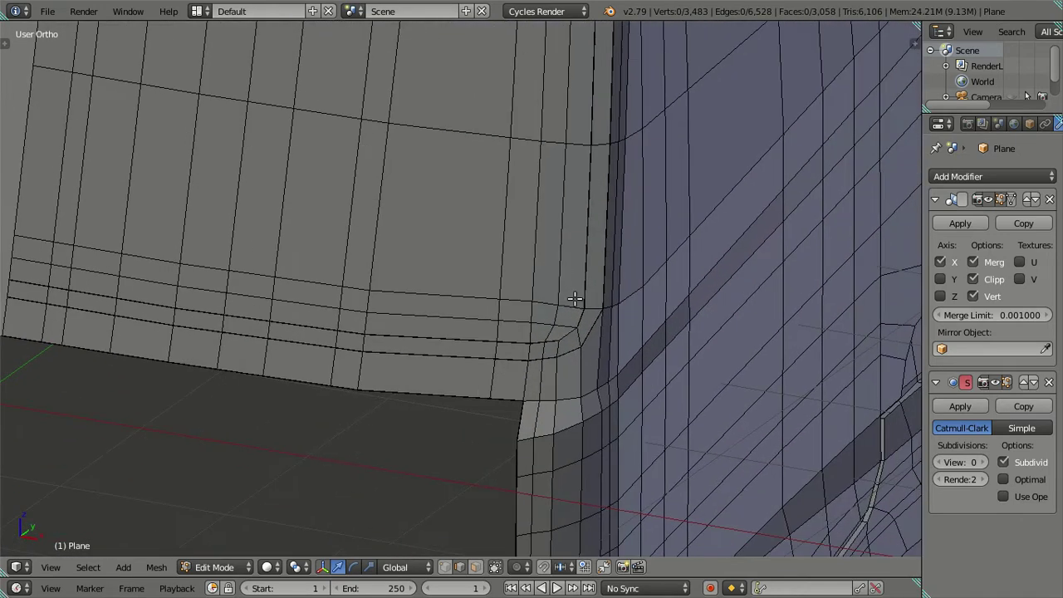
right_click(581, 308)
key("ctrl+l")
key("l")
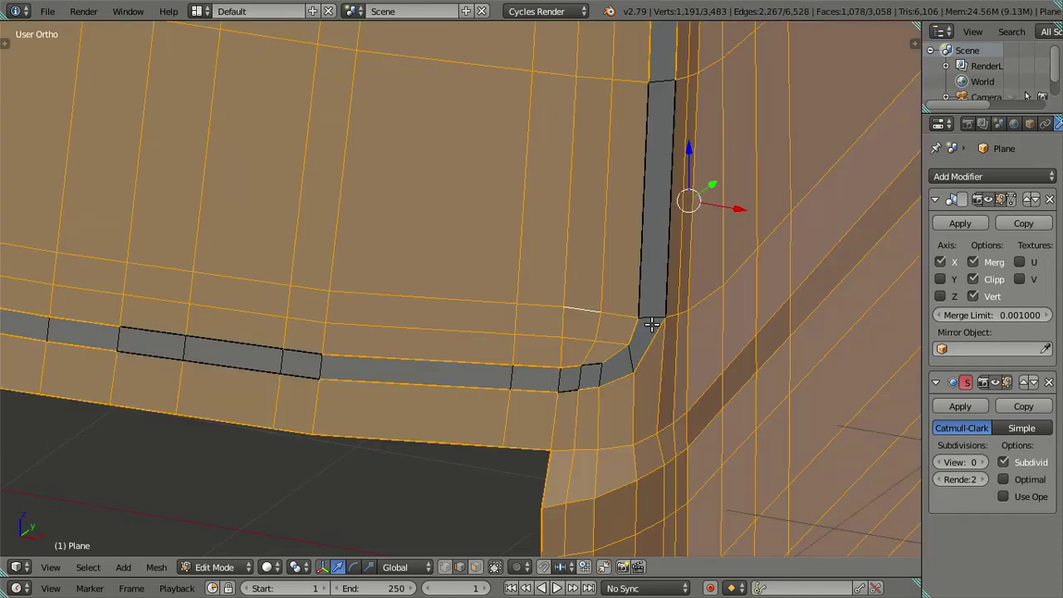
scroll(626, 318, "down", 2)
key("a")
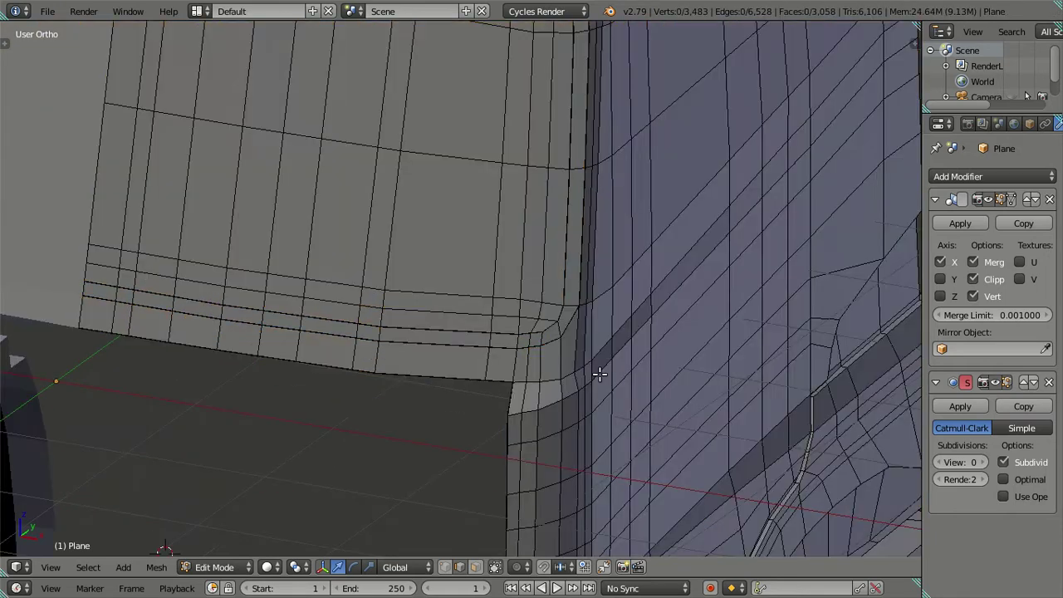
- Compare the window corner with the reference photo in Front view with solid shading, undoing a trial extrusion
key("KP_1")
scroll(677, 352, "up", 2)
scroll(665, 349, "up", 2)
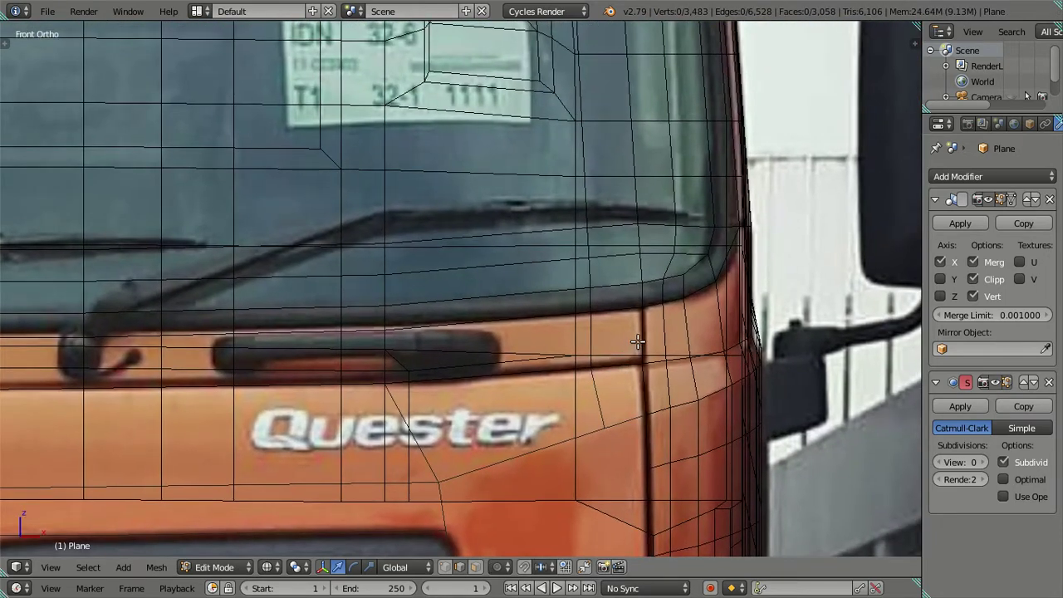
scroll(657, 341, "up", 3)
key("z")
right_click(652, 337)
middle_click_drag(652, 337, 711, 301)
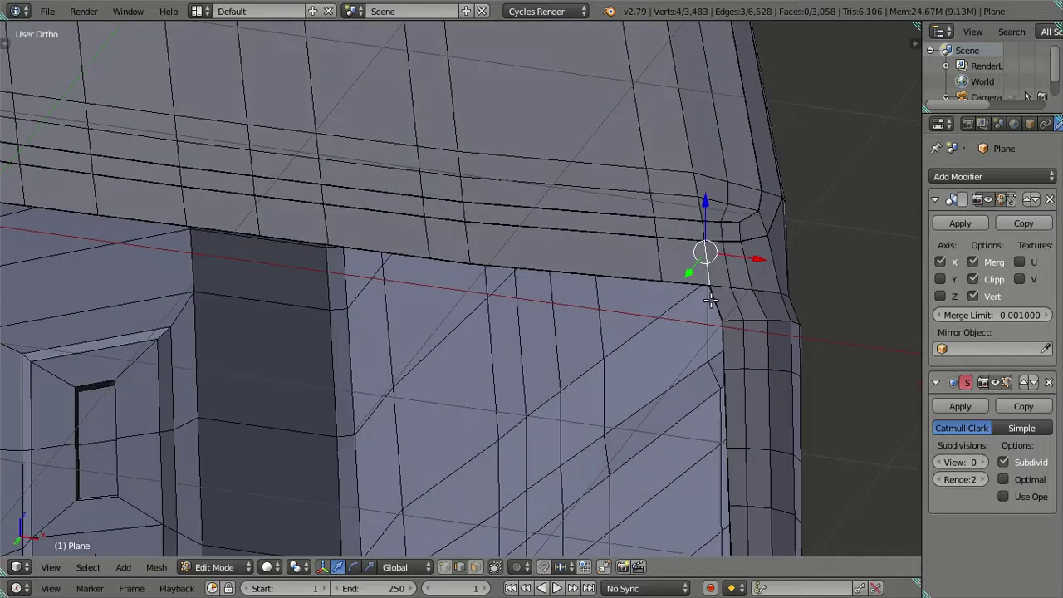
key("e")
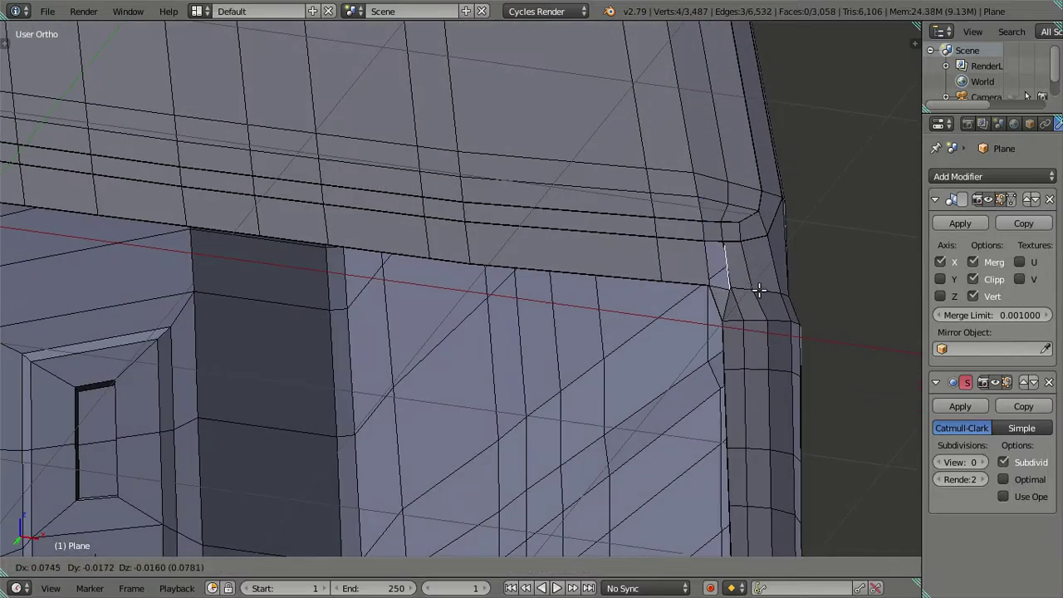
key("Escape")
key("ctrl+z")
scroll(558, 352, "up", 2)
scroll(693, 385, "up", 2)
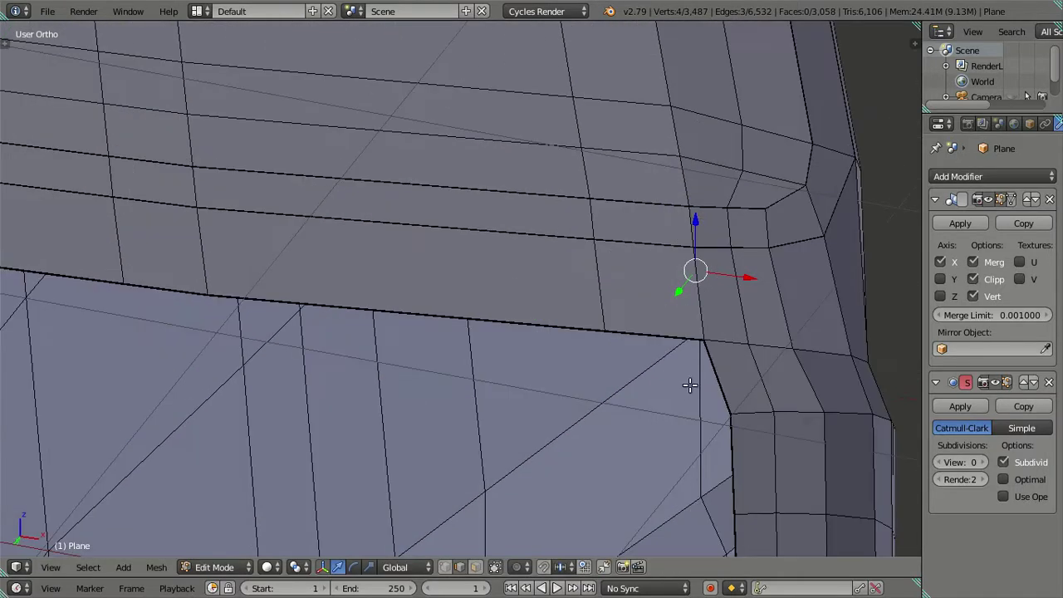
mouse_move(670, 370)
middle_mouse_down()
mouse_move(619, 382)
mouse_move(646, 324)
mouse_move(583, 364)
mouse_move(487, 357)
mouse_move(640, 462)
mouse_move(603, 468)
mouse_move(589, 387)
mouse_move(536, 439)
mouse_move(503, 330)
middle_mouse_up()
- Hide the face band along the panel and the upper face region to expose the groove strip
right_click(486, 359)
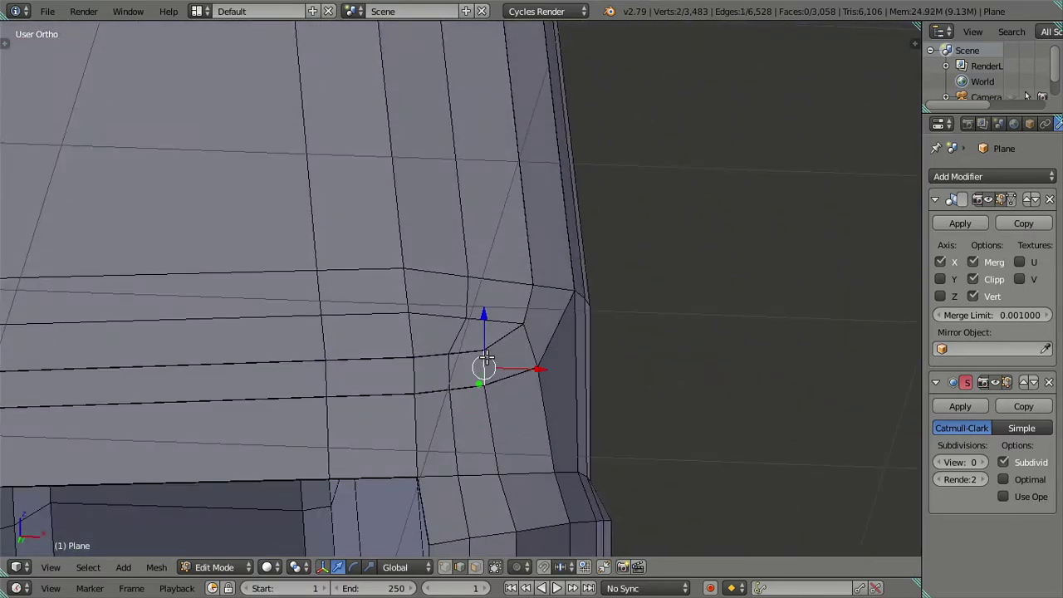
right_click(486, 358, "ctrl+alt")
key("h")
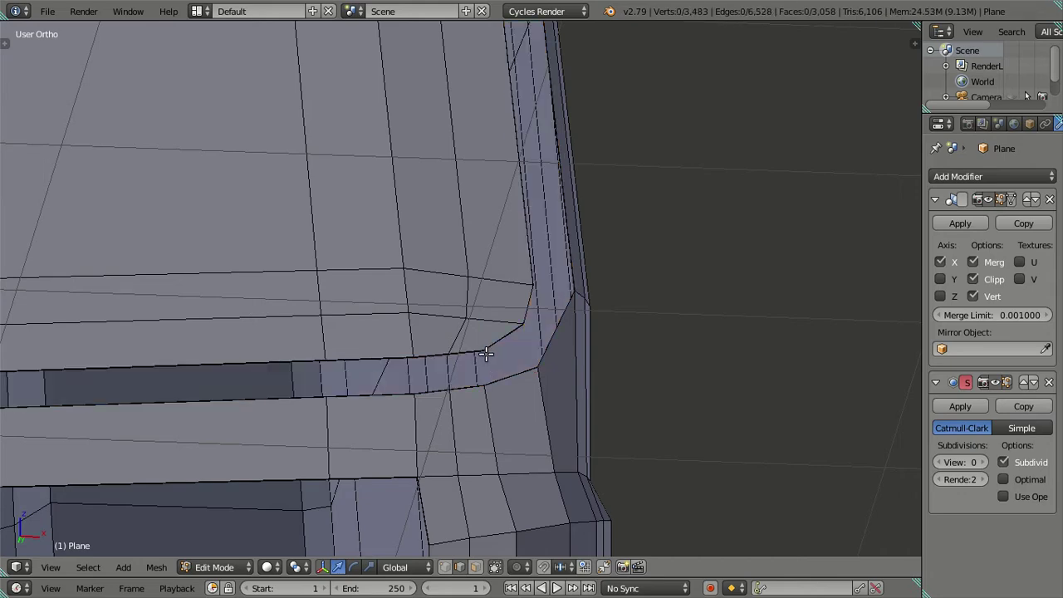
key("l")
key("h")
mouse_move(460, 352)
middle_mouse_down()
mouse_move(477, 306)
mouse_move(441, 432)
mouse_move(479, 375)
mouse_move(482, 425)
middle_mouse_up()
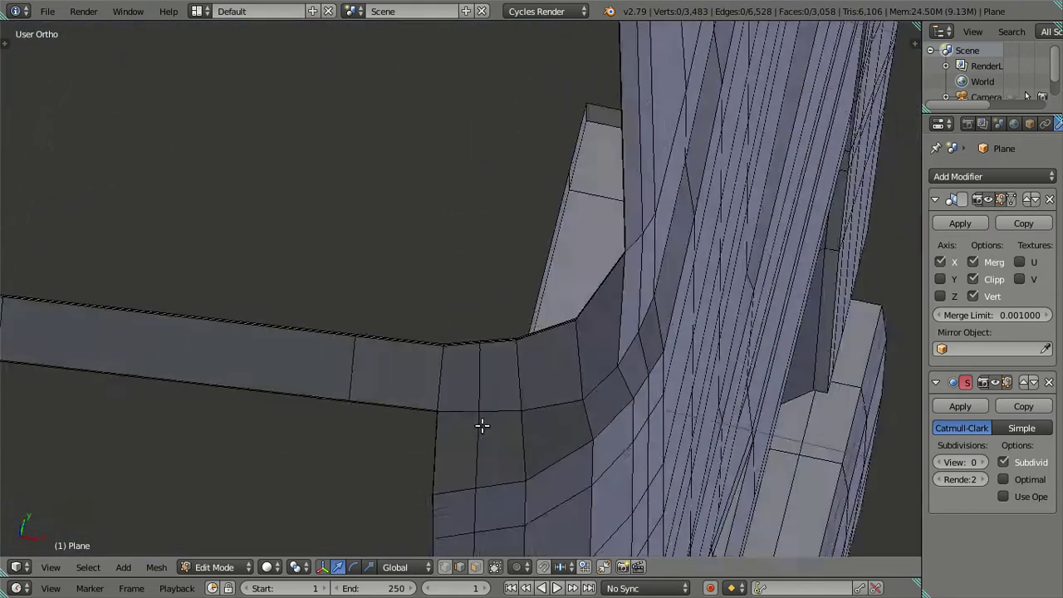
scroll(473, 427, "up", 3)
scroll(519, 279, "up", 2)
mouse_move(519, 279)
middle_mouse_down()
mouse_move(449, 296)
mouse_move(459, 356)
mouse_move(526, 223)
mouse_move(487, 266)
mouse_move(503, 309)
mouse_move(490, 358)
mouse_move(494, 429)
mouse_move(515, 332)
middle_mouse_up()
- Select the vertical edge loop and one more edge on the exposed strip
right_click(445, 283, "alt")
scroll(527, 315, "up", 4)
right_click(574, 301, "alt+shift")
middle_click_drag(565, 304, 545, 337)
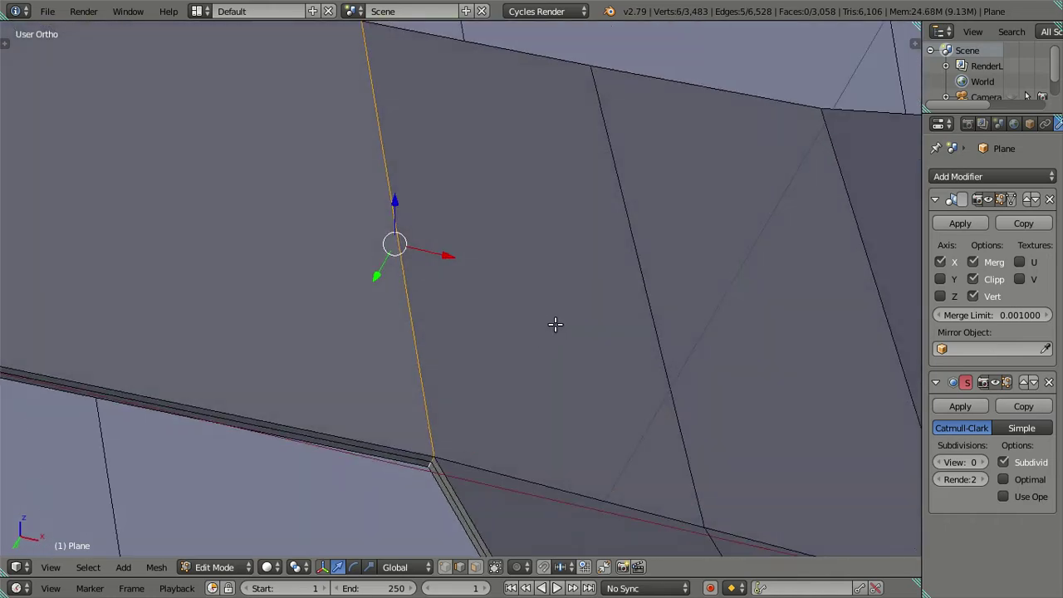
- Duplicate the selected strip edges, then hide the connected mesh around them
key("shift+d")
left_click(583, 306)
middle_click_drag(584, 305, 560, 316)
right_click(542, 322)
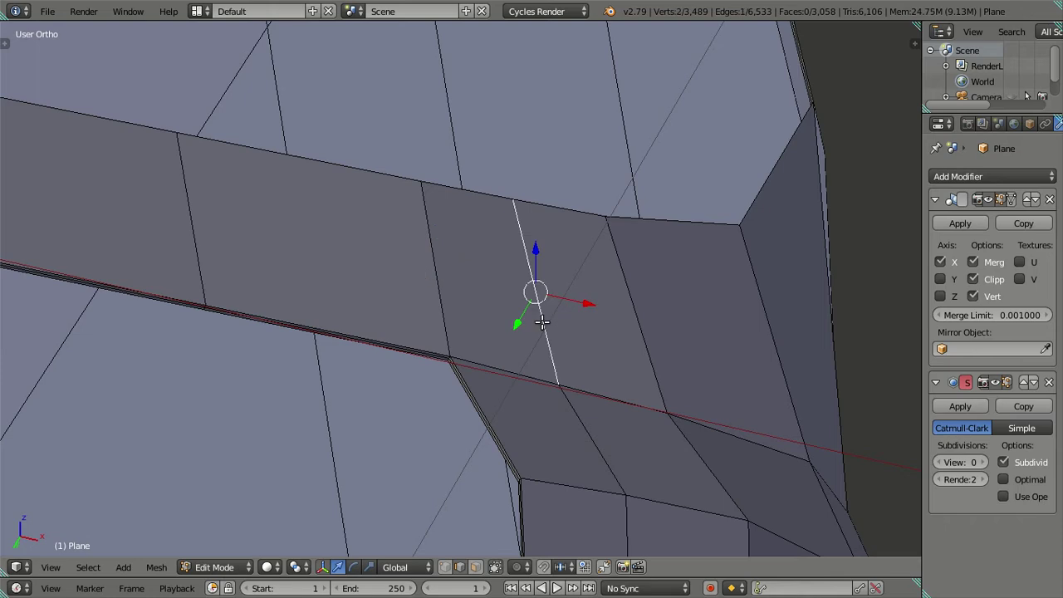
key("ctrl+l")
key("k")
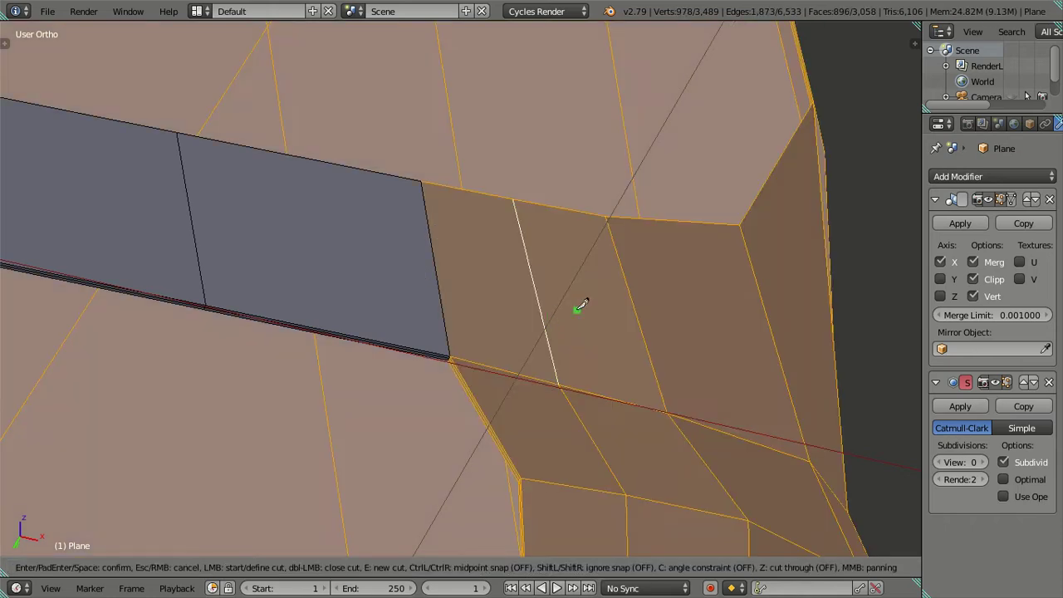
key("Escape")
key("h")
mouse_move(579, 304)
middle_mouse_down()
mouse_move(502, 329)
mouse_move(427, 327)
mouse_move(387, 397)
mouse_move(423, 363)
mouse_move(312, 514)
mouse_move(370, 387)
mouse_move(401, 380)
mouse_move(376, 373)
mouse_move(408, 352)
mouse_move(393, 313)
mouse_move(425, 423)
mouse_move(336, 434)
middle_mouse_up()
- Fill two faces between the strip's bottom-left edges and the long diagonal edges
right_click(181, 496)
right_click(446, 206, "shift")
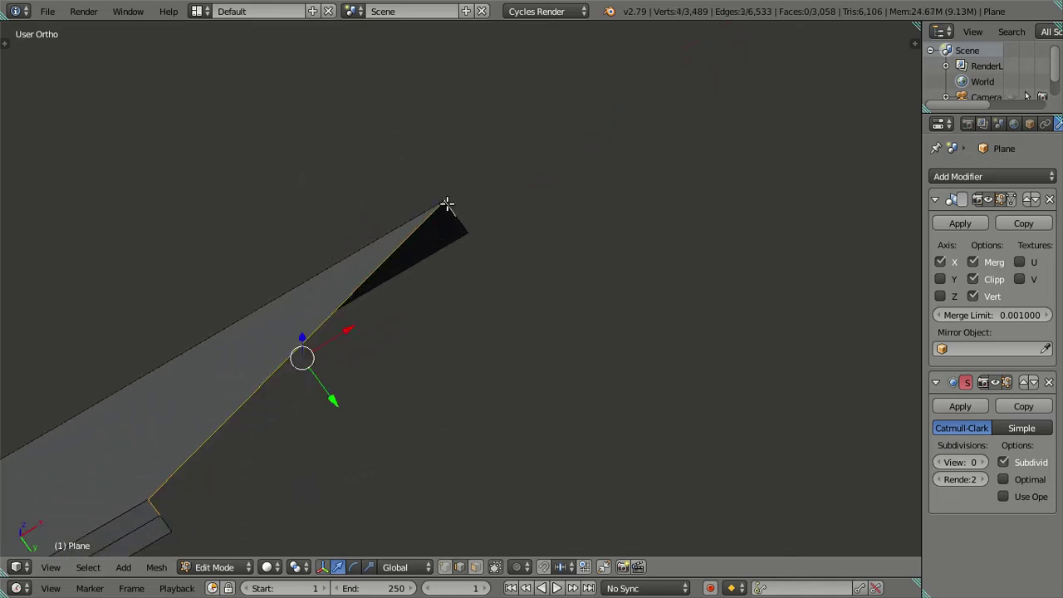
key("g")
key("Escape")
key("f")
right_click(153, 523)
right_click(476, 221, "ctrl")
key("f")
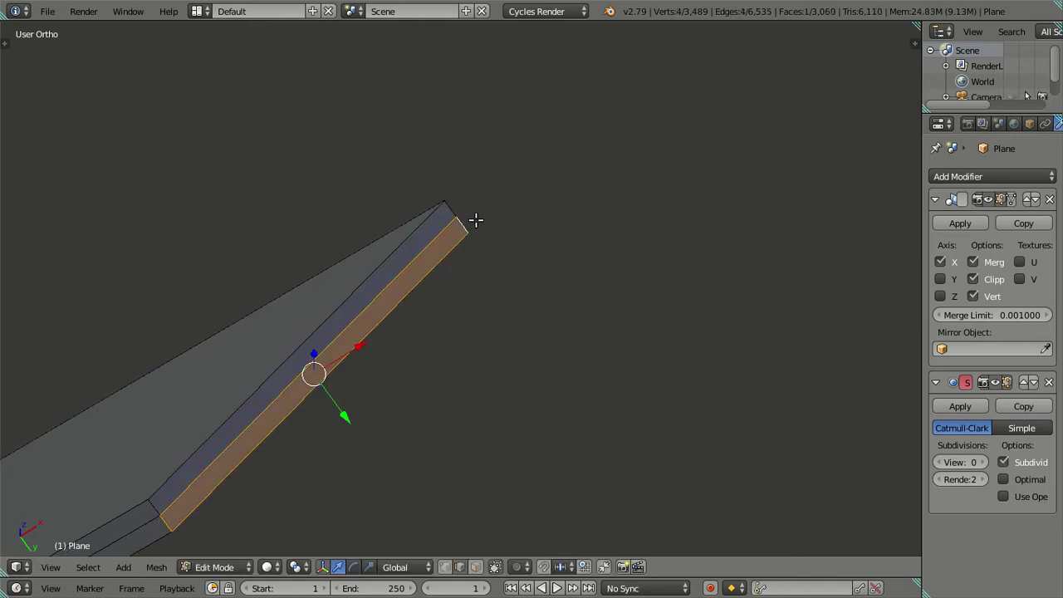
- Hide the face strips beside the corner notch to expose it
key("ctrl+l")
scroll(476, 220, "up", 8)
scroll(476, 233, "down", 2)
scroll(476, 237, "down", 3)
scroll(472, 283, "down", 2)
mouse_move(471, 293)
middle_mouse_down()
mouse_move(510, 351)
mouse_move(496, 440)
middle_mouse_up()
key("a")
right_click(383, 302)
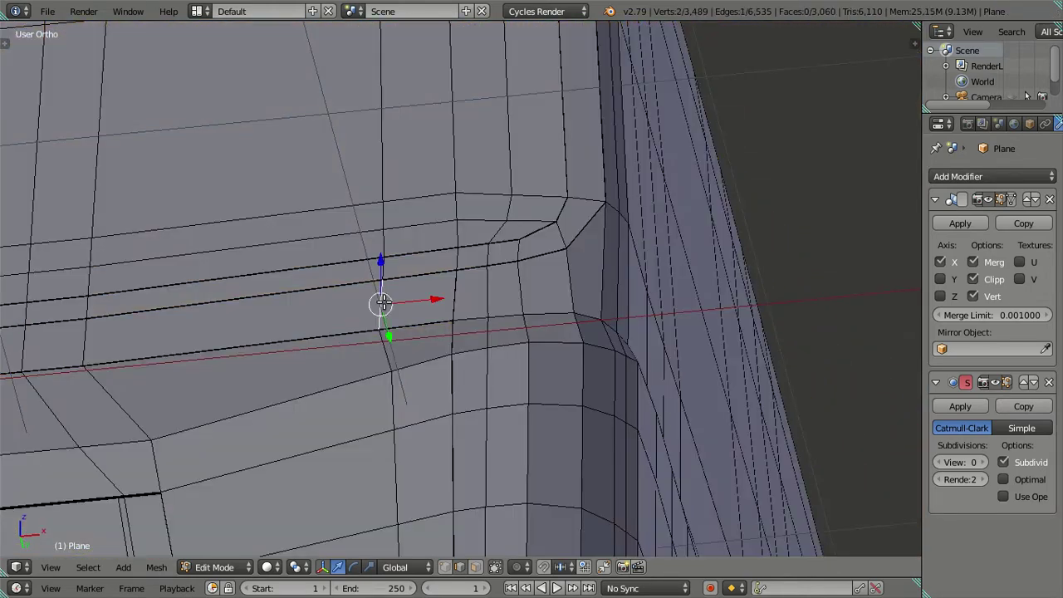
right_click(383, 302, "ctrl+alt")
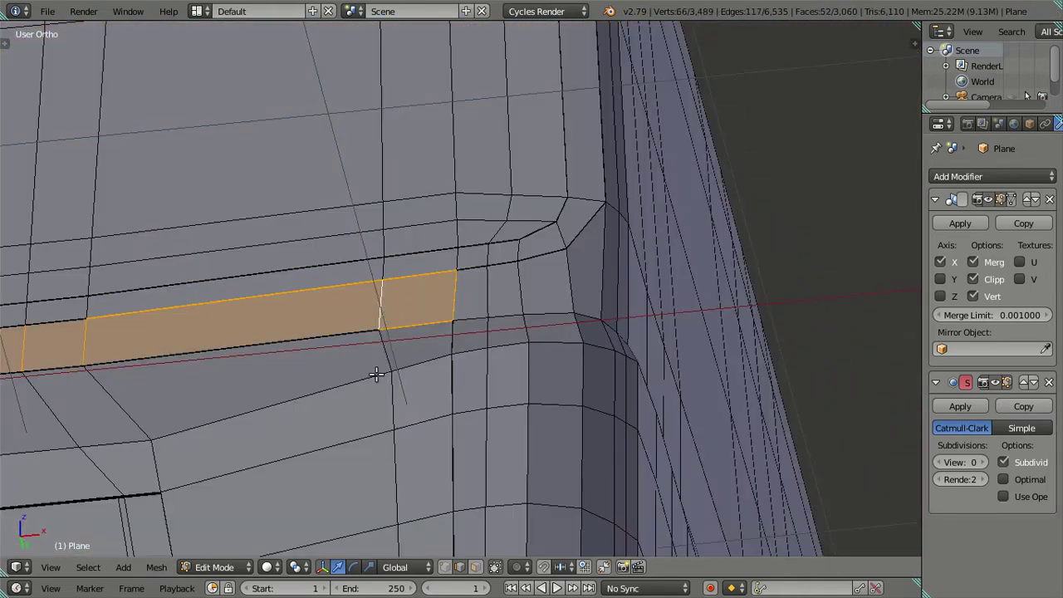
right_click(377, 373, "ctrl+alt+shift")
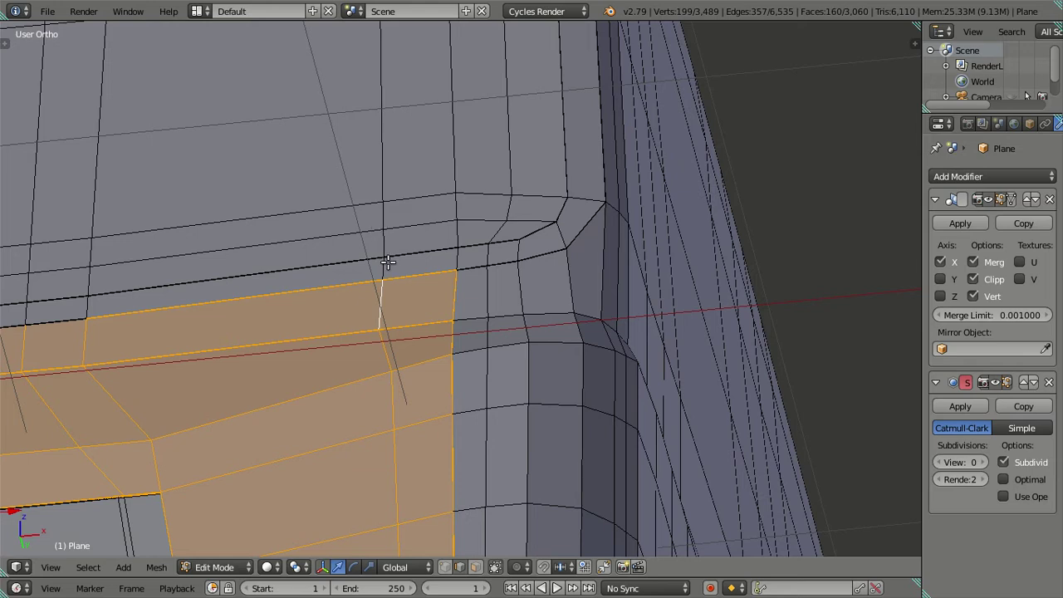
right_click(373, 229, "ctrl+alt+shift")
key("h")
- Fill both gaps between the mesh tip edge and the long edges down to the corner
mouse_move(408, 252)
middle_mouse_down()
mouse_move(474, 232)
mouse_move(494, 357)
mouse_move(465, 349)
mouse_move(425, 281)
middle_mouse_up()
scroll(494, 356, "up", 3)
scroll(491, 371, "up", 2)
right_click(348, 156)
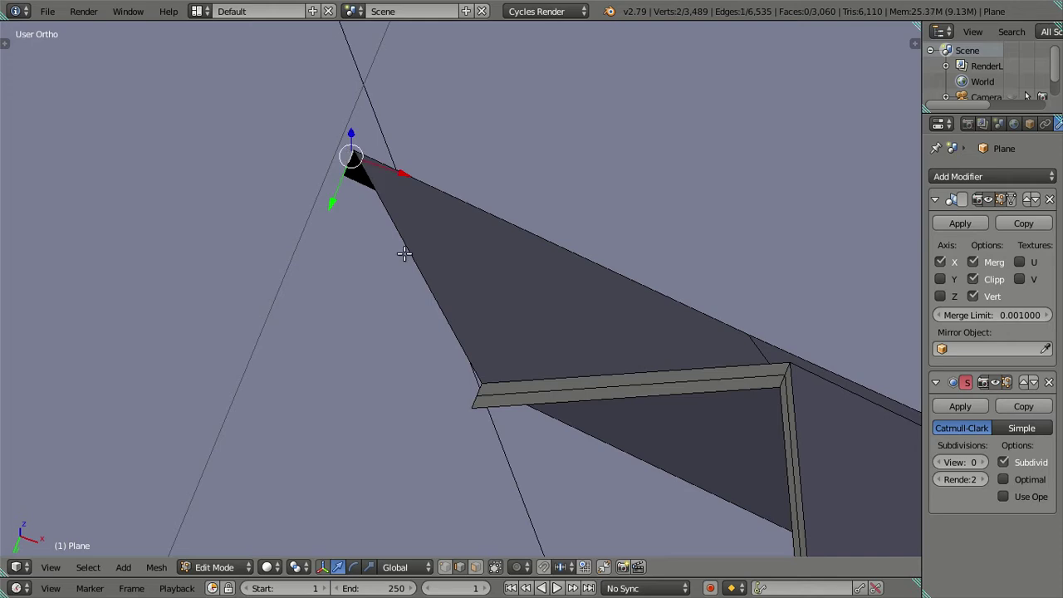
right_click(481, 386, "ctrl")
key("f")
right_click(346, 165)
right_click(473, 397, "ctrl")
key("f")
- Reveal all hidden faces and clear the selection
key("a")
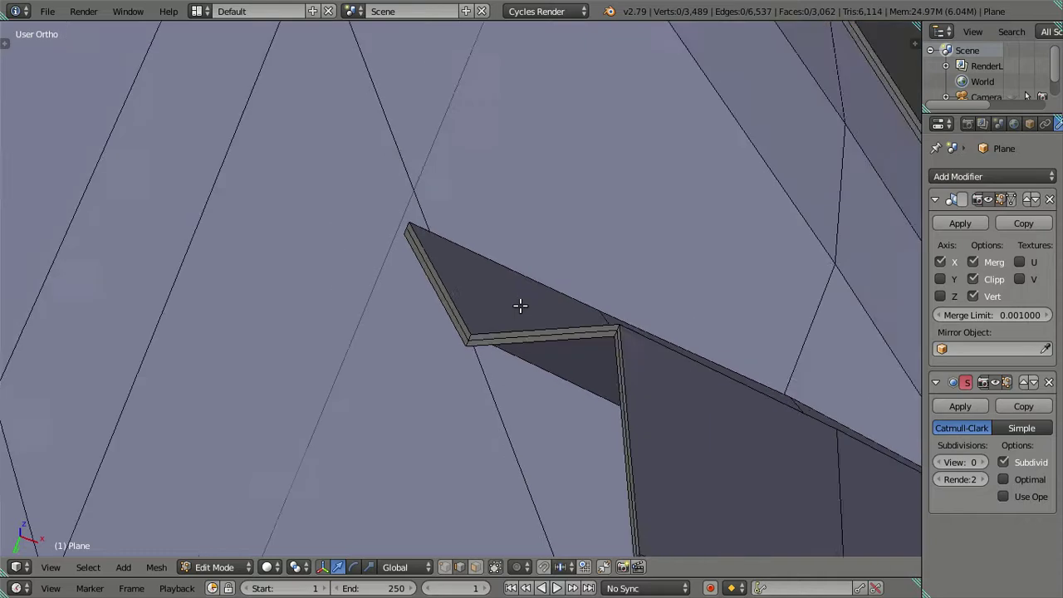
middle_click_drag(520, 304, 676, 320)
key("l")
key("KP_Decimal")
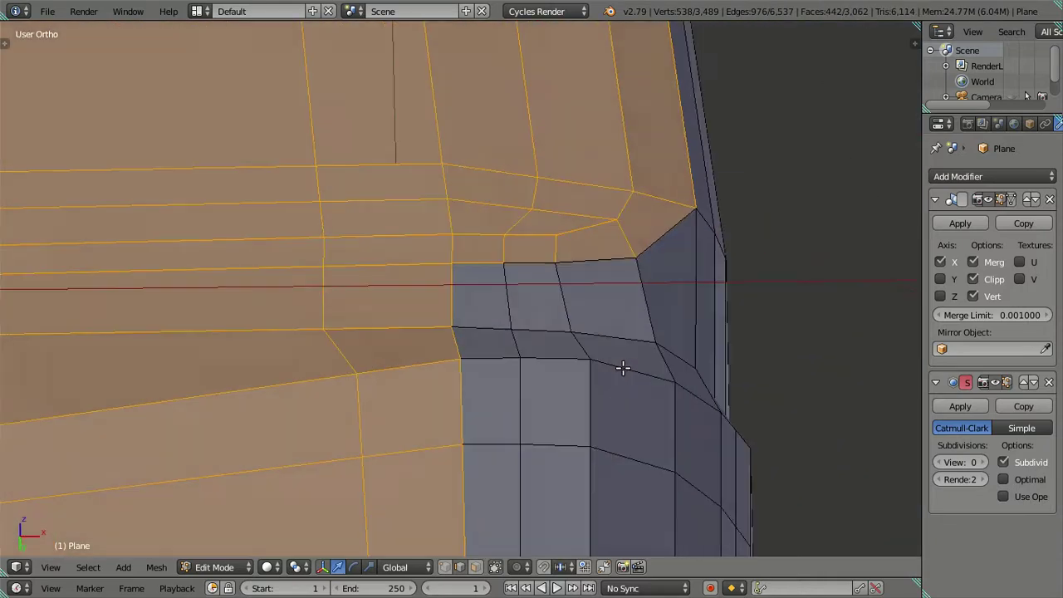
key("a")
middle_click_drag(596, 230, 587, 289, "shift")
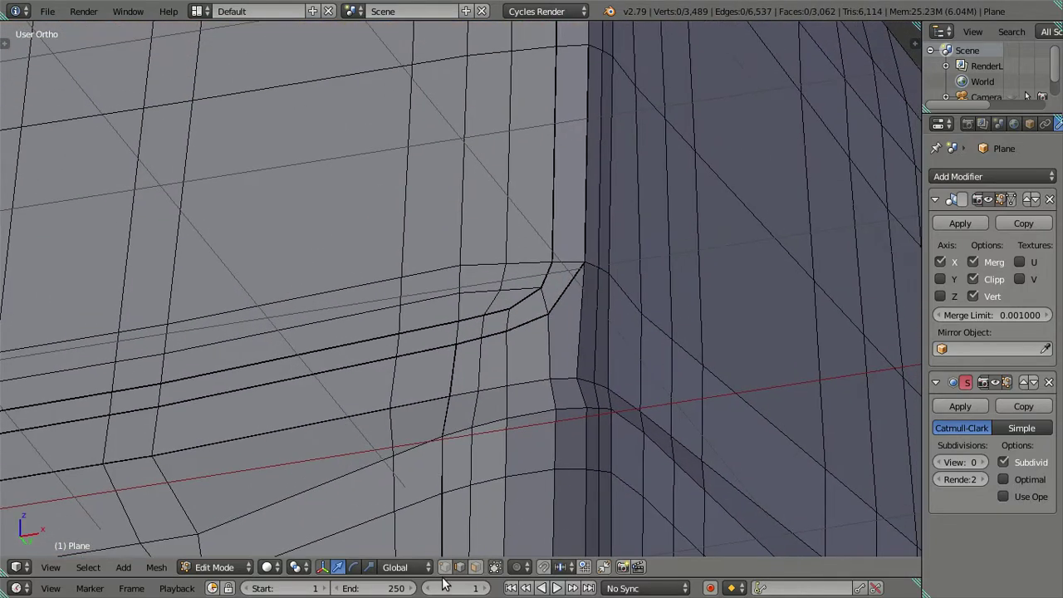
- In face select mode, select the side-edge face loop and try an inset, then delete it
left_click(476, 567)
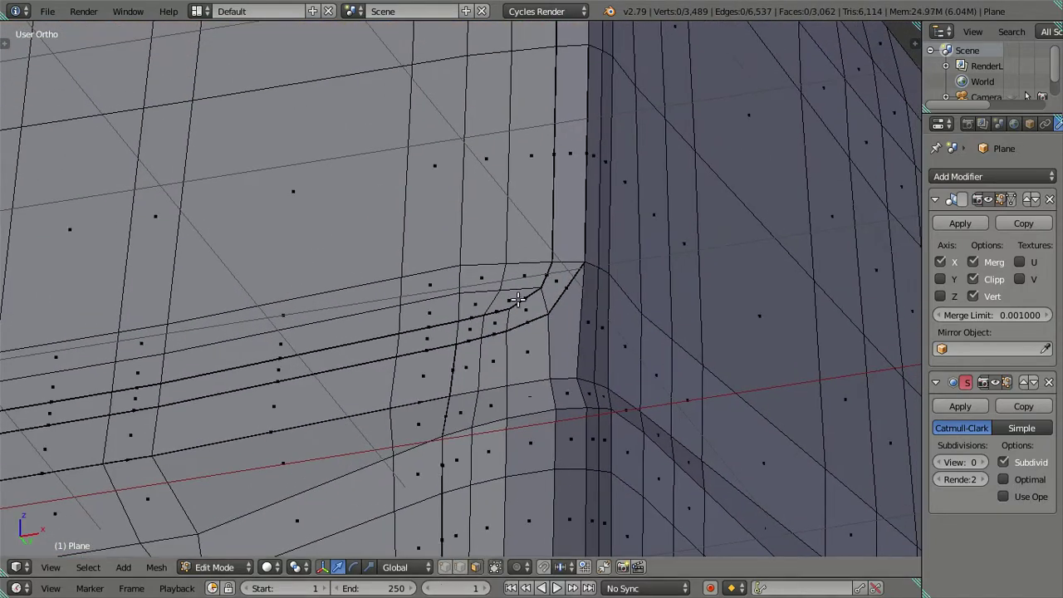
right_click(563, 258, "alt")
mouse_move(564, 257)
middle_mouse_down()
mouse_move(447, 343)
mouse_move(501, 420)
middle_mouse_up()
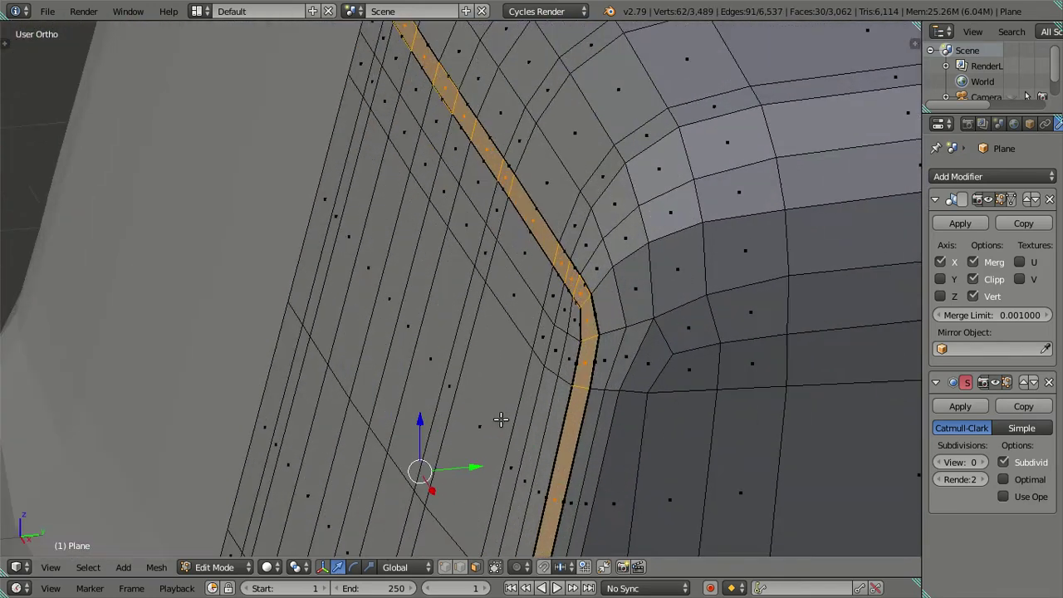
key("i")
left_click(662, 480)
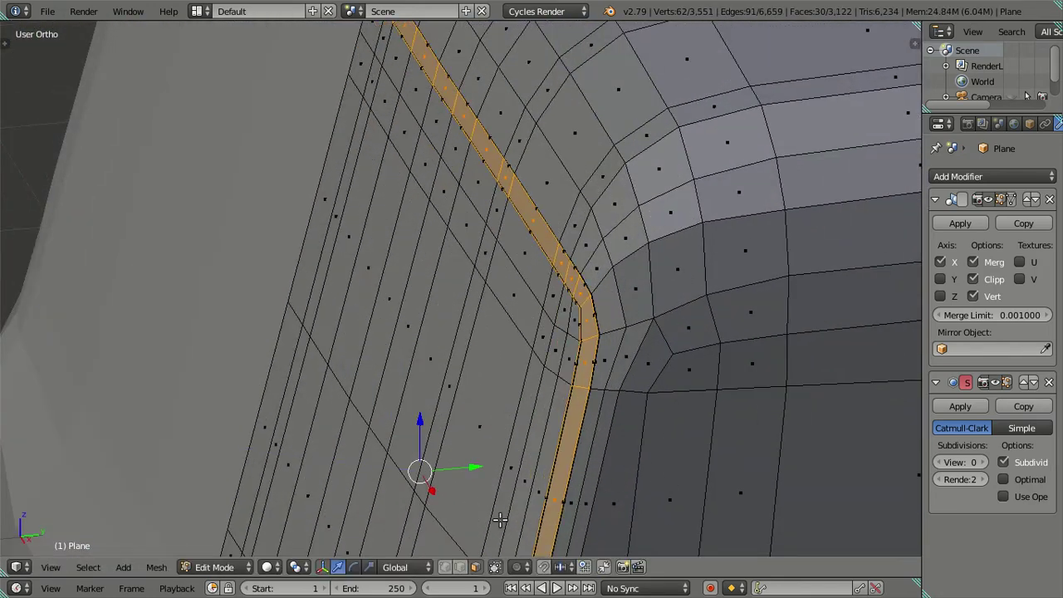
mouse_move(483, 469)
middle_mouse_down()
mouse_move(482, 401)
mouse_move(572, 214)
mouse_move(485, 469)
mouse_move(483, 372)
middle_mouse_up()
key("x")
left_click(471, 395)
- Try extruding the side-edge face loop in Right Ortho view, then undo it
right_click(572, 214, "alt")
key("KP_3")
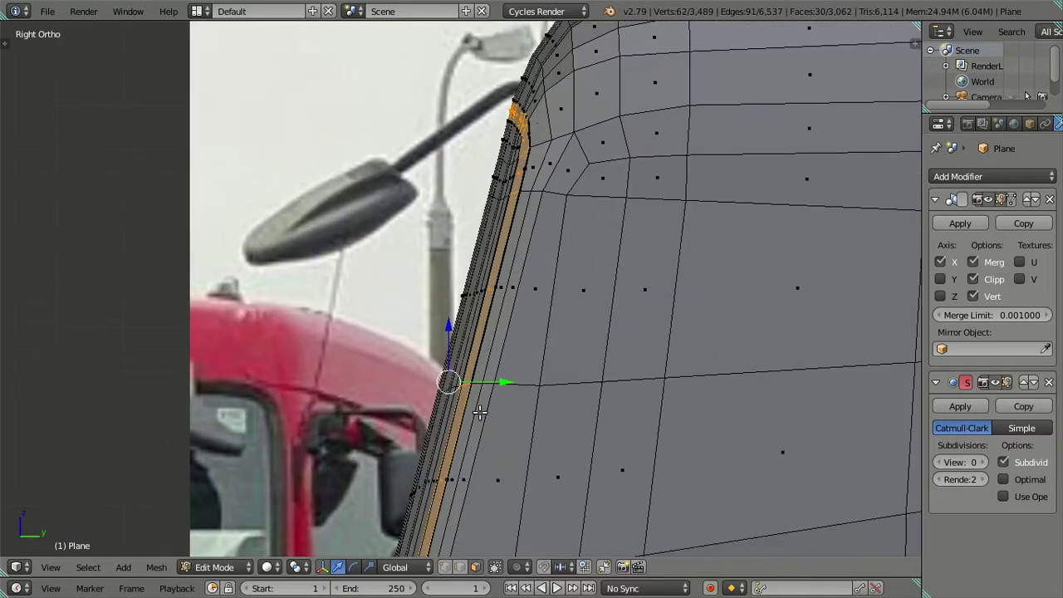
key("e")
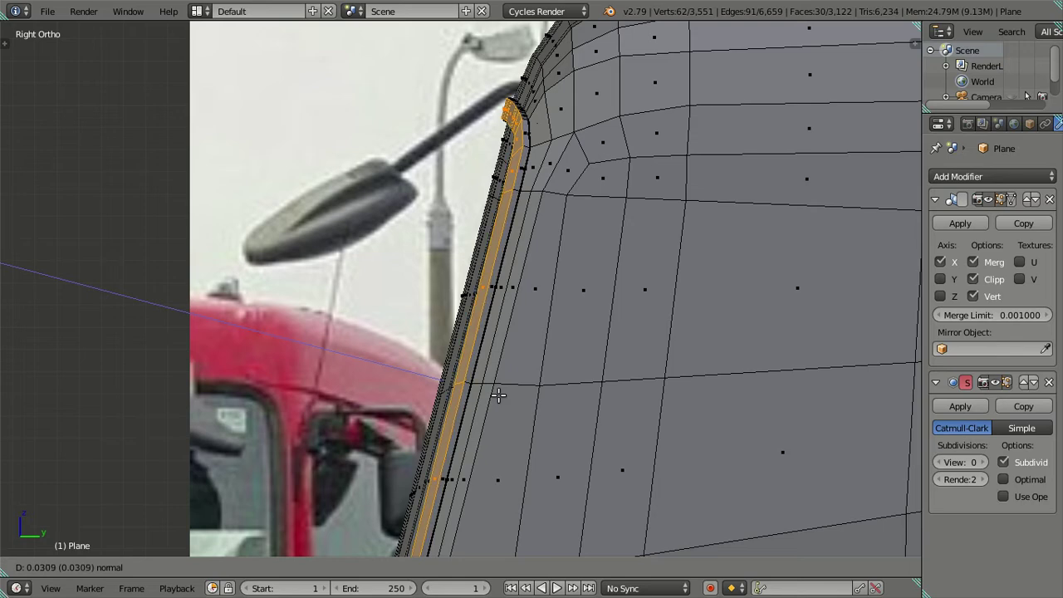
left_click(499, 396)
scroll(499, 395, "down", 4)
middle_click_drag(498, 396, 510, 432)
scroll(510, 436, "up", 2)
scroll(517, 426, "up", 1)
key("ctrl+z")
key("ctrl+z")
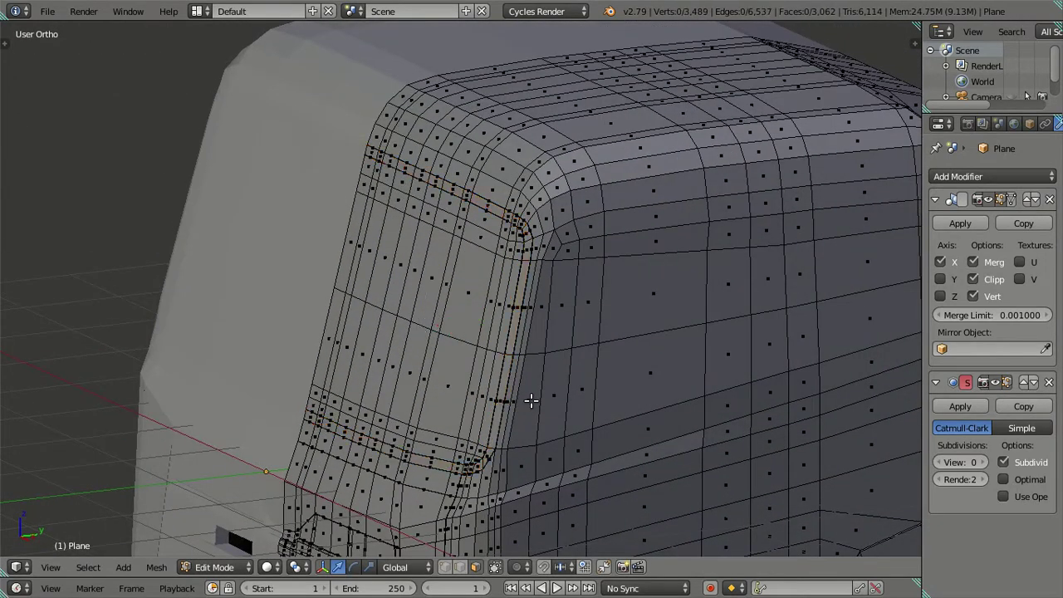
- Reselect the side-edge face strip and extrude it along its normal by 0.03 in Right view
scroll(528, 388, "up", 3)
right_click(540, 402, "alt")
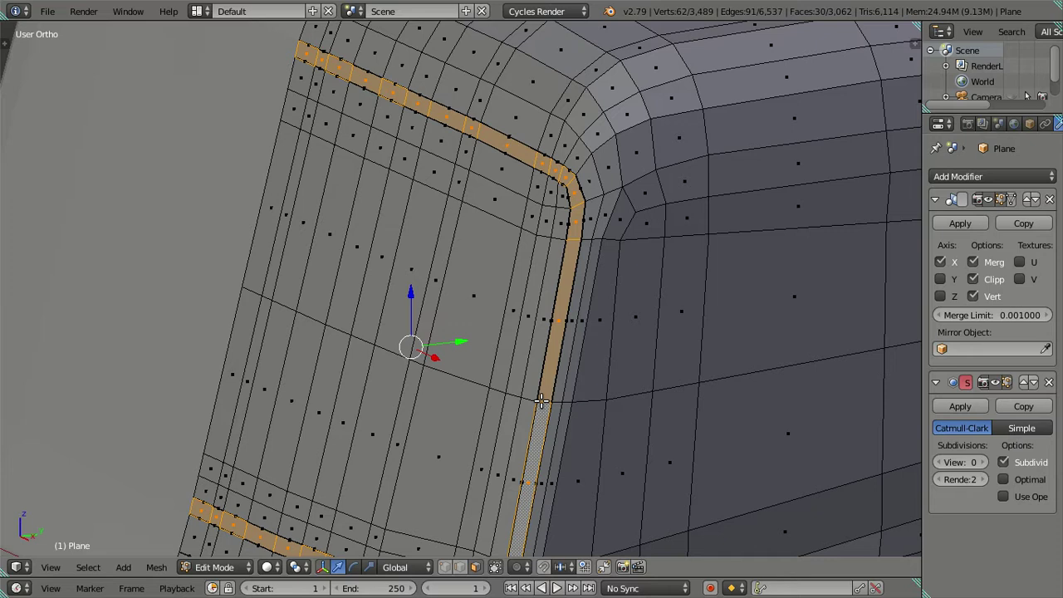
key("KP_3")
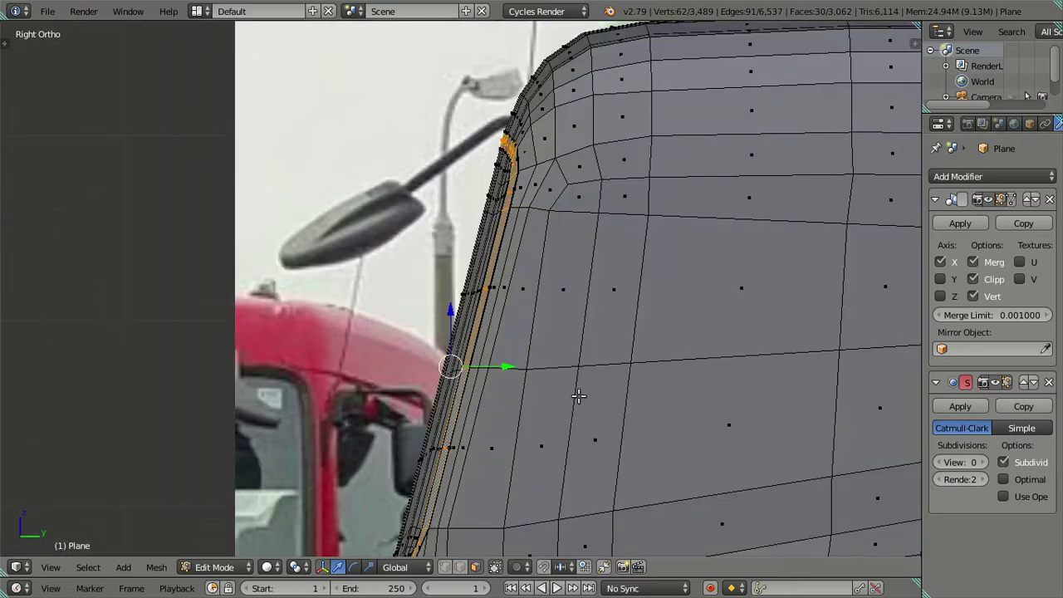
key("e")
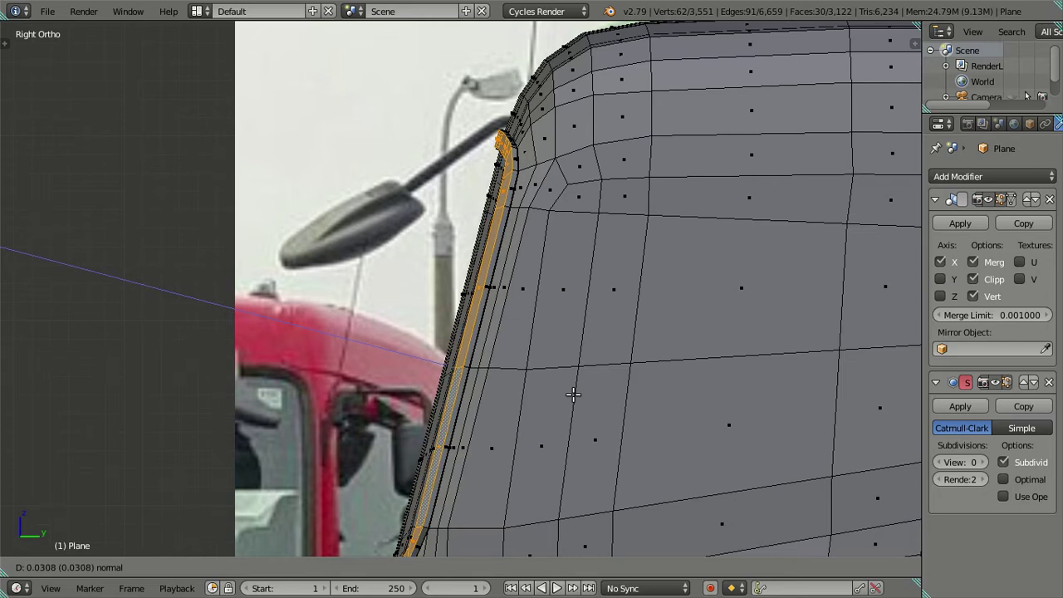
type(".0")
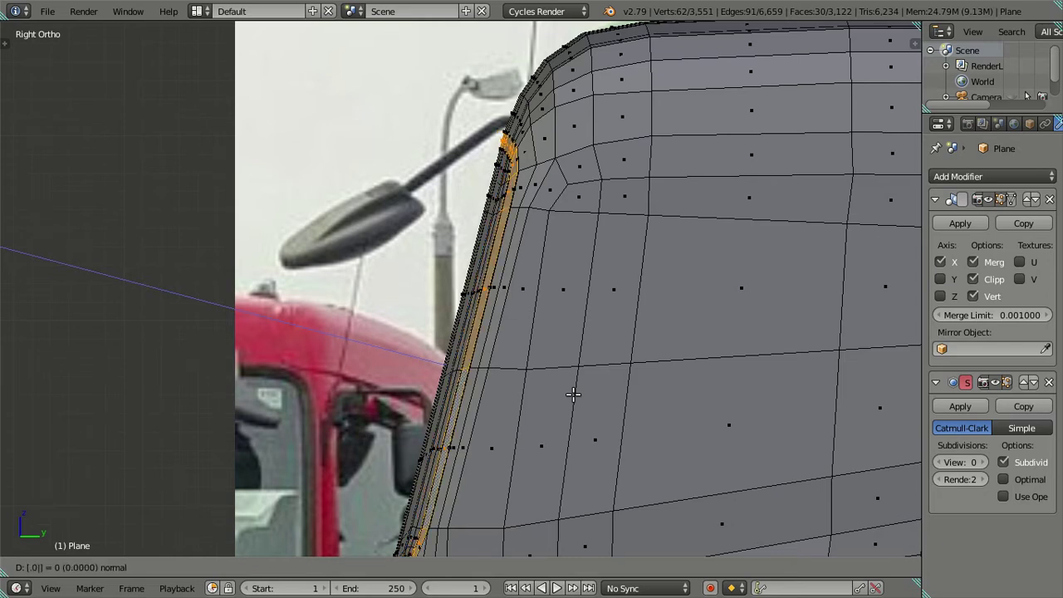
type("3")
- Confirm the extrusion, then view the cab in Object Mode at Subdivision View 2 before returning to Edit Mode
key("Return")
mouse_move(573, 395)
middle_mouse_down()
mouse_move(501, 366)
mouse_move(597, 349)
mouse_move(410, 296)
mouse_move(388, 257)
mouse_move(494, 330)
mouse_move(537, 395)
mouse_move(907, 437)
middle_mouse_up()
key("Tab")
scroll(501, 366, "up", 5)
key("ctrl+2")
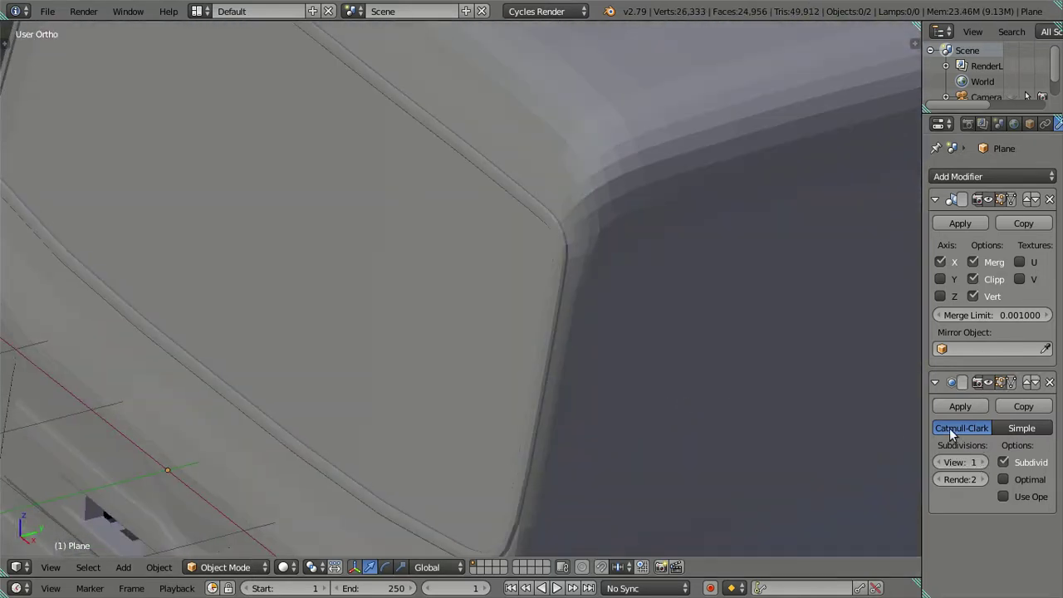
scroll(471, 356, "down", 3)
mouse_move(471, 355)
middle_mouse_down()
mouse_move(614, 308)
mouse_move(677, 316)
mouse_move(608, 373)
mouse_move(570, 387)
mouse_move(502, 347)
mouse_move(491, 310)
mouse_move(432, 330)
mouse_move(425, 373)
mouse_move(517, 314)
mouse_move(603, 310)
mouse_move(394, 326)
mouse_move(238, 309)
mouse_move(168, 323)
middle_mouse_up()
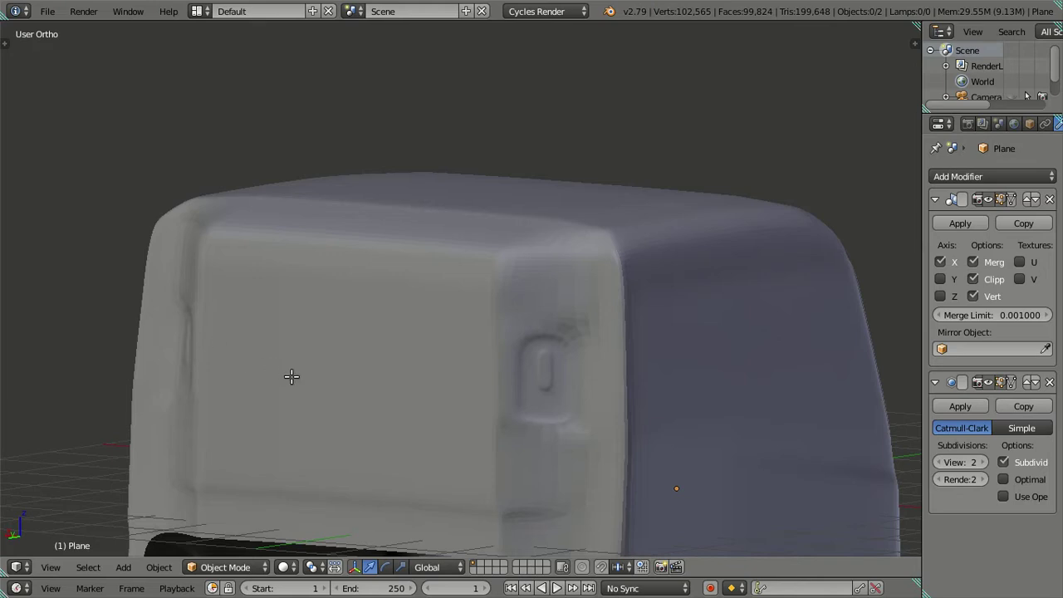
key("Tab")
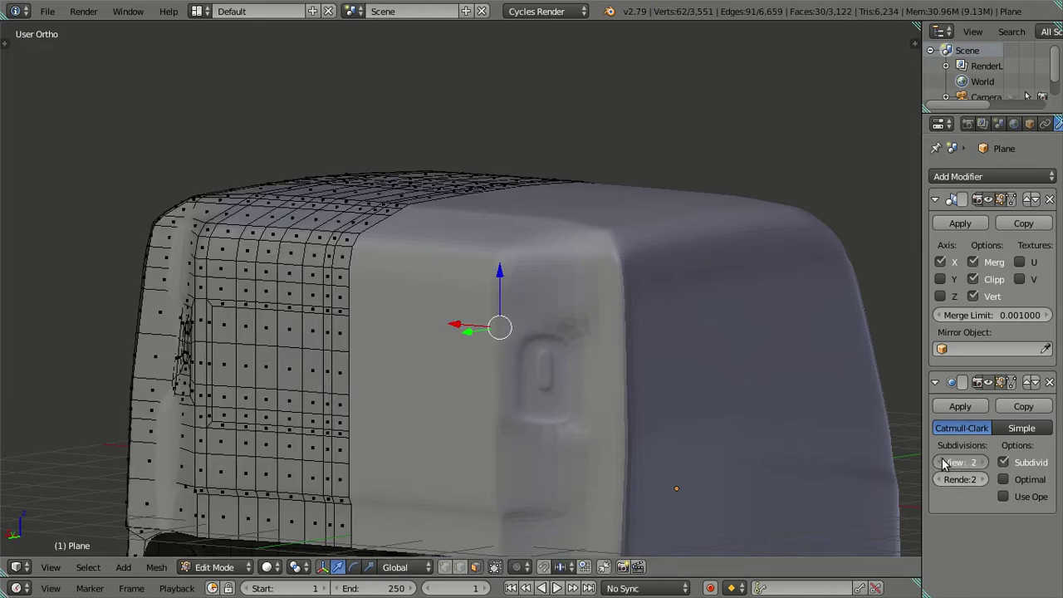
- Set the viewport subdivision level back to 0
left_click(945, 463)
left_click(945, 463)
scroll(594, 320, "up", 2)
scroll(499, 291, "up", 3)
scroll(397, 262, "up", 3)
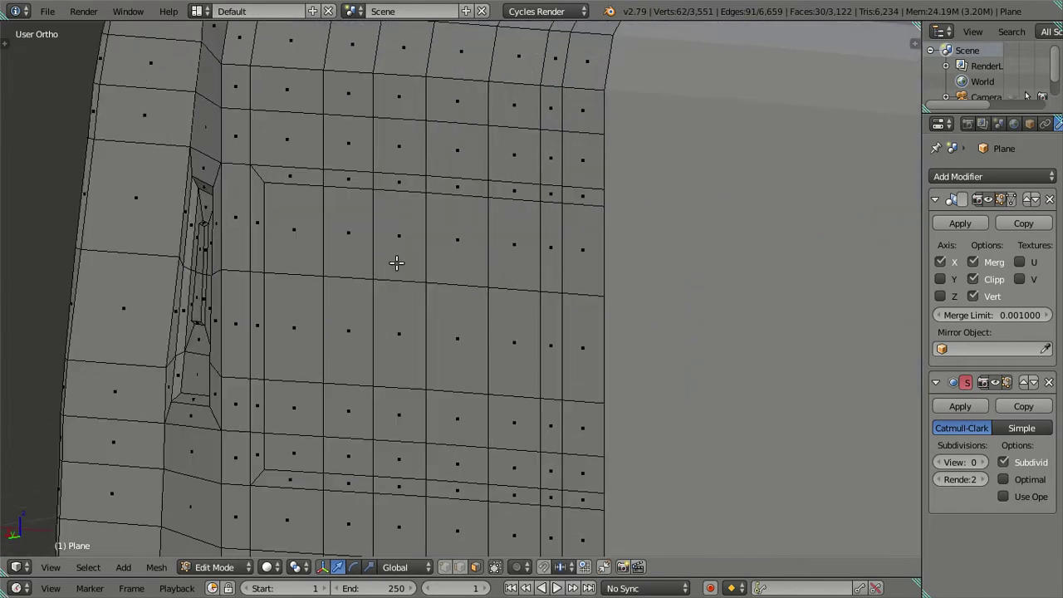
- Select the six edge loops around the side panel, try a rip, then clear the selection
left_click(460, 567)
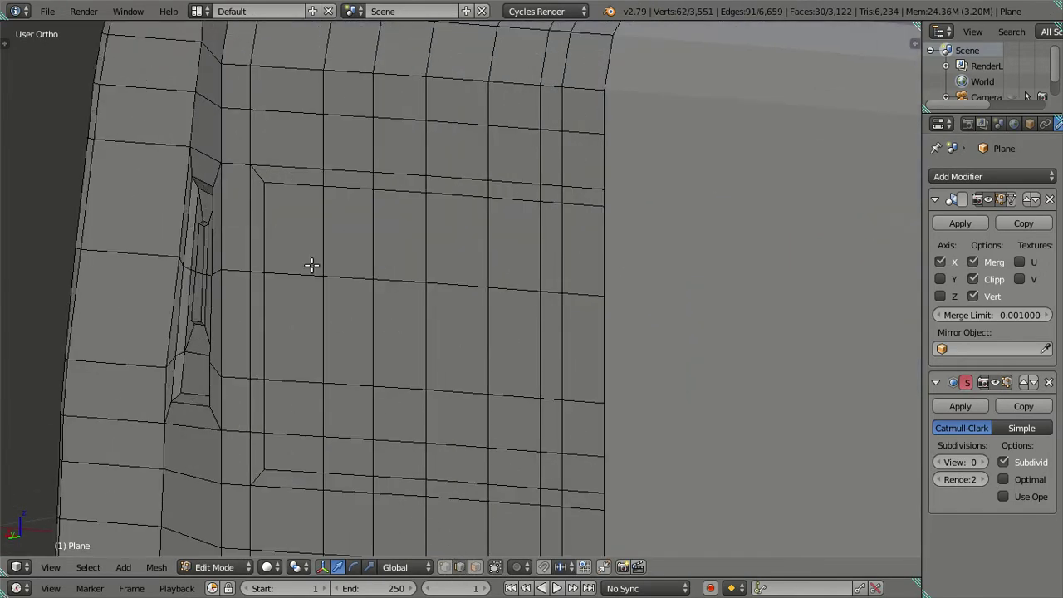
left_click(306, 183, "alt")
left_click(265, 254, "alt+shift")
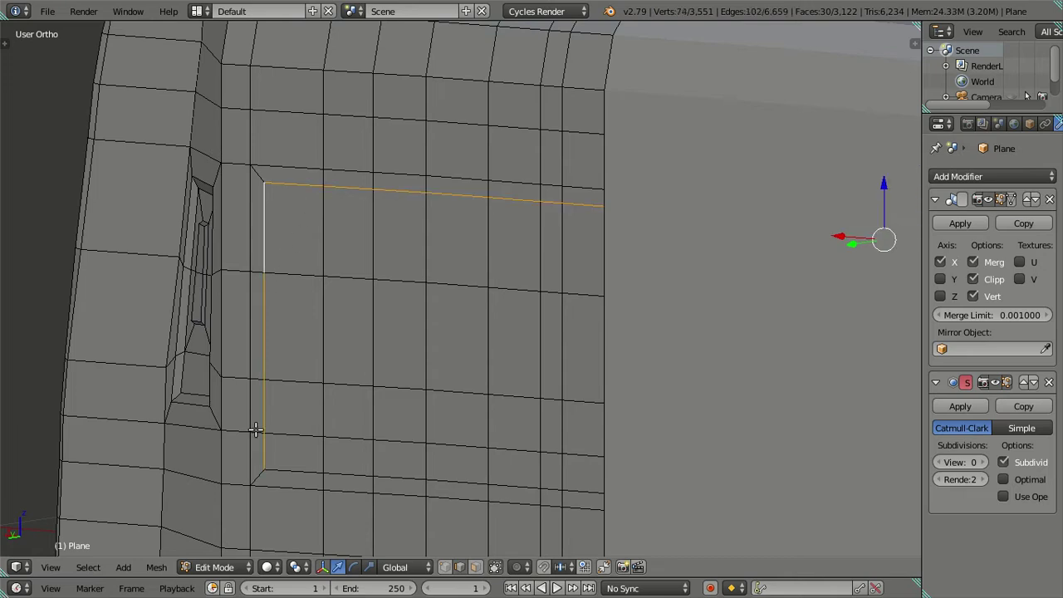
left_click(302, 465, "alt+shift")
left_click(251, 249, "alt+shift")
left_click(344, 168, "alt+shift")
left_click(354, 492, "alt+shift")
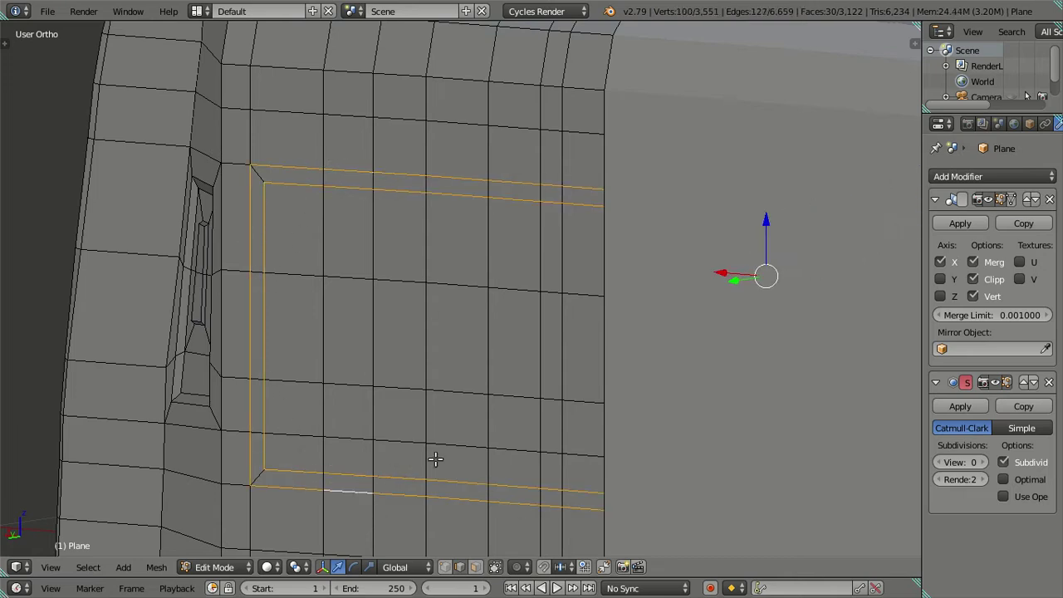
key("v")
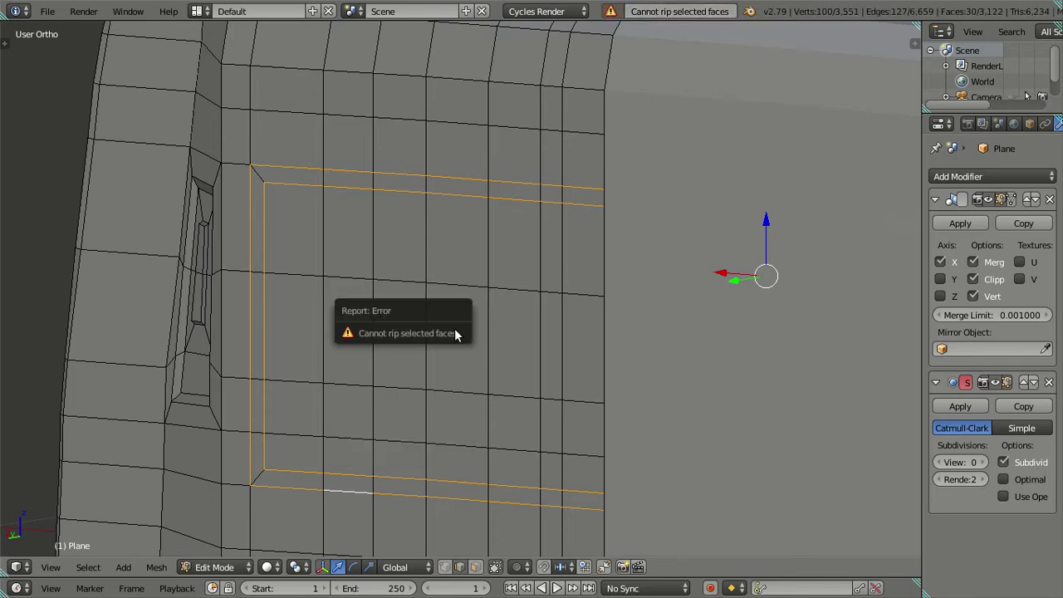
key("a")
key("a")
key("a")
- Reselect the panel's six edge loops and duplicate them in place with Shift+D
left_click(264, 241)
left_click(251, 191, "ctrl")
left_click(339, 167, "alt+shift")
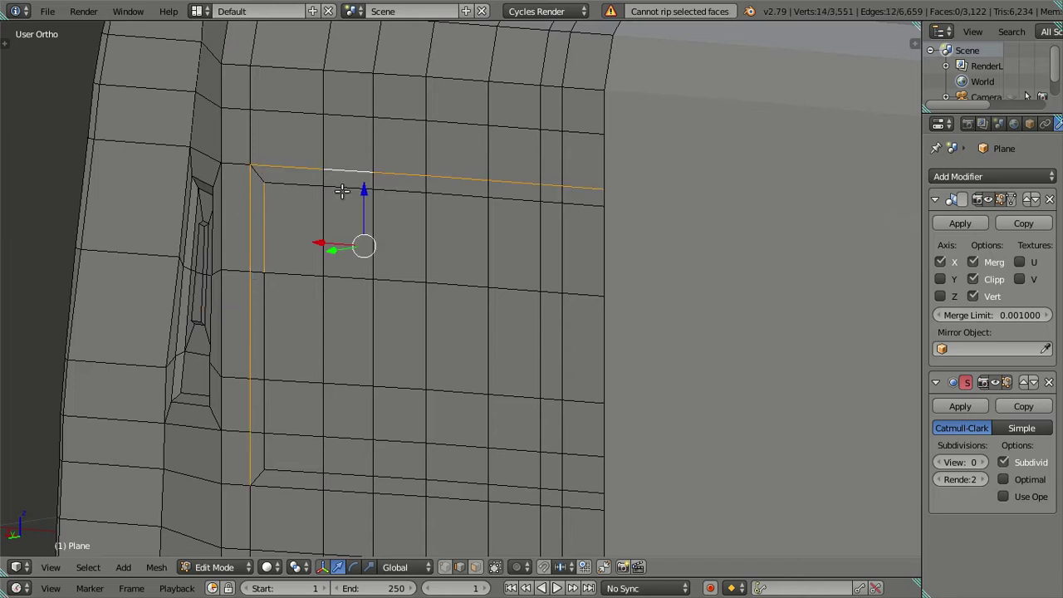
left_click(347, 470, "alt+shift")
left_click(273, 315, "alt+shift")
left_click(375, 189, "alt+shift")
left_click(342, 493, "alt+shift")
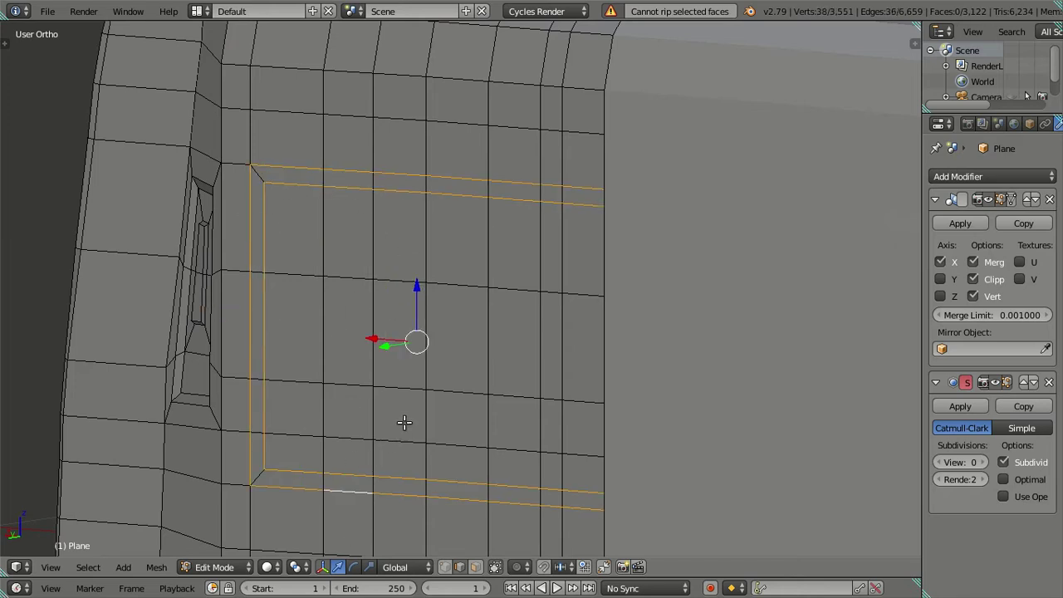
key("shift+d")
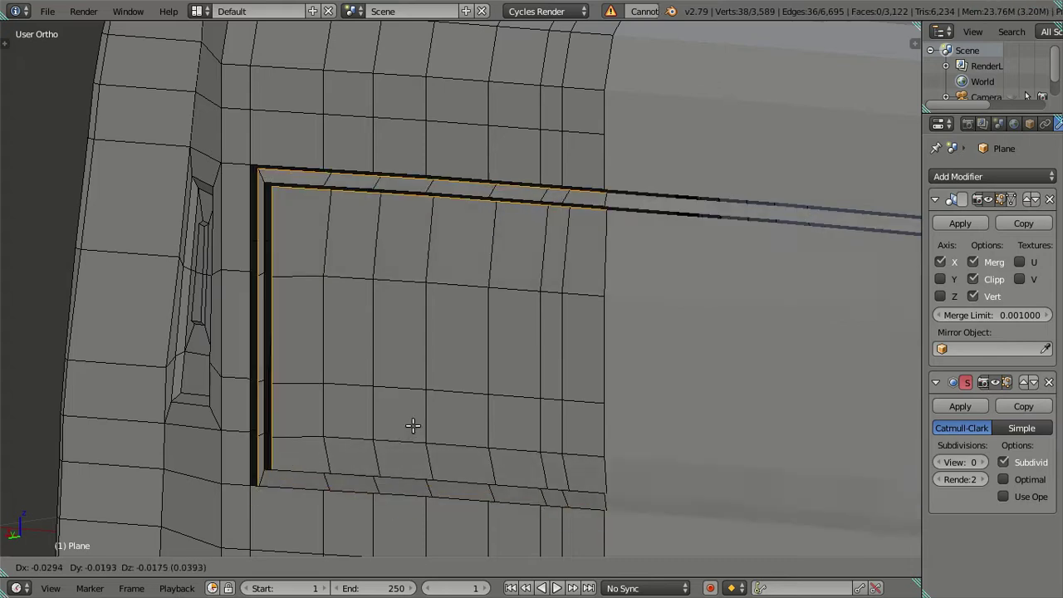
right_click(442, 424)
key("a")
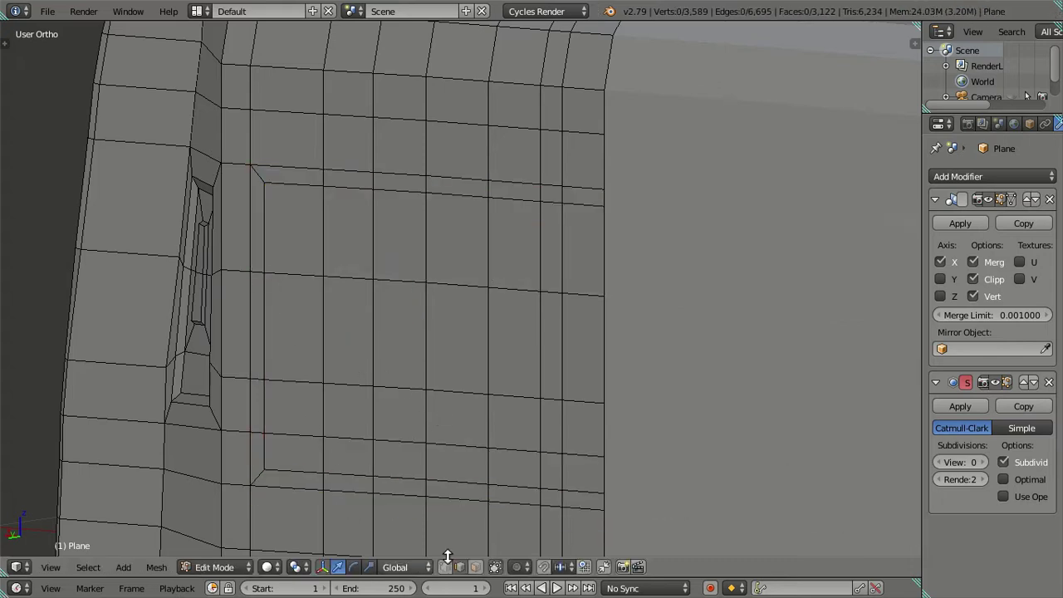
- Select the face ring around the panel and reduce it to its boundary loop edges
left_click(476, 567)
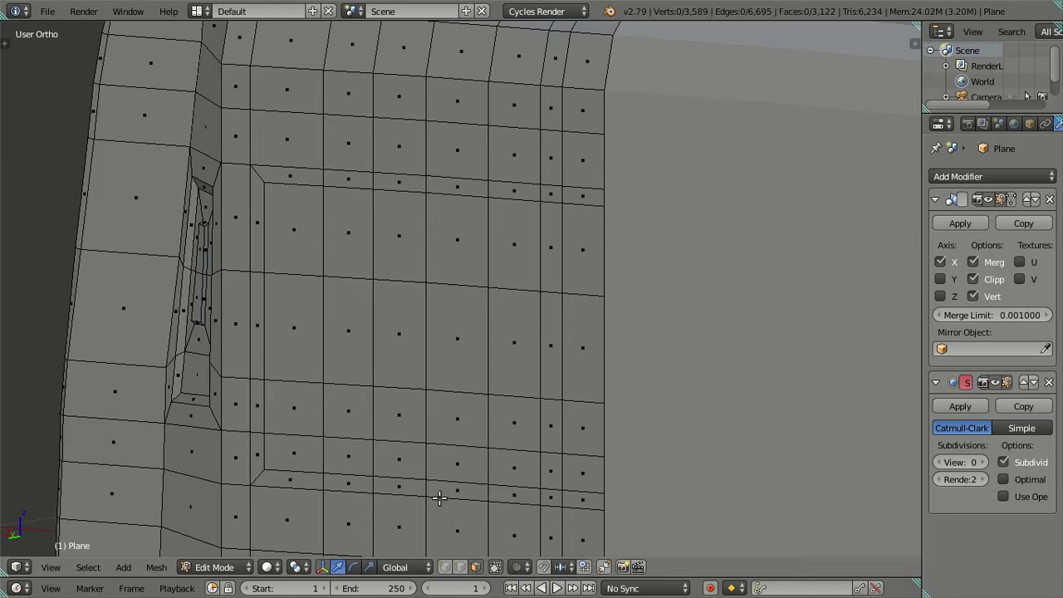
right_click(427, 488, "alt")
left_click(460, 568)
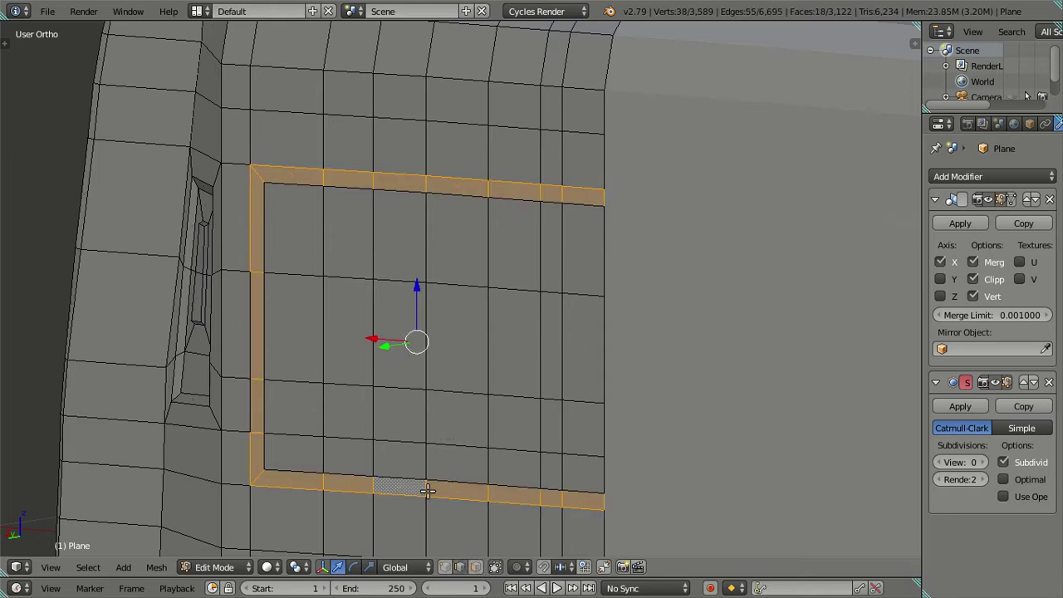
key("ctrl+alt+b")
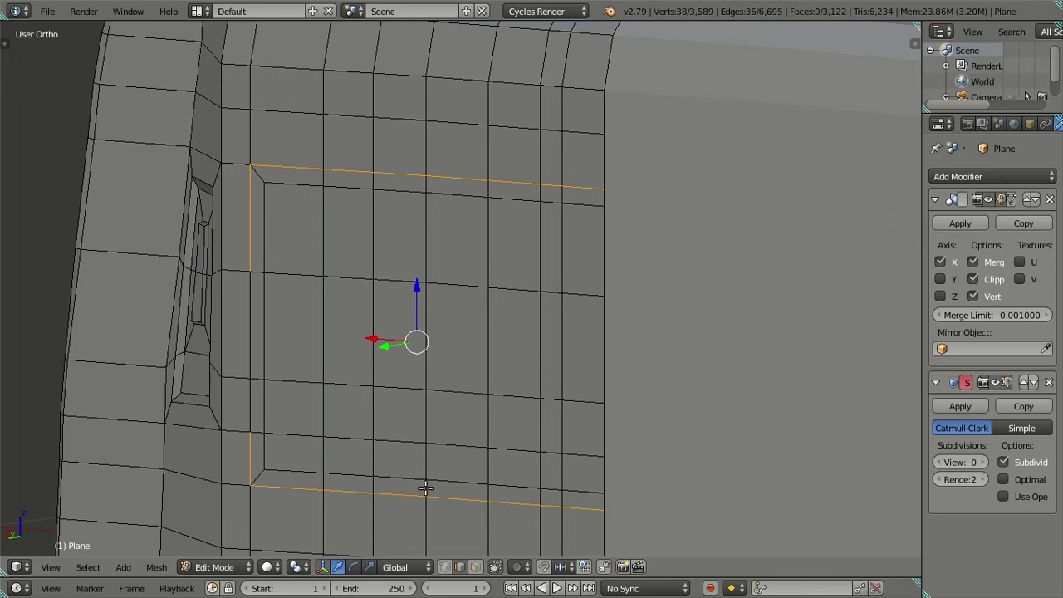
scroll(412, 465, "down", 2)
mouse_move(401, 443)
middle_mouse_down()
mouse_move(472, 451)
mouse_move(518, 391)
mouse_move(567, 394)
mouse_move(441, 357)
mouse_move(523, 453)
mouse_move(488, 410)
middle_mouse_up()
scroll(475, 440, "down", 2)
scroll(478, 433, "down", 2)
scroll(567, 394, "up", 3)
scroll(559, 382, "up", 2)
- In wireframe, extrude the boundary edges -0.0025 along Y
key("z")
scroll(487, 404, "down", 1)
left_click_drag(516, 375, 496, 363)
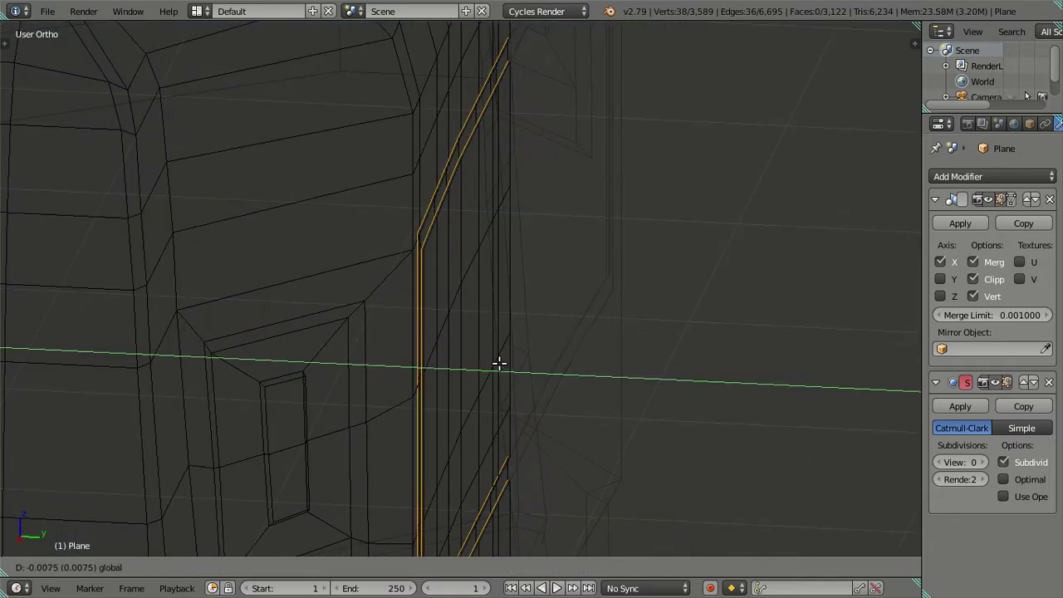
scroll(564, 381, "up", 2)
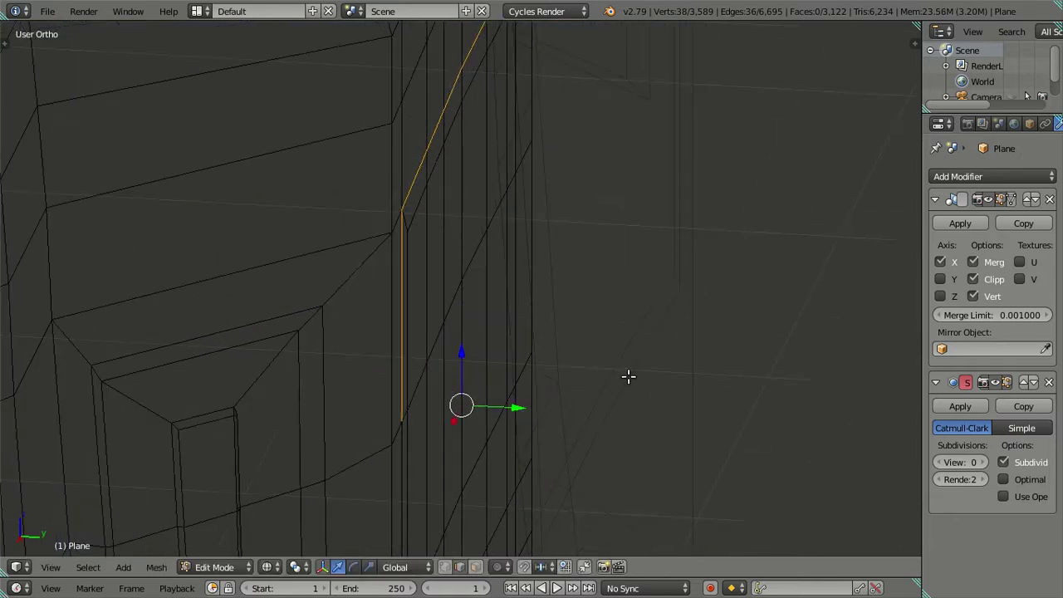
key("e")
key("y")
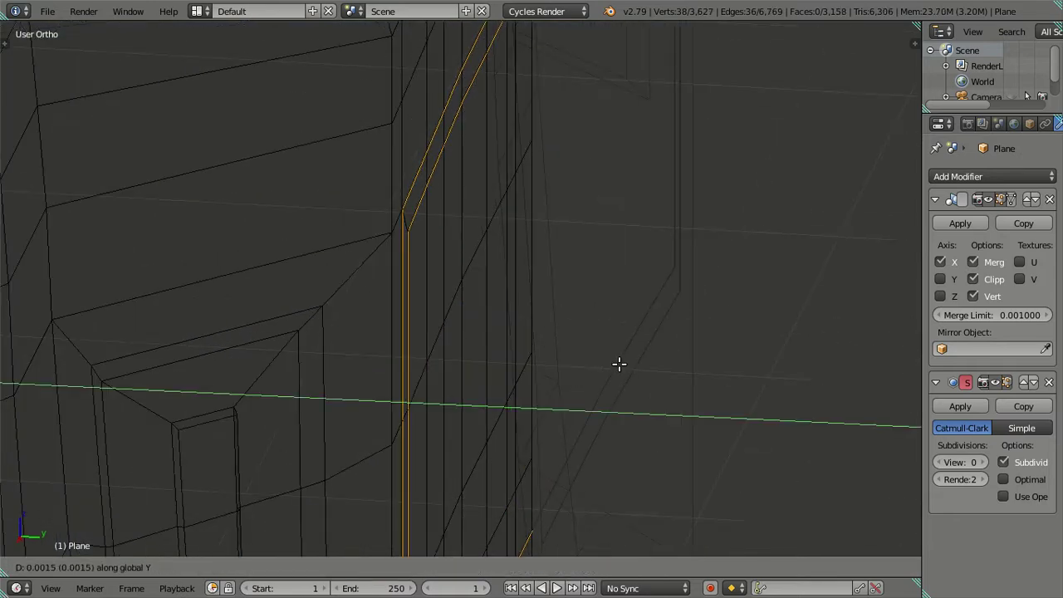
key("minus")
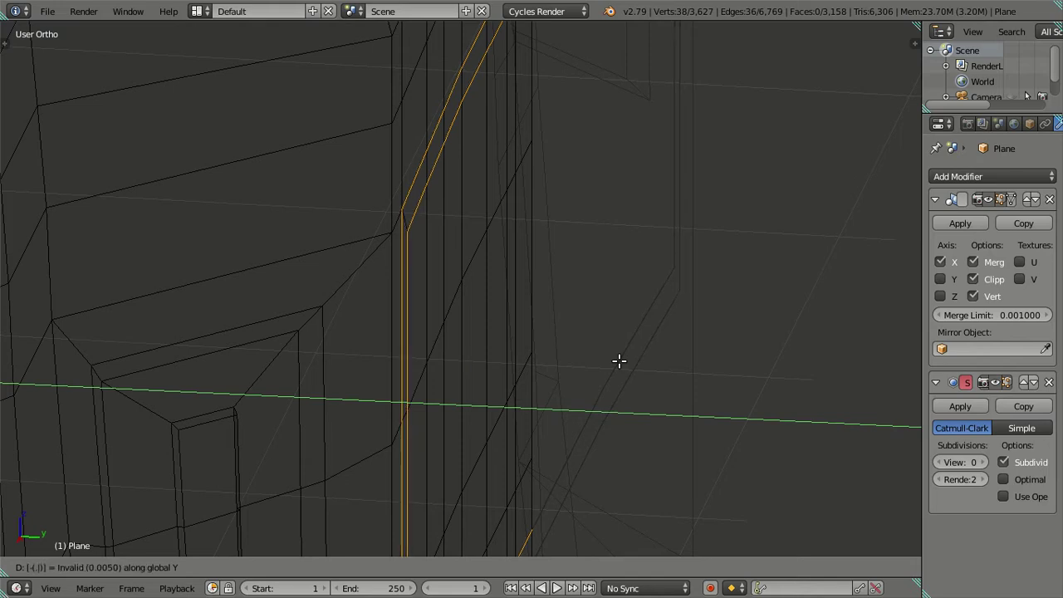
type(".00")
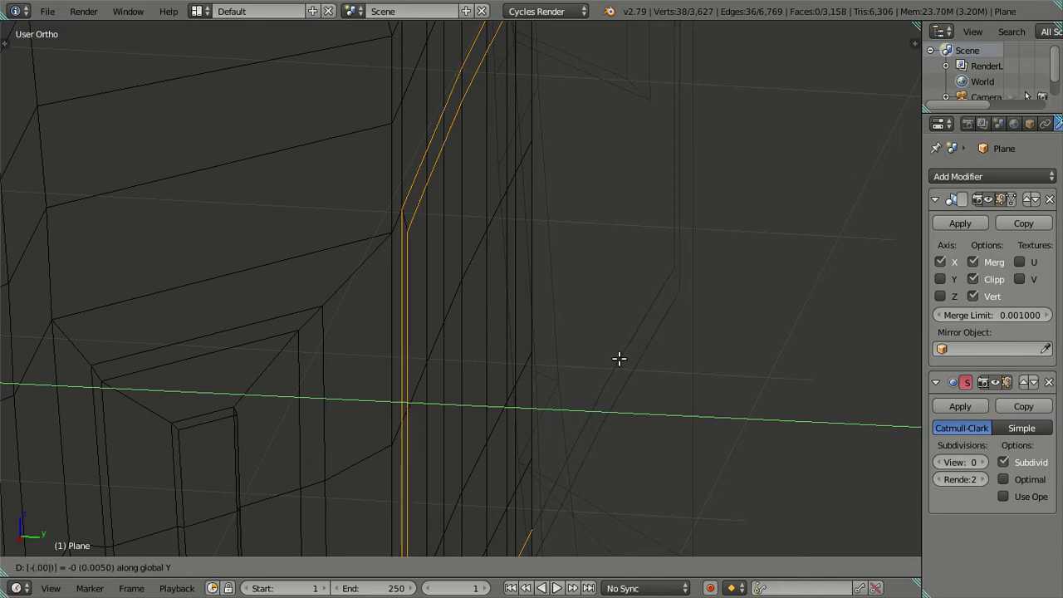
type("25")
key("Return")
- Frame the extruded edges and repeat the extrusion with ey-.0025
scroll(617, 351, "up", 4)
middle_click_drag(360, 208, 501, 421, "shift")
key("KP_Decimal")
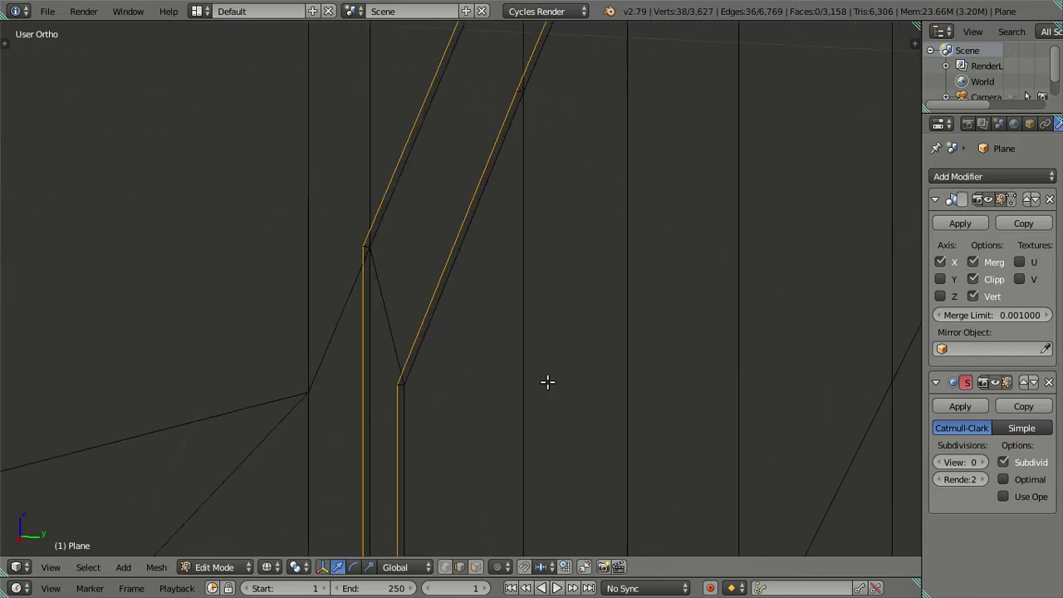
type("ey-.0025")
- Back in solid display, extrude the face ring beside the side recess by 0.03
key("z")
scroll(618, 335, "down", 3)
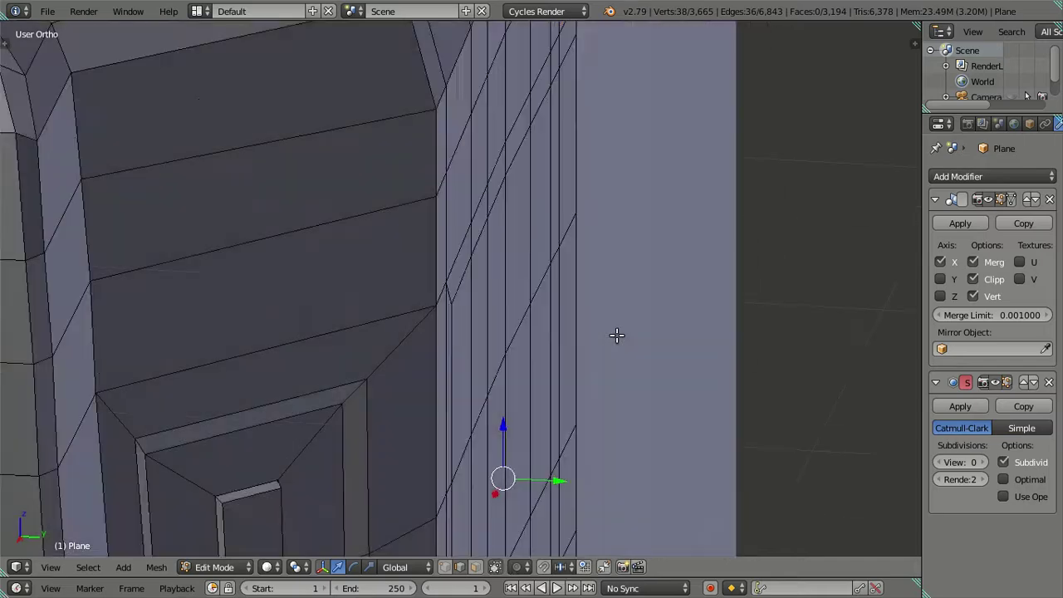
middle_click_drag(618, 335, 598, 444)
scroll(482, 411, "up", 3)
left_click(475, 567)
scroll(425, 494, "up", 1)
left_click(419, 519, "alt")
scroll(420, 520, "down", 3)
mouse_move(416, 499)
middle_mouse_down()
mouse_move(439, 415)
mouse_move(519, 396)
middle_mouse_up()
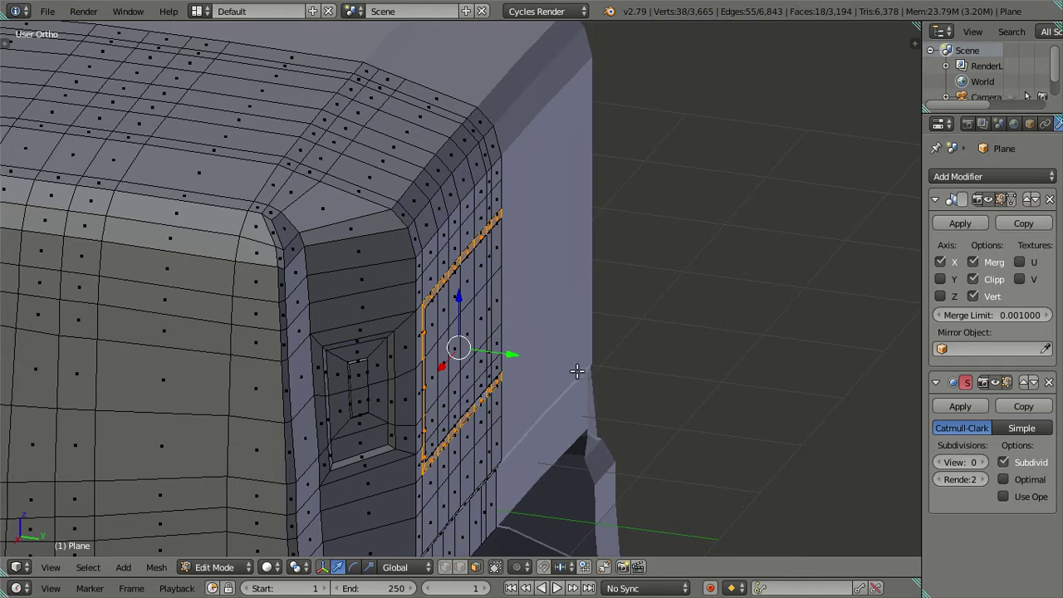
key("e")
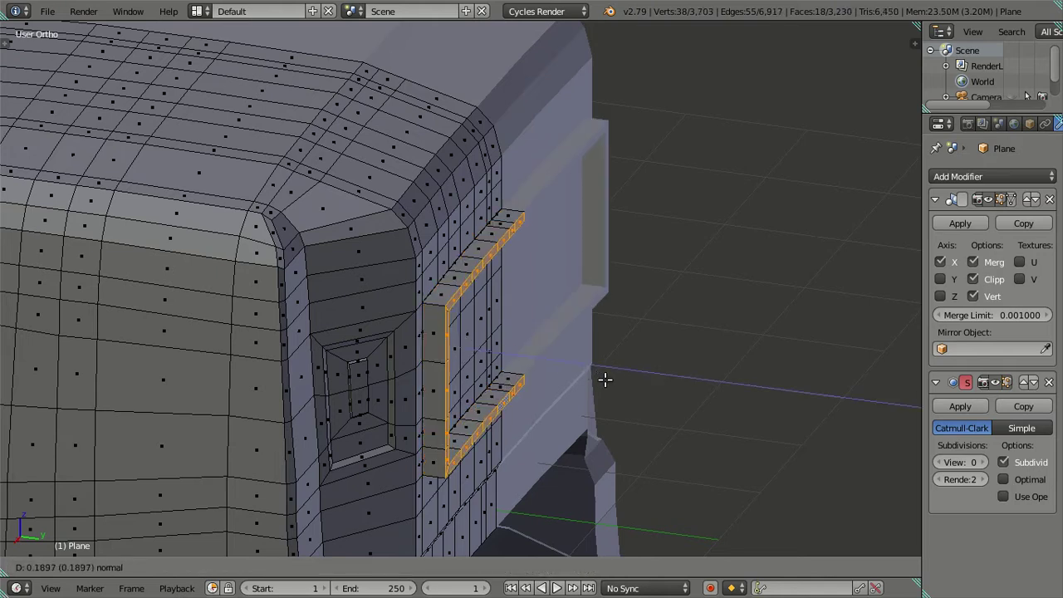
type("0.03")
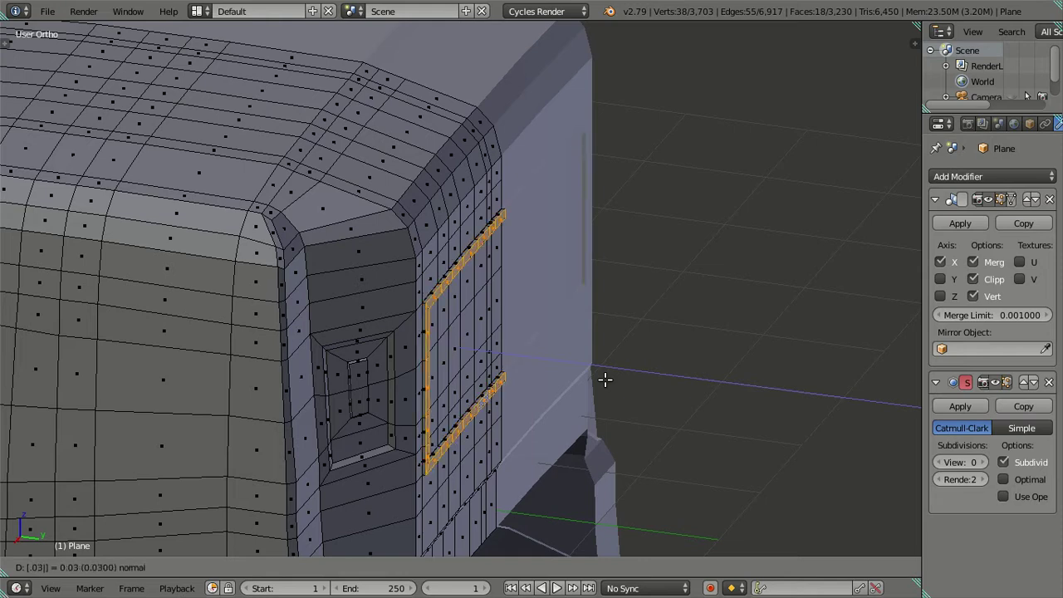
key("Return")
- Deselect all, set Subdivision View to 2, and inspect the smoothed cab in Object Mode
key("a")
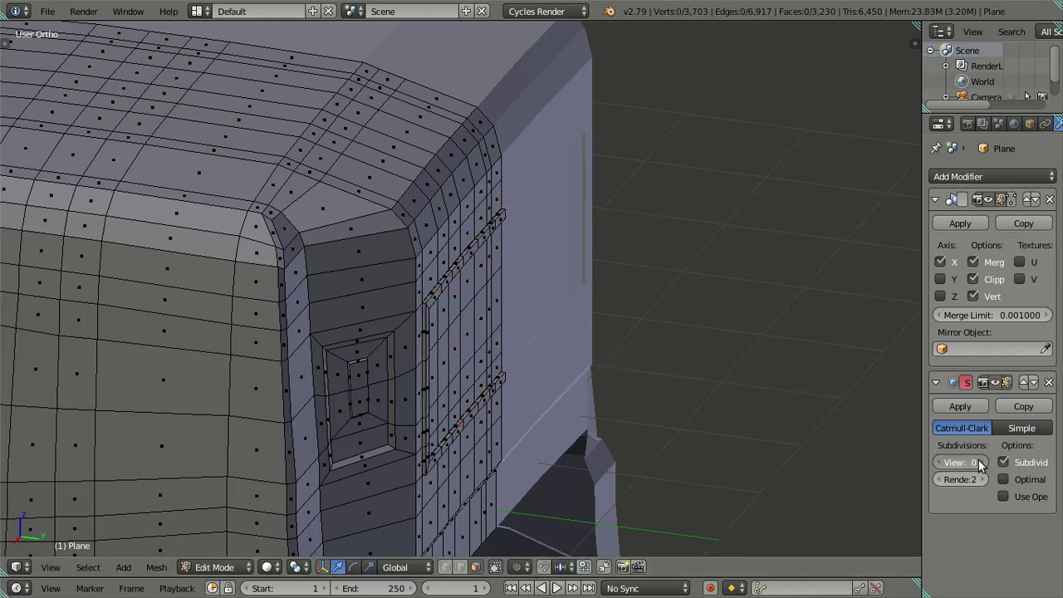
left_click(982, 463)
left_click(982, 462)
mouse_move(667, 408)
middle_mouse_down()
mouse_move(565, 339)
mouse_move(429, 306)
middle_mouse_up()
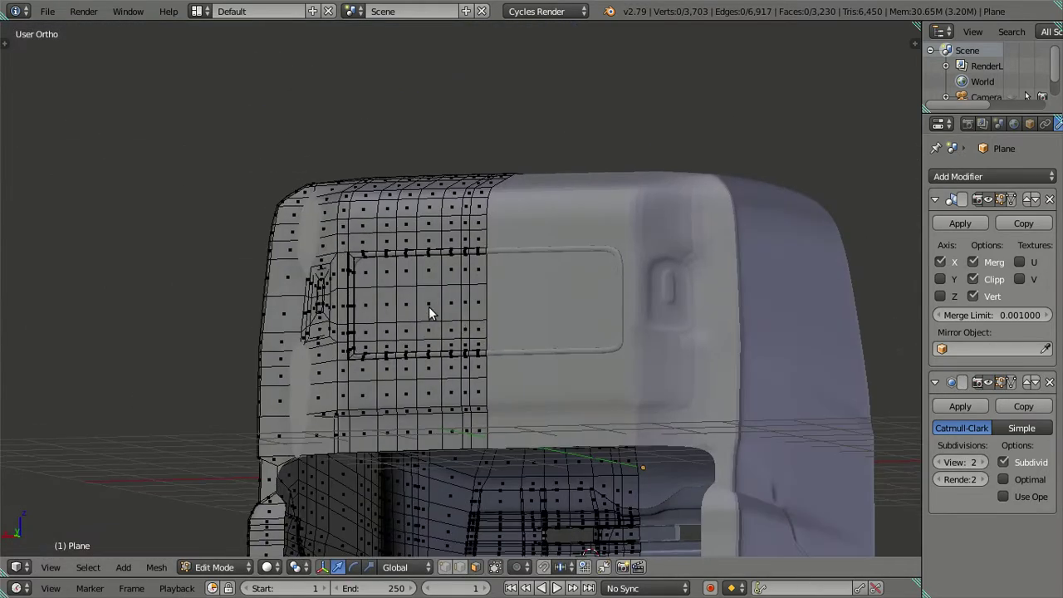
key("Tab")
mouse_move(358, 296)
middle_mouse_down()
mouse_move(427, 328)
mouse_move(577, 335)
mouse_move(622, 352)
mouse_move(524, 290)
mouse_move(587, 309)
mouse_move(631, 294)
mouse_move(557, 342)
middle_mouse_up()
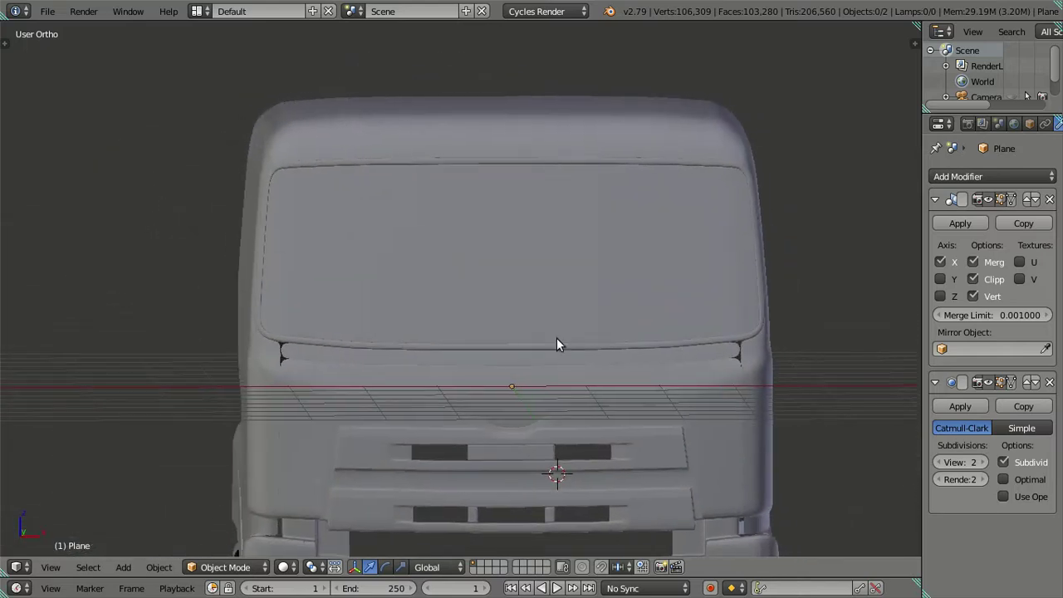
- Switch to Front Ortho, enter Edit Mode with edge select, and zoom onto the windshield corner
scroll(565, 369, "up", 4)
key("KP_1")
key("Tab")
key("Tab")
scroll(627, 422, "up", 2)
middle_click_drag(626, 422, 533, 332, "shift")
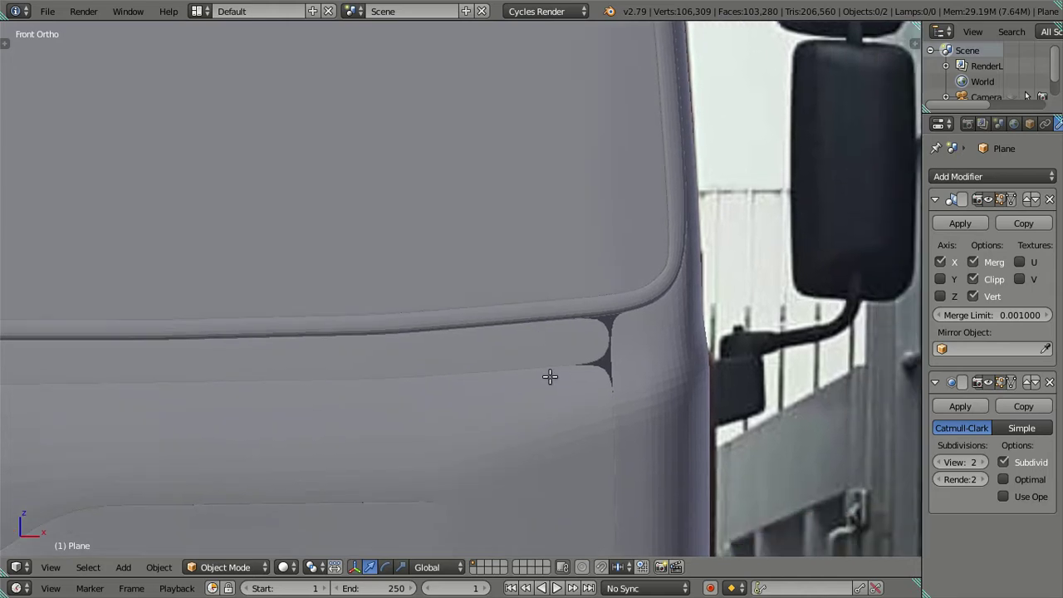
key("Tab")
key("ctrl+Tab")
left_click(527, 378)
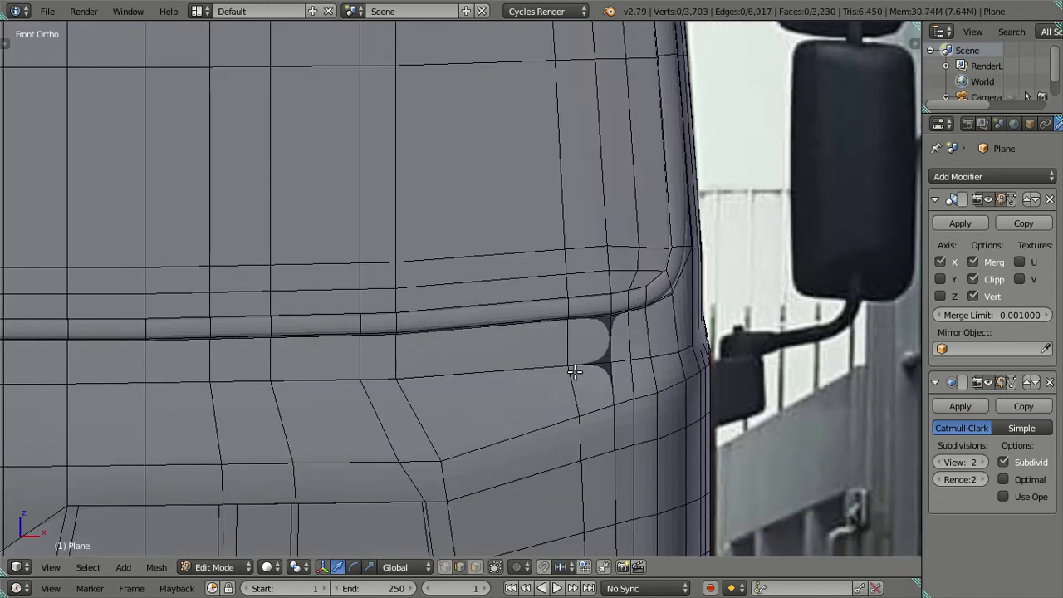
scroll(618, 363, "up", 2)
middle_click_drag(618, 364, 465, 332, "shift")
scroll(545, 403, "up", 1)
scroll(545, 403, "up", 1)
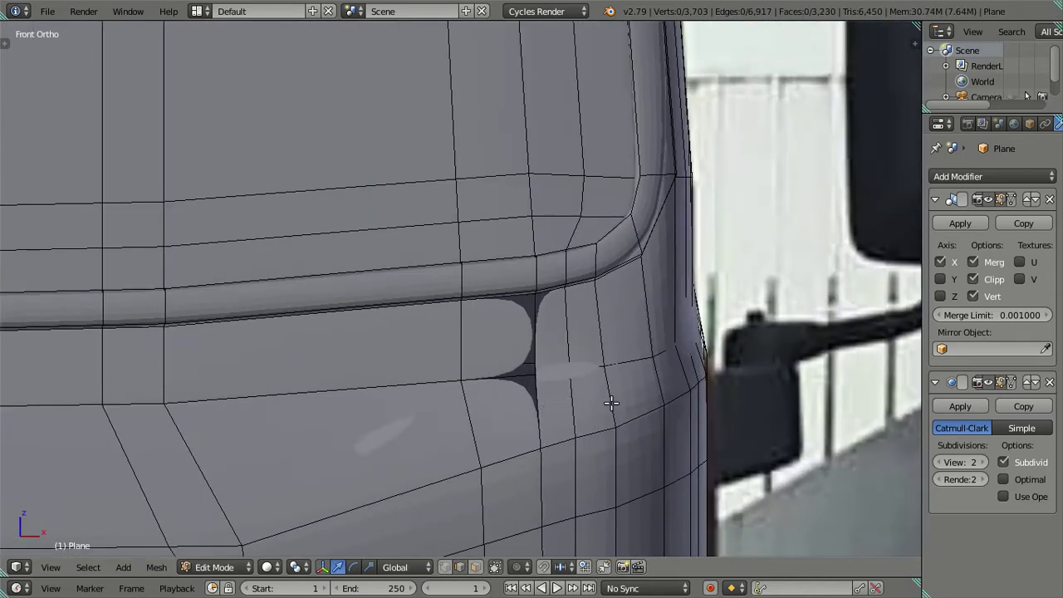
scroll(629, 408, "up", 1)
scroll(629, 408, "up", 1)
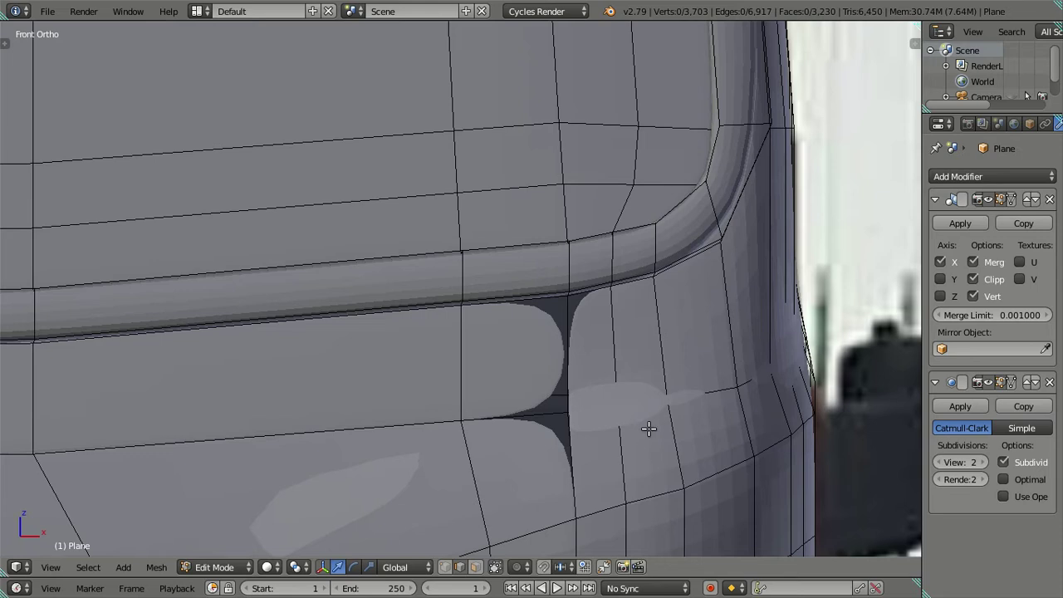
- Add a centred five-cut loop cut across the lower panel, then dissolve those edges
key("ctrl+r")
scroll(672, 426, "up", 3)
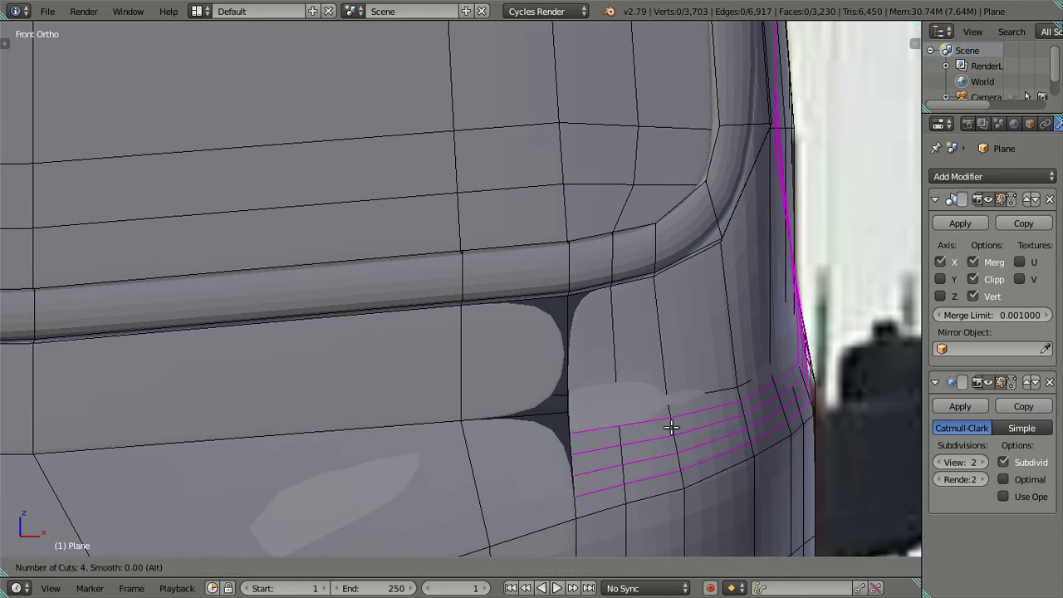
scroll(669, 435, "up", 1)
left_click(669, 427)
right_click(669, 425)
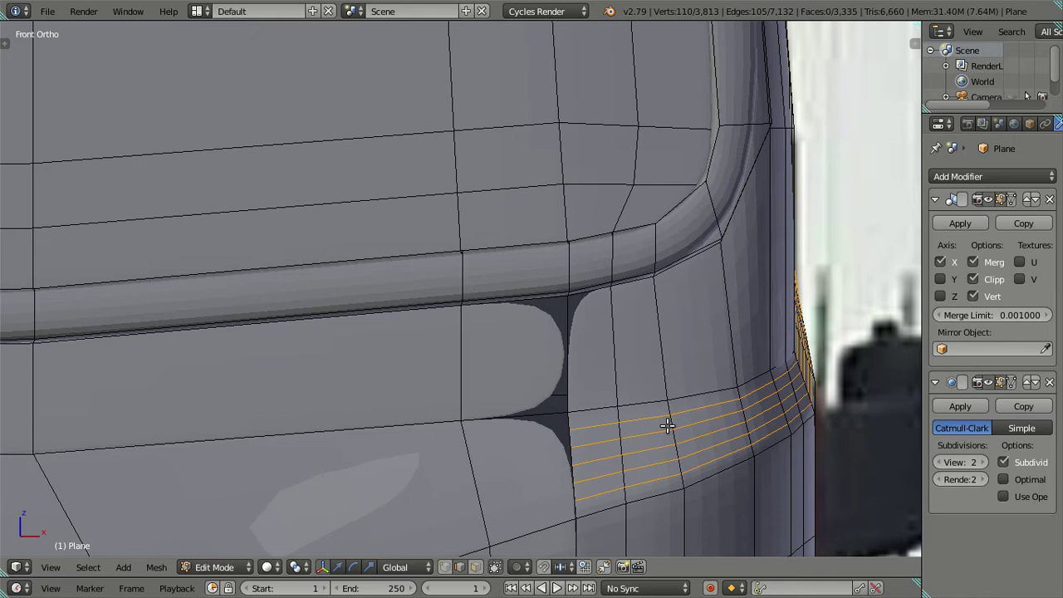
key("x")
left_click(696, 479)
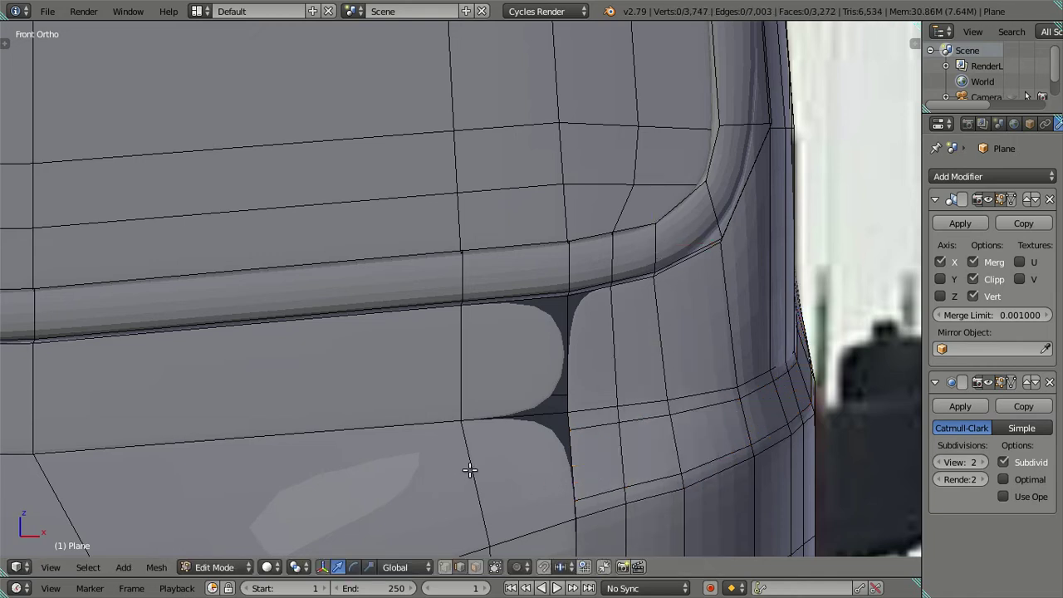
- Add another five-cut loop cut slightly off-centre and dissolve it again
key("ctrl+r")
left_click(472, 471)
left_click(445, 447)
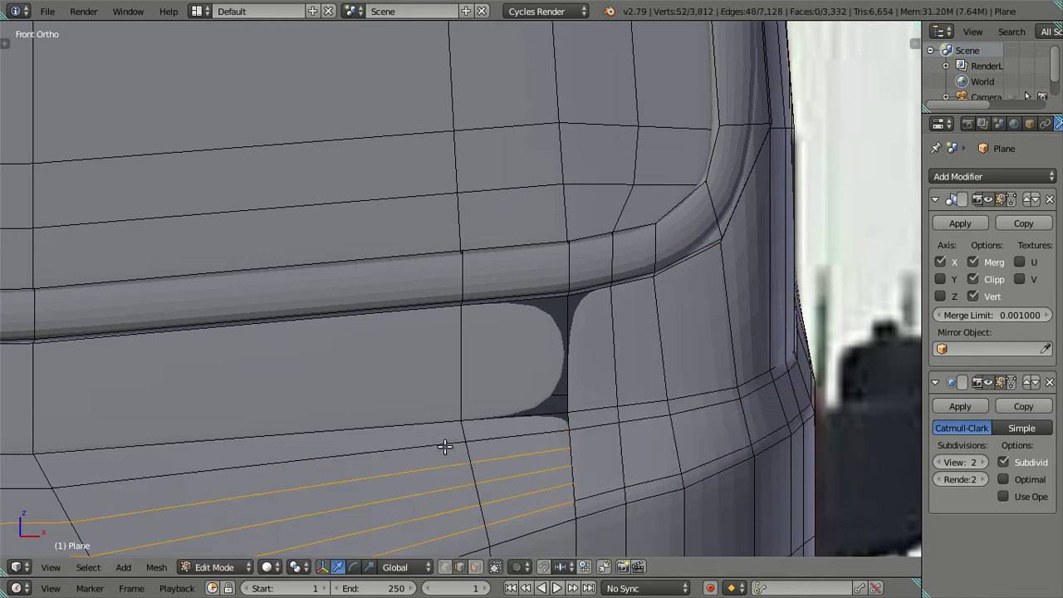
key("x")
left_click(641, 502)
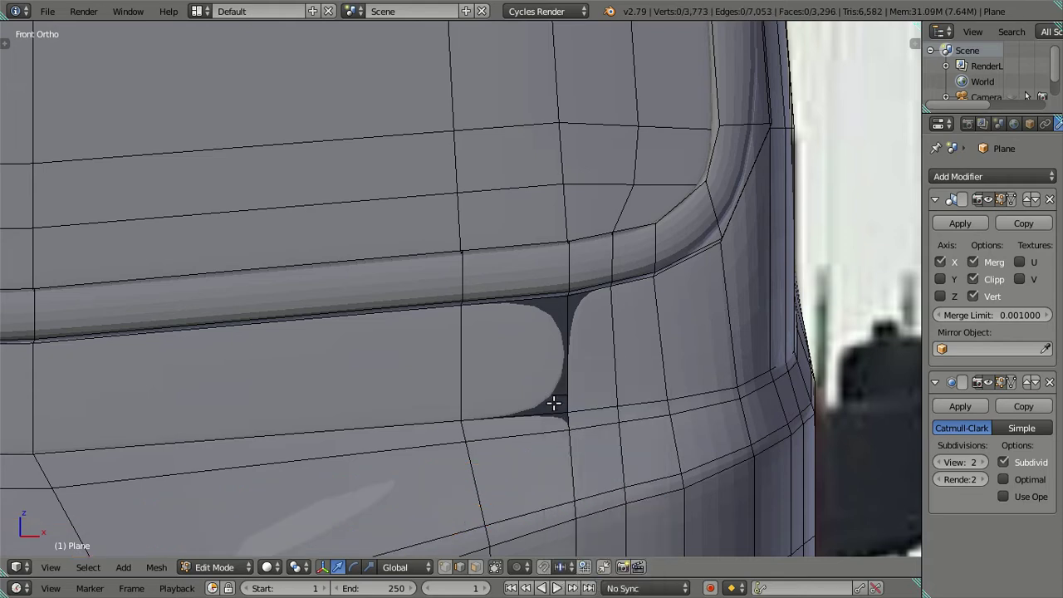
key("ctrl+r")
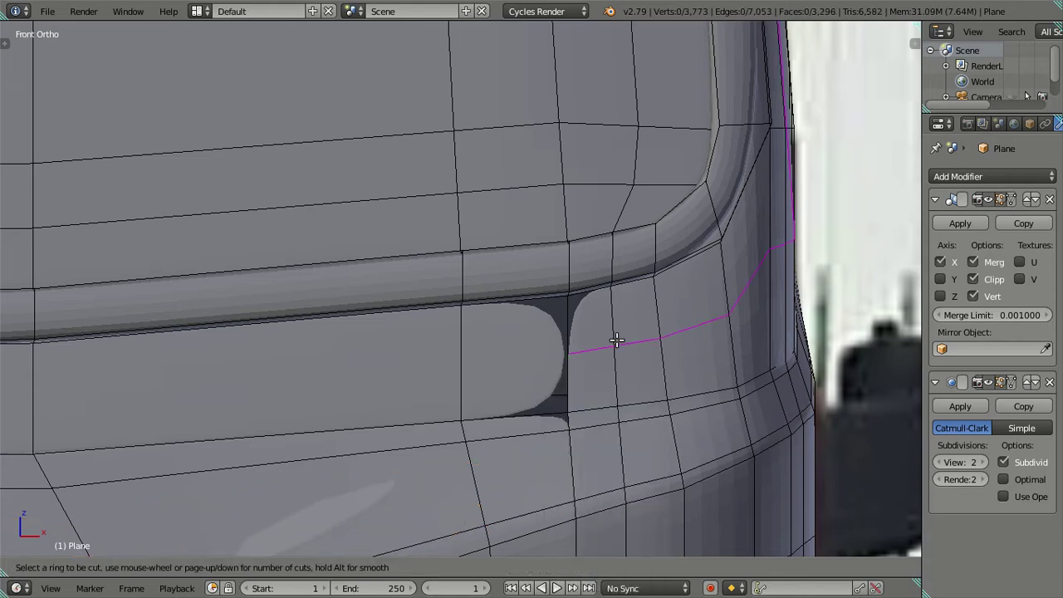
- Add five centred loop cuts below the windshield band and dissolve them into extra vertices
key("Escape")
key("ctrl+r")
scroll(447, 349, "up", 1)
scroll(447, 348, "up", 3)
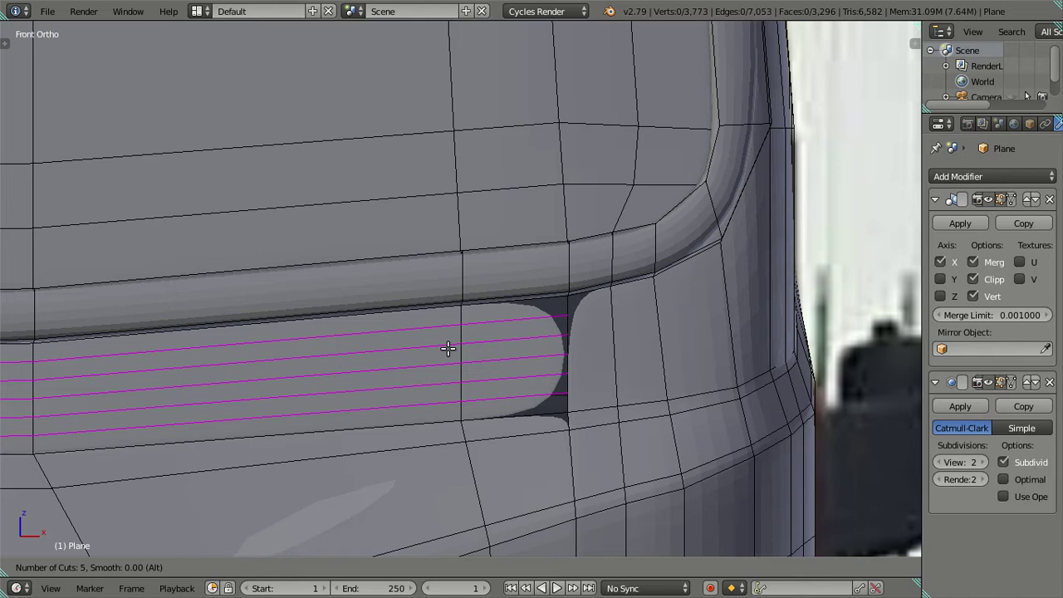
left_click(448, 349)
right_click(448, 349)
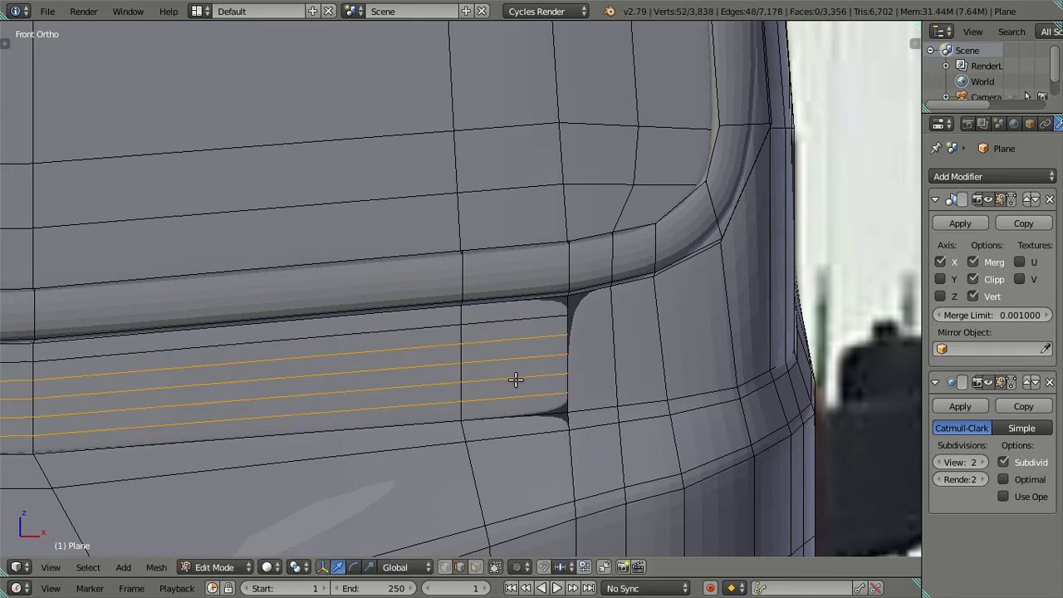
key("x")
key("Return")
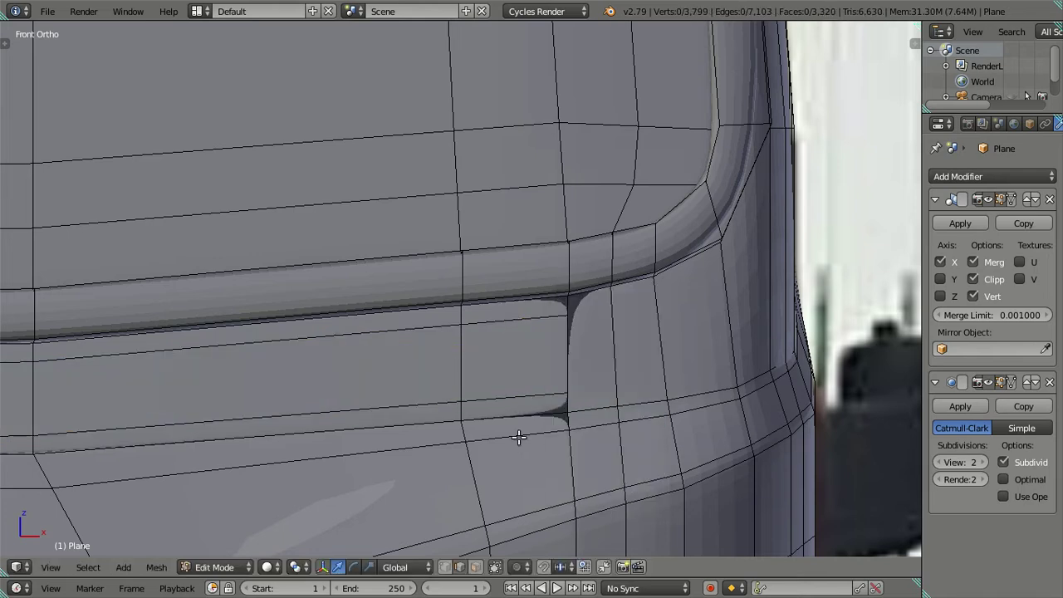
- Add five vertical loop cuts, exclude the rightmost loop, and dissolve the rest
key("ctrl+r")
scroll(518, 438, "up", 3)
scroll(519, 437, "up", 1)
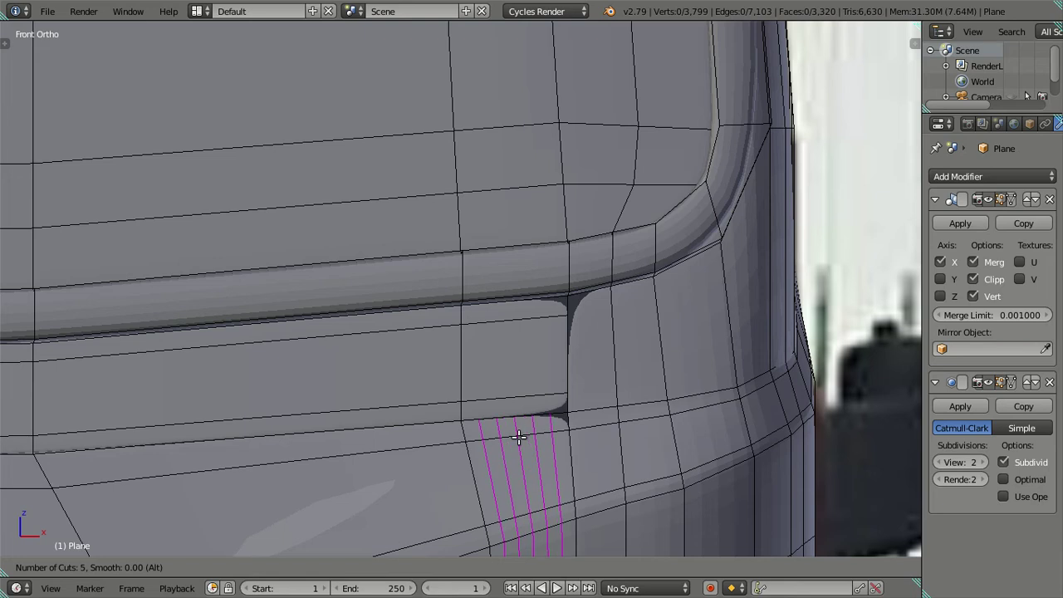
left_click(519, 437)
right_click(518, 437)
right_click(554, 453, "alt+shift")
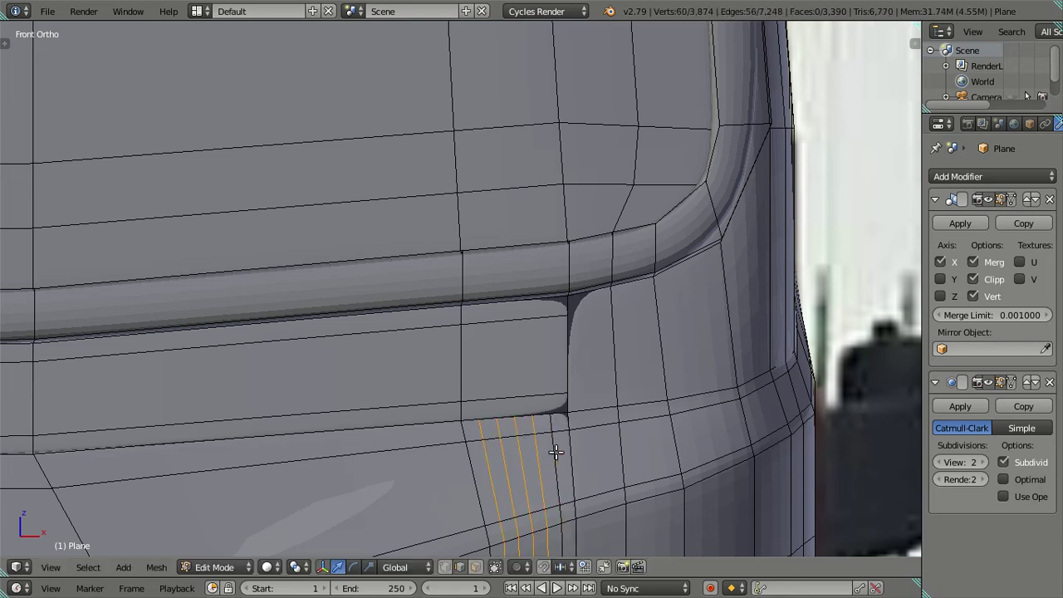
key("x")
key("Return")
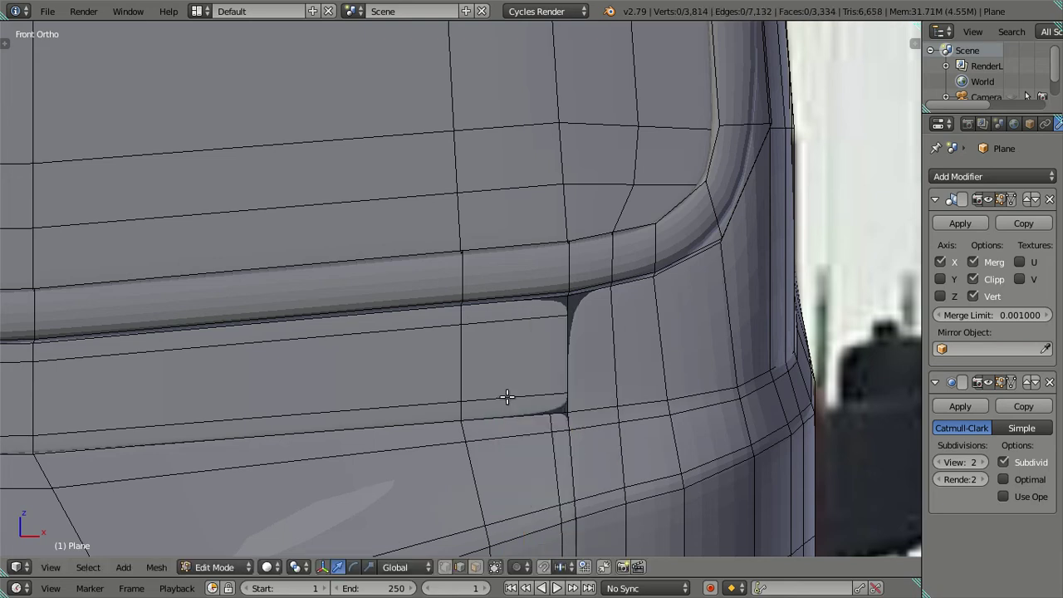
- Add another five-cut loop and dissolve its edges, keeping the new vertices
key("ctrl+r")
key("5")
key("Return")
right_click(507, 398)
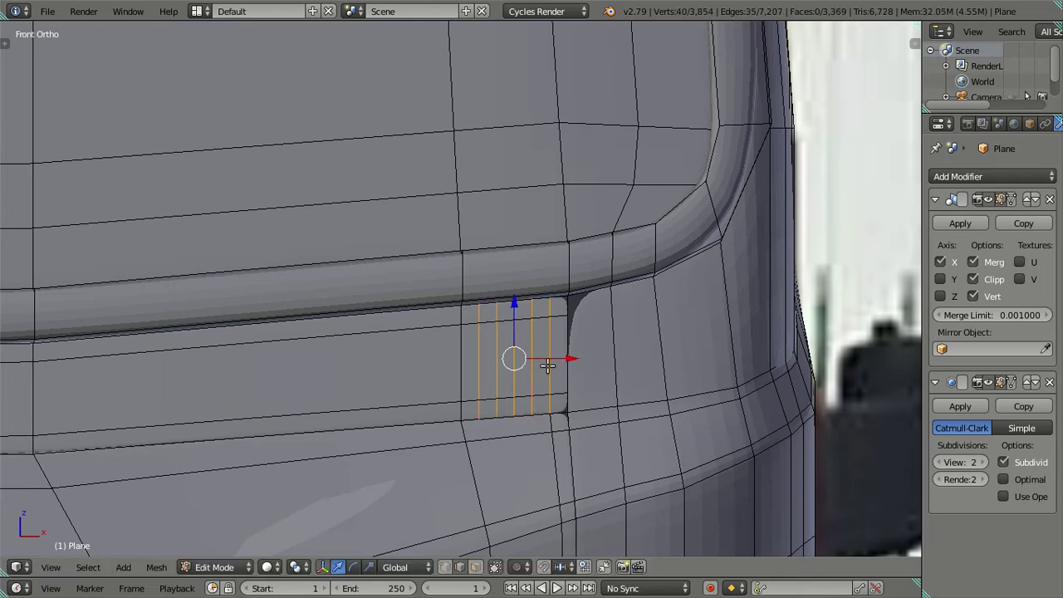
key("x")
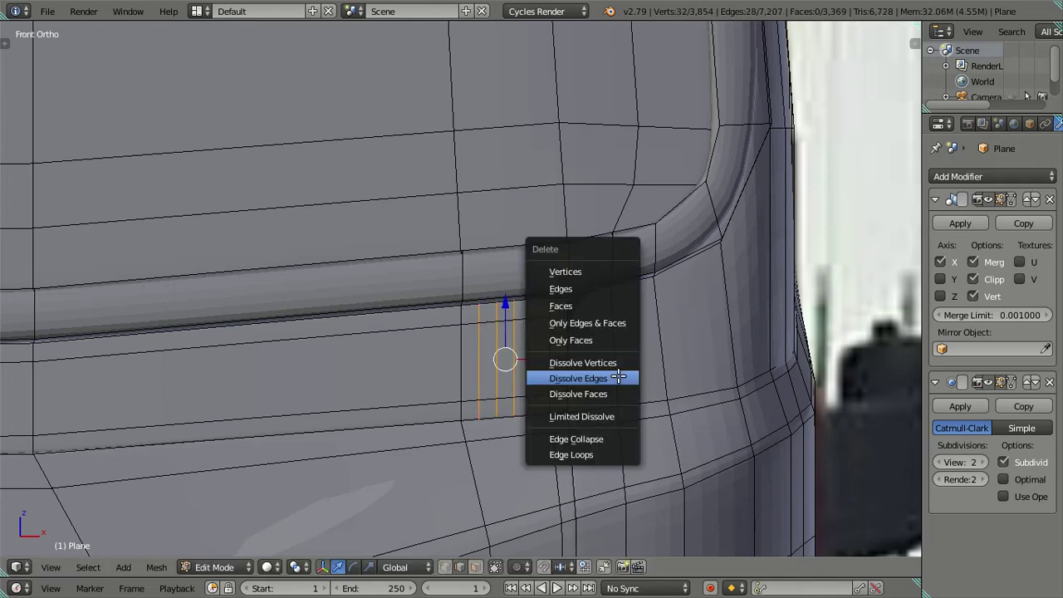
left_click(619, 378)
mouse_move(577, 388)
middle_mouse_down()
mouse_move(565, 387)
mouse_move(502, 304)
middle_mouse_up()
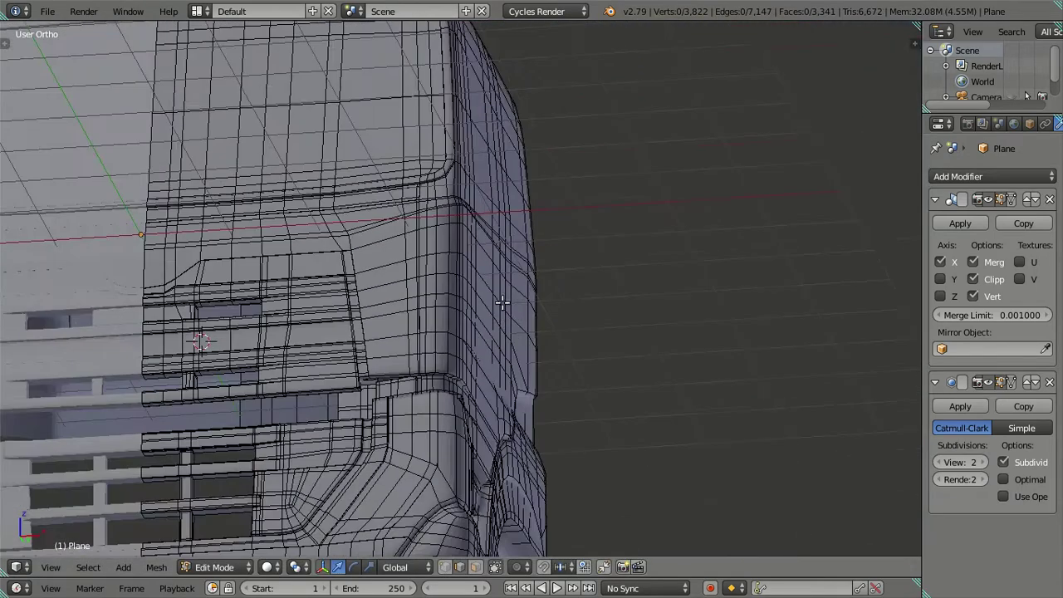
- Preview the smoothed mesh around the windshield corner, then resume editing
key("Tab")
scroll(472, 313, "up", 3)
scroll(488, 406, "up", 2)
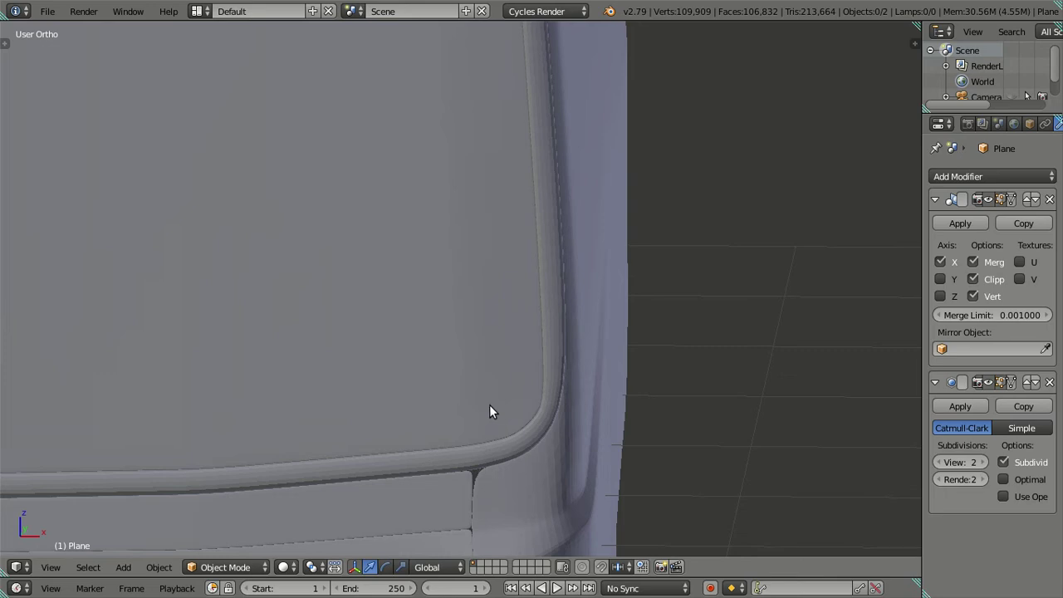
key("Tab")
scroll(503, 404, "up", 1)
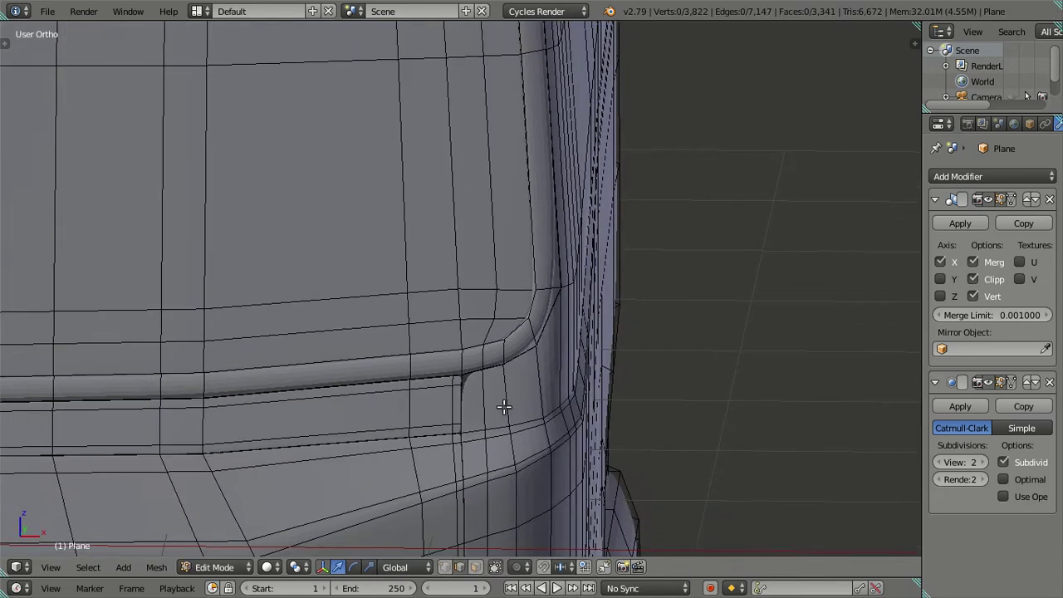
scroll(491, 416, "up", 1)
scroll(487, 404, "up", 1)
scroll(485, 432, "down", 2, "shift")
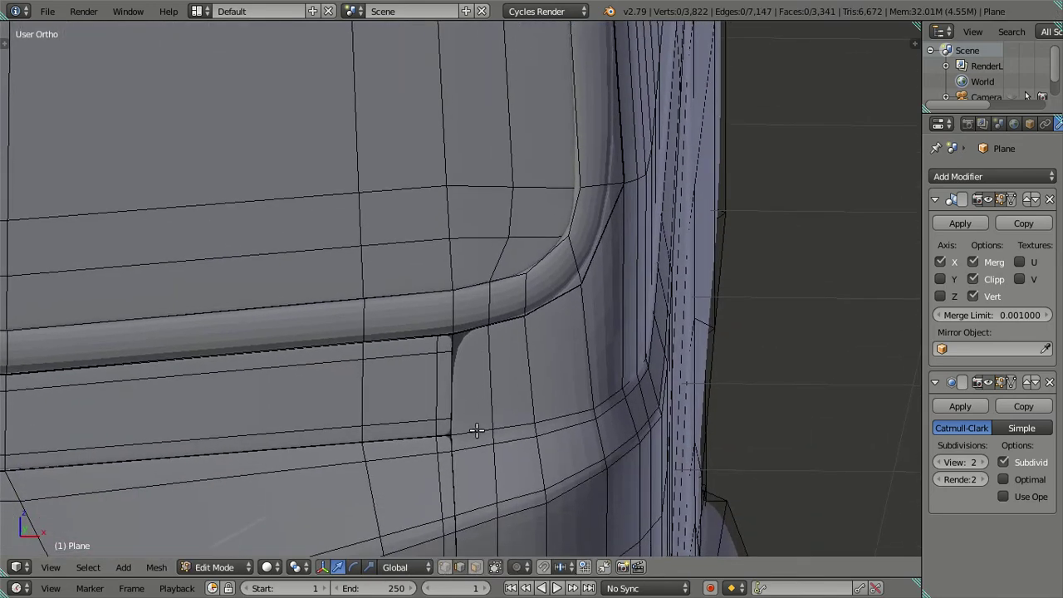
- Add a single centred edge loop beside the door seam
key("ctrl+r")
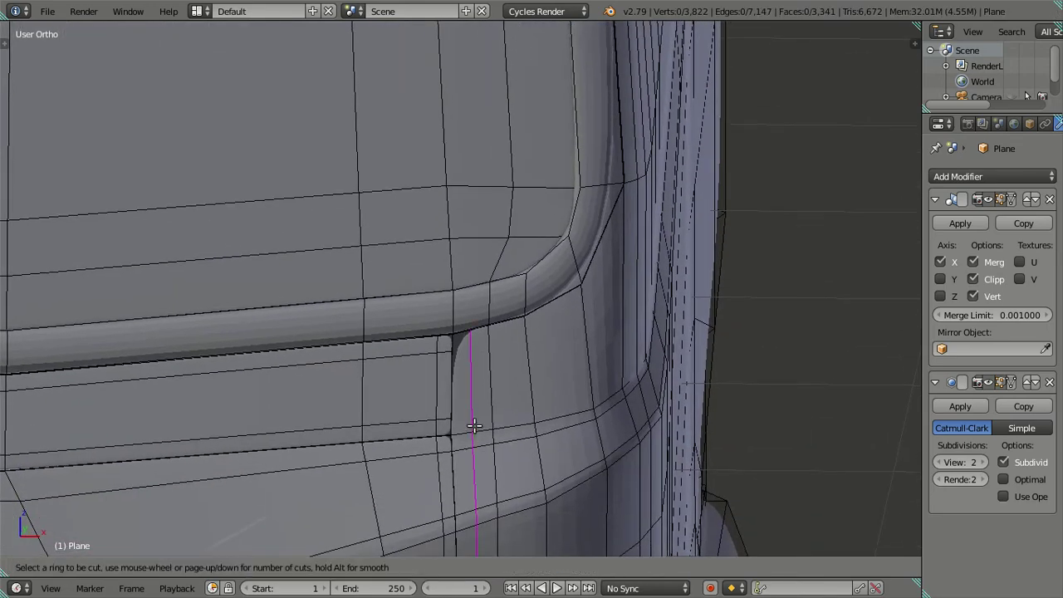
left_click(474, 426)
left_click(488, 364)
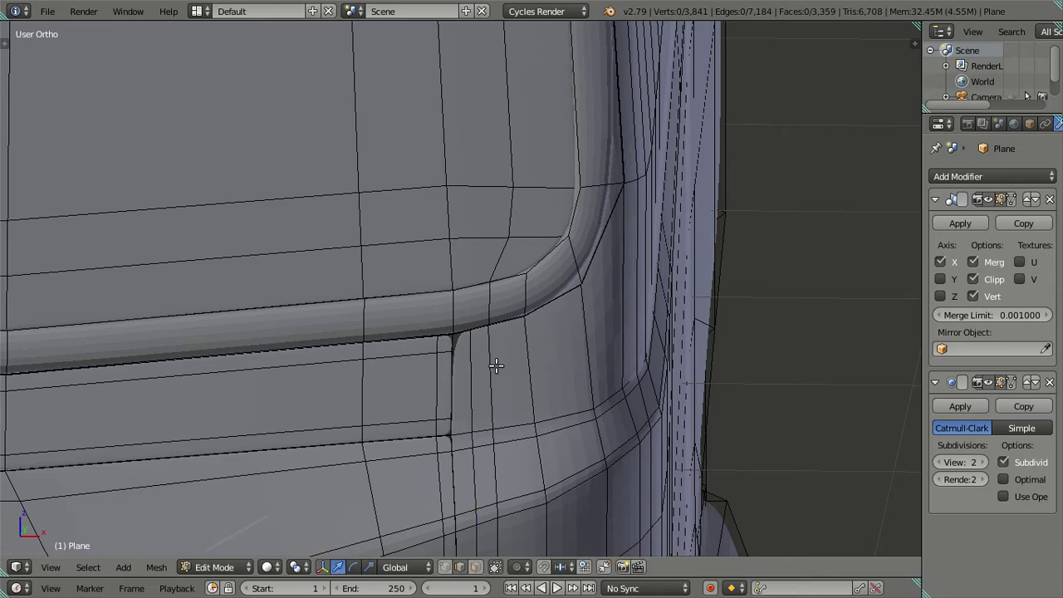
- Add five loops across the corner panel, dissolve their edges, and check the smoothed result
key("ctrl+r")
key("5")
key("Return")
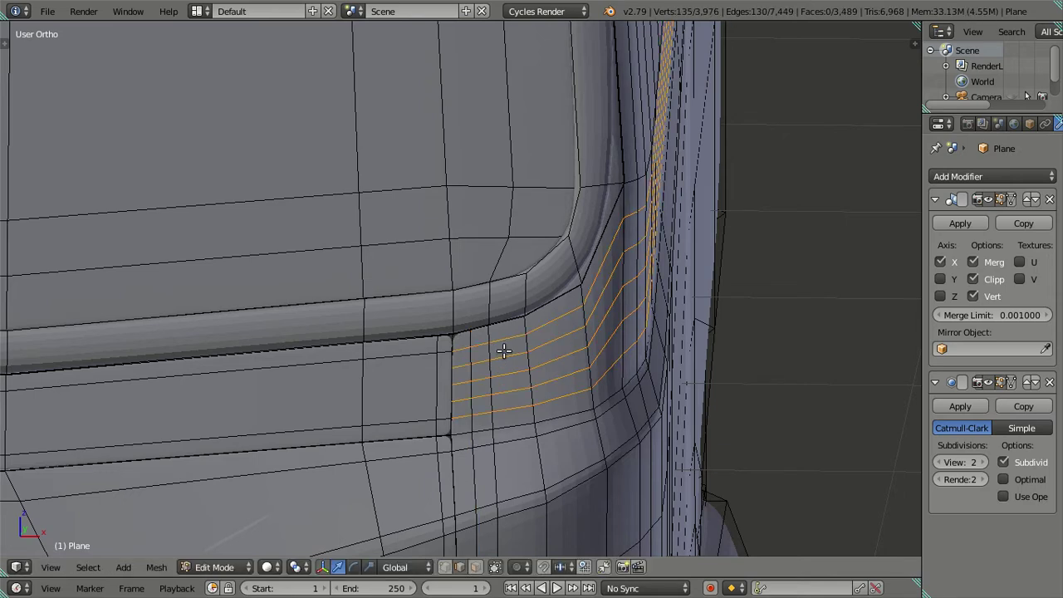
key("x")
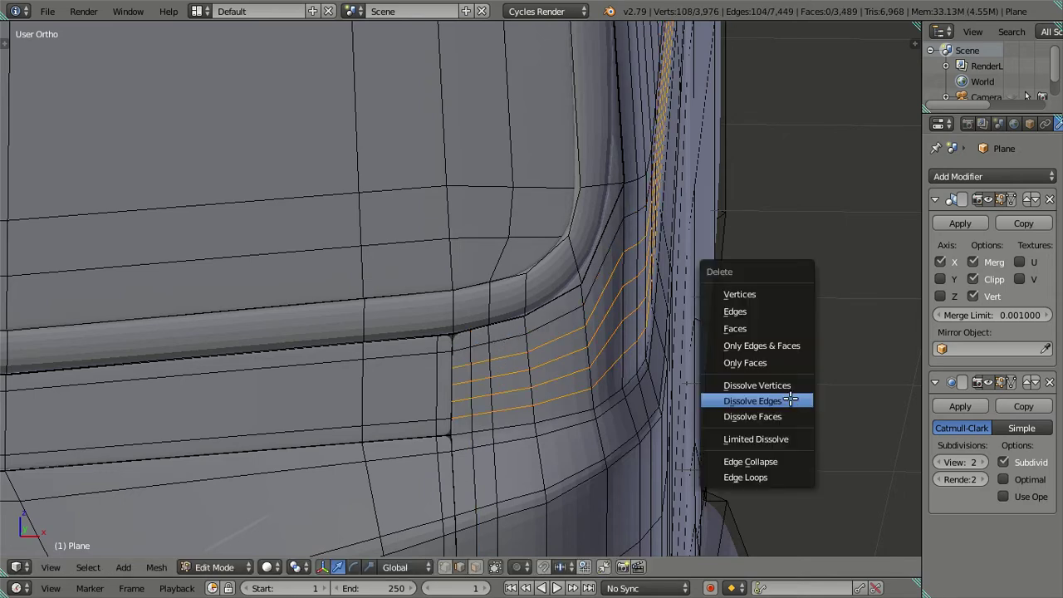
left_click(790, 401)
mouse_move(790, 400)
middle_mouse_down()
mouse_move(662, 404)
mouse_move(646, 257)
mouse_move(634, 368)
mouse_move(611, 354)
mouse_move(434, 341)
mouse_move(437, 332)
mouse_move(379, 355)
mouse_move(308, 346)
mouse_move(318, 324)
mouse_move(354, 331)
middle_mouse_up()
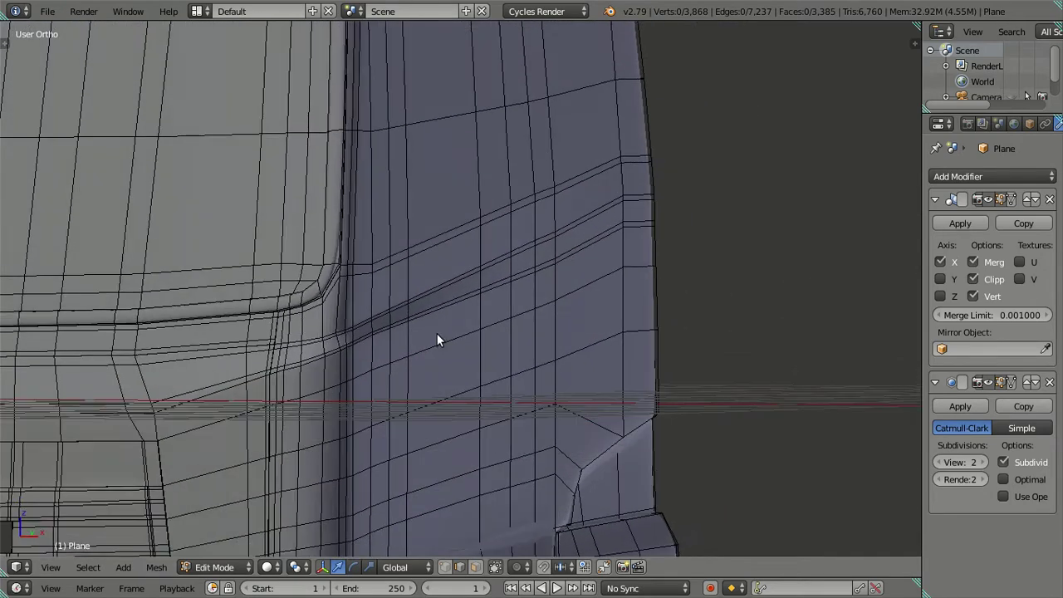
key("Tab")
scroll(410, 345, "down", 2)
key("Tab")
- In textured side view, add several loop cuts across the diagonal groove, drop the top one, and dissolve their edges
key("KP_3")
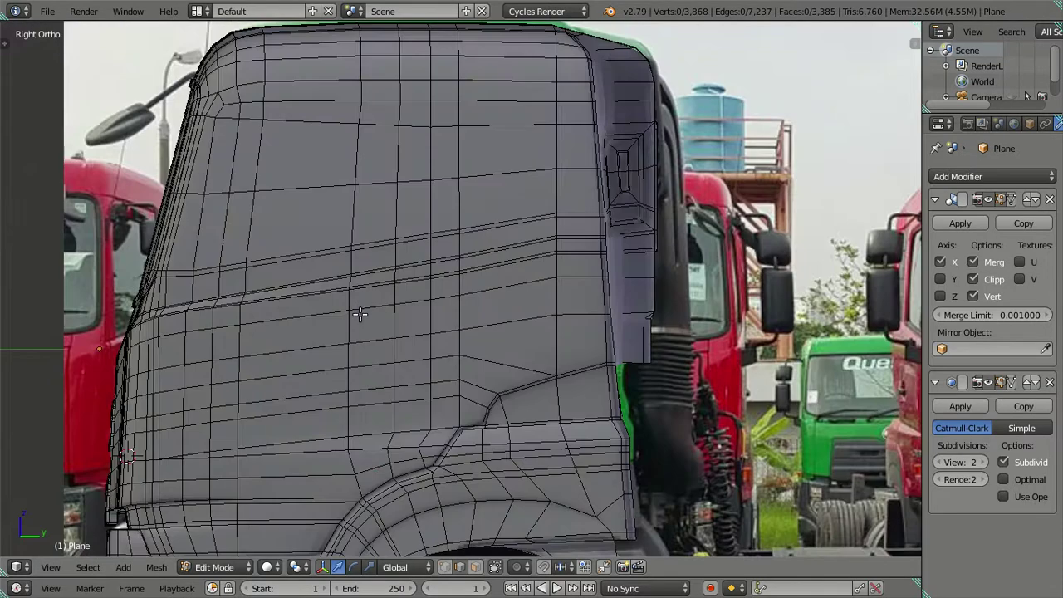
key("alt+z")
key("alt+z")
mouse_move(352, 268)
middle_mouse_down()
mouse_move(379, 290)
mouse_move(482, 291)
middle_mouse_up()
scroll(441, 334, "up", 3)
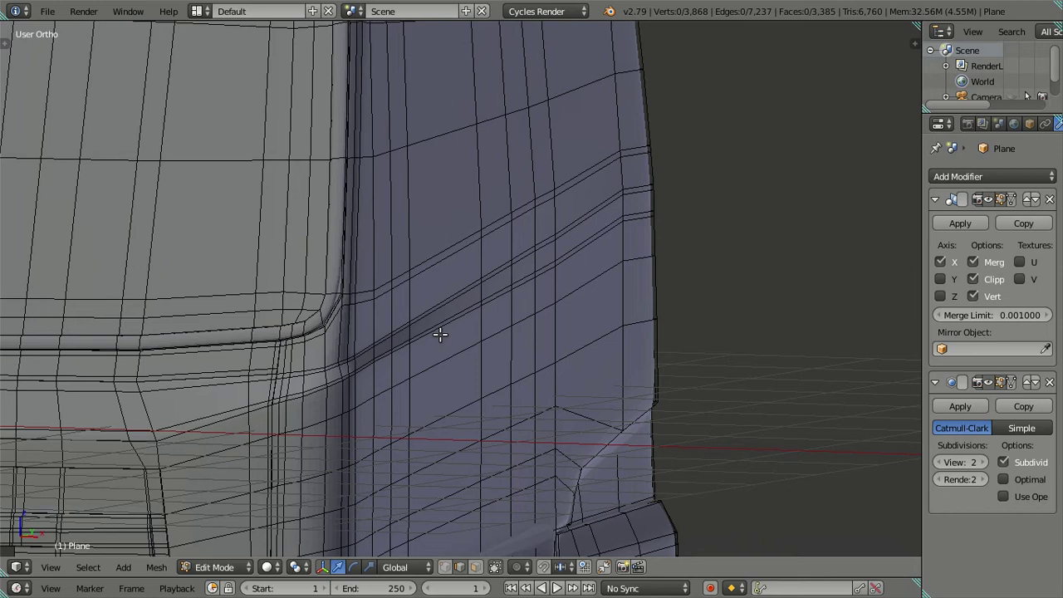
left_click(453, 285, "alt")
key("ctrl+b")
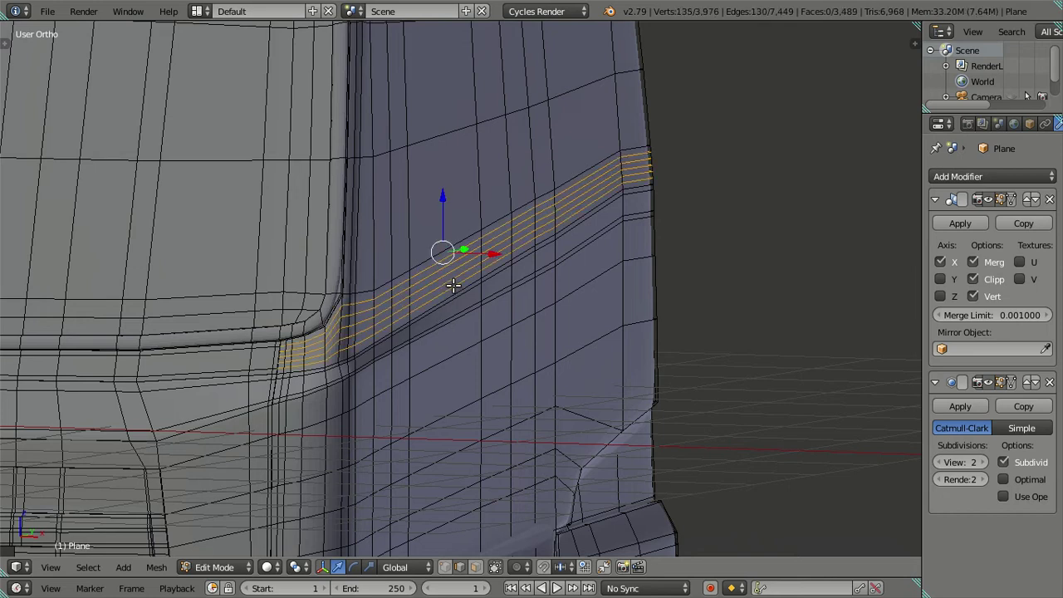
key("KP_Decimal")
left_click(420, 247, "alt+shift")
middle_click_drag(413, 345, 426, 360)
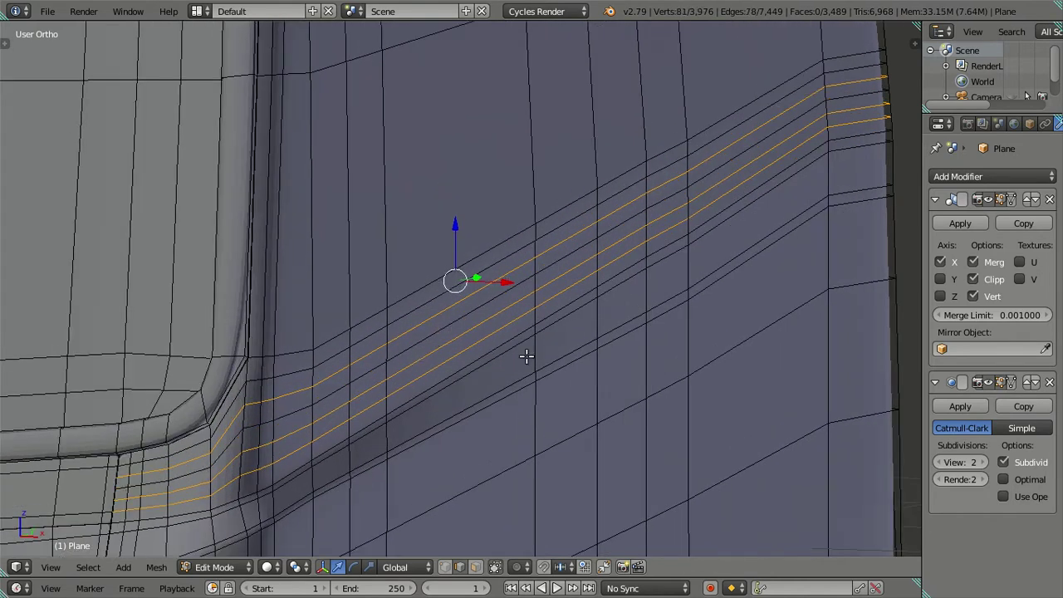
key("x")
left_click(570, 361)
scroll(571, 359, "down", 3)
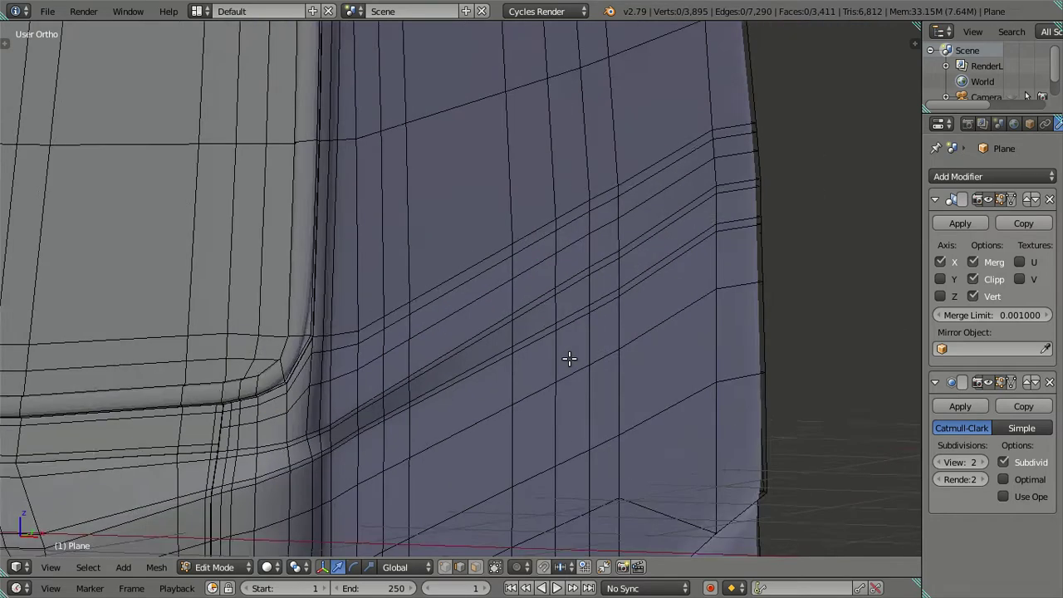
- Preview the smoothed side panel and inspect the groove and windshield corner
key("Tab")
mouse_move(533, 343)
middle_mouse_down()
mouse_move(505, 334)
mouse_move(535, 349)
mouse_move(515, 334)
middle_mouse_up()
key("Tab")
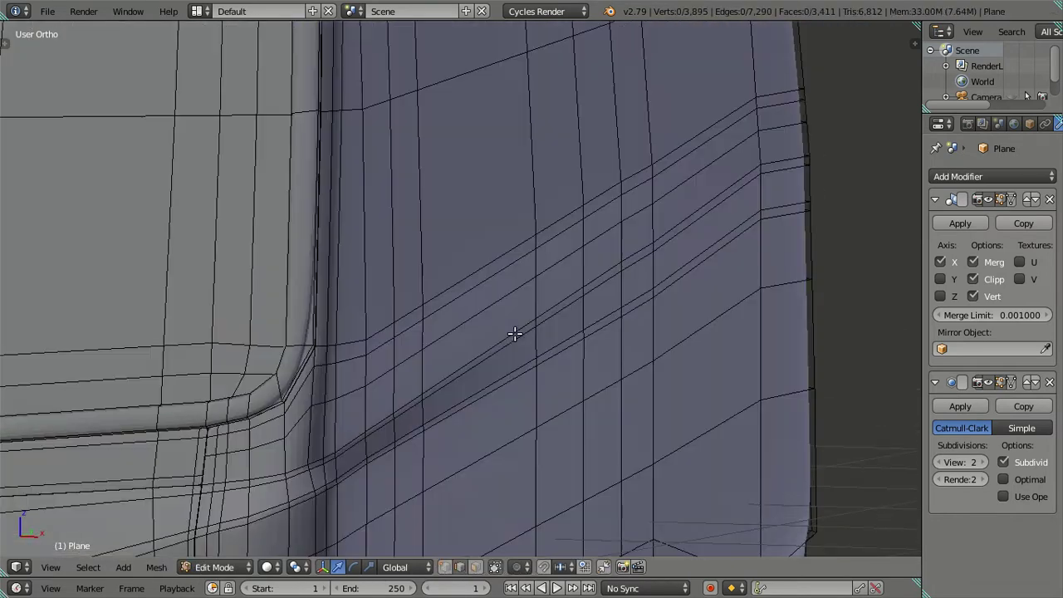
mouse_move(309, 417)
middle_mouse_down()
mouse_move(396, 408)
mouse_move(391, 424)
mouse_move(446, 373)
mouse_move(416, 417)
middle_mouse_up()
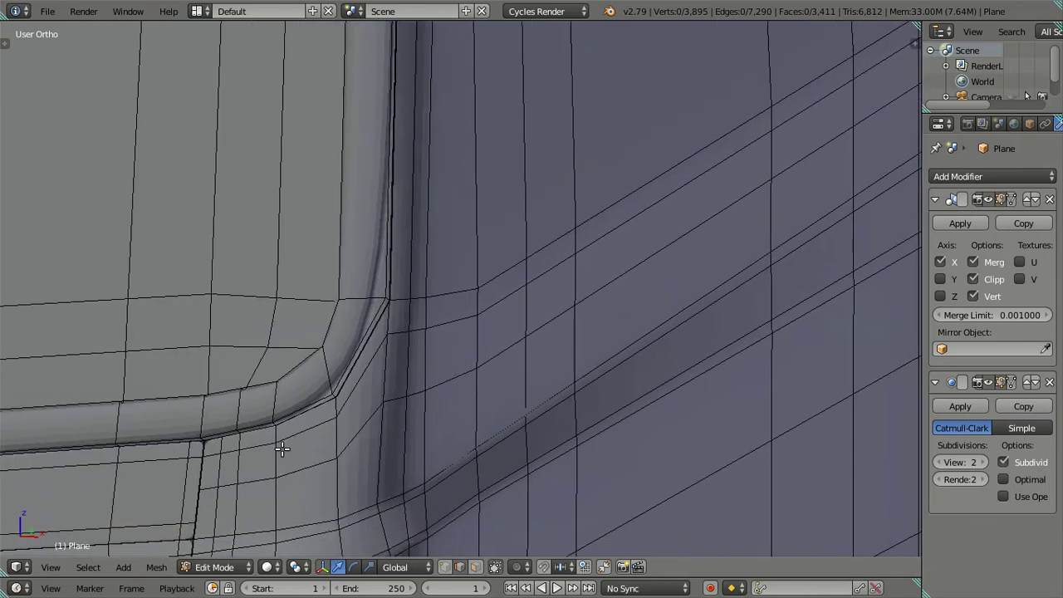
middle_click_drag(354, 425, 401, 424)
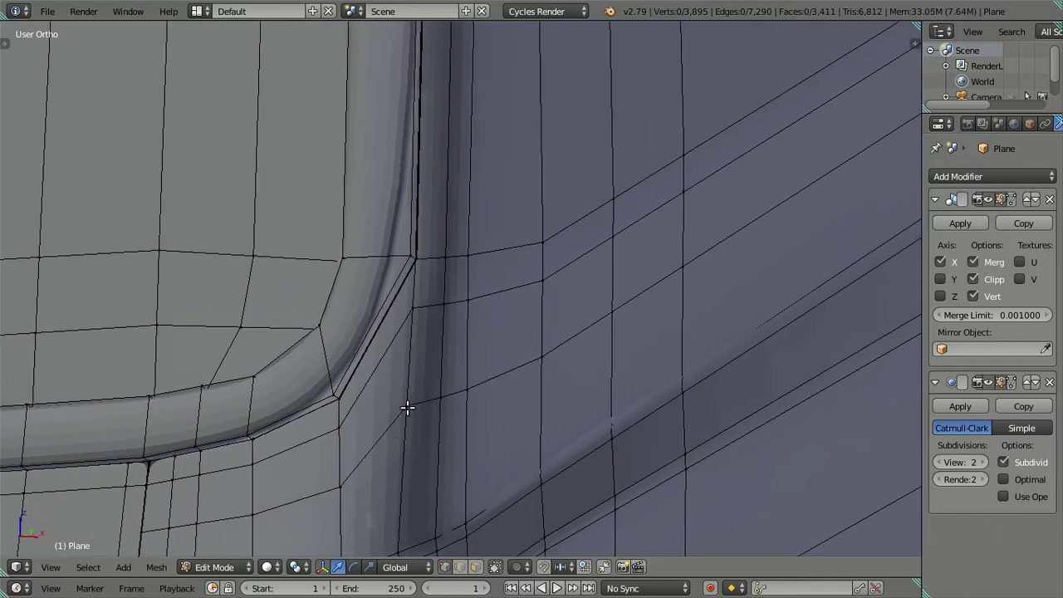
scroll(407, 407, "down", 2)
- Compare the cab side-on in wireframe against the reference photo, then view it from the front
key("KP_3")
scroll(349, 349, "down", 2)
scroll(275, 311, "down", 3)
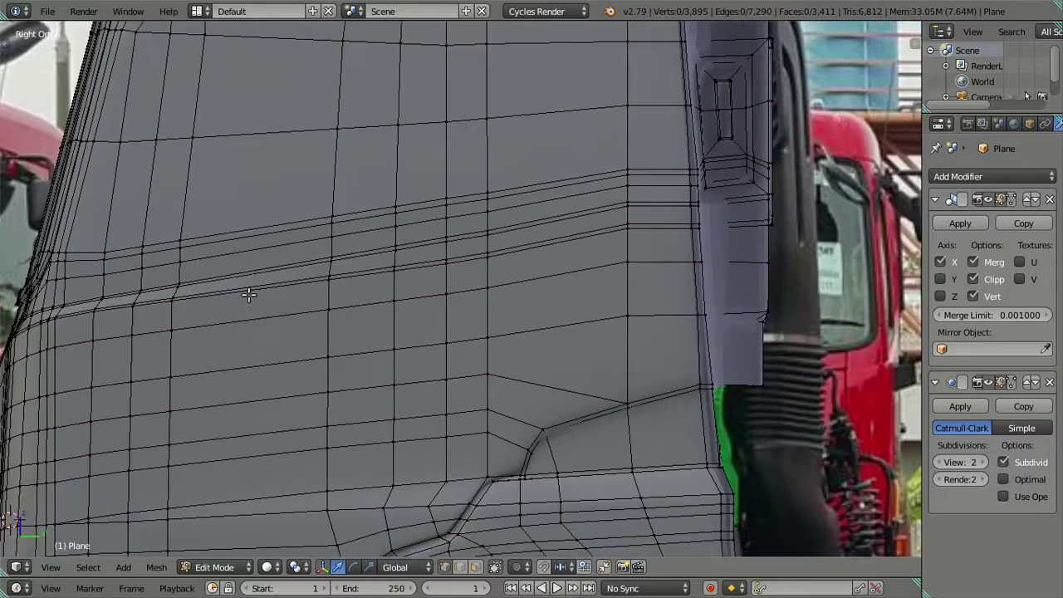
middle_click_drag(248, 295, 598, 299, "shift")
scroll(357, 316, "up", 3)
key("z")
scroll(221, 246, "up", 3)
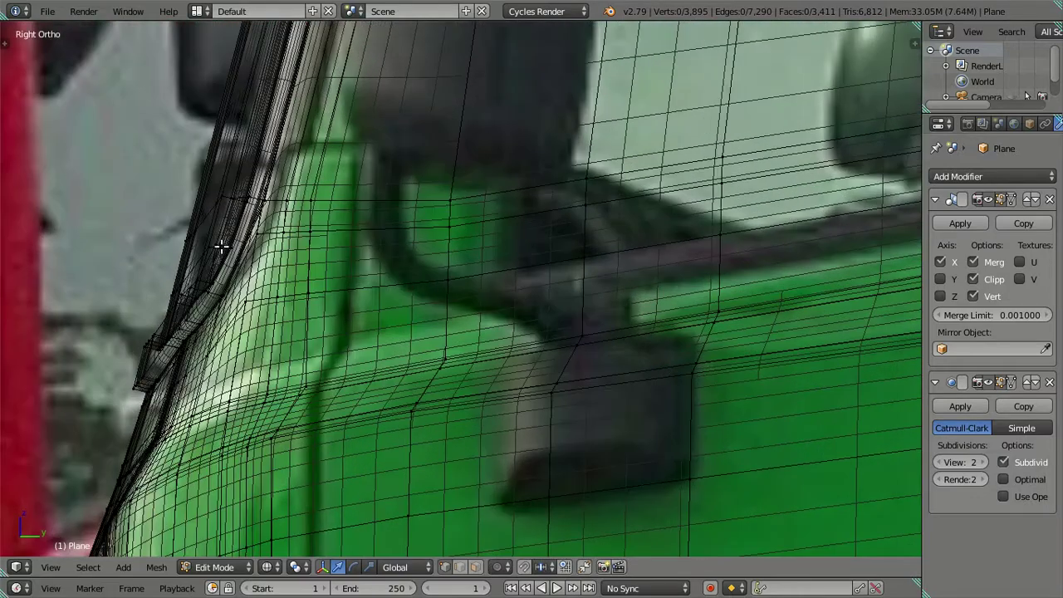
key("z")
mouse_move(304, 285)
middle_mouse_down("shift")
mouse_move(334, 305)
mouse_move(325, 308)
mouse_move(445, 310)
mouse_move(501, 290)
mouse_move(499, 302)
middle_mouse_up("shift")
key("KP_1")
- Merge the two corner vertices at the last selected one
scroll(495, 332, "up", 2)
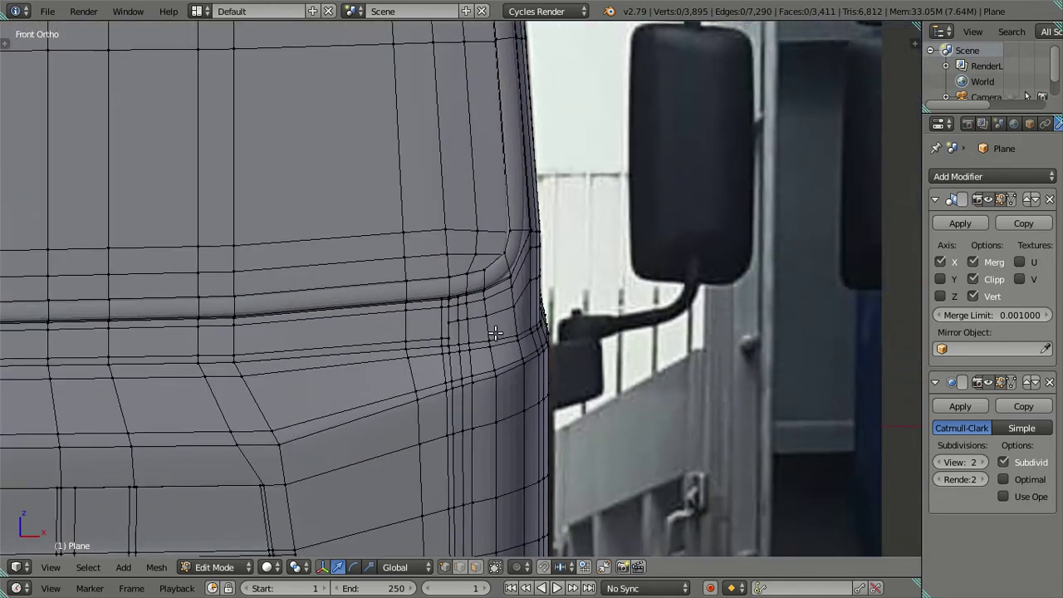
scroll(495, 332, "up", 1)
scroll(564, 311, "up", 2)
right_click(605, 197)
right_click(612, 263, "shift")
key("alt+m")
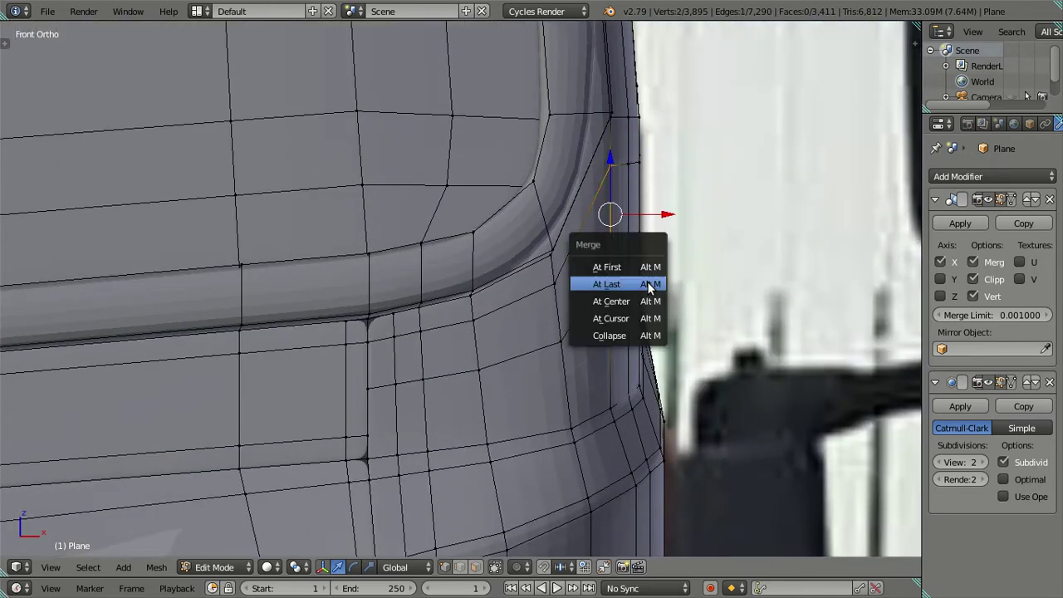
left_click(649, 283)
- Dissolve two edge loops near the corner and check the smoothed result
key("a")
right_click(531, 342, "alt")
right_click(621, 202, "alt+shift")
middle_click_drag(621, 202, 712, 292)
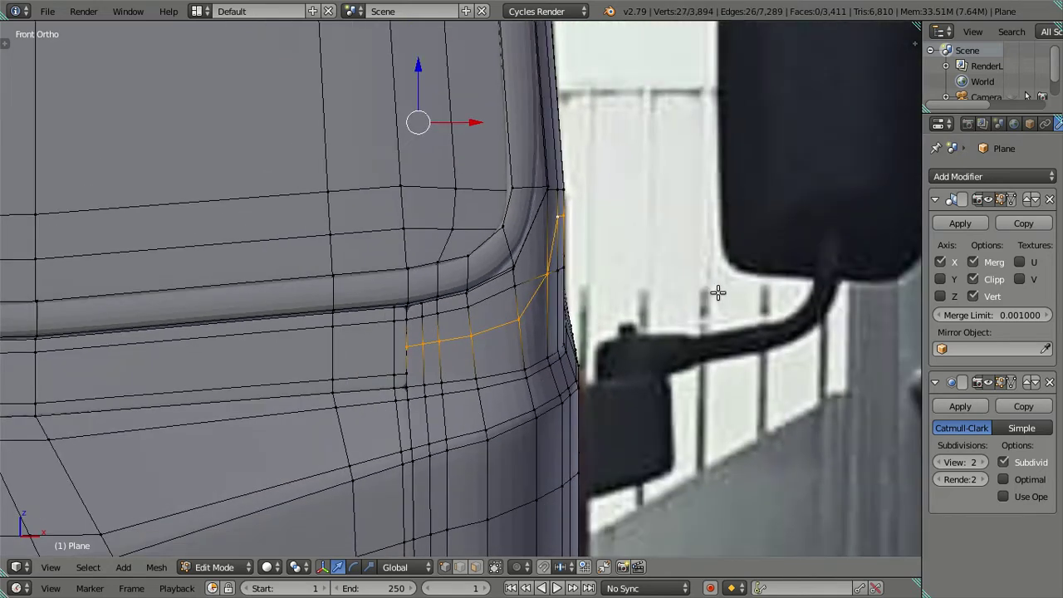
scroll(671, 296, "up", 3)
key("x")
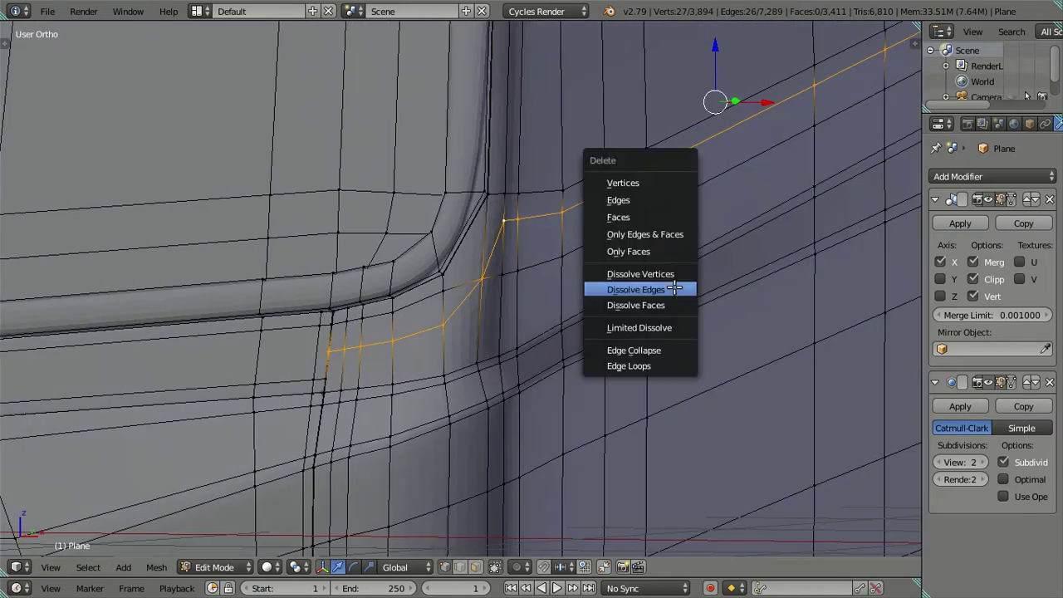
left_click(674, 288)
key("Tab")
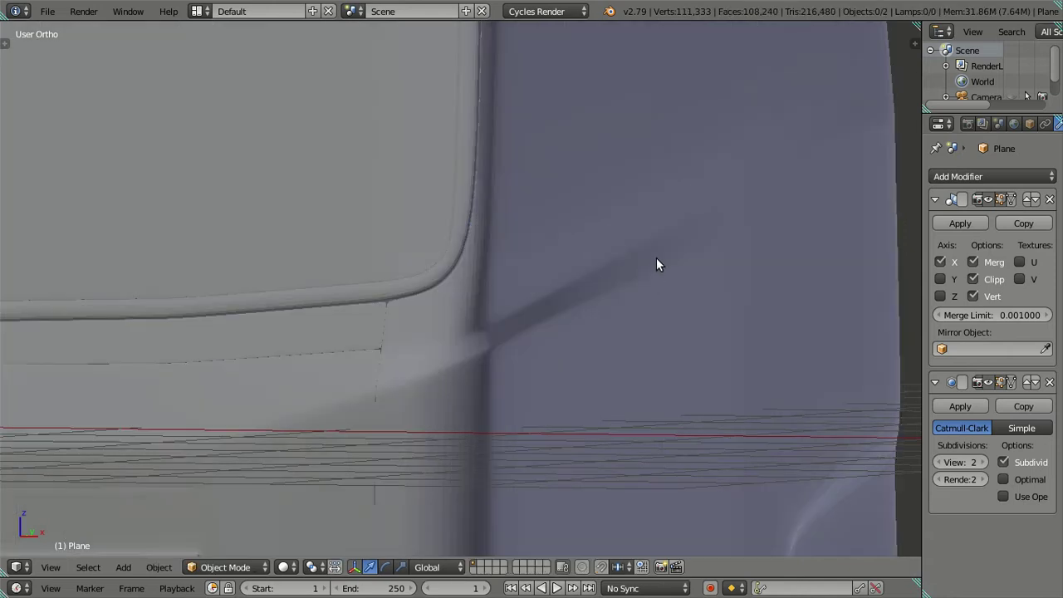
mouse_move(656, 264)
middle_mouse_down()
mouse_move(684, 247)
mouse_move(700, 263)
mouse_move(634, 278)
mouse_move(702, 269)
mouse_move(612, 302)
mouse_move(536, 360)
mouse_move(486, 322)
mouse_move(468, 333)
mouse_move(422, 309)
mouse_move(443, 263)
middle_mouse_up()
key("Tab")
- In edge select mode, add a centred loop cut beside the vertical door-seam loop
key("a")
key("ctrl+Tab")
left_click(427, 282)
left_click(428, 269, "alt")
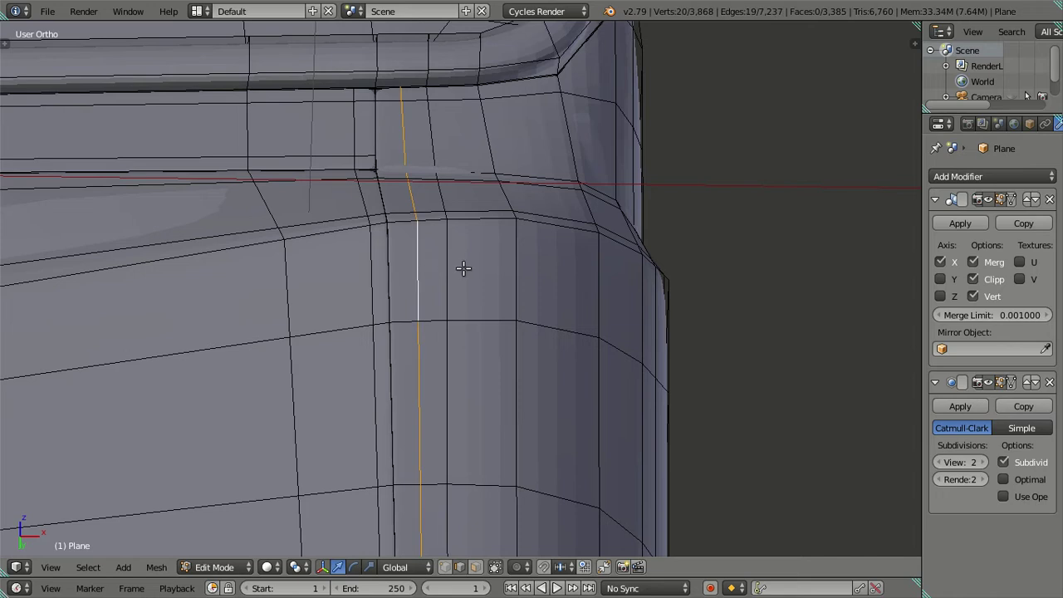
key("ctrl+r")
left_click(387, 105)
left_click(408, 126)
- Dissolve the selected loop as edges rather than vertices, undoing the first dissolve
key("x")
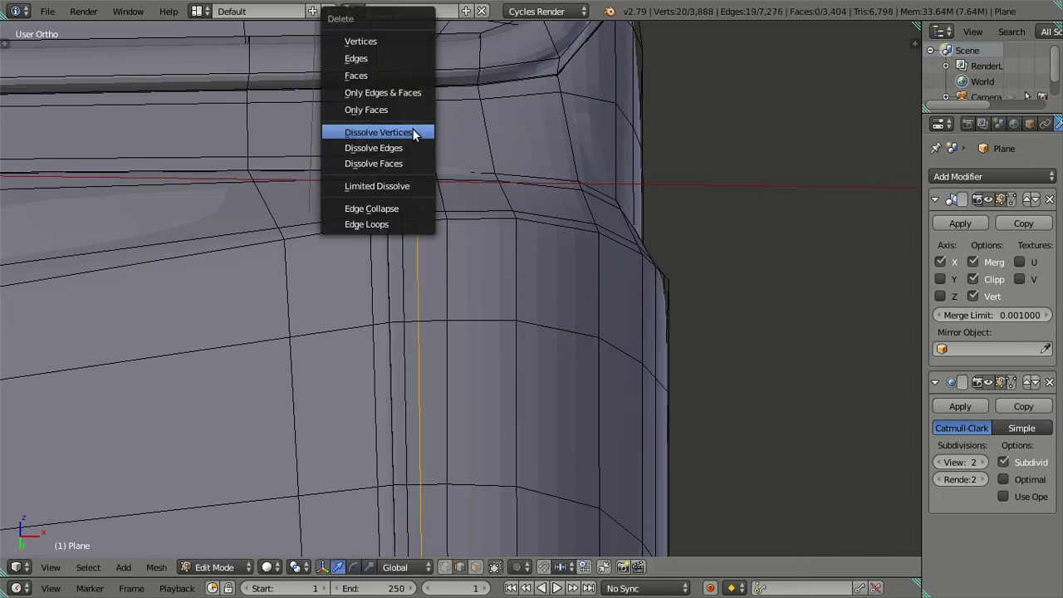
left_click(412, 128)
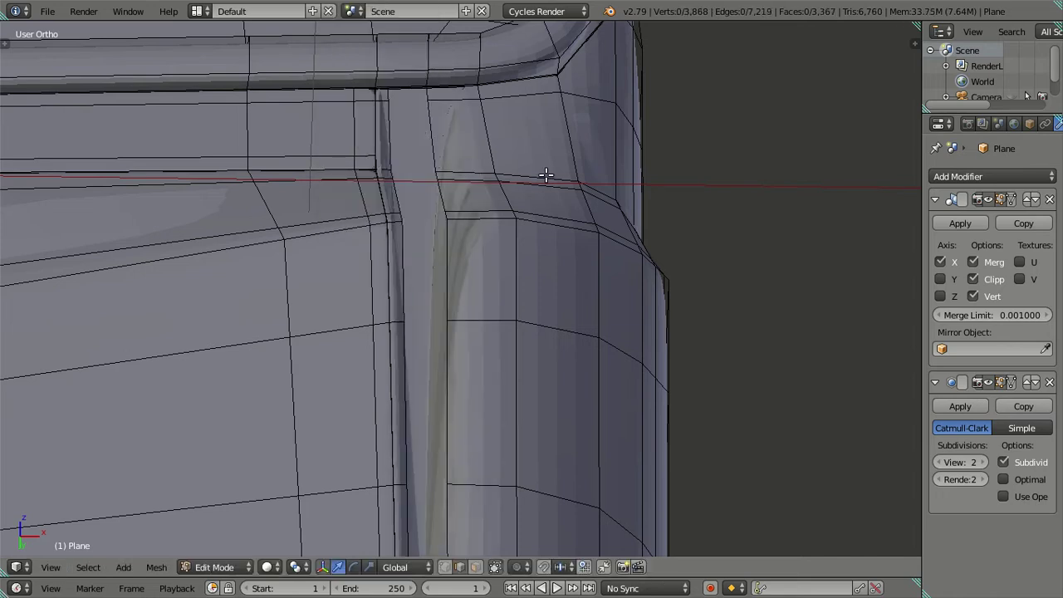
key("x")
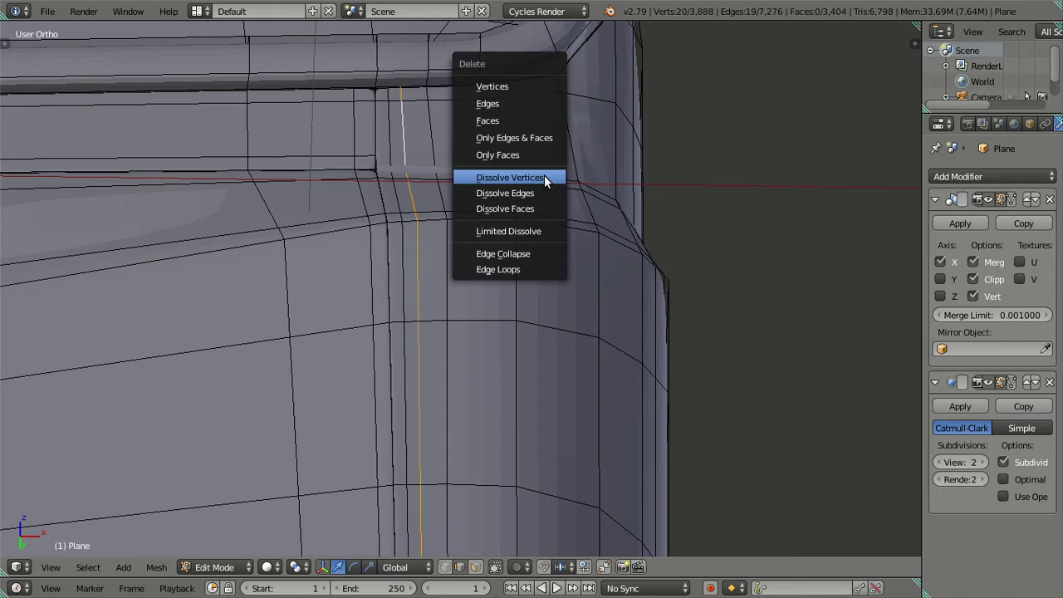
left_click(544, 176)
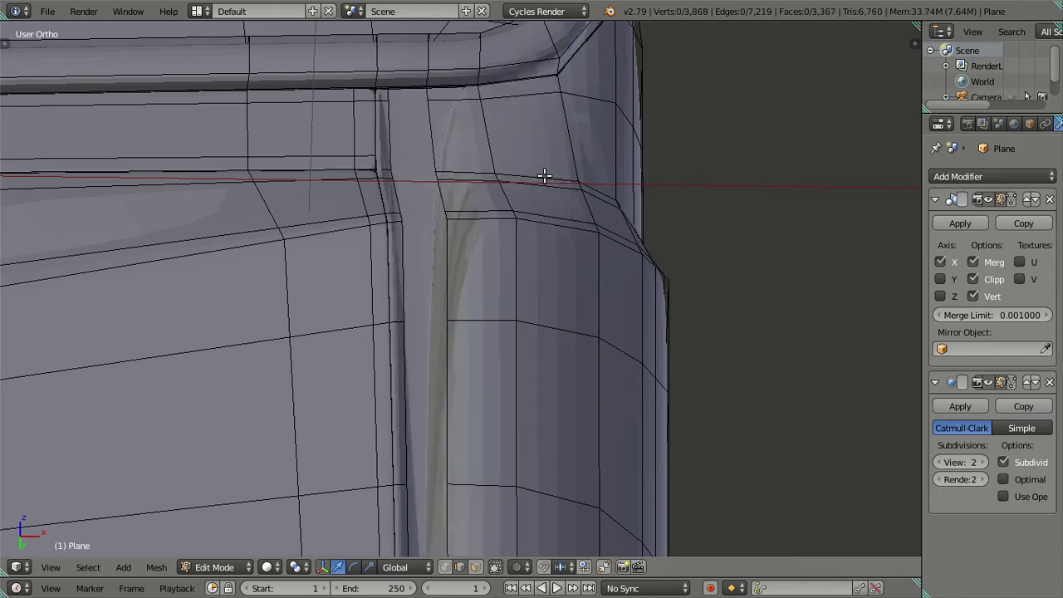
key("ctrl+z")
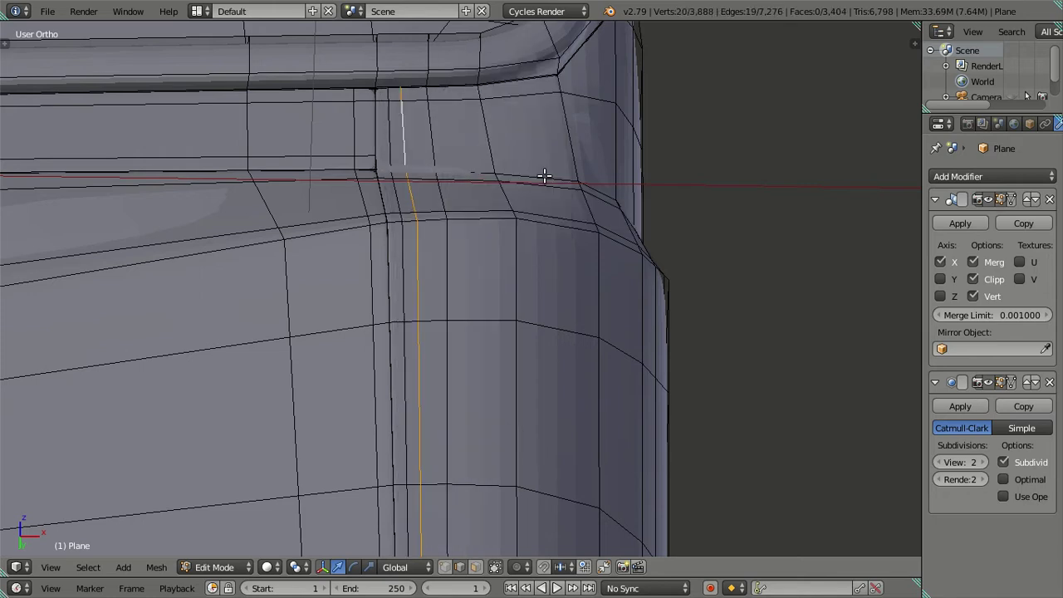
key("x")
left_click(493, 206)
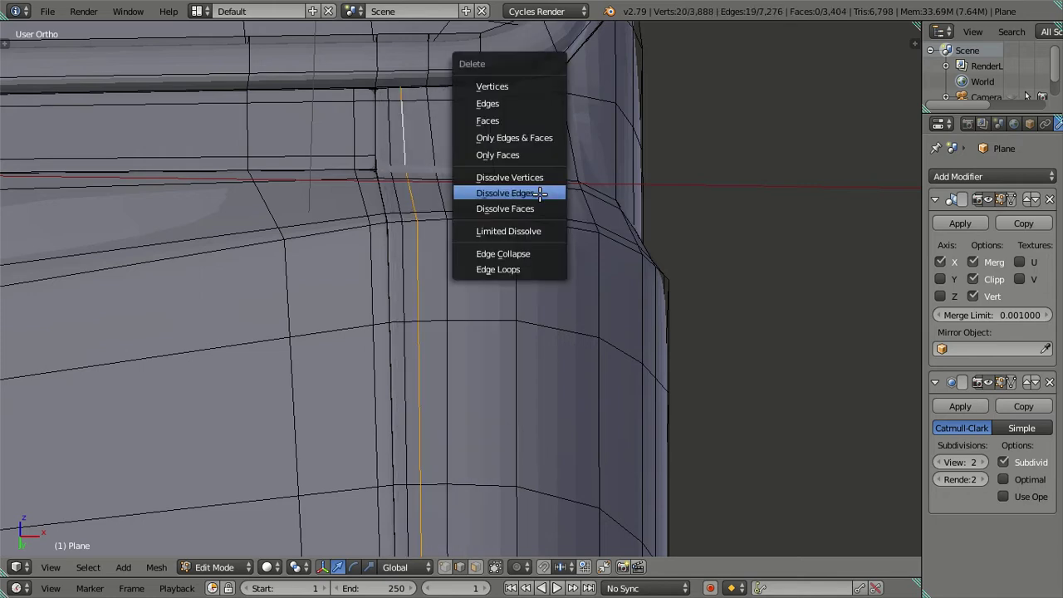
key("a")
key("a")
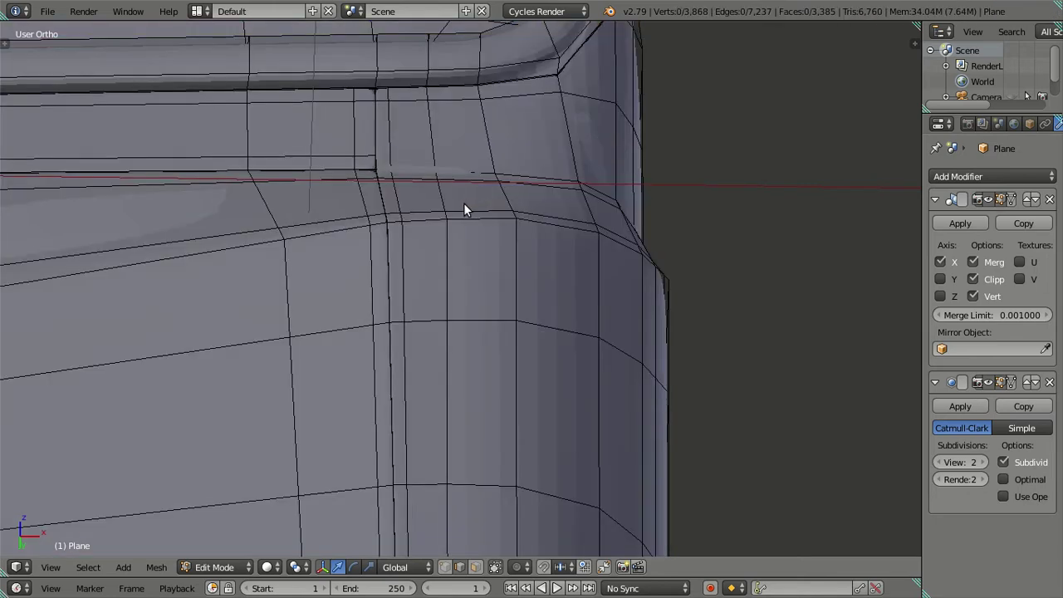
- Preview the smoothed mesh and close in on the door seam corner
key("Tab")
mouse_move(460, 214)
middle_mouse_down()
mouse_move(477, 264)
mouse_move(437, 321)
mouse_move(413, 324)
mouse_move(463, 311)
mouse_move(477, 326)
mouse_move(479, 388)
mouse_move(481, 207)
mouse_move(472, 253)
middle_mouse_up()
key("Tab")
scroll(478, 359, "up", 5)
mouse_move(478, 359)
middle_mouse_down()
mouse_move(451, 238)
mouse_move(468, 399)
mouse_move(462, 360)
middle_mouse_up()
- Add two centred loop cuts by the door seam and dissolve both, keeping their vertices
key("ctrl+r")
left_click(459, 349)
right_click(462, 347)
key("ctrl+r")
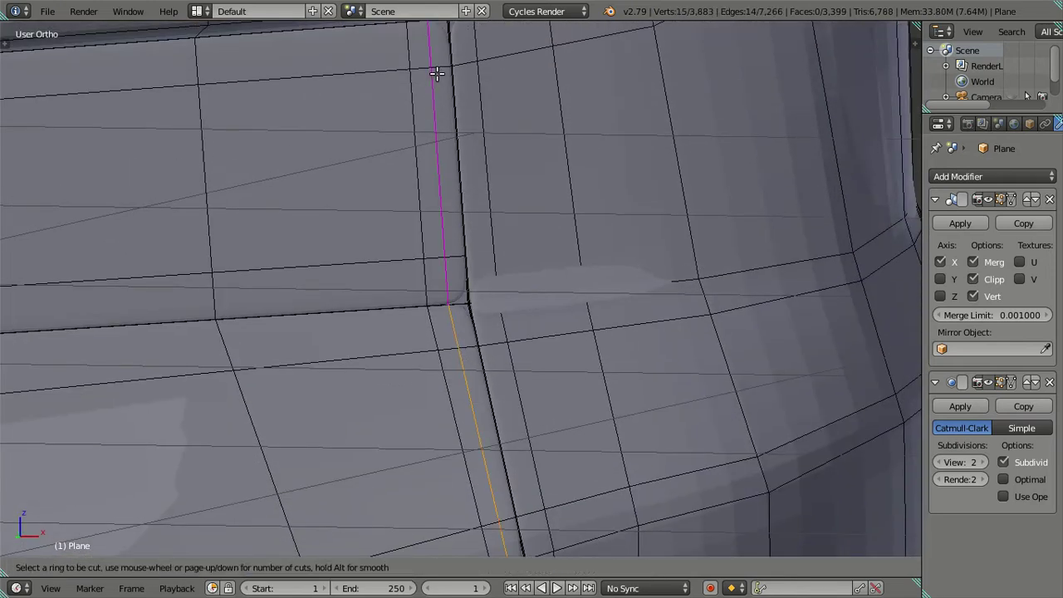
left_click(437, 73)
right_click(437, 77)
right_click(441, 367, "alt+shift")
key("x")
left_click(505, 374)
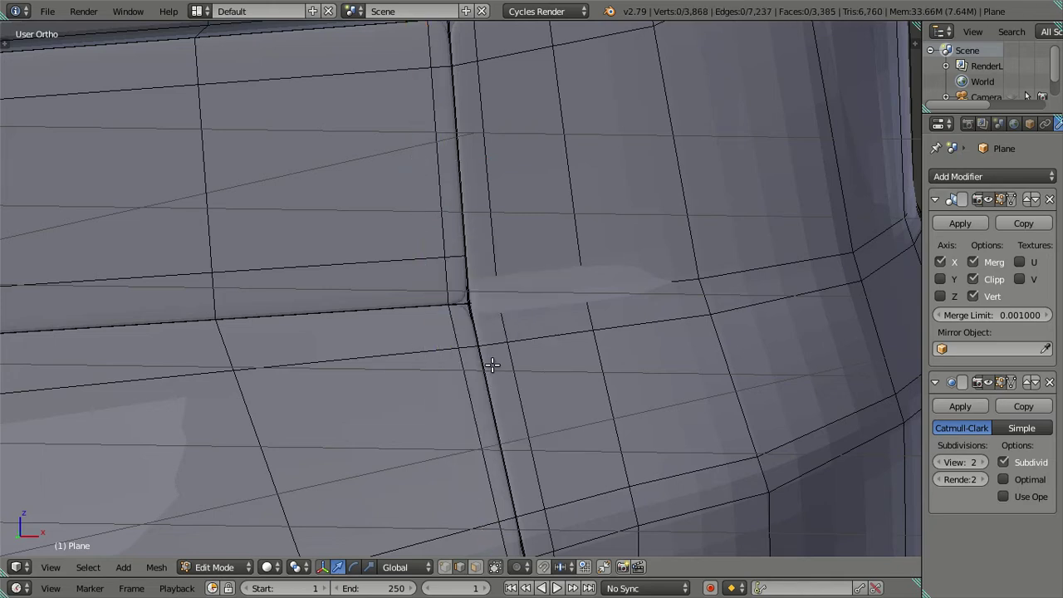
- Preview the smoothed cab from front and angled side views
scroll(496, 349, "down", 3)
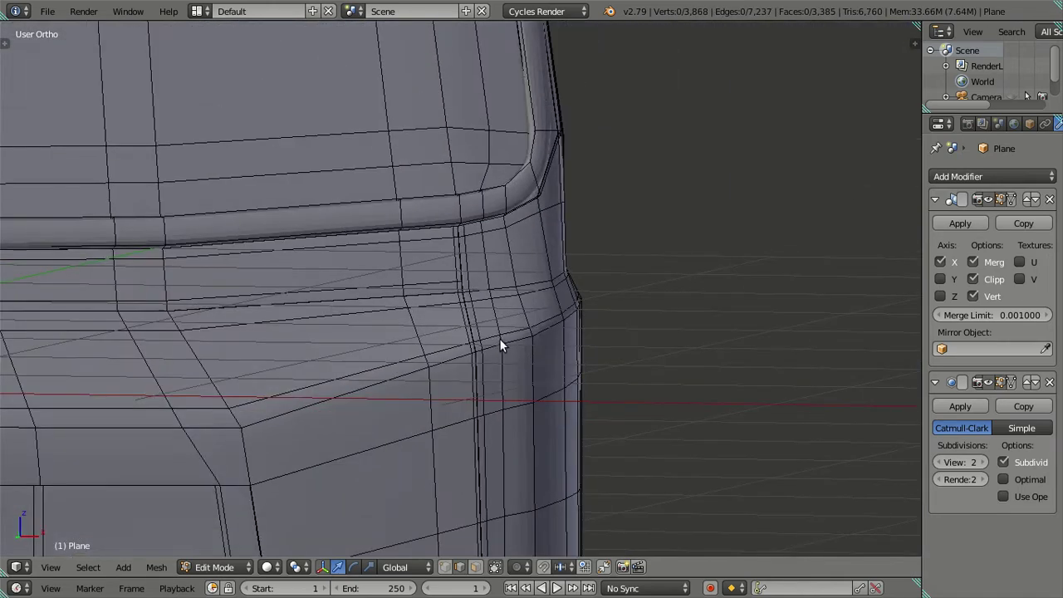
key("Tab")
mouse_move(501, 341)
middle_mouse_down()
mouse_move(529, 387)
mouse_move(515, 399)
mouse_move(363, 368)
mouse_move(361, 347)
mouse_move(316, 330)
mouse_move(515, 371)
mouse_move(563, 363)
mouse_move(545, 404)
mouse_move(574, 372)
mouse_move(634, 358)
mouse_move(608, 311)
mouse_move(573, 299)
mouse_move(487, 310)
mouse_move(482, 399)
mouse_move(573, 381)
middle_mouse_up()
mouse_move(590, 373)
middle_mouse_down()
mouse_move(380, 398)
mouse_move(468, 346)
mouse_move(444, 337)
mouse_move(411, 363)
mouse_move(506, 388)
mouse_move(482, 361)
mouse_move(511, 397)
mouse_move(458, 363)
mouse_move(479, 358)
mouse_move(387, 387)
mouse_move(432, 367)
mouse_move(456, 316)
middle_mouse_up()
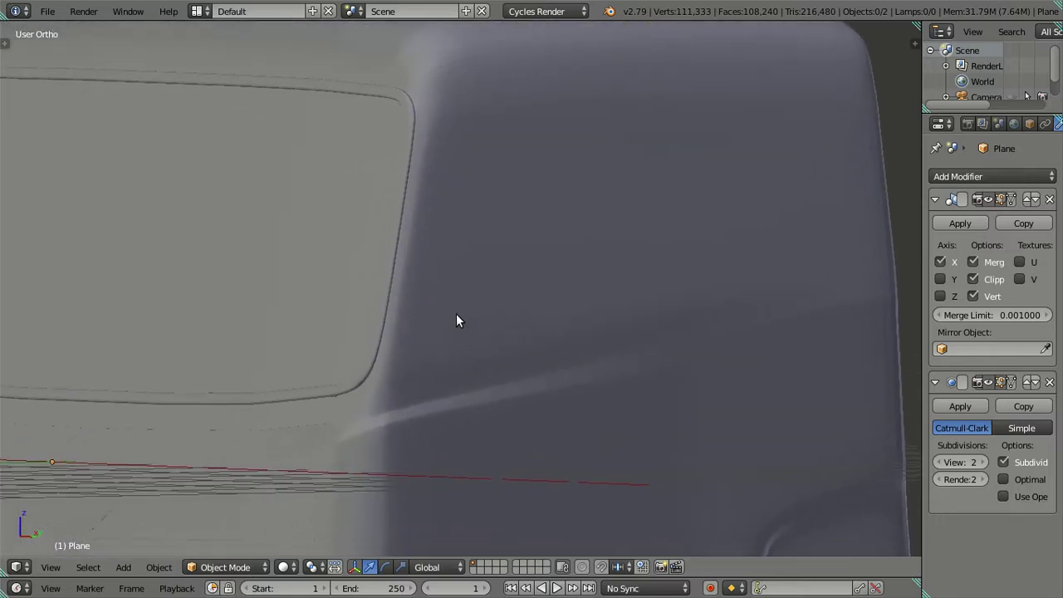
scroll(485, 307, "down", 4)
- In right-side view, set viewport subdivision level to 0 and re-enter mesh editing
key("KP_3")
double_click(946, 463)
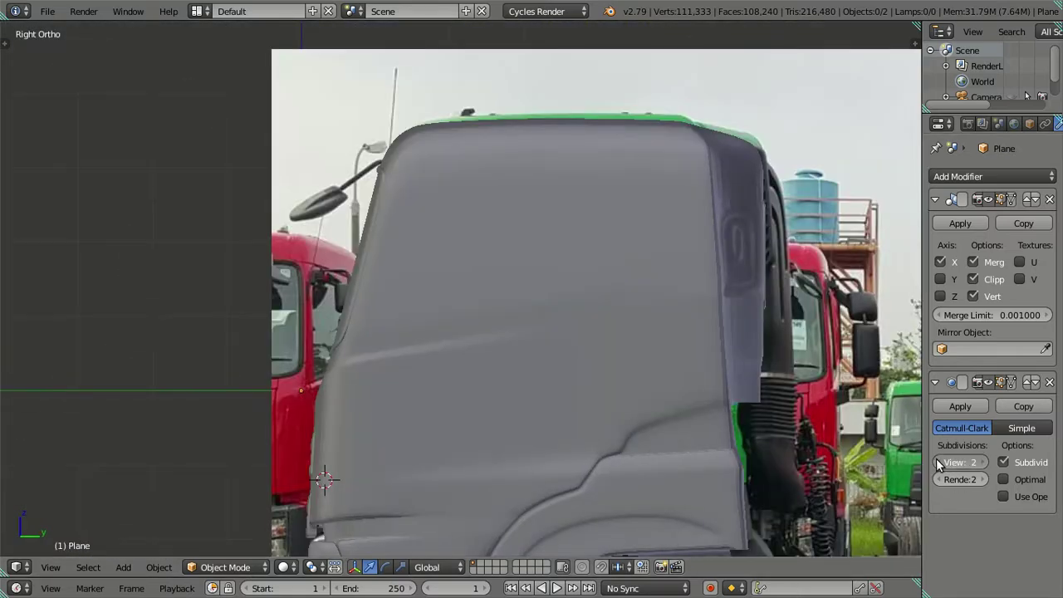
scroll(723, 422, "up", 3)
key("Tab")
- In wireframe over the photo, select the edge loop along the window top
scroll(499, 420, "down", 1)
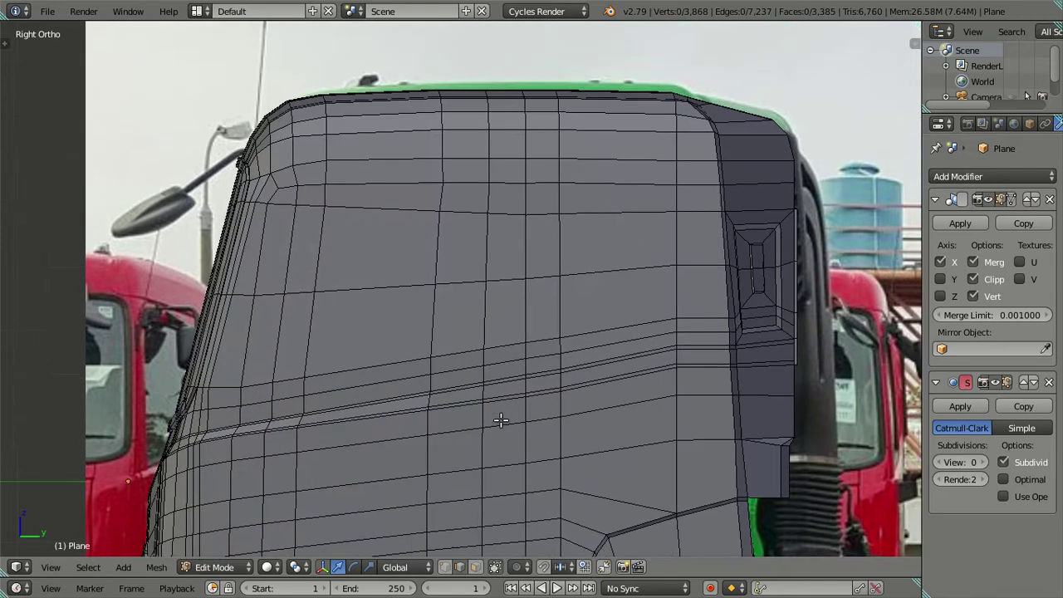
scroll(506, 408, "up", 1)
key("z")
middle_click_drag(573, 329, 502, 376, "shift")
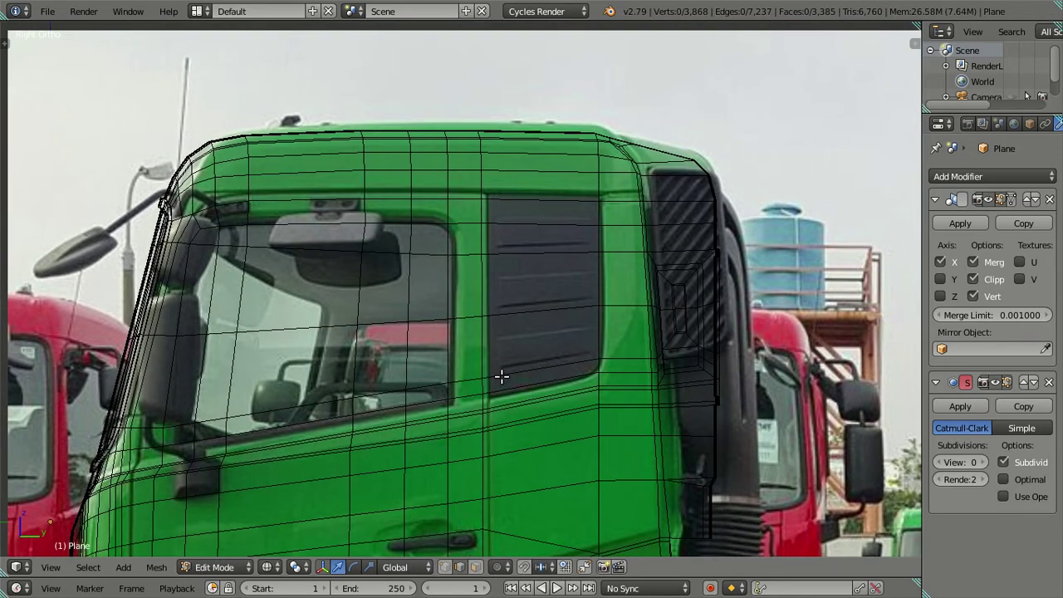
scroll(504, 315, "up", 1)
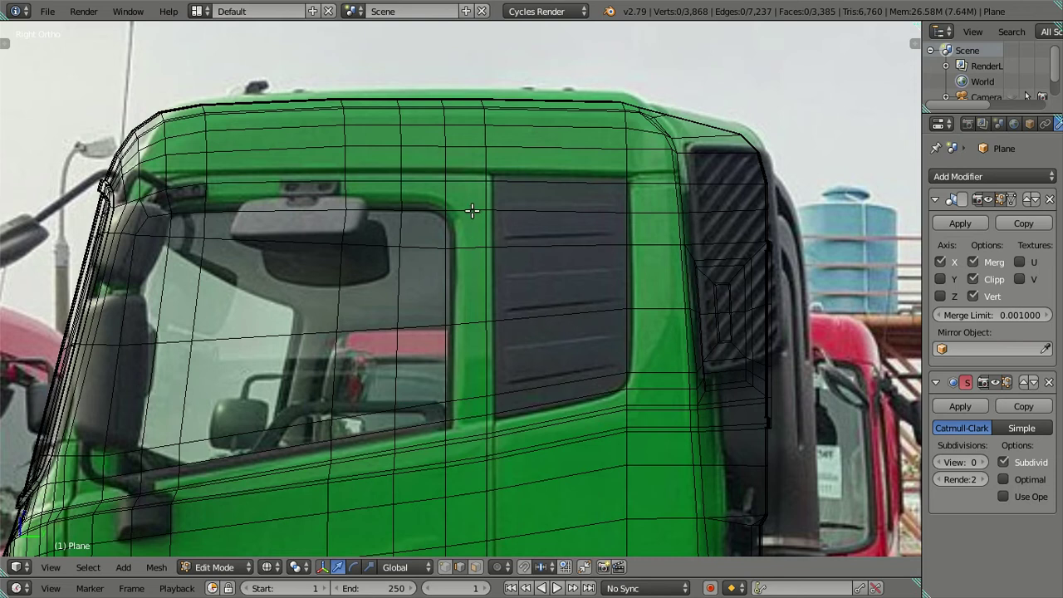
right_click(555, 181)
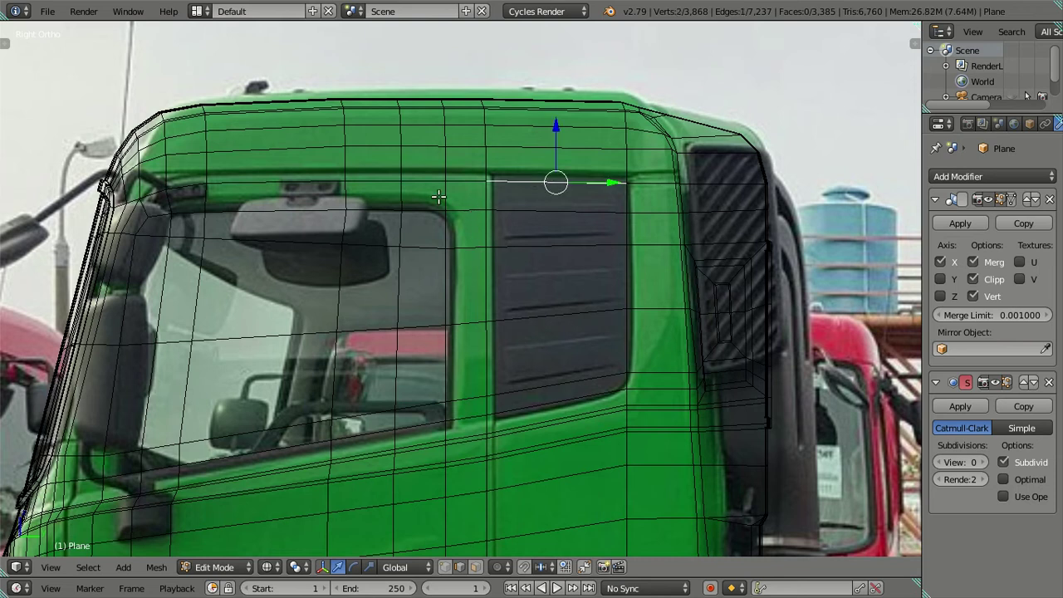
right_click(153, 193, "alt")
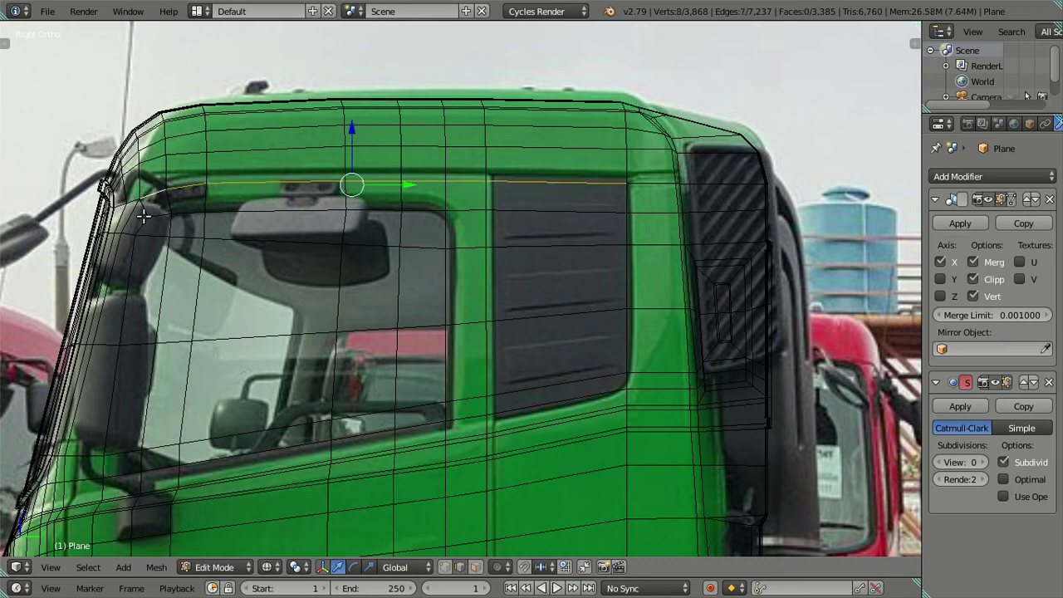
right_click(128, 223, "shift")
middle_click_drag(218, 351, 285, 233, "shift")
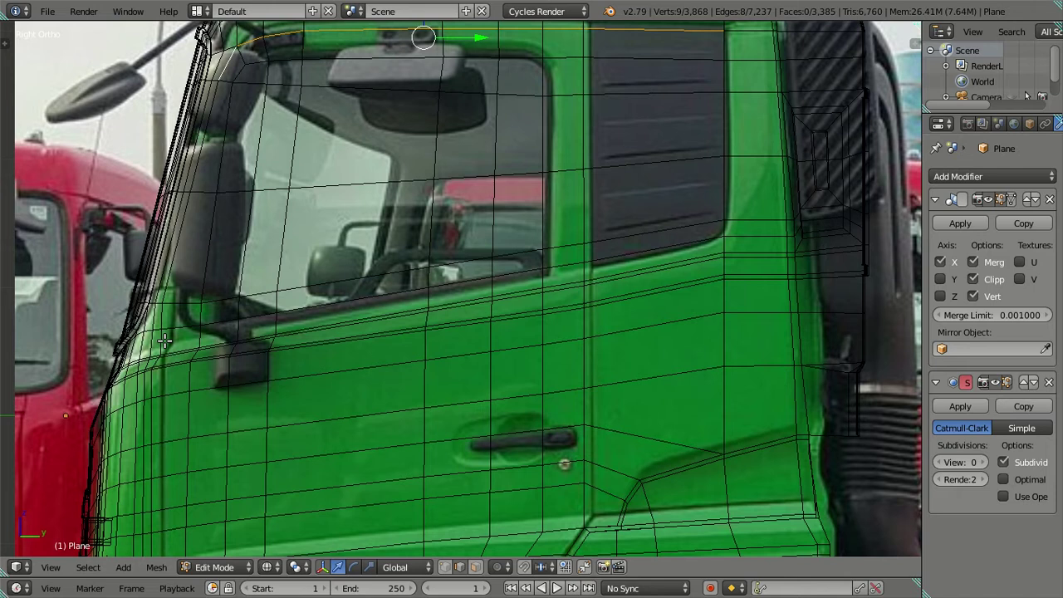
- Add the edges along the cab's front edge to the selection
right_click(165, 341, "shift")
right_click(242, 384, "shift")
middle_click_drag(242, 384, 375, 147, "shift")
right_click(315, 385, "shift")
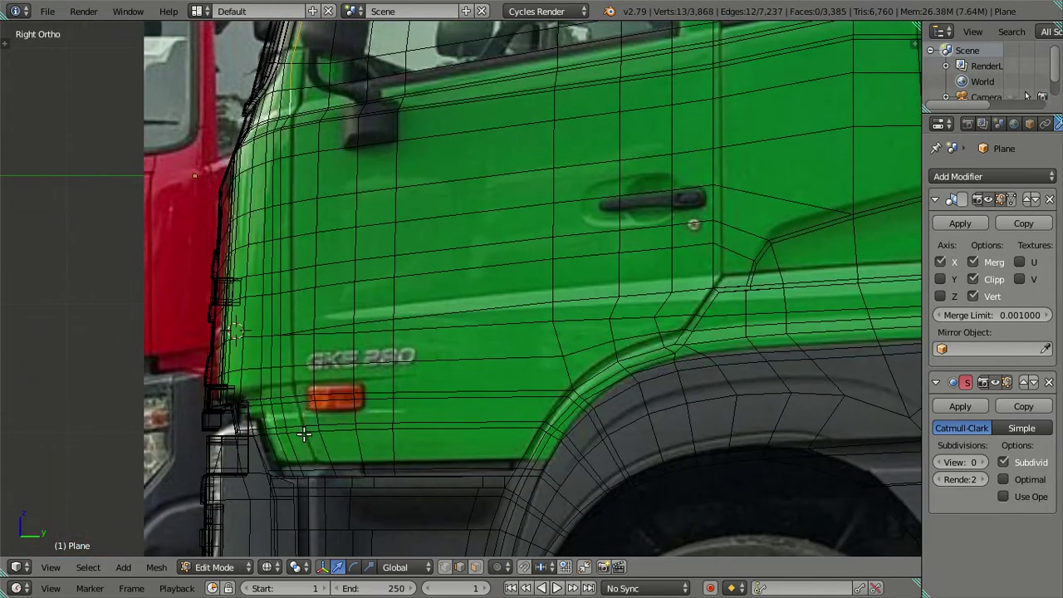
scroll(305, 395, "down", 3)
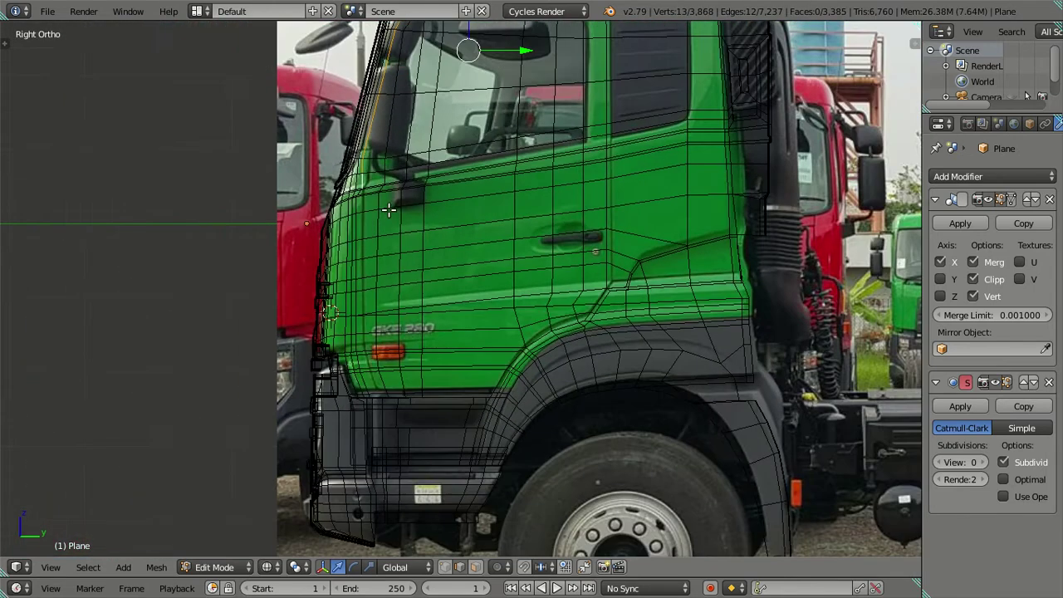
middle_click_drag(389, 210, 377, 427, "shift")
scroll(377, 426, "up", 3)
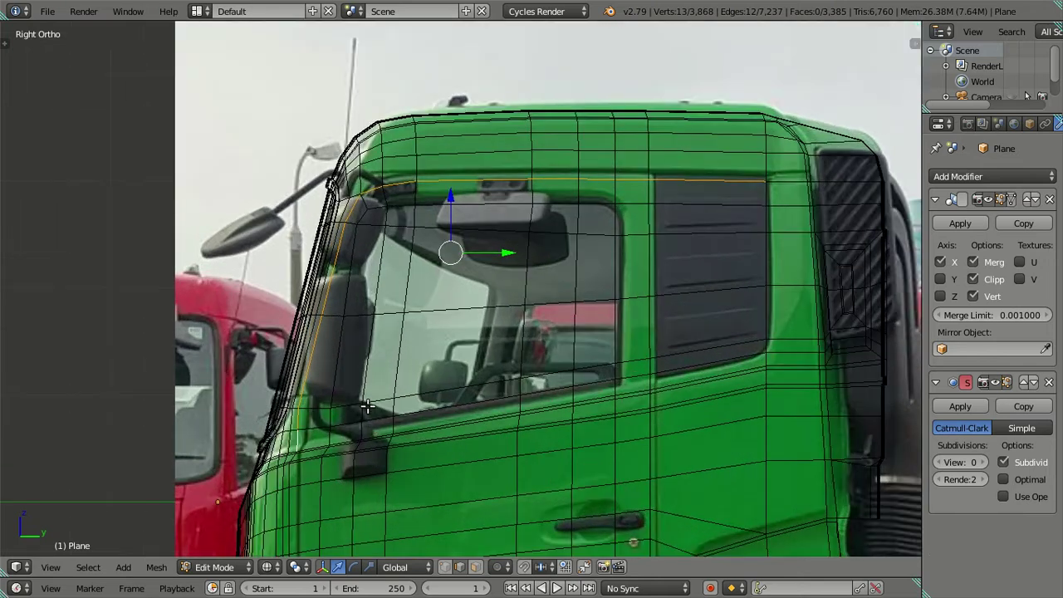
scroll(368, 407, "down", 3)
middle_click_drag(370, 472, 395, 332, "shift")
scroll(420, 351, "up", 3)
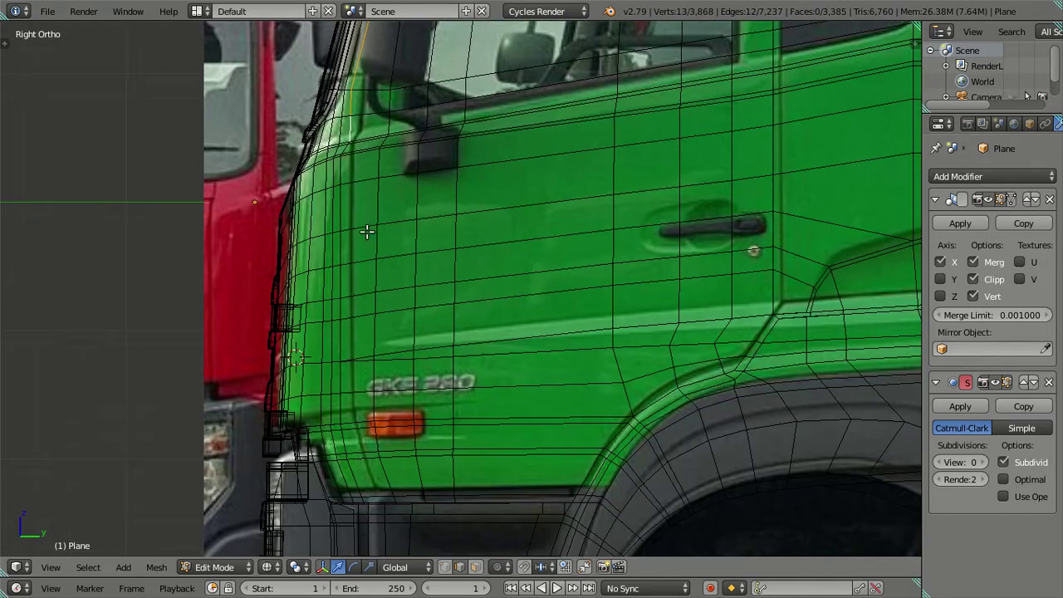
- Add the vertical loop near the door's front edge and extend it along the lower cab edge
right_click(343, 345, "alt+shift")
right_click(362, 492, "alt+shift")
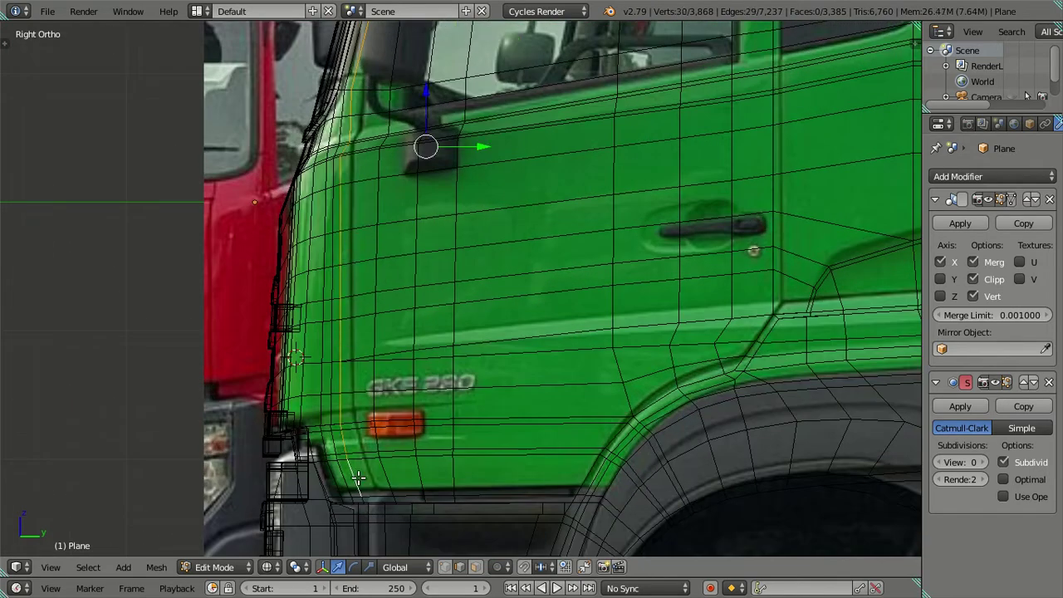
middle_click_drag(418, 446, 440, 371)
scroll(440, 371, "up", 1)
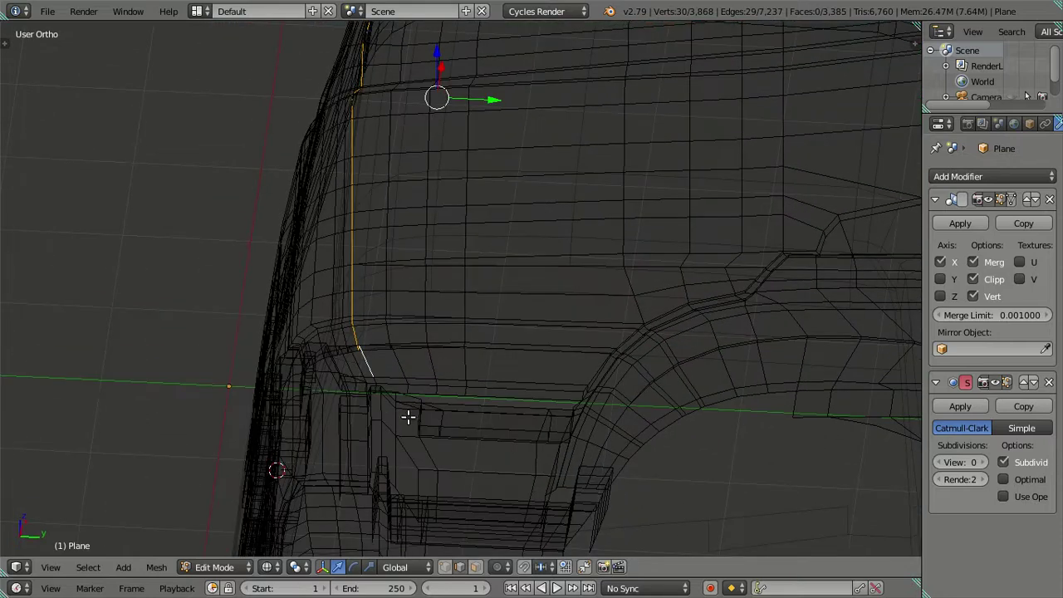
scroll(408, 420, "up", 1)
scroll(399, 413, "up", 2)
scroll(427, 415, "up", 1)
right_click(285, 378, "alt+shift")
scroll(299, 358, "down", 2)
scroll(311, 313, "down", 2)
scroll(557, 154, "down", 1)
scroll(557, 154, "up", 2)
- Add the rear door seam loop and brush-deselect its excess above the roof
mouse_move(557, 153)
middle_mouse_down()
mouse_move(567, 211)
mouse_move(541, 202)
mouse_move(544, 187)
mouse_move(571, 310)
mouse_move(579, 282)
middle_mouse_up()
key("KP_3")
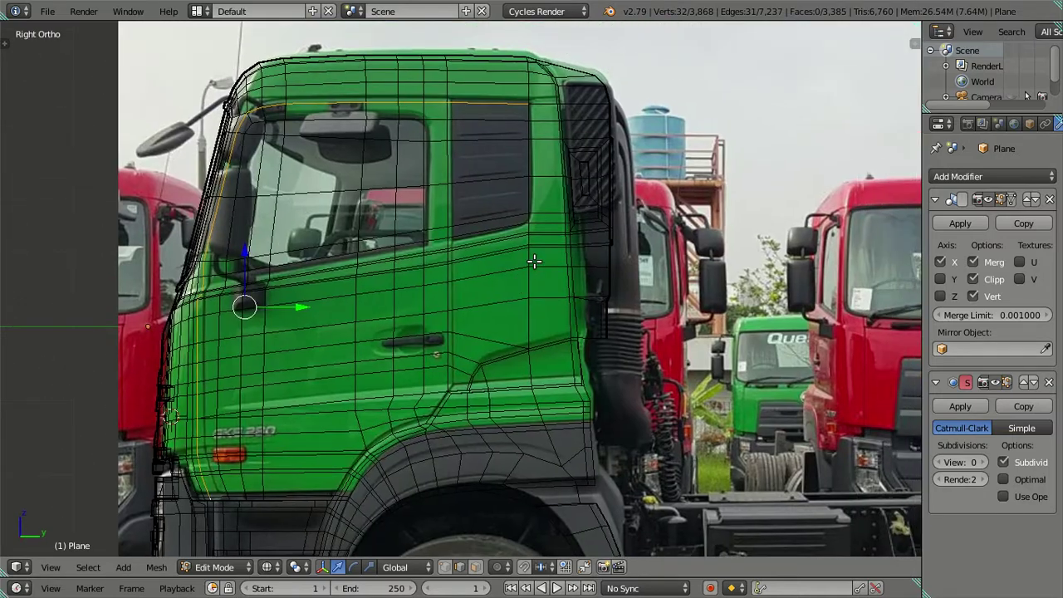
scroll(534, 261, "up", 2)
middle_click_drag(546, 230, 495, 335, "shift")
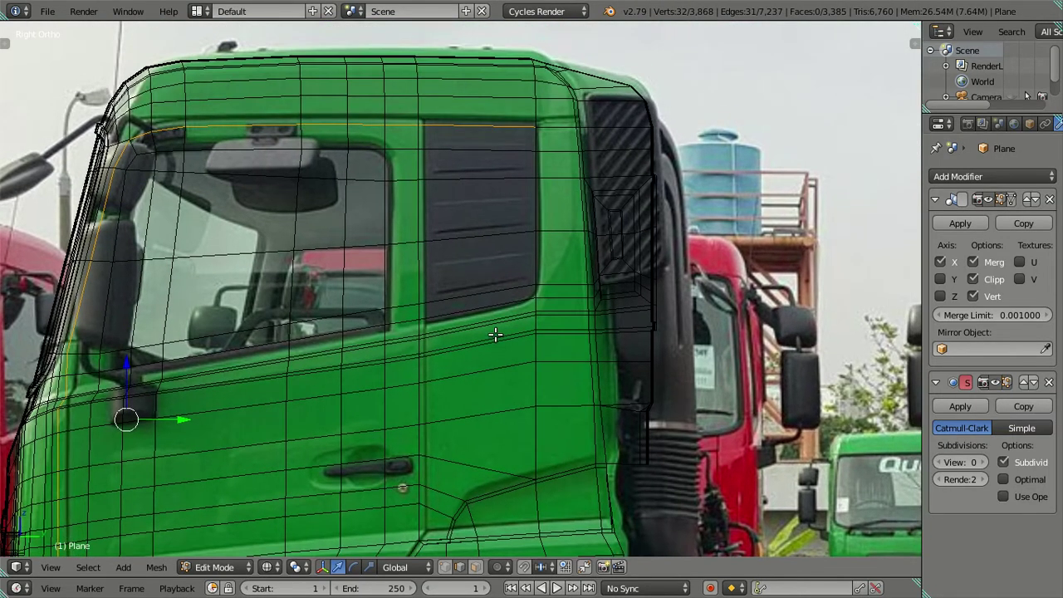
right_click(418, 220, "alt+shift")
scroll(415, 242, "down", 2)
mouse_move(418, 266)
middle_mouse_down()
mouse_move(429, 316)
mouse_move(438, 294)
mouse_move(429, 238)
middle_mouse_up()
key("c")
mouse_move(425, 190)
middle_mouse_down()
mouse_move(425, 232)
mouse_move(454, 250)
middle_mouse_up()
key("Escape")
key("KP_3")
- Add the door crease edges to the selection, deselecting the stray ones
scroll(441, 382, "up", 2)
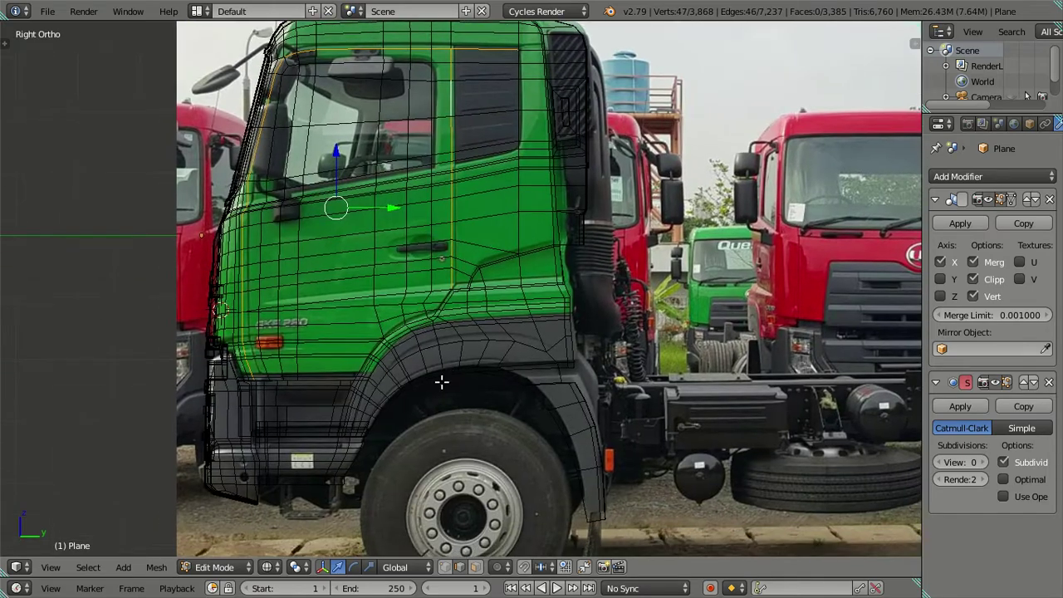
scroll(441, 382, "up", 3)
scroll(449, 332, "up", 2)
right_click(471, 262, "shift")
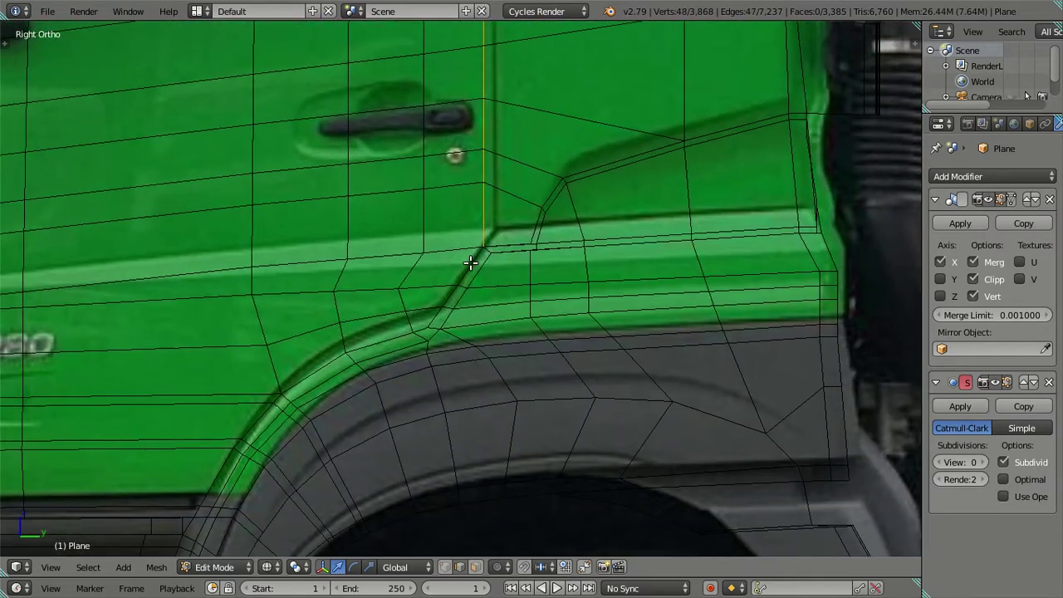
right_click(467, 279, "shift")
middle_click_drag(474, 297, 451, 291)
scroll(437, 289, "up", 2)
right_click(385, 283, "shift")
right_click(371, 275, "shift")
scroll(460, 376, "up", 1)
middle_click_drag(459, 375, 432, 252)
right_click(430, 249, "shift")
scroll(451, 374, "up", 3)
scroll(451, 367, "up", 2)
- Extend the selection from the outline's lower end around the wheel-arch edge
right_click(418, 341, "shift")
middle_click_drag(401, 374, 399, 387)
right_click(398, 387, "shift")
mouse_move(389, 433)
middle_mouse_down()
mouse_move(335, 423)
mouse_move(512, 283)
middle_mouse_up()
right_click(283, 440, "ctrl")
mouse_move(358, 432)
middle_mouse_down()
mouse_move(384, 394)
mouse_move(360, 352)
middle_mouse_up()
right_click(413, 230, "ctrl")
key("KP_3")
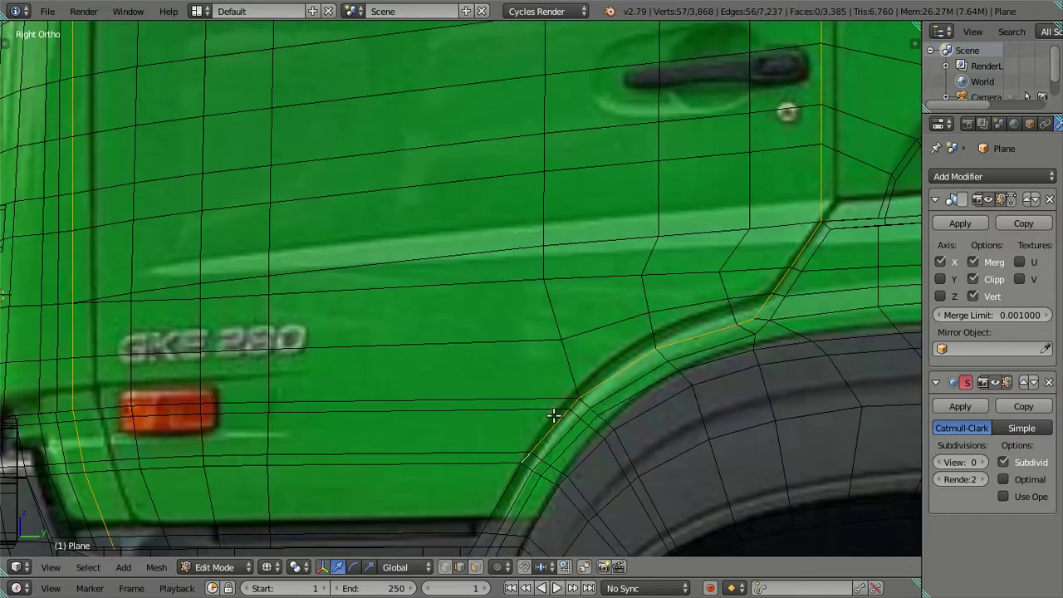
scroll(505, 361, "down", 5, "shift")
scroll(489, 377, "up", 2)
middle_click_drag(469, 389, 408, 225)
scroll(411, 230, "up", 2)
scroll(429, 385, "up", 2)
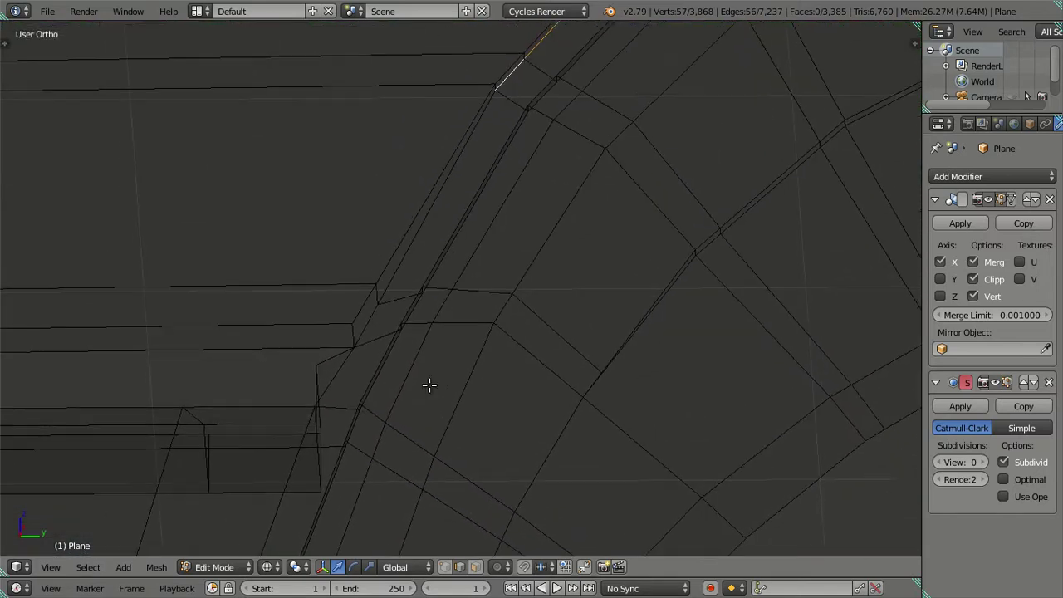
right_click(426, 231, "shift")
right_click(370, 323, "shift")
- Try extruding the selected outline edges, then cancel and undo it
mouse_move(368, 320)
middle_mouse_down()
mouse_move(547, 375)
mouse_move(451, 250)
mouse_move(402, 268)
middle_mouse_up()
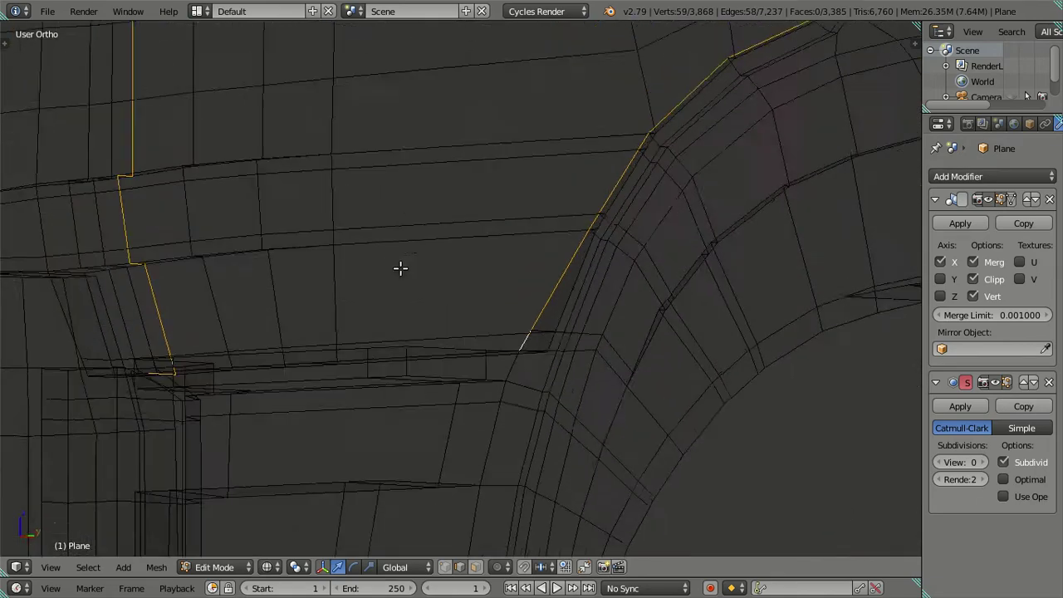
middle_click_drag(672, 368, 636, 426)
scroll(636, 426, "up", 3)
scroll(634, 430, "up", 2)
scroll(622, 440, "up", 2)
scroll(610, 437, "up", 2)
scroll(603, 427, "up", 1)
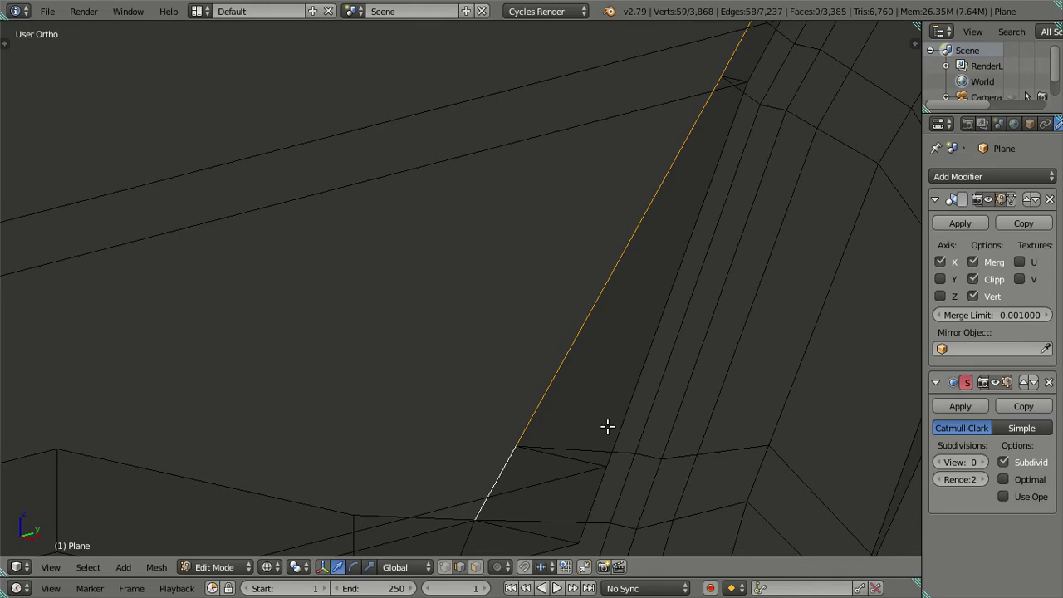
key("e")
key("Escape")
key("ctrl+z")
- Check the wheel arch in solid shading, then return to the wireframe side view over the photo
scroll(565, 365, "down", 3)
scroll(564, 363, "down", 3)
mouse_move(565, 250)
middle_mouse_down("shift")
mouse_move(574, 368)
mouse_move(532, 391)
mouse_move(493, 299)
mouse_move(463, 347)
middle_mouse_up("shift")
key("z")
scroll(553, 358, "up", 1)
scroll(554, 359, "down", 3)
scroll(531, 390, "down", 2)
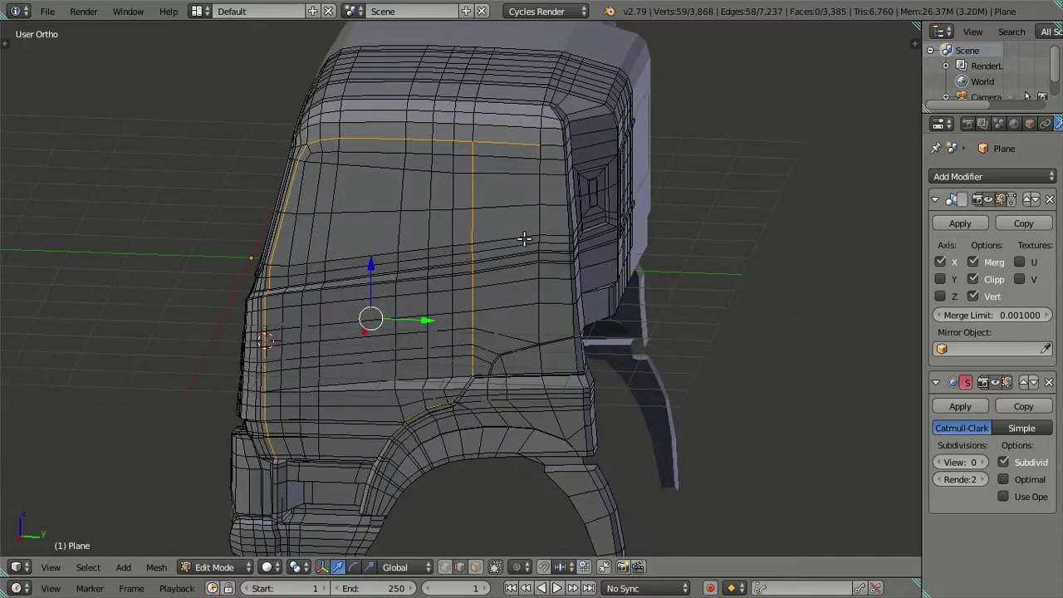
key("KP_3")
key("z")
middle_click_drag(546, 222, 532, 278, "shift")
scroll(472, 332, "up", 3)
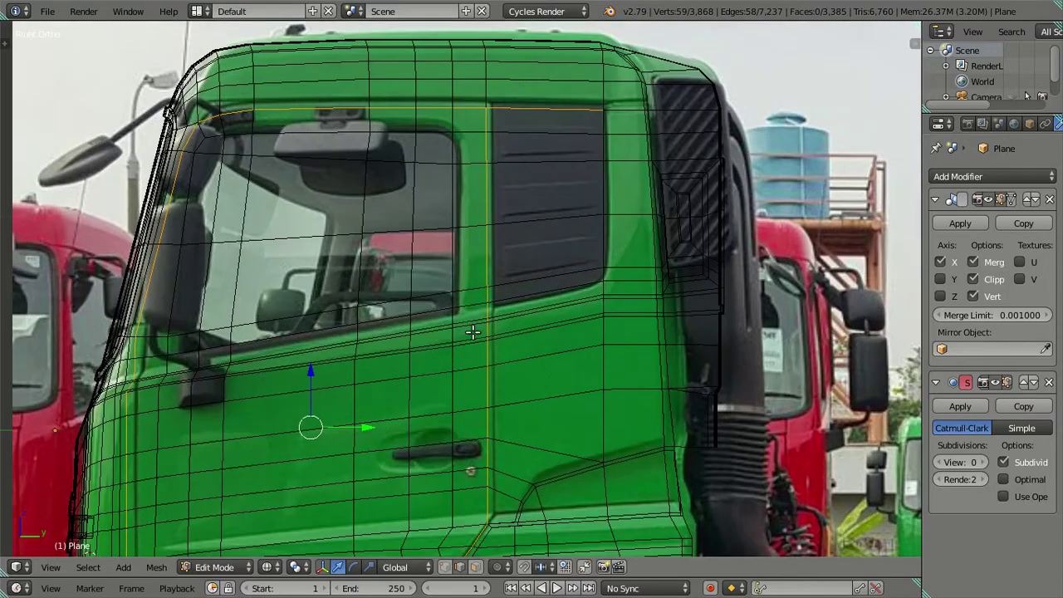
scroll(540, 241, "up", 2)
scroll(582, 241, "up", 1)
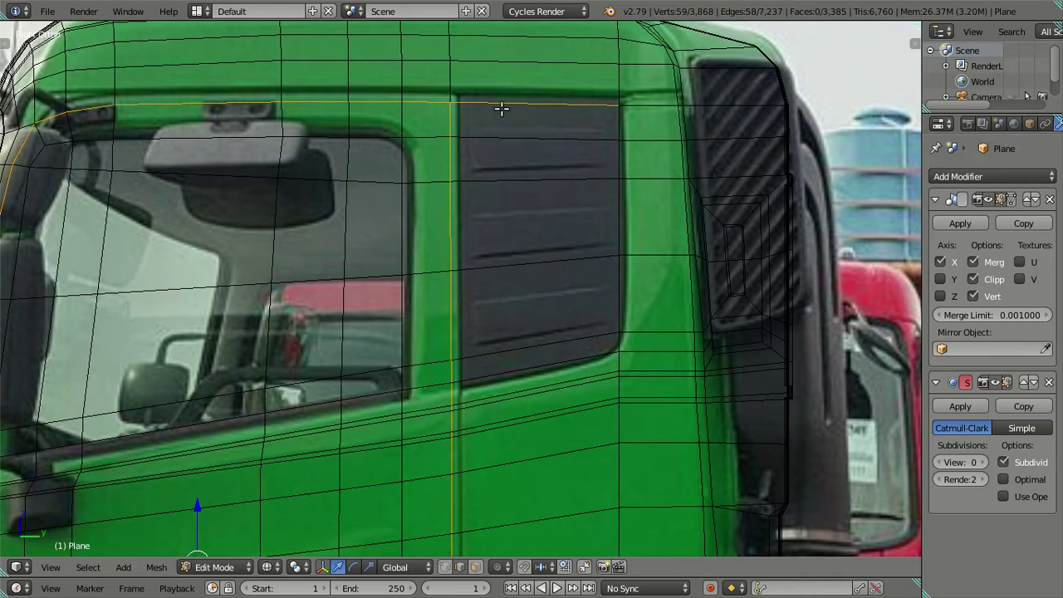
right_click(525, 104, "shift")
middle_click_drag(445, 311, 505, 265, "shift")
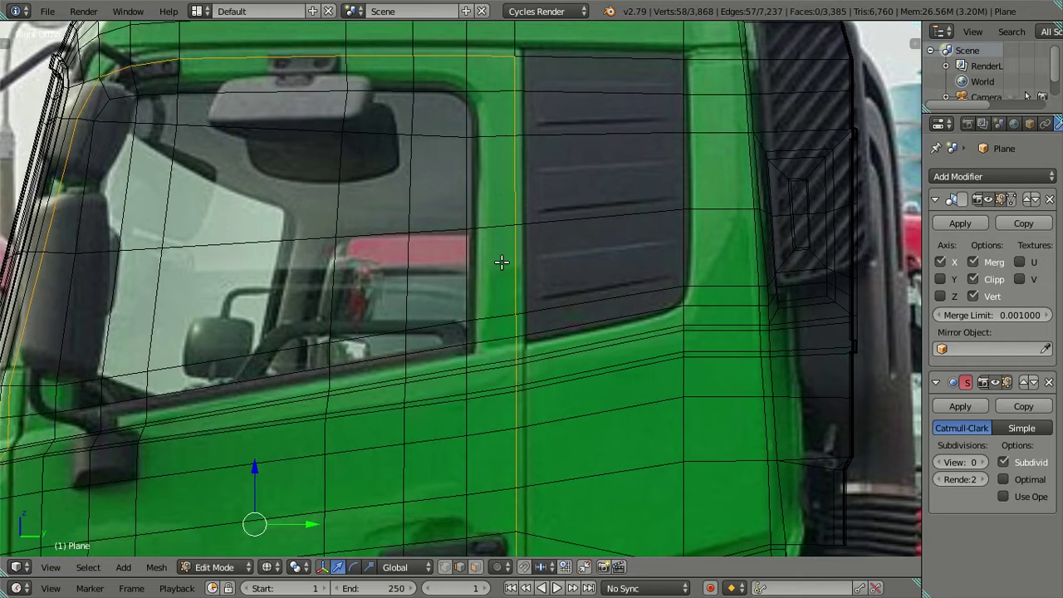
right_click(464, 121, "shift")
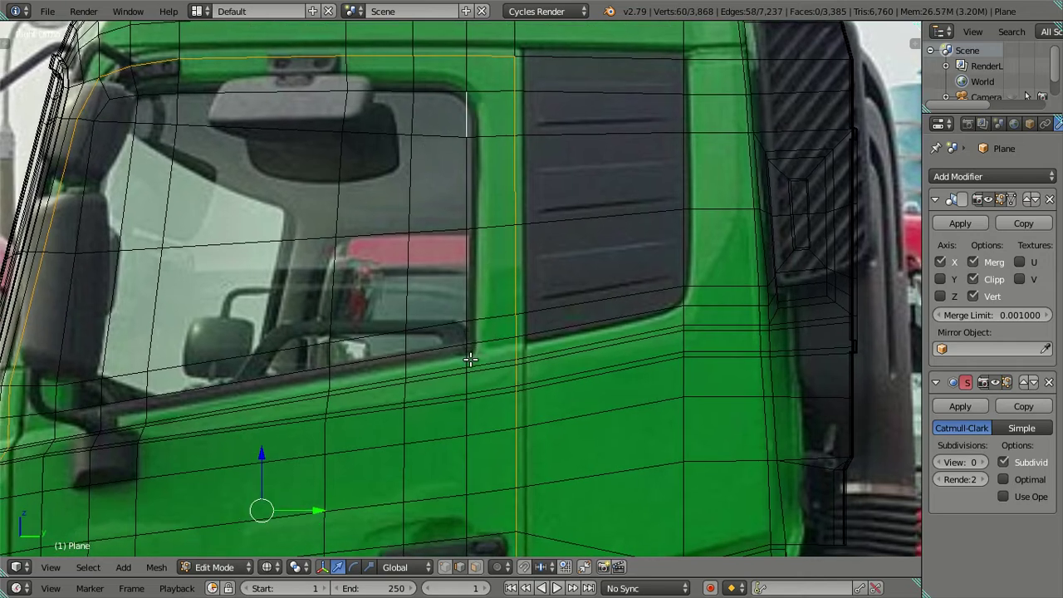
middle_click_drag(433, 361, 517, 363, "shift")
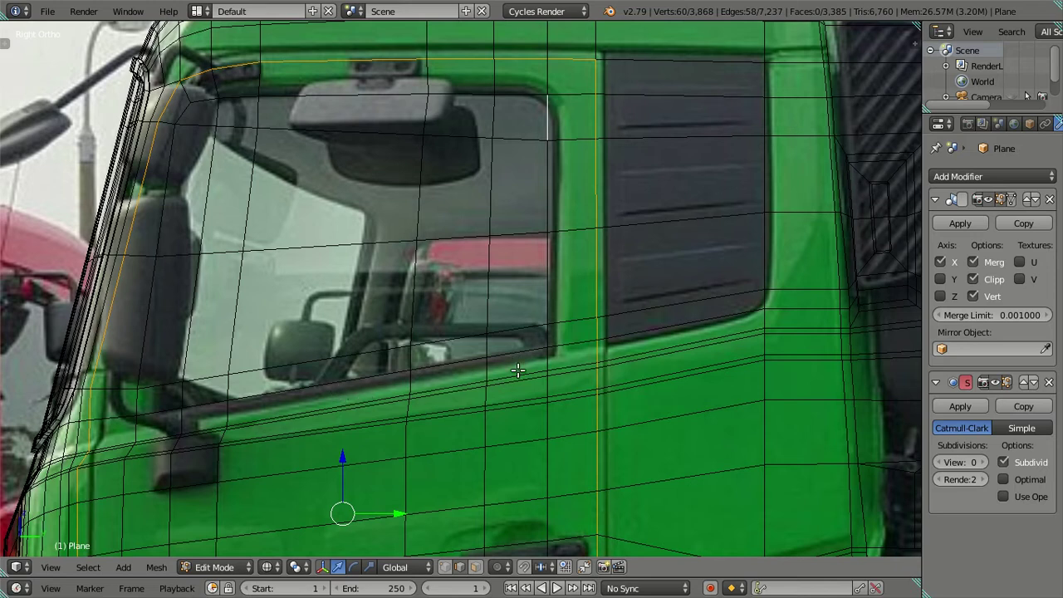
right_click(548, 338, "shift")
right_click(504, 352, "shift")
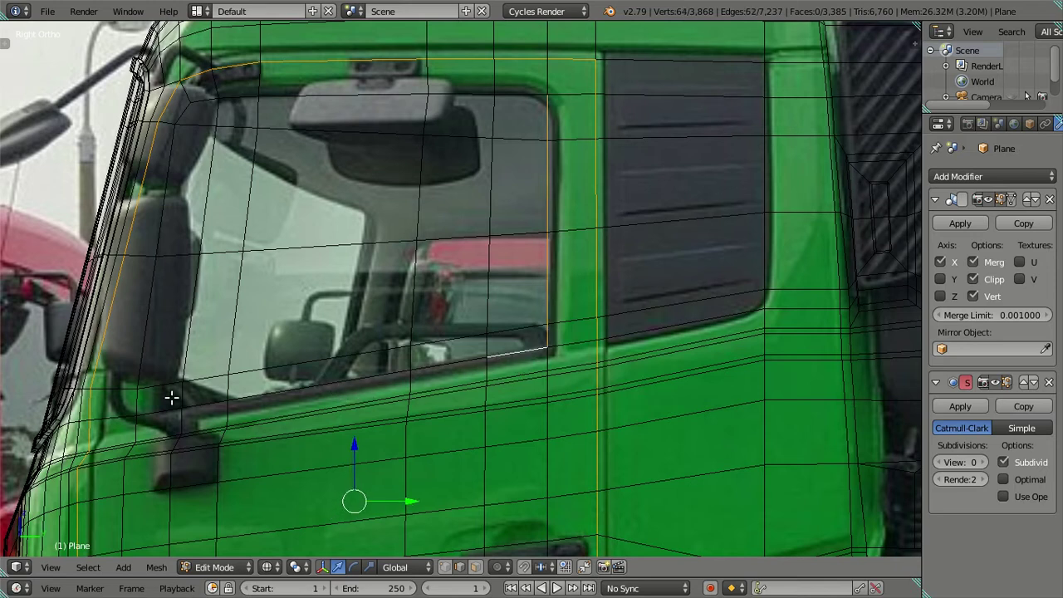
right_click(151, 413, "alt+shift")
right_click(176, 156, "alt+shift")
right_click(279, 93, "alt+shift")
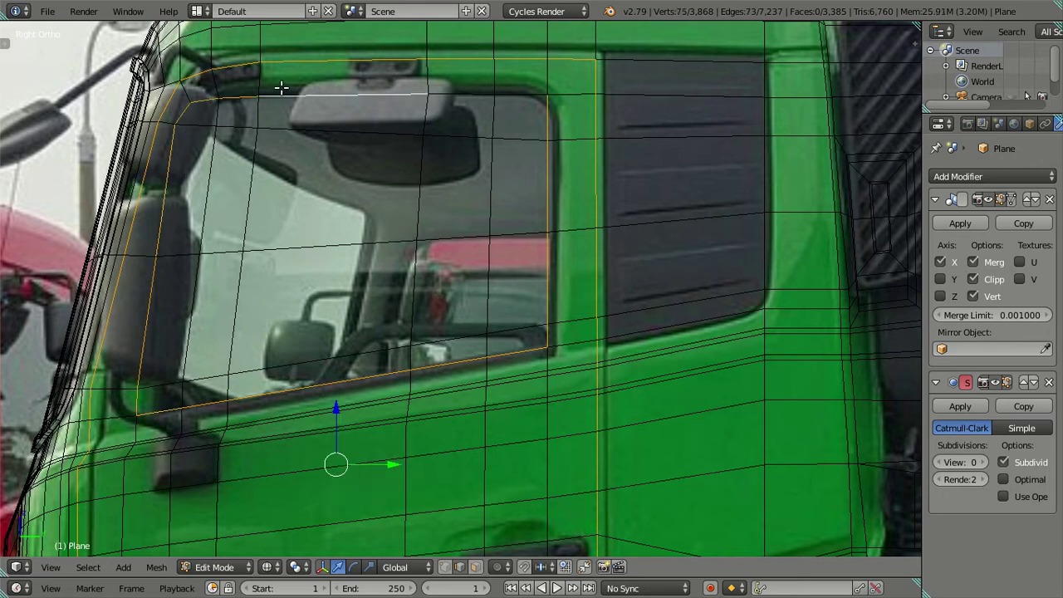
right_click(517, 94, "shift")
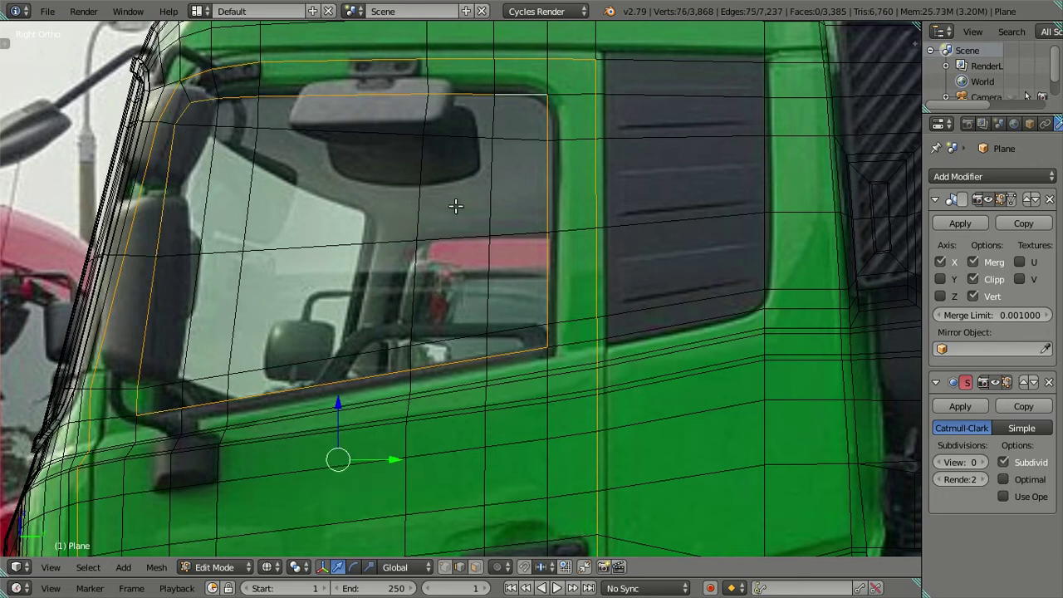
scroll(456, 206, "down", 1)
scroll(456, 206, "down", 1)
- Compare the solid-shaded cab against the photo from the side and orbited angles
key("z")
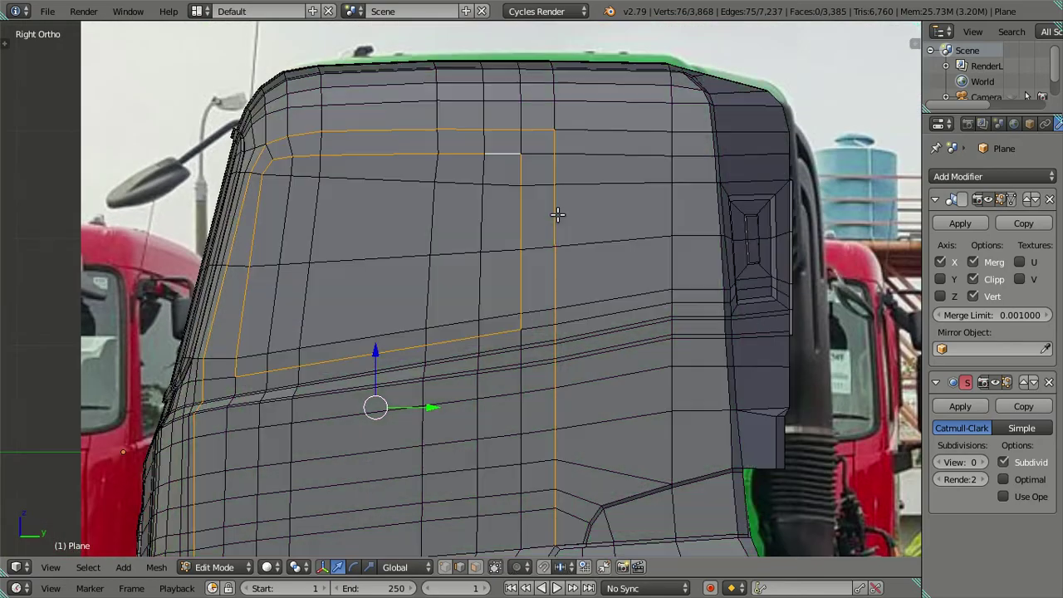
mouse_move(262, 344)
middle_mouse_down()
mouse_move(267, 335)
mouse_move(308, 352)
mouse_move(308, 340)
mouse_move(330, 340)
mouse_move(304, 337)
middle_mouse_up()
key("KP_3")
scroll(275, 342, "up", 2)
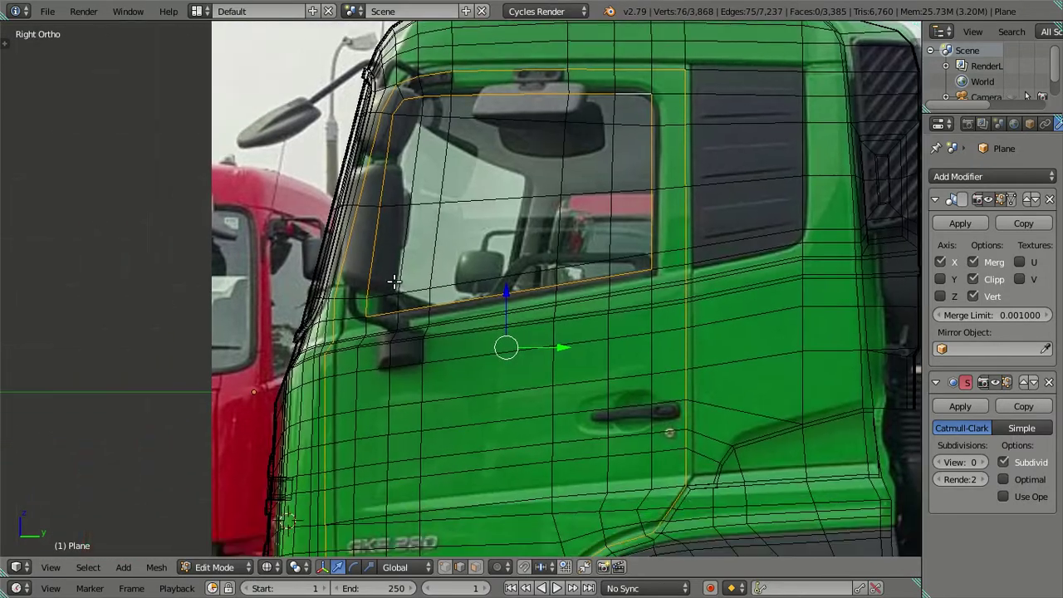
scroll(391, 290, "up", 2)
mouse_move(380, 321)
middle_mouse_down()
mouse_move(408, 403)
mouse_move(404, 499)
mouse_move(391, 499)
mouse_move(350, 447)
mouse_move(280, 432)
mouse_move(280, 443)
mouse_move(285, 463)
mouse_move(311, 406)
mouse_move(378, 336)
middle_mouse_up()
key("KP_3")
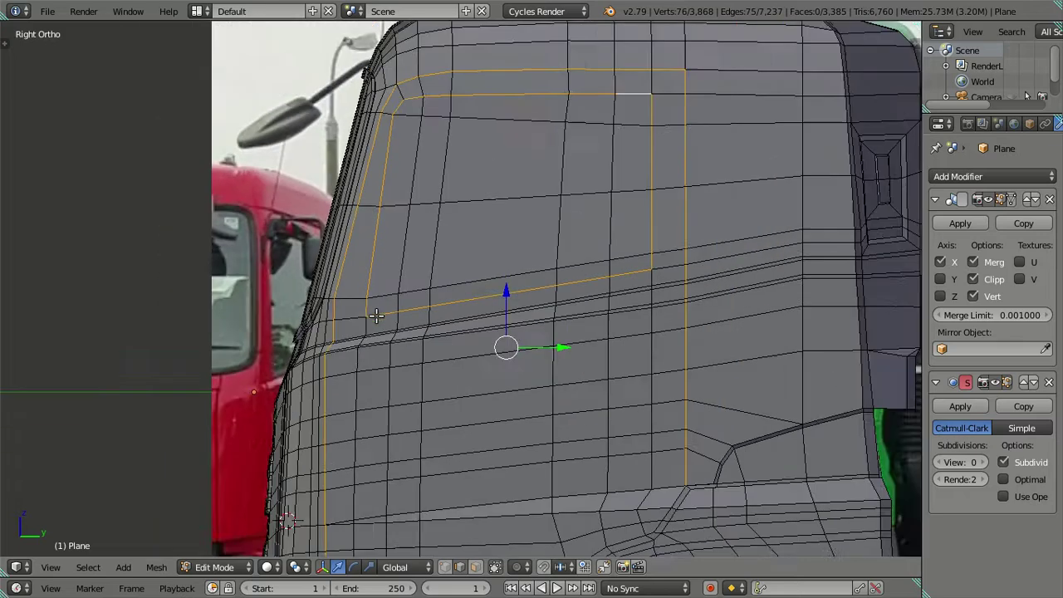
middle_click_drag(423, 253, 414, 297, "shift")
scroll(415, 297, "up", 1)
scroll(415, 297, "up", 1)
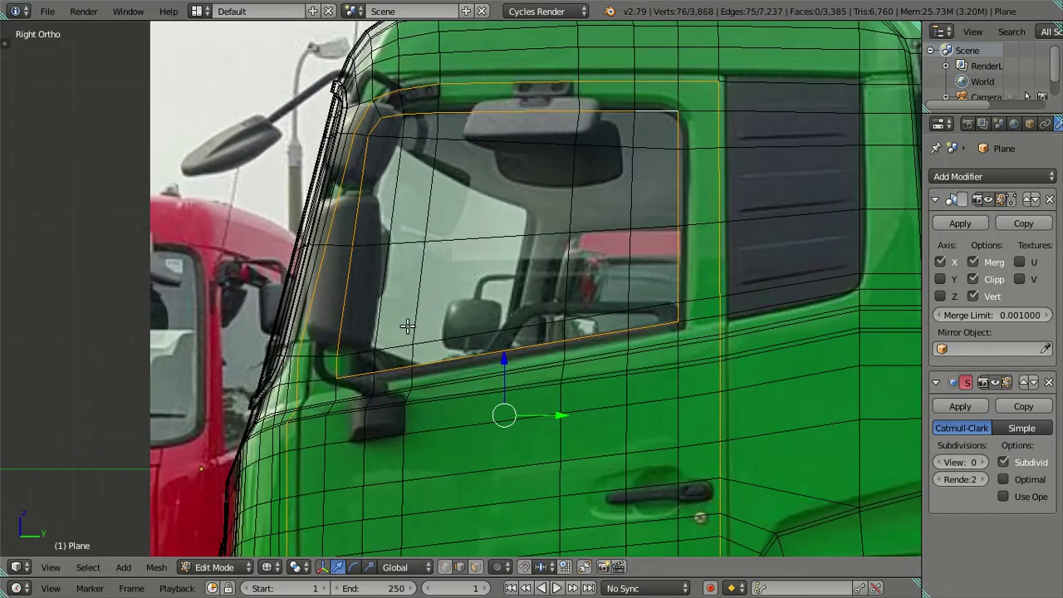
scroll(354, 385, "up", 1)
scroll(352, 380, "up", 1)
scroll(349, 370, "up", 1)
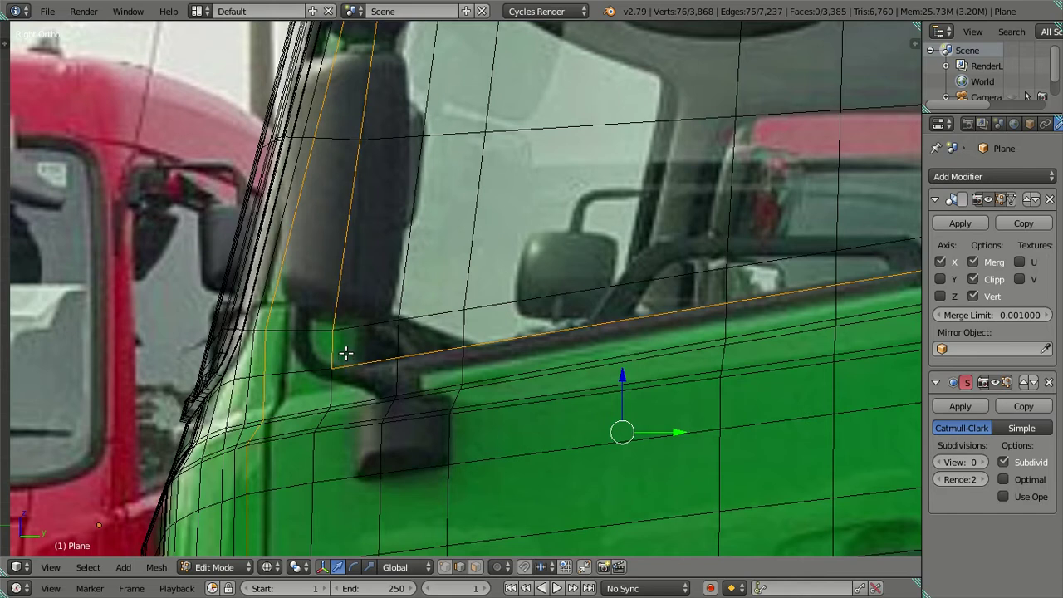
- Inspect the smoothed cab in Object Mode, then return to Edit Mode in solid shading
key("Tab")
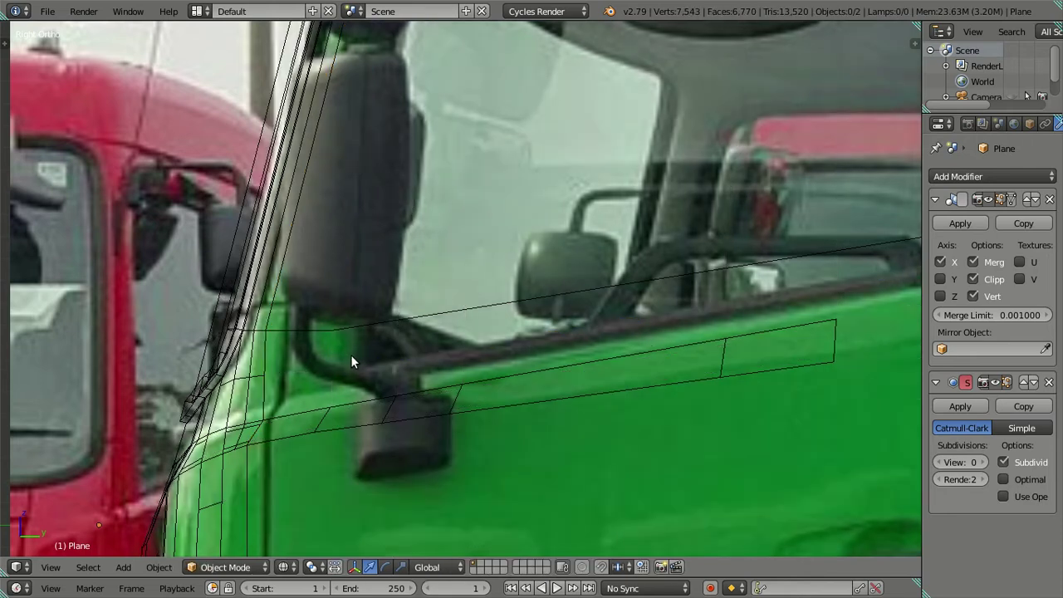
right_click(259, 324)
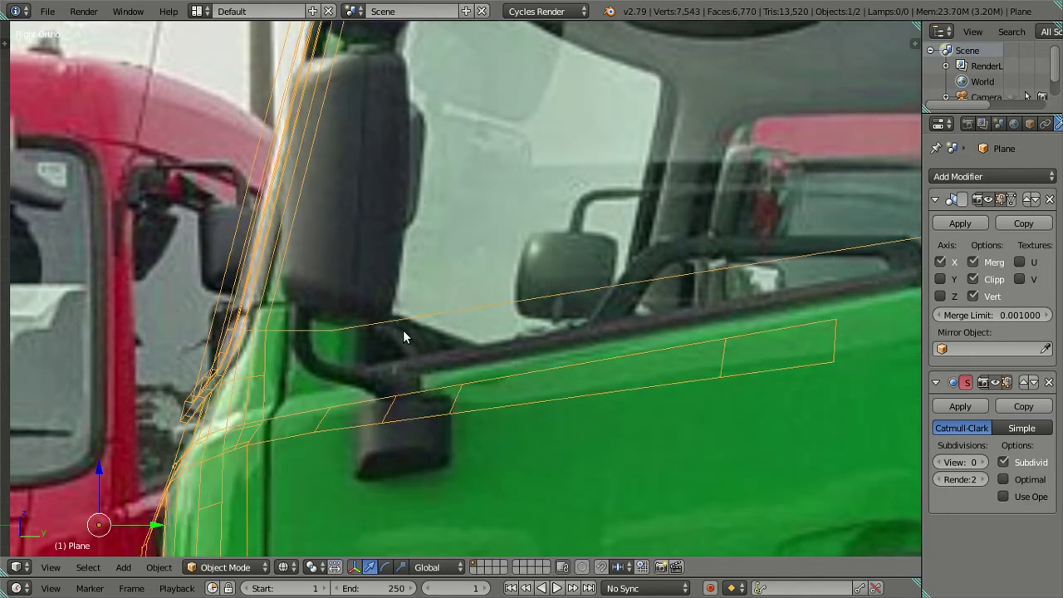
key("g")
key("Escape")
key("a")
key("Tab")
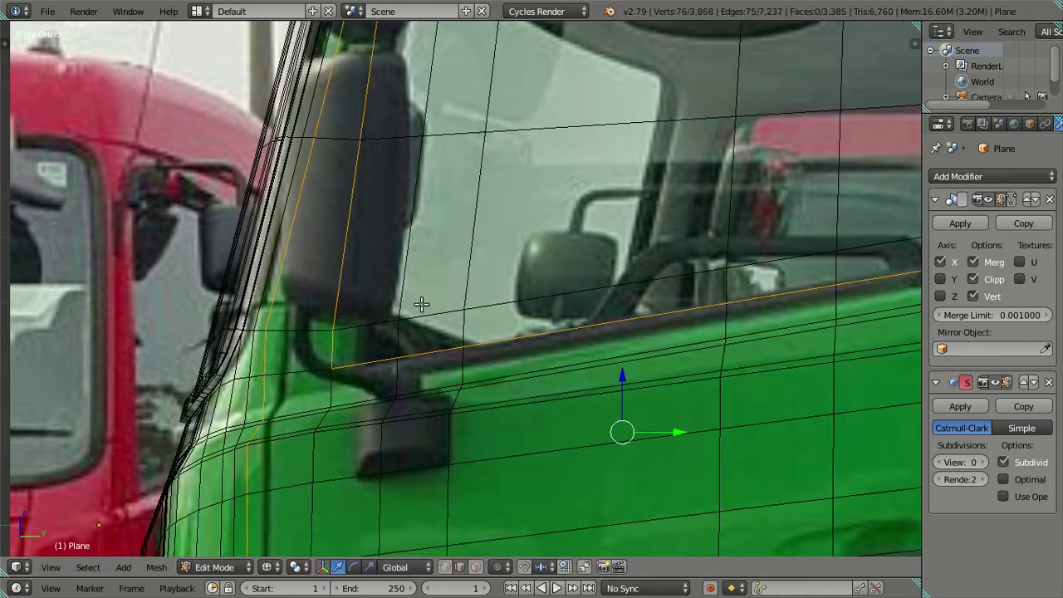
scroll(422, 304, "down", 1)
scroll(466, 306, "down", 4)
key("z")
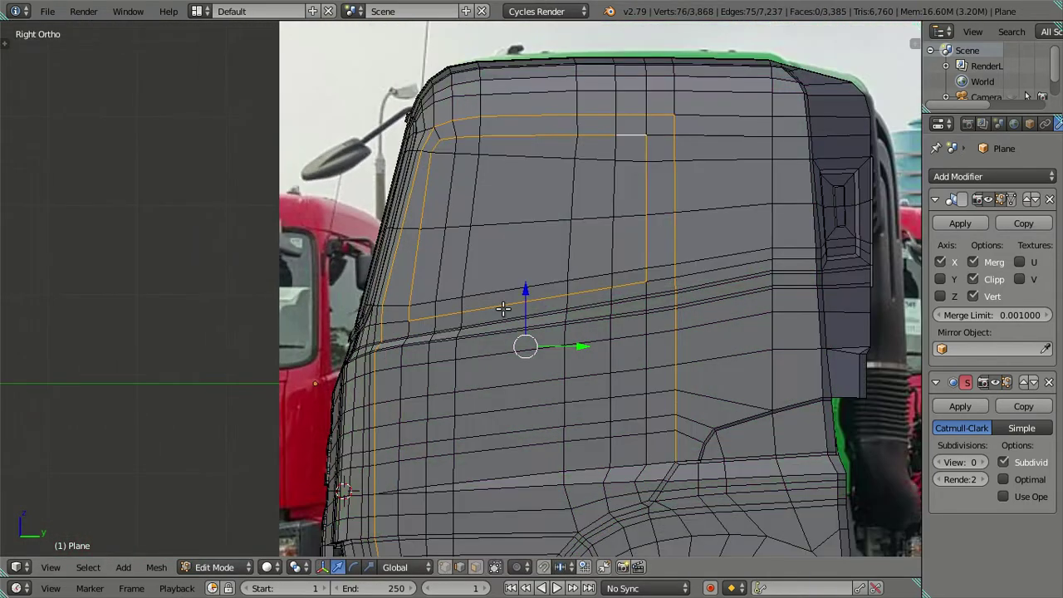
mouse_move(535, 379)
middle_mouse_down()
mouse_move(613, 331)
mouse_move(568, 324)
middle_mouse_up()
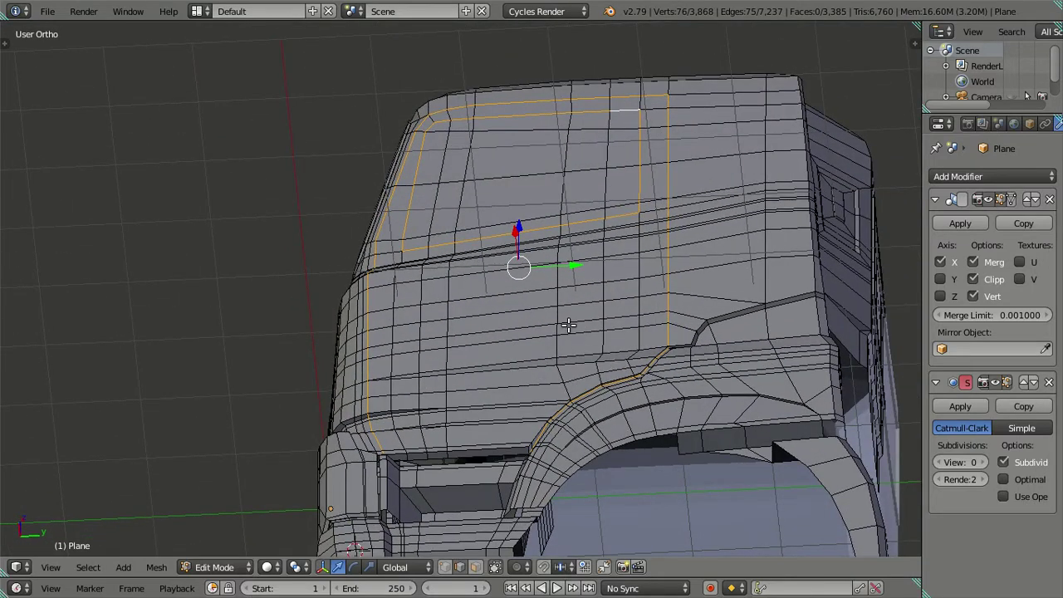
- Extrude the window outline loop in place and clear the selection
key("e")
key("Escape")
right_click(548, 339)
key("l")
middle_click_drag(548, 339, 565, 392)
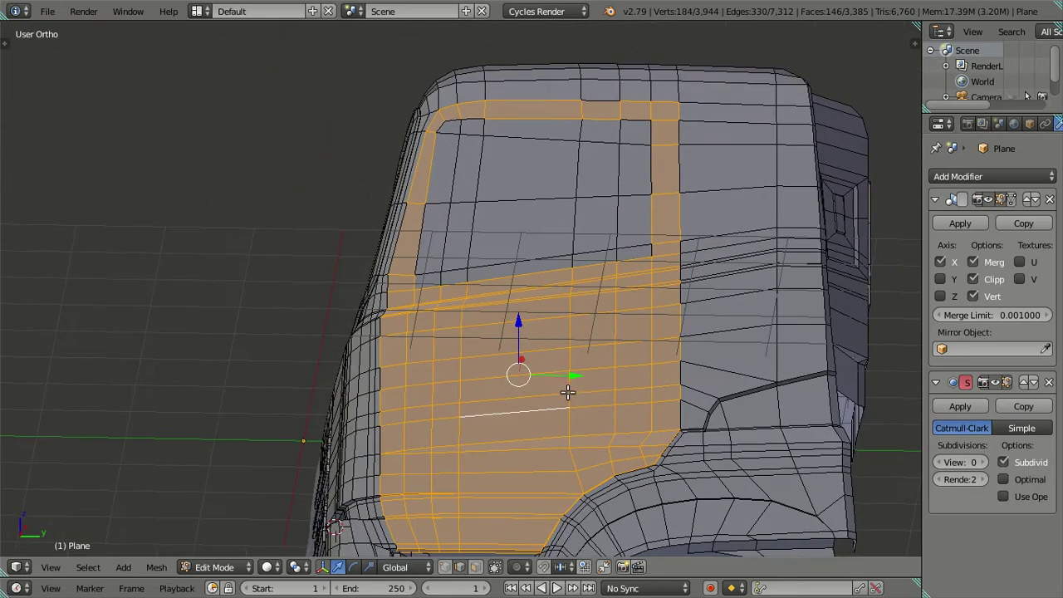
key("a")
middle_click_drag(594, 352, 486, 404)
- Select the top, right and bottom edges of the dark rear panel over the photo
key("KP_3")
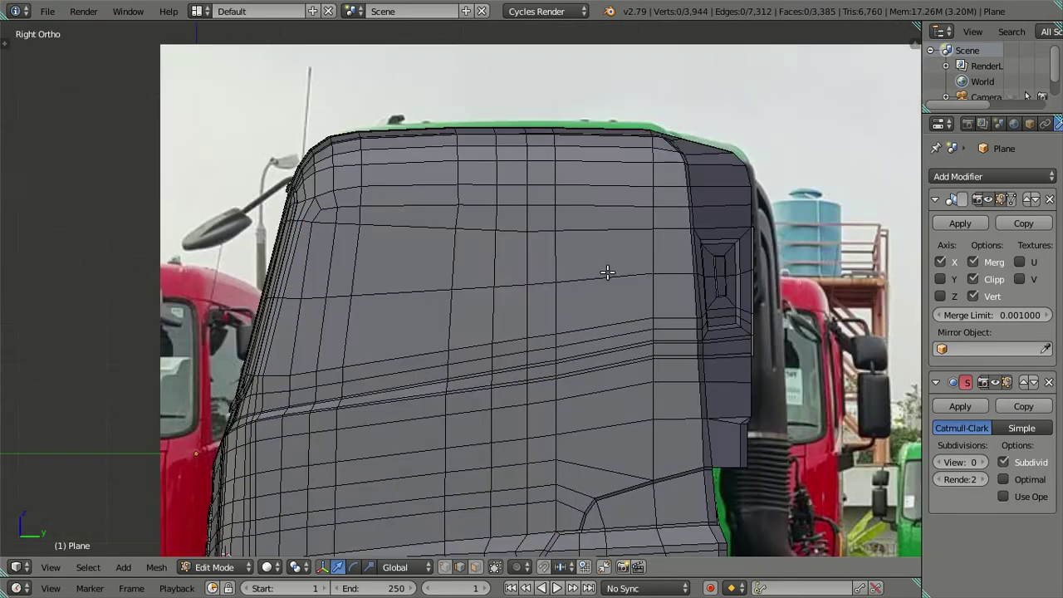
key("z")
scroll(593, 294, "up", 2)
scroll(575, 284, "up", 3)
right_click(595, 193)
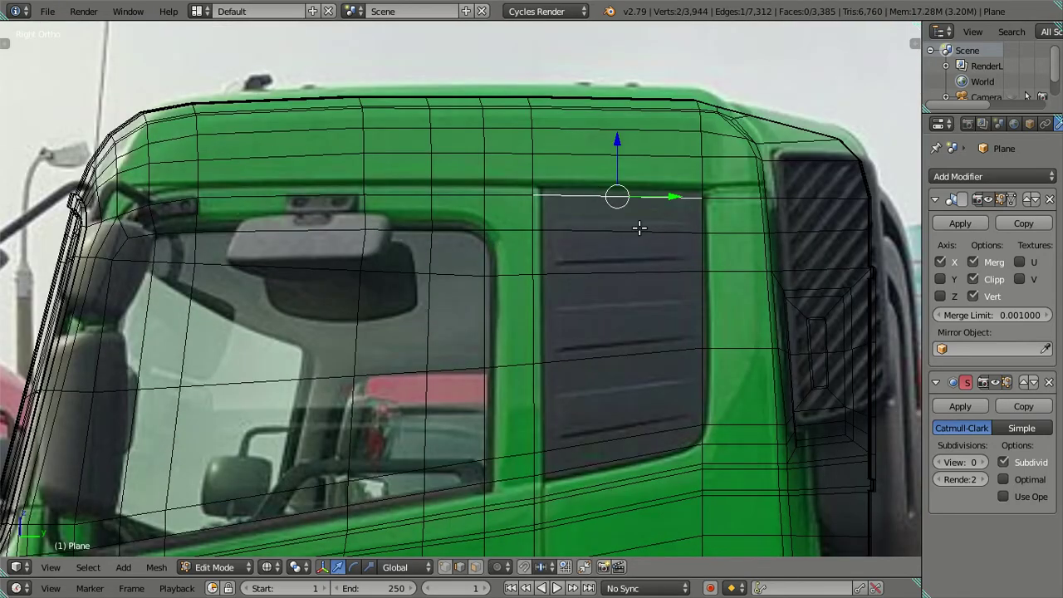
right_click(703, 432, "ctrl")
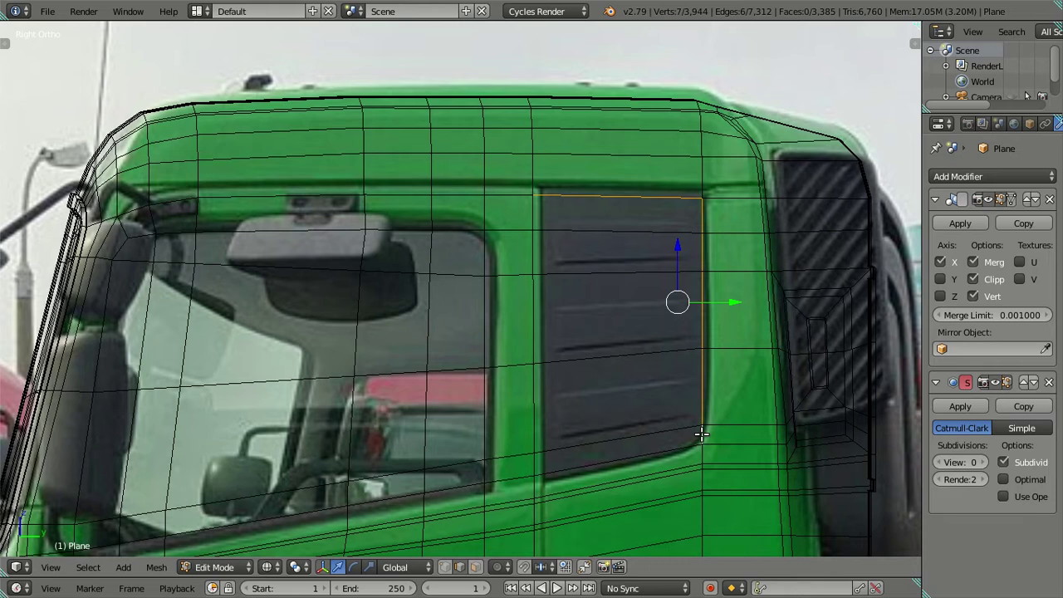
right_click(633, 459, "ctrl")
- Duplicate the rear panel outline edges in place, then deselect everything in wireframe
key("z")
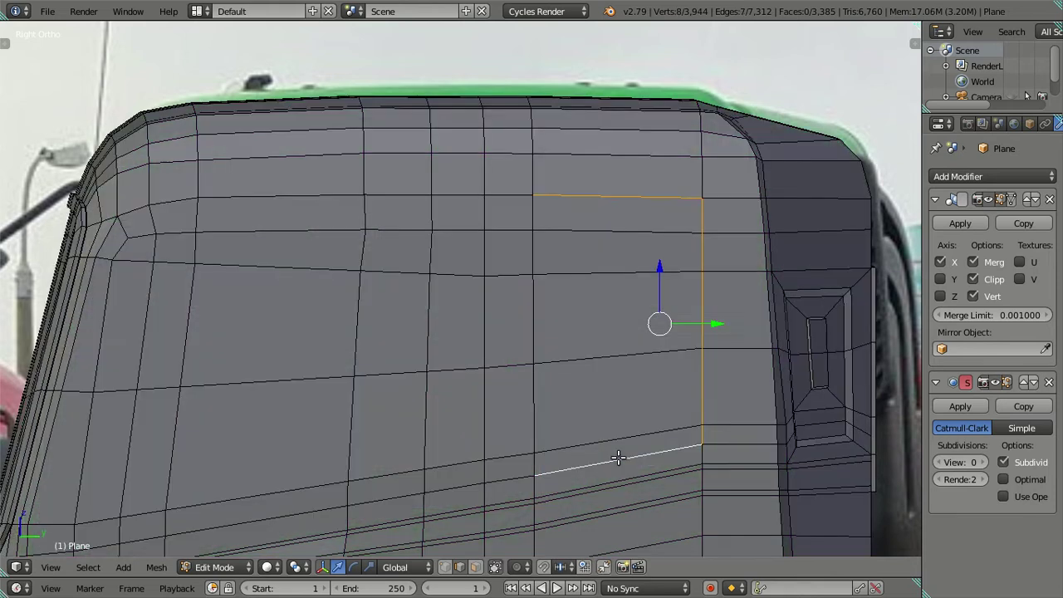
key("shift+d")
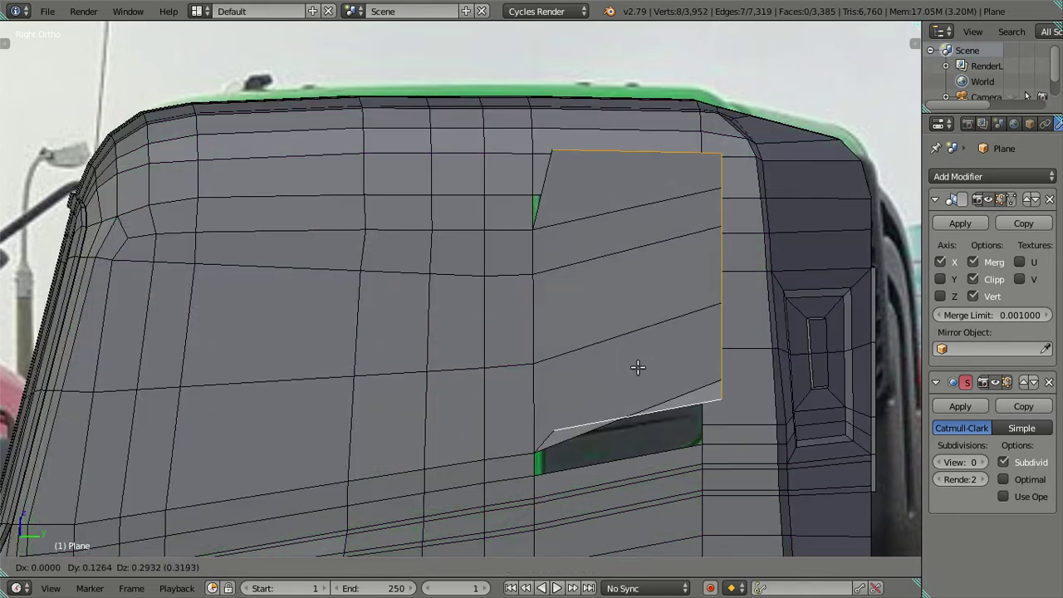
key("Escape")
right_click(623, 355)
left_click(623, 355, "ctrl+alt")
scroll(617, 352, "down", 3)
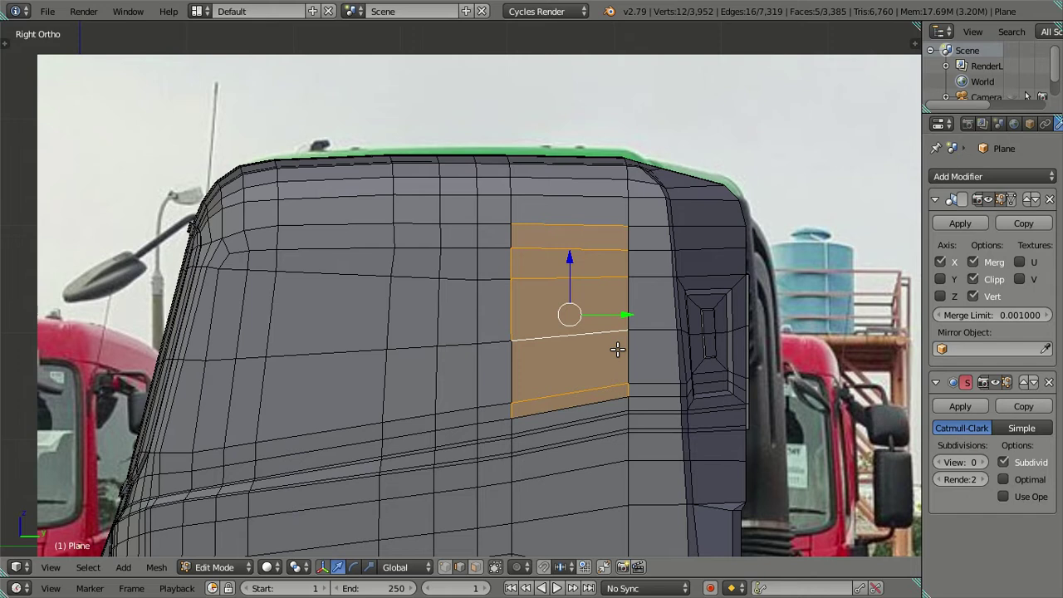
scroll(617, 352, "up", 2)
key("z")
key("a")
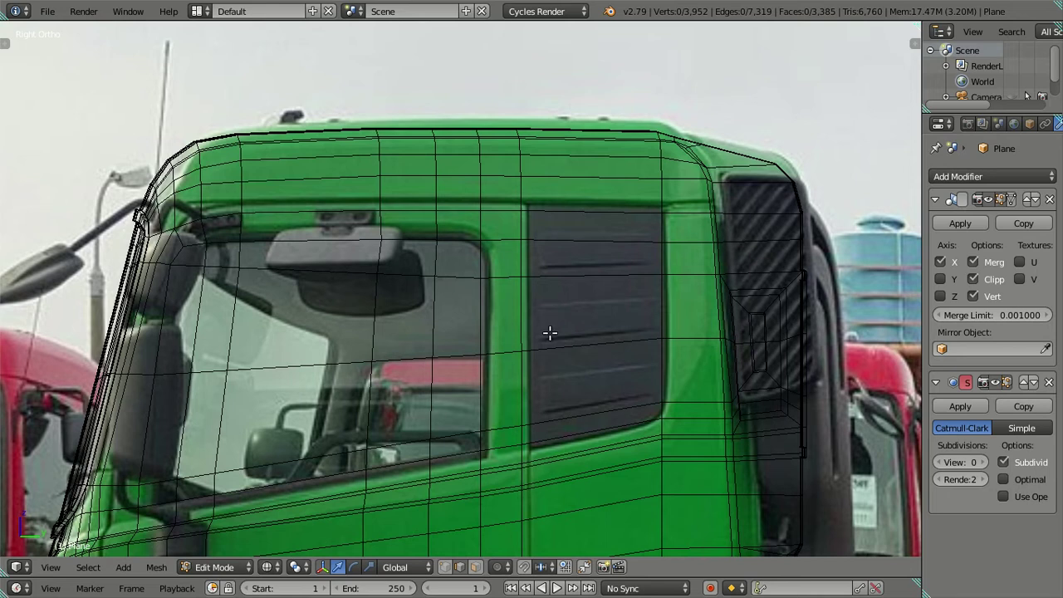
middle_click_drag(551, 333, 566, 214, "shift")
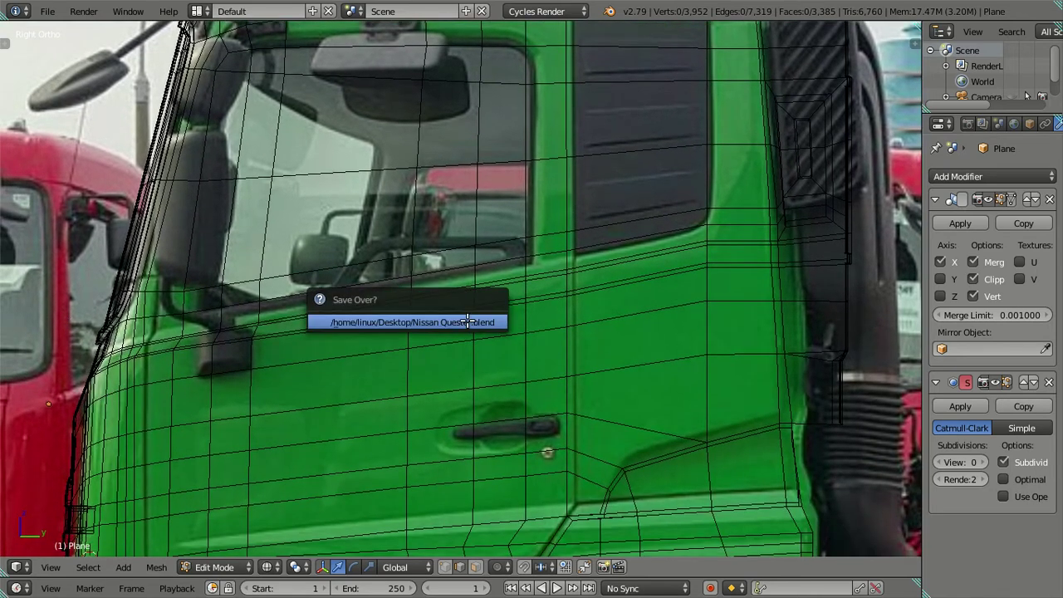
middle_click_drag(467, 321, 516, 243, "shift")
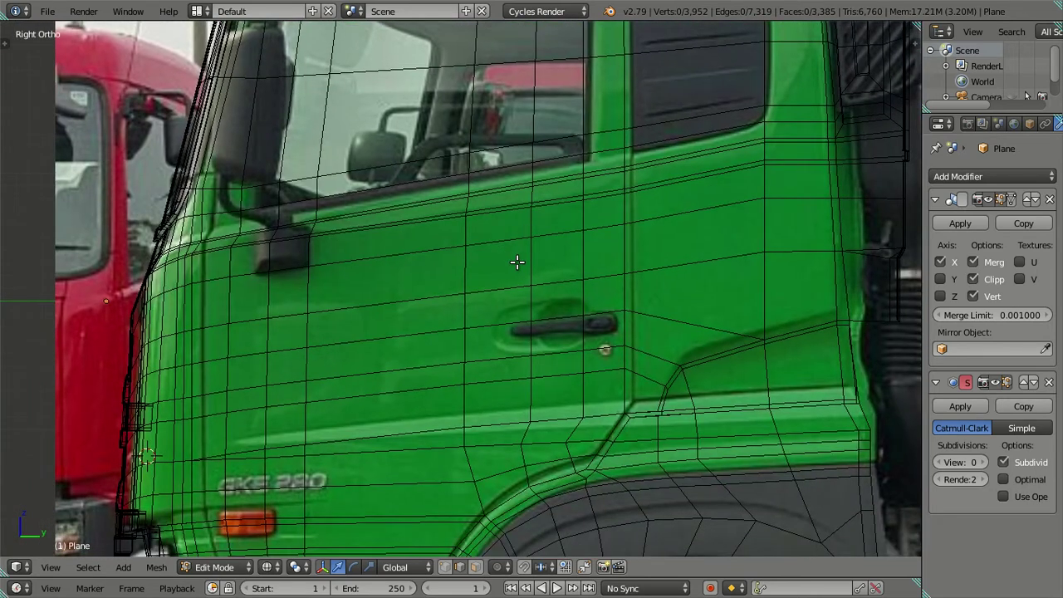
scroll(561, 343, "down", 2)
middle_click_drag(561, 343, 485, 265, "shift")
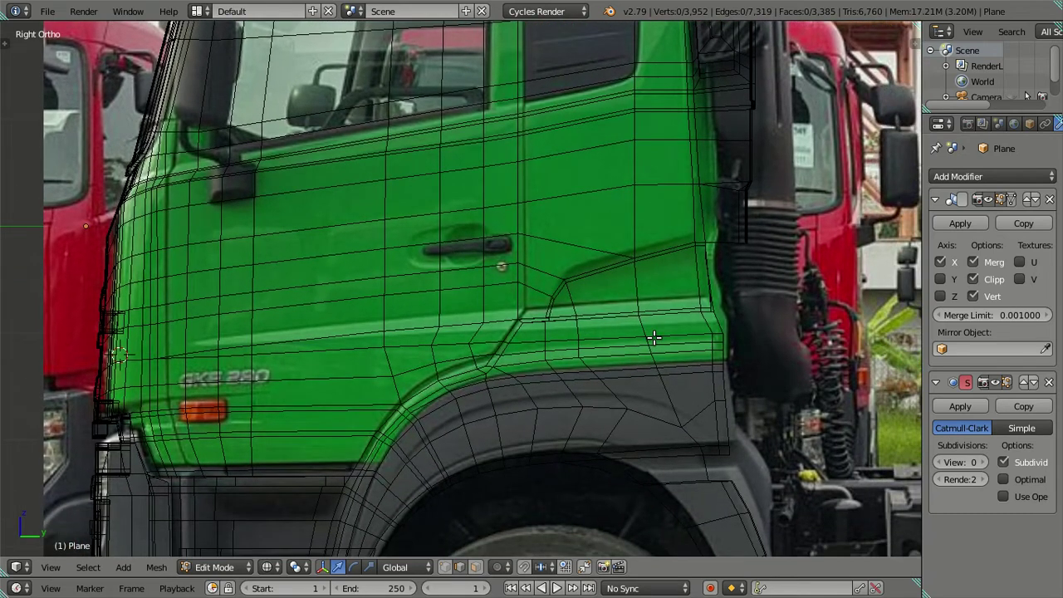
scroll(655, 337, "up", 1)
mouse_move(654, 335)
middle_mouse_down("shift")
mouse_move(471, 290)
mouse_move(474, 266)
mouse_move(458, 241)
mouse_move(308, 271)
middle_mouse_up("shift")
scroll(470, 290, "up", 1)
scroll(472, 290, "up", 2)
scroll(458, 240, "up", 3)
right_click(186, 201)
scroll(361, 264, "up", 1)
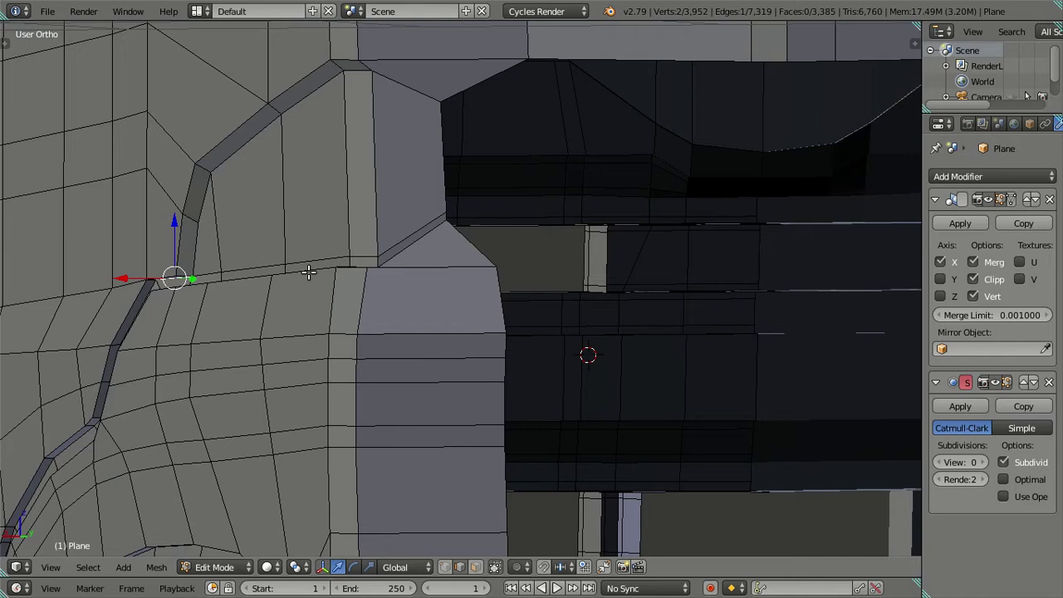
- Bring the rear cab corner into view against the side photo and switch to solid shading
middle_click_drag(368, 251, 430, 252)
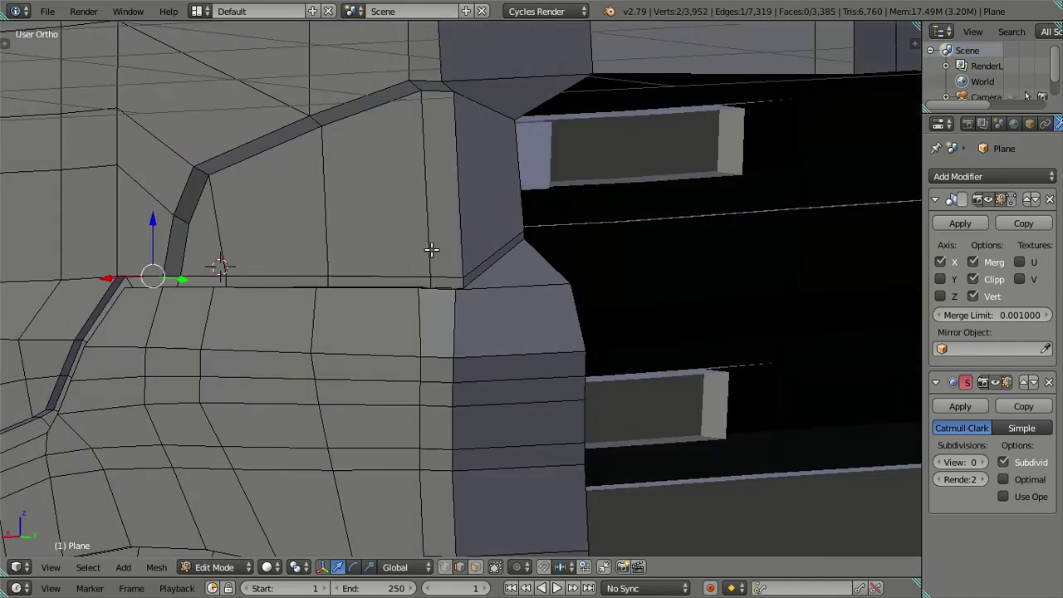
key("KP_3")
mouse_move(544, 238)
middle_mouse_down("shift")
mouse_move(533, 272)
mouse_move(443, 282)
middle_mouse_up("shift")
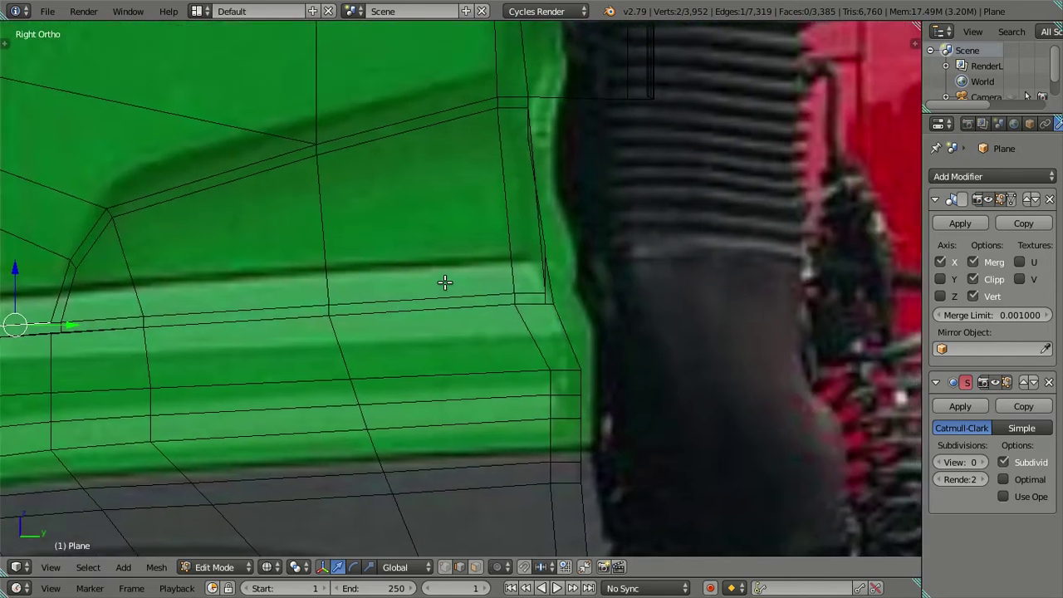
scroll(446, 275, "down", 3)
mouse_move(689, 296)
middle_mouse_down()
mouse_move(494, 318)
mouse_move(464, 297)
mouse_move(487, 327)
mouse_move(507, 288)
mouse_move(482, 291)
mouse_move(476, 280)
middle_mouse_up()
key("z")
scroll(482, 299, "up", 2)
scroll(482, 292, "up", 2)
- Extrude the lower rear door panel edge path into a groove strip ending at the back cab corner
left_click(431, 287, "ctrl")
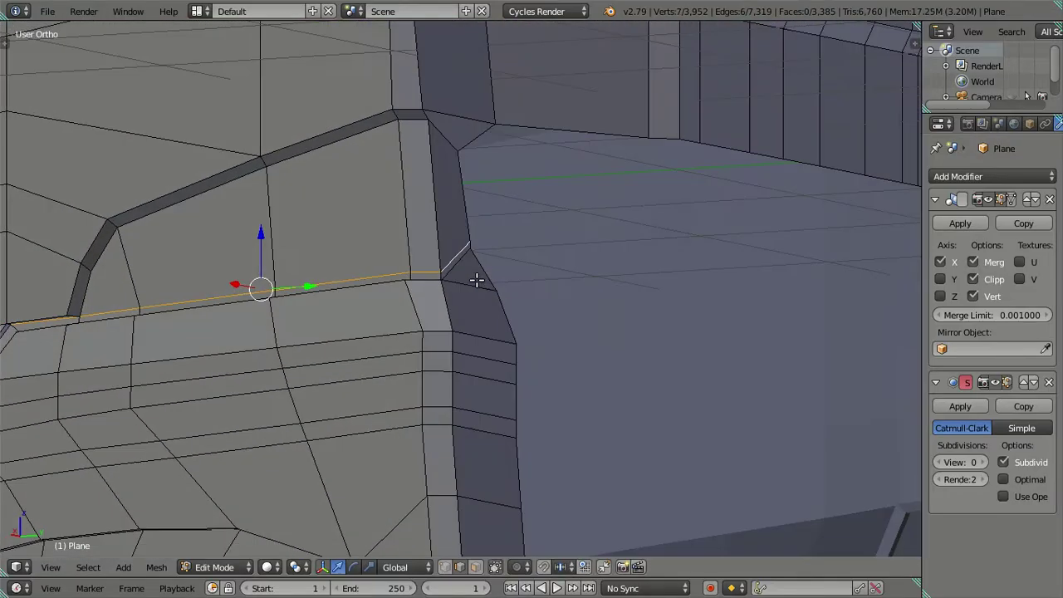
key("e")
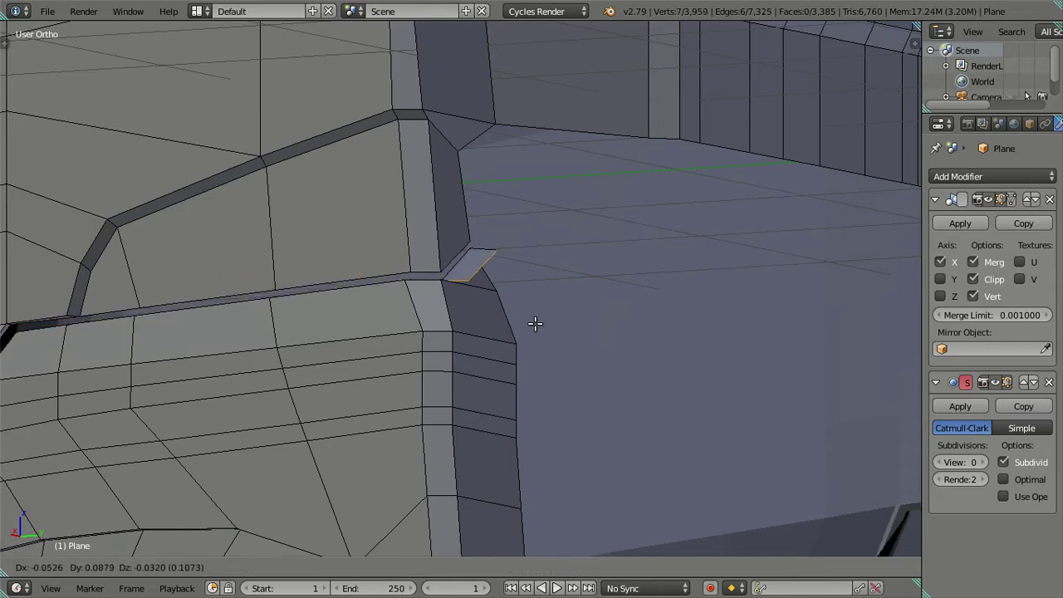
left_click(537, 324)
key("a")
middle_click_drag(520, 324, 569, 273)
key("KP_3")
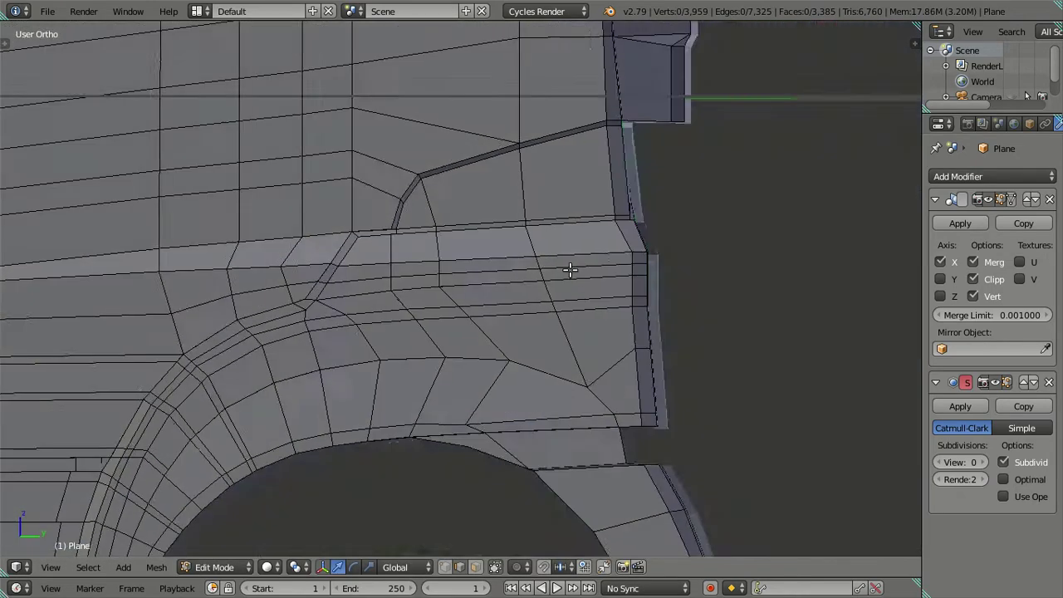
mouse_move(553, 343)
middle_mouse_down()
mouse_move(575, 317)
mouse_move(634, 308)
middle_mouse_up()
- Zoom in on the wheel arch in the side reference view and inspect it in 3D
key("KP_3")
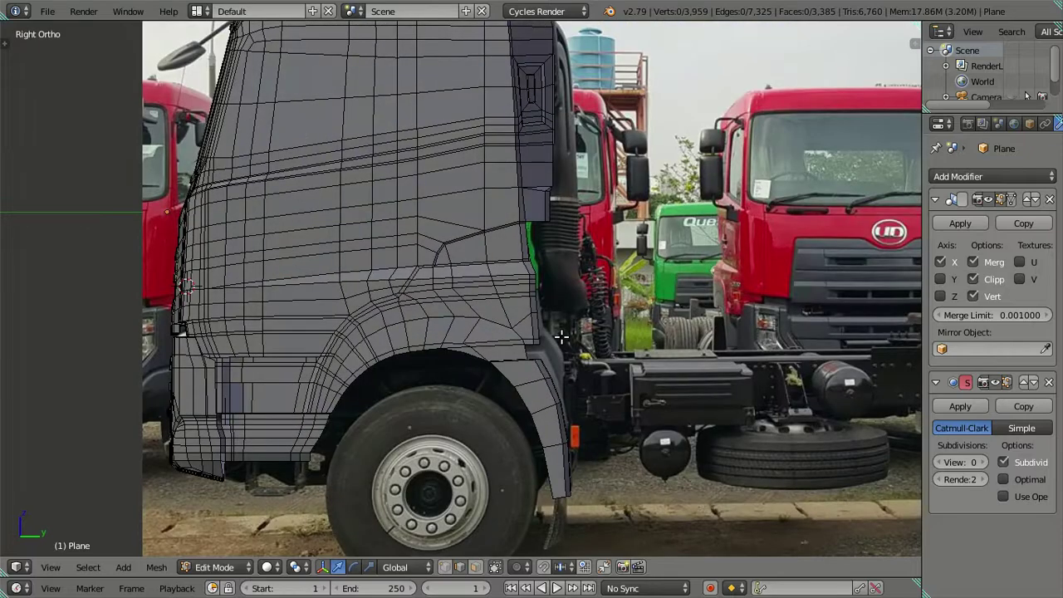
scroll(552, 329, "up", 3)
scroll(536, 357, "up", 2)
scroll(535, 329, "up", 1)
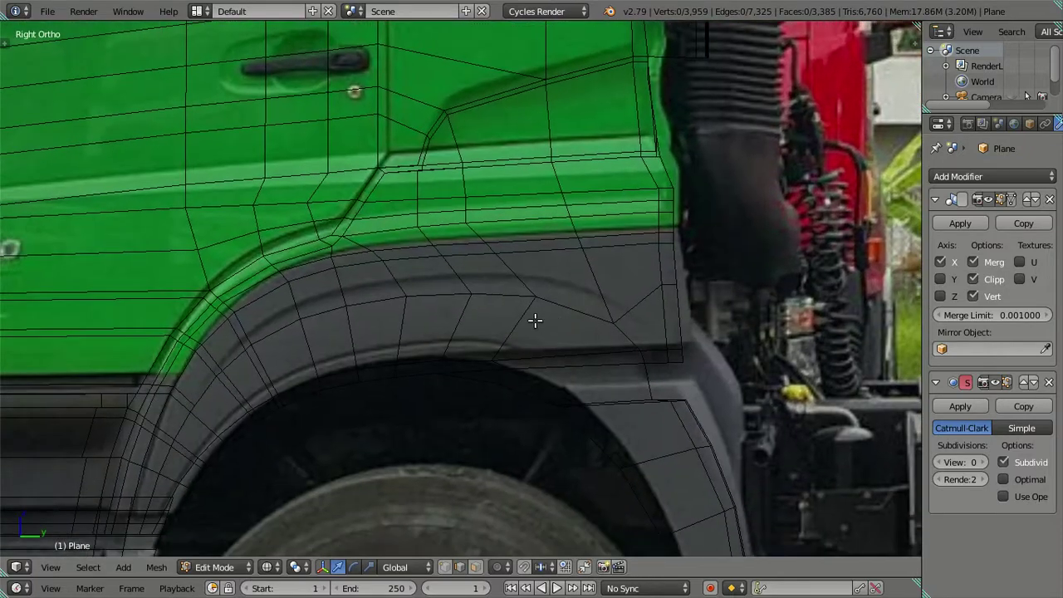
scroll(499, 314, "up", 1)
scroll(480, 315, "up", 1)
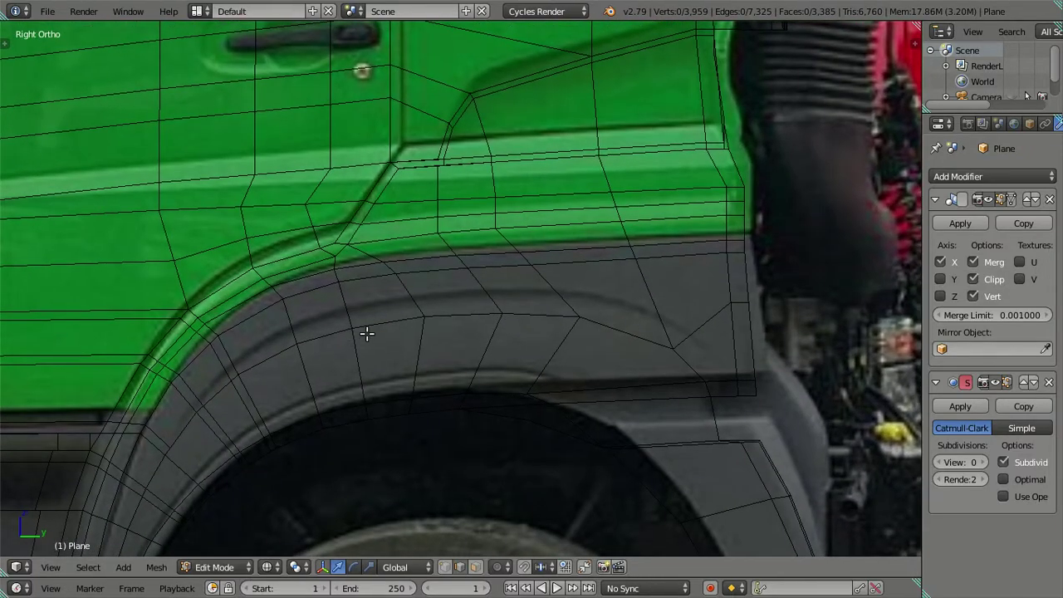
middle_click_drag(368, 332, 430, 303, "shift")
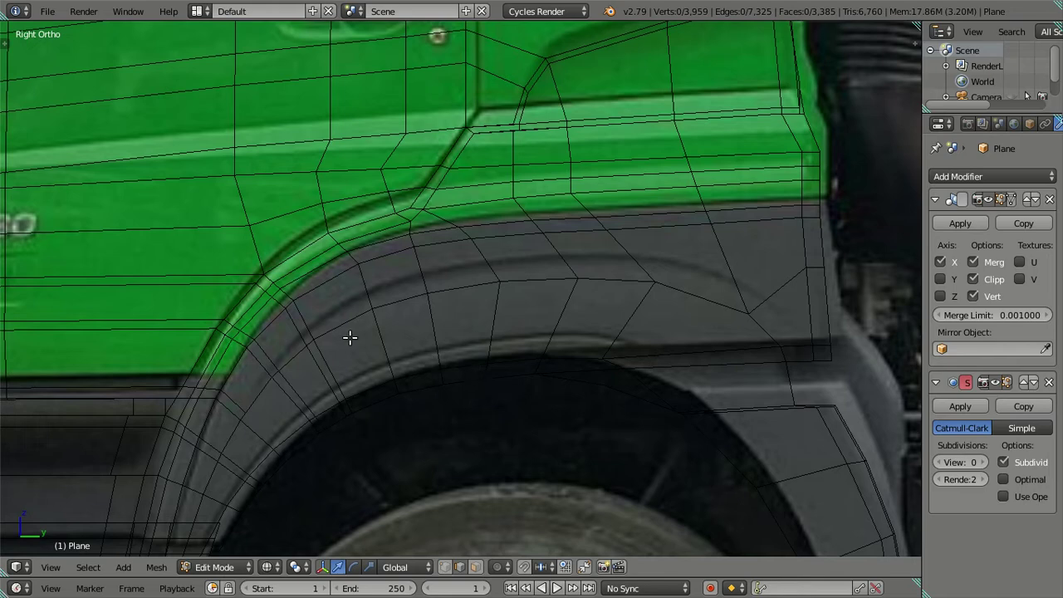
middle_click_drag(349, 338, 468, 257, "shift")
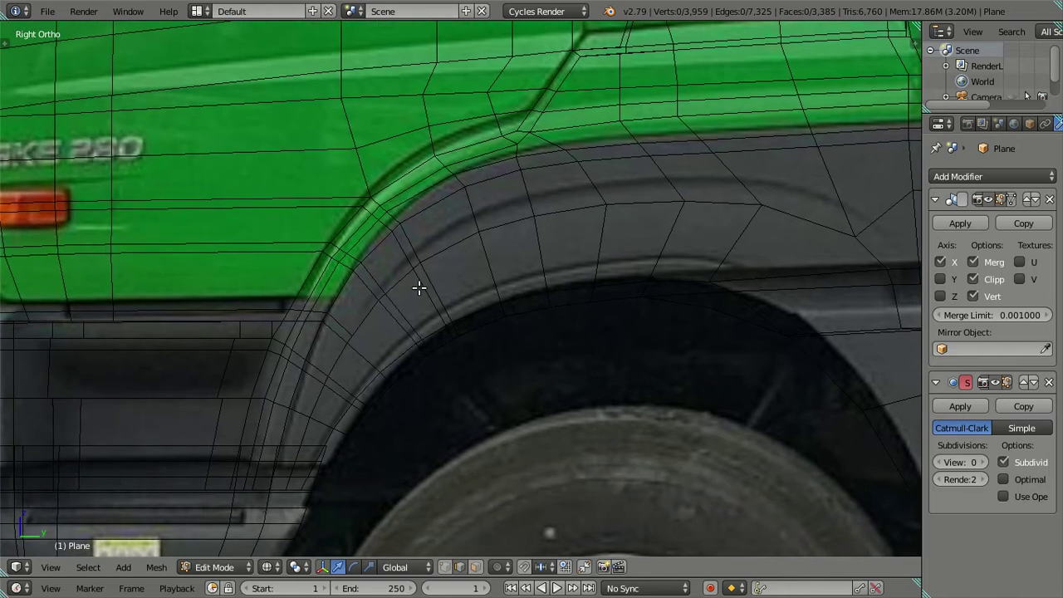
mouse_move(419, 294)
middle_mouse_down()
mouse_move(365, 307)
mouse_move(351, 269)
mouse_move(373, 261)
mouse_move(330, 289)
mouse_move(418, 300)
mouse_move(327, 266)
mouse_move(346, 273)
middle_mouse_up()
scroll(349, 274, "down", 3)
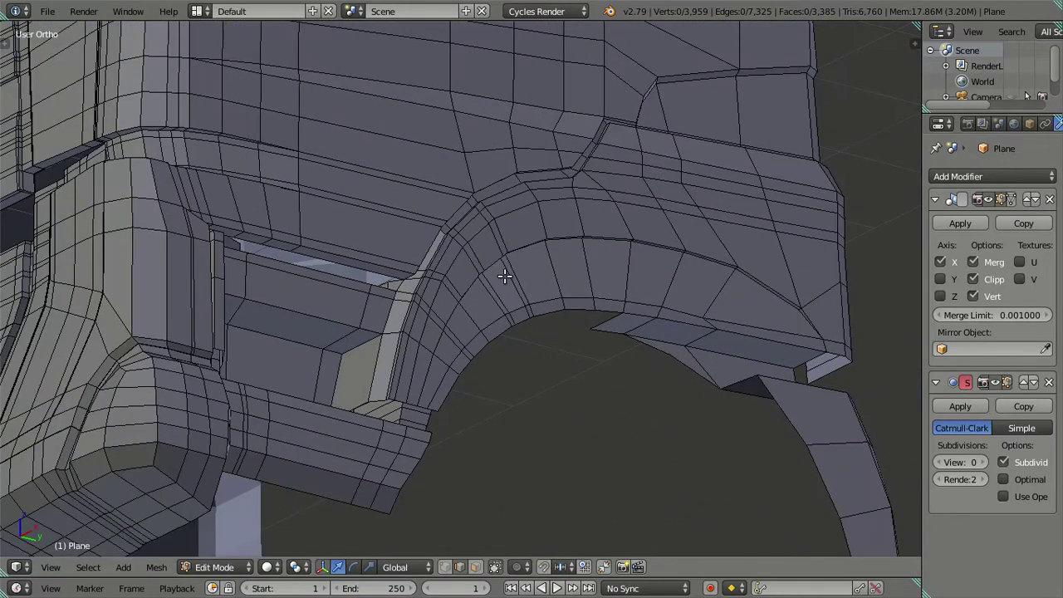
key("KP_3")
middle_click_drag(517, 261, 474, 292, "shift")
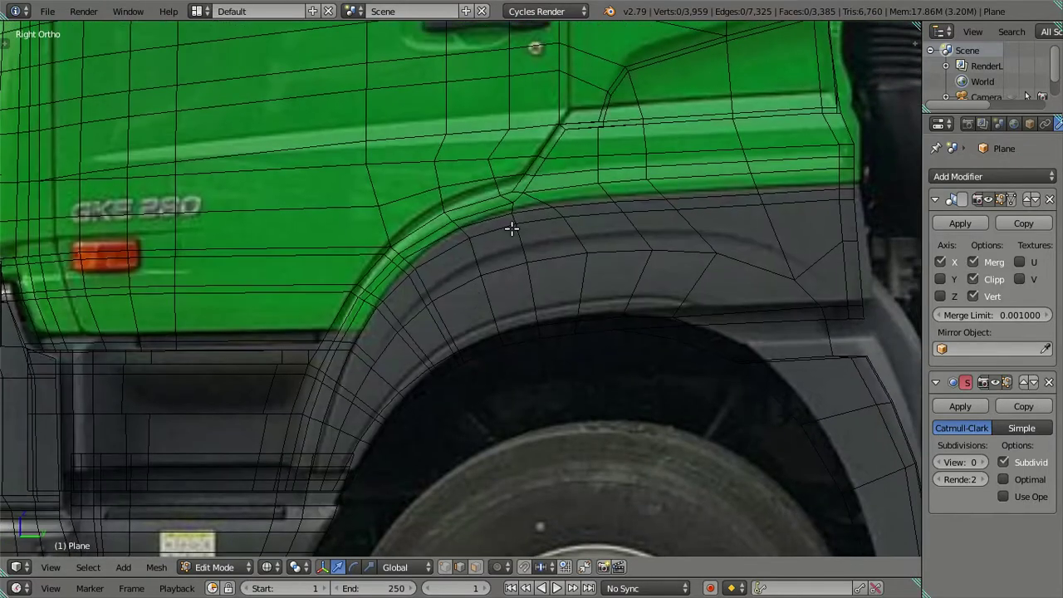
scroll(555, 220, "down", 2)
scroll(632, 315, "up", 2)
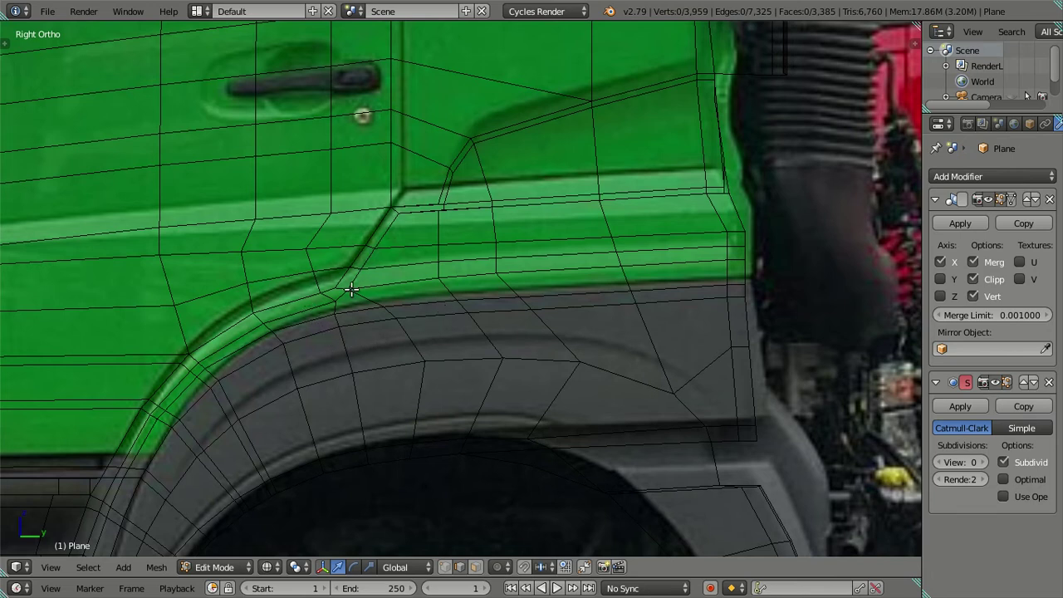
- Select the connected wheel arch panel piece and compare it with the photo, leaving it unmoved
key("Tab")
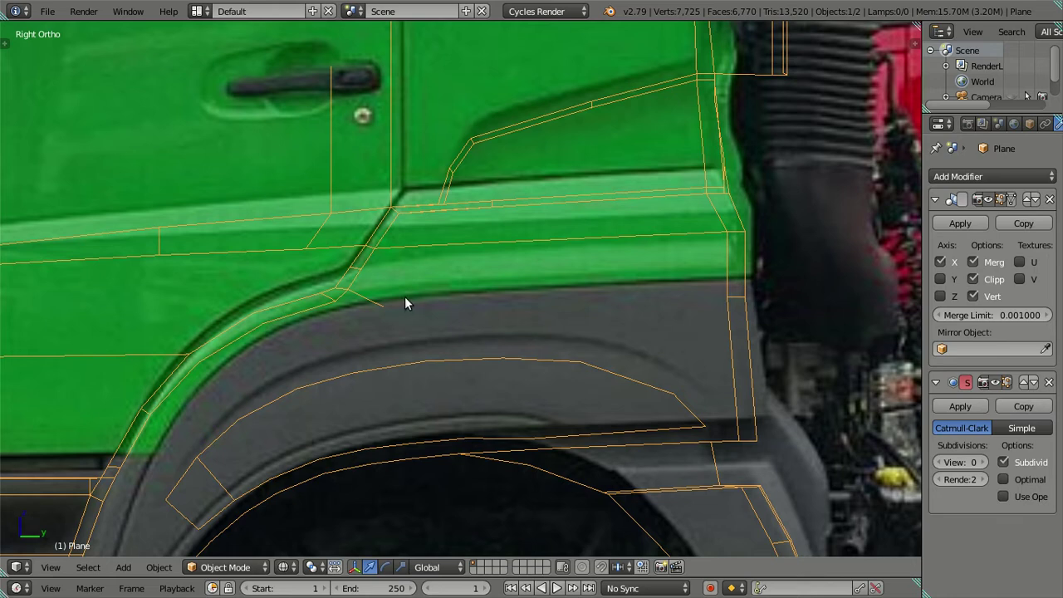
key("Tab")
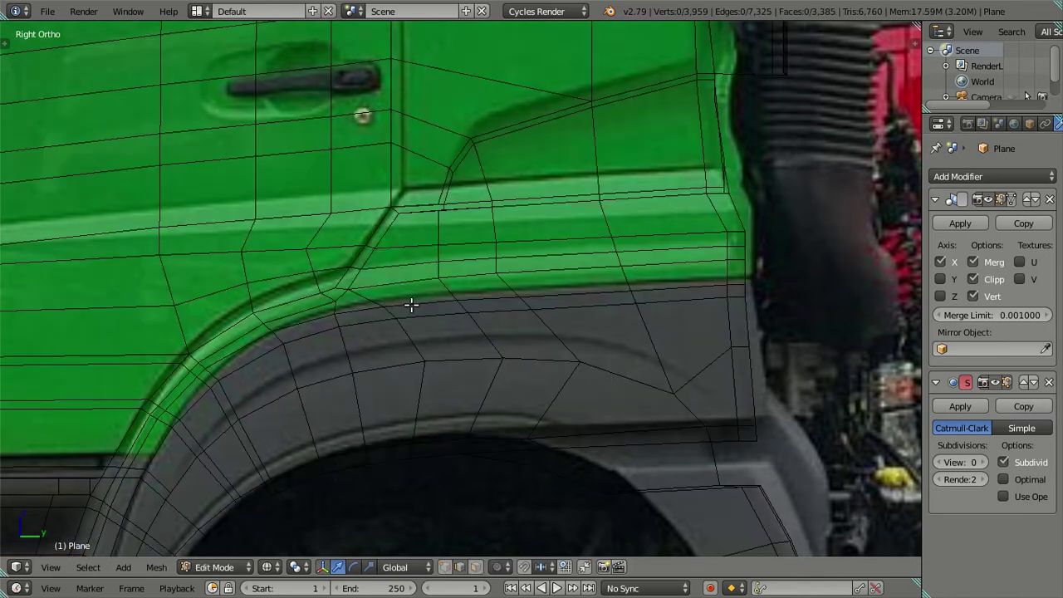
right_click(412, 304)
key("ctrl+l")
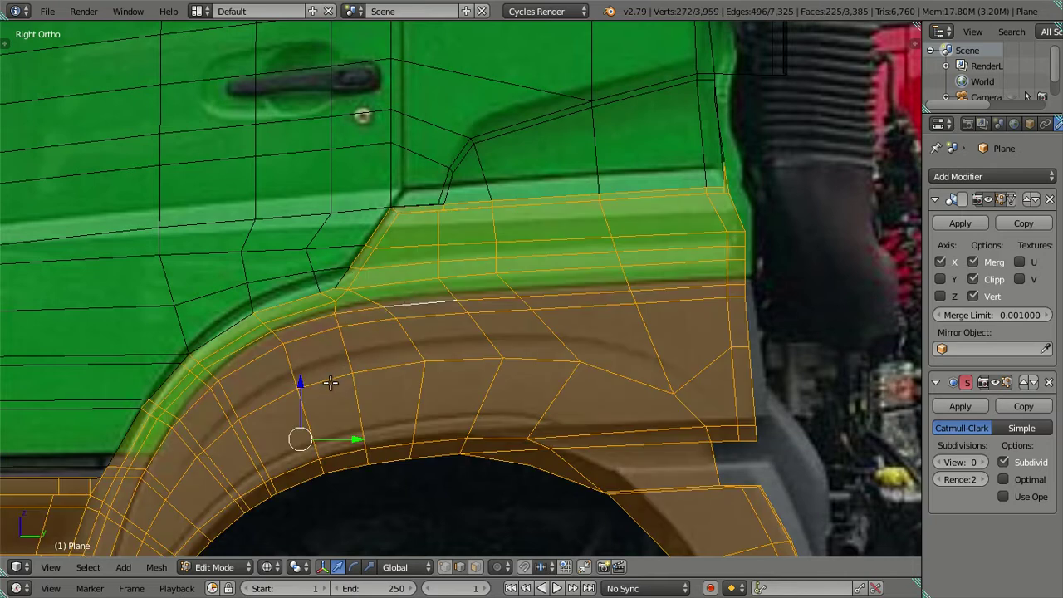
key("g")
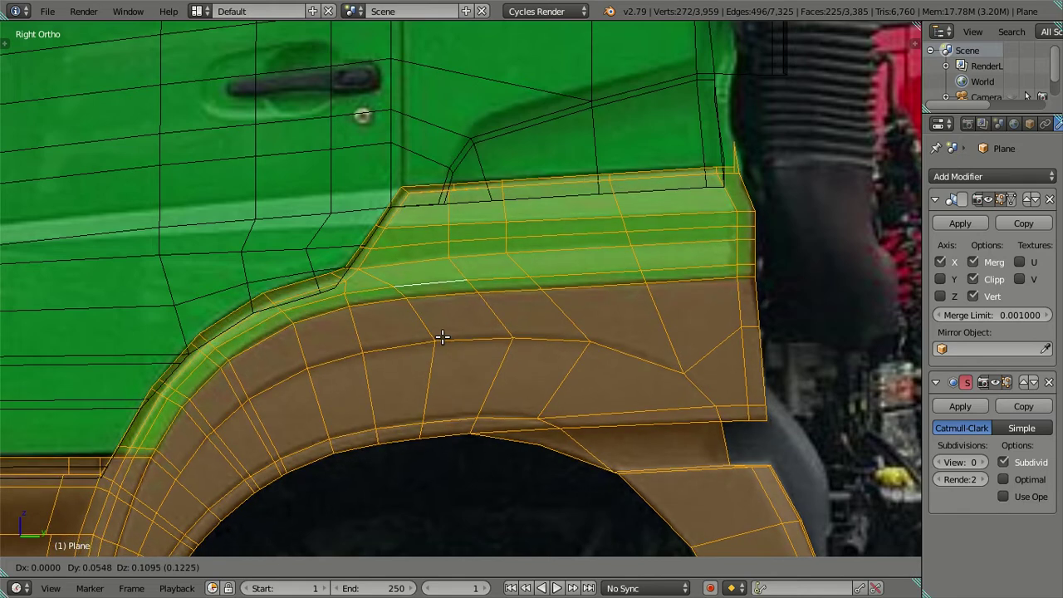
key("Escape")
key("Tab")
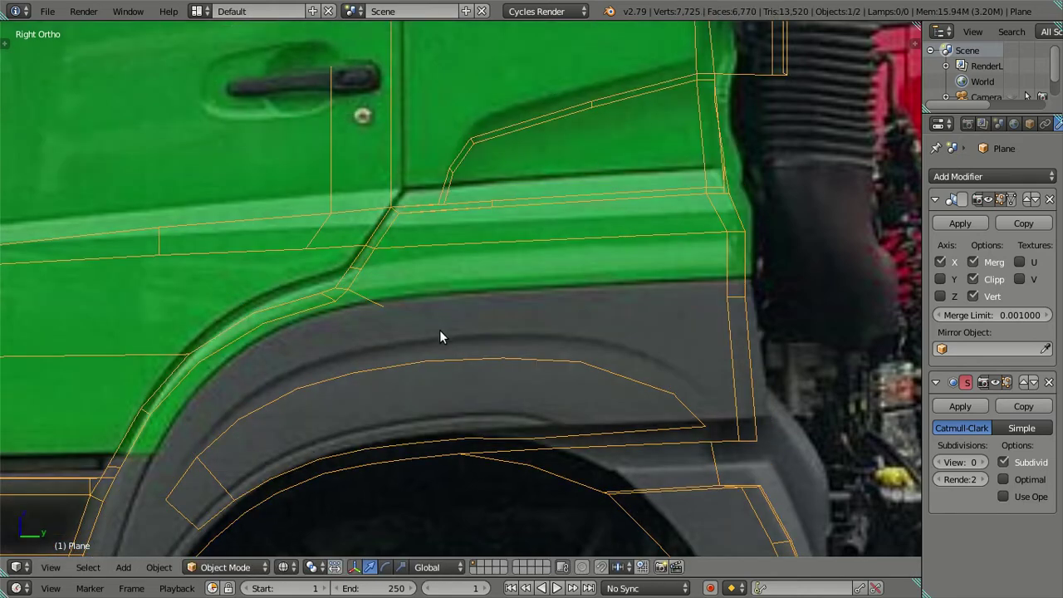
key("Tab")
key("Tab")
key("Tab")
- Select the edge loop along the upper wheel arch and make a separate copy of it
key("a")
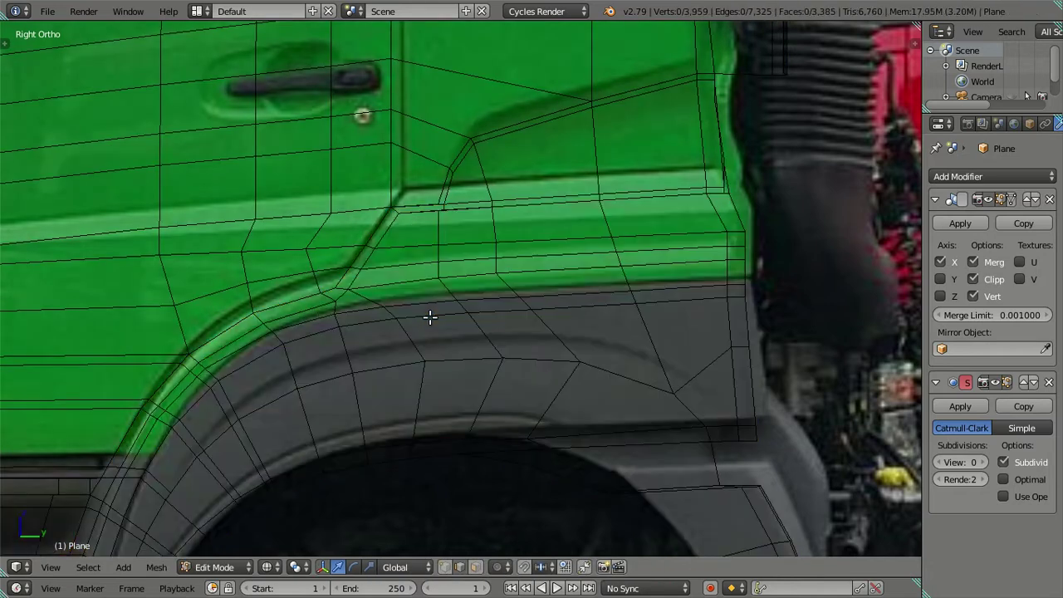
right_click(429, 316, "alt")
middle_click_drag(430, 317, 540, 146, "shift")
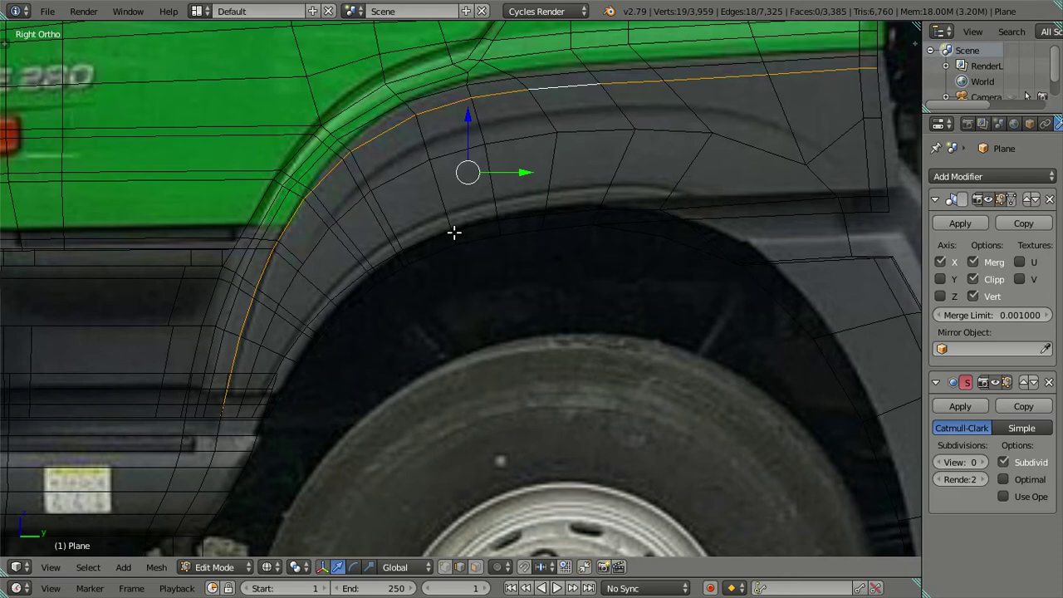
mouse_move(356, 234)
middle_mouse_down()
mouse_move(373, 219)
mouse_move(336, 245)
middle_mouse_up()
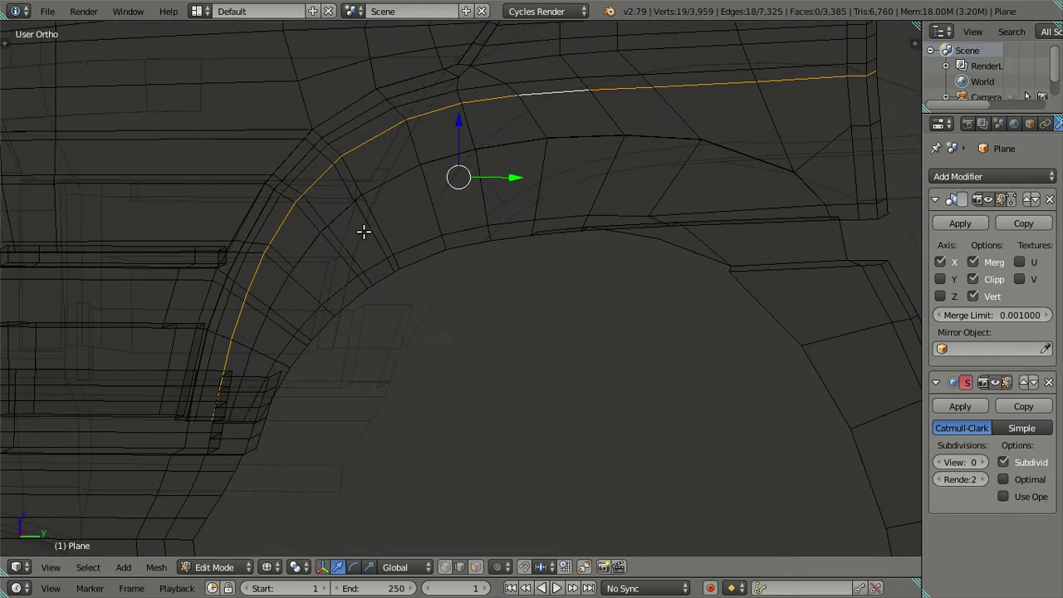
key("KP_3")
mouse_move(404, 249)
middle_mouse_down()
mouse_move(427, 218)
mouse_move(388, 250)
mouse_move(409, 242)
middle_mouse_up()
key("ctrl+z")
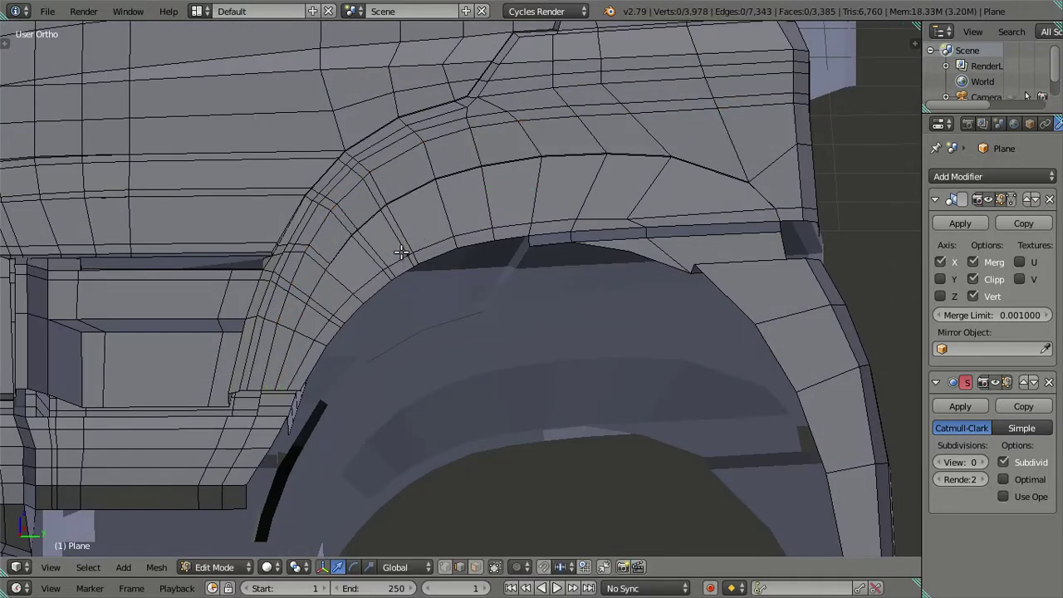
- Duplicate the vertices at the wheel arch's front corner, keeping the copy in place
key("KP_3")
scroll(408, 304, "up", 2)
scroll(354, 330, "up", 2)
mouse_move(354, 330)
middle_mouse_down()
mouse_move(294, 308)
mouse_move(313, 269)
mouse_move(332, 261)
mouse_move(323, 263)
middle_mouse_up()
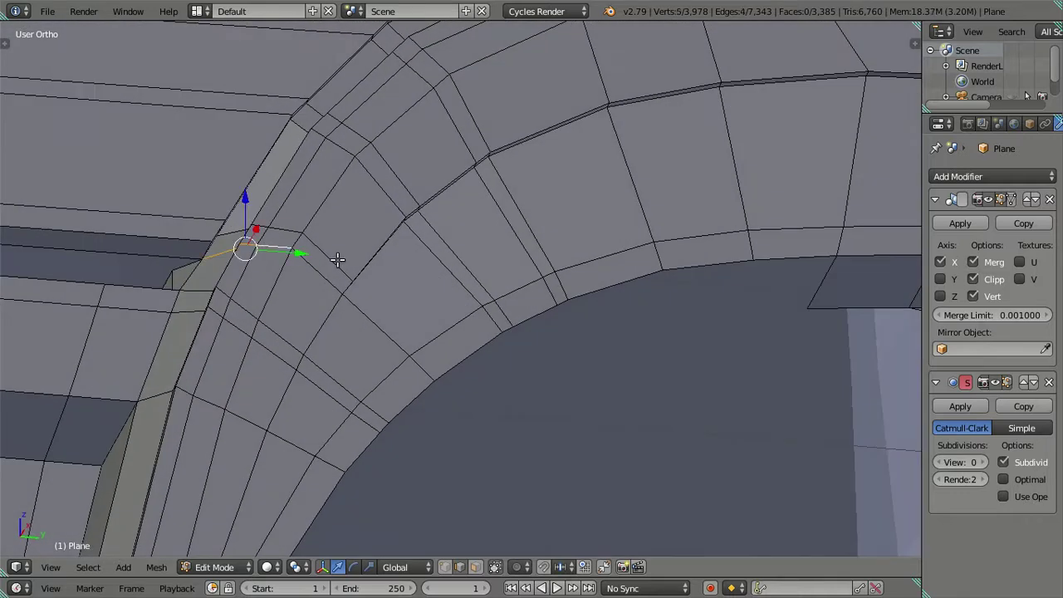
key("shift+d")
right_click(360, 238)
- Check the separate arch corner, upper trim strip and arch panel pieces, then clear the selection
right_click(191, 280)
key("ctrl+l")
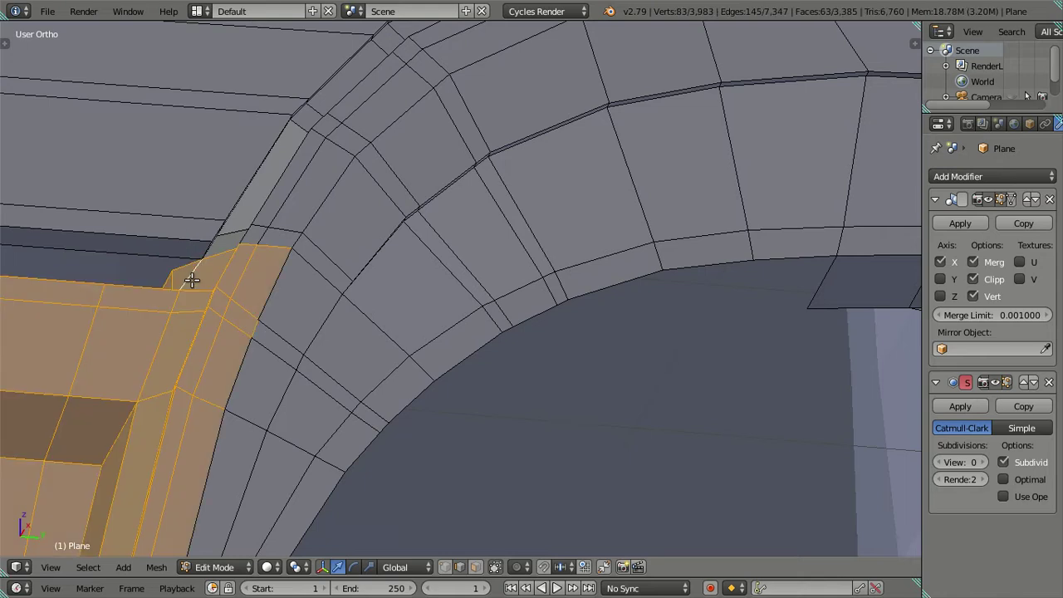
right_click(261, 223)
key("ctrl+l")
right_click(318, 237)
key("ctrl+l")
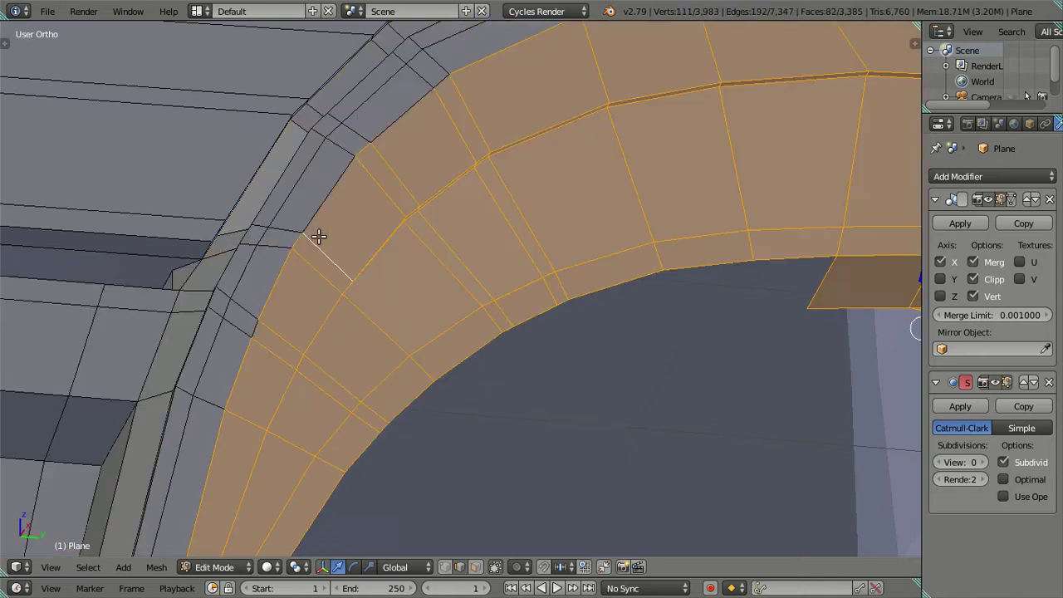
key("a")
key("l")
mouse_move(218, 104)
middle_mouse_down()
mouse_move(282, 209)
mouse_move(504, 264)
mouse_move(527, 304)
mouse_move(553, 267)
mouse_move(488, 314)
middle_mouse_up()
key("a")
key("KP_3")
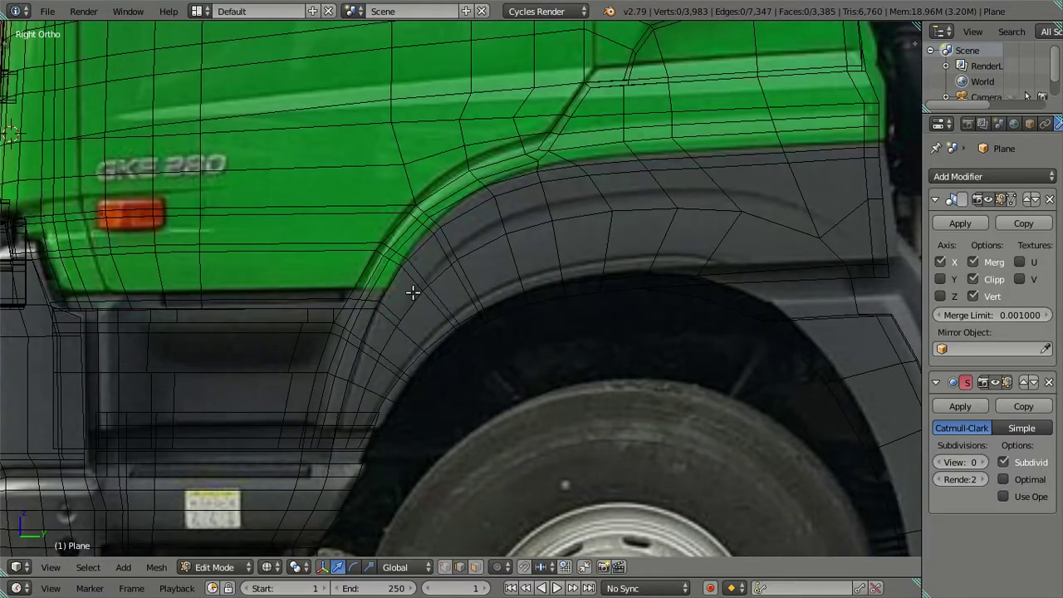
middle_click_drag(413, 293, 294, 333, "shift")
mouse_move(731, 366)
middle_mouse_down("shift")
mouse_move(691, 334)
mouse_move(690, 299)
mouse_move(636, 320)
mouse_move(535, 260)
mouse_move(516, 288)
middle_mouse_up("shift")
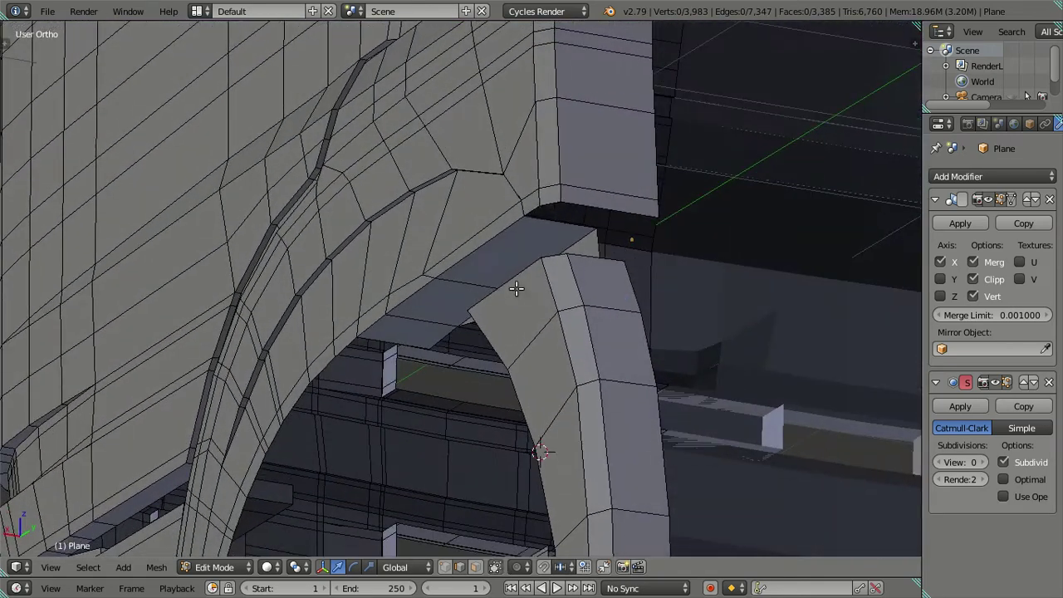
- Preview the cab at viewport subdivision level 2, then set it back to 0
left_click(983, 462)
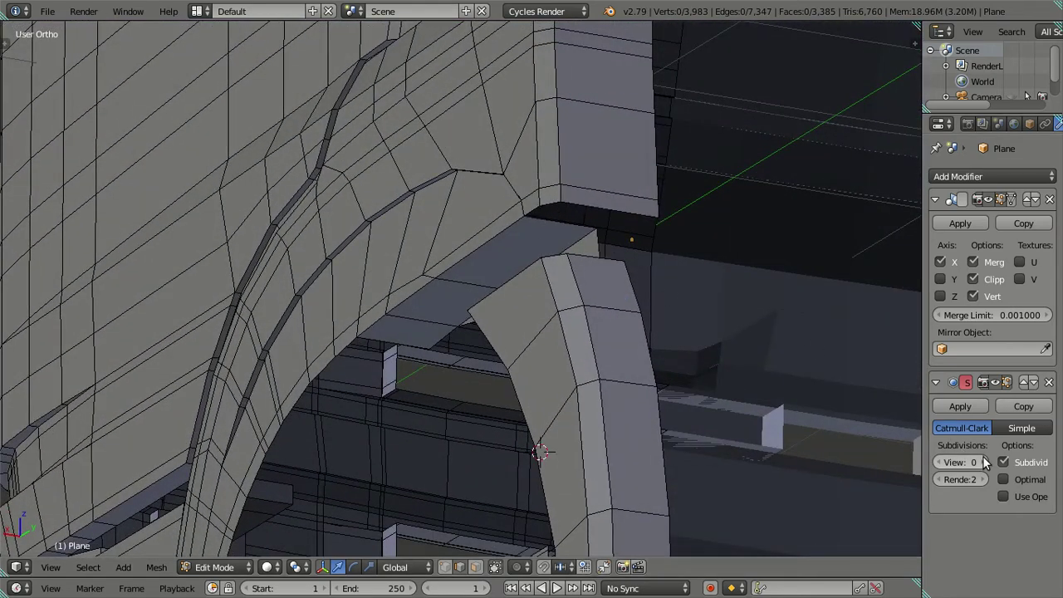
left_click(982, 462)
scroll(675, 353, "down", 3)
key("Tab")
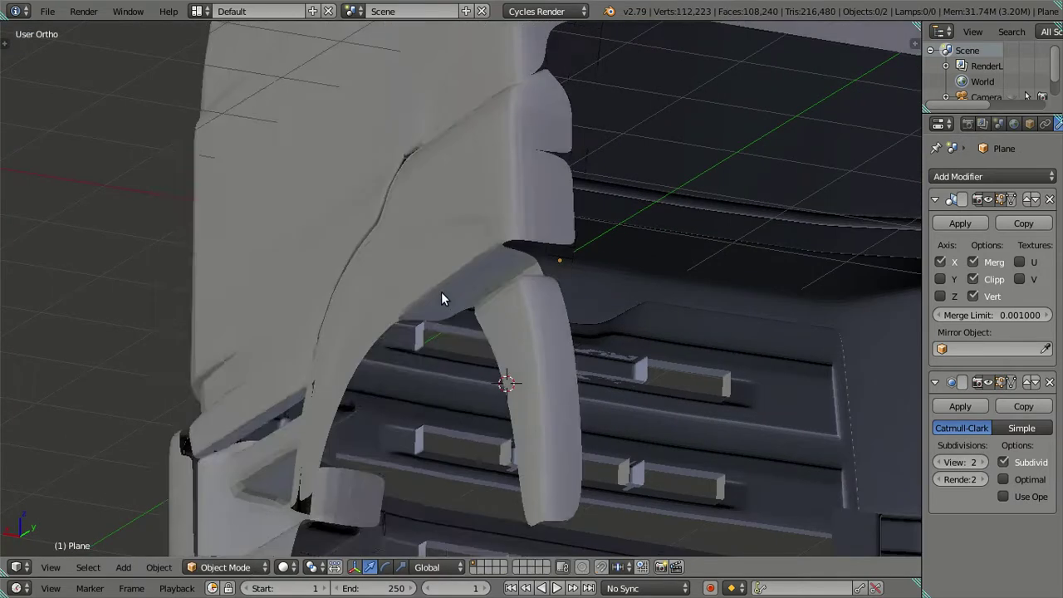
scroll(476, 314, "up", 2)
scroll(569, 334, "up", 2)
scroll(575, 309, "up", 1)
scroll(535, 344, "down", 2)
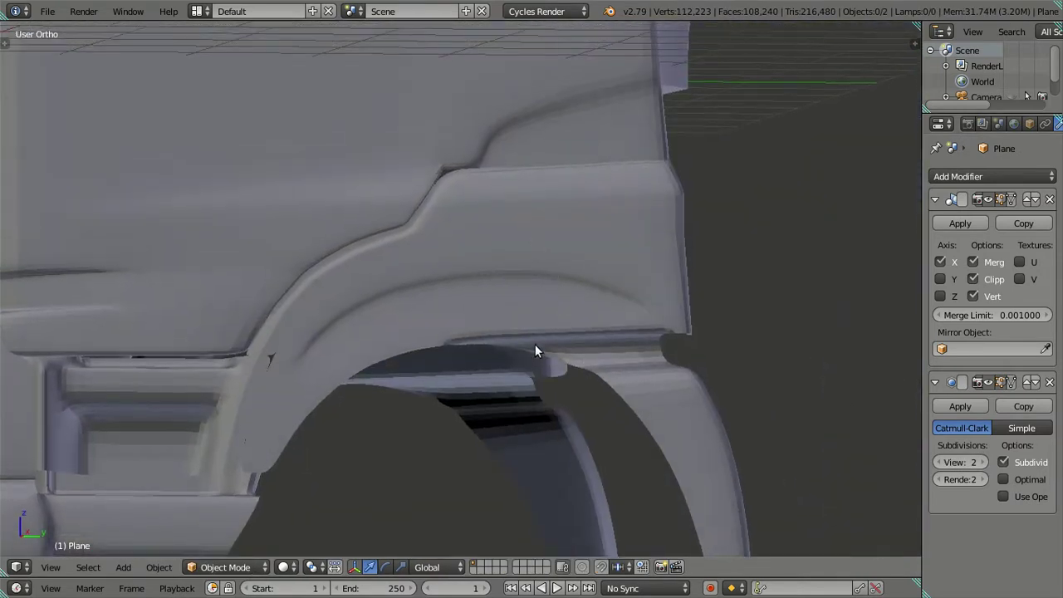
scroll(516, 335, "down", 2)
left_click(942, 464)
left_click(941, 463)
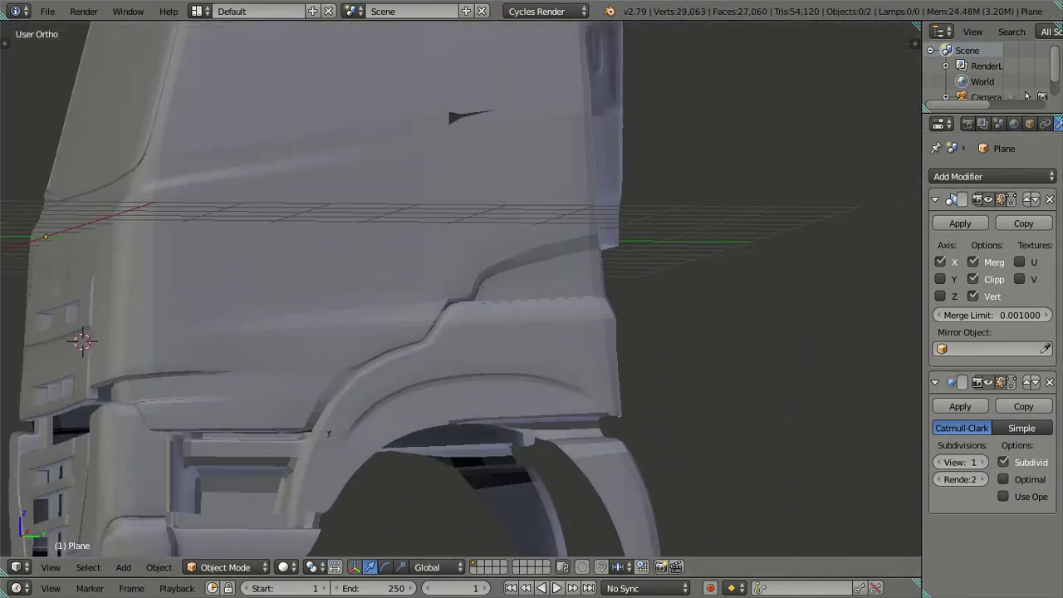
- Return to the side reference view with the mesh shown as wireframe over the photo
mouse_move(511, 210)
middle_mouse_down()
mouse_move(507, 337)
mouse_move(502, 310)
middle_mouse_up()
key("Tab")
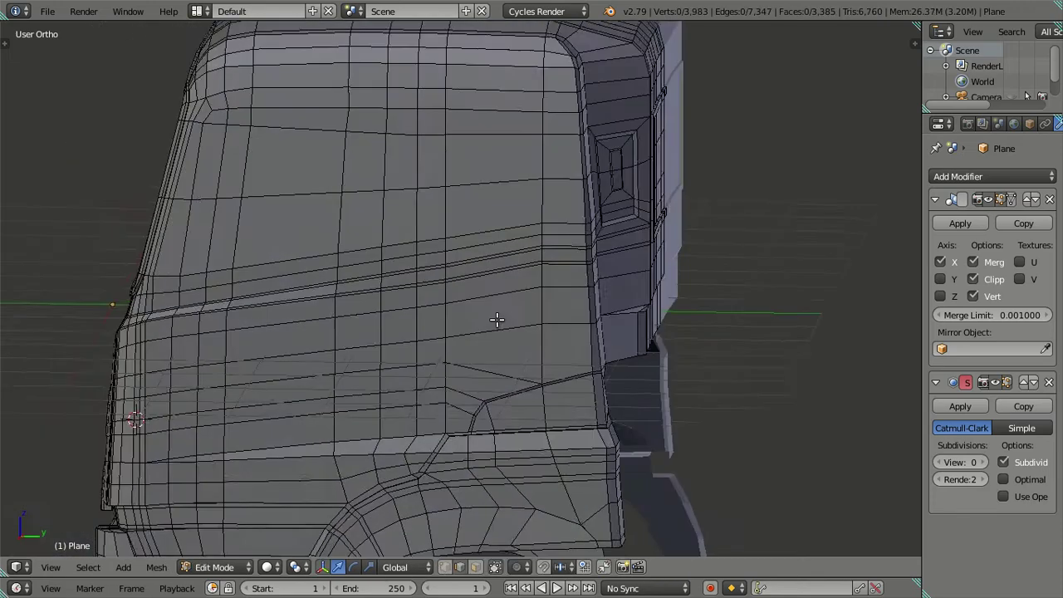
key("KP_3")
key("Tab")
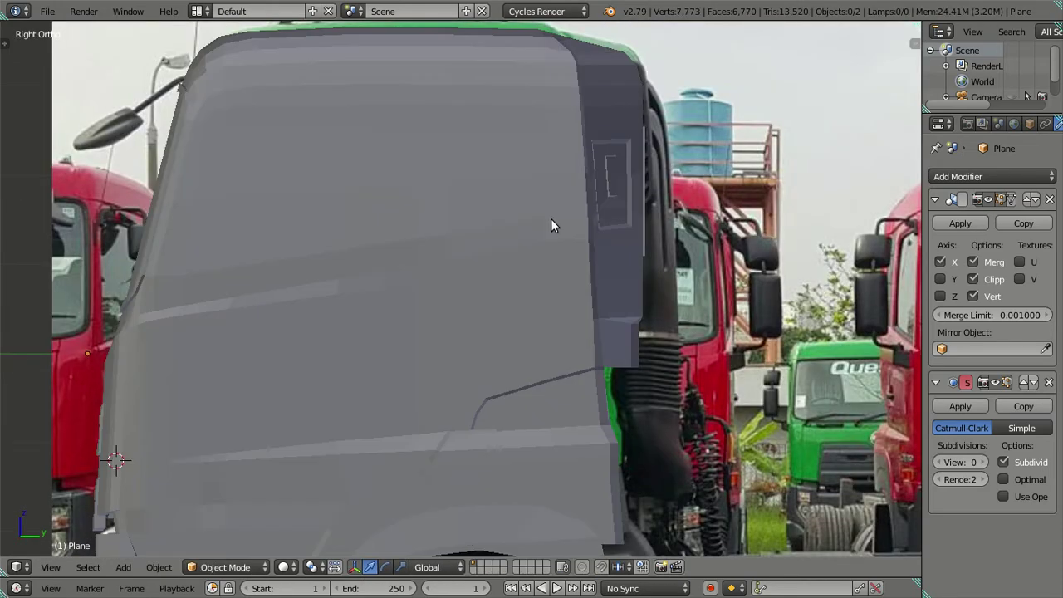
key("z")
scroll(514, 349, "down", 2)
key("Tab")
- Inspect the door area in solid shading, then go back to the wireframe side reference view
scroll(535, 349, "up", 3)
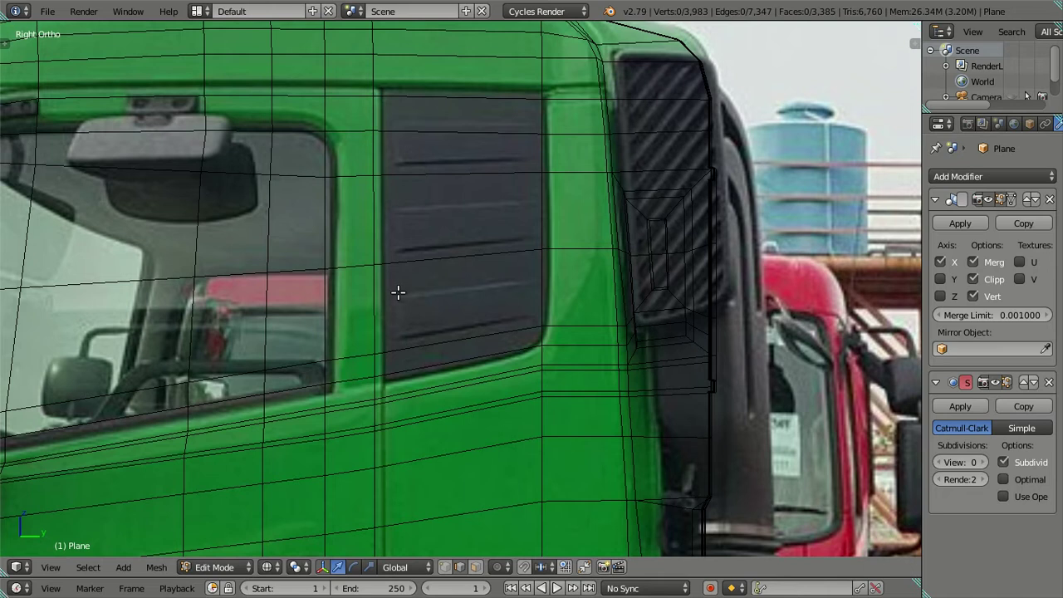
key("z")
mouse_move(482, 375)
middle_mouse_down()
mouse_move(435, 390)
mouse_move(463, 383)
middle_mouse_up()
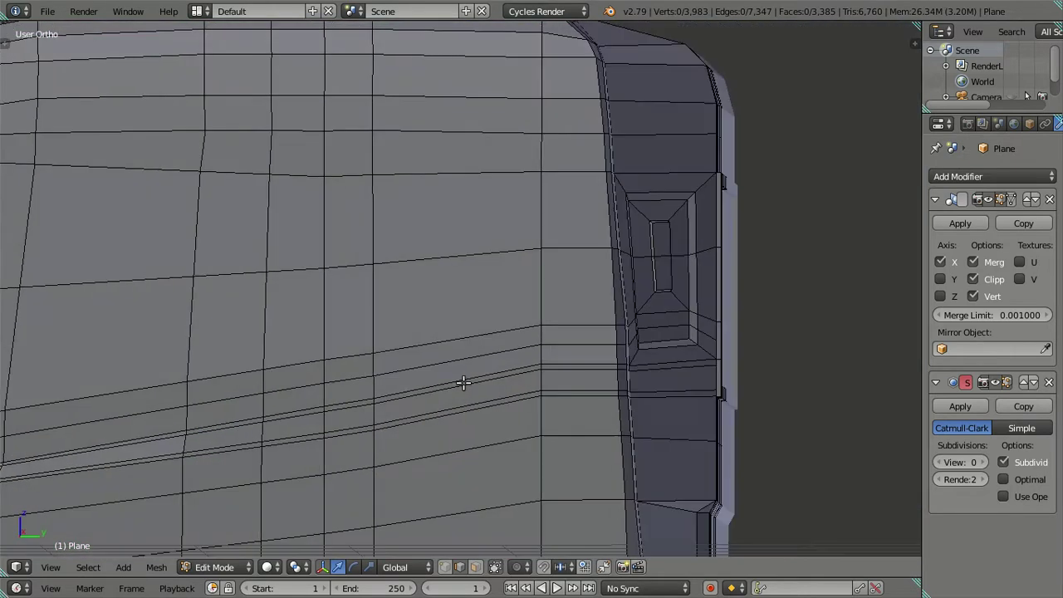
key("KP_3")
key("z")
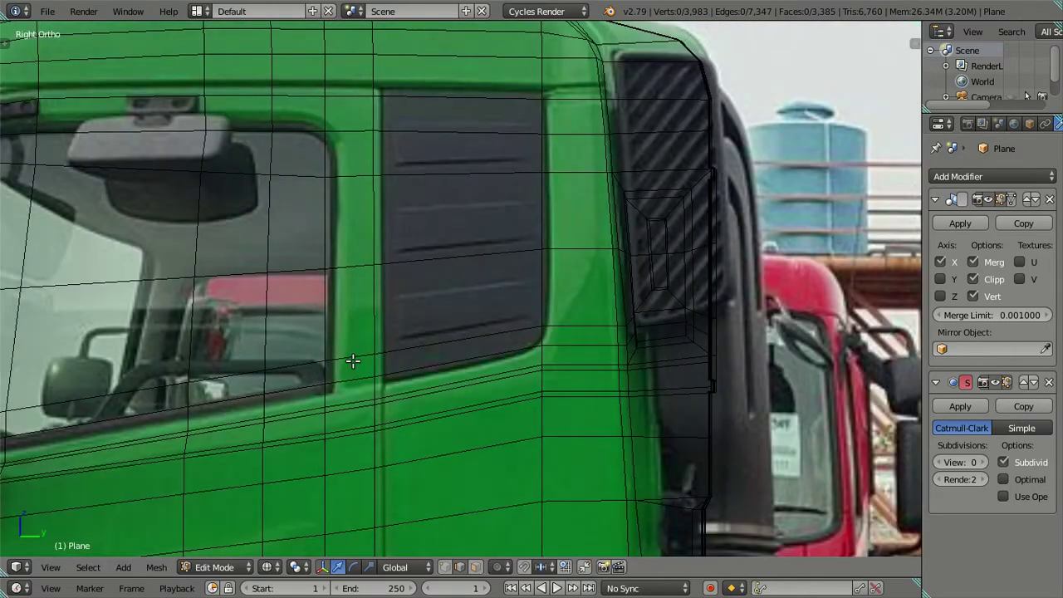
- Select the window outline loops and nudge them slightly to fit the reference photo
right_click(299, 385, "alt")
right_click(312, 383, "alt+shift")
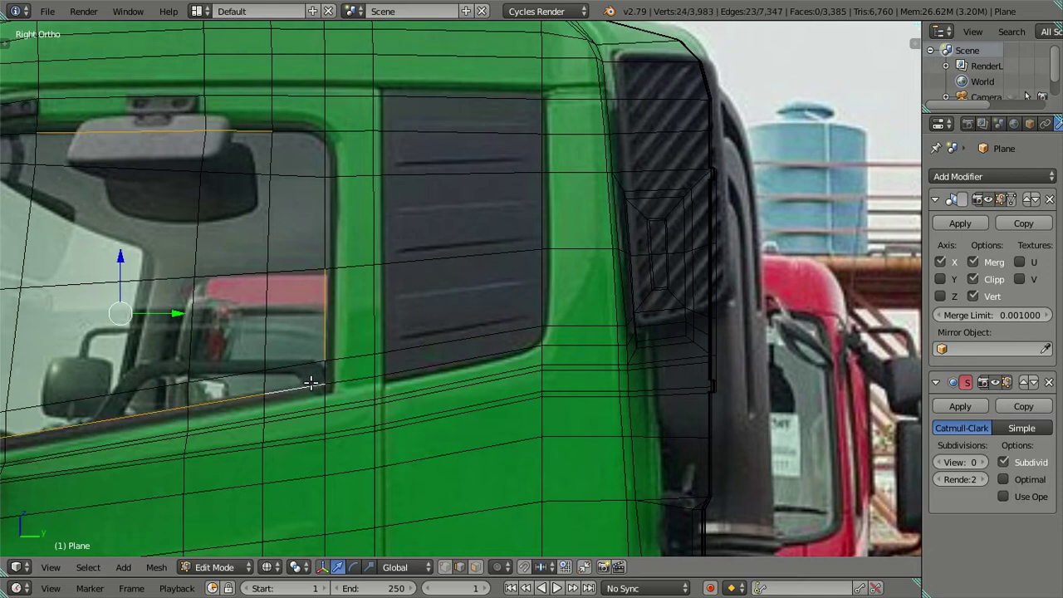
right_click(322, 242, "alt+shift")
right_click(296, 131, "alt+shift")
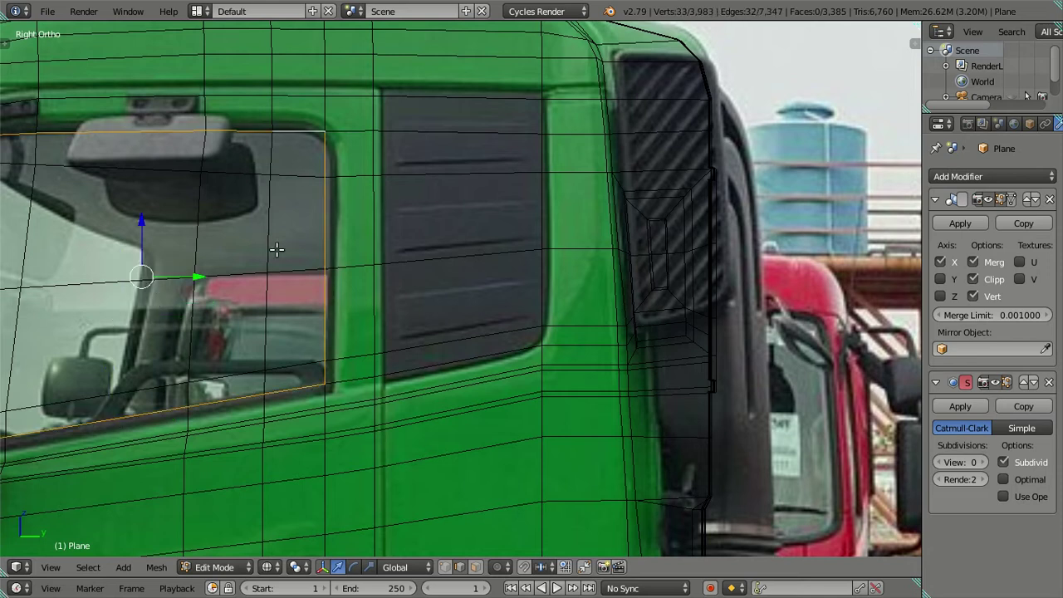
middle_click_drag(277, 249, 526, 249, "shift")
right_click(178, 331, "alt+shift")
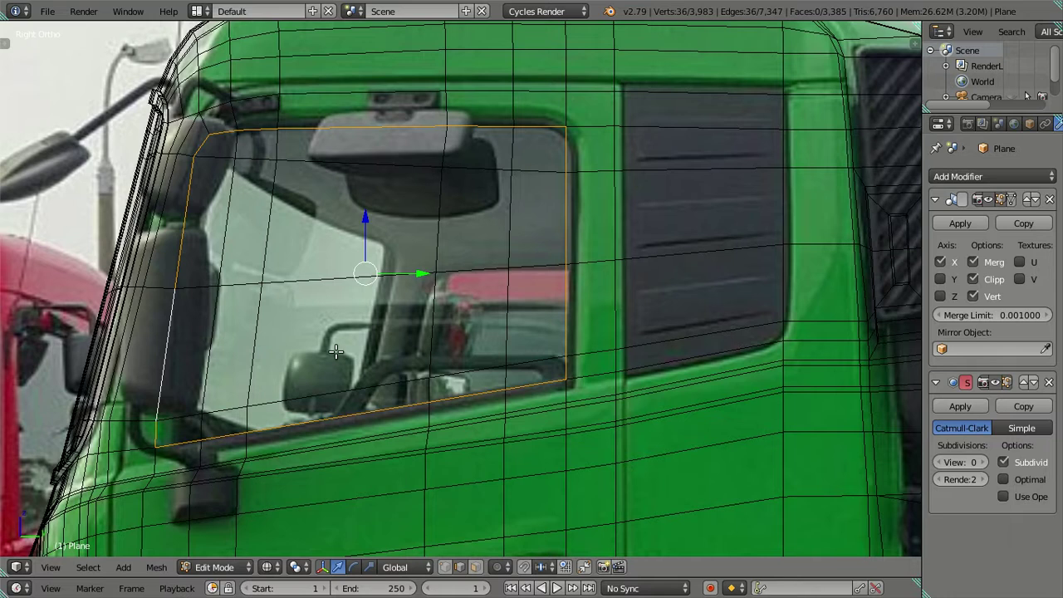
middle_click_drag(336, 353, 377, 347)
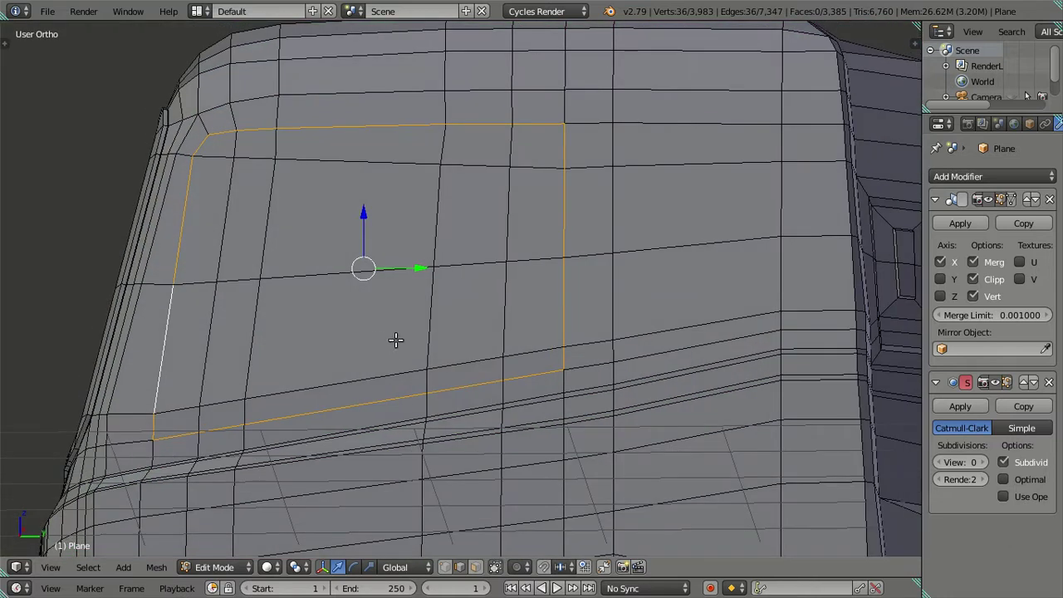
key("g")
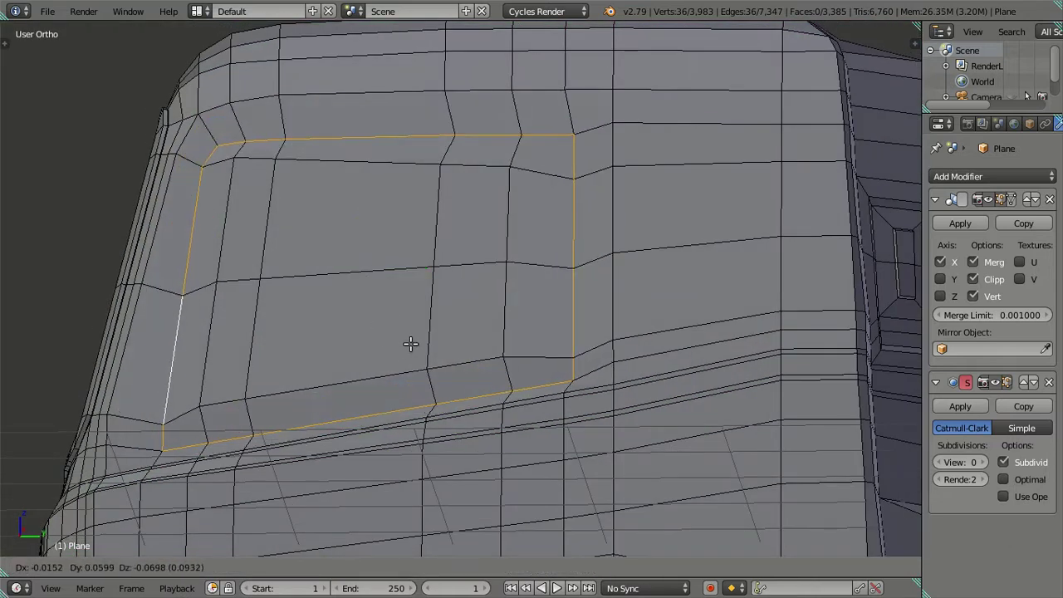
left_click(405, 321)
- Add the door, top, rear and lower side panel outline loops to the selection
right_click(615, 217, "alt+shift")
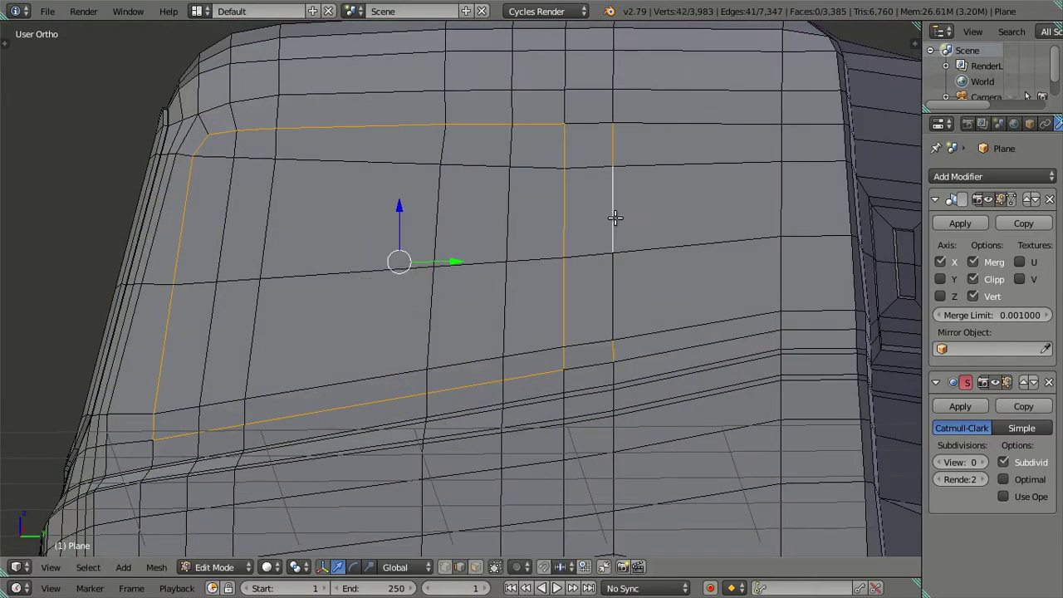
right_click(611, 284, "alt+shift")
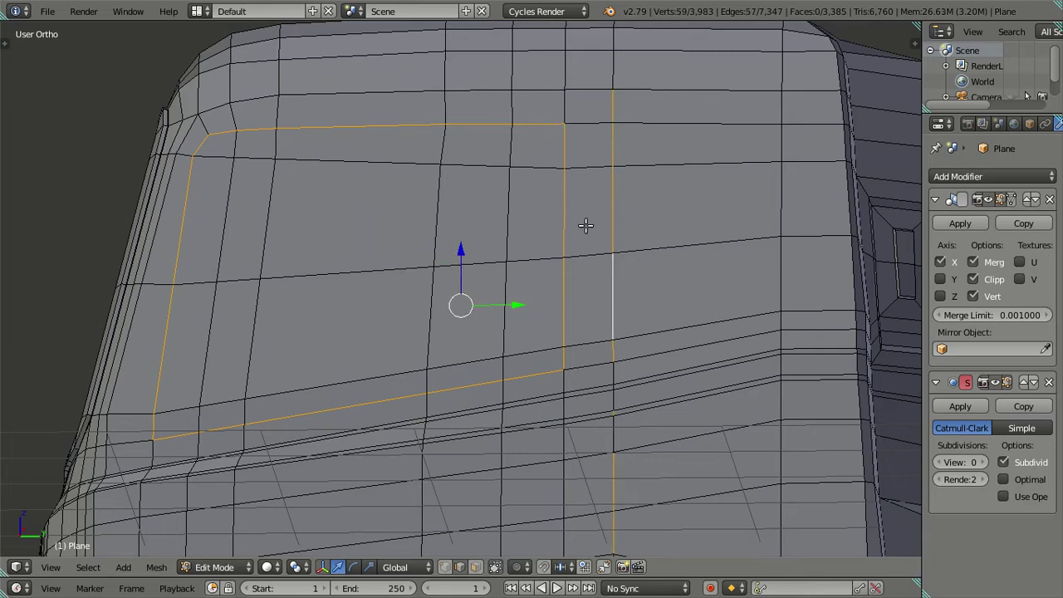
right_click(578, 89, "alt+shift")
right_click(490, 89, "alt+shift")
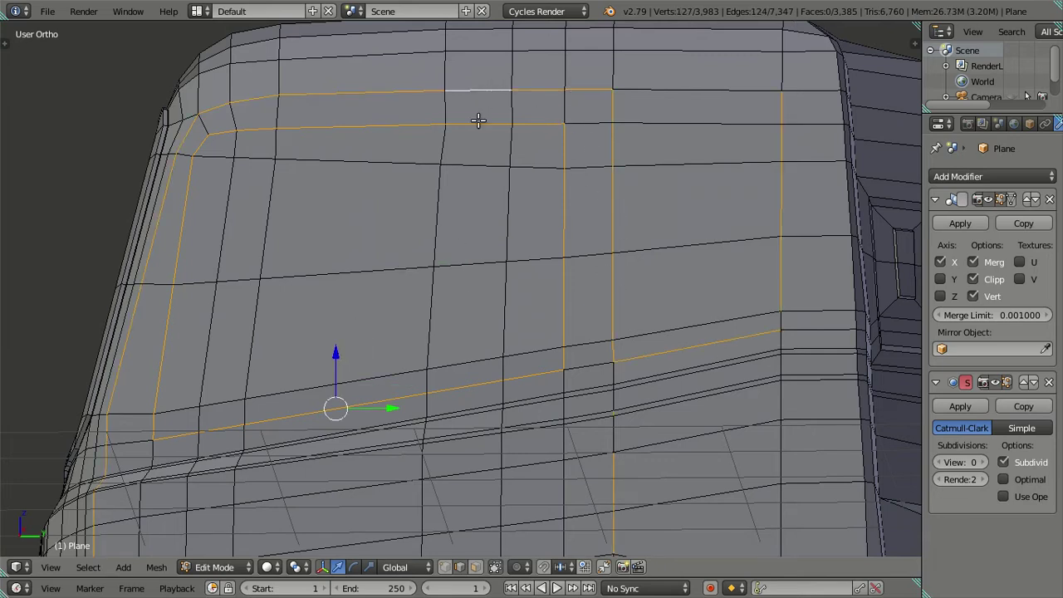
middle_click_drag(523, 248, 529, 190, "shift")
right_click(599, 338, "alt+shift")
right_click(773, 220, "alt+shift")
scroll(698, 210, "down", 2)
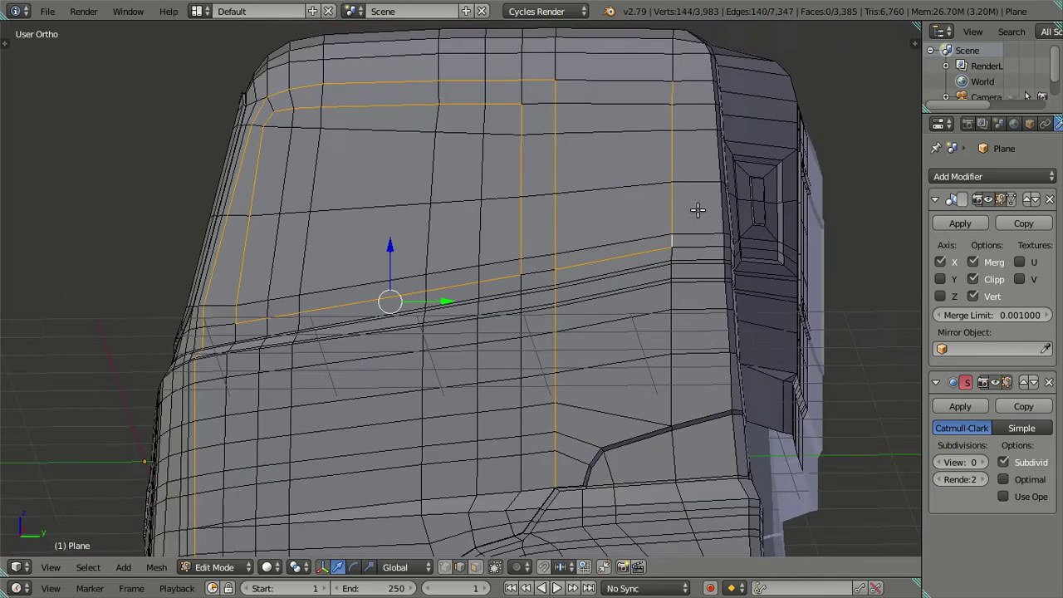
right_click(612, 81, "shift")
middle_click_drag(593, 429, 594, 316, "shift")
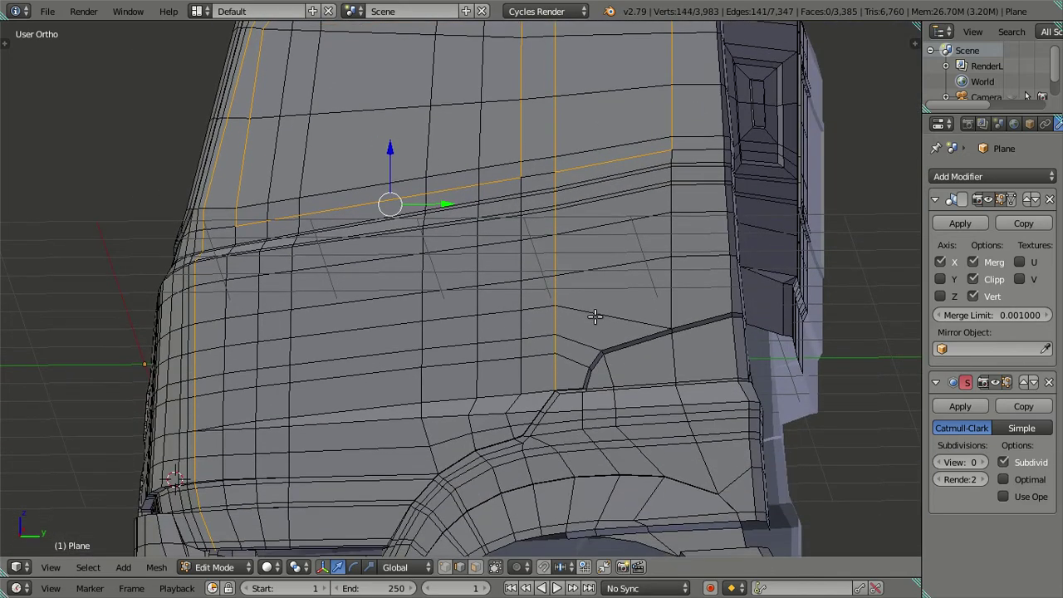
middle_click_drag(555, 403, 544, 365)
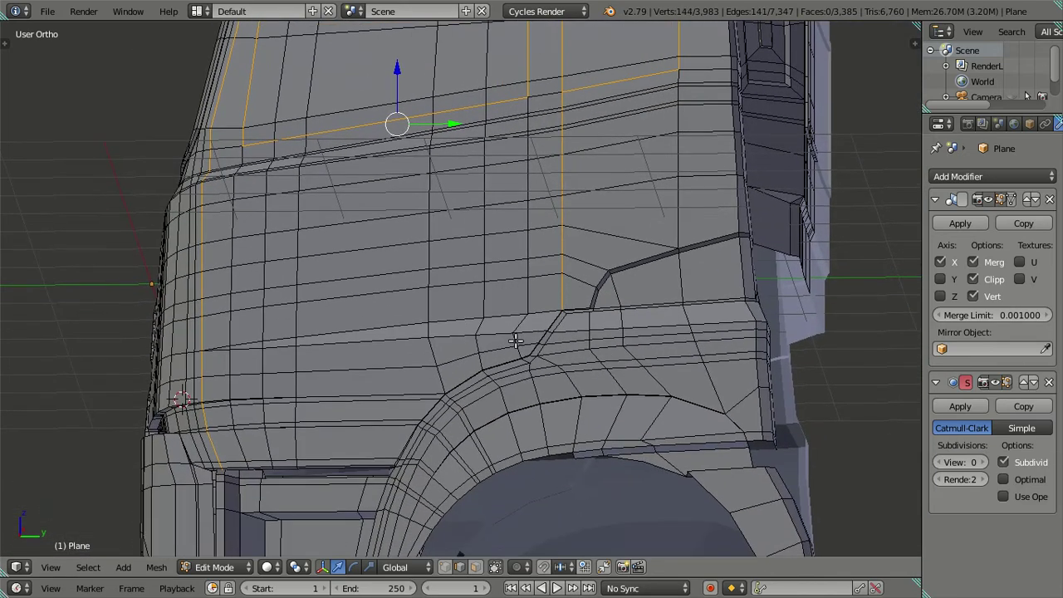
scroll(544, 357, "up", 2)
scroll(540, 345, "up", 2)
scroll(539, 332, "up", 2)
- Add the crease loops above the wheel arch and move them into place
scroll(549, 357, "up", 2)
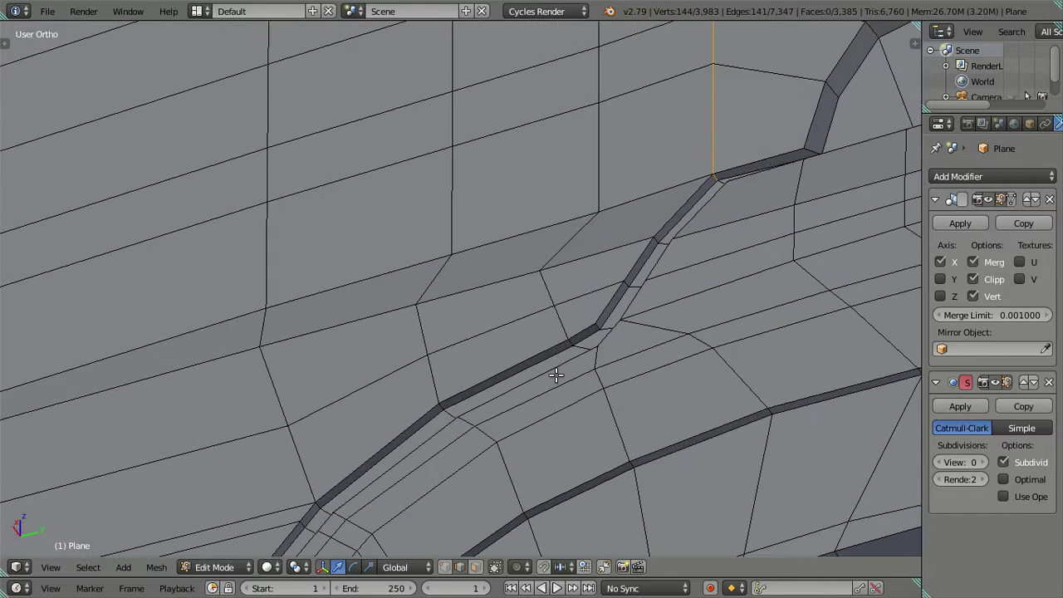
right_click(538, 365, "alt+shift")
right_click(601, 322, "alt+shift")
mouse_move(601, 322)
middle_mouse_down()
mouse_move(522, 317)
mouse_move(510, 349)
mouse_move(517, 335)
middle_mouse_up()
scroll(507, 325, "up", 2)
right_click(484, 317, "alt+shift")
scroll(484, 316, "down", 2)
mouse_move(485, 315)
middle_mouse_down()
mouse_move(503, 335)
mouse_move(491, 285)
mouse_move(501, 316)
mouse_move(491, 360)
mouse_move(472, 381)
mouse_move(570, 407)
mouse_move(492, 312)
middle_mouse_up()
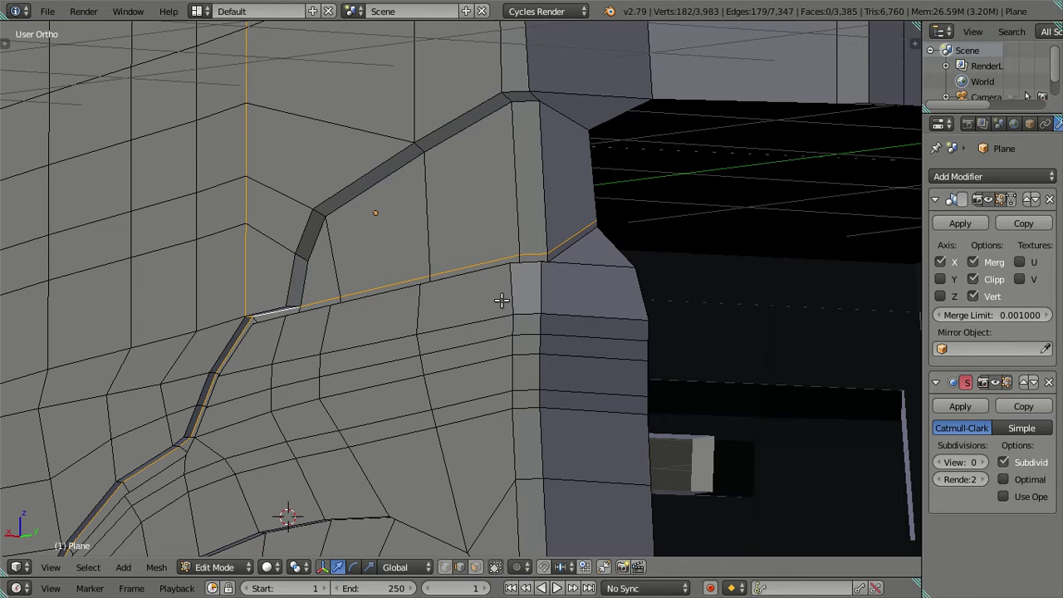
key("g")
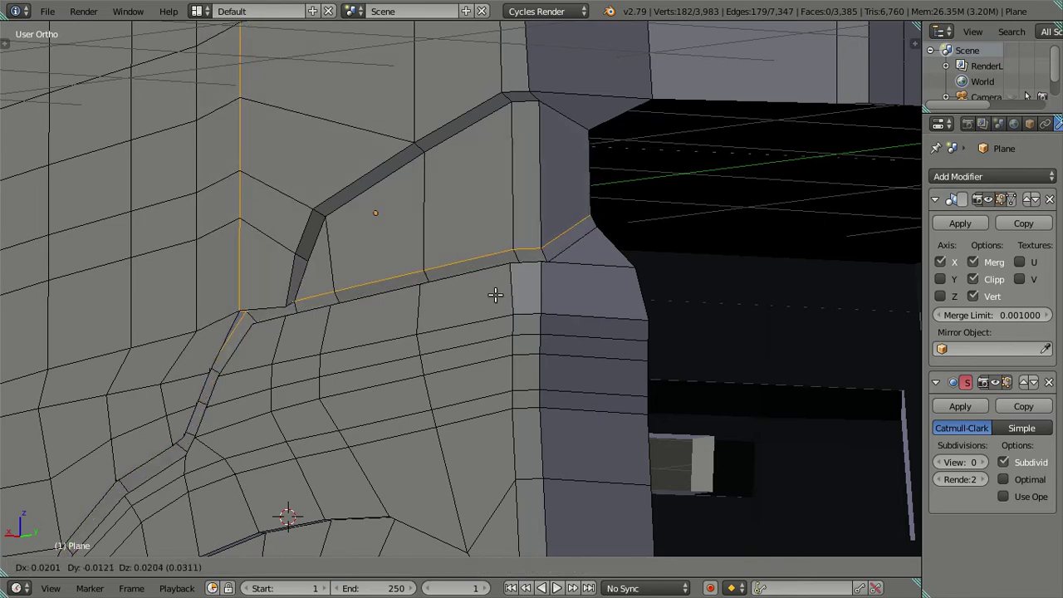
left_click(495, 295)
- Slide the selected loop further along the wheel arch
mouse_move(499, 297)
middle_mouse_down()
mouse_move(526, 316)
mouse_move(541, 285)
mouse_move(616, 244)
middle_mouse_up()
mouse_move(383, 334)
middle_mouse_down()
mouse_move(541, 232)
mouse_move(542, 246)
middle_mouse_up()
key("g")
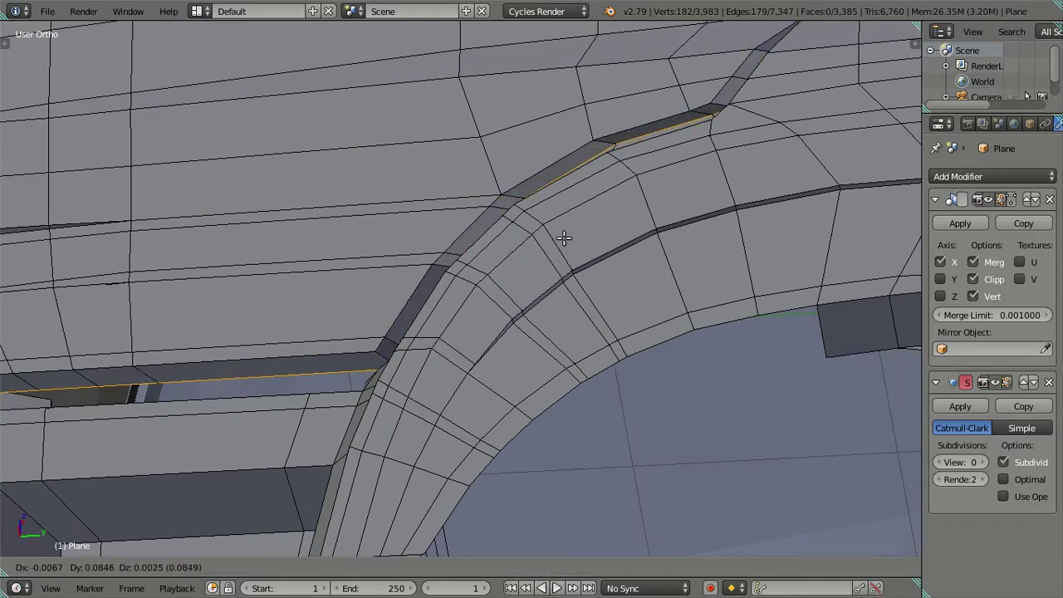
left_click(539, 241)
- Extend the selection with more edge loops around the wheel arch strip
mouse_move(534, 268)
middle_mouse_down()
mouse_move(522, 315)
mouse_move(537, 323)
mouse_move(539, 310)
middle_mouse_up()
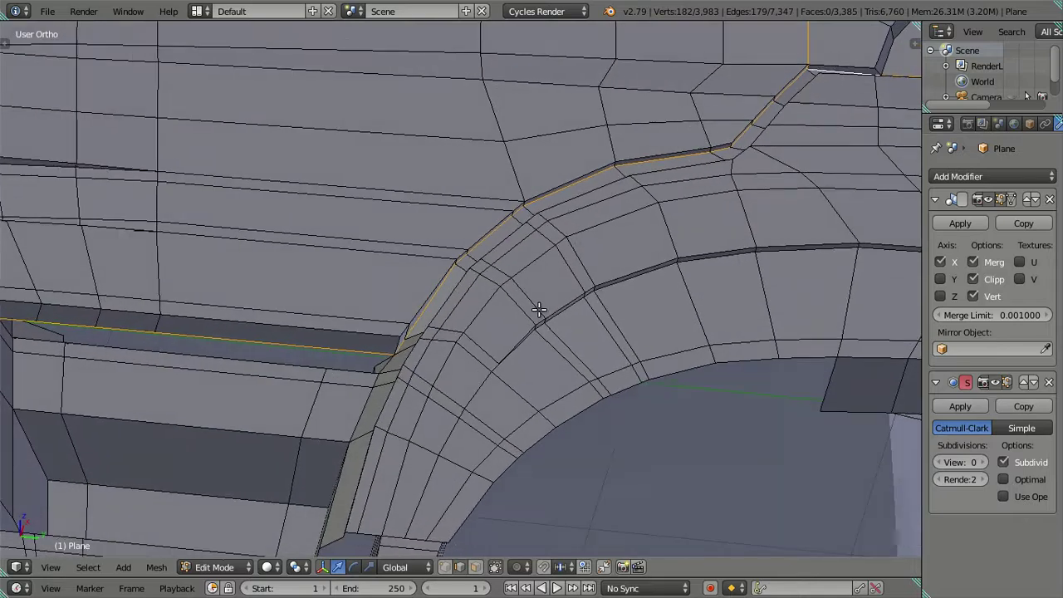
left_click(445, 339, "alt+shift")
mouse_move(463, 356)
middle_mouse_down()
mouse_move(486, 408)
mouse_move(473, 407)
middle_mouse_up()
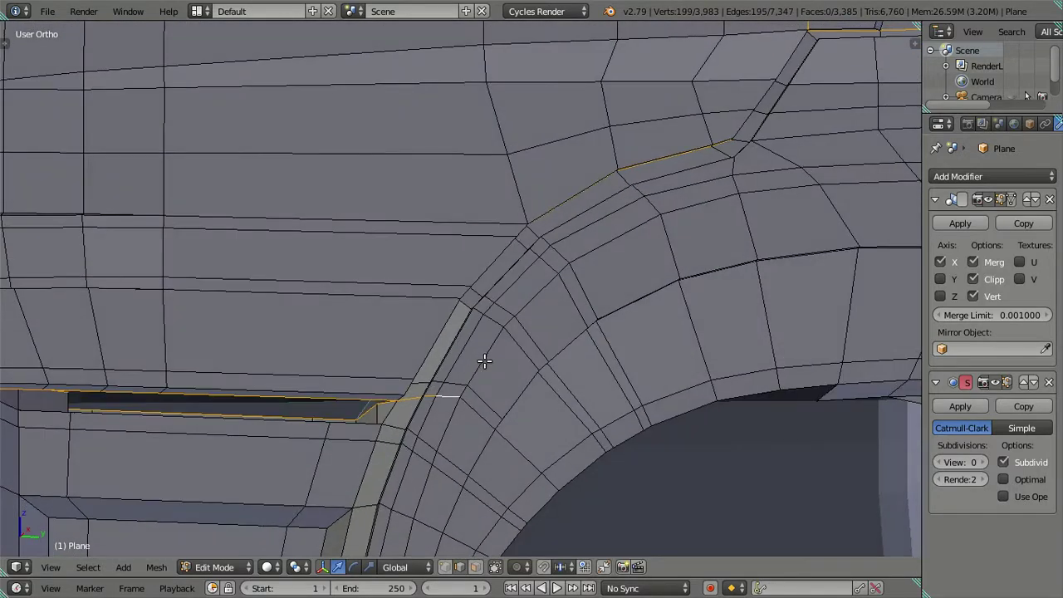
right_click(496, 365, "alt+shift")
right_click(590, 256, "alt+shift")
mouse_move(553, 311)
middle_mouse_down()
mouse_move(570, 294)
mouse_move(460, 399)
mouse_move(509, 361)
middle_mouse_up()
right_click(435, 407, "alt+shift")
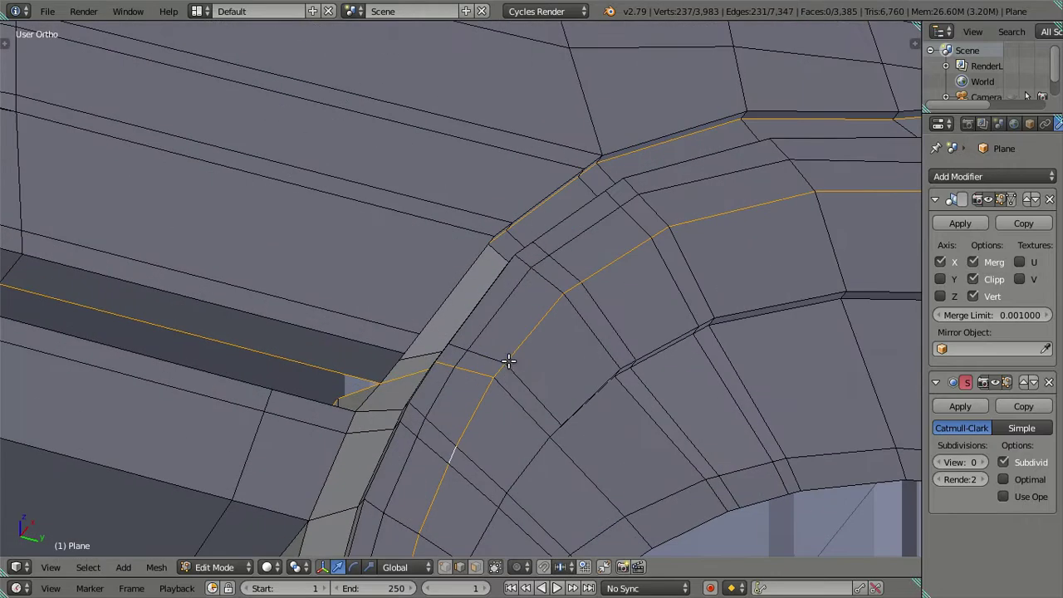
- Try a bevel on the arch loops, cancel it, and move the loops instead
key("ctrl+b")
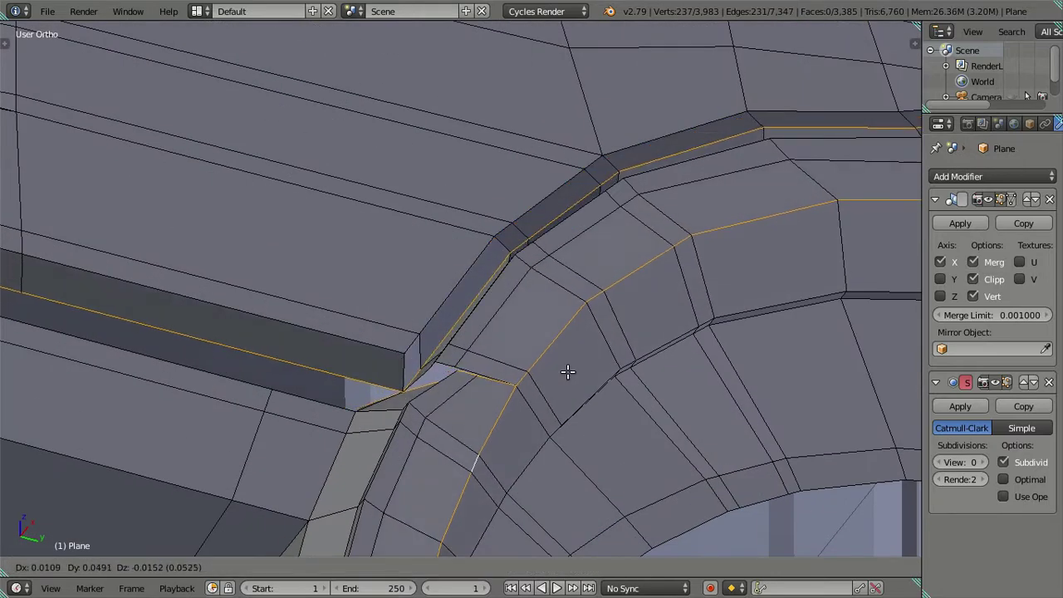
key("Escape")
mouse_move(466, 366)
middle_mouse_down()
mouse_move(526, 434)
mouse_move(522, 370)
mouse_move(570, 435)
mouse_move(474, 275)
mouse_move(651, 325)
mouse_move(601, 314)
mouse_move(595, 291)
middle_mouse_up()
key("g")
left_click(582, 373)
mouse_move(512, 269)
middle_mouse_down()
mouse_move(413, 231)
mouse_move(427, 247)
mouse_move(472, 469)
mouse_move(441, 263)
mouse_move(460, 352)
mouse_move(473, 316)
middle_mouse_up()
scroll(427, 244, "down", 2)
- Reposition the loops at the cab's top corner and check them from above in wireframe
key("g")
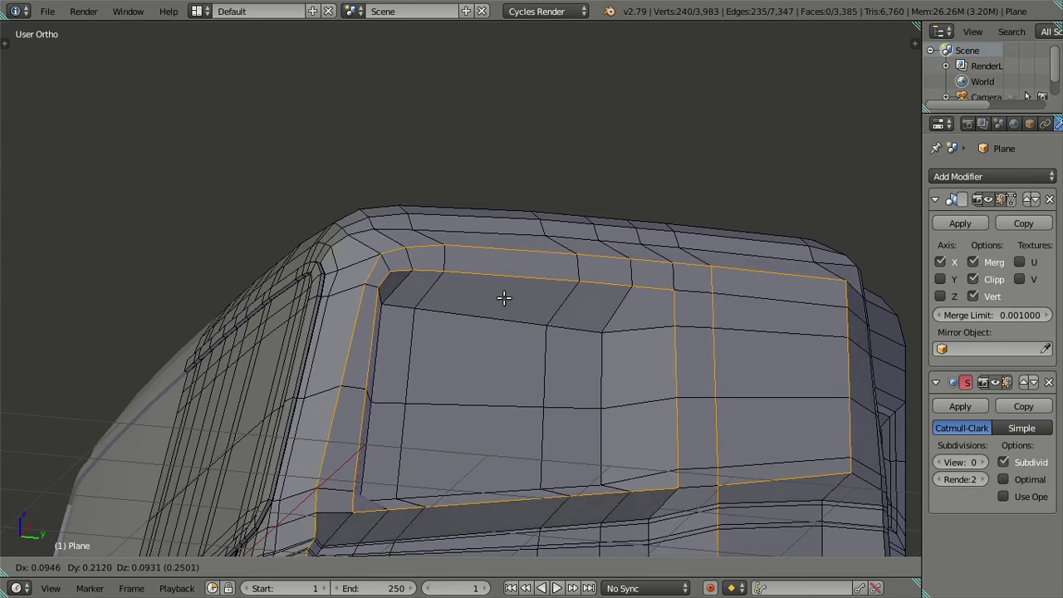
left_click(504, 298)
scroll(504, 297, "down", 3)
mouse_move(504, 298)
middle_mouse_down()
mouse_move(498, 399)
mouse_move(528, 380)
middle_mouse_up()
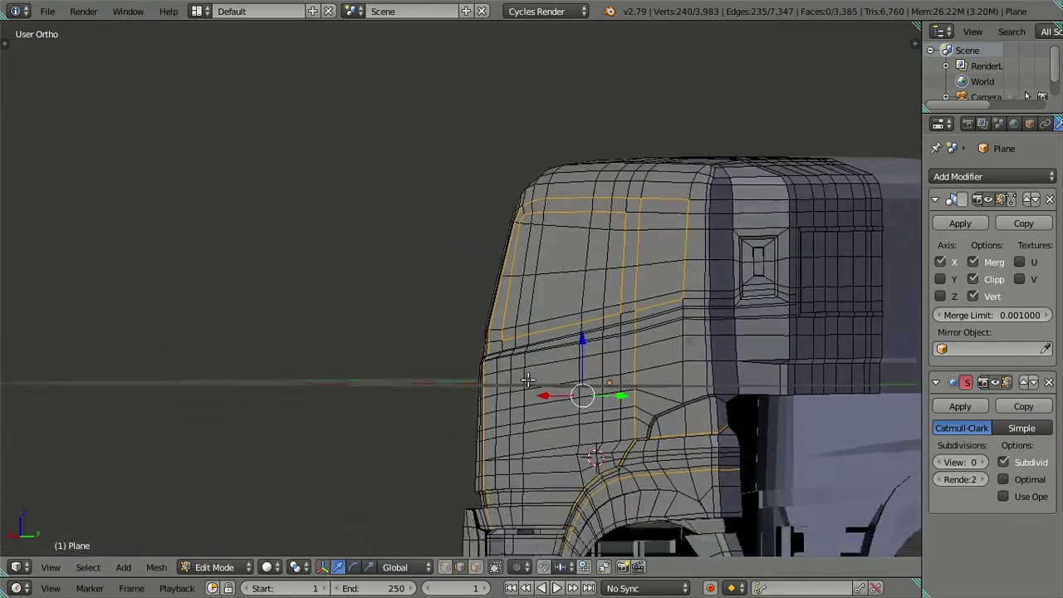
scroll(529, 379, "up", 3)
mouse_move(484, 340)
middle_mouse_down()
mouse_move(470, 326)
mouse_move(503, 373)
mouse_move(510, 296)
mouse_move(481, 355)
mouse_move(507, 352)
mouse_move(484, 351)
mouse_move(515, 397)
mouse_move(506, 364)
mouse_move(565, 301)
mouse_move(598, 296)
mouse_move(557, 368)
mouse_move(543, 294)
mouse_move(456, 373)
mouse_move(462, 364)
middle_mouse_up()
key("z")
scroll(462, 363, "up", 2)
scroll(453, 361, "up", 3)
key("z")
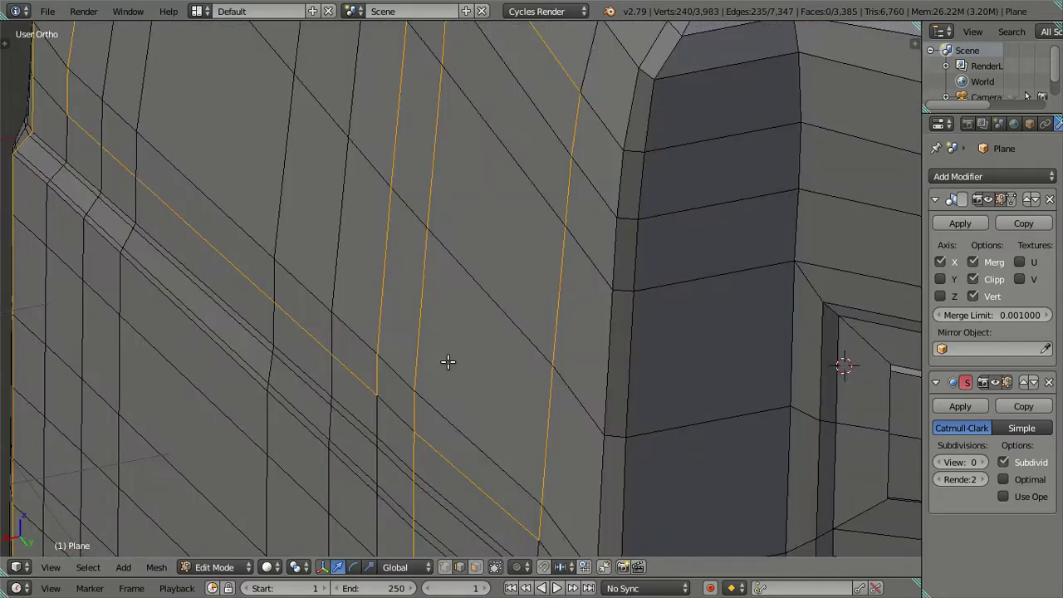
- Extrude the groove outline loops sideways along the X axis
key("g")
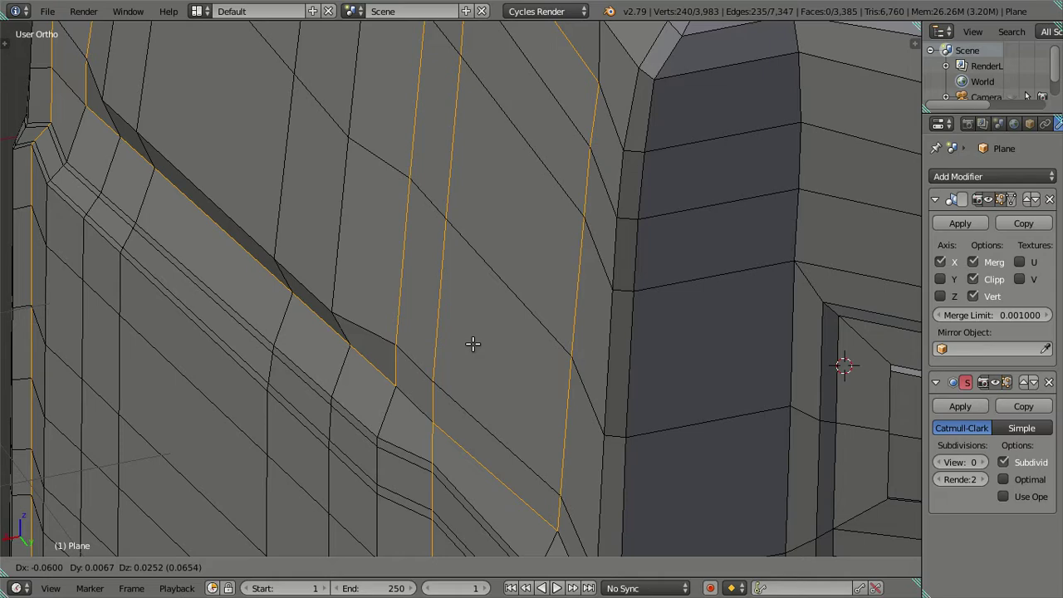
key("Escape")
mouse_move(405, 354)
middle_mouse_down()
mouse_move(408, 266)
mouse_move(446, 361)
mouse_move(277, 368)
mouse_move(392, 343)
mouse_move(354, 379)
mouse_move(374, 434)
mouse_move(434, 391)
mouse_move(373, 428)
mouse_move(386, 379)
middle_mouse_up()
key("z")
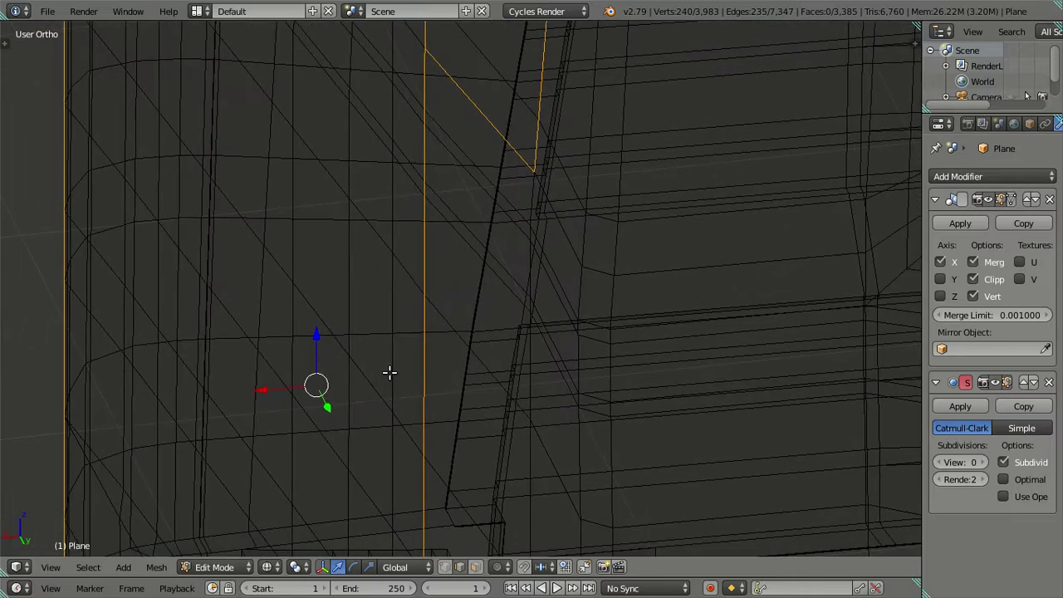
key("shift+d")
key("x")
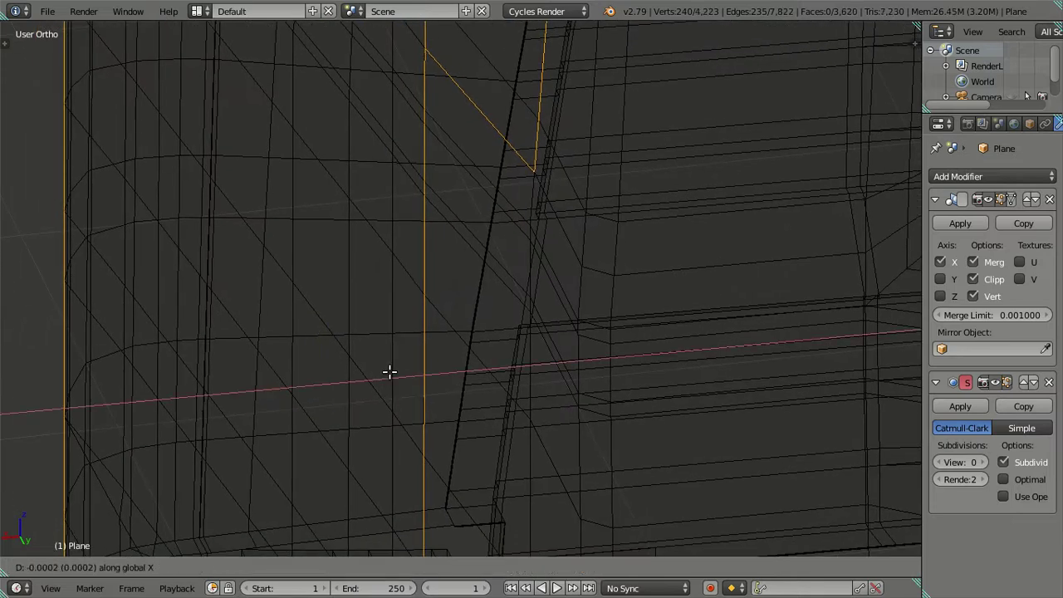
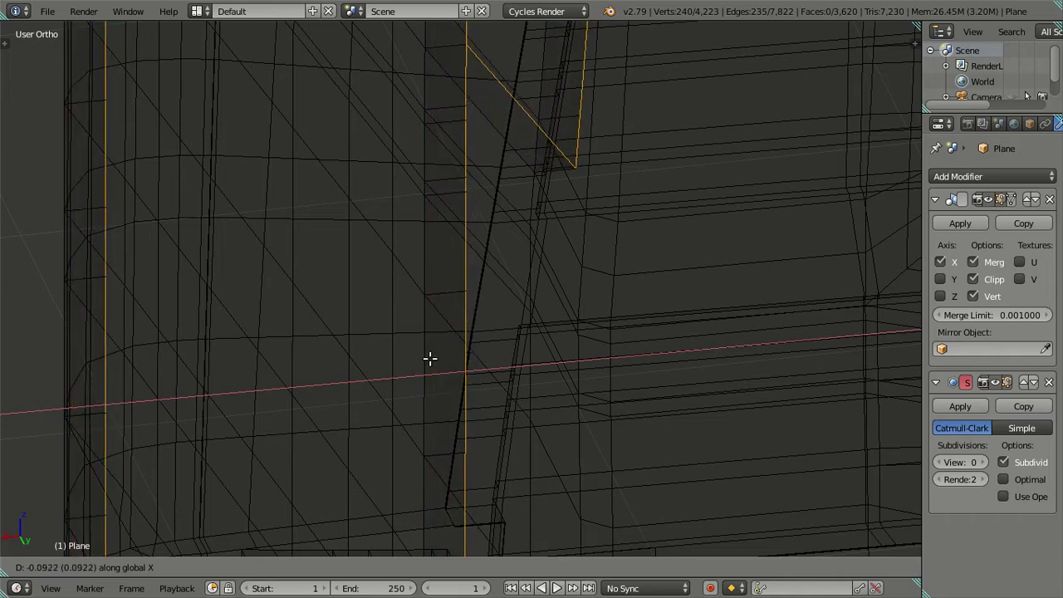
- Nudge the cab's edge -0.0025 along X and extrude it in place along X
type("-(.0025")
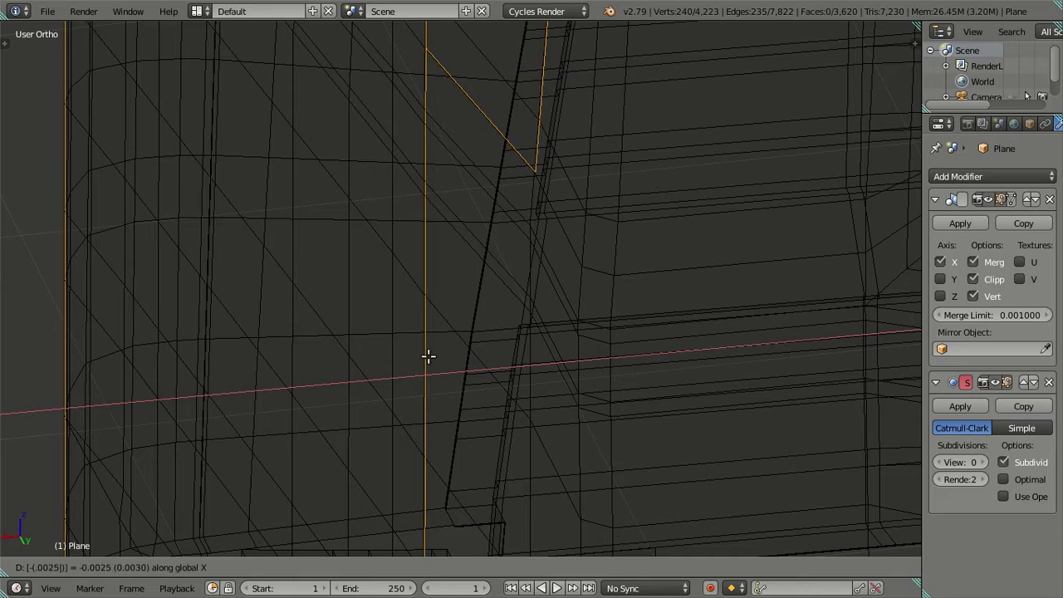
key("Return")
type("ex")
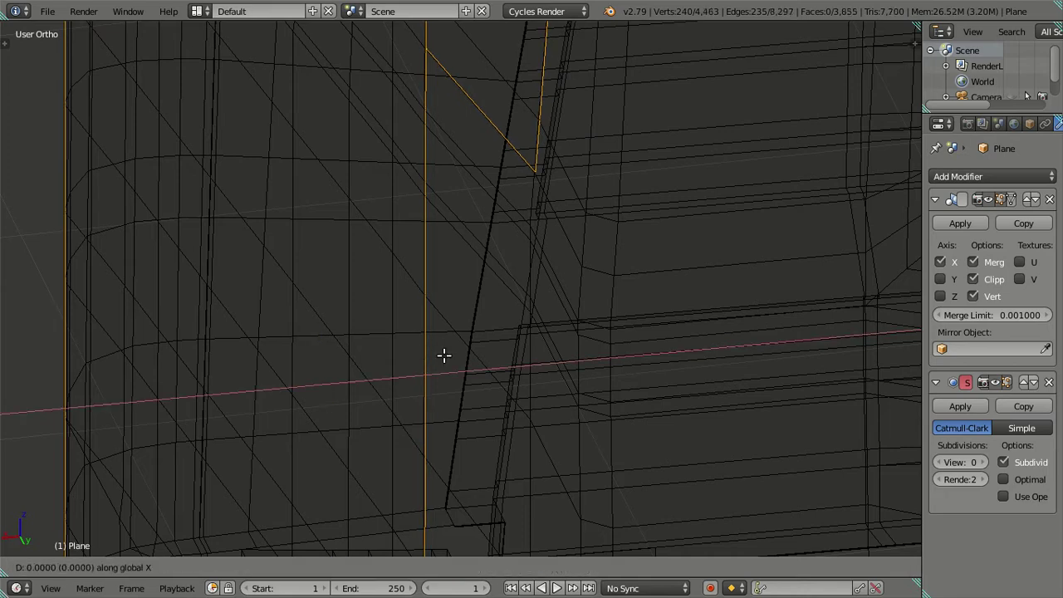
type("-.00")
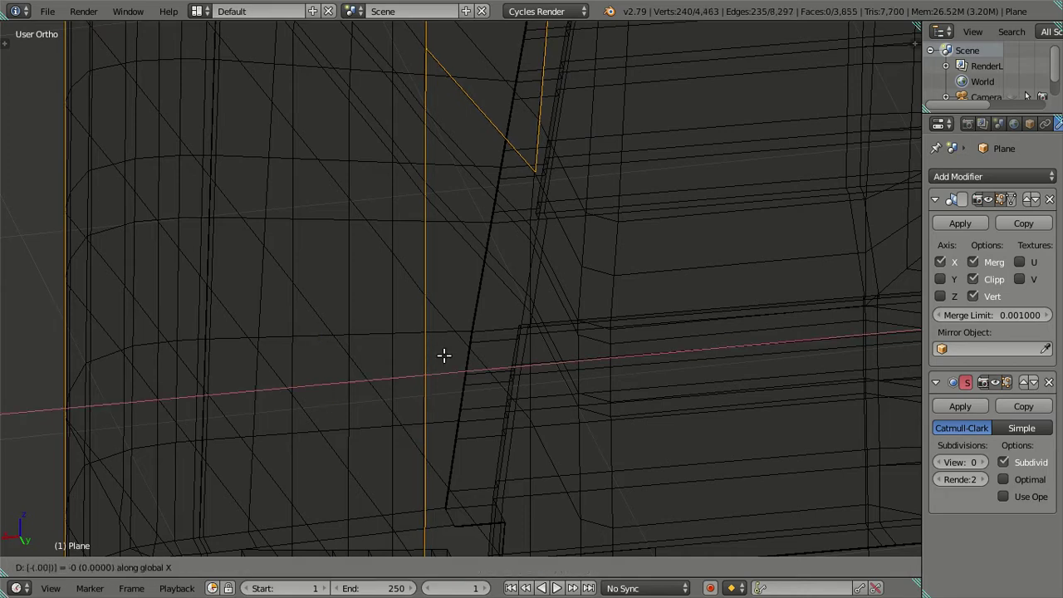
key("Return")
- Show the whole cab in solid shading at viewport subdivision level 2, seen from the right side
scroll(444, 356, "down", 4)
key("z")
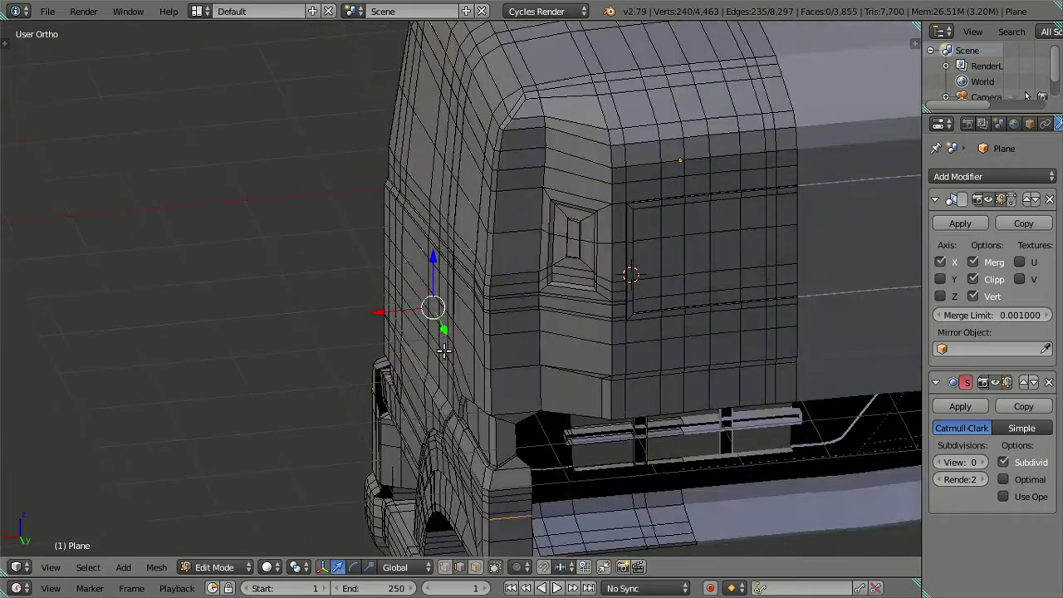
middle_click_drag(444, 351, 580, 344)
key("Tab")
left_click(982, 462)
left_click(983, 462)
mouse_move(556, 325)
middle_mouse_down()
mouse_move(456, 288)
mouse_move(522, 266)
mouse_move(524, 251)
mouse_move(496, 325)
mouse_move(446, 375)
mouse_move(377, 351)
mouse_move(391, 363)
mouse_move(451, 303)
middle_mouse_up()
mouse_move(518, 241)
middle_mouse_down()
mouse_move(504, 230)
mouse_move(527, 218)
mouse_move(553, 228)
mouse_move(496, 346)
middle_mouse_up()
key("KP_3")
scroll(575, 236, "up", 2)
- Cut seven unslid edge loops across the cab's side panel and dissolve six of them
key("Tab")
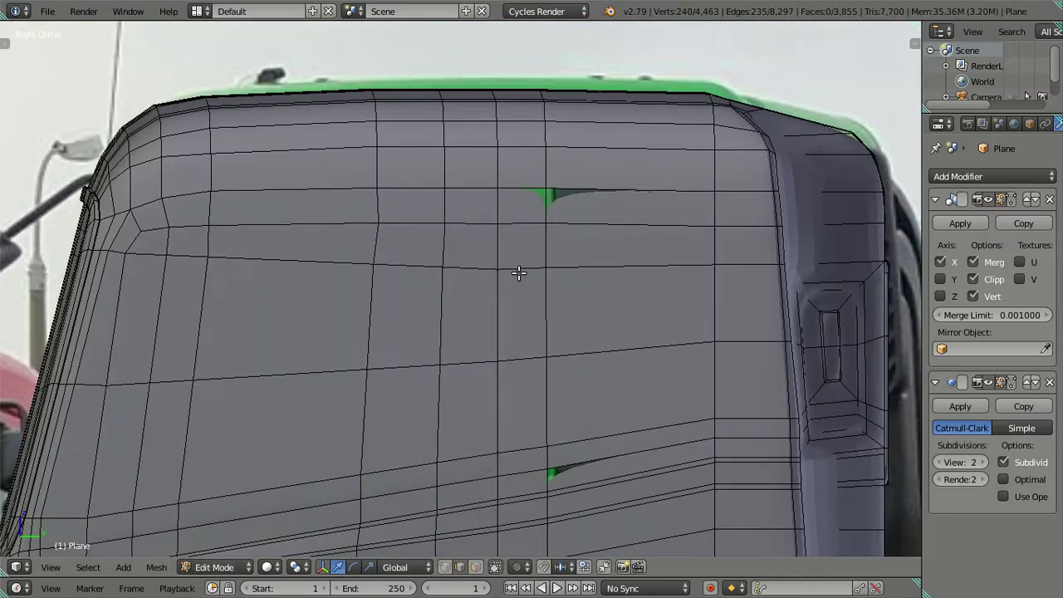
scroll(520, 274, "up", 1)
mouse_move(518, 240)
middle_mouse_down("shift")
mouse_move(489, 294)
mouse_move(497, 268)
middle_mouse_up("shift")
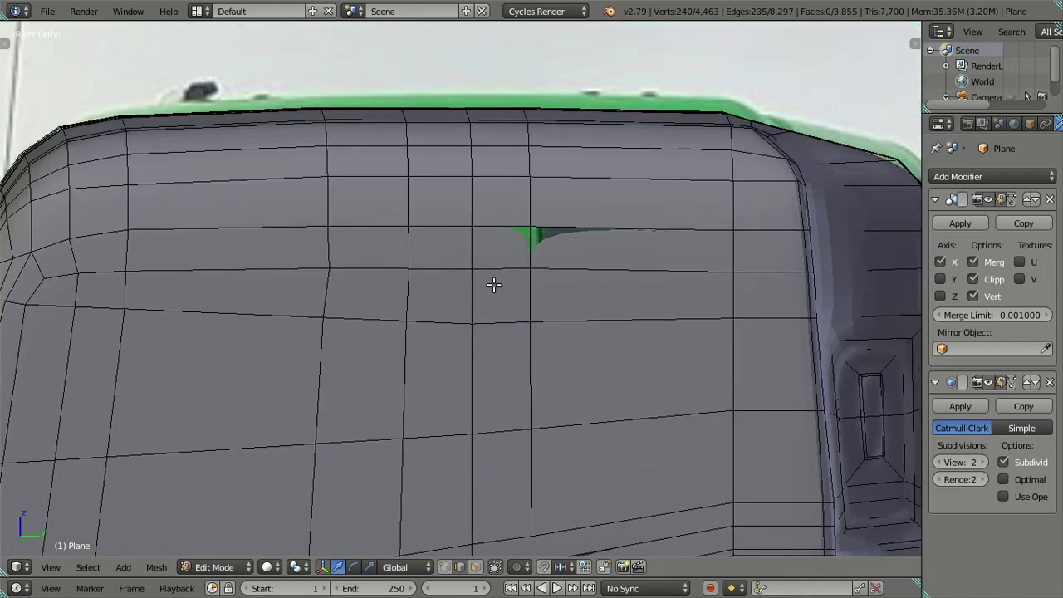
key("ctrl+r")
scroll(494, 285, "up", 1)
scroll(494, 285, "up", 2)
scroll(493, 285, "up", 1)
scroll(494, 285, "up", 2)
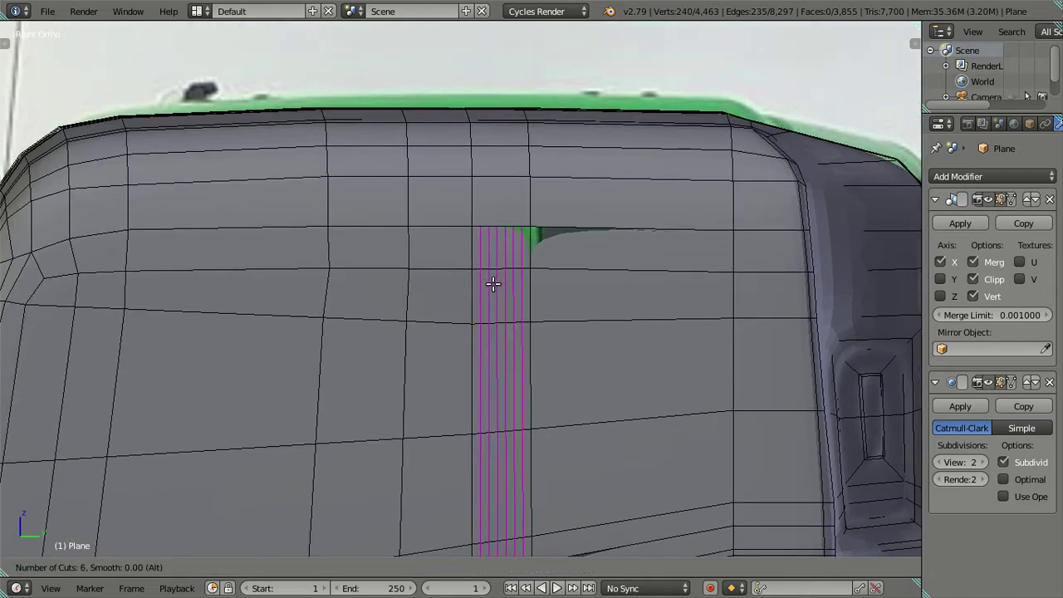
left_click(494, 284)
right_click(499, 284)
scroll(532, 284, "up", 2)
key("x")
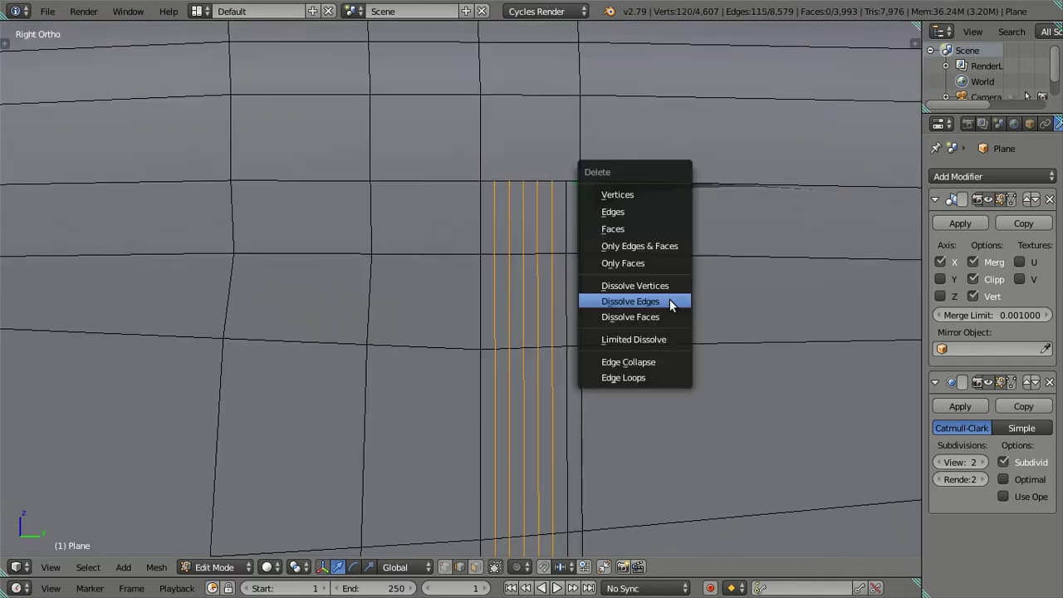
left_click(670, 299)
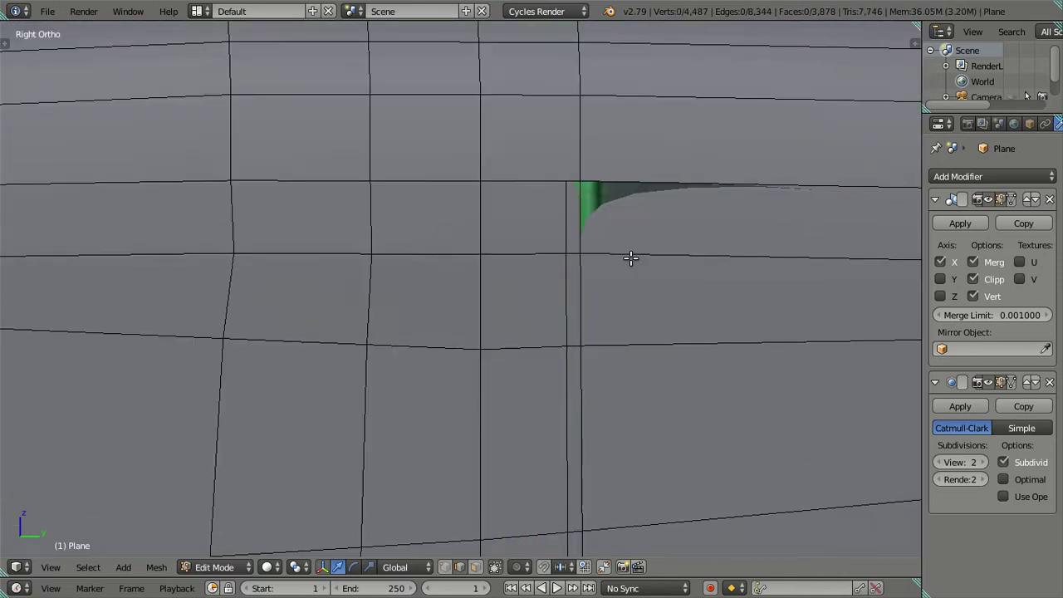
- Check the smoothed cab near the notch outside Edit Mode, then resume mesh editing
scroll(631, 259, "down", 5)
middle_click_drag(532, 490, 530, 331, "shift")
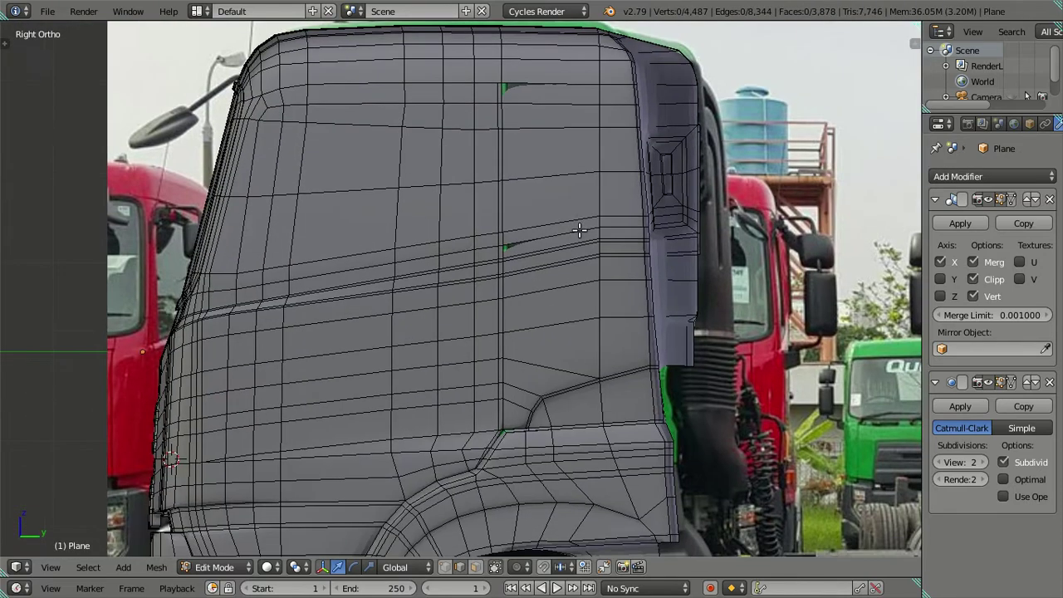
middle_click_drag(514, 424, 510, 344, "shift")
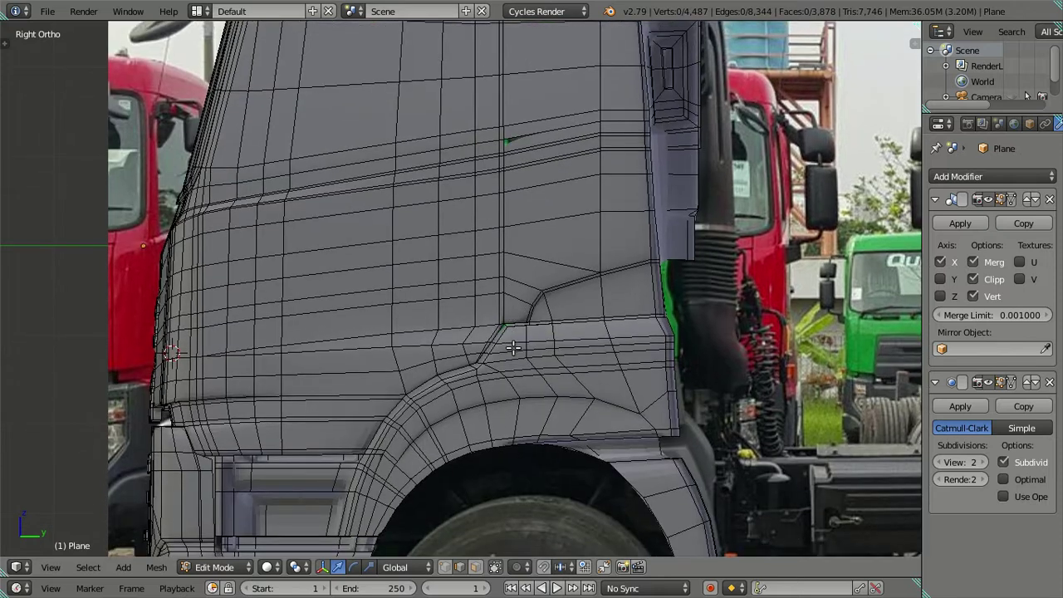
scroll(512, 347, "up", 2)
key("Tab")
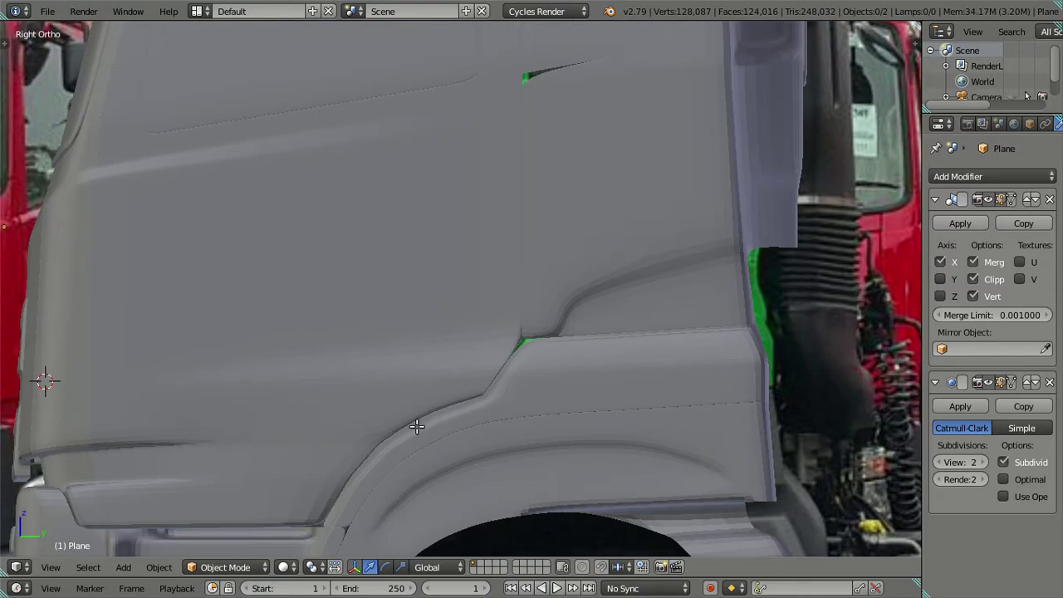
key("Tab")
key("KP_Decimal")
scroll(363, 374, "up", 2)
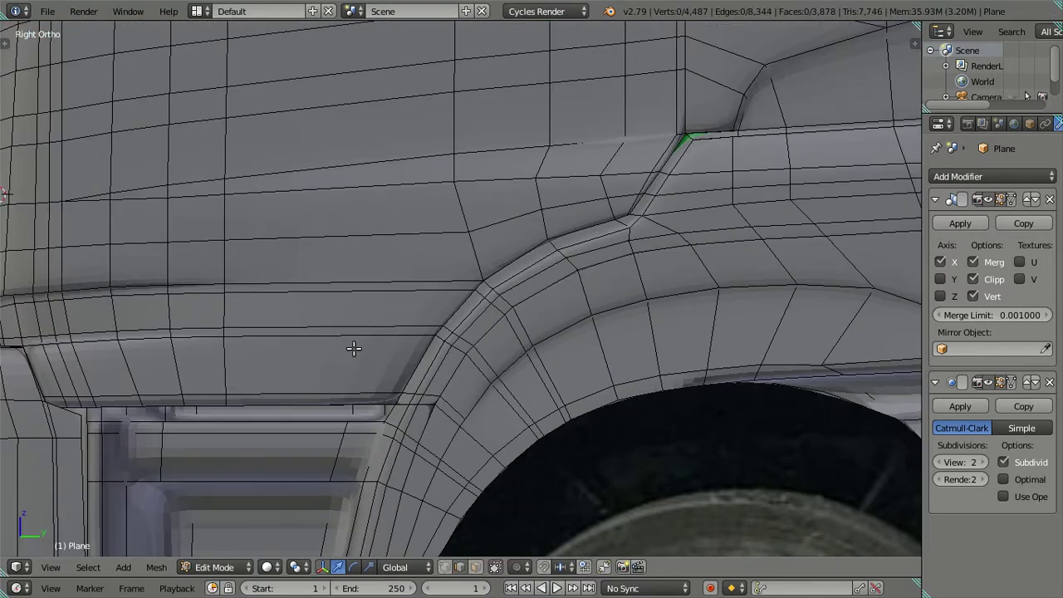
- Add a slid loop cut on the lower cab side
key("ctrl+r")
left_click(354, 347)
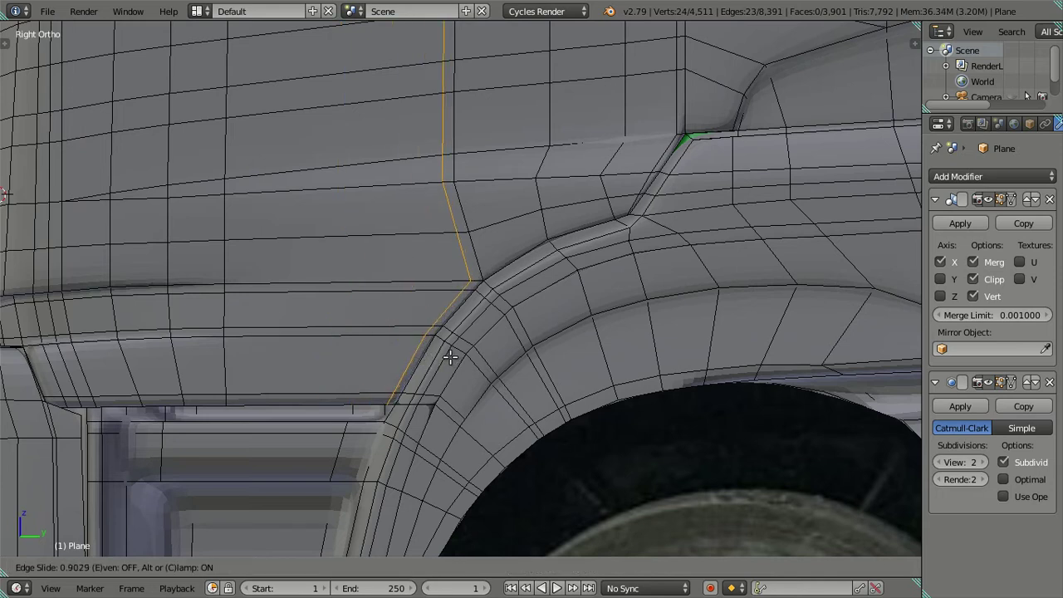
left_click(449, 356)
scroll(425, 317, "down", 1)
scroll(411, 301, "down", 1)
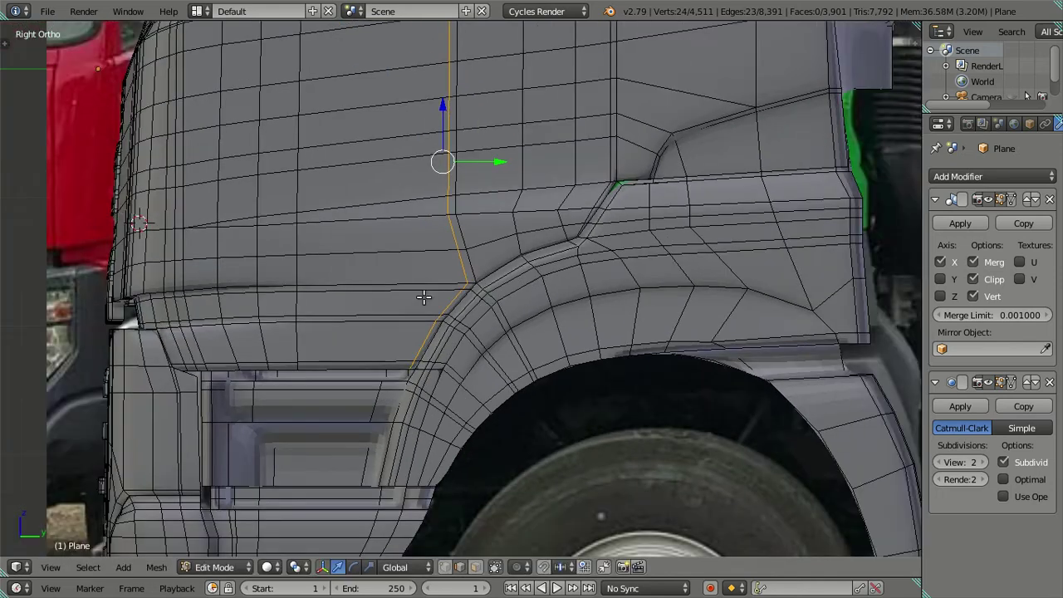
scroll(424, 295, "down", 1)
scroll(425, 274, "up", 1, "shift")
scroll(458, 355, "up", 3, "shift")
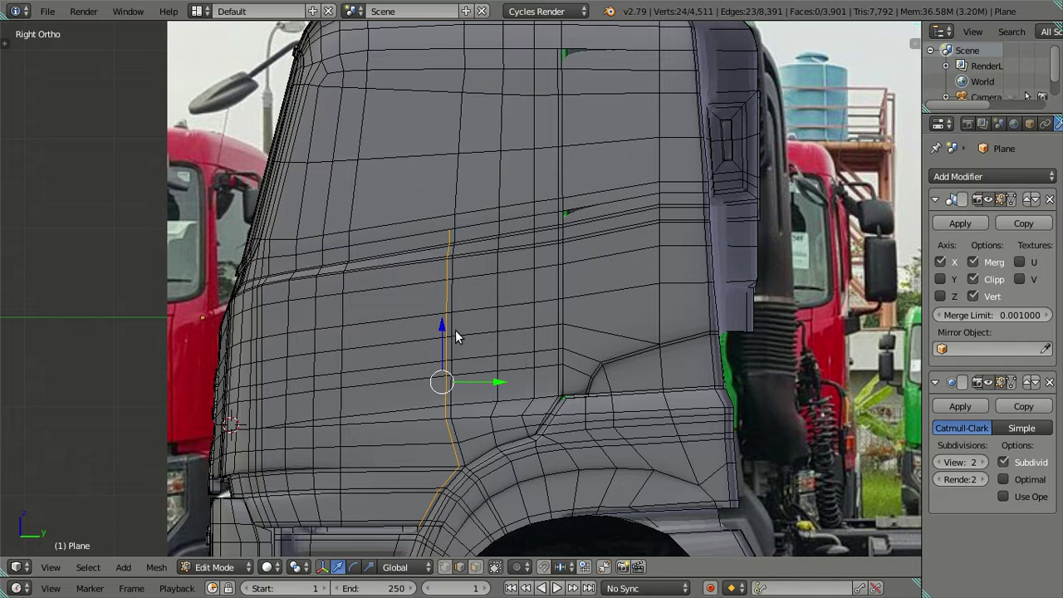
- Check the smoothed shape and dissolve the slid edge loop again
key("Tab")
key("Tab")
scroll(458, 377, "down", 3, "shift")
scroll(470, 354, "up", 3)
scroll(469, 355, "up", 2)
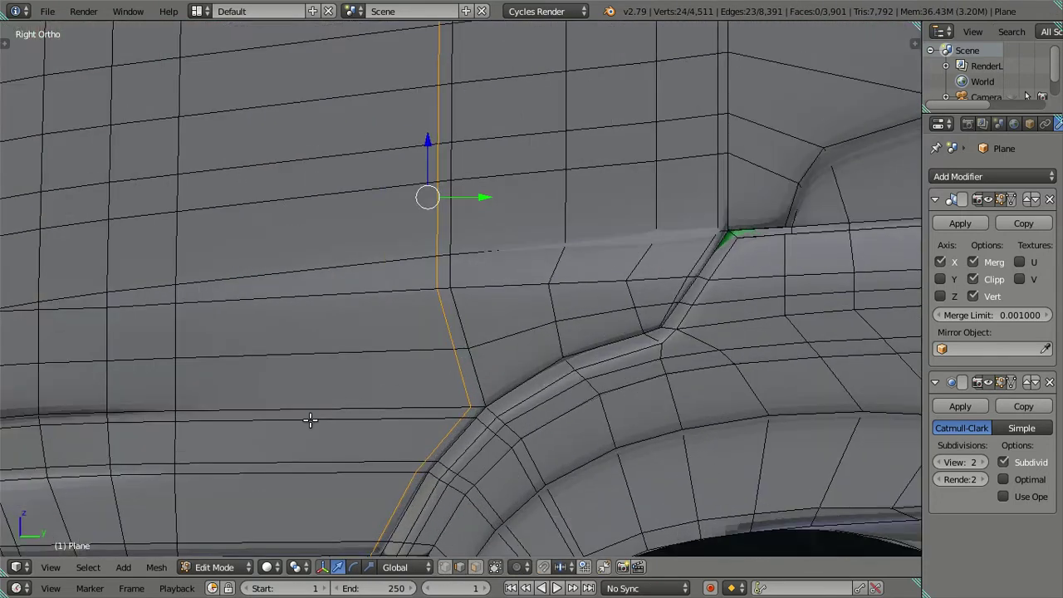
scroll(303, 417, "down", 3)
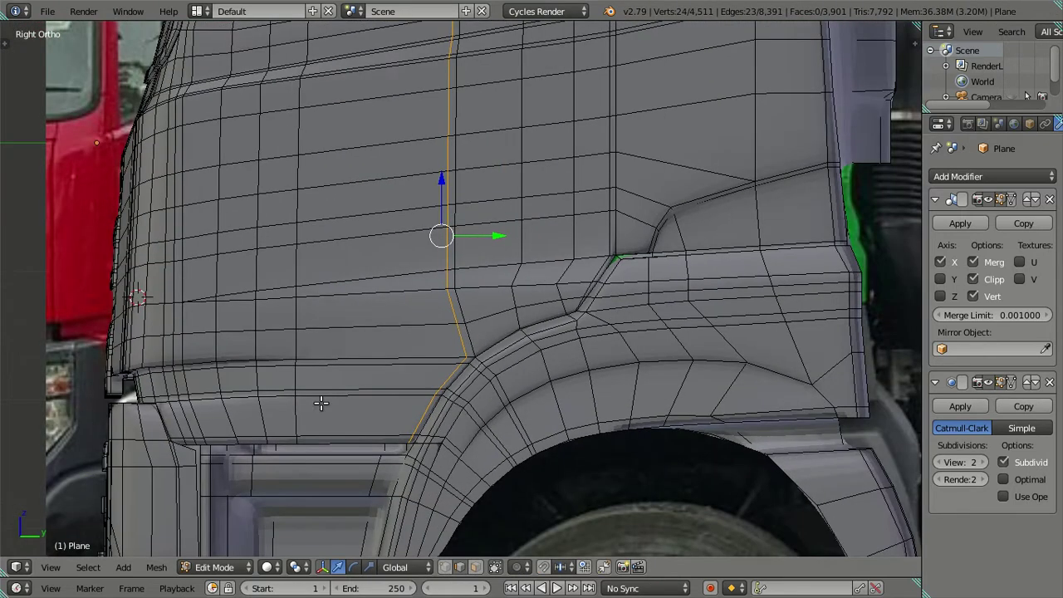
key("ctrl+x")
- Cut 20 loops across the side panel and dissolve all except the rightmost one
key("ctrl+r")
scroll(379, 316, "up", 6)
scroll(380, 316, "up", 4)
type("20")
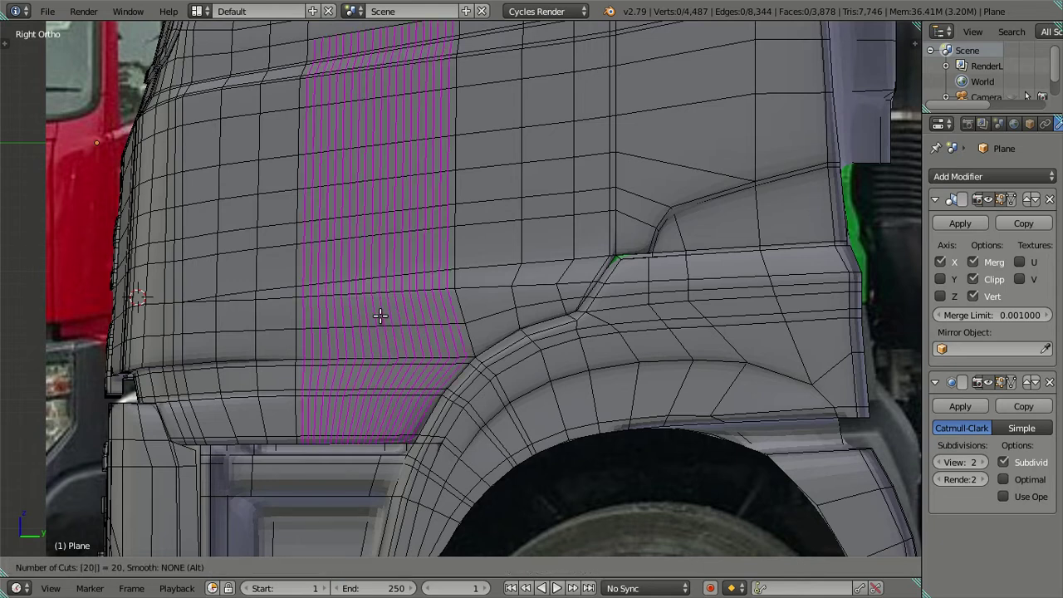
key("Return")
scroll(454, 343, "up", 3)
right_click(451, 367, "alt+shift")
key("x")
left_click(482, 378)
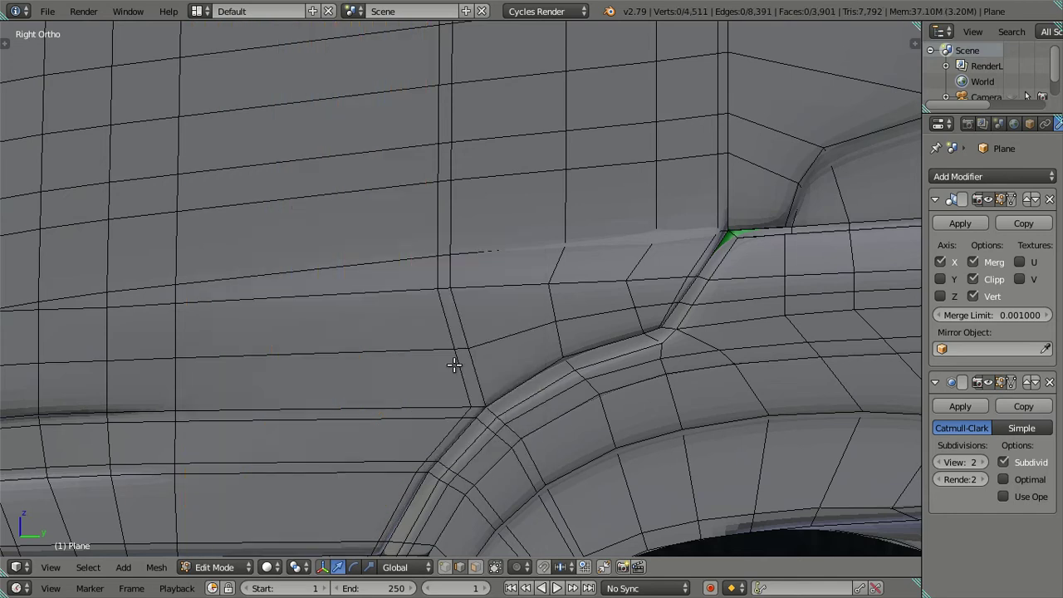
scroll(451, 363, "down", 4)
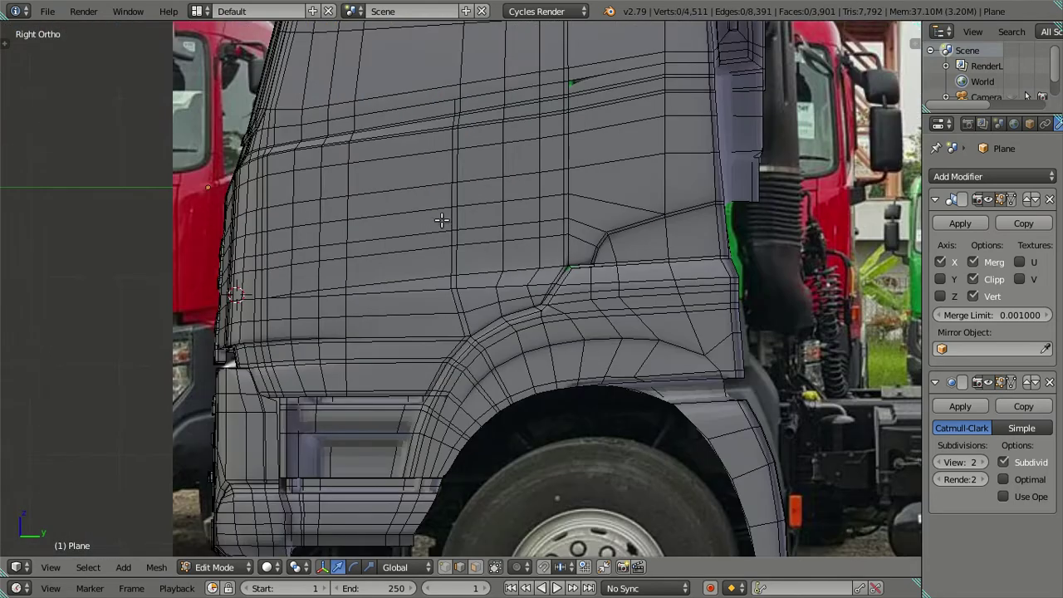
mouse_move(442, 219)
middle_mouse_down("shift")
mouse_move(461, 275)
mouse_move(465, 351)
mouse_move(485, 240)
mouse_move(496, 259)
middle_mouse_up("shift")
scroll(507, 382, "up", 3)
scroll(515, 399, "up", 2)
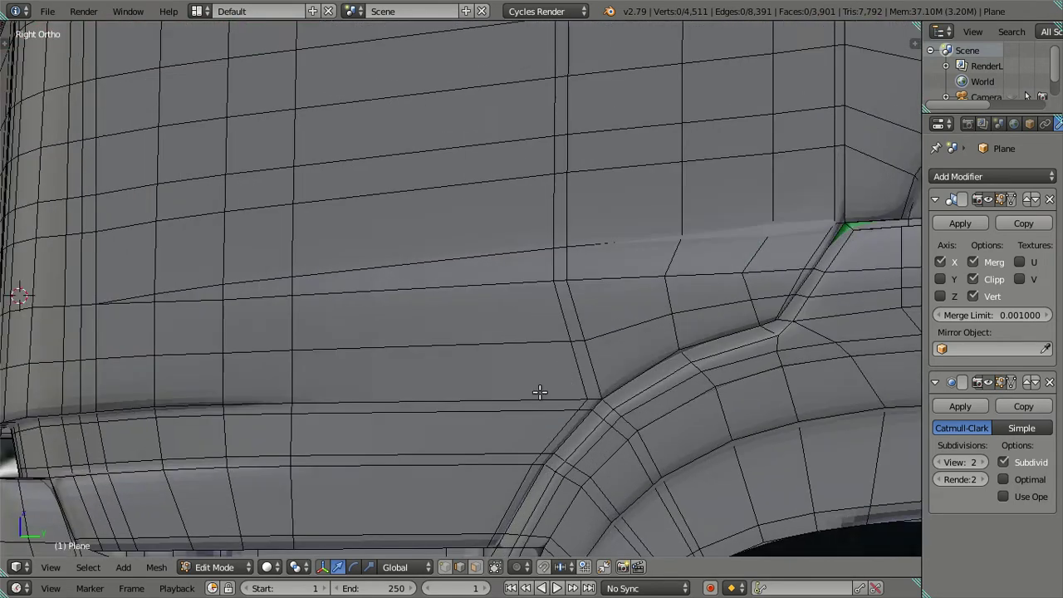
- Cut four unslid loops along the lower side and dissolve them
key("ctrl+r")
scroll(293, 371, "up", 3)
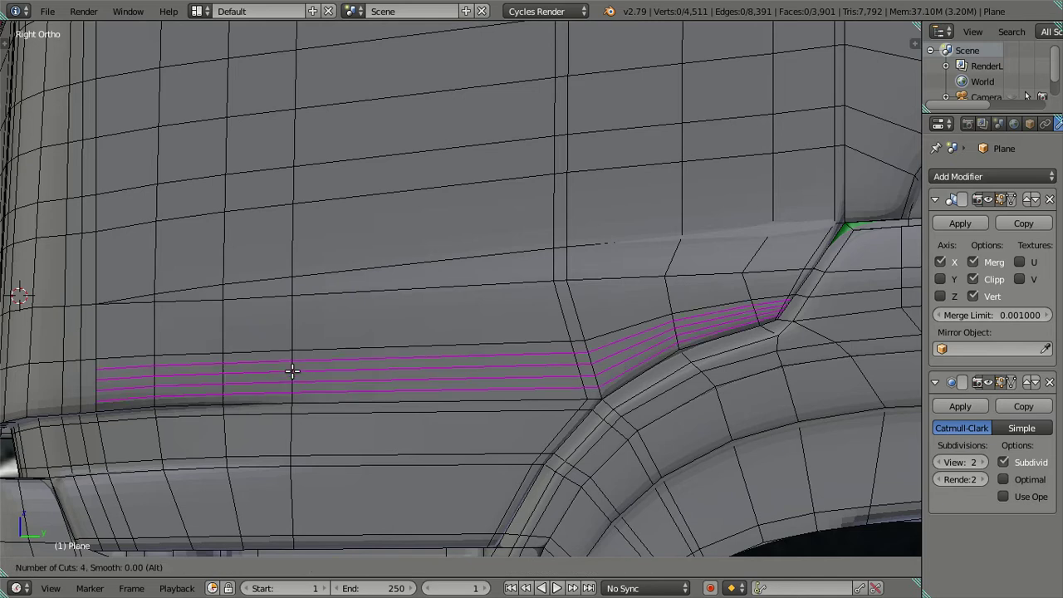
left_click(291, 371)
right_click(312, 382)
key("x")
left_click(396, 403)
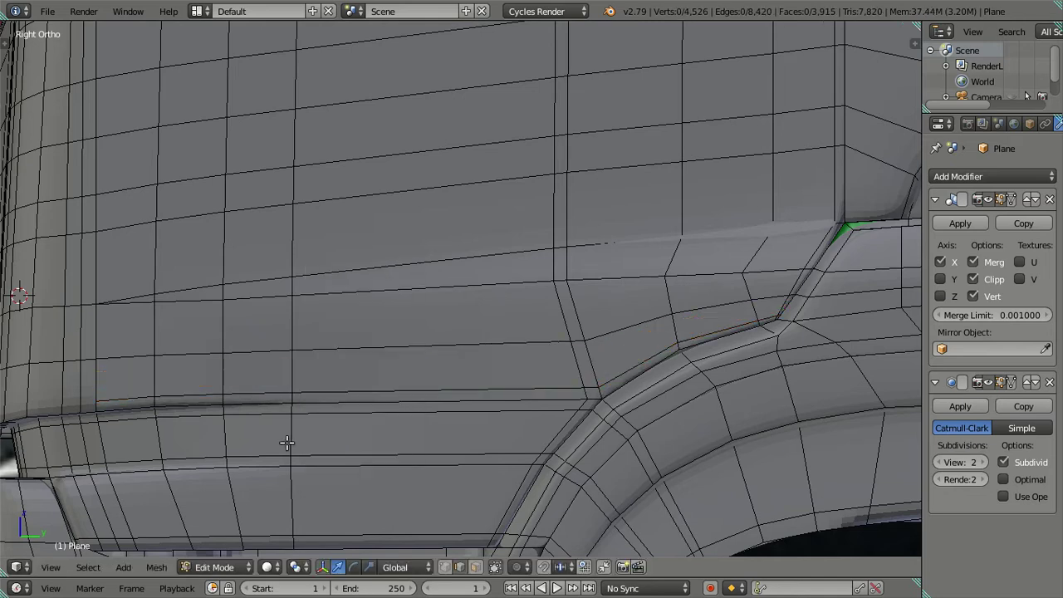
scroll(415, 403, "down", 3)
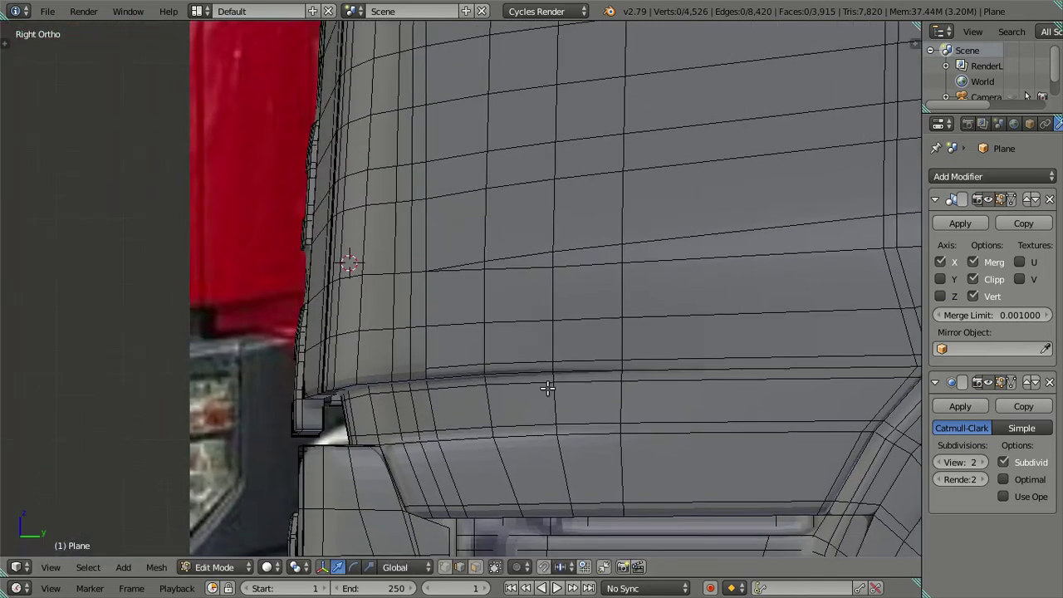
- Cut unslid loops near the cab's front corner and dissolve them
key("ctrl+r")
scroll(395, 357, "up", 3)
left_click(399, 366)
right_click(405, 373)
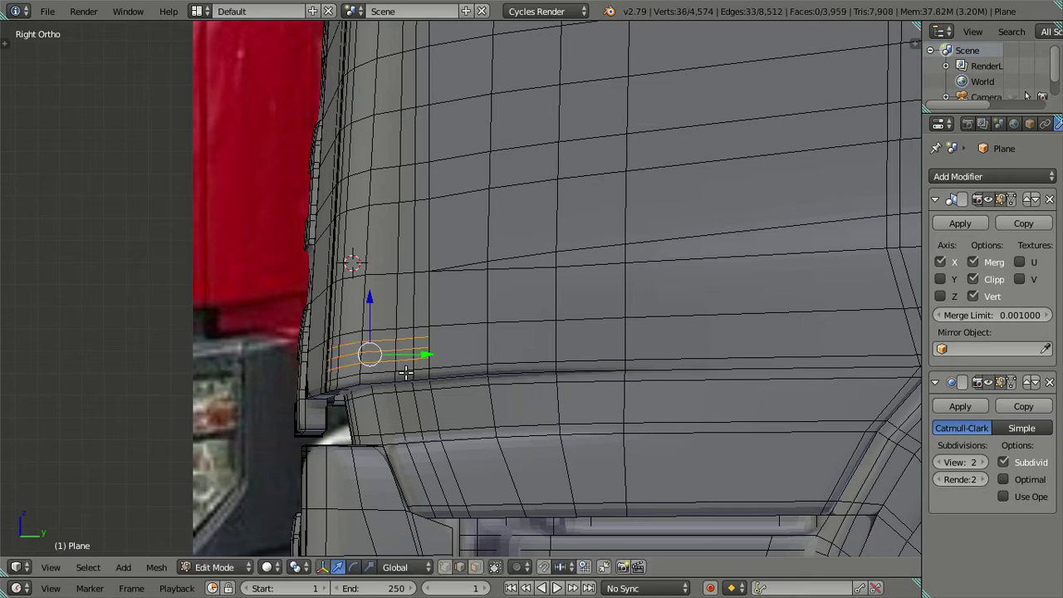
key("x")
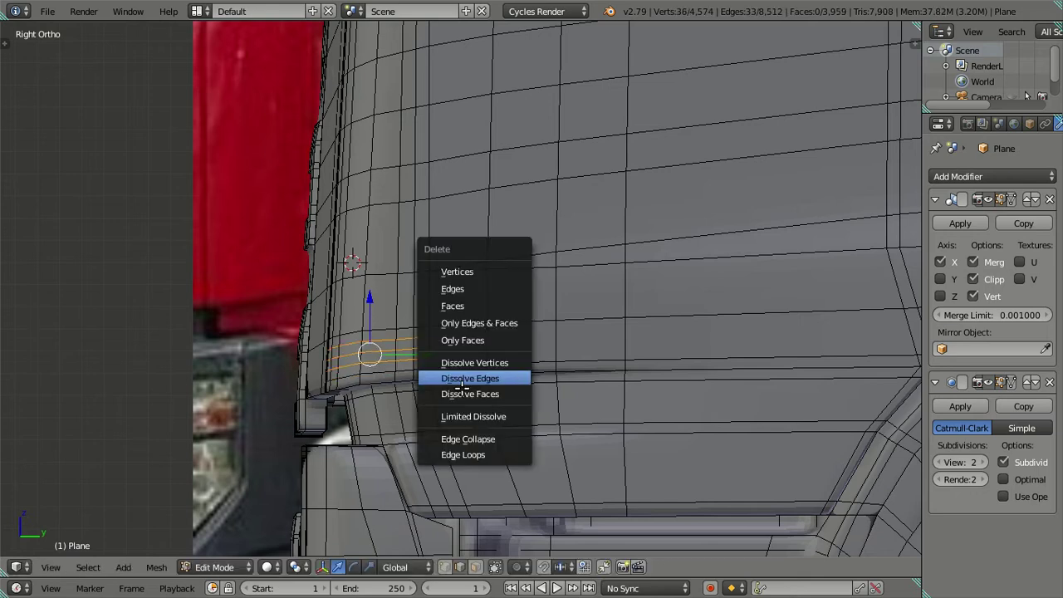
left_click(462, 384)
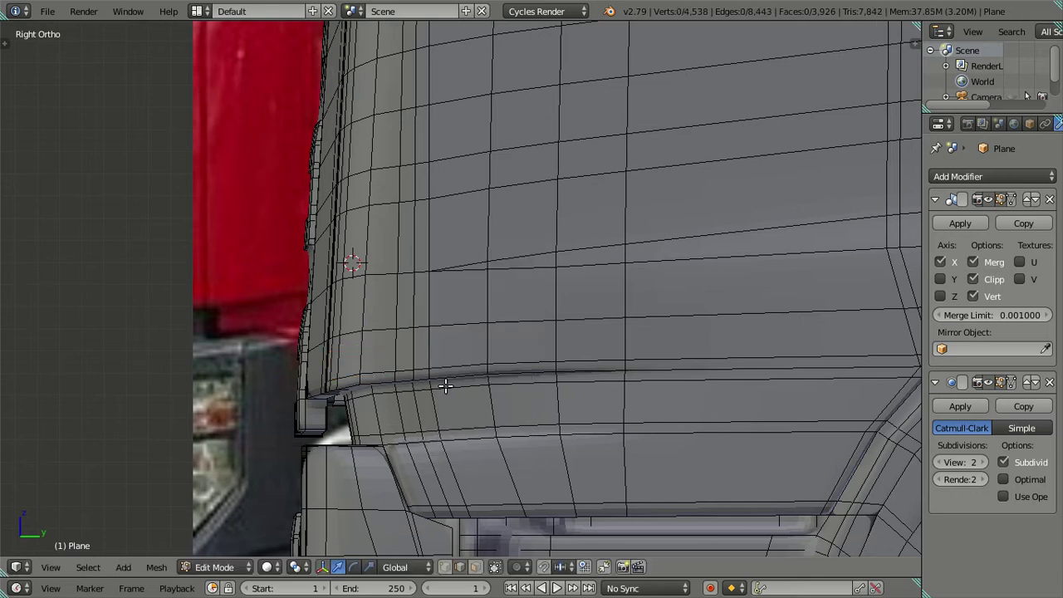
middle_click_drag(486, 438, 415, 391, "shift")
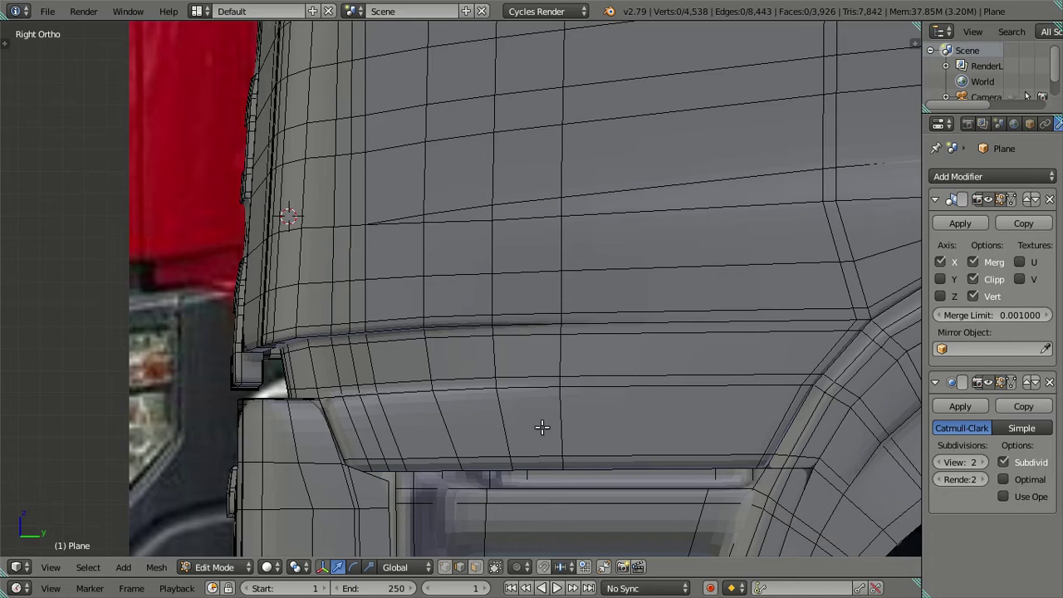
- Cut five unslid loops across the lower panel and dissolve them
key("ctrl+r")
scroll(547, 427, "up", 3)
scroll(547, 427, "up", 1)
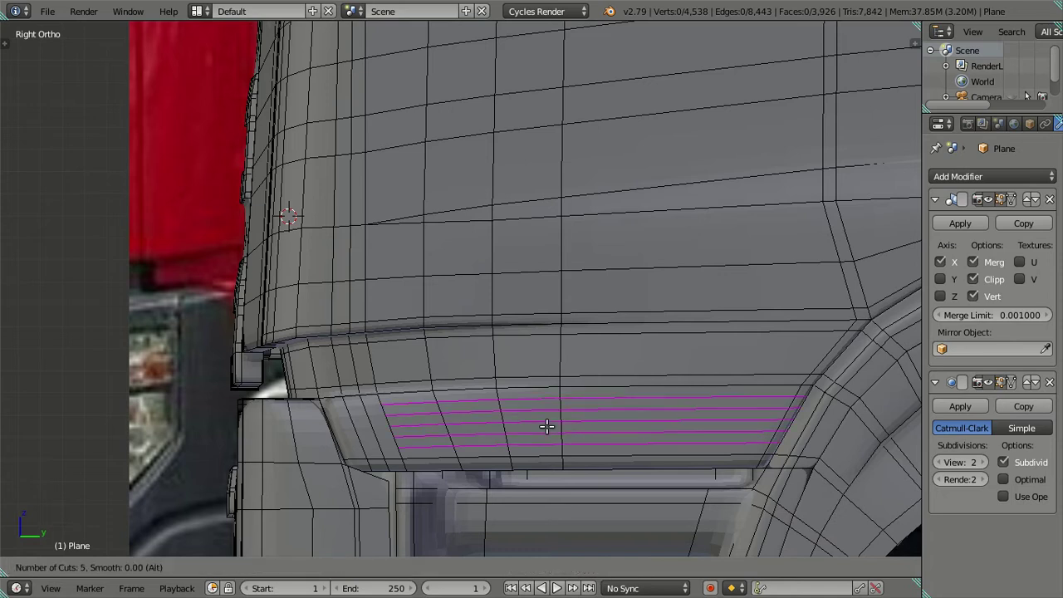
left_click(543, 423)
right_click(526, 409)
key("x")
key("Return")
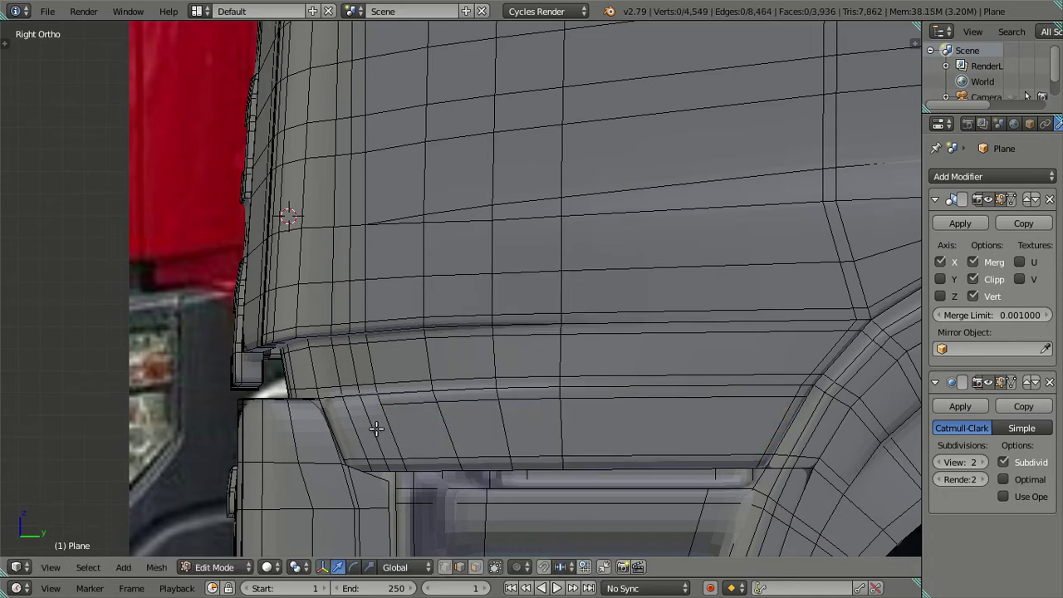
- Cut five loops on the lower front corner and dissolve them
key("ctrl+r")
key("5")
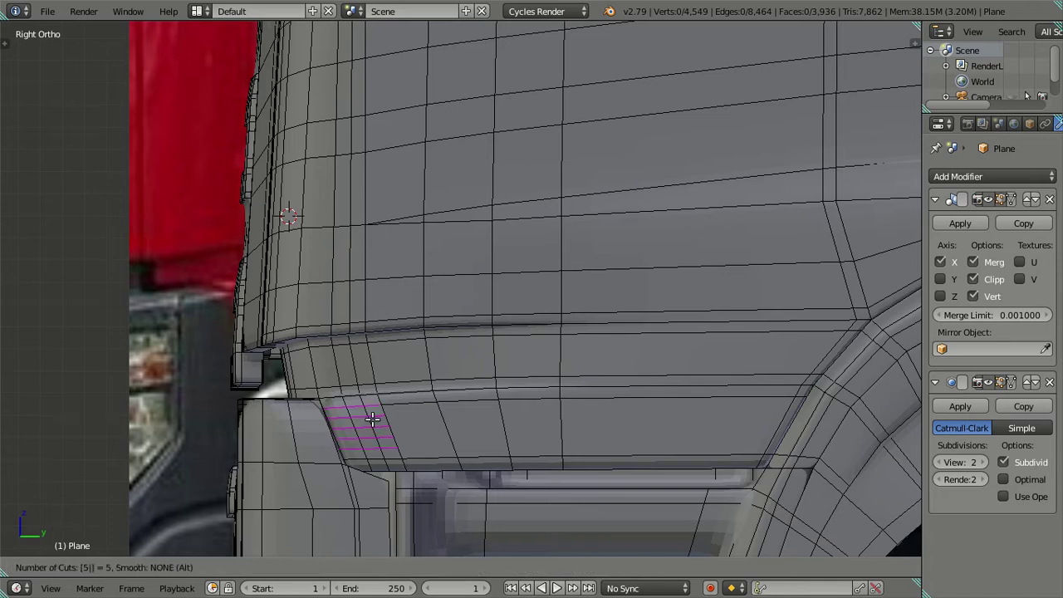
left_click(373, 419)
right_click(419, 408)
key("x")
left_click(418, 408)
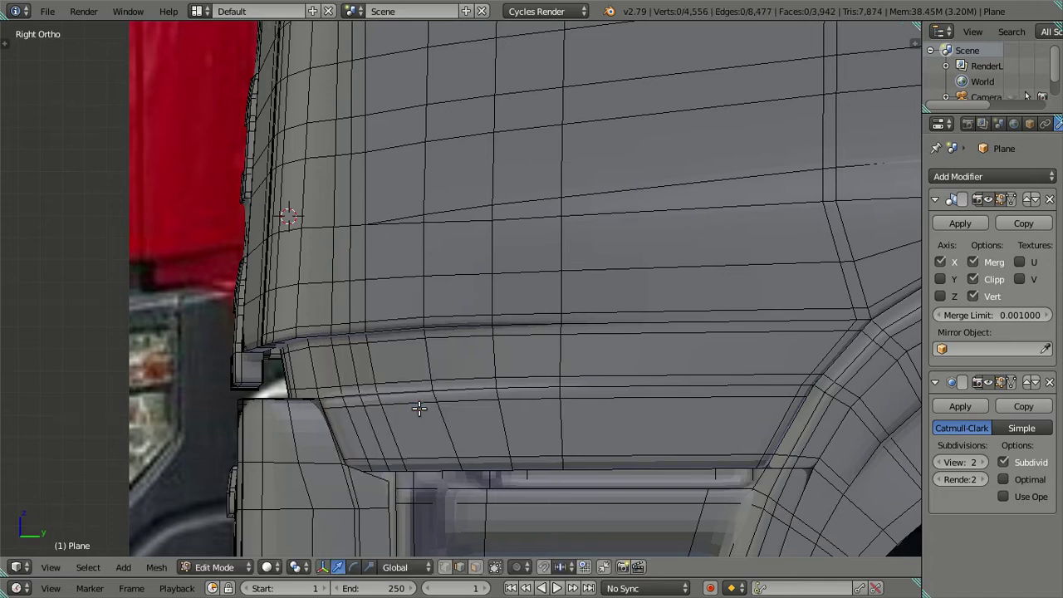
scroll(419, 408, "down", 3)
- Leave Edit Mode and orbit around the smoothed cab side
key("Tab")
mouse_move(475, 370)
middle_mouse_down()
mouse_move(512, 422)
mouse_move(489, 444)
middle_mouse_up()
scroll(436, 342, "up", 3)
mouse_move(437, 343)
middle_mouse_down()
mouse_move(391, 363)
mouse_move(451, 362)
mouse_move(420, 355)
mouse_move(433, 328)
mouse_move(469, 318)
mouse_move(460, 331)
mouse_move(399, 342)
middle_mouse_up()
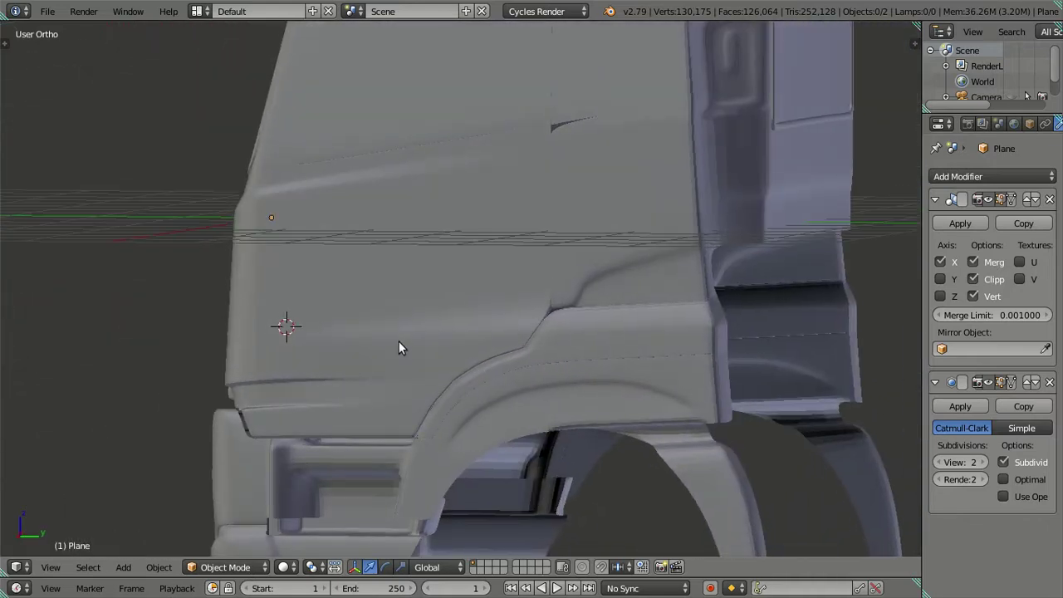
- Switch to right-side wireframe over the reference photo and enter Edit Mode on the cab
key("KP_3")
key("z")
key("z")
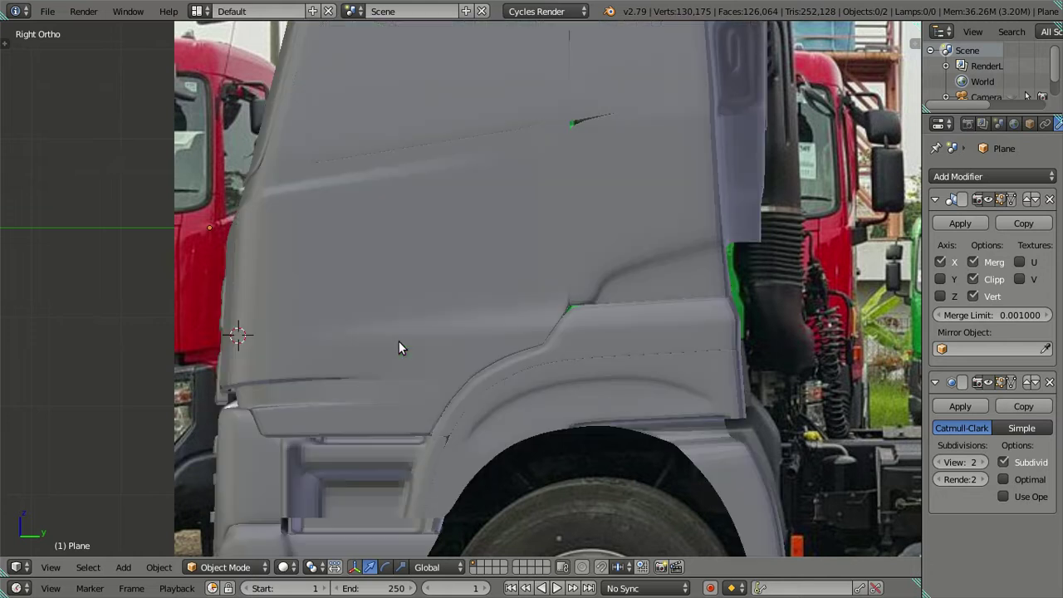
scroll(437, 363, "up", 1)
scroll(437, 372, "up", 3)
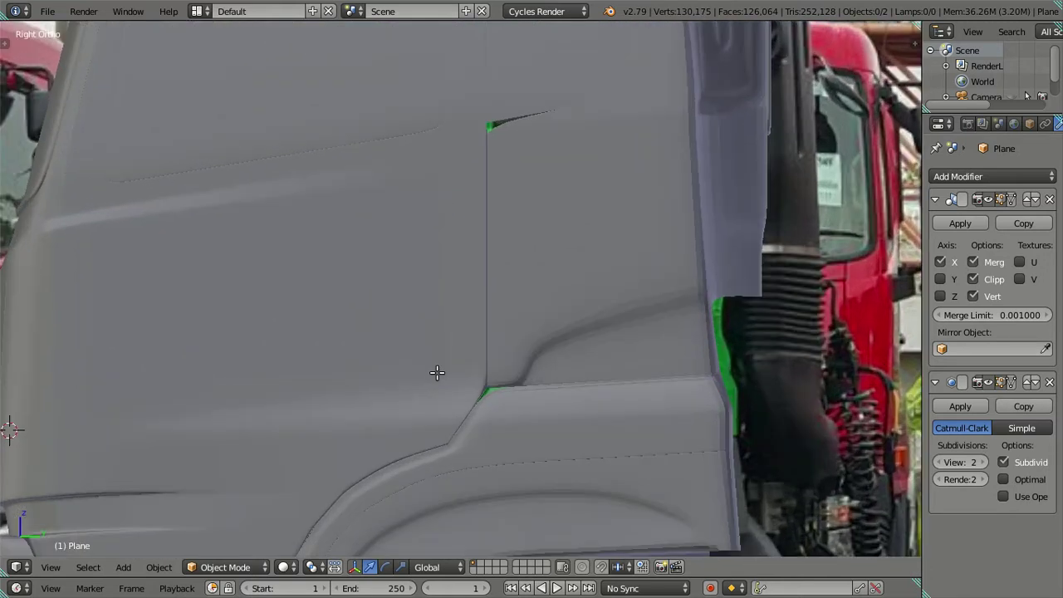
key("Tab")
scroll(420, 373, "down", 1)
scroll(462, 423, "down", 1)
scroll(462, 423, "down", 2)
scroll(493, 317, "up", 1)
scroll(496, 290, "up", 2)
scroll(497, 262, "up", 3)
scroll(497, 261, "down", 2, "shift")
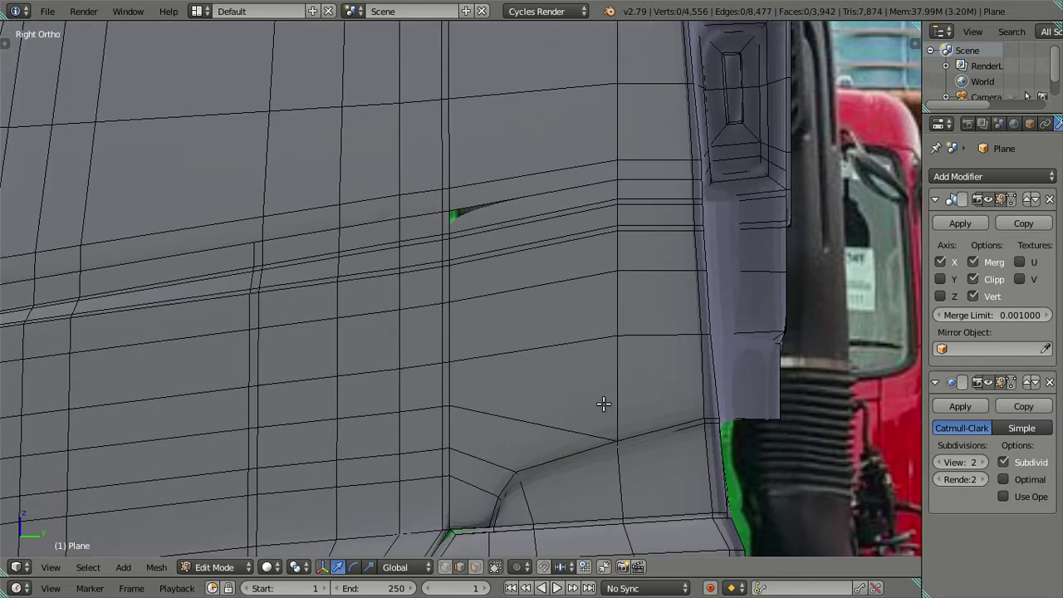
- Cut 20 unslid edge loops across the door panel and dissolve them again
key("ctrl+r")
scroll(523, 339, "up", 4)
scroll(522, 339, "up", 4)
scroll(522, 338, "up", 4)
type("20")
key("Return")
right_click(459, 283)
key("x")
left_click(524, 307)
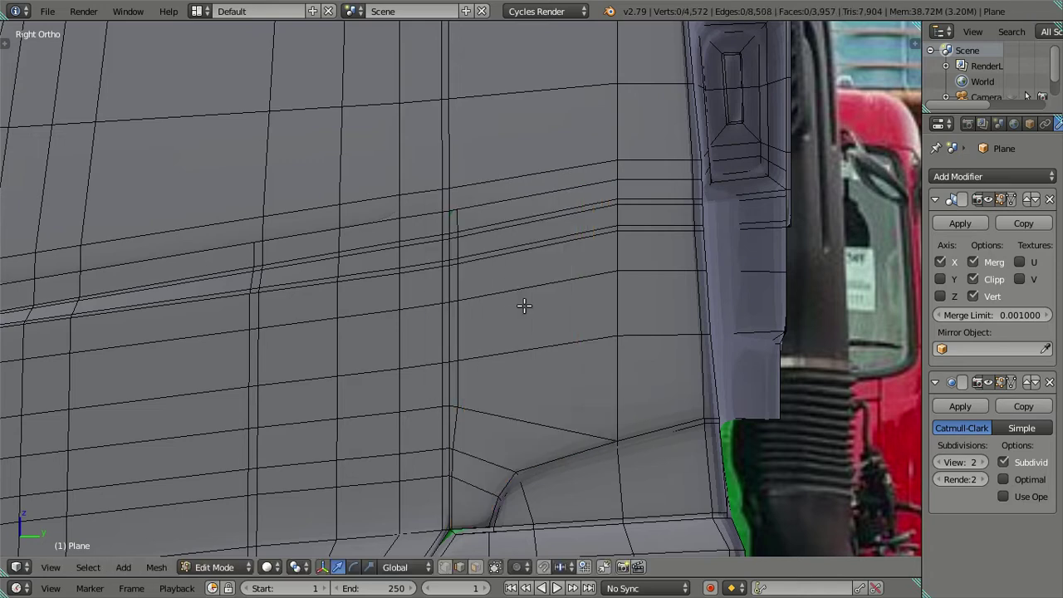
scroll(524, 306, "down", 2)
scroll(517, 297, "down", 1)
scroll(511, 274, "down", 2)
scroll(510, 380, "down", 2)
middle_click_drag(508, 352, 508, 315)
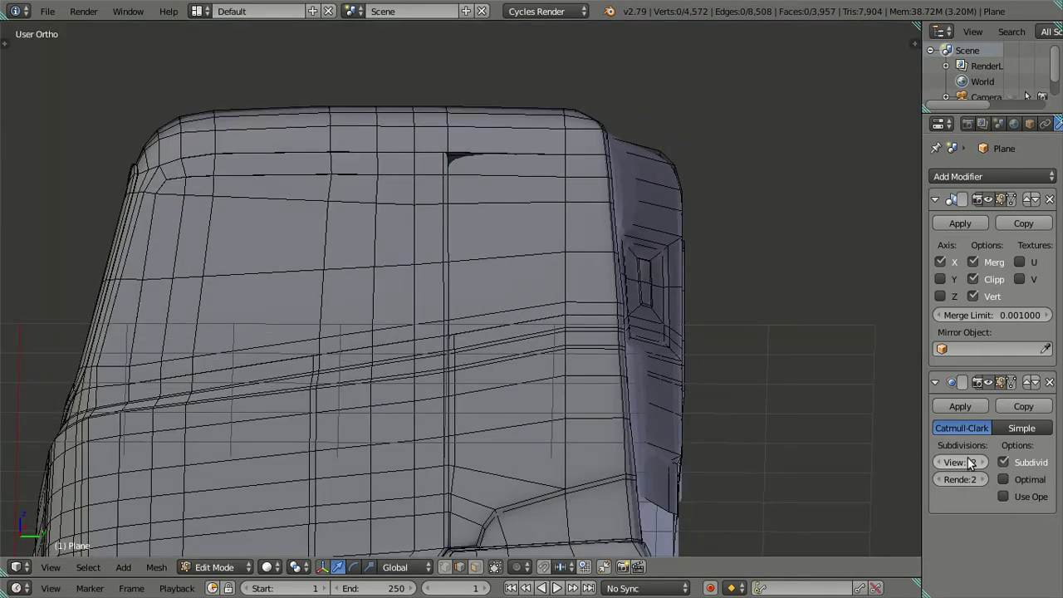
- Try viewport subdivision levels 3 and 4, then settle on 1 in Object Mode
key("ctrl+3")
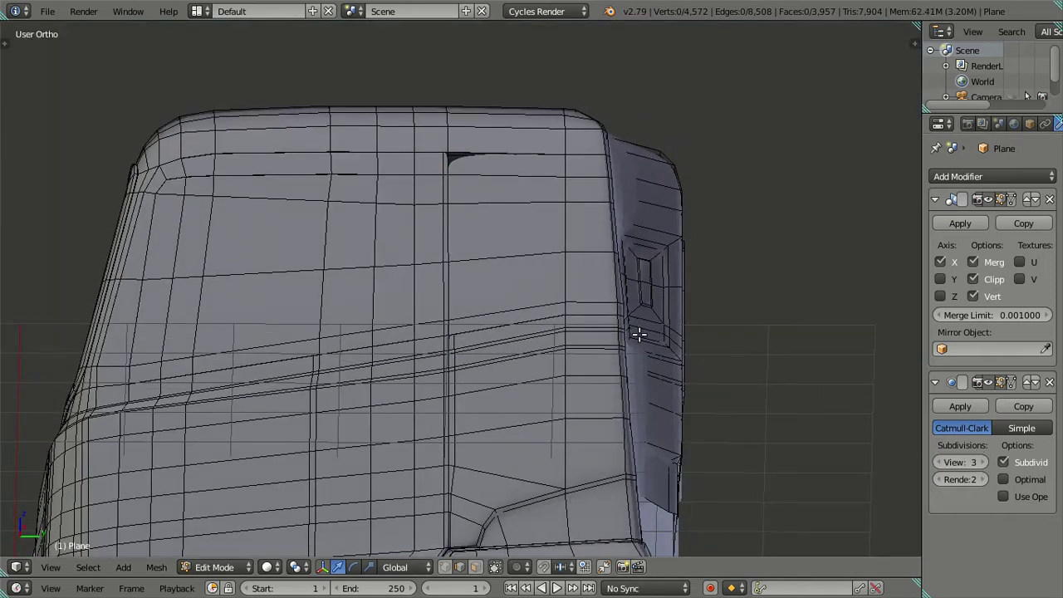
left_click(944, 458)
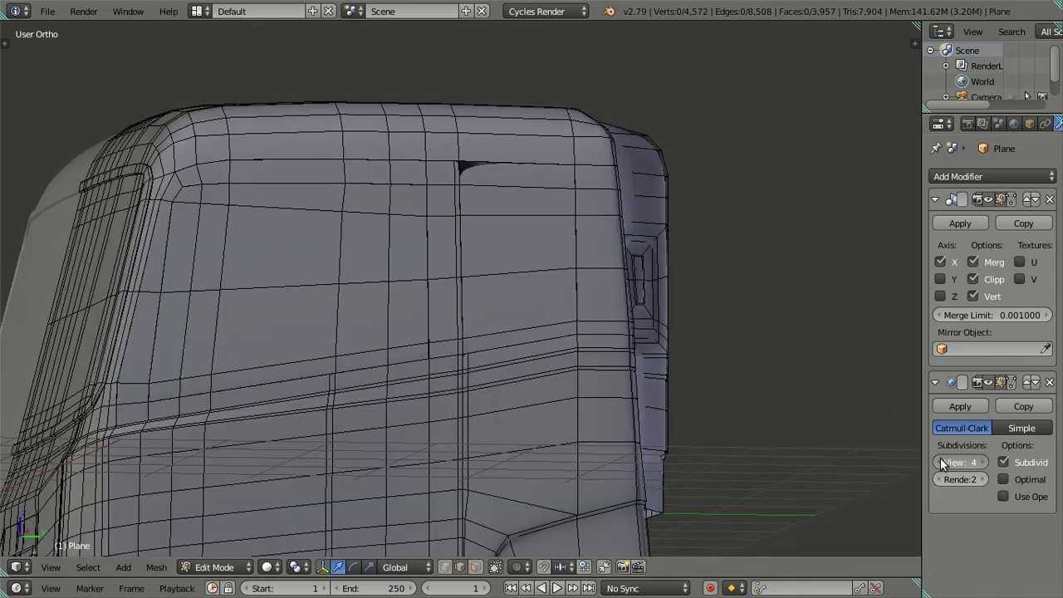
left_click(941, 462)
key("Return")
key("Tab")
- Set the Subdivision Surface viewport level to 2
mouse_move(703, 392)
middle_mouse_down()
mouse_move(624, 397)
mouse_move(607, 362)
mouse_move(648, 396)
middle_mouse_up()
scroll(710, 422, "up", 3)
mouse_move(710, 422)
middle_mouse_down()
mouse_move(732, 392)
mouse_move(750, 418)
mouse_move(618, 415)
mouse_move(715, 454)
middle_mouse_up()
left_click(961, 462)
type("2")
key("Return")
- Compare the cab's right side view against the reference photo in wireframe
middle_click_drag(903, 422, 535, 362)
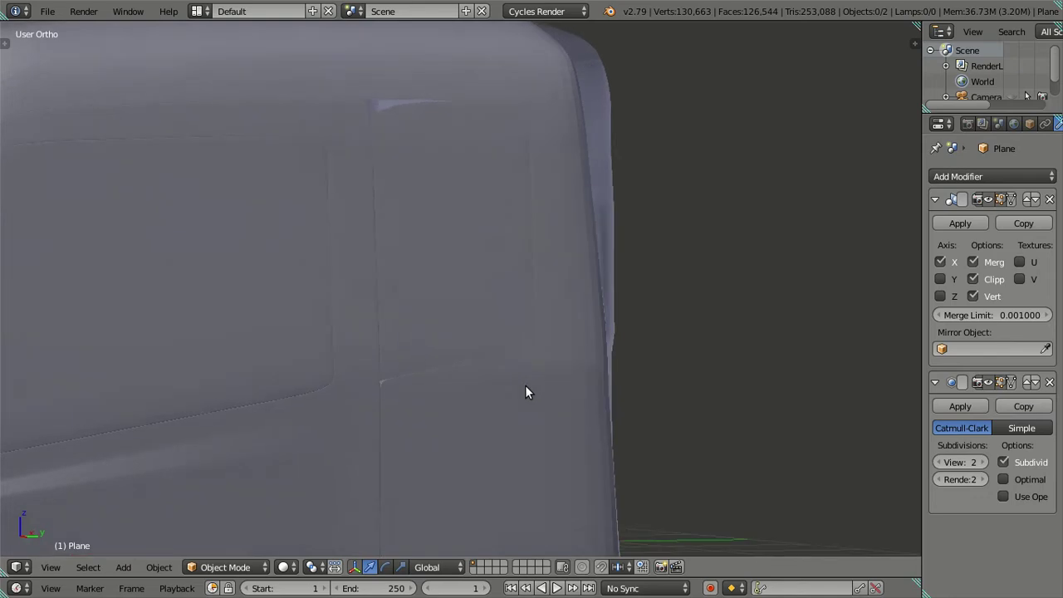
middle_click_drag(543, 382, 517, 374)
key("KP_3")
key("alt+z")
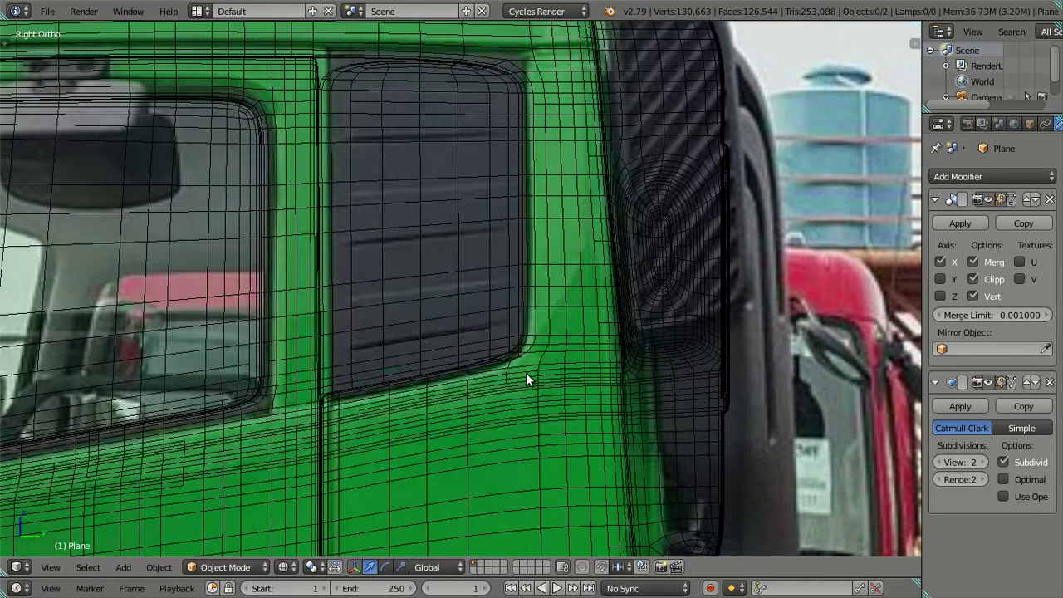
key("alt+z")
scroll(528, 263, "up", 2)
scroll(492, 411, "down", 1)
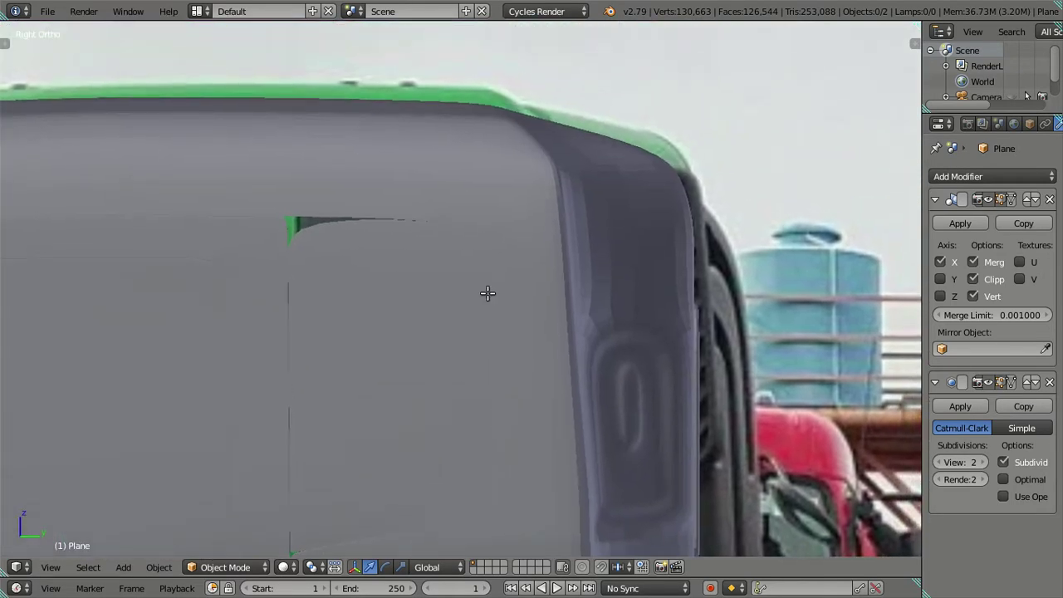
- Drop the viewport subdivision to 0 and check the top panel against the reference
key("Tab")
scroll(526, 266, "up", 1)
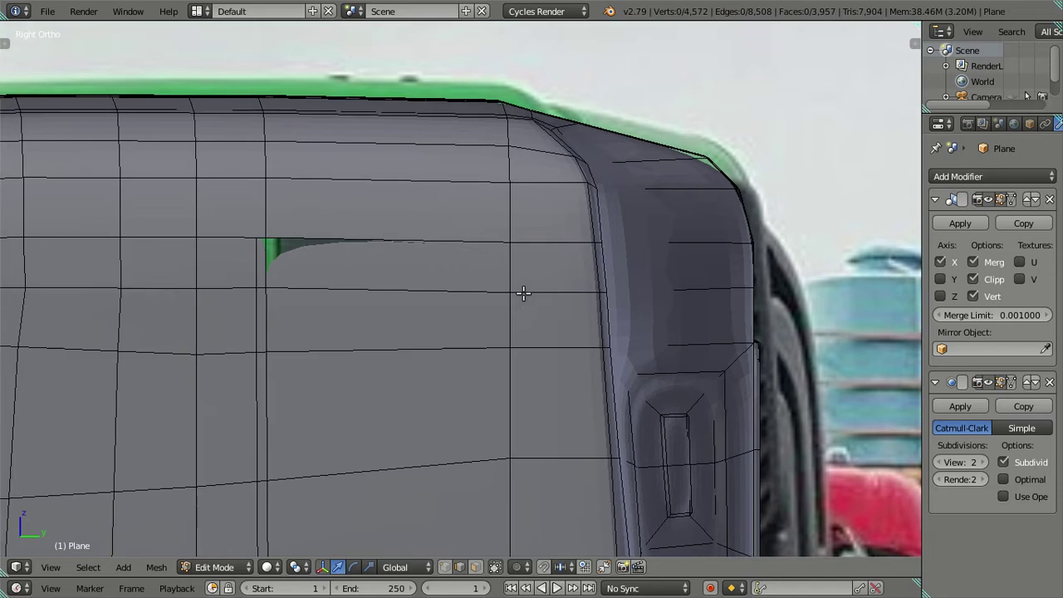
scroll(522, 292, "up", 1, "shift")
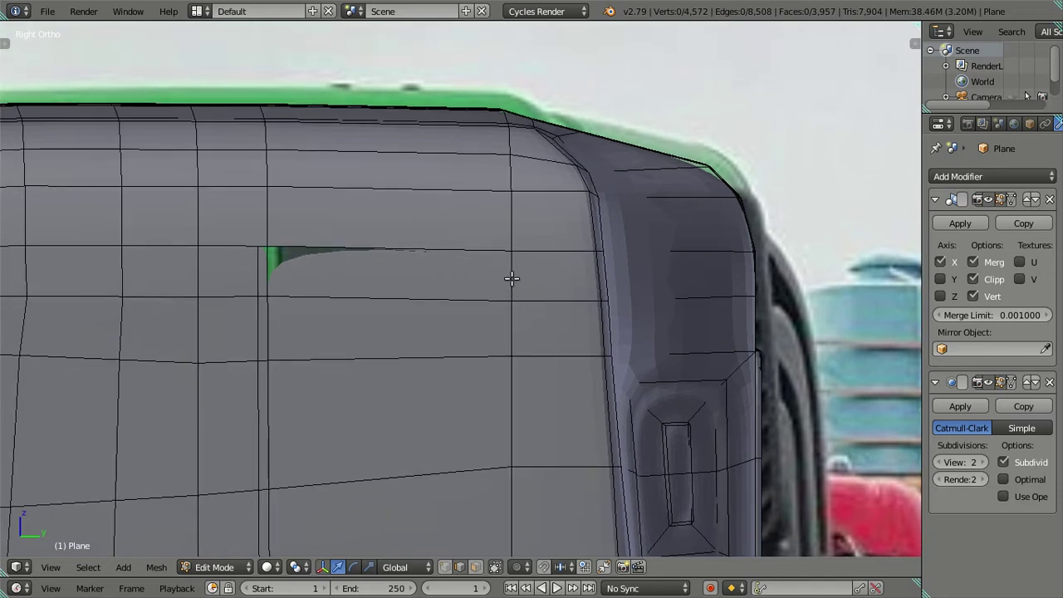
key("ctrl+r")
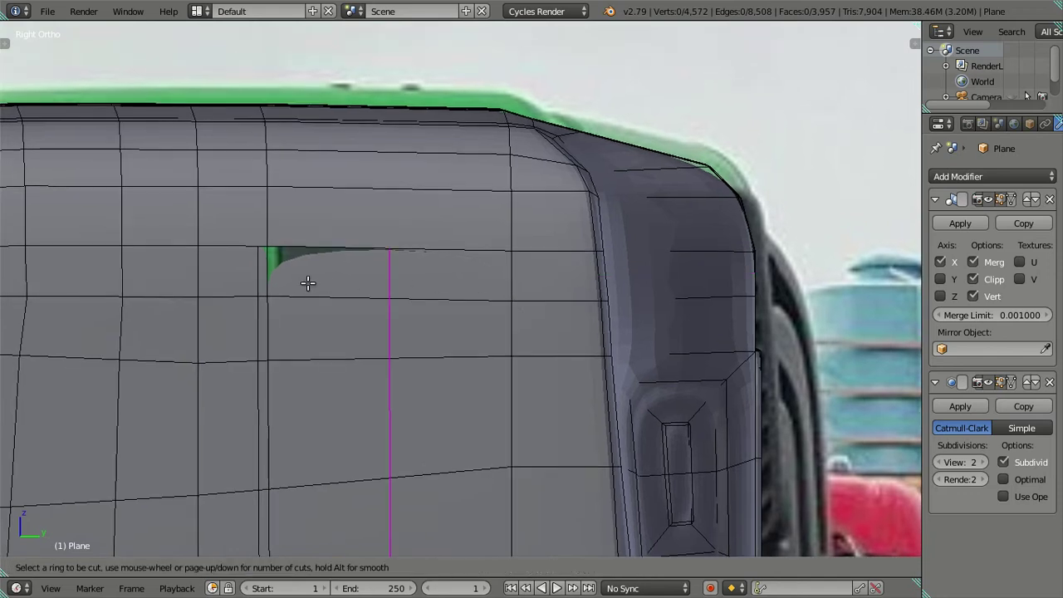
key("Escape")
left_click(938, 462)
left_click(938, 462)
scroll(634, 338, "up", 2)
scroll(615, 348, "up", 1, "shift")
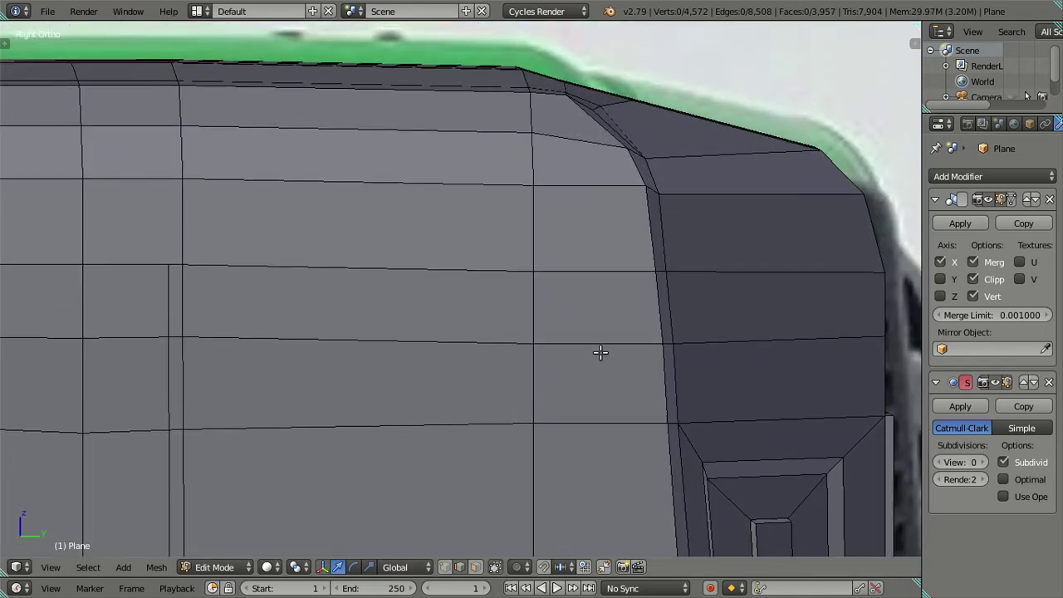
key("Tab")
key("z")
key("z")
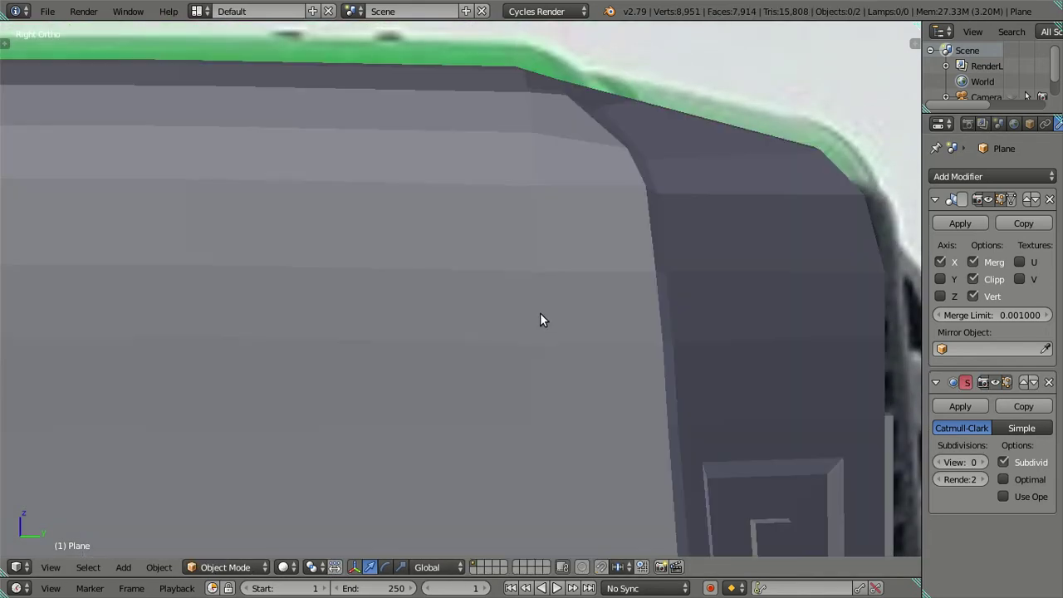
key("Tab")
- Add four loop cuts on the top panel, then dissolve them
key("ctrl+r")
scroll(533, 308, "up", 3)
left_click(534, 307)
right_click(534, 308)
key("x")
left_click(587, 287)
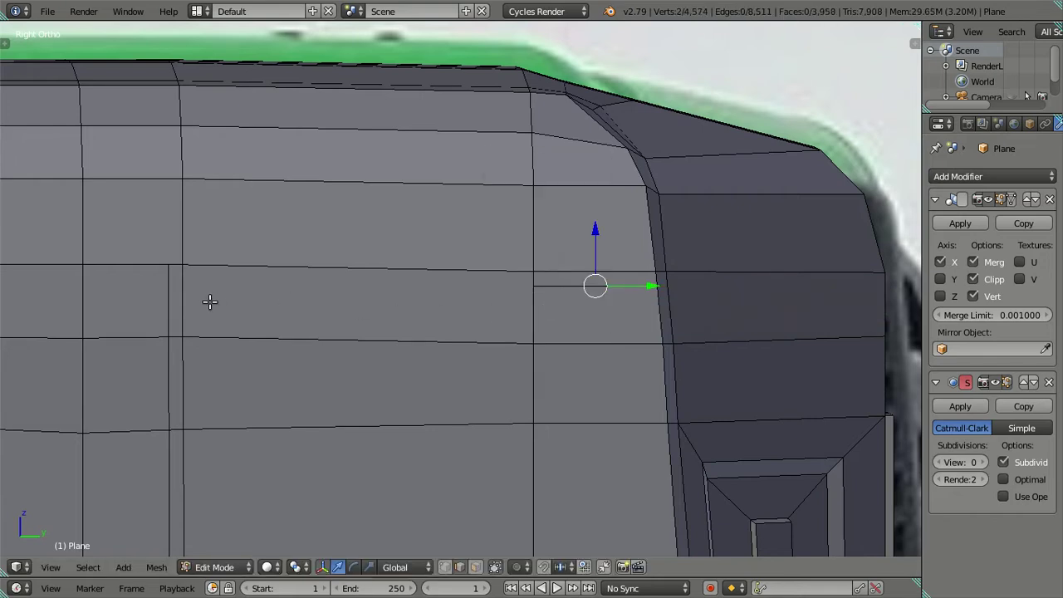
- Hide the linked mesh part beside the rear panel to see the reference
key("ctrl+r")
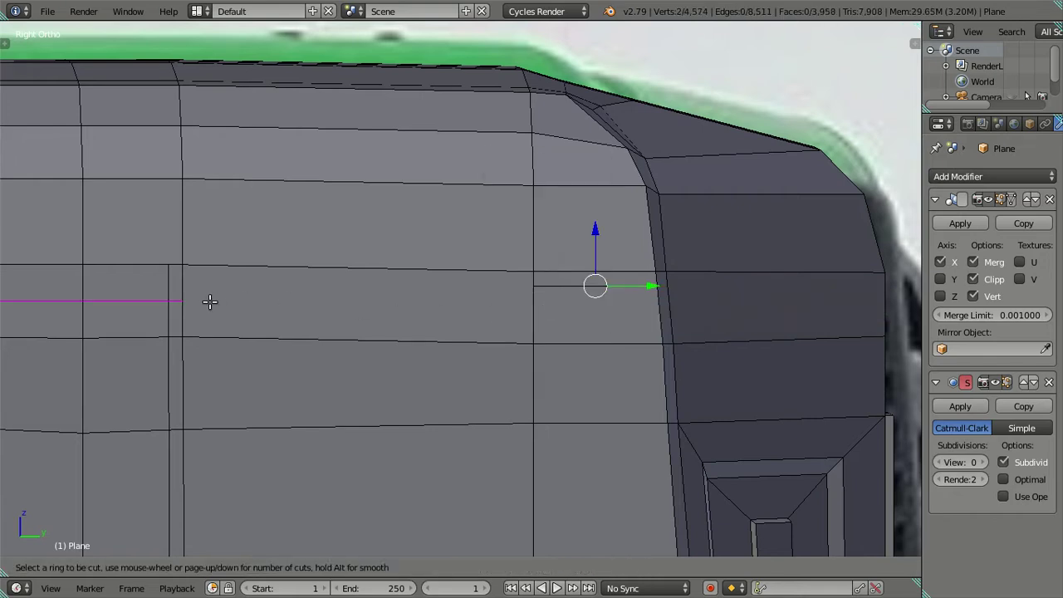
right_click(416, 305)
right_click(613, 334)
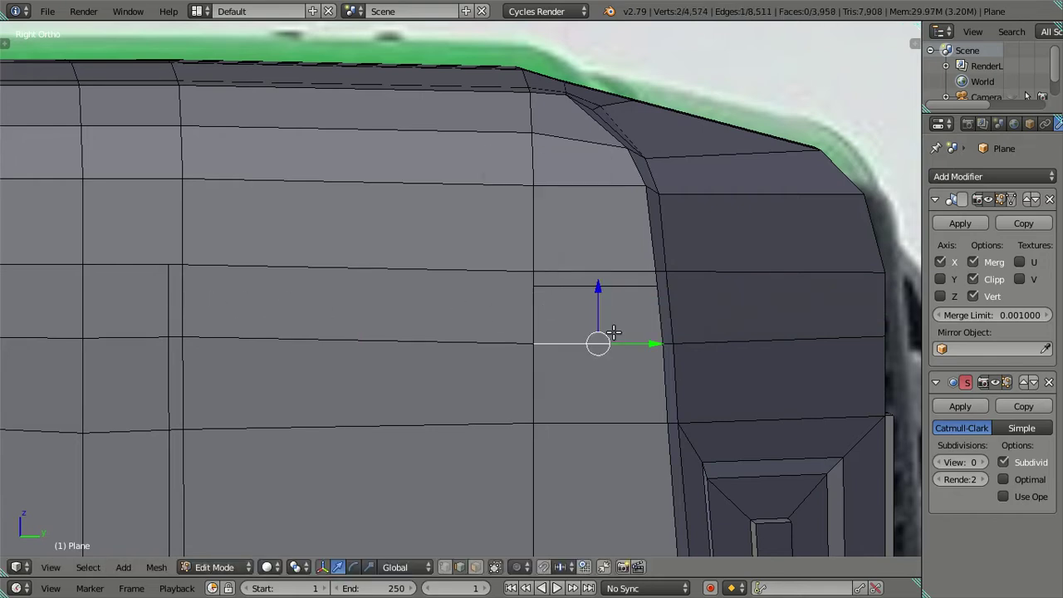
key("k")
key("Escape")
key("ctrl+l")
key("h")
- Add three loop cuts near the panel's top, then dissolve them
key("ctrl+r")
scroll(531, 309, "up", 2)
left_click(532, 307)
right_click(532, 306)
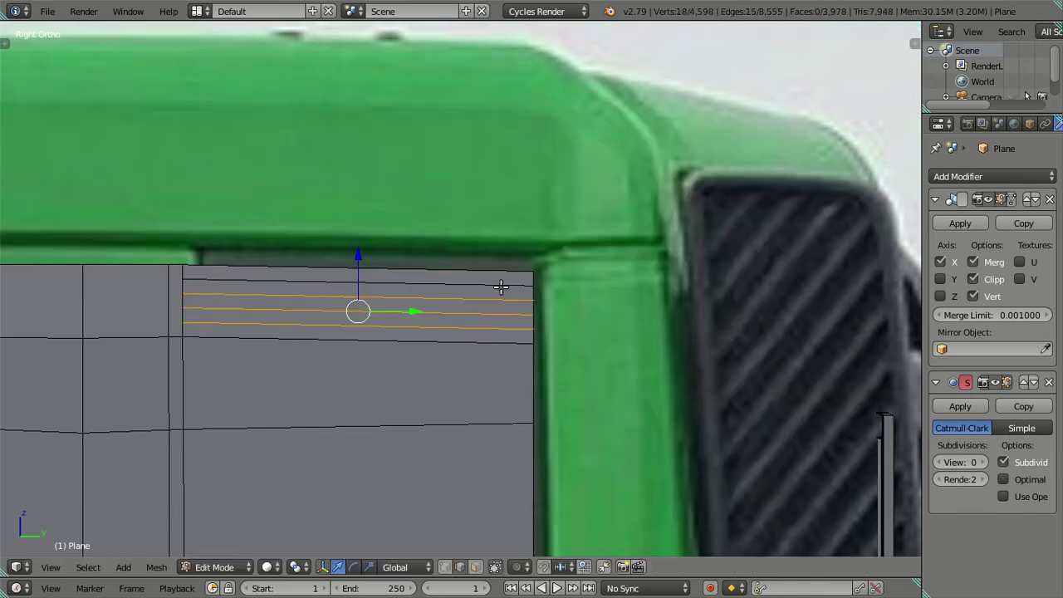
key("x")
left_click(563, 301)
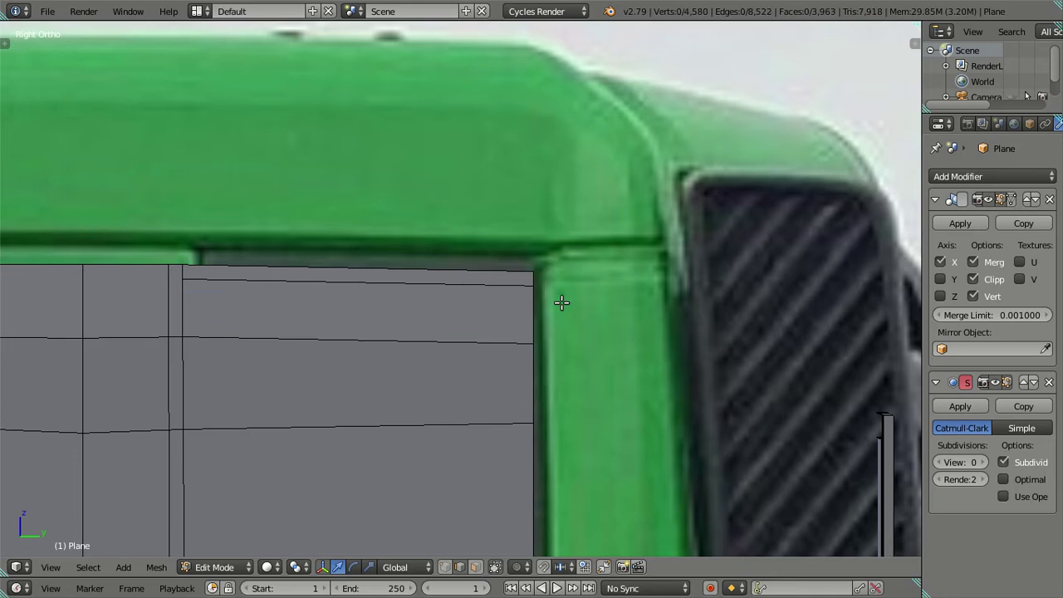
- Preview the cab at subdivision 2, then edit again at level 0
key("Tab")
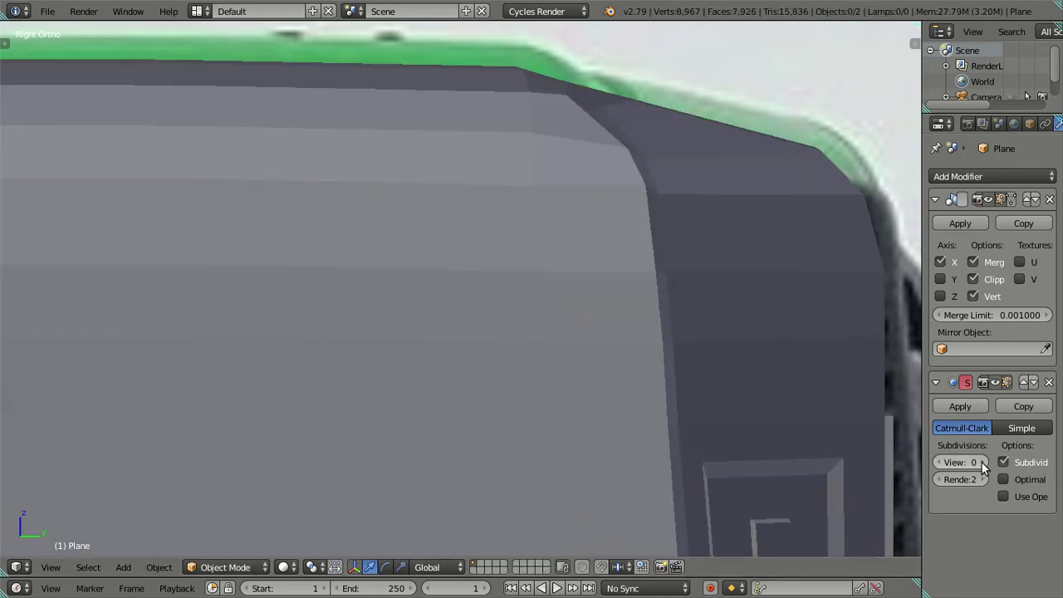
left_click(982, 463)
left_click(982, 463)
scroll(296, 296, "down", 2)
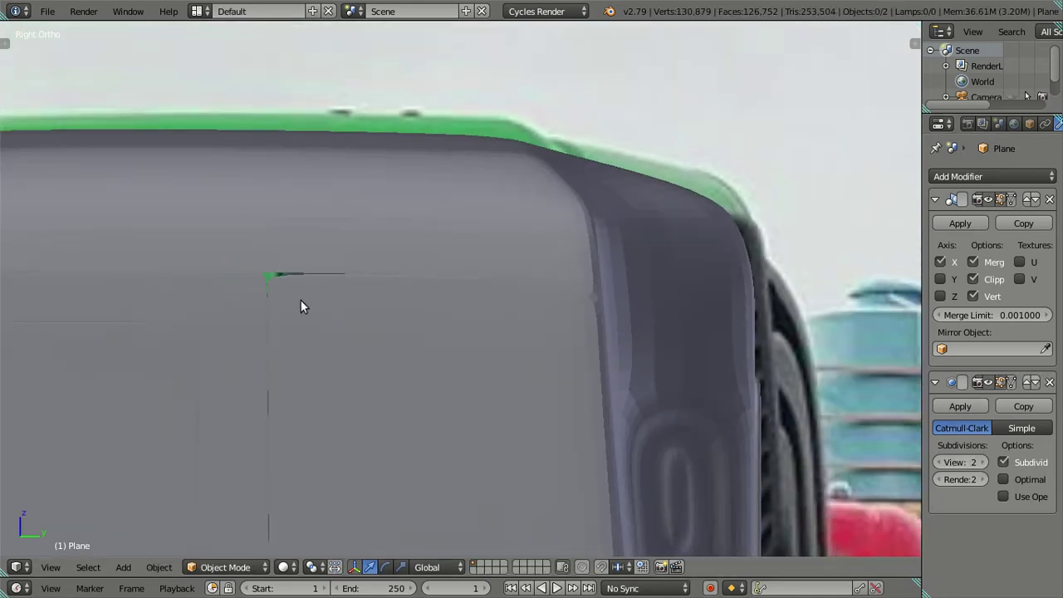
key("Tab")
key("ctrl+0")
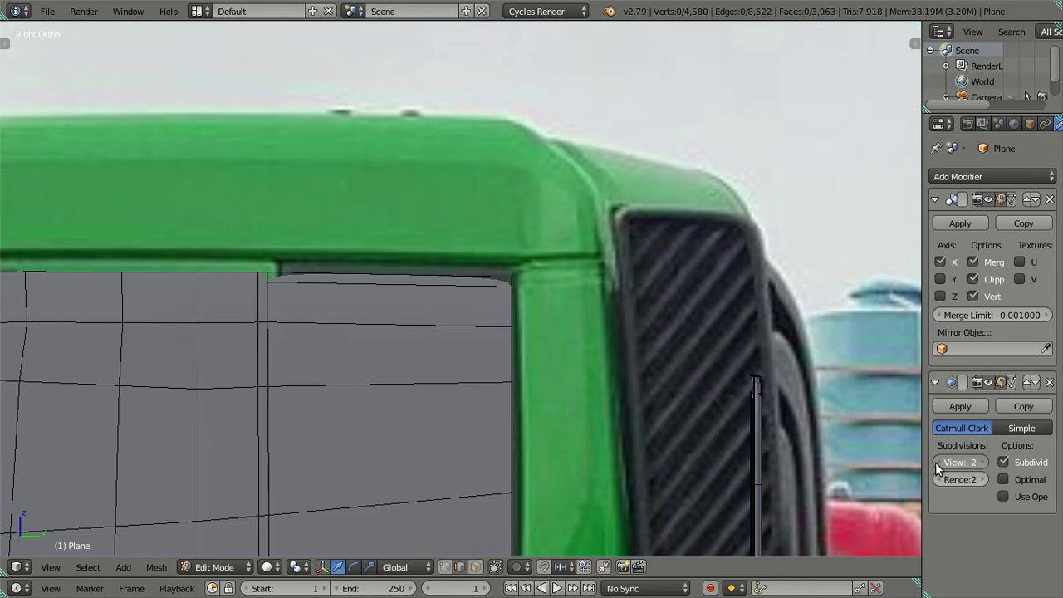
scroll(468, 374, "down", 2)
- Add about 20 loop cuts across the rear panel and dissolve them
key("ctrl+r")
key("2")
key("0")
key("Return")
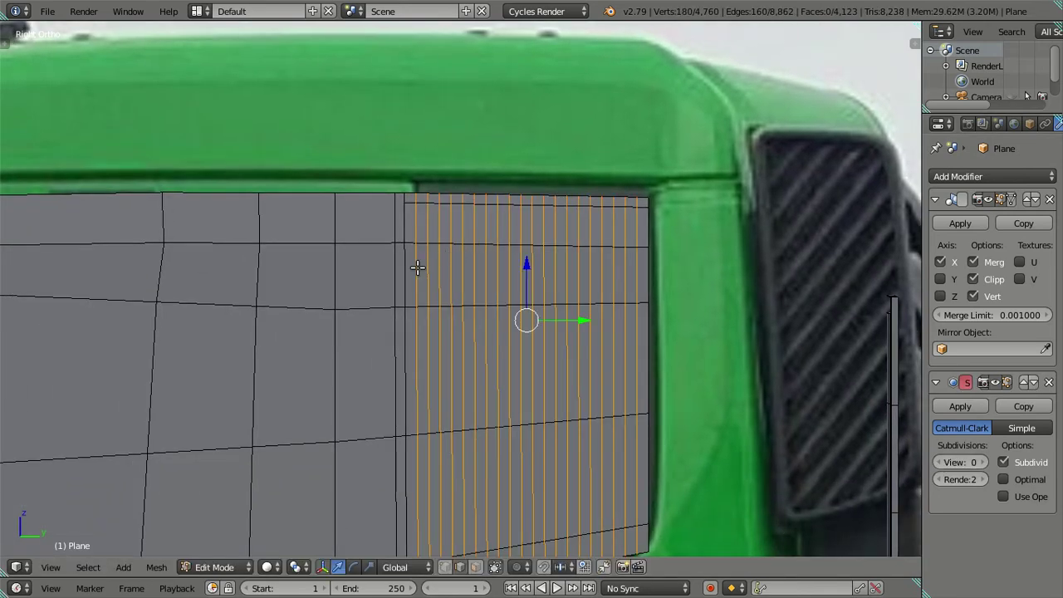
key("x")
left_click(575, 274)
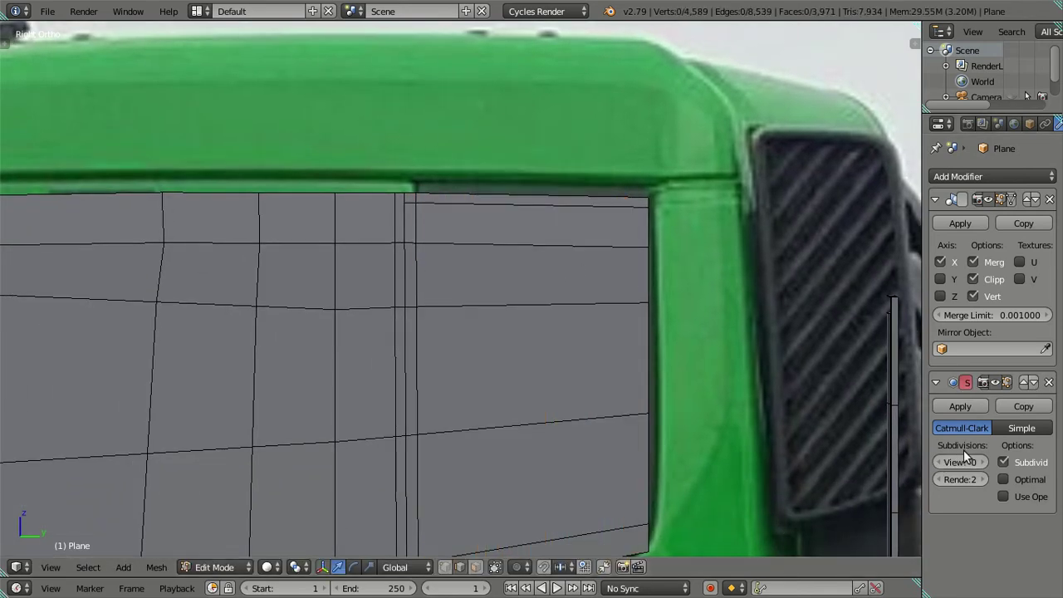
- View the smoothed cab at viewport subdivision 2 in Object Mode
key("Tab")
double_click(982, 463)
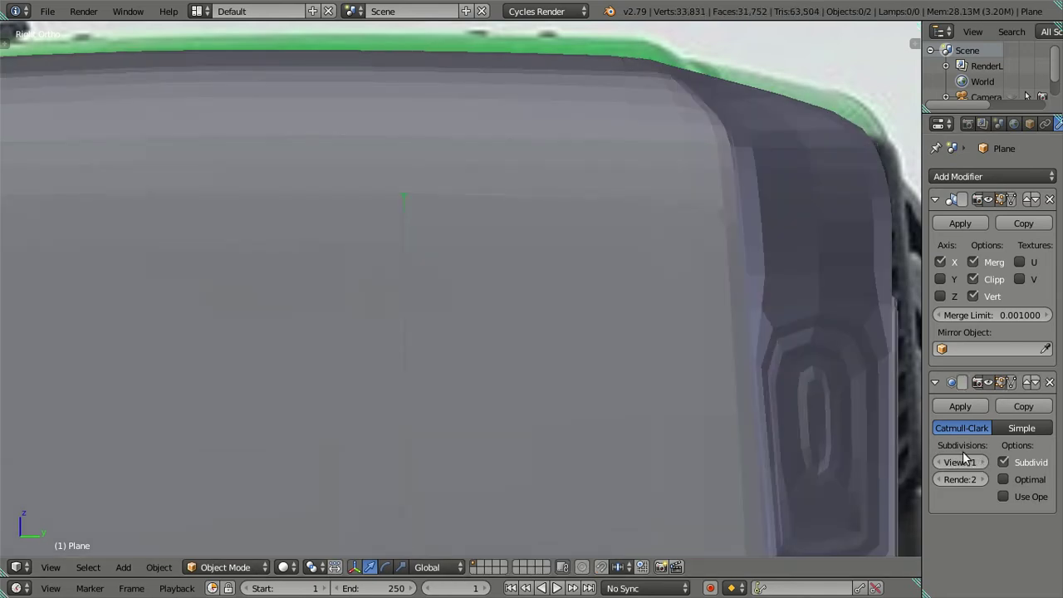
scroll(620, 400, "down", 5)
- Reveal the hidden mesh part and deselect it, framing the side crease
mouse_move(620, 400)
middle_mouse_down()
mouse_move(622, 369)
mouse_move(660, 383)
mouse_move(670, 422)
mouse_move(556, 422)
mouse_move(501, 408)
mouse_move(465, 421)
mouse_move(470, 437)
mouse_move(463, 418)
mouse_move(558, 352)
mouse_move(452, 409)
mouse_move(565, 370)
mouse_move(550, 297)
mouse_move(525, 283)
mouse_move(439, 321)
mouse_move(399, 276)
middle_mouse_up()
scroll(398, 276, "up", 5)
mouse_move(531, 362)
middle_mouse_down()
mouse_move(449, 313)
mouse_move(361, 439)
middle_mouse_up()
scroll(361, 439, "up", 2)
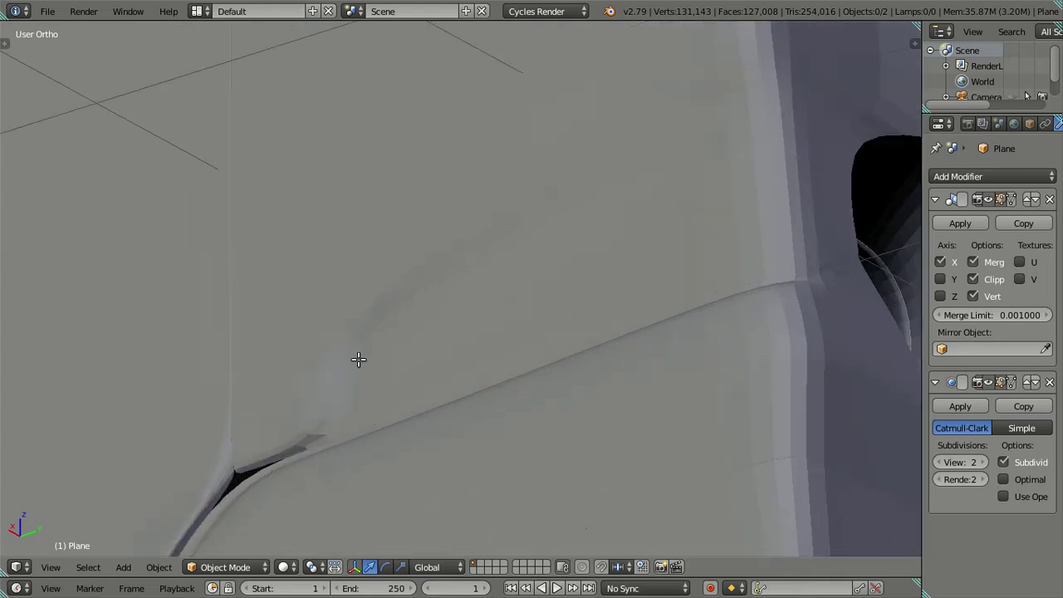
key("Tab")
key("alt+h")
key("a")
- Add two loop cuts along the crease and check the smoothed surface
key("ctrl+r")
scroll(536, 208, "up", 1)
left_click(531, 210)
right_click(519, 248)
key("Tab")
mouse_move(454, 291)
middle_mouse_down()
mouse_move(468, 334)
mouse_move(487, 352)
mouse_move(508, 330)
mouse_move(575, 398)
middle_mouse_up()
- Select and dissolve the crease edge loop
key("Tab")
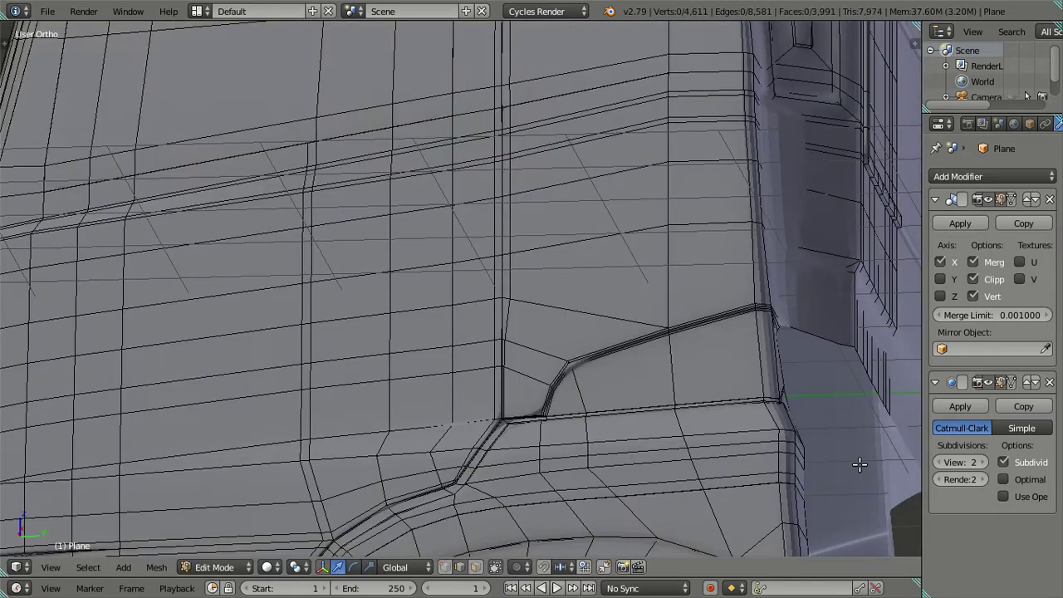
right_click(645, 383, "alt")
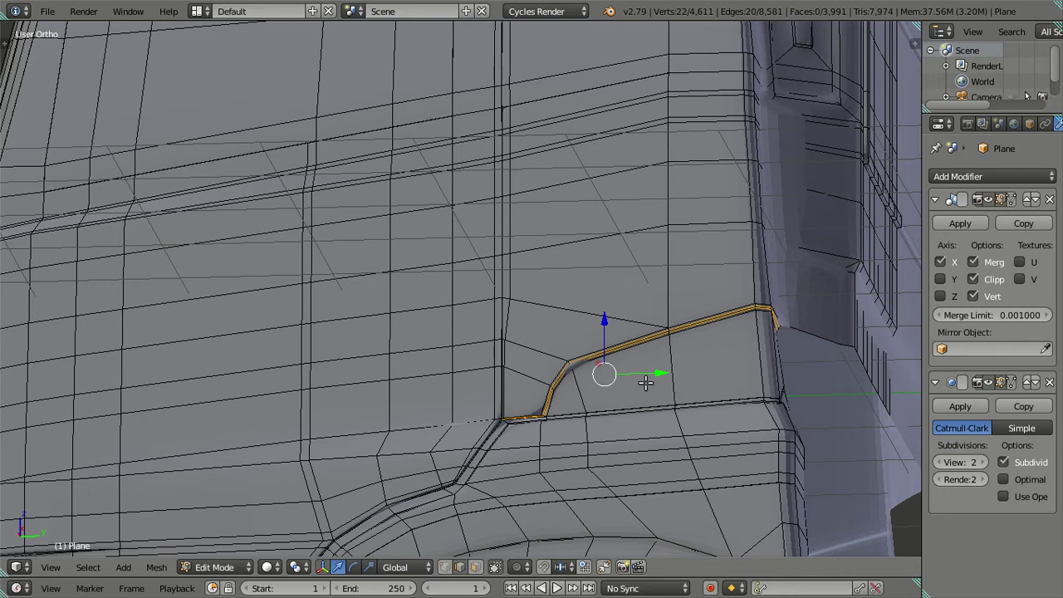
key("ctrl+x")
scroll(645, 384, "down", 3)
middle_click_drag(581, 365, 600, 364)
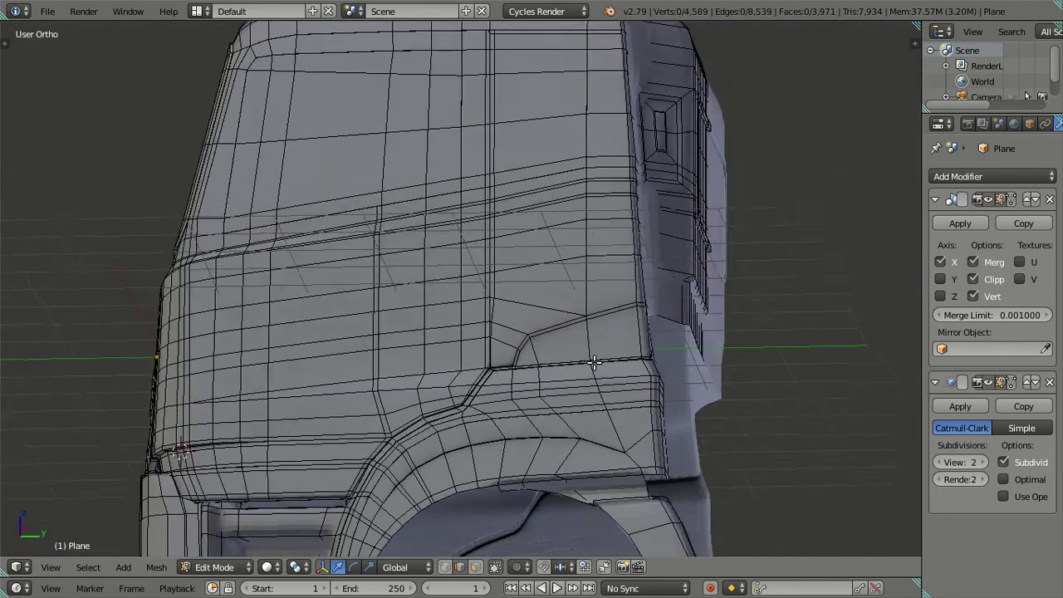
scroll(541, 396, "up", 1)
scroll(482, 280, "up", 1)
scroll(522, 304, "up", 2)
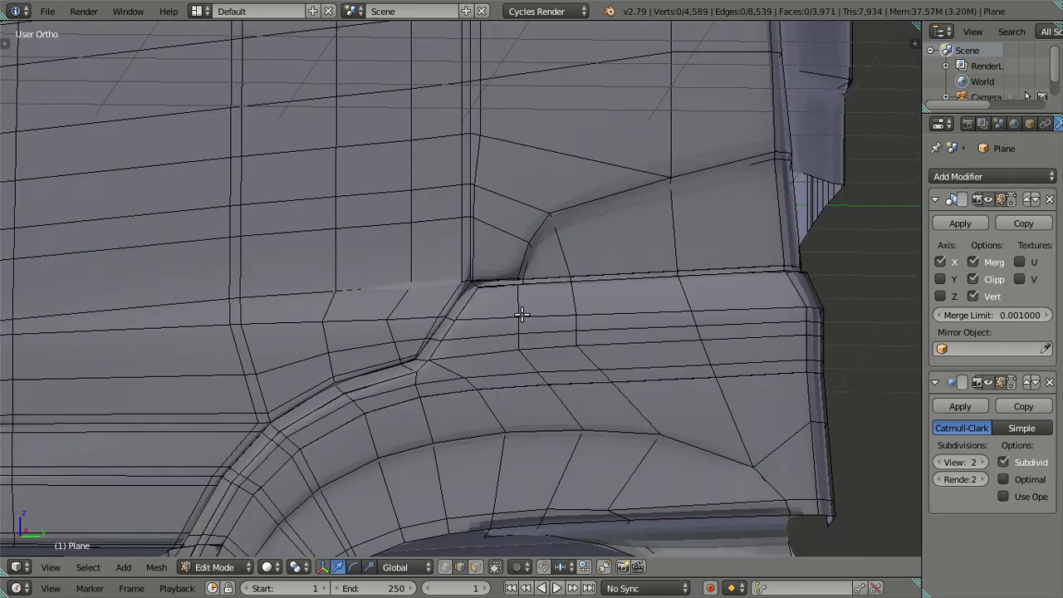
scroll(515, 307, "up", 1)
scroll(545, 208, "down", 1)
scroll(382, 390, "down", 1)
scroll(387, 354, "down", 1)
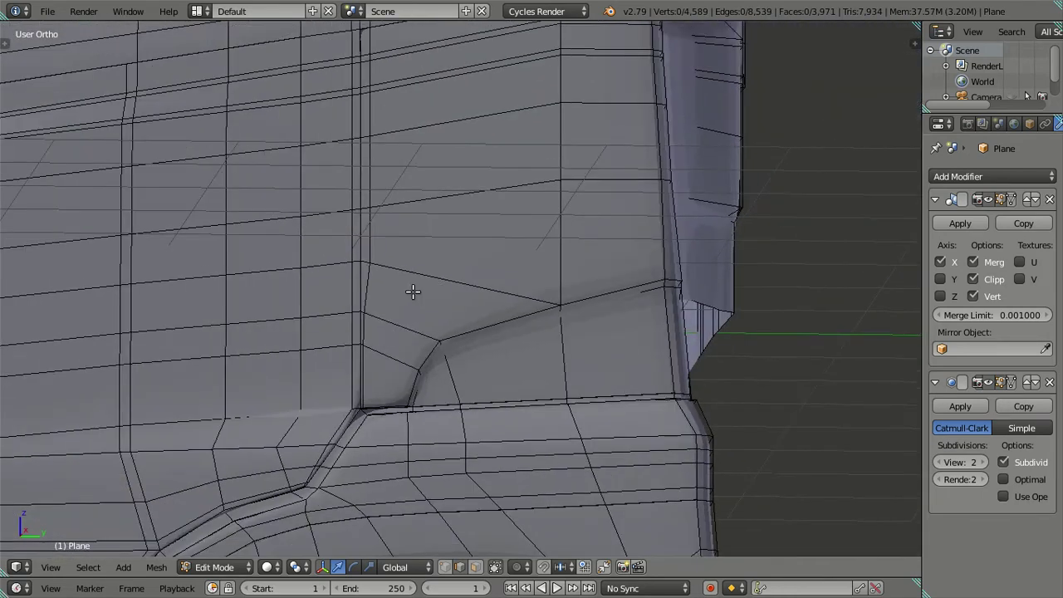
- Add a single centred vertical edge loop through the notch
key("ctrl+r")
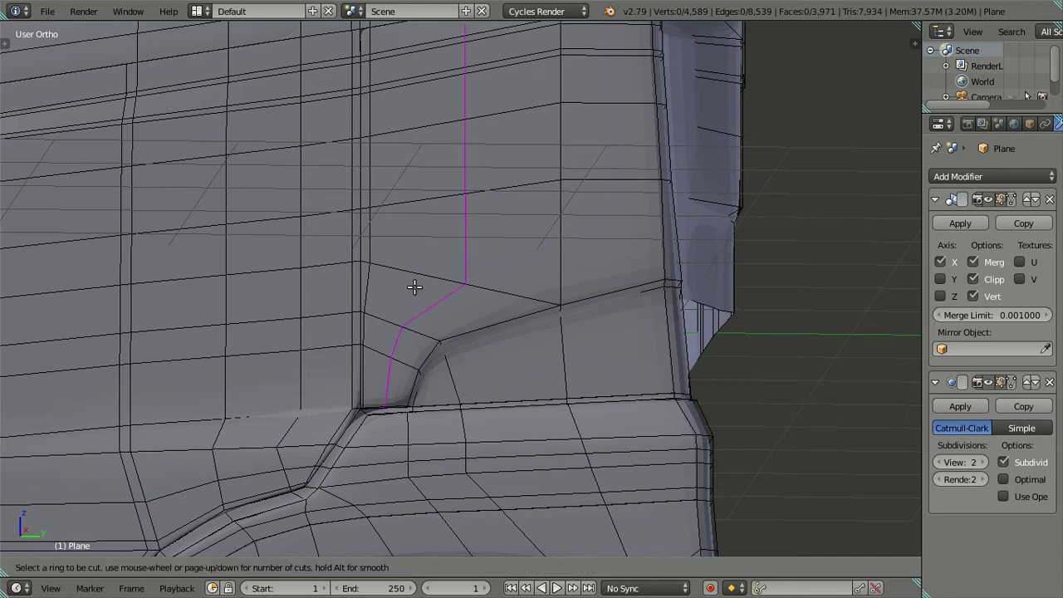
key("Escape")
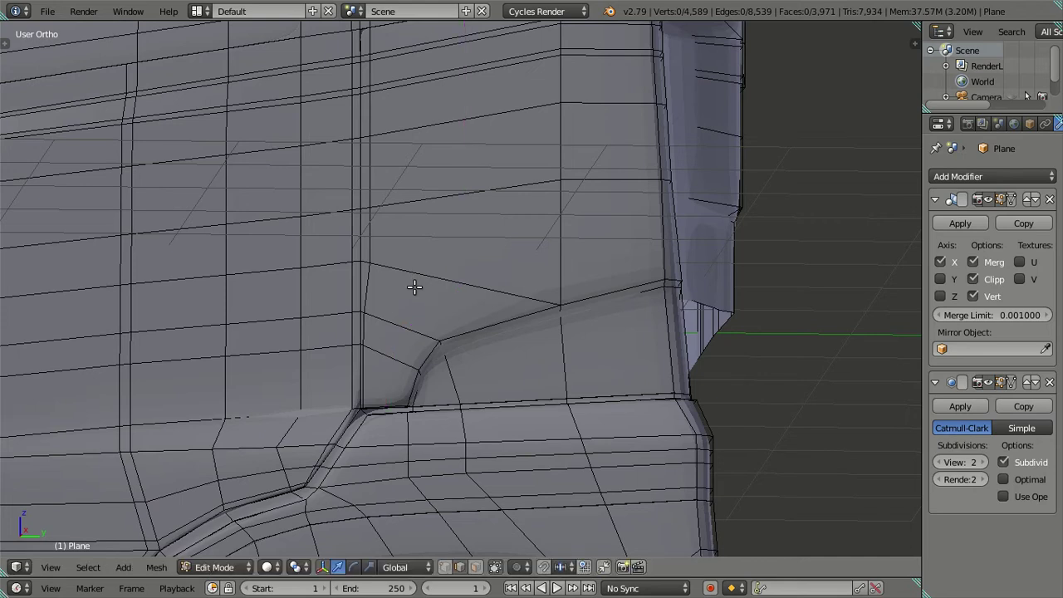
scroll(401, 332, "up", 1)
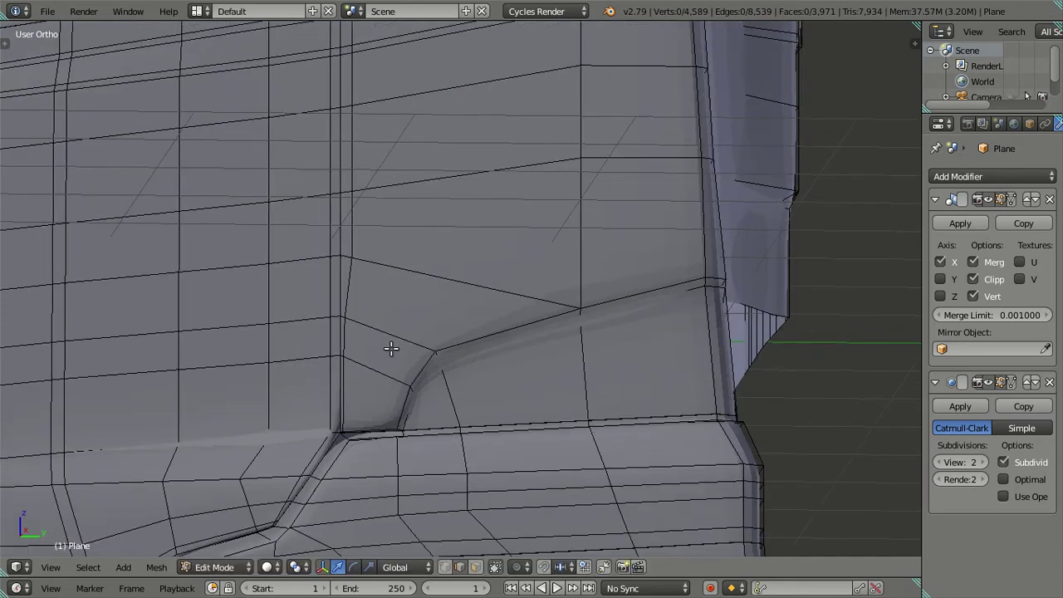
middle_click_drag(391, 349, 399, 300, "shift")
key("ctrl+r")
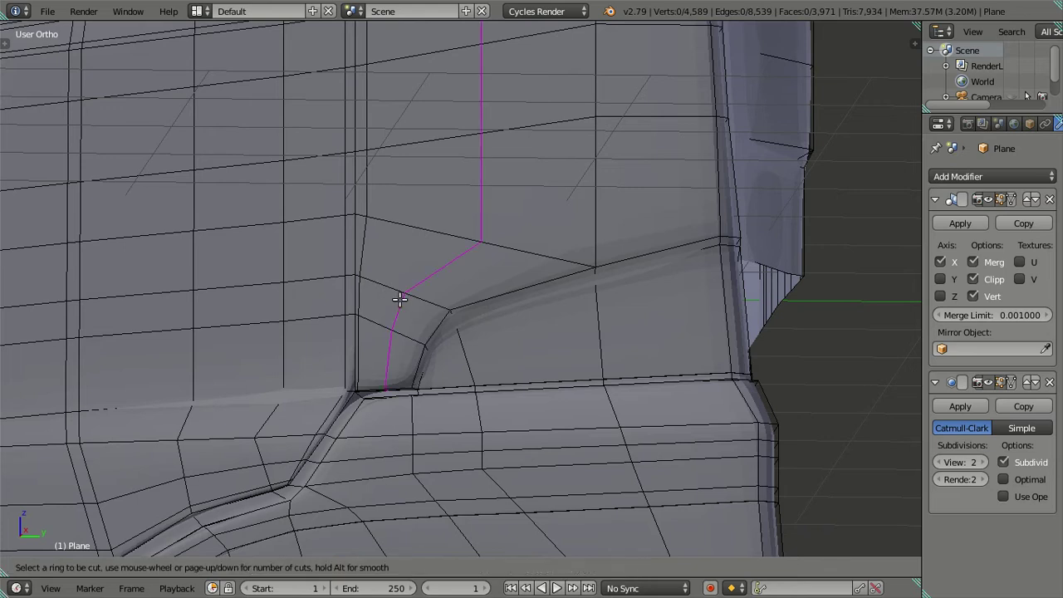
left_click(400, 300)
right_click(400, 301)
scroll(491, 183, "down", 2)
mouse_move(491, 183)
middle_mouse_down("shift")
mouse_move(435, 387)
mouse_move(496, 393)
middle_mouse_up("shift")
scroll(442, 380, "up", 4)
scroll(445, 372, "up", 1)
- Check the smoothed cab in Object Mode, then return to Edit Mode
key("Tab")
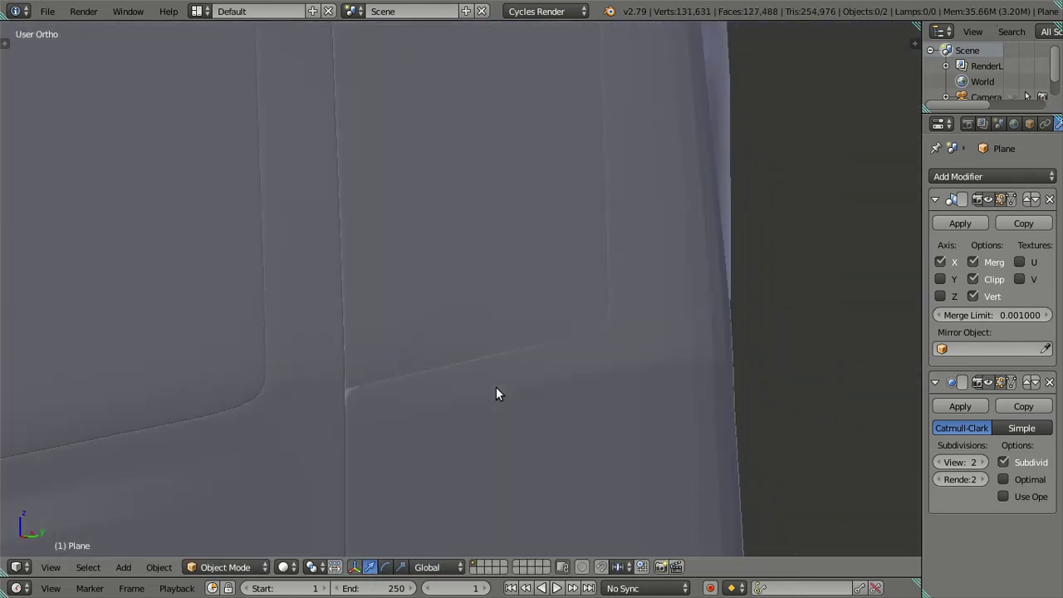
key("Tab")
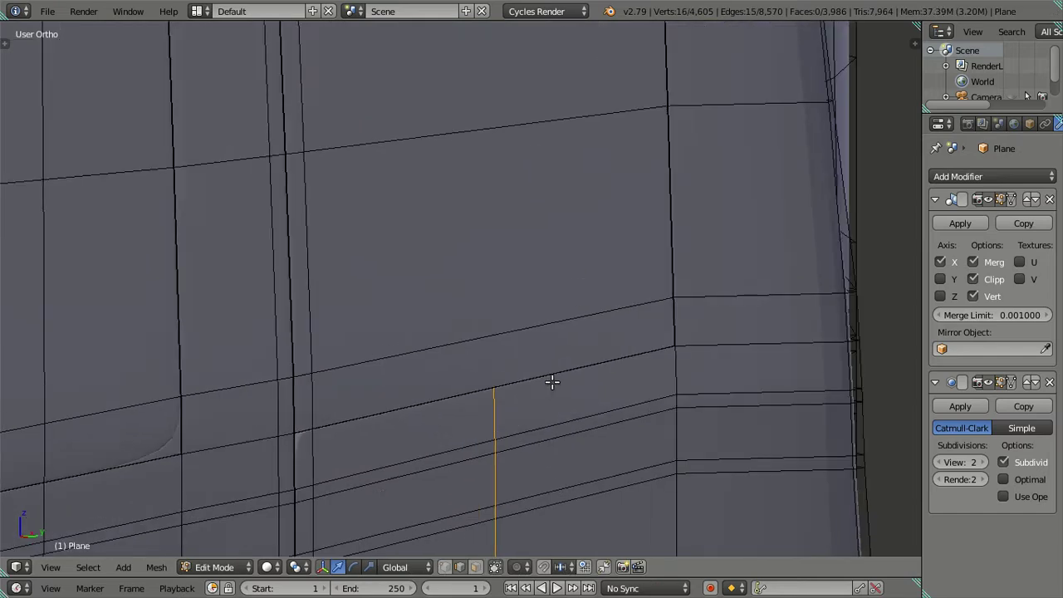
scroll(681, 387, "up", 1)
scroll(480, 266, "up", 2)
scroll(579, 351, "up", 1)
scroll(610, 343, "up", 1)
- Dissolve the notch loop and preview a two-cut loop cut instead
key("ctrl+x")
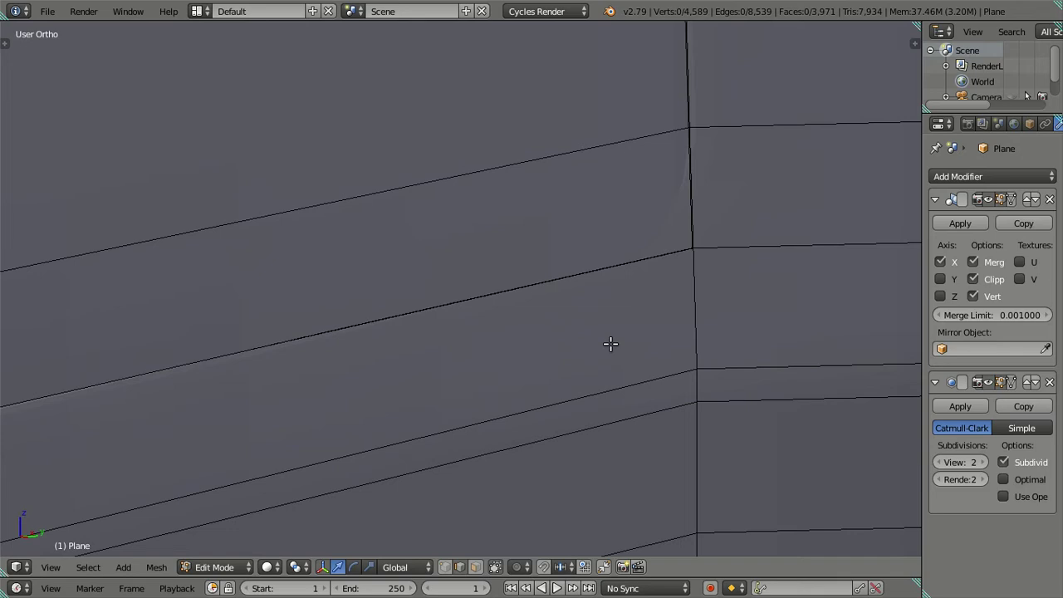
scroll(375, 357, "down", 3)
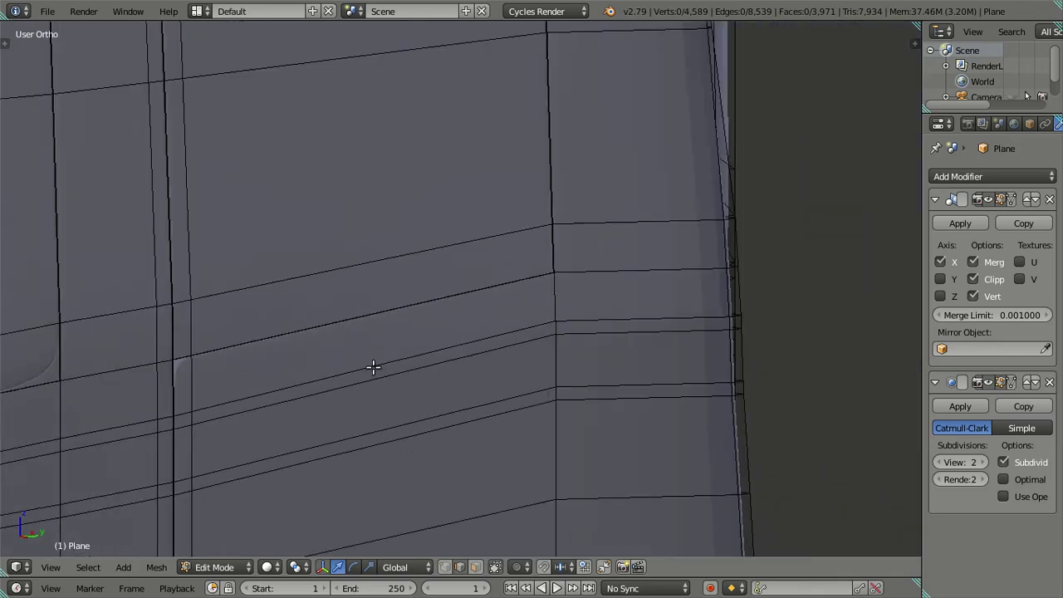
key("ctrl+r")
scroll(374, 366, "up", 1)
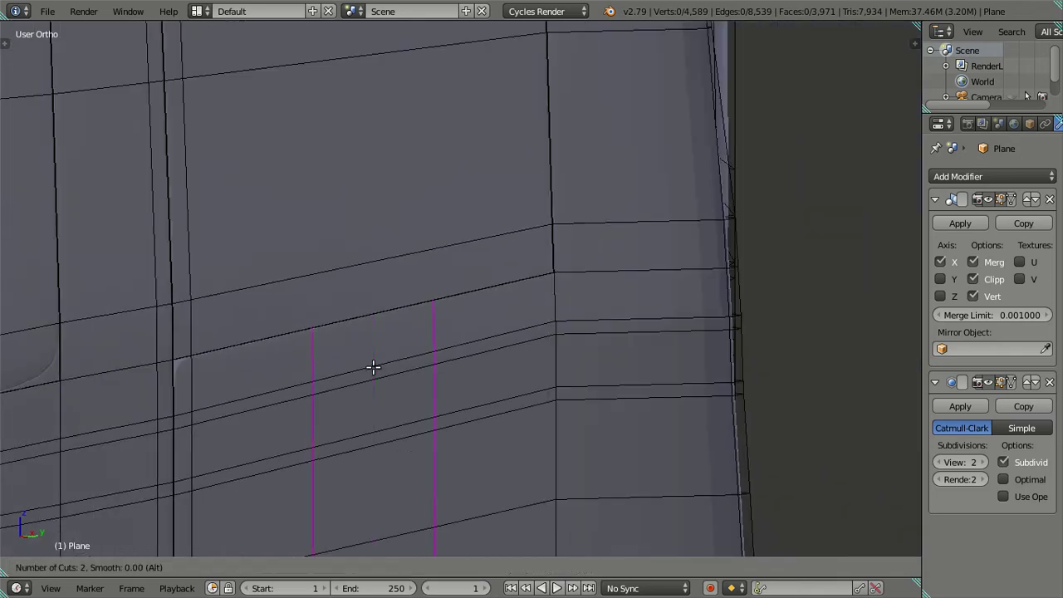
- Commit the two parallel vertical loop cuts through the notch
left_click(373, 367)
right_click(368, 363)
scroll(378, 416, "down", 3)
mouse_move(387, 473)
middle_mouse_down()
mouse_move(443, 463)
mouse_move(455, 378)
middle_mouse_up()
scroll(454, 378, "up", 2)
scroll(434, 397, "up", 2)
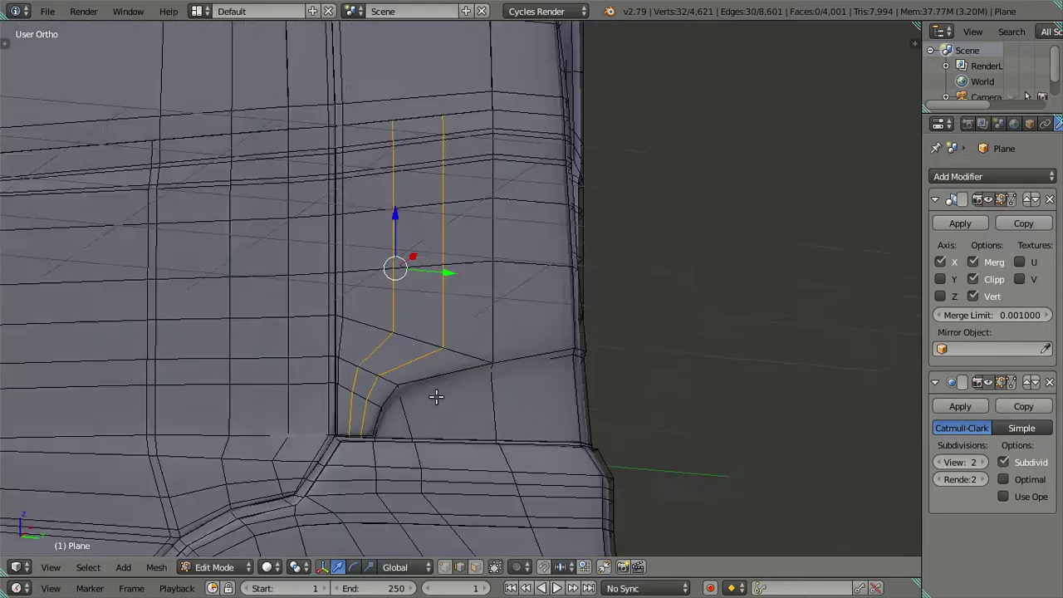
scroll(396, 427, "up", 1)
scroll(425, 403, "up", 2)
scroll(470, 390, "up", 1)
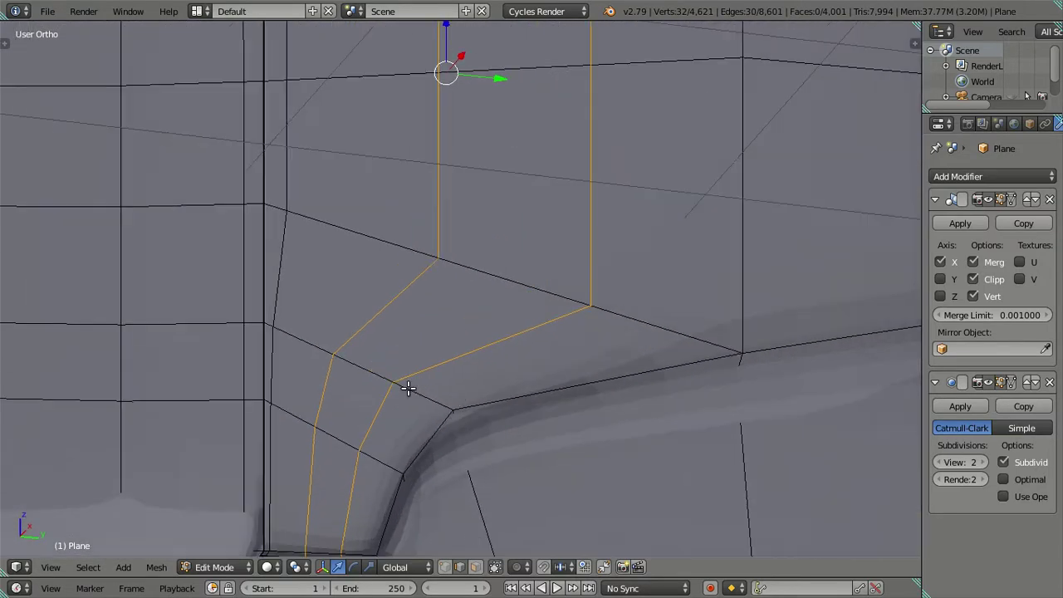
scroll(408, 387, "up", 2)
scroll(622, 358, "up", 1)
scroll(558, 372, "up", 1)
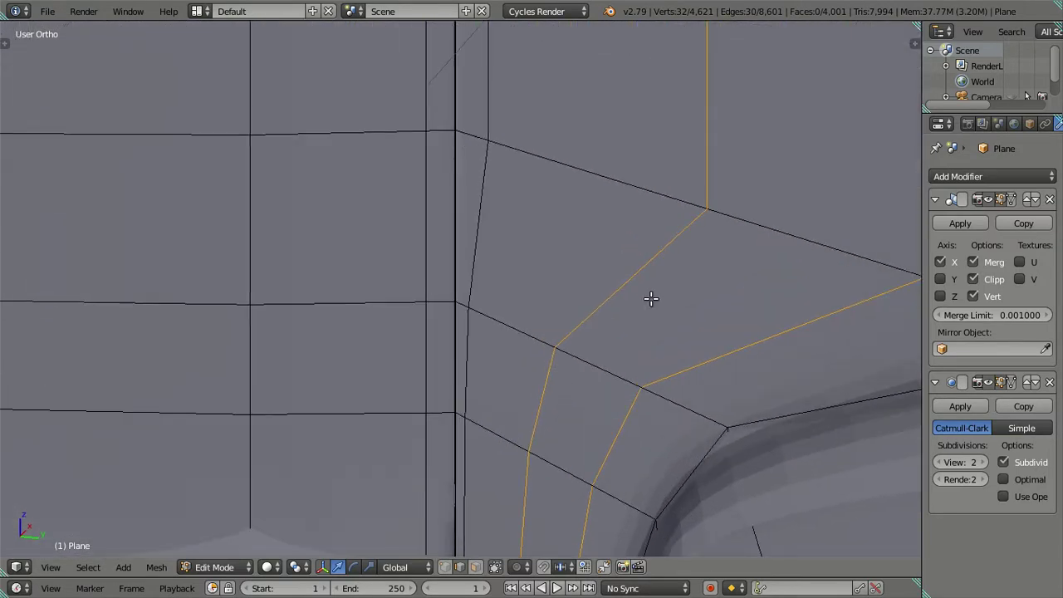
- Knife two diagonal edges from the upper loop vertices down around the notch corner
key("k")
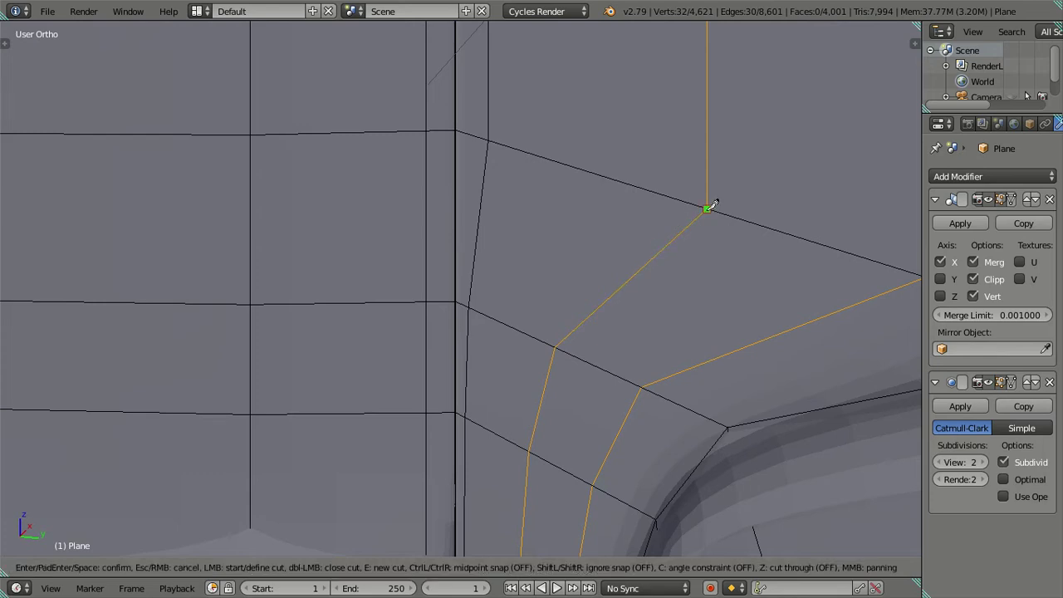
left_click(708, 207)
left_click(646, 383)
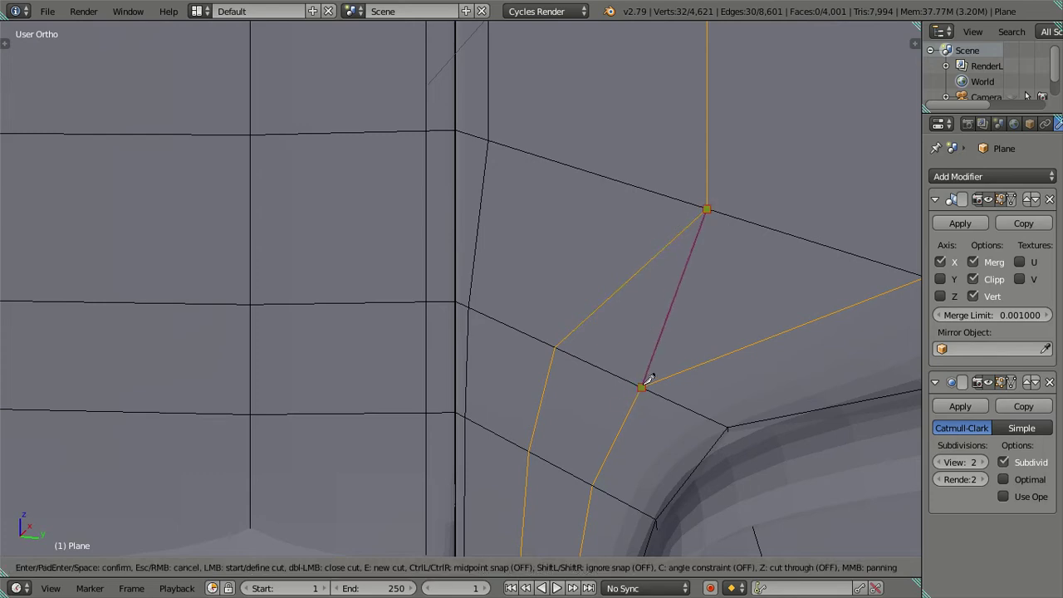
key("Return")
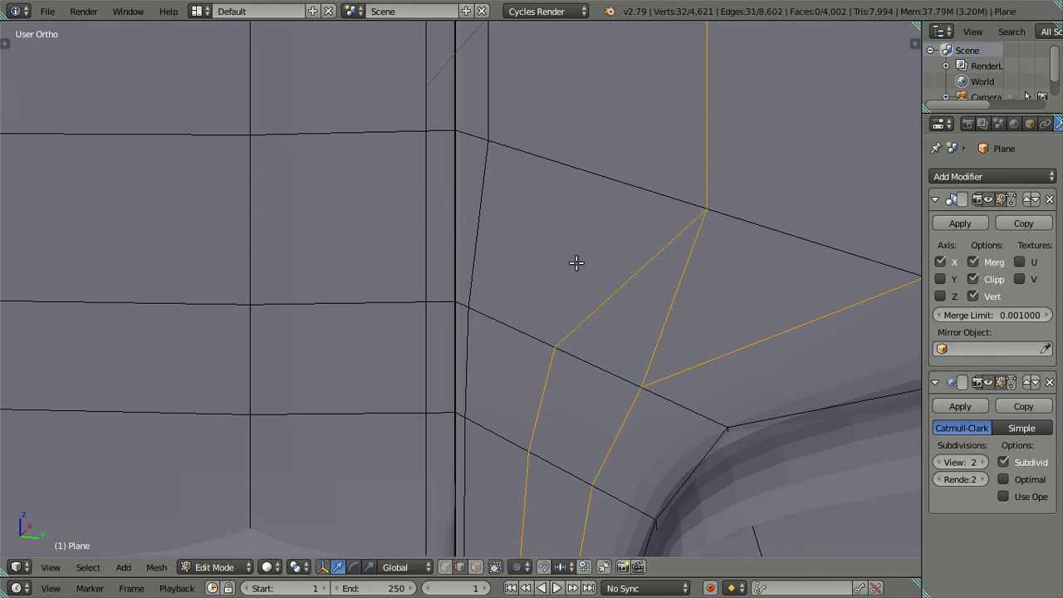
key("a")
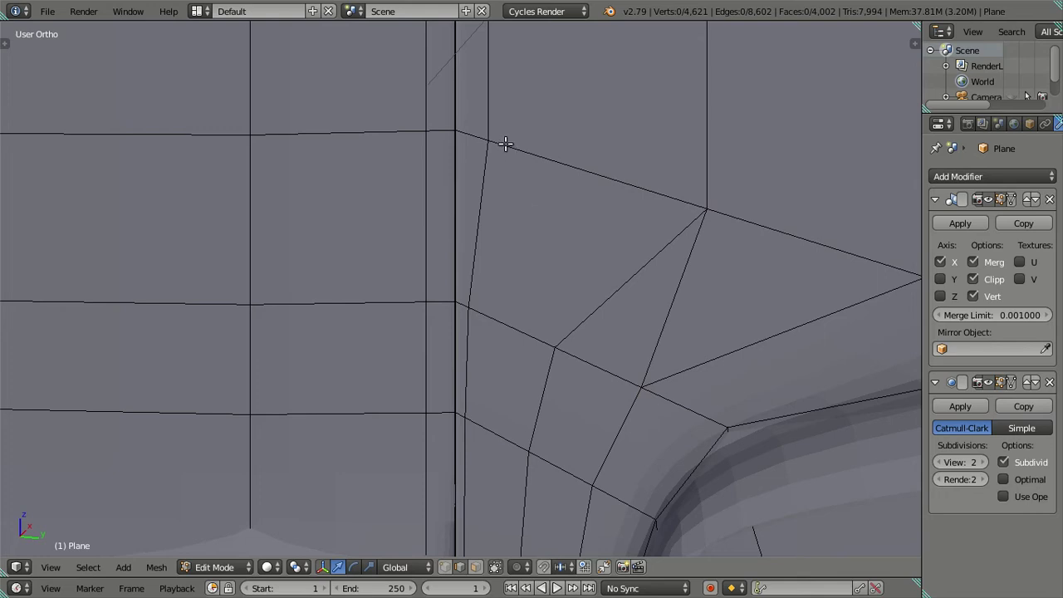
key("k")
left_click(488, 139)
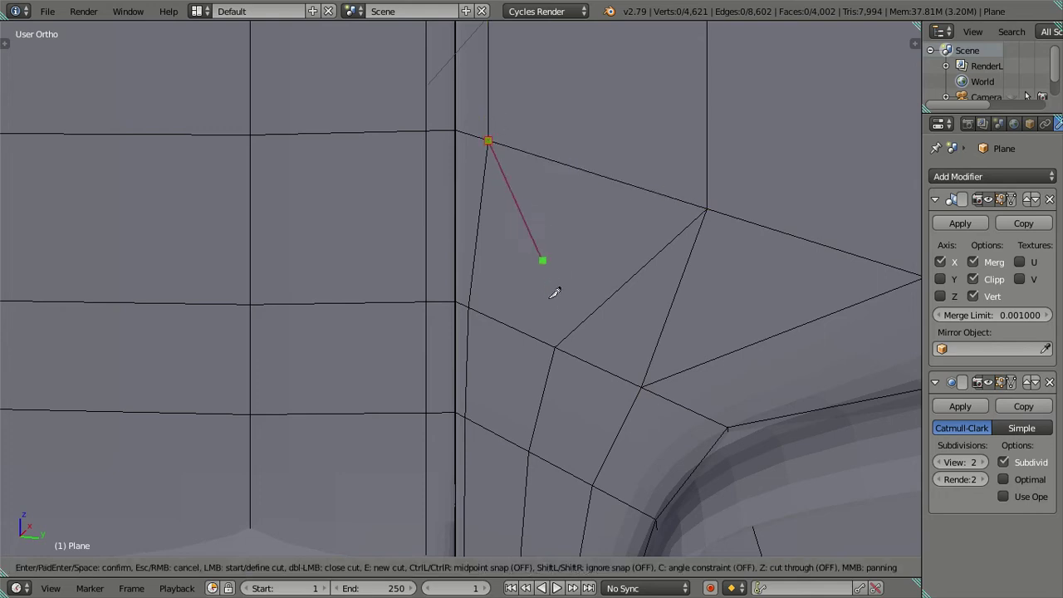
left_click(555, 346)
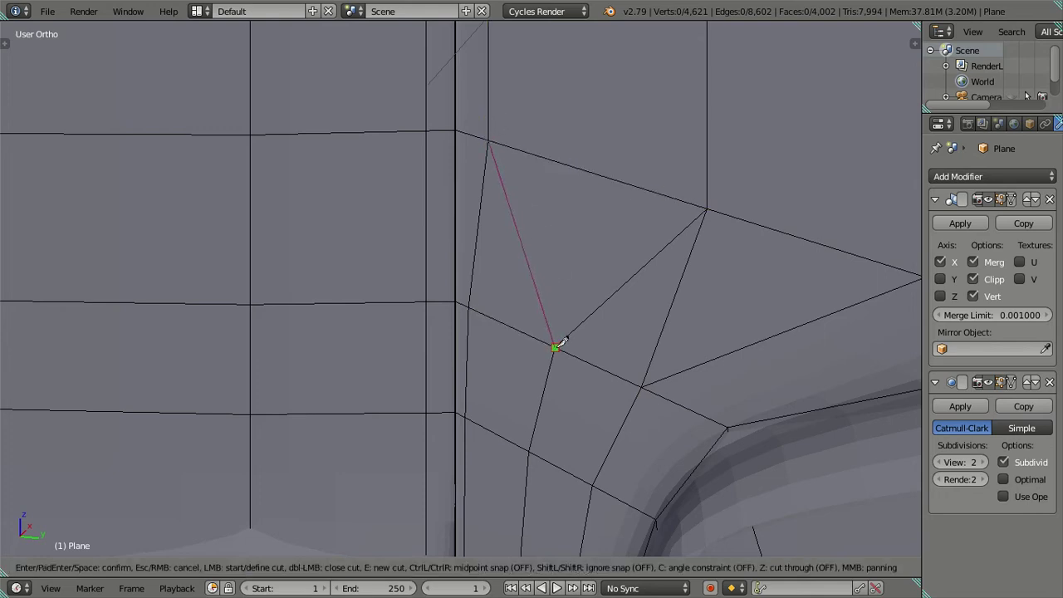
key("Return")
key("a")
- Select the vertical loop, diagonal edge and lower edge beside the notch
right_click(488, 244, "alt")
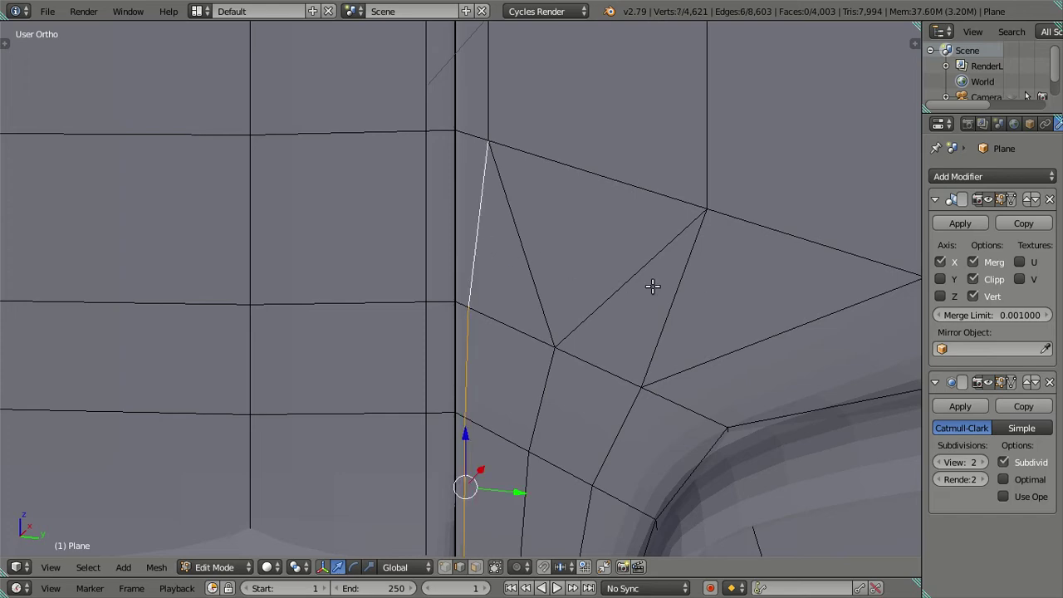
right_click(633, 273, "alt+shift")
right_click(720, 354, "alt+shift")
mouse_move(689, 357)
middle_mouse_down()
mouse_move(644, 359)
mouse_move(624, 213)
middle_mouse_up()
scroll(615, 218, "down", 1)
scroll(605, 221, "down", 1)
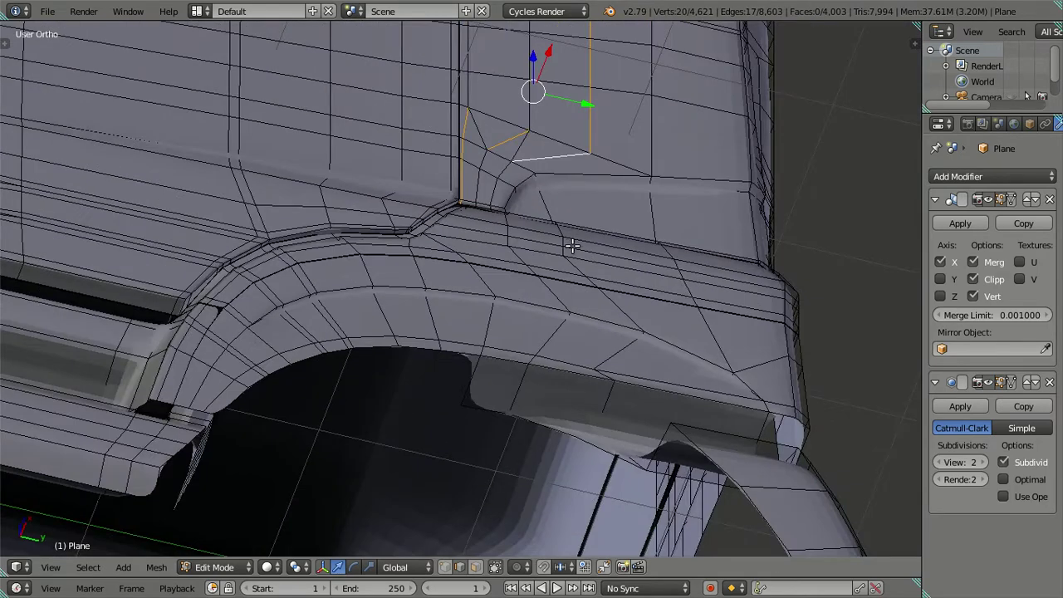
scroll(569, 244, "down", 2)
- Dissolve the selected crease edges and preview the smoothed surface outside Edit Mode
middle_click_drag(559, 238, 568, 303, "shift")
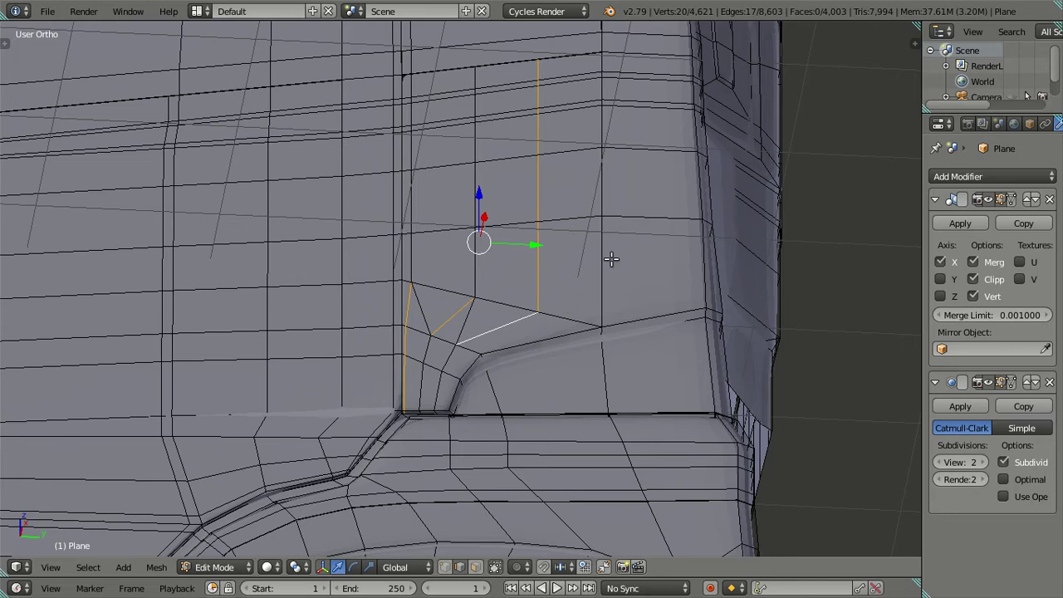
key("x")
left_click(611, 262)
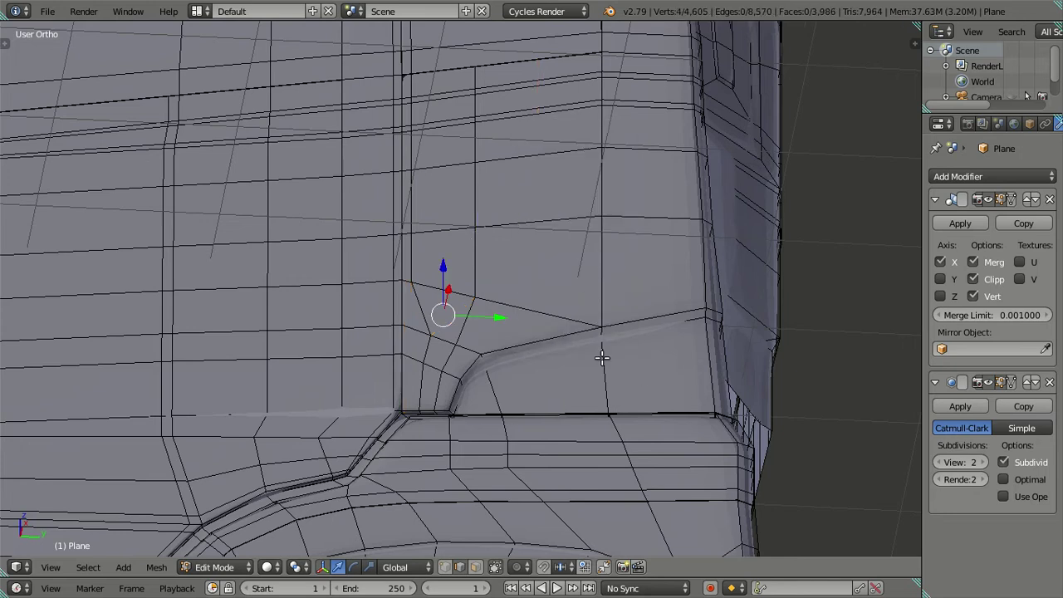
key("Tab")
scroll(523, 330, "up", 3)
scroll(531, 340, "up", 1)
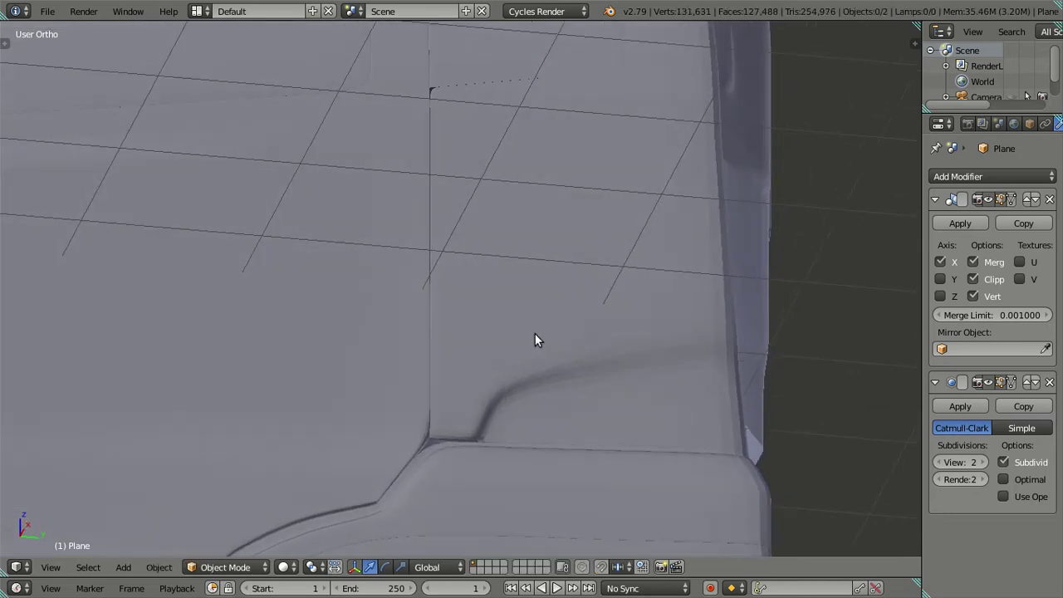
key("Tab")
- Try a six-cut loop on the lower panel near the notch, then dissolve those loops
scroll(503, 407, "up", 1)
scroll(499, 399, "up", 1)
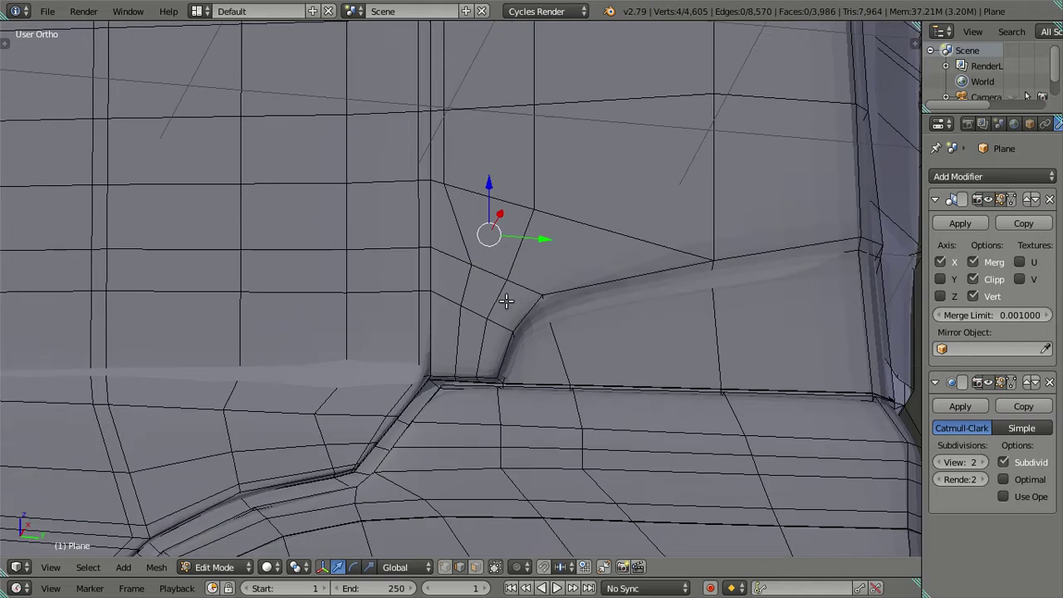
scroll(507, 374, "up", 2)
mouse_move(391, 363)
middle_mouse_down("shift")
mouse_move(563, 314)
mouse_move(592, 319)
middle_mouse_up("shift")
scroll(592, 320, "down", 4)
mouse_move(505, 332)
middle_mouse_down("shift")
mouse_move(563, 332)
mouse_move(456, 339)
middle_mouse_up("shift")
scroll(456, 339, "up", 3)
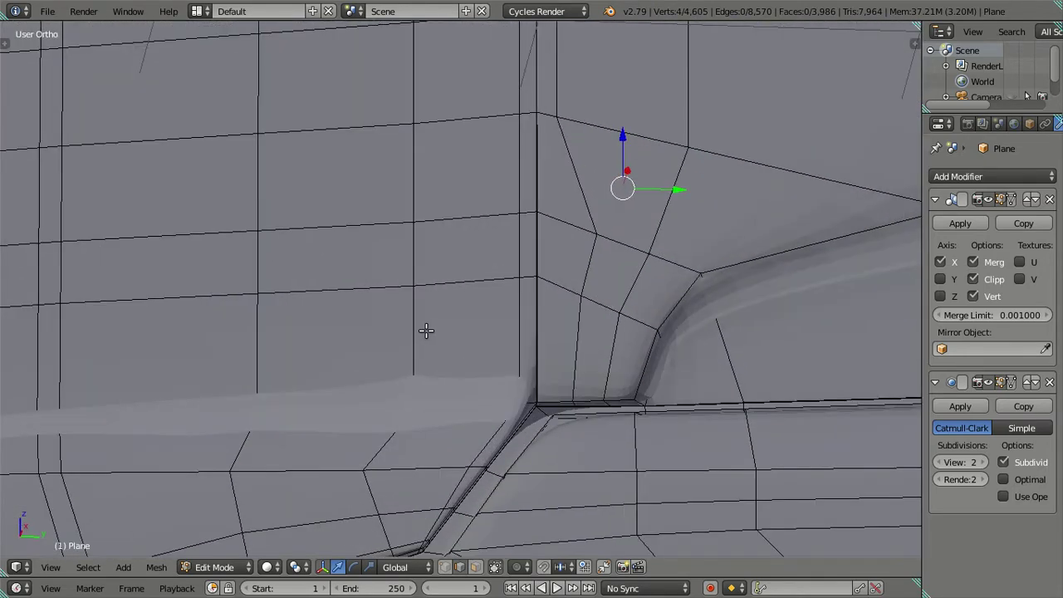
key("ctrl+r")
key("6")
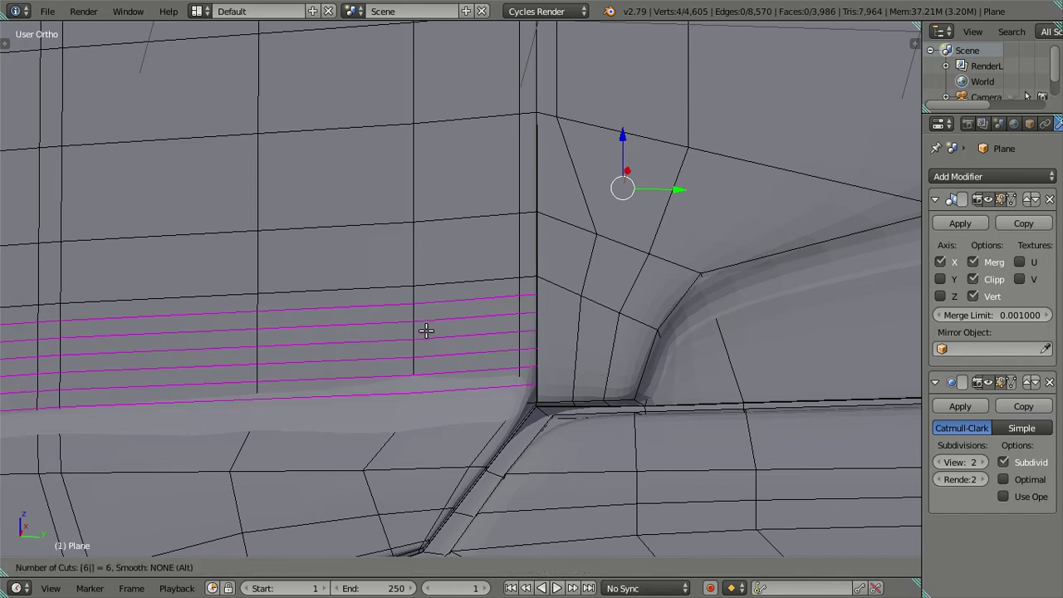
left_click(427, 331)
right_click(426, 330)
key("x")
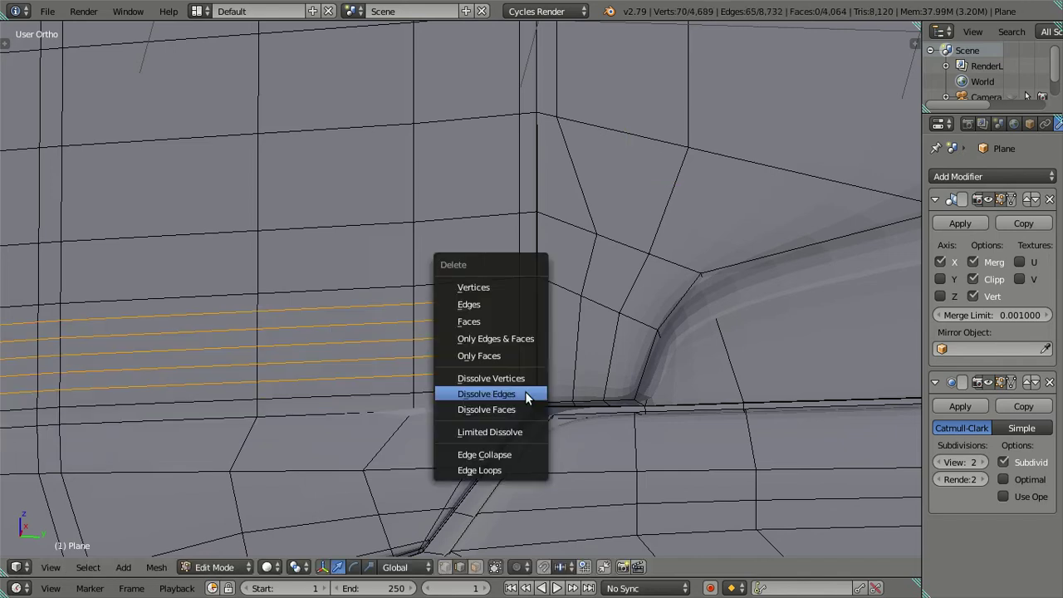
key("Return")
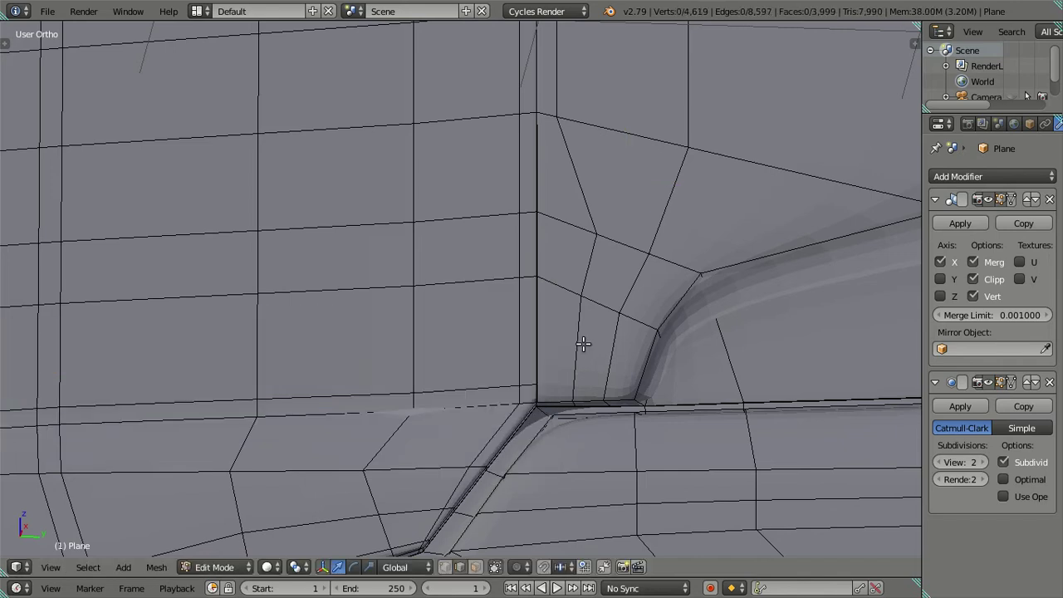
- Try six edge loops across the curved strip, then dissolve them again
key("ctrl+r")
key("6")
left_click(583, 344)
right_click(583, 344)
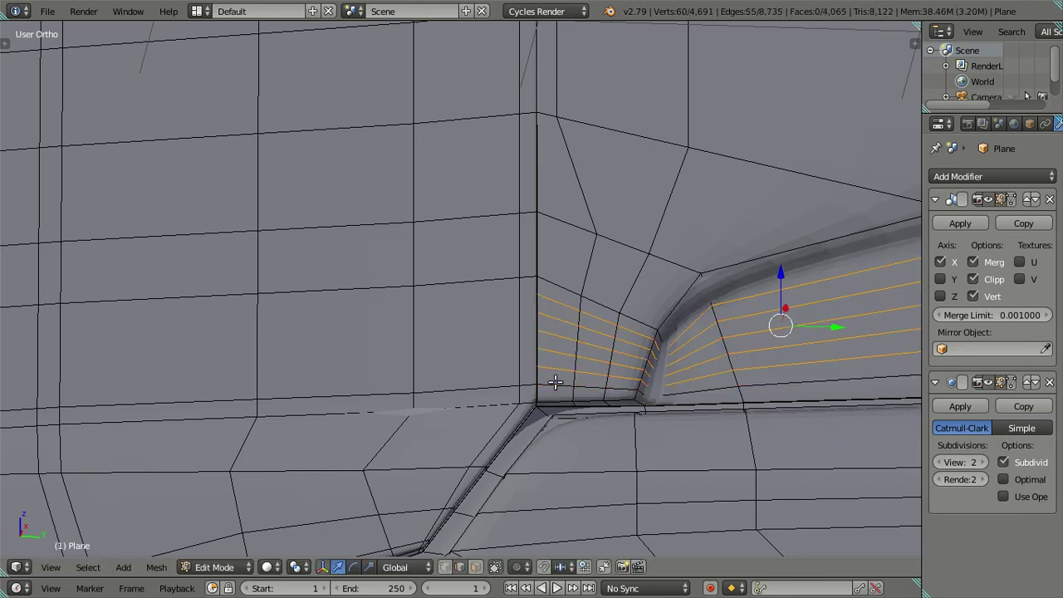
key("x")
left_click(544, 369)
scroll(524, 366, "down", 3)
scroll(615, 311, "up", 1)
scroll(564, 314, "up", 2)
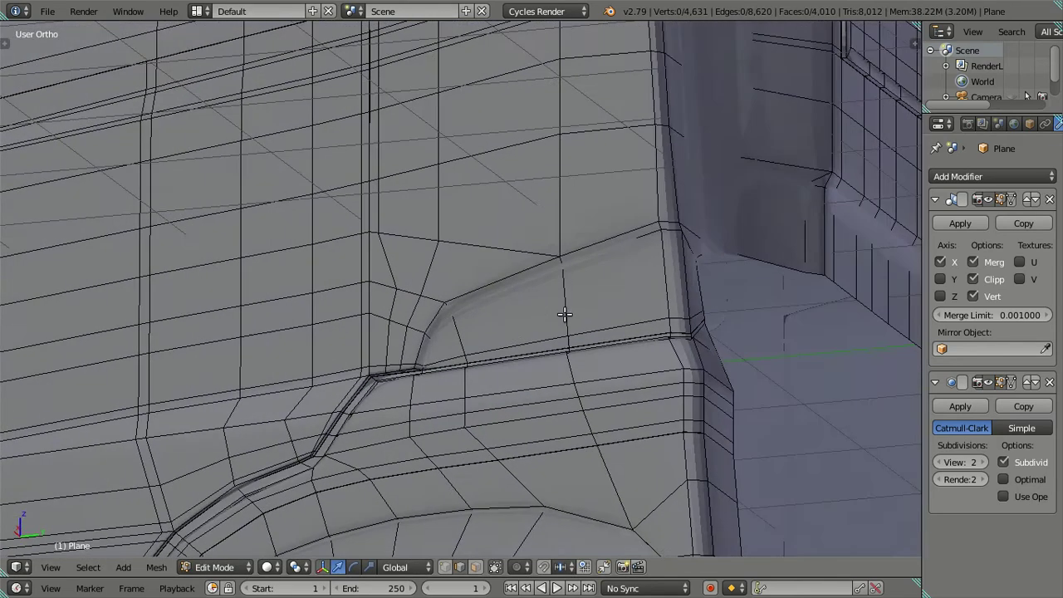
scroll(564, 314, "up", 3)
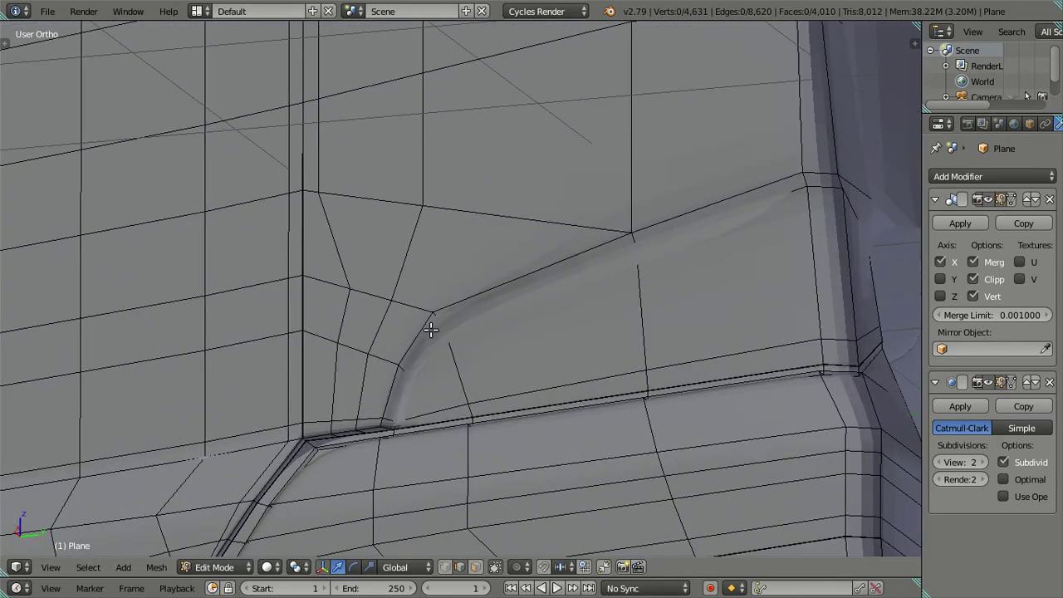
- Add one edge loop along the curved edge and check the smoothed fender from the side
key("ctrl+r")
left_click(442, 316)
right_click(442, 315)
scroll(629, 332, "down", 2)
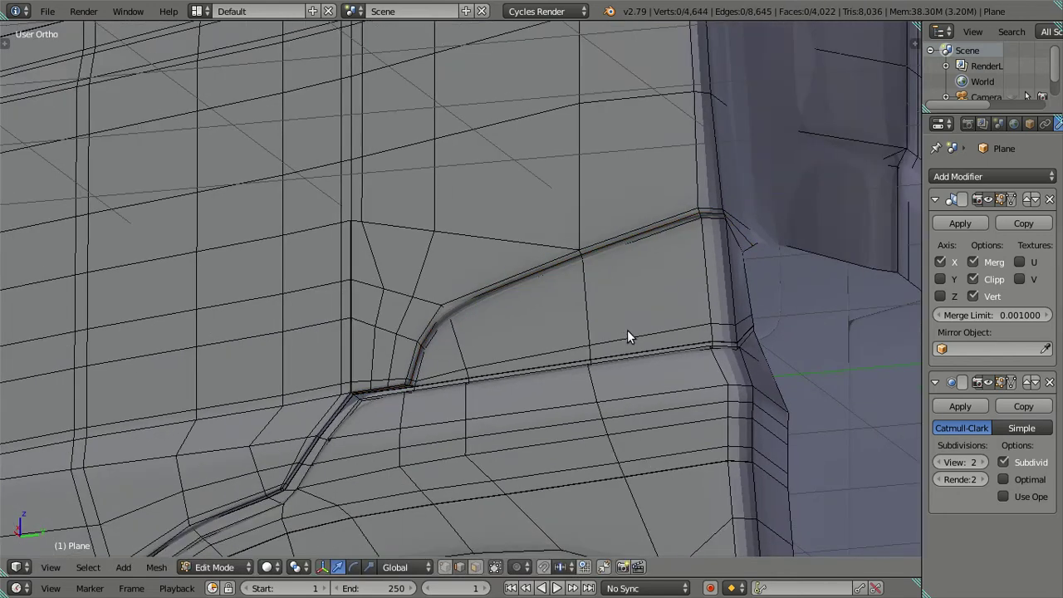
key("Tab")
scroll(513, 355, "down", 4)
middle_click_drag(513, 356, 566, 387)
scroll(608, 400, "up", 3)
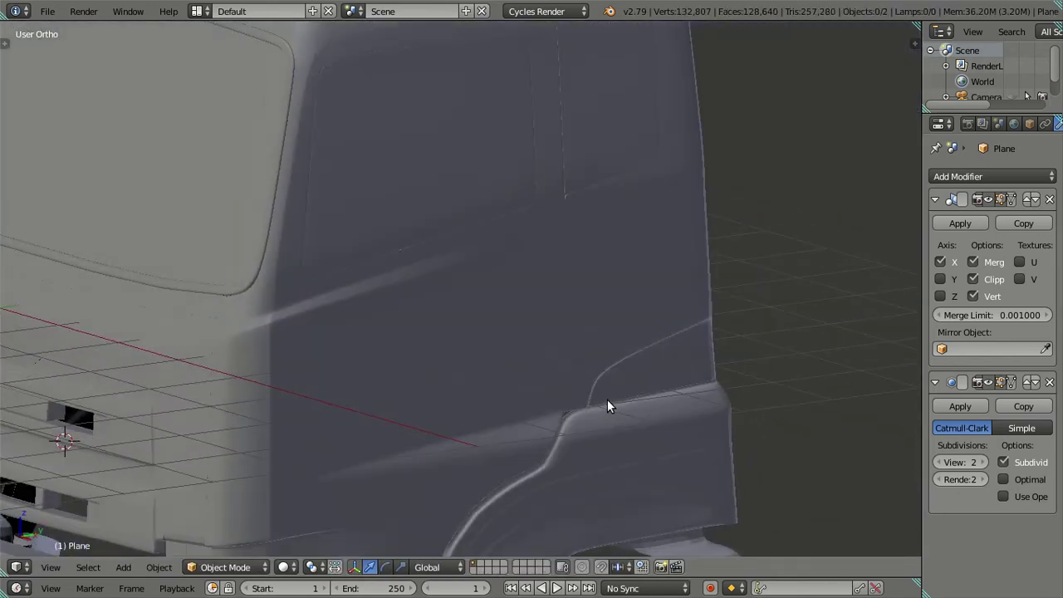
scroll(524, 361, "up", 2)
scroll(548, 340, "up", 3)
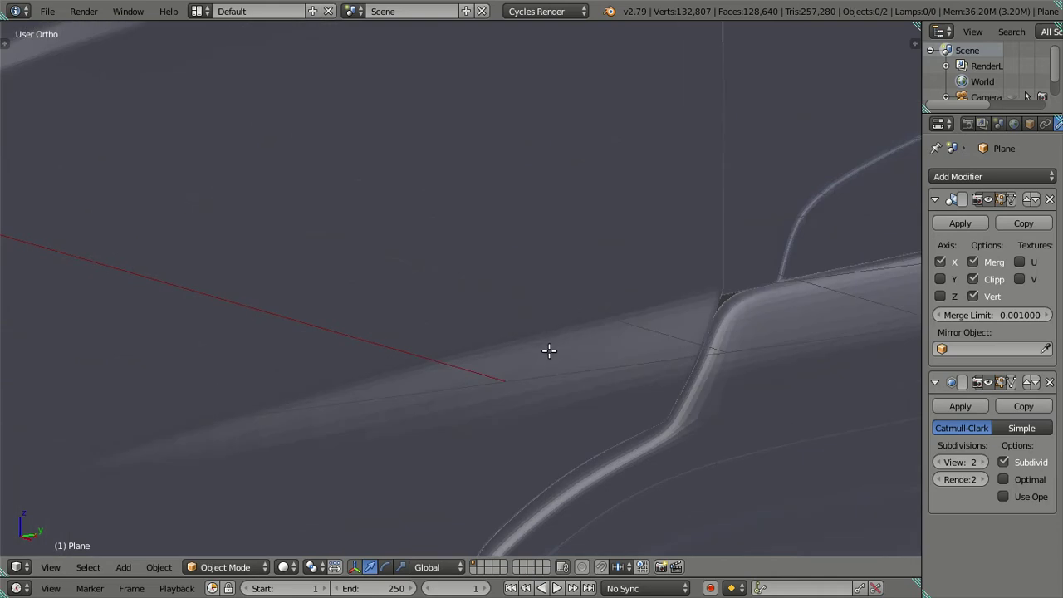
- Add two pairs of centred edge loops along the fender crease and inspect the smoothed cab
key("Tab")
middle_click_drag(587, 373, 457, 373)
key("ctrl+r")
scroll(457, 373, "up", 1)
left_click(453, 366)
right_click(453, 367)
key("ctrl+r")
scroll(692, 329, "up", 1)
left_click(689, 328)
right_click(689, 329)
scroll(693, 363, "down", 2)
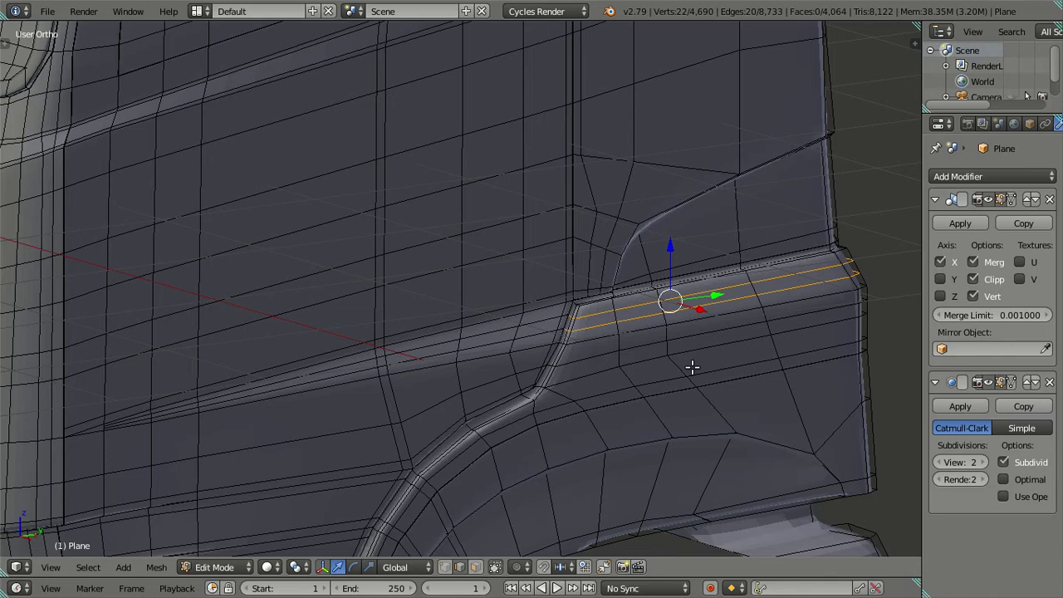
key("Tab")
mouse_move(681, 368)
middle_mouse_down()
mouse_move(543, 320)
mouse_move(465, 311)
mouse_move(491, 301)
mouse_move(503, 272)
middle_mouse_up()
middle_click_drag(504, 326, 507, 343)
- Go to the right side wireframe view, set viewport subdivision to 0, and enter Edit Mode
key("KP_3")
scroll(552, 419, "up", 4)
key("z")
middle_click_drag(550, 421, 549, 301, "shift")
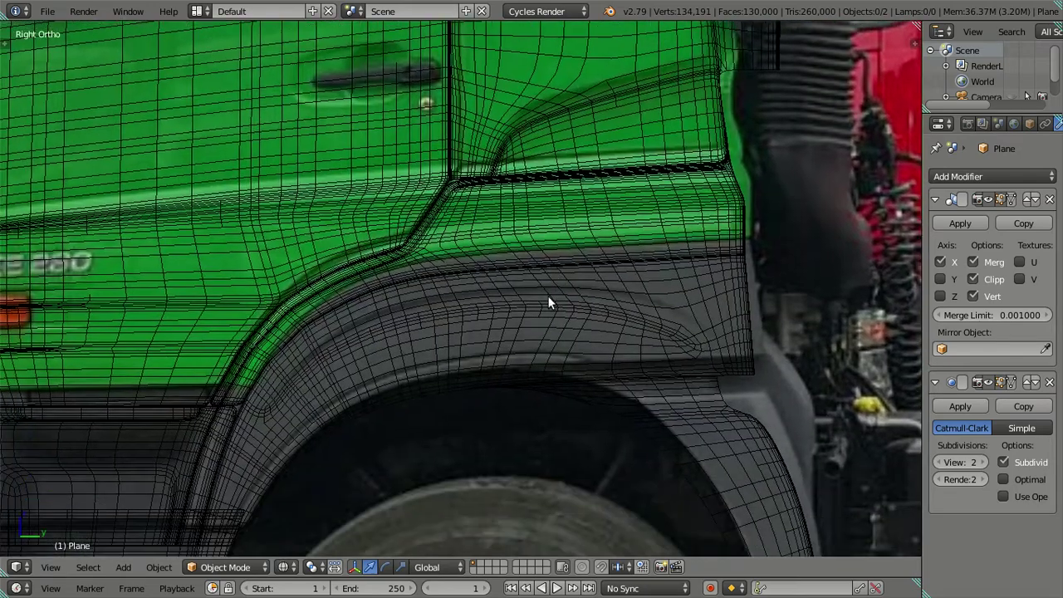
scroll(573, 349, "up", 3)
double_click(937, 462)
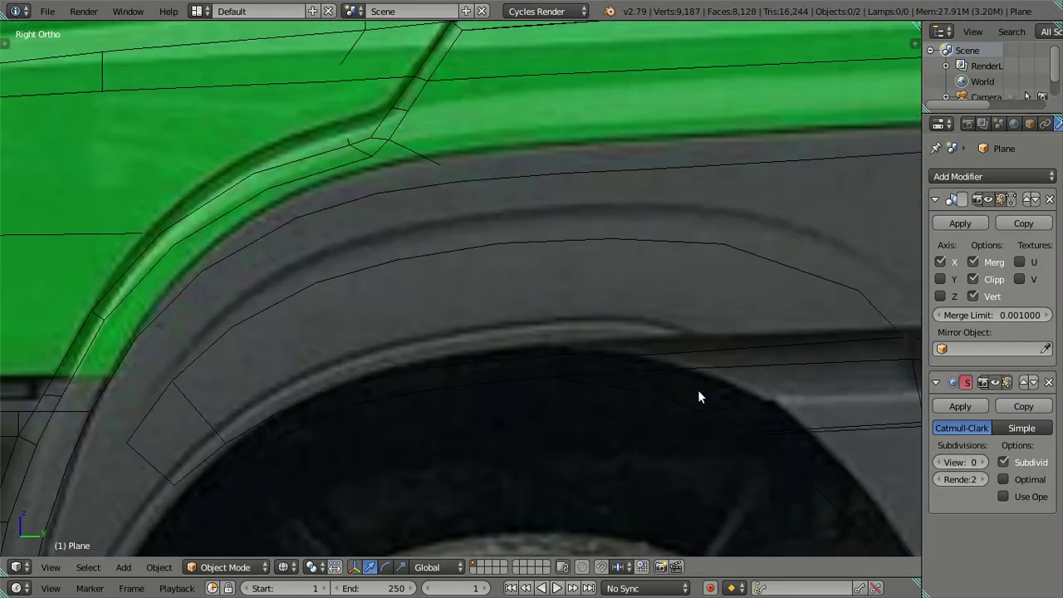
key("Tab")
- Select three wheel-arch edges and duplicate them in place
right_click(655, 363)
mouse_move(659, 361)
middle_mouse_down()
mouse_move(677, 364)
mouse_move(668, 401)
middle_mouse_up()
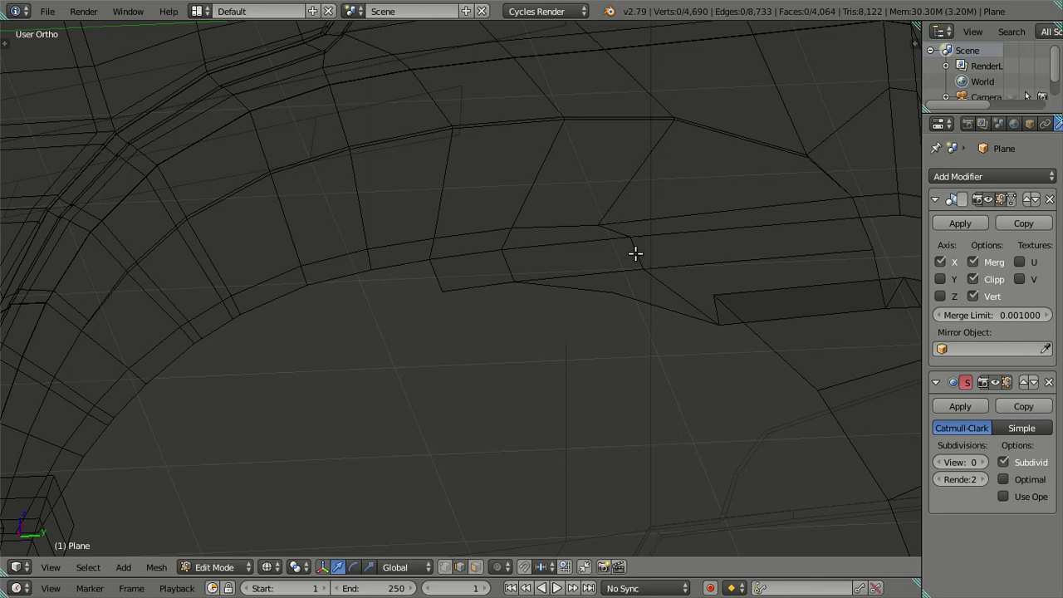
right_click(673, 236)
right_click(605, 245, "shift")
right_click(465, 256, "shift")
key("shift+d")
right_click(591, 280)
- Select the whole wheel-arch edge loop and duplicate it in place
right_click(610, 230)
right_click(567, 224, "shift")
right_click(467, 234, "shift")
right_click(391, 250, "shift")
key("KP_3")
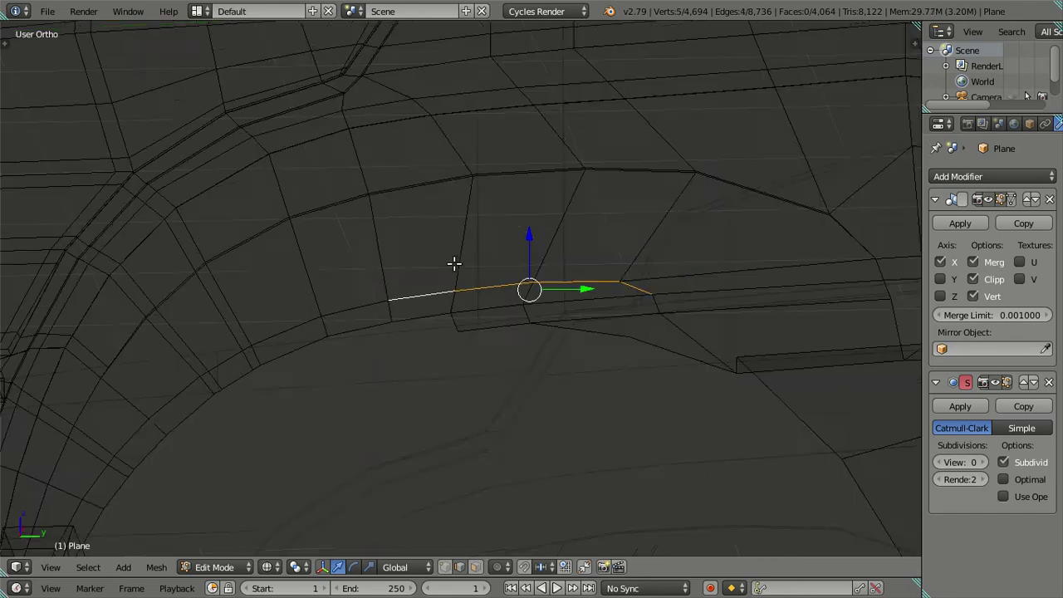
middle_click_drag(472, 353, 534, 216, "shift")
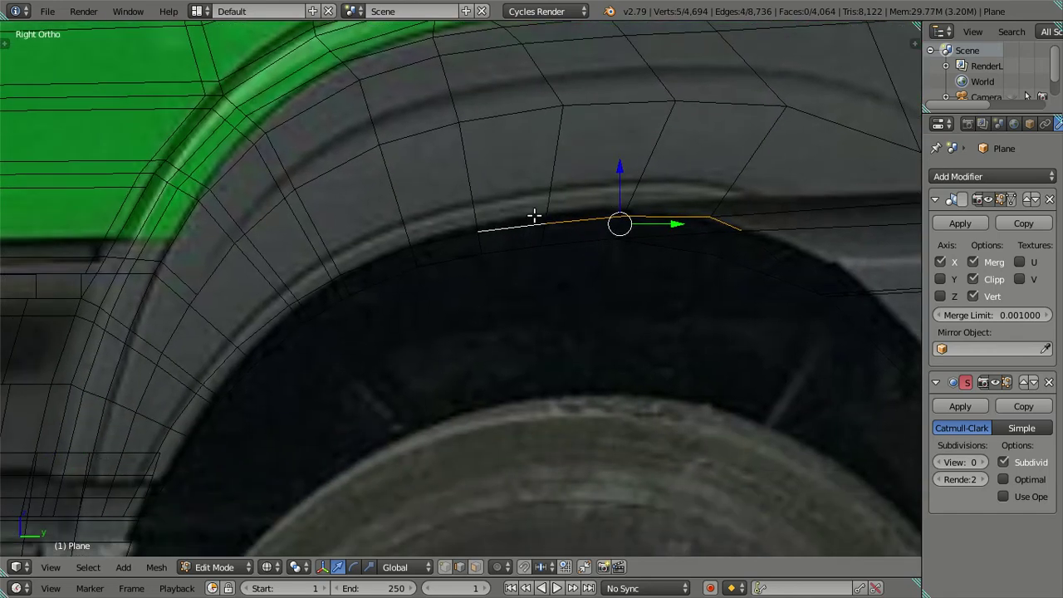
key("z")
left_click(156, 488, "ctrl")
mouse_move(232, 463)
middle_mouse_down()
mouse_move(321, 352)
mouse_move(346, 294)
mouse_move(366, 304)
middle_mouse_up()
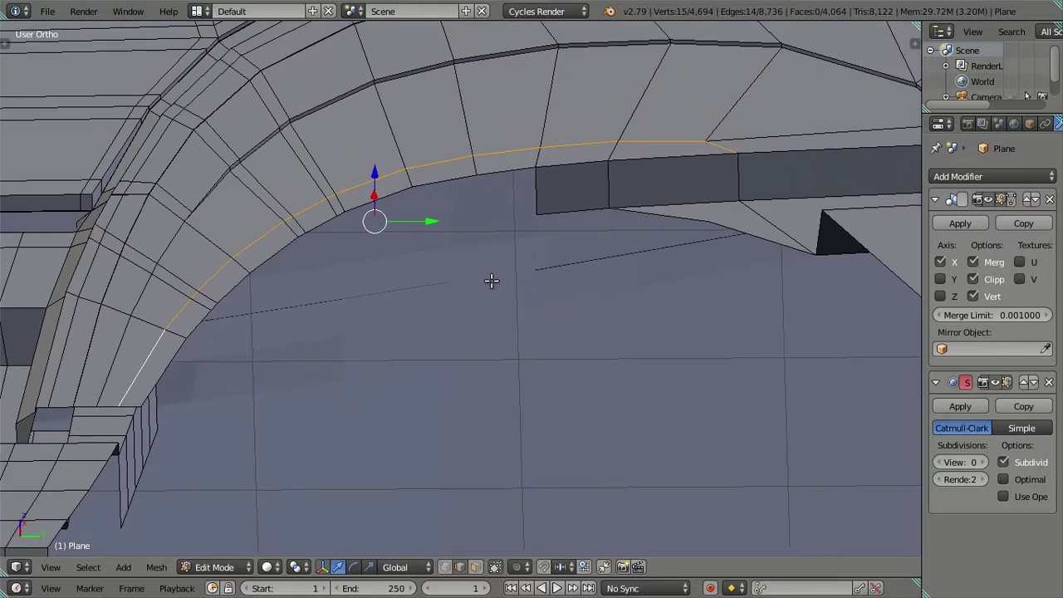
key("shift+d")
right_click(499, 286)
- Nudge the duplicated arch loop a tiny amount along X (x-.00), then deselect all
right_click(583, 140, "alt+shift")
mouse_move(628, 227)
middle_mouse_down()
mouse_move(578, 196)
mouse_move(641, 197)
mouse_move(541, 221)
mouse_move(531, 272)
mouse_move(595, 257)
mouse_move(555, 298)
middle_mouse_up()
key("z")
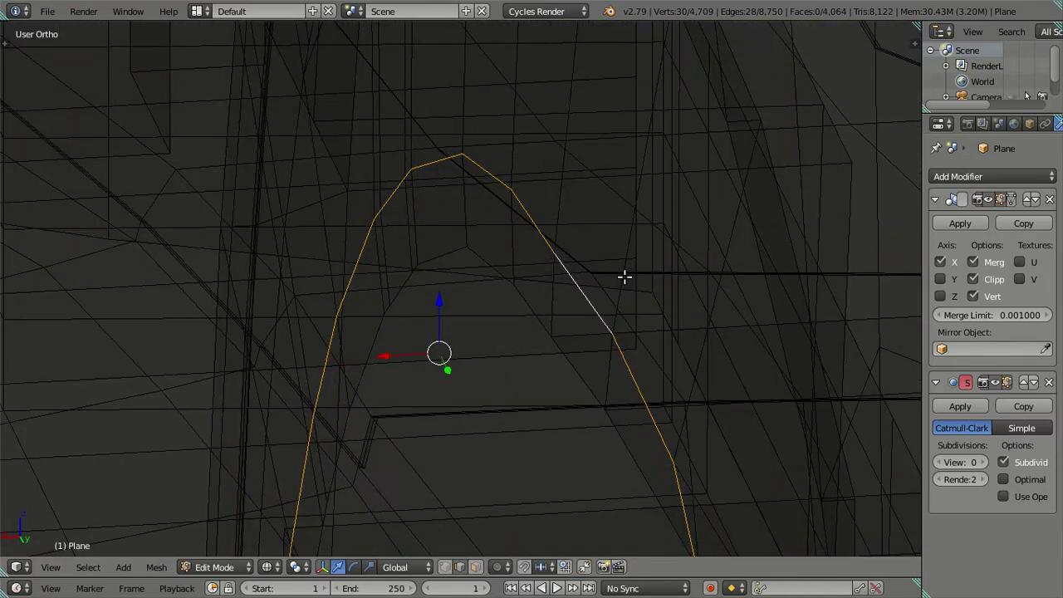
key("g")
key("x")
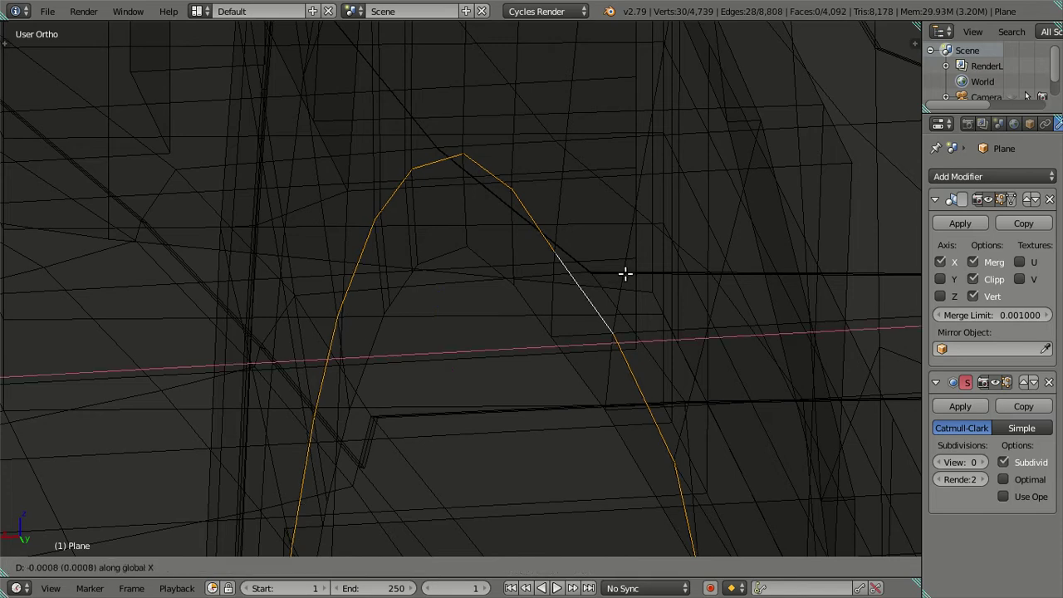
key("x")
type("-.002")
key("x")
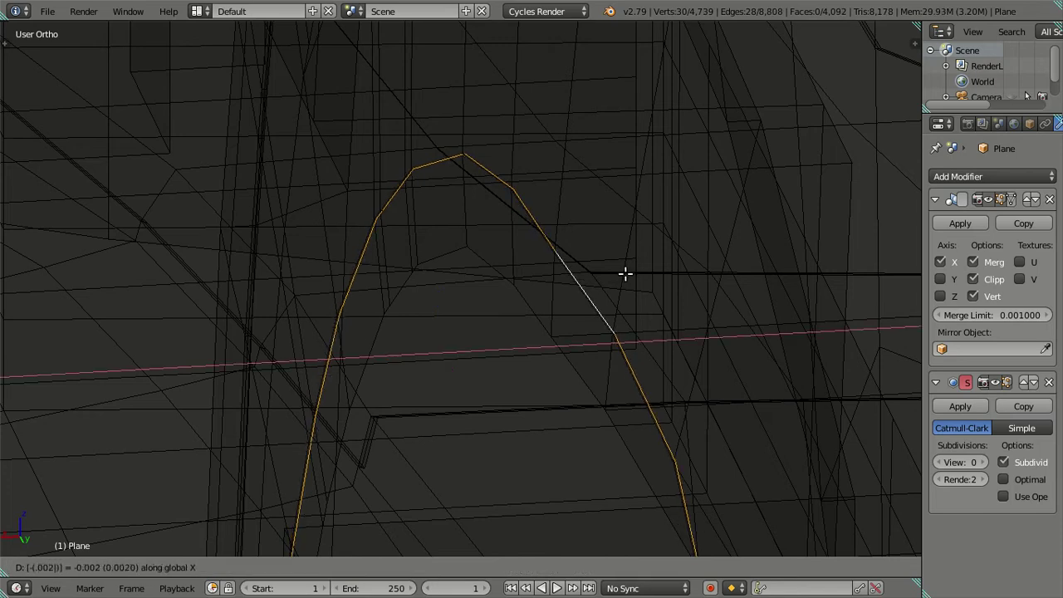
key("Return")
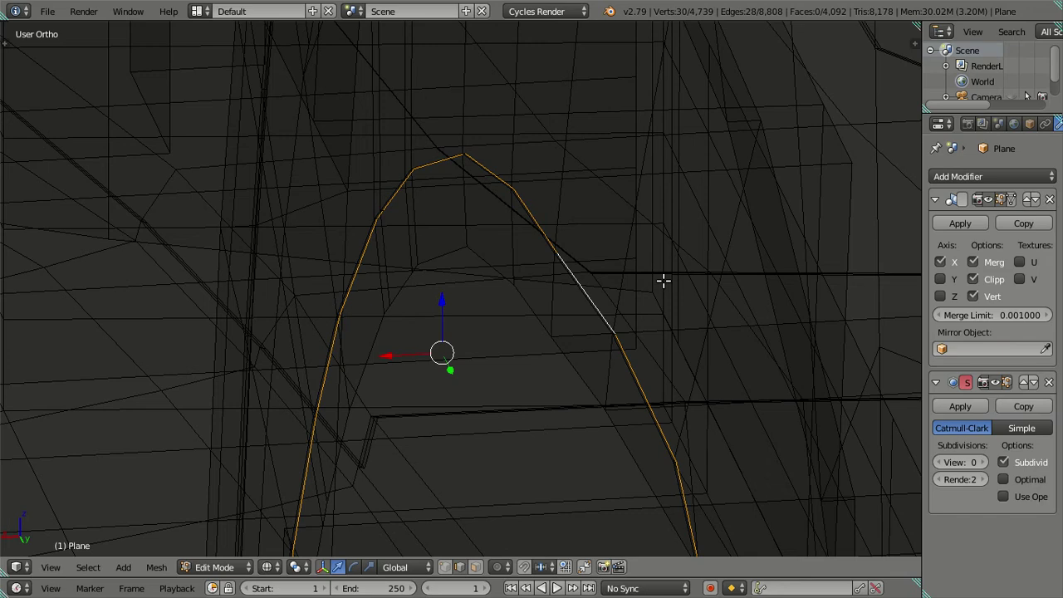
key("g")
type("x")
type("-.")
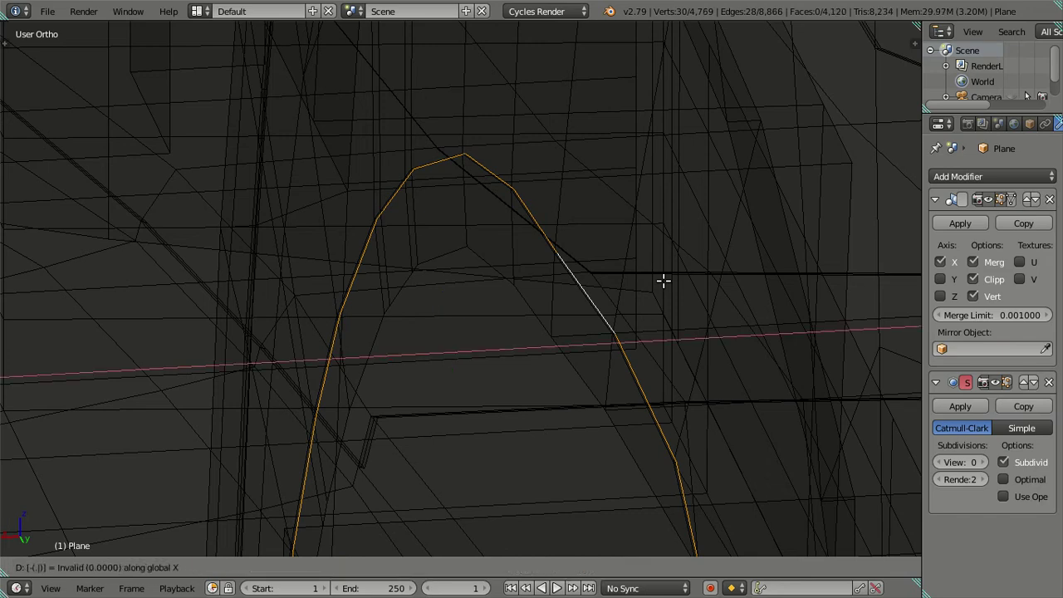
type("00")
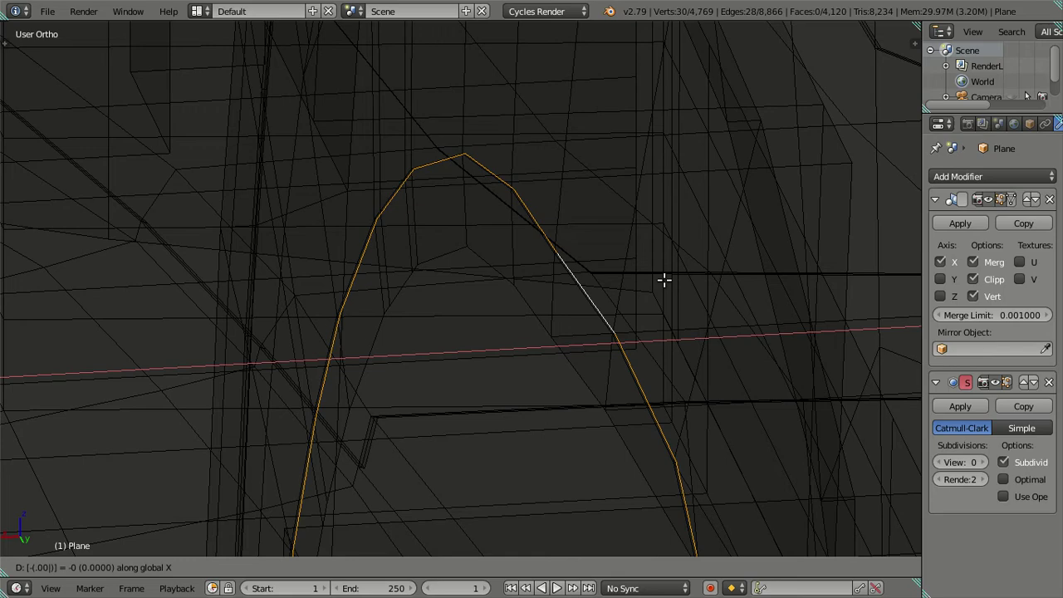
key("Return")
scroll(664, 280, "down", 2)
key("a")
key("z")
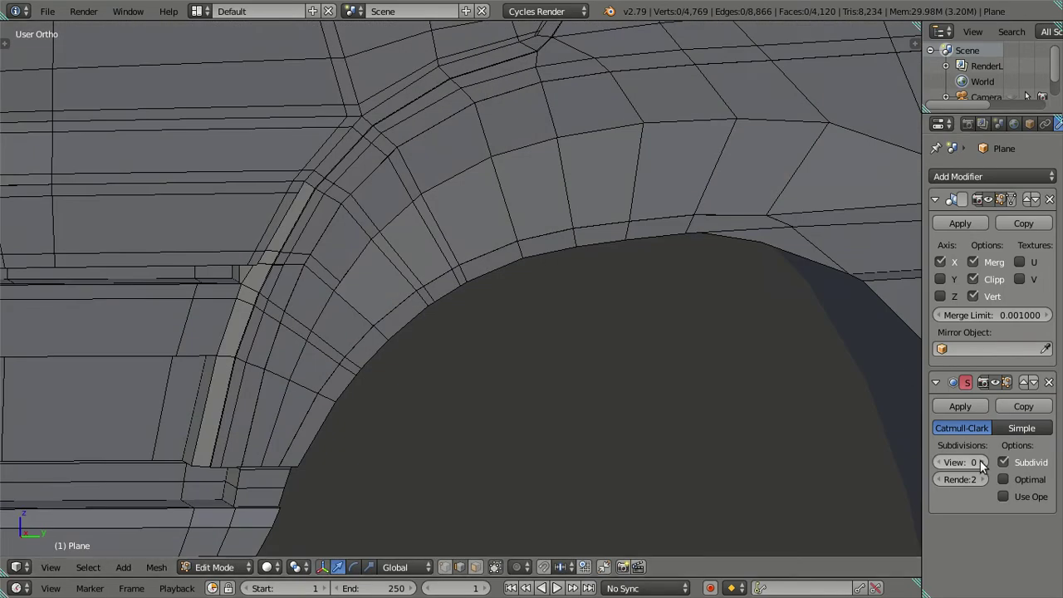
- Restore viewport subdivision level 2 and inspect the smoothed wheel arch
left_click(983, 463)
left_click(983, 462)
scroll(649, 364, "down", 4)
key("Tab")
mouse_move(604, 329)
middle_mouse_down()
mouse_move(667, 307)
mouse_move(555, 324)
mouse_move(545, 307)
mouse_move(581, 247)
mouse_move(502, 331)
middle_mouse_up()
scroll(498, 326, "up", 3)
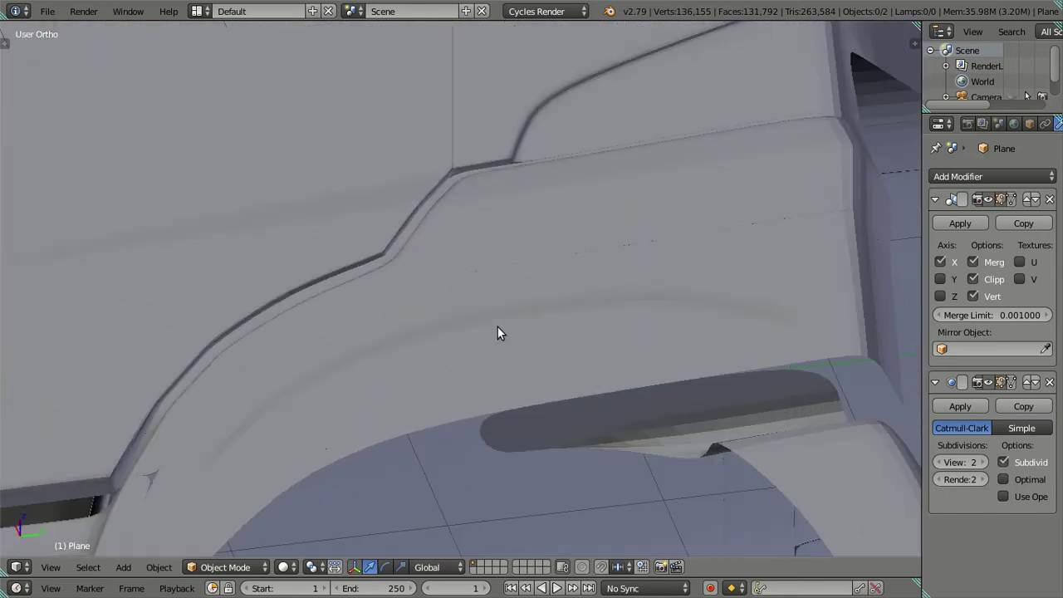
scroll(499, 333, "up", 2)
- With subdivision off, add one centred edge loop along the fender crease
key("Tab")
scroll(515, 358, "up", 2)
key("ctrl+0")
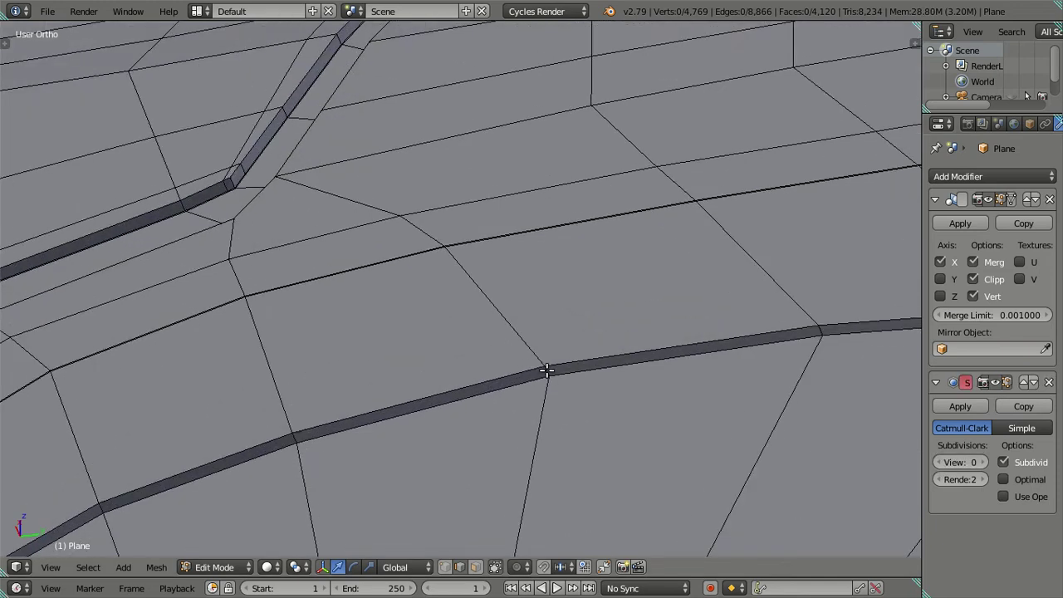
key("ctrl+r")
left_click(546, 370)
right_click(681, 404)
middle_click_drag(681, 404, 736, 415)
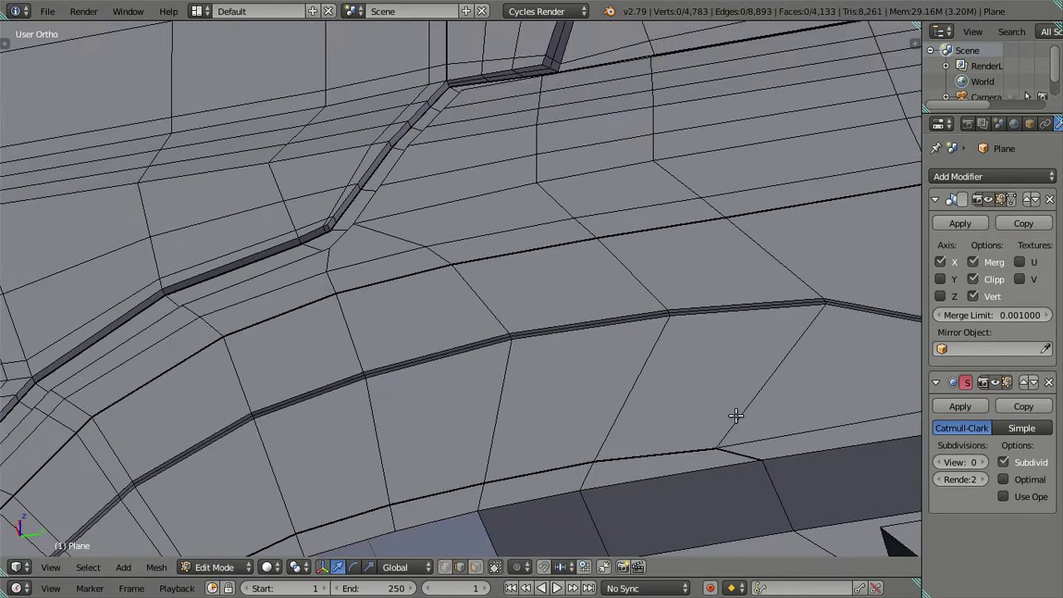
key("Tab")
- Preview the new loop at viewport subdivision levels 1 and 2, then drop back to 0
left_click(979, 462)
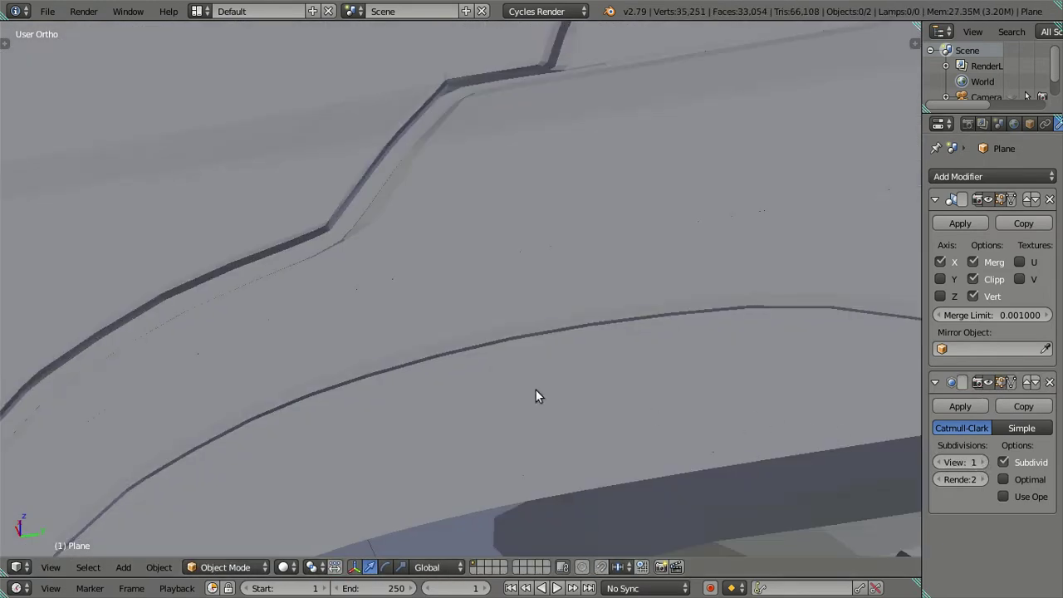
scroll(536, 397, "down", 5)
middle_click_drag(455, 372, 499, 406)
left_click(979, 463)
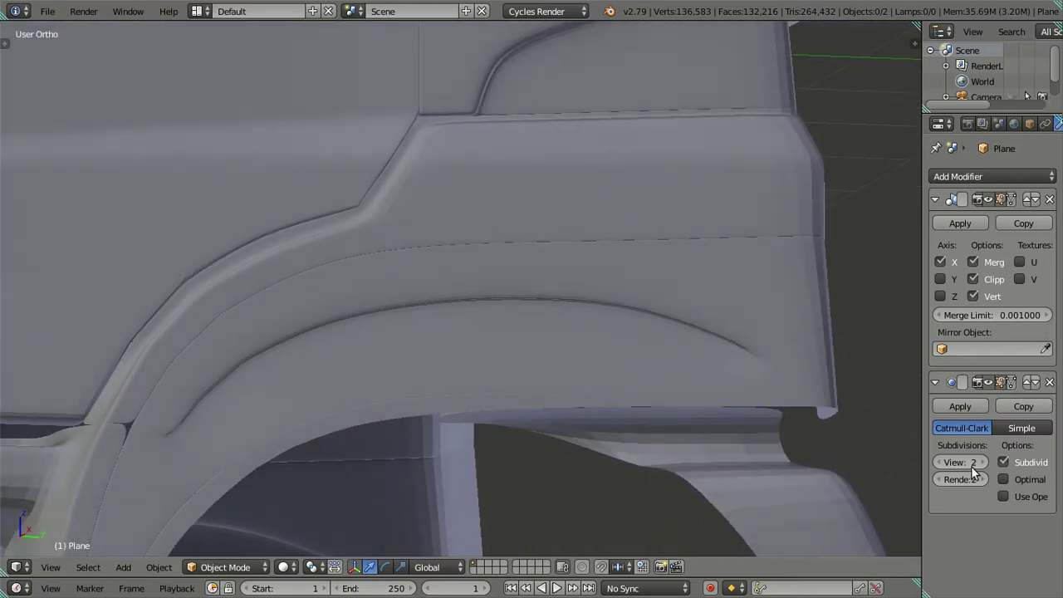
left_click_drag(974, 462, 939, 463)
scroll(568, 405, "up", 5)
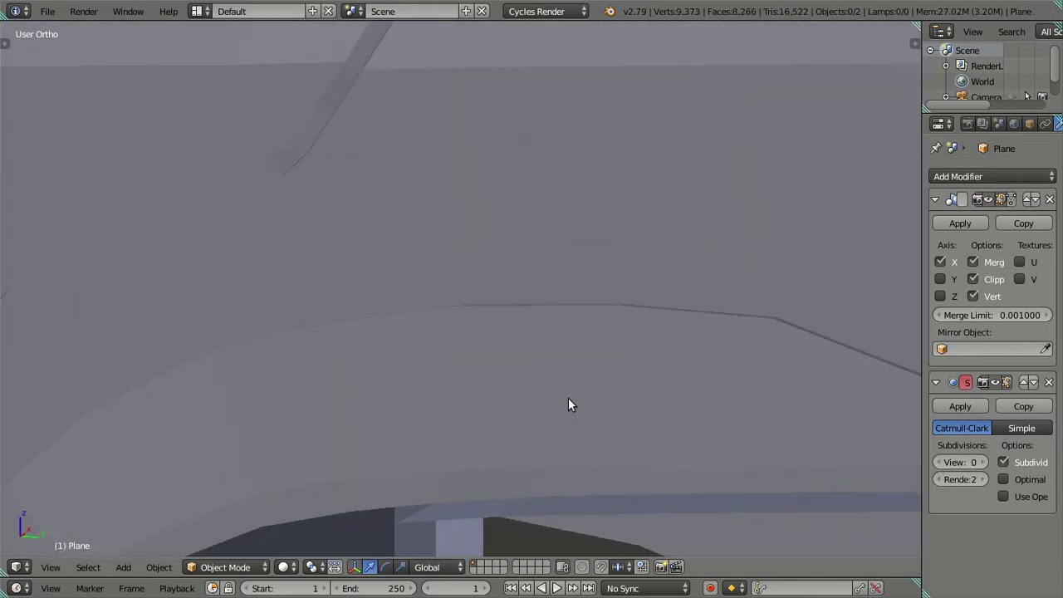
scroll(569, 405, "down", 2)
- Dissolve the added crease loop and set viewport subdivision back to 2
key("Tab")
left_click(550, 359, "alt")
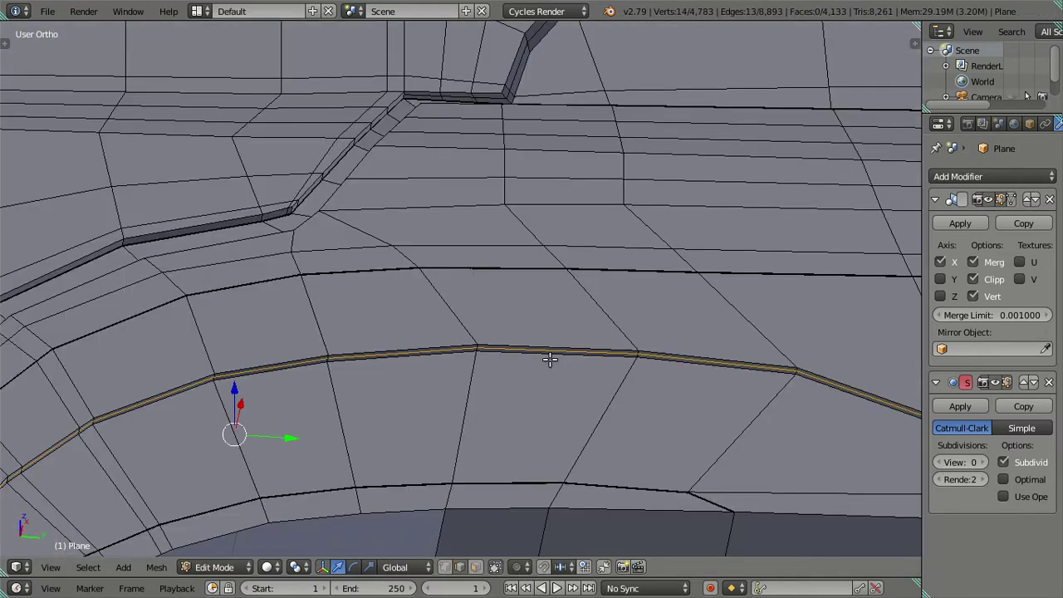
key("ctrl+x")
scroll(550, 359, "down", 3)
middle_click_drag(551, 308, 470, 380)
scroll(449, 400, "up", 2)
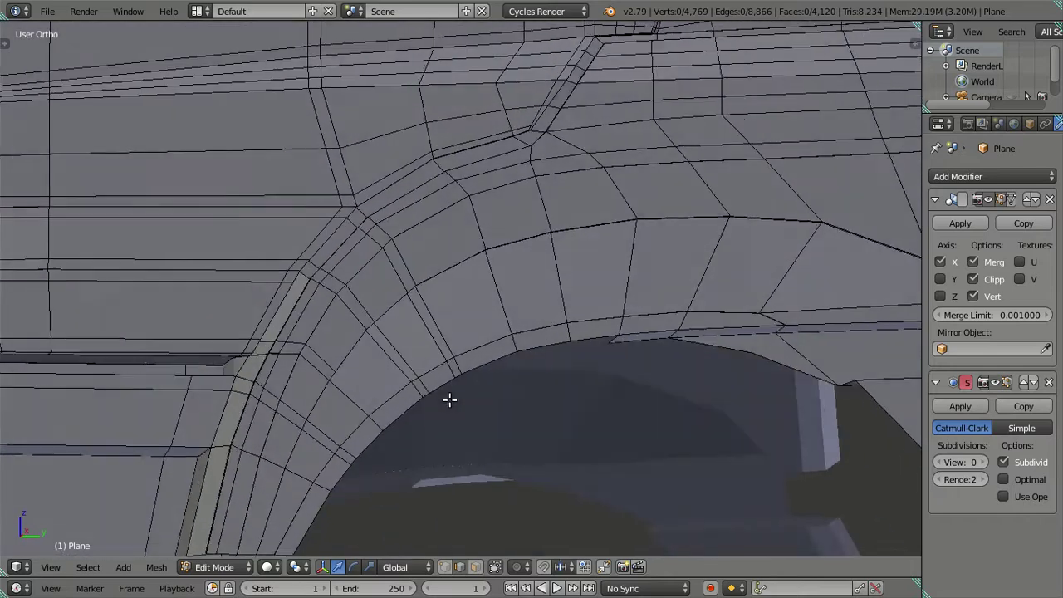
scroll(450, 400, "down", 2)
left_click(986, 461)
left_click(985, 461)
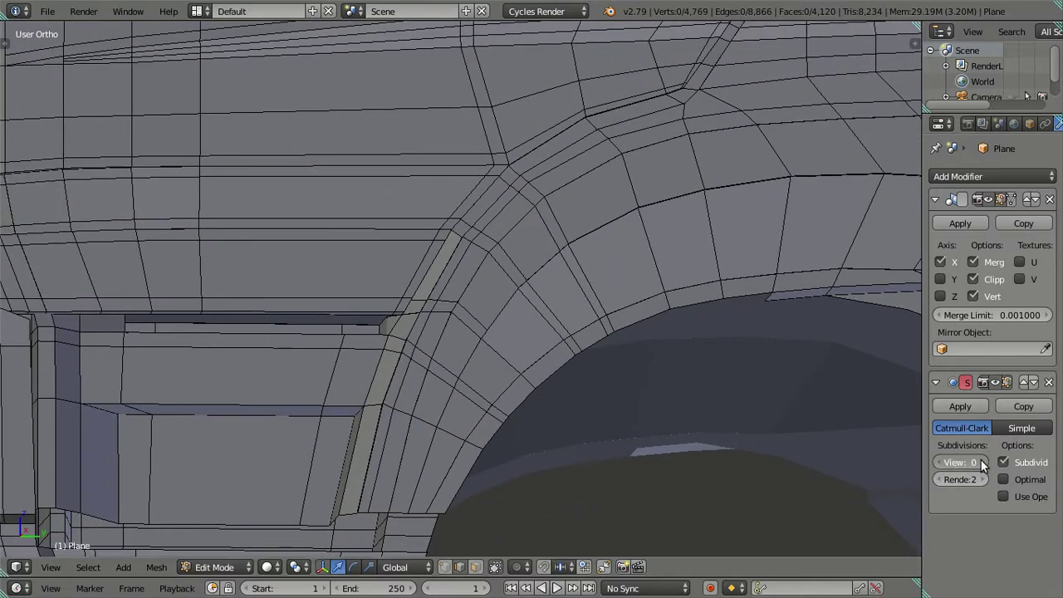
scroll(464, 375, "up", 2)
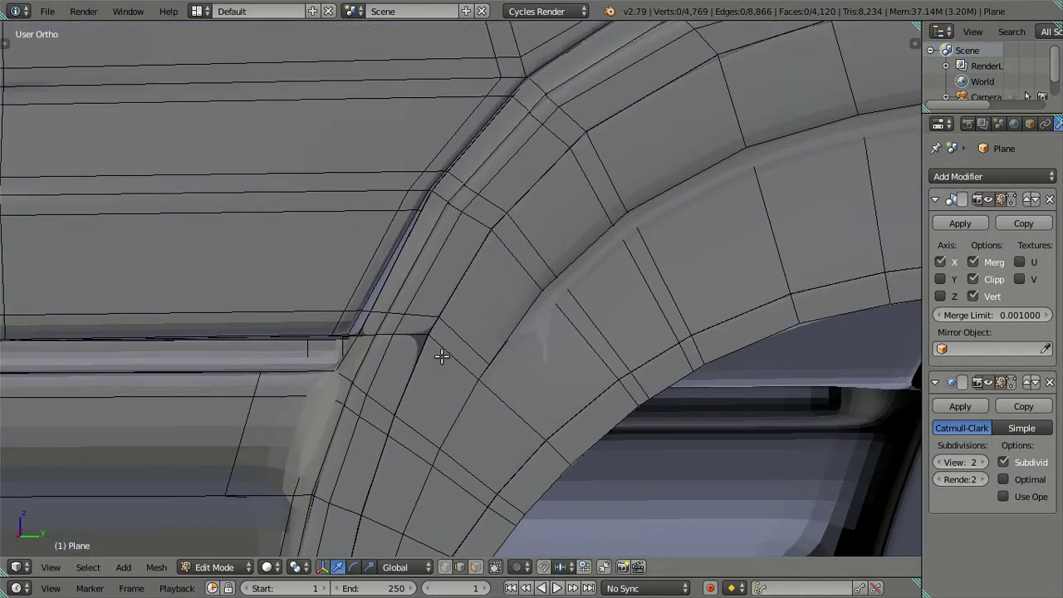
scroll(461, 365, "up", 1)
scroll(458, 357, "up", 1)
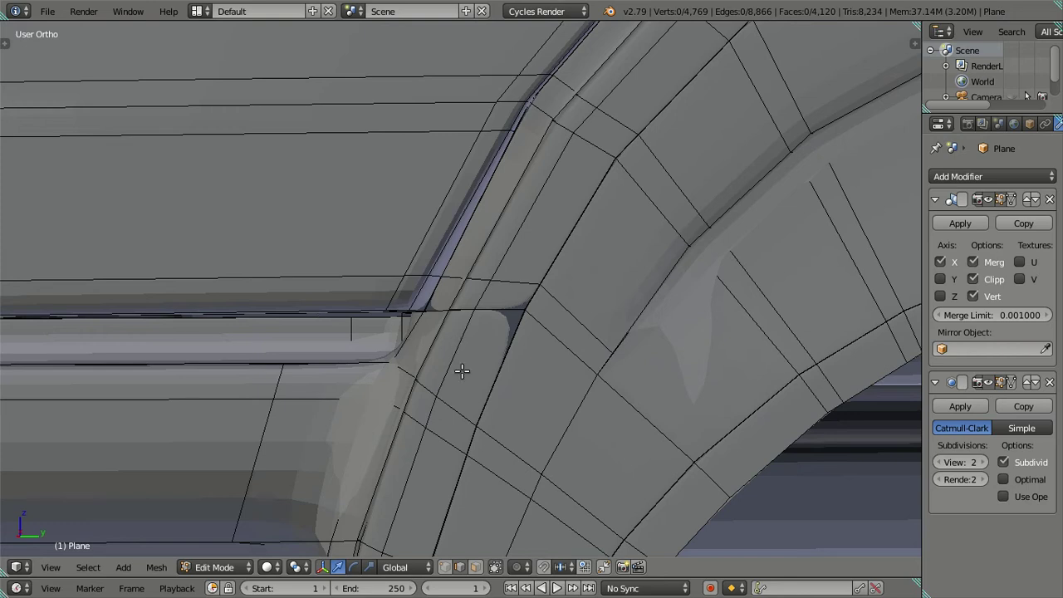
key("ctrl+r")
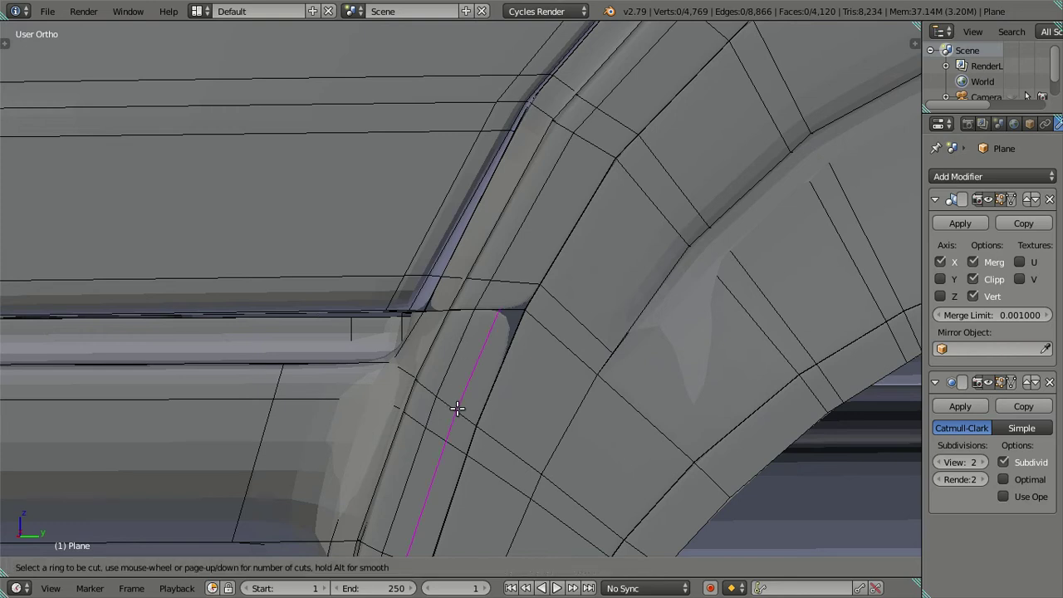
- Cut four centred loops across the window-frame trim and dissolve them
scroll(458, 407, "up", 3)
left_click(458, 407)
right_click(456, 408)
key("x")
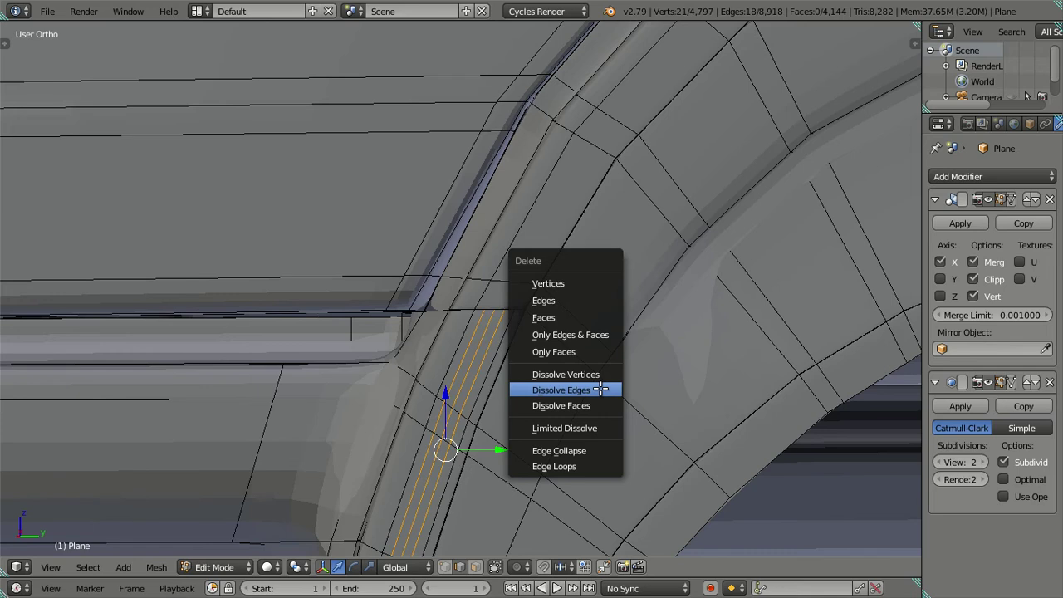
left_click(600, 390)
- Add another centred set of loops across the trim and dissolve the selected edges
key("ctrl+r")
scroll(515, 280, "up", 2)
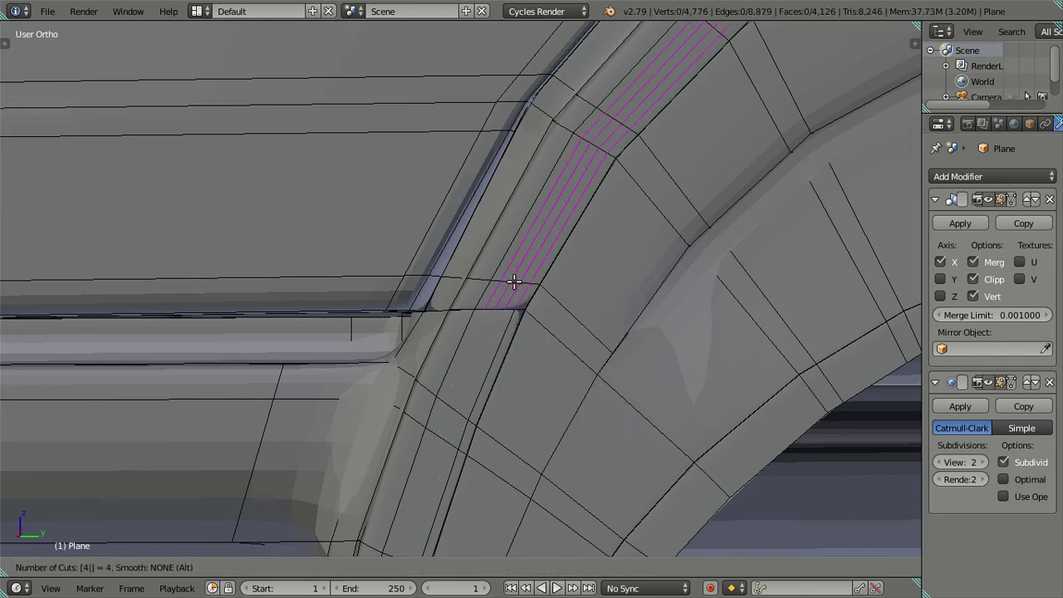
left_click(516, 280)
right_click(537, 260)
key("x")
left_click(591, 276)
key("ctrl+z")
key("x")
left_click(589, 277)
scroll(463, 340, "up", 1)
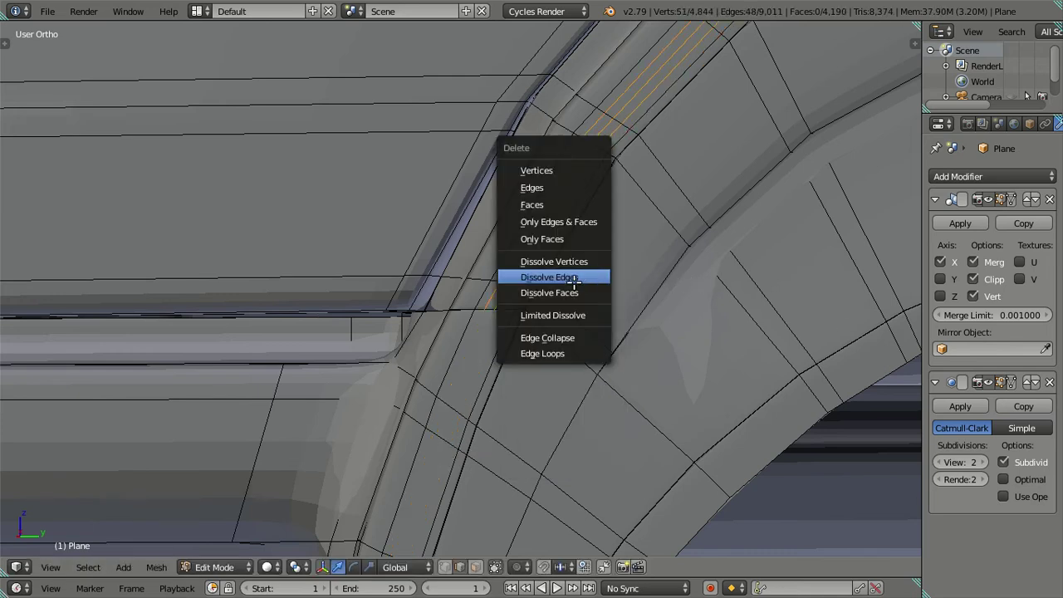
scroll(463, 340, "up", 1)
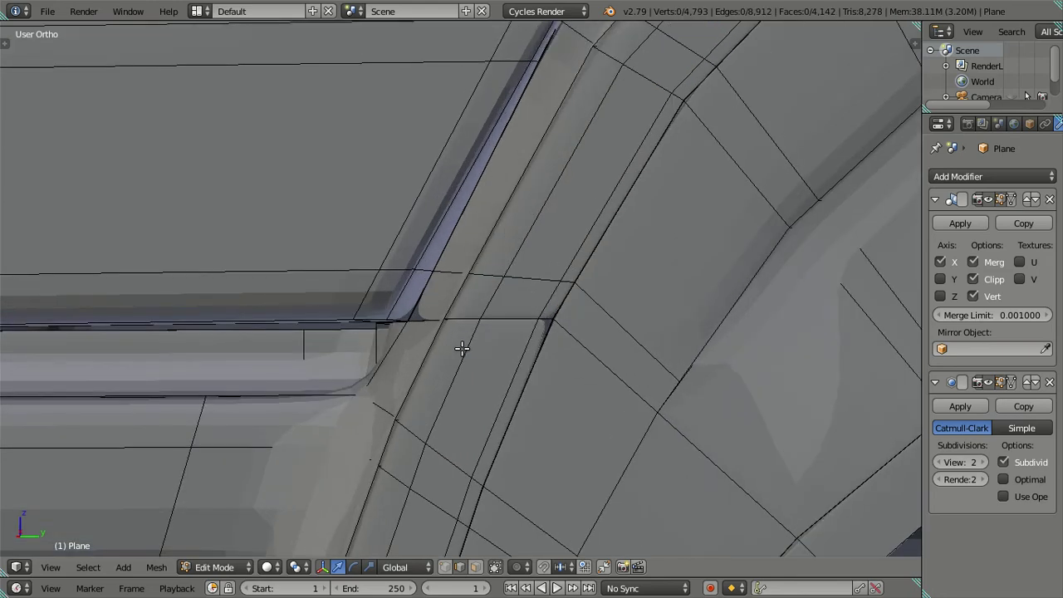
- Insert six edge loops at the window-frame corner and dissolve them
key("ctrl+r")
key("6")
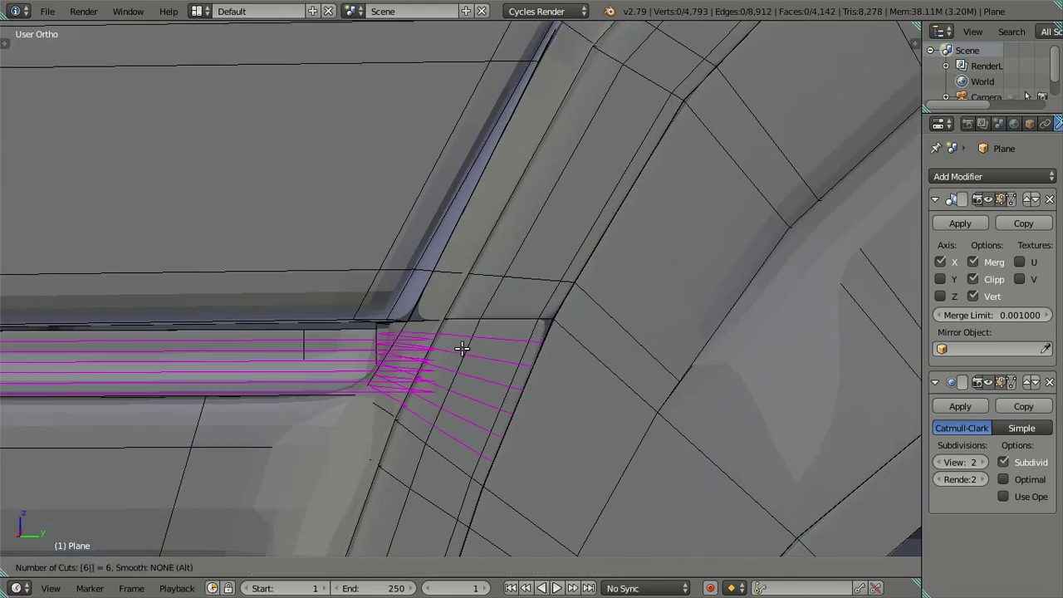
left_click(463, 349)
key("x")
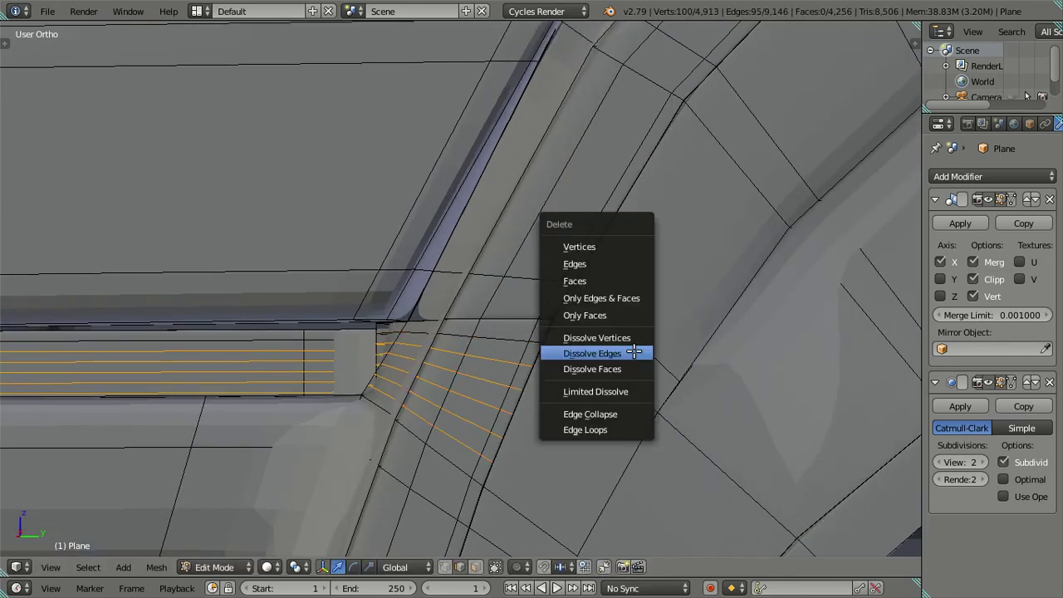
left_click(634, 352)
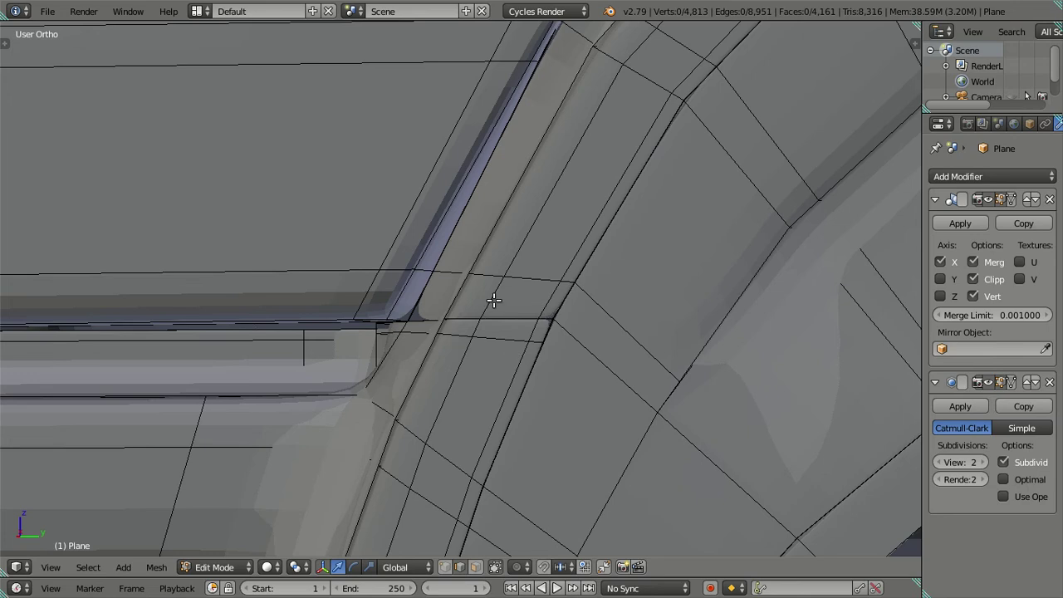
- Insert four loops at the corner, dissolve them, and return to Object Mode
key("ctrl+r")
key("4")
left_click(493, 300)
key("x")
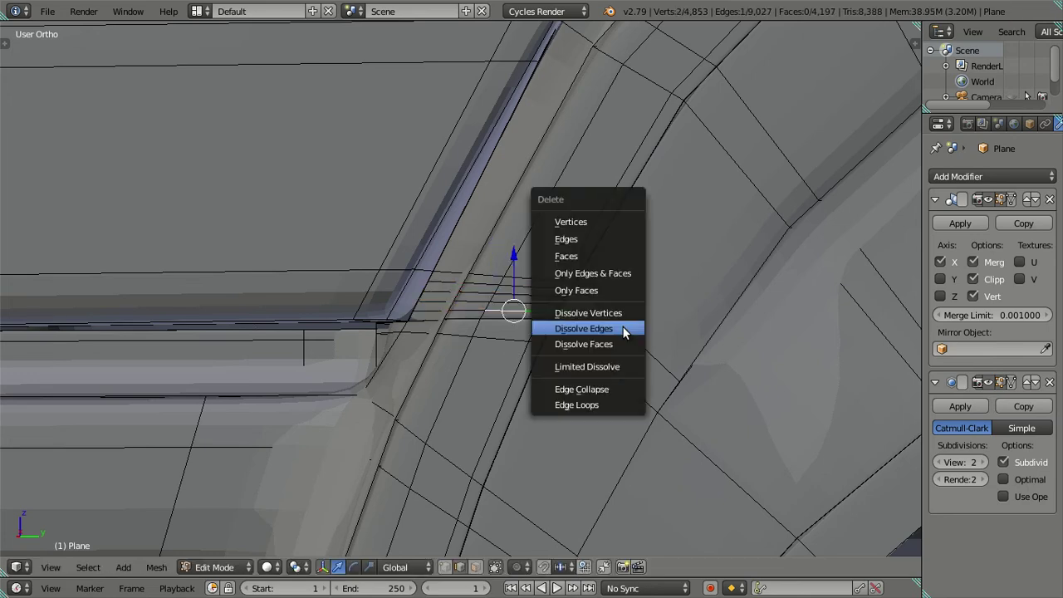
key("Return")
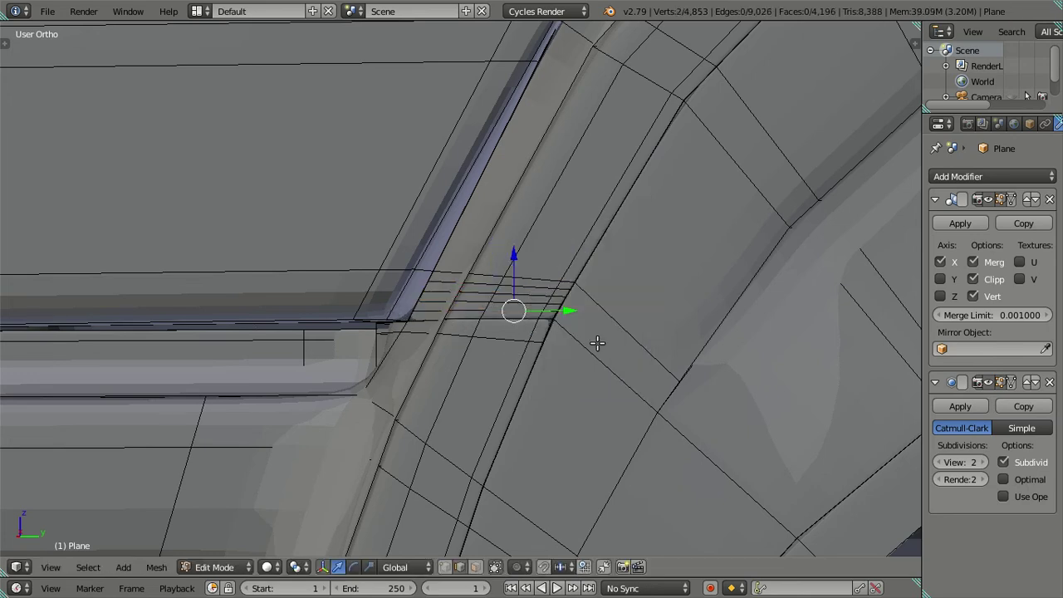
scroll(598, 343, "down", 2)
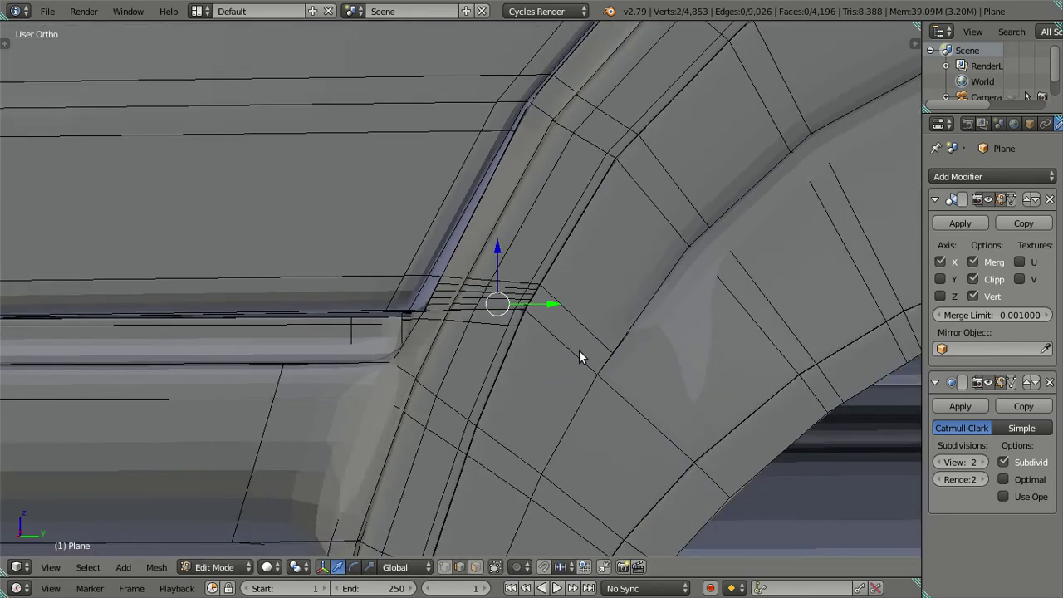
key("Tab")
- Zoom out from the wheel arch and orbit to a front three-quarter view of the whole cab
scroll(636, 336, "down", 1)
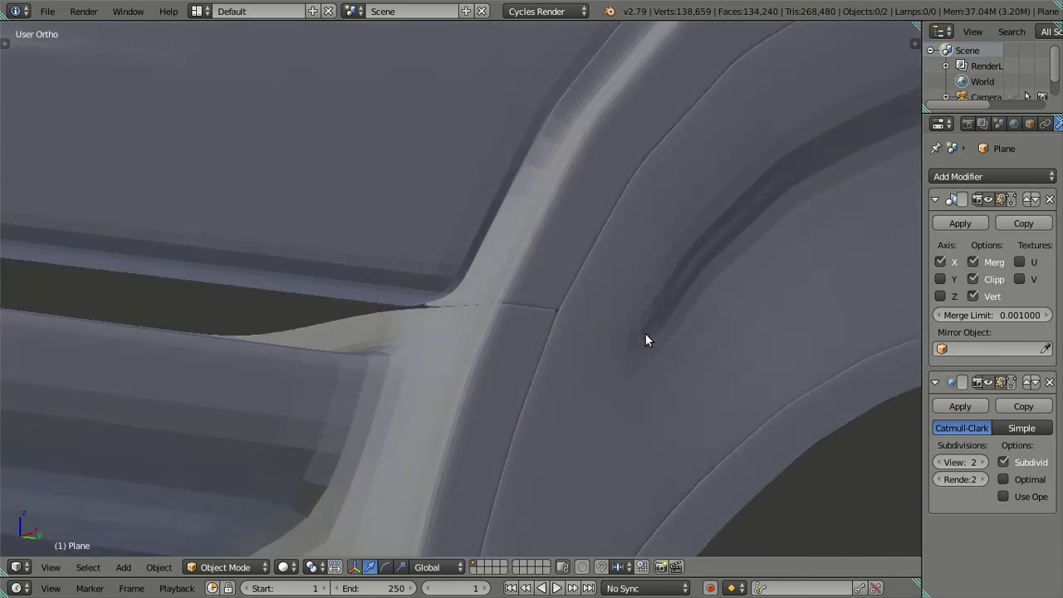
scroll(624, 342, "down", 2)
scroll(565, 369, "down", 1)
mouse_move(486, 358)
middle_mouse_down()
mouse_move(470, 348)
mouse_move(502, 355)
mouse_move(475, 341)
mouse_move(518, 325)
middle_mouse_up()
key("Tab")
key("Tab")
scroll(518, 325, "down", 2)
mouse_move(456, 358)
middle_mouse_down()
mouse_move(600, 292)
mouse_move(667, 304)
mouse_move(561, 311)
mouse_move(567, 264)
mouse_move(430, 365)
mouse_move(501, 257)
mouse_move(456, 241)
mouse_move(397, 274)
mouse_move(510, 263)
mouse_move(432, 242)
mouse_move(385, 257)
mouse_move(368, 228)
mouse_move(416, 258)
middle_mouse_up()
scroll(567, 264, "down", 2)
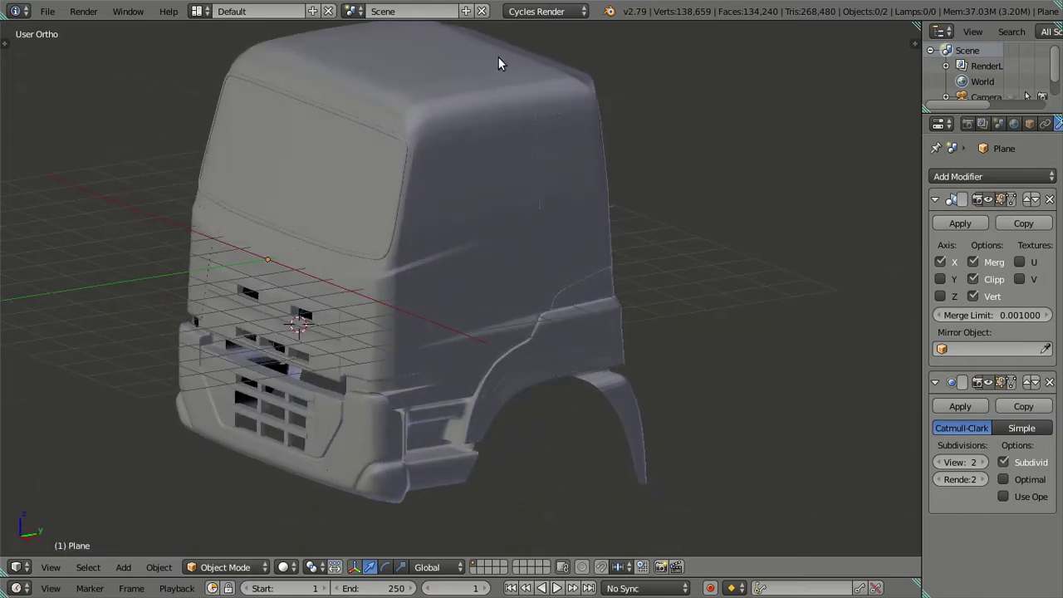
- Switch to Blender Render, select the cab and create a new material for it
left_click(540, 12)
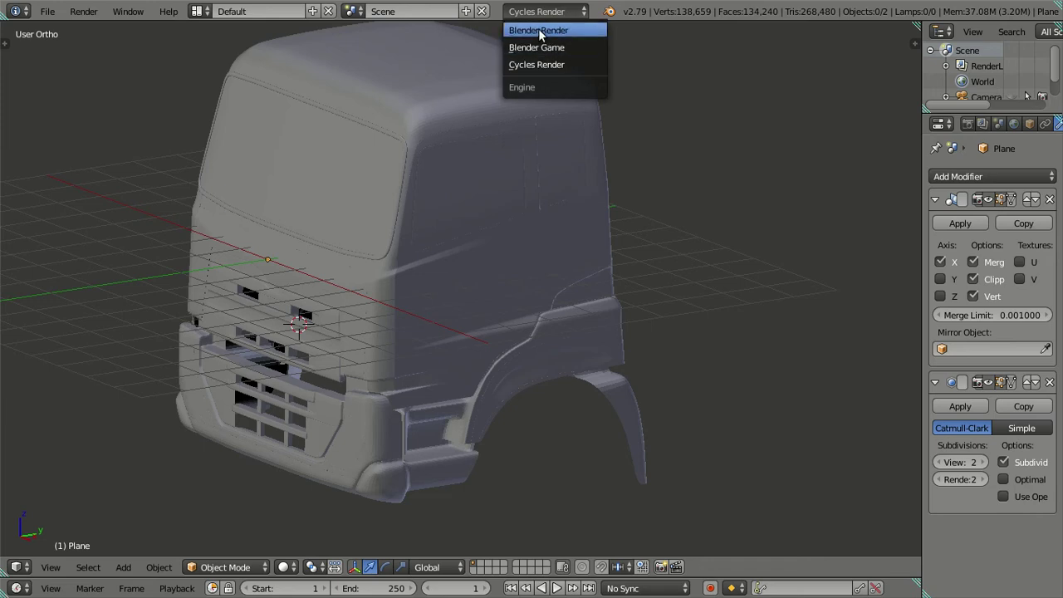
left_click(539, 31)
right_click(542, 198)
scroll(548, 201, "down", 2)
scroll(573, 228, "up", 1)
scroll(593, 257, "up", 2)
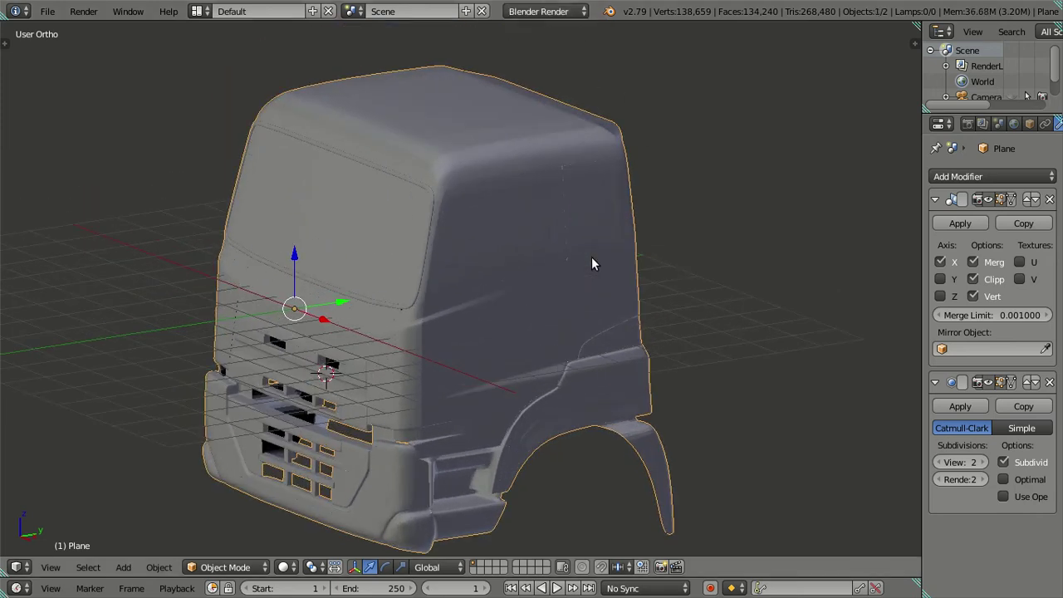
scroll(1019, 124, "down", 2)
left_click(1046, 124)
left_click(936, 227)
left_click(984, 228)
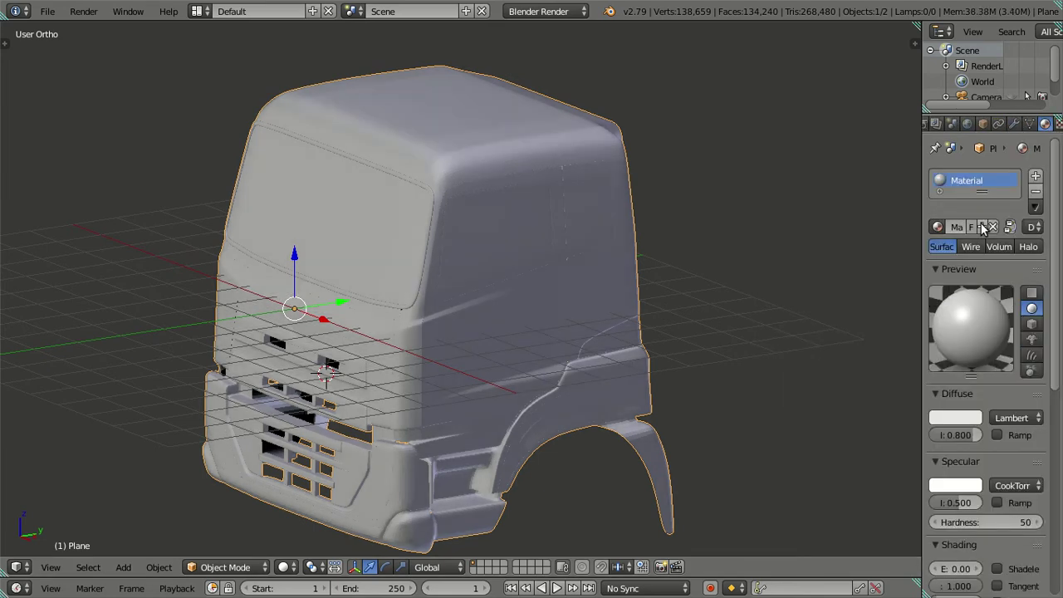
- Switch the render engine back to Cycles Render and view the cab from the front
scroll(989, 348, "down", 4)
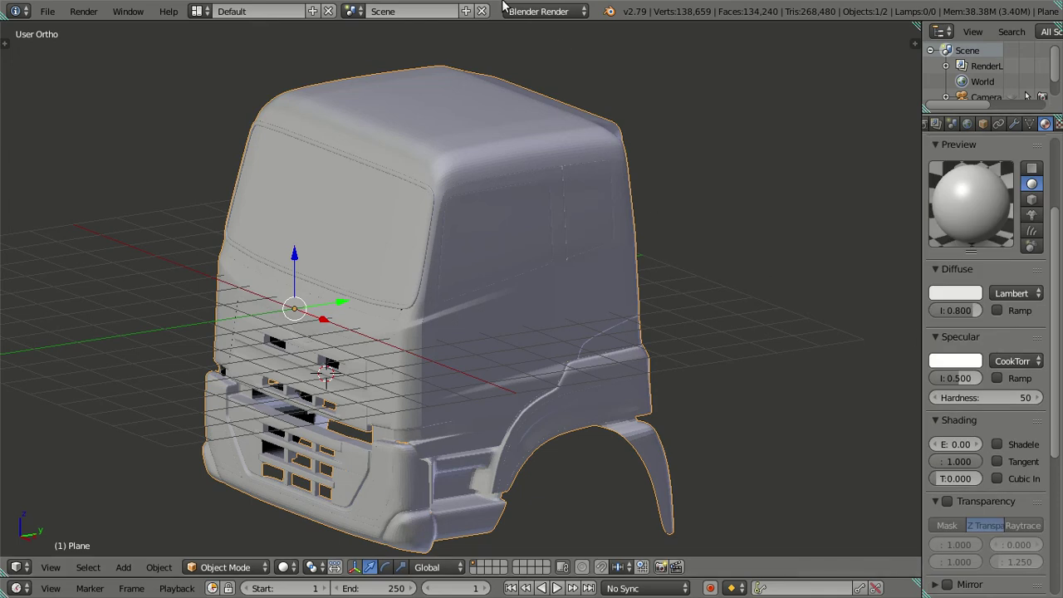
left_click(540, 11)
left_click(539, 65)
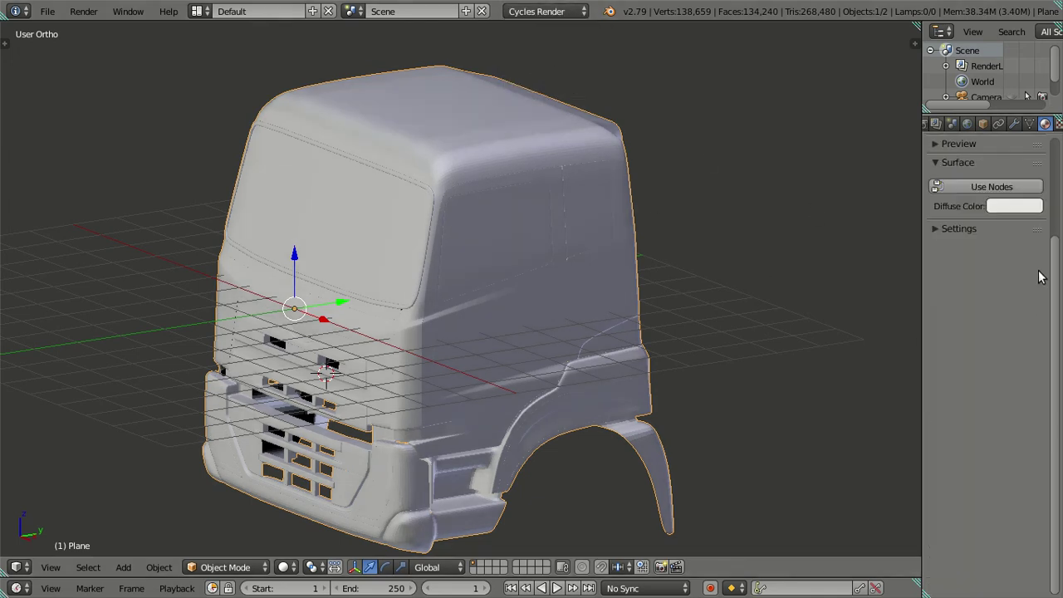
scroll(1021, 265, "up", 4)
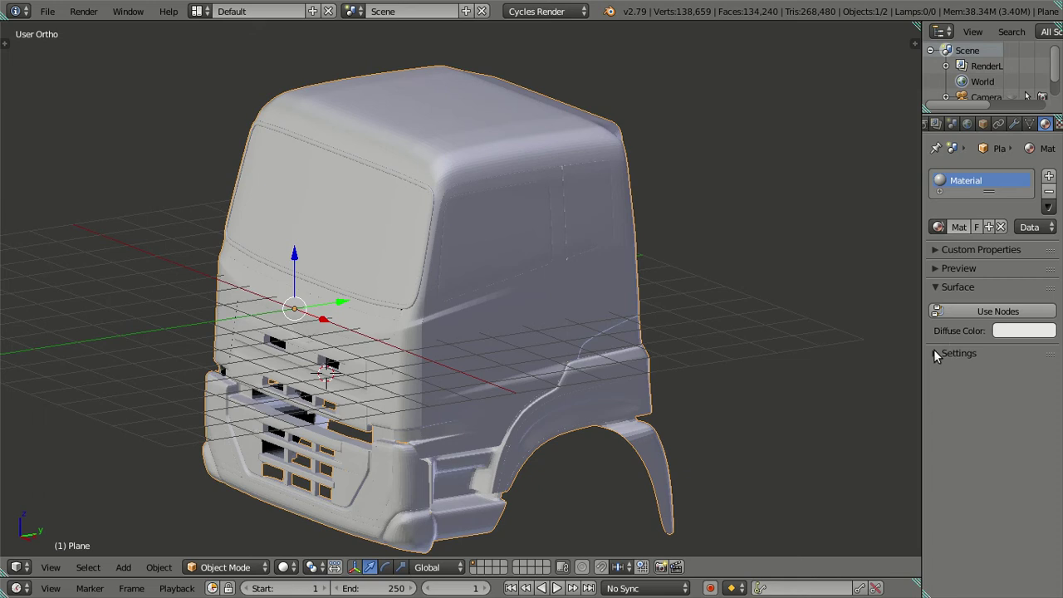
middle_click_drag(640, 301, 521, 300)
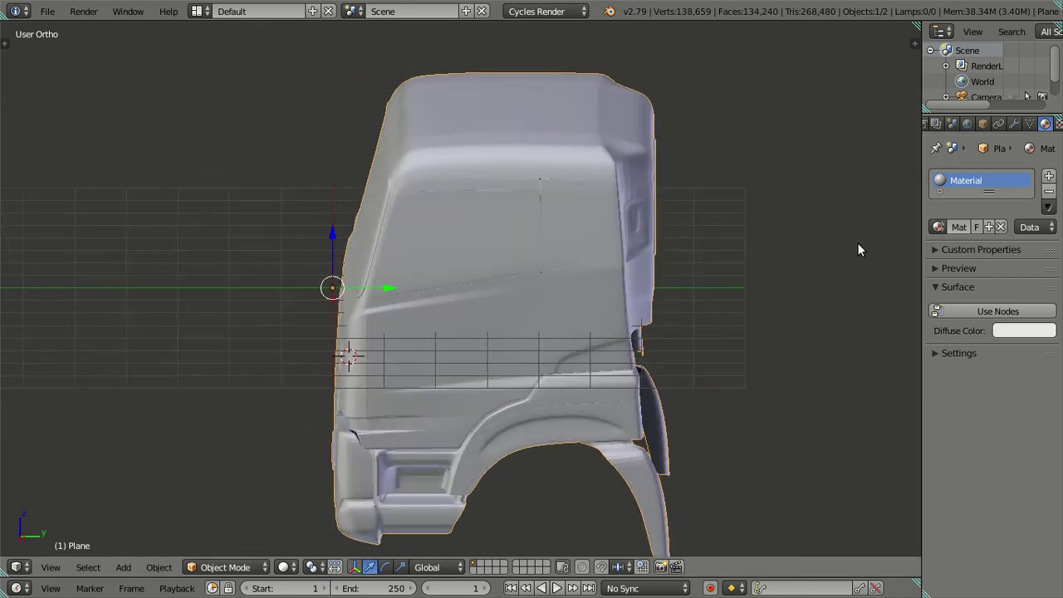
- Make Material.001 bright green (diffuse G 0.800) and add a second empty material slot
left_click(989, 226)
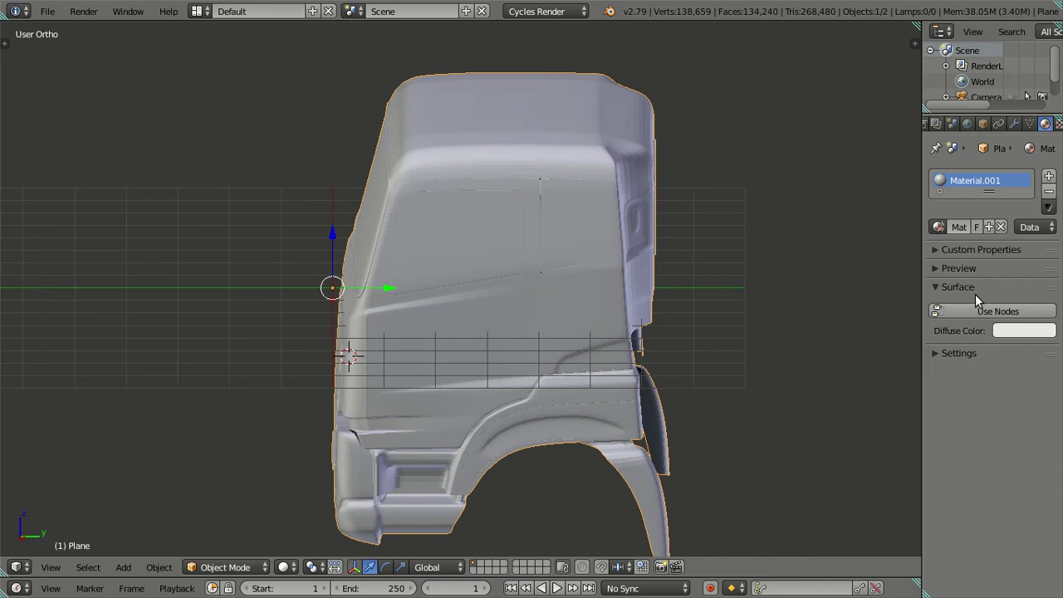
left_click(1006, 330)
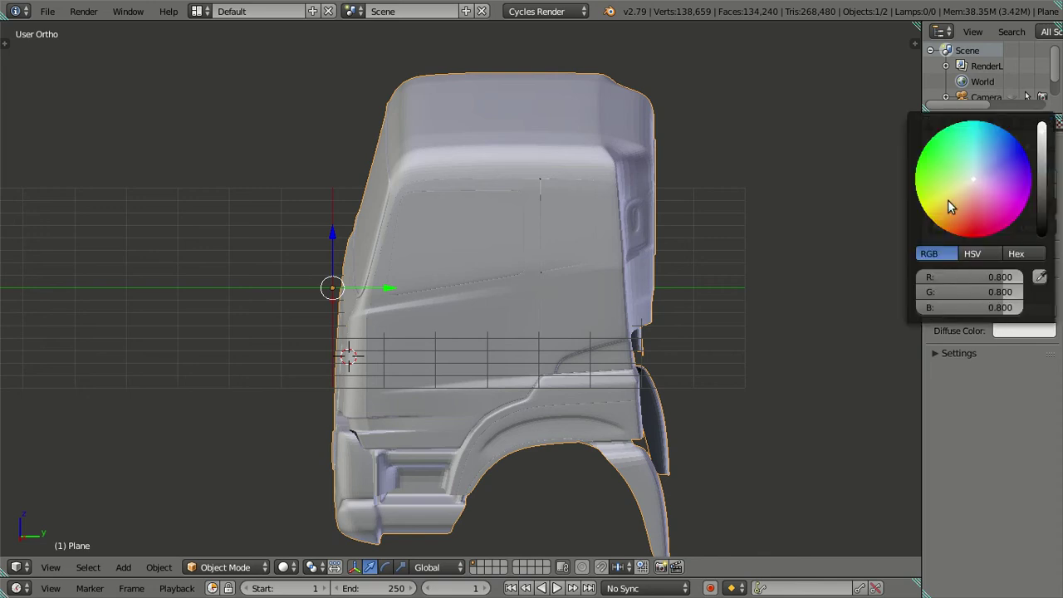
mouse_move(947, 168)
left_mouse_down()
mouse_move(931, 139)
mouse_move(922, 150)
left_mouse_up()
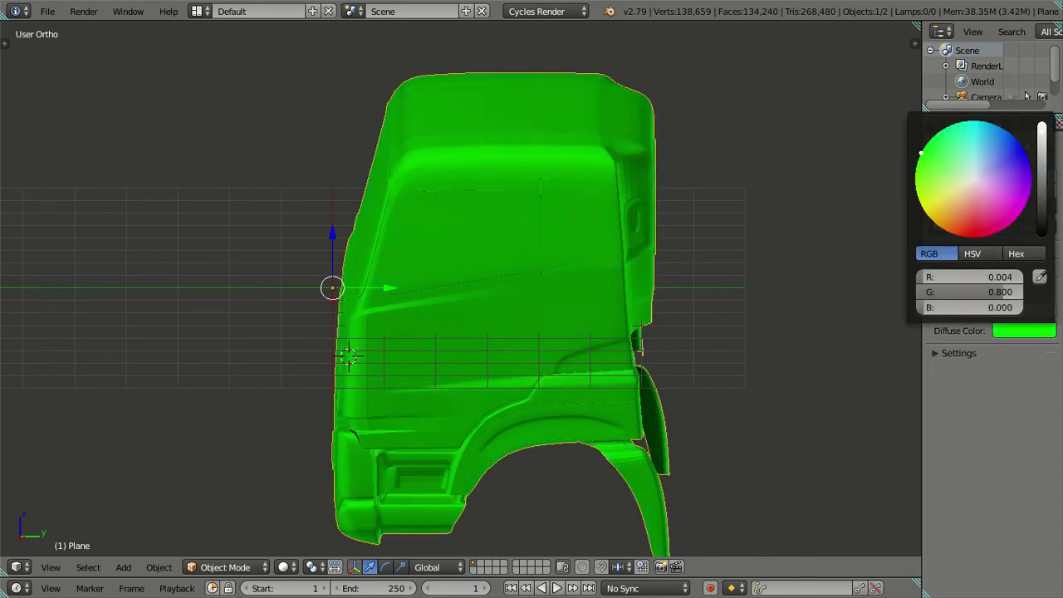
middle_click_drag(462, 245, 541, 283)
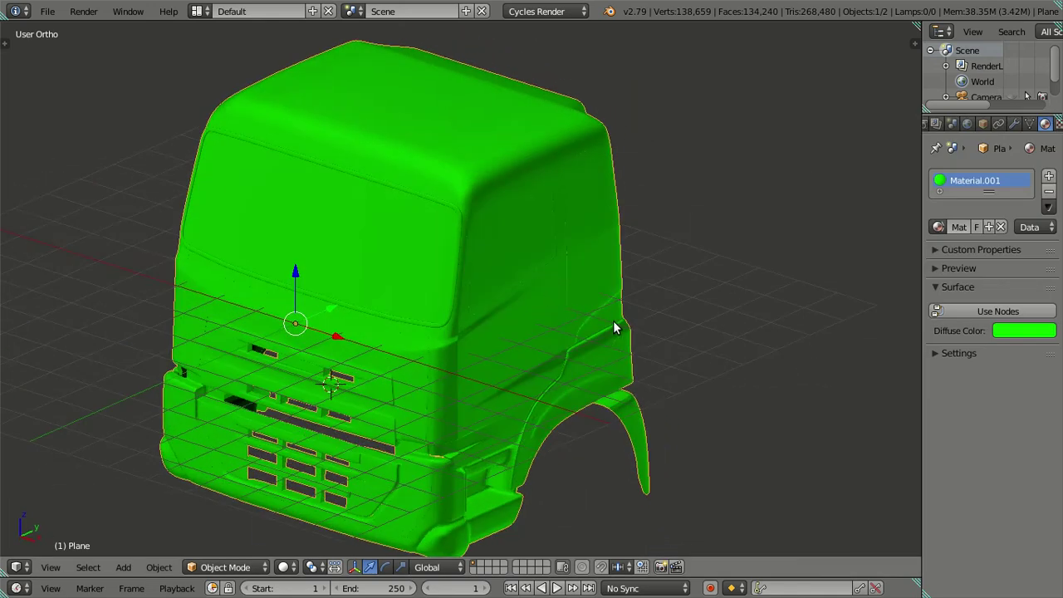
middle_click_drag(615, 328, 621, 299)
left_click(1049, 176)
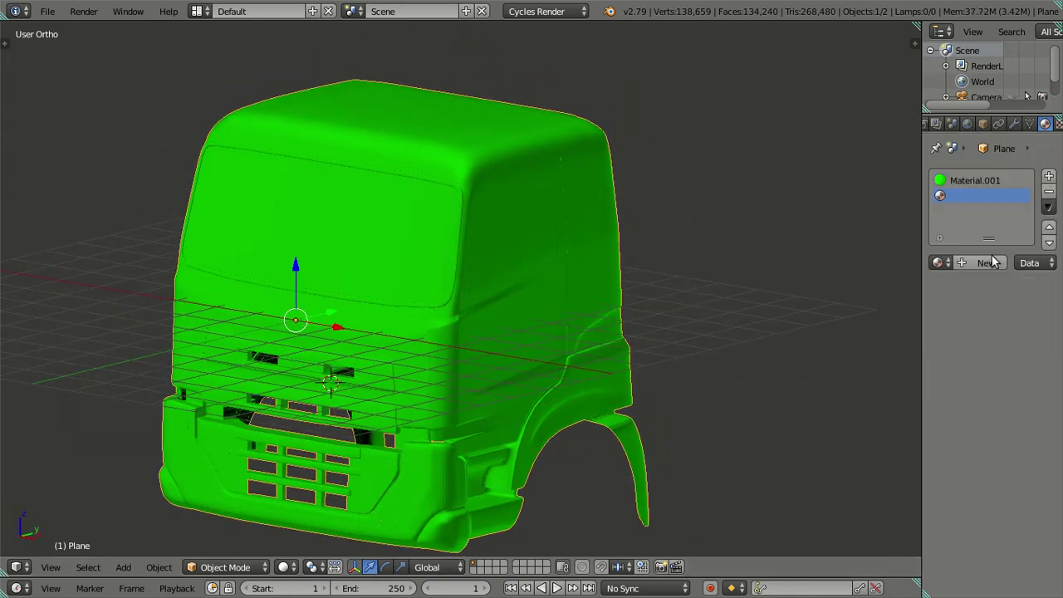
- Put Material in the second slot, then make a separate copy named Material.002
left_click(936, 263)
left_click(939, 263)
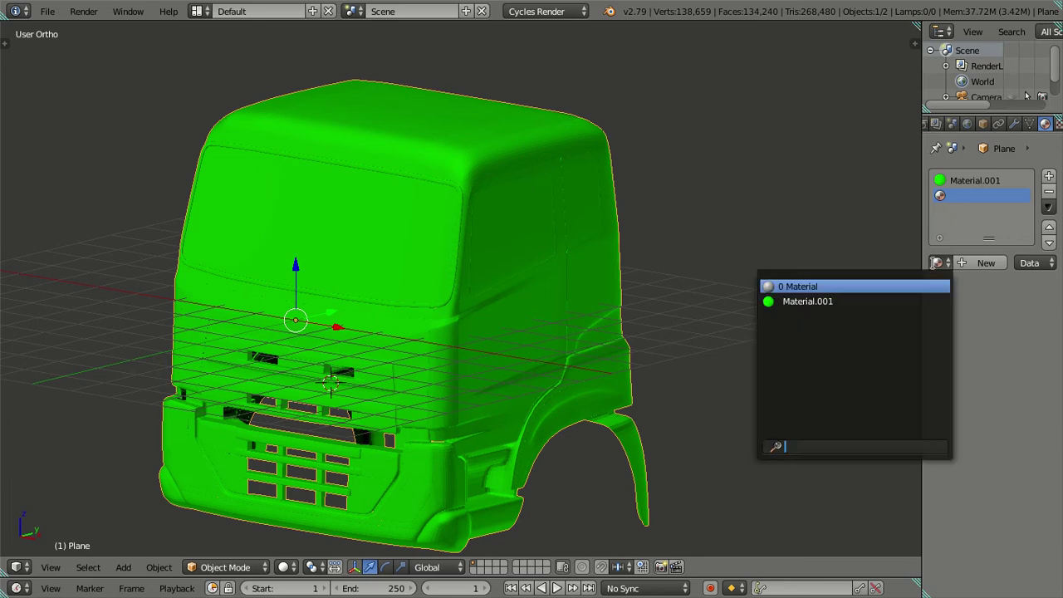
left_click(848, 286)
left_click(990, 262)
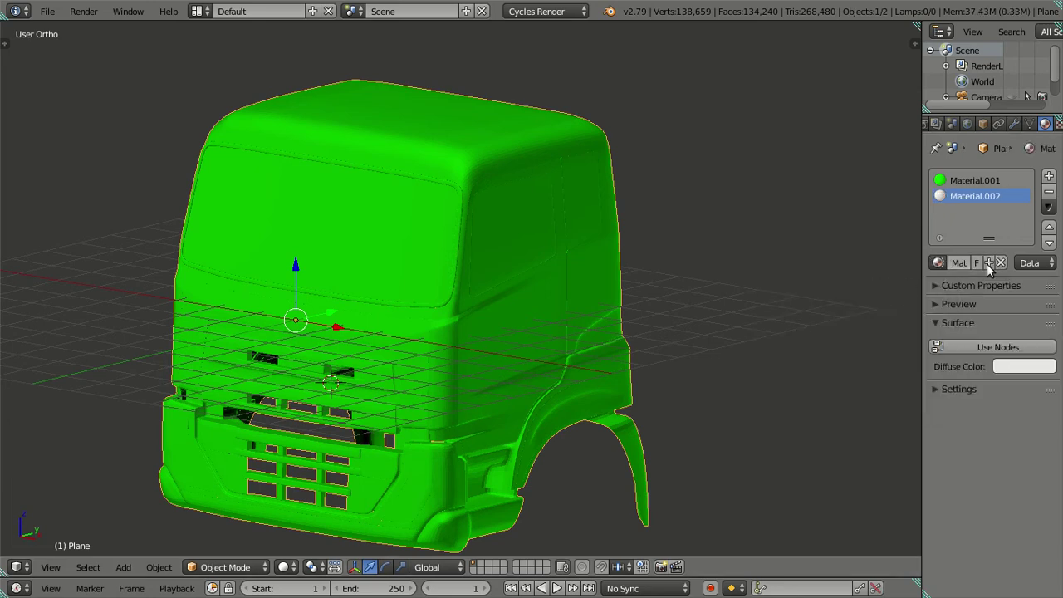
- Darken Material.002's diffuse colour to near black (RGB 0.011)
left_click(1017, 367)
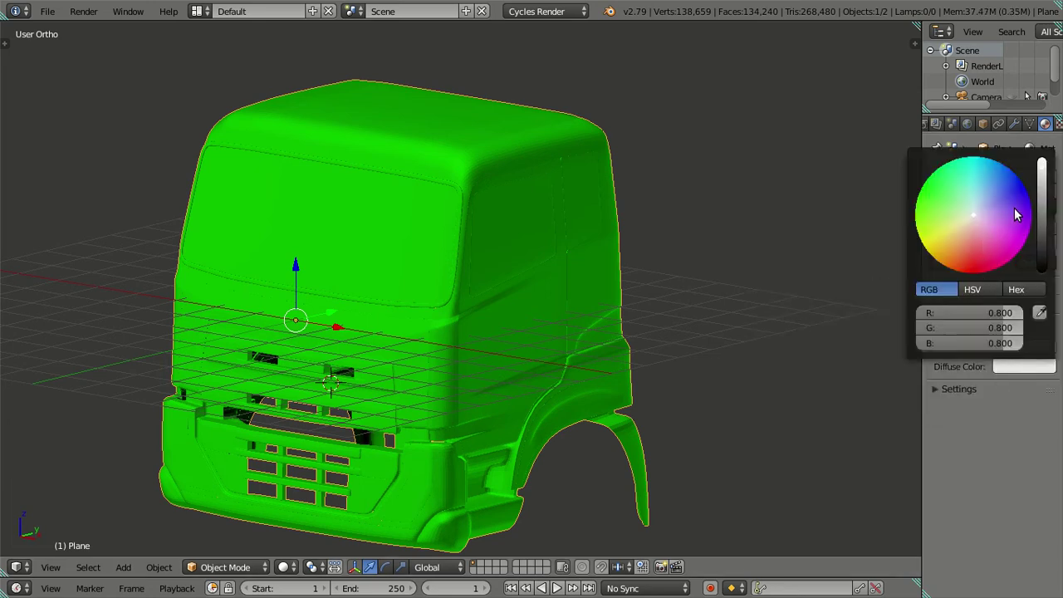
scroll(1002, 222, "down", 4)
scroll(1002, 223, "down", 7)
scroll(1002, 223, "down", 2)
scroll(1002, 223, "down", 2)
scroll(1003, 225, "down", 1)
scroll(1003, 225, "up", 1)
scroll(1003, 226, "down", 1)
scroll(1003, 225, "down", 1)
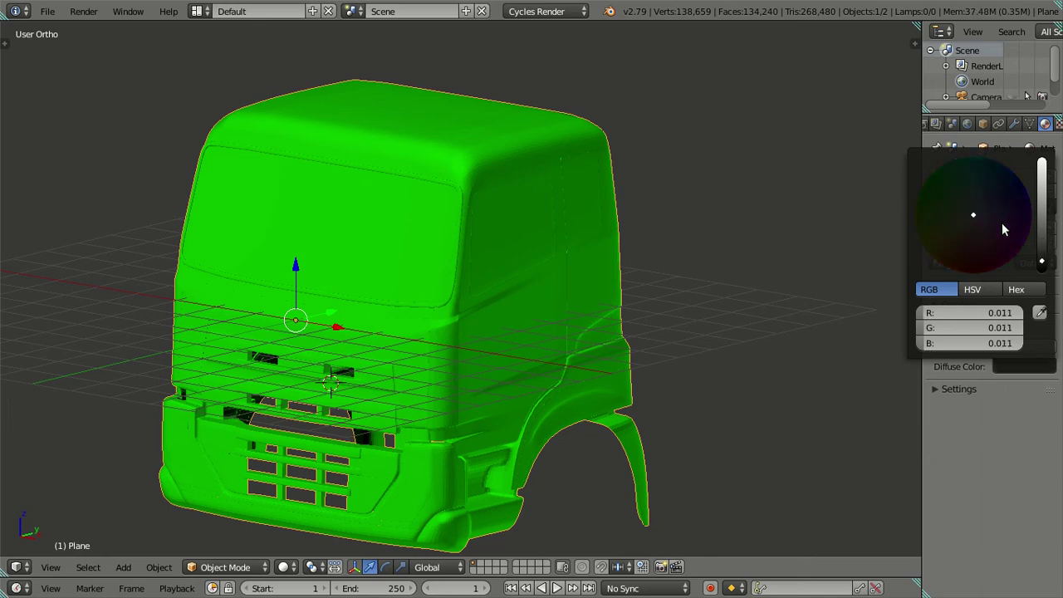
scroll(1002, 223, "up", 2)
middle_click_drag(765, 308, 706, 311)
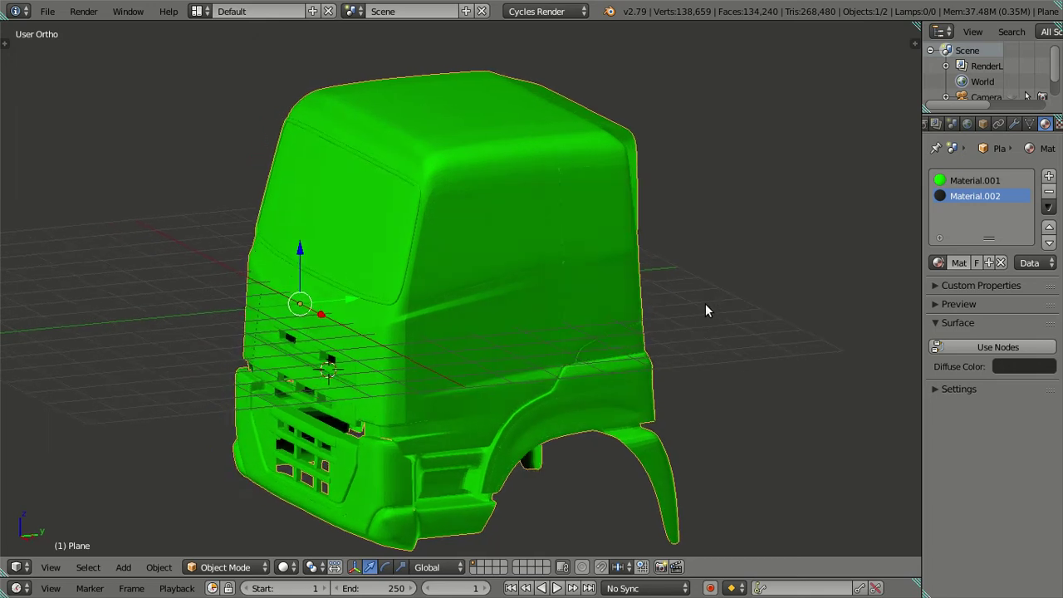
- In Edit Mode, select the linked face regions around the cab front and lower grille
key("Tab")
middle_click_drag(471, 304, 507, 313)
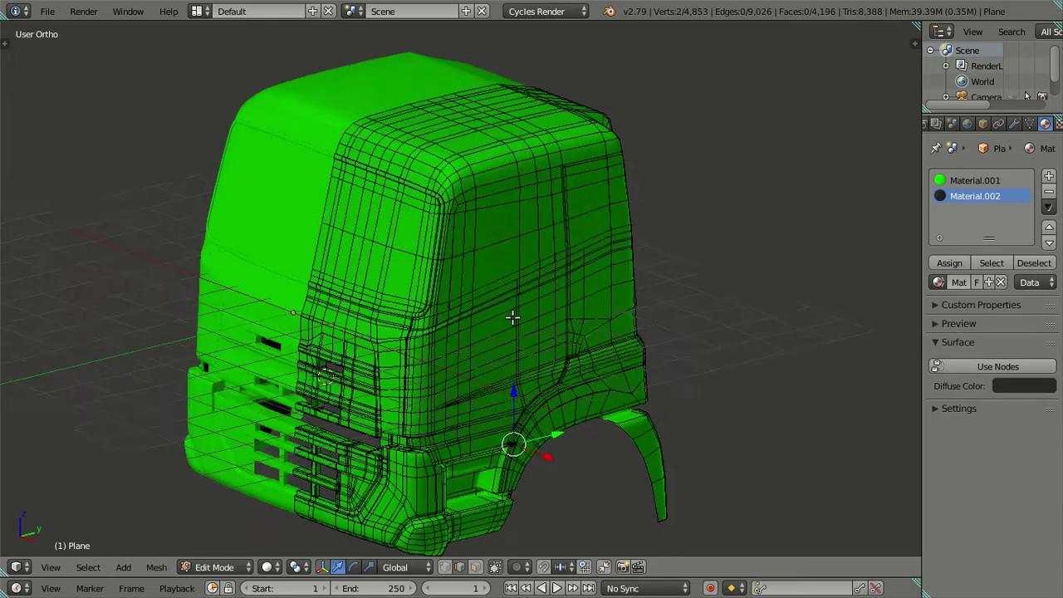
scroll(357, 277, "up", 3)
key("l")
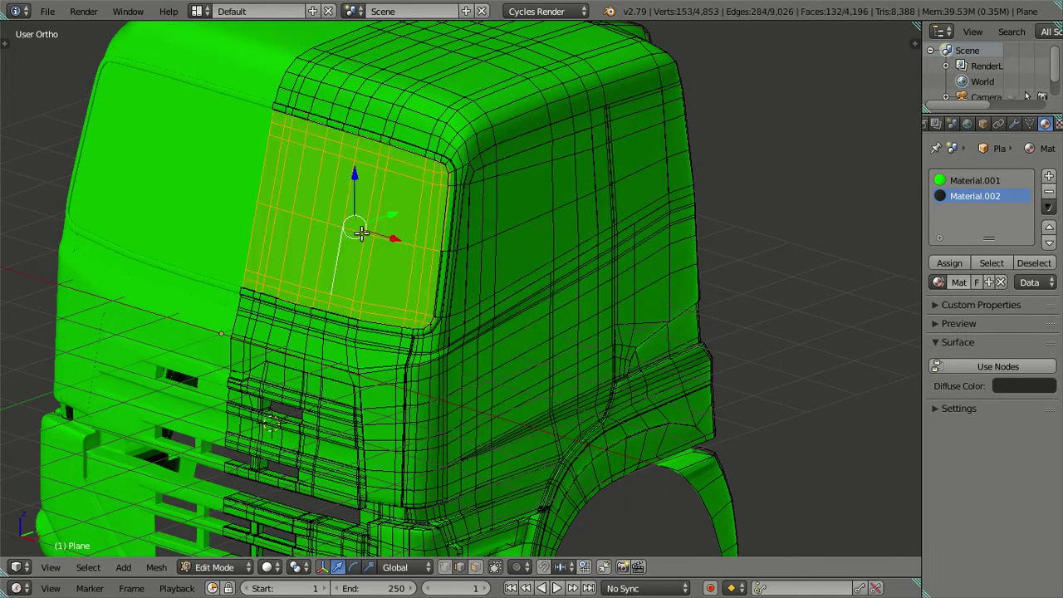
scroll(441, 166, "up", 2)
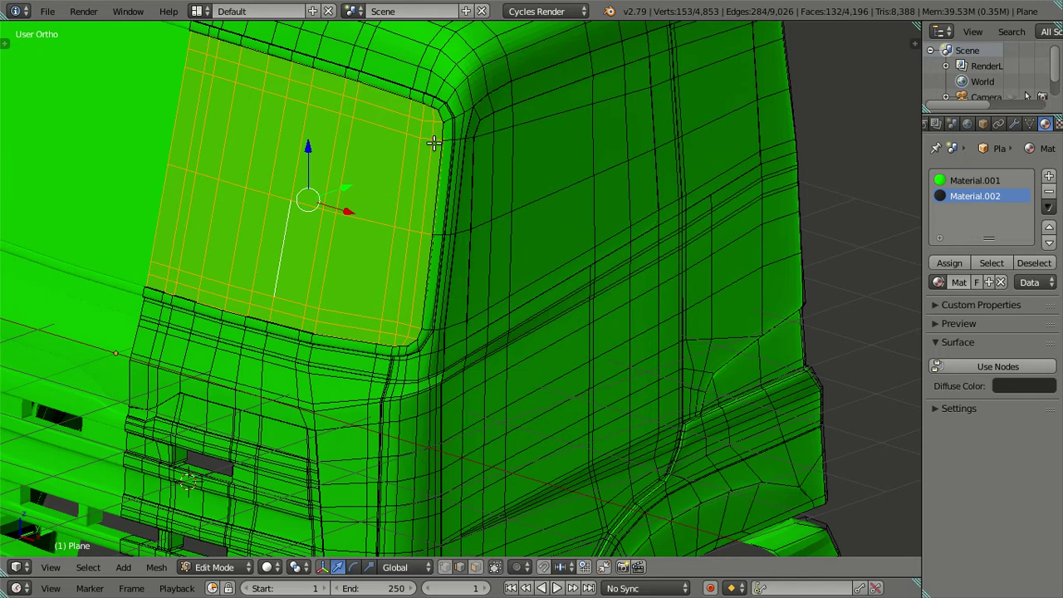
key("l")
key("l")
scroll(504, 321, "down", 3)
key("l")
key("l")
key("l")
middle_click_drag(320, 443, 307, 479)
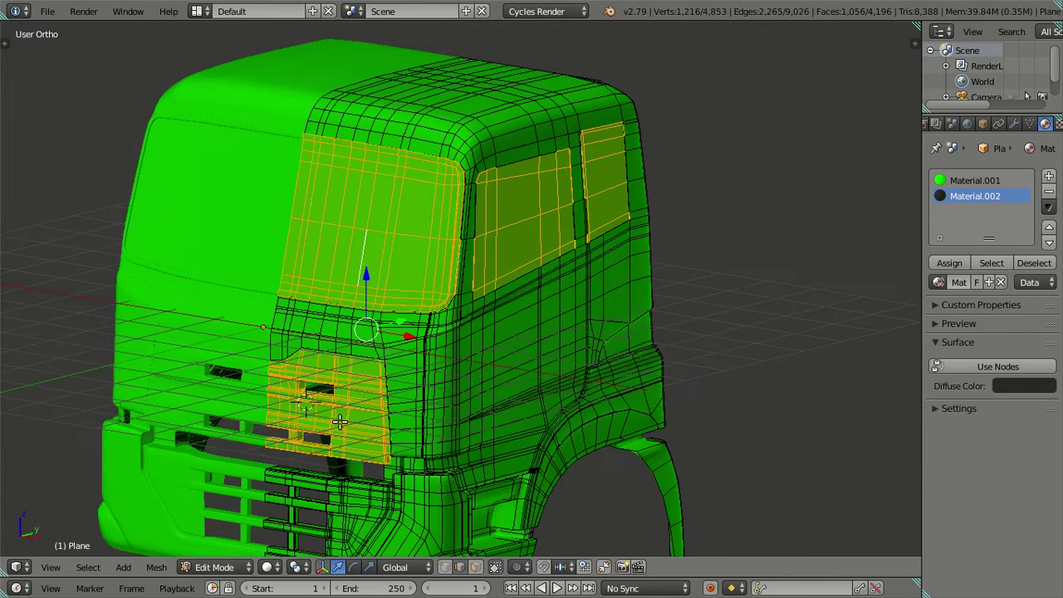
key("l")
key("l")
key("l")
key("l")
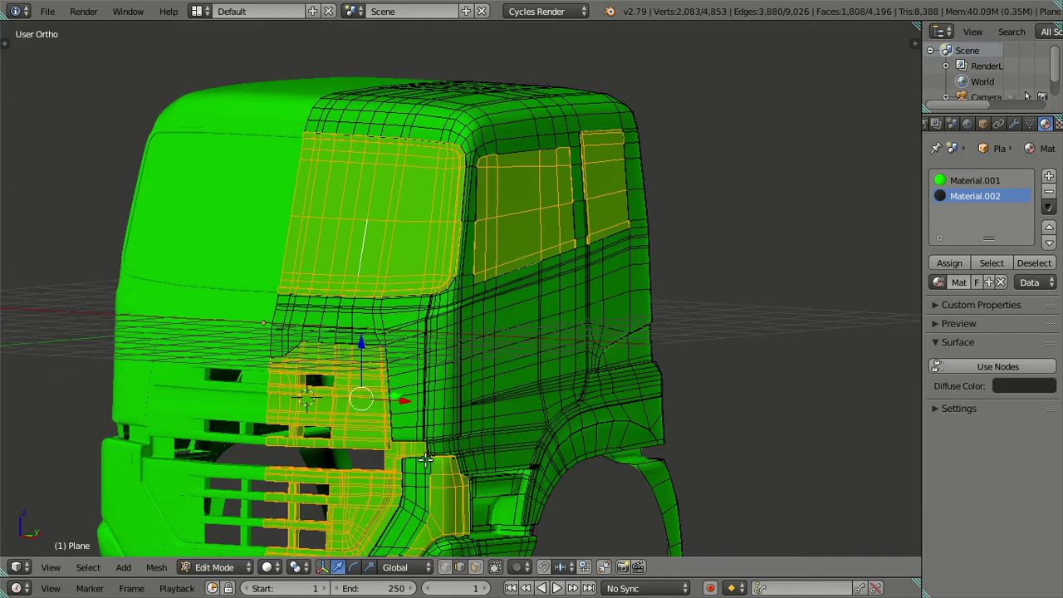
key("l")
key("ctrl+z")
- Add the bumper and wheel-arch faces to the selection and assign dark Material.002
middle_click_drag(478, 493, 471, 381)
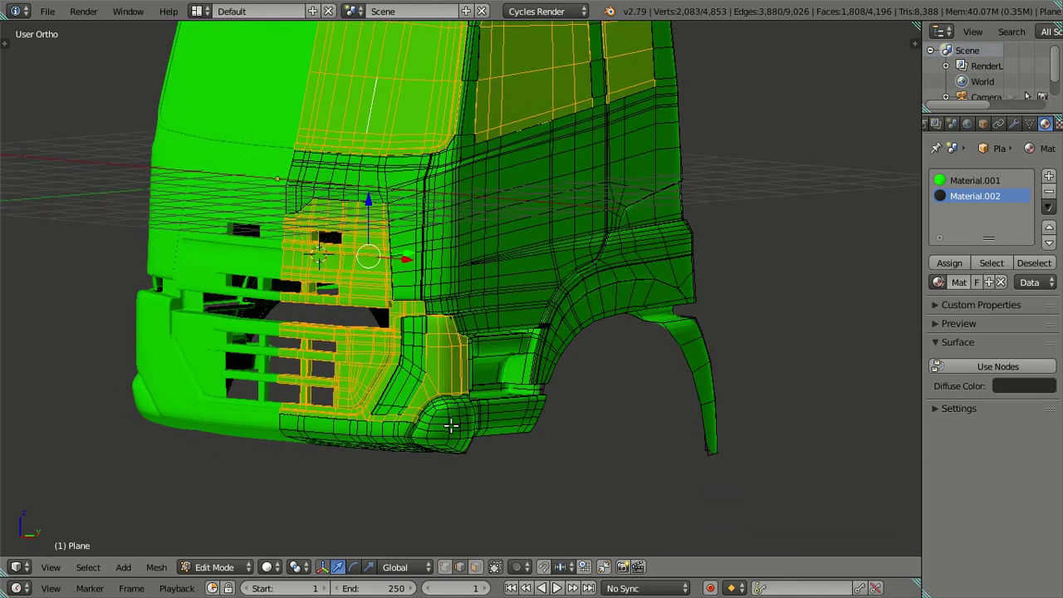
key("l")
middle_click_drag(579, 397, 553, 387)
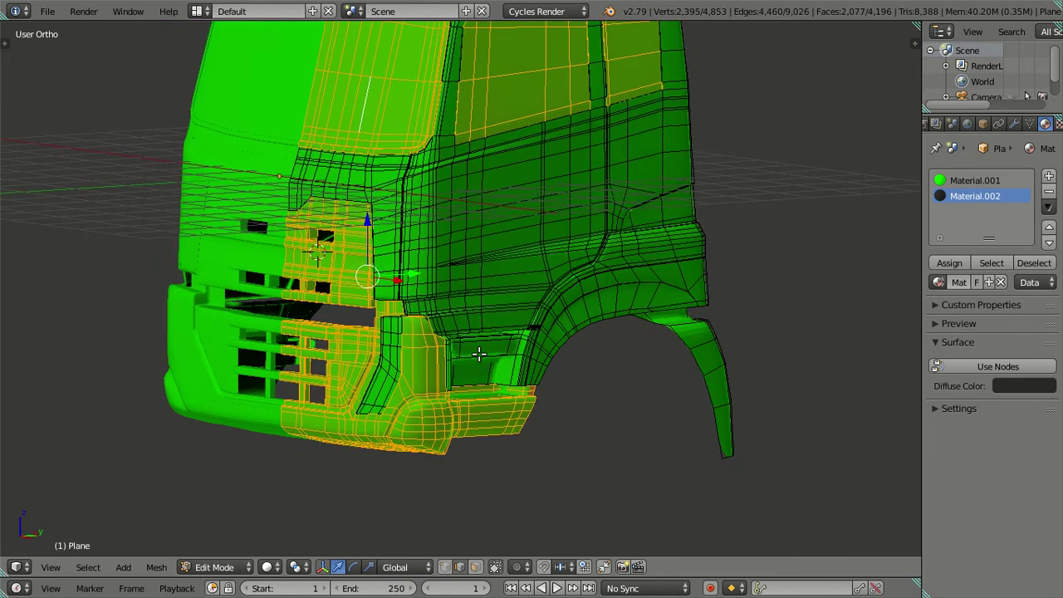
key("l")
key("l")
key("l")
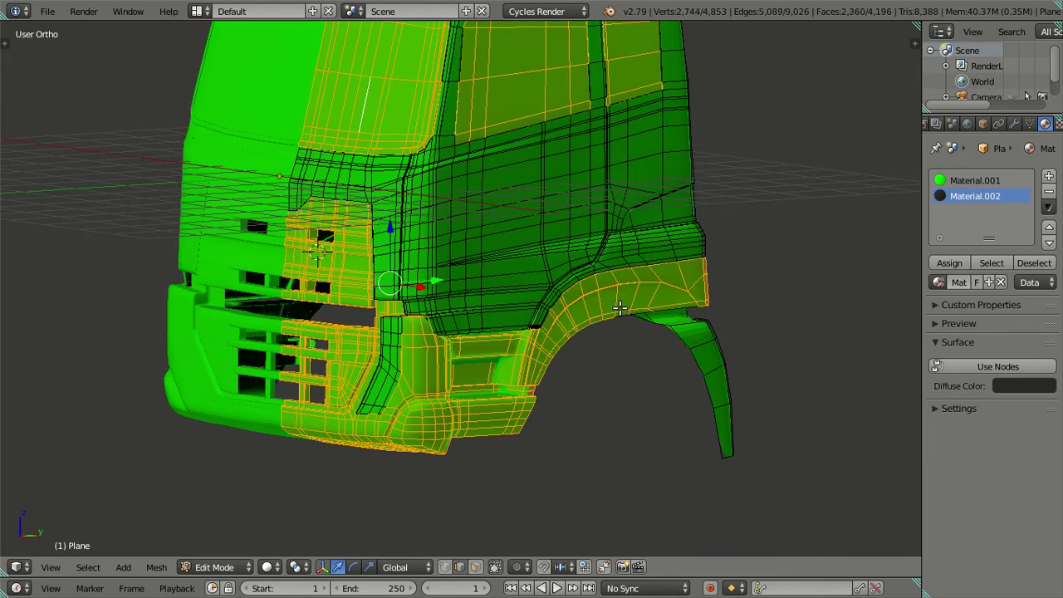
key("l")
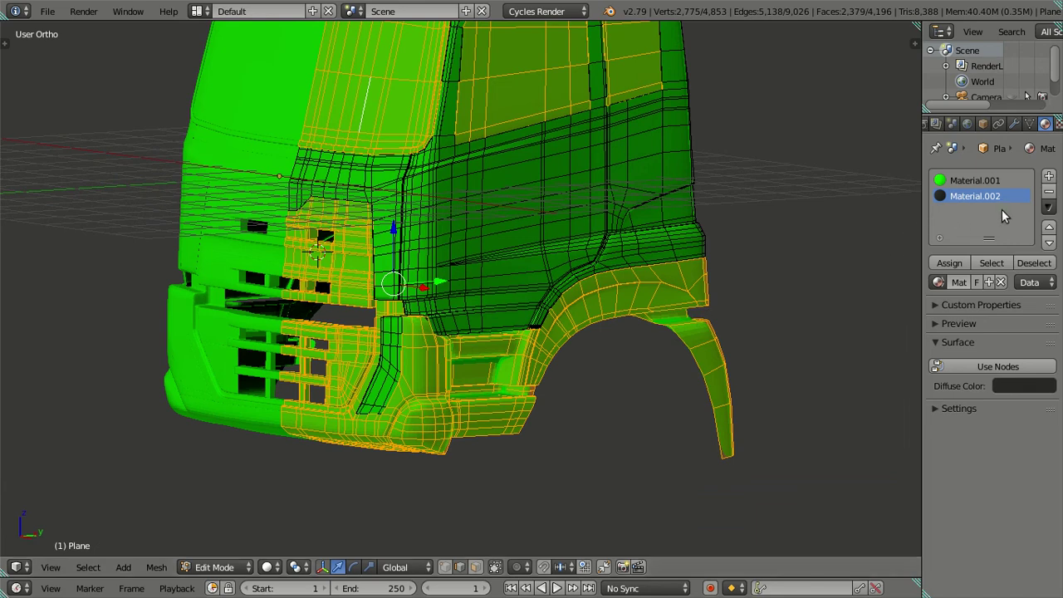
left_click(949, 263)
mouse_move(692, 325)
middle_mouse_down()
mouse_move(565, 299)
mouse_move(639, 299)
middle_mouse_up()
- Add a third slot with the white Material and assign it to the bumper corner pieces
key("a")
left_click(1049, 176)
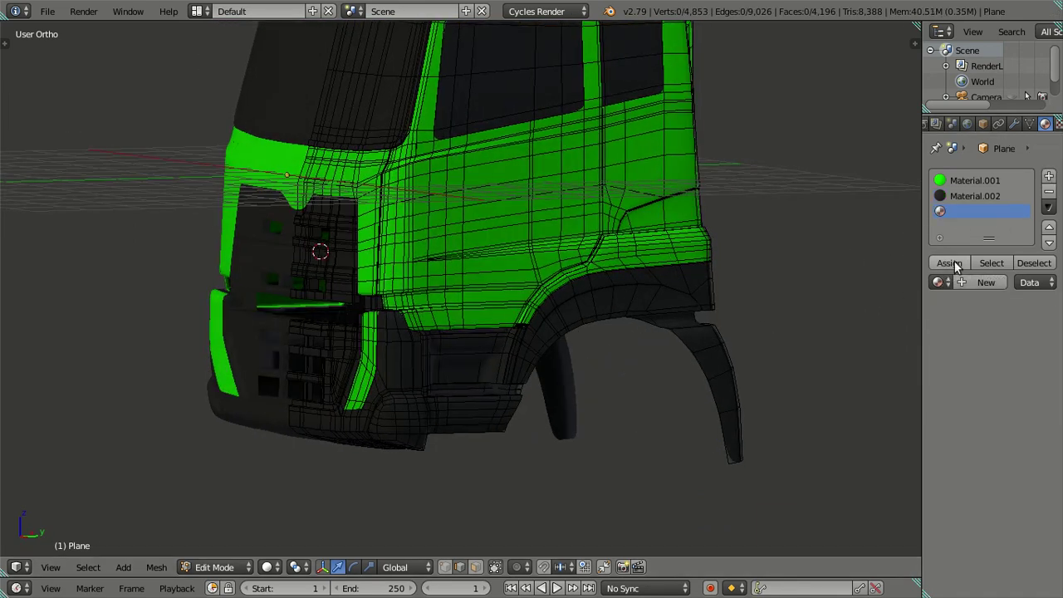
left_click(939, 282)
left_click(864, 306)
mouse_move(470, 363)
middle_mouse_down()
mouse_move(539, 379)
mouse_move(501, 380)
middle_mouse_up()
right_click(453, 374)
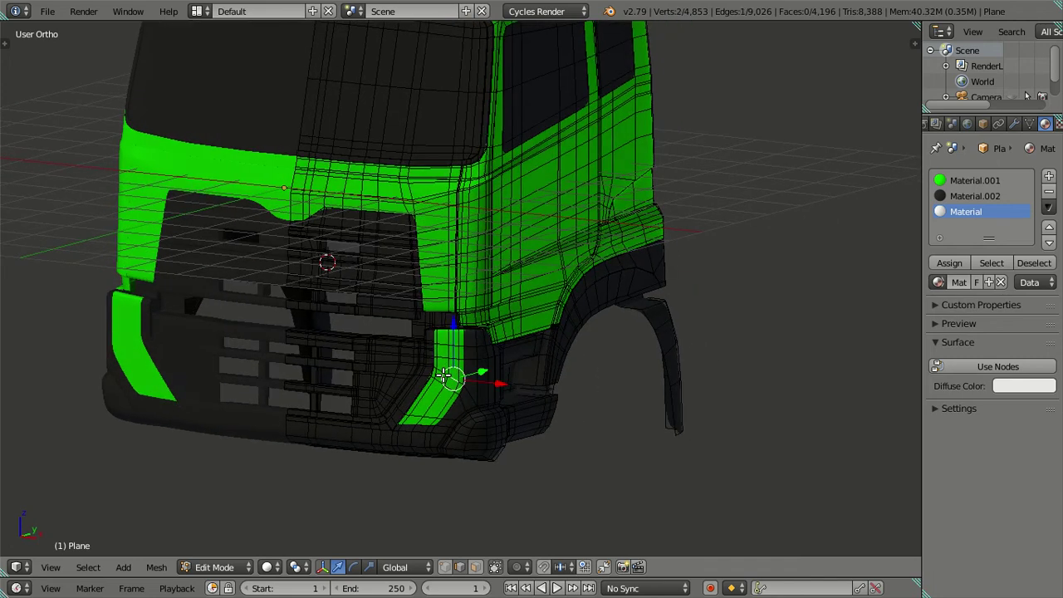
key("ctrl+l")
left_click(950, 262)
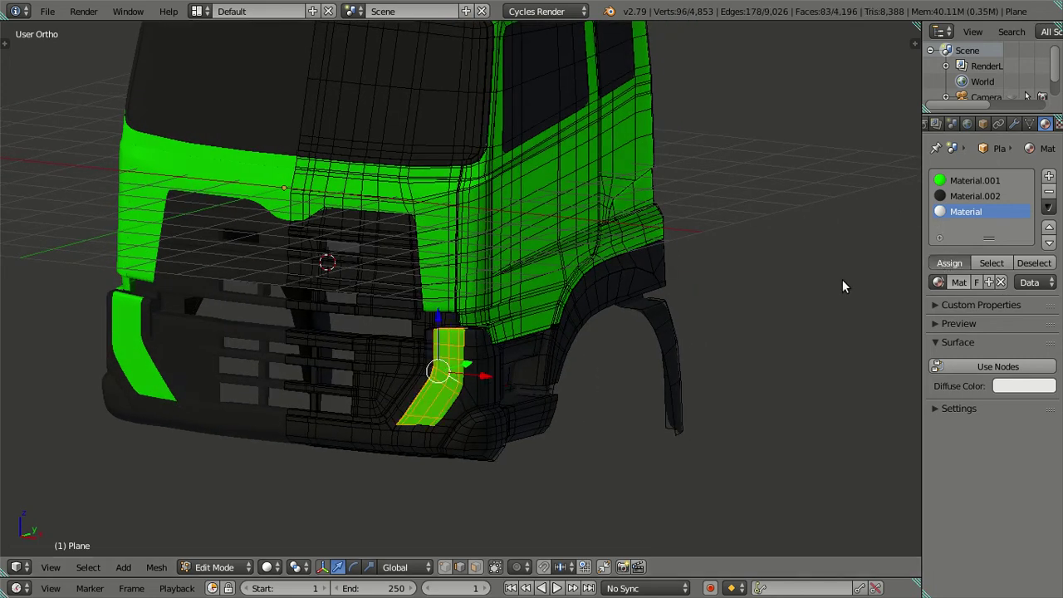
key("a")
- In Object Mode, compare the cab in wireframe against the side and front reference photos
middle_click_drag(555, 277, 600, 288)
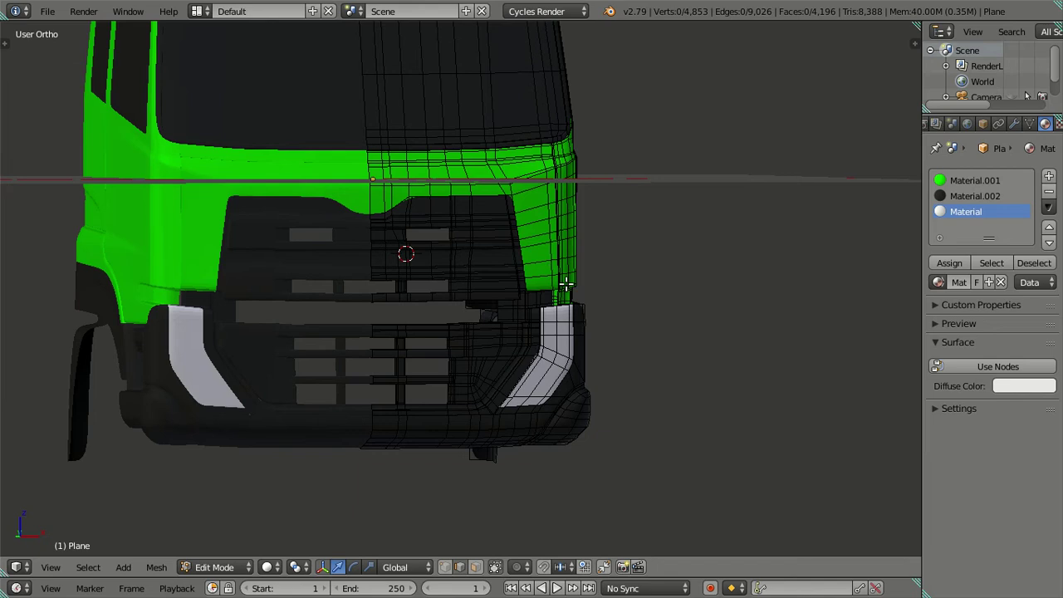
key("Tab")
middle_click_drag(561, 255, 417, 273)
mouse_move(513, 242)
middle_mouse_down()
mouse_move(543, 259)
mouse_move(531, 295)
mouse_move(518, 289)
middle_mouse_up()
key("a")
key("KP_3")
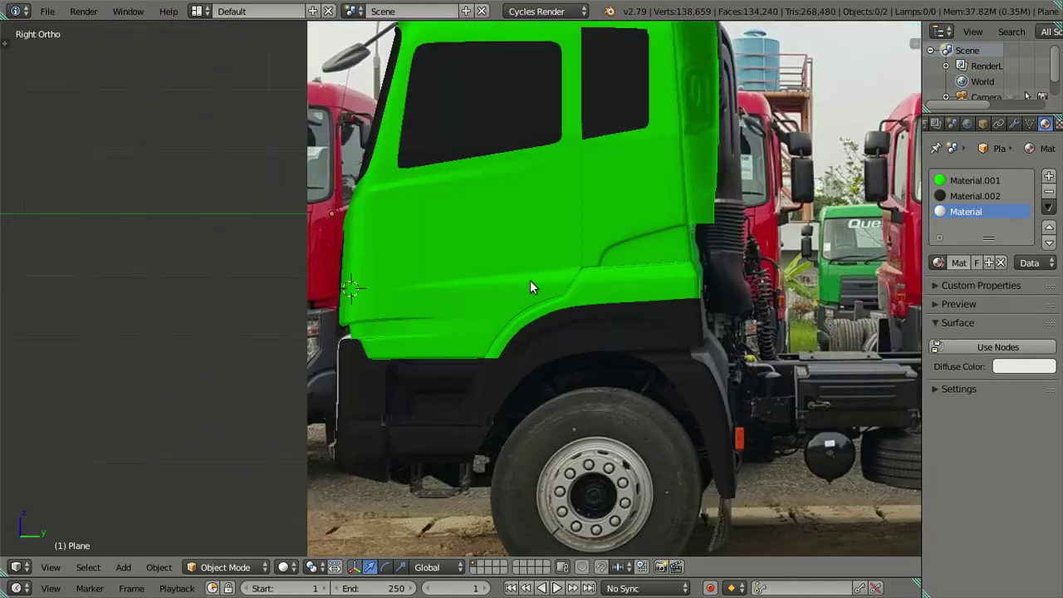
key("z")
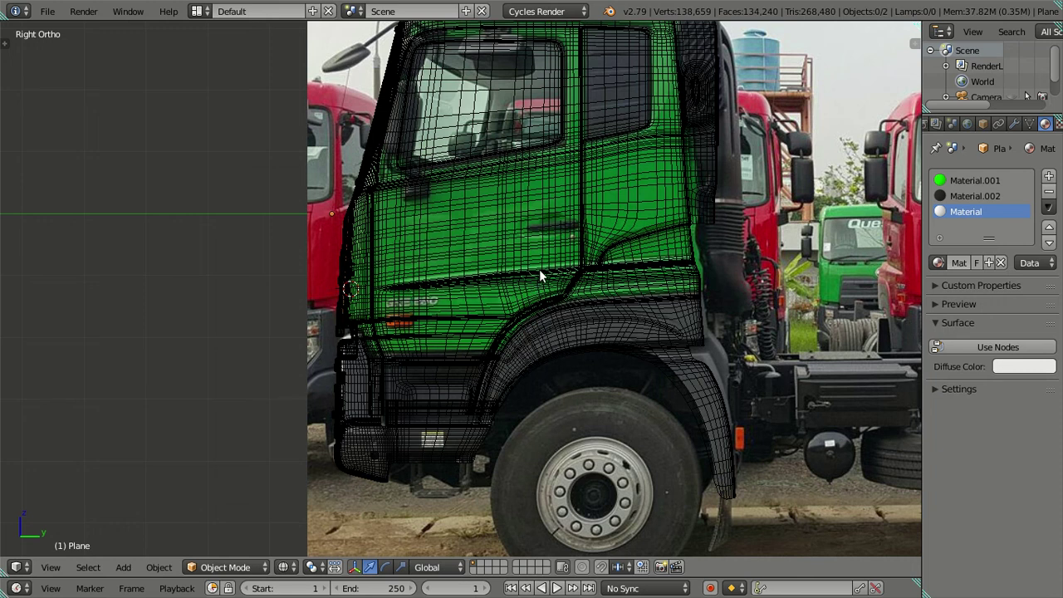
key("KP_1")
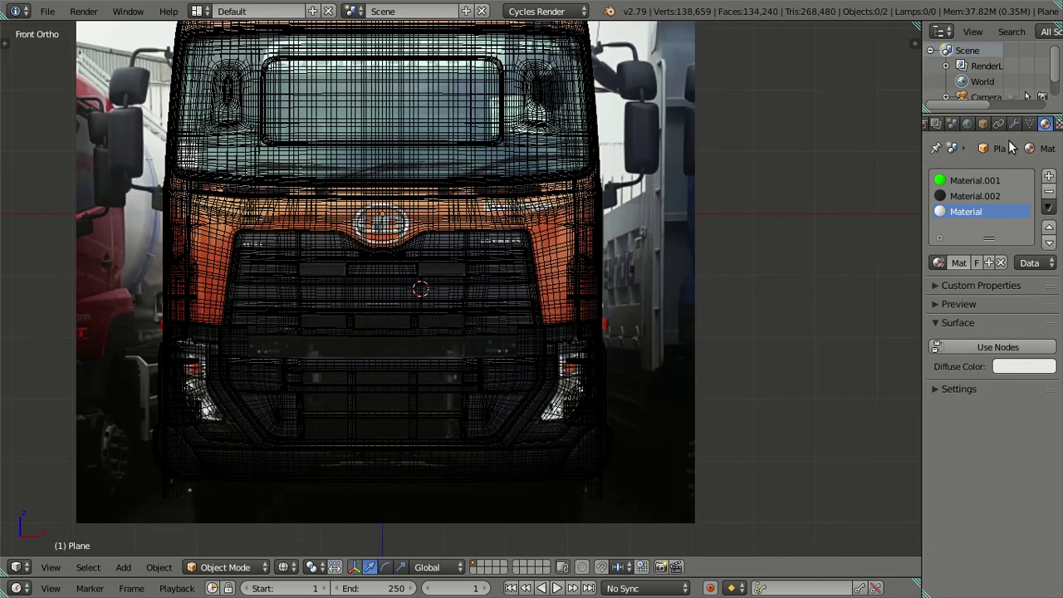
left_click(1015, 123)
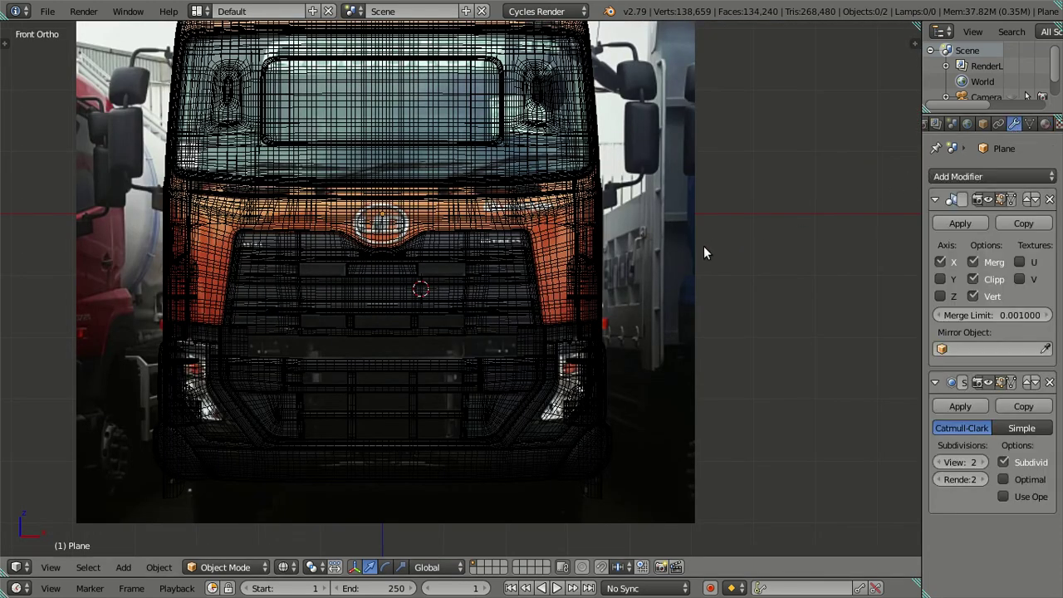
key("z")
mouse_move(644, 216)
middle_mouse_down()
mouse_move(375, 241)
mouse_move(459, 304)
middle_mouse_up()
- Enter Edit Mode and bring the door windows and side panel into view
scroll(566, 297, "up", 3)
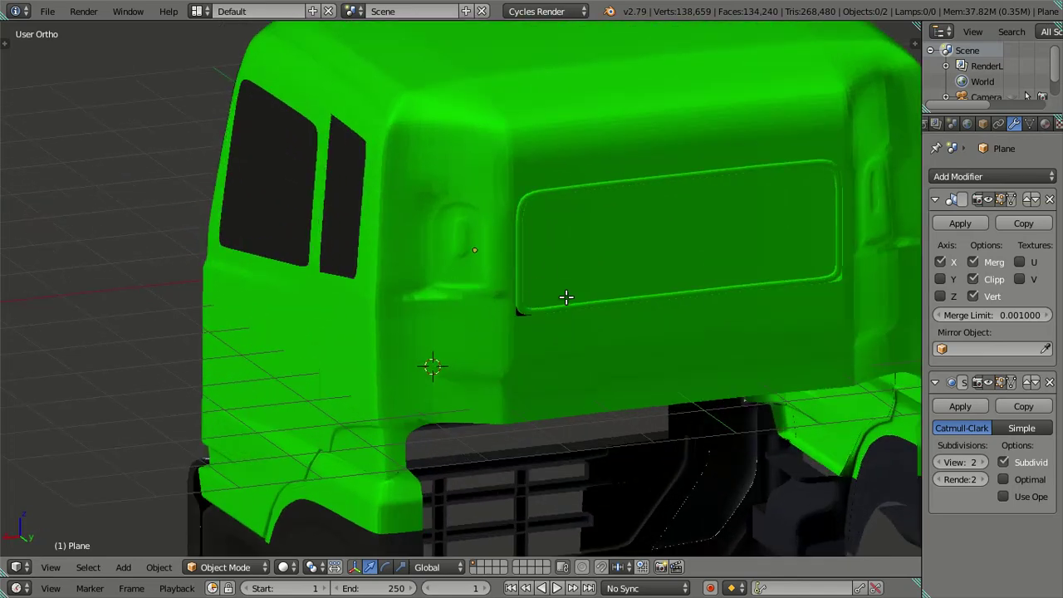
key("Tab")
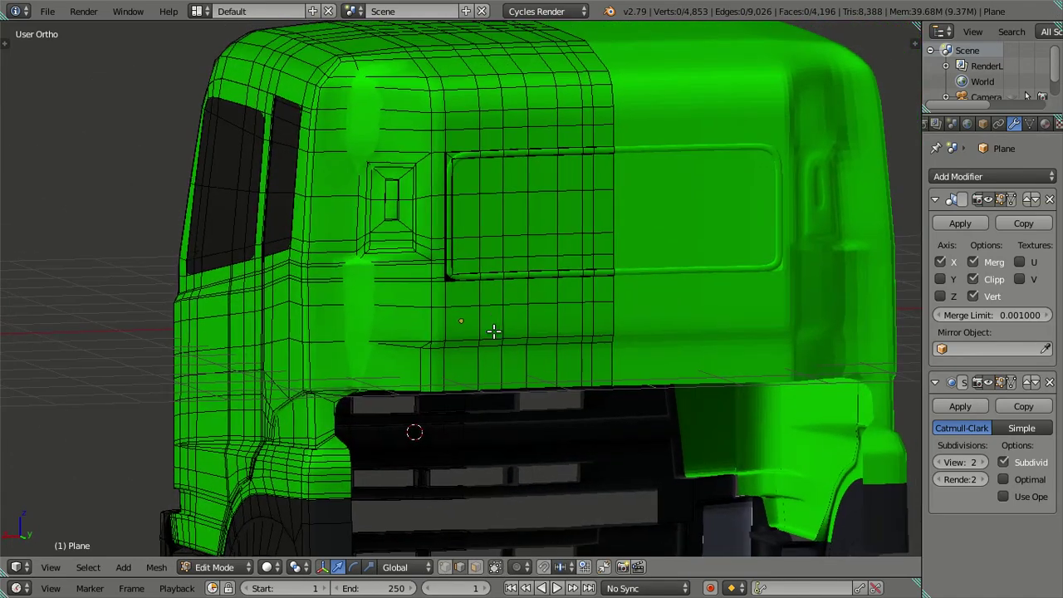
scroll(494, 326, "up", 5)
scroll(521, 295, "down", 3)
mouse_move(535, 314)
middle_mouse_down()
mouse_move(693, 306)
mouse_move(527, 306)
middle_mouse_up()
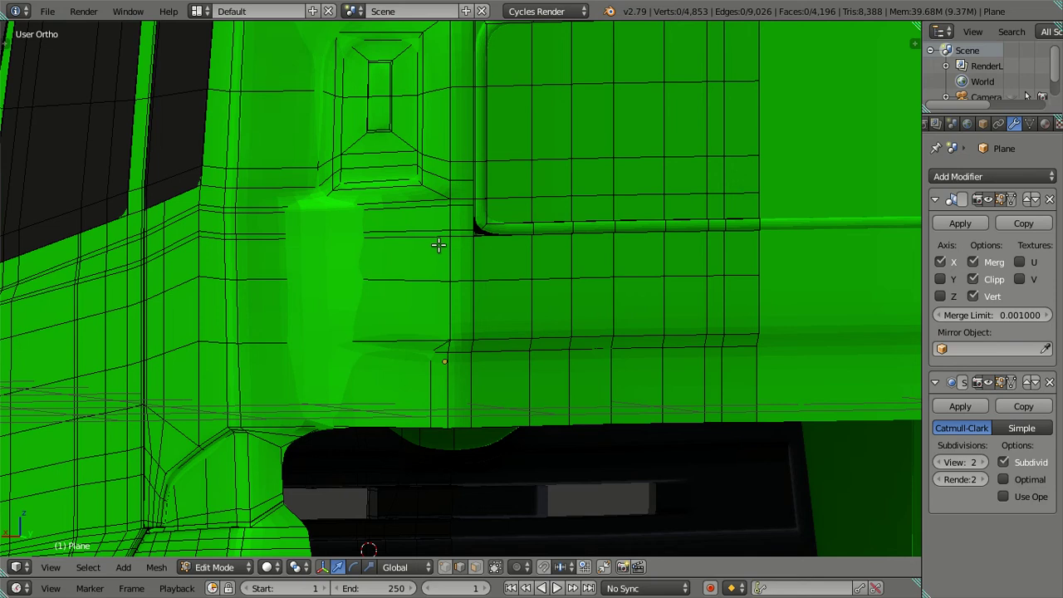
scroll(443, 240, "down", 3)
middle_click_drag(451, 257, 474, 257)
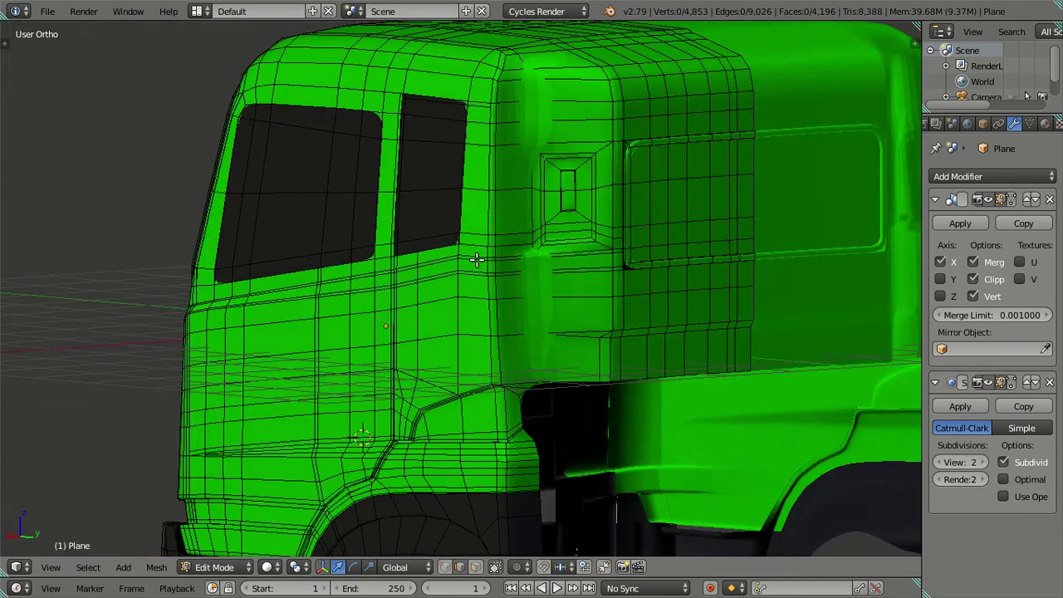
scroll(490, 266, "up", 2)
scroll(515, 287, "up", 1)
- Dissolve the two horizontal edge loops below the windows and return to Object Mode
left_click(502, 259, "alt")
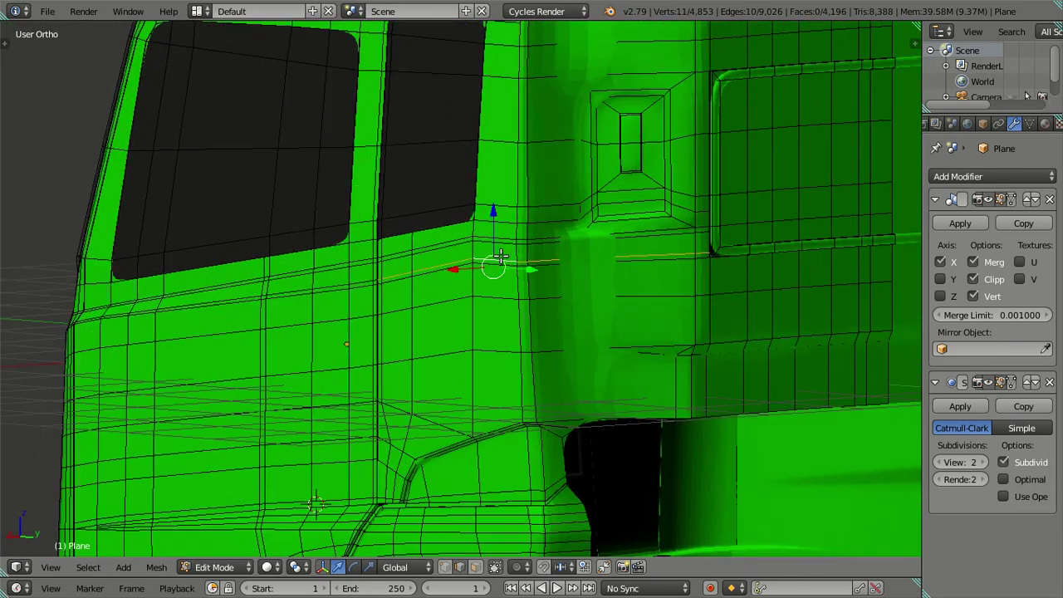
key("x")
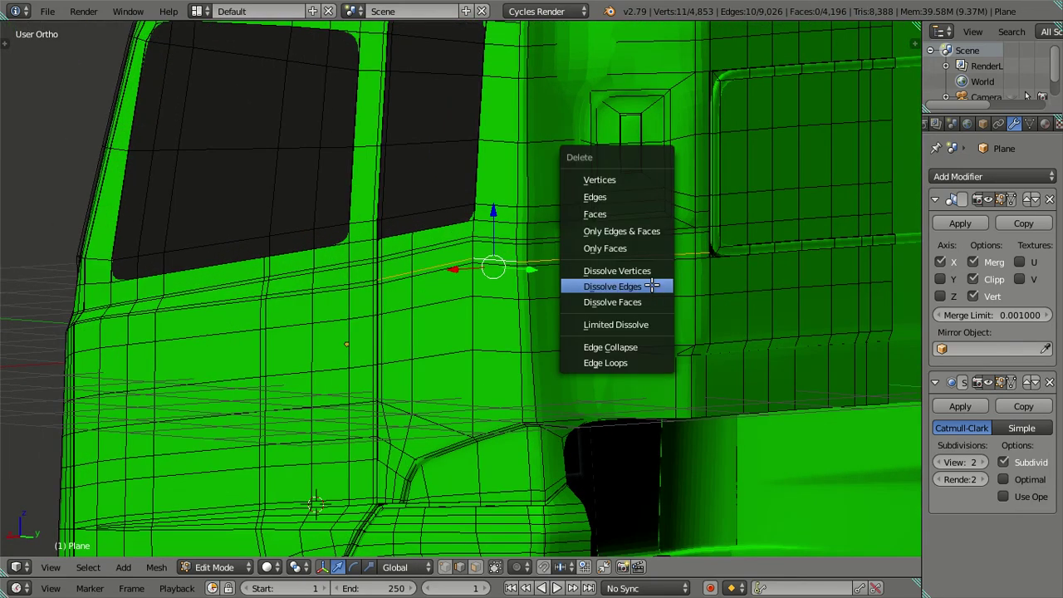
left_click(651, 285)
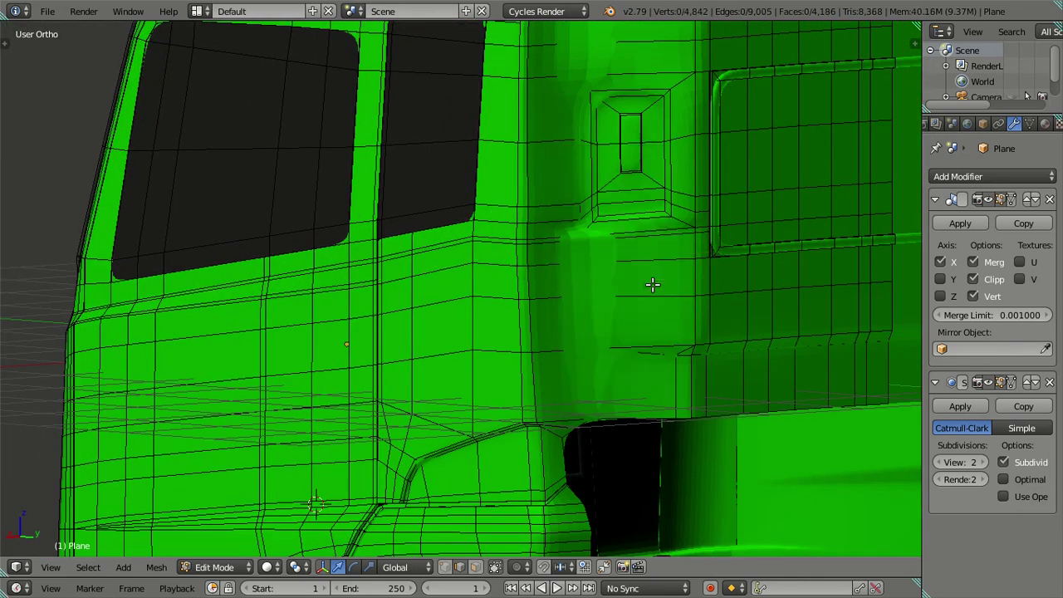
left_click(629, 241, "alt")
key("x")
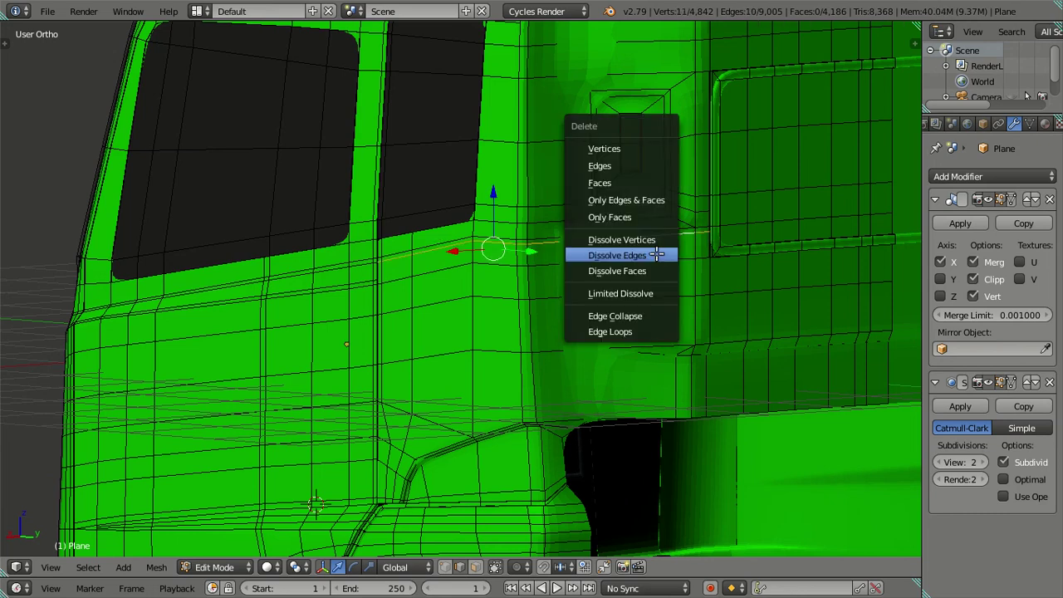
left_click(657, 255)
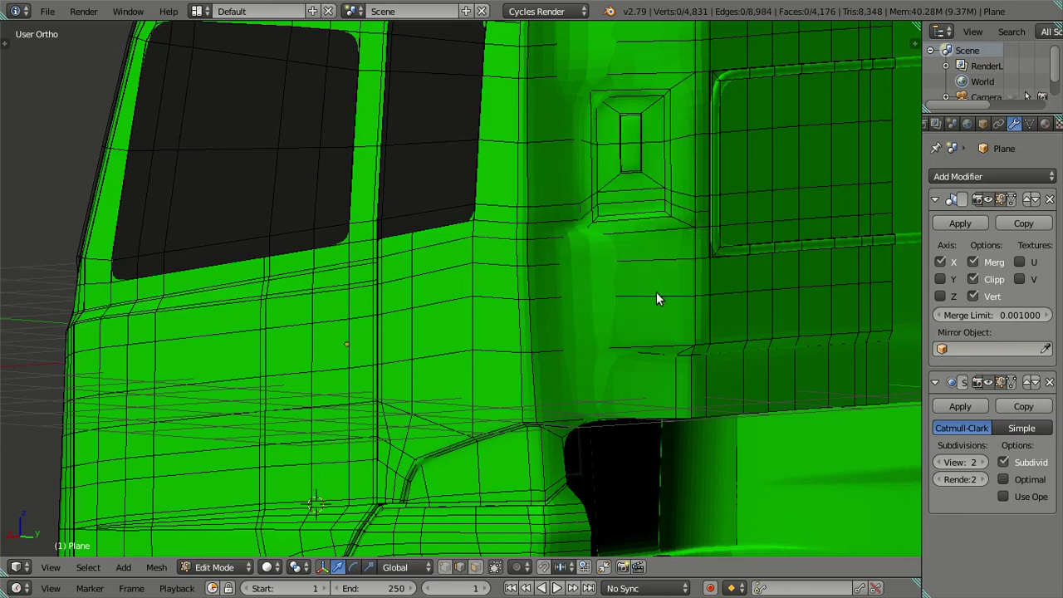
key("Tab")
scroll(663, 290, "down", 3)
scroll(532, 399, "down", 2)
- In Edit Mode, select the rear window patch on the cab's left side and assign it the black Material.002
scroll(488, 391, "up", 2)
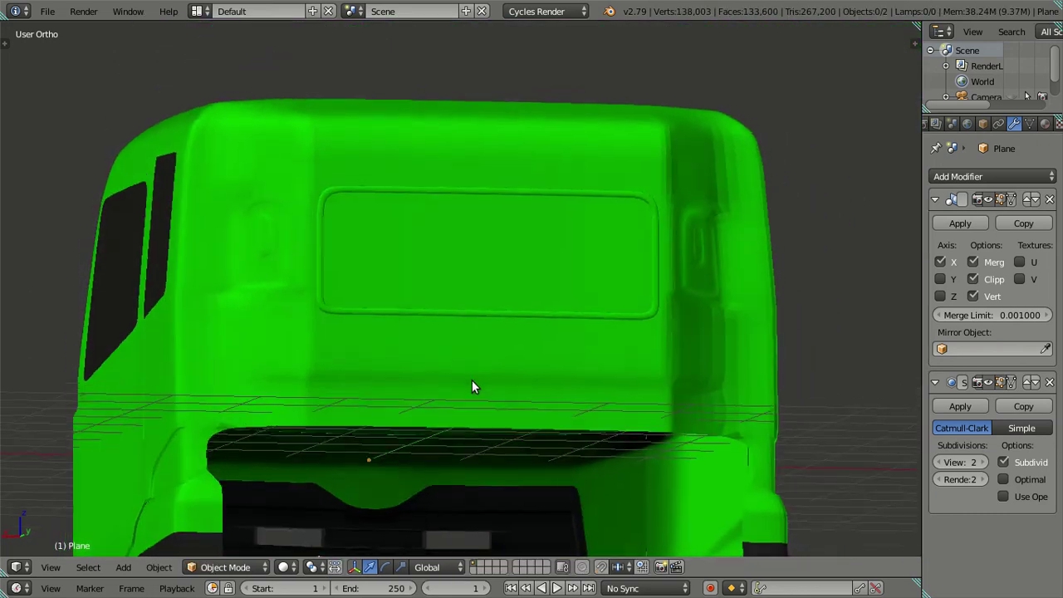
scroll(472, 382, "up", 1)
key("Tab")
middle_click_drag(362, 245, 336, 254)
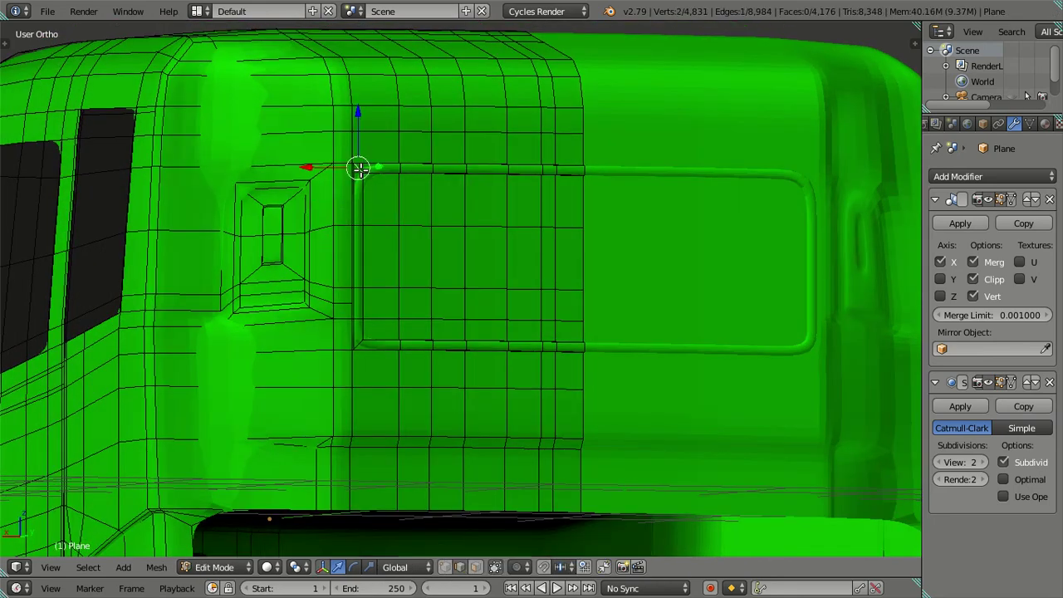
key("l")
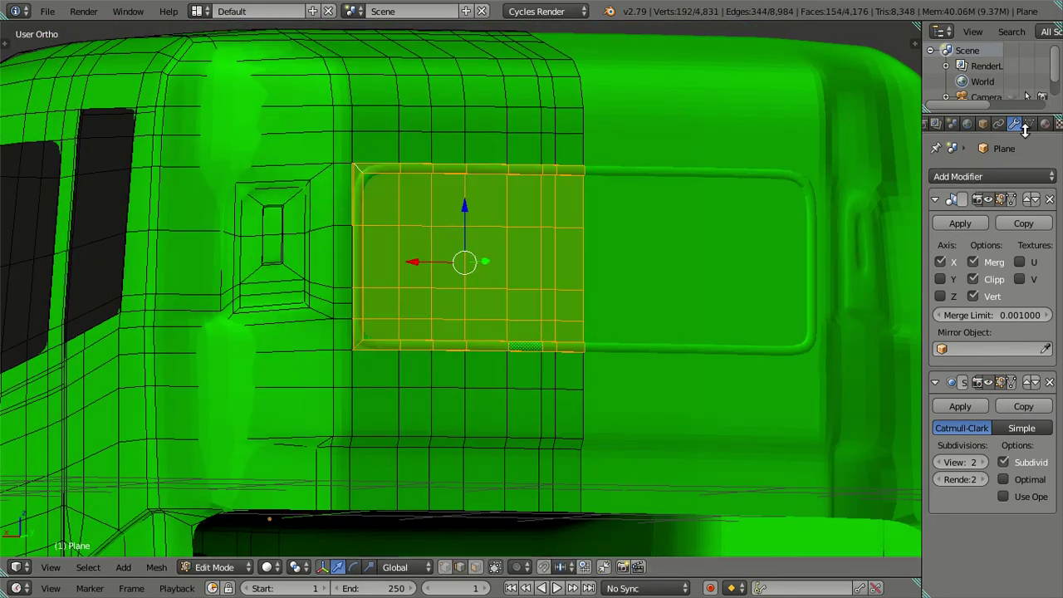
left_click(1046, 124)
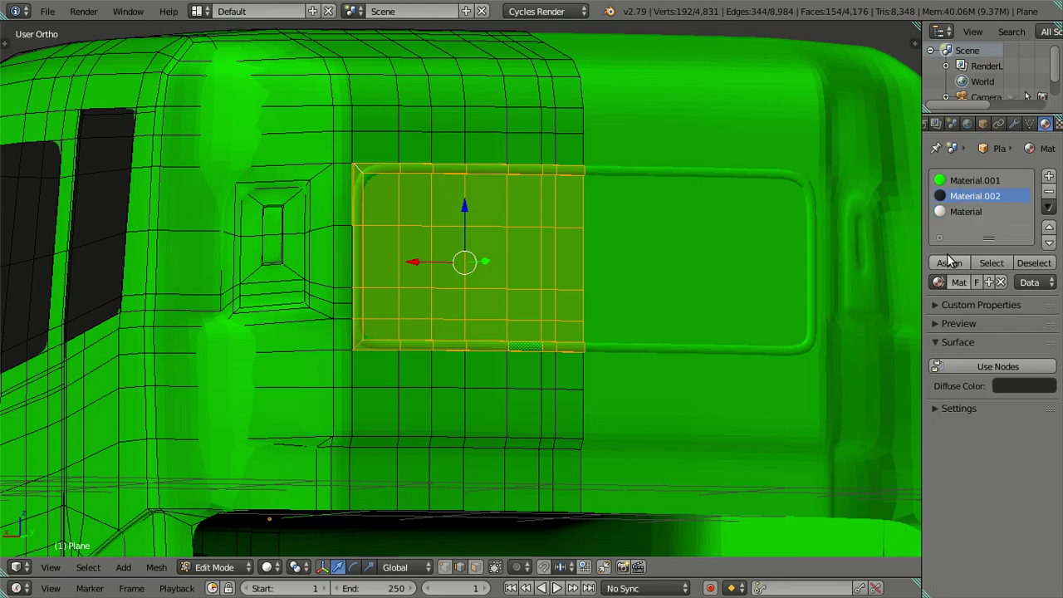
left_click(950, 263)
- Deselect all faces, check the cab's front corner, and return to Object Mode
scroll(466, 274, "down", 3)
key("a")
mouse_move(451, 311)
middle_mouse_down()
mouse_move(557, 299)
mouse_move(391, 341)
mouse_move(324, 344)
mouse_move(177, 319)
mouse_move(361, 373)
mouse_move(489, 394)
mouse_move(593, 349)
middle_mouse_up()
scroll(553, 301, "down", 3)
key("Tab")
- Look through the scene camera and swing it to a three-quarter view of the cab
key("KP_0")
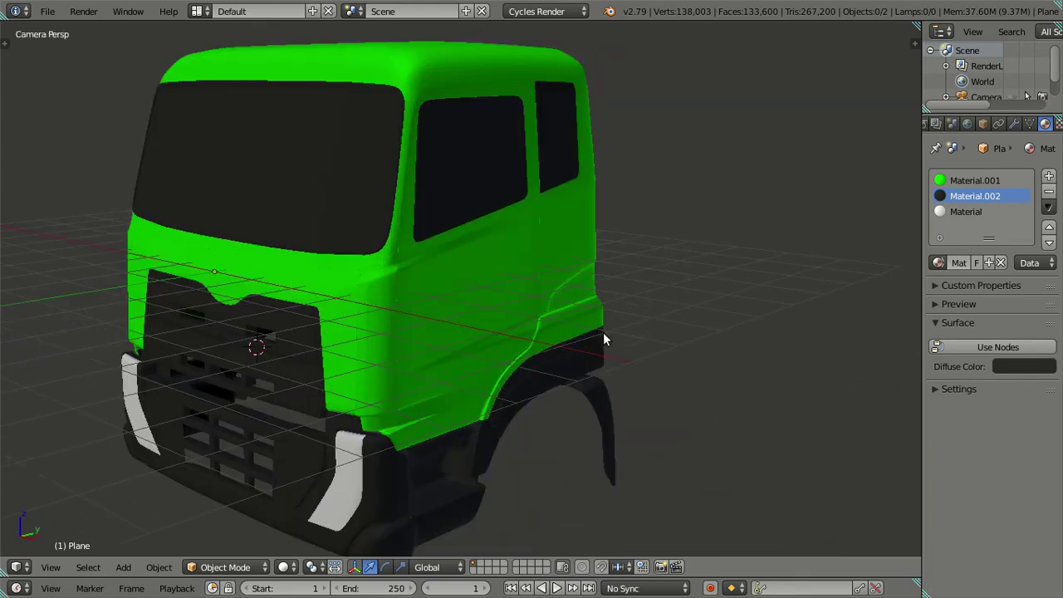
scroll(554, 306, "down", 1)
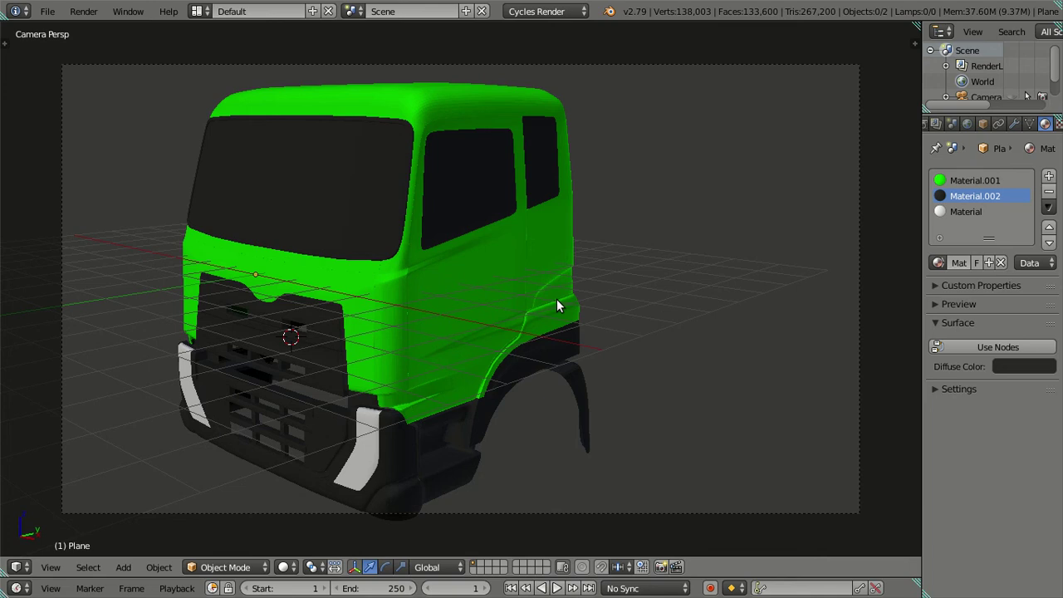
key("n")
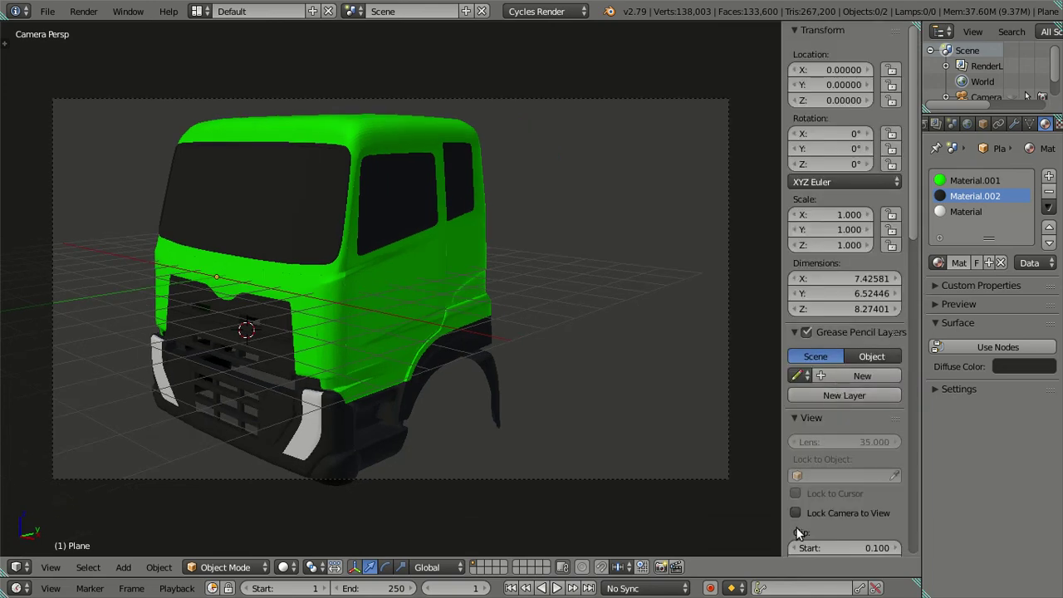
mouse_move(457, 374)
middle_mouse_down()
mouse_move(614, 344)
mouse_move(542, 350)
mouse_move(547, 322)
mouse_move(582, 344)
mouse_move(620, 342)
mouse_move(622, 329)
middle_mouse_up()
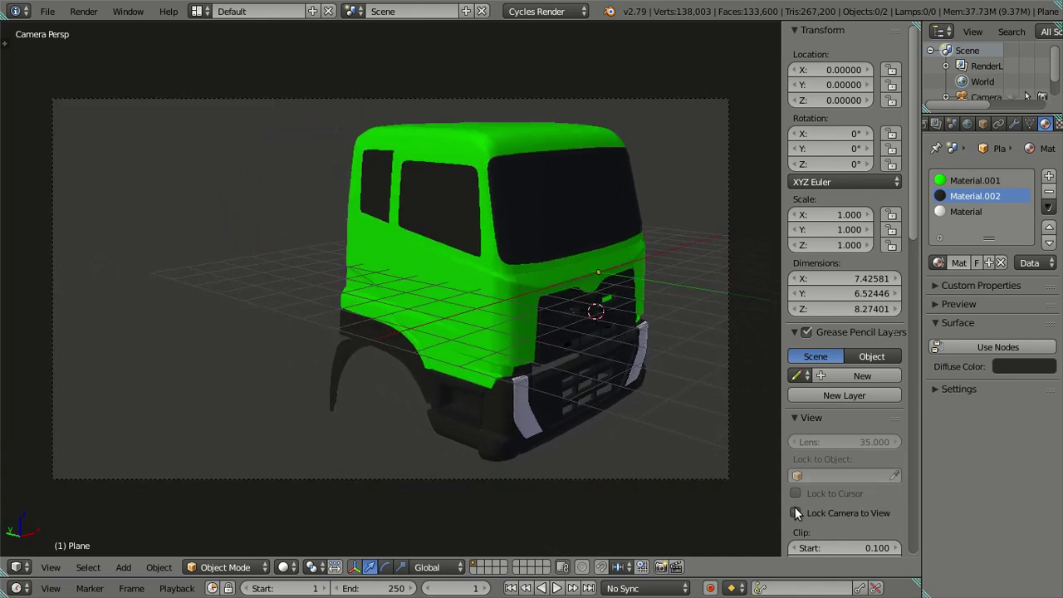
key("n")
- Save Nissan Quester.blend over the existing file and exit fullscreen
key("ctrl+s")
left_click(670, 280)
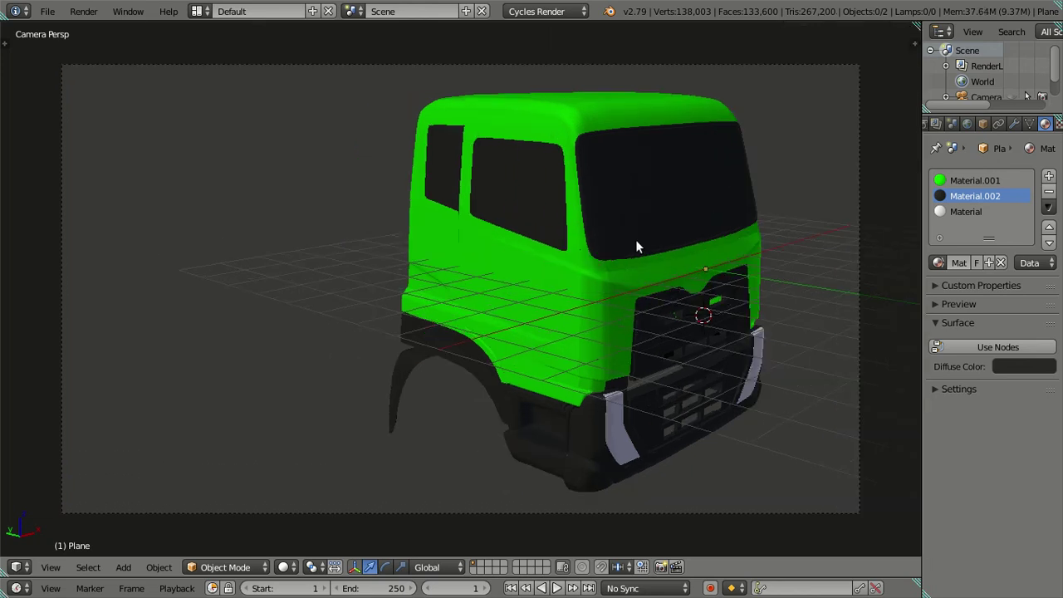
left_click(121, 12)
left_click(140, 76)
left_click(778, 11)
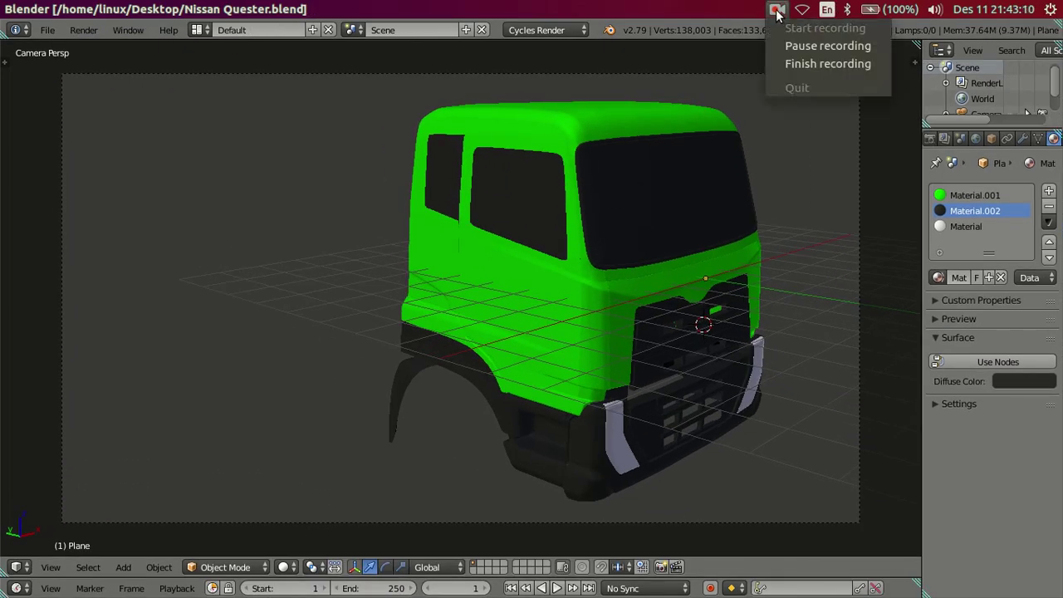